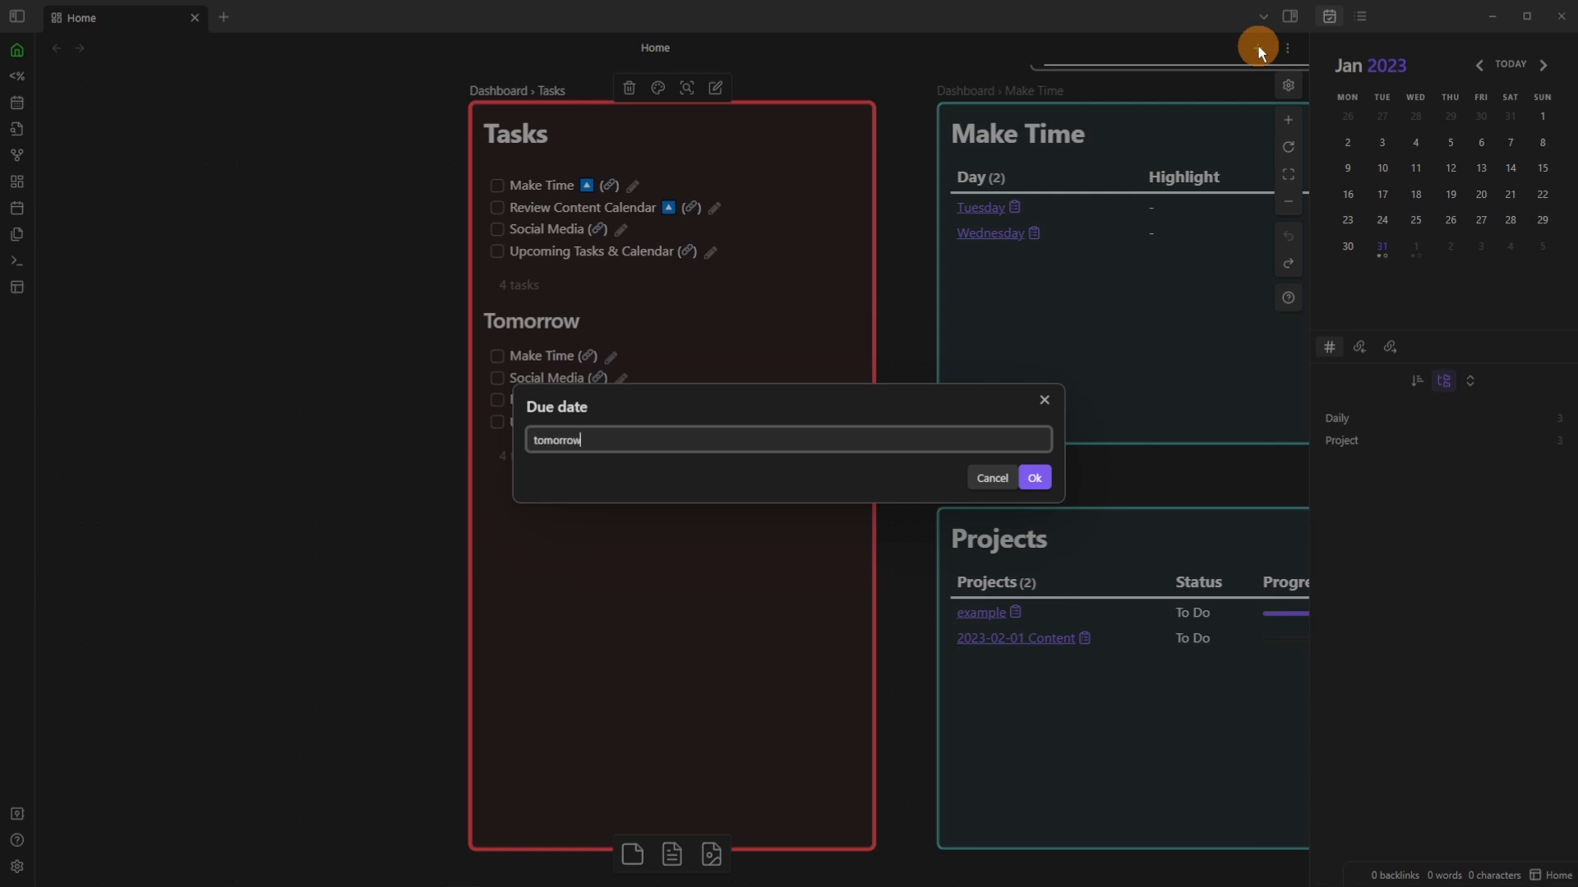
Add a task named "test task" due tomorrow with the double-up-arrow priority.
{"action": "key", "text": "Return"}
{"action": "type", "text": "test task"}
{"action": "key", "text": "Return"}
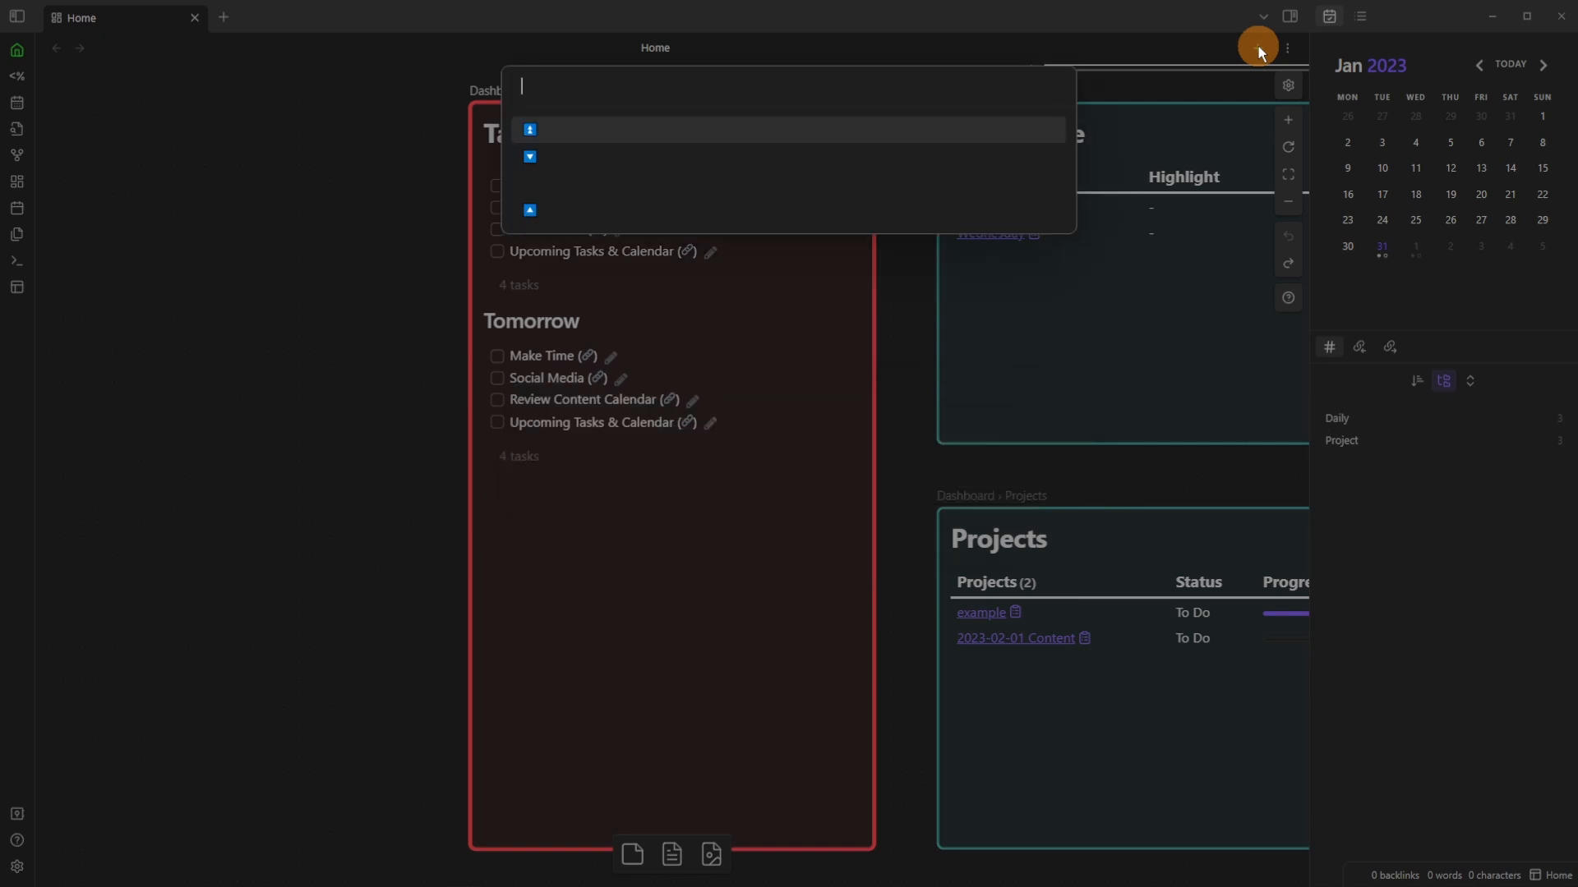
{"action": "key", "text": "Return"}
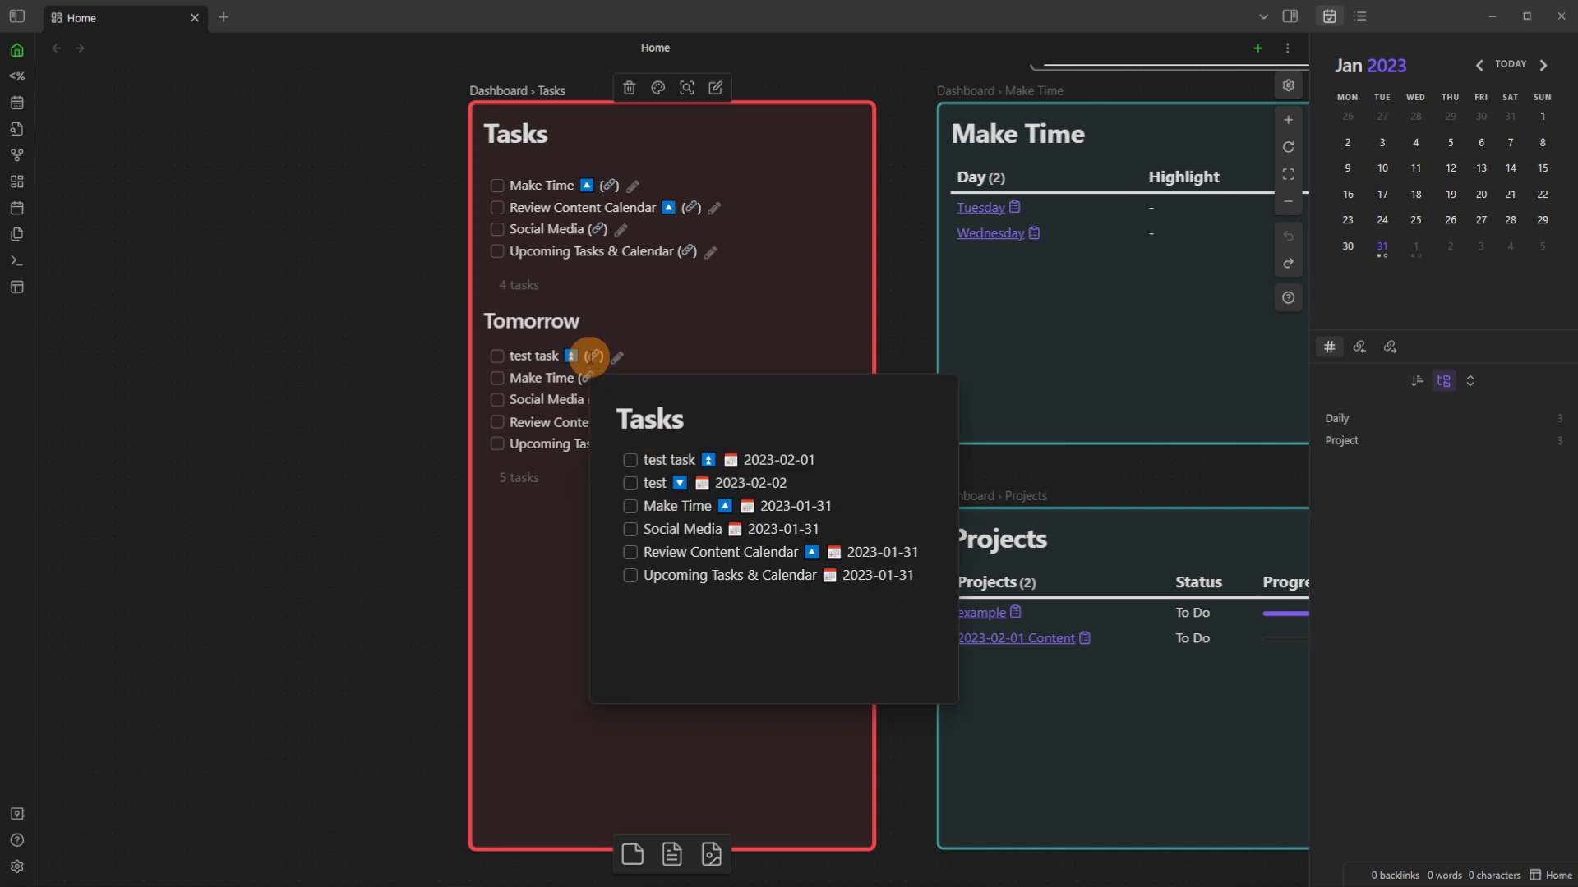
Open the note that contains "test task" through its link under Tomorrow, and return to the Home dashboard.
{"action": "left_click", "coordinate": [592, 358]}
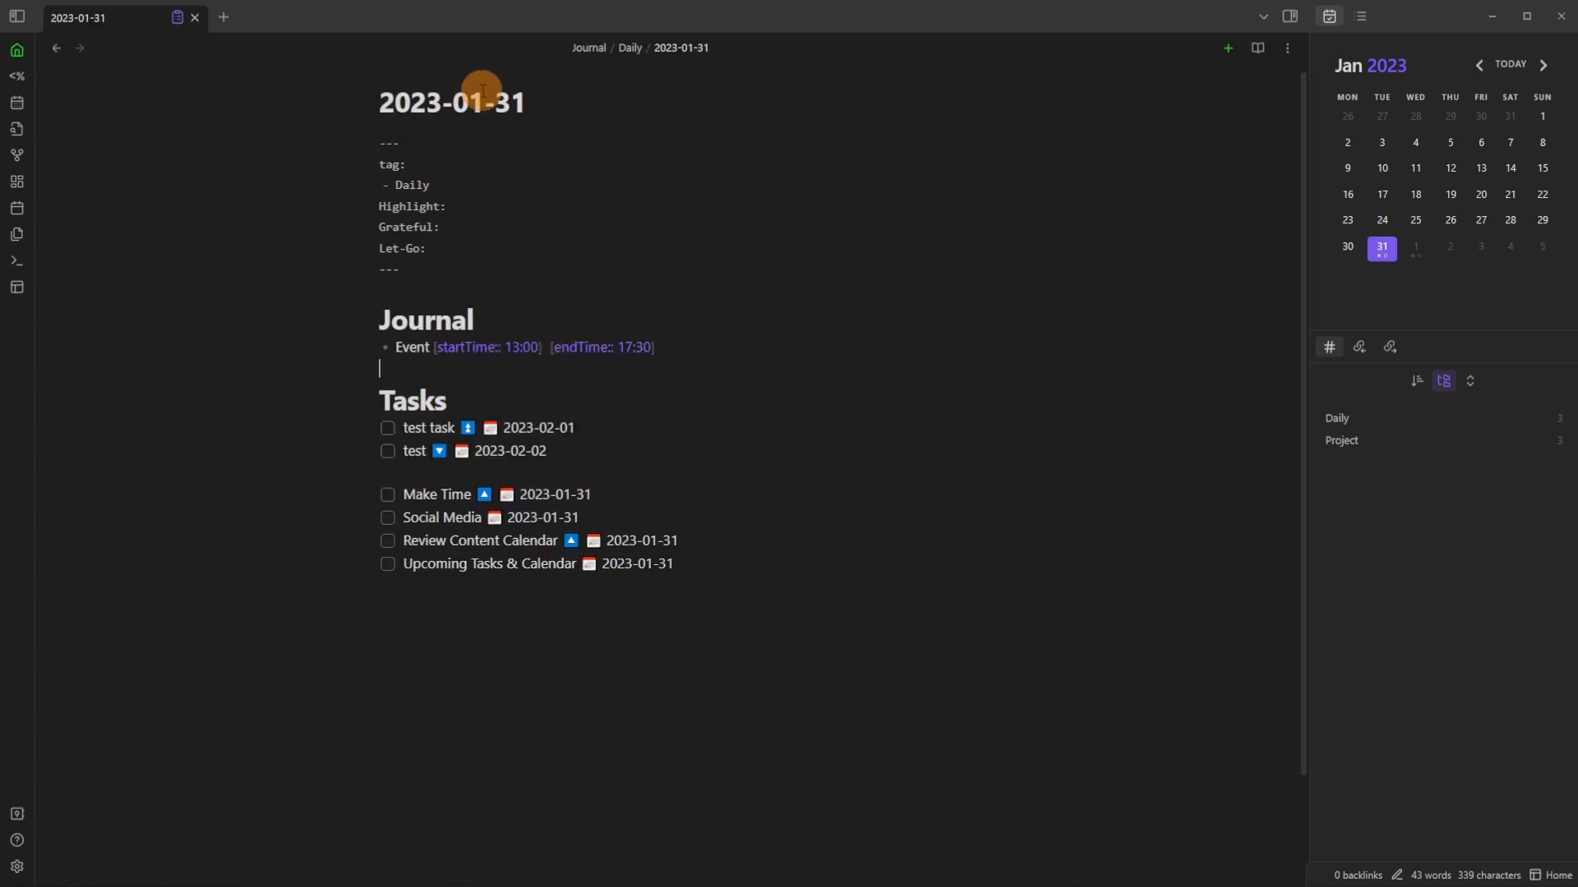
{"action": "left_click", "coordinate": [19, 51]}
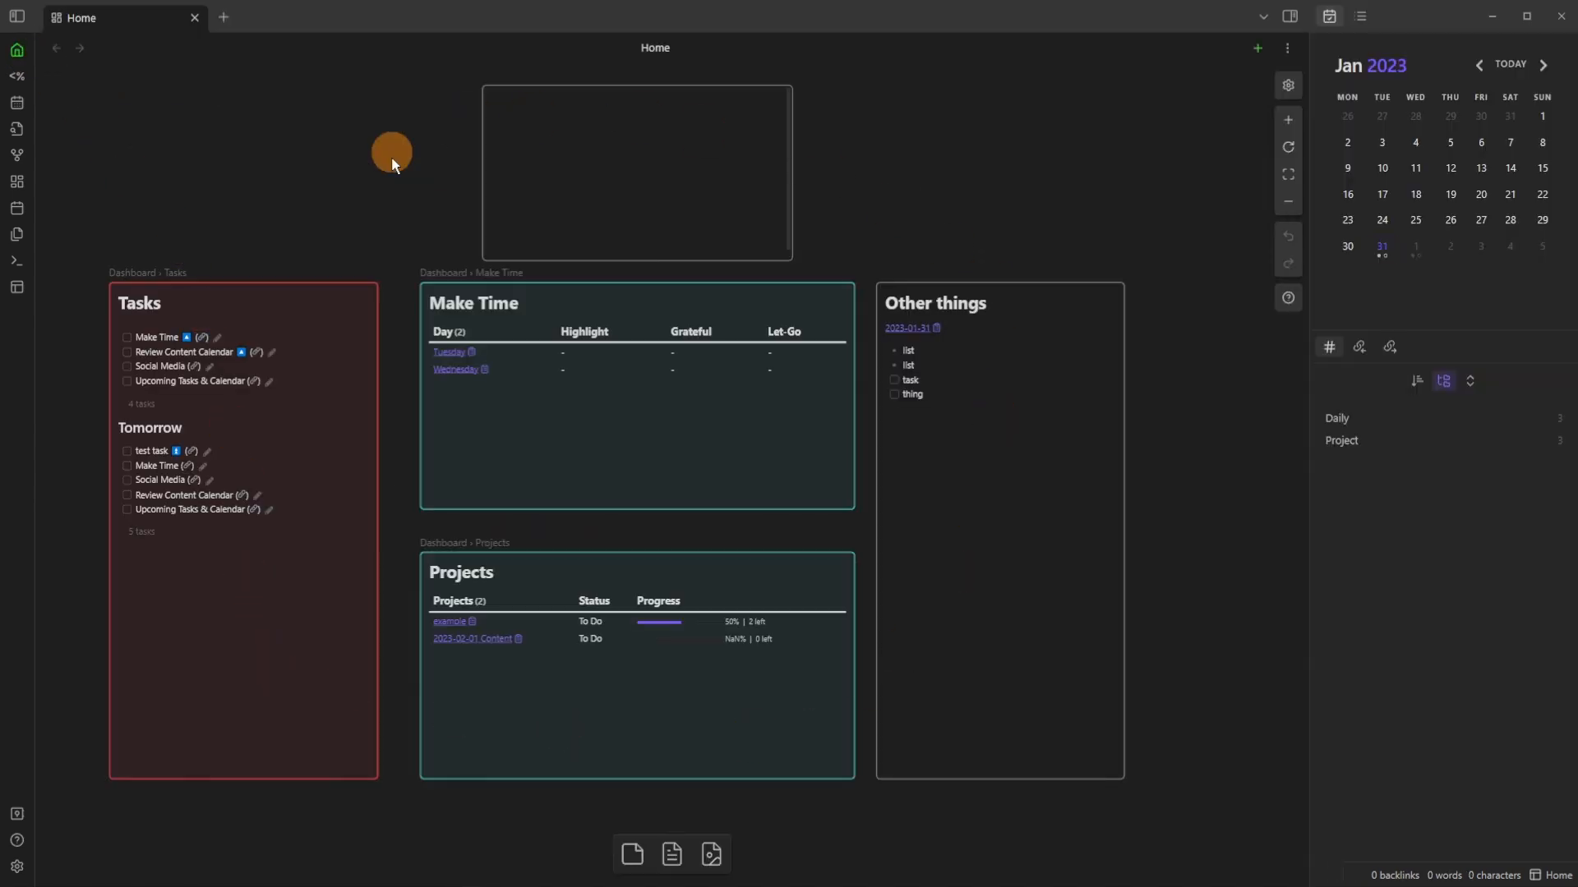
Set the Highlight field of the Tuesday entry in the Make Time table to "Great".
{"action": "left_click", "coordinate": [611, 414]}
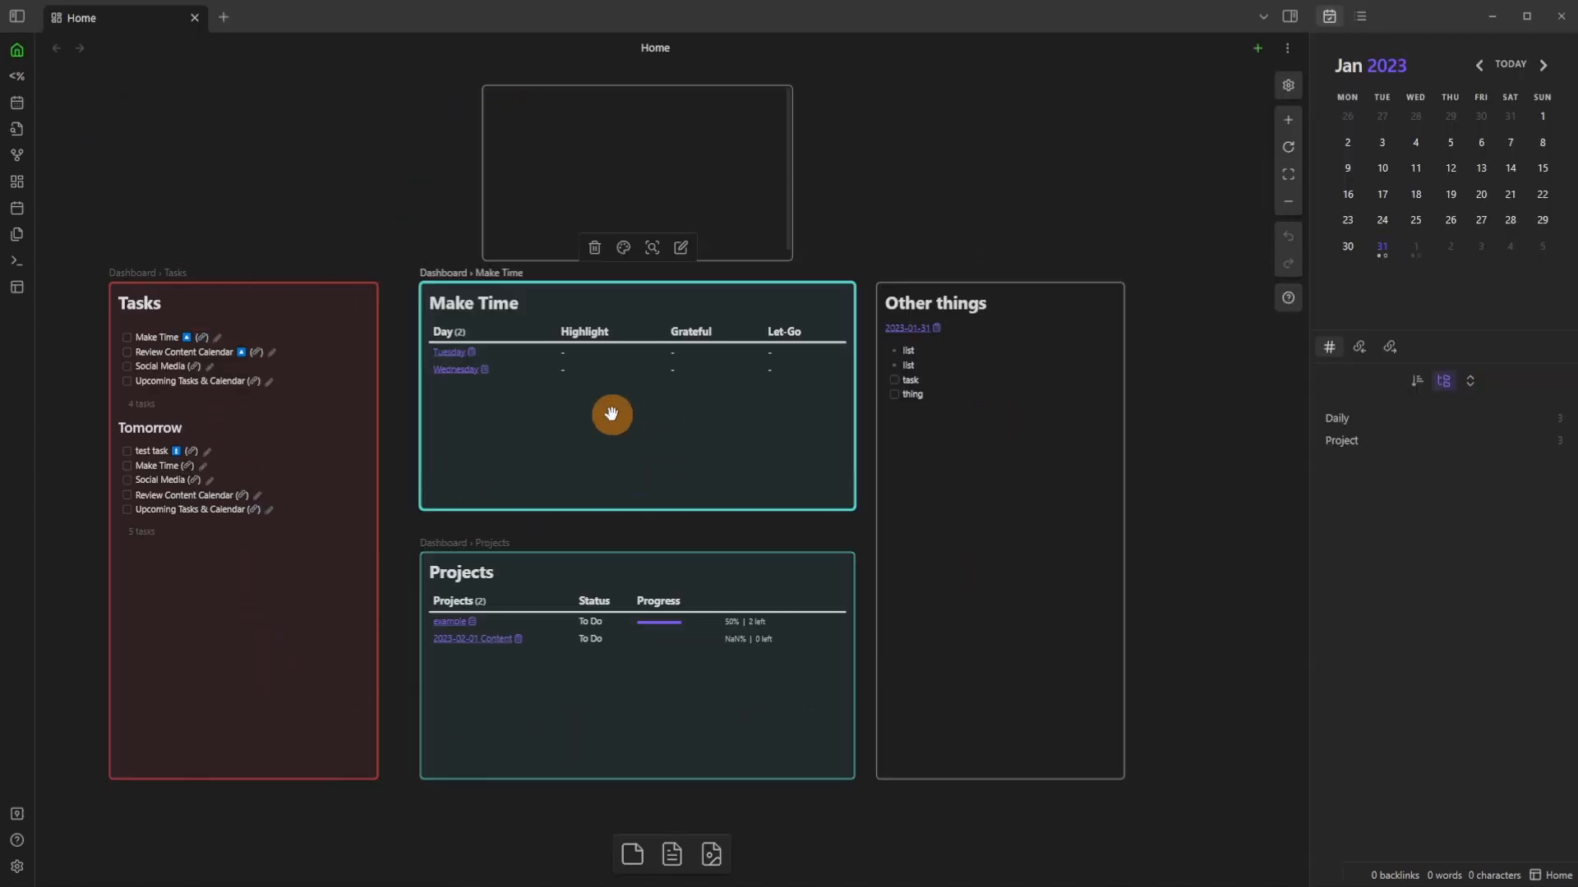
{"action": "left_click", "coordinate": [653, 249]}
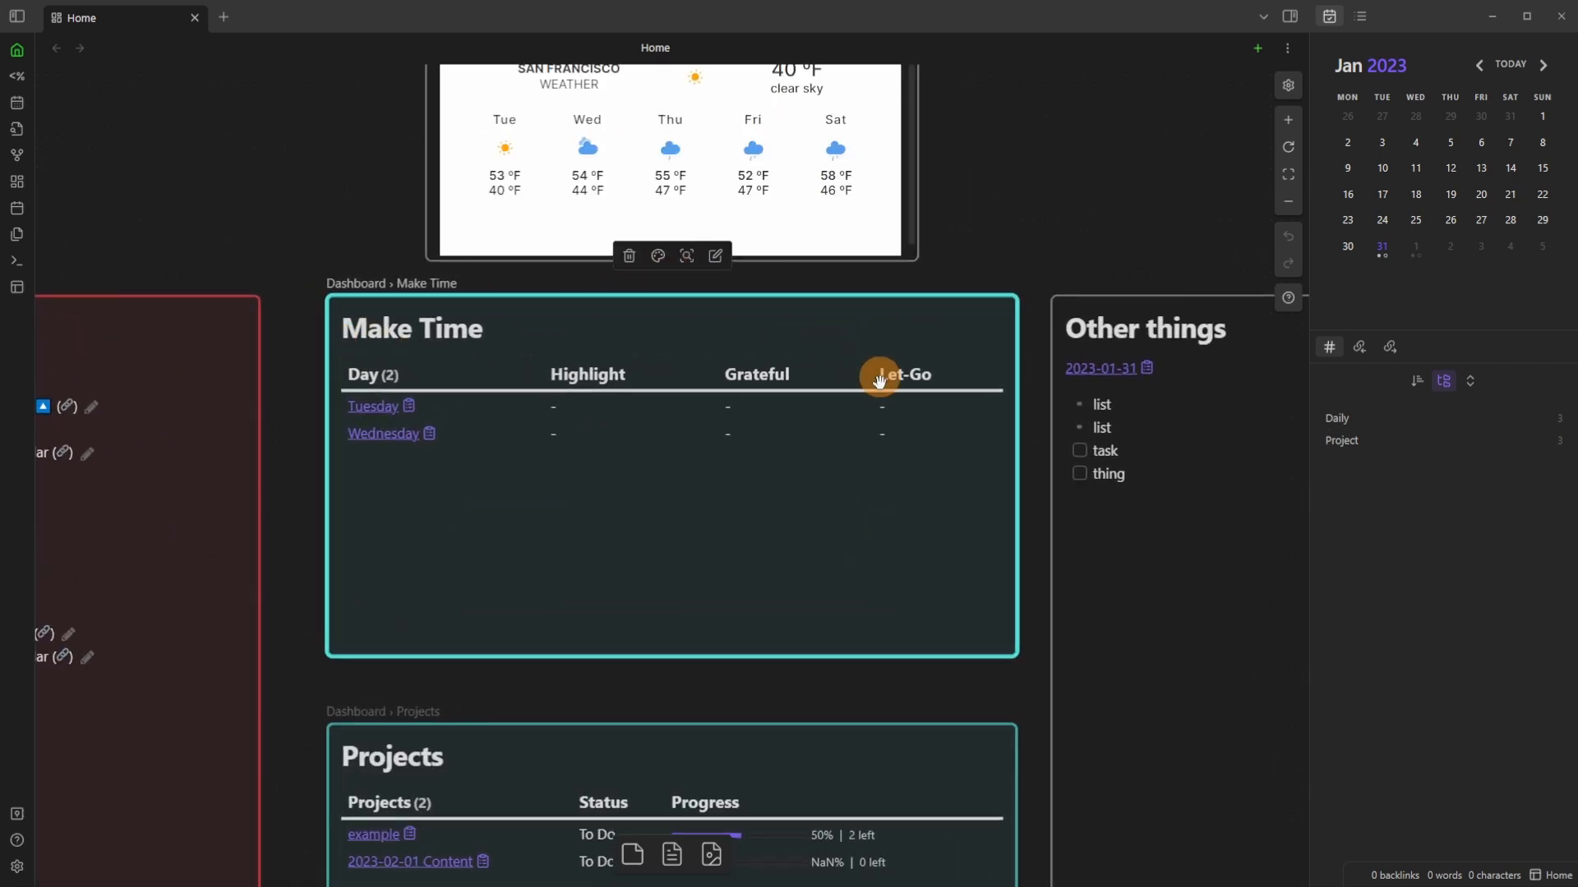
{"action": "left_click", "coordinate": [409, 407]}
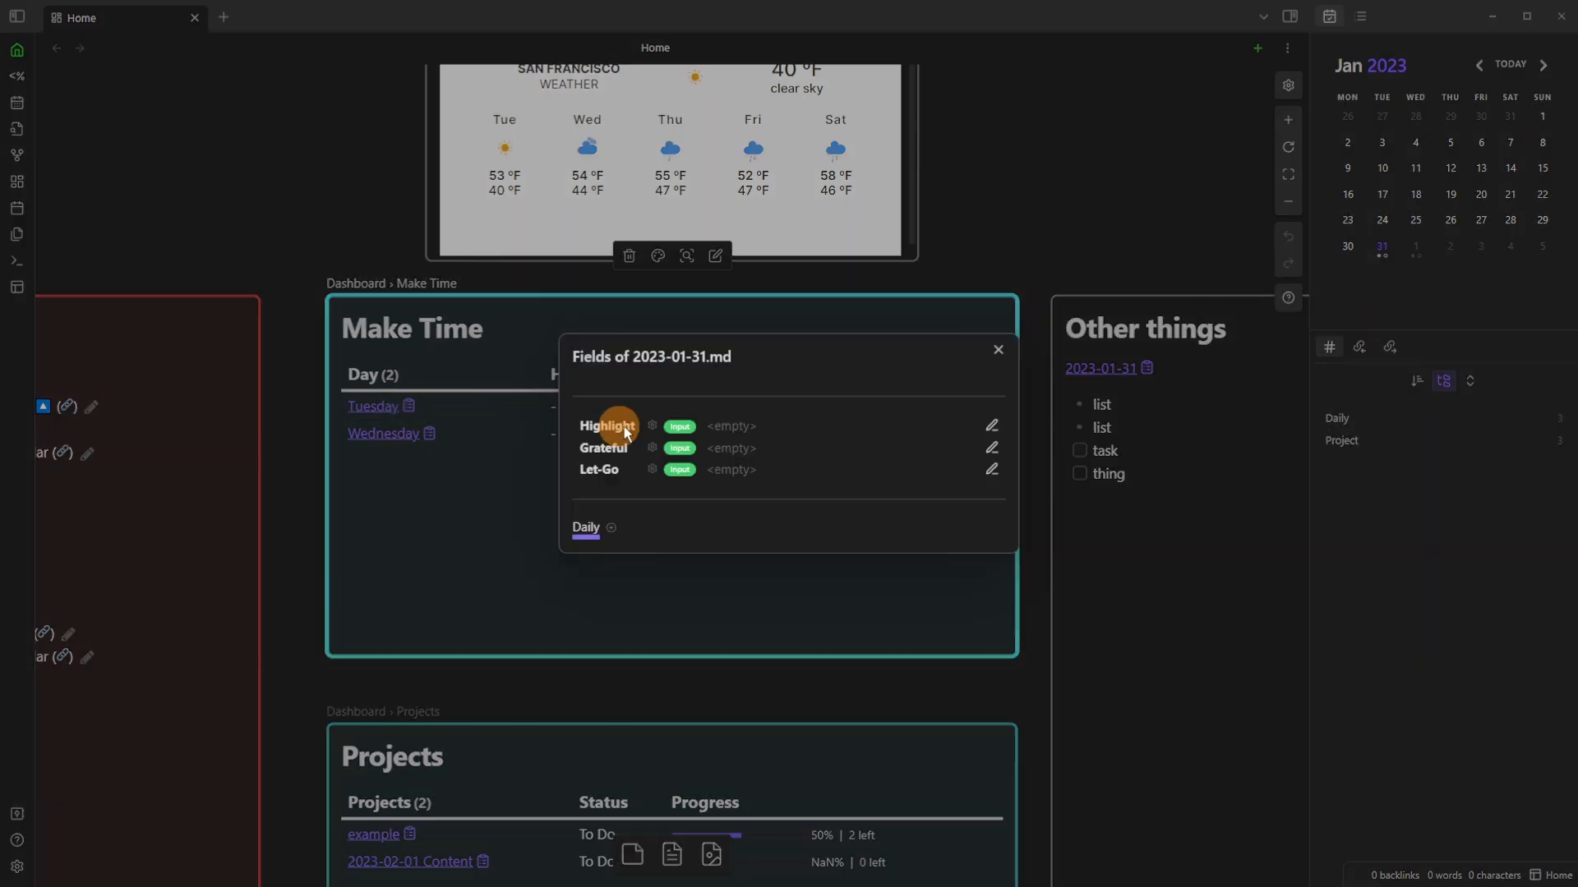
{"action": "left_click", "coordinate": [991, 427]}
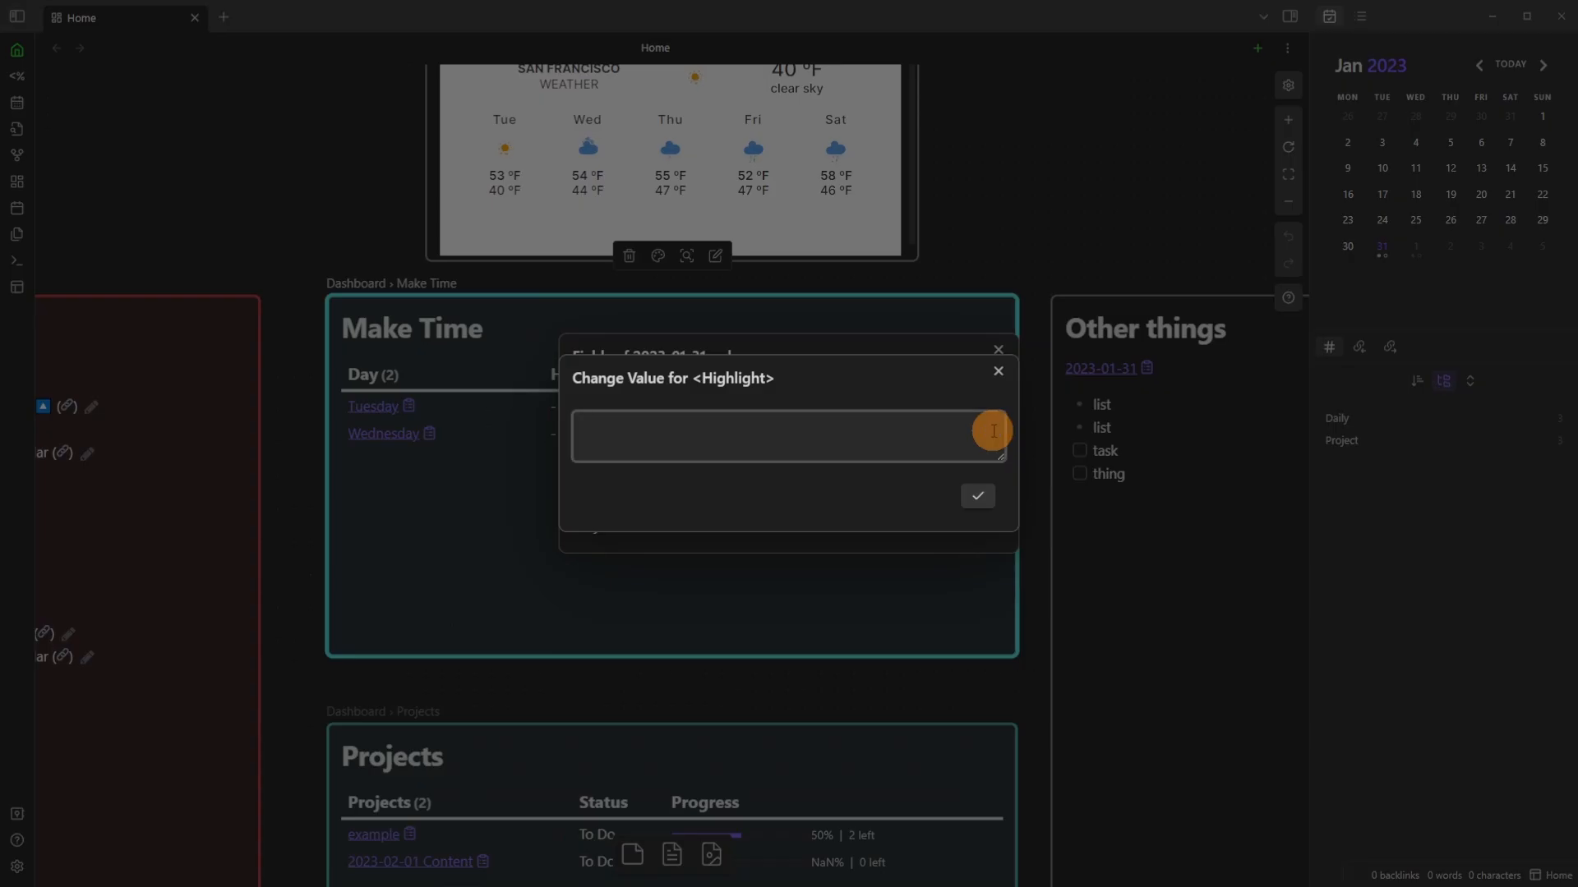
{"action": "key", "text": "Return"}
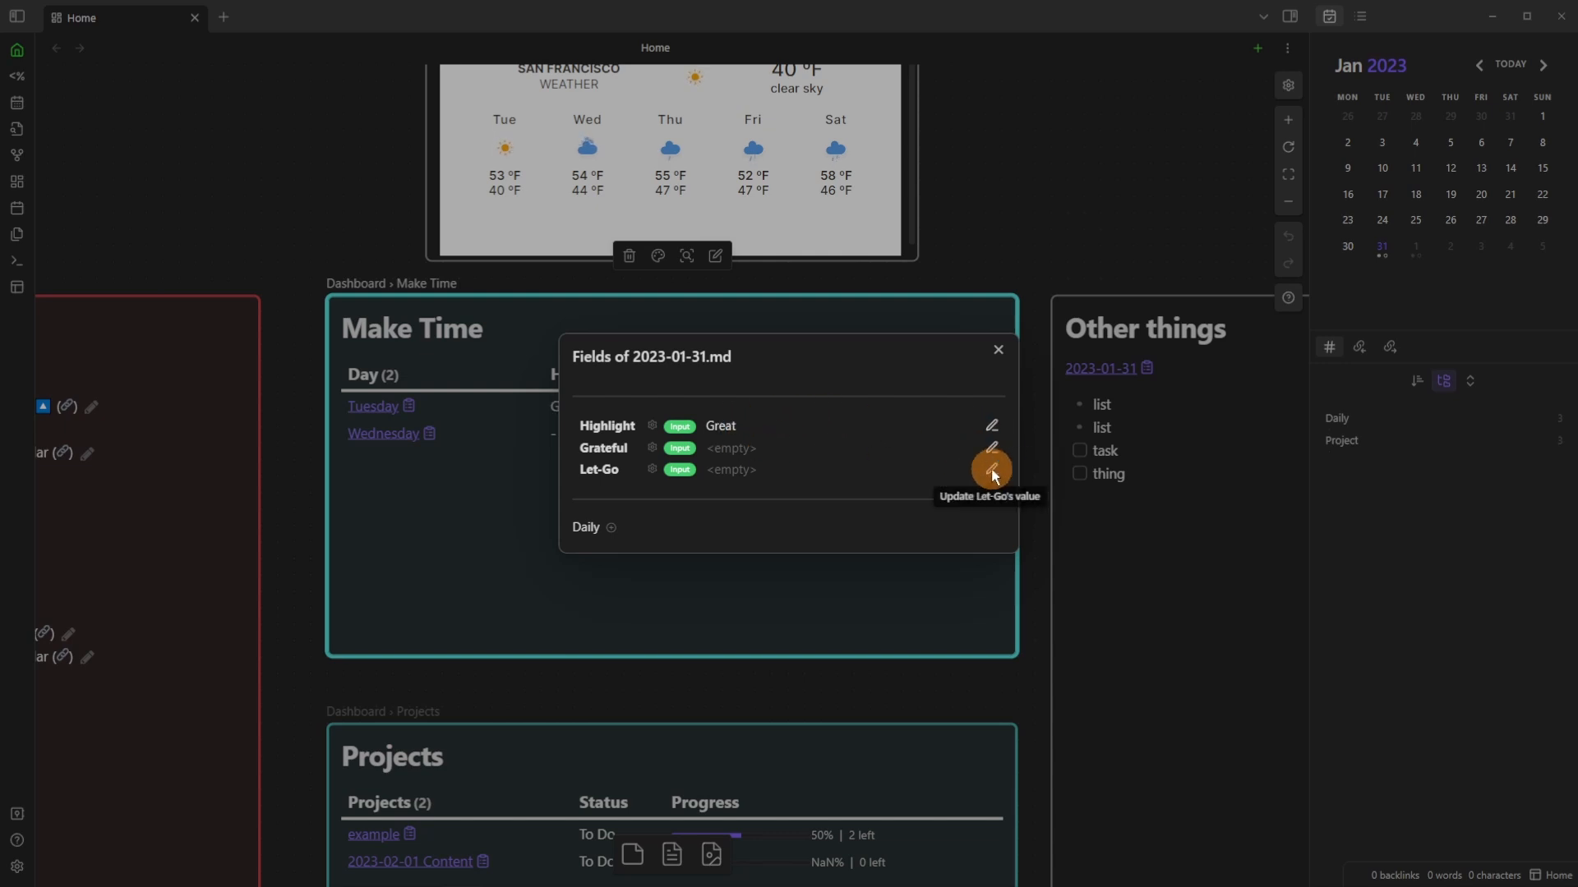
Set the Let-Go field of the 2023-01-31 note to "Something" and close its fields dialog.
{"action": "left_click", "coordinate": [996, 470]}
{"action": "type", "text": "Something"}
{"action": "key", "text": "Return"}
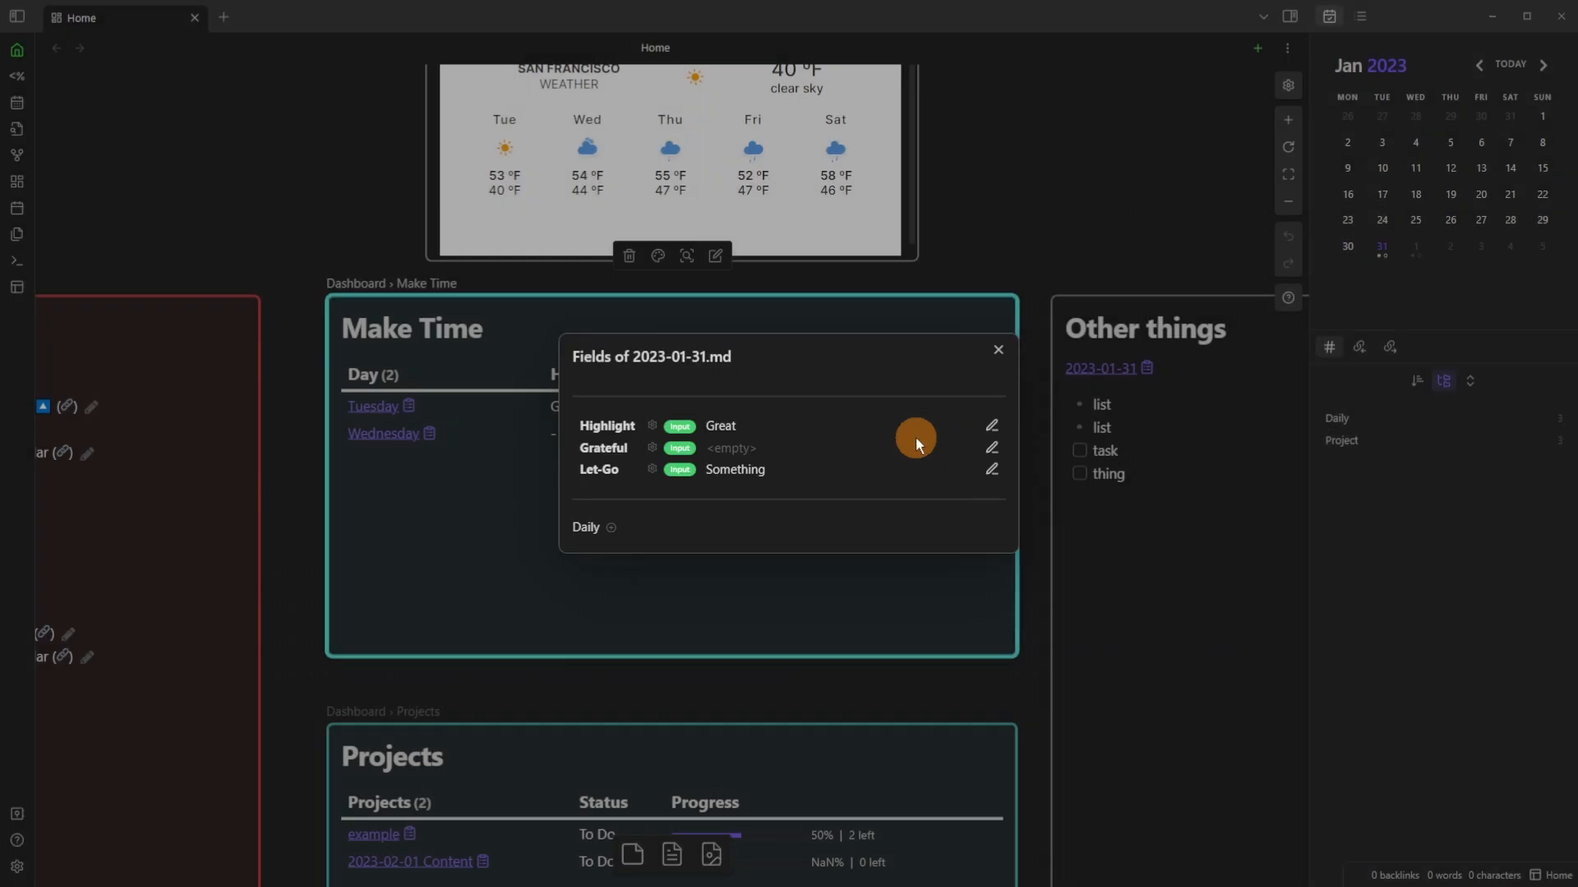
{"action": "left_click", "coordinate": [842, 598]}
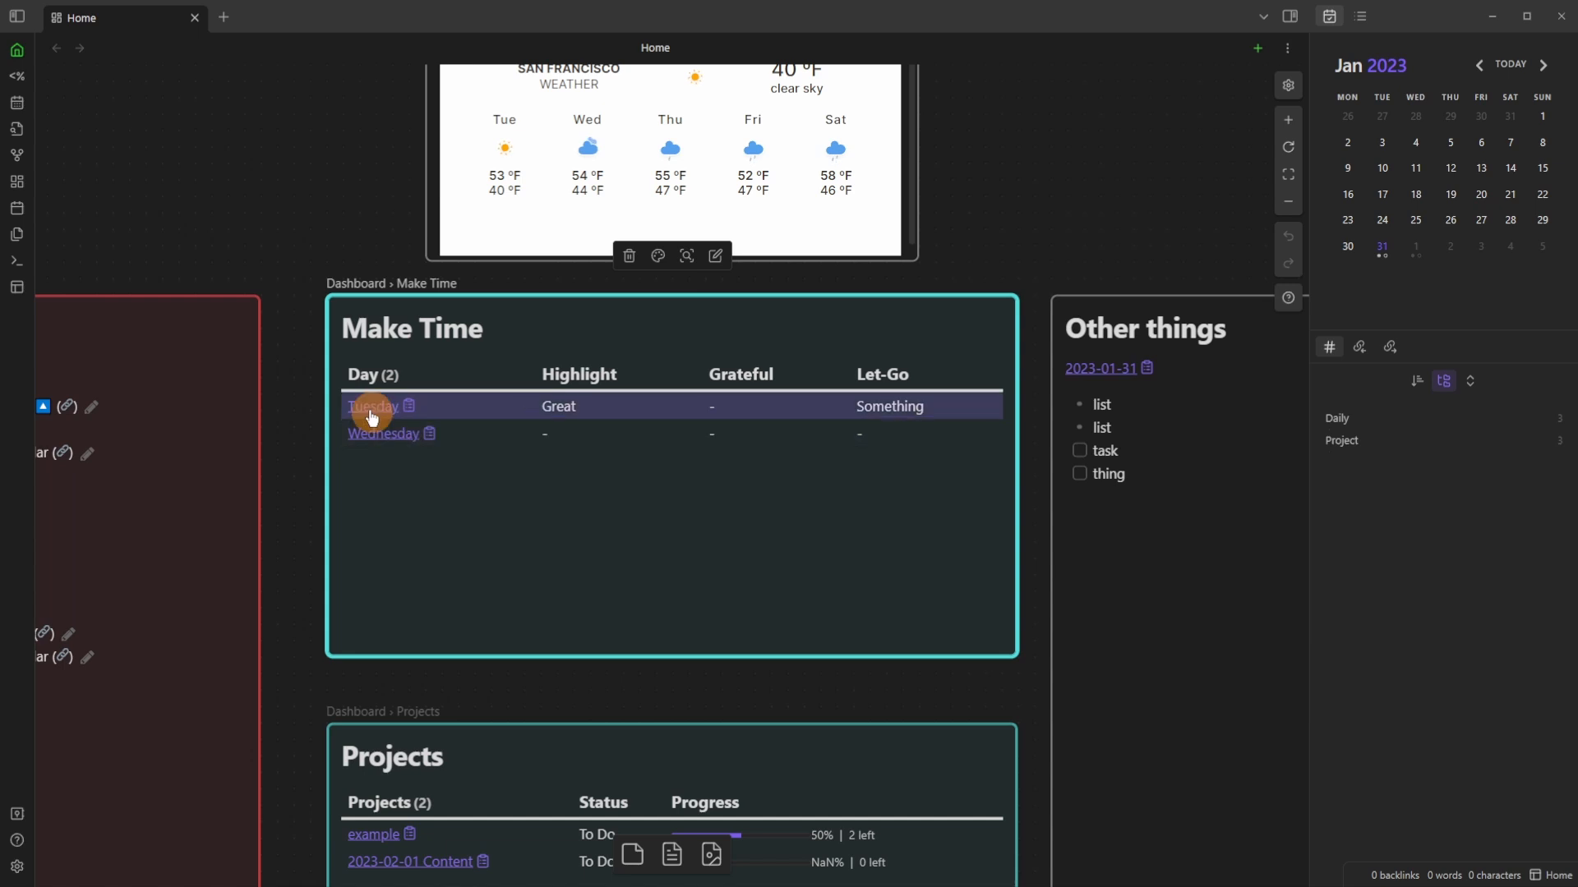
Preview the daily notes linked in the Day column of the Make Time table.
{"action": "mouse_move", "coordinate": [372, 418]}
{"action": "scroll", "coordinate": [465, 598], "scroll_direction": "down", "scroll_amount": 1}
{"action": "scroll", "coordinate": [465, 598], "scroll_direction": "up", "scroll_amount": 1}
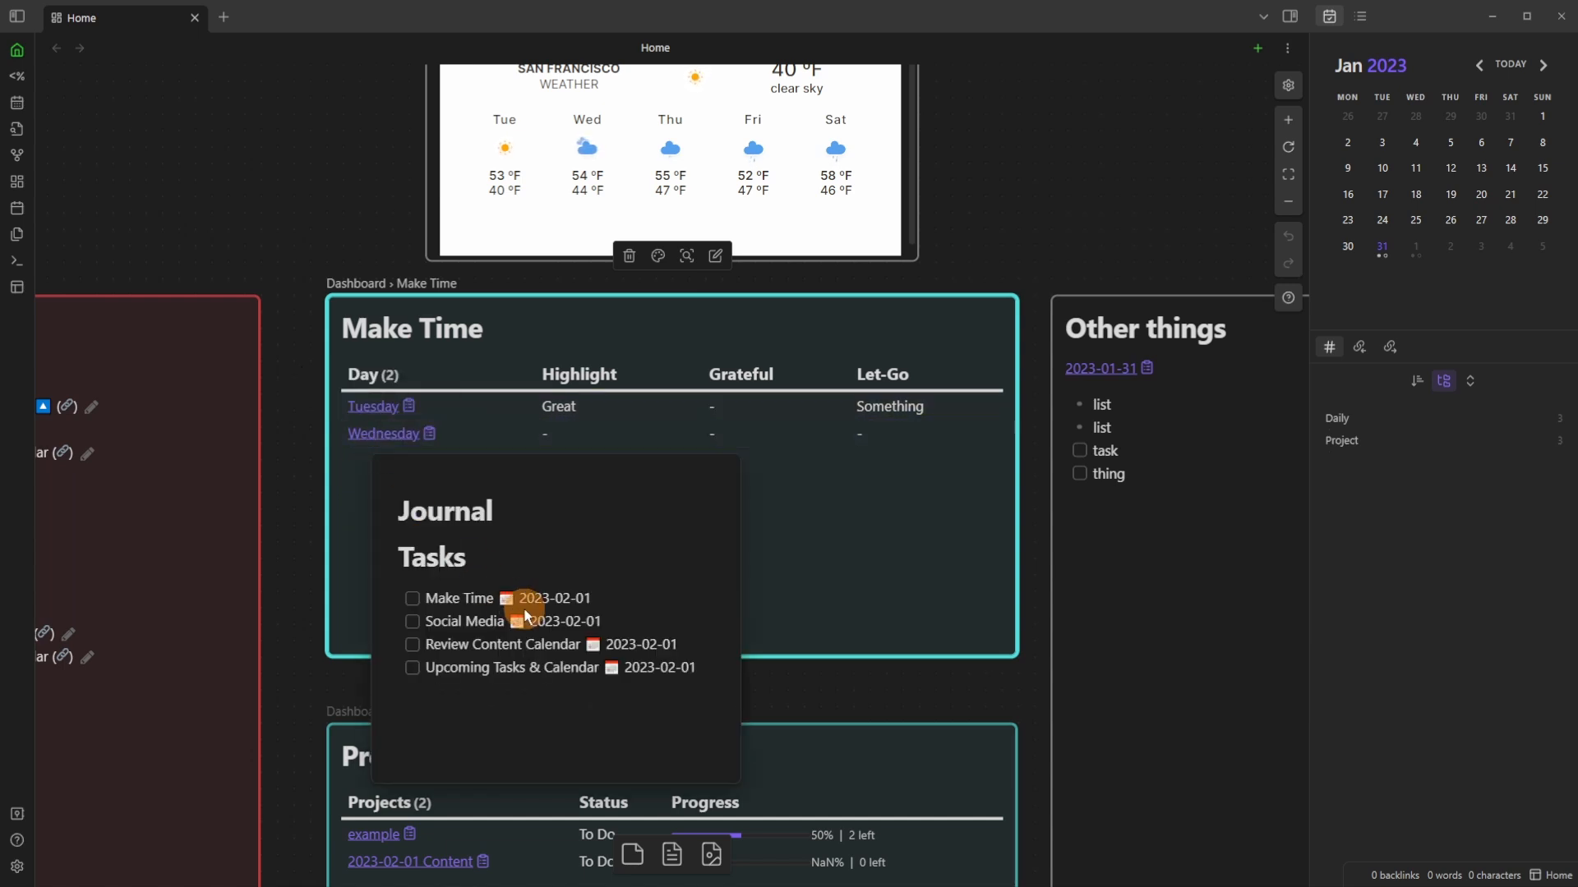
Create the daily note for 2023-01-24 from the calendar and return to the Make Time card on the Home dashboard.
{"action": "left_click", "coordinate": [1381, 222]}
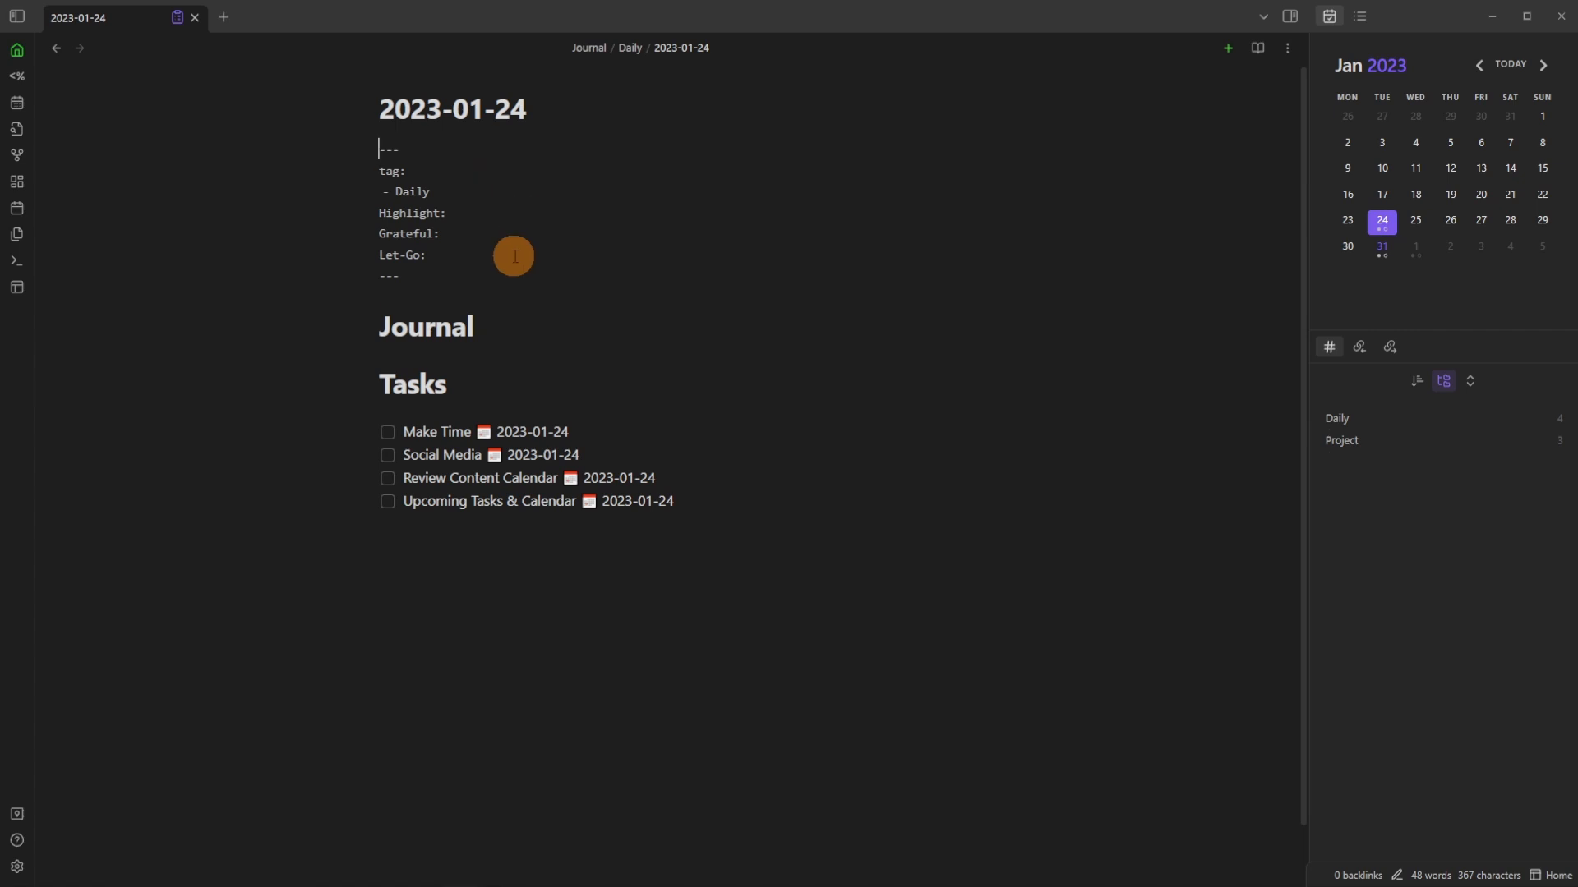
{"action": "left_click", "coordinate": [16, 50]}
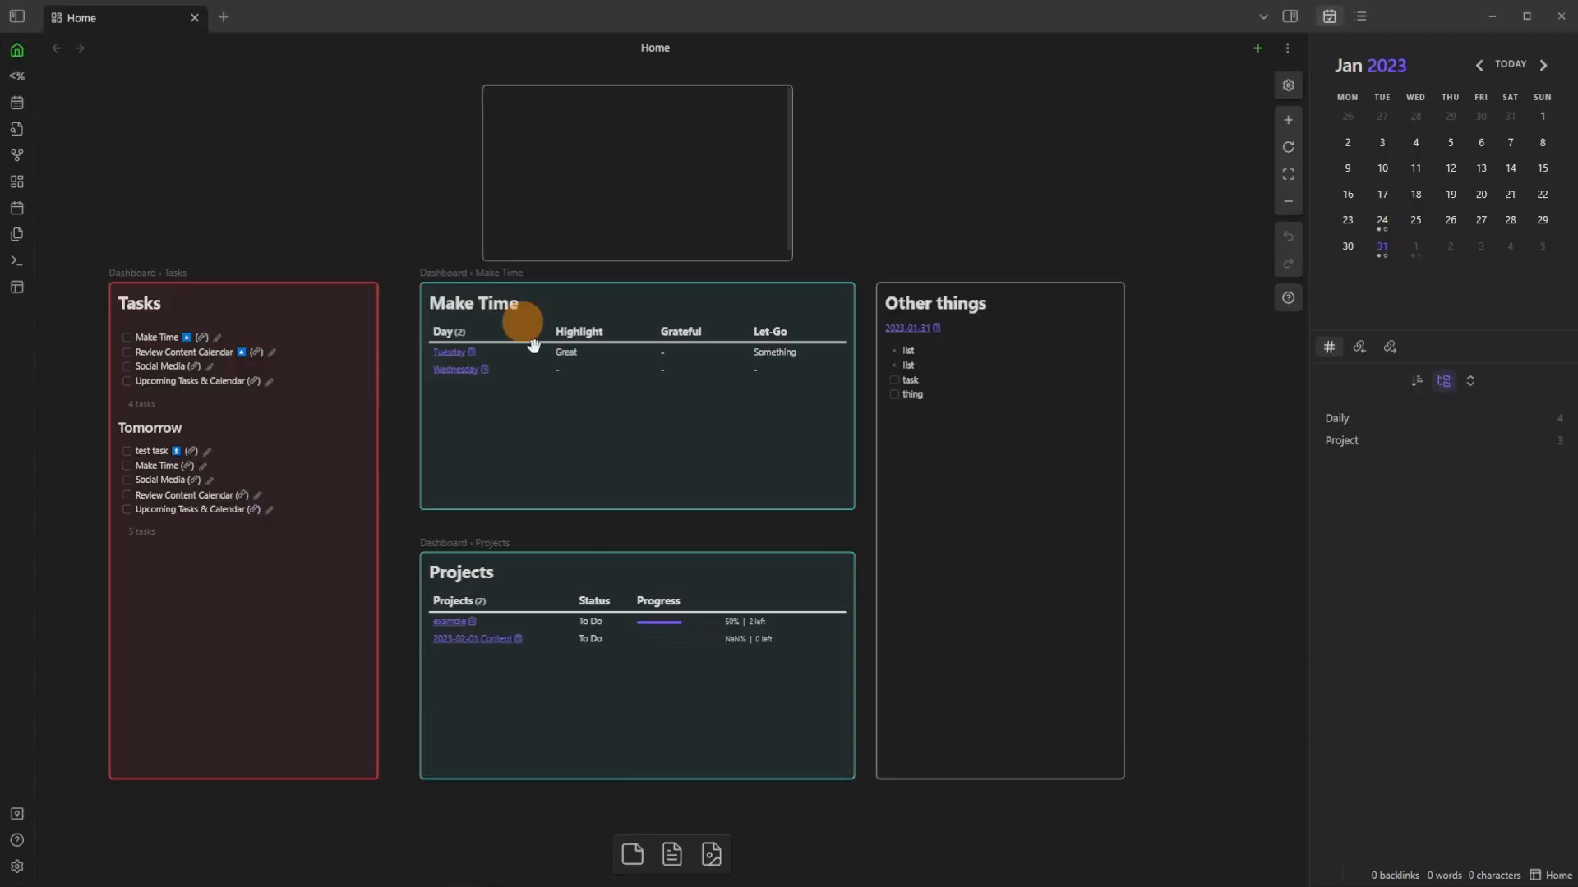
{"action": "left_click", "coordinate": [613, 462]}
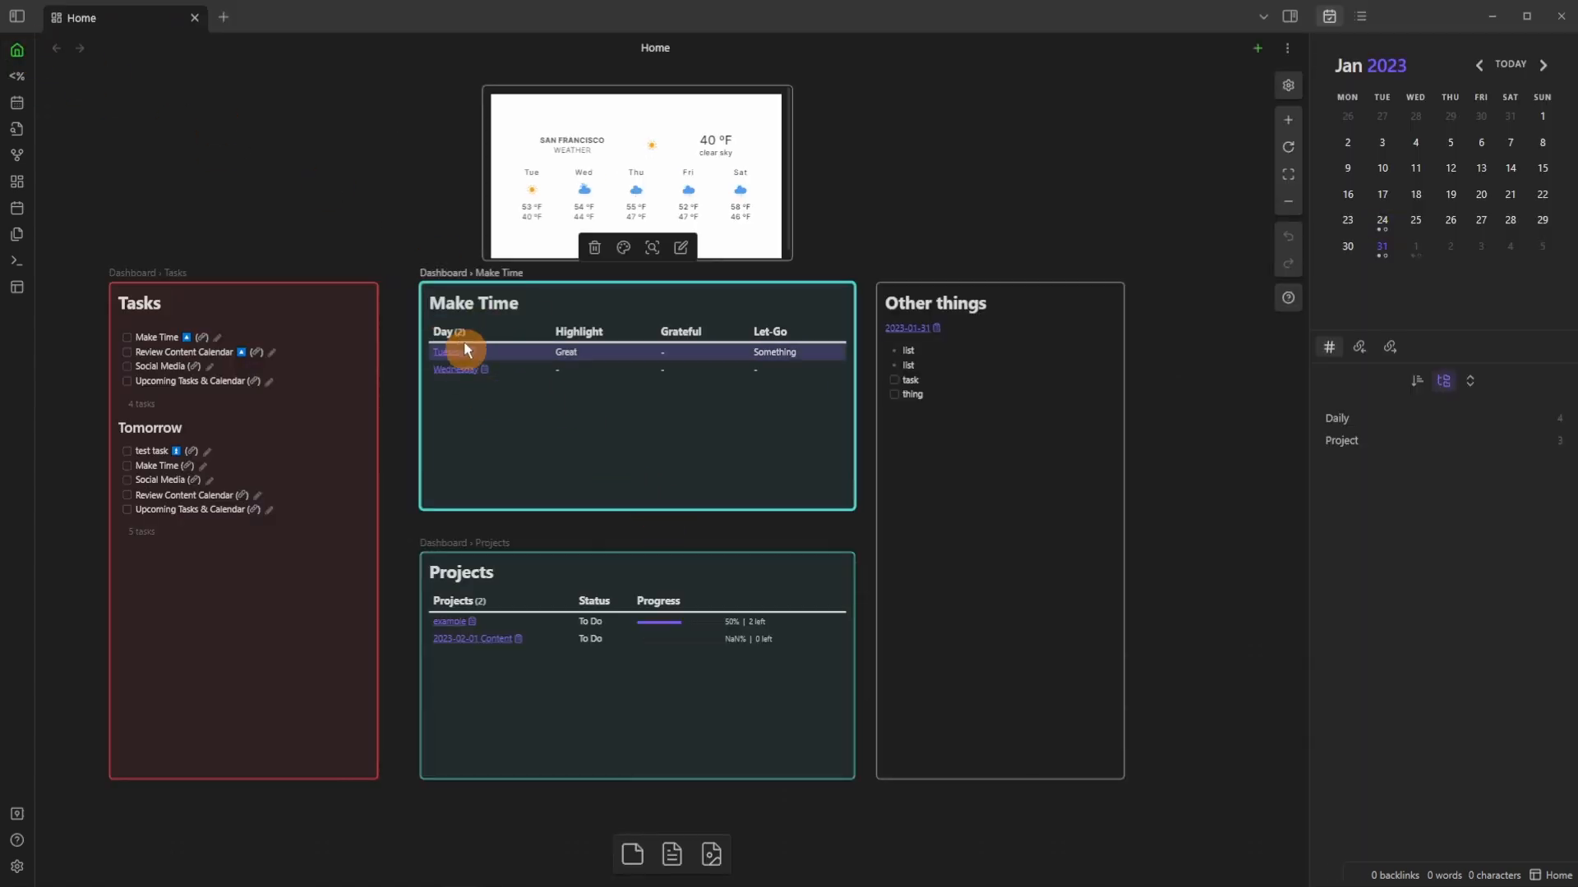
View the example project's fields and its Date picker from the Projects card, and close them without choosing a date.
{"action": "left_click", "coordinate": [548, 703]}
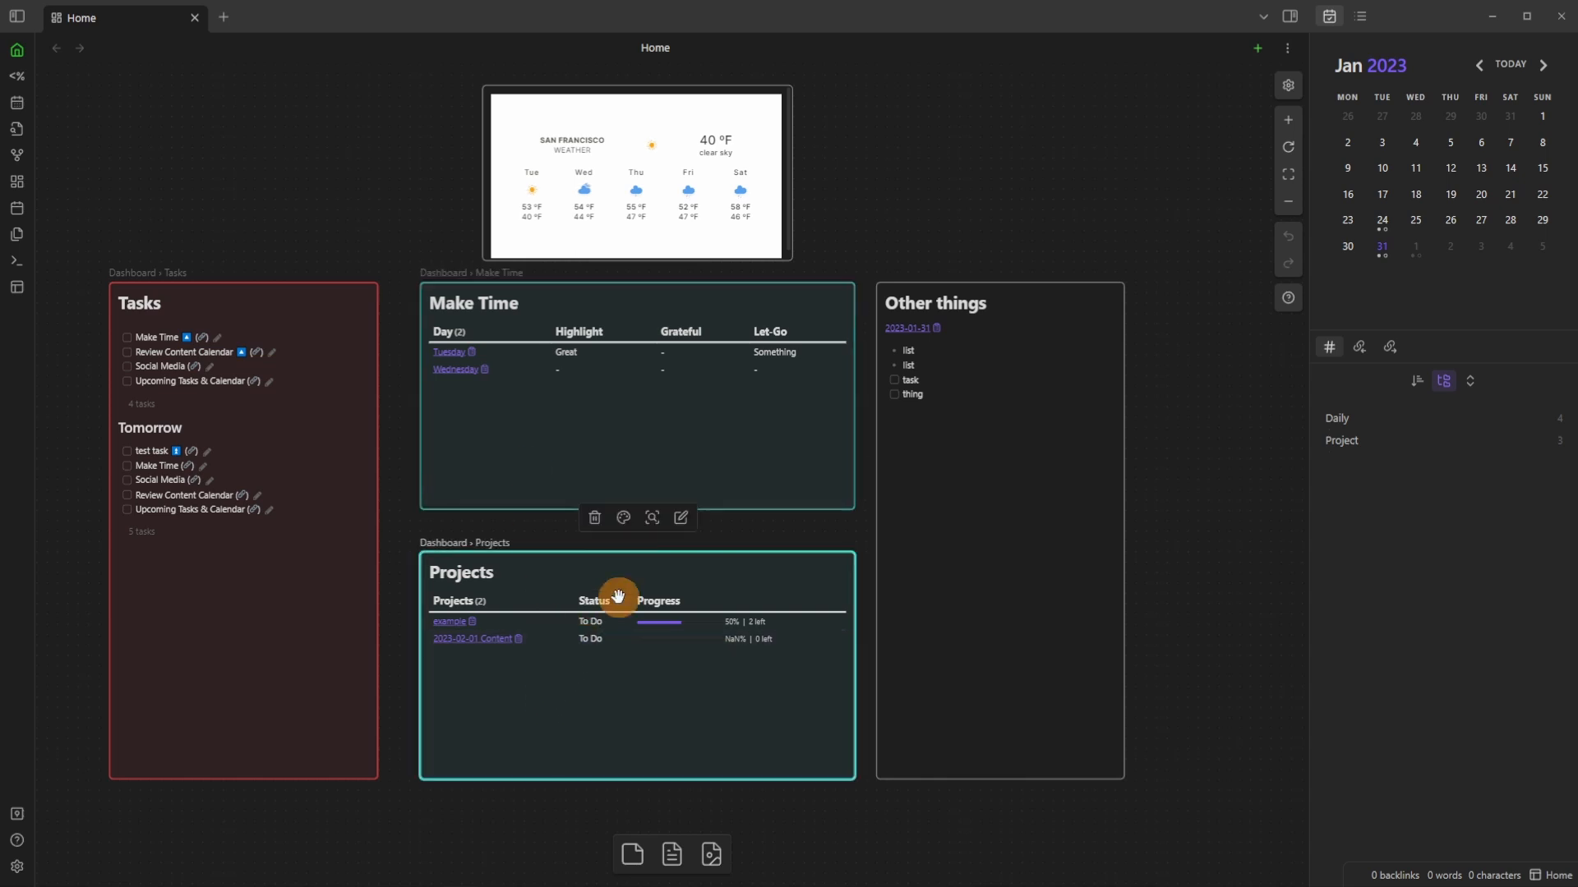
{"action": "left_click", "coordinate": [652, 518]}
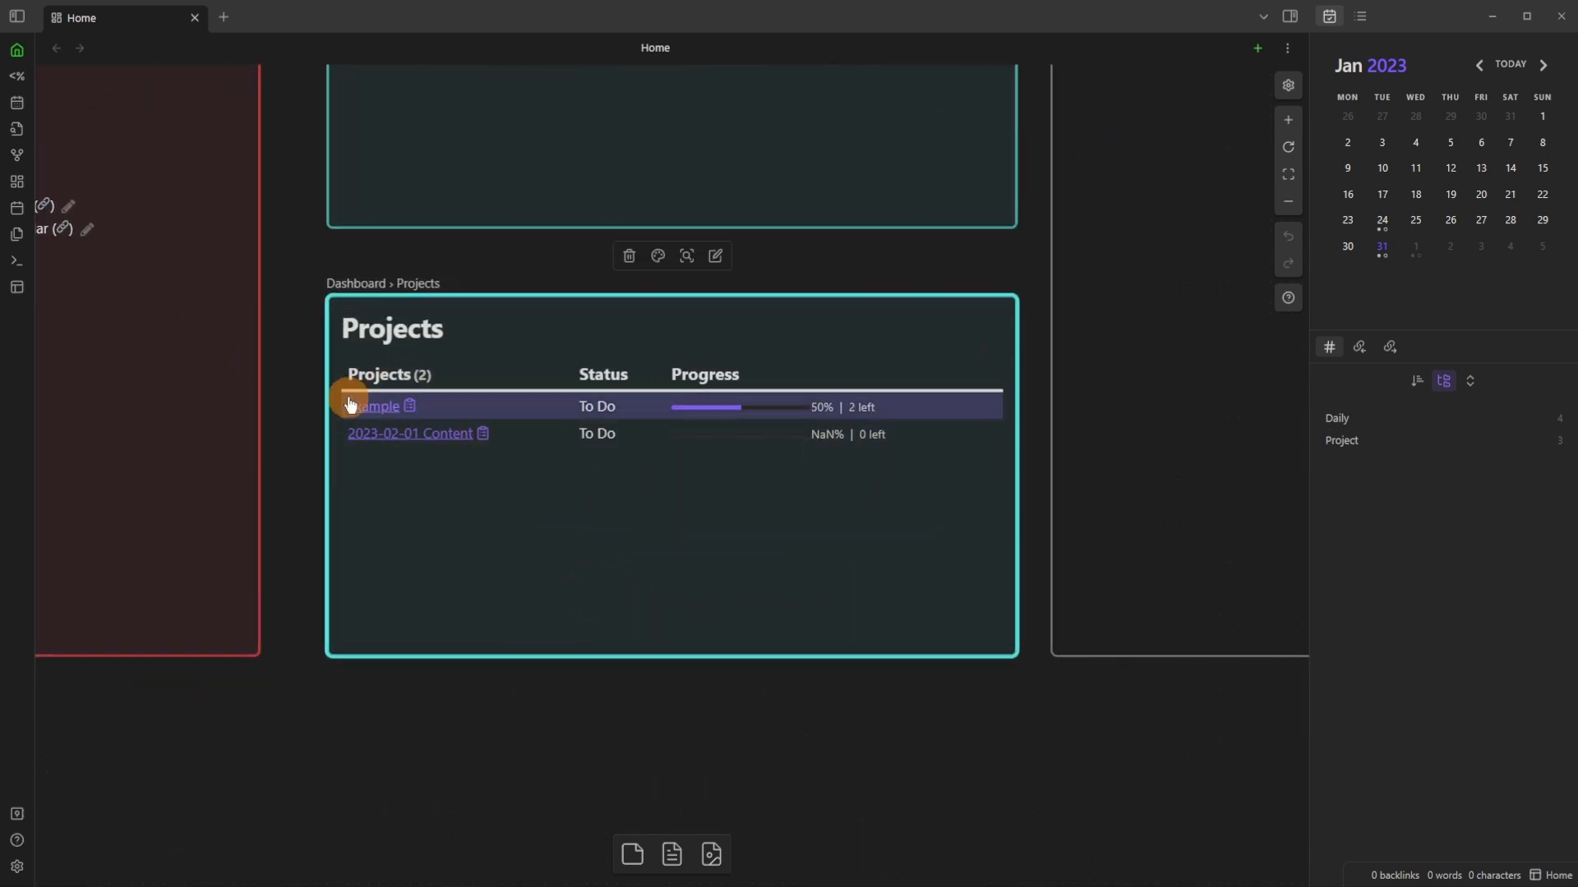
{"action": "left_click", "coordinate": [409, 406]}
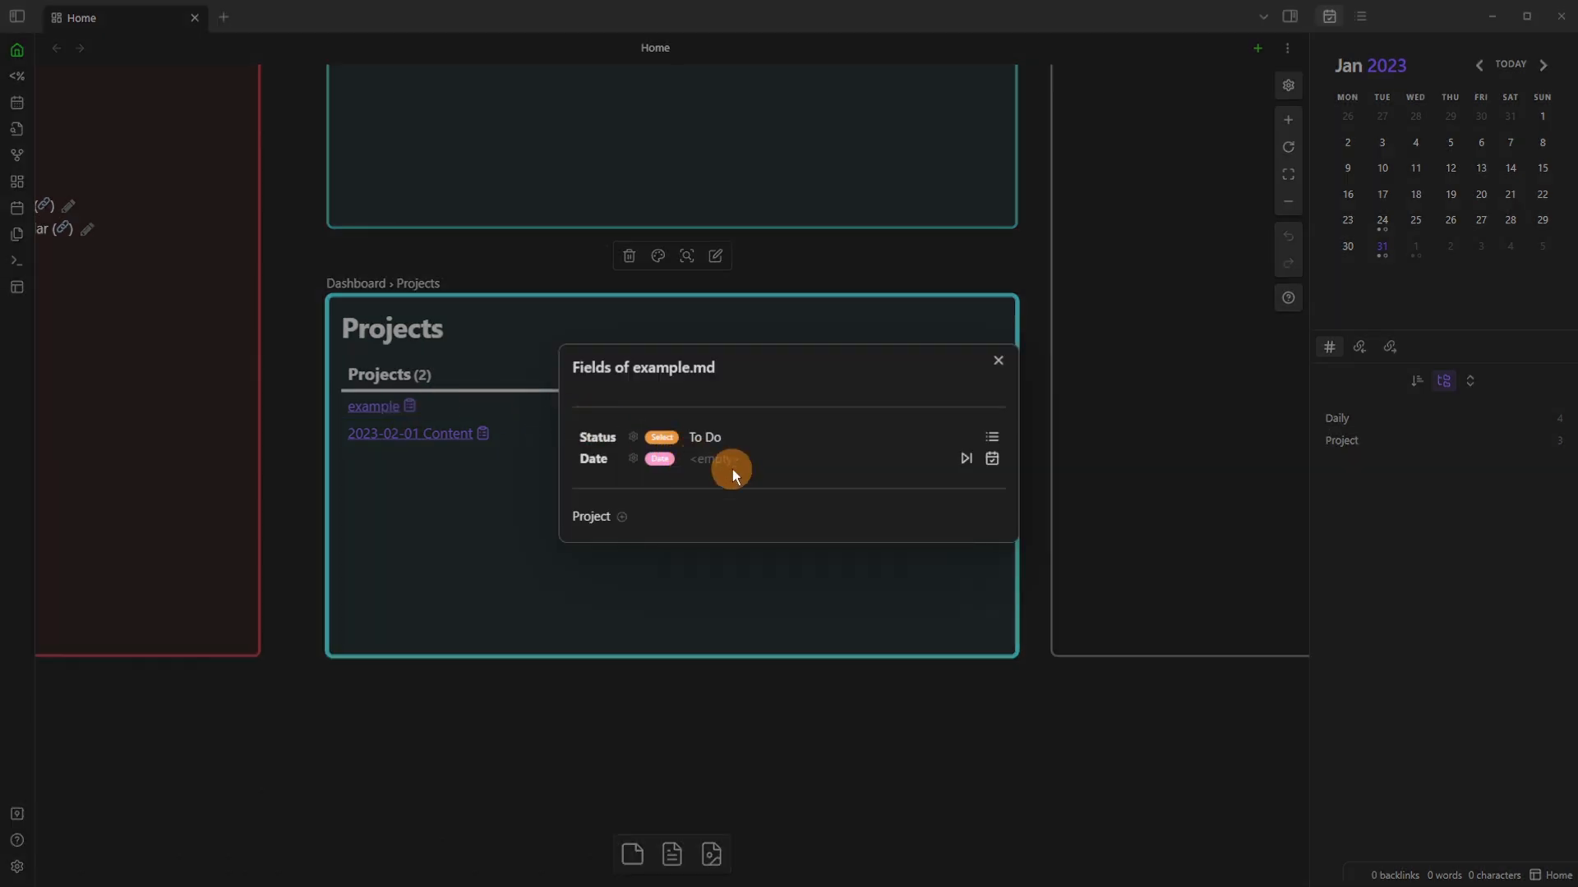
{"action": "left_click", "coordinate": [995, 460]}
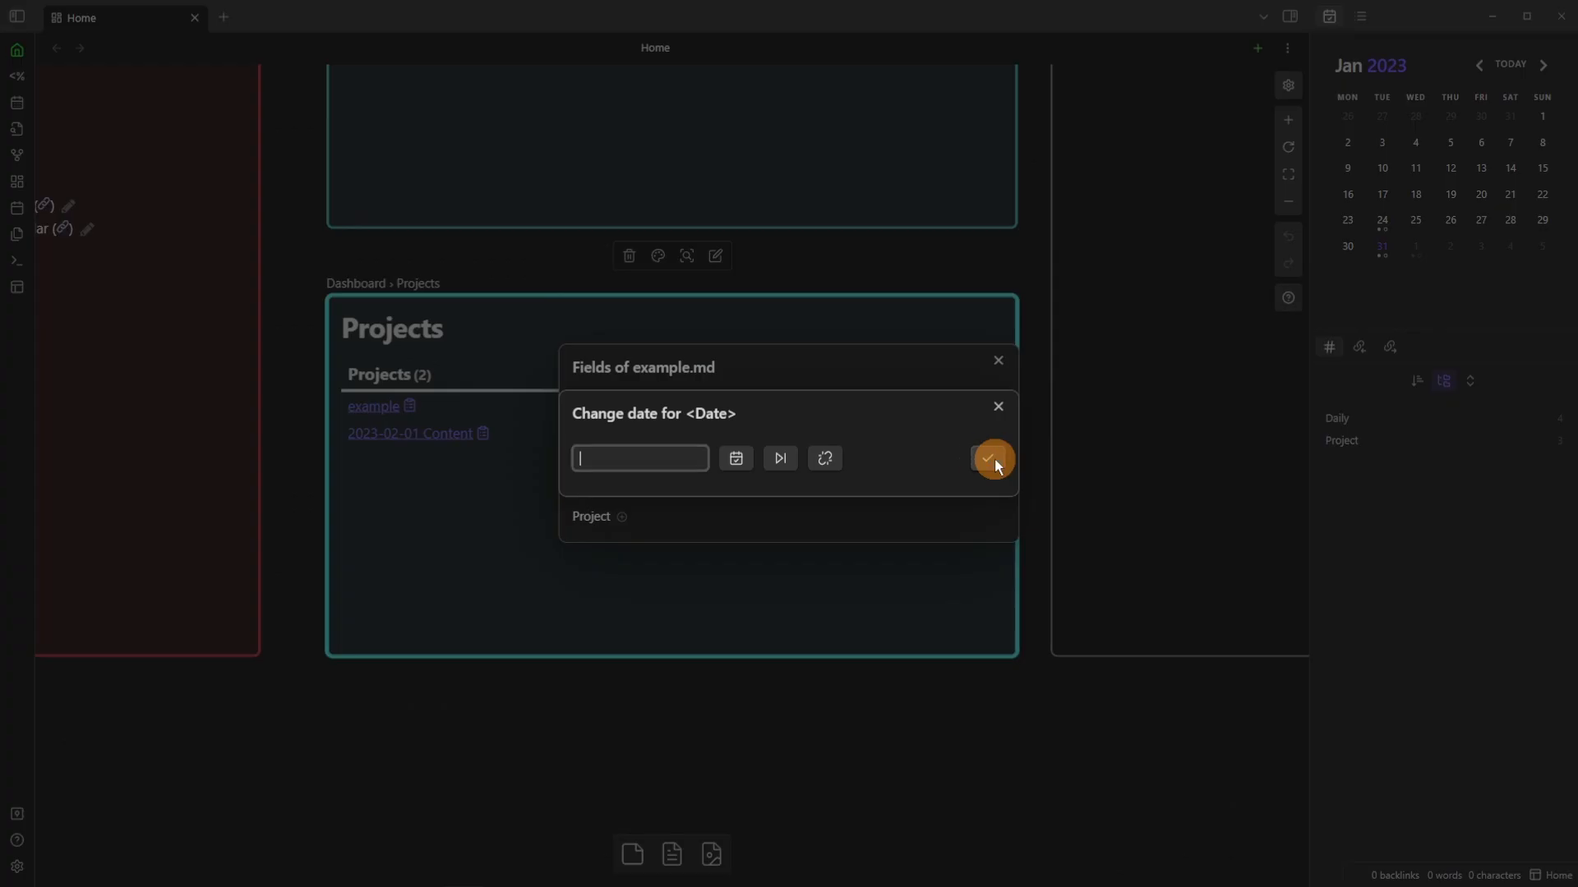
{"action": "left_click", "coordinate": [736, 458]}
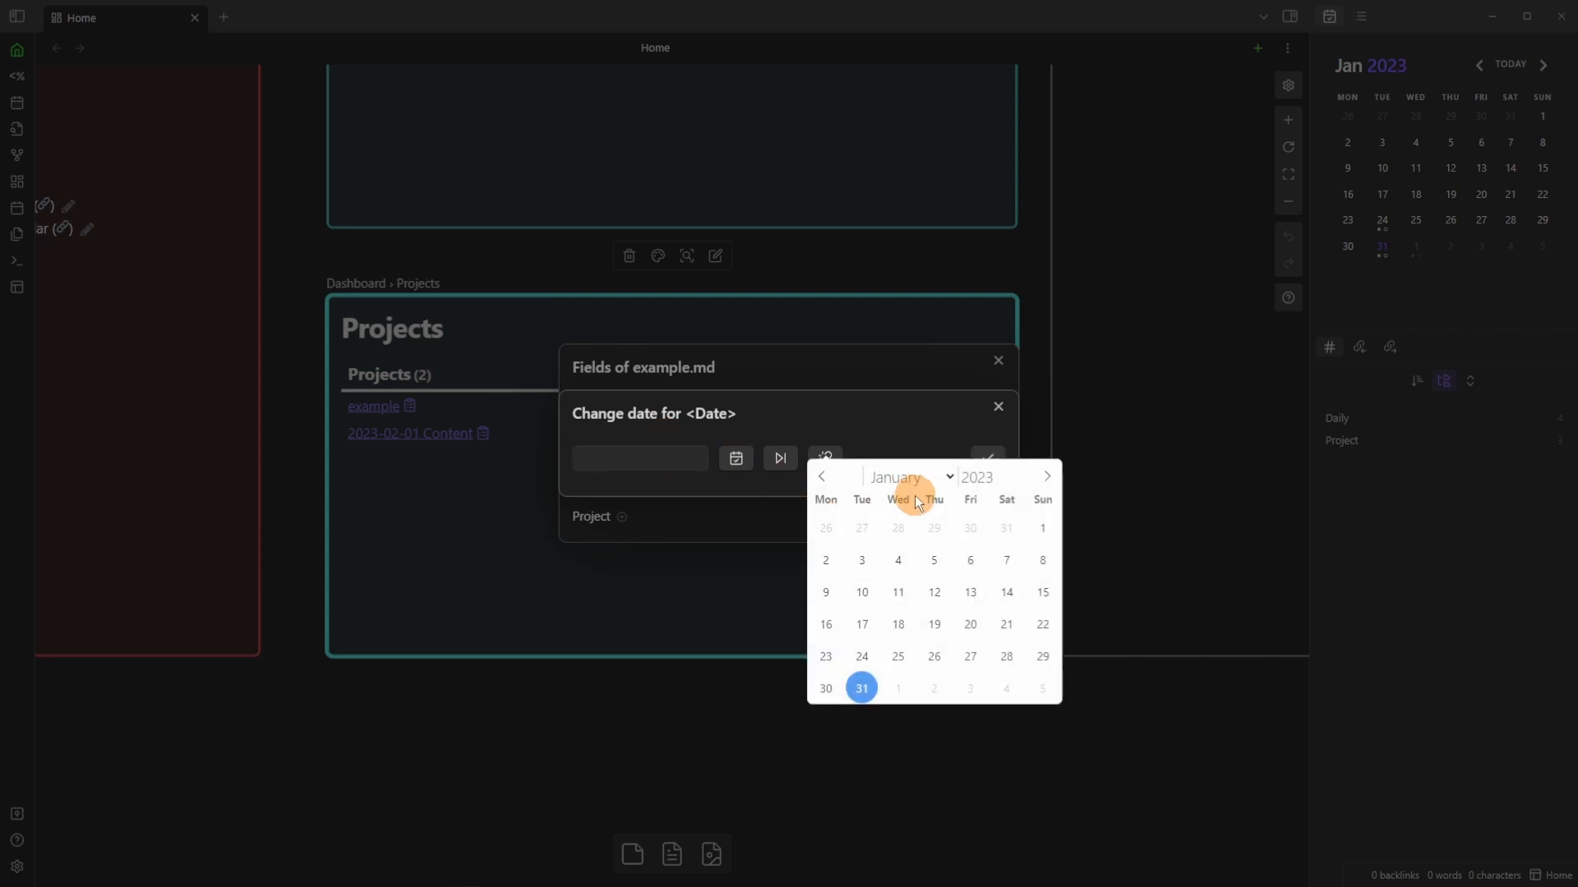
{"action": "left_click", "coordinate": [749, 565]}
{"action": "left_click", "coordinate": [641, 567]}
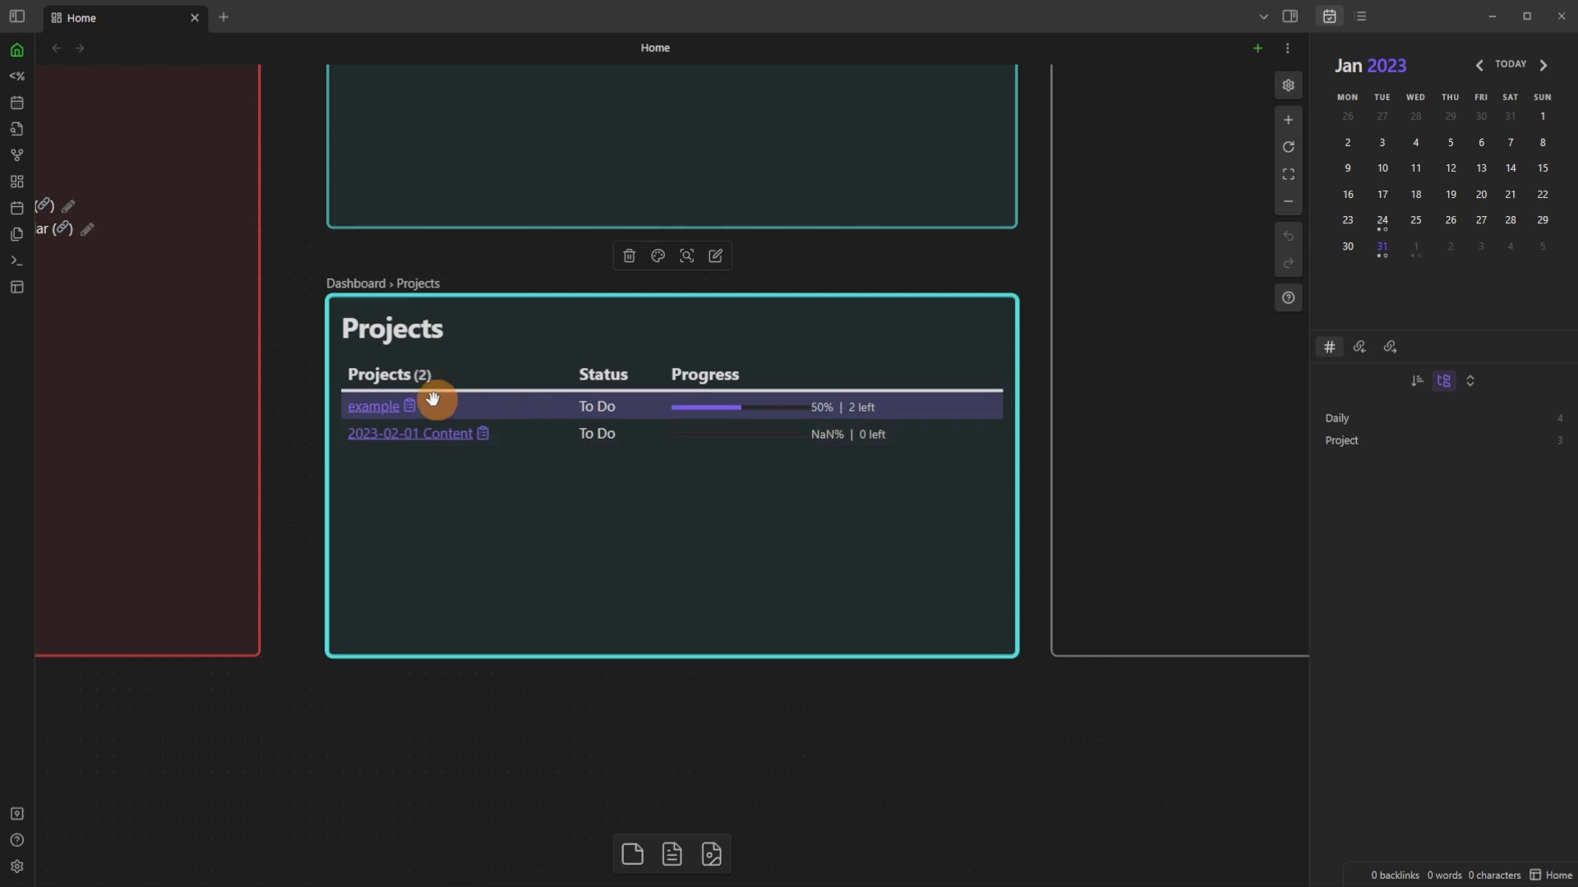
Open the example project note from the Projects table and go back to the Home dashboard.
{"action": "left_click", "coordinate": [389, 412]}
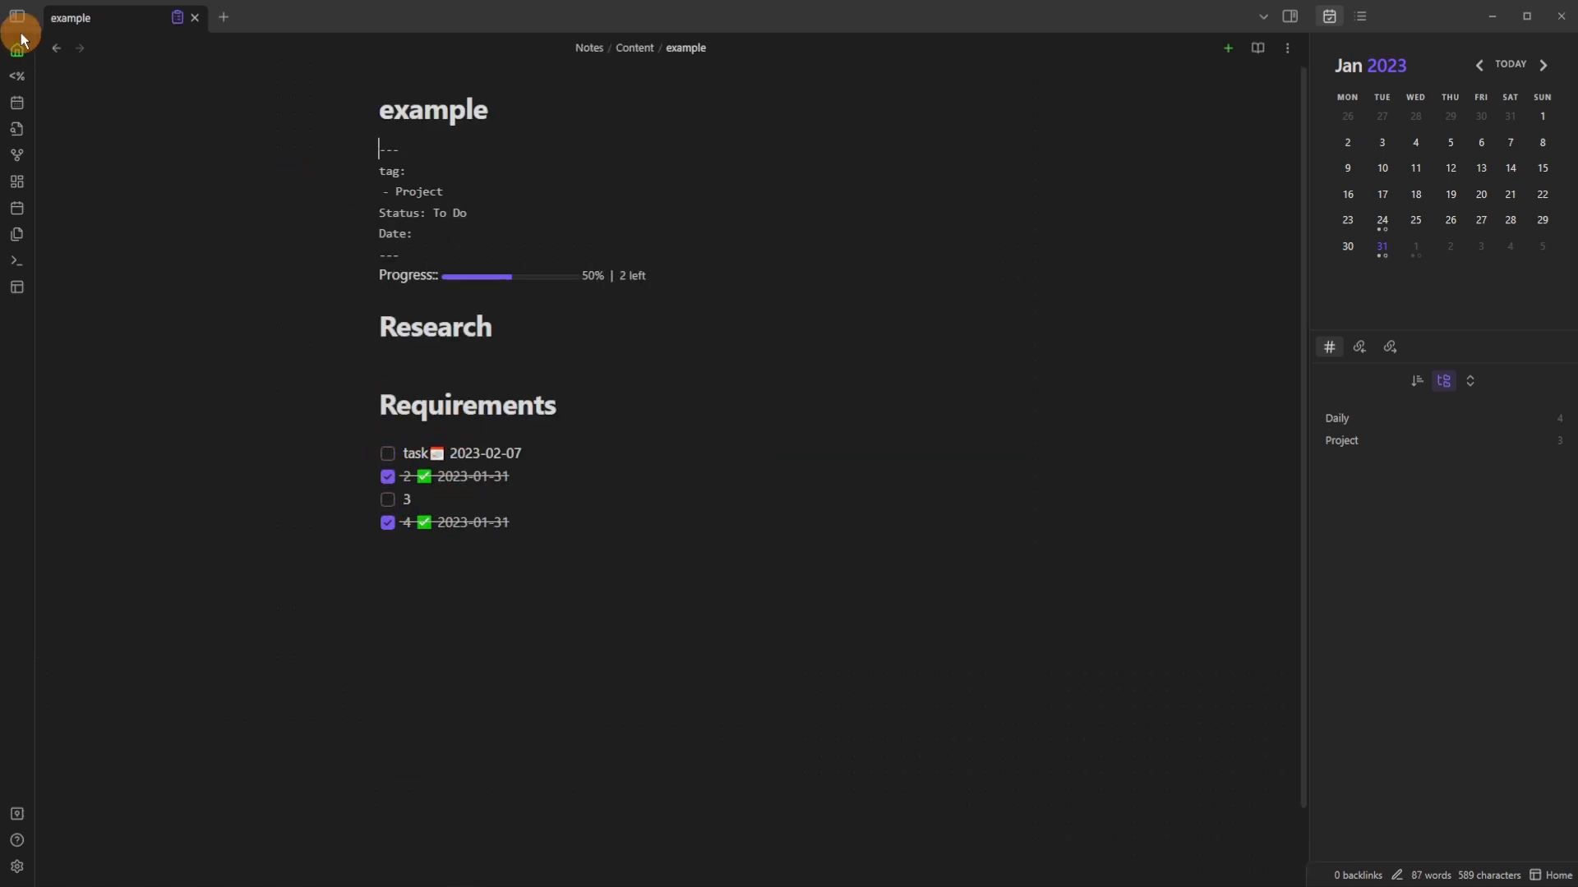
{"action": "left_click", "coordinate": [56, 48]}
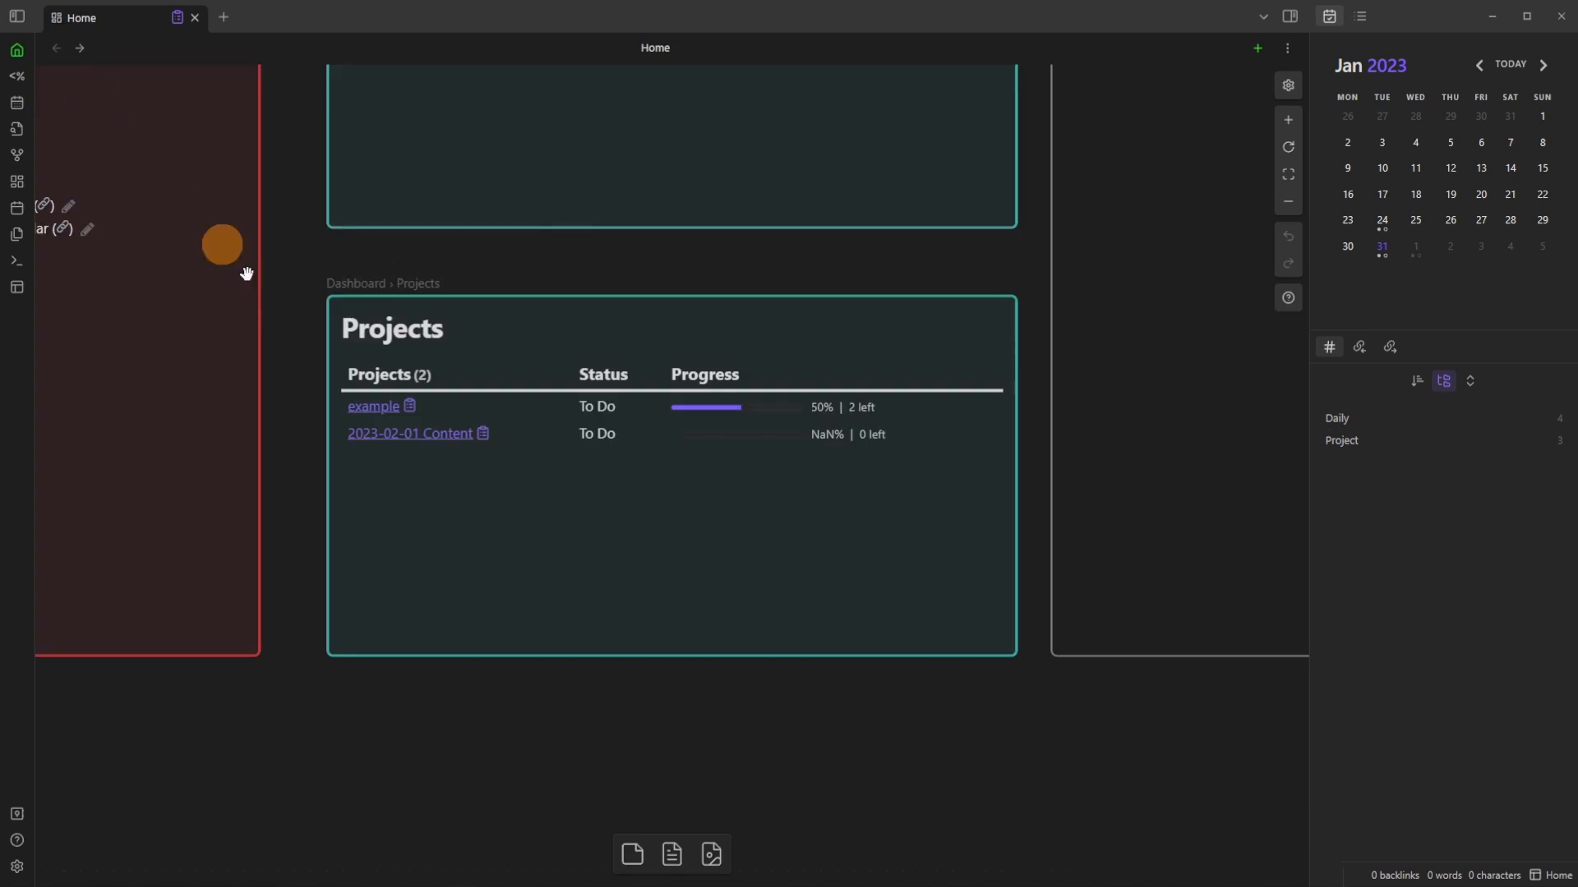
Open the example note in a split pane beside Home and check off requirement 3.
{"action": "left_click", "coordinate": [380, 408], "text": "ctrl"}
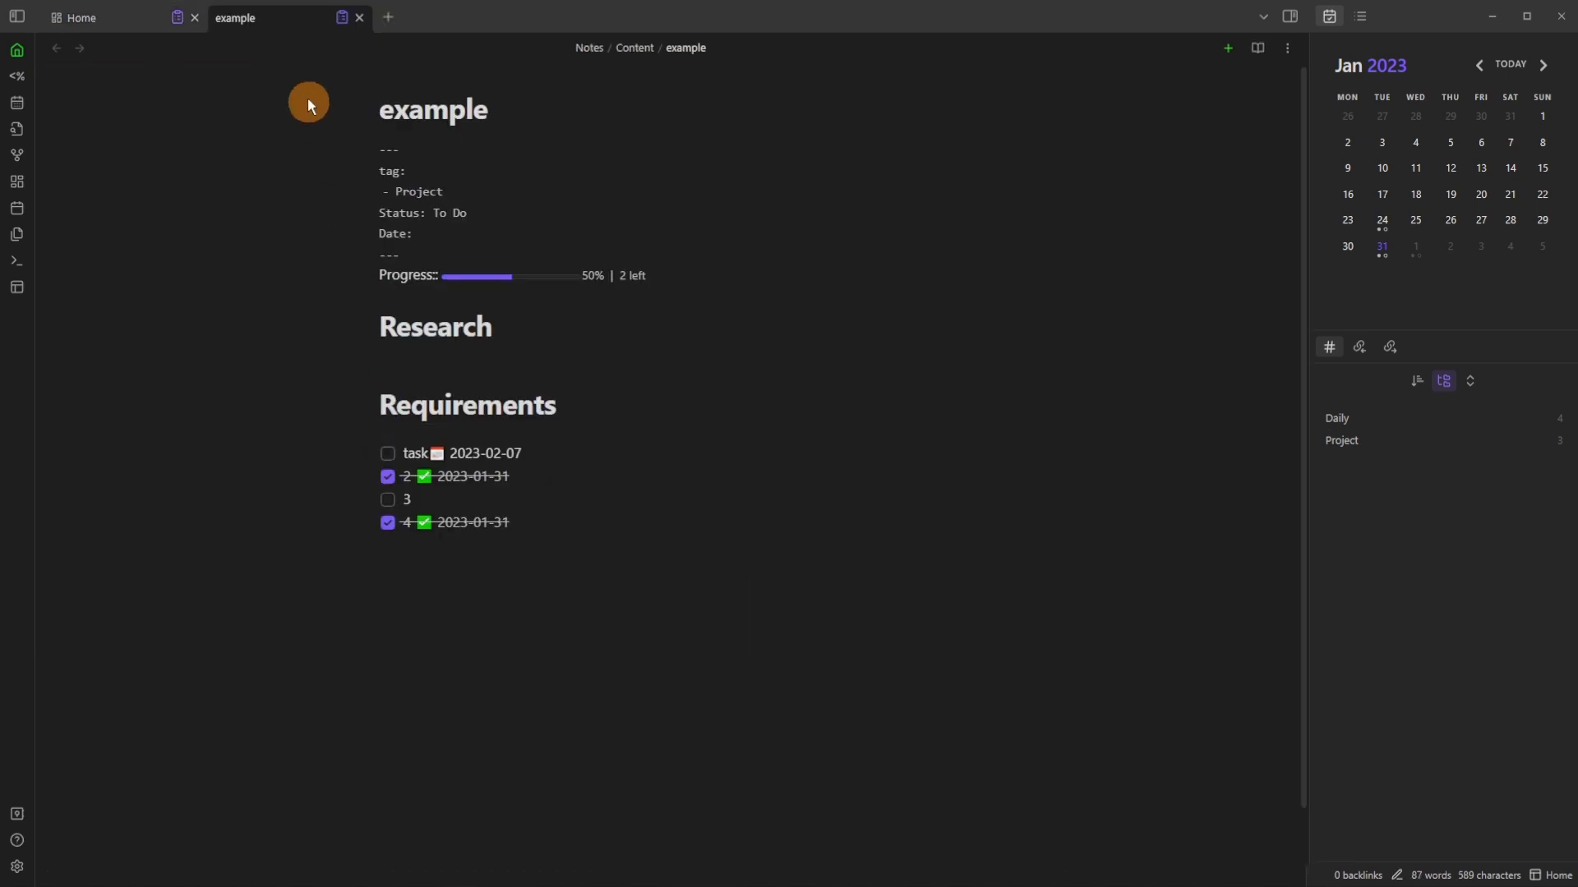
{"action": "left_click_drag", "start_coordinate": [271, 23], "coordinate": [1037, 281]}
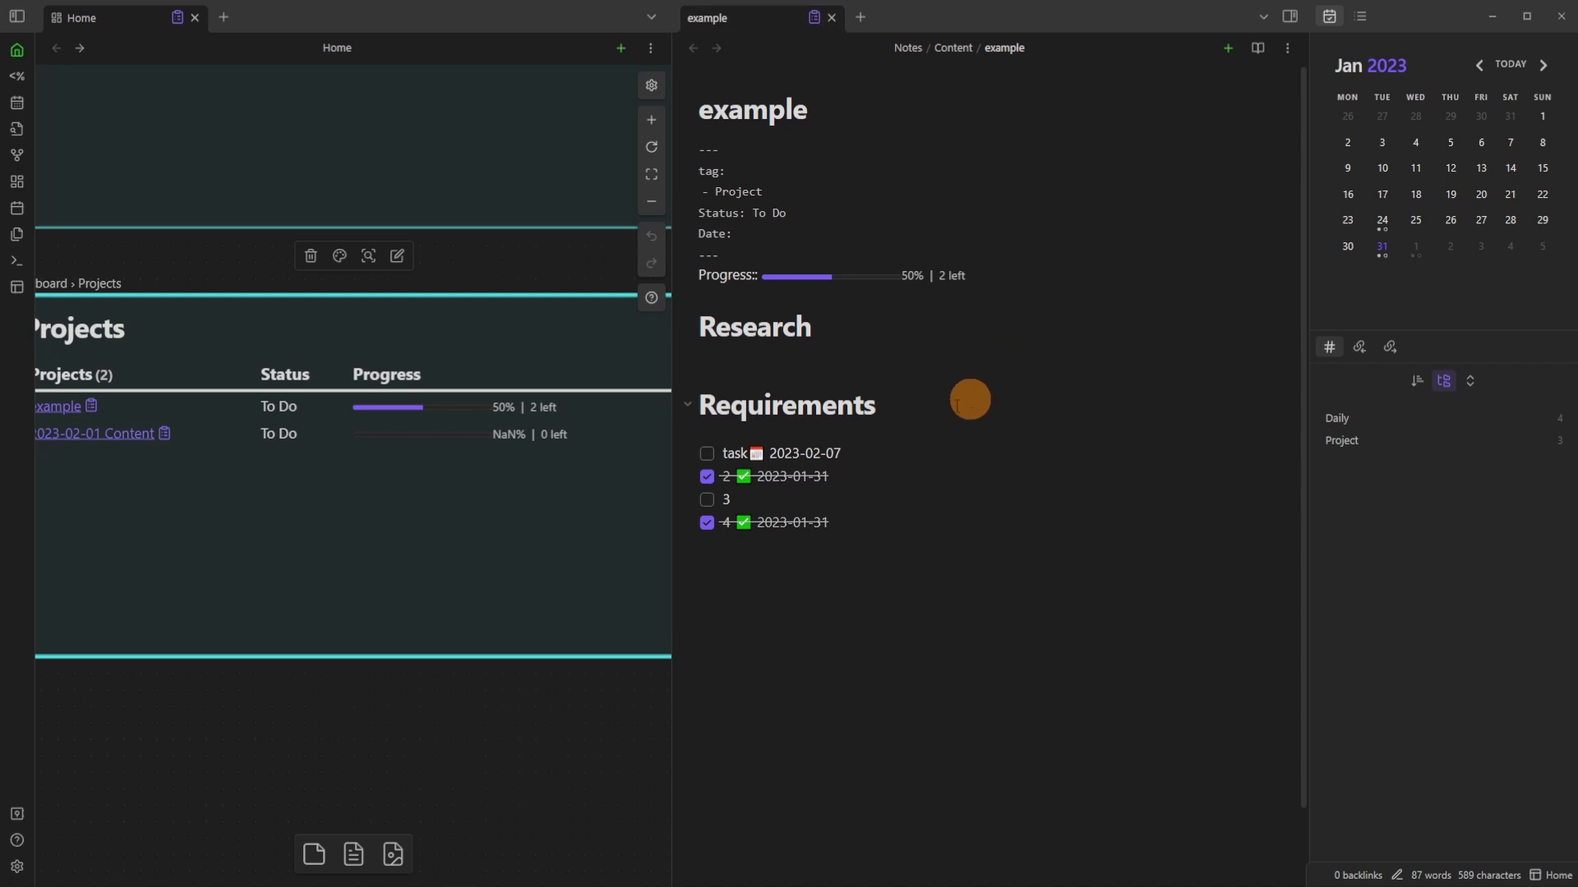
{"action": "left_click", "coordinate": [707, 500]}
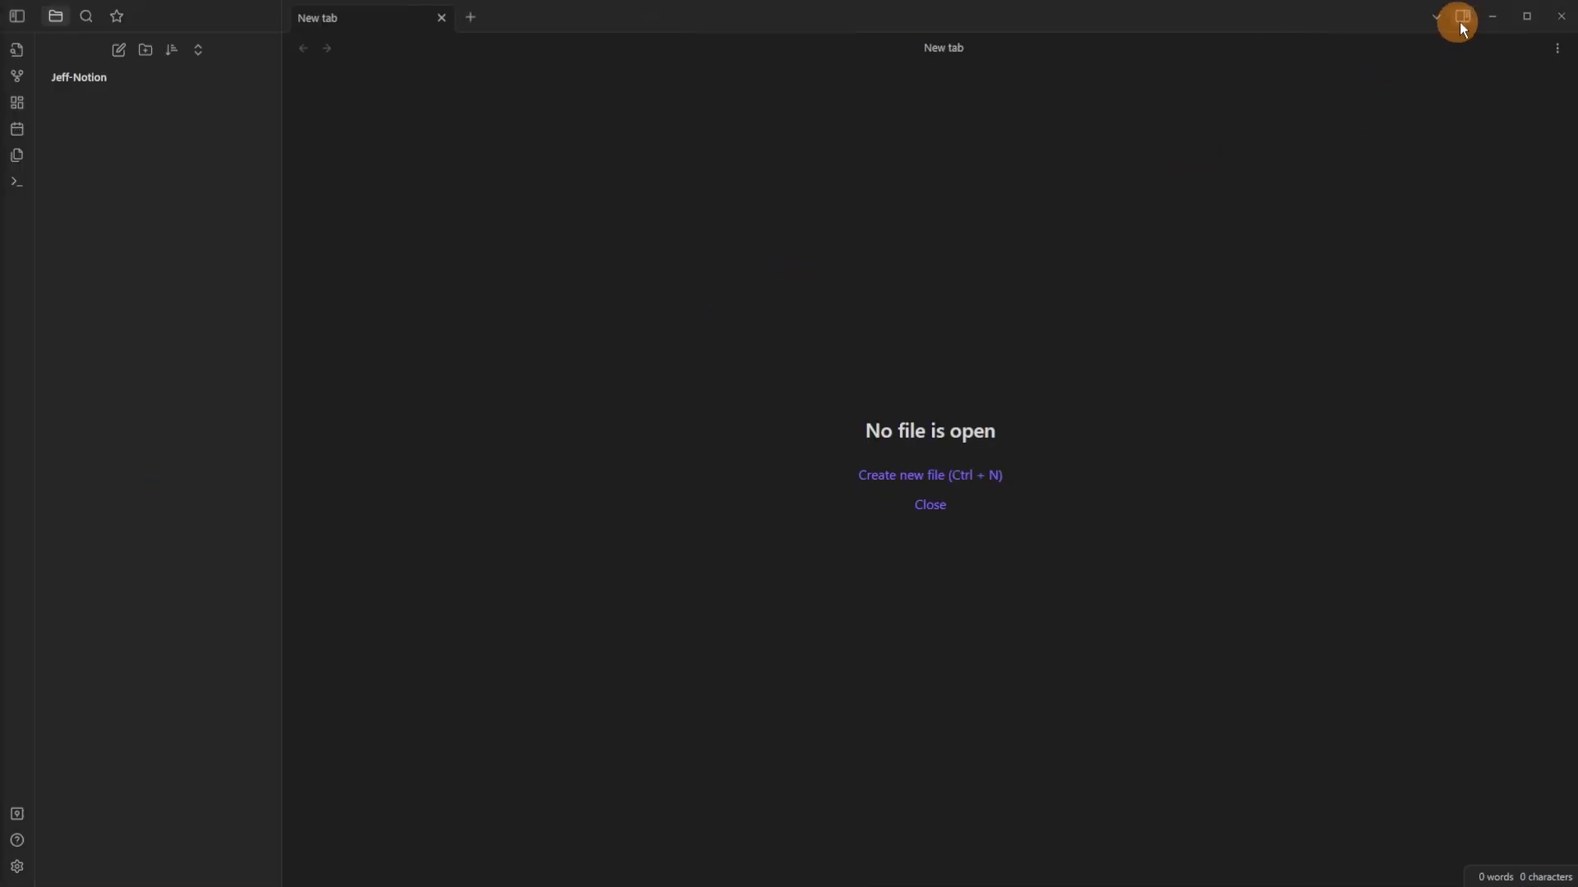
Arrange the sidebars with Tags and Outline above the link panes and Starred below the file explorer.
{"action": "left_click", "coordinate": [1461, 24]}
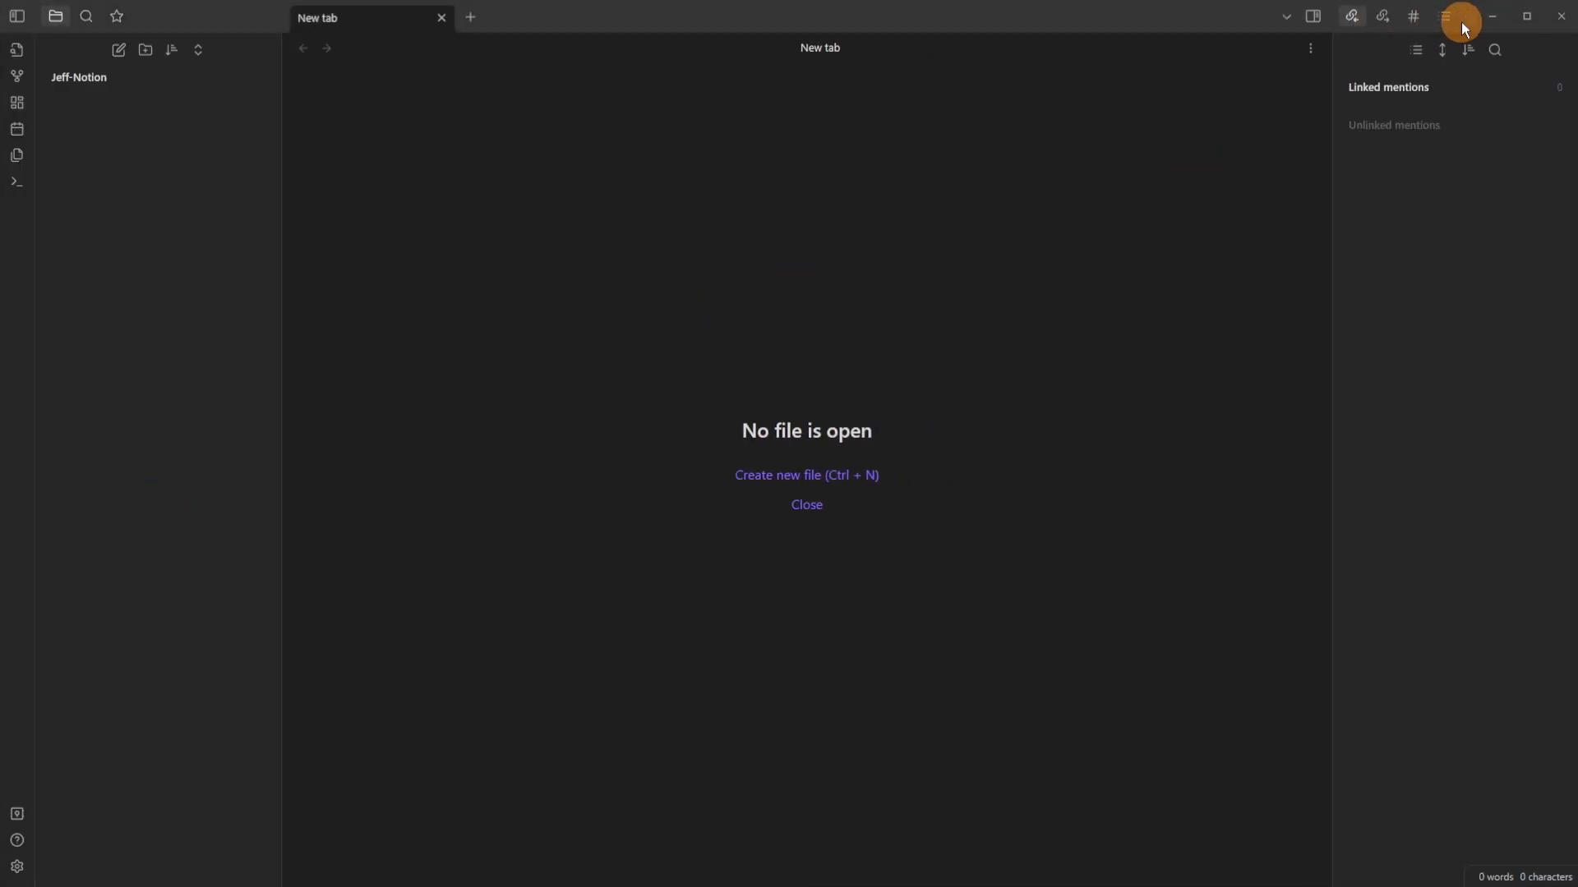
{"action": "left_click_drag", "start_coordinate": [1413, 14], "coordinate": [1340, 8]}
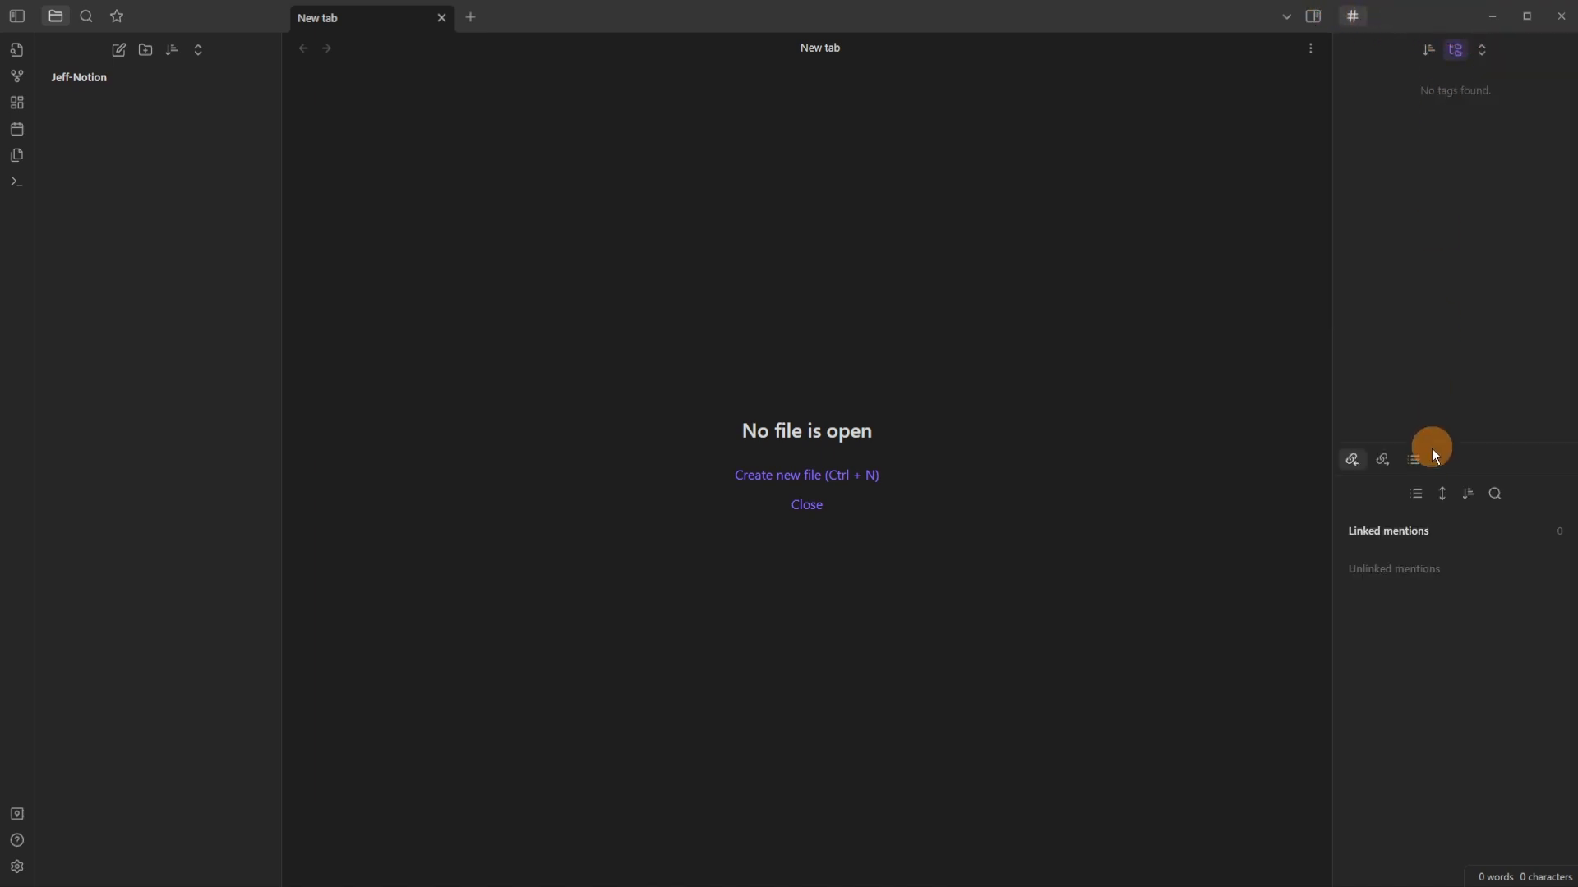
{"action": "left_click_drag", "start_coordinate": [1423, 457], "coordinate": [1409, 79]}
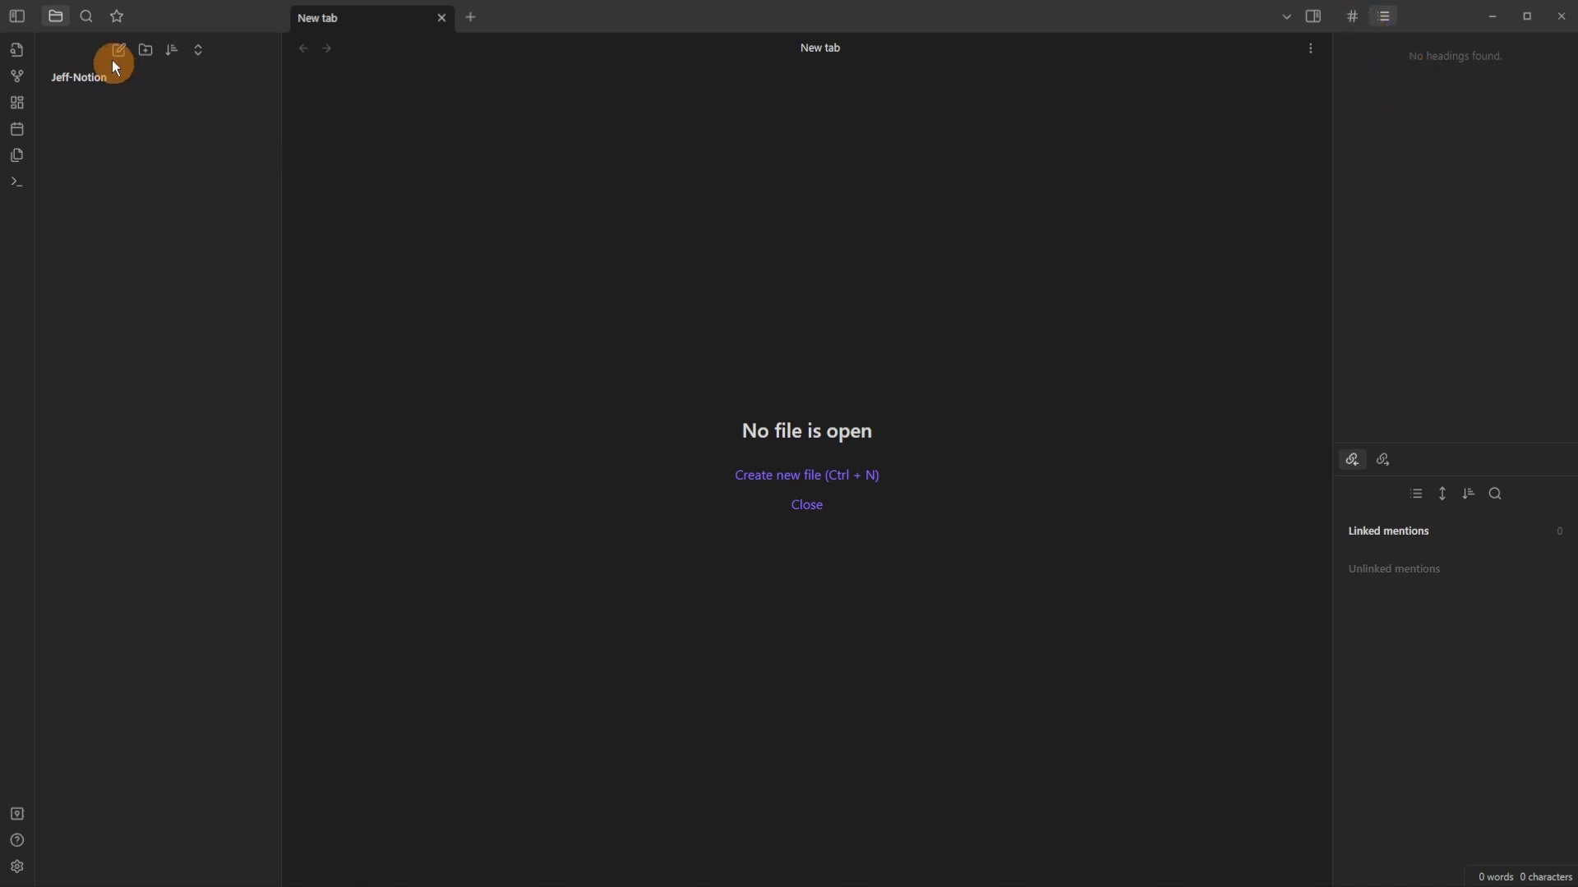
{"action": "left_click_drag", "start_coordinate": [117, 18], "coordinate": [110, 771]}
Create the folders Journal with a Daily subfolder, Notes and Templates, and add a note named Dashboard.
{"action": "left_click", "coordinate": [150, 51]}
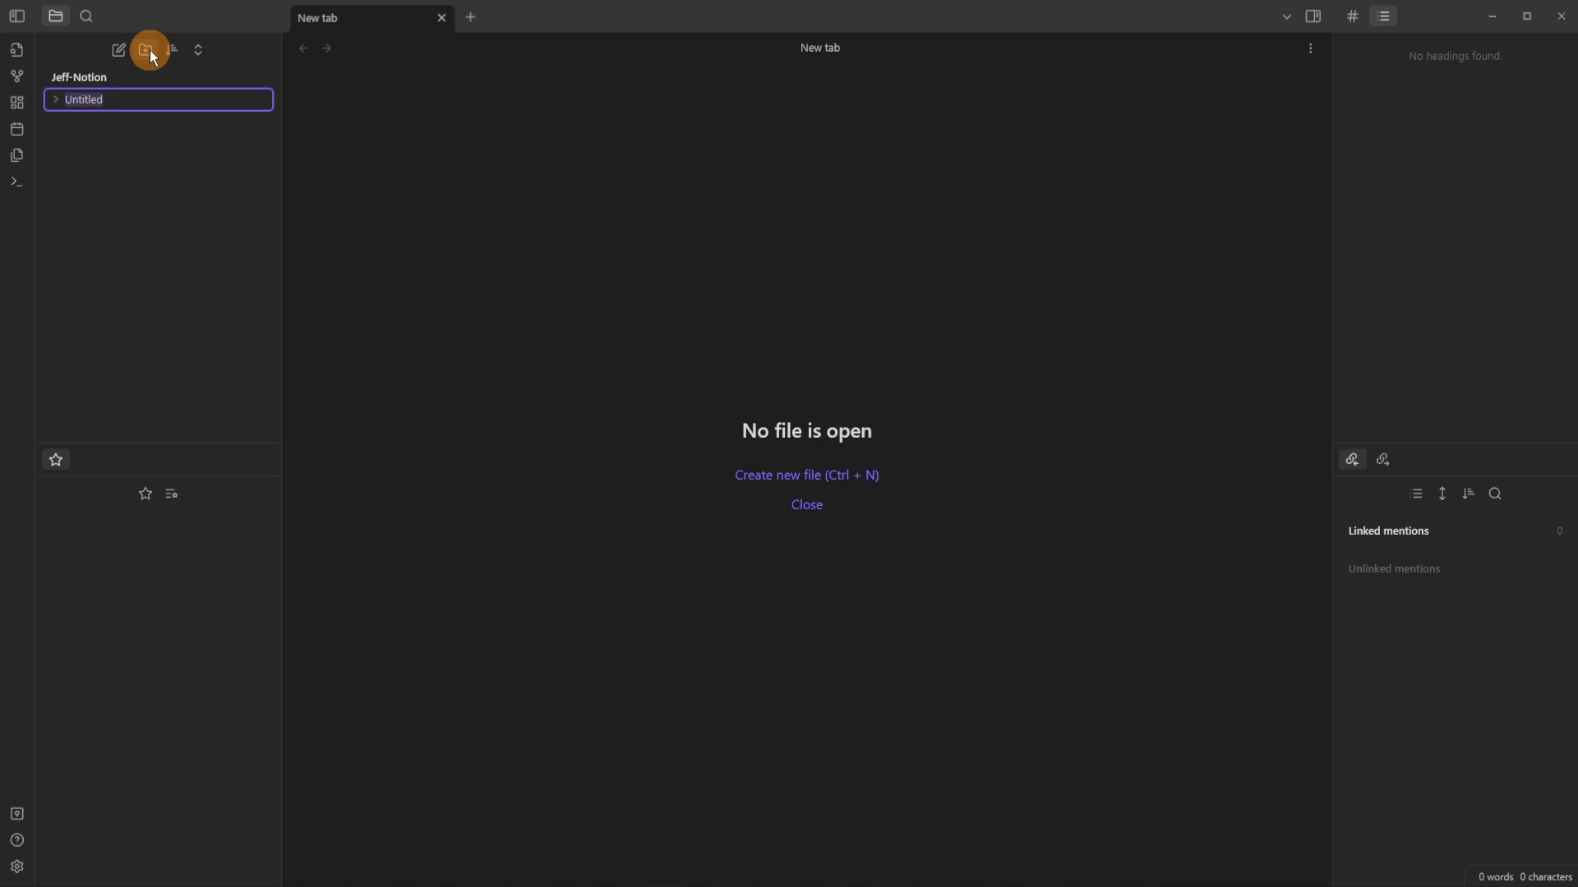
{"action": "type", "text": "Journal"}
{"action": "key", "text": "Return"}
{"action": "left_click", "coordinate": [119, 52]}
{"action": "type", "text": "Dashboard"}
{"action": "scroll", "coordinate": [726, 212], "scroll_direction": "up", "scroll_amount": 5}
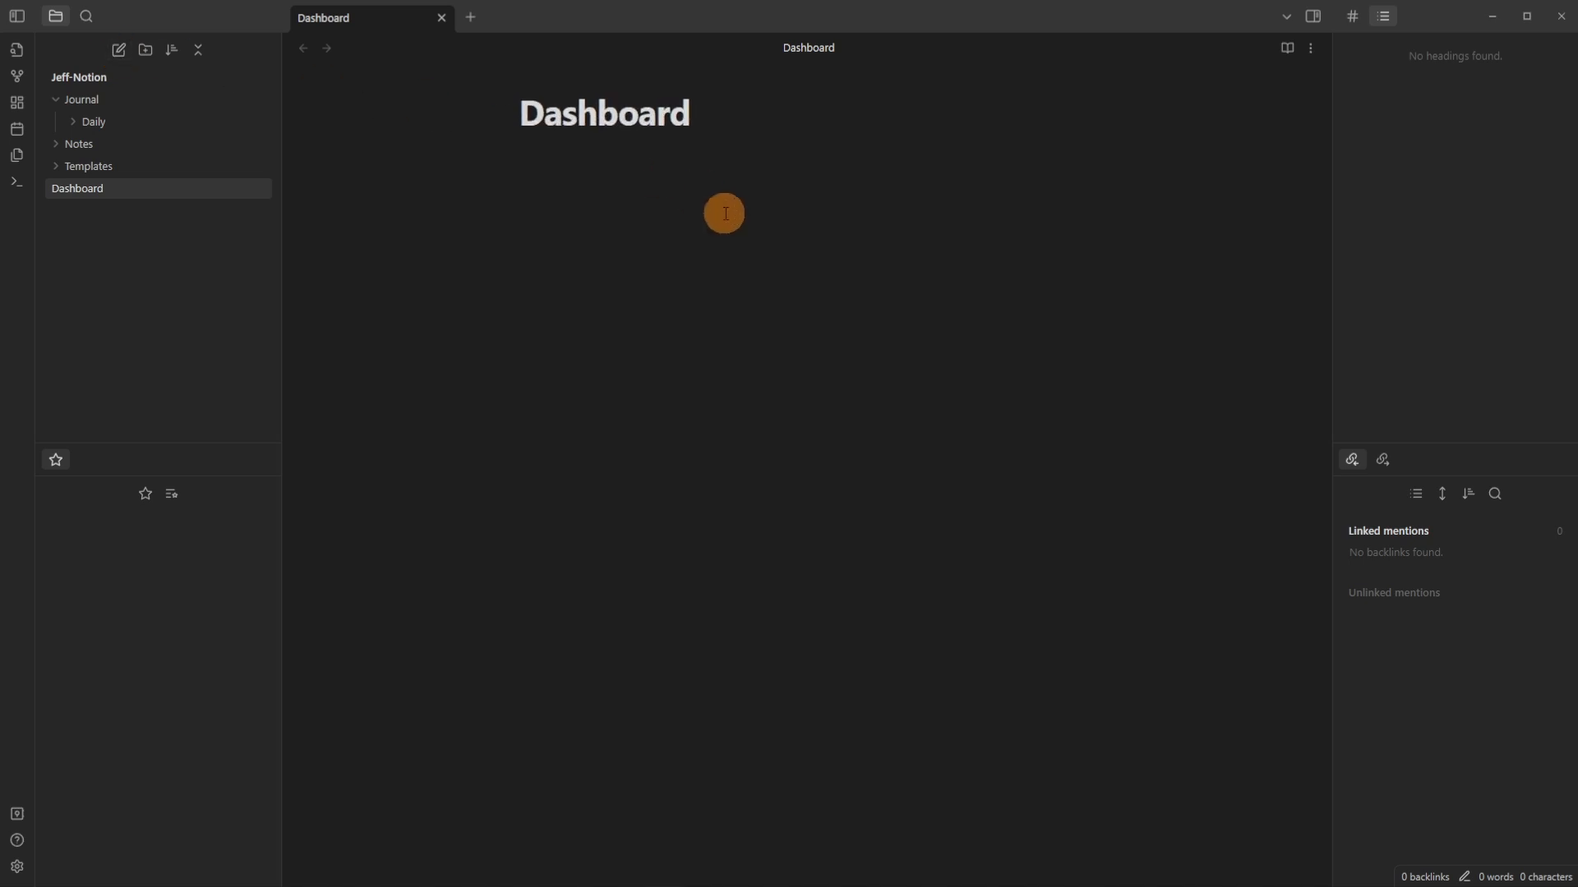
Turn on community plugins in the settings and open the community plugin browser.
{"action": "left_click", "coordinate": [18, 867]}
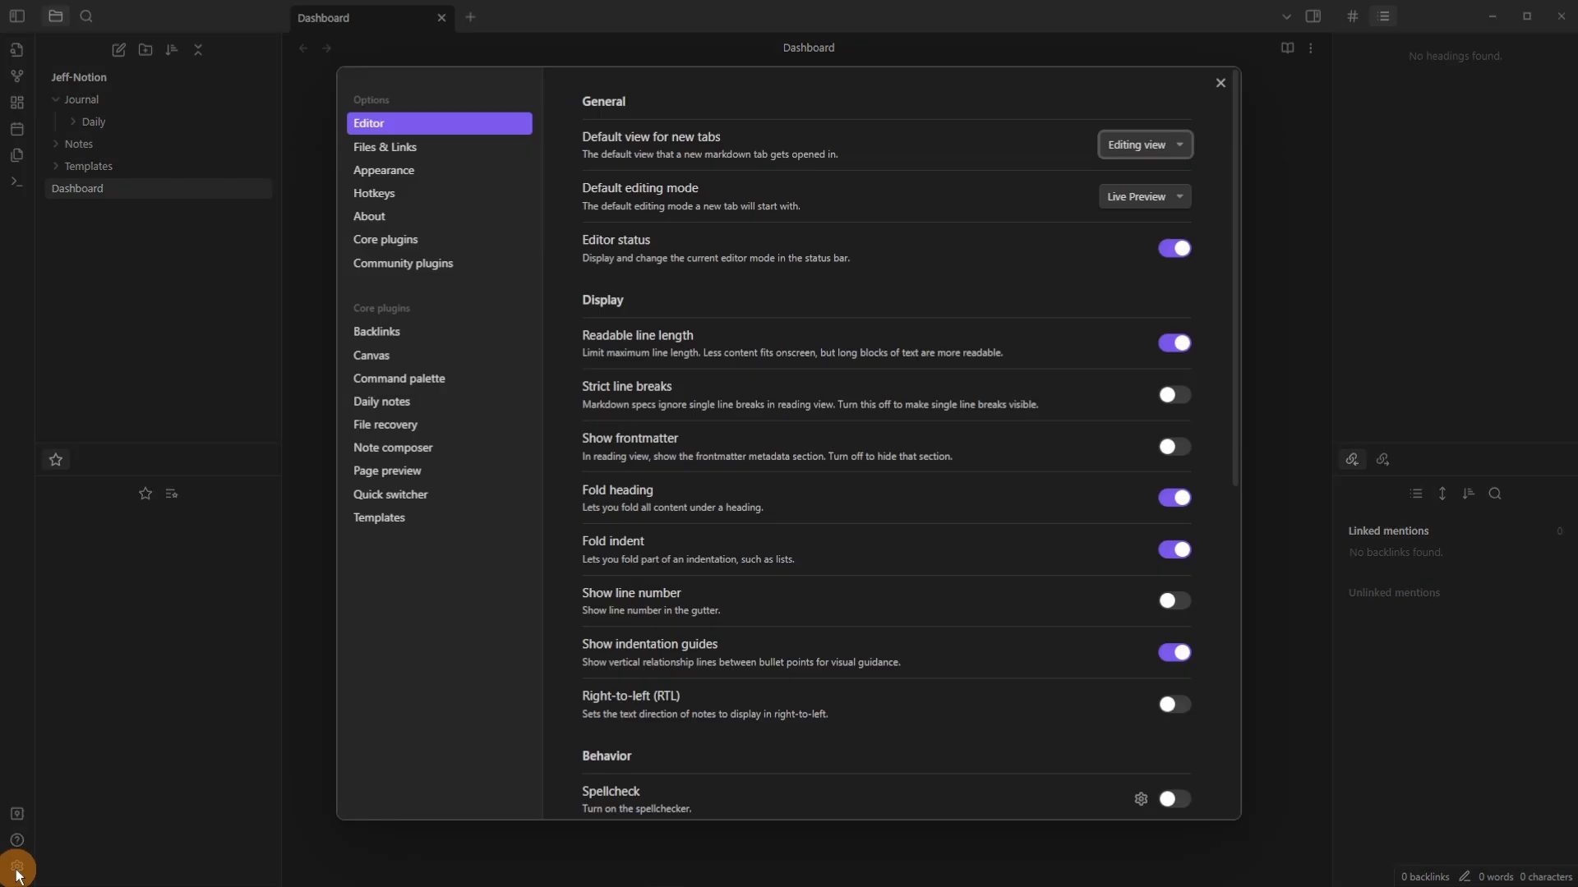
{"action": "left_click", "coordinate": [441, 266]}
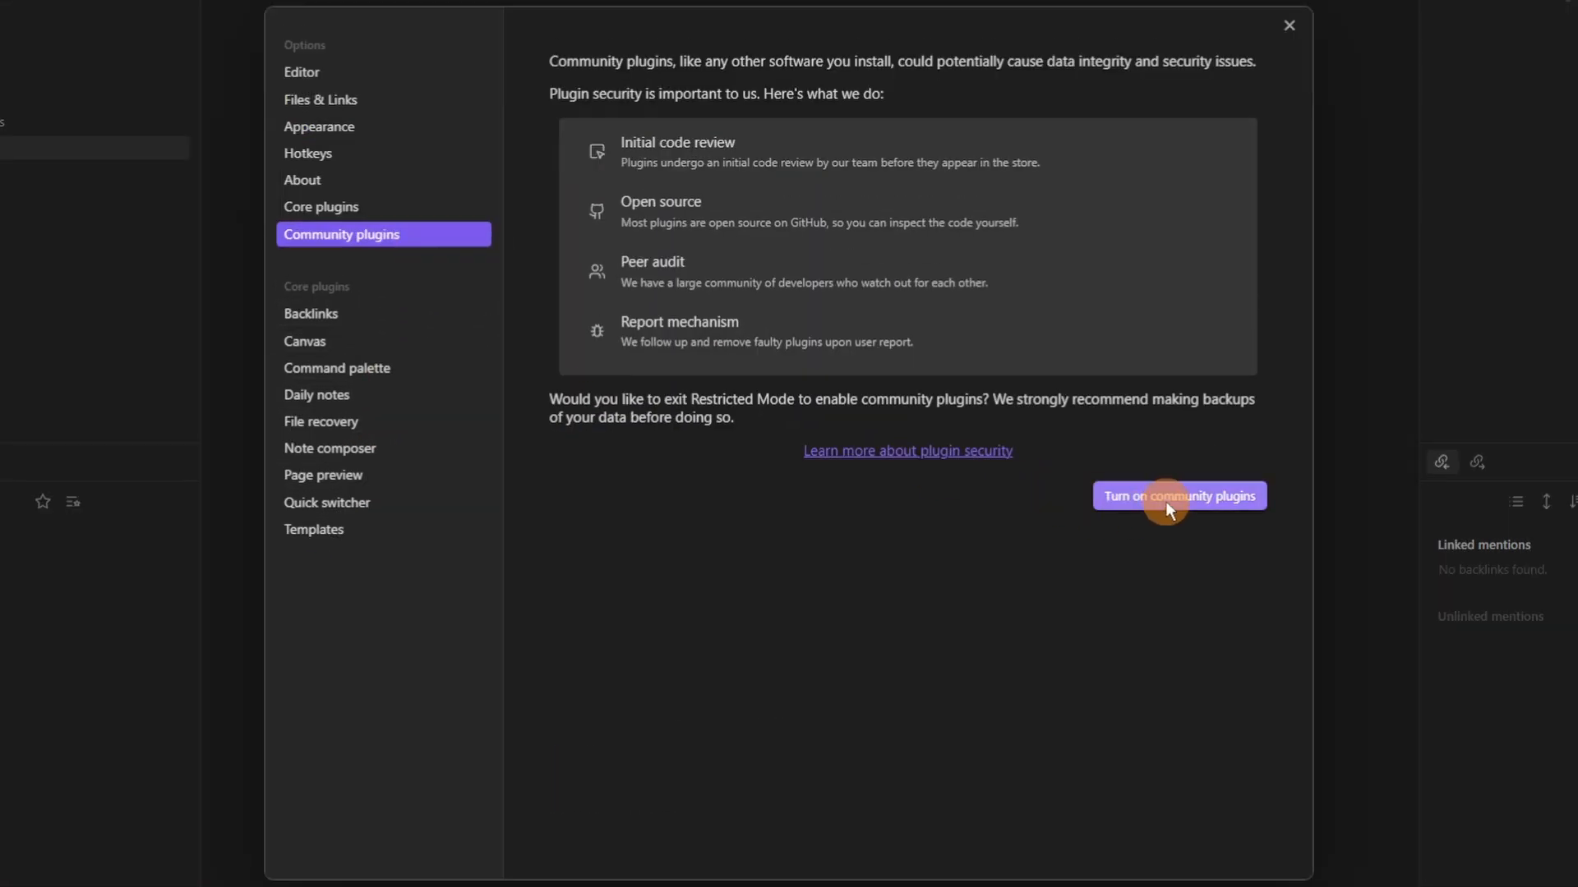
{"action": "left_click", "coordinate": [1110, 491]}
{"action": "left_click", "coordinate": [1236, 117]}
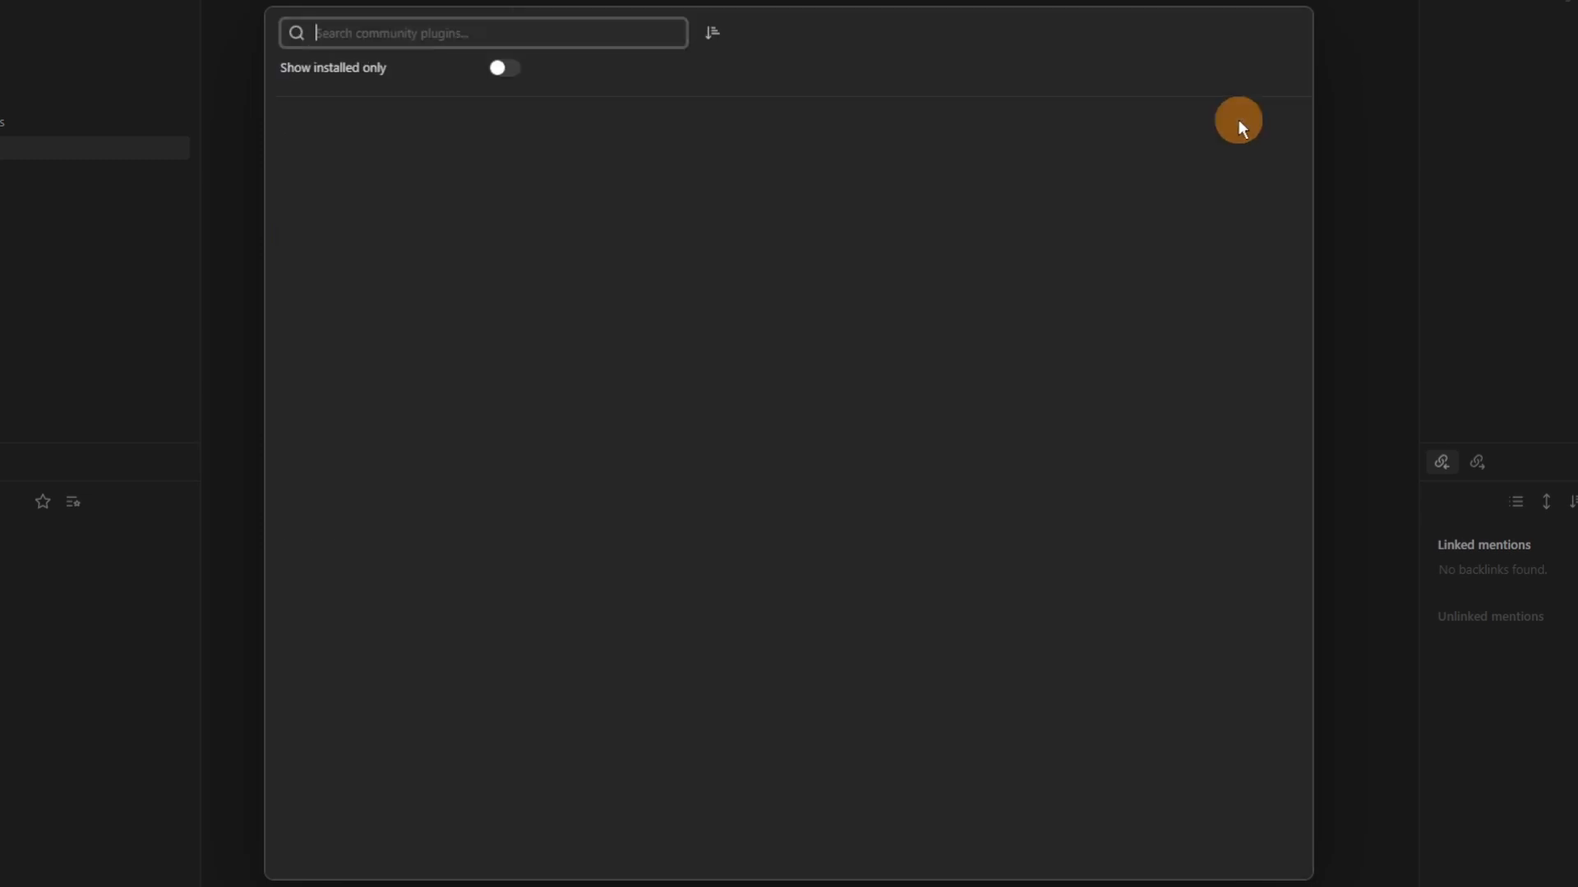
Find the Calendar plugin among the community plugins, then install and enable it.
{"action": "type", "text": "col"}
{"action": "key", "text": "BackSpace"}
{"action": "key", "text": "BackSpace"}
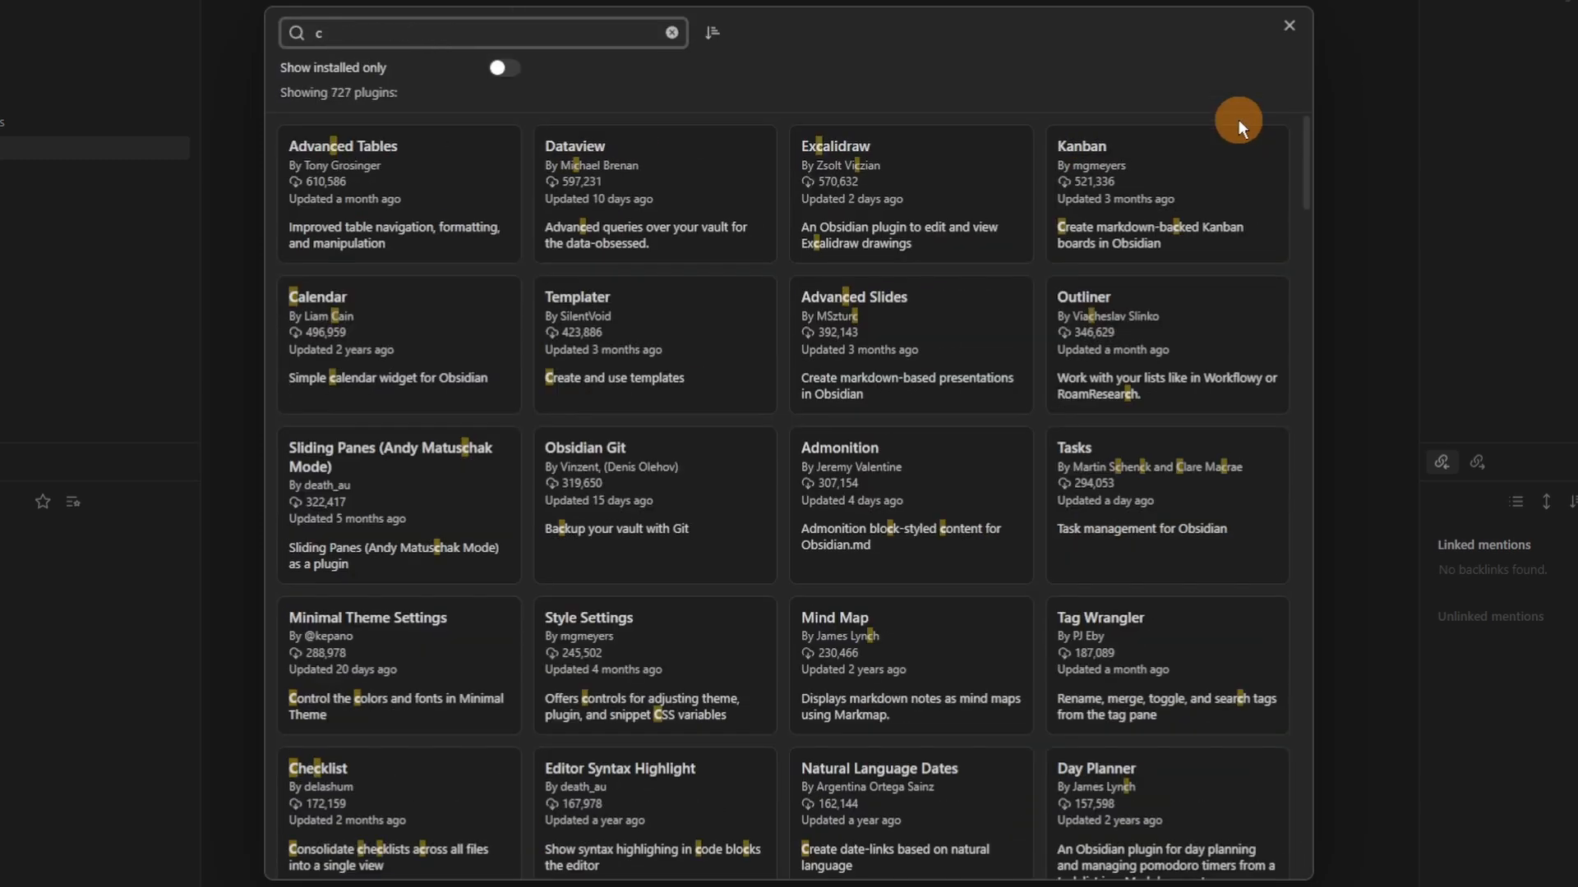
{"action": "type", "text": "al"}
{"action": "left_click", "coordinate": [710, 207]}
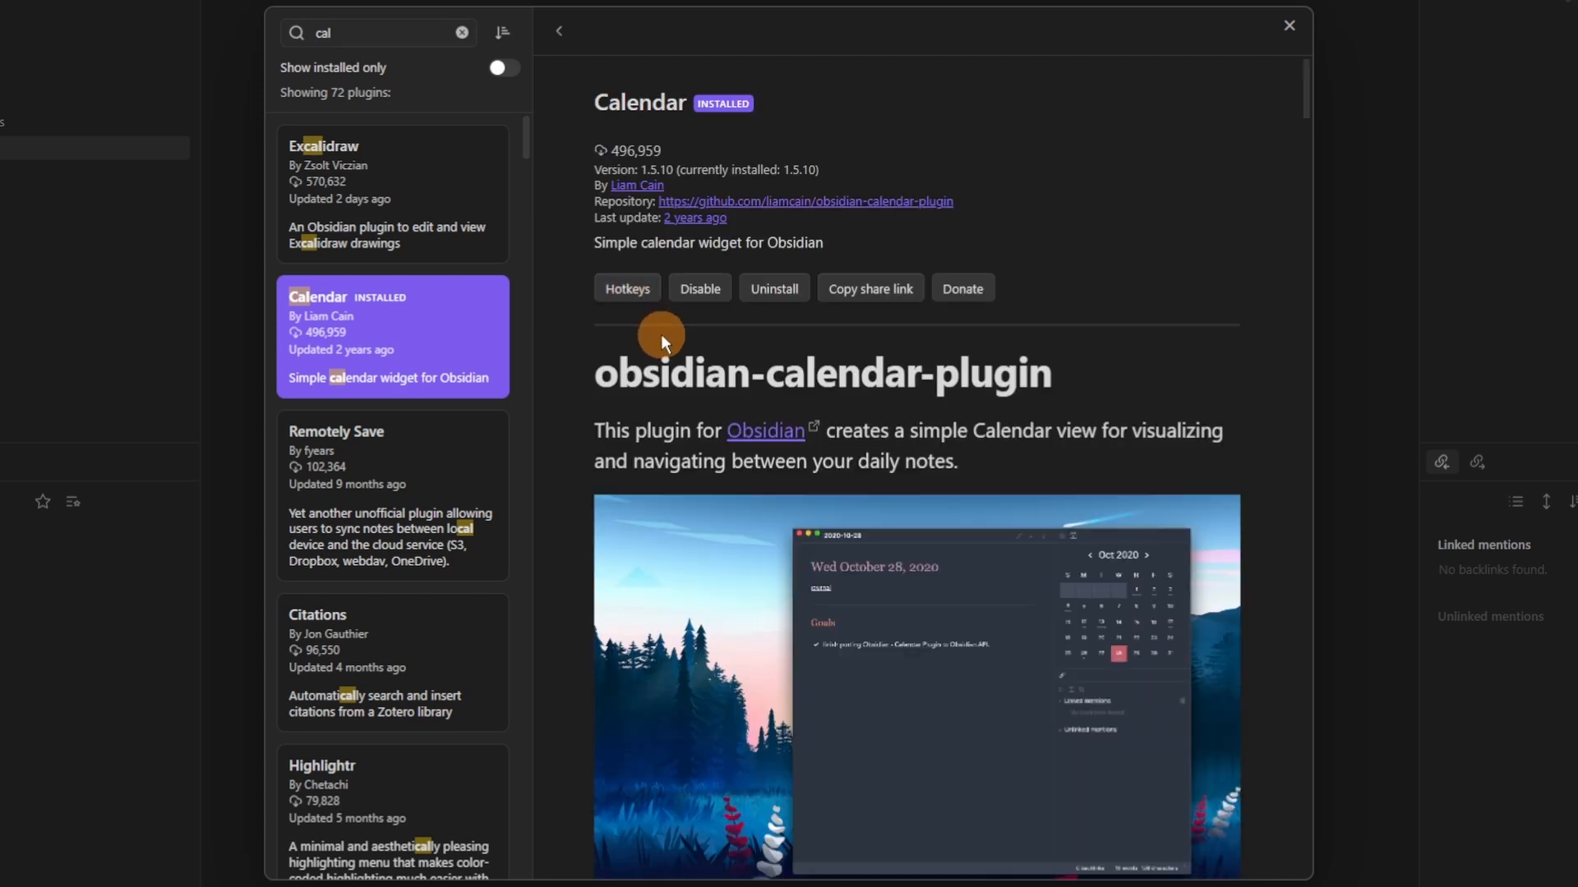
{"action": "left_click", "coordinate": [1287, 28]}
Set the Calendar plugin's week to start on Monday and turn off confirmation before creating a new note.
{"action": "left_click", "coordinate": [388, 607]}
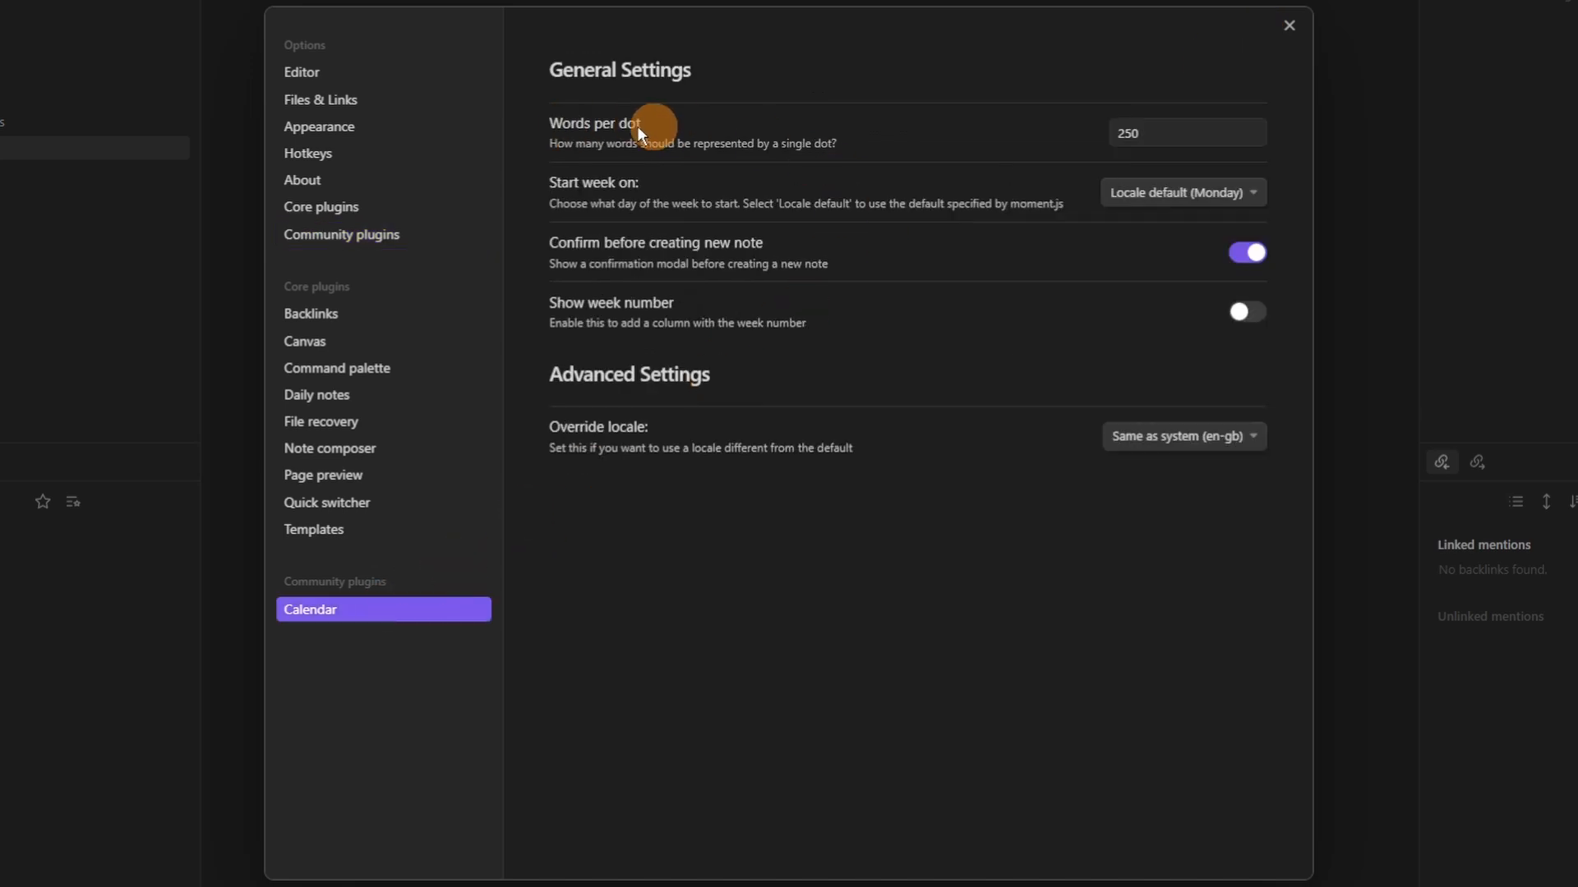
{"action": "left_click", "coordinate": [1200, 198]}
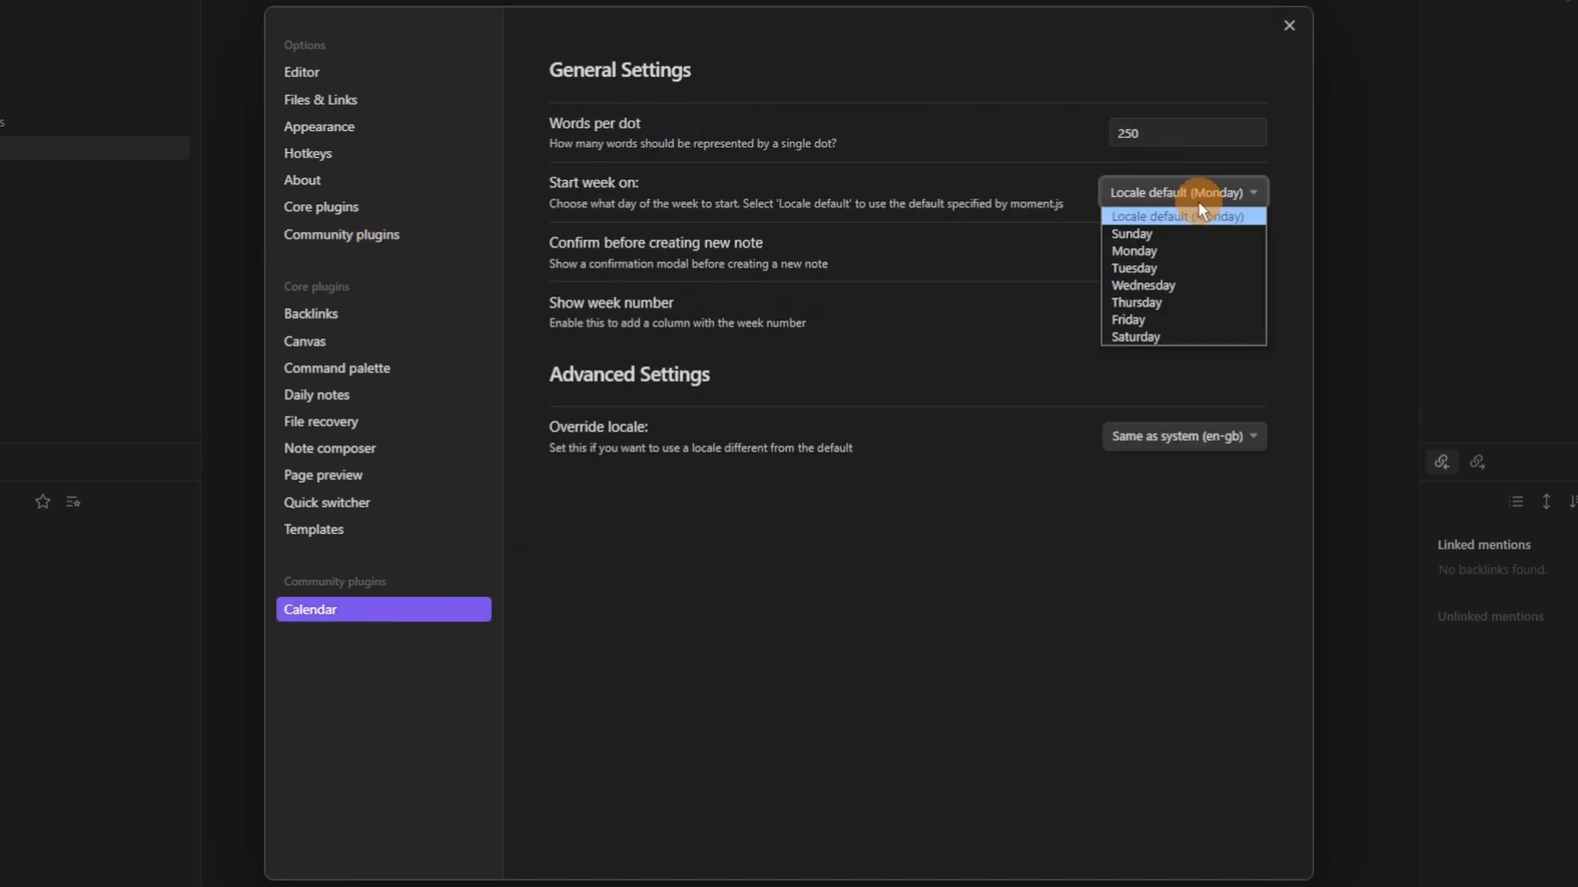
{"action": "left_click", "coordinate": [1198, 252]}
{"action": "left_click", "coordinate": [1248, 253]}
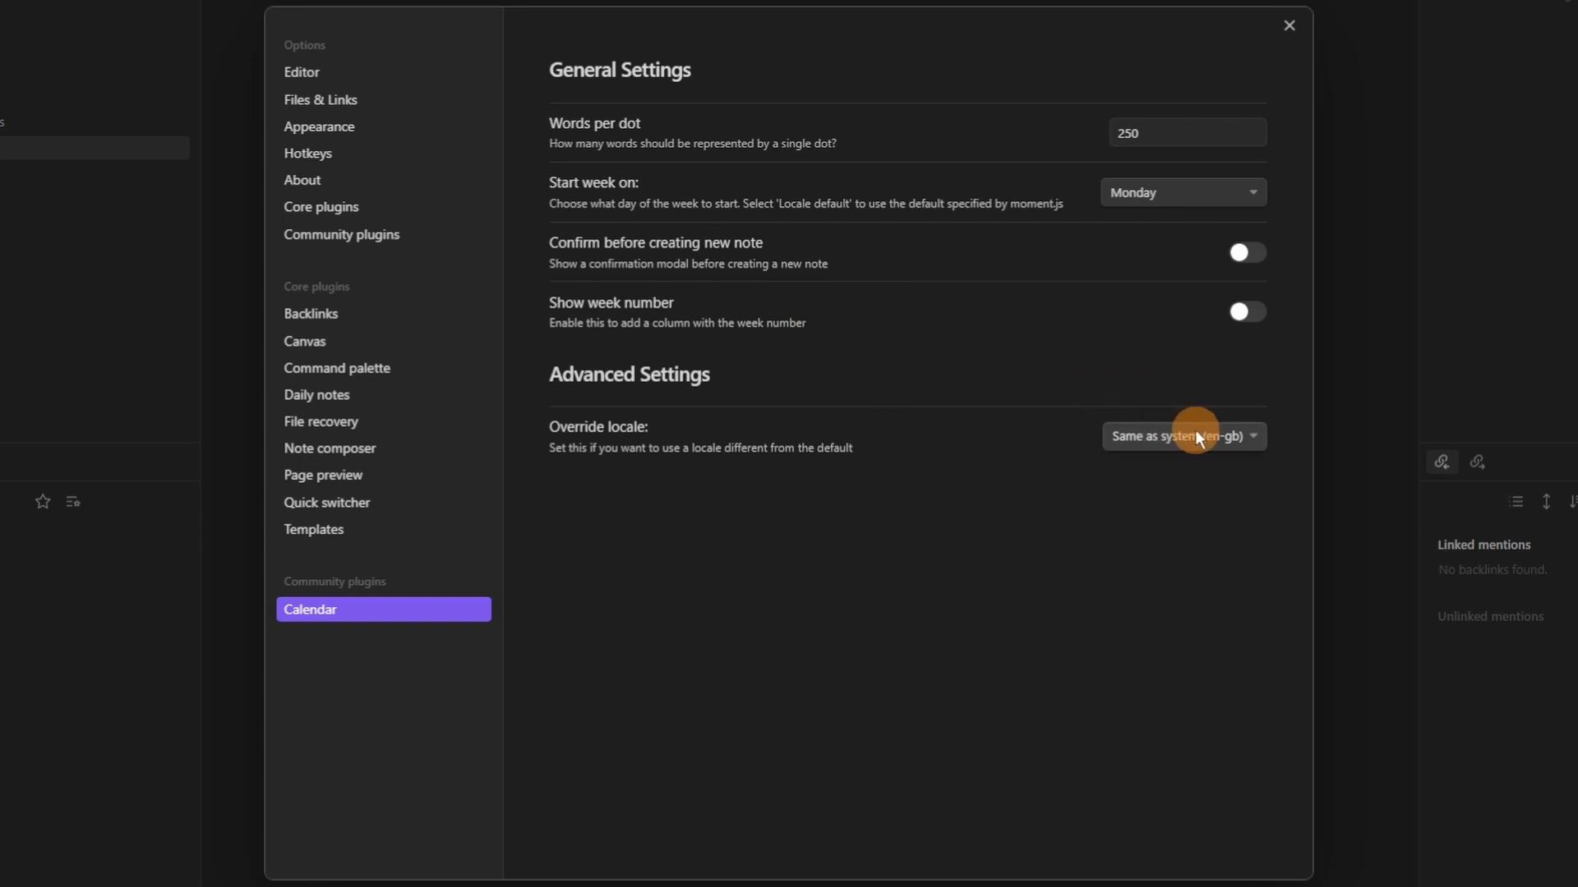
{"action": "left_click", "coordinate": [1367, 337]}
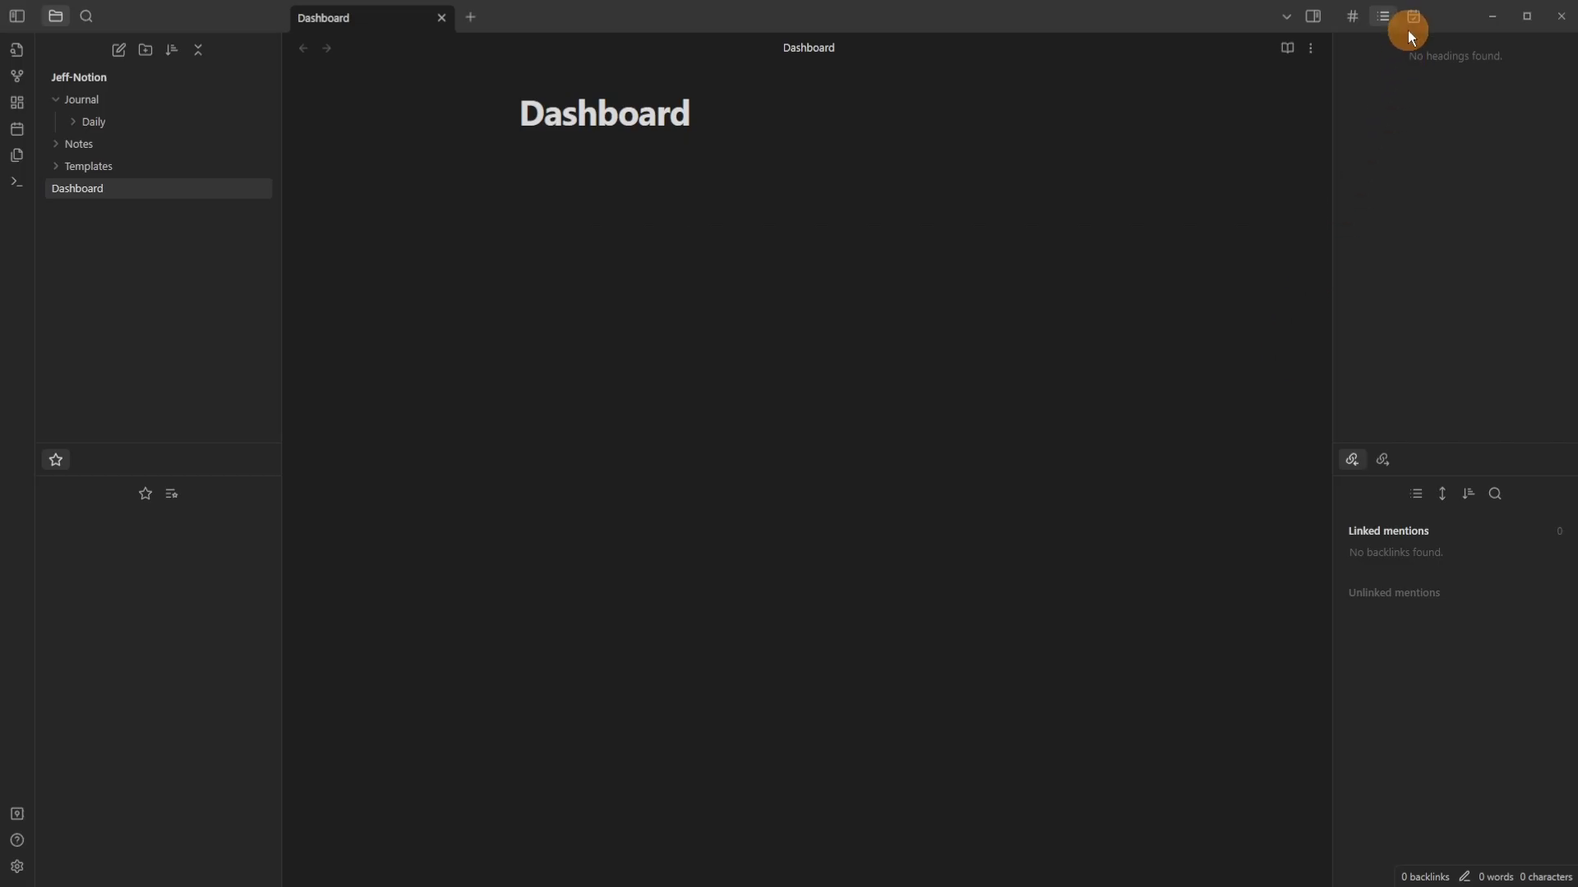
Move the calendar ahead of Tags and Outline in the sidebar and create the daily note for 31 January 2023 from it.
{"action": "left_click_drag", "start_coordinate": [1415, 18], "coordinate": [1337, 17]}
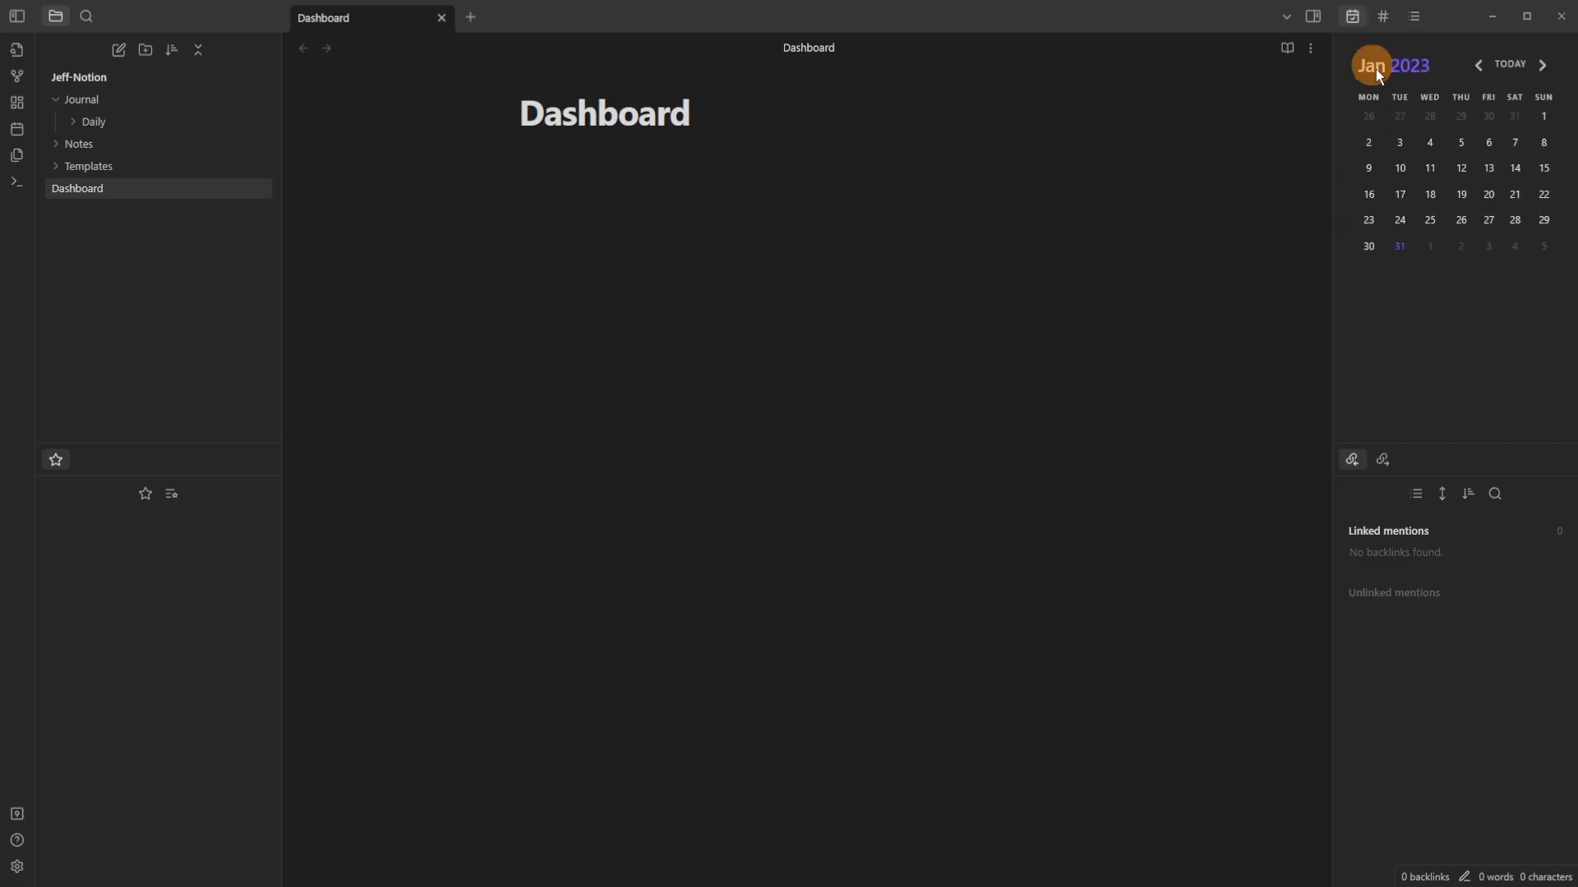
{"action": "left_click", "coordinate": [1401, 249]}
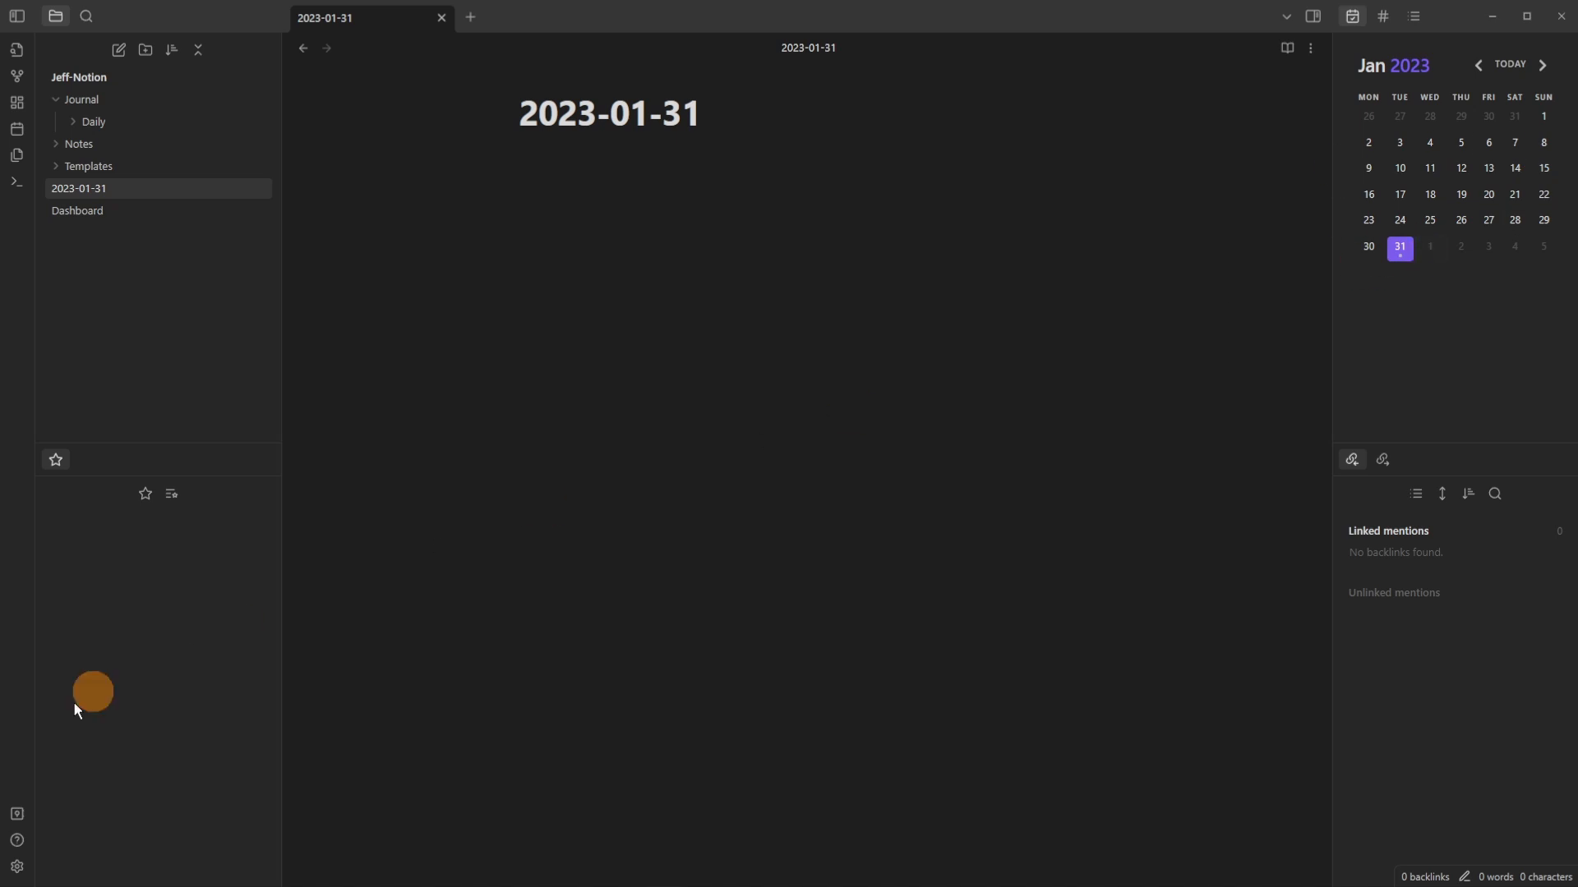
Set the new file location for daily notes to Journal/Daily.
{"action": "left_click", "coordinate": [17, 866]}
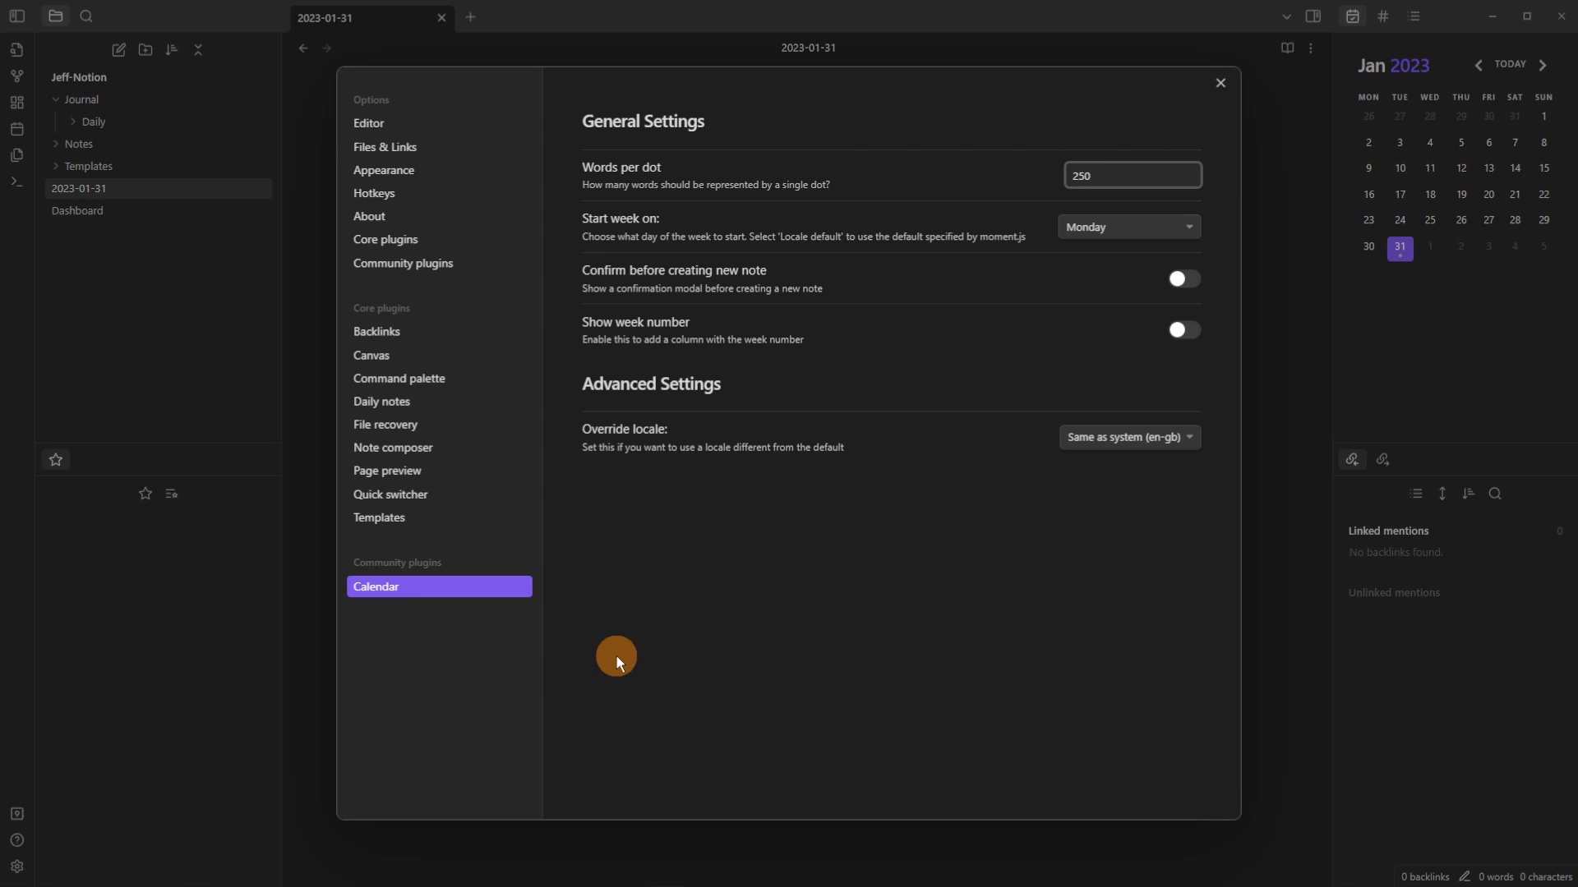
{"action": "left_click", "coordinate": [406, 406]}
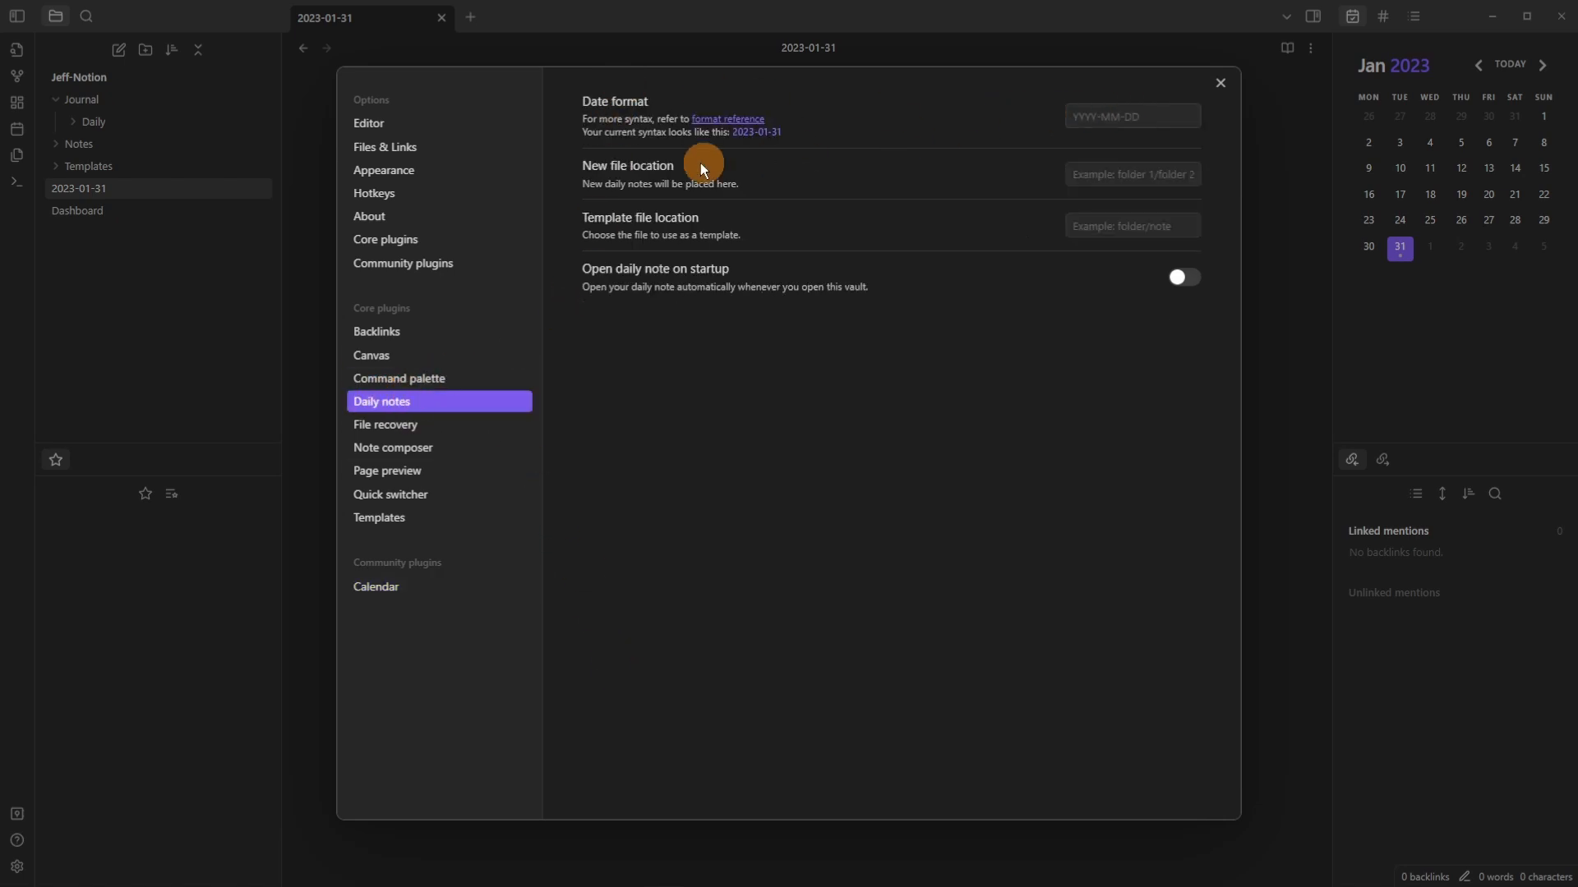
{"action": "left_click", "coordinate": [1136, 172]}
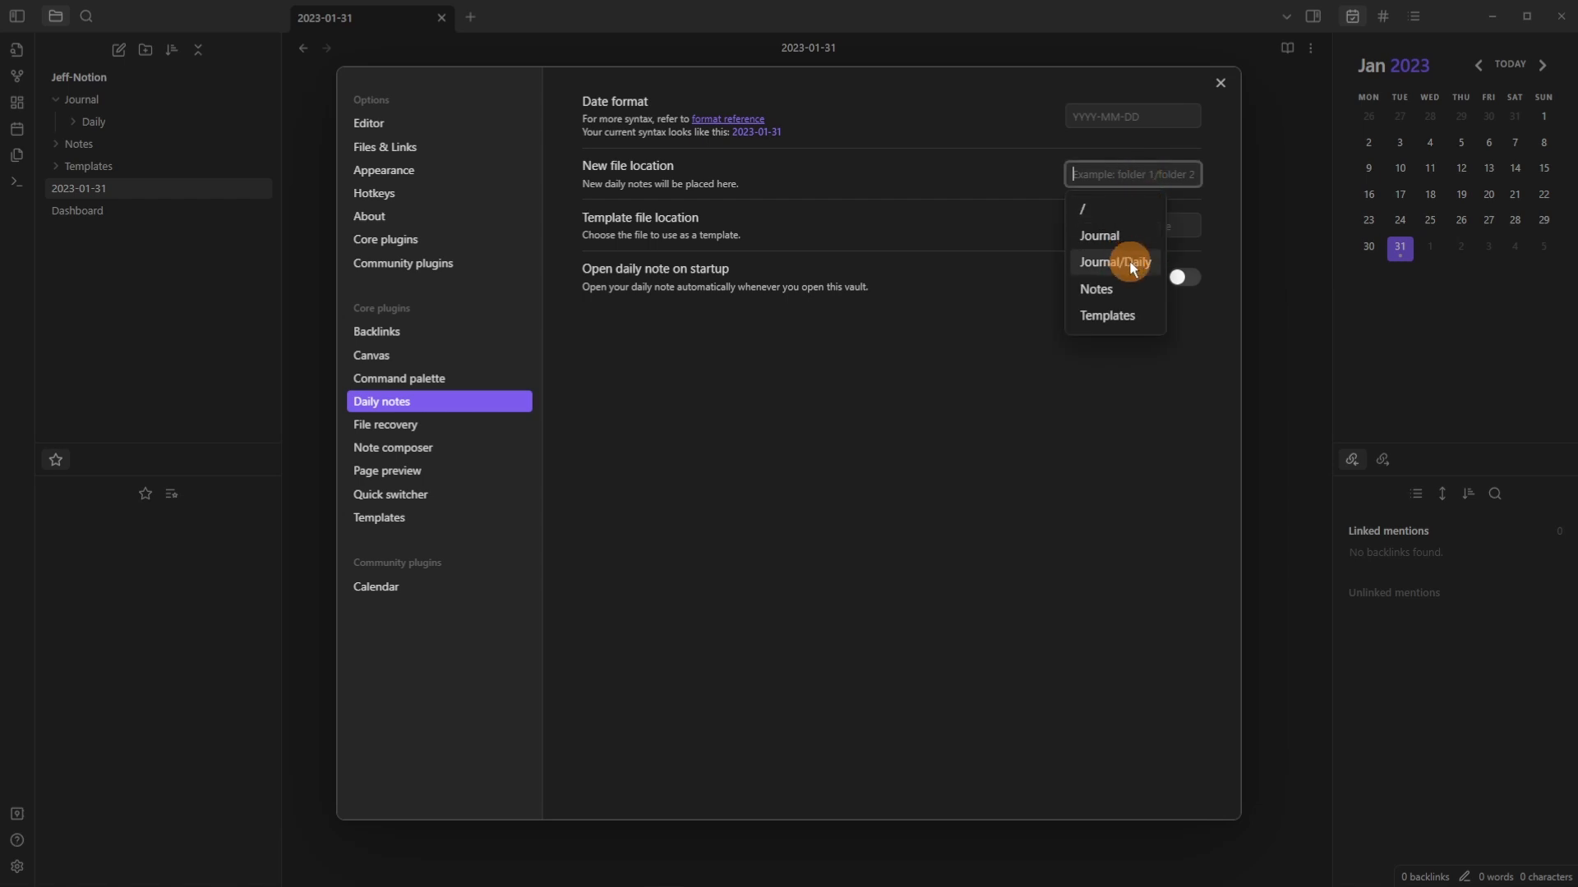
{"action": "left_click", "coordinate": [1132, 265]}
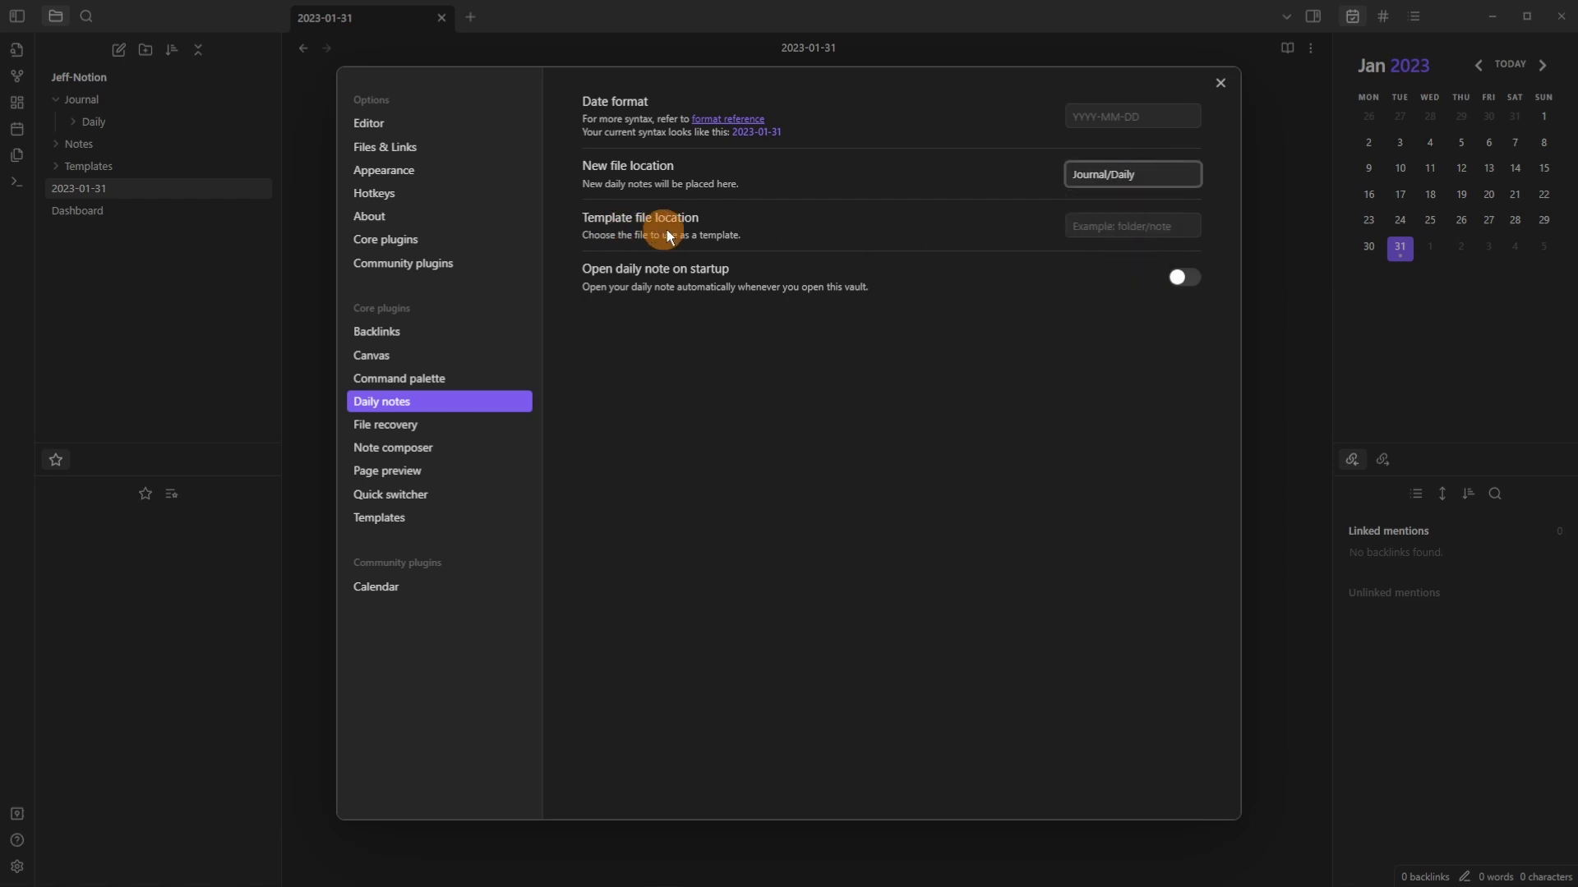
{"action": "left_click", "coordinate": [1101, 226]}
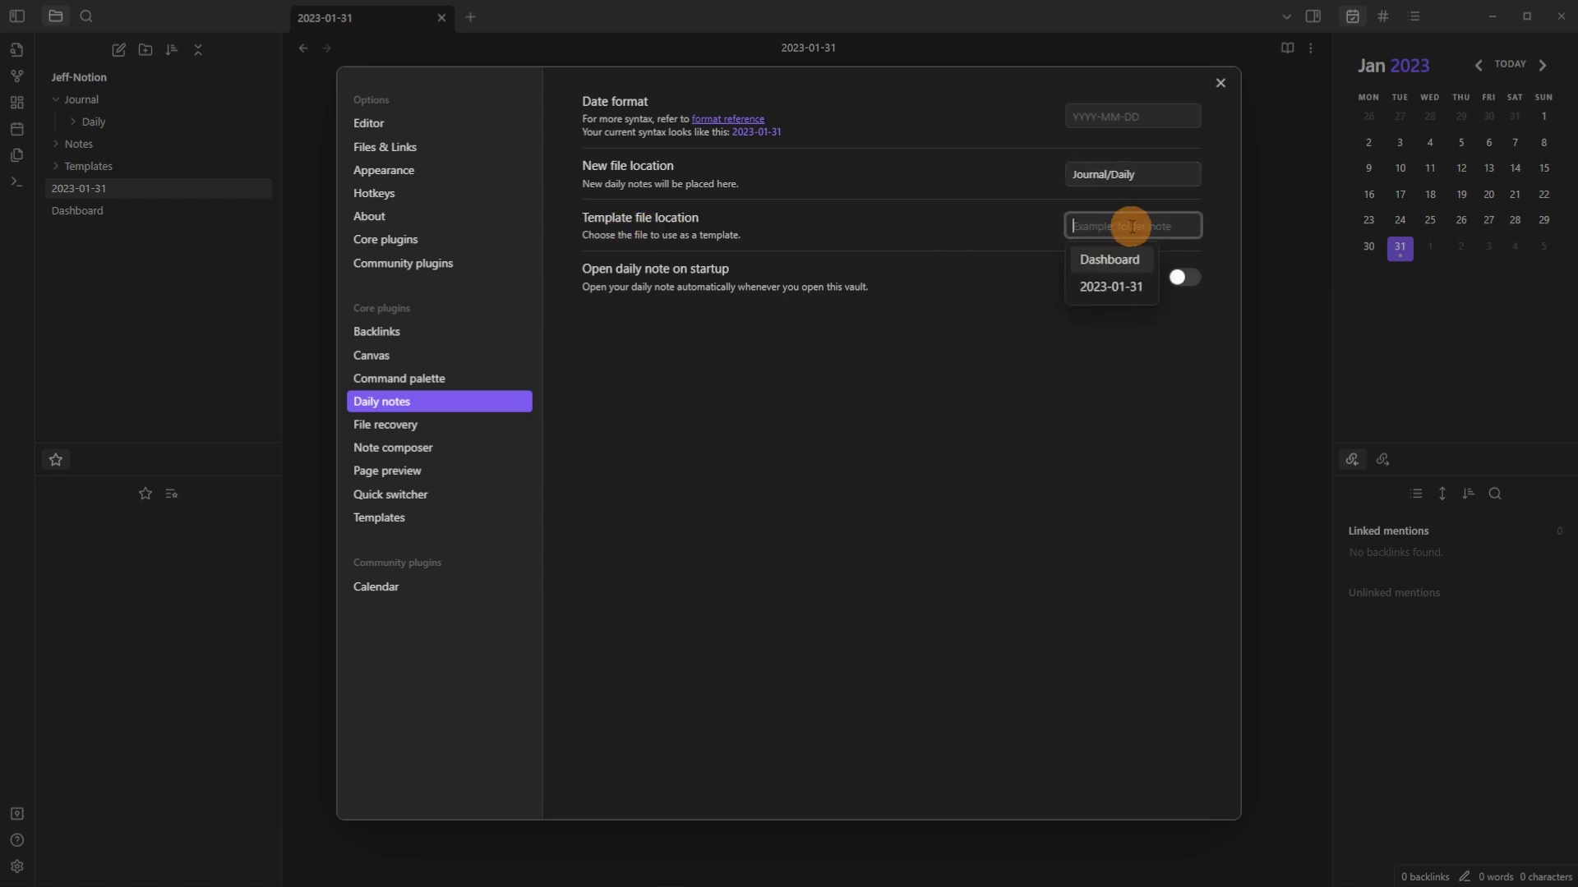
{"action": "left_click", "coordinate": [1117, 284]}
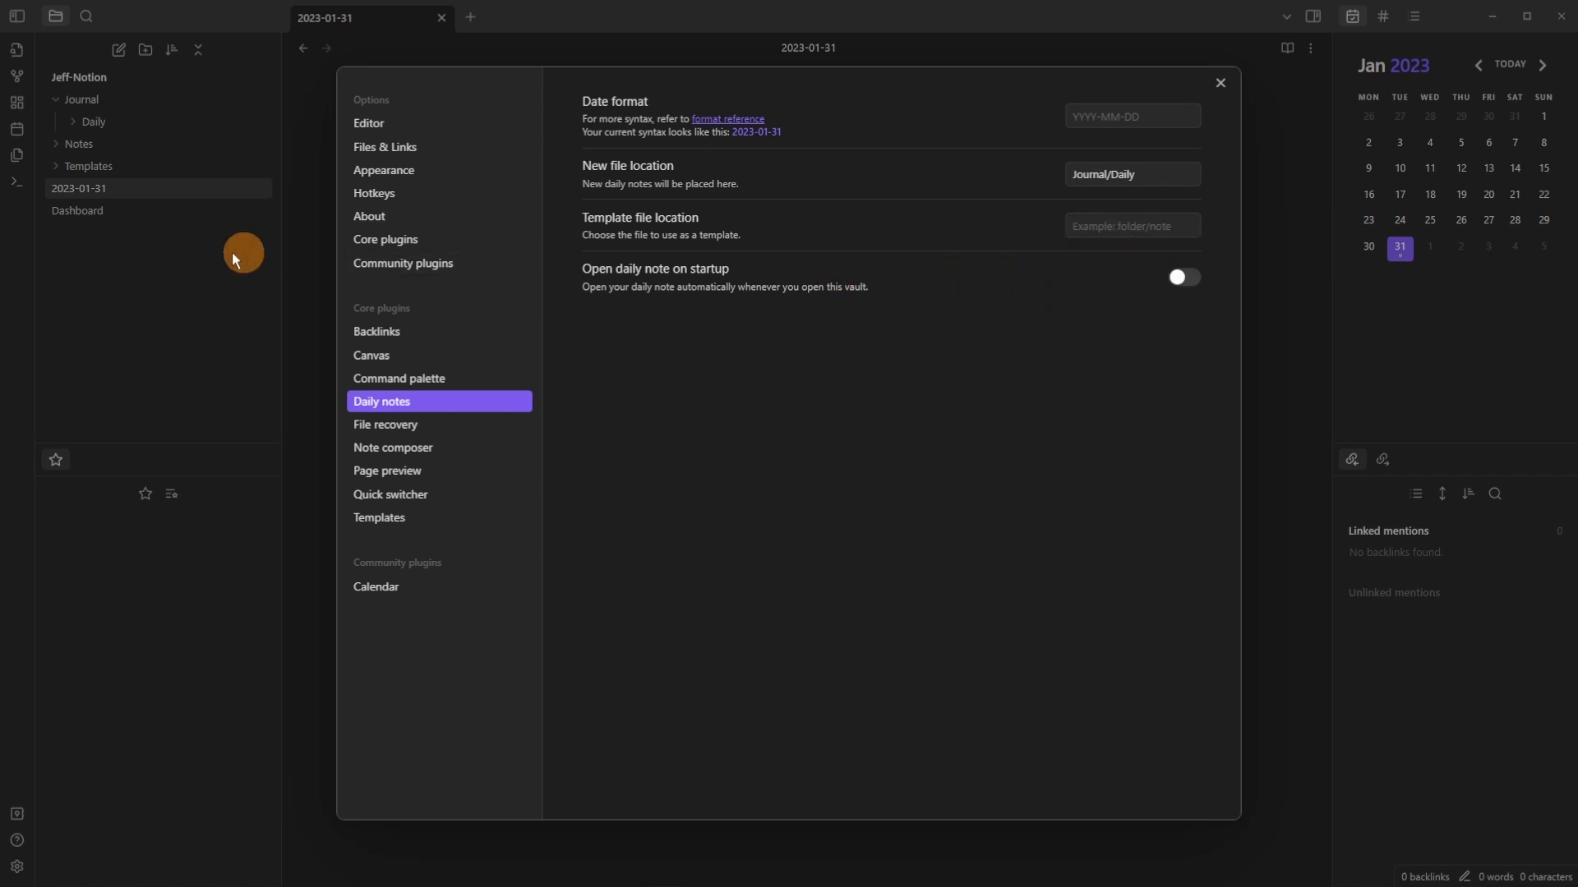
{"action": "left_click", "coordinate": [246, 249]}
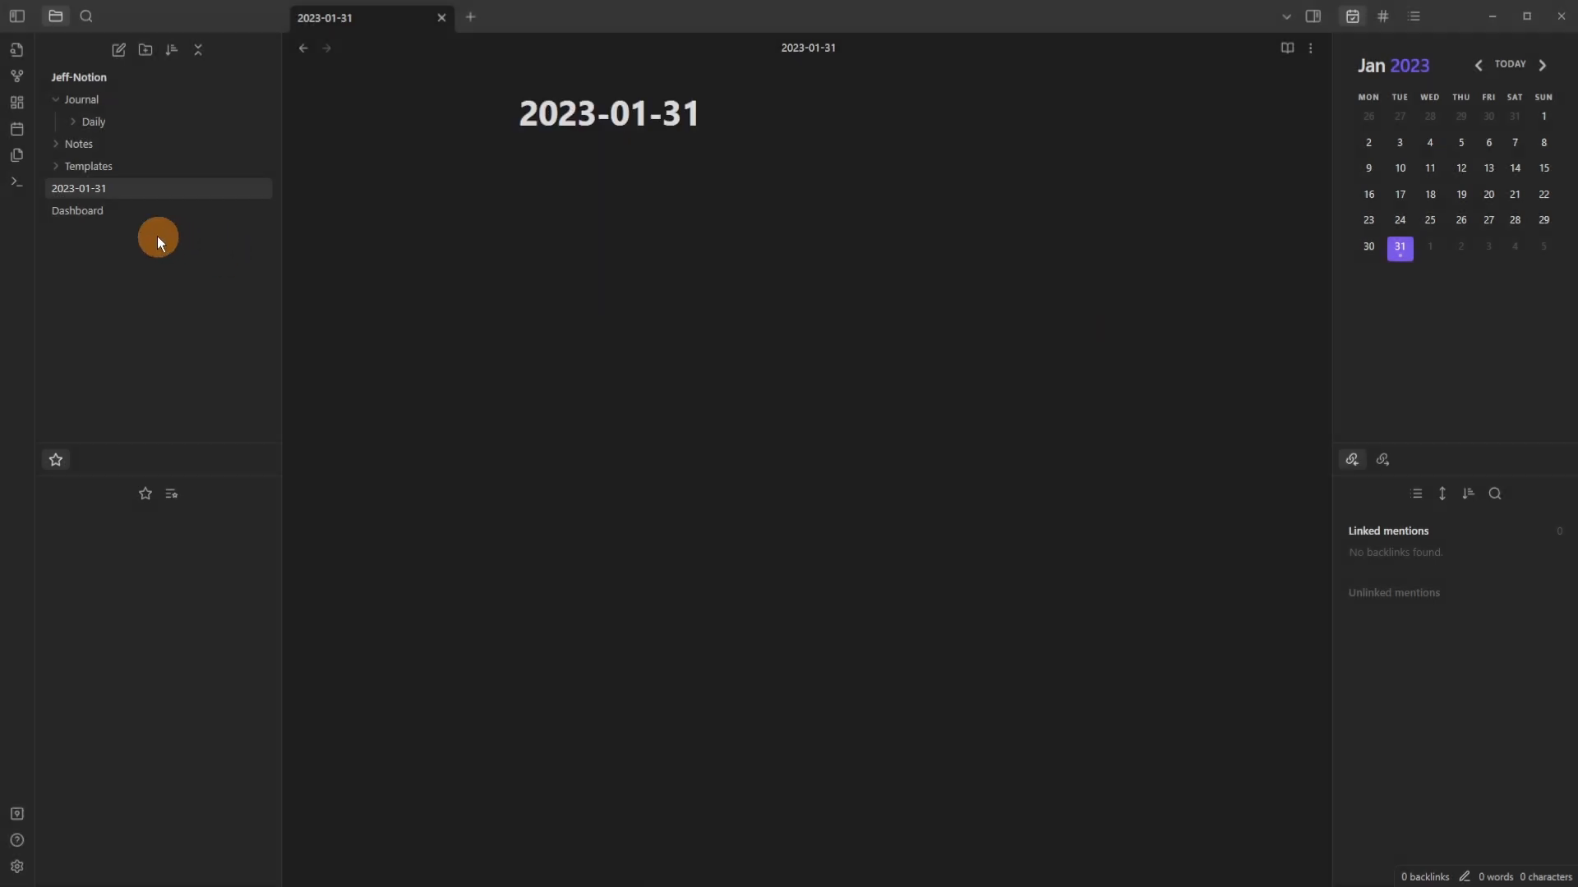
Create a note named Daily template inside the Templates folder.
{"action": "right_click", "coordinate": [90, 167]}
{"action": "left_click", "coordinate": [132, 179]}
{"action": "type", "text": "D"}
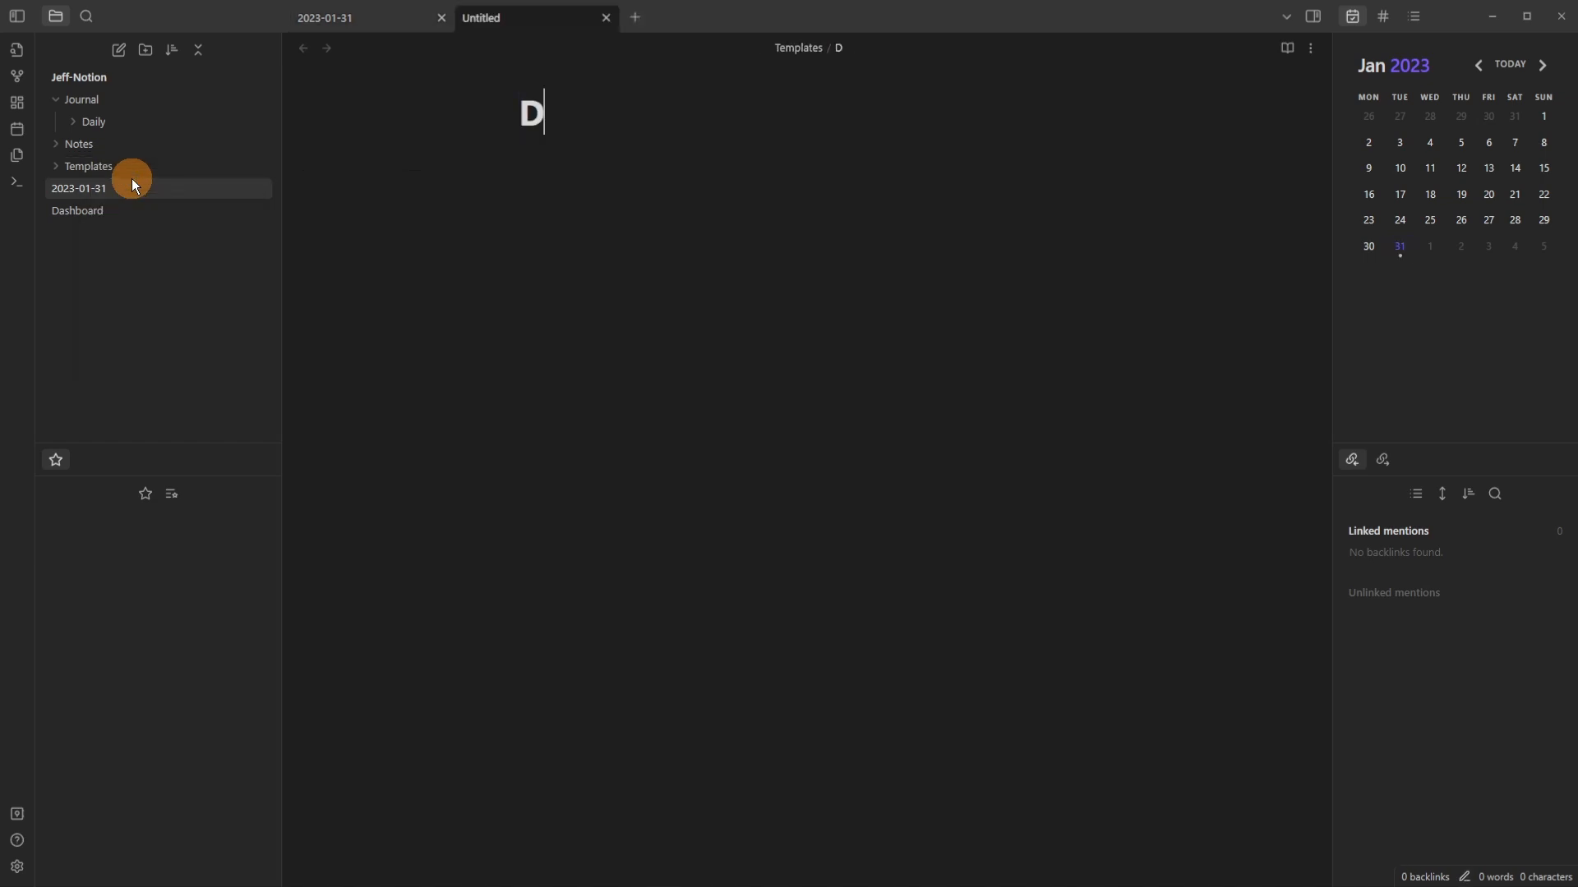
{"action": "type", "text": "aily tem"}
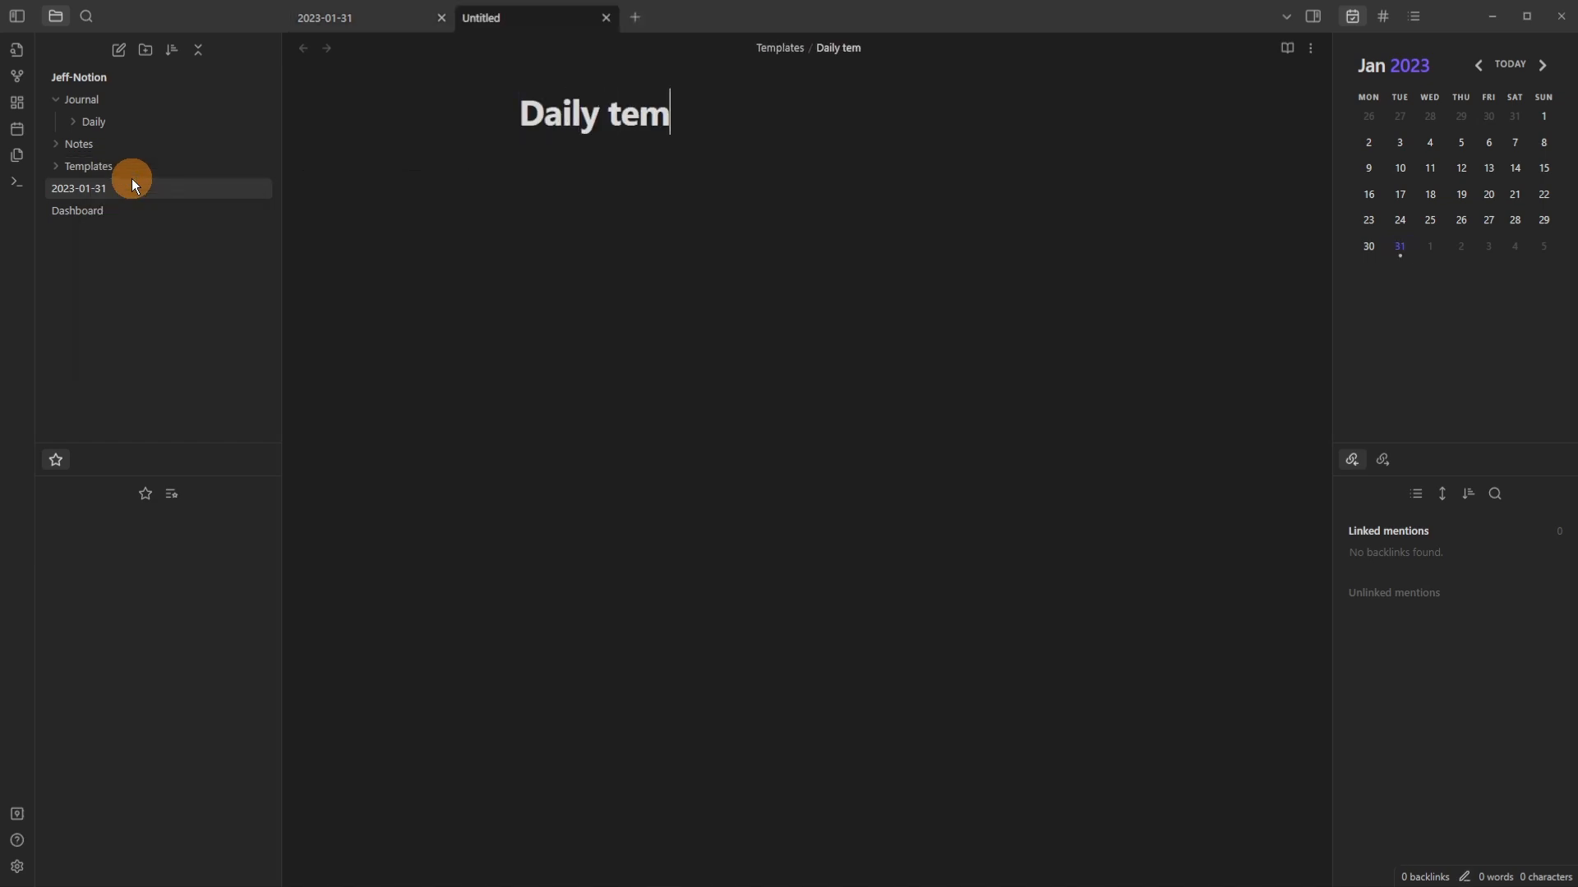
{"action": "type", "text": "plate"}
{"action": "key", "text": "Return"}
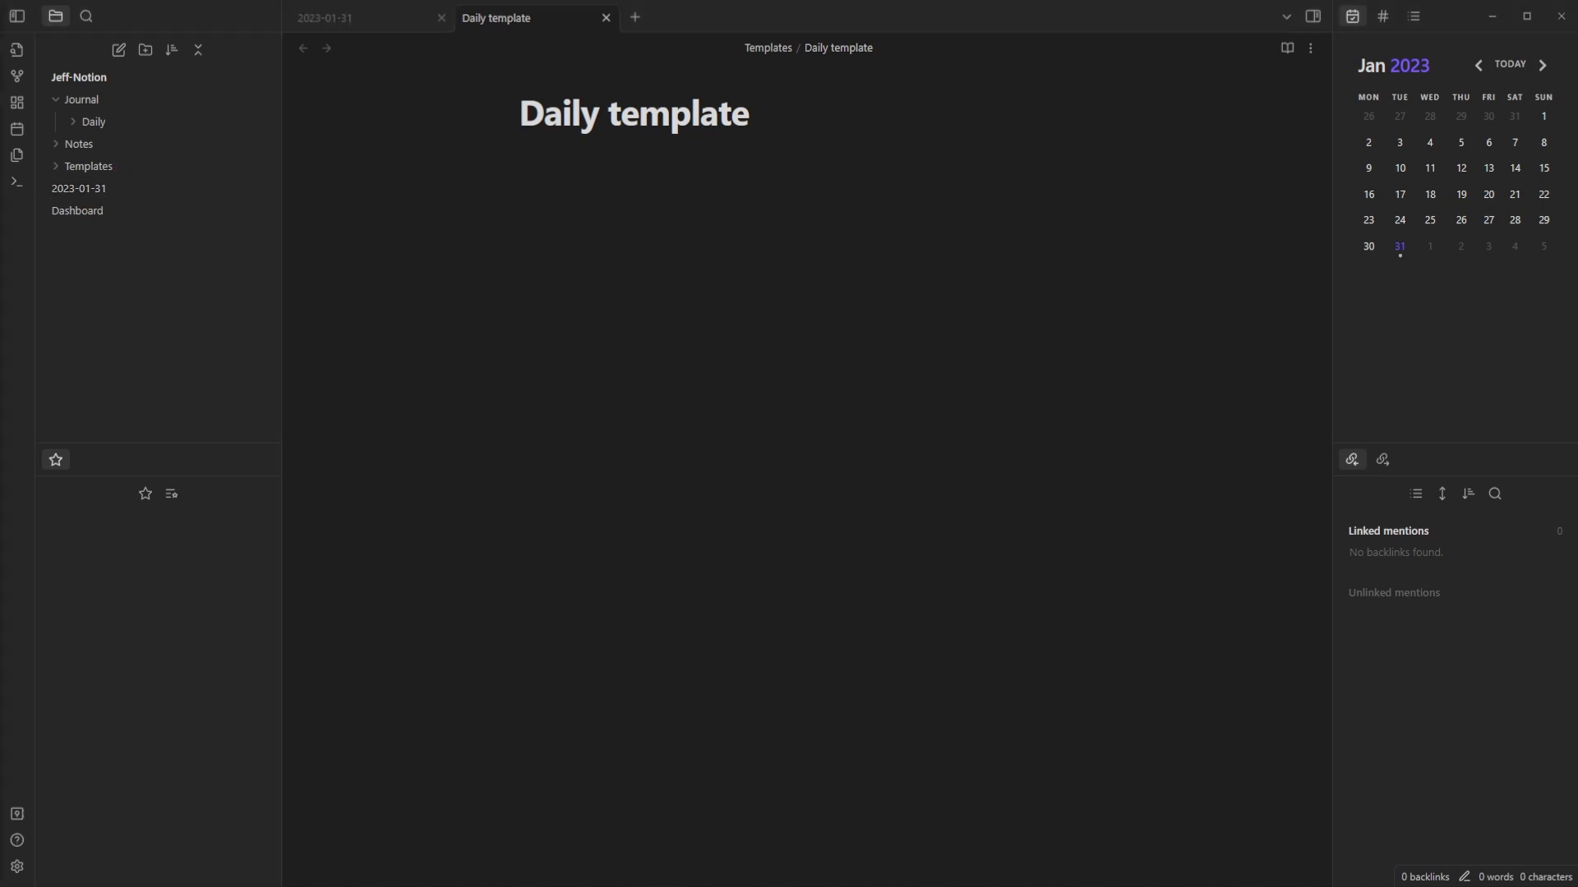
Add top-level headings Journal and Tasks to the template, with checkboxes Make Time, Social Media, Review Content Calendar and Upcoming Tasks & Calendar.
{"action": "left_click", "coordinate": [616, 369]}
{"action": "type", "text": "#"}
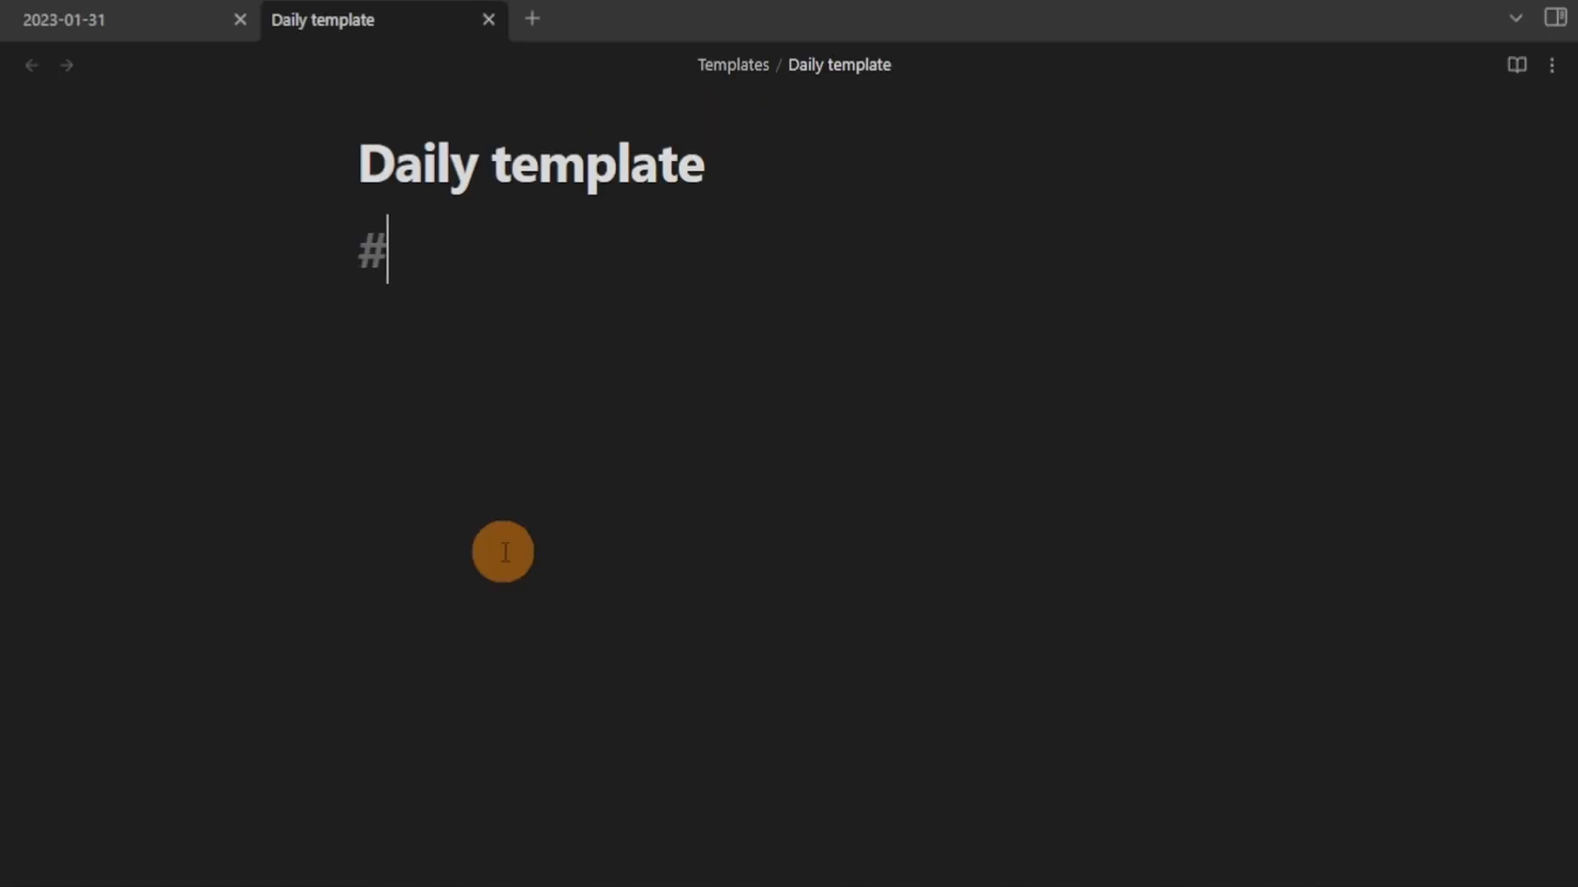
{"action": "type", "text": " Journal"}
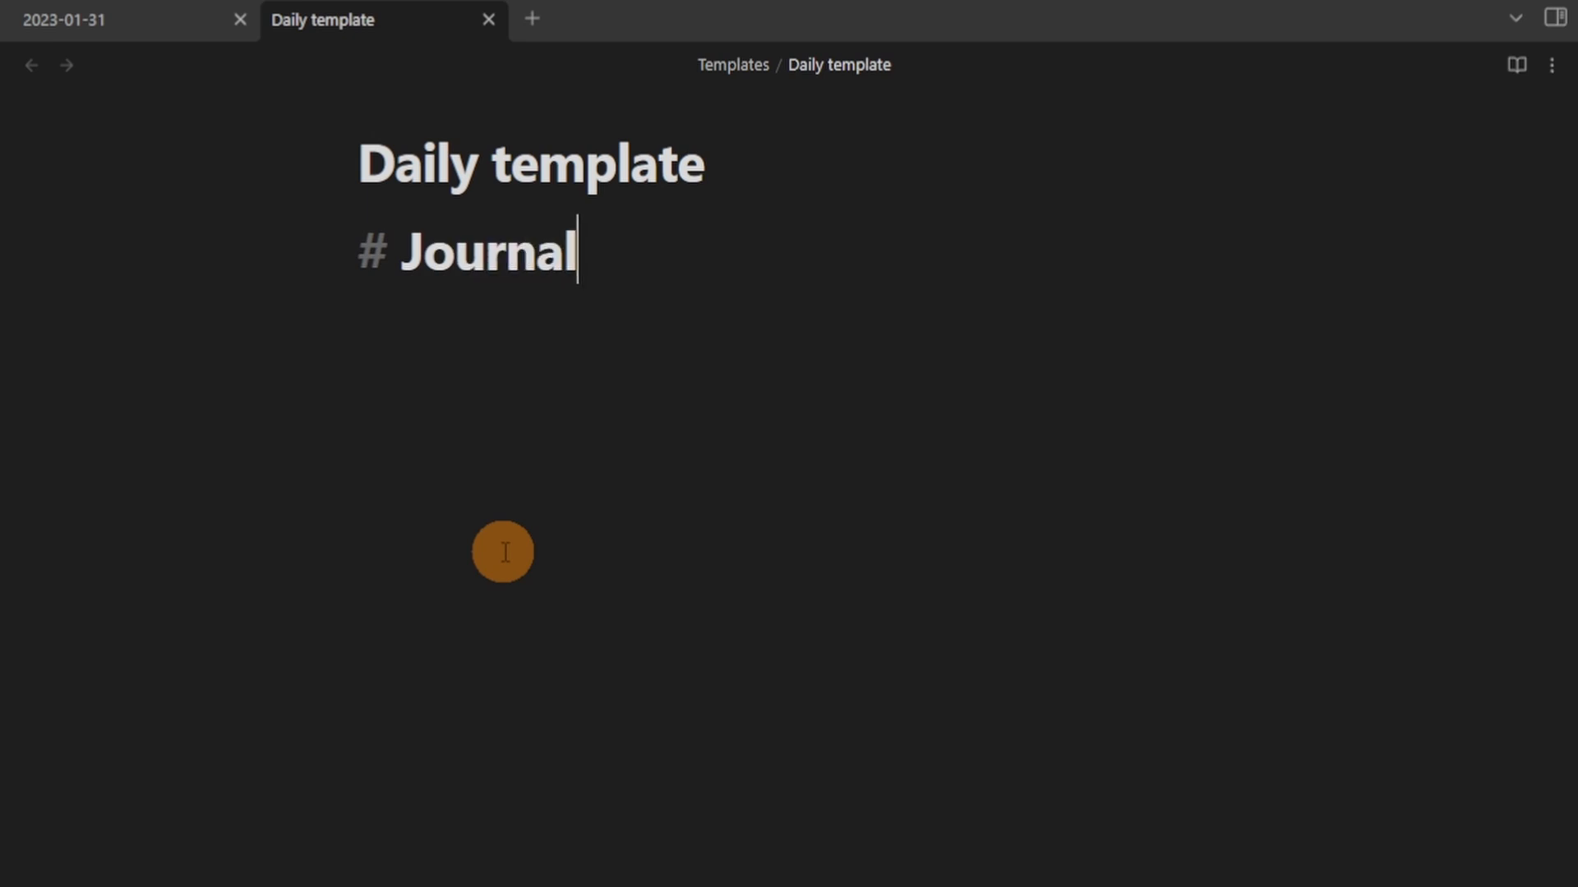
{"action": "key", "text": "Return"}
{"action": "type", "text": "# Tasks"}
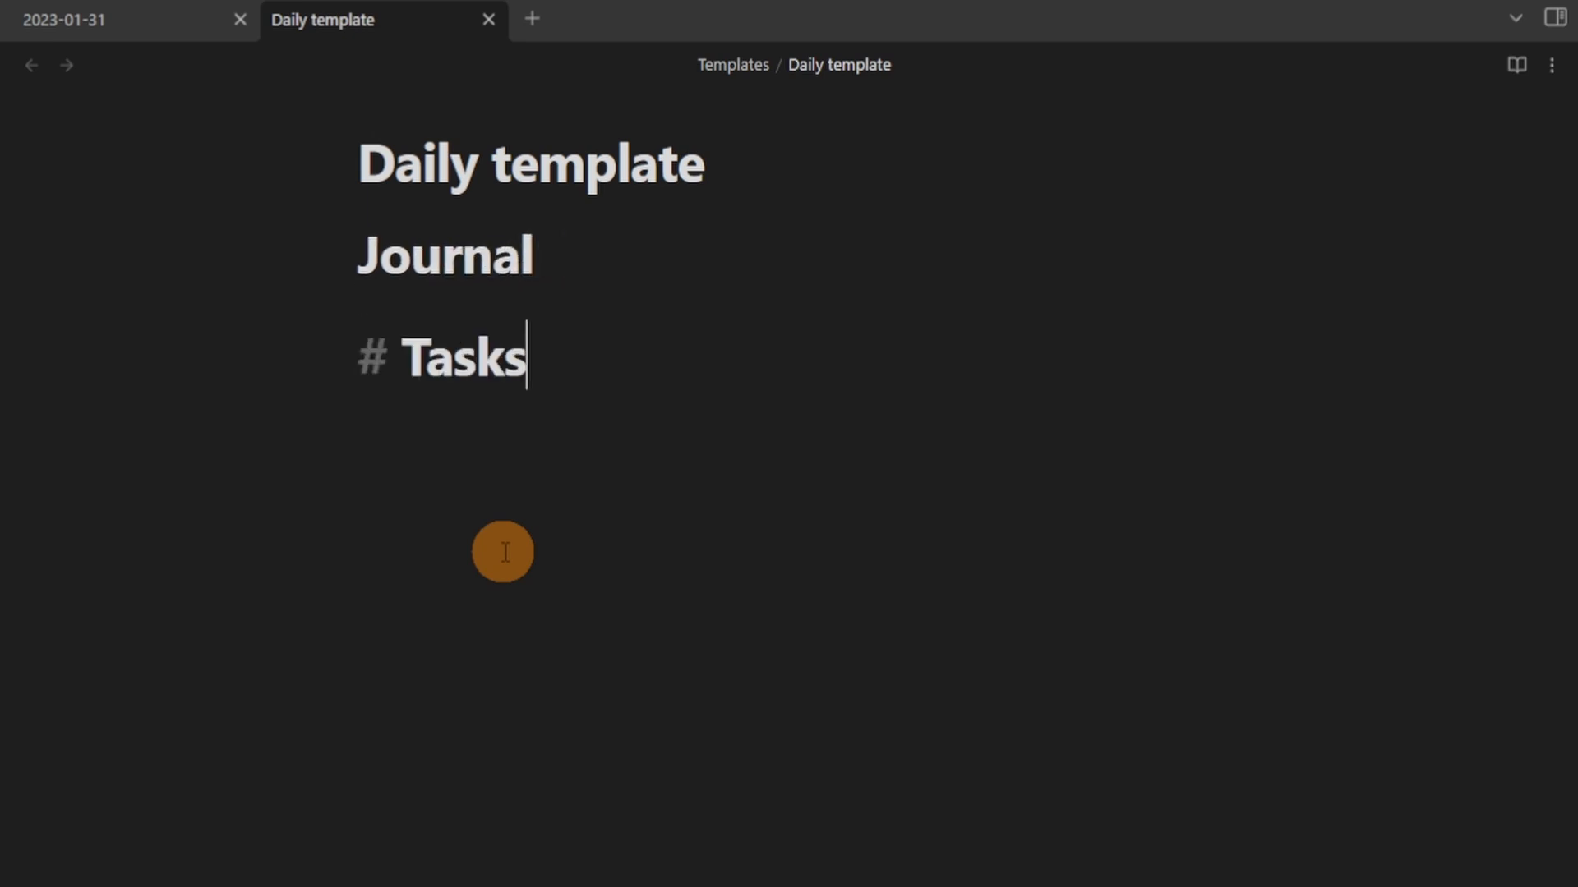
{"action": "key", "text": "Return"}
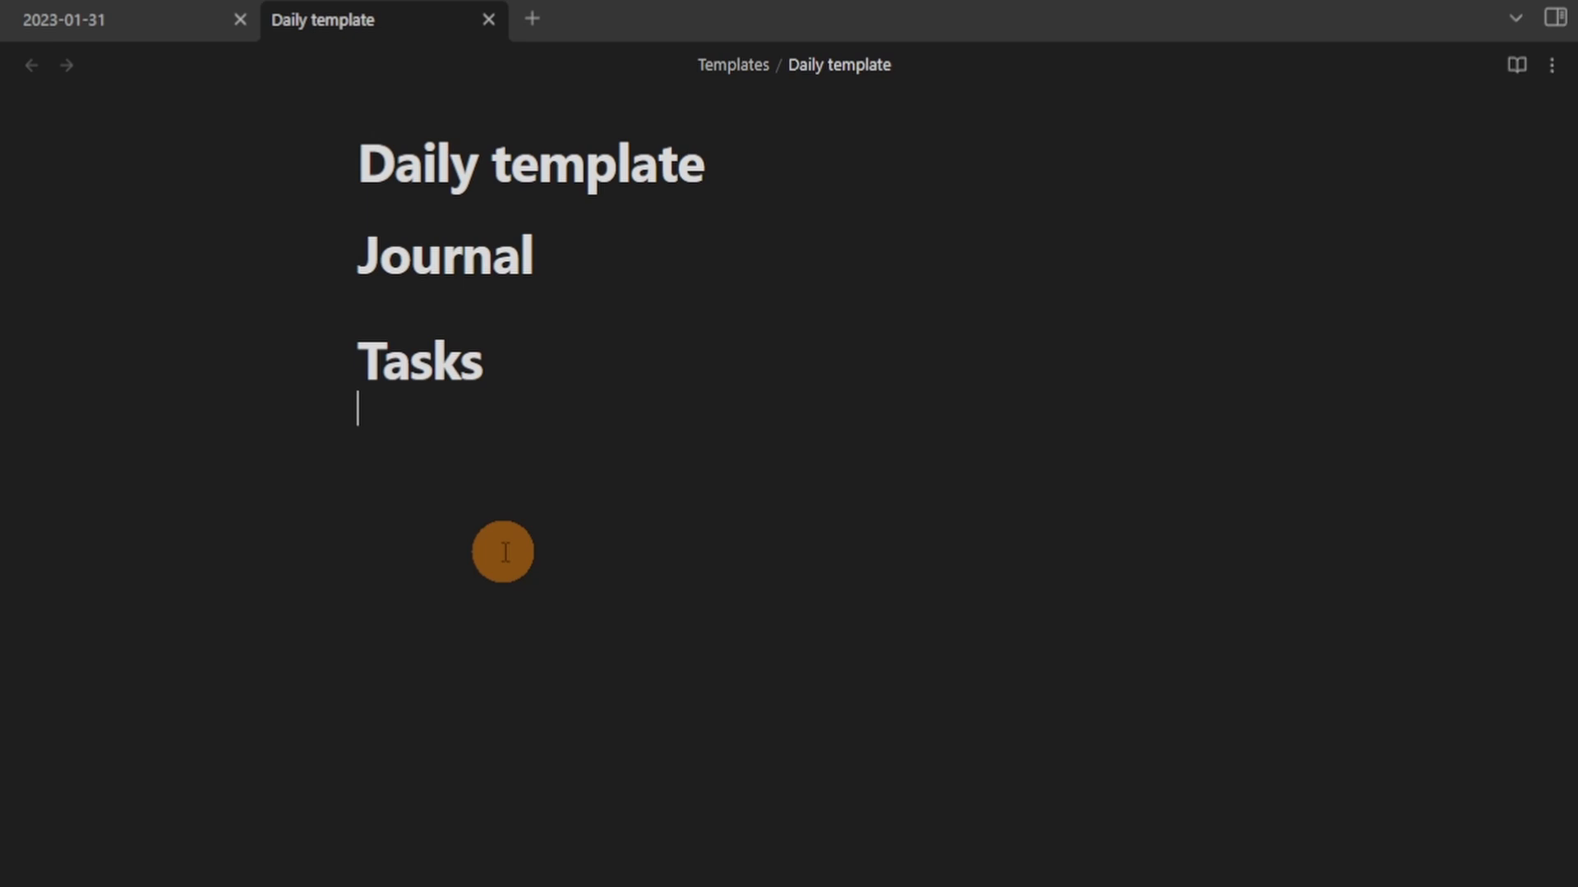
{"action": "key", "text": "Return"}
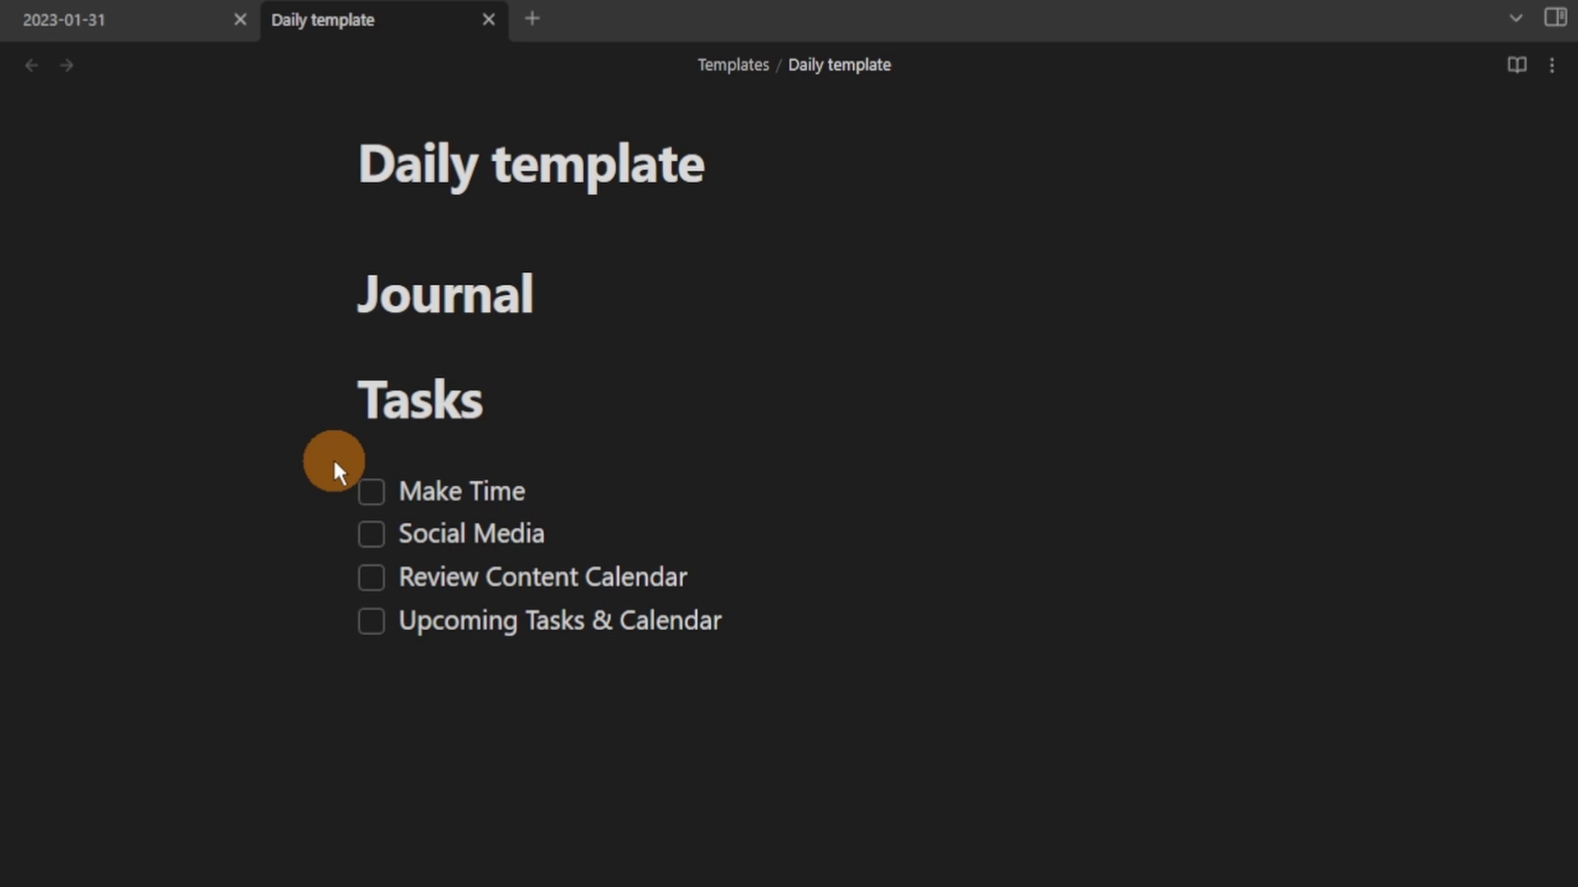
Insert an empty front matter block, delimited by --- lines, above the Journal heading.
{"action": "type", "text": "---"}
{"action": "key", "text": "Return"}
{"action": "type", "text": "---"}
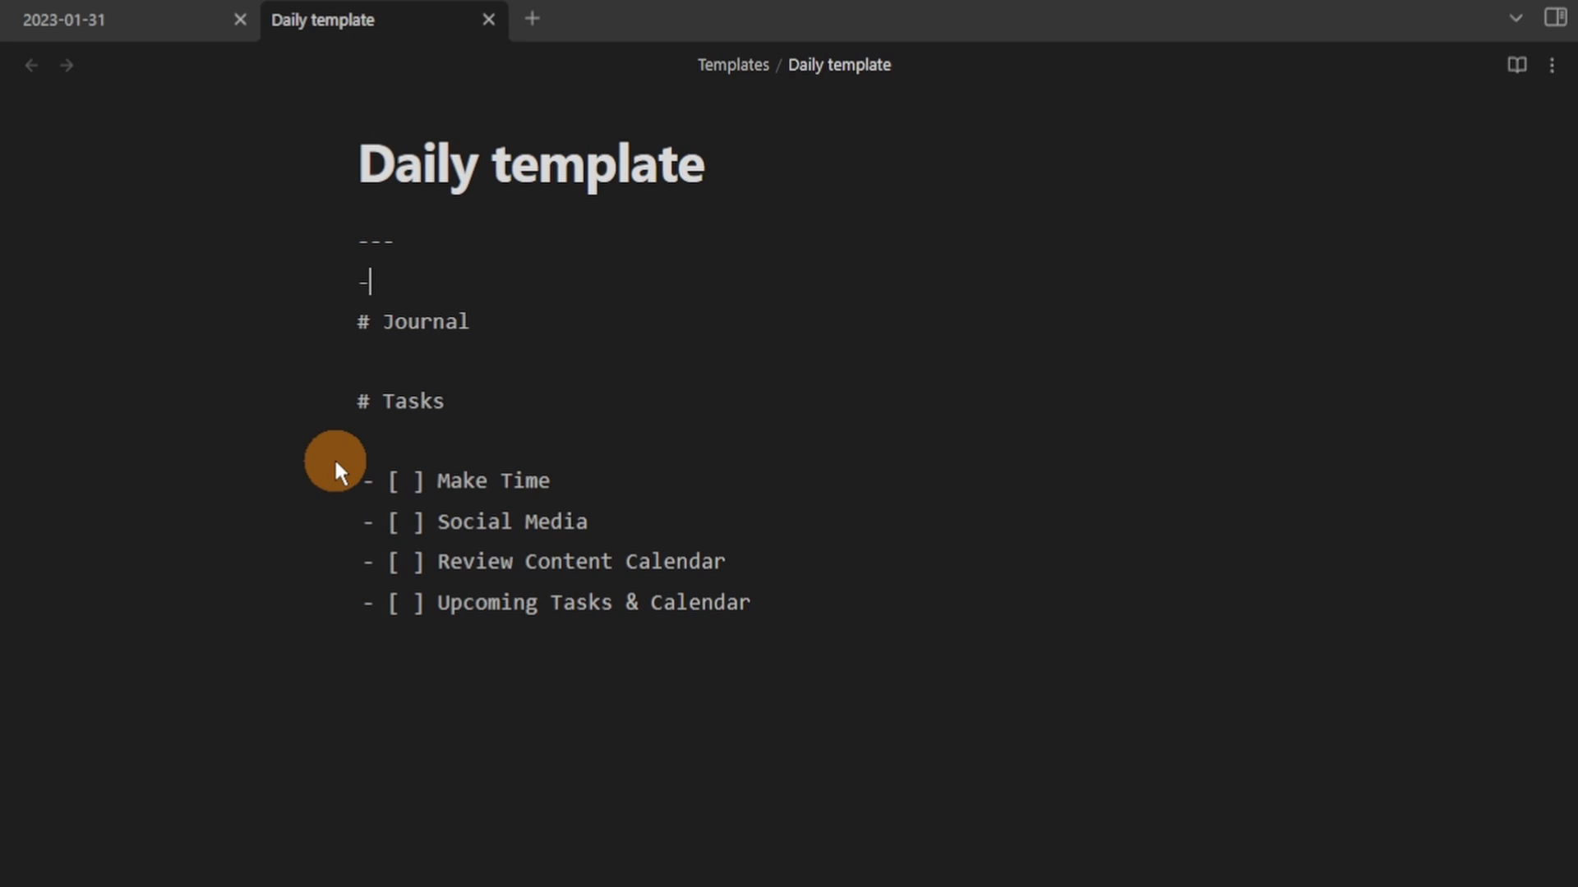
{"action": "key", "text": "Return"}
{"action": "key", "text": "Up"}
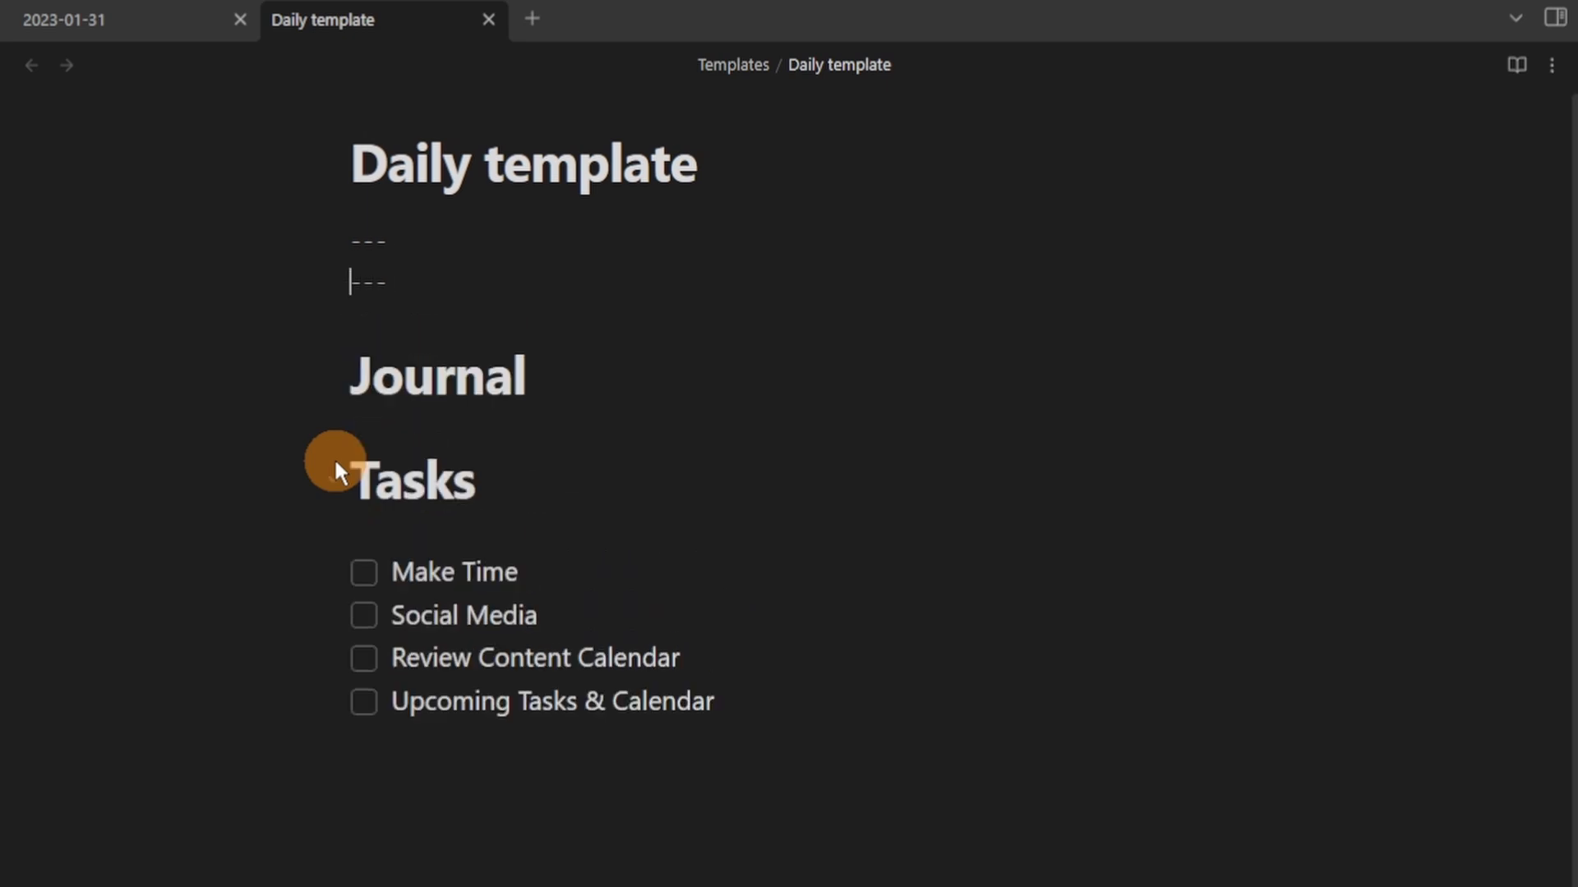
Add a tag field to the front matter with Daily as its list item.
{"action": "key", "text": "Return"}
{"action": "key", "text": "Up"}
{"action": "type", "text": "t"}
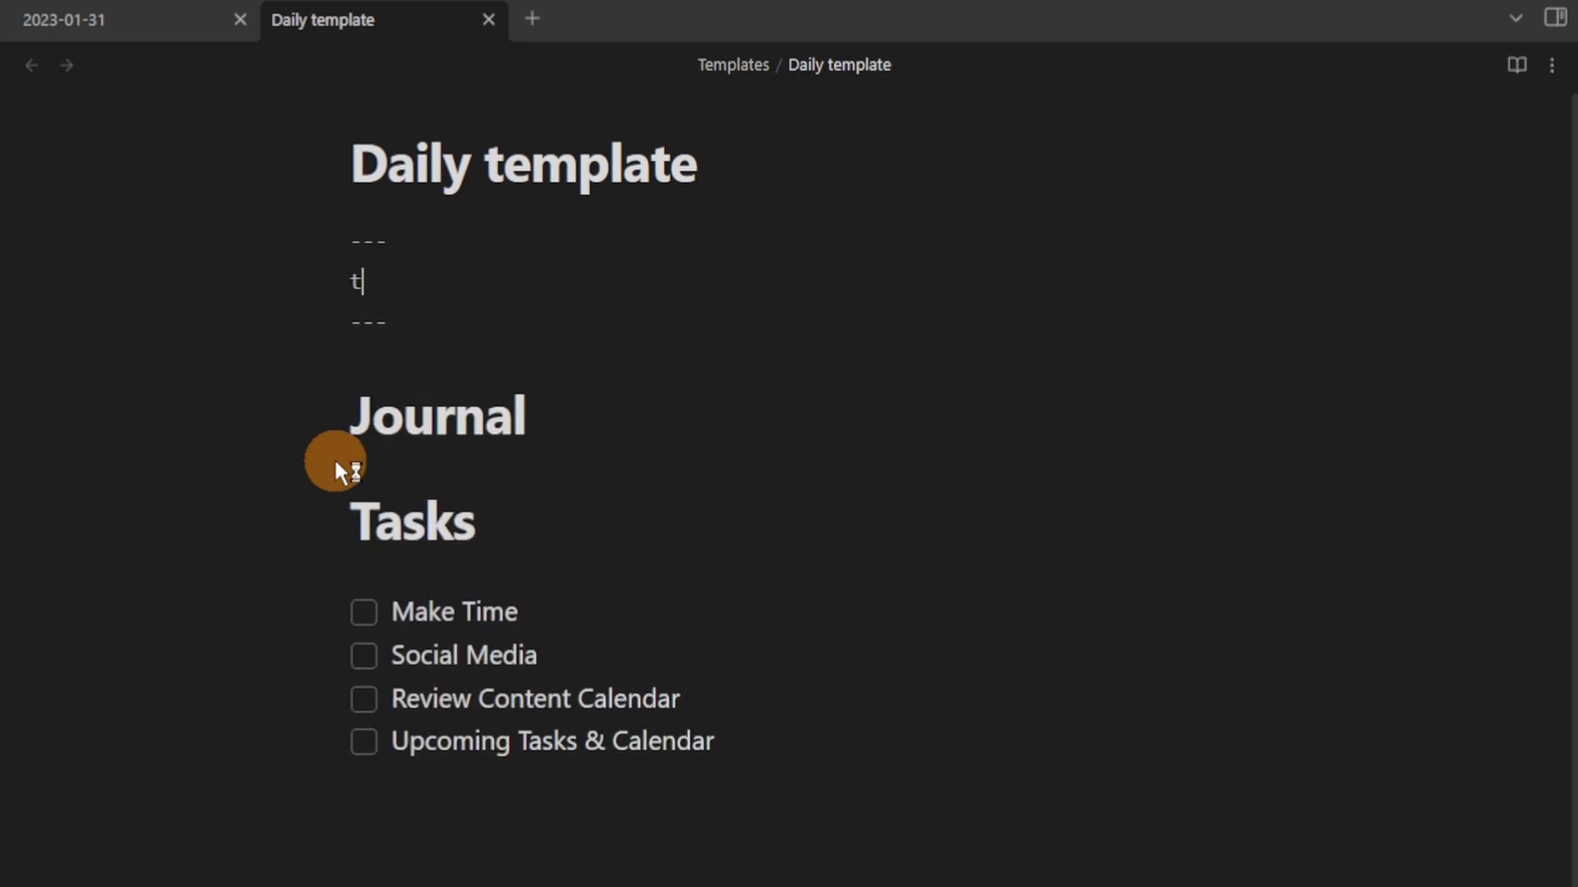
{"action": "type", "text": "ag:"}
{"action": "key", "text": "Return"}
{"action": "type", "text": "-"}
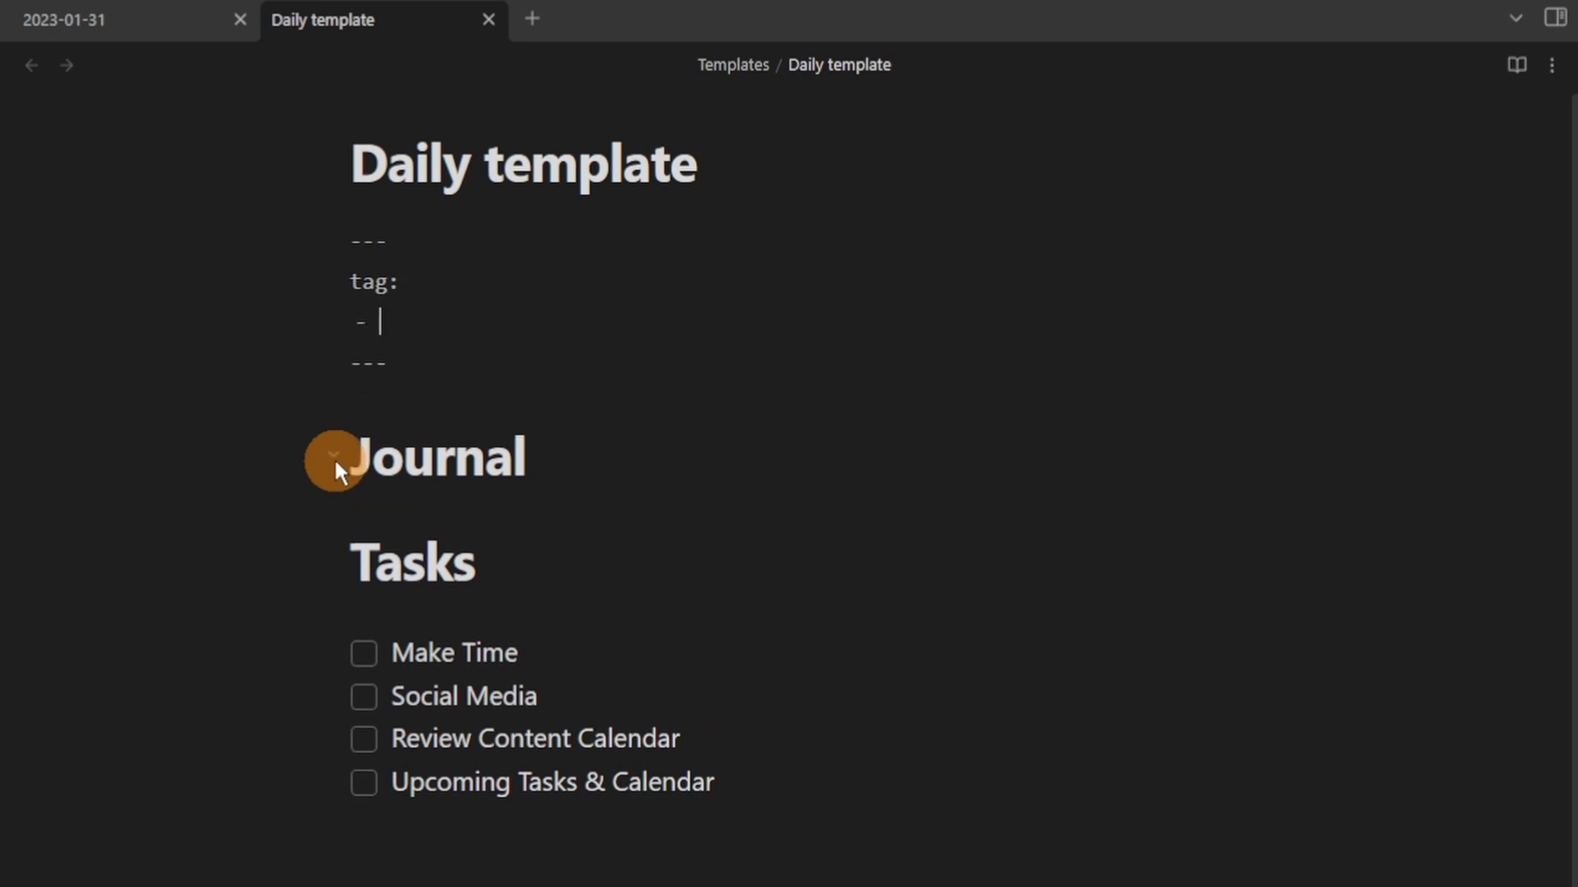
{"action": "type", "text": " Daily"}
{"action": "key", "text": "Return"}
Add empty Highlight, Grateful and Let-Go fields below the tag in the front matter.
{"action": "key", "text": "BackSpace"}
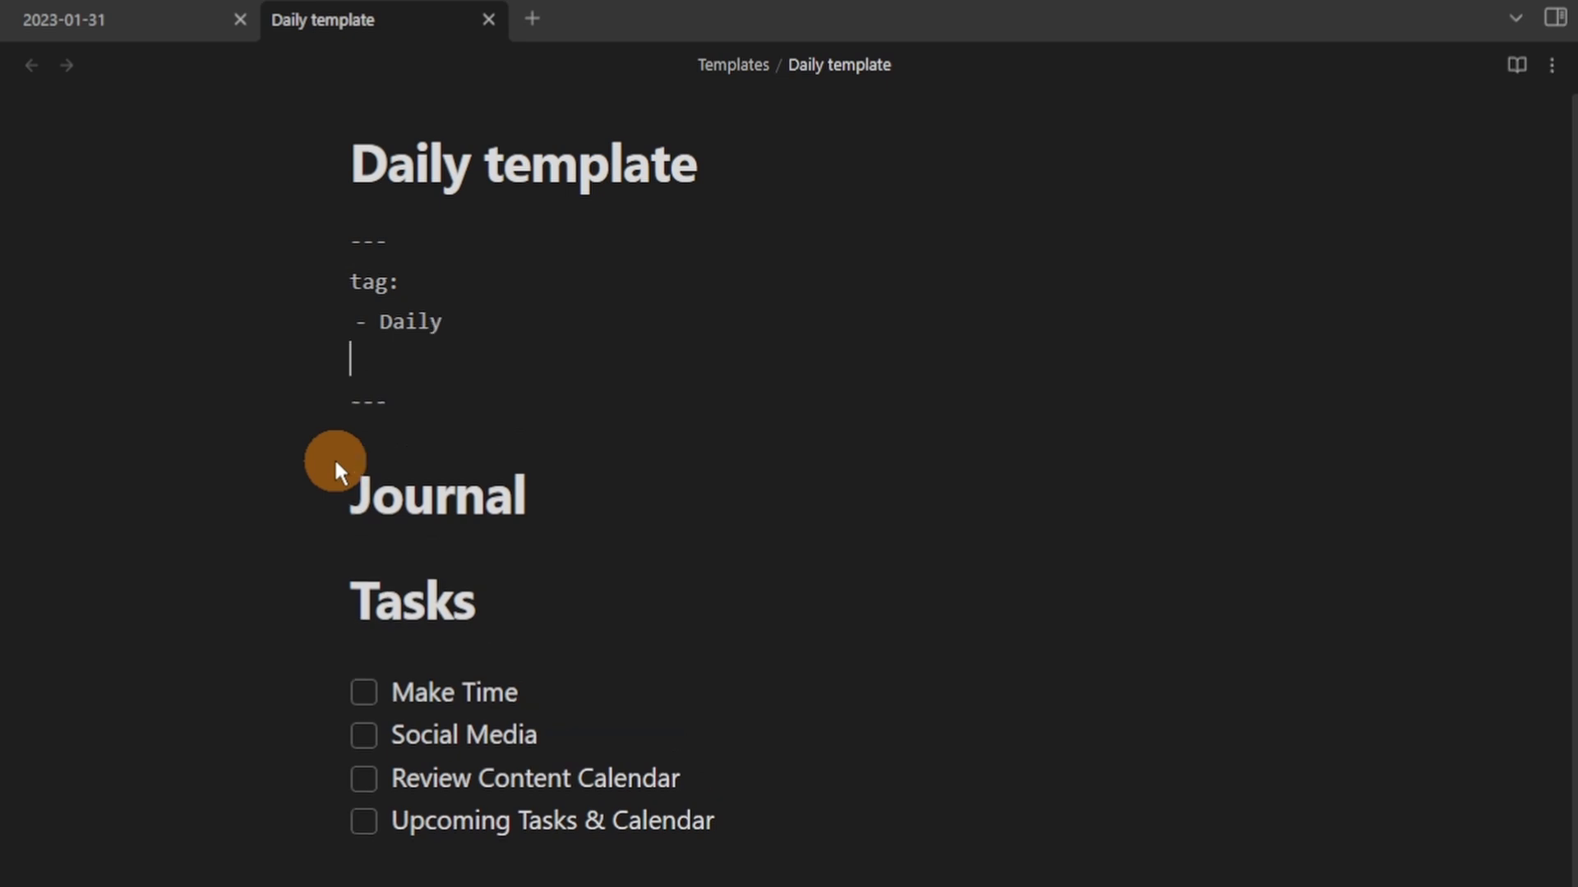
{"action": "type", "text": "High"}
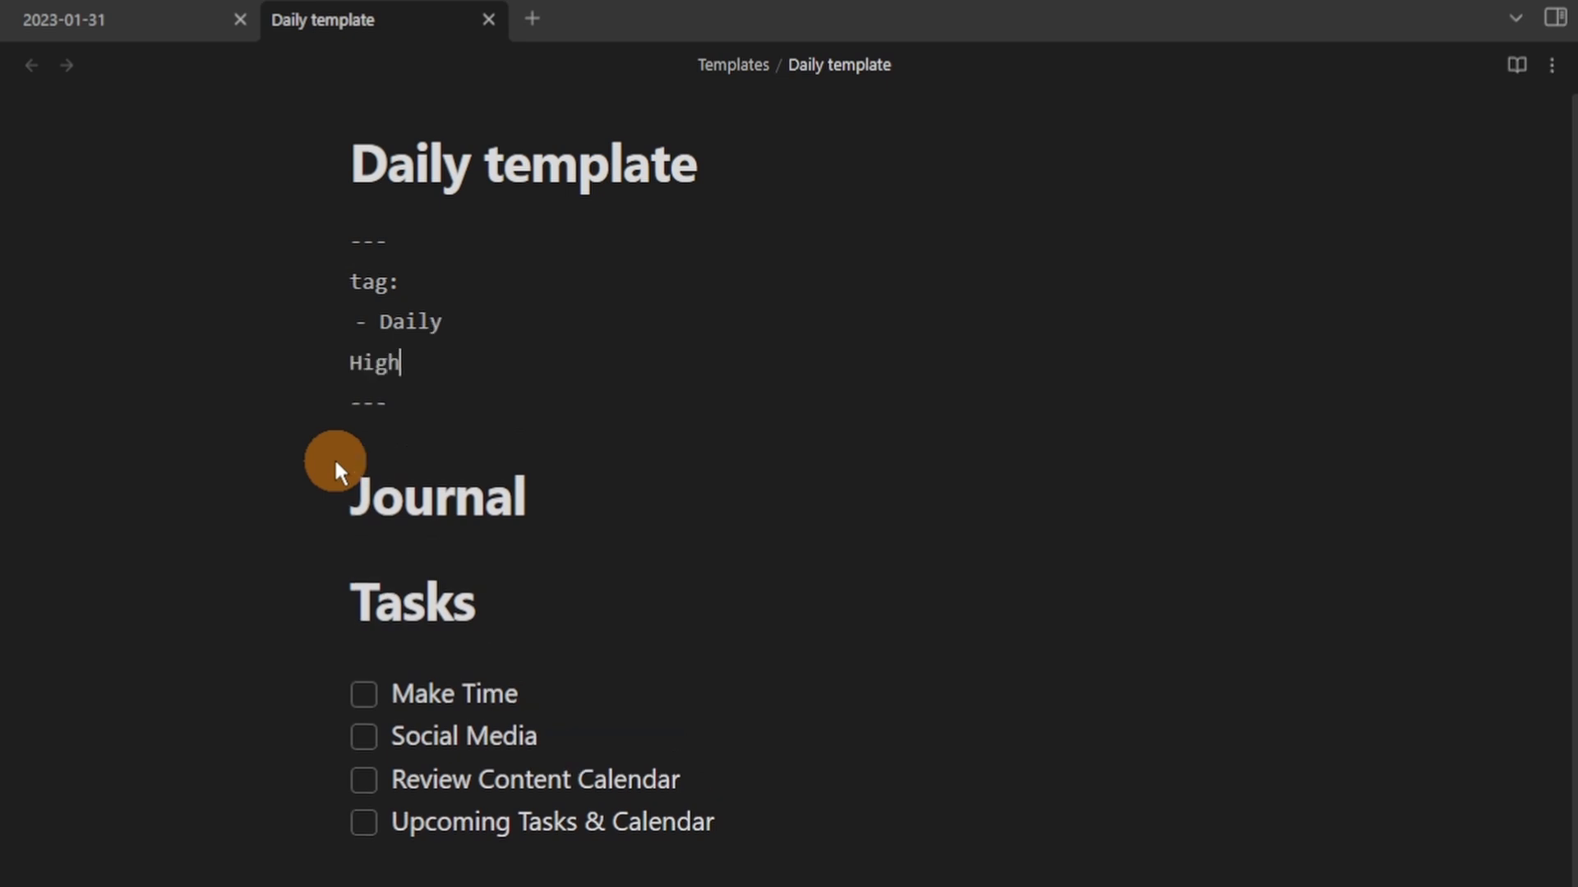
{"action": "type", "text": "light:"}
{"action": "key", "text": "Return"}
{"action": "type", "text": "G"}
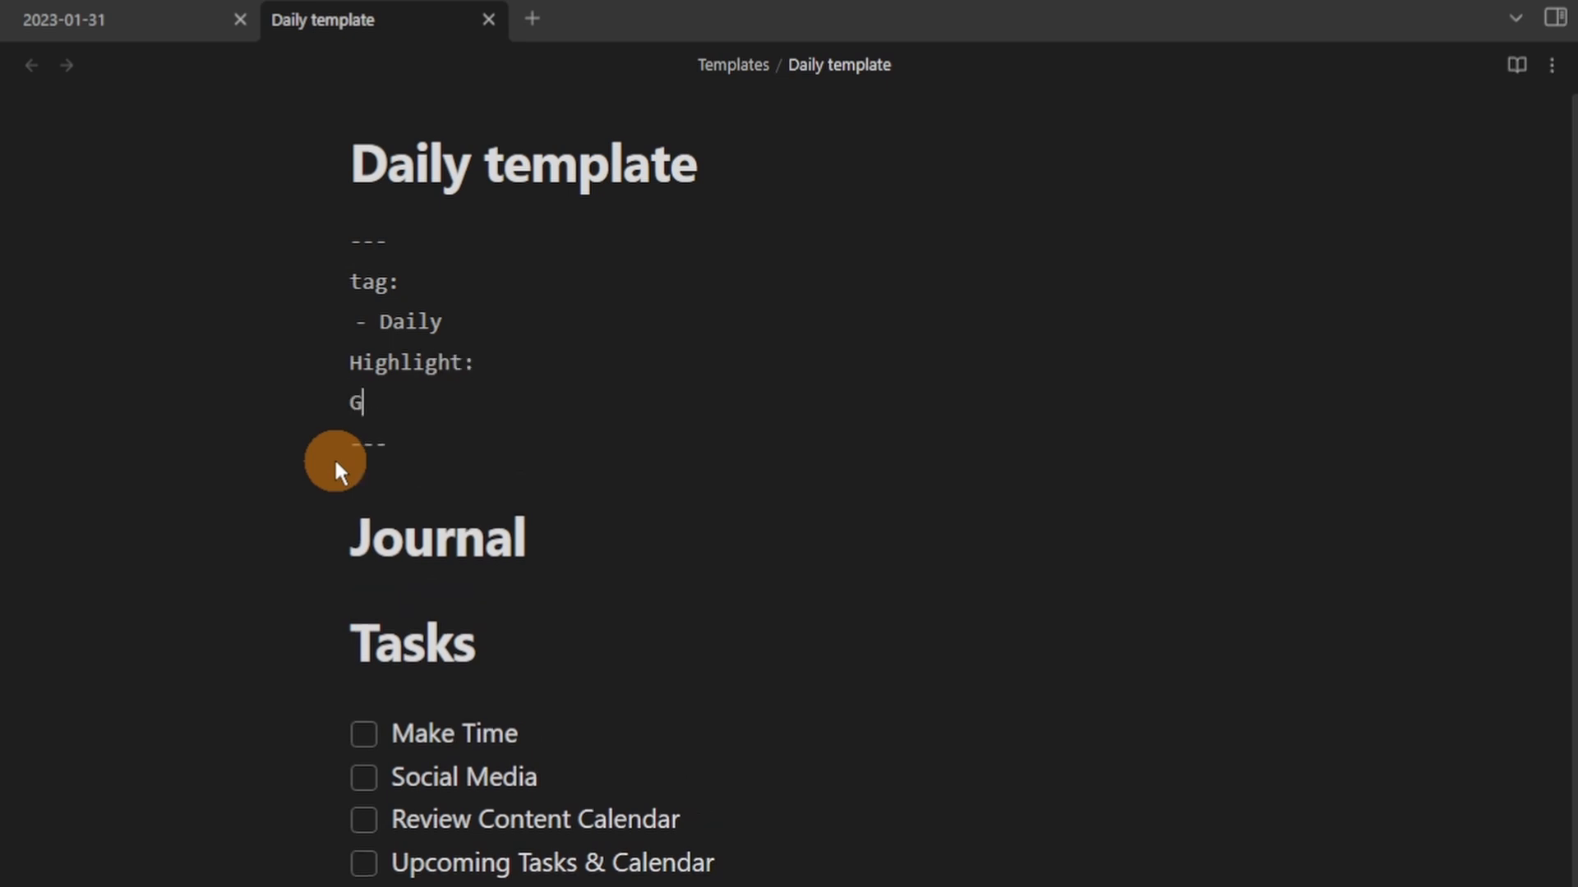
{"action": "type", "text": "rateful:"}
{"action": "key", "text": "Return"}
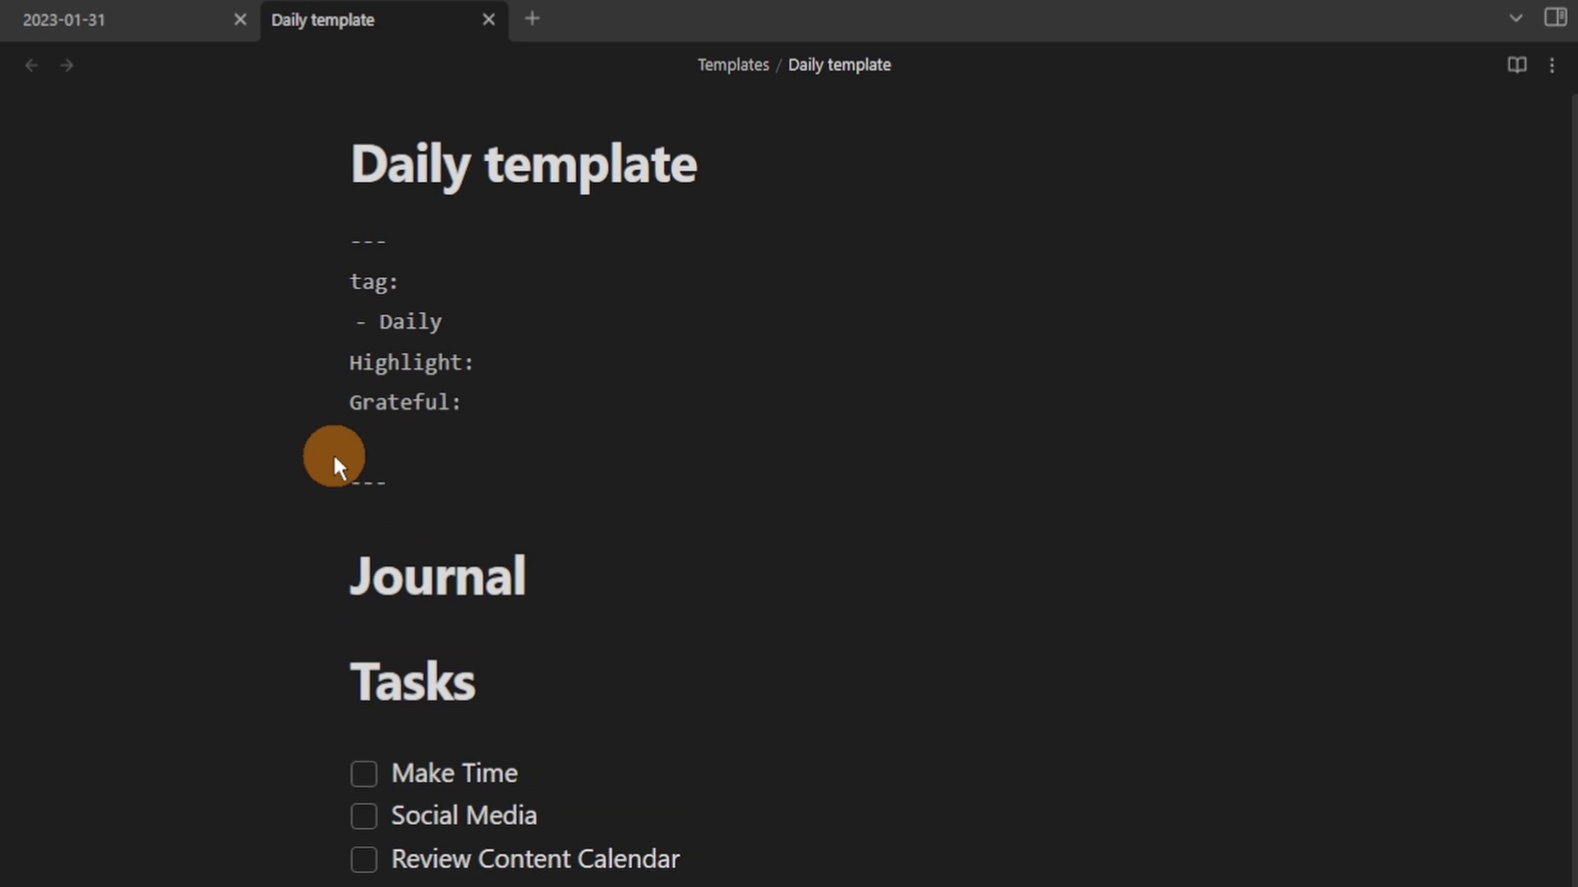
{"action": "type", "text": "Let"}
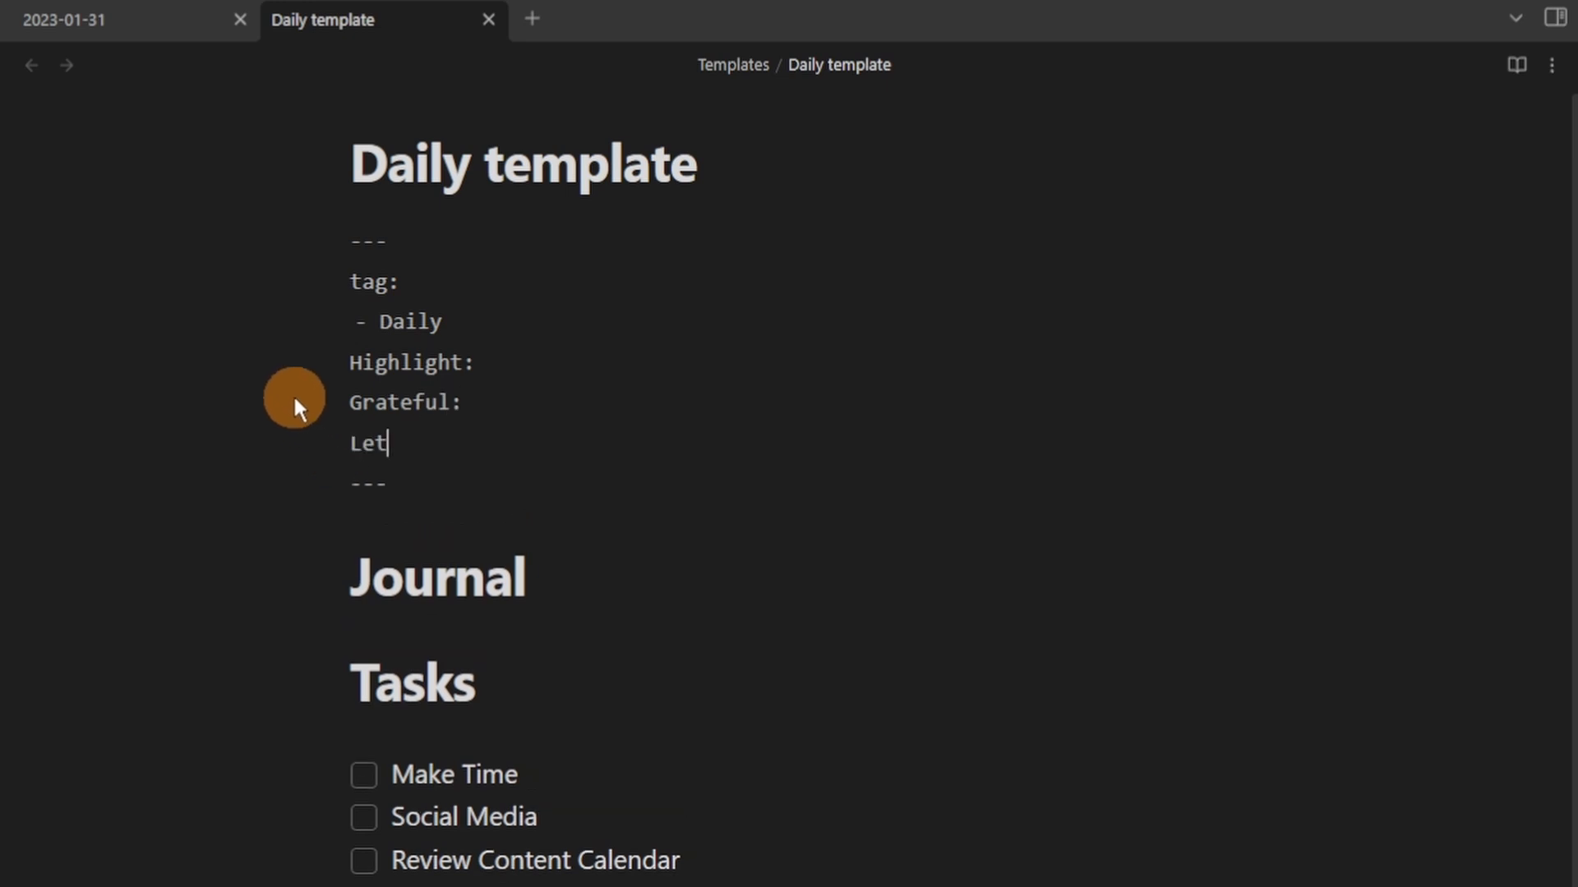
{"action": "type", "text": "-Go:"}
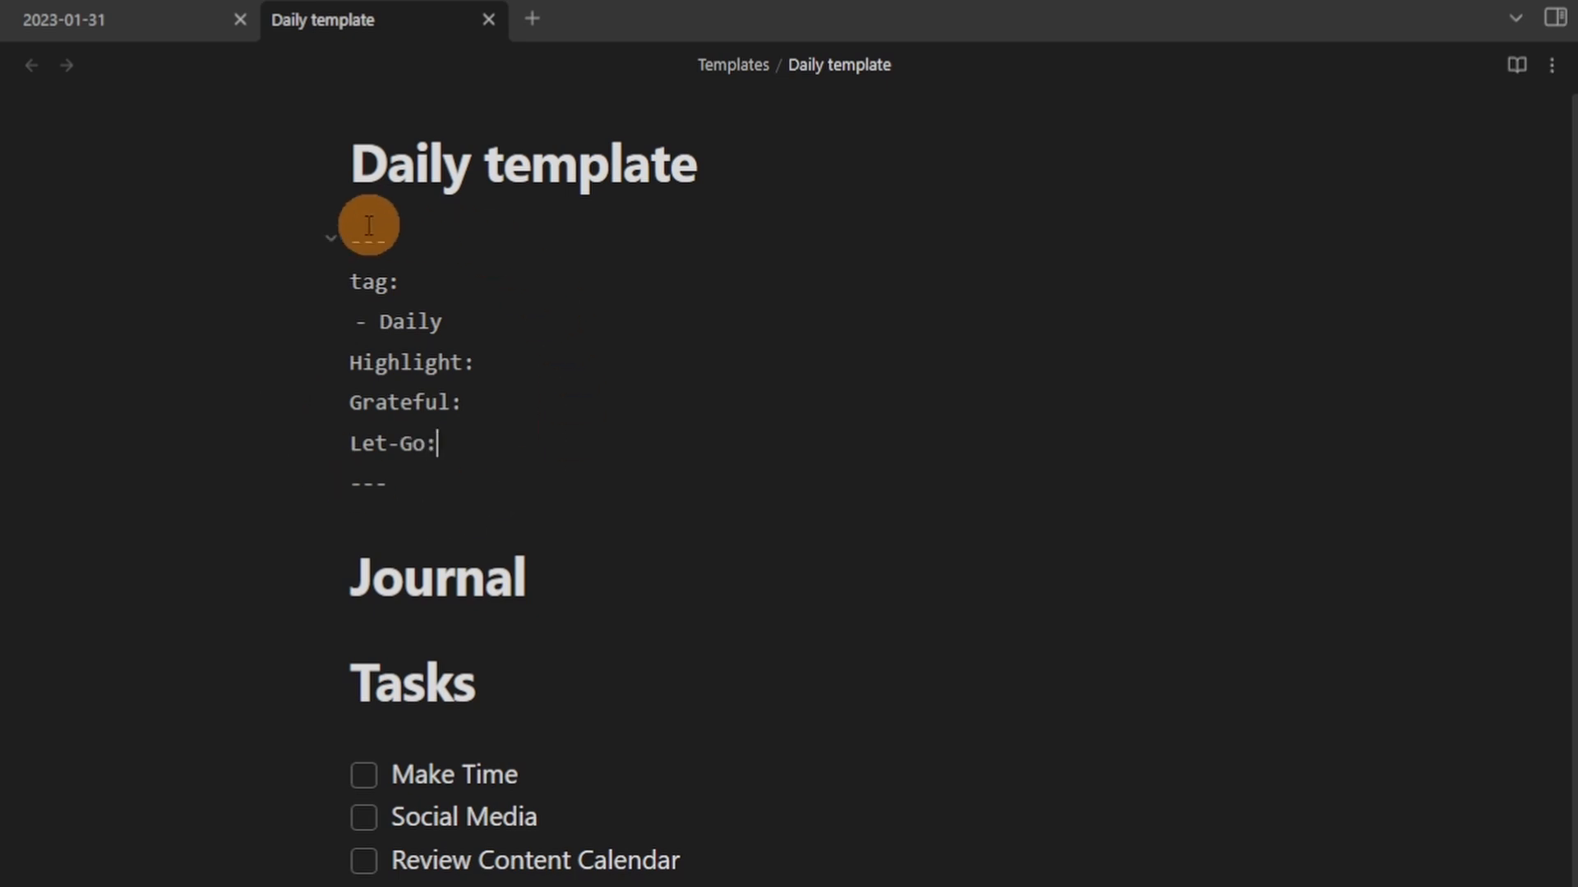
Install and enable the Dataview community plugin, with inline queries, JavaScript queries and inline JavaScript queries enabled in its options.
{"action": "left_click", "coordinate": [405, 515]}
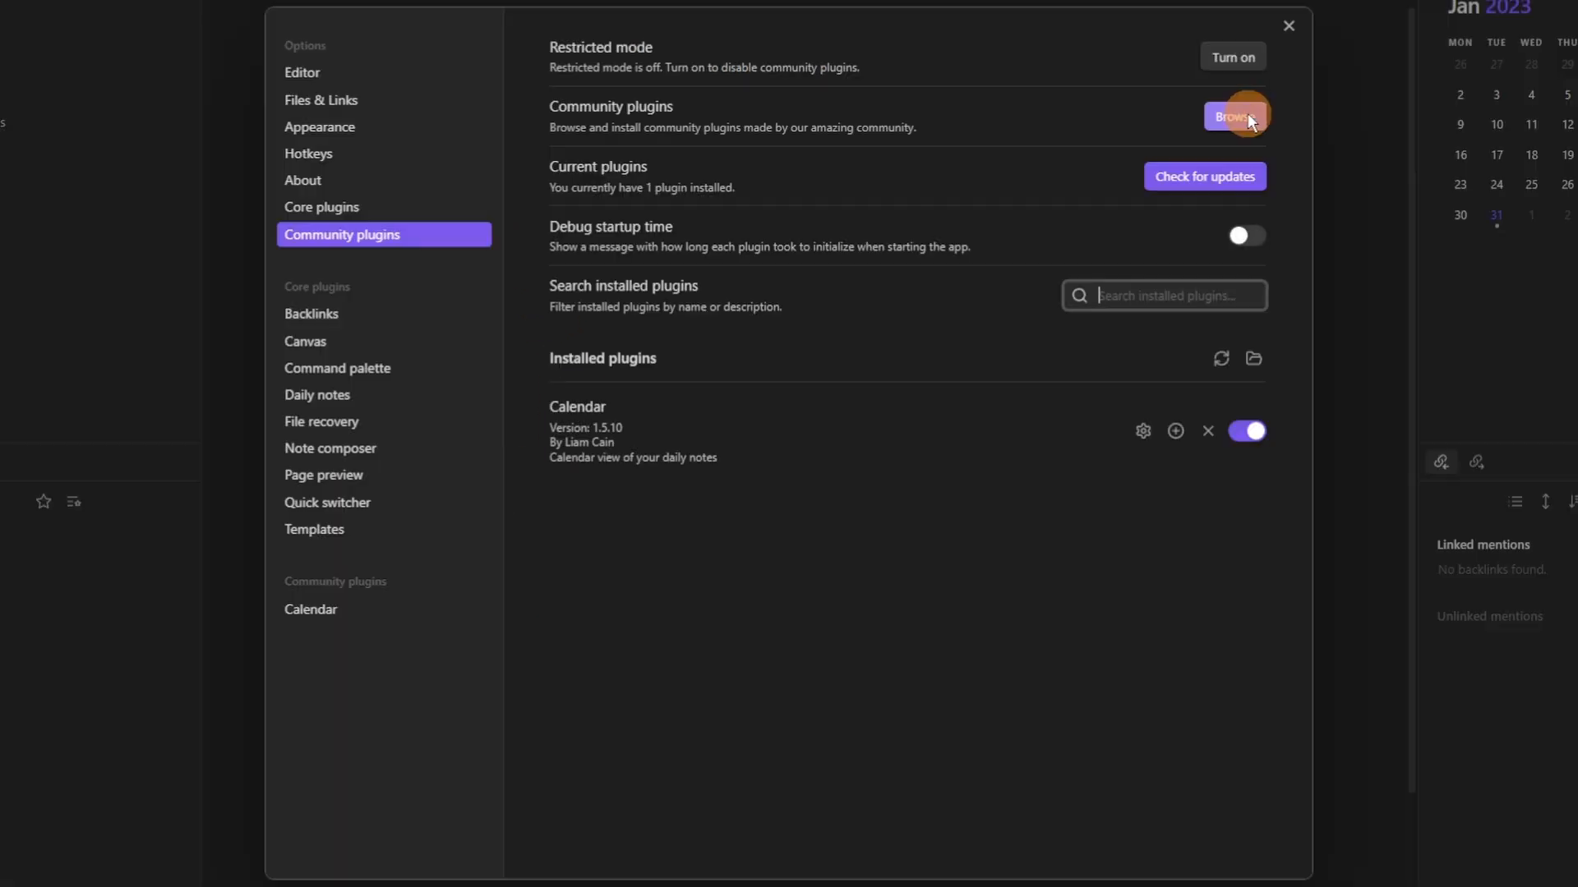
{"action": "left_click", "coordinate": [1236, 116]}
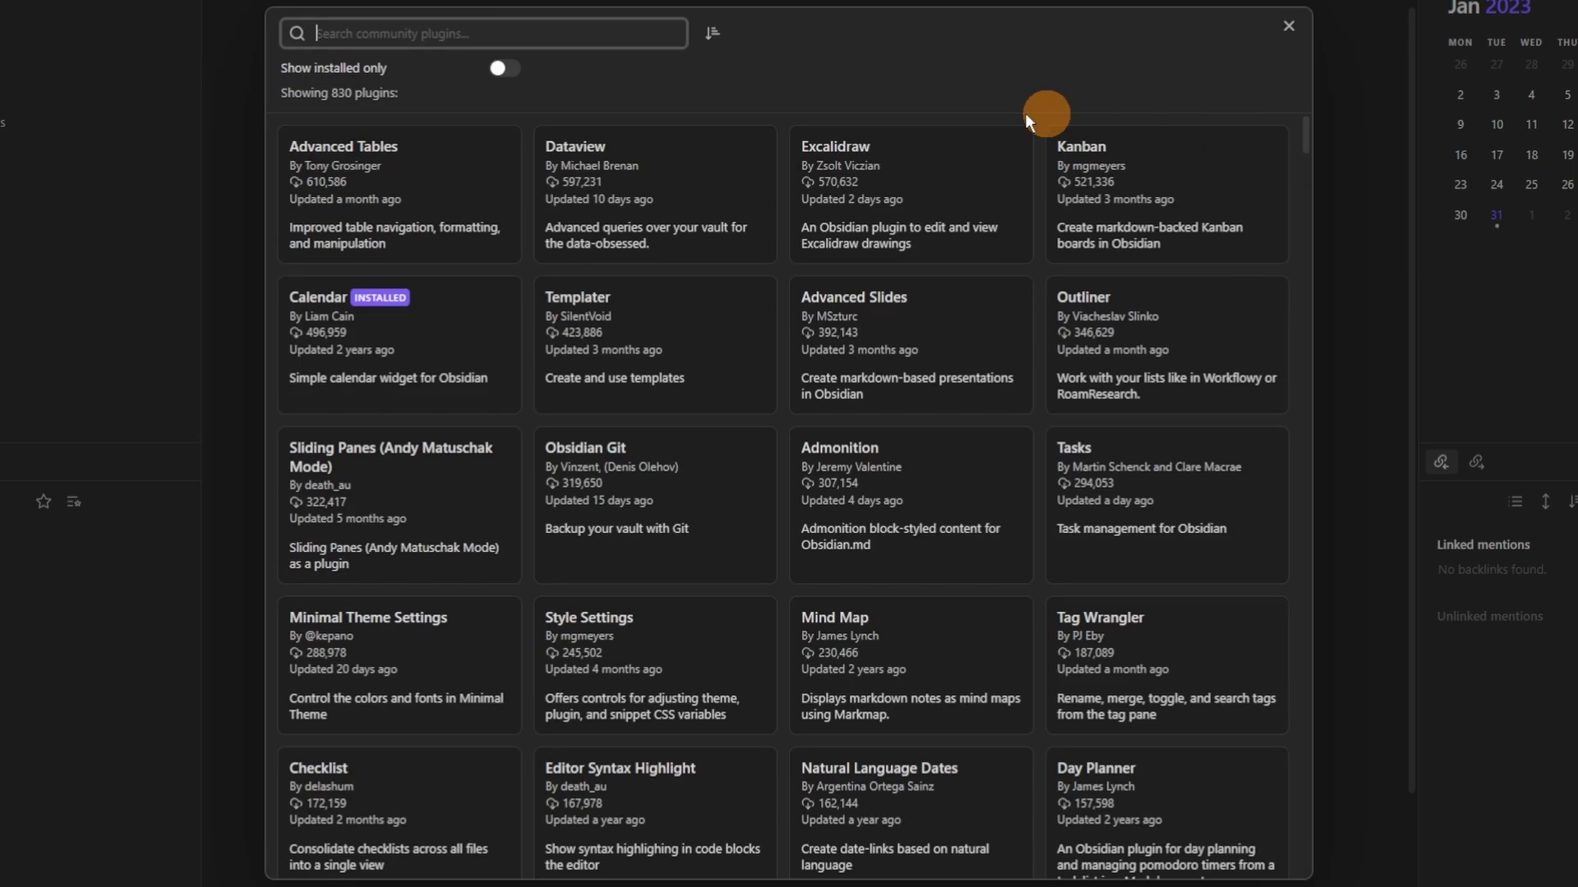
{"action": "type", "text": "data"}
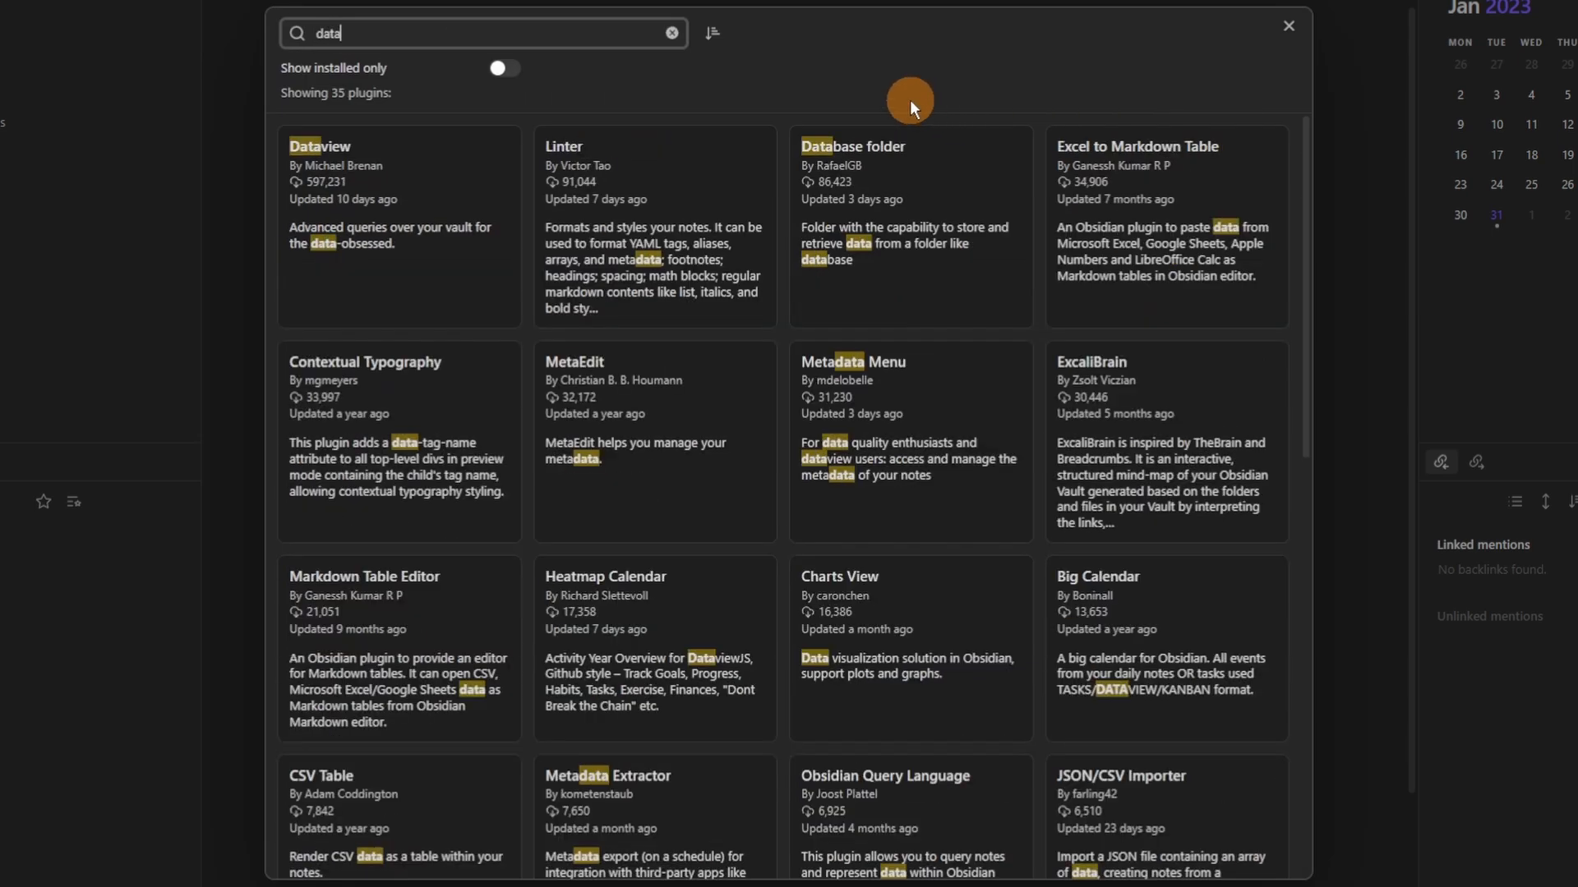
{"action": "left_click", "coordinate": [381, 210]}
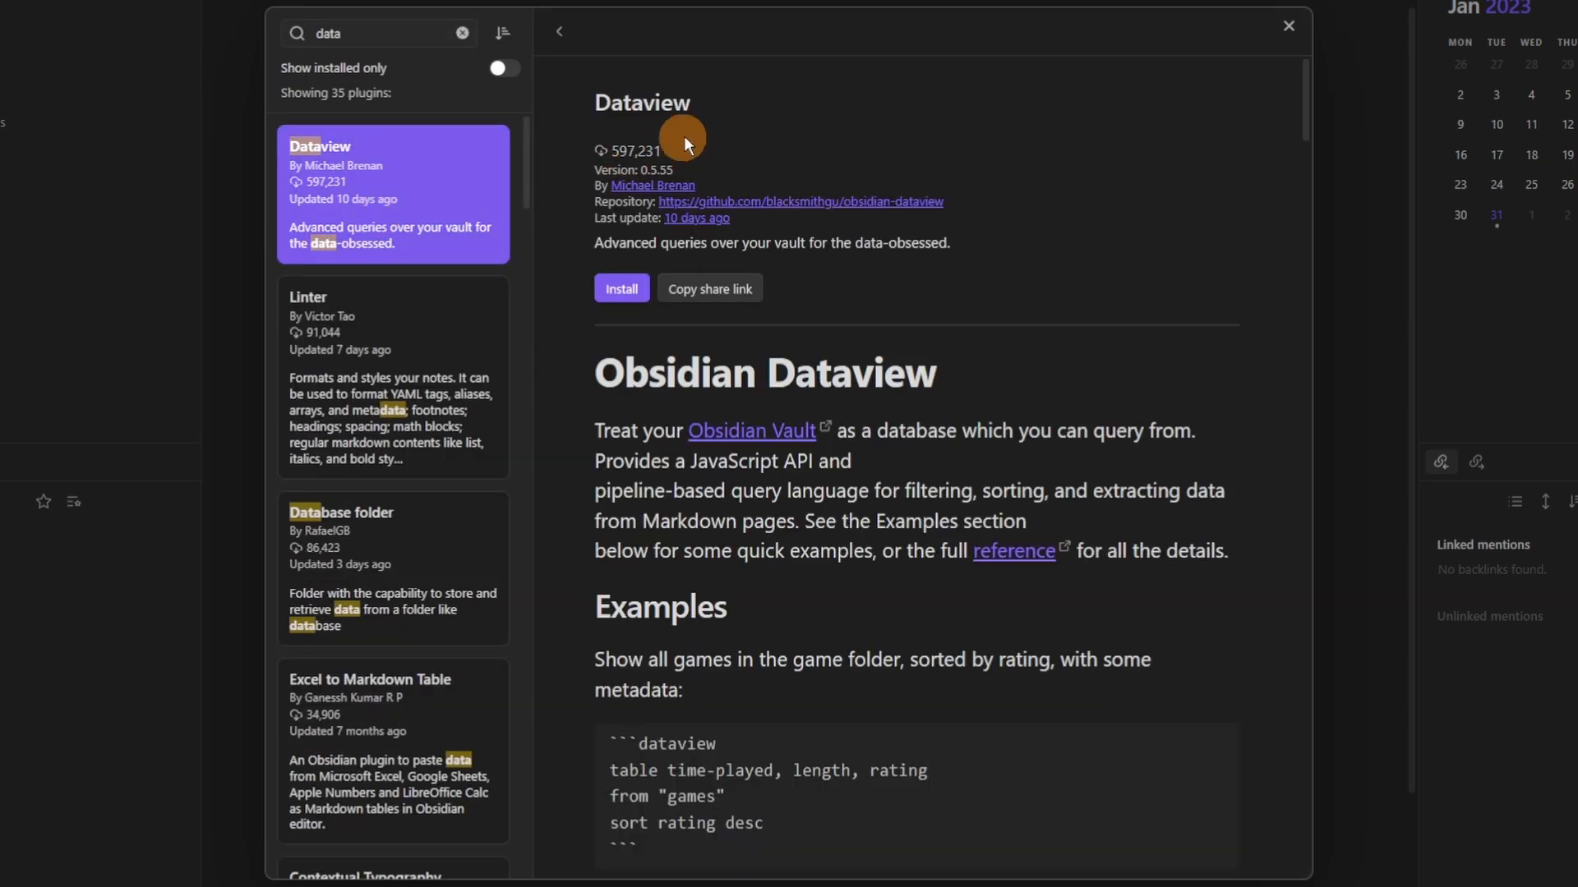
{"action": "left_click", "coordinate": [618, 288]}
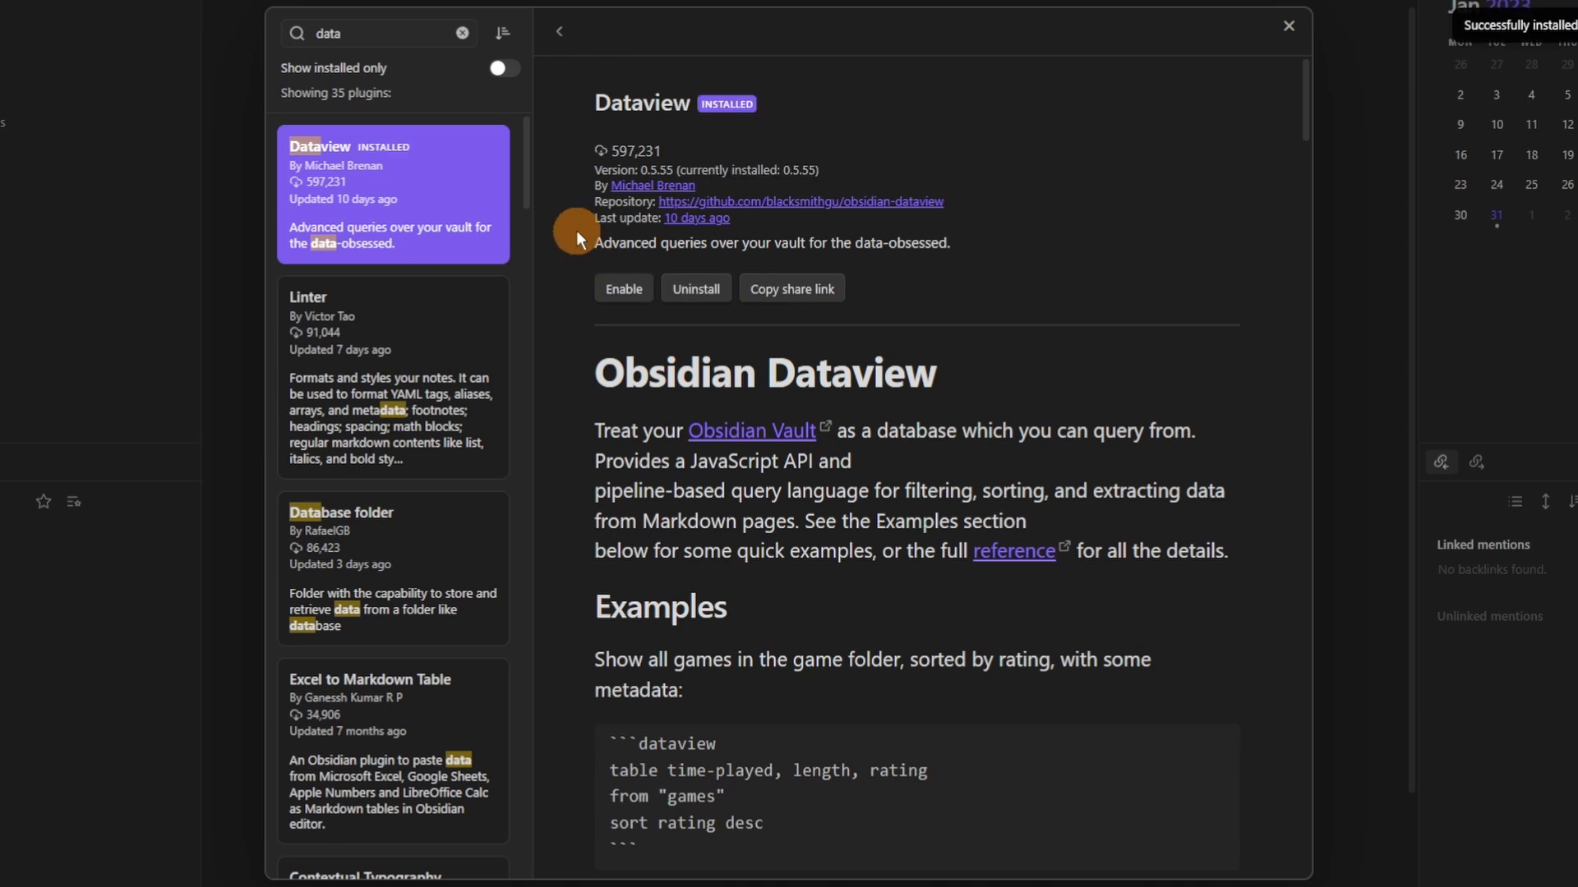
{"action": "left_click", "coordinate": [623, 291]}
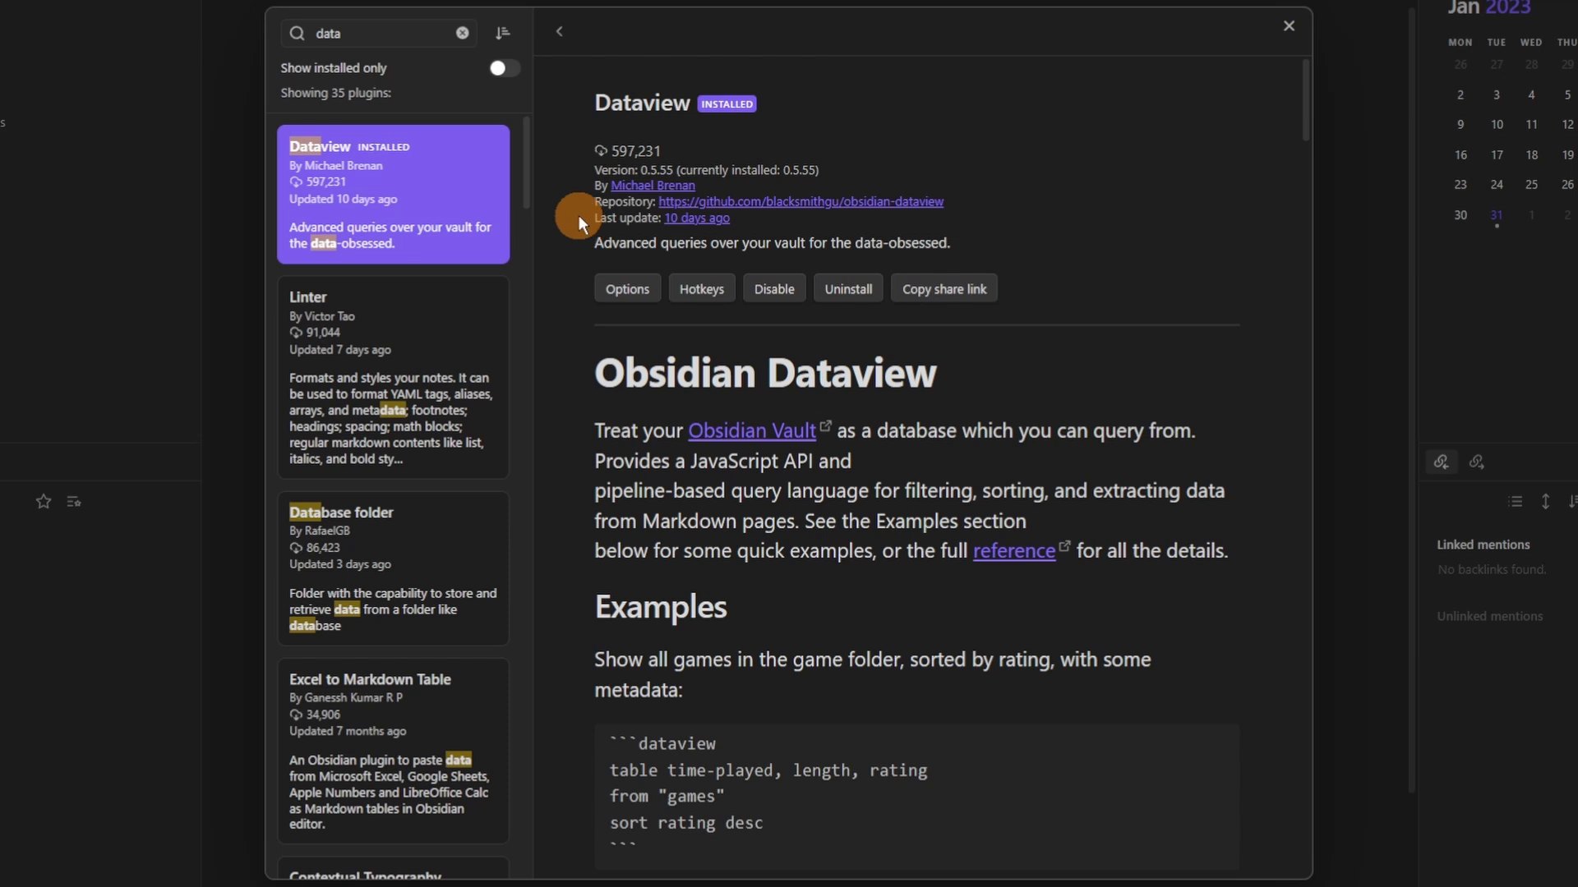
{"action": "left_click", "coordinate": [623, 288]}
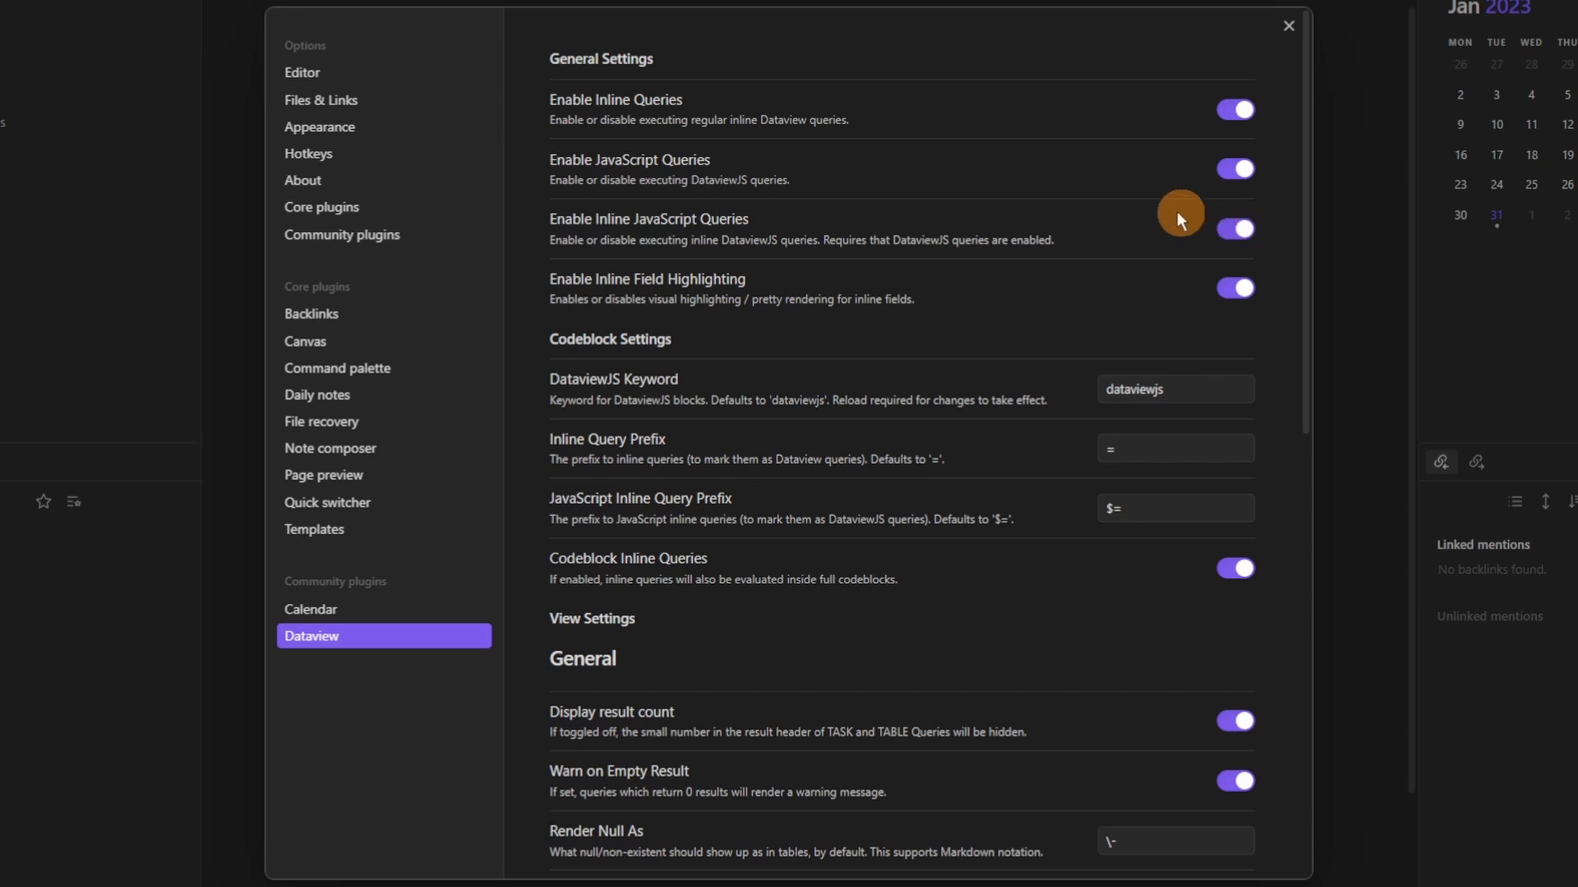
Find the Metadata Menu community plugin, install and enable it, and return to the vault.
{"action": "left_click", "coordinate": [419, 236]}
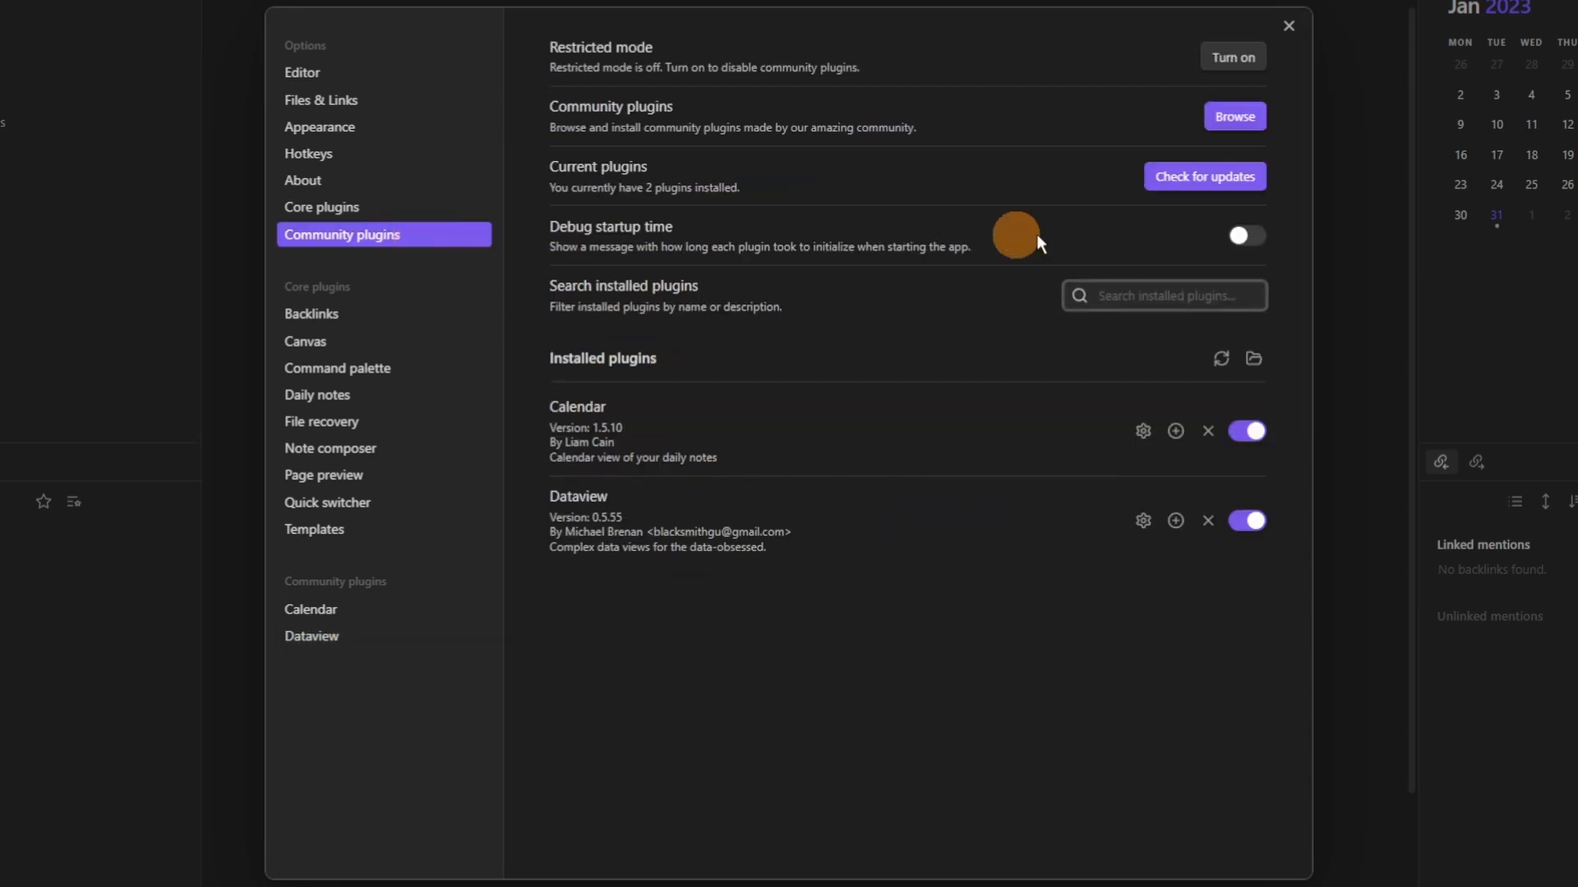
{"action": "left_click", "coordinate": [1255, 120]}
{"action": "type", "text": "m"}
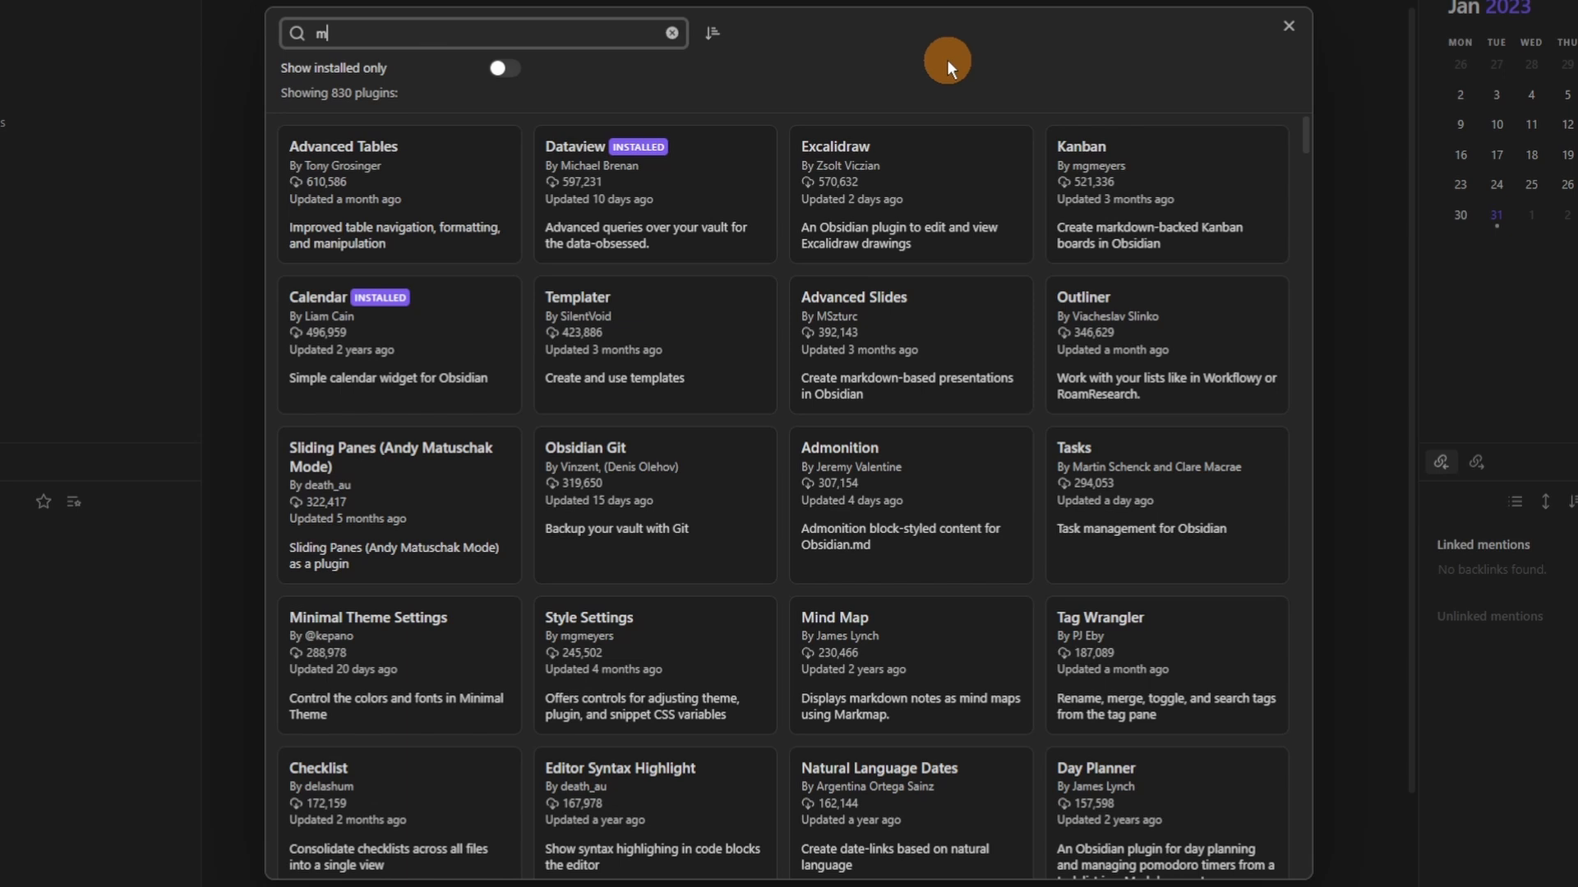
{"action": "type", "text": "etadata"}
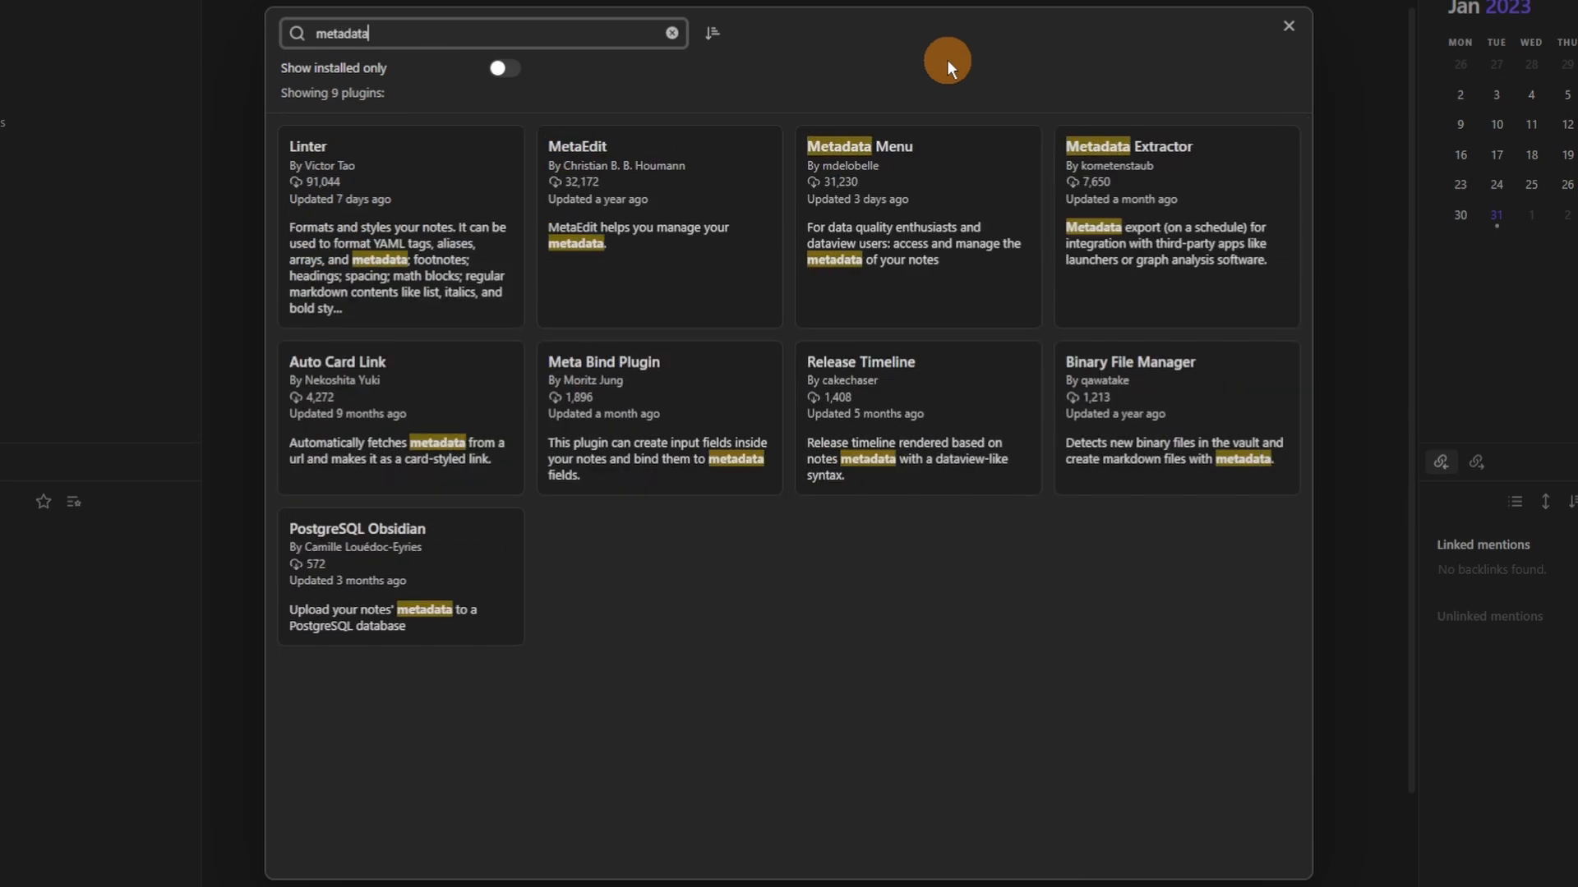
{"action": "left_click", "coordinate": [921, 209]}
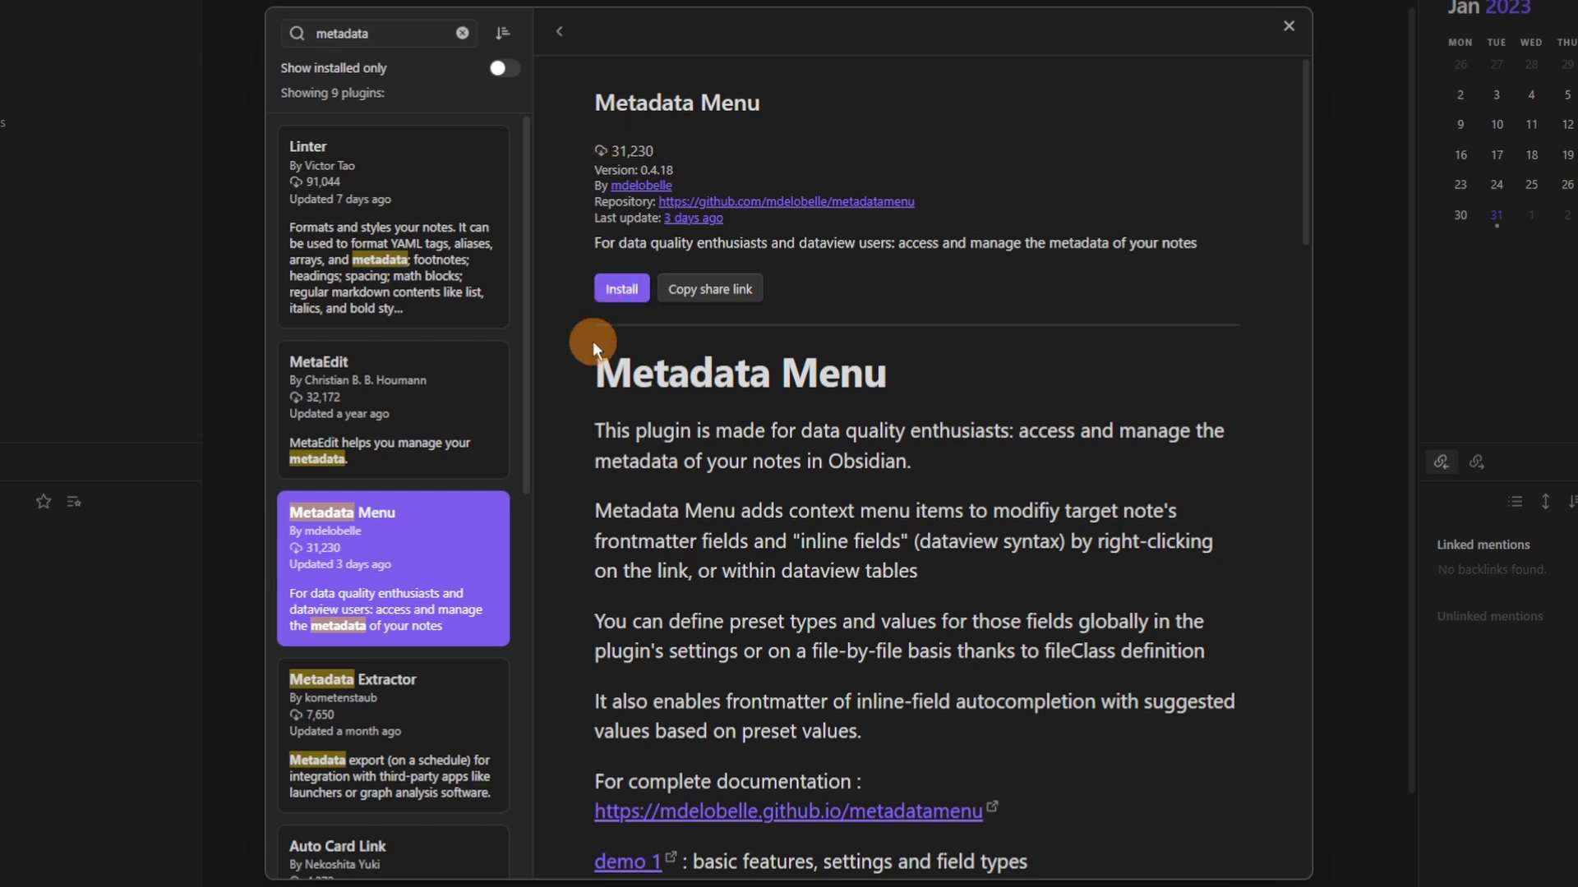
{"action": "left_click", "coordinate": [620, 290]}
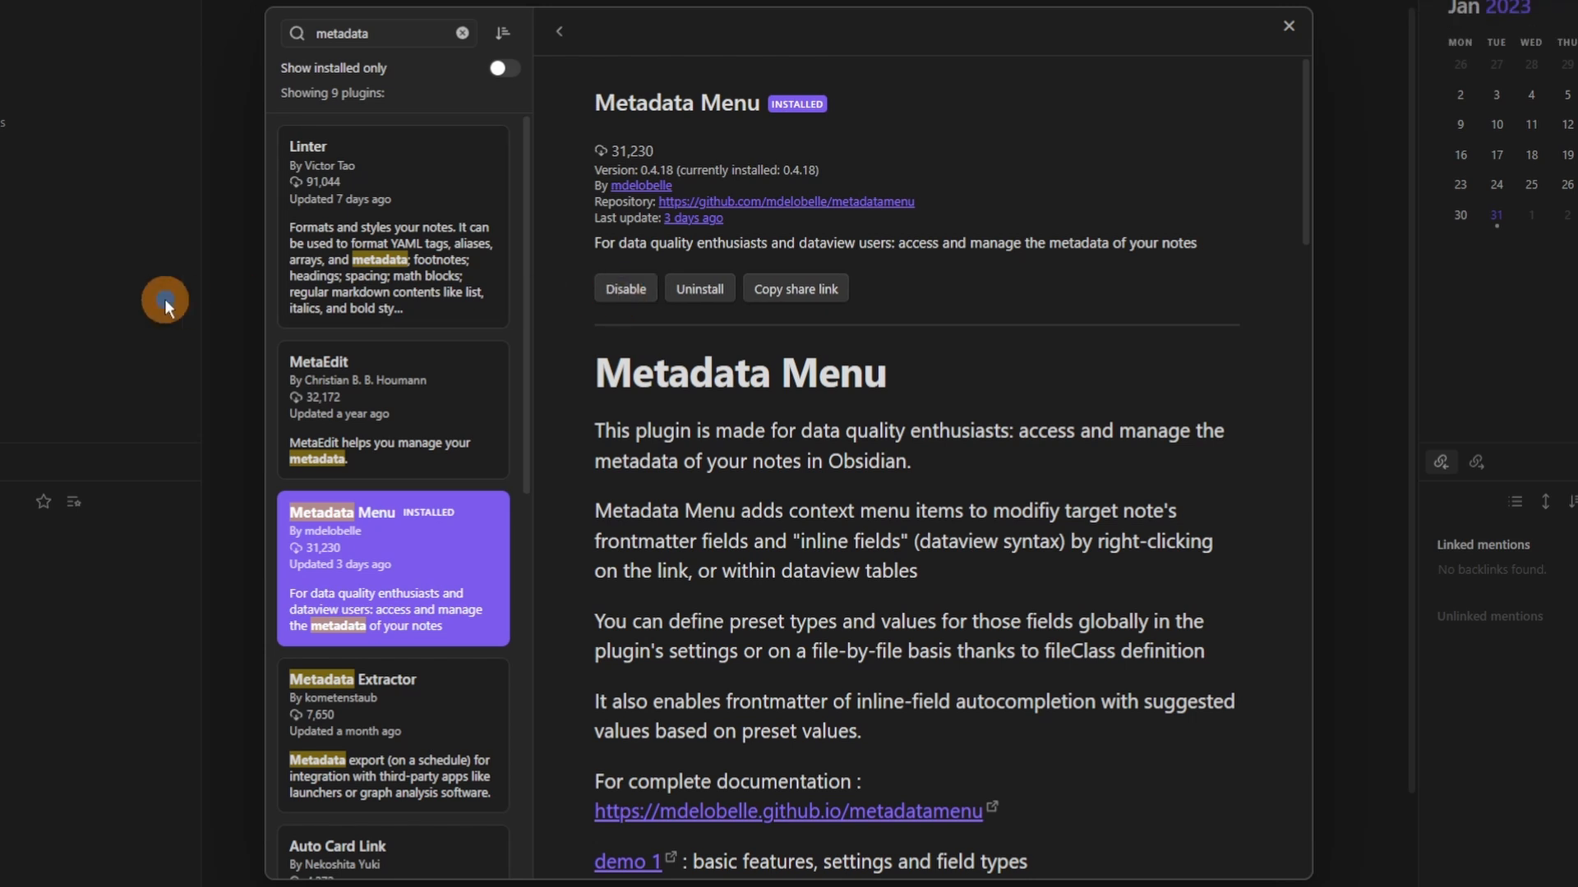
{"action": "key", "text": "Escape"}
{"action": "key", "text": "Escape"}
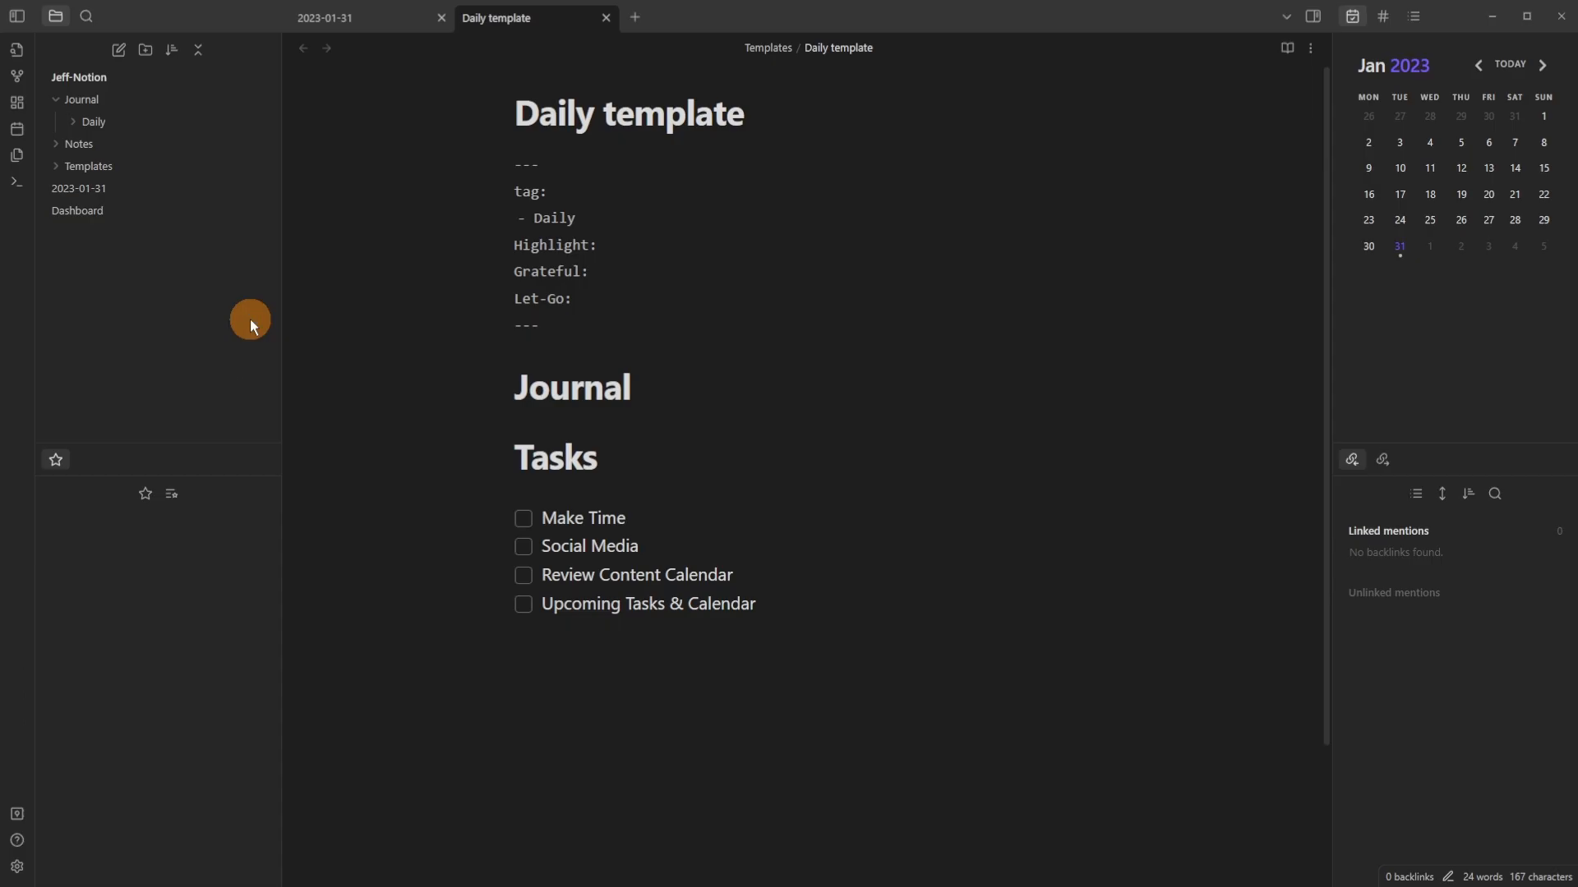
Create a folder named Class at the root of the vault.
{"action": "left_click", "coordinate": [146, 50]}
{"action": "type", "text": "Class"}
{"action": "key", "text": "Return"}
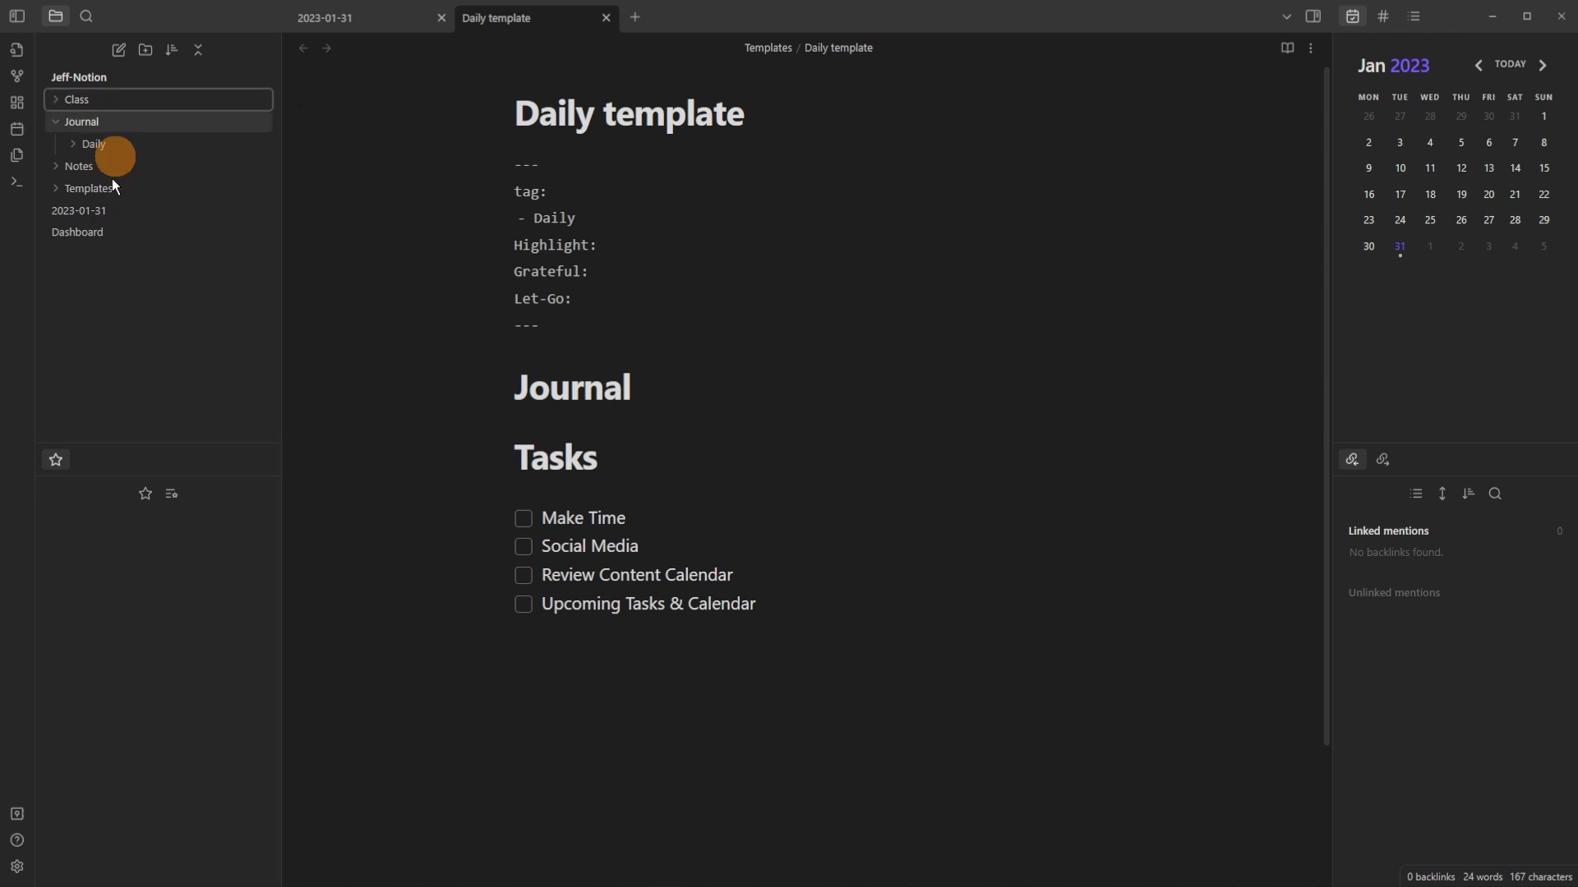
In Metadata Menu's FileClass settings, set the class Files path to the Class folder.
{"action": "left_click", "coordinate": [16, 867]}
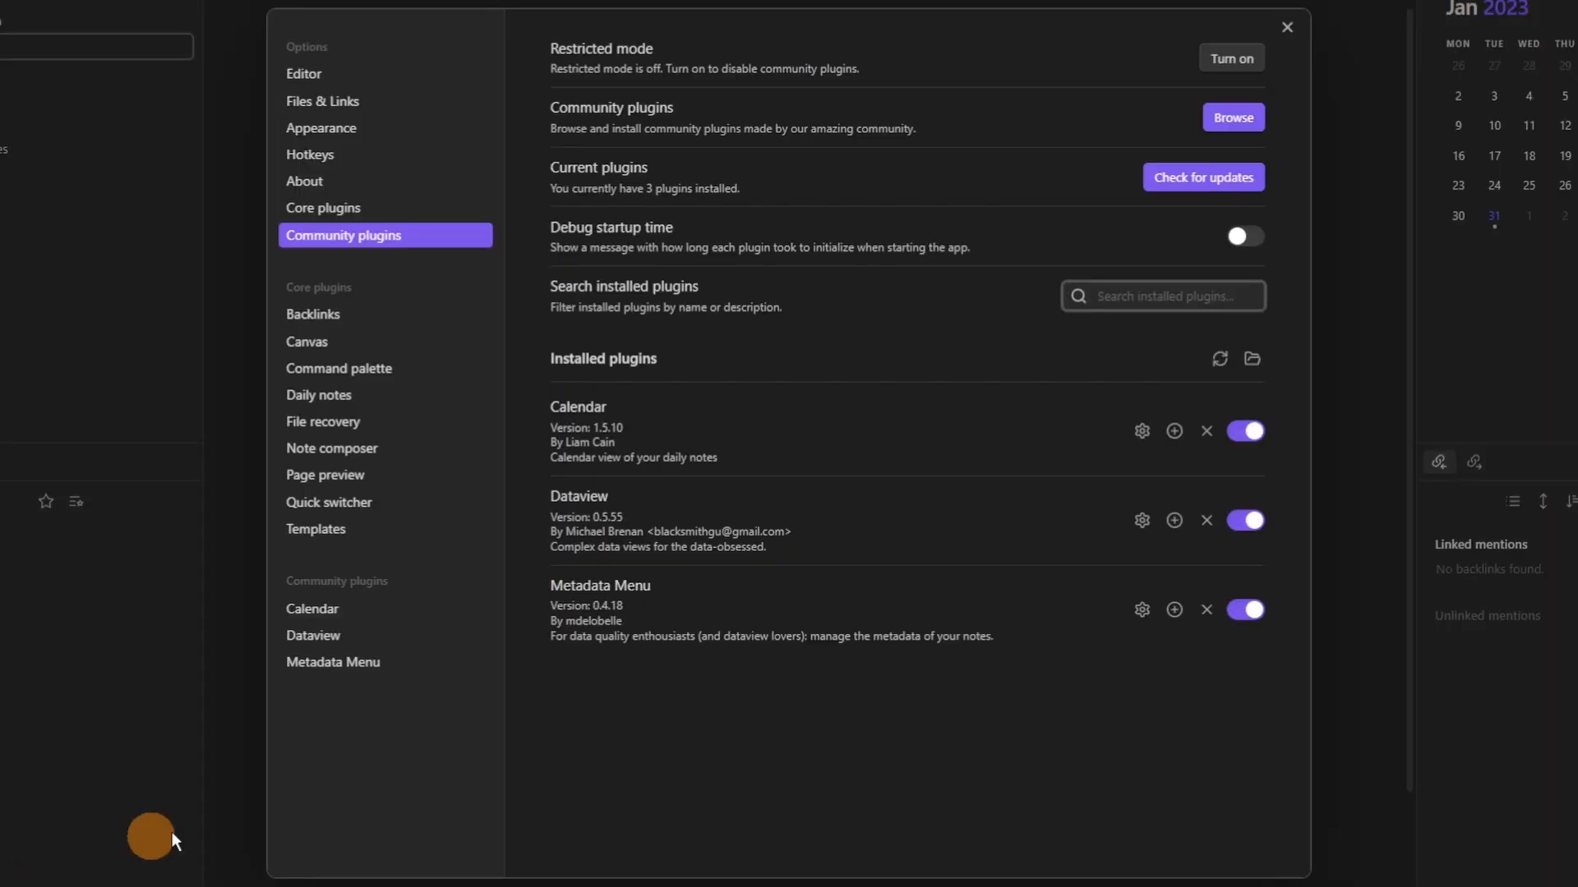
{"action": "left_click", "coordinate": [383, 664]}
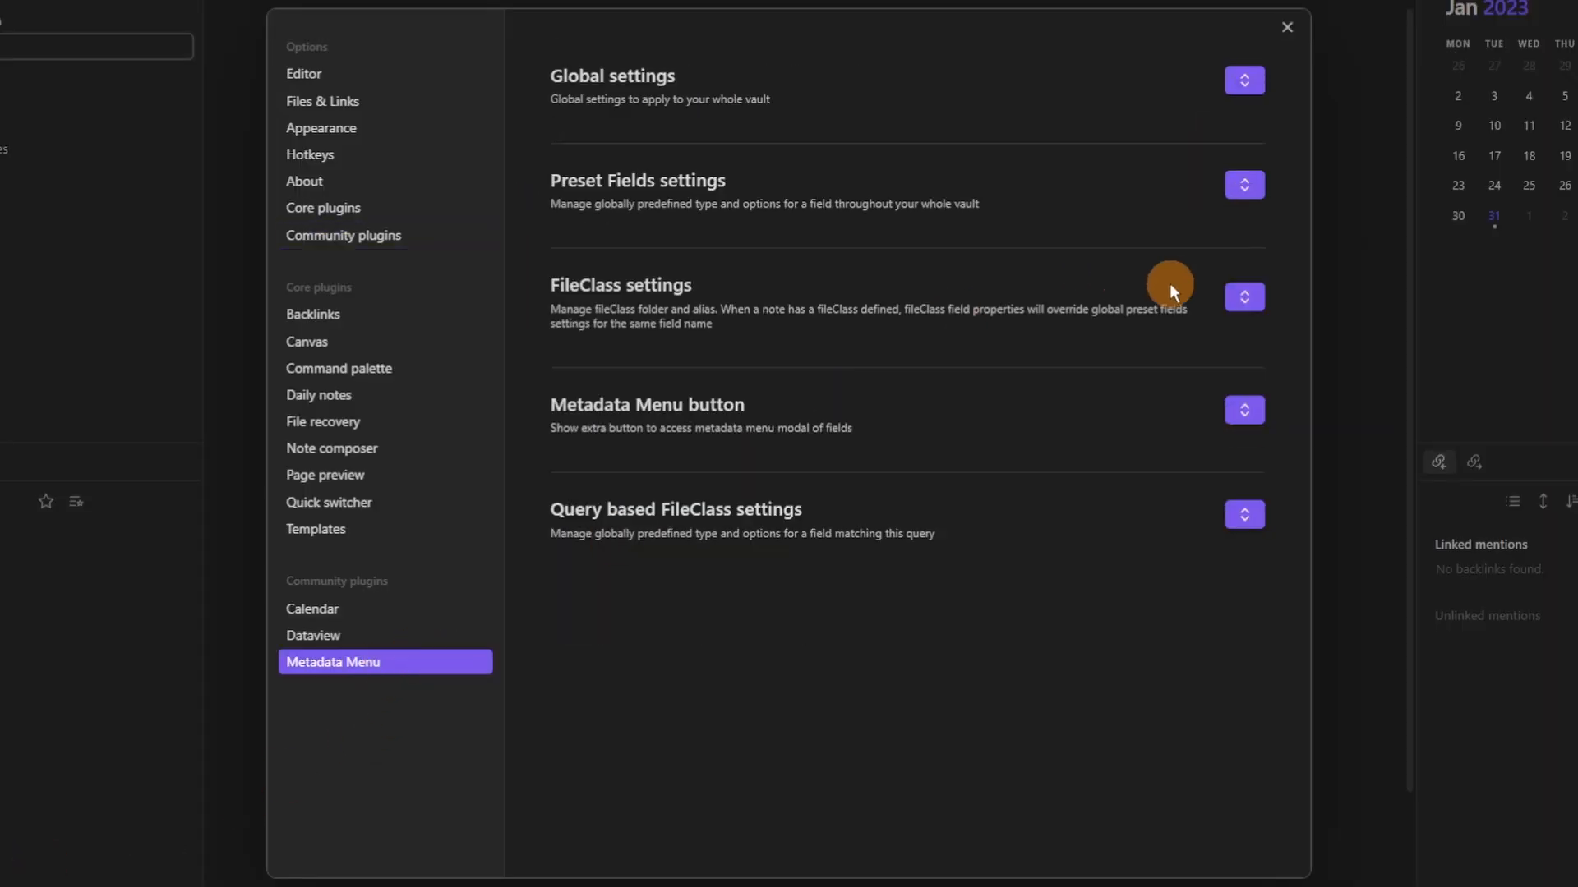
{"action": "left_click", "coordinate": [1246, 297]}
{"action": "left_click", "coordinate": [1041, 362]}
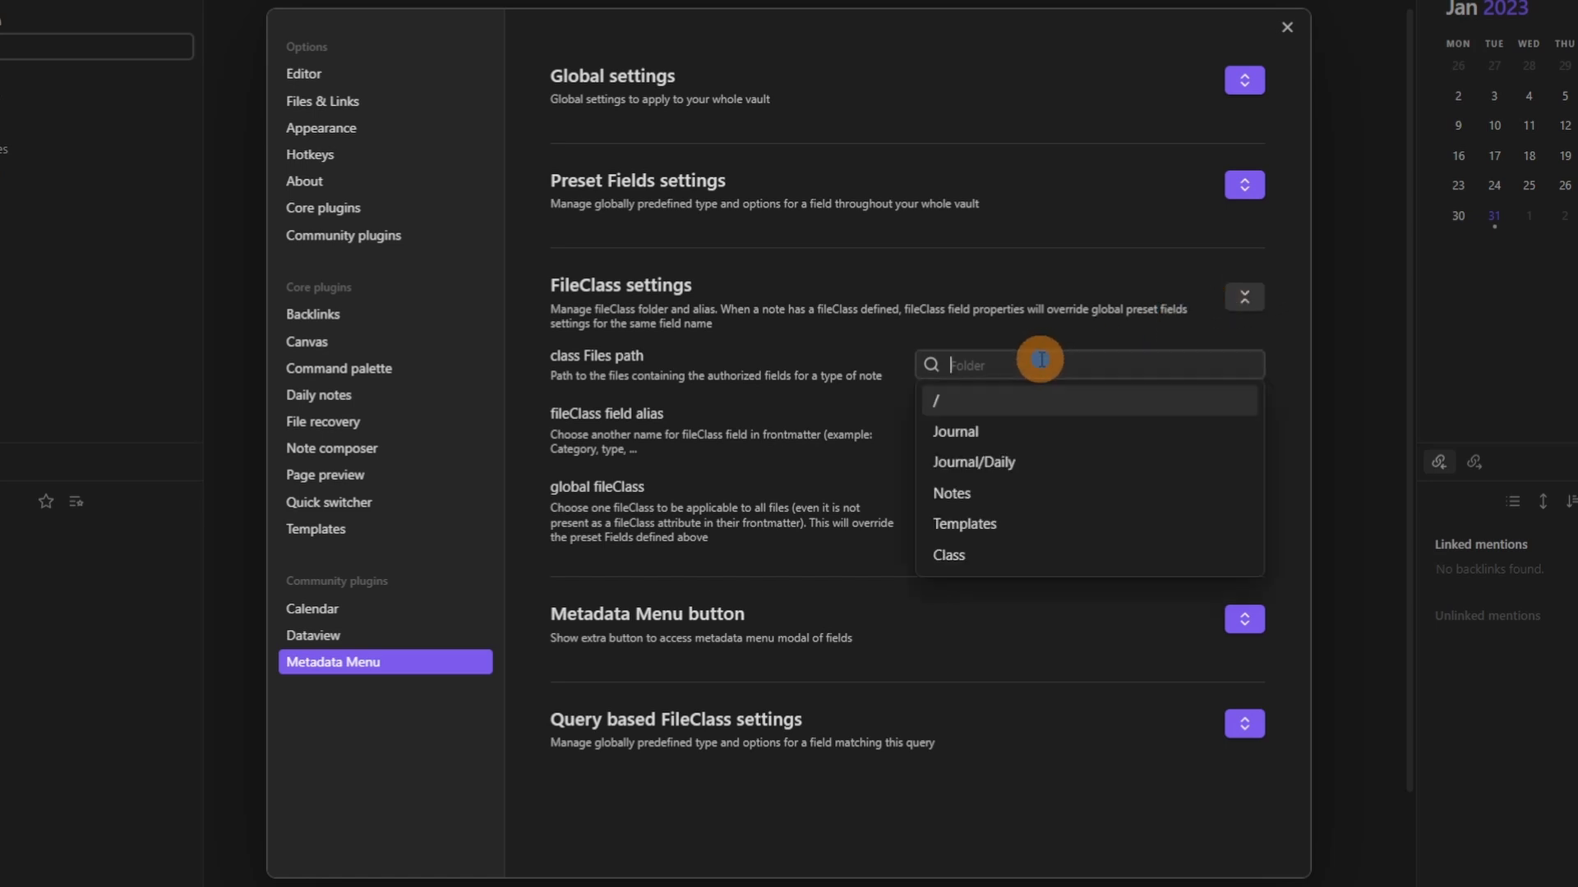
{"action": "left_click", "coordinate": [1013, 550]}
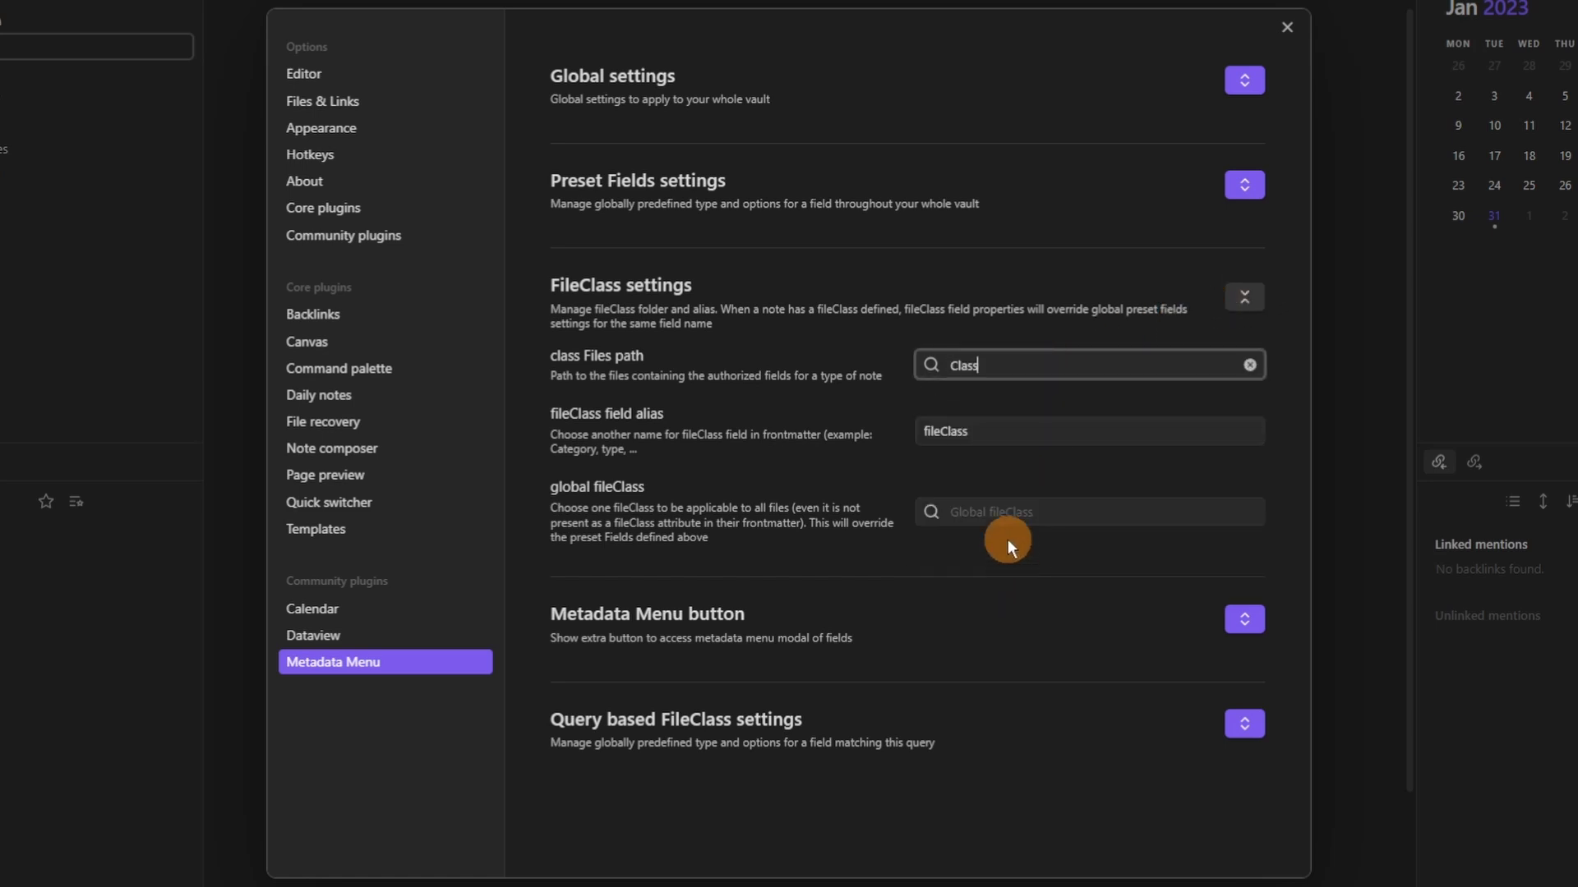
Shorten the fileClass field alias to Class.
{"action": "left_click", "coordinate": [943, 430]}
{"action": "key", "text": "BackSpace"}
{"action": "key", "text": "BackSpace"}
{"action": "key", "text": "BackSpace"}
{"action": "key", "text": "BackSpace"}
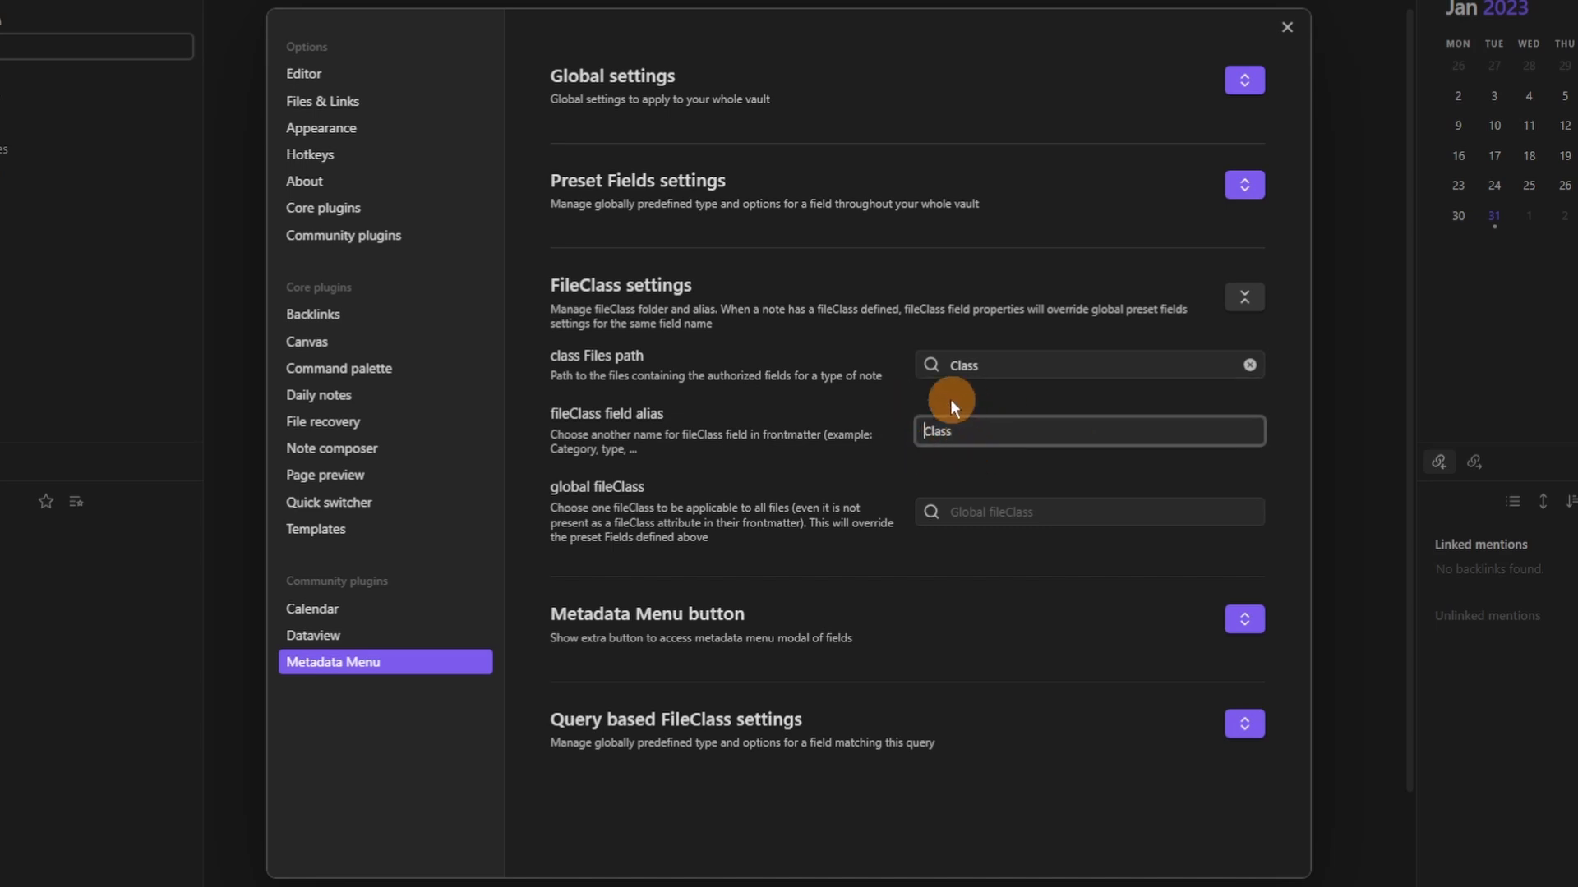
{"action": "left_click", "coordinate": [984, 456]}
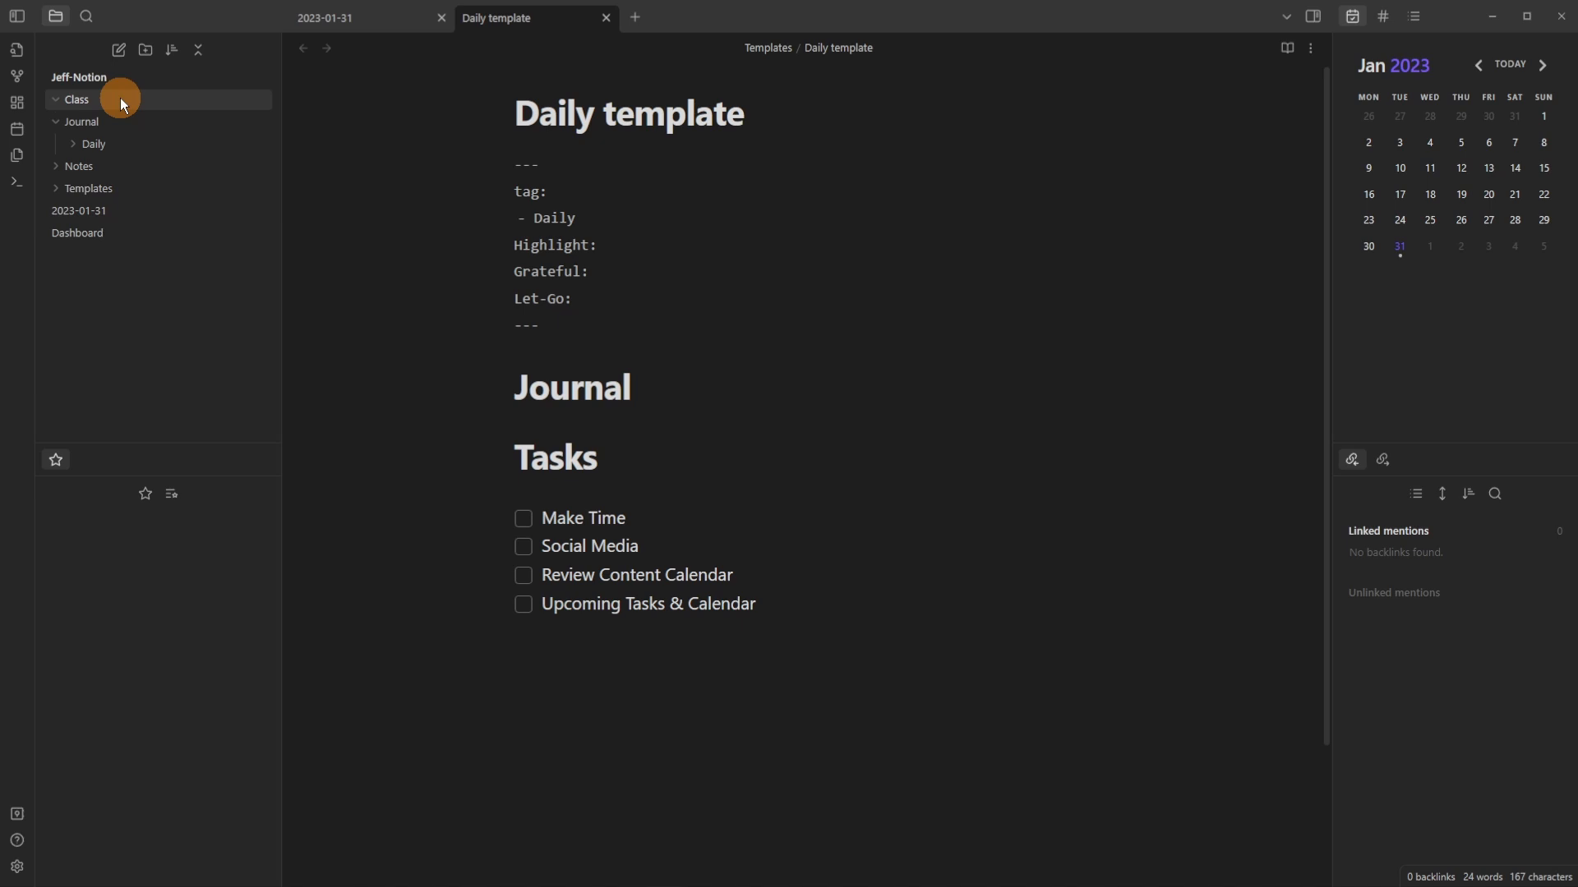
Create a note titled Daily inside the Class folder.
{"action": "right_click", "coordinate": [120, 98]}
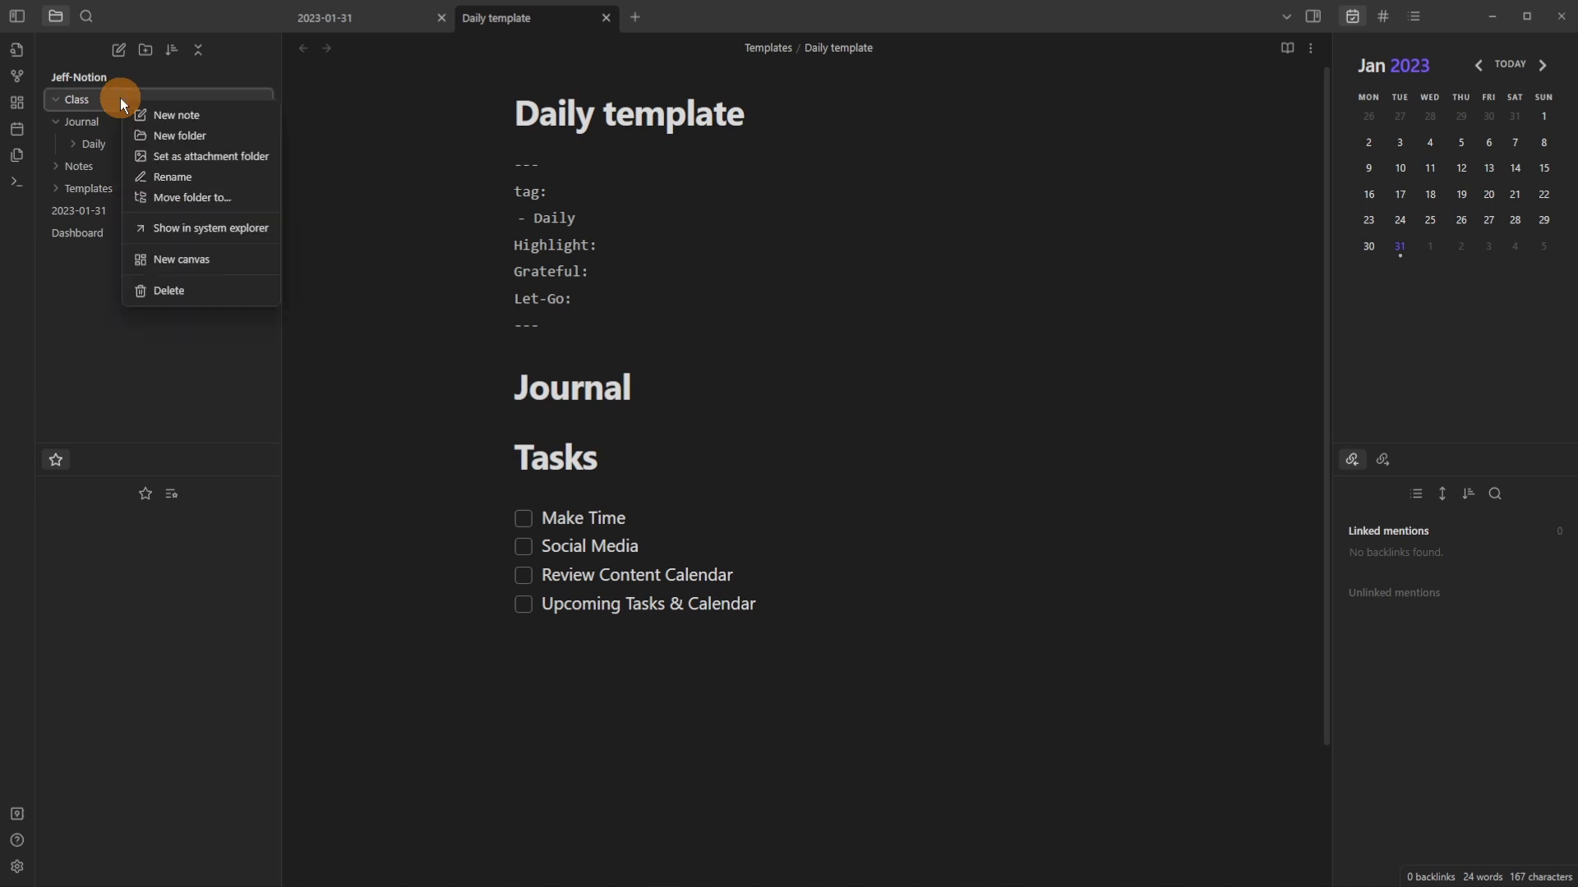
{"action": "left_click", "coordinate": [175, 108]}
{"action": "type", "text": "Daily"}
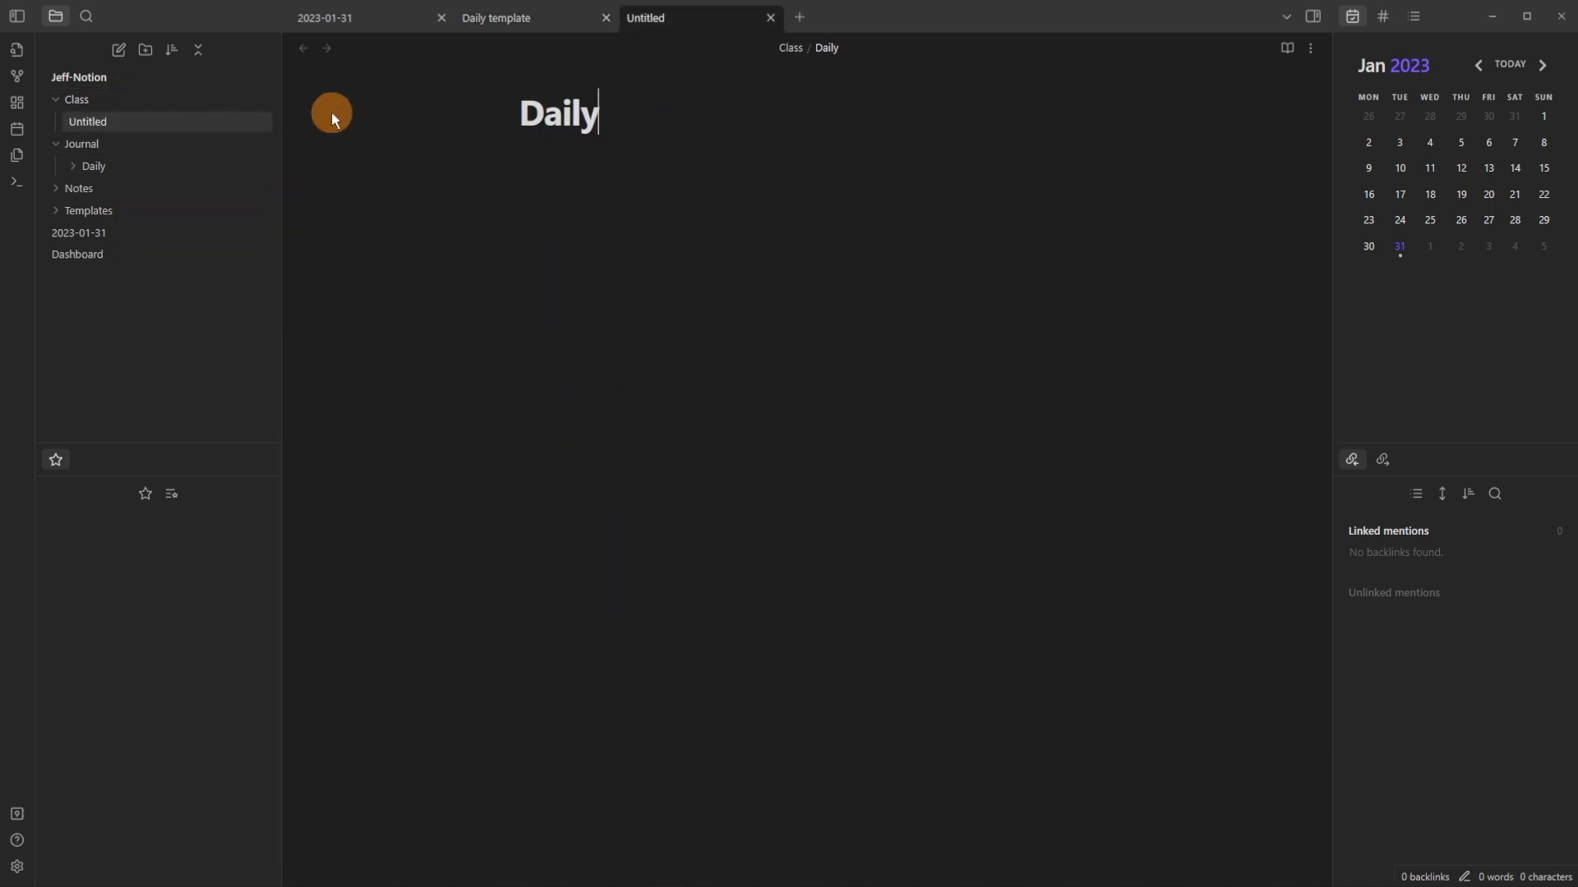
{"action": "key", "text": "Return"}
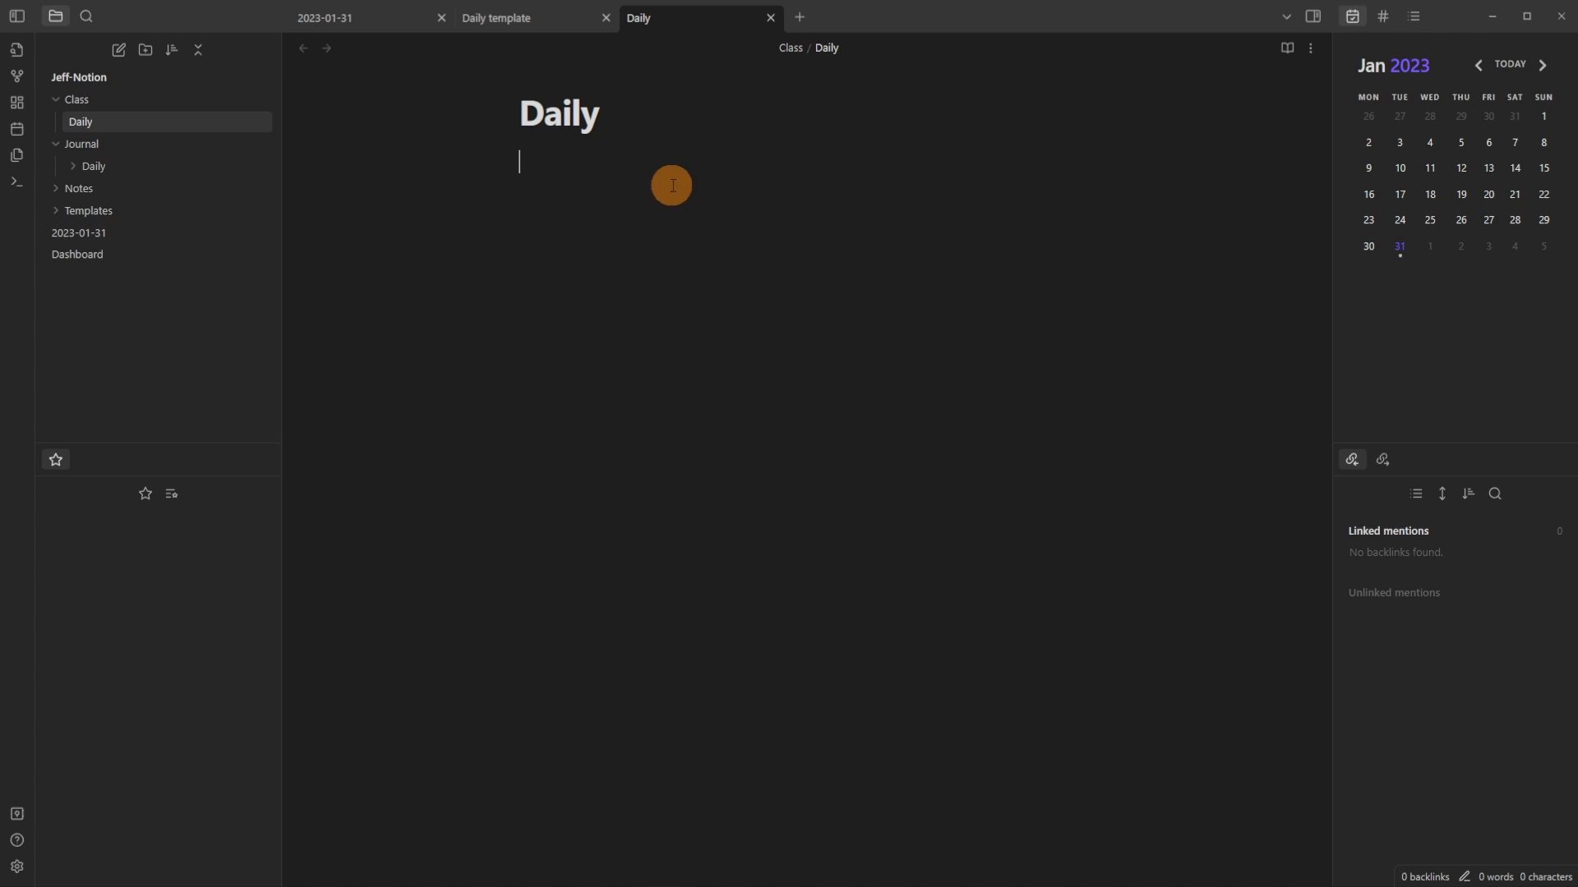
Display the table view of the Daily class, enable Map with tag in its Fileclass settings and save them.
{"action": "right_click", "coordinate": [137, 123]}
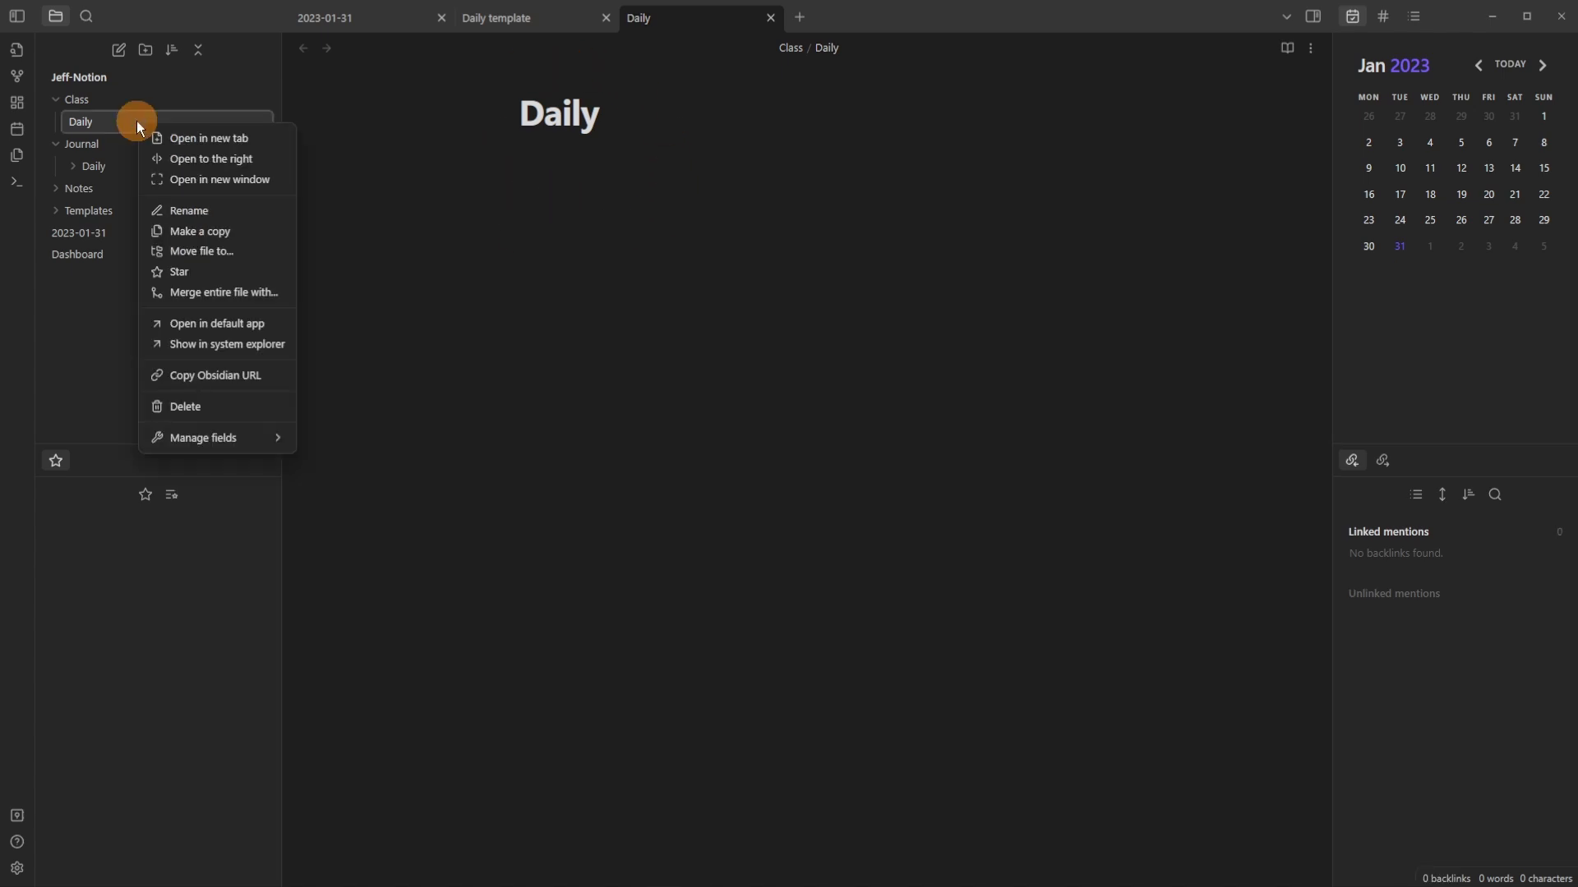
{"action": "mouse_move", "coordinate": [247, 444]}
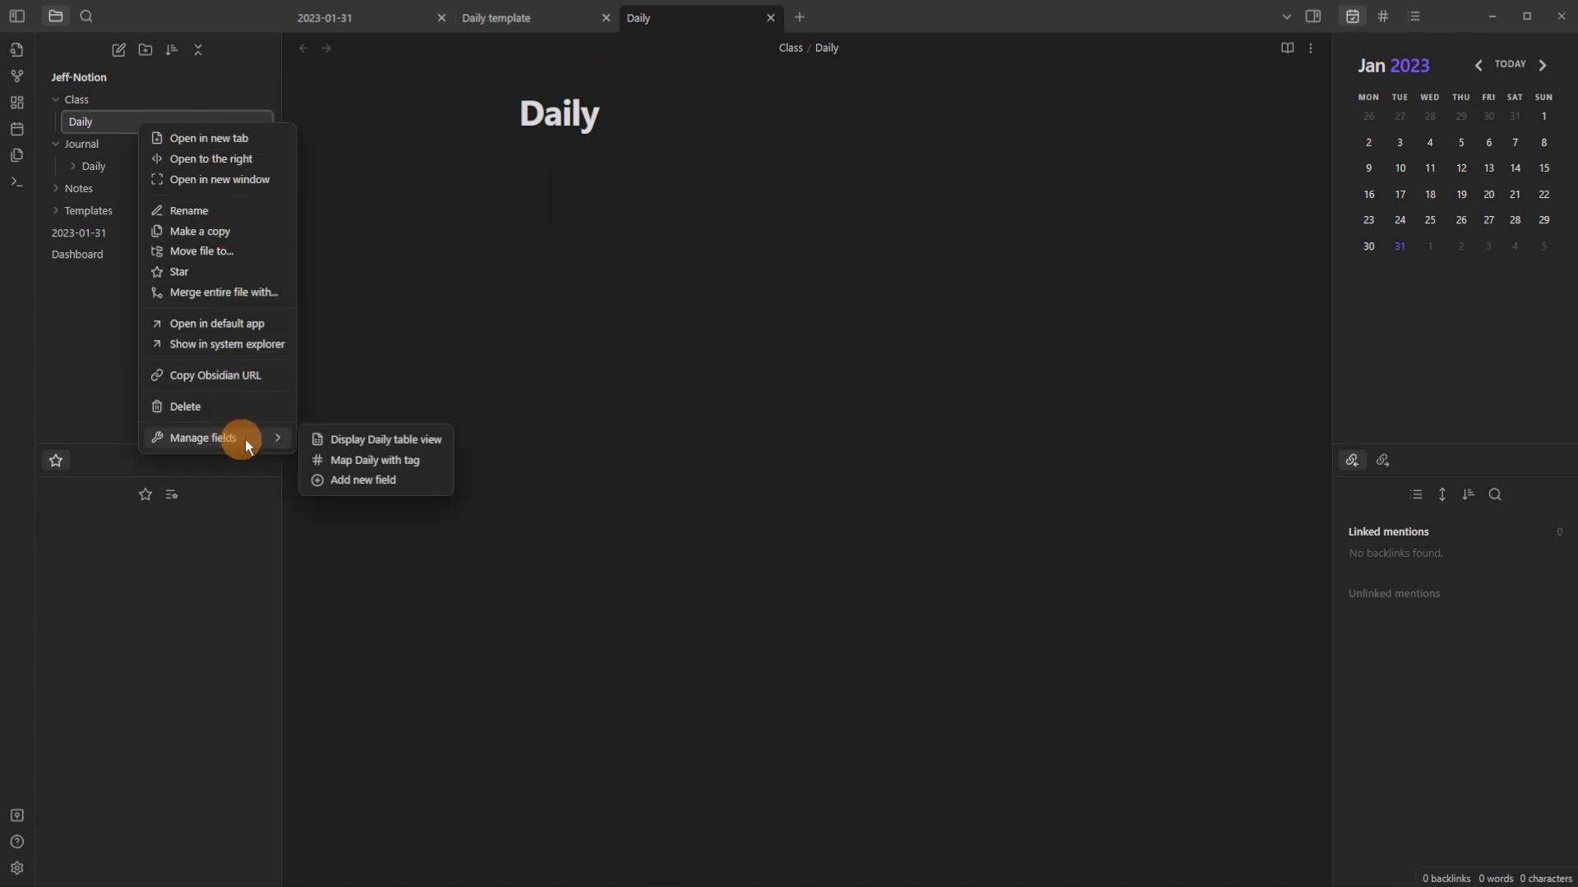
{"action": "left_click", "coordinate": [377, 440]}
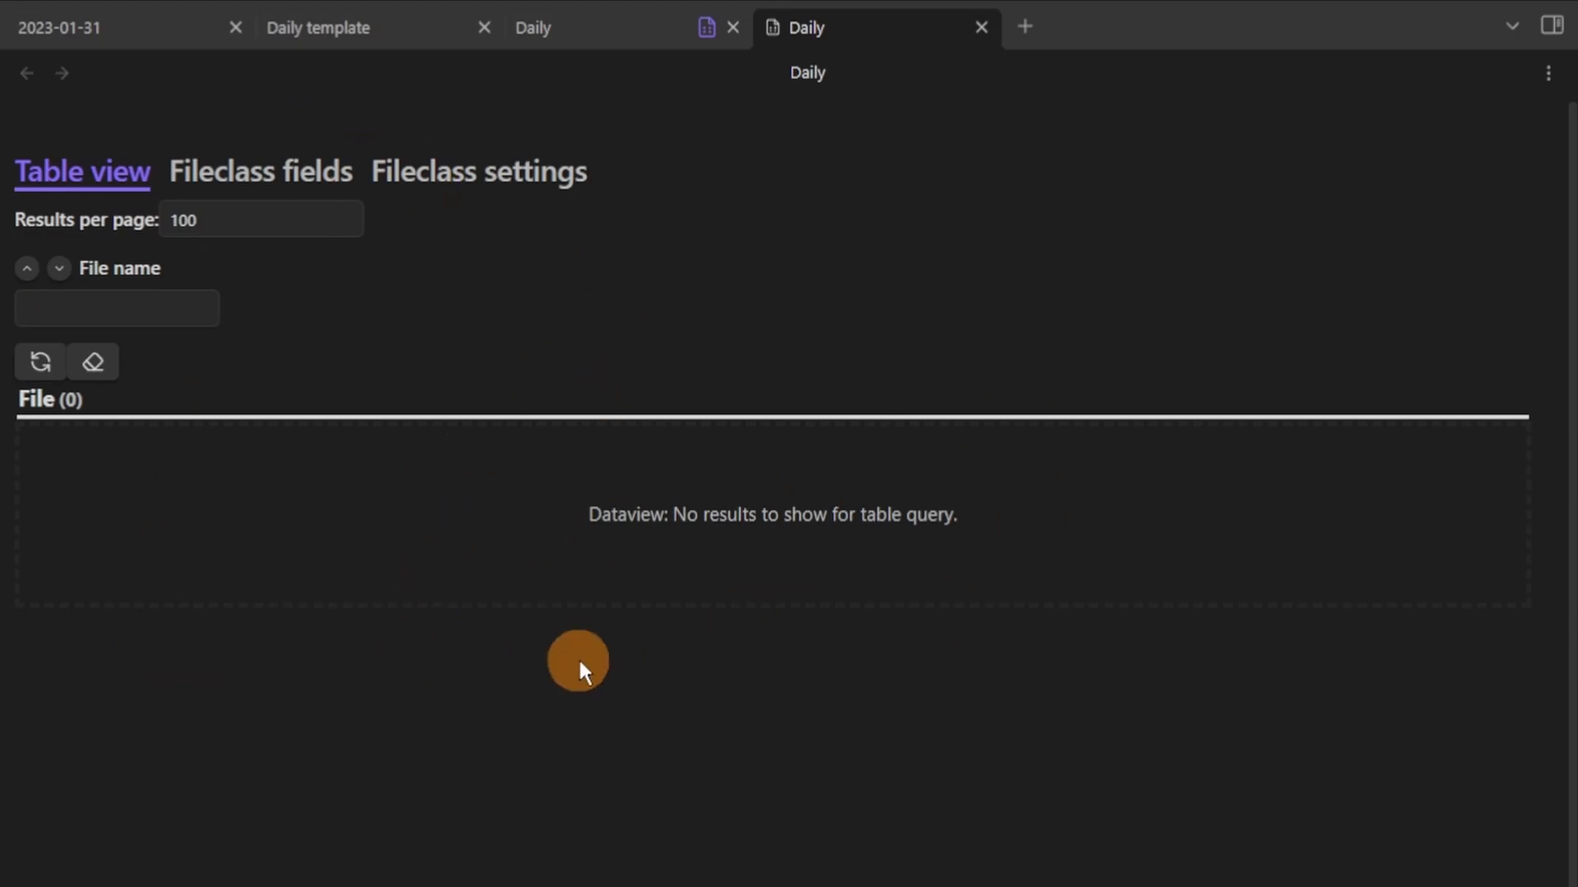
{"action": "left_click", "coordinate": [474, 176]}
{"action": "left_click", "coordinate": [315, 262]}
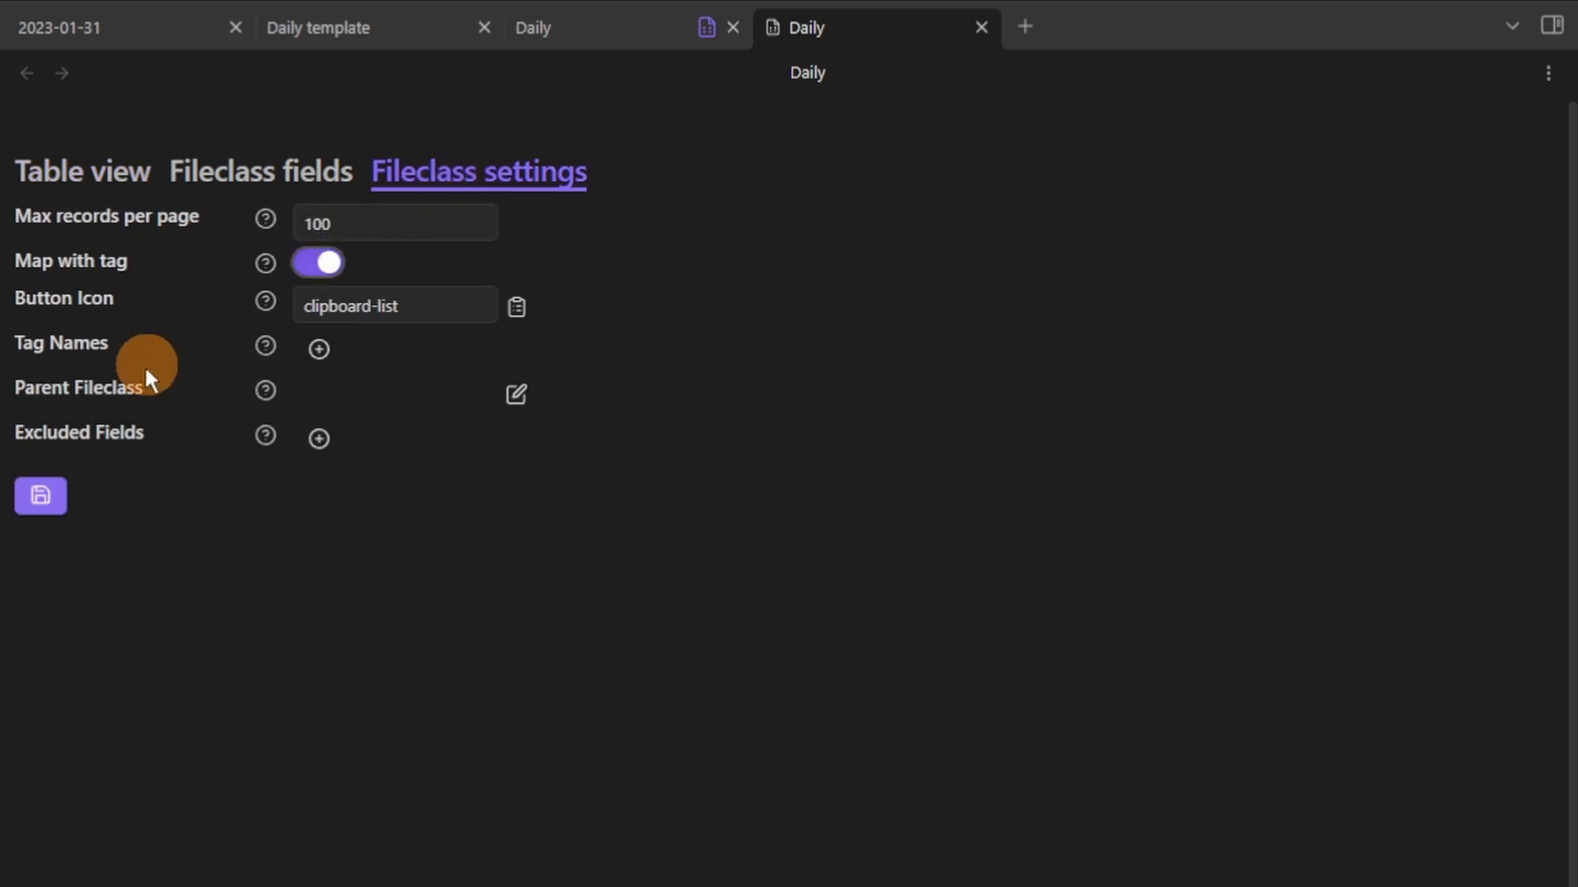
{"action": "left_click", "coordinate": [55, 493]}
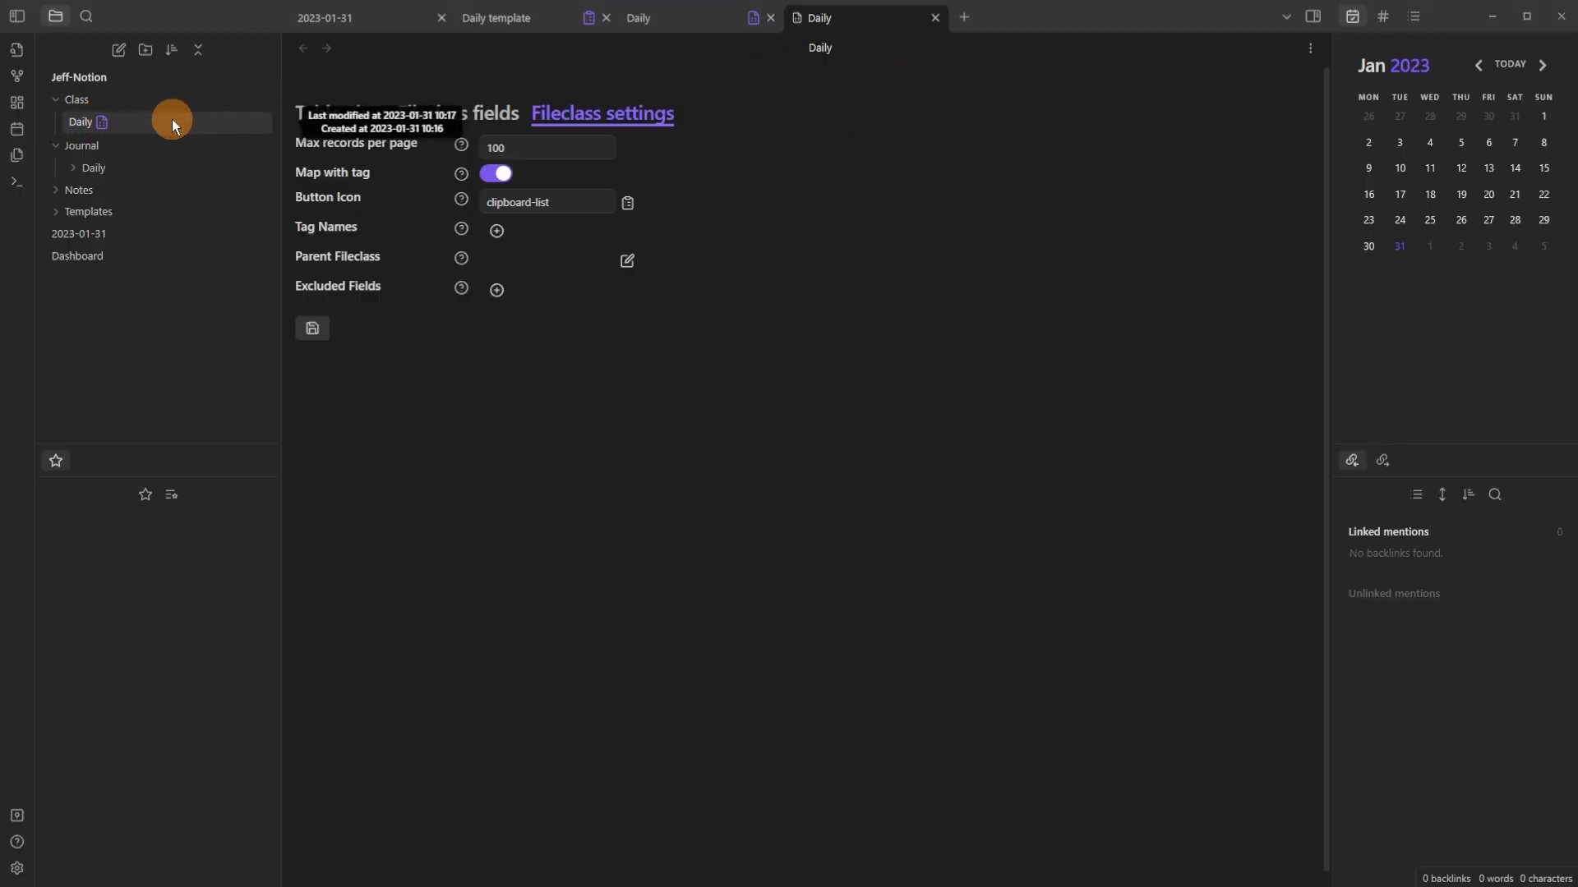
Move the root-level 2023-01-31 note into Journal/Daily and set the daily notes template file location to Templates/Daily template.
{"action": "left_click", "coordinate": [116, 238]}
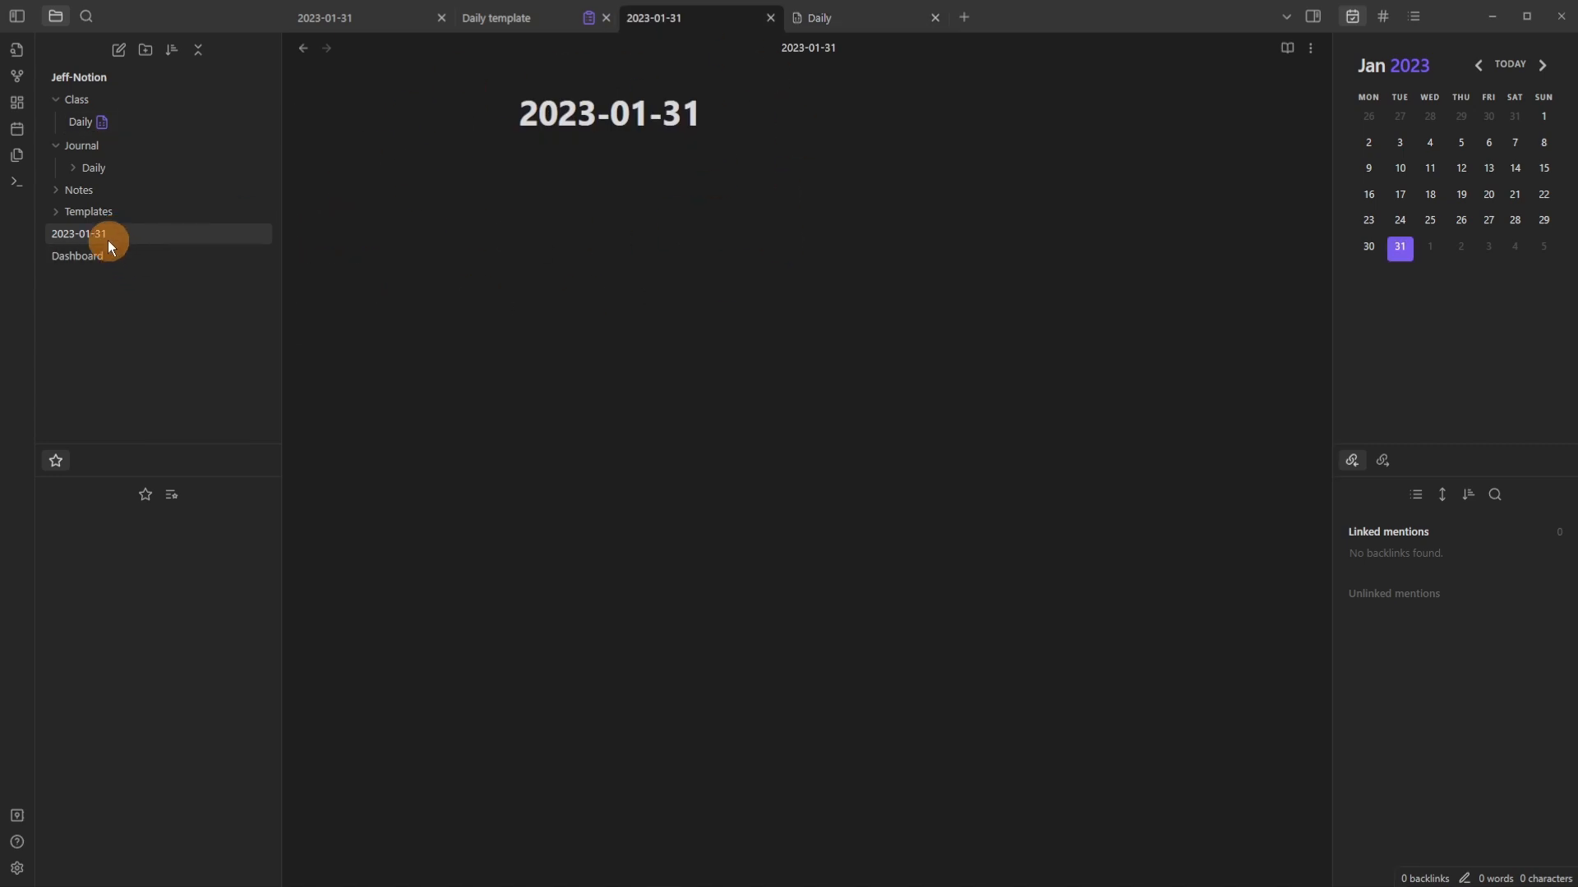
{"action": "key", "text": "ctrl+comma"}
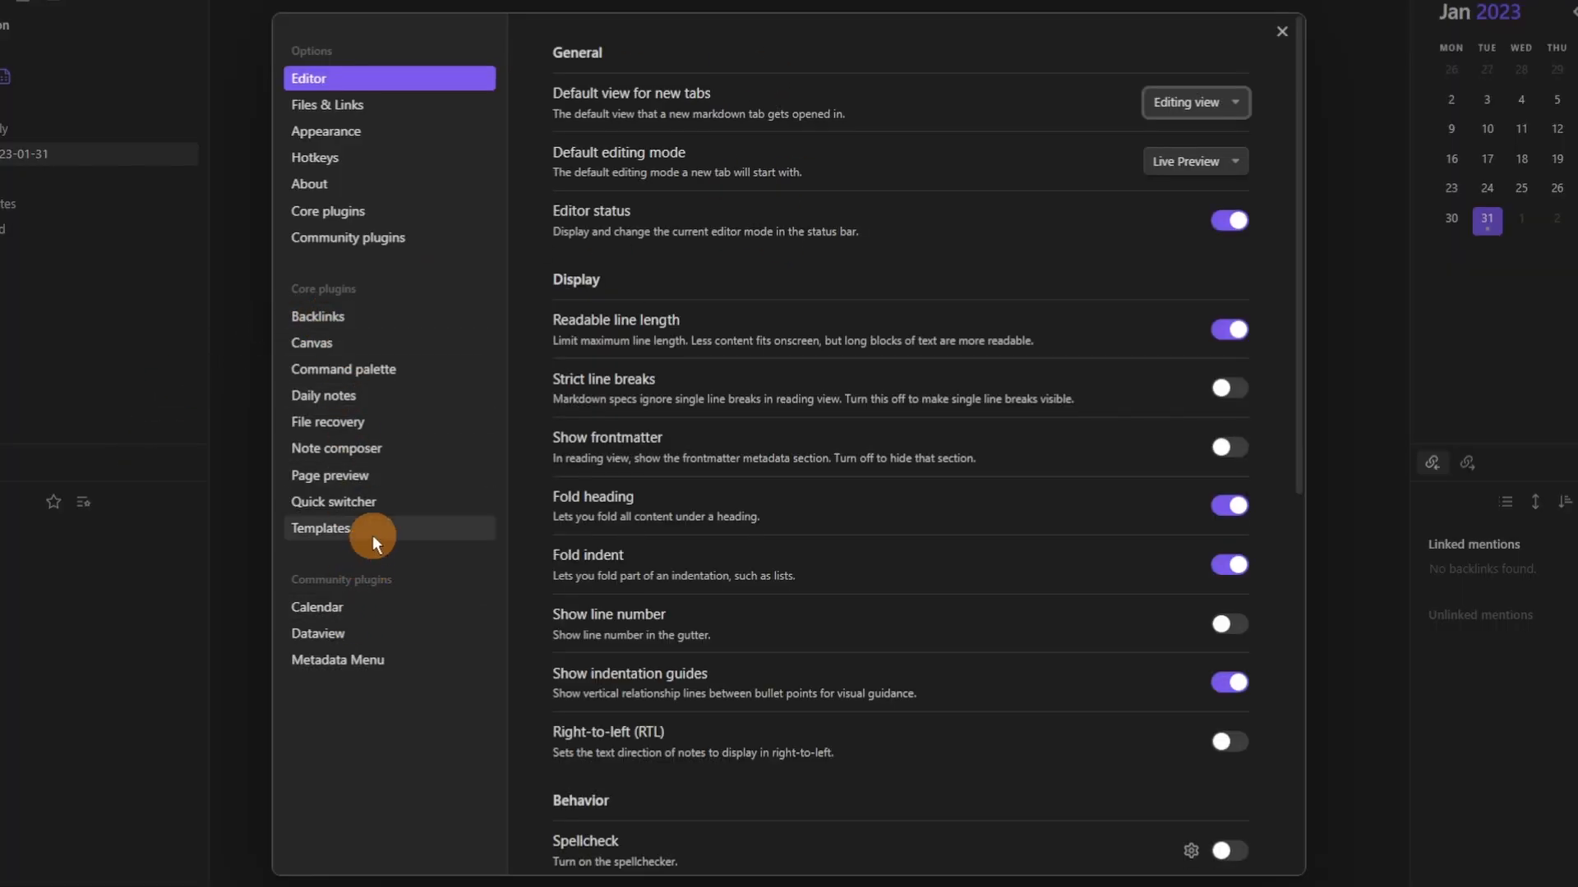
{"action": "left_click", "coordinate": [371, 398]}
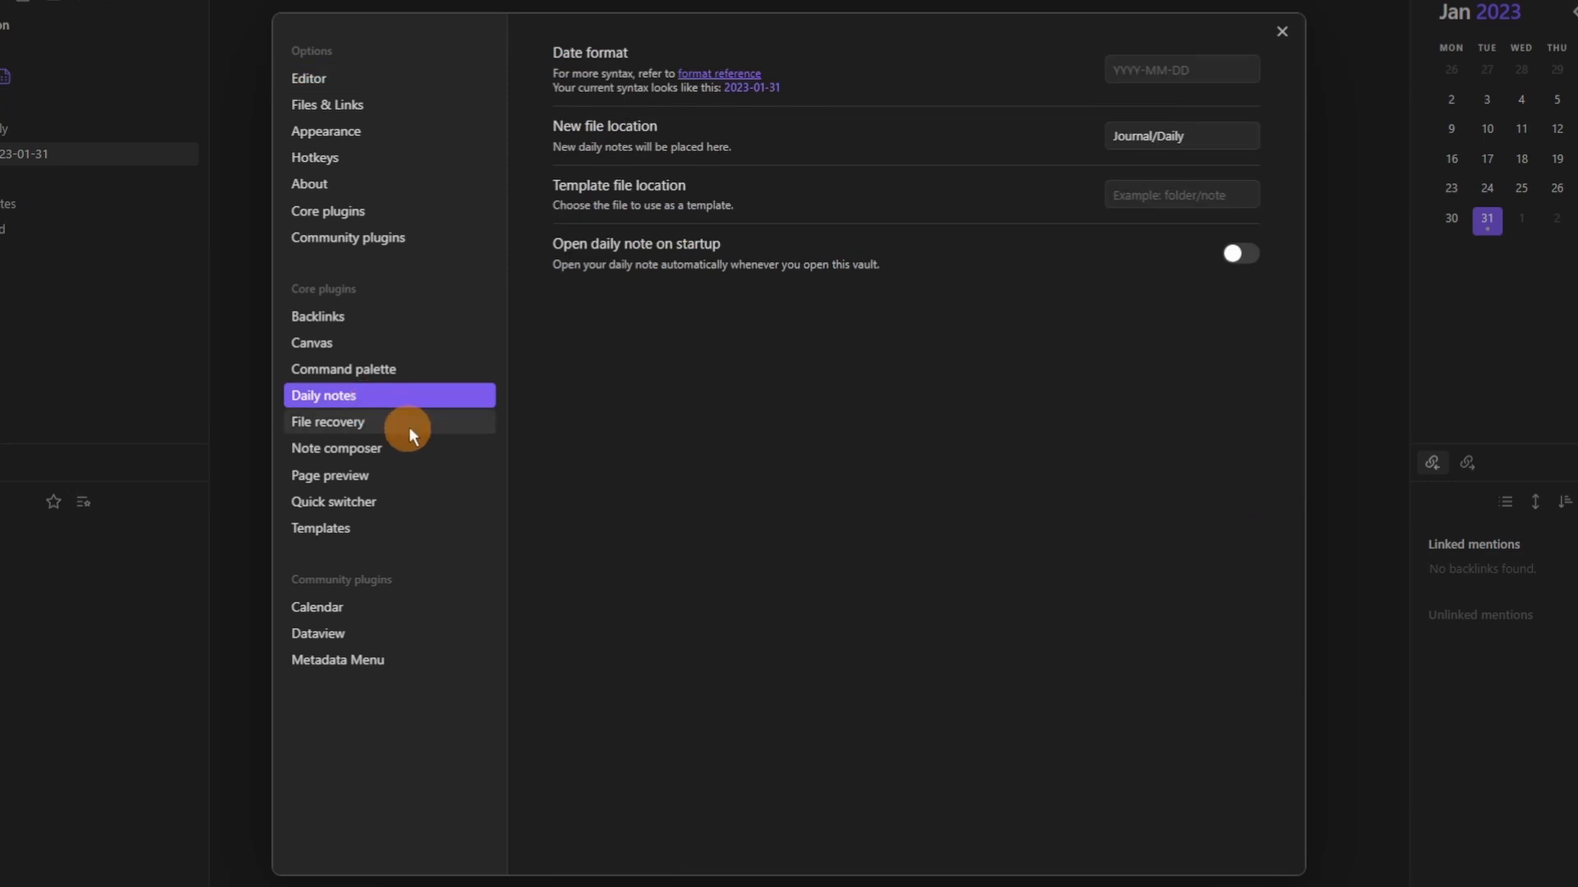
{"action": "left_click", "coordinate": [1146, 195]}
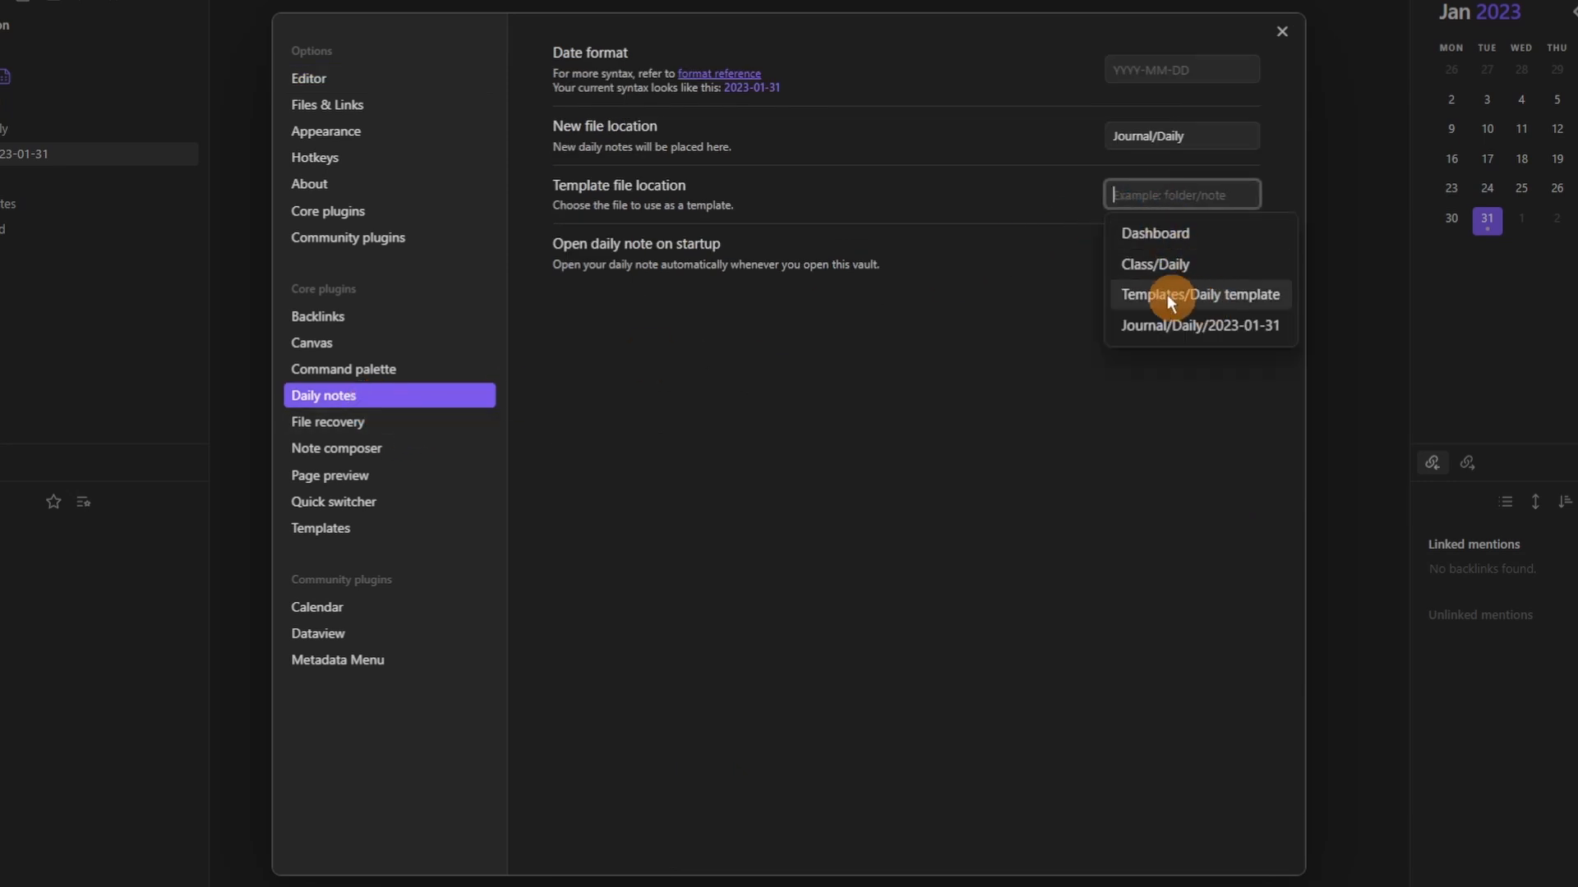
{"action": "left_click", "coordinate": [1266, 298]}
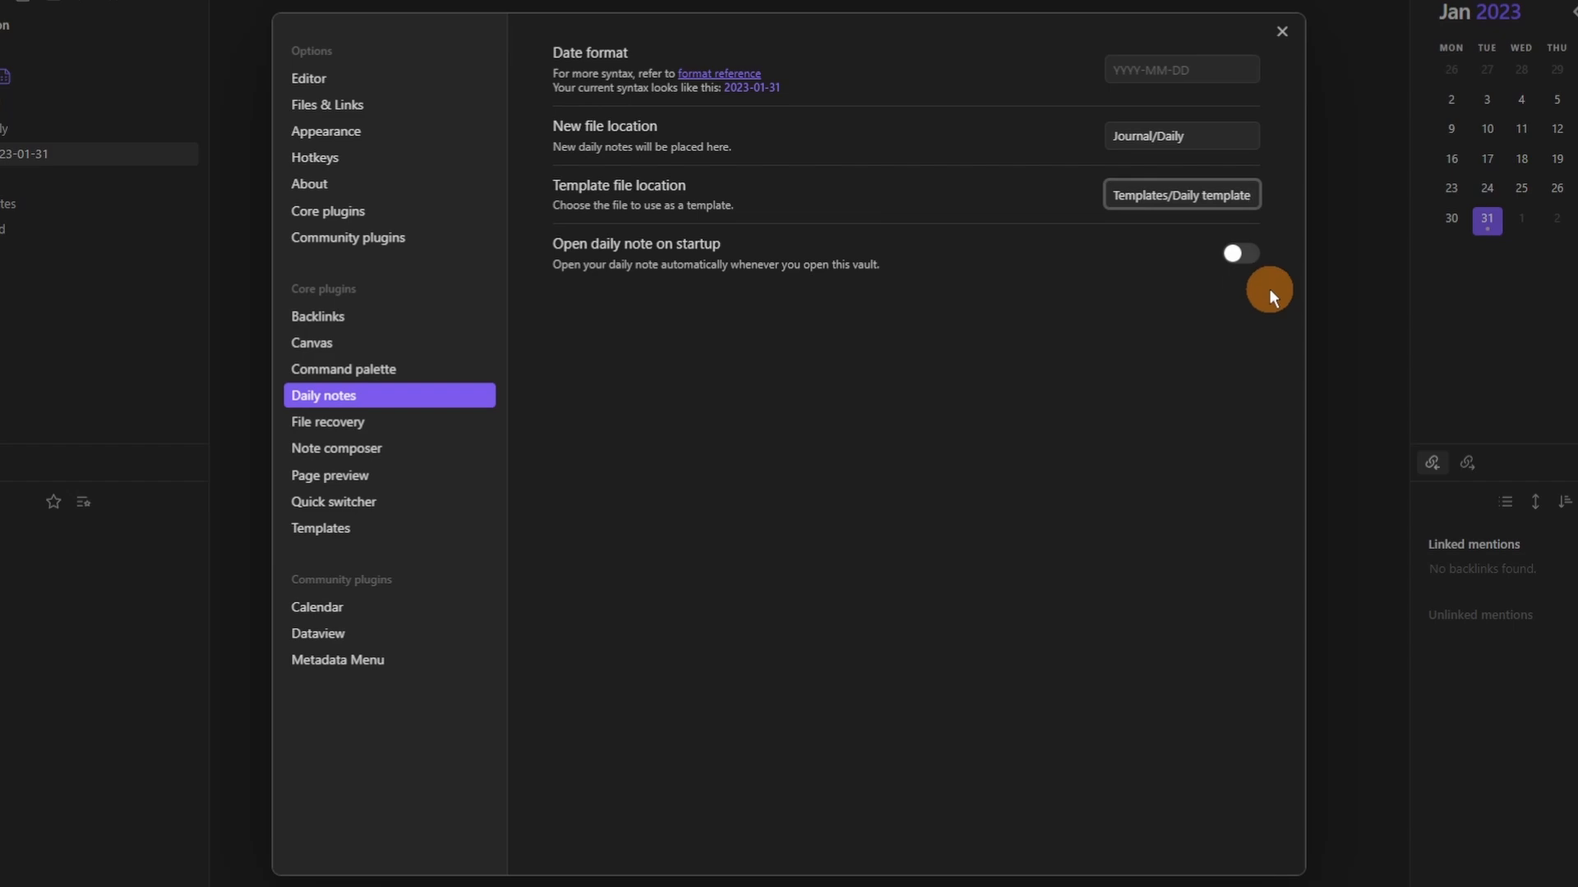
{"action": "left_click", "coordinate": [1343, 284]}
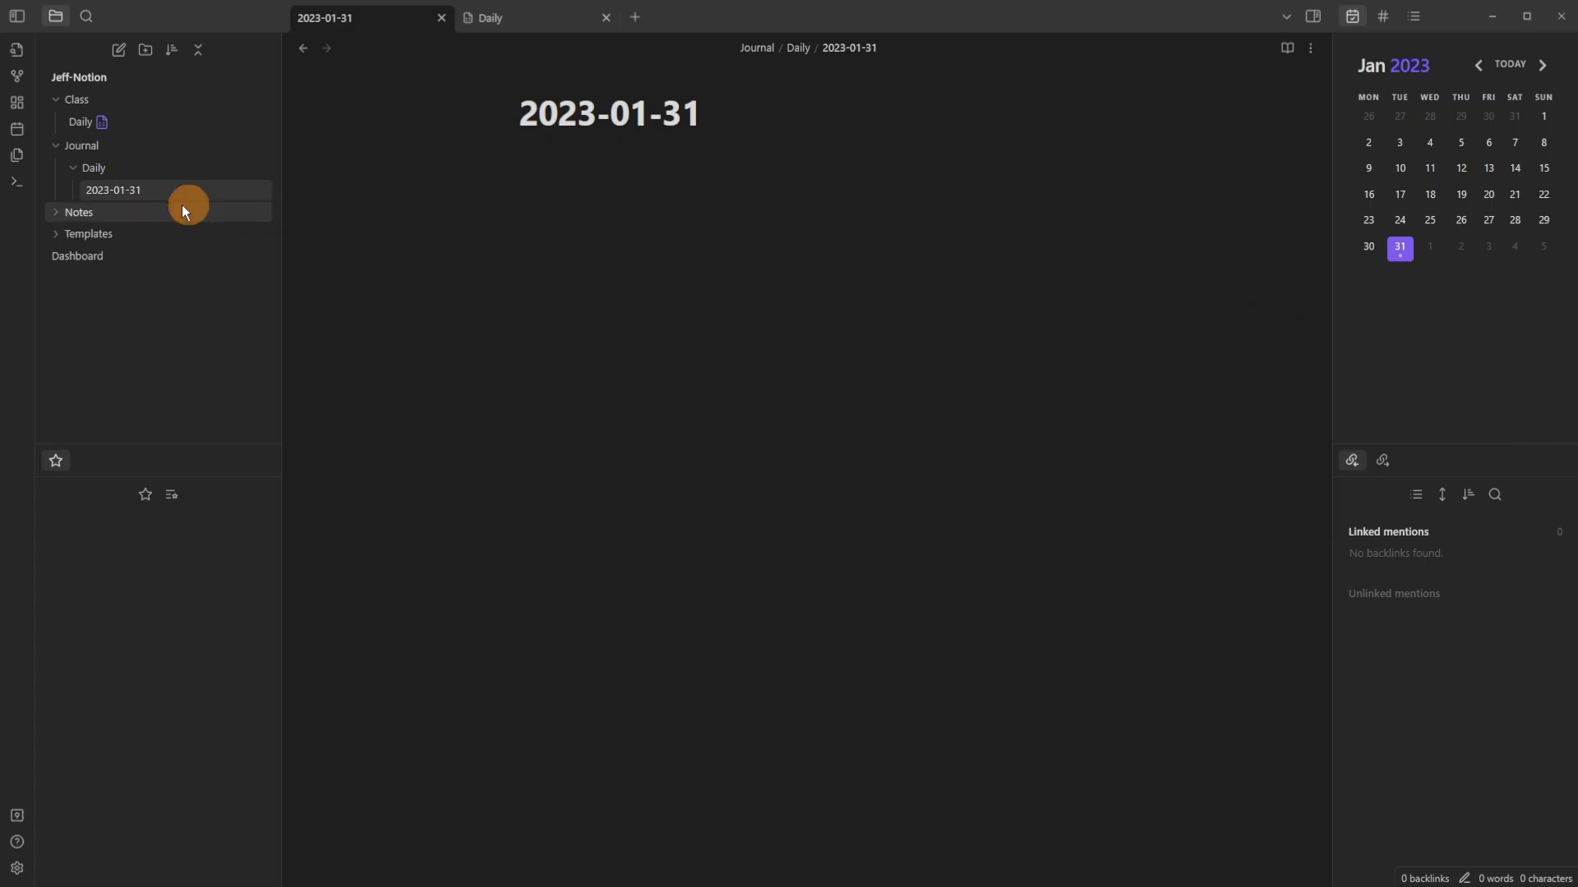
Delete the existing 2023-01-31 note from Journal/Daily and create that day's note again from the calendar.
{"action": "right_click", "coordinate": [130, 196]}
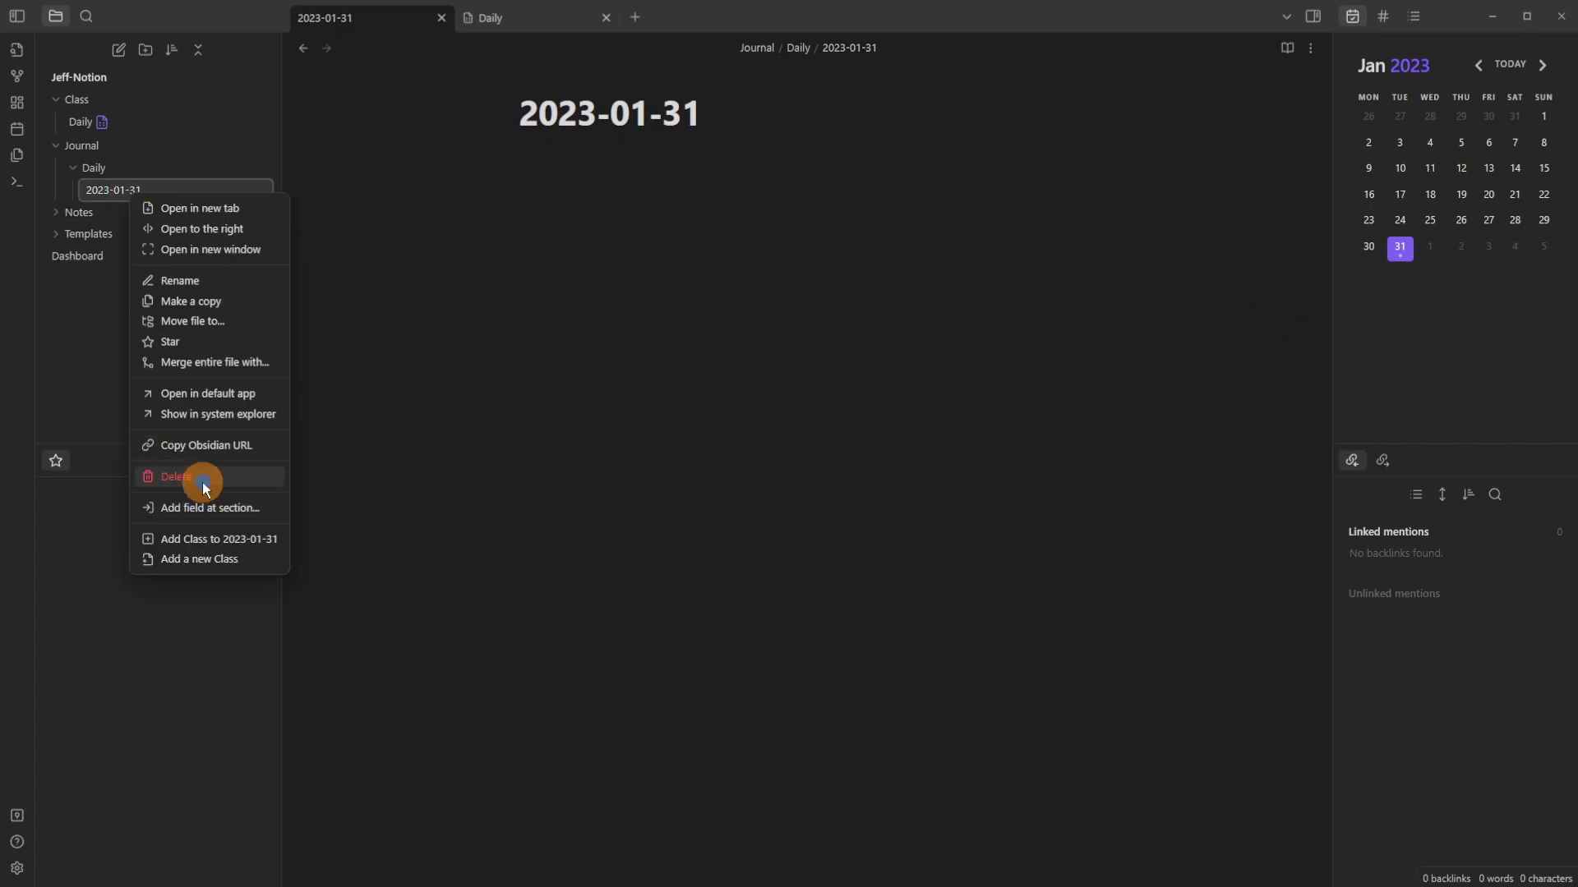
{"action": "key", "text": "Return"}
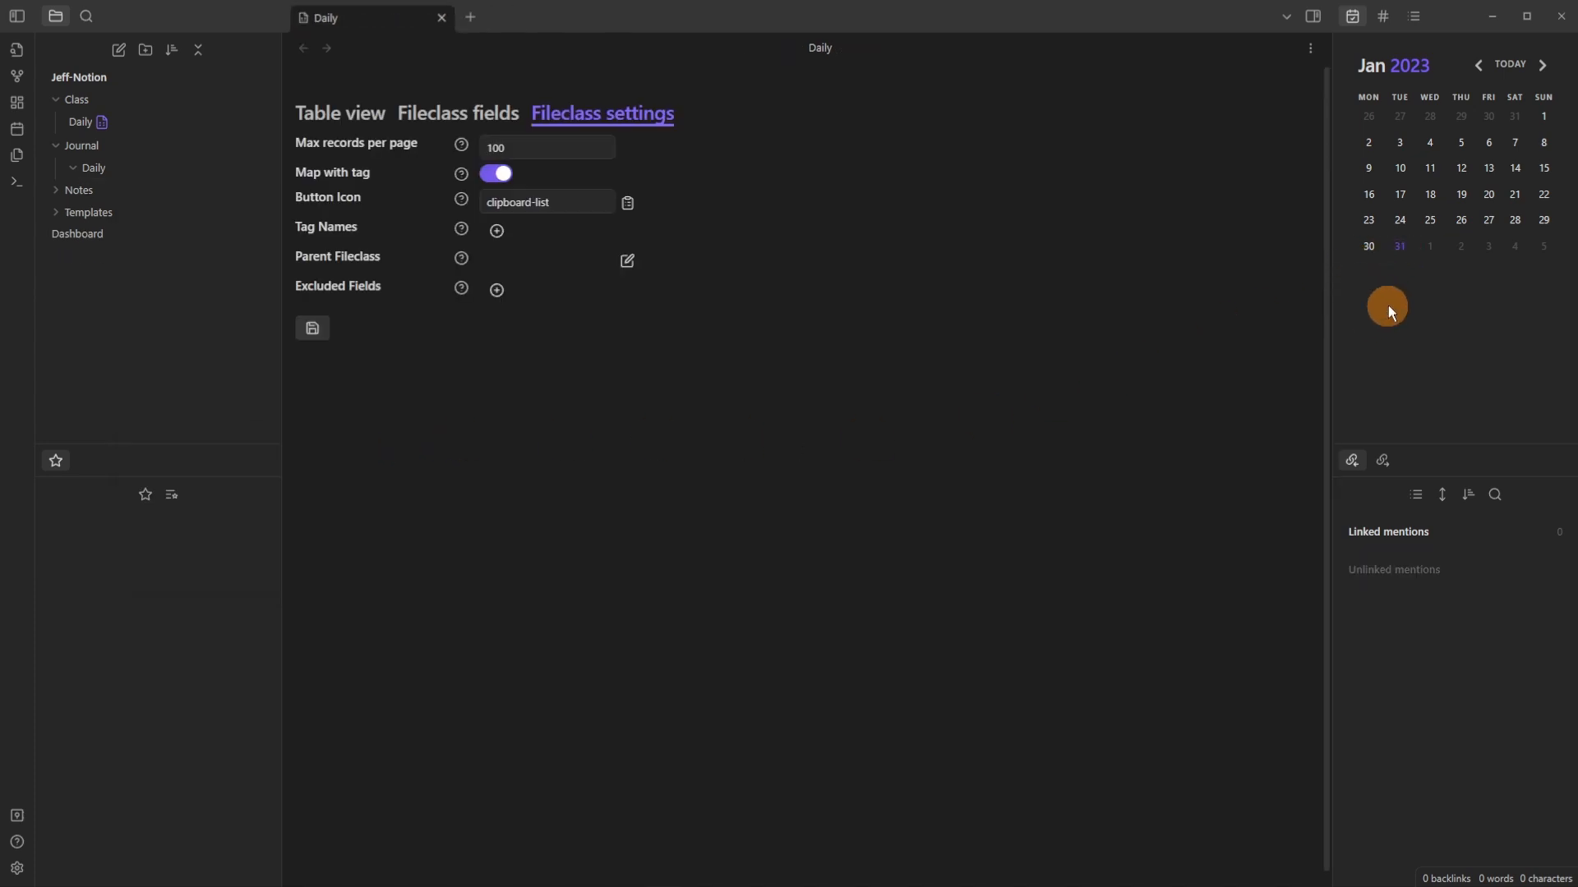
{"action": "left_click", "coordinate": [1402, 249]}
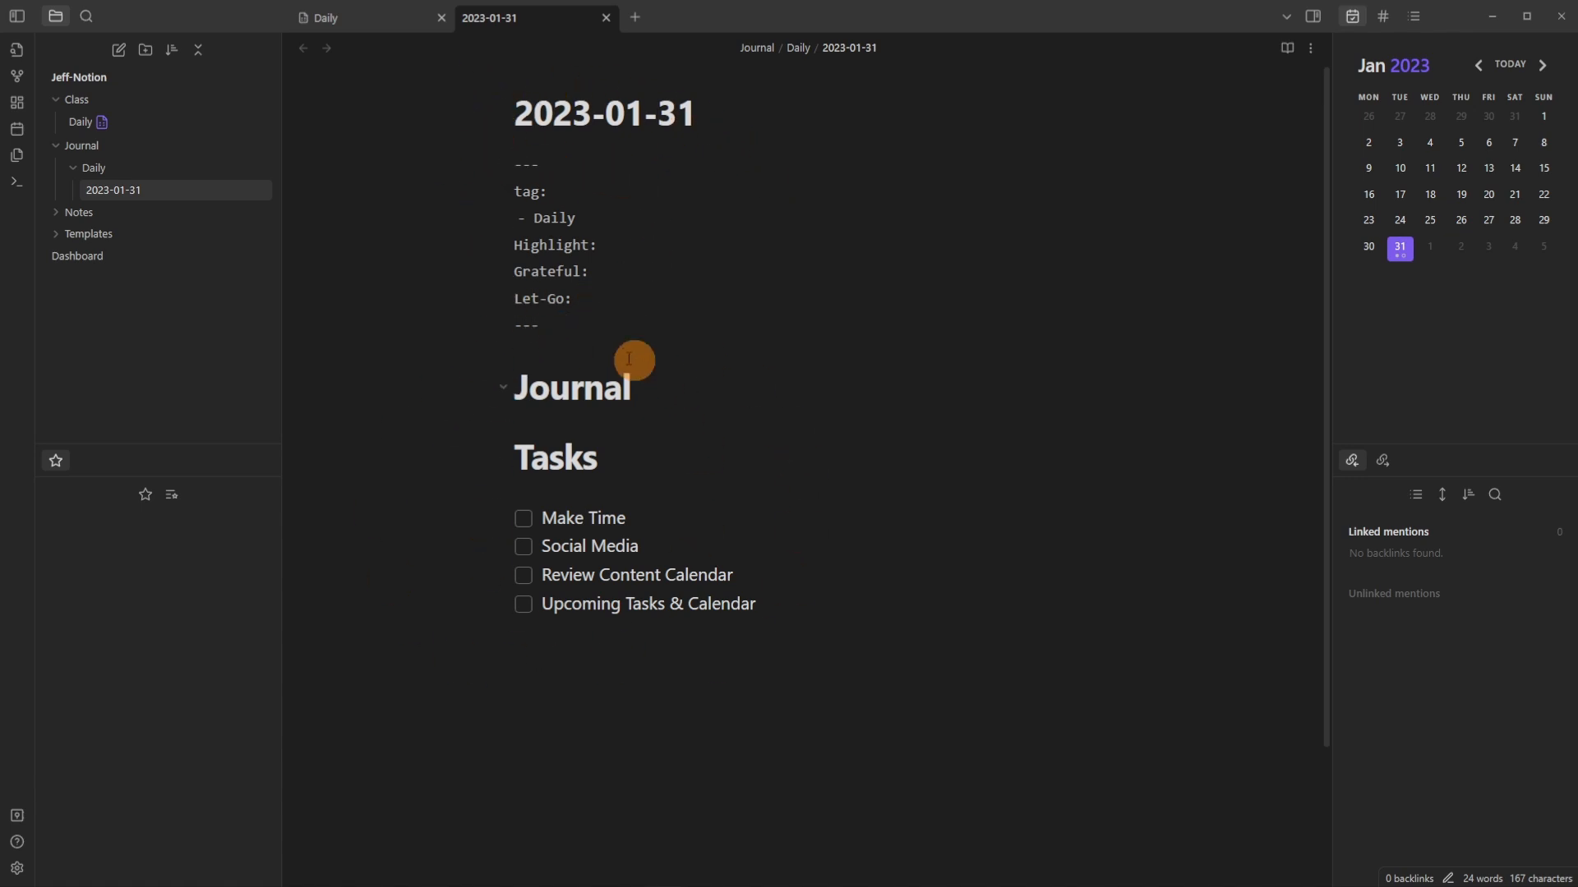
{"action": "left_click", "coordinate": [580, 345]}
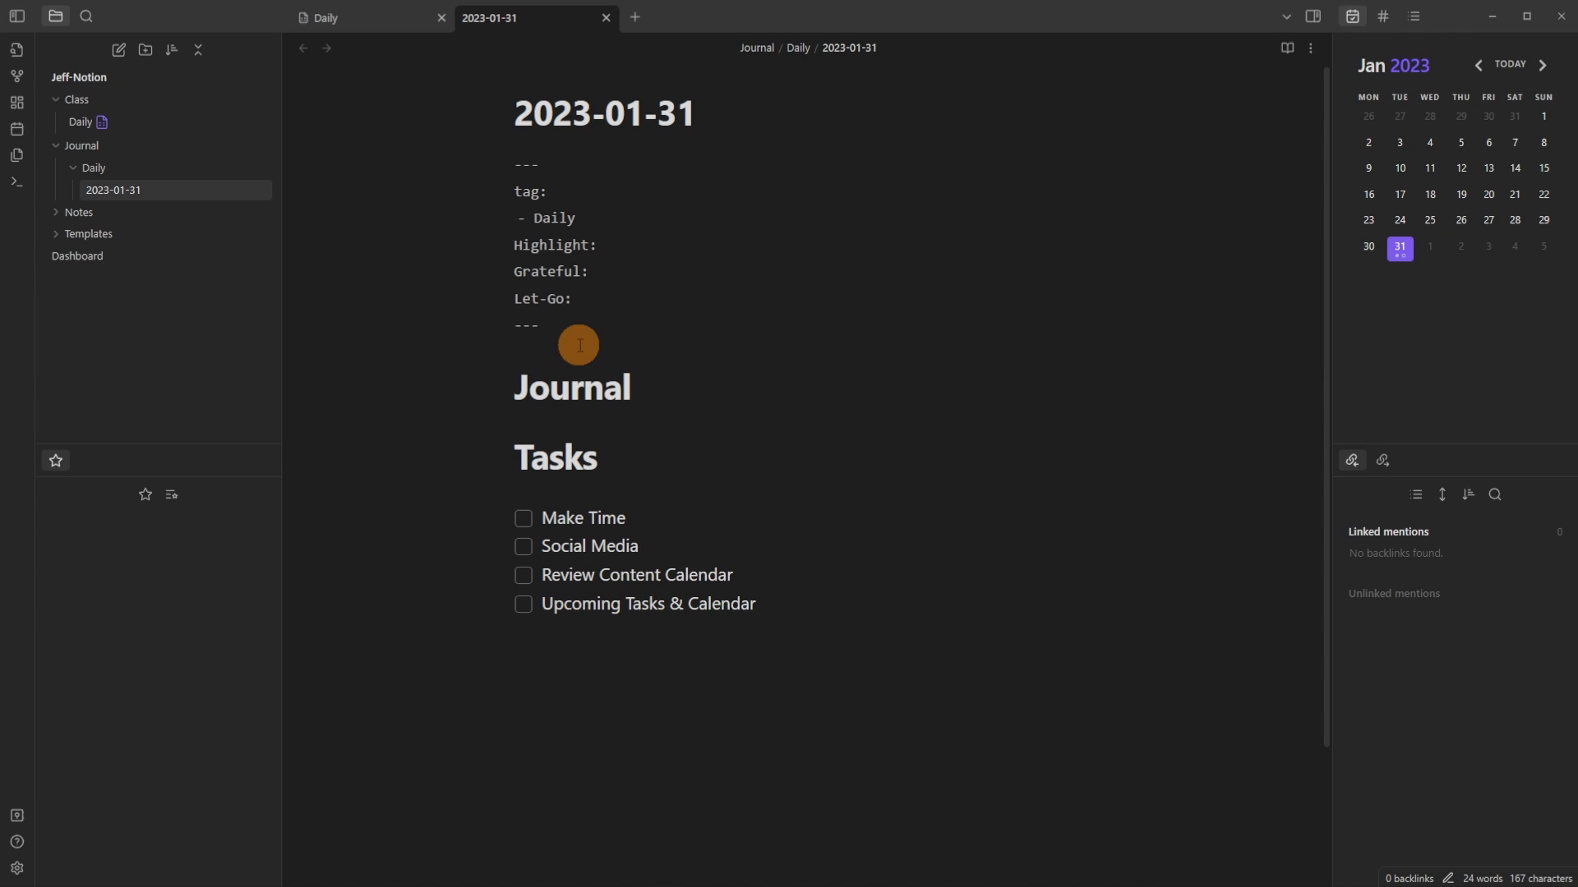
Examine the Daily class note's frontmatter and the files listed in the Daily class table view.
{"action": "left_click", "coordinate": [147, 122]}
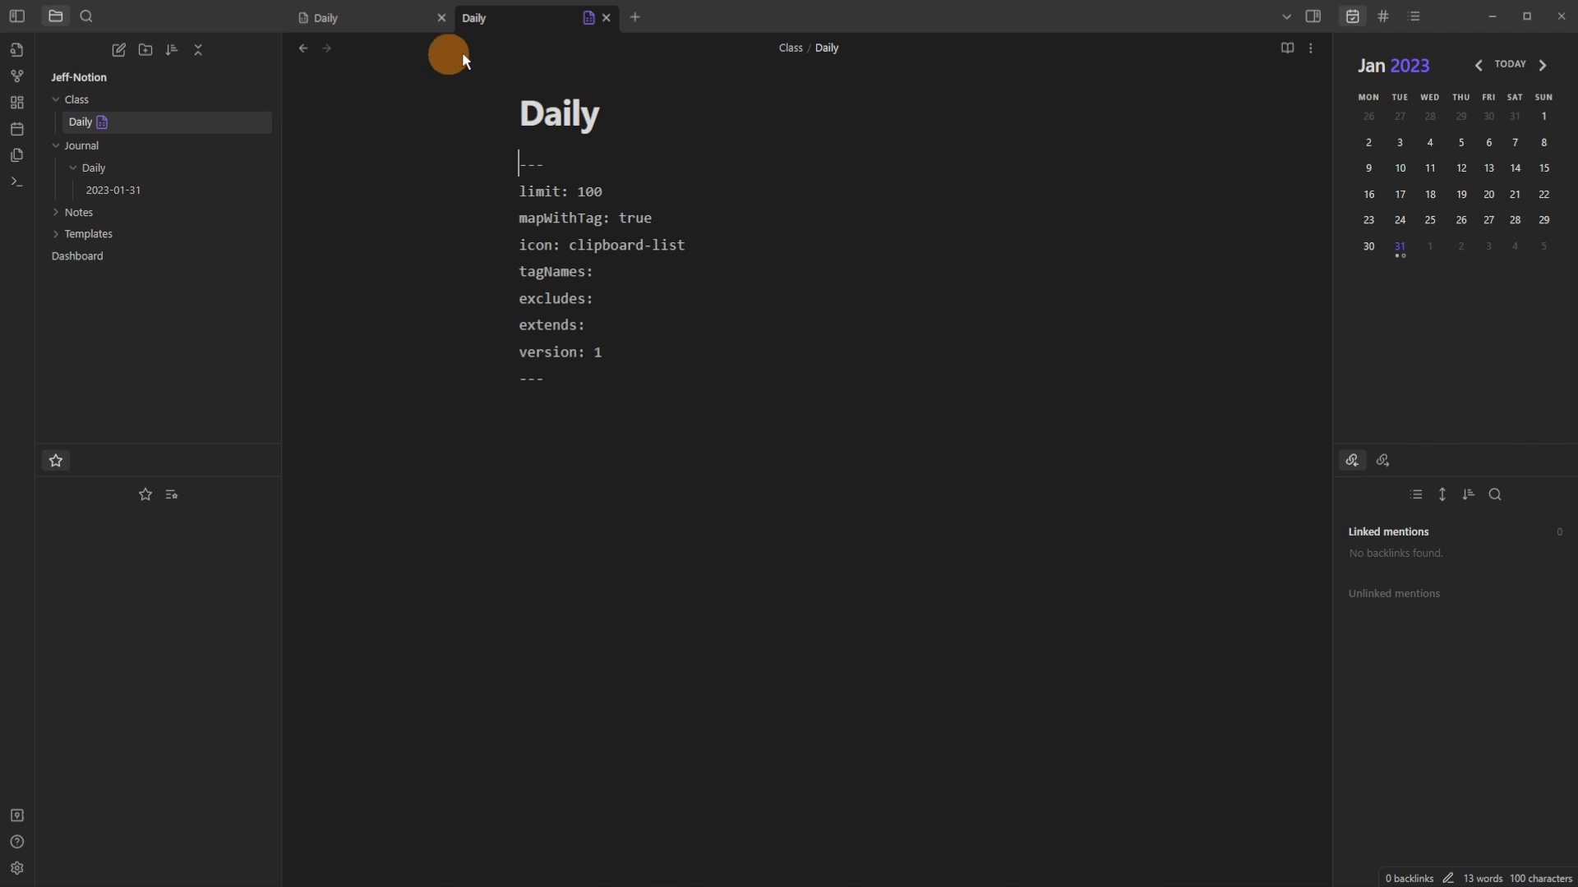
{"action": "left_click", "coordinate": [591, 20]}
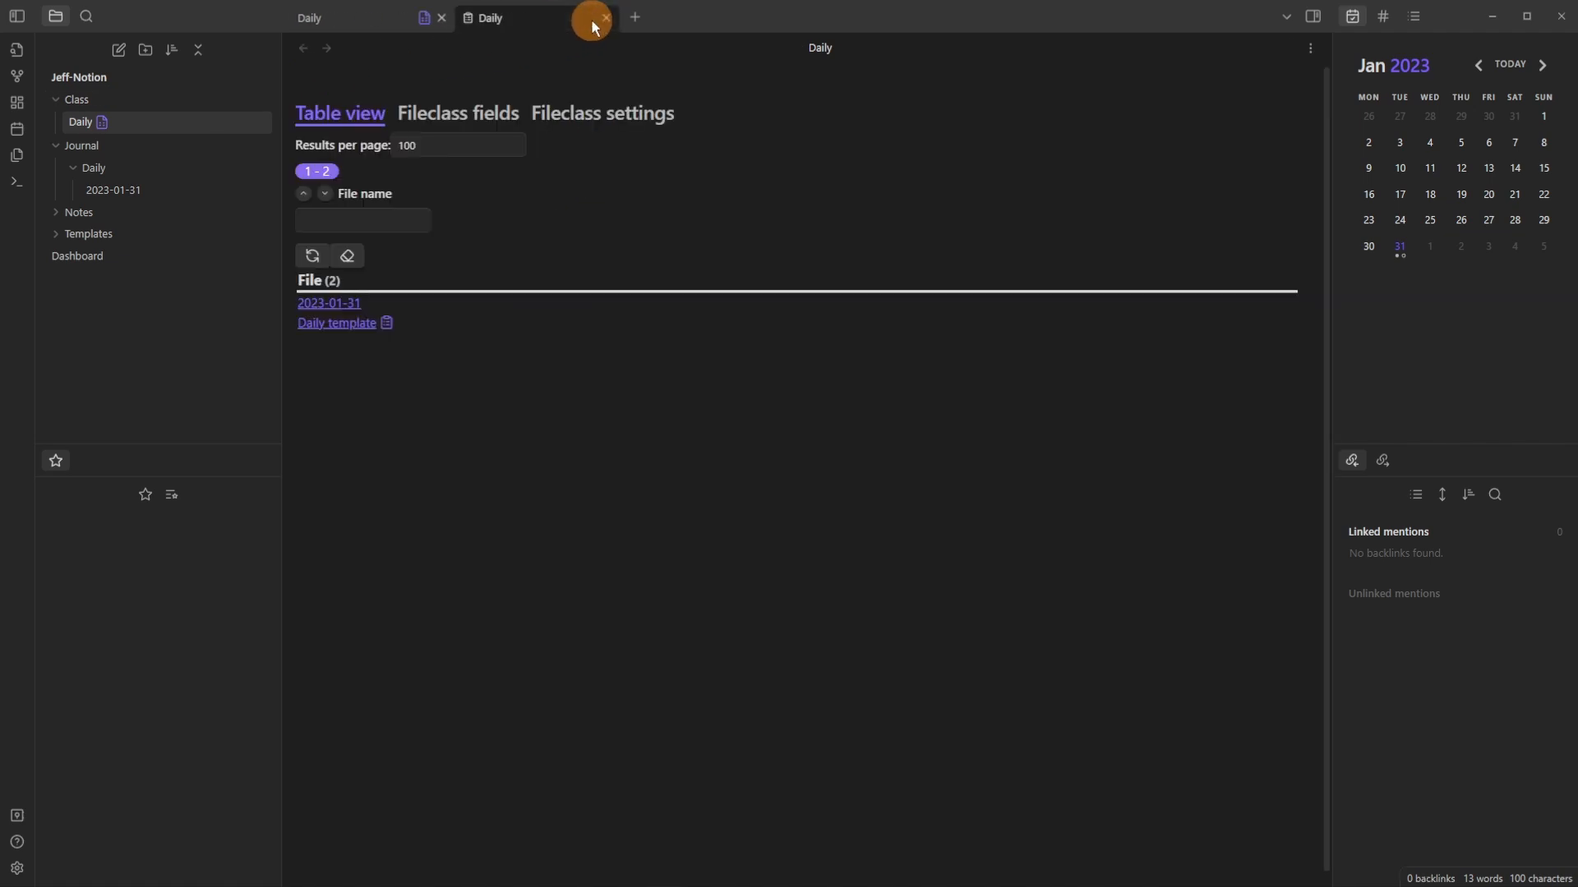
{"action": "left_click_drag", "start_coordinate": [588, 20], "coordinate": [345, 23]}
{"action": "left_click", "coordinate": [346, 23]}
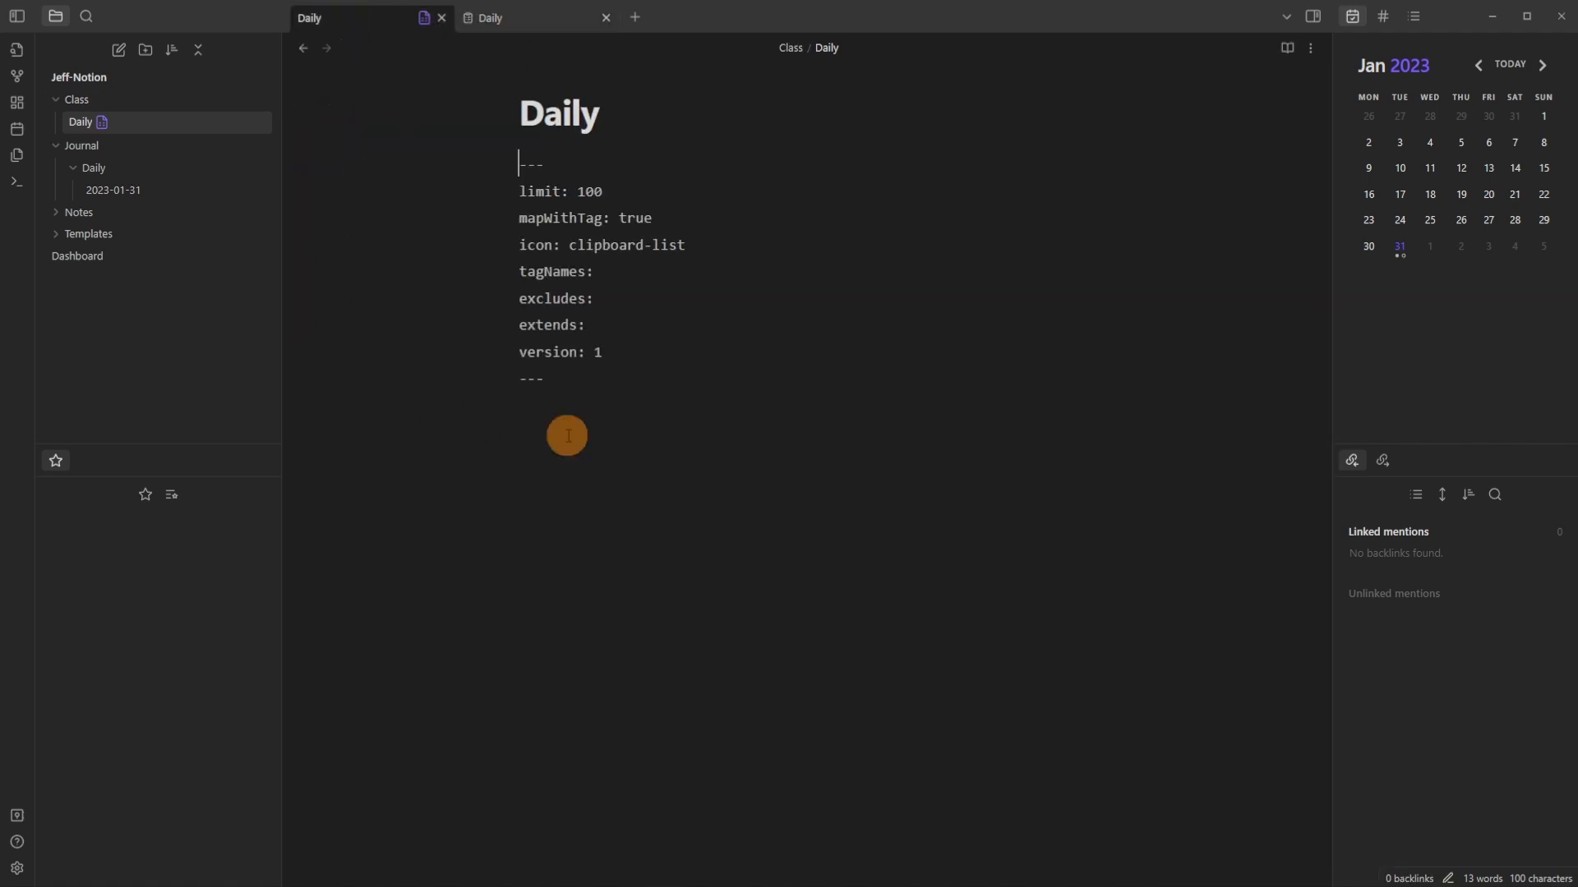
{"action": "left_click", "coordinate": [515, 25]}
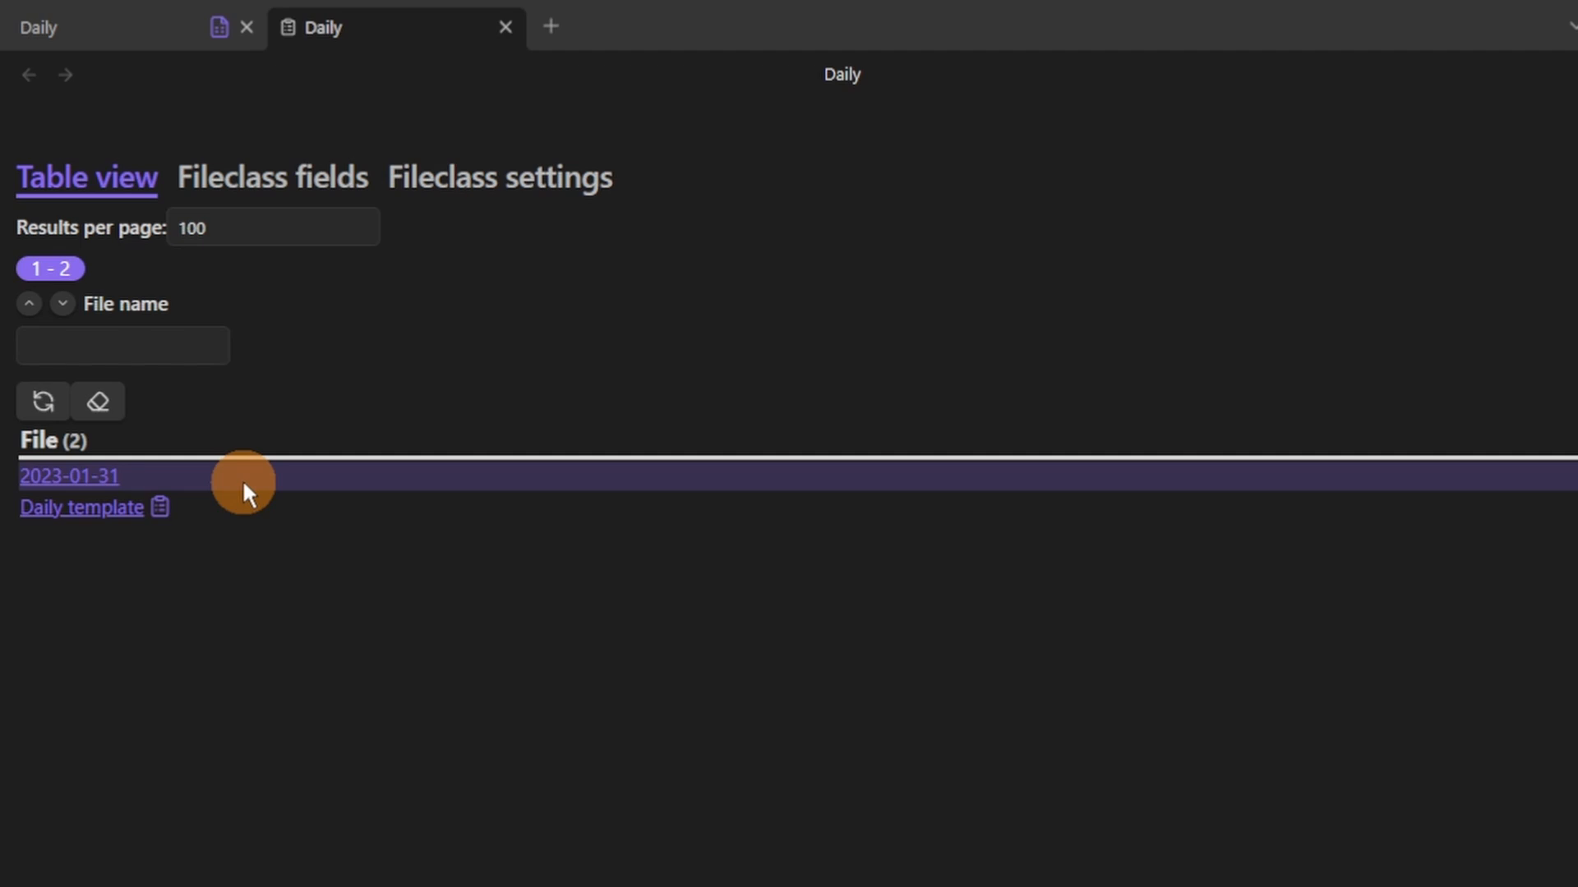
Add a Highlight field to the Daily class with the field type Accept any value.
{"action": "left_click", "coordinate": [293, 169]}
{"action": "left_click", "coordinate": [43, 243]}
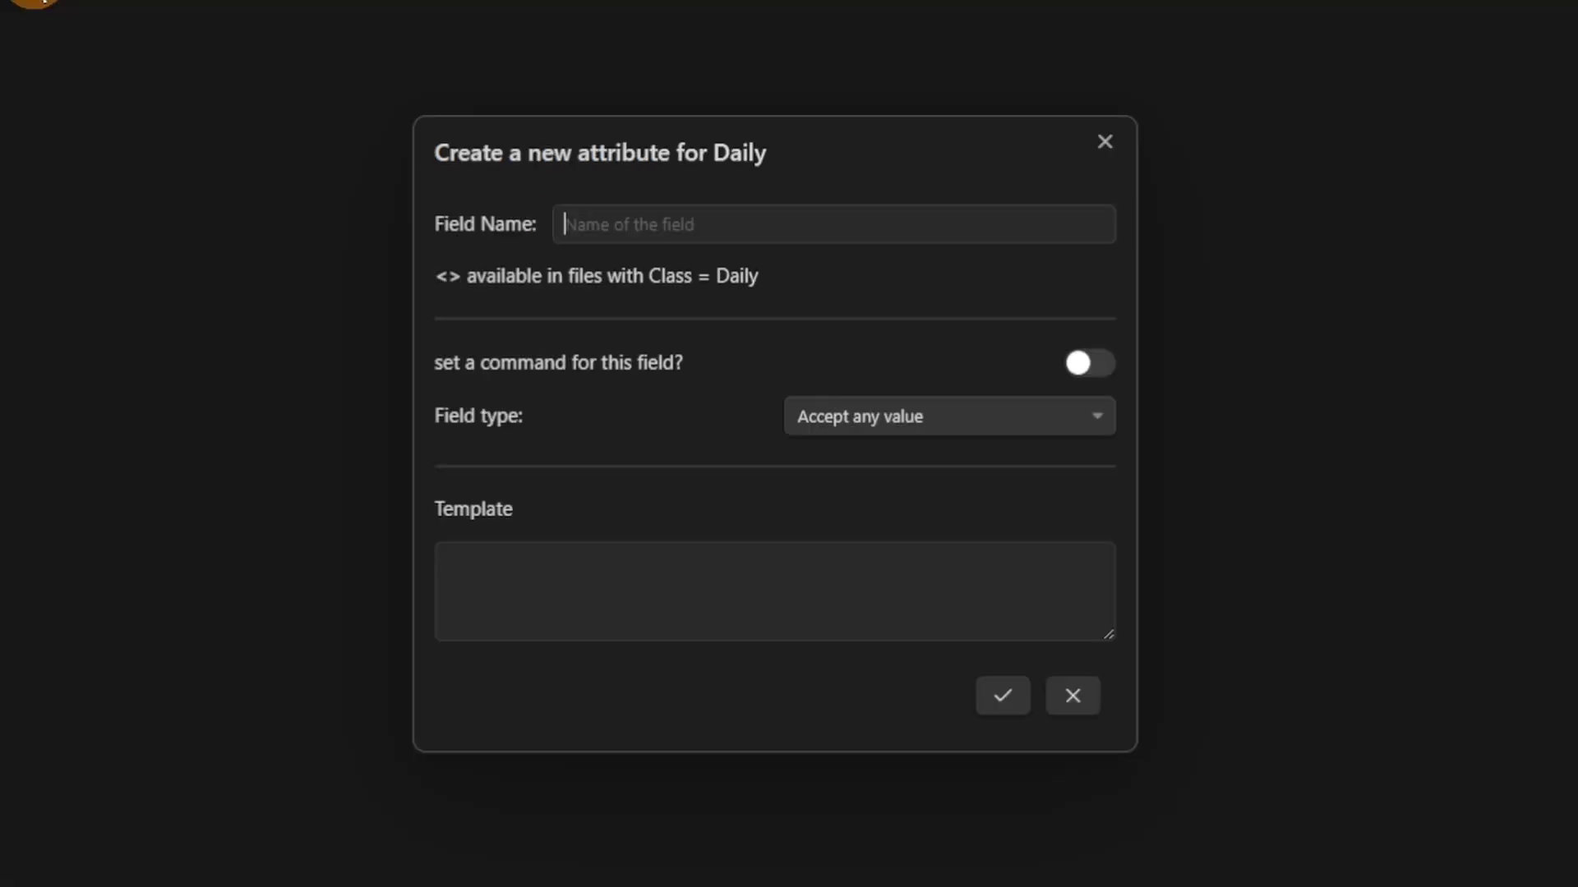
{"action": "type", "text": "H"}
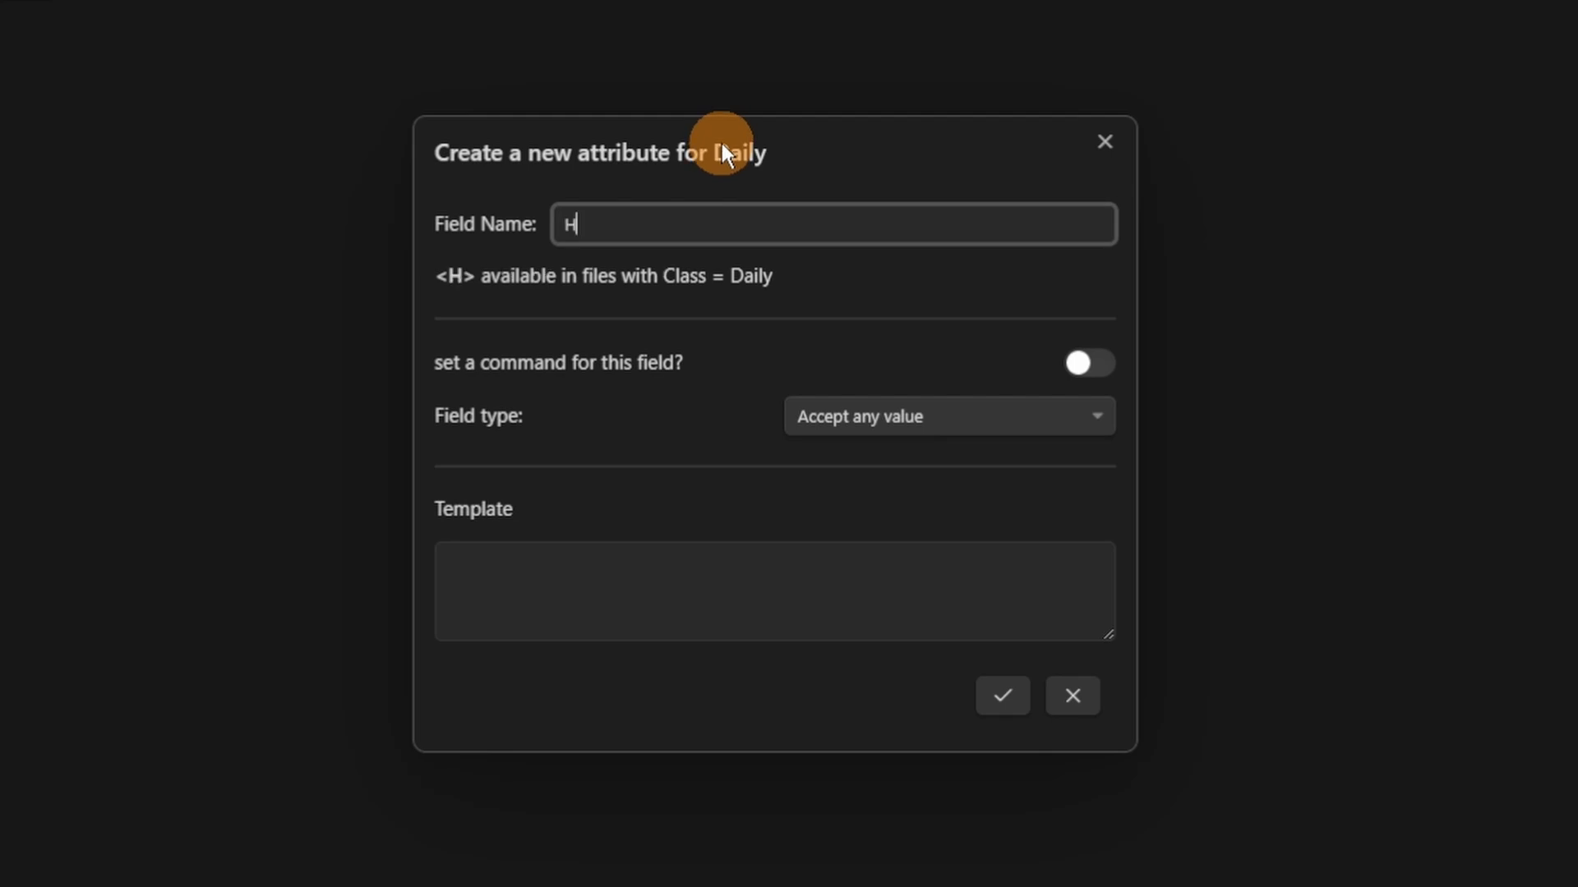
{"action": "type", "text": "ighlight"}
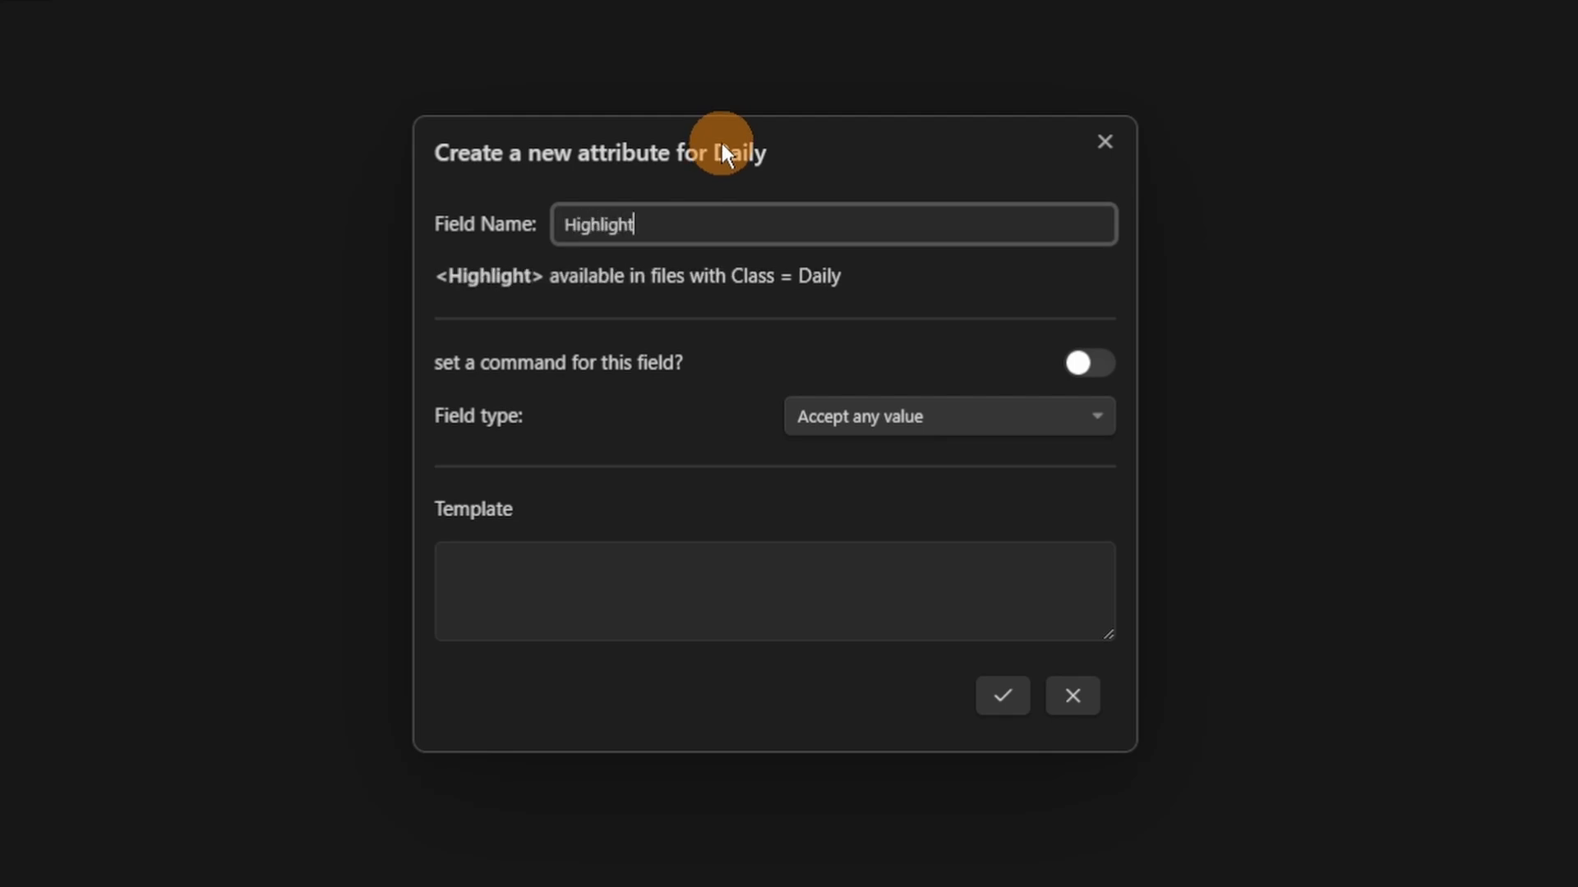
{"action": "left_click", "coordinate": [920, 411]}
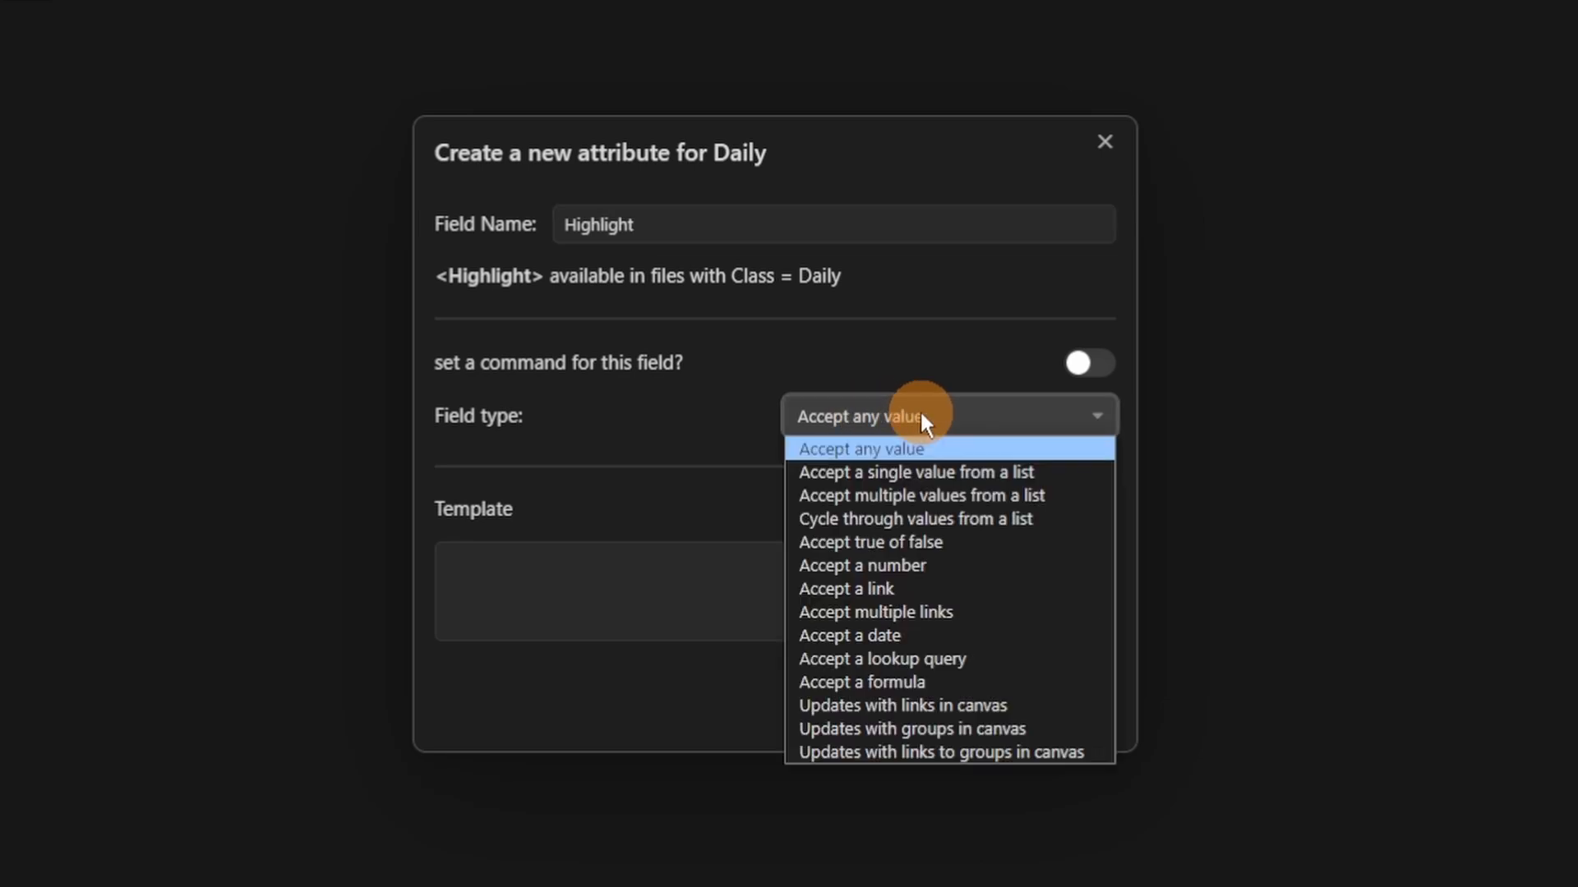
{"action": "left_click", "coordinate": [979, 451]}
{"action": "left_click", "coordinate": [991, 695]}
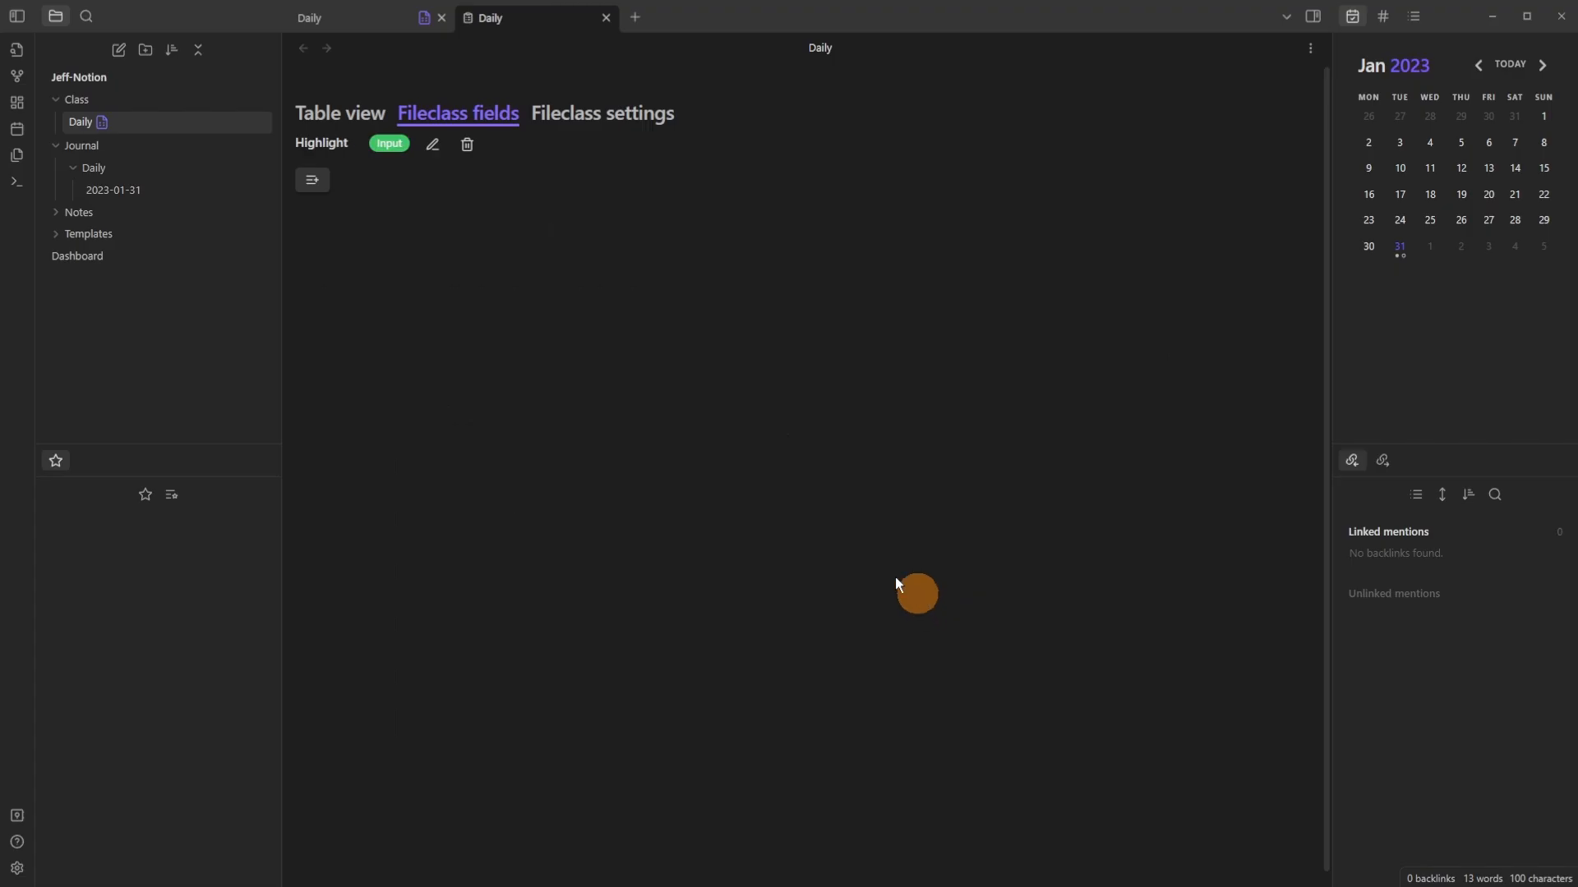
Add a Grateful field to the Daily class, keeping the default field type.
{"action": "left_click", "coordinate": [321, 179]}
{"action": "type", "text": "Gr"}
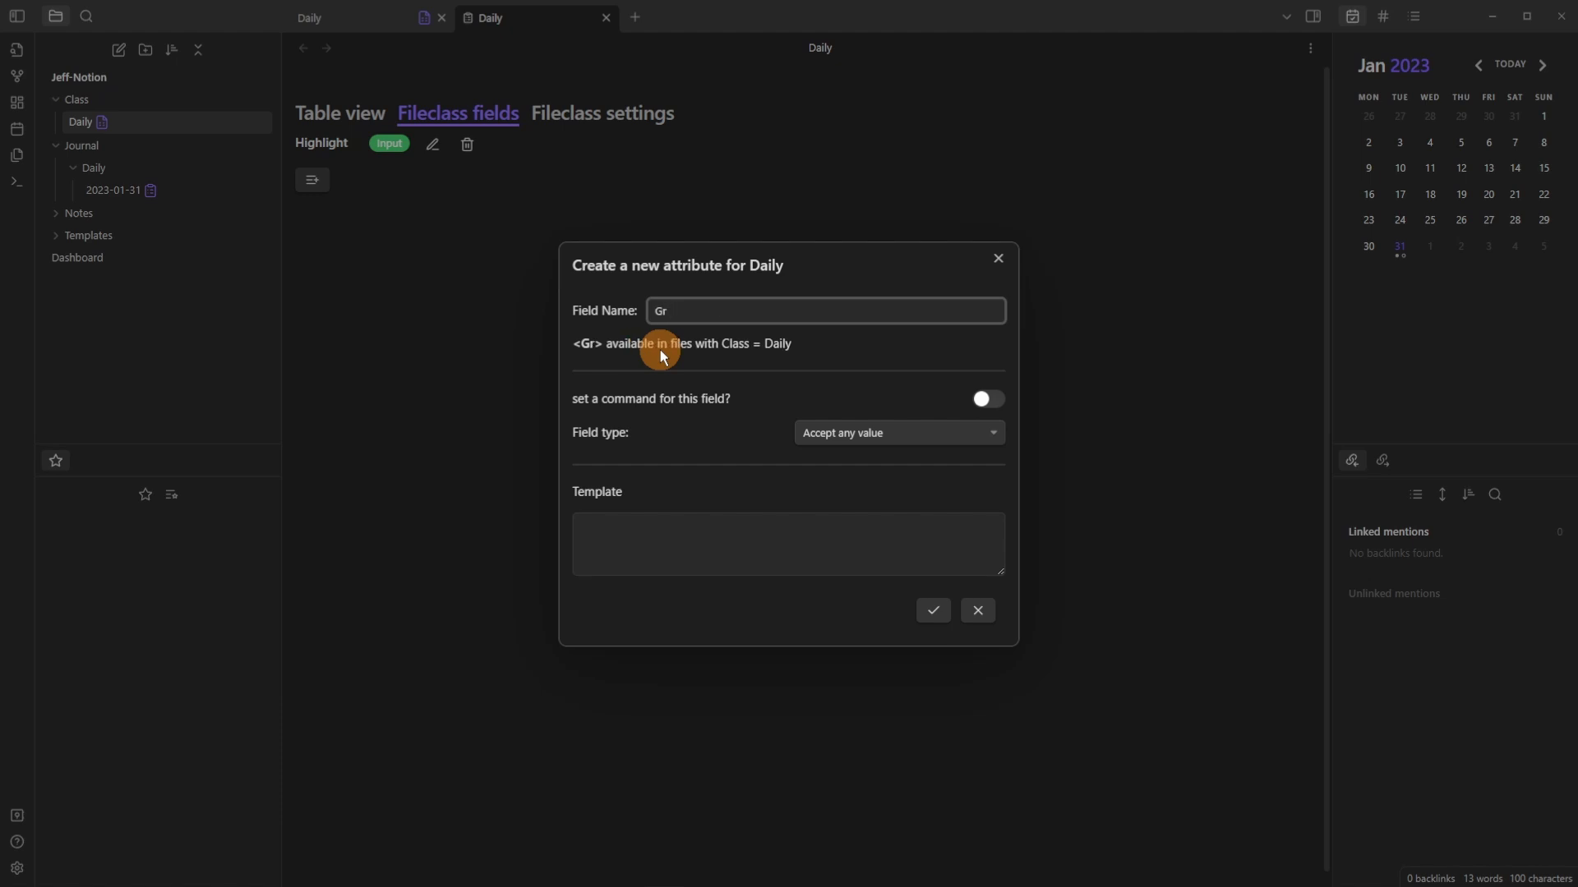
{"action": "type", "text": "ateful"}
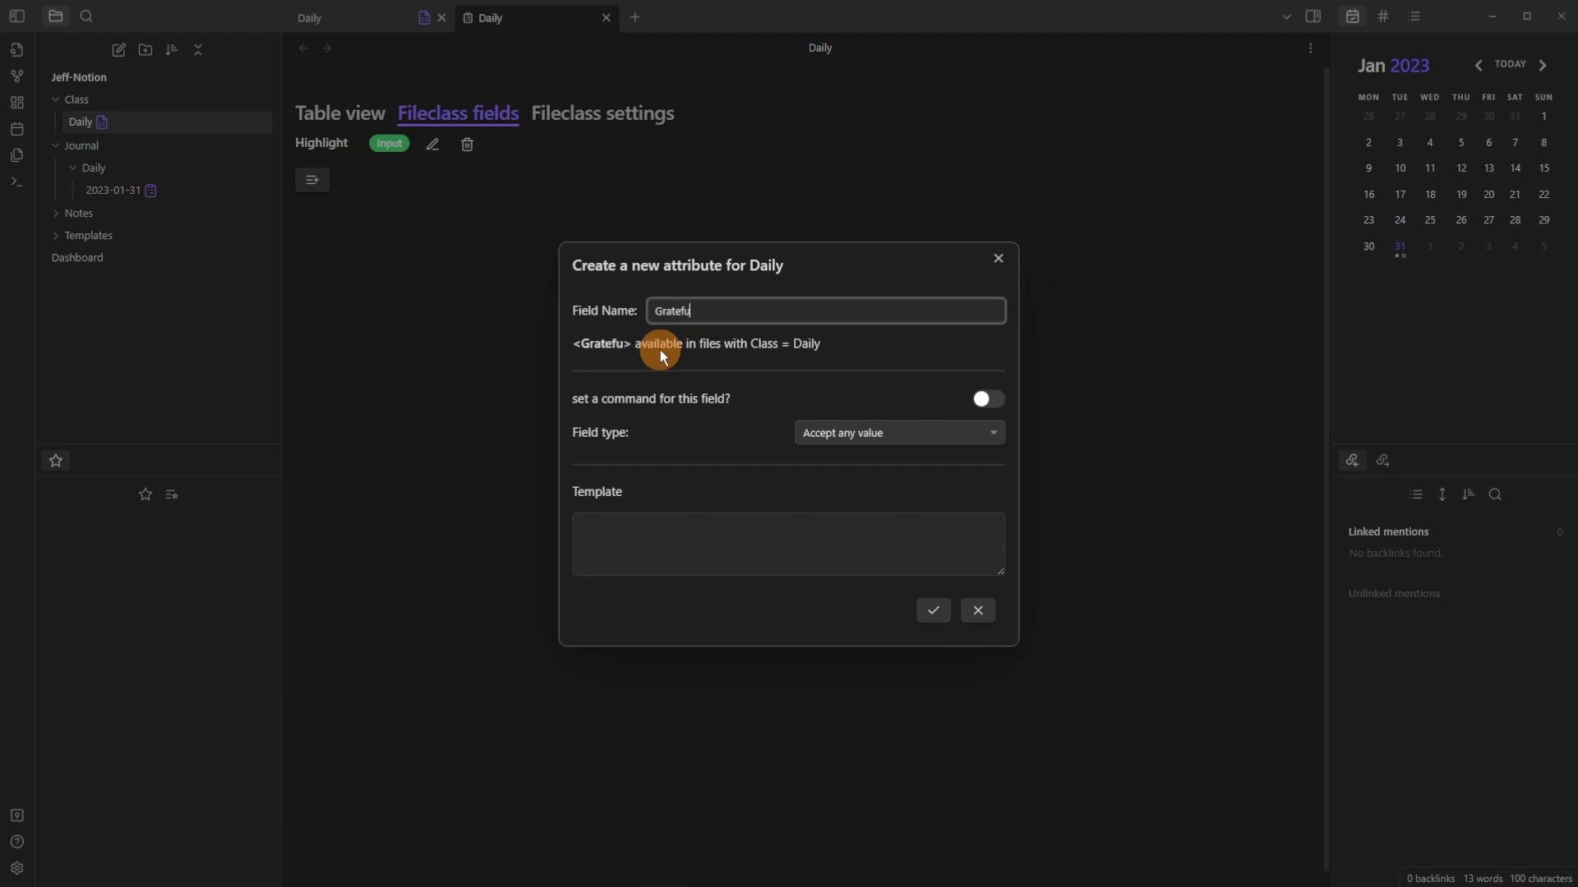
{"action": "left_click", "coordinate": [935, 612]}
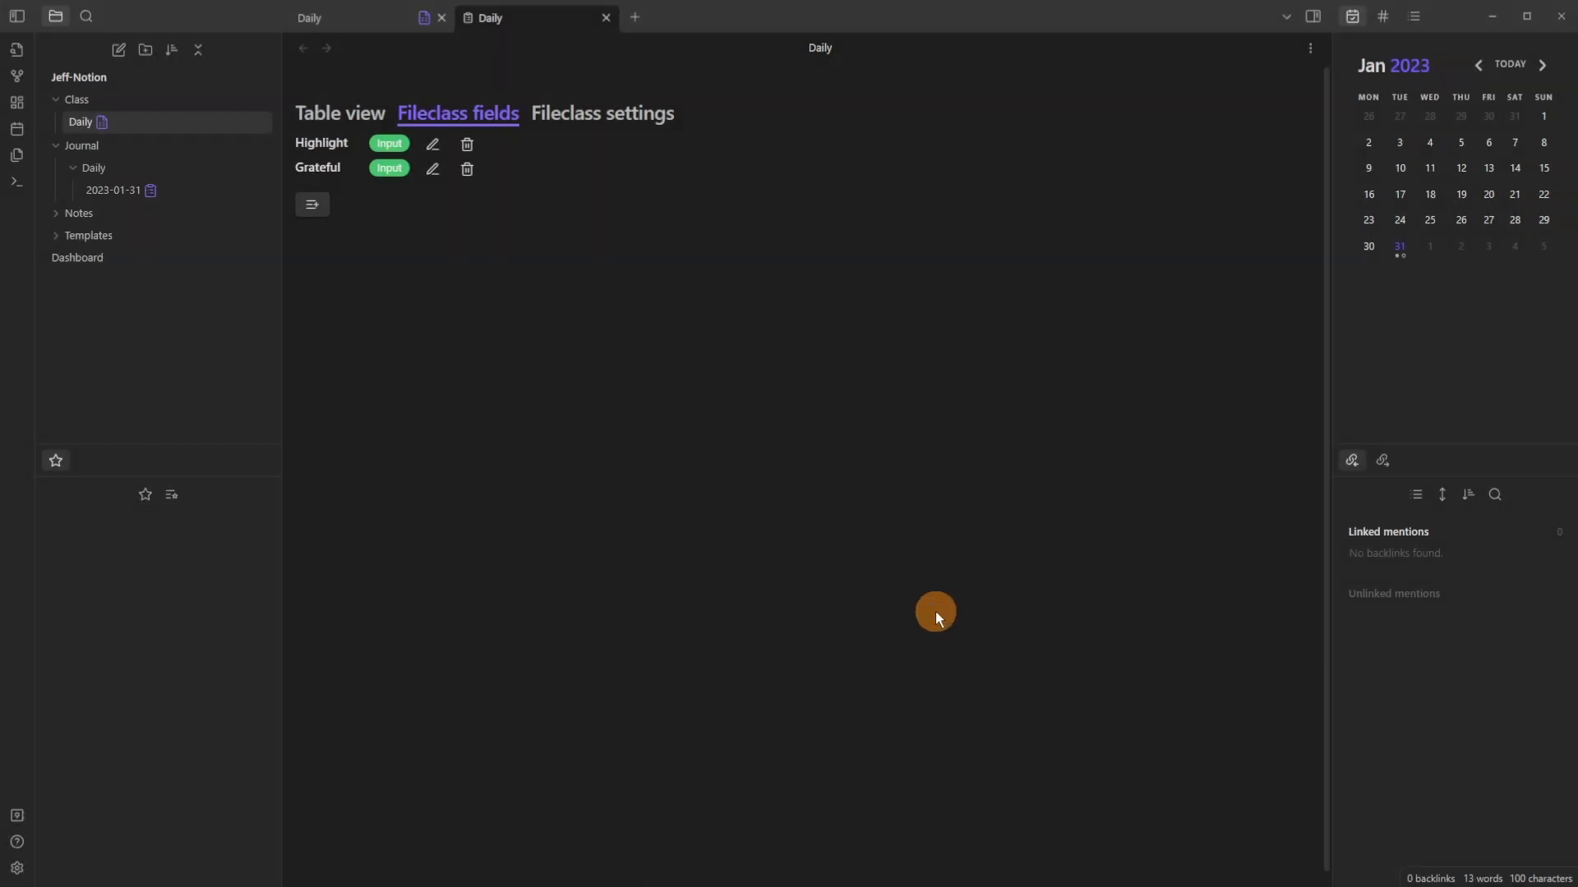
Examine the metadata fields of the 2023-01-31 note and the field definition lines in the Daily class note.
{"action": "left_click", "coordinate": [150, 190]}
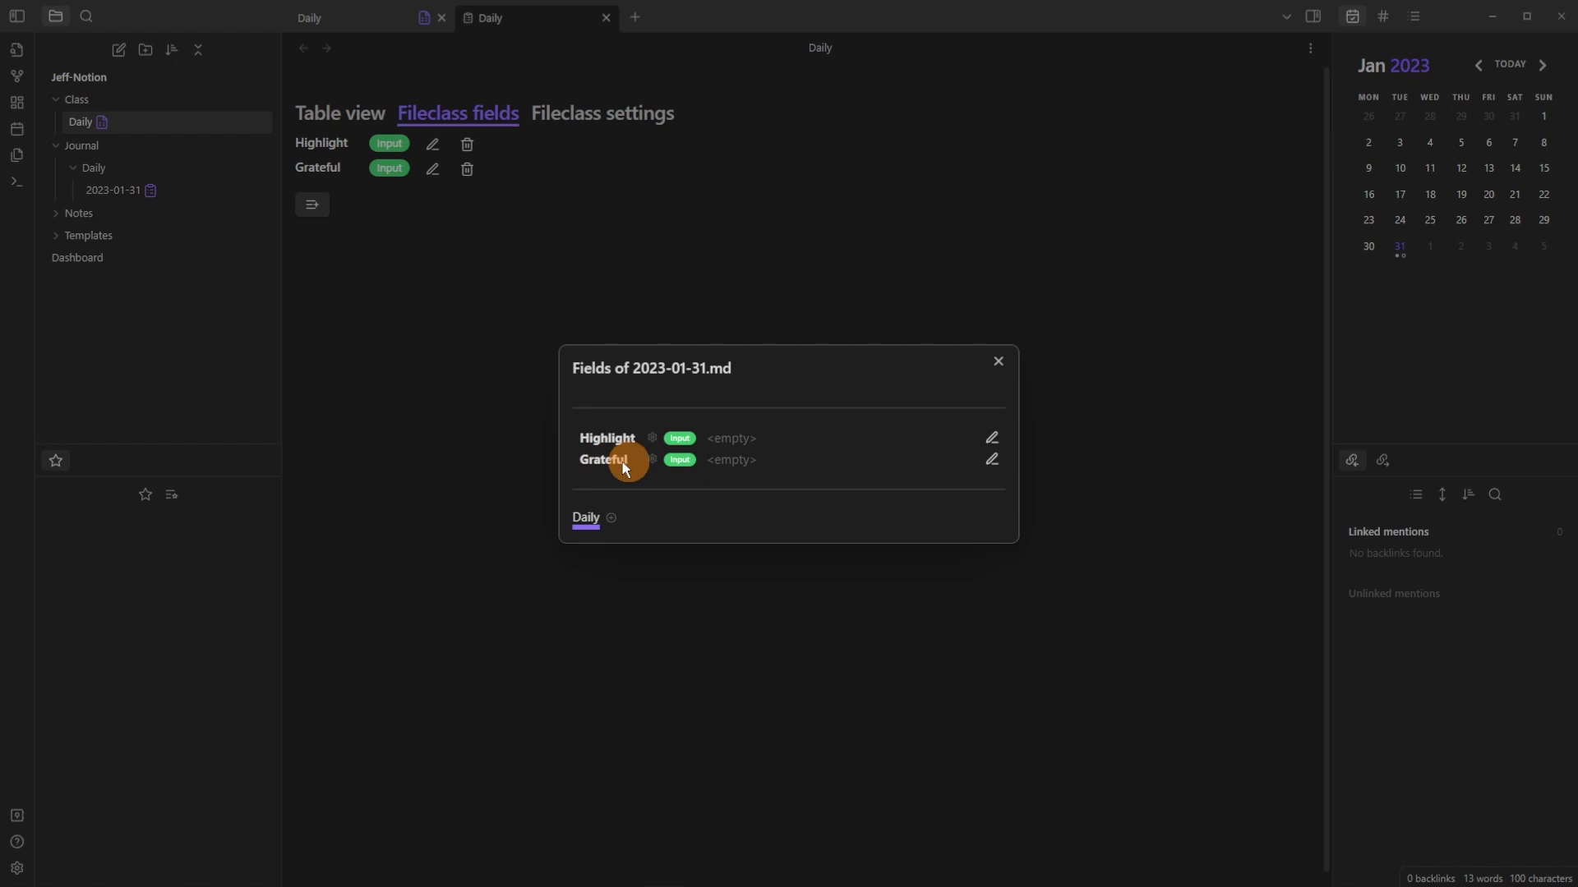
{"action": "left_click", "coordinate": [302, 354]}
{"action": "left_click", "coordinate": [174, 122]}
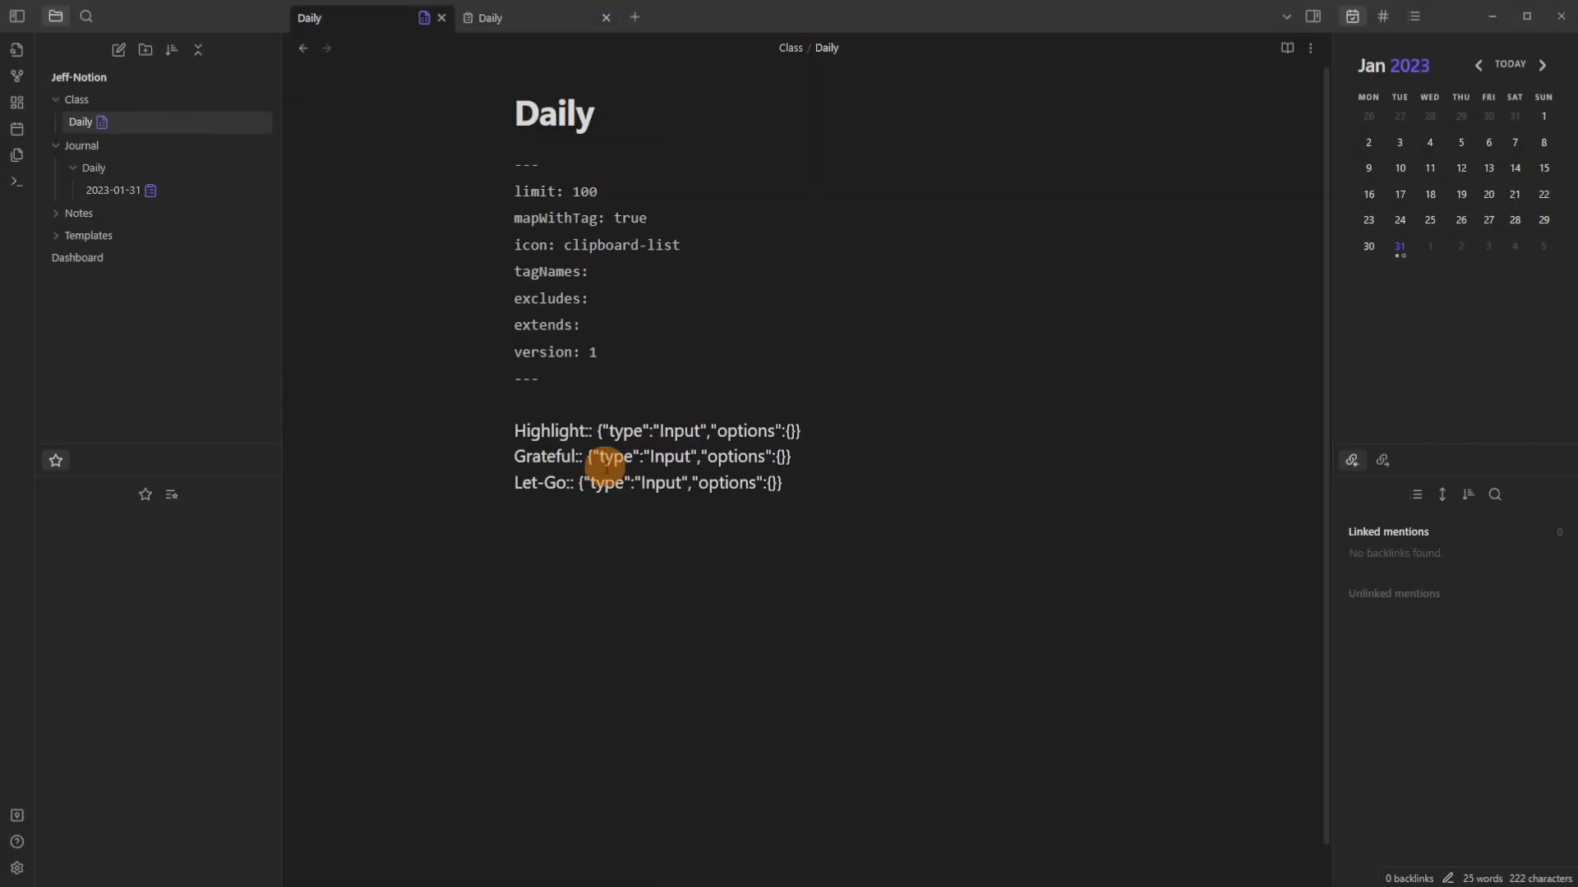
{"action": "left_click_drag", "start_coordinate": [529, 433], "coordinate": [884, 436]}
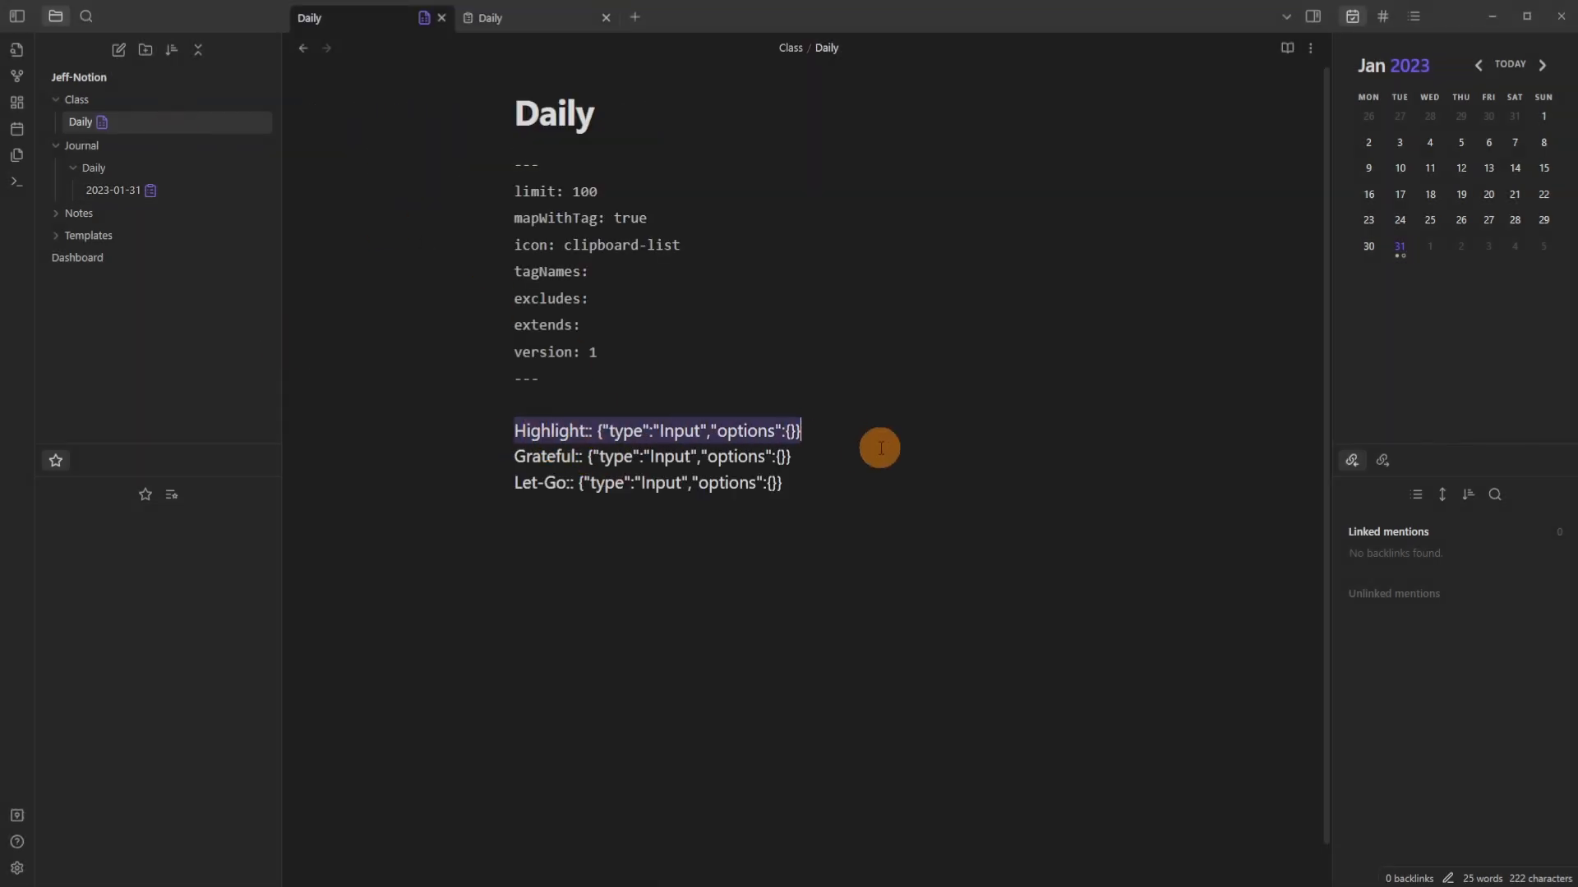
{"action": "left_click", "coordinate": [804, 469]}
{"action": "left_click", "coordinate": [409, 457], "text": "shift"}
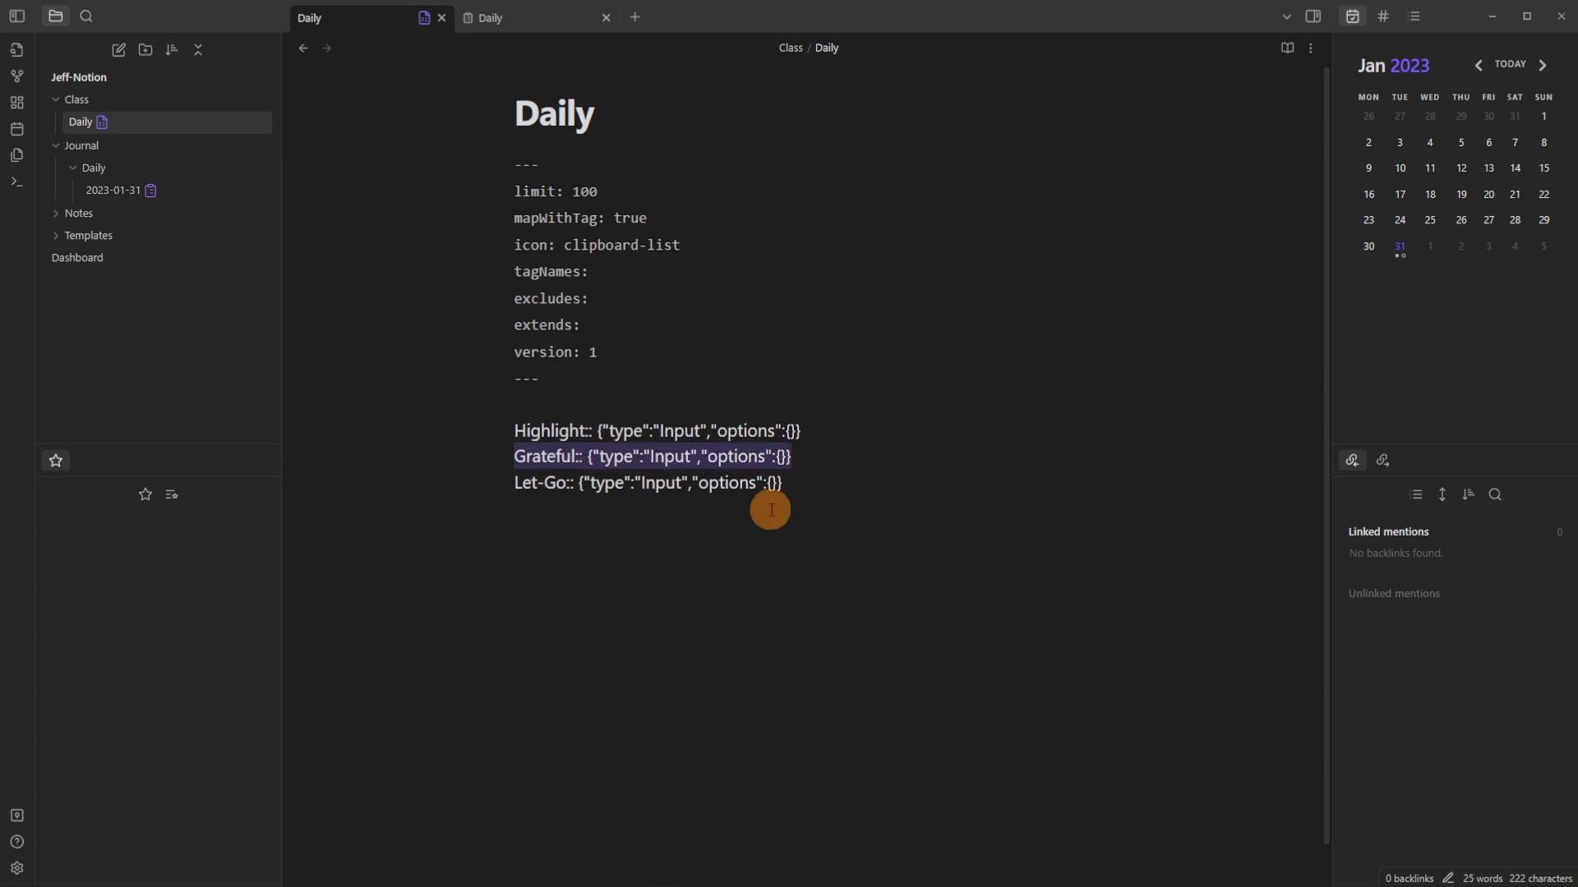
{"action": "left_click_drag", "start_coordinate": [789, 492], "coordinate": [451, 483]}
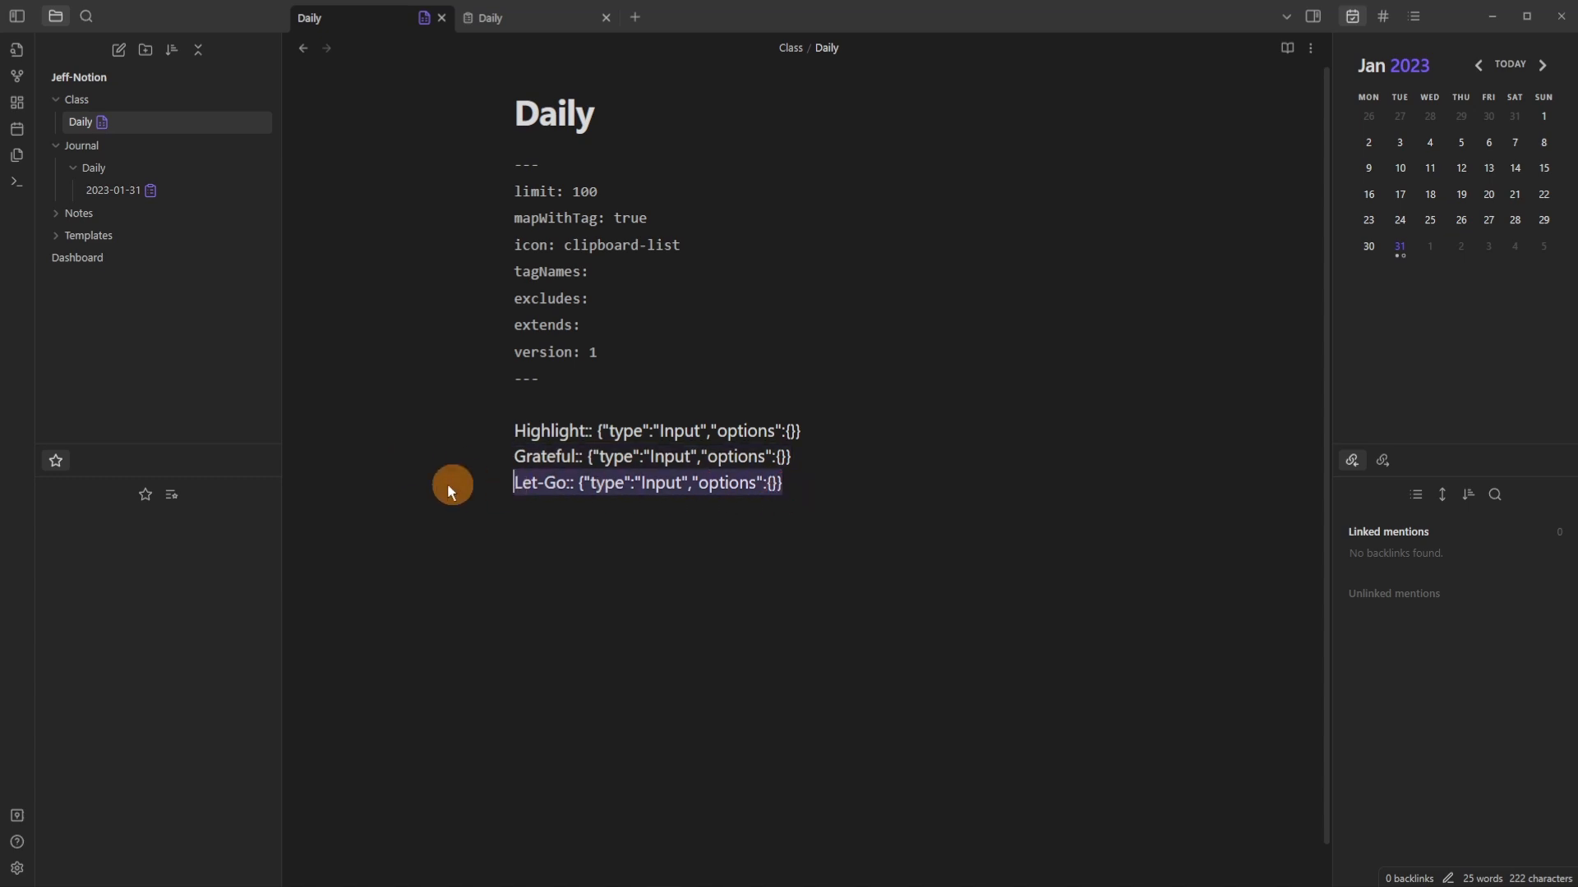
{"action": "left_click", "coordinate": [568, 404]}
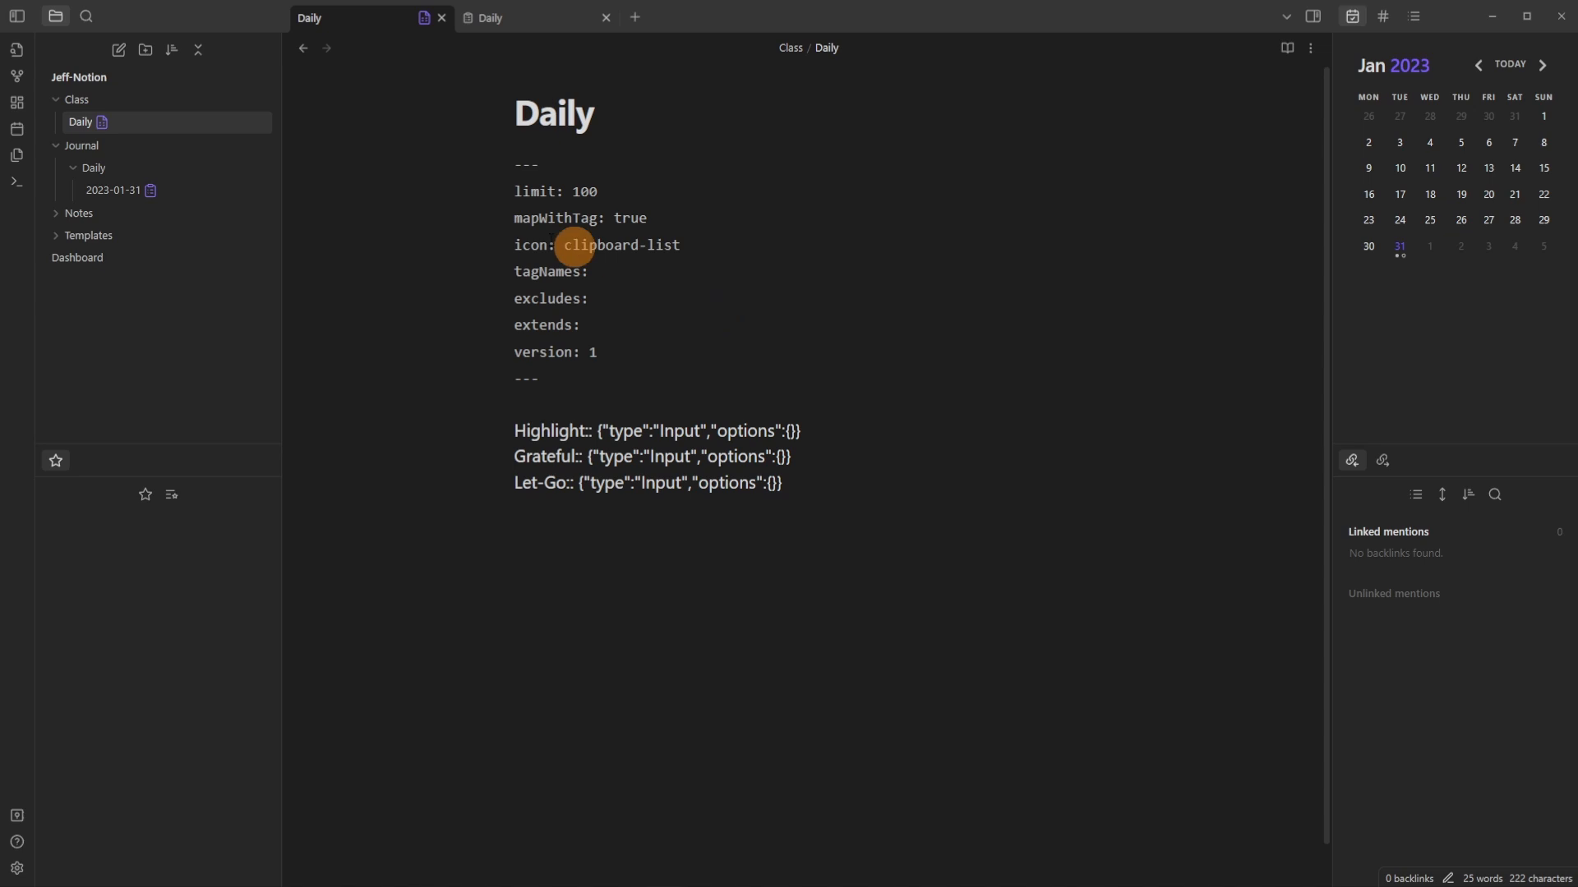
Set the Highlight field of the 2023-01-31 note to Something and open that note to check its frontmatter.
{"action": "left_click", "coordinate": [151, 190]}
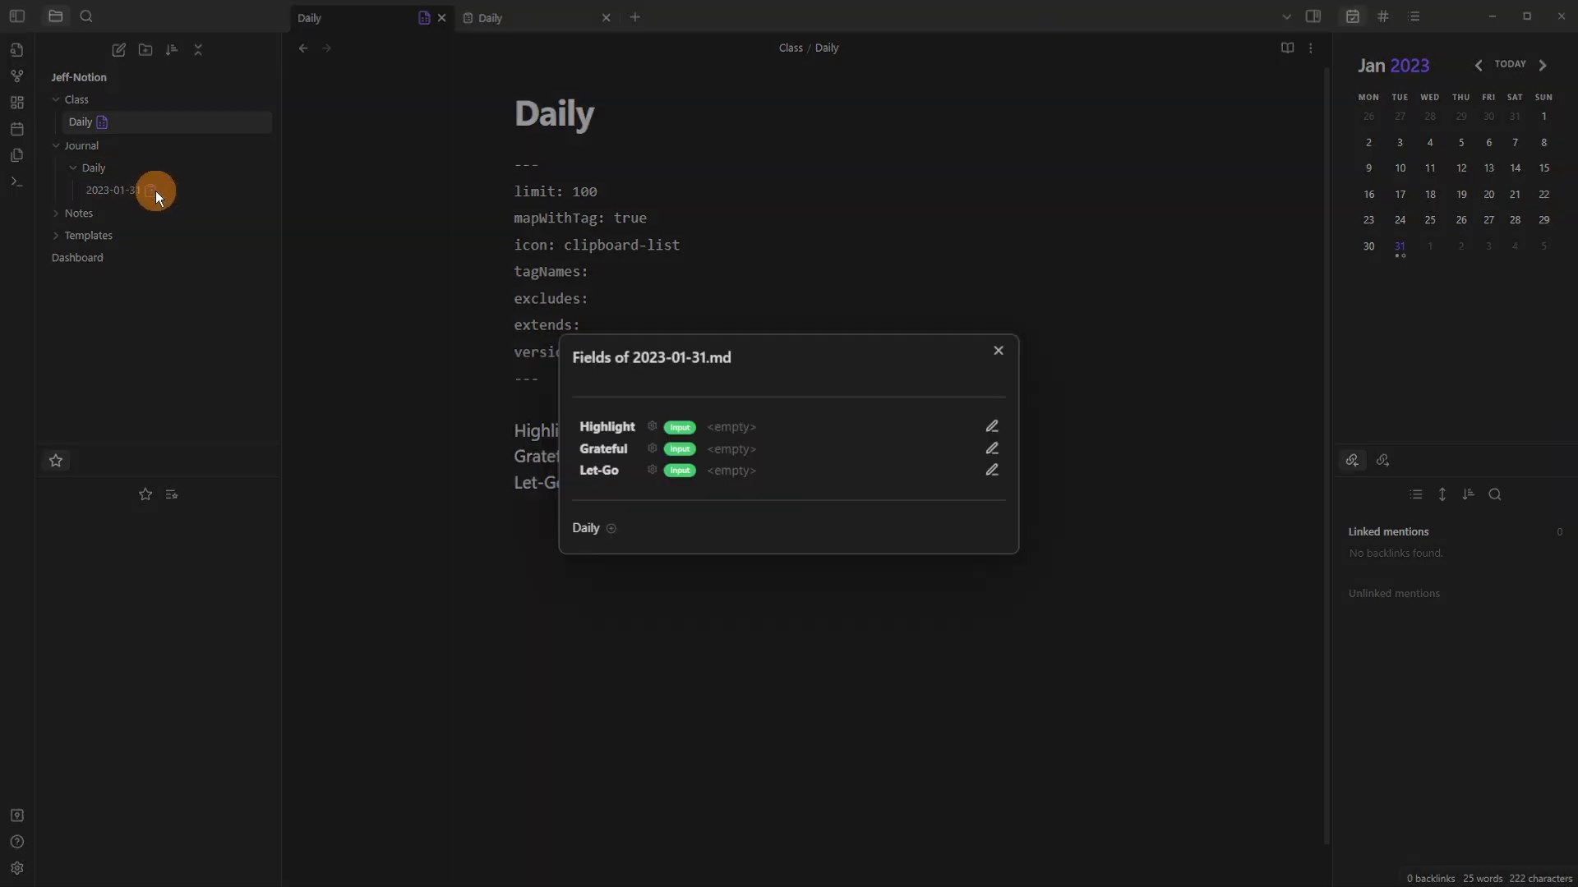
{"action": "left_click", "coordinate": [990, 427]}
{"action": "type", "text": "Something"}
{"action": "key", "text": "Return"}
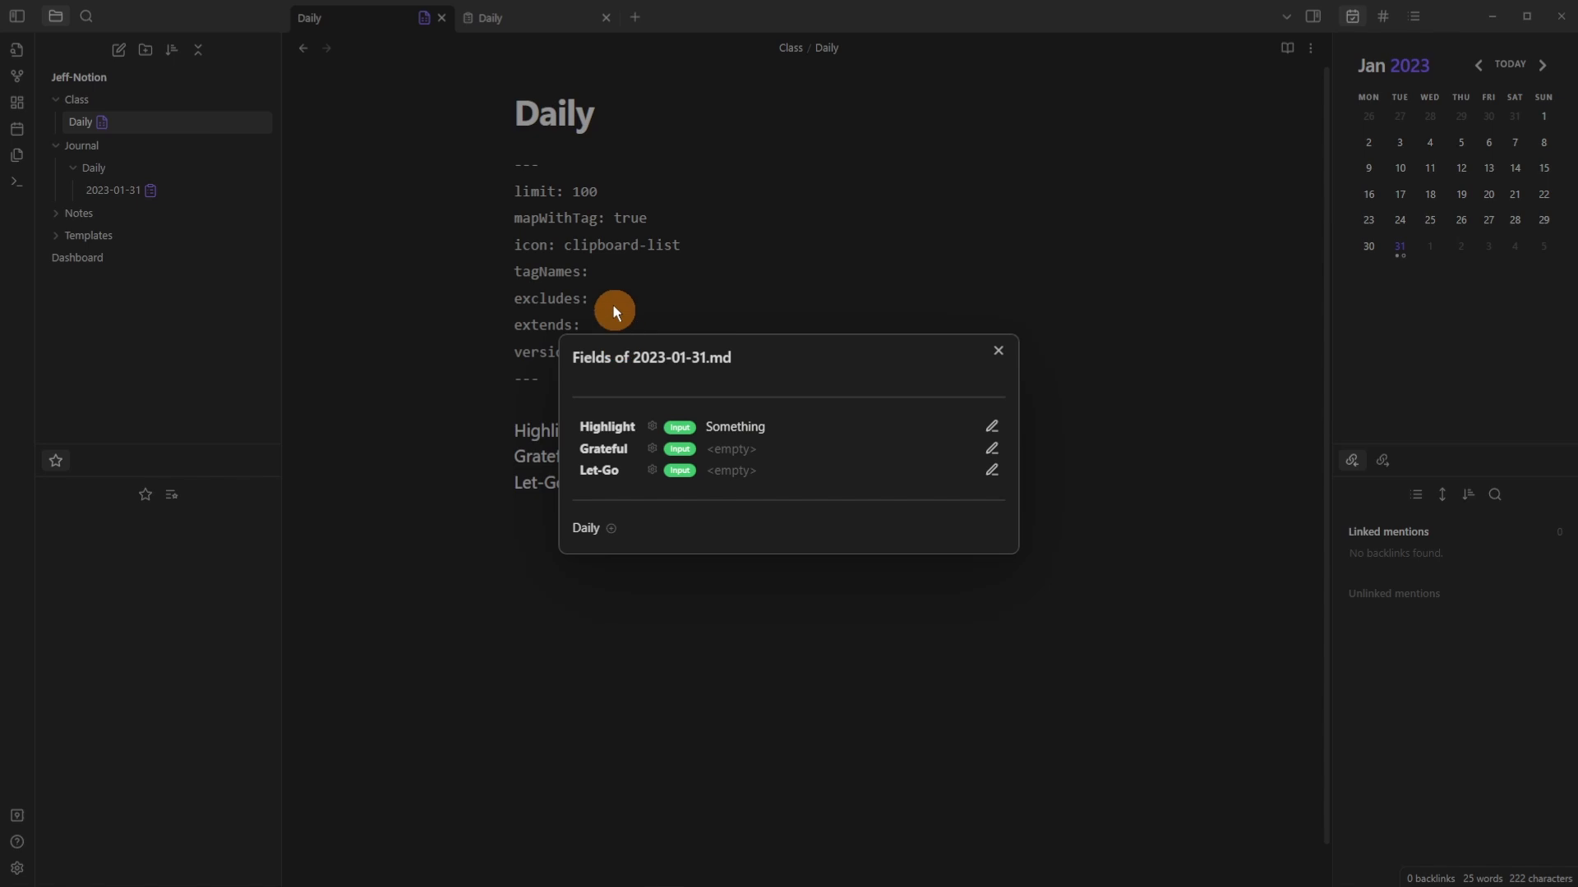
{"action": "left_click", "coordinate": [589, 255]}
{"action": "left_click", "coordinate": [121, 190]}
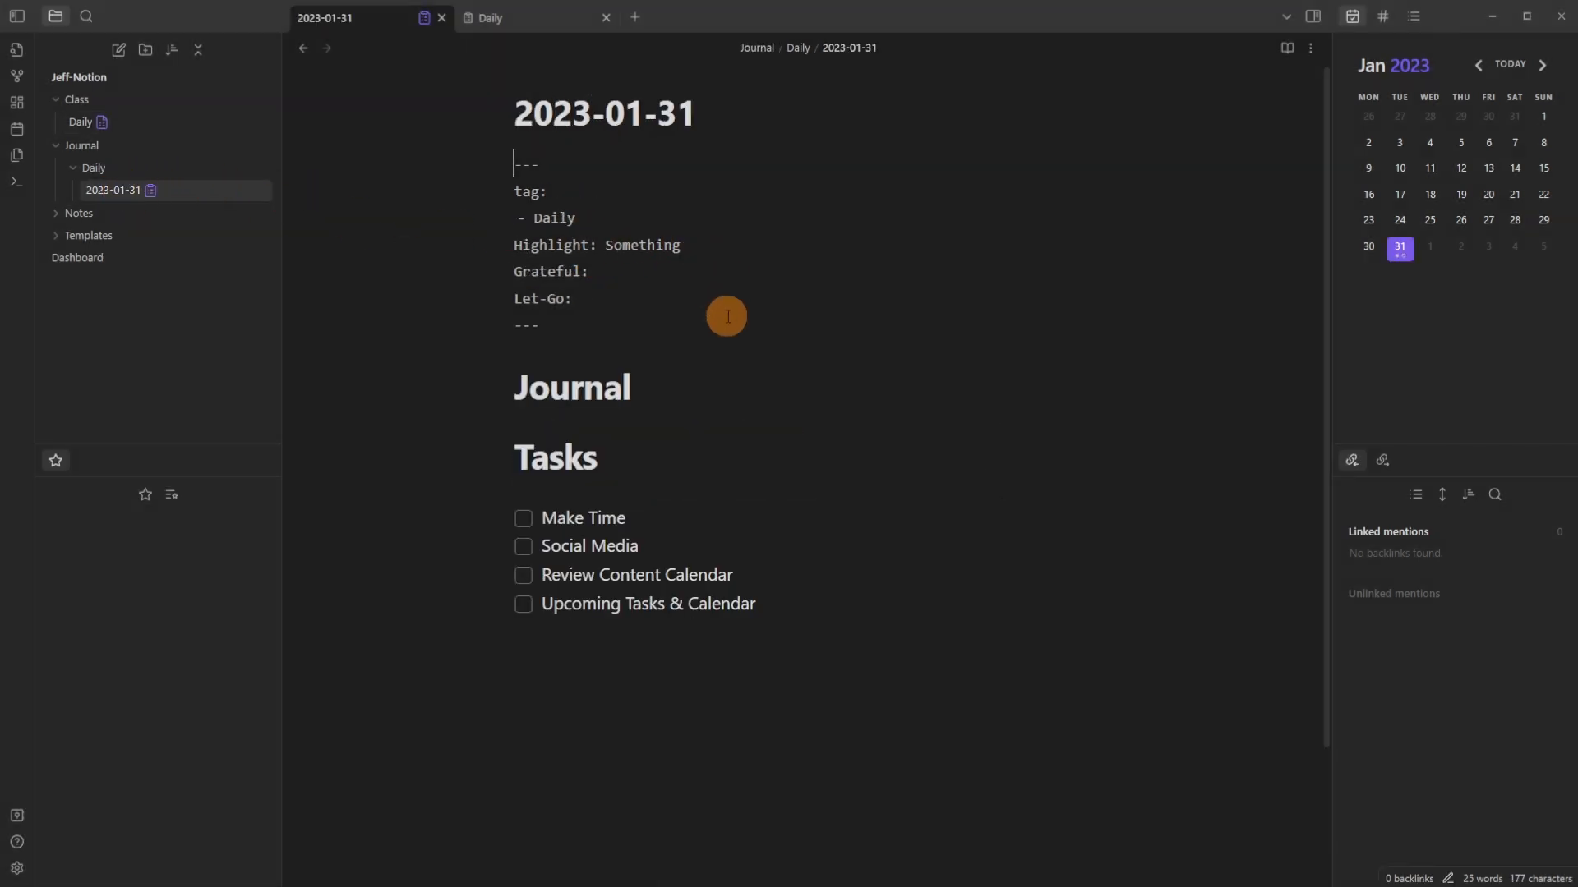
Create a new canvas named Home and close the Daily class view.
{"action": "key", "text": "ctrl+p"}
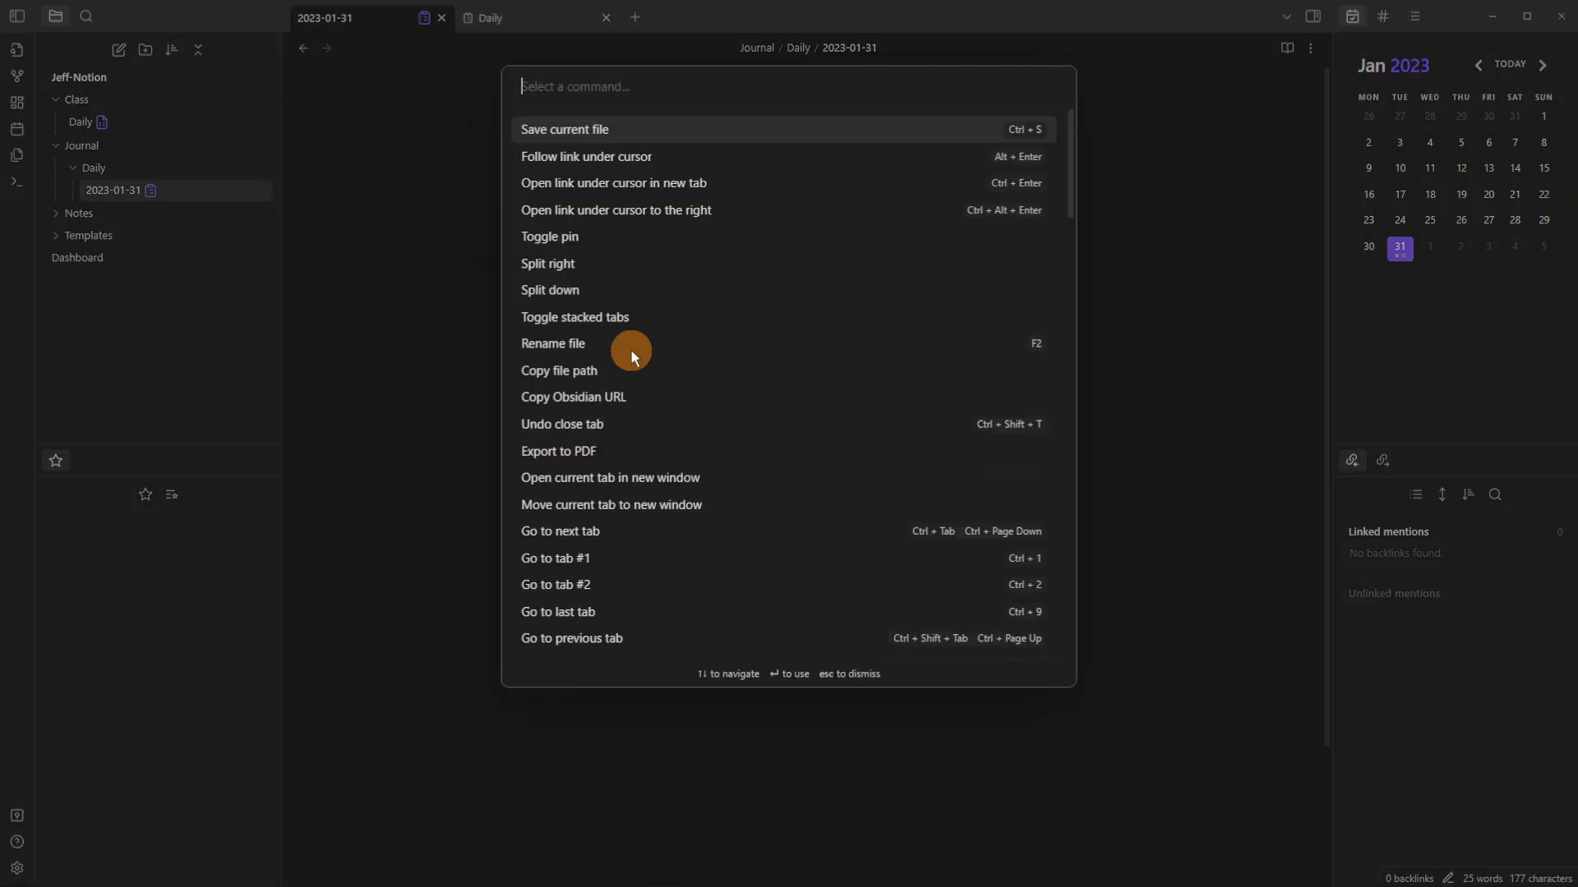
{"action": "type", "text": "canva"}
{"action": "key", "text": "Return"}
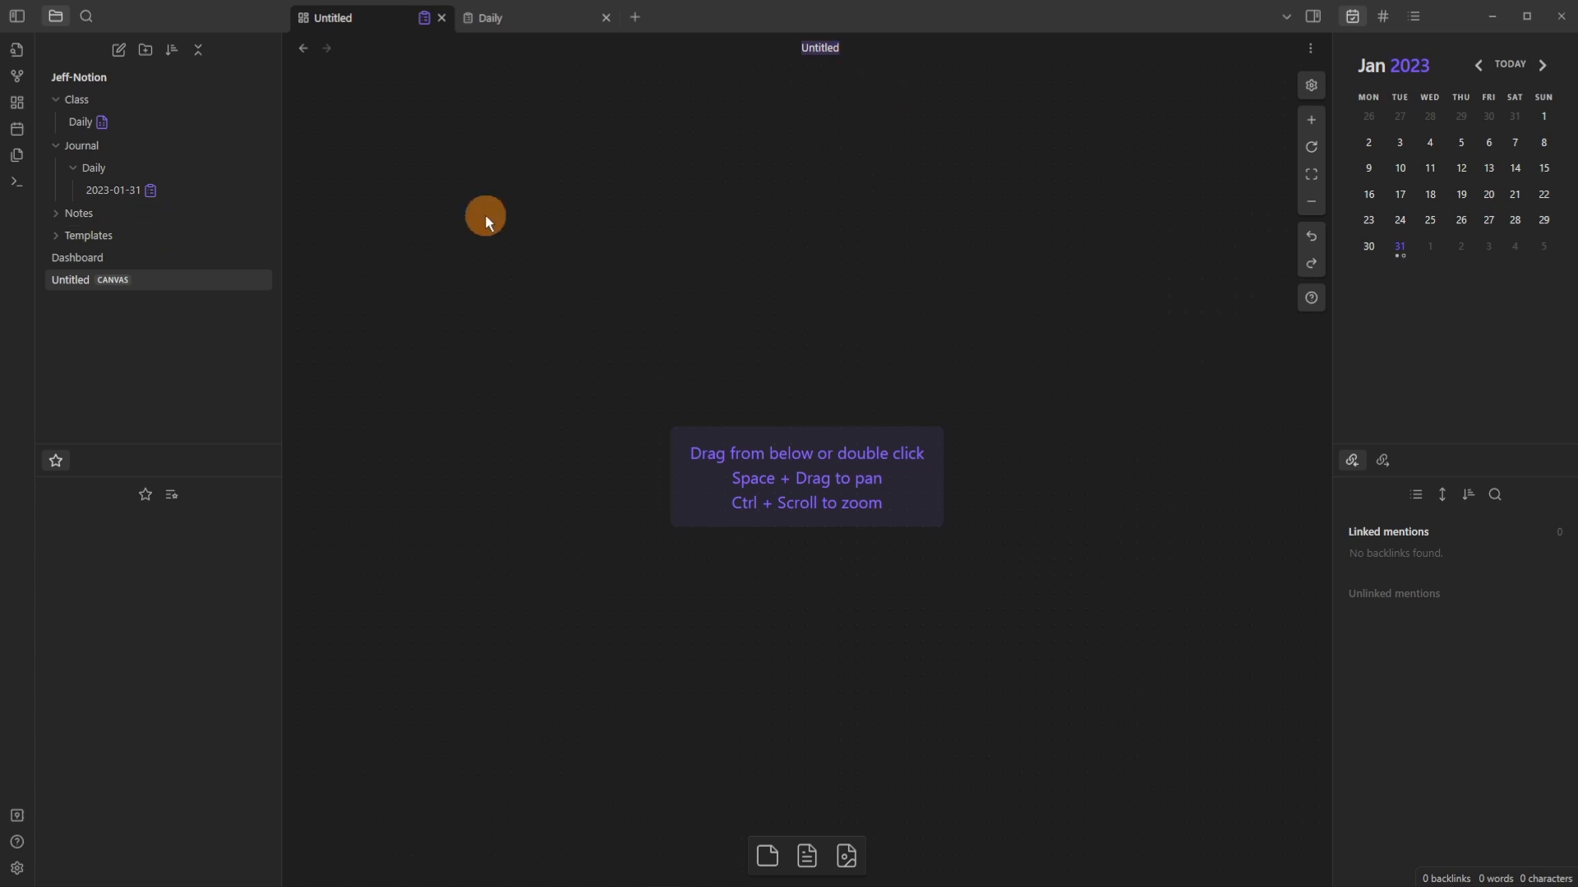
{"action": "type", "text": "Home"}
{"action": "key", "text": "Return"}
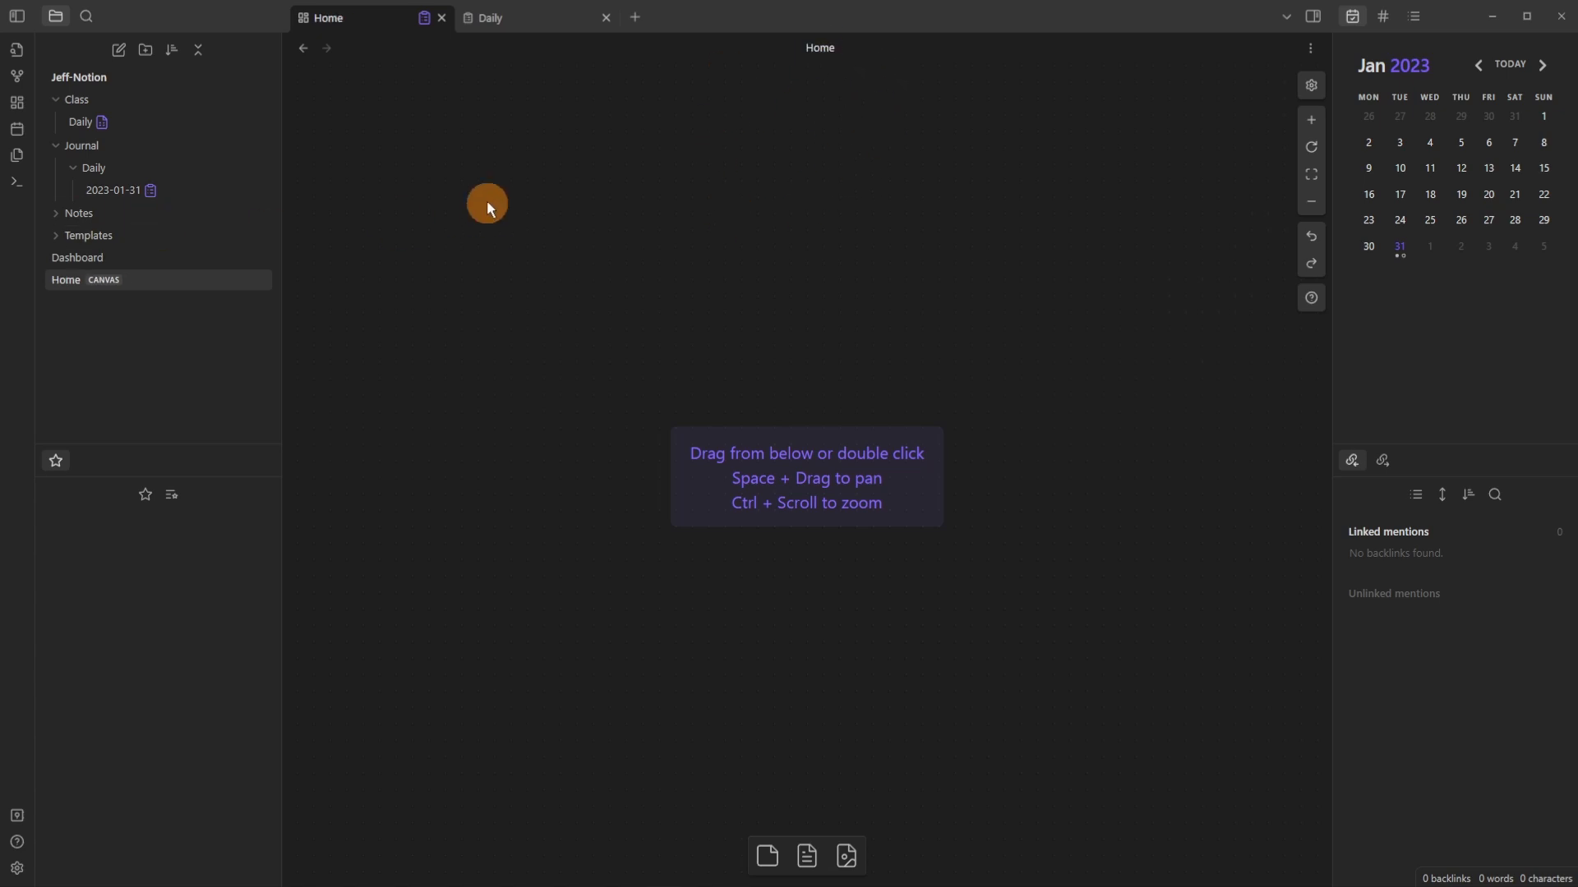
{"action": "left_click", "coordinate": [607, 17]}
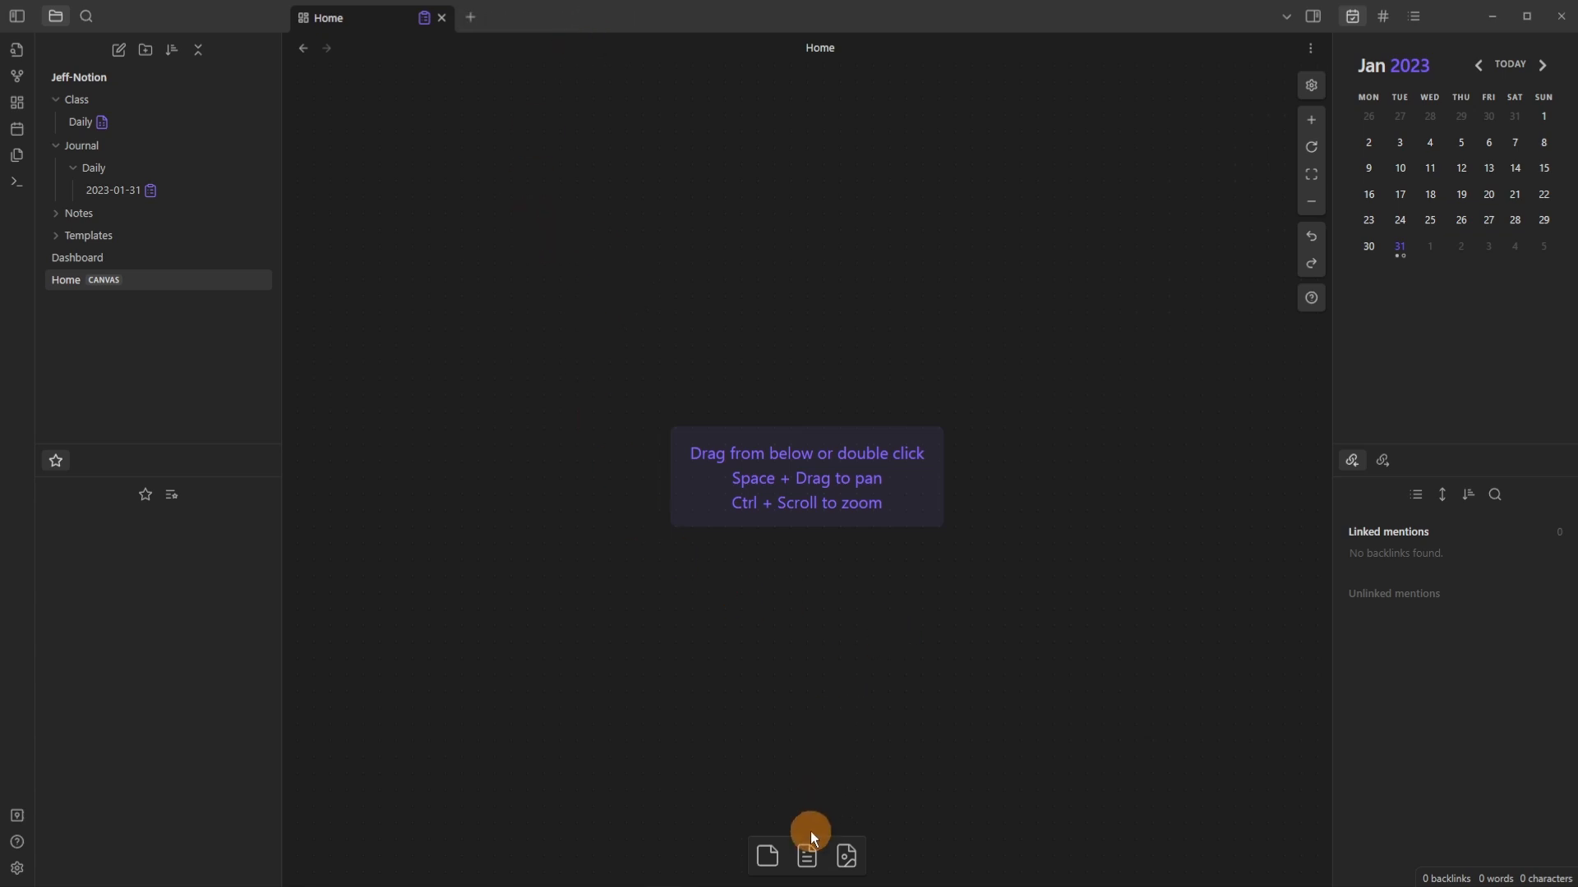
Add the Dashboard note as a card on the Home canvas and reposition it near the centre.
{"action": "left_click_drag", "start_coordinate": [807, 856], "coordinate": [807, 381]}
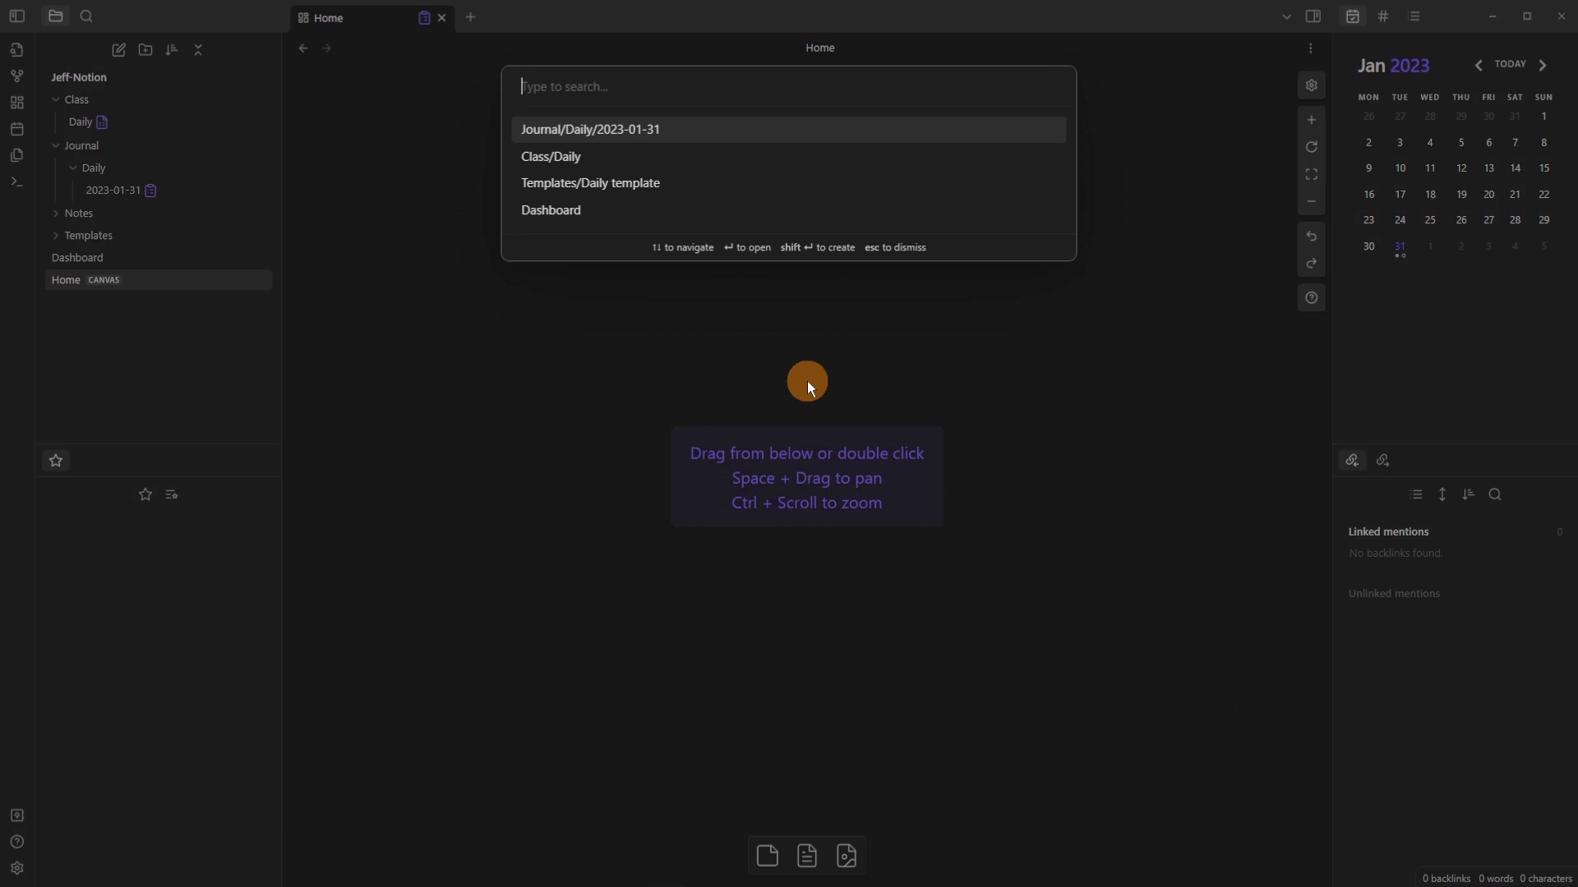
{"action": "left_click", "coordinate": [676, 211]}
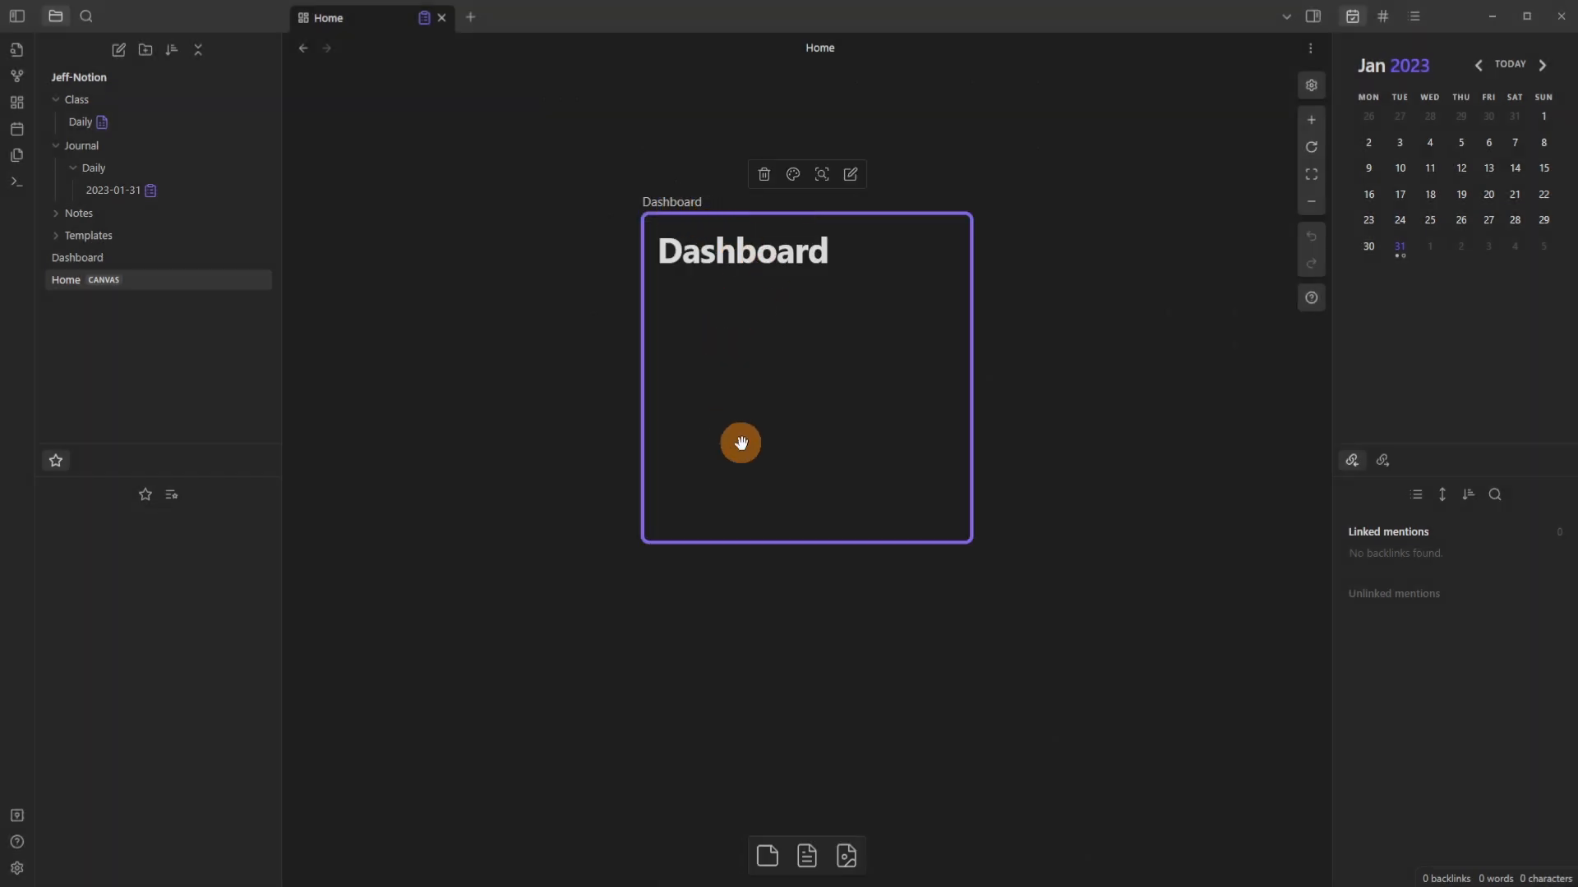
{"action": "left_click_drag", "start_coordinate": [887, 479], "coordinate": [894, 451]}
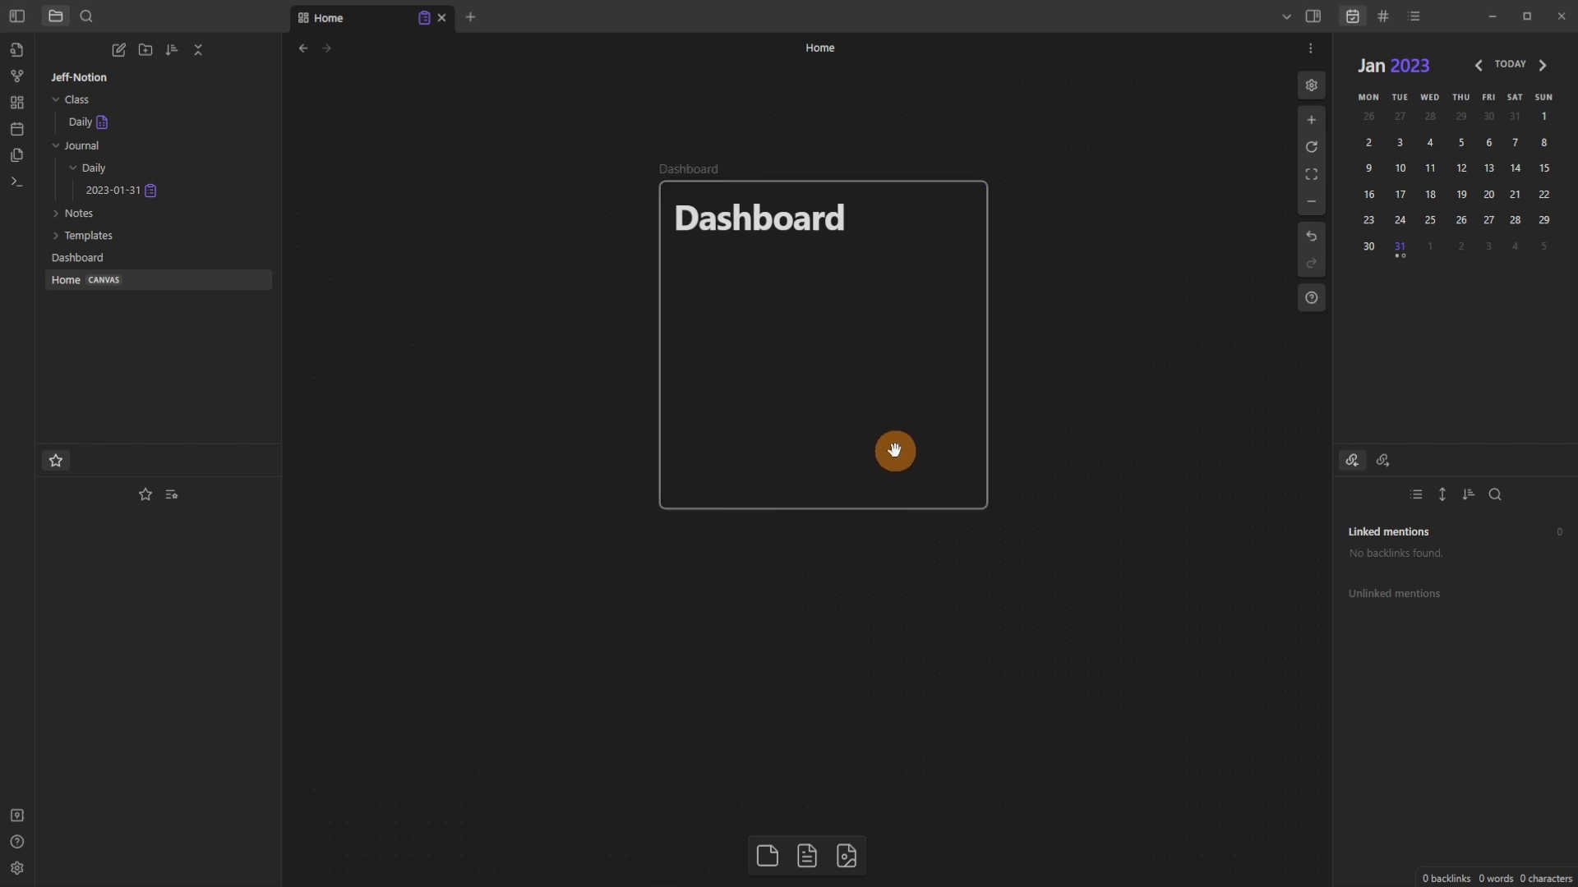
{"action": "scroll", "coordinate": [874, 461], "scroll_direction": "down", "scroll_amount": 3}
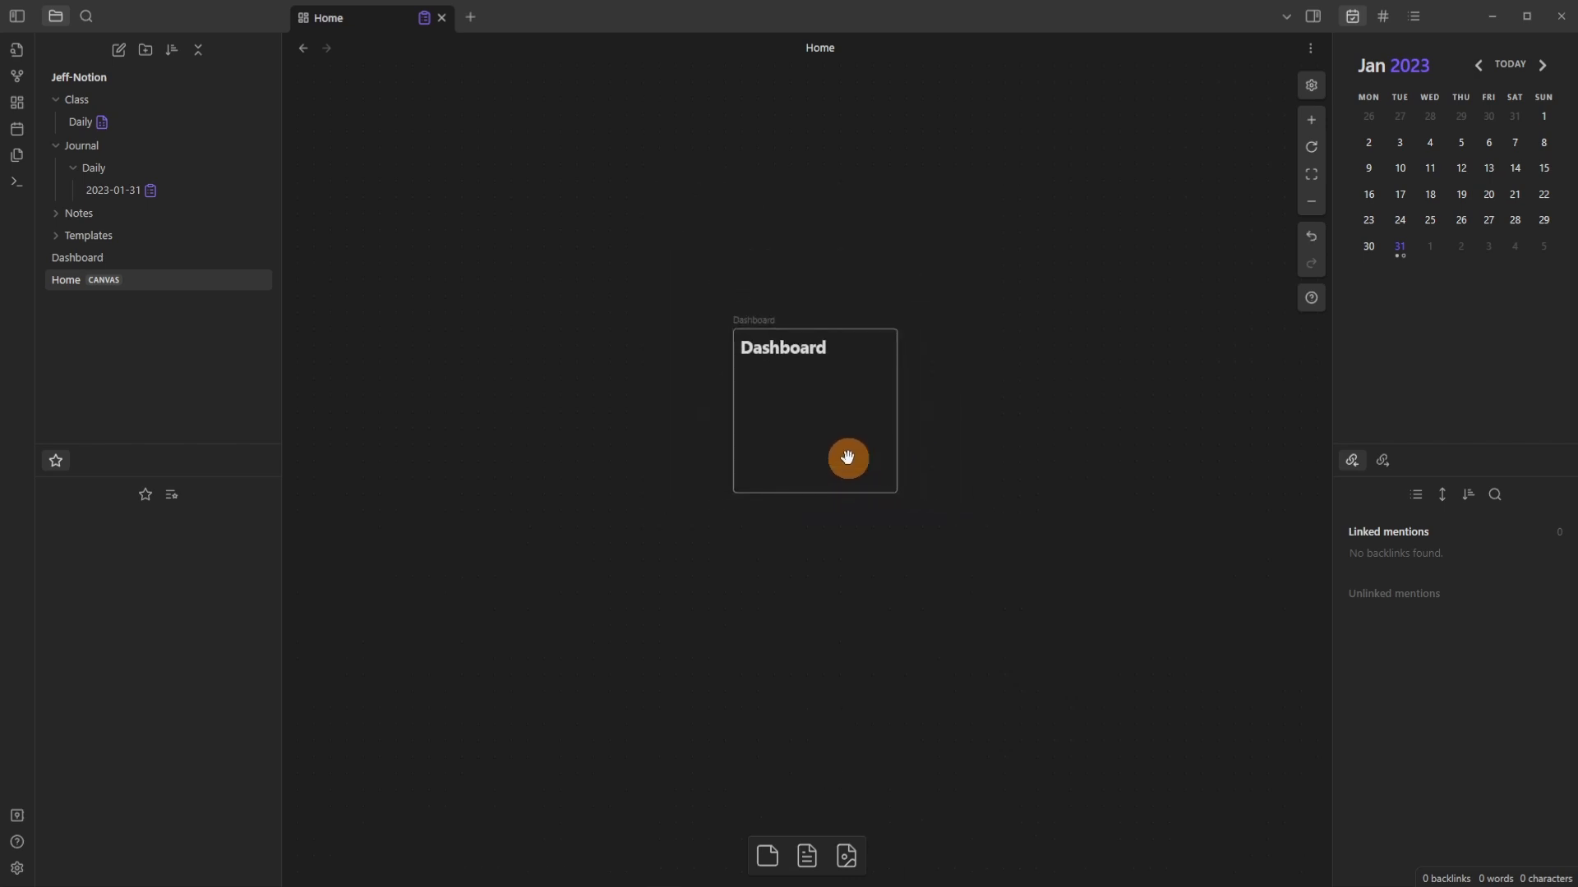
{"action": "left_click", "coordinate": [842, 470]}
Place a blank text card above the Dashboard card on the canvas and select it.
{"action": "left_click_drag", "start_coordinate": [760, 856], "coordinate": [1071, 313]}
{"action": "left_click_drag", "start_coordinate": [970, 292], "coordinate": [915, 285]}
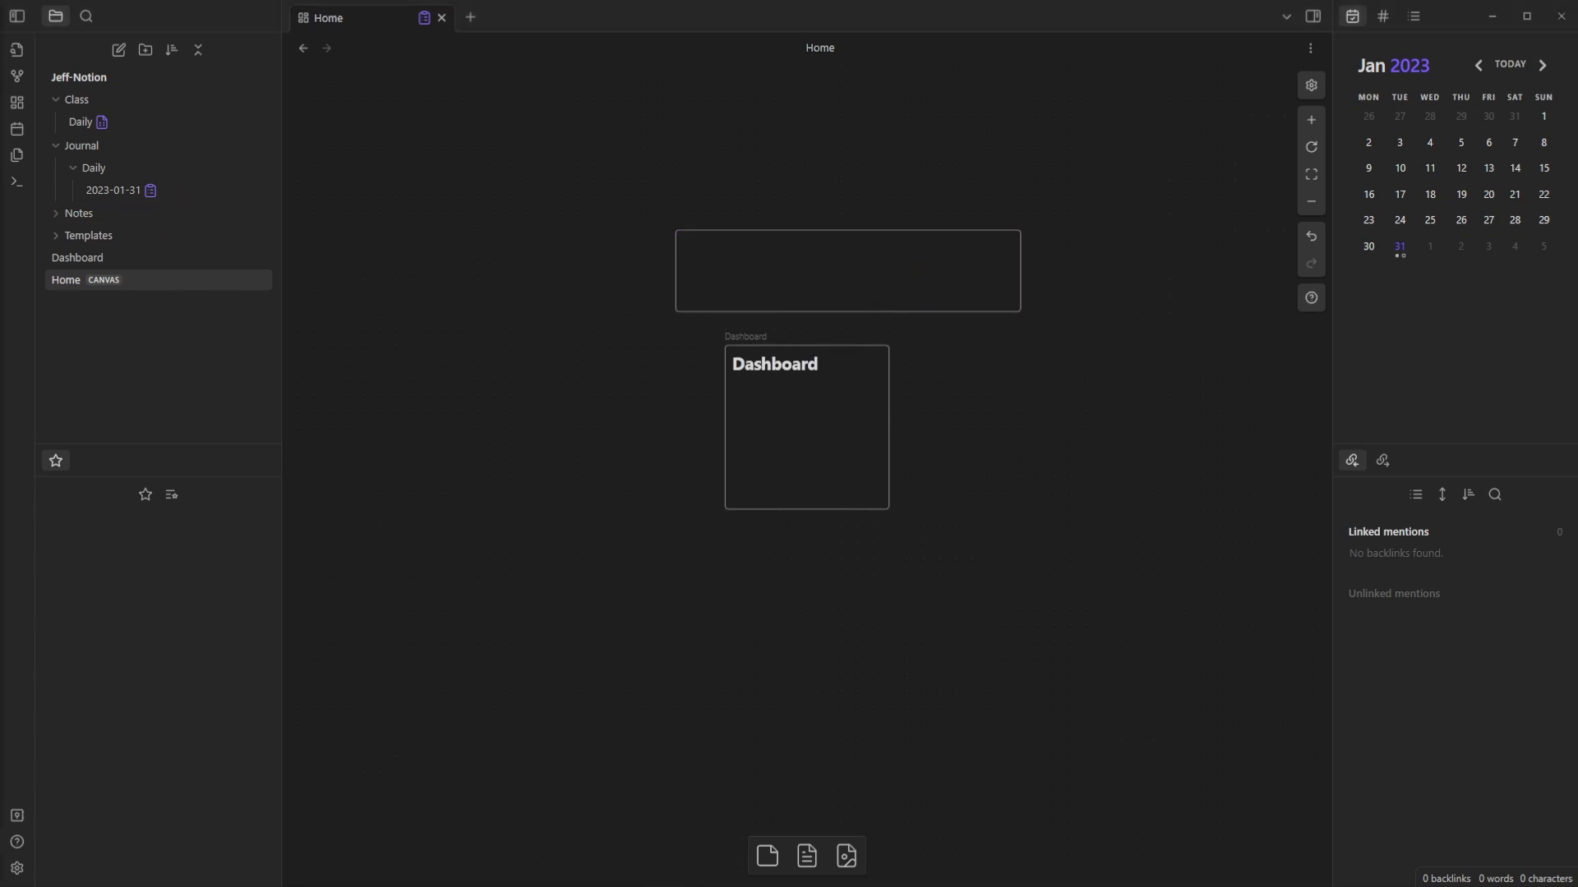
{"action": "left_click", "coordinate": [858, 277]}
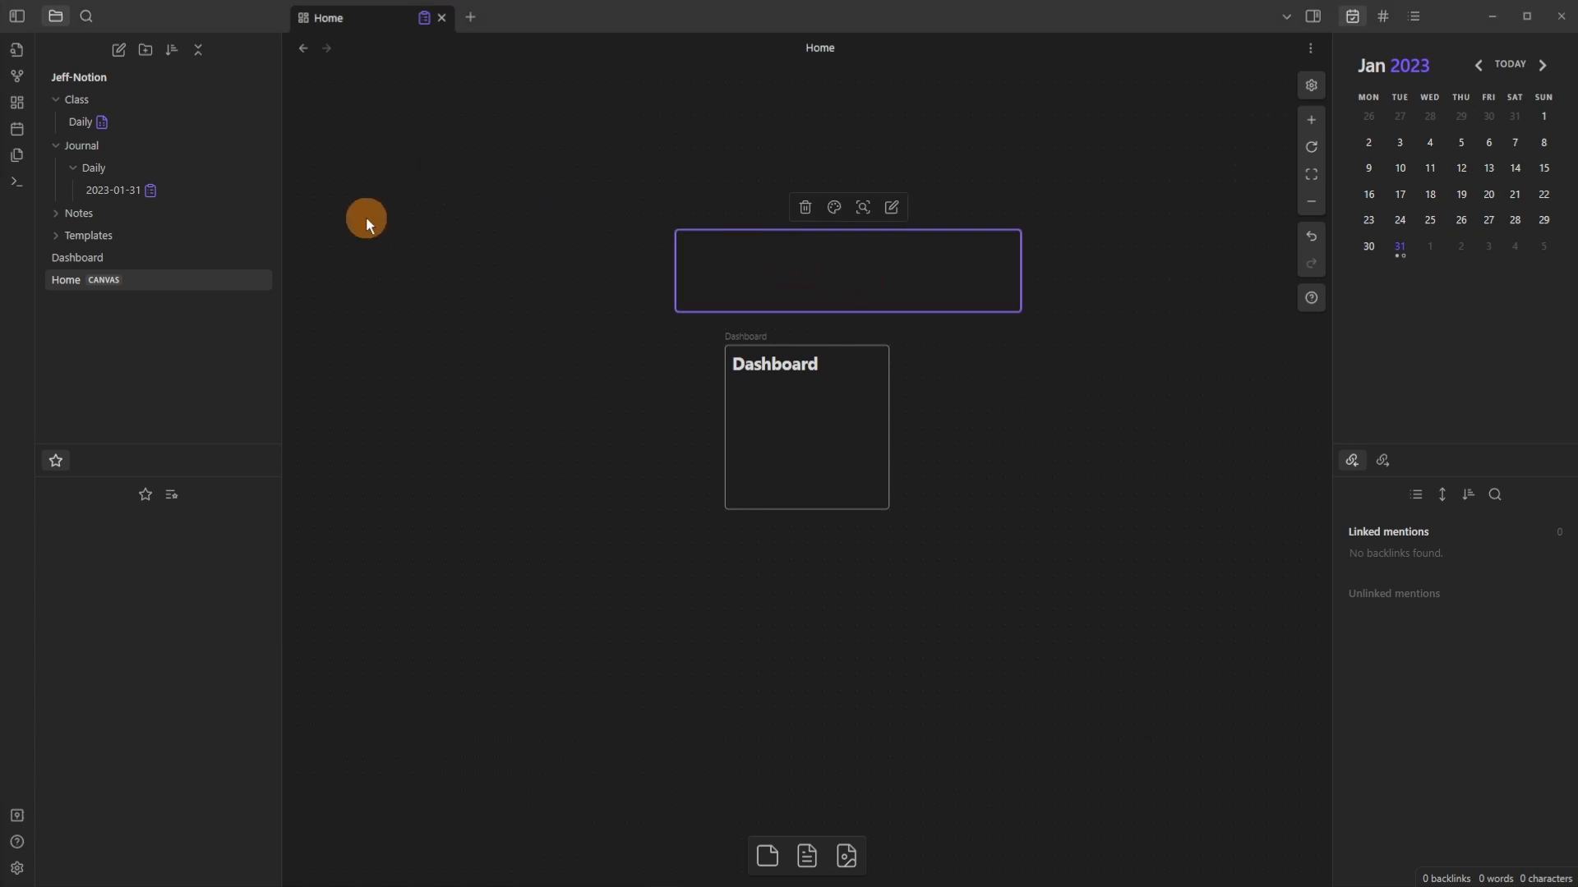
Place a tall text card headed "Other things" beside the Dashboard card and widen the Dashboard card to match the blank card above it.
{"action": "left_click_drag", "start_coordinate": [764, 855], "coordinate": [1078, 812]}
{"action": "left_click_drag", "start_coordinate": [1123, 641], "coordinate": [1215, 630]}
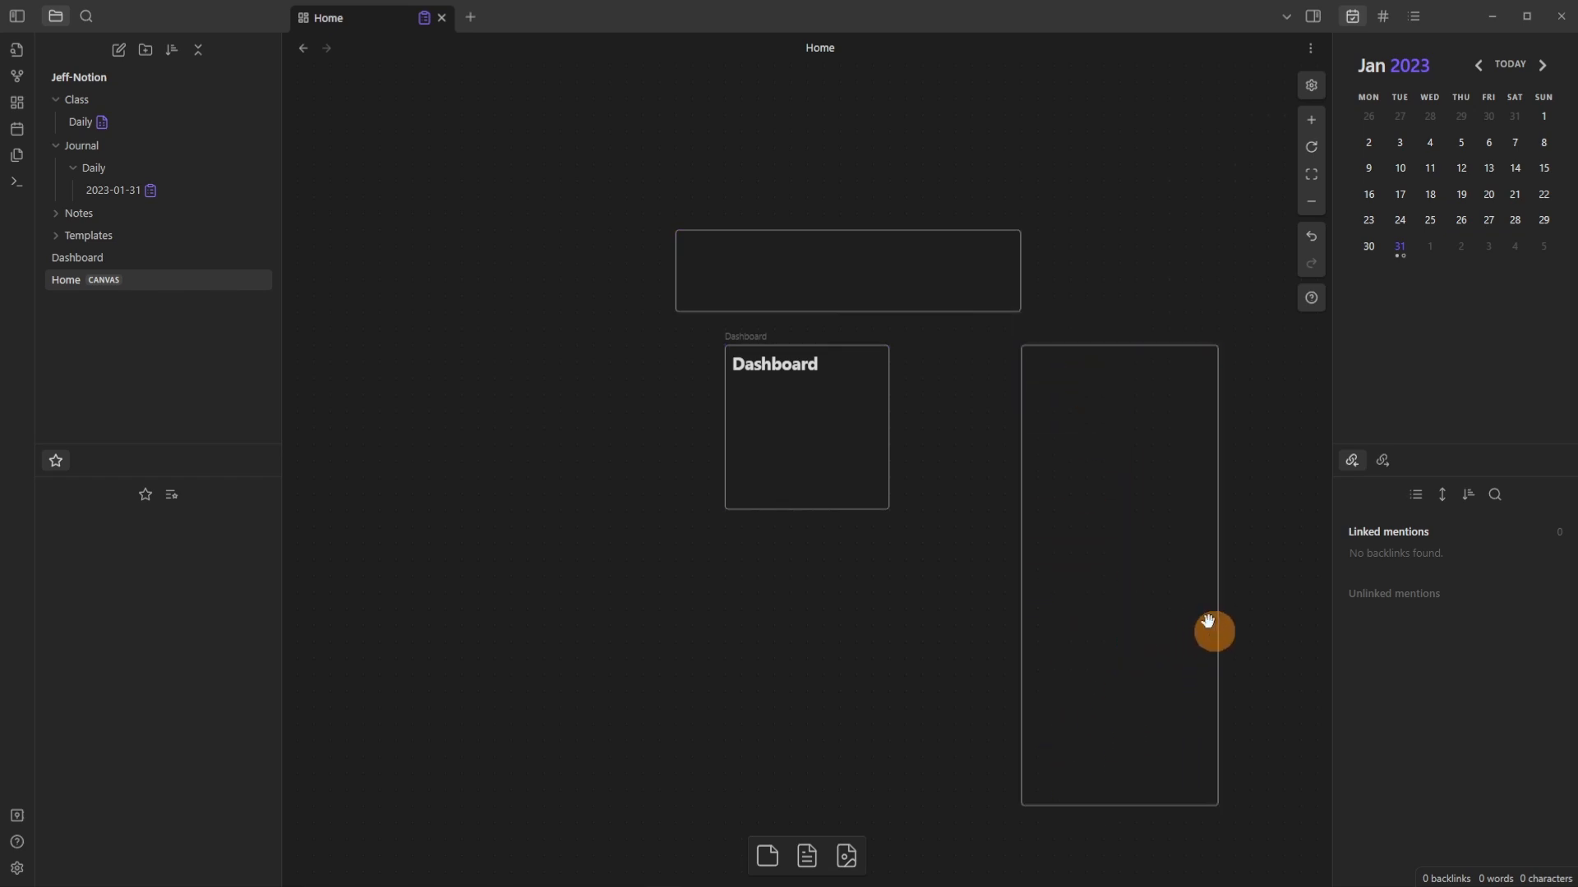
{"action": "double_click", "coordinate": [1109, 372]}
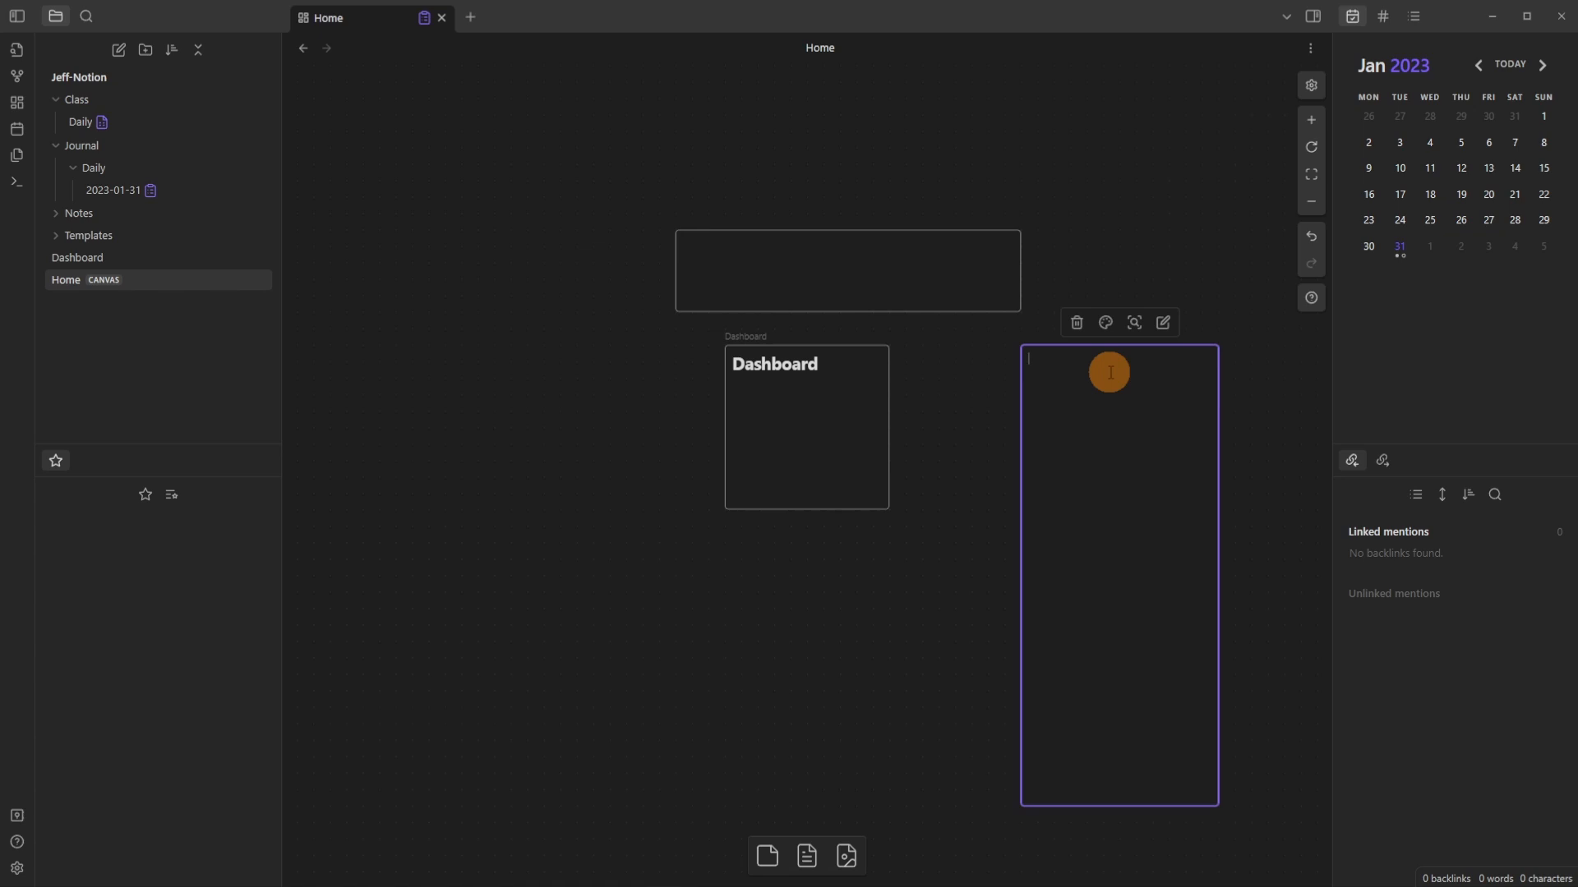
{"action": "type", "text": "# Other things"}
{"action": "left_click", "coordinate": [942, 403]}
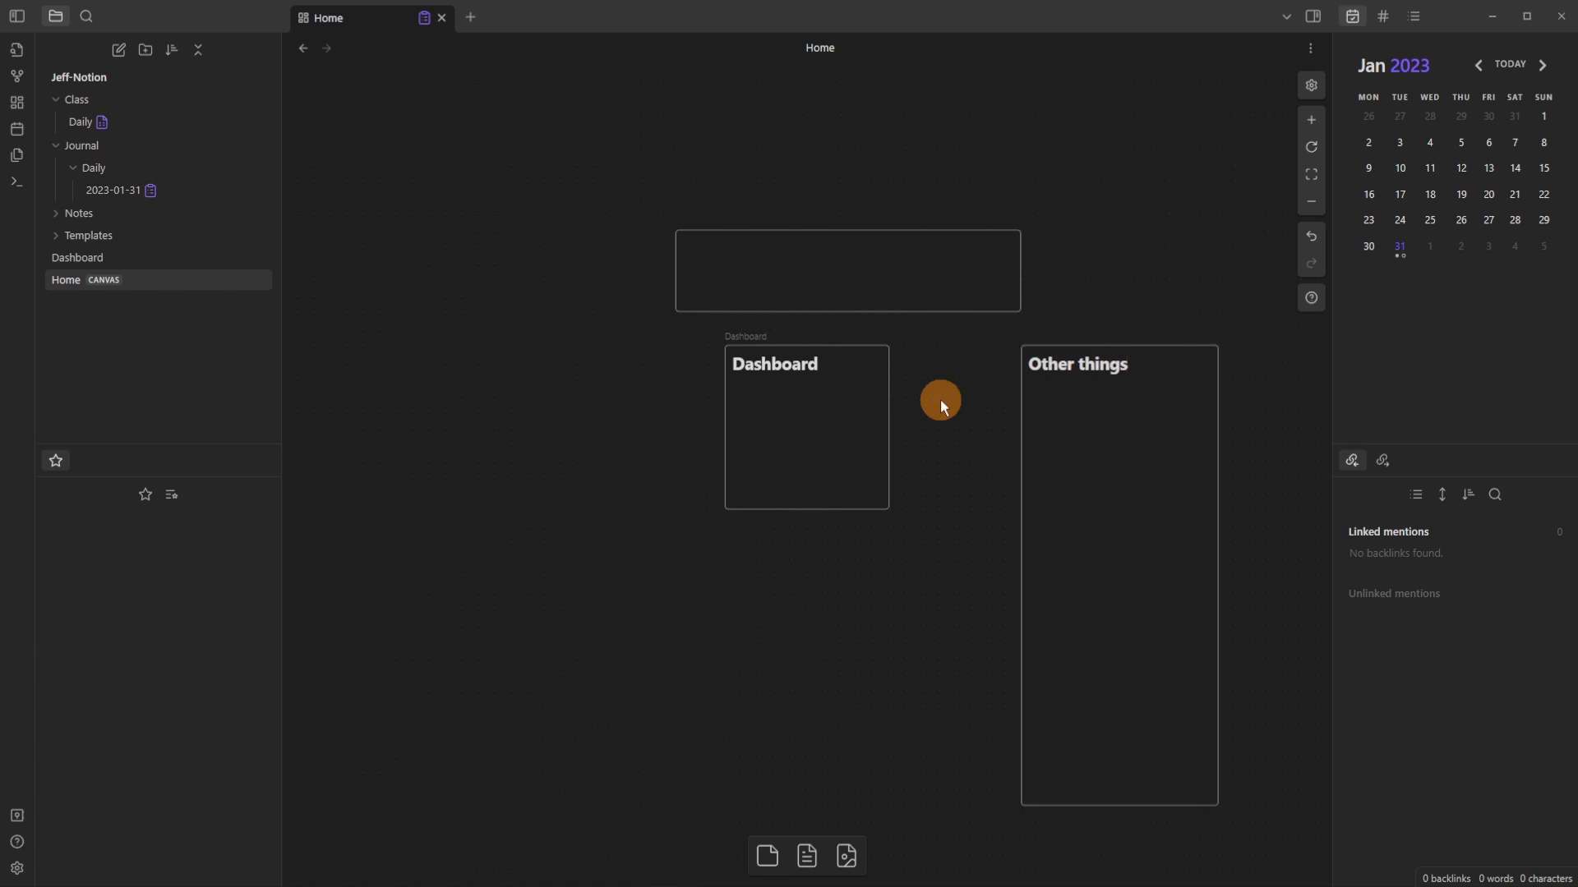
{"action": "left_click_drag", "start_coordinate": [803, 441], "coordinate": [1085, 457]}
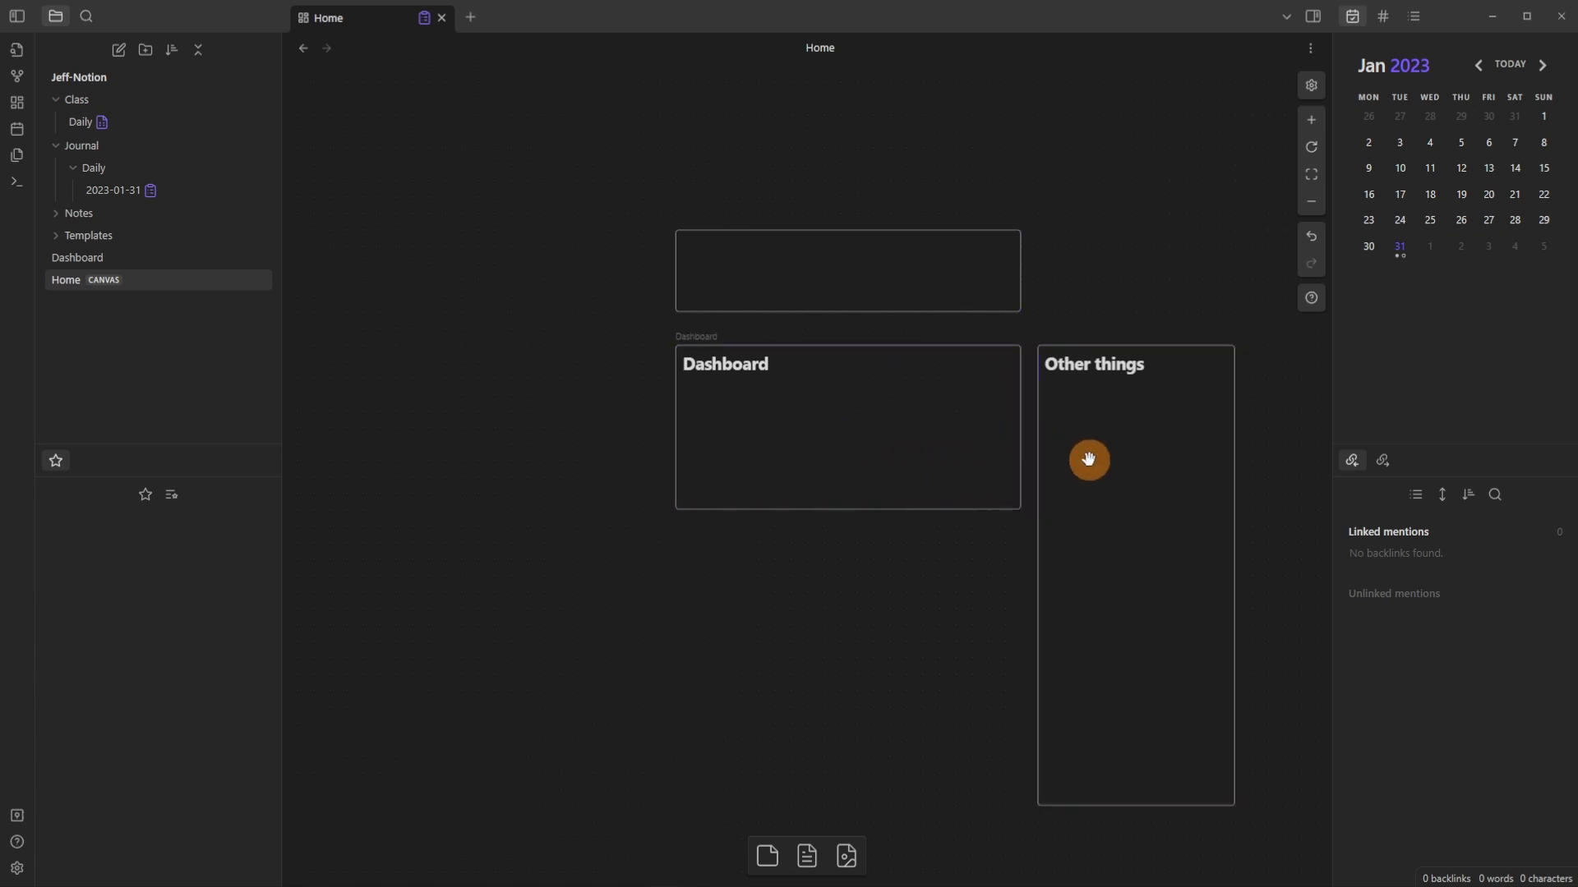
Open the Dashboard note from its canvas card and add the heading "Make Time".
{"action": "left_click", "coordinate": [822, 441]}
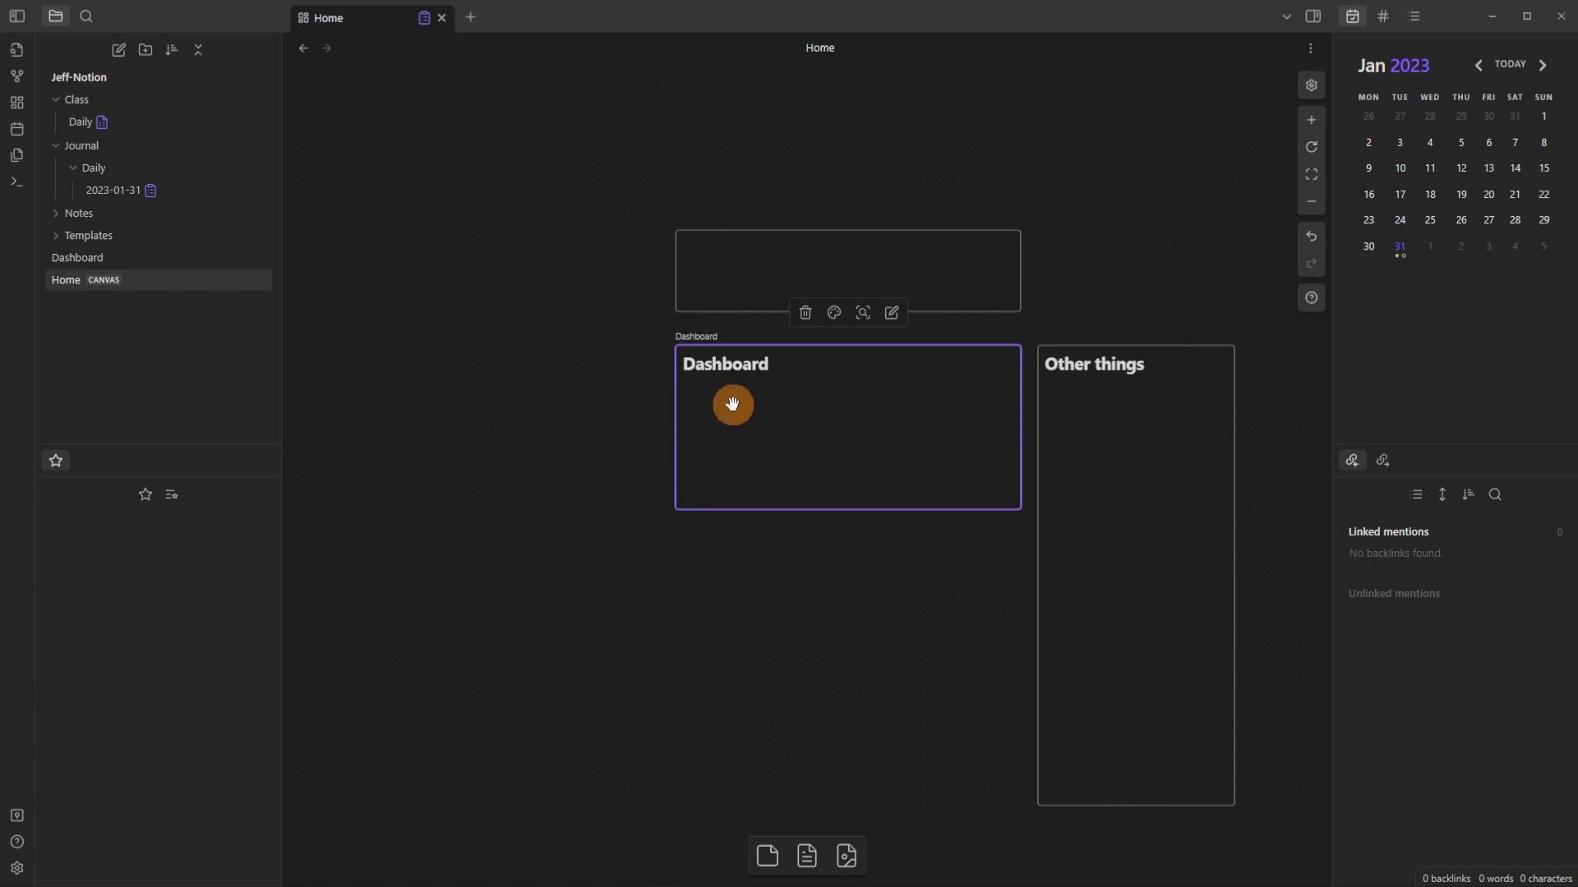
{"action": "left_click", "coordinate": [705, 340]}
{"action": "type", "text": "# Make To"}
{"action": "key", "text": "BackSpace"}
{"action": "type", "text": "ime"}
{"action": "key", "text": "Return"}
Insert a dataview code block containing a table query under the Make Time heading and render it.
{"action": "type", "text": "`"}
{"action": "type", "text": "dataview"}
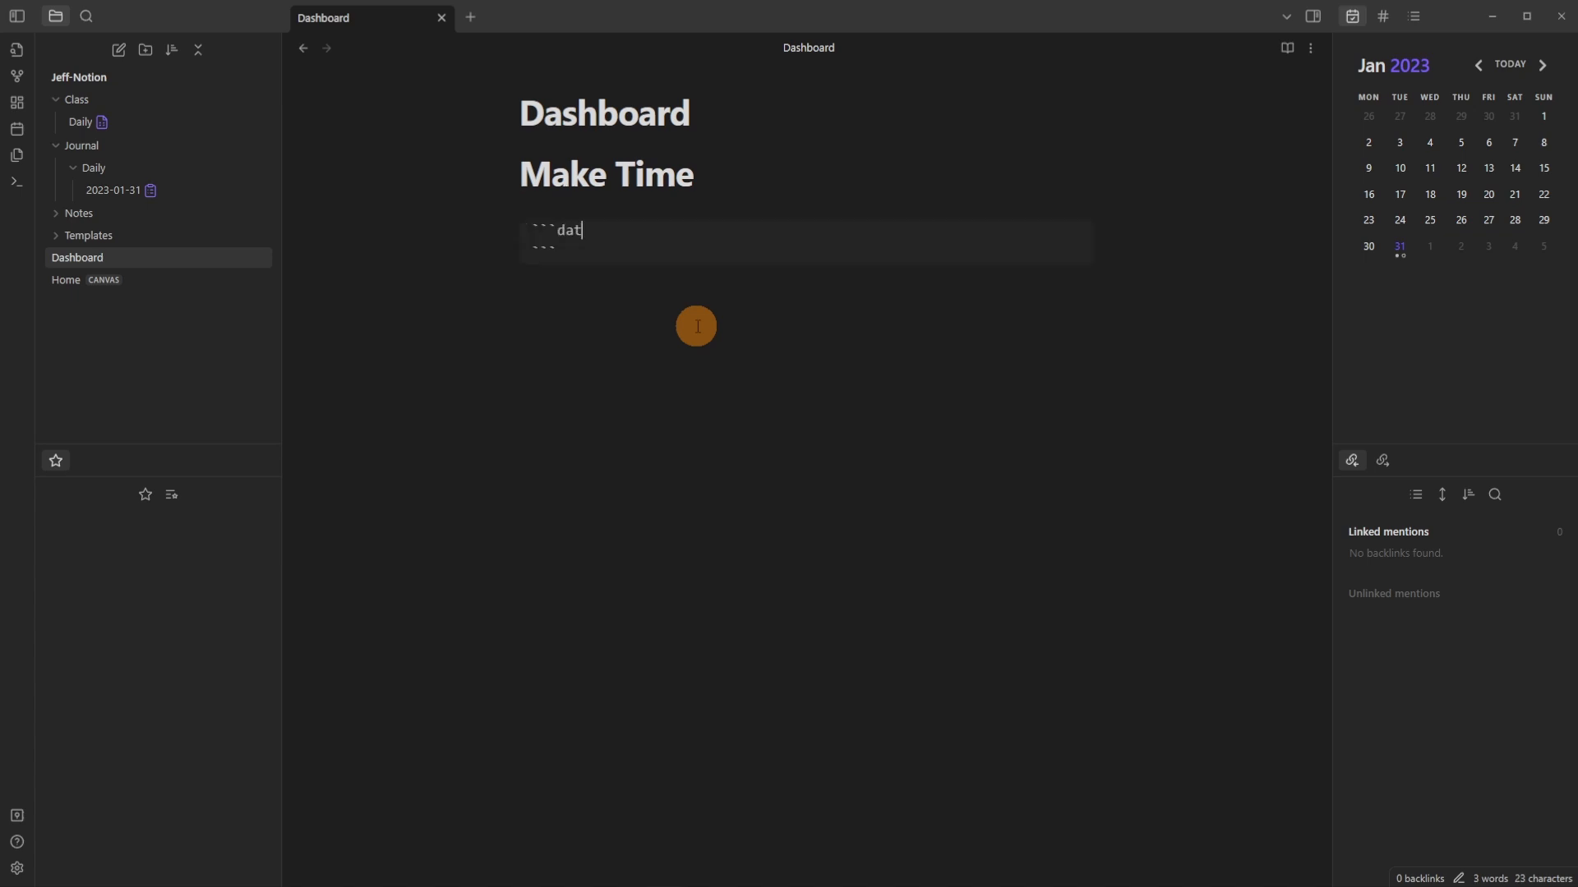
{"action": "key", "text": "Return"}
{"action": "type", "text": "table"}
{"action": "key", "text": "Up"}
{"action": "key", "text": "Up"}
{"action": "key", "text": "Up"}
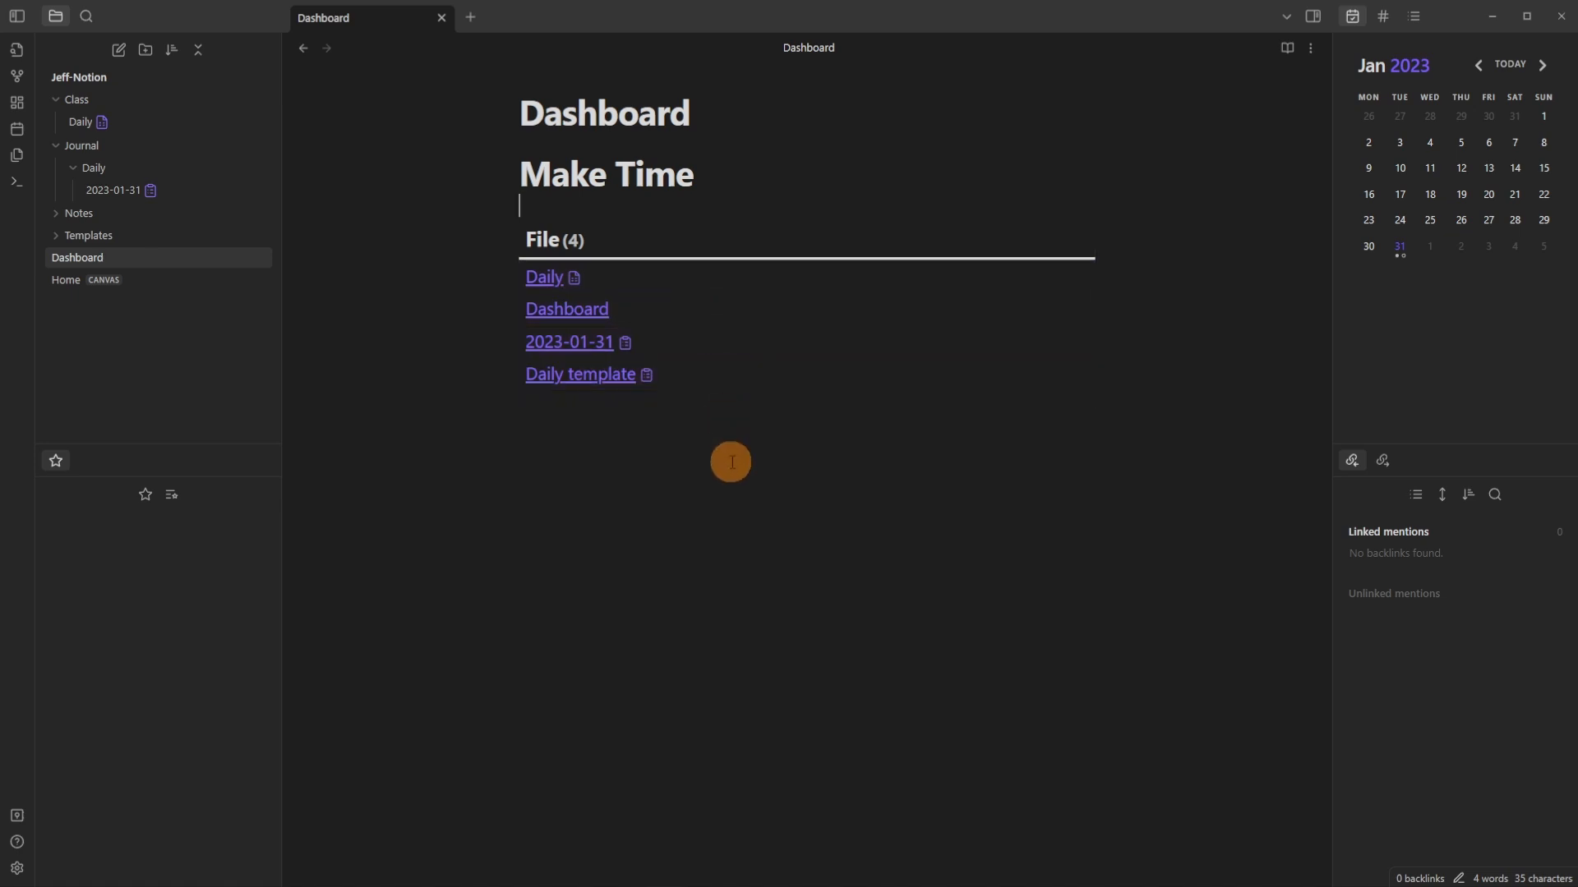
Limit the dataview table to the Journal folder with the line from "Journal".
{"action": "left_click", "coordinate": [1085, 238]}
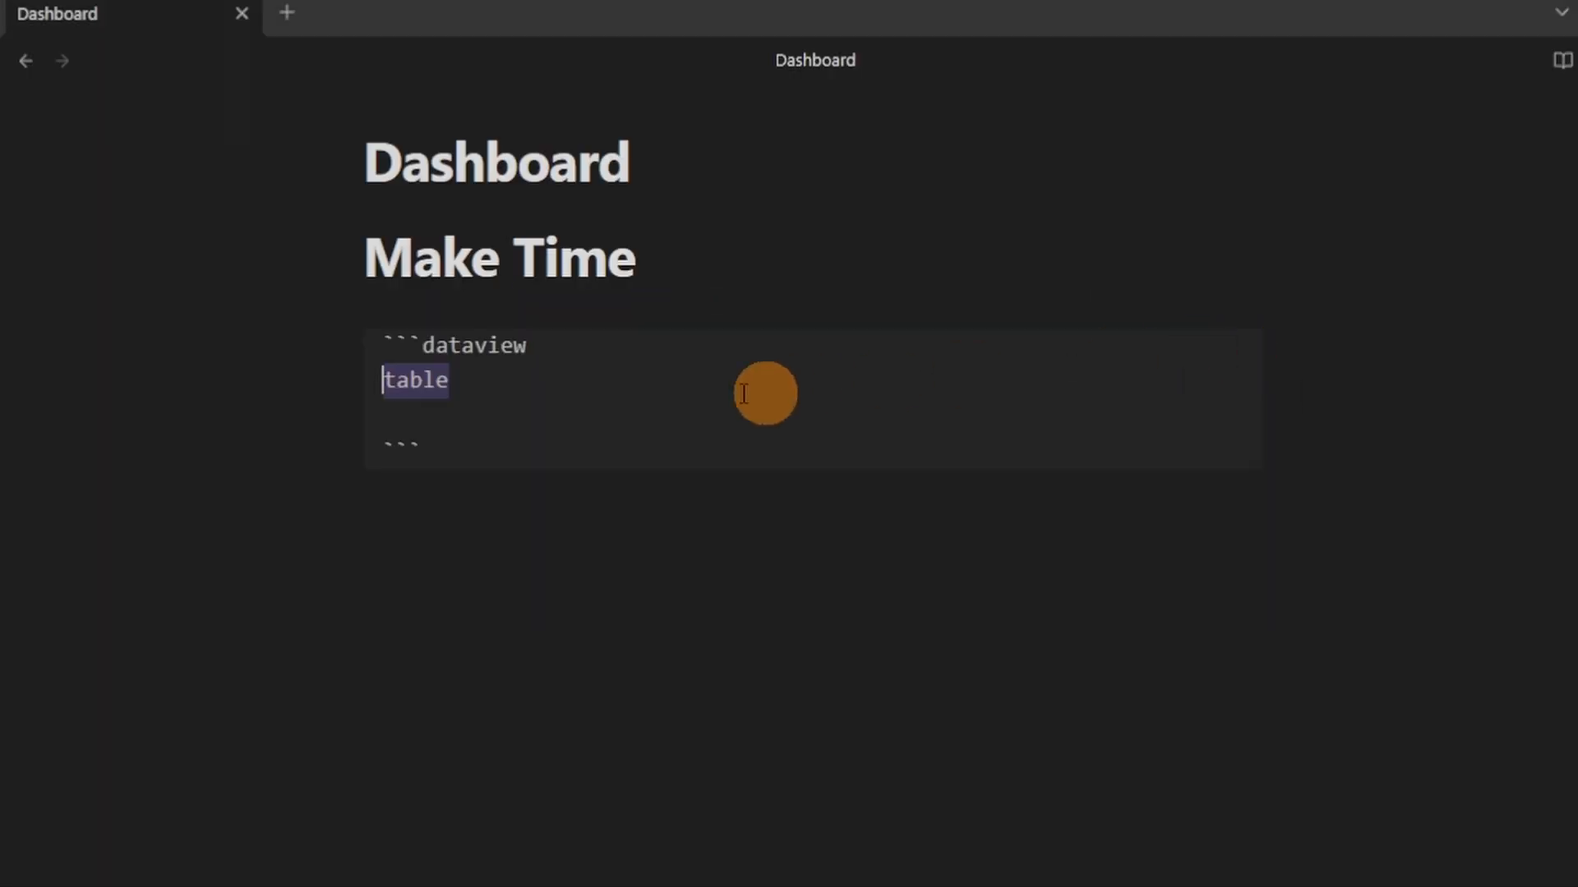
{"action": "left_click", "coordinate": [628, 264]}
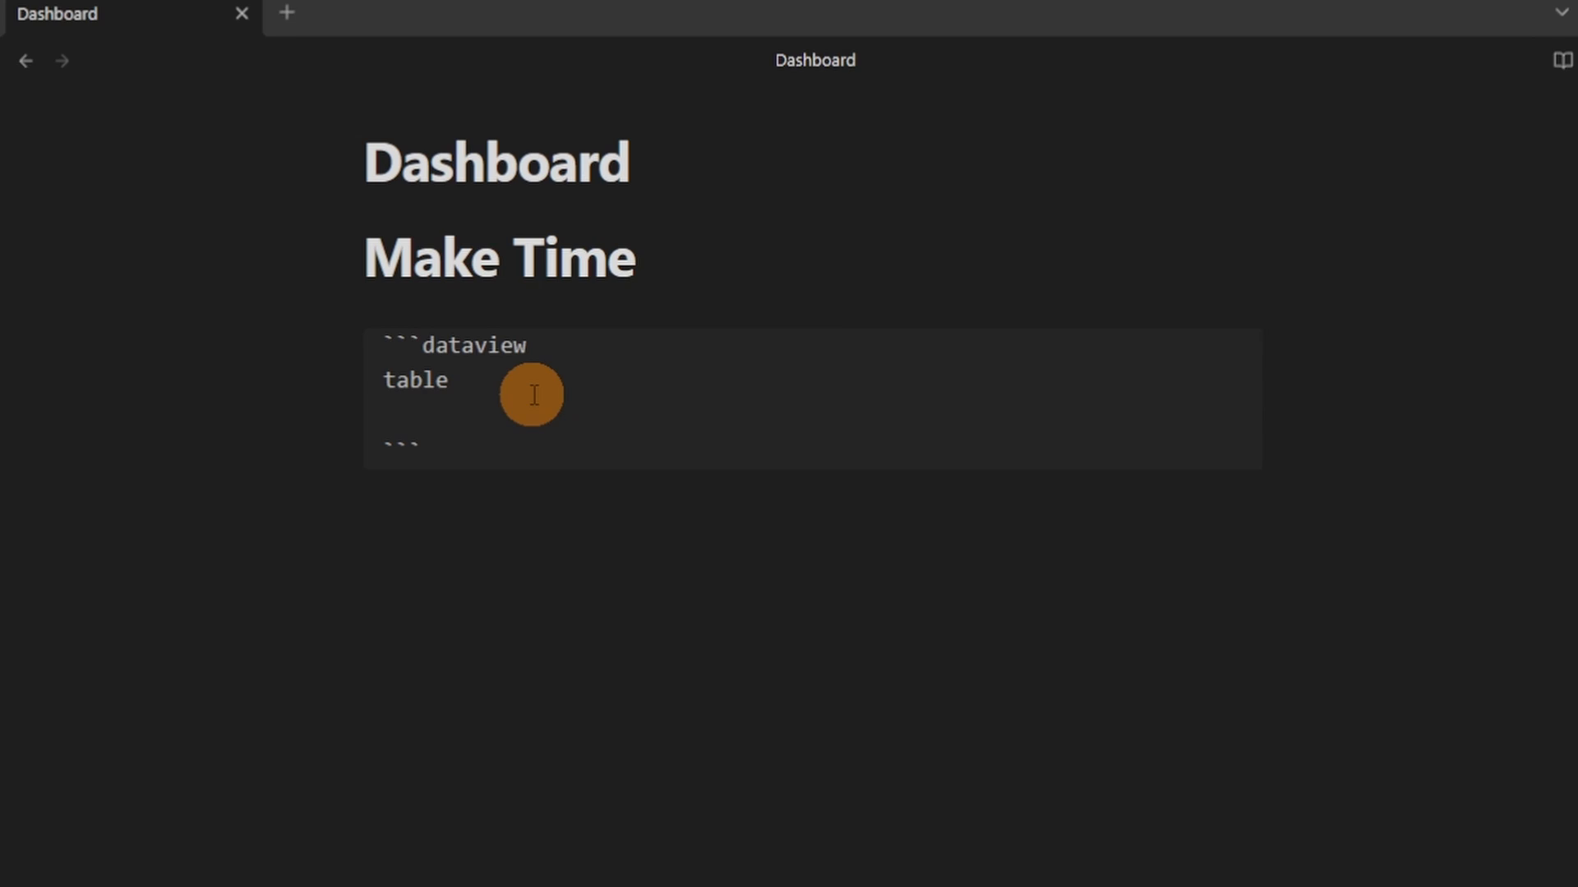
{"action": "type", "text": "from \"Journal"}
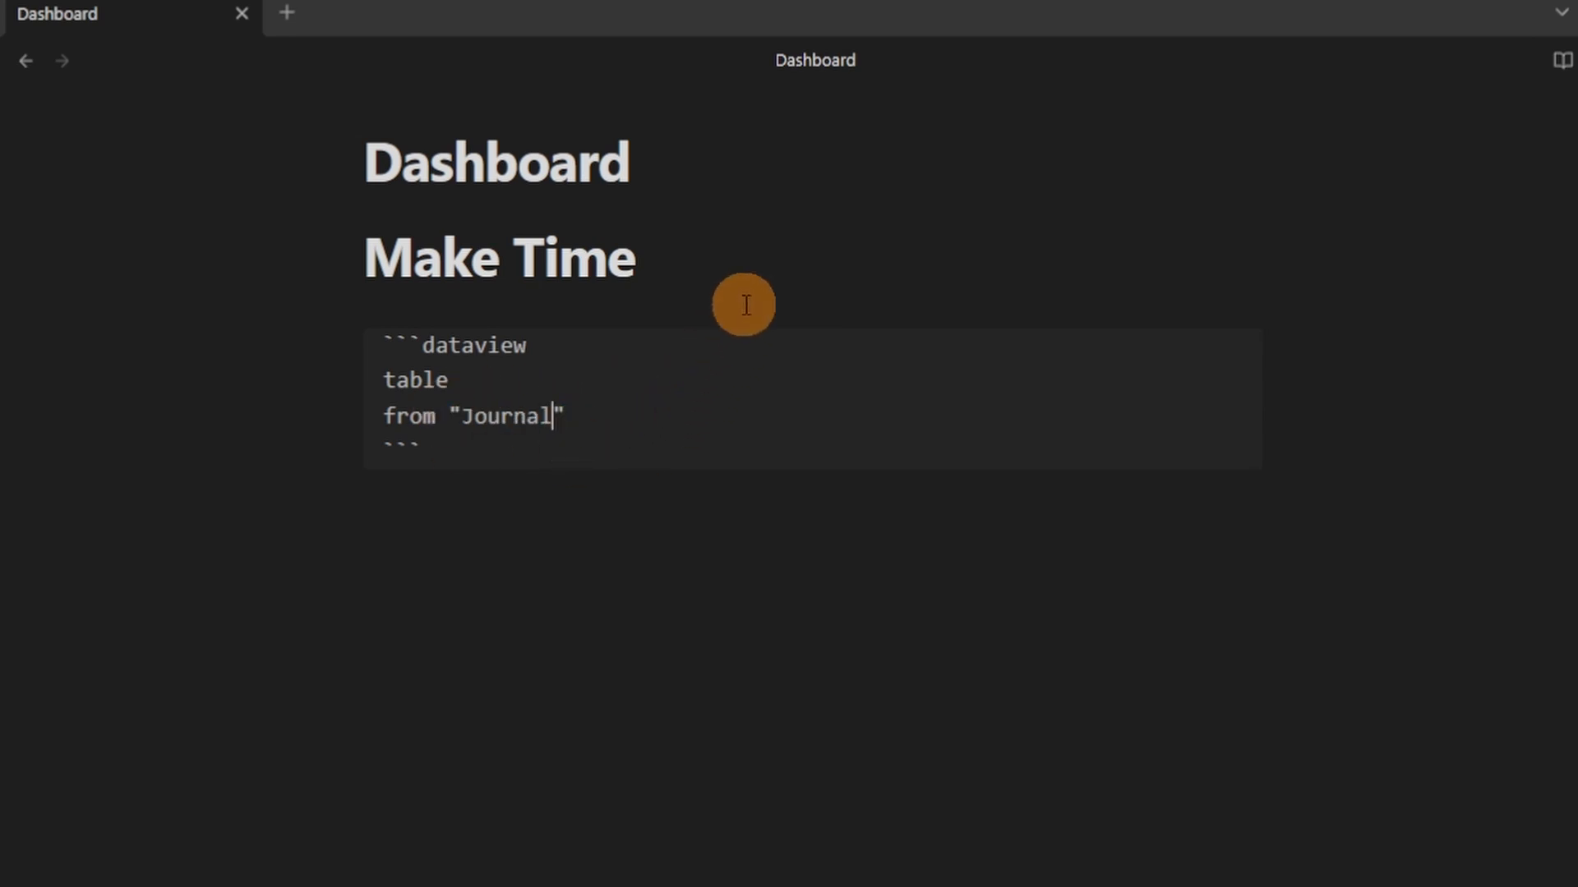
{"action": "key", "text": "Right"}
Exclude template files from the table with where !contains(file.name, "Template"), render it, and check the Templates folder.
{"action": "key", "text": "Return"}
{"action": "type", "text": "whee"}
{"action": "key", "text": "BackSpace"}
{"action": "type", "text": "r"}
{"action": "key", "text": "BackSpace"}
{"action": "type", "text": "re "}
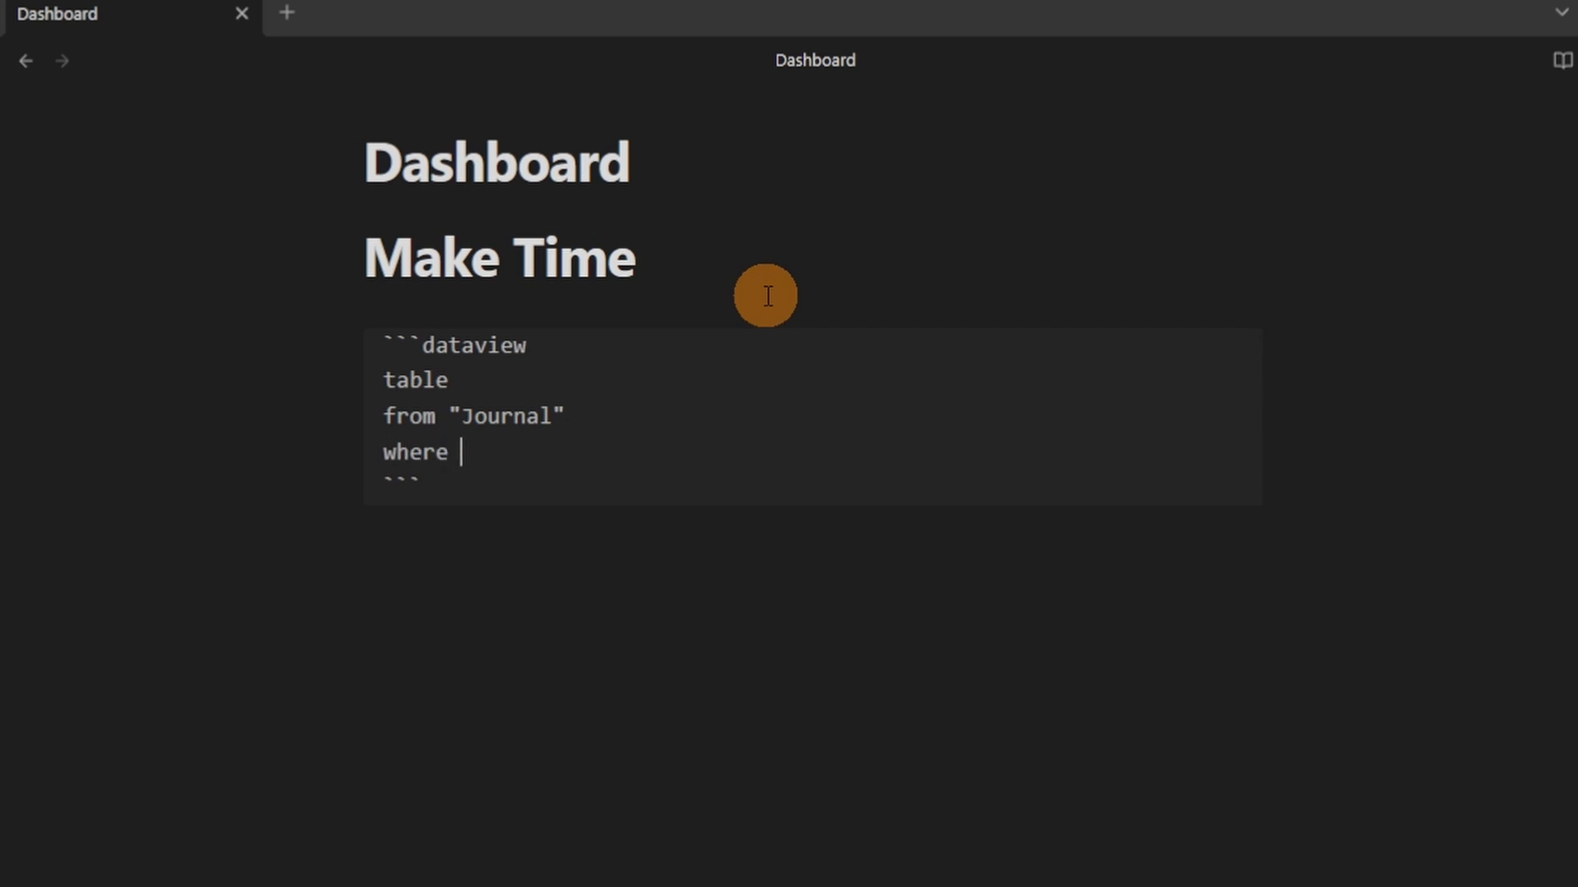
{"action": "type", "text": "!contains"}
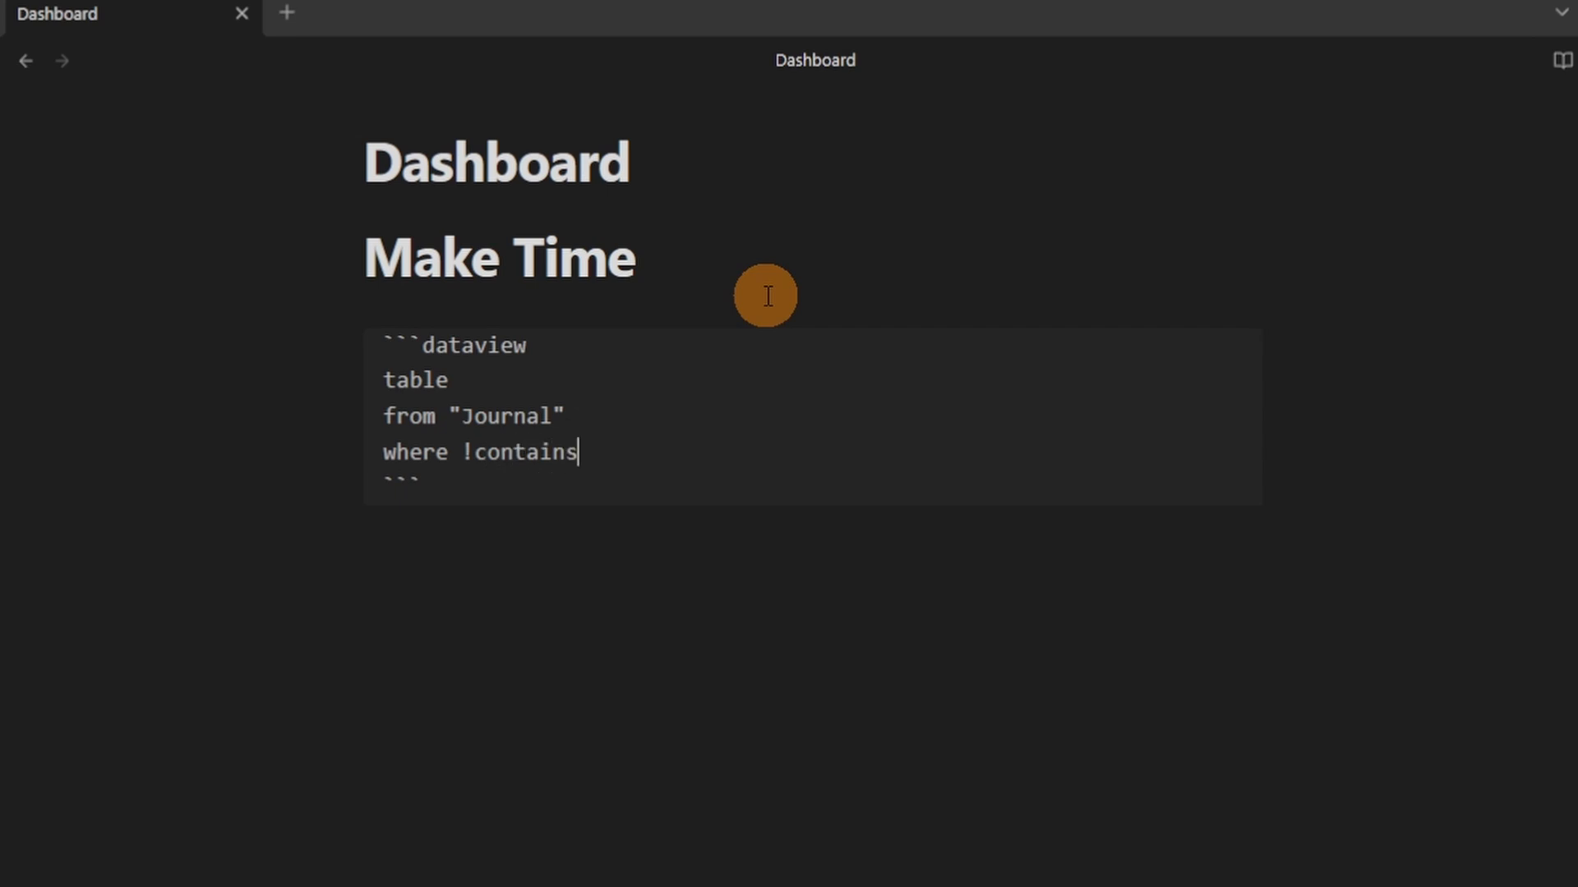
{"action": "type", "text": "("}
{"action": "type", "text": "file.na"}
{"action": "type", "text": "me"}
{"action": "type", "text": ", \""}
{"action": "type", "text": "Te"}
{"action": "type", "text": "mpl"}
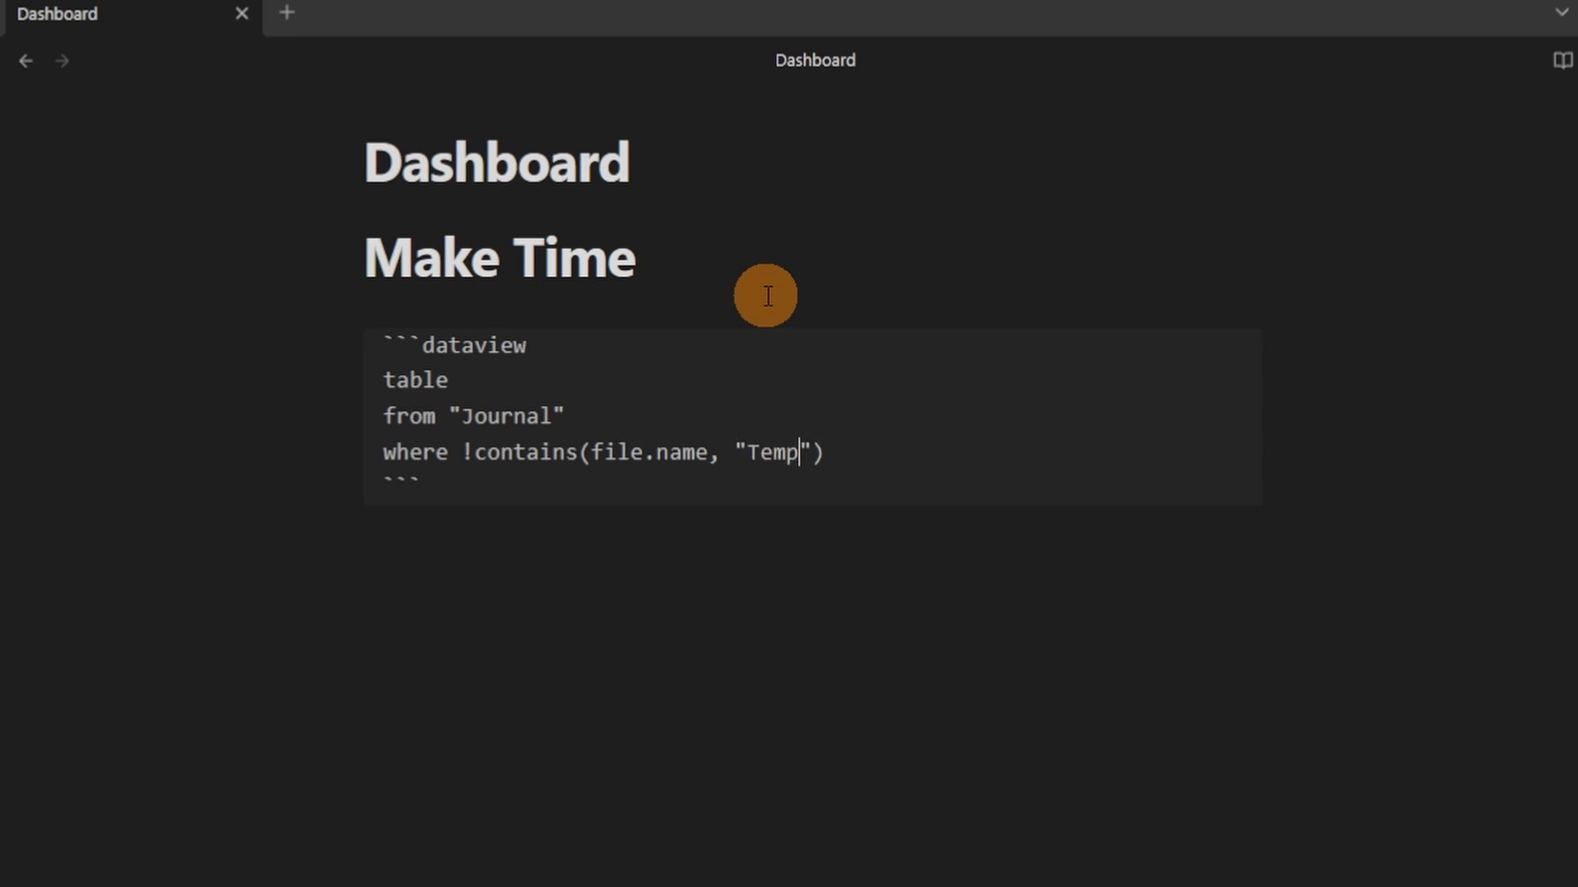
{"action": "type", "text": "ate"}
{"action": "key", "text": "Up"}
{"action": "key", "text": "Up"}
{"action": "key", "text": "Up"}
{"action": "key", "text": "Up"}
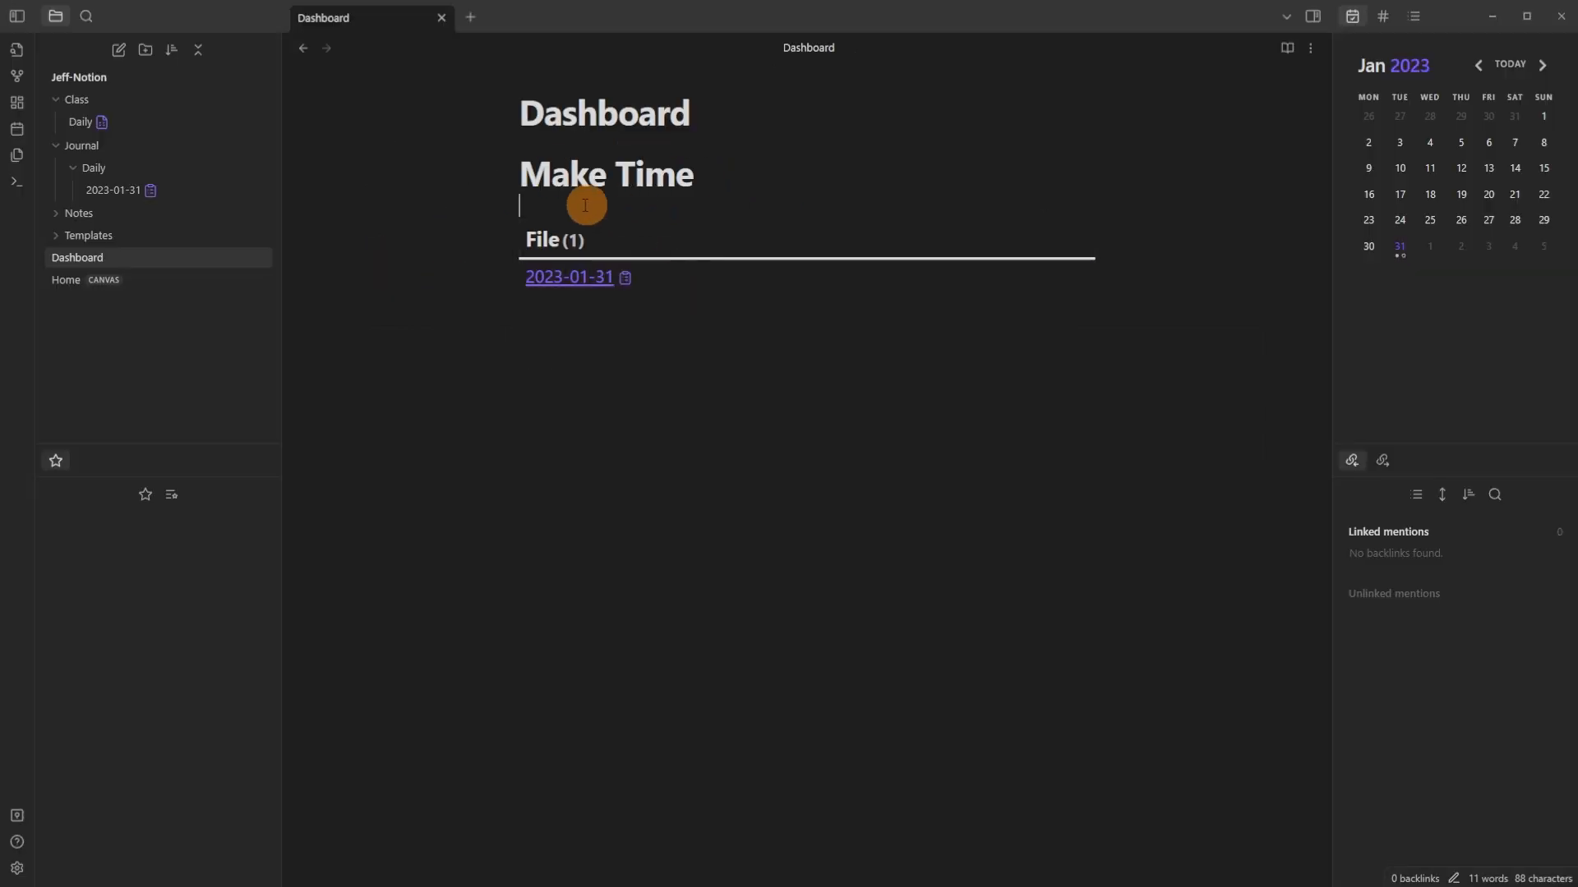
{"action": "left_click", "coordinate": [95, 237]}
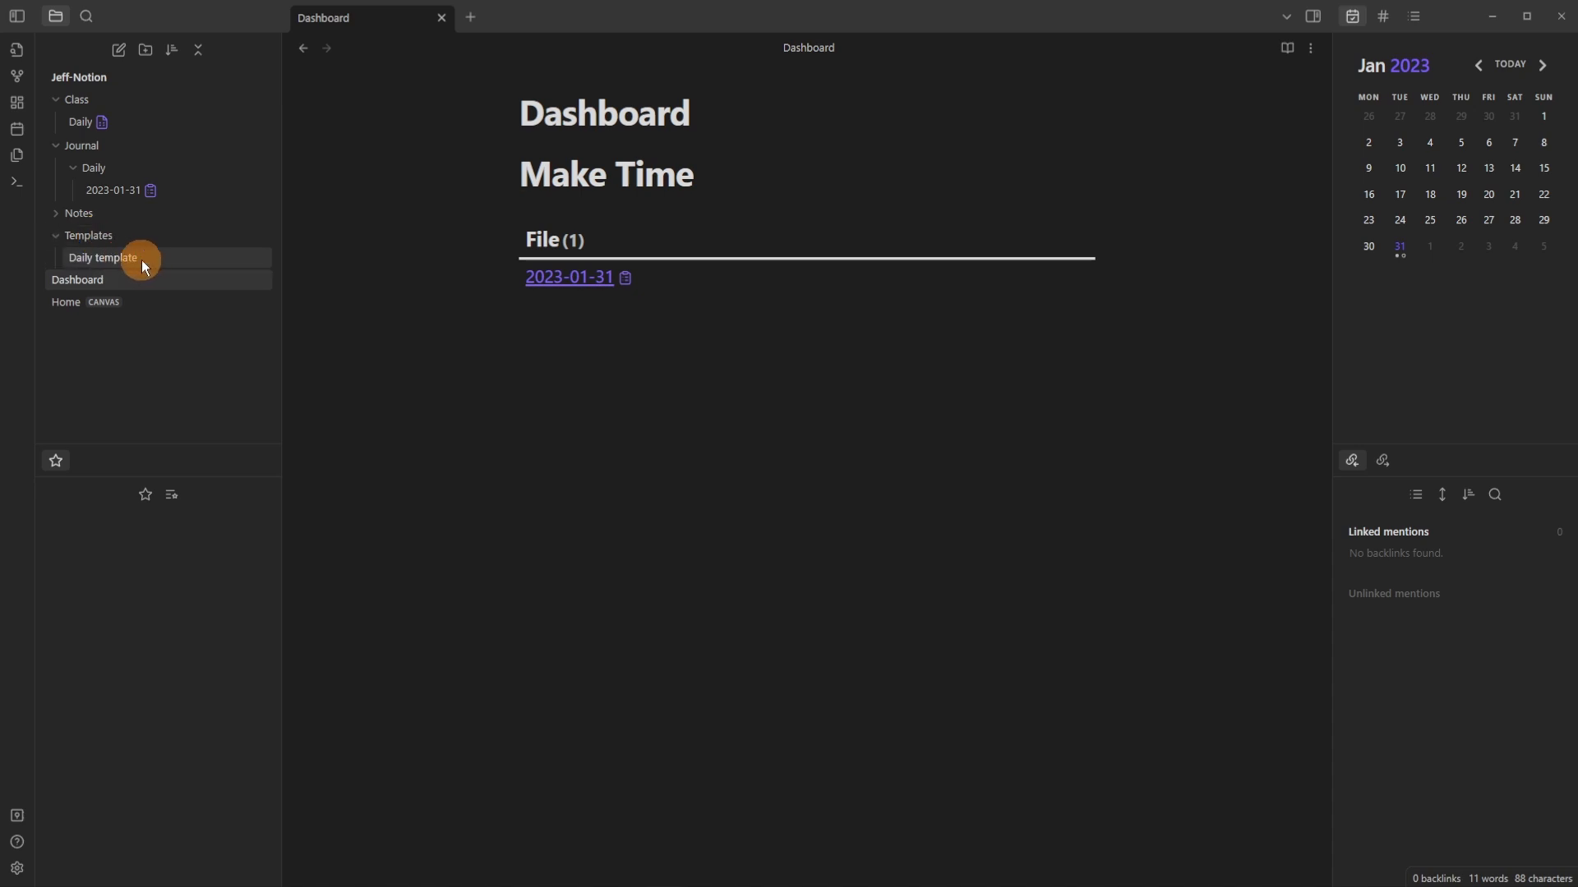
{"action": "left_click", "coordinate": [131, 237]}
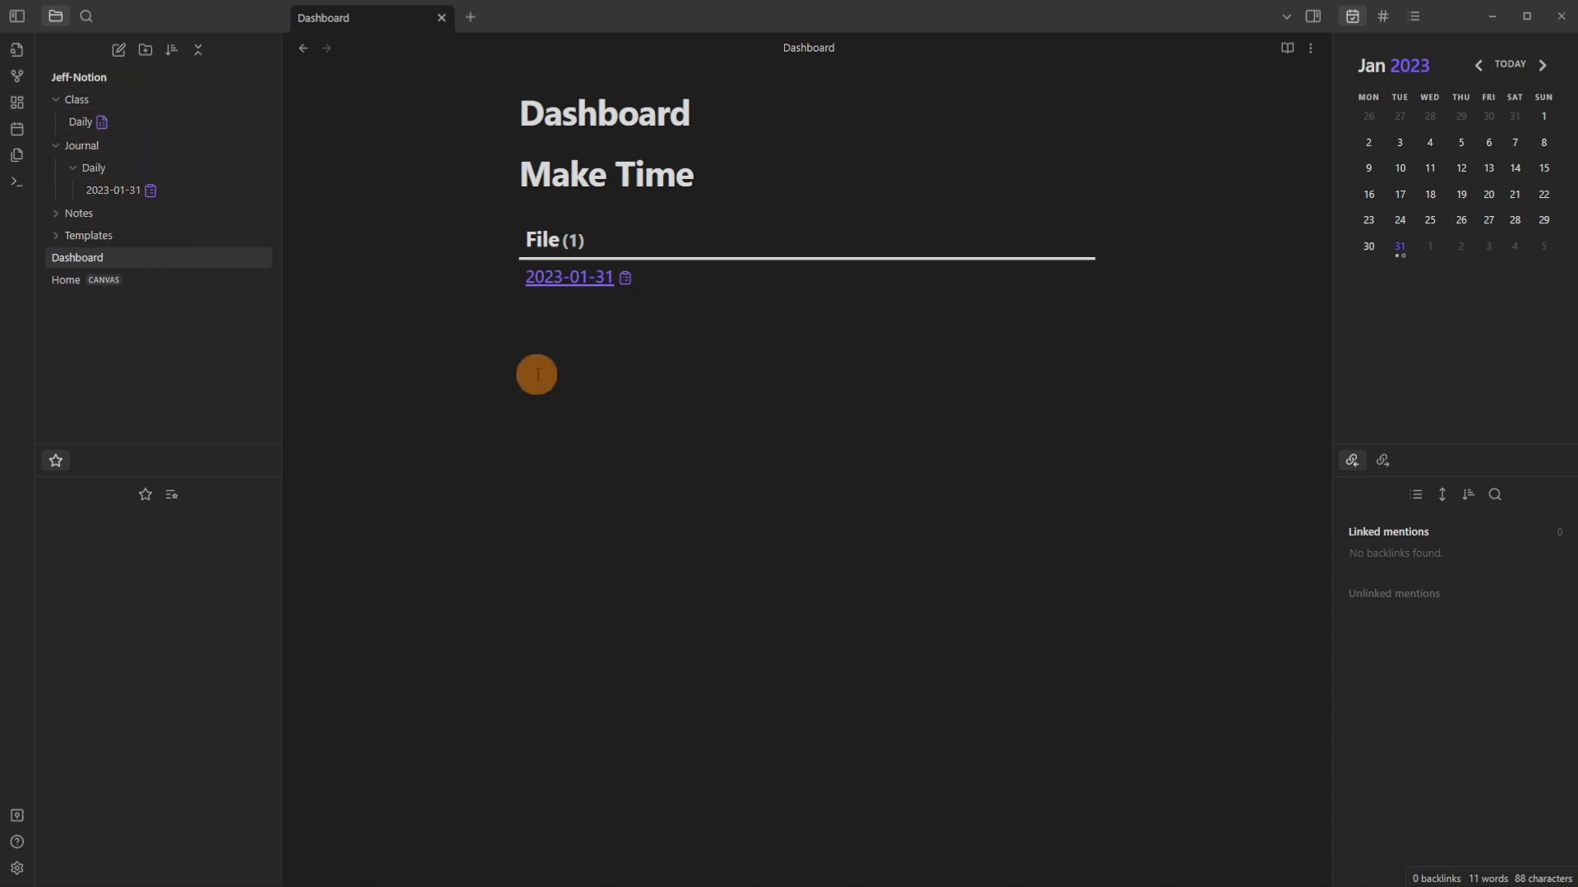
Start a second filter line in the query reading where dateformat(file.day, "kkkk-'W'WW") =.
{"action": "left_click", "coordinate": [1083, 224]}
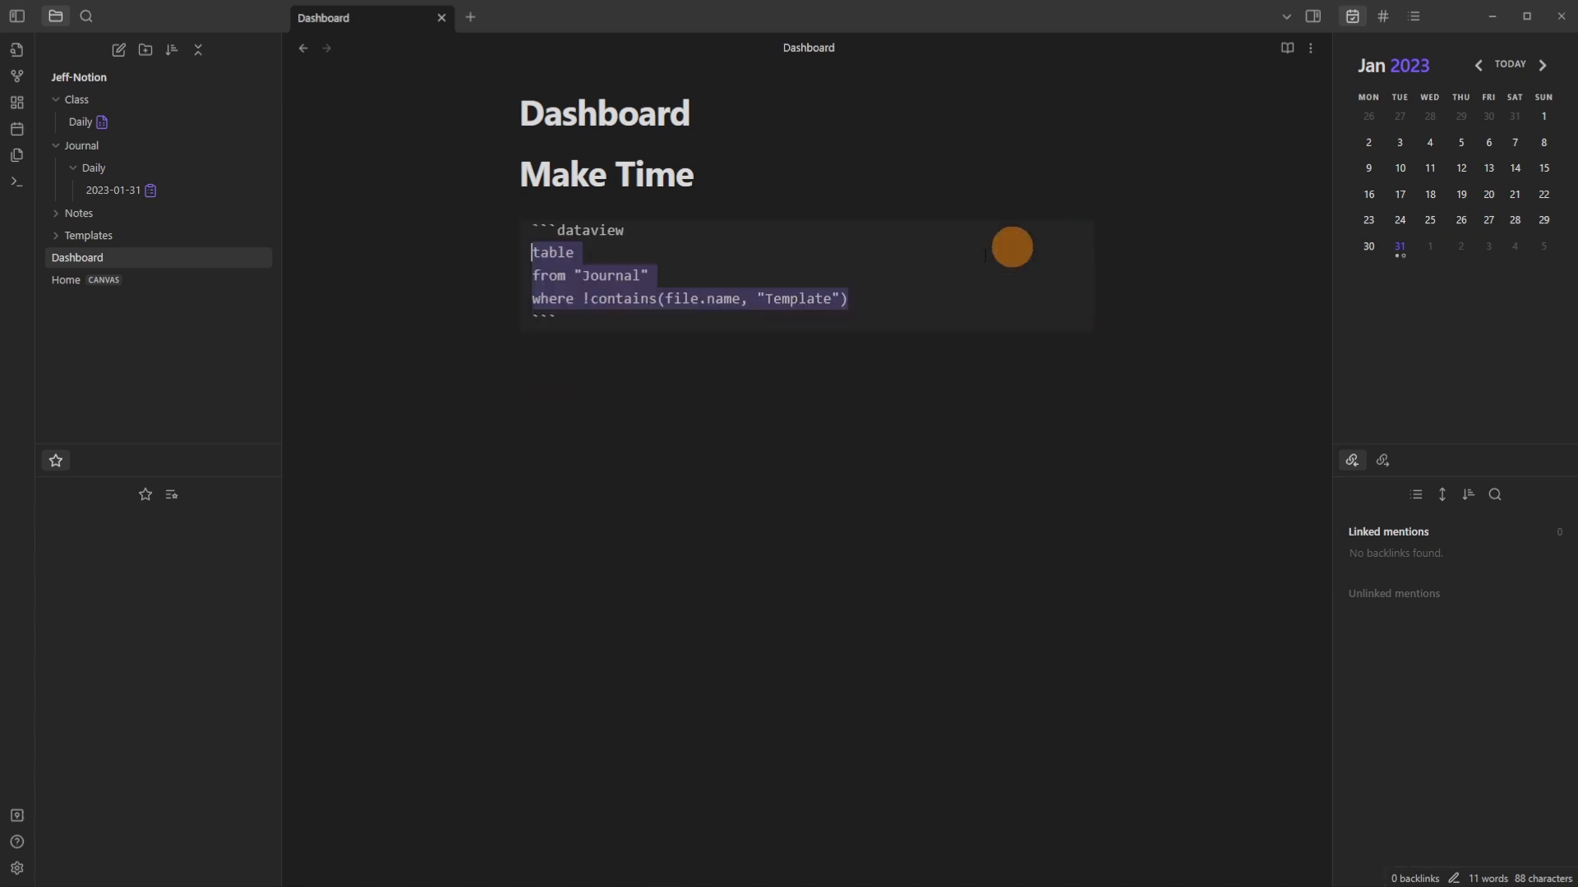
{"action": "left_click", "coordinate": [900, 298]}
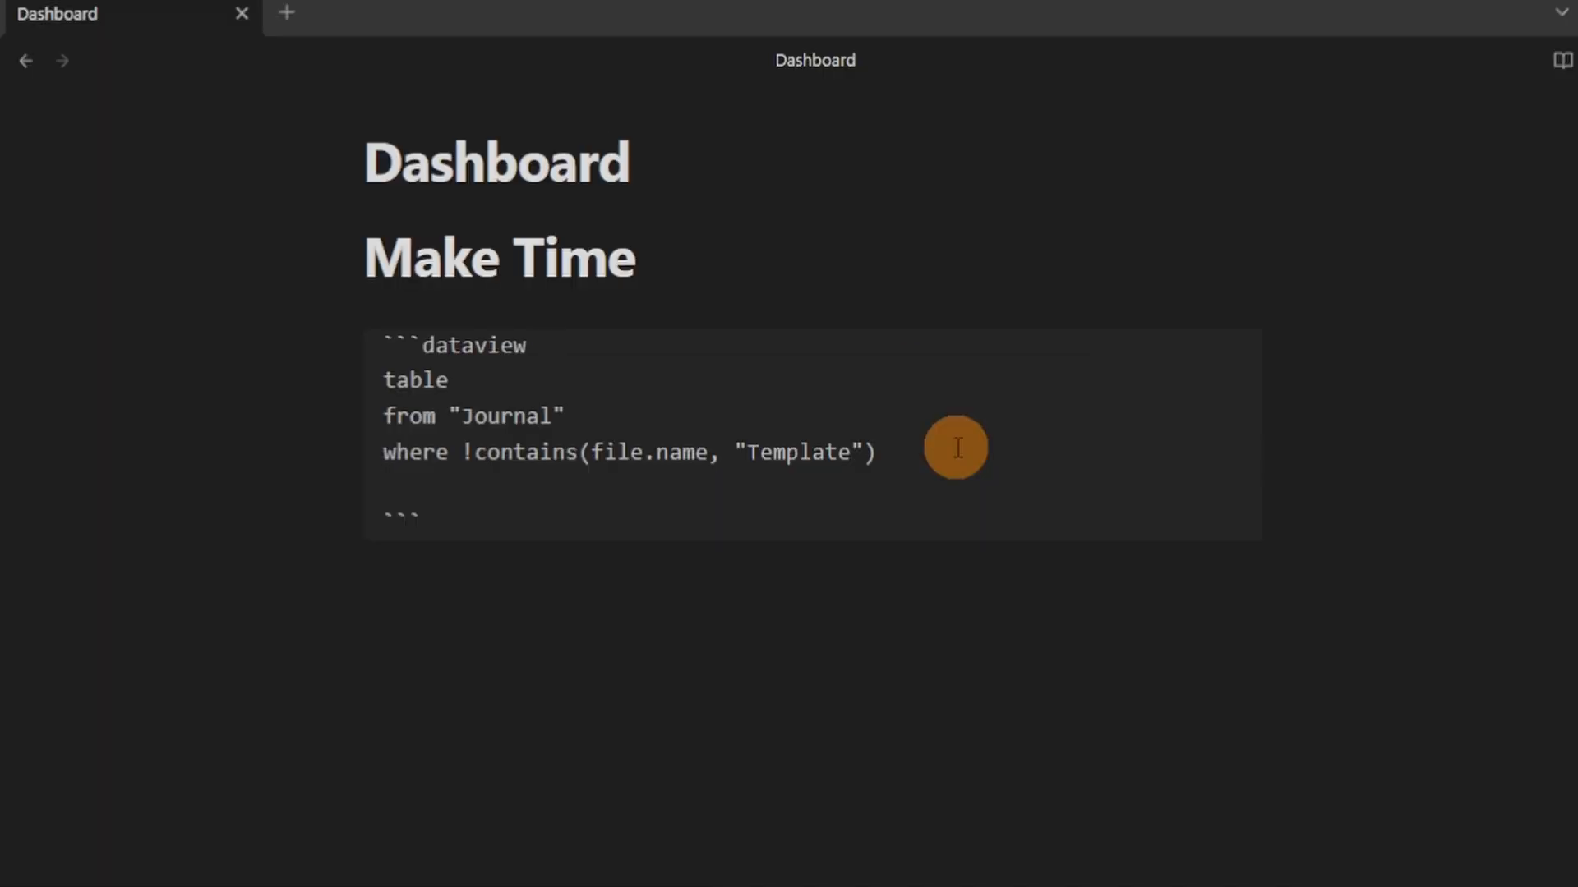
{"action": "type", "text": "where datefo"}
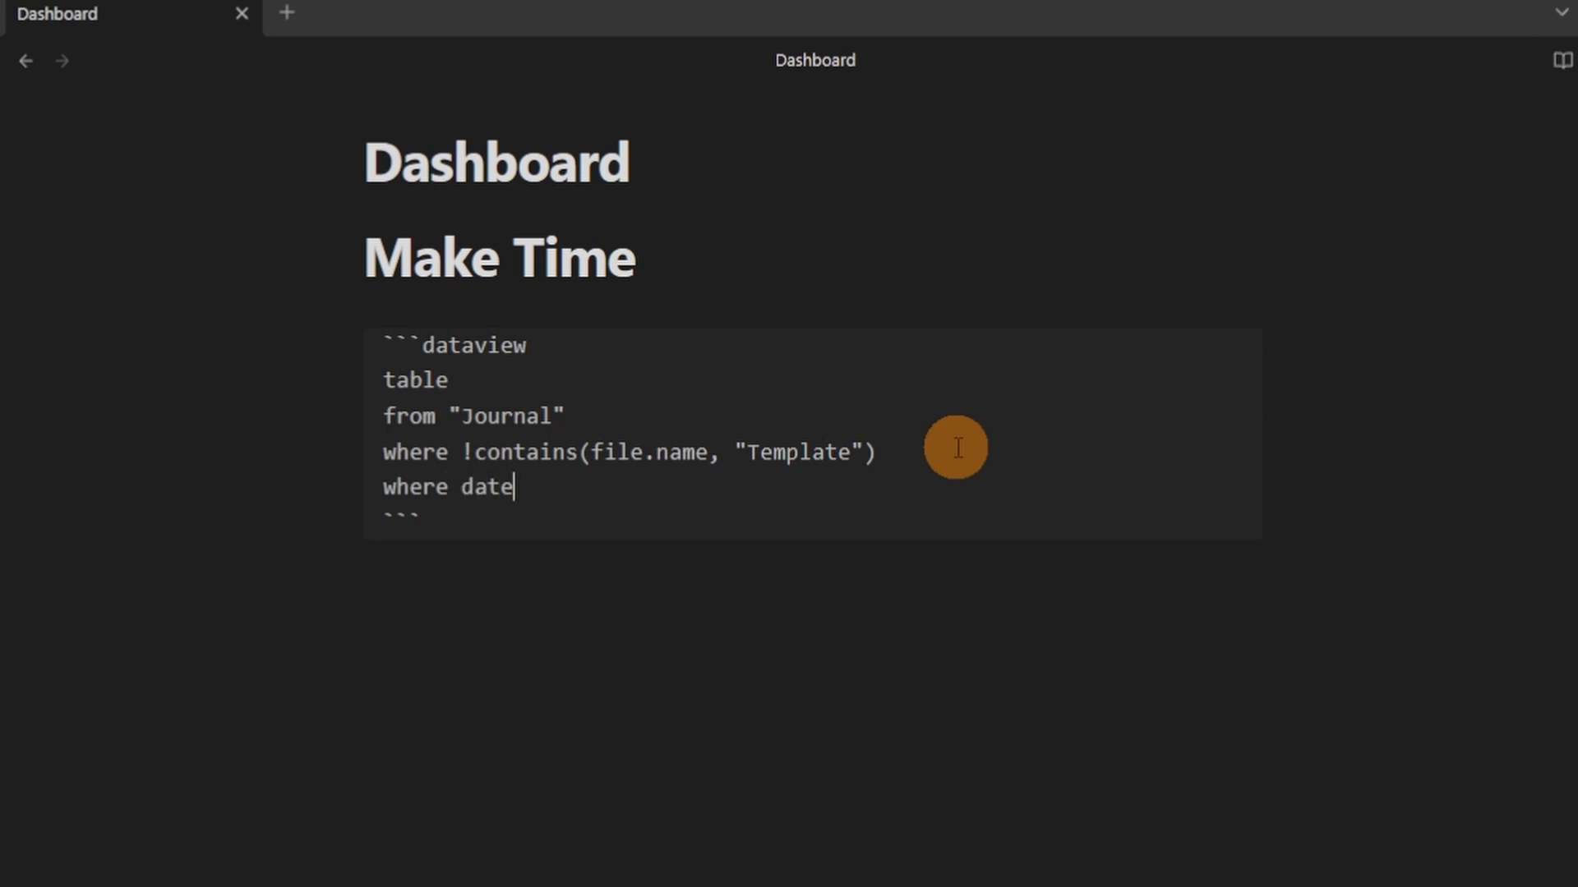
{"action": "type", "text": "rmat(file"}
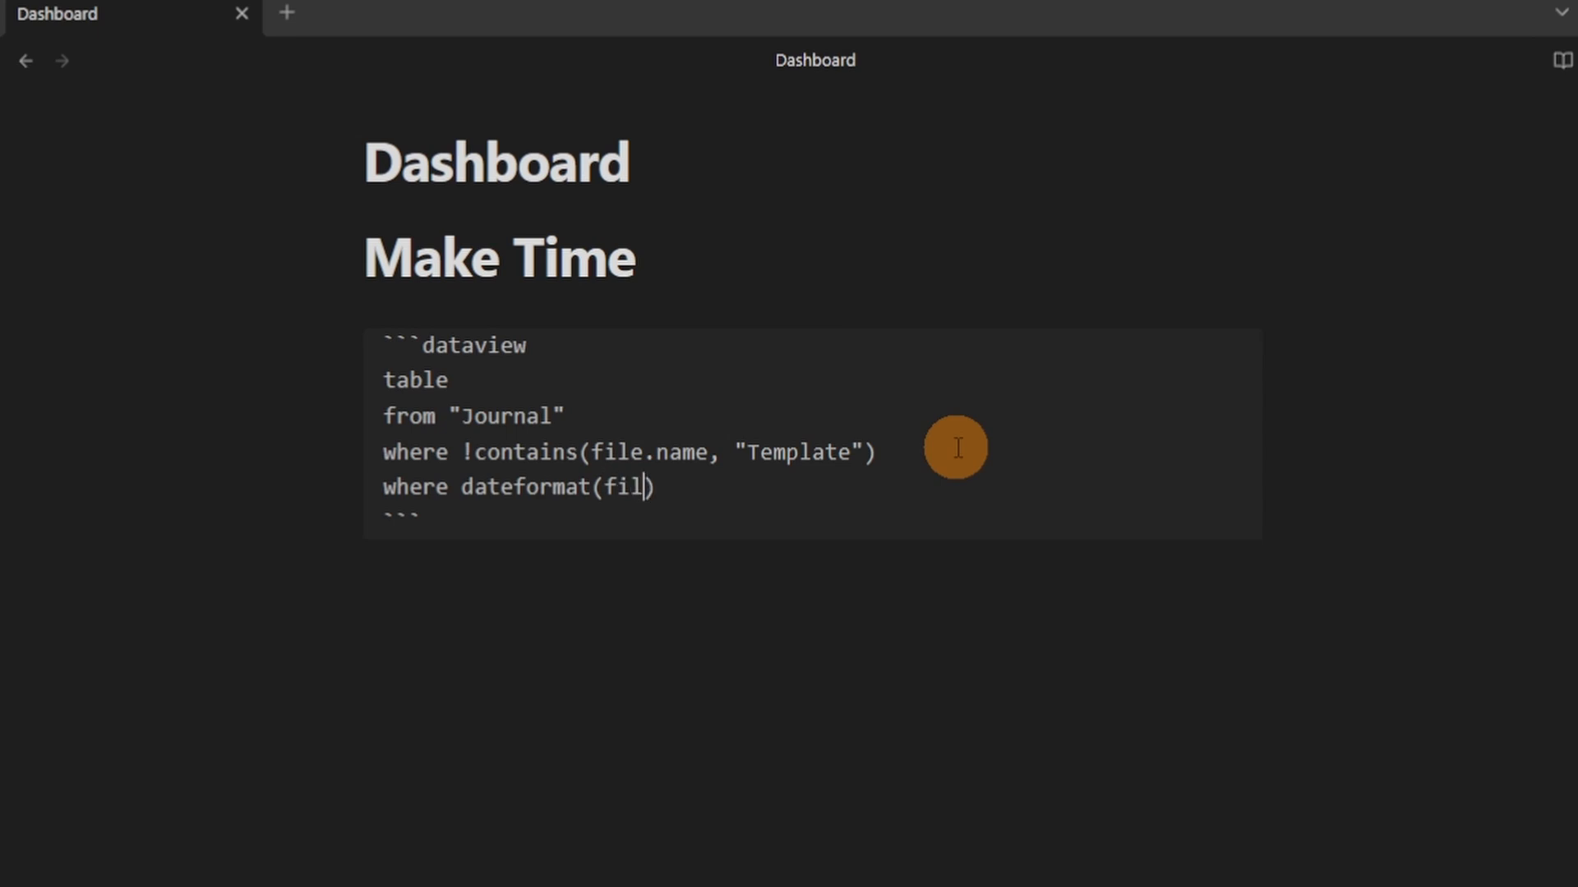
{"action": "type", "text": ".day, I"}
{"action": "key", "text": "BackSpace"}
{"action": "type", "text": "\"kkkk-"}
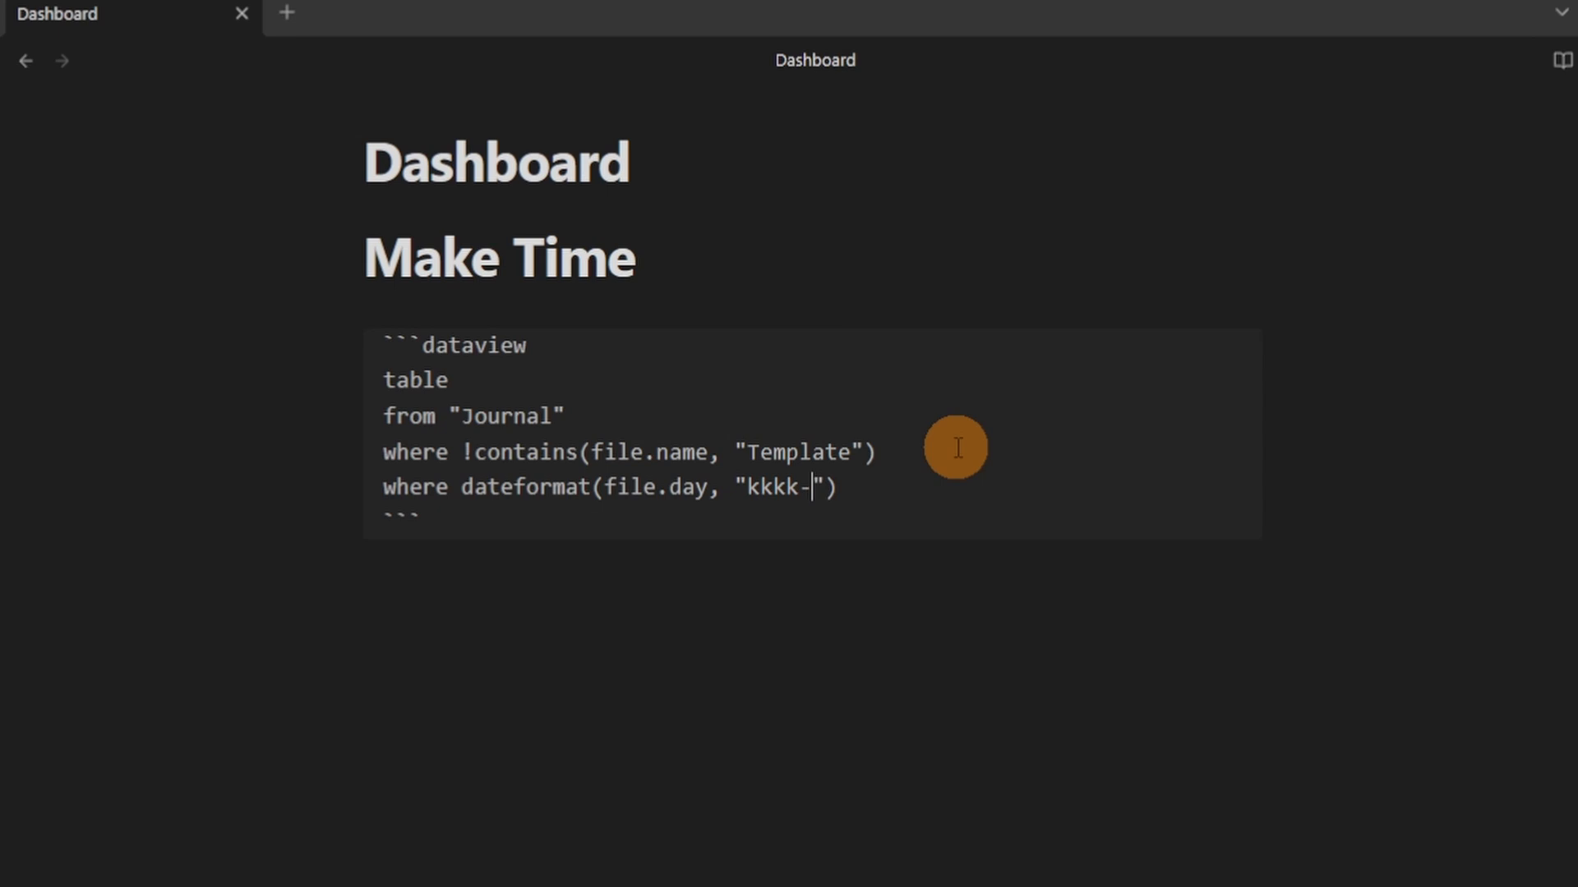
{"action": "type", "text": "'W'WW"}
{"action": "key", "text": "Right"}
{"action": "type", "text": "="}
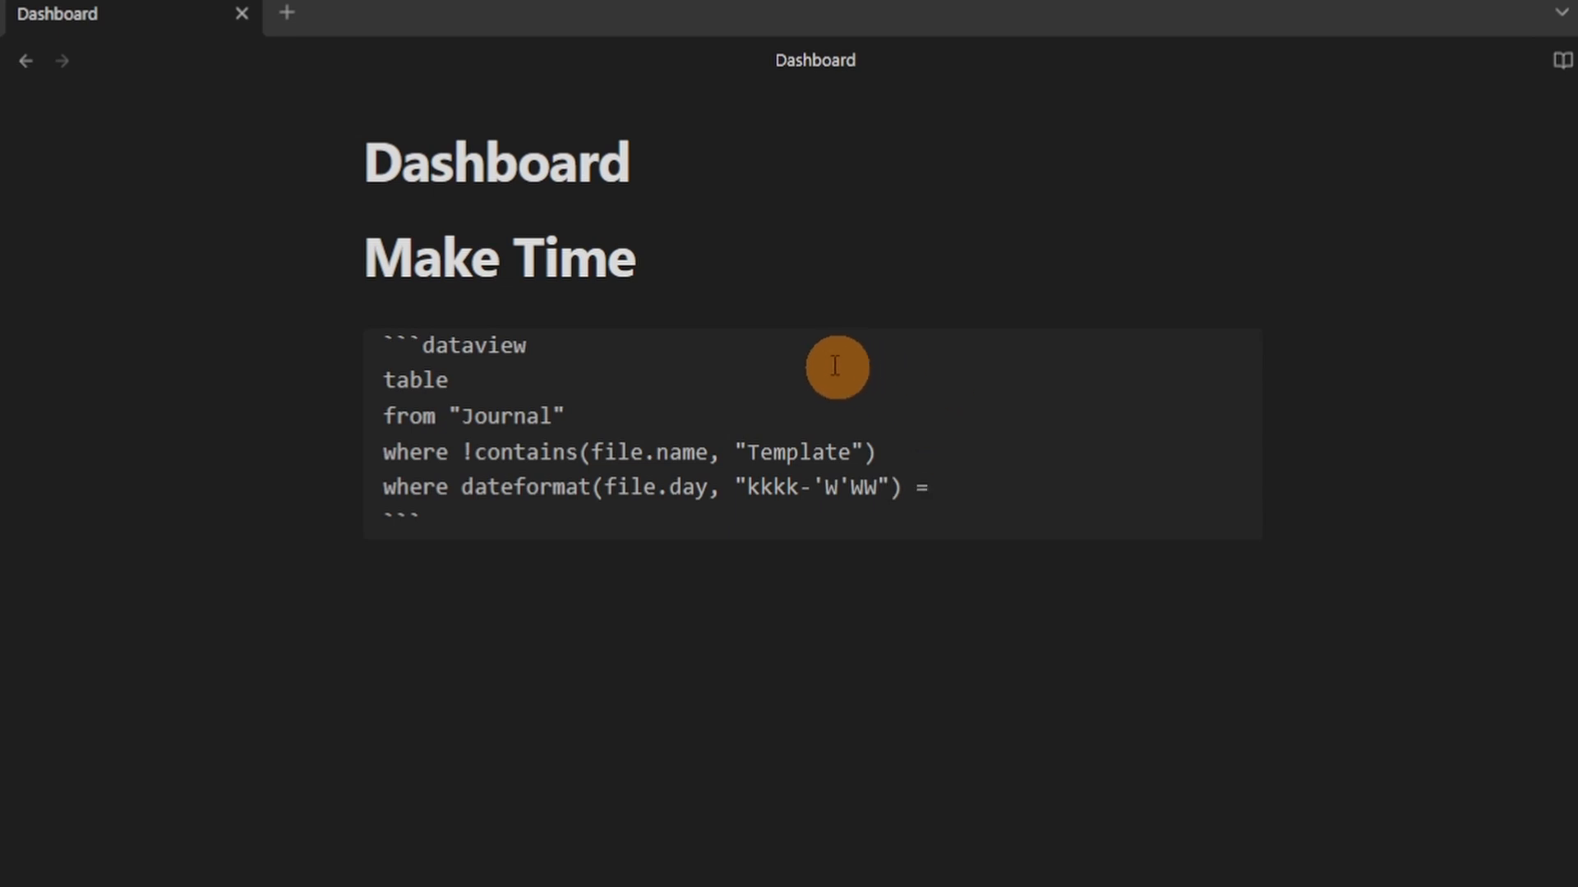
Complete the week filter with dateformat(date(today),"kkkk-'W'WW") and render the table.
{"action": "type", "text": " datefor"}
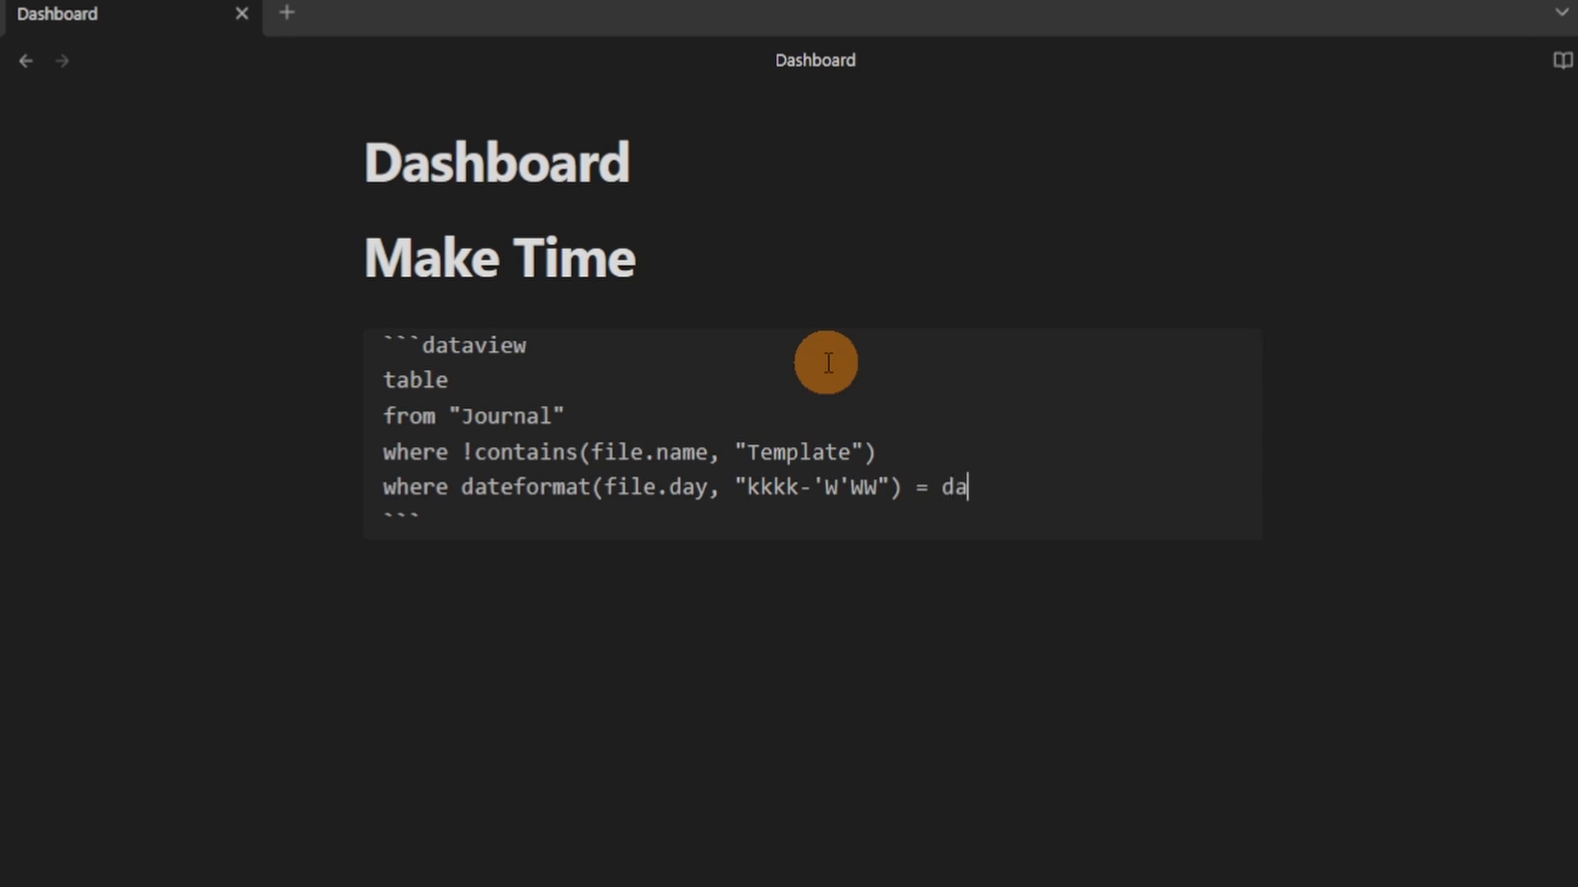
{"action": "type", "text": "mat"}
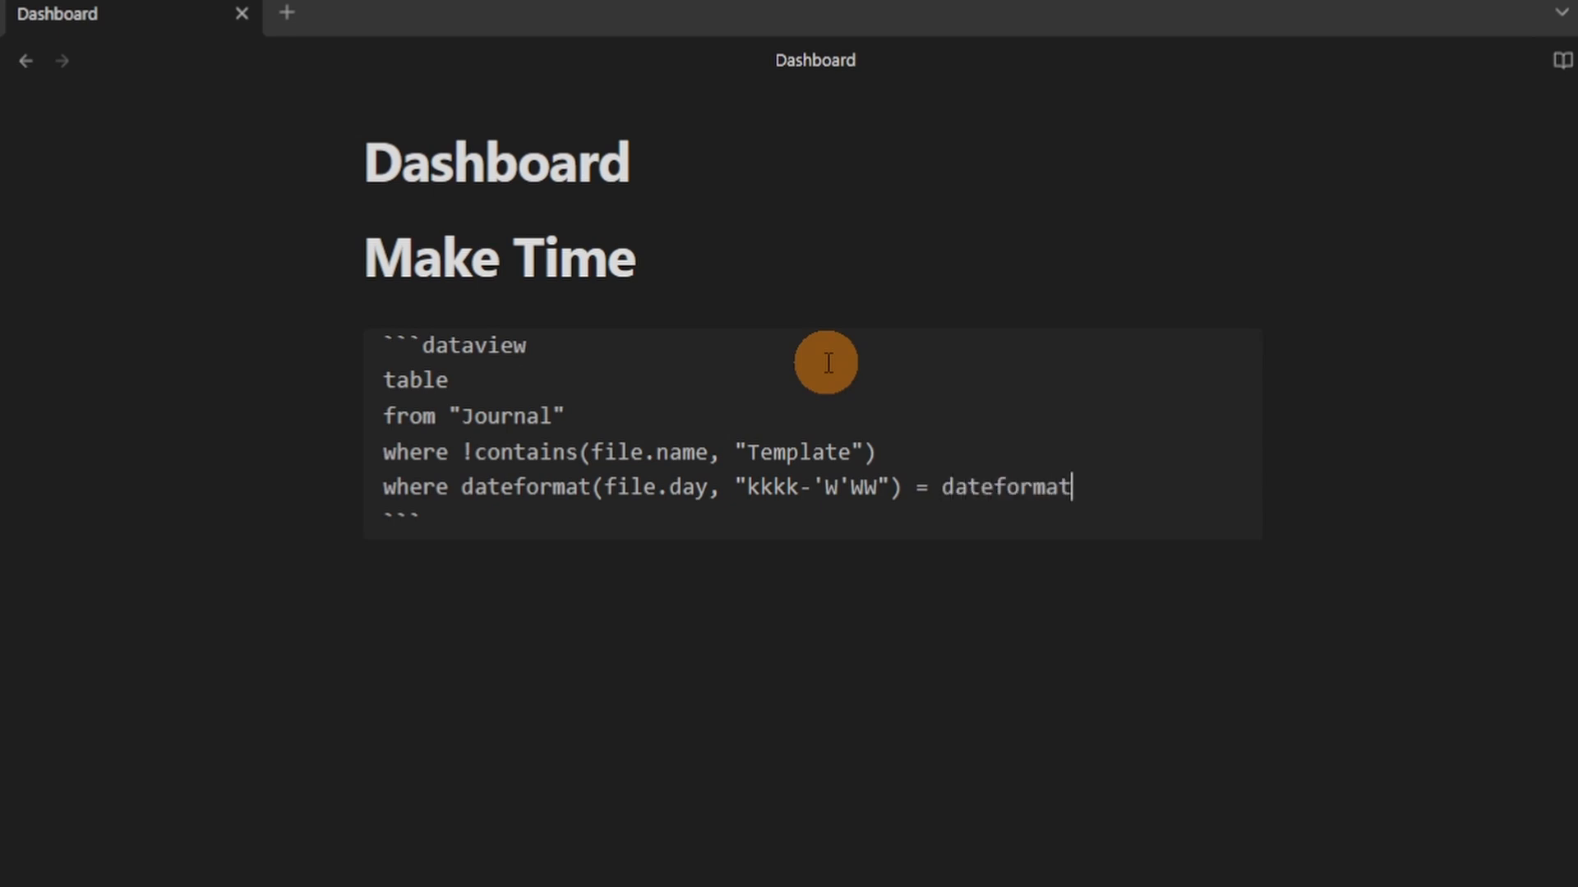
{"action": "type", "text": "e"}
{"action": "key", "text": "BackSpace"}
{"action": "type", "text": "(dateM"}
{"action": "key", "text": "BackSpace"}
{"action": "type", "text": "(toda"}
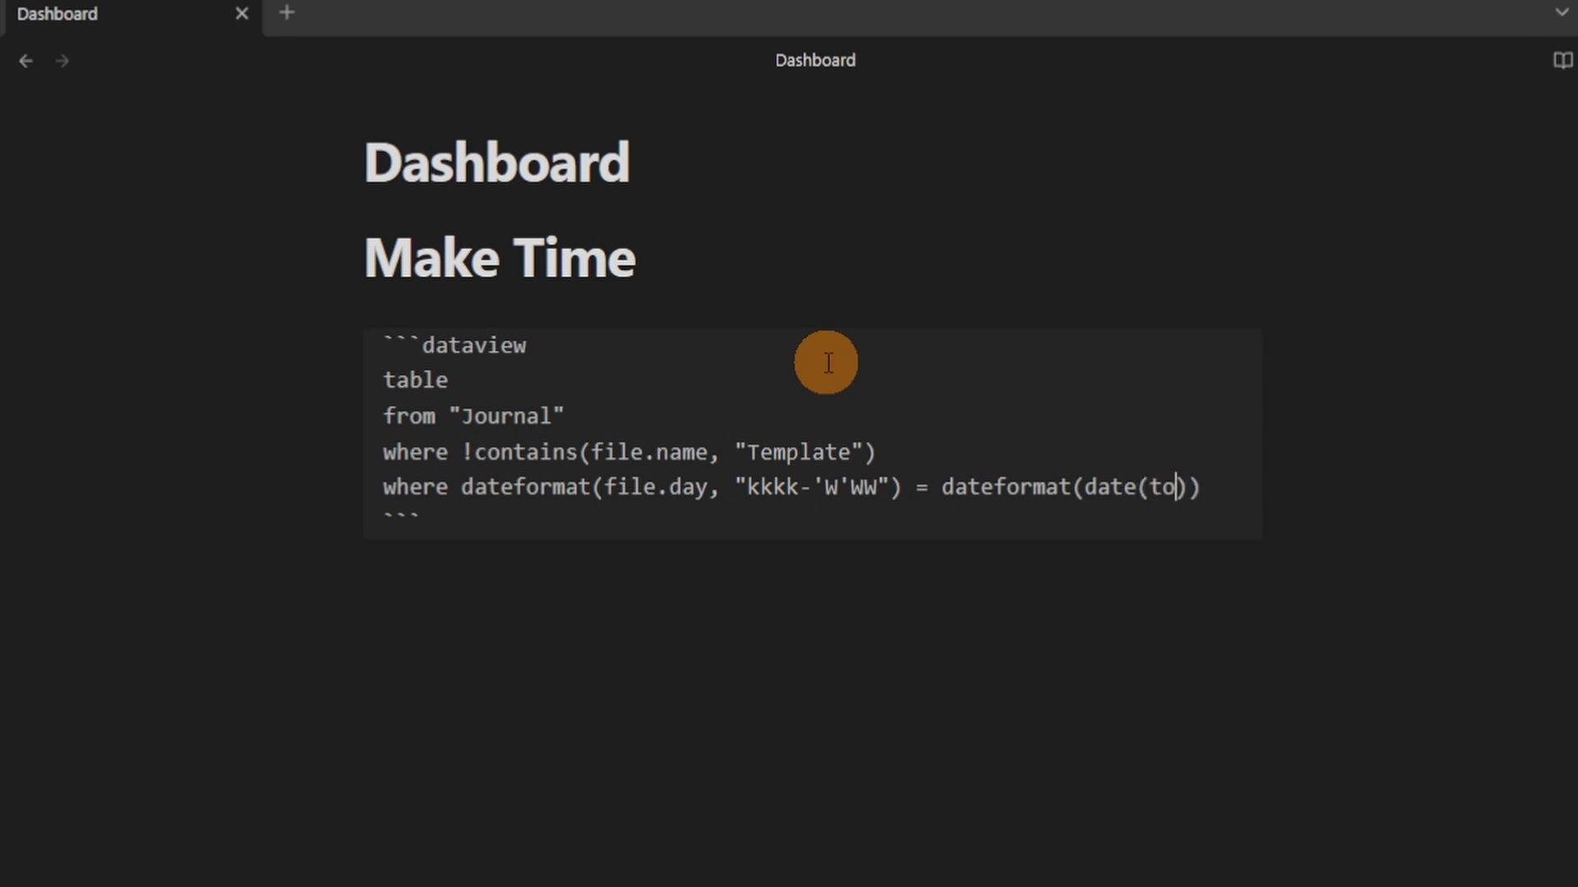
{"action": "type", "text": ",\""}
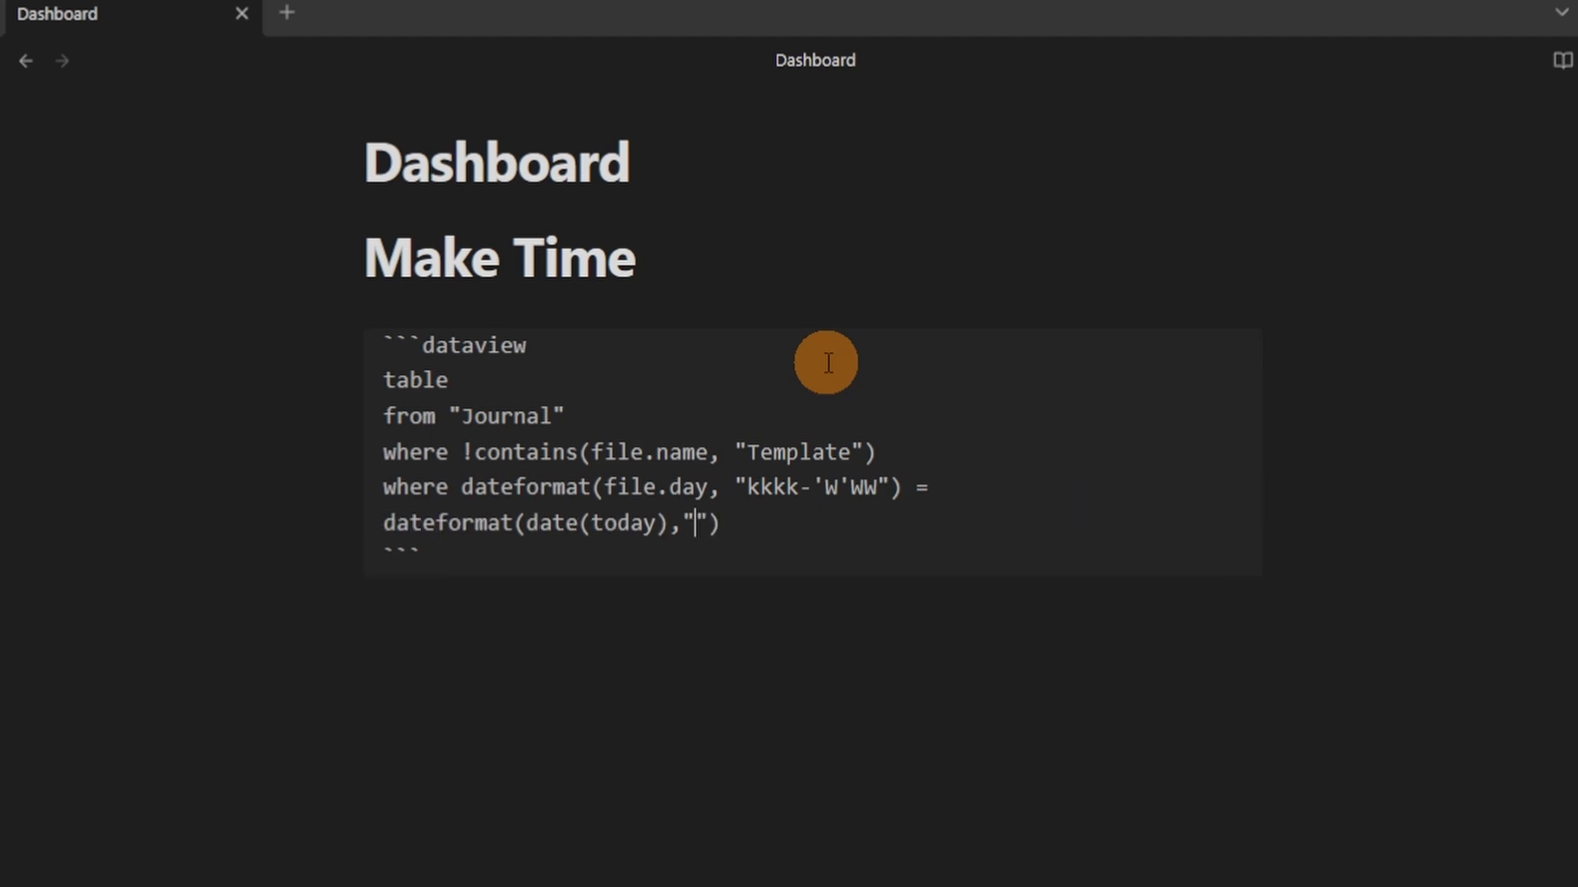
{"action": "type", "text": "kkkk-"}
{"action": "type", "text": "'W'"}
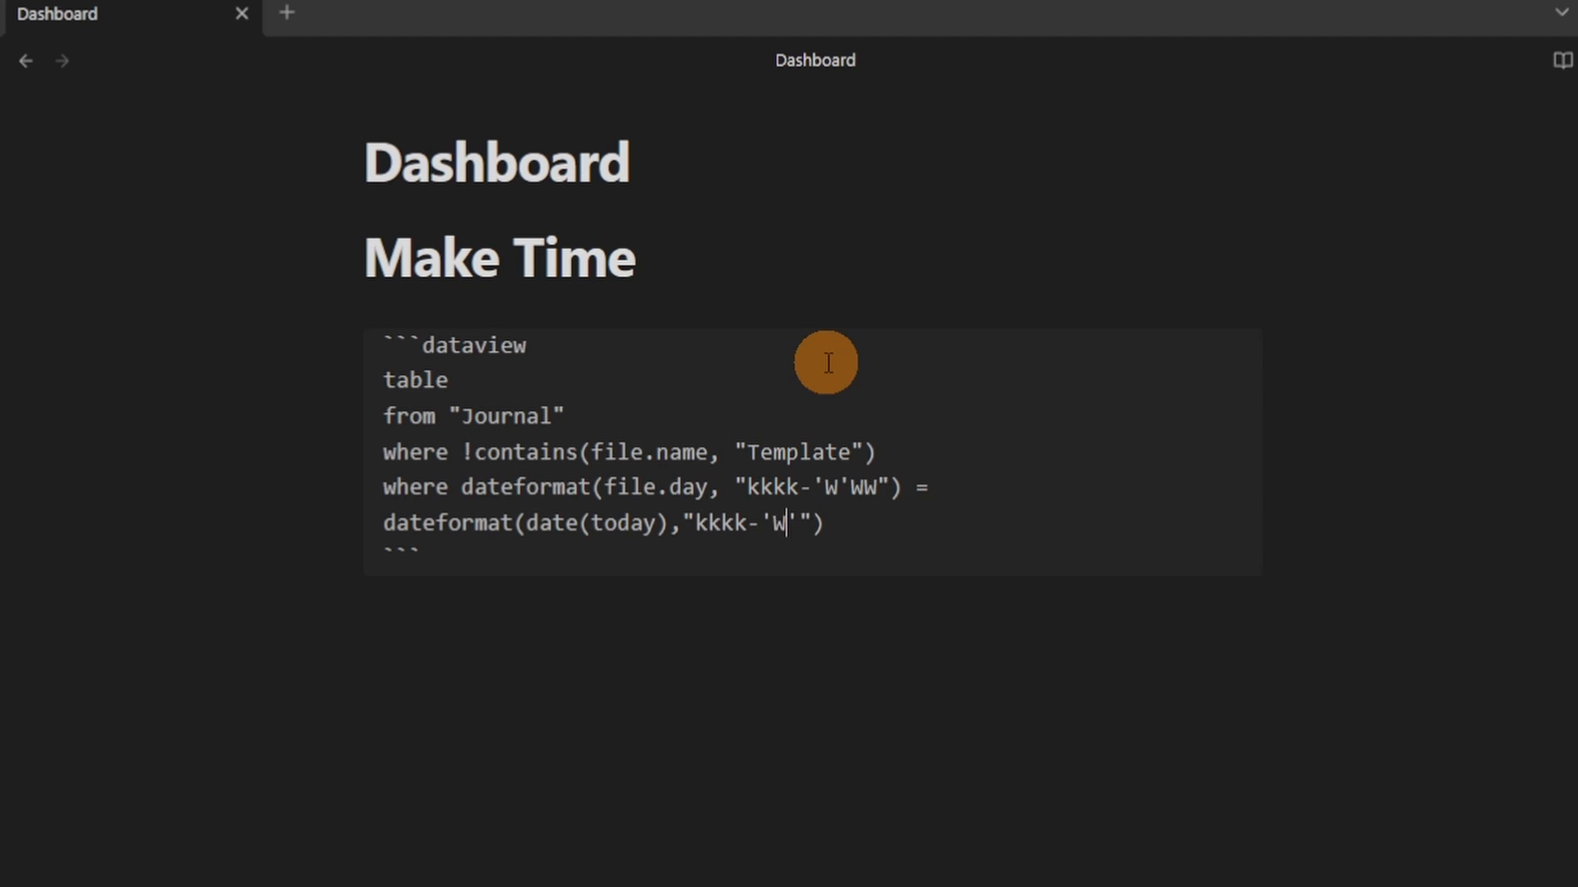
{"action": "type", "text": "WW"}
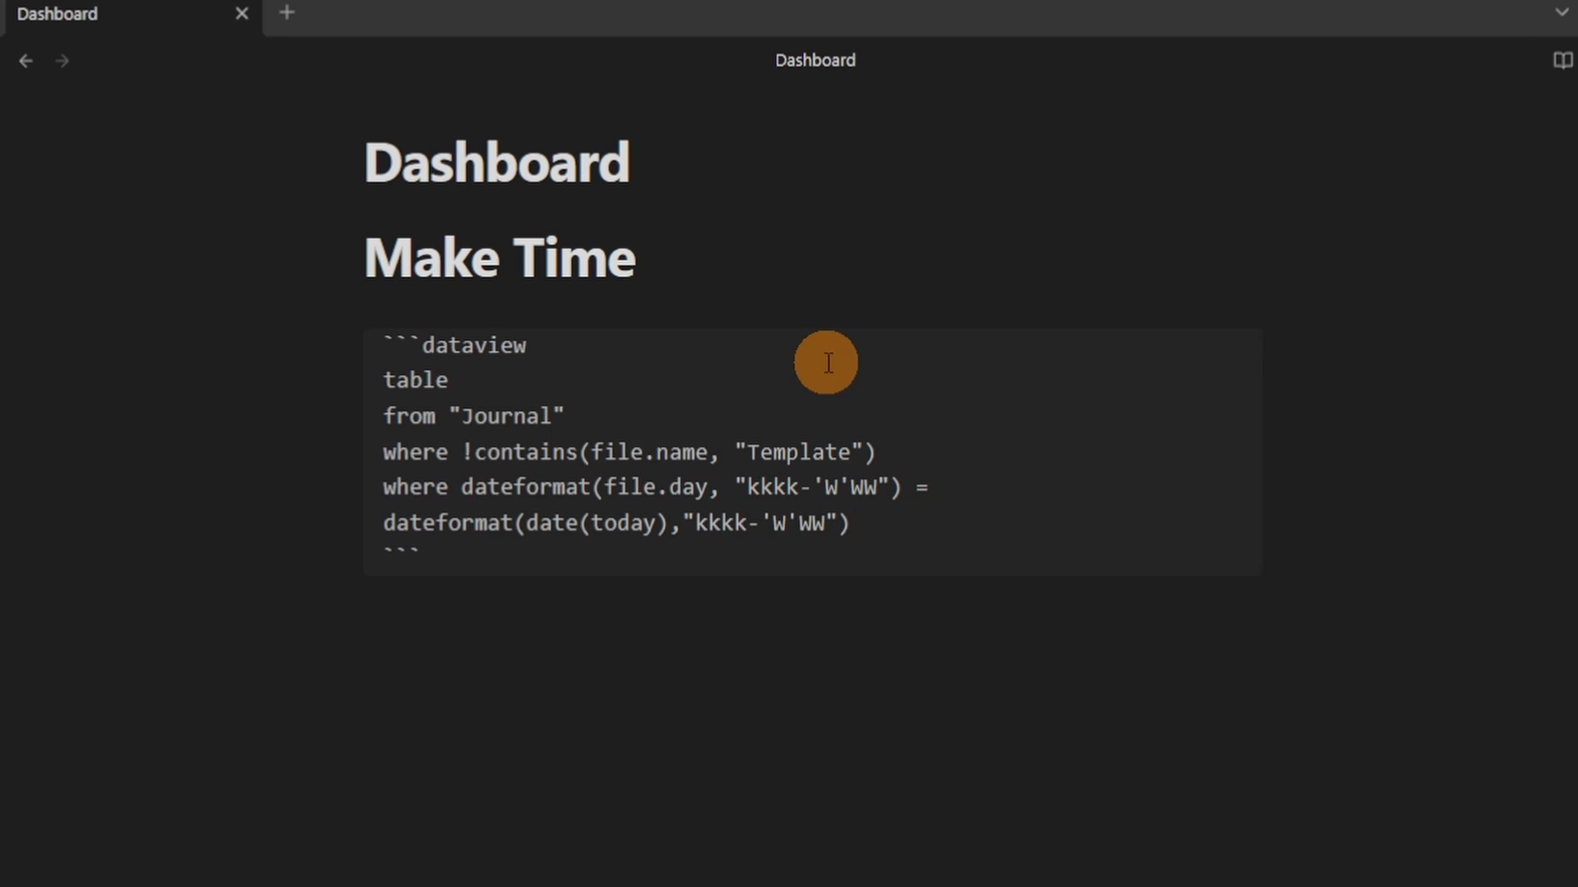
{"action": "left_click", "coordinate": [814, 289]}
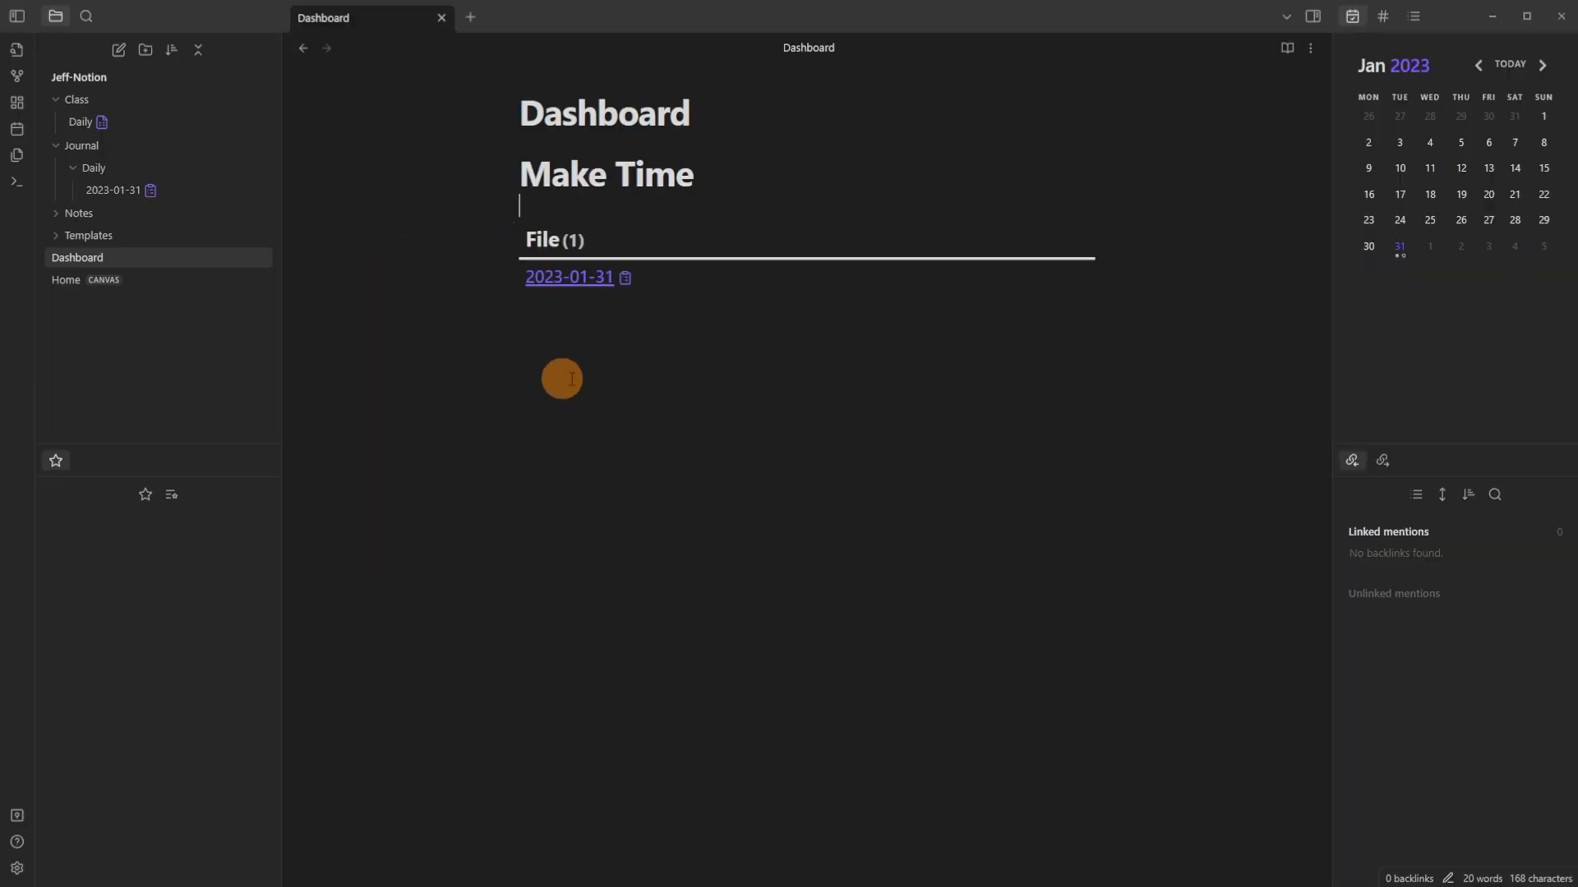
Create the daily note for 2023-01-24 from the calendar and return to the Dashboard note to check the table.
{"action": "left_click", "coordinate": [1410, 226]}
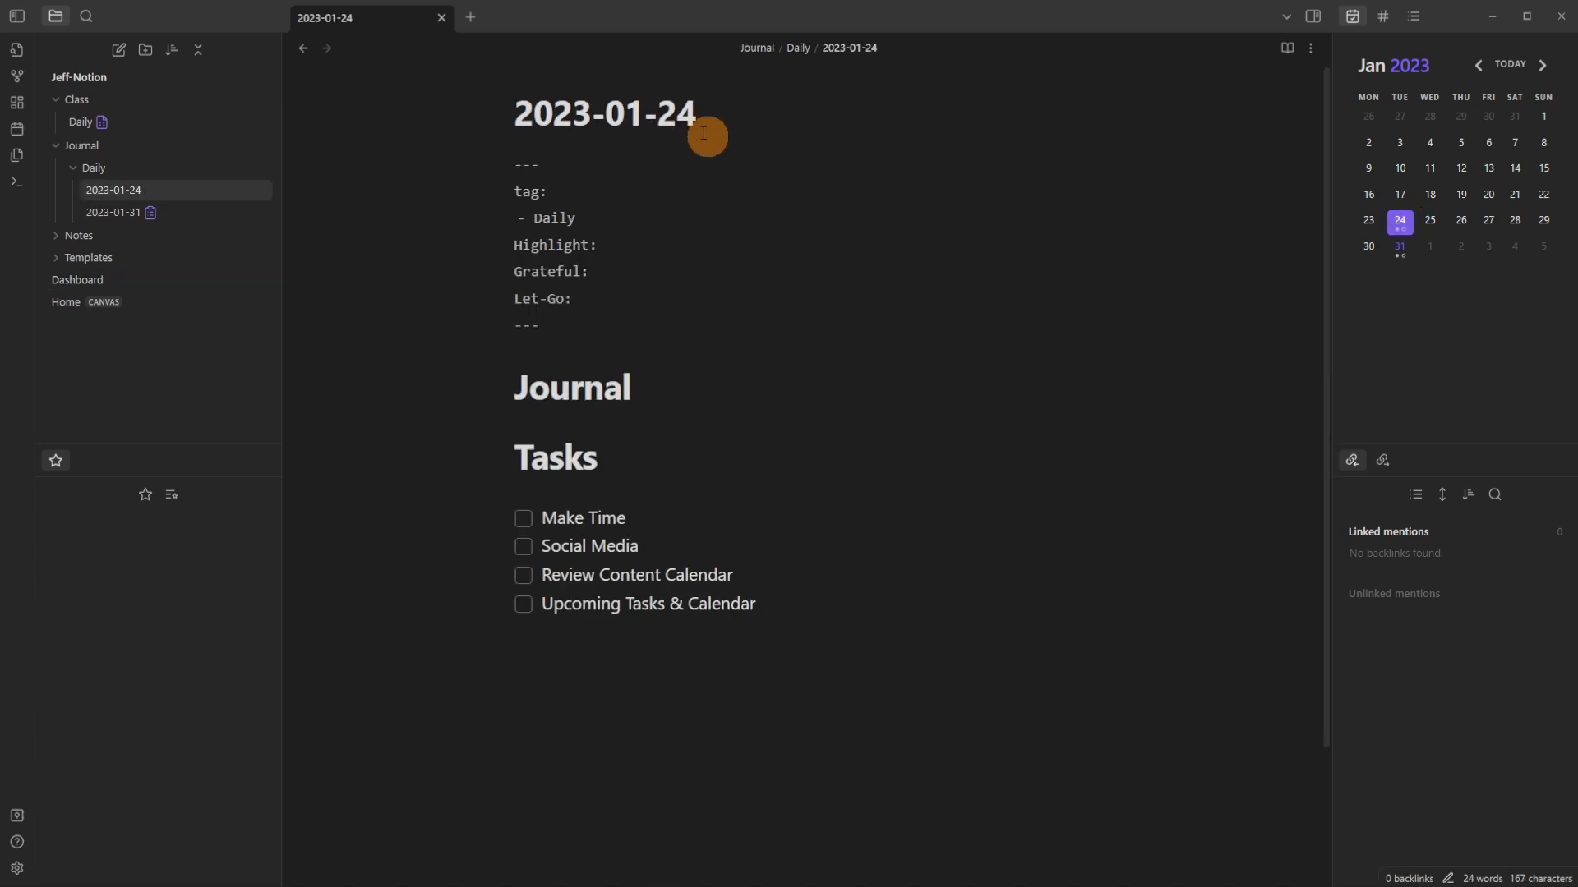
{"action": "left_click", "coordinate": [1399, 246]}
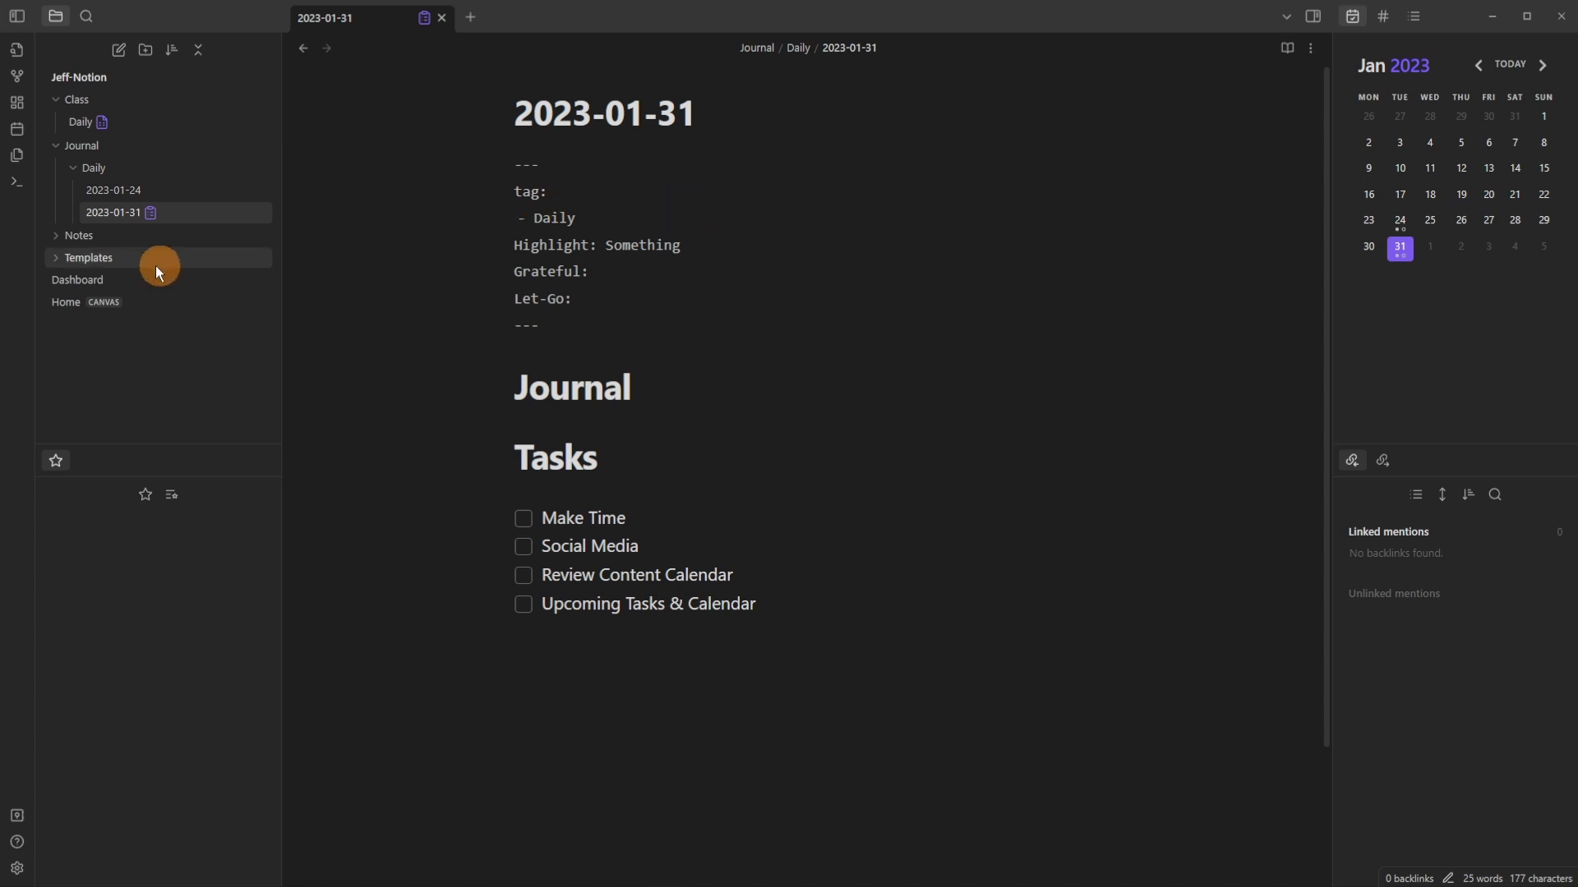
{"action": "left_click", "coordinate": [69, 279]}
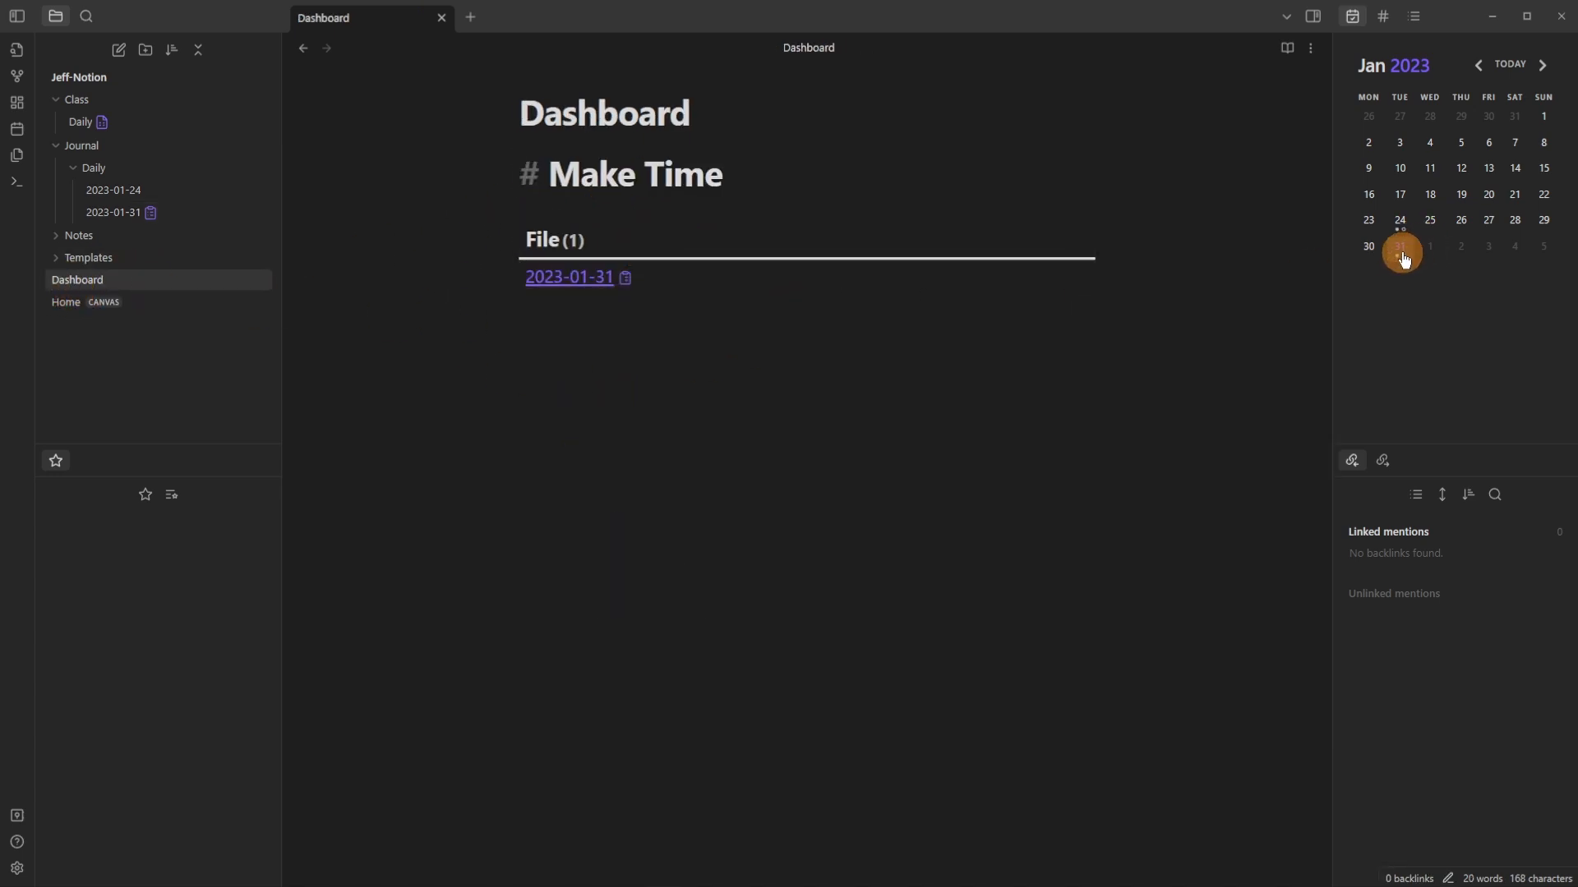
Create the daily note for 2023-01-30, check the table on the Home canvas, and open the Dashboard note from its card.
{"action": "left_click", "coordinate": [1370, 248]}
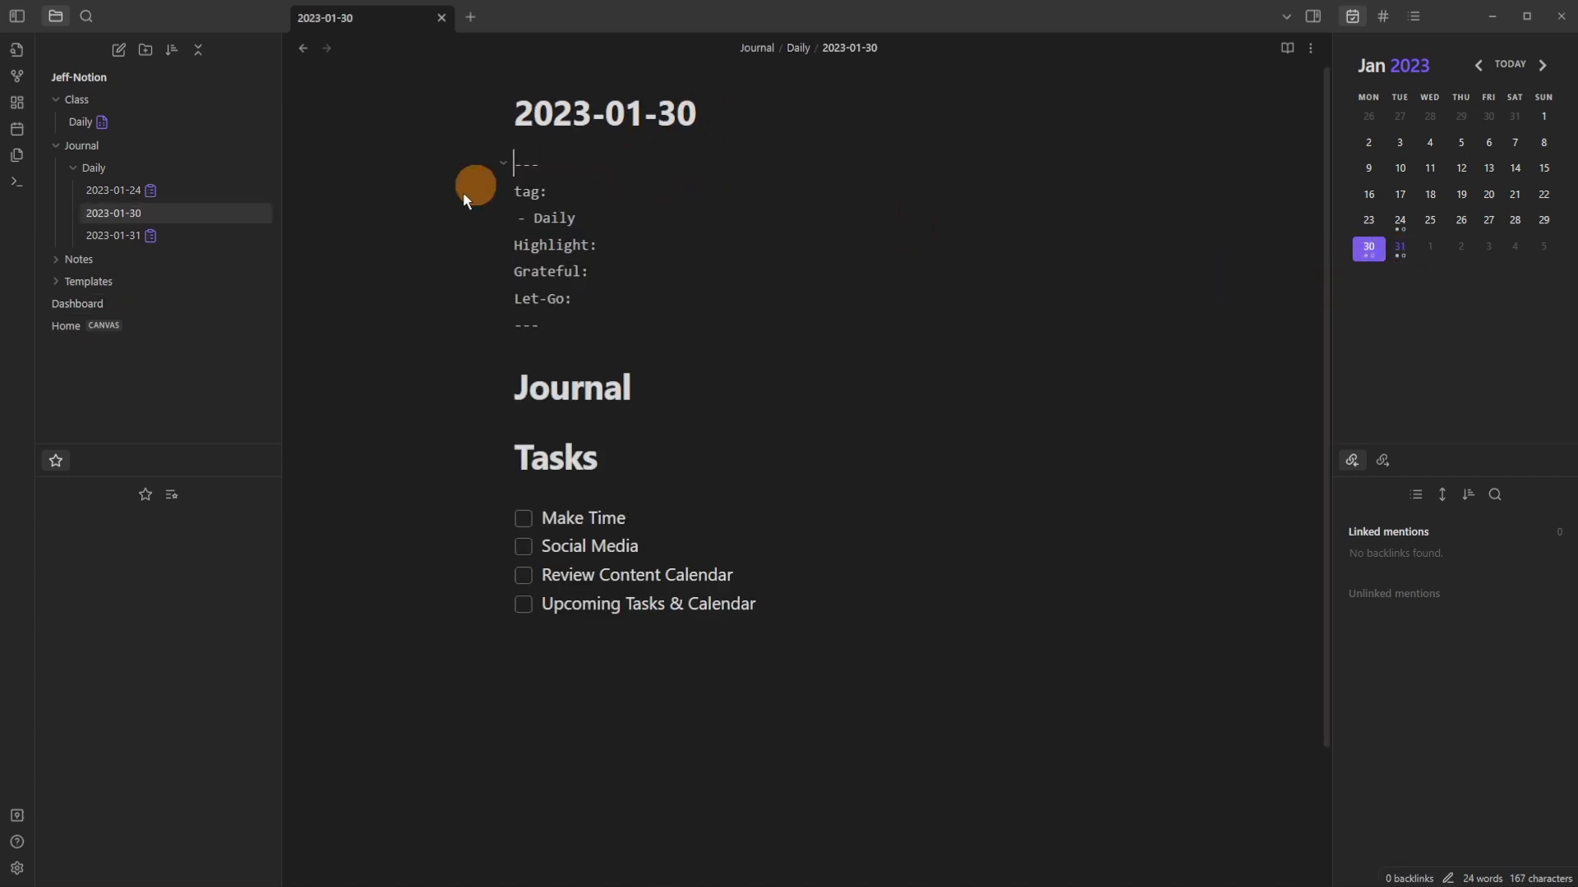
{"action": "left_click", "coordinate": [76, 325]}
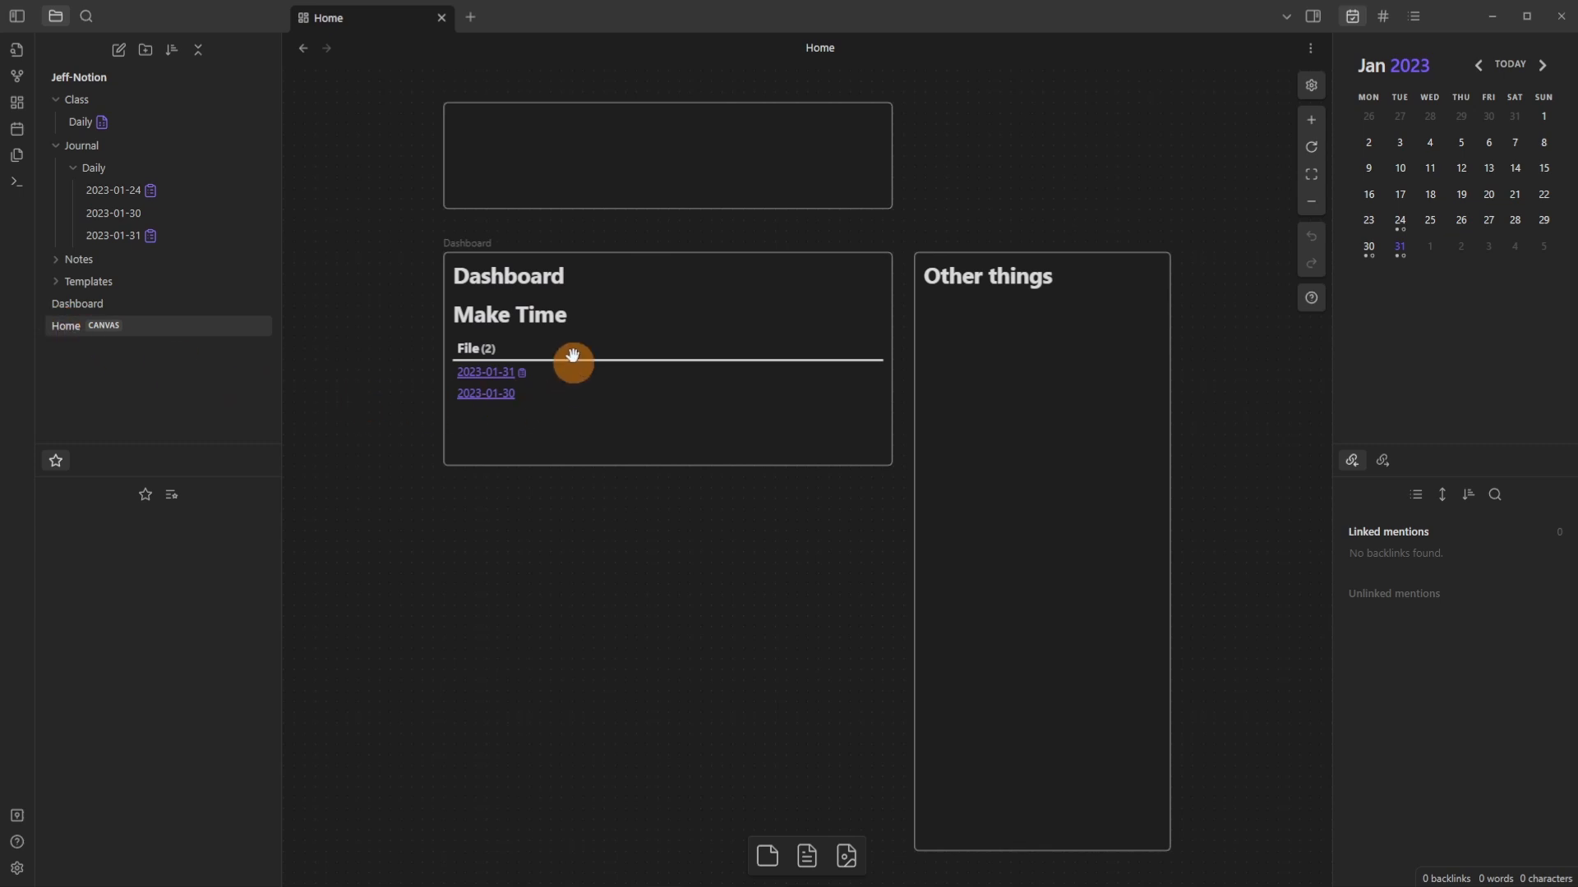
{"action": "left_click", "coordinate": [548, 349]}
{"action": "left_click", "coordinate": [480, 241]}
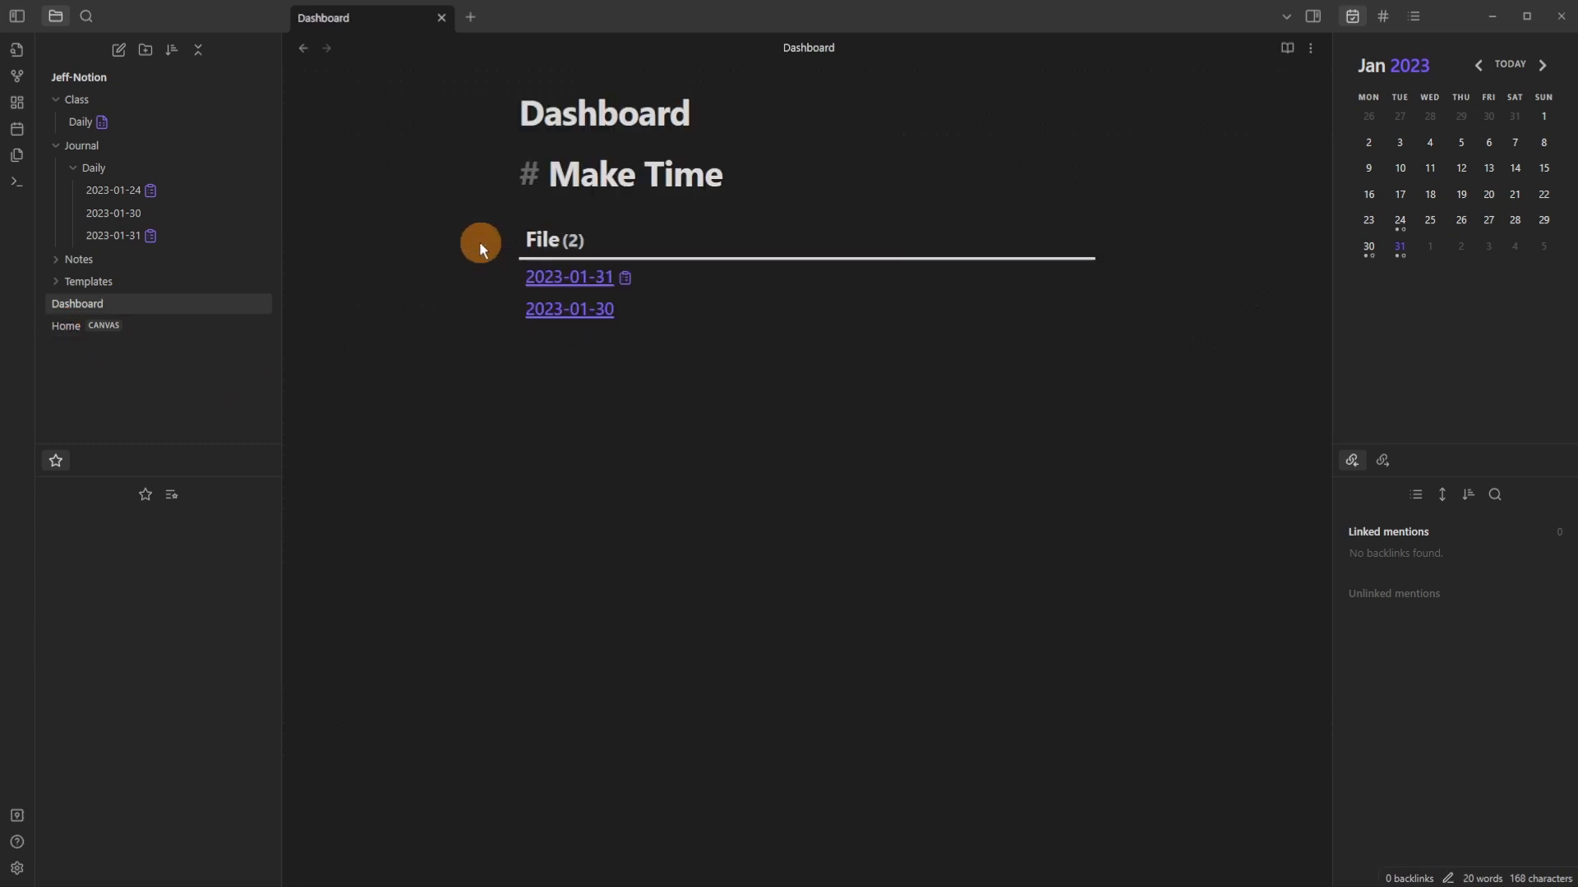
Extend the dataview query's table line with without id link(file.path) as Day.
{"action": "left_click", "coordinate": [1079, 232]}
{"action": "left_click", "coordinate": [668, 254]}
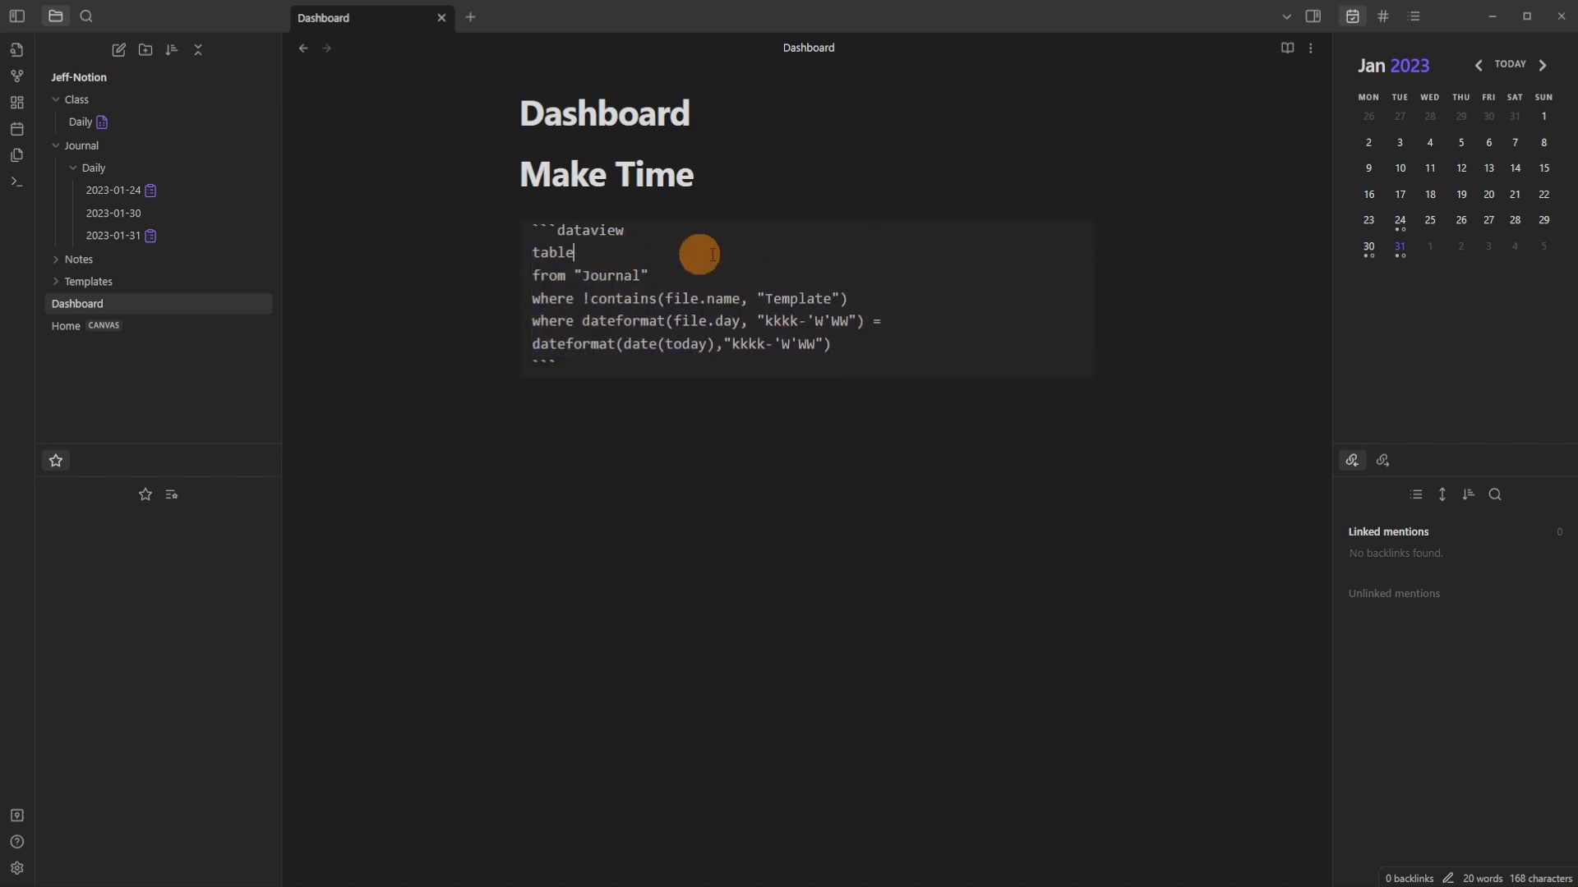
{"action": "type", "text": "wwithout "}
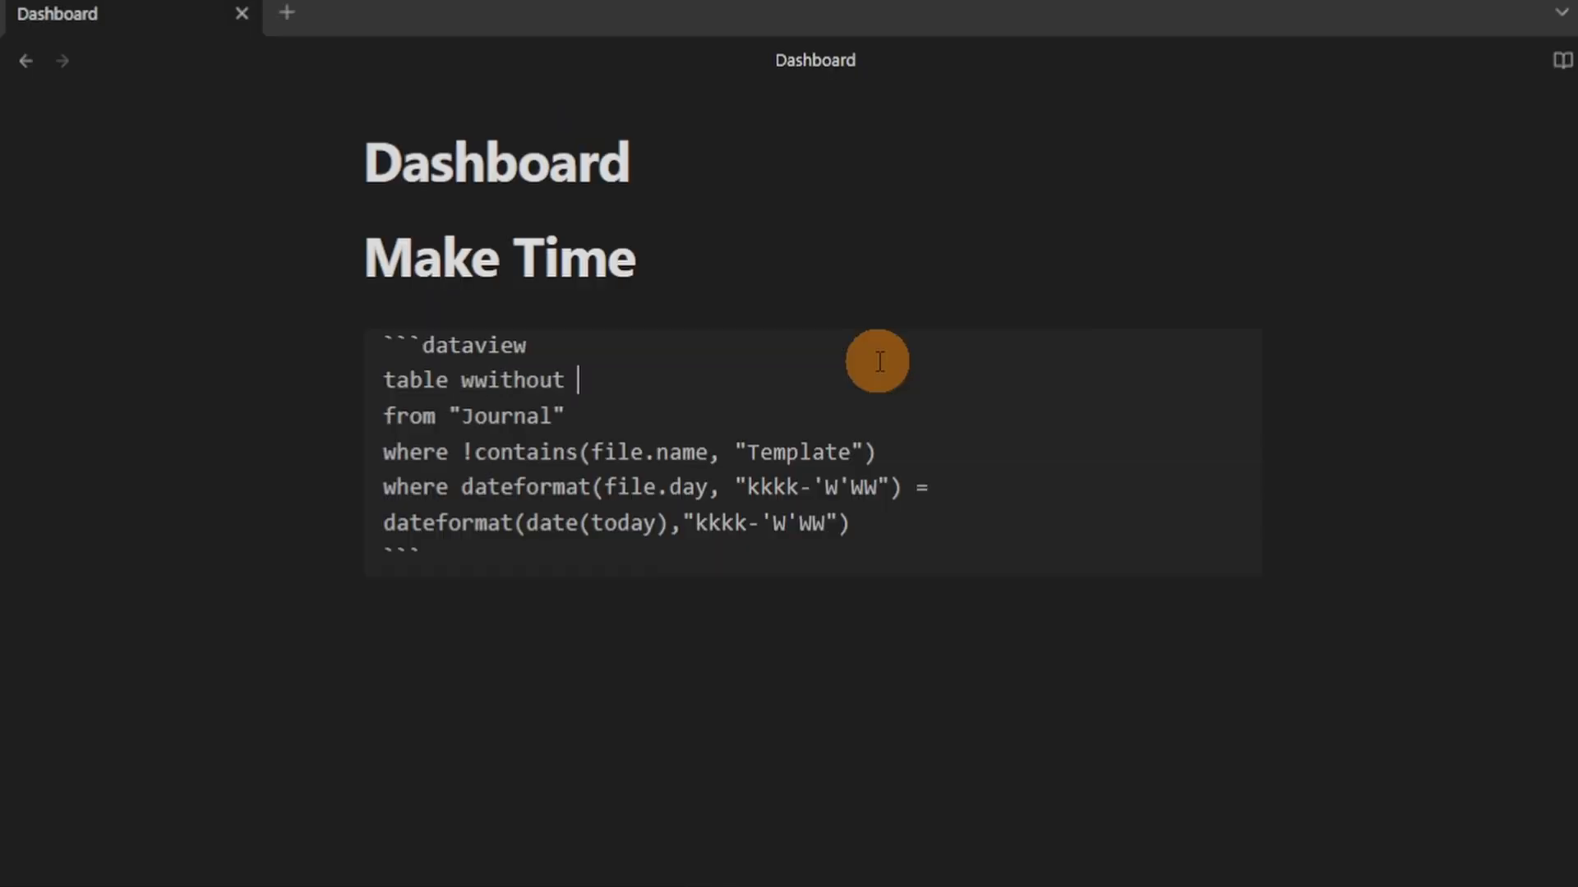
{"action": "type", "text": "id link(fil"}
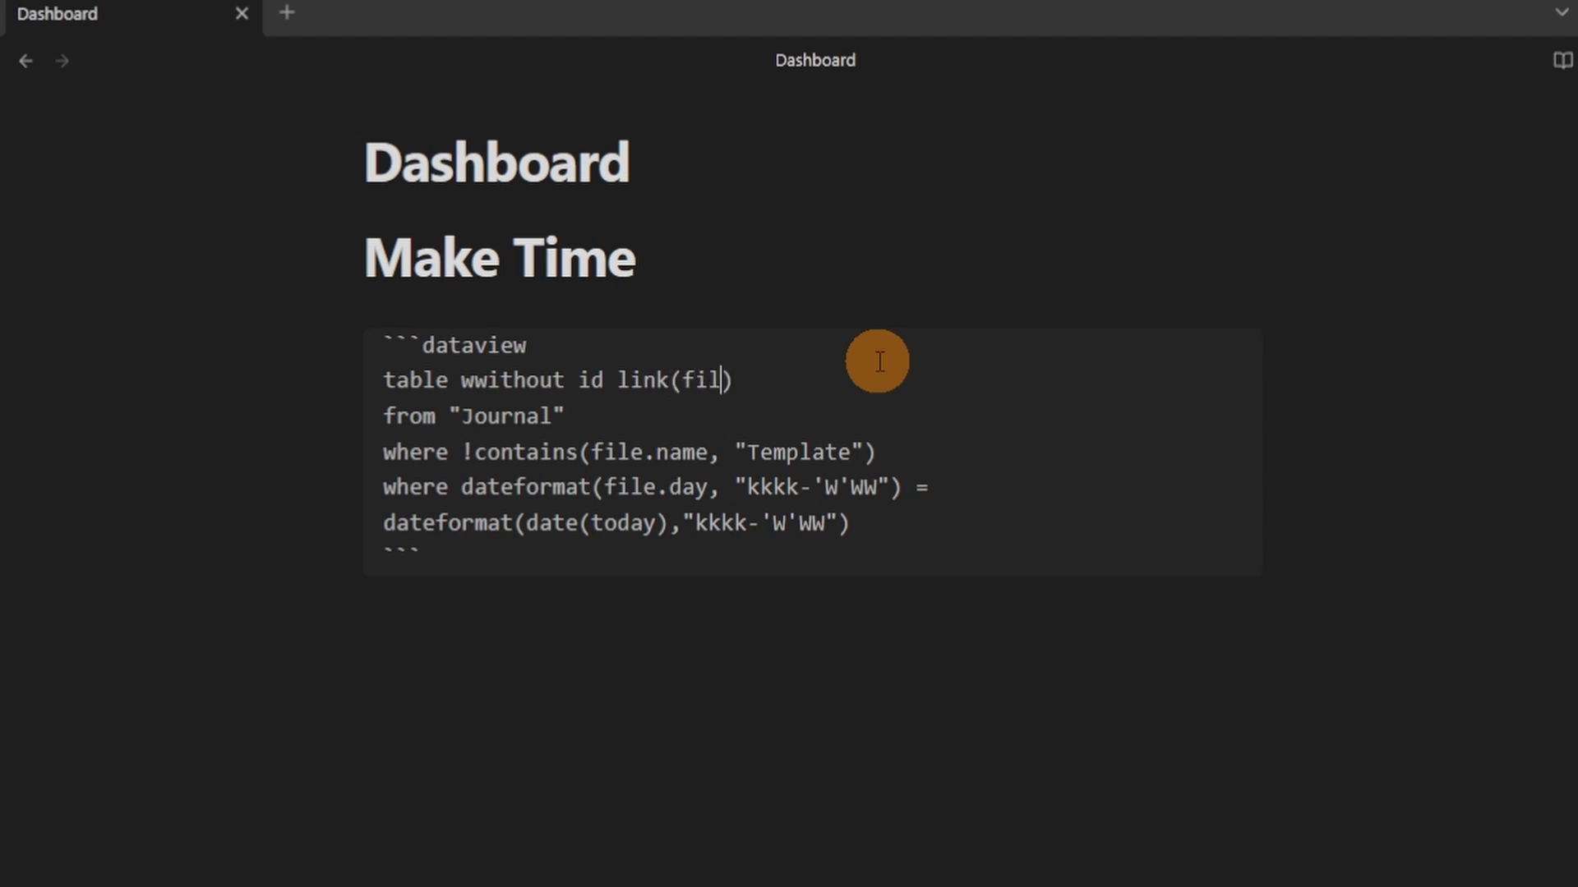
{"action": "type", "text": "e.path) as Day"}
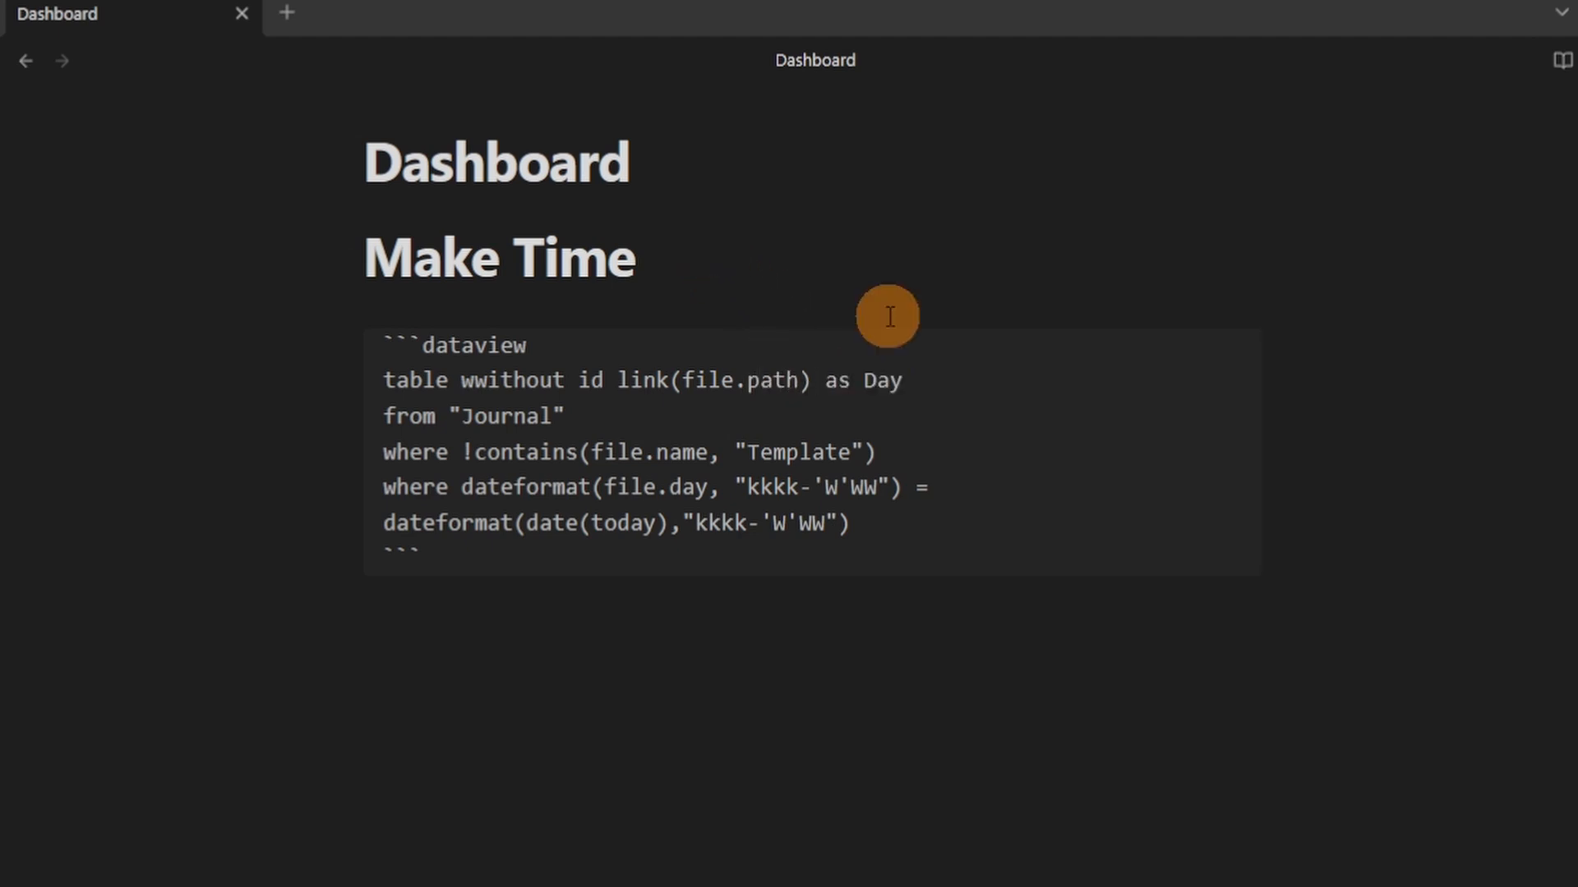
Add dateformat(file.day,"cccc") as the link's display text after file.path and render the table.
{"action": "key", "text": "Left"}
{"action": "key", "text": "Left"}
{"action": "key", "text": "Left"}
{"action": "key", "text": "Left"}
{"action": "key", "text": "Left"}
{"action": "key", "text": "Left"}
{"action": "key", "text": "Left"}
{"action": "key", "text": "Left"}
{"action": "type", "text": ","}
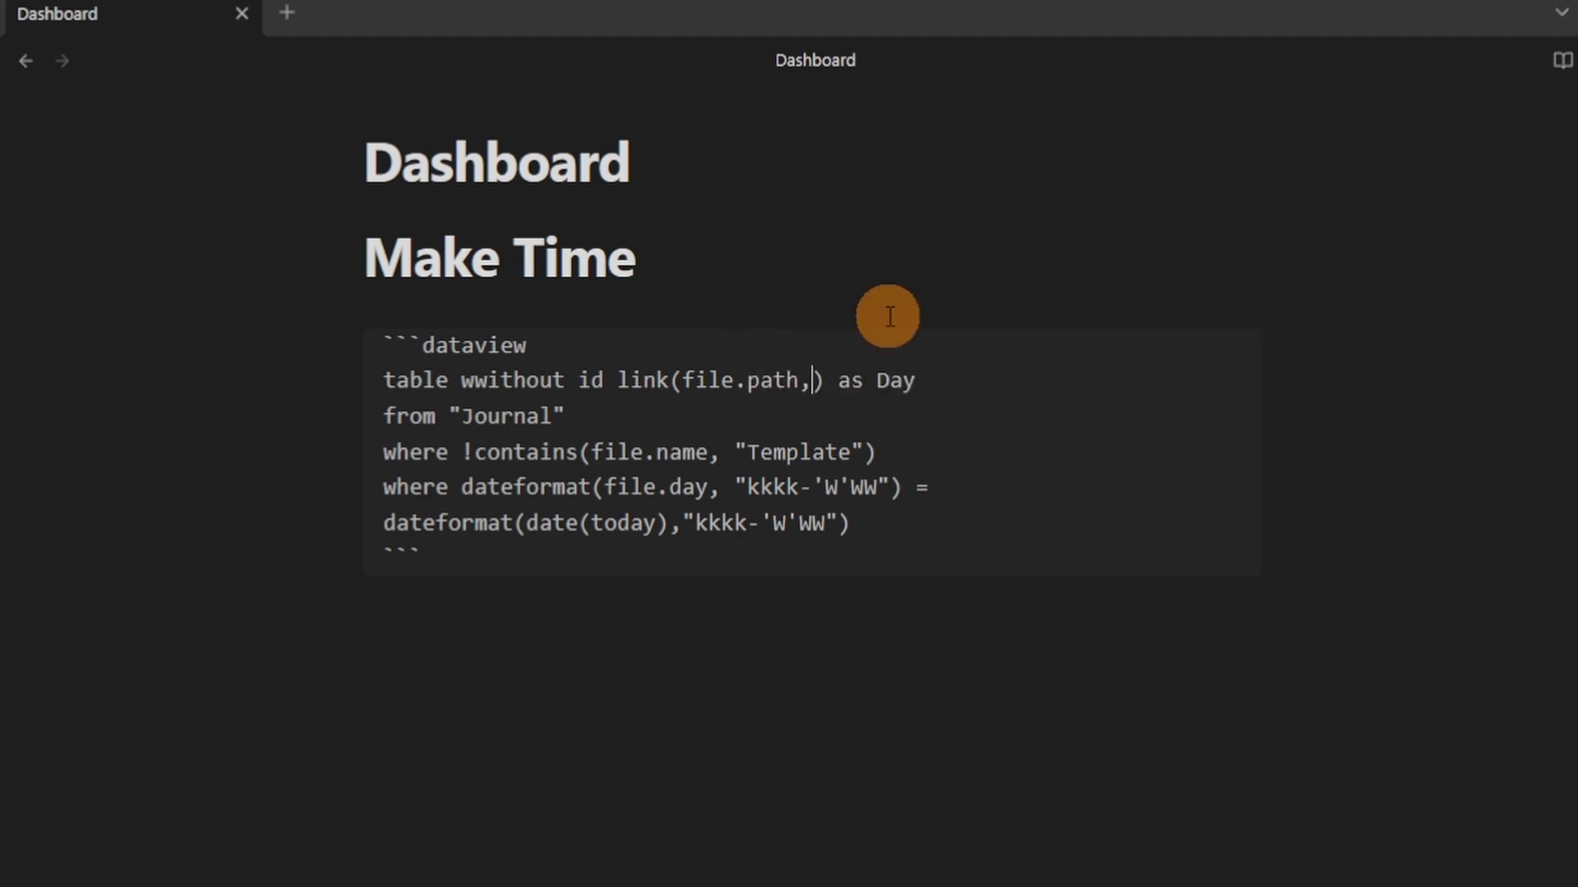
{"action": "type", "text": " datefo"}
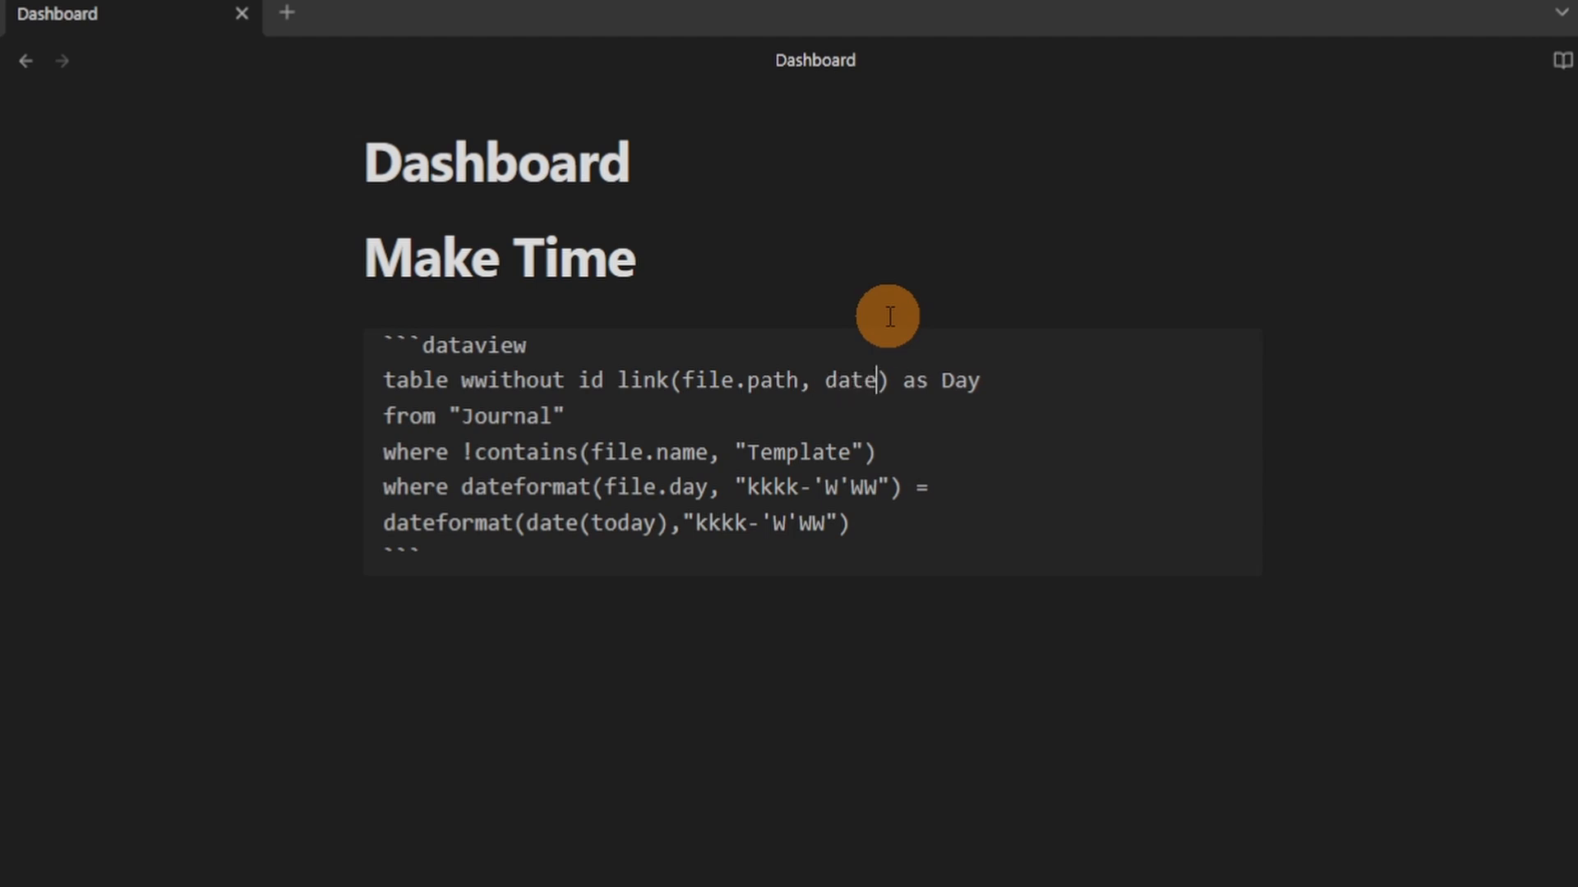
{"action": "type", "text": "rmat"}
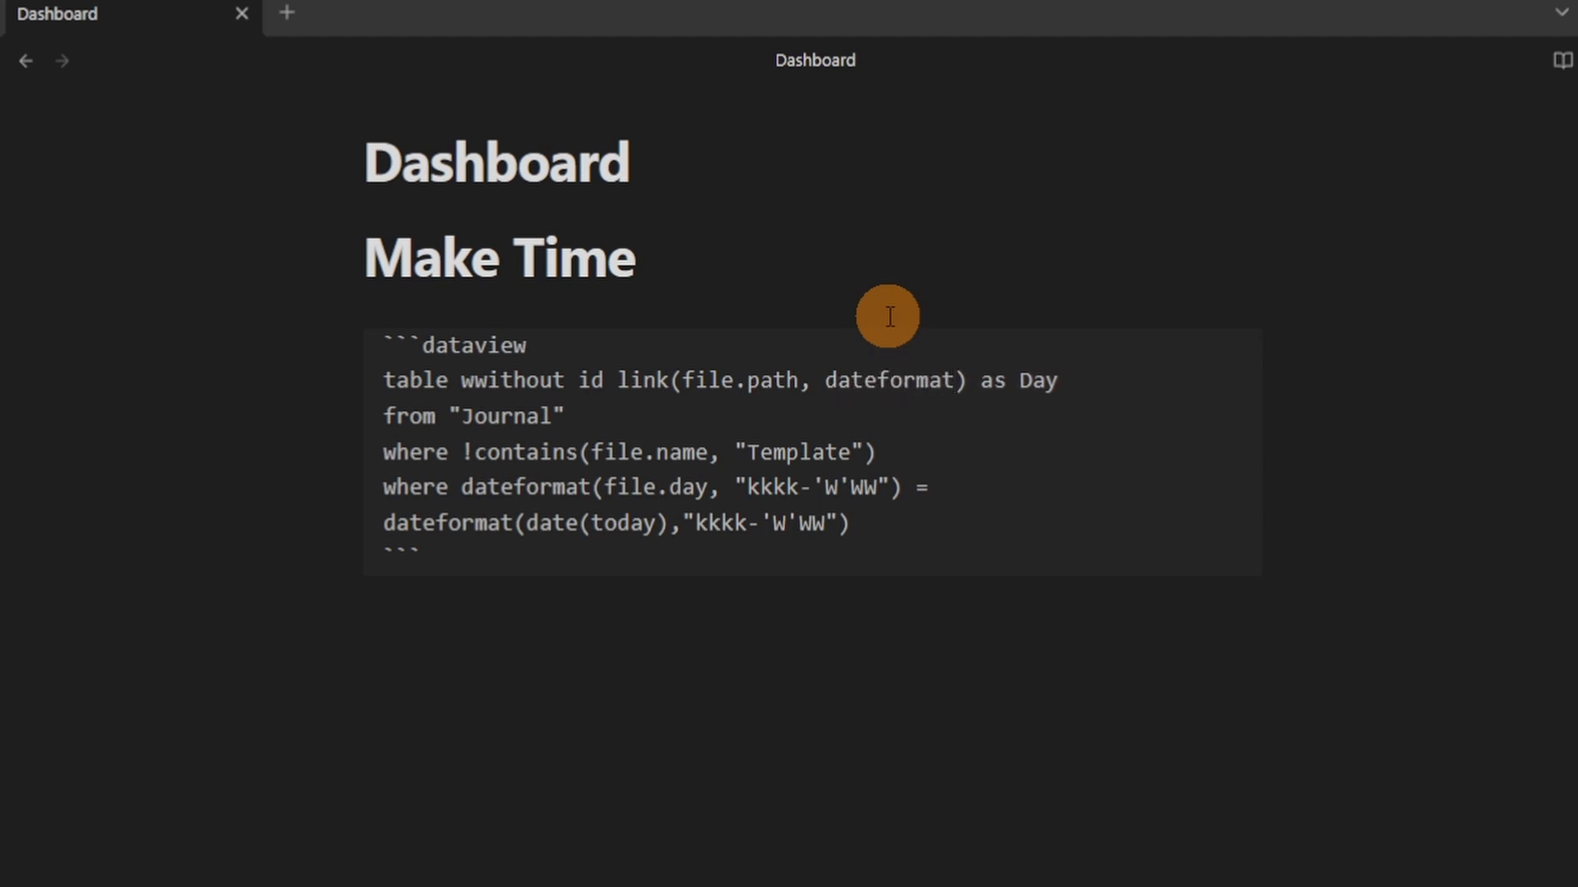
{"action": "type", "text": "(file"}
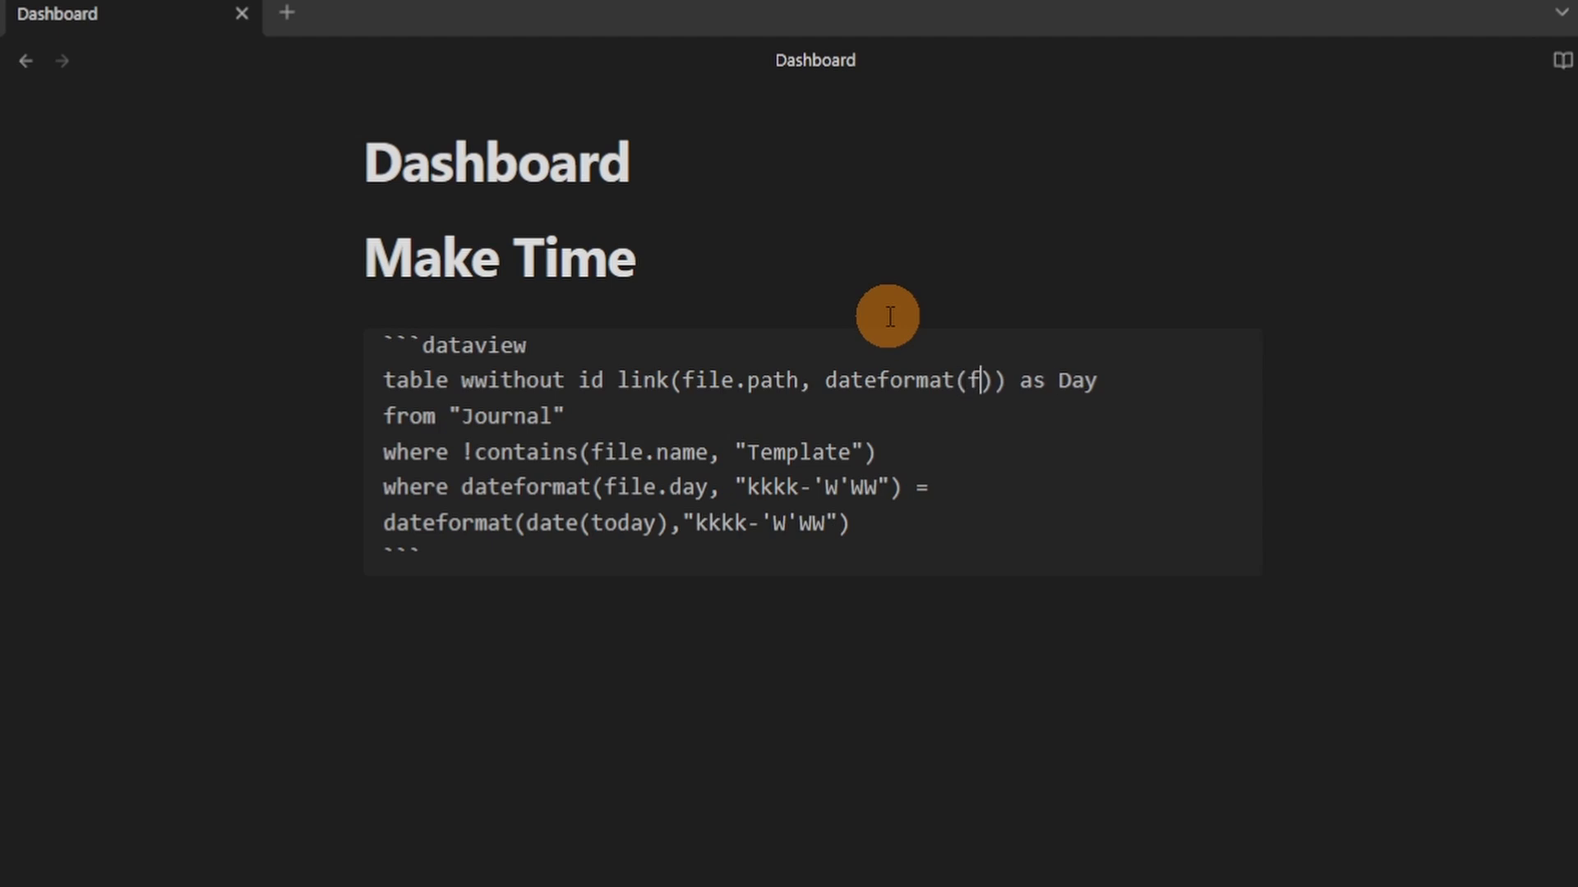
{"action": "type", "text": ".day"}
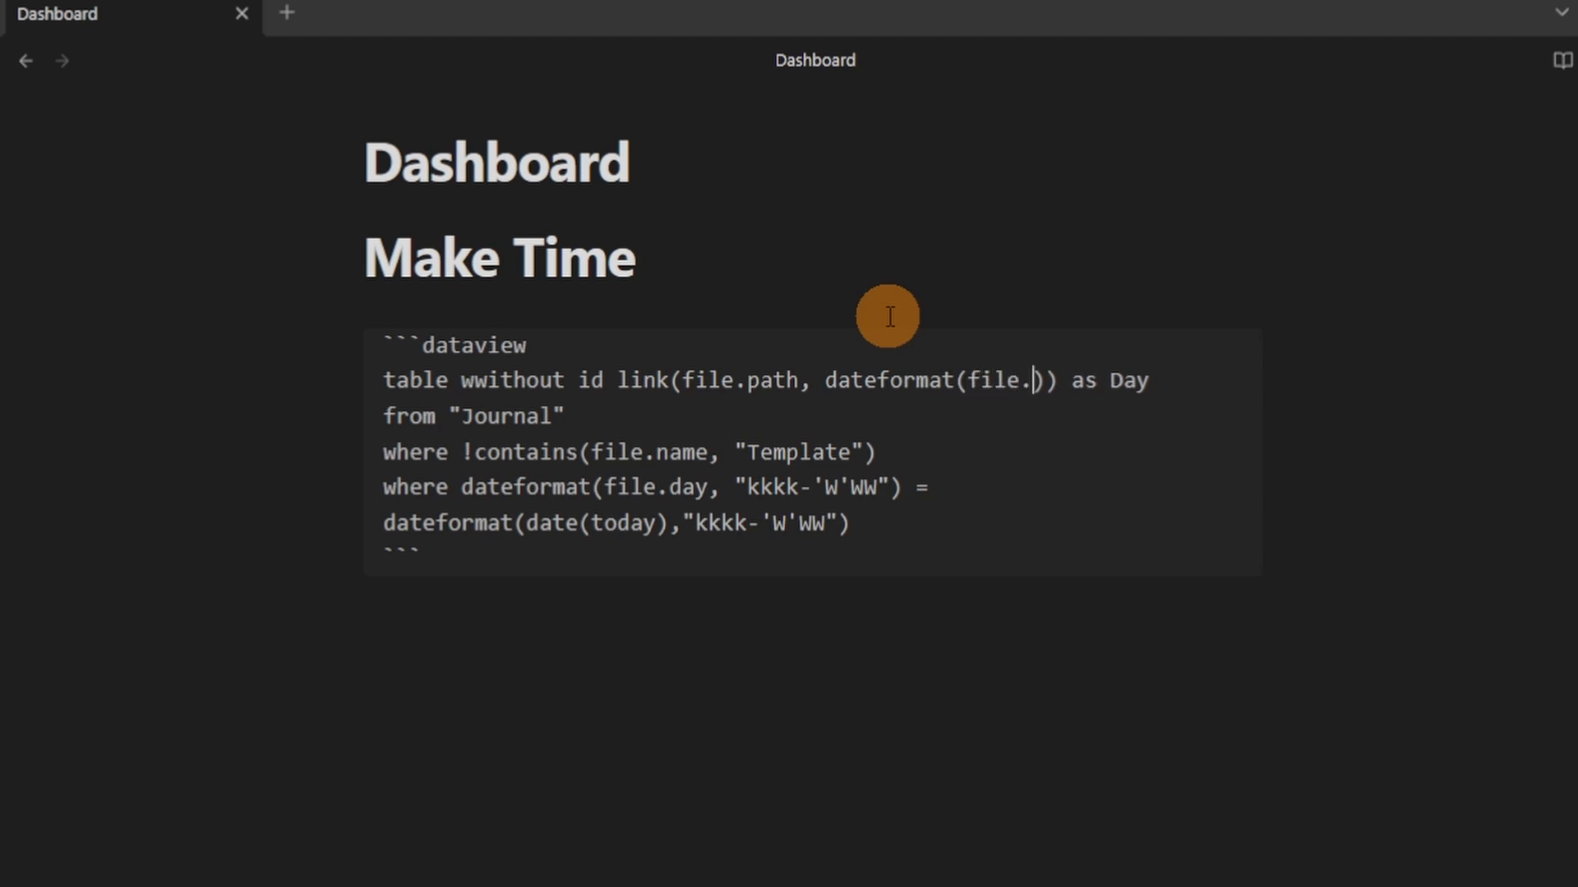
{"action": "type", "text": ","}
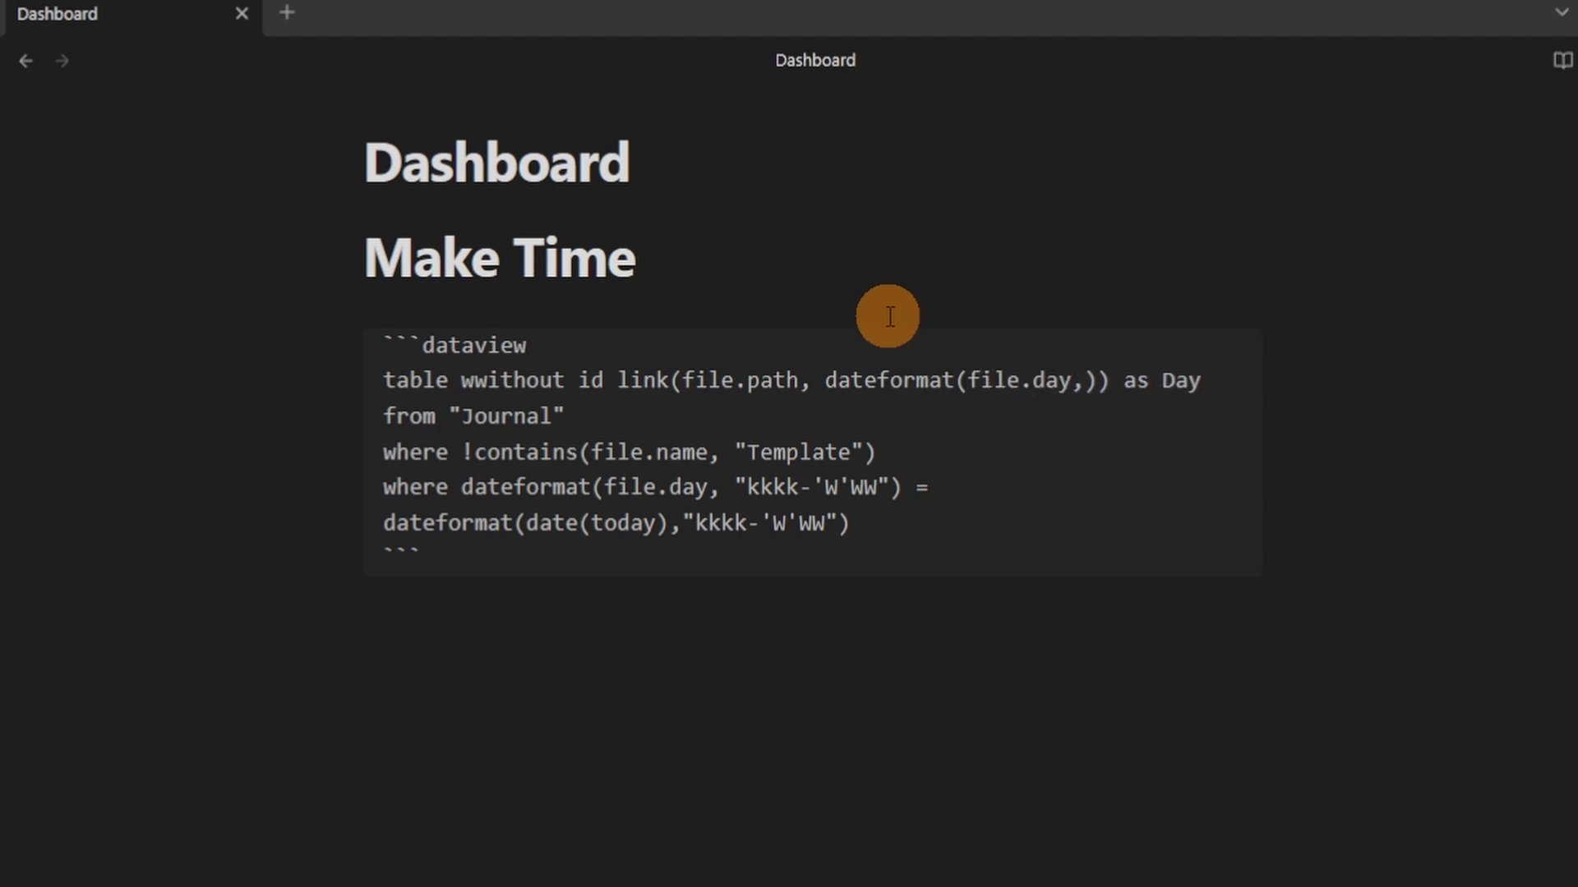
{"action": "type", "text": "\""}
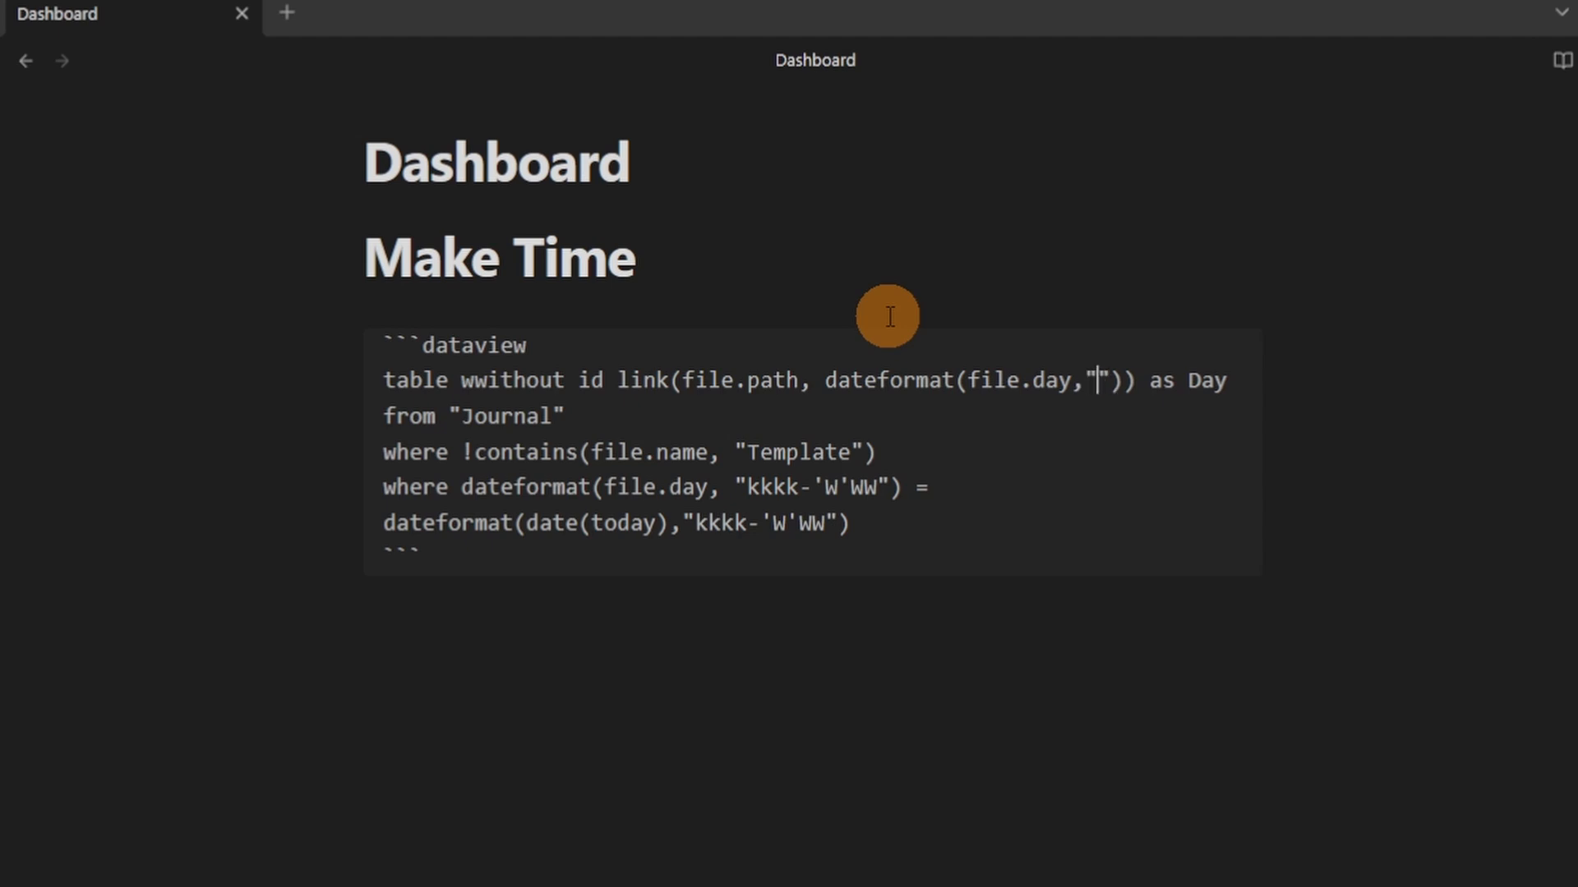
{"action": "type", "text": "cccc"}
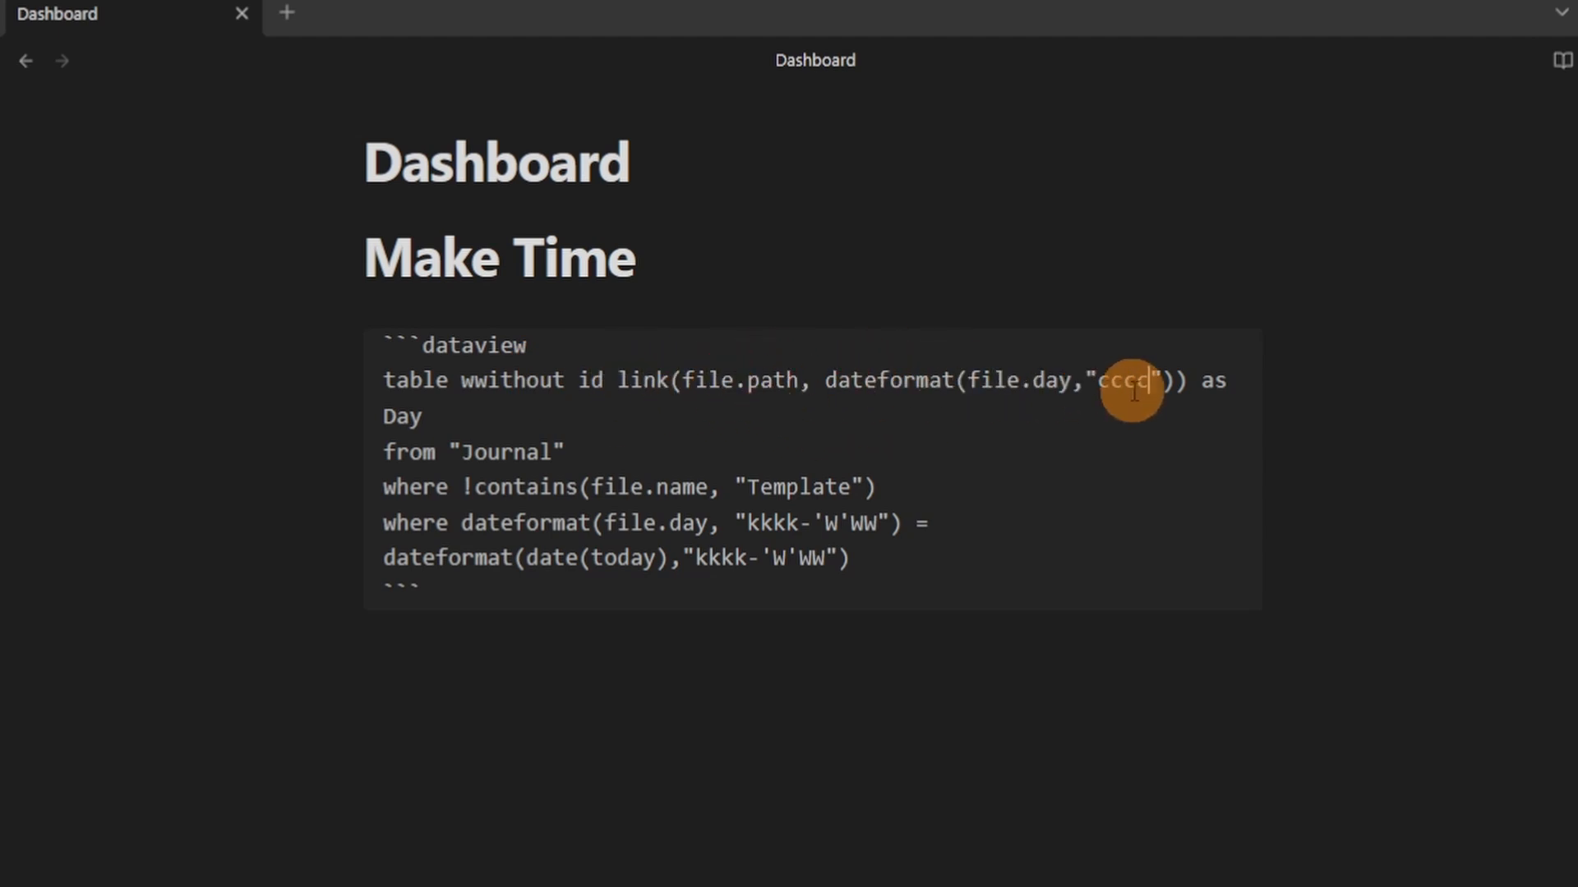
{"action": "left_click", "coordinate": [886, 306]}
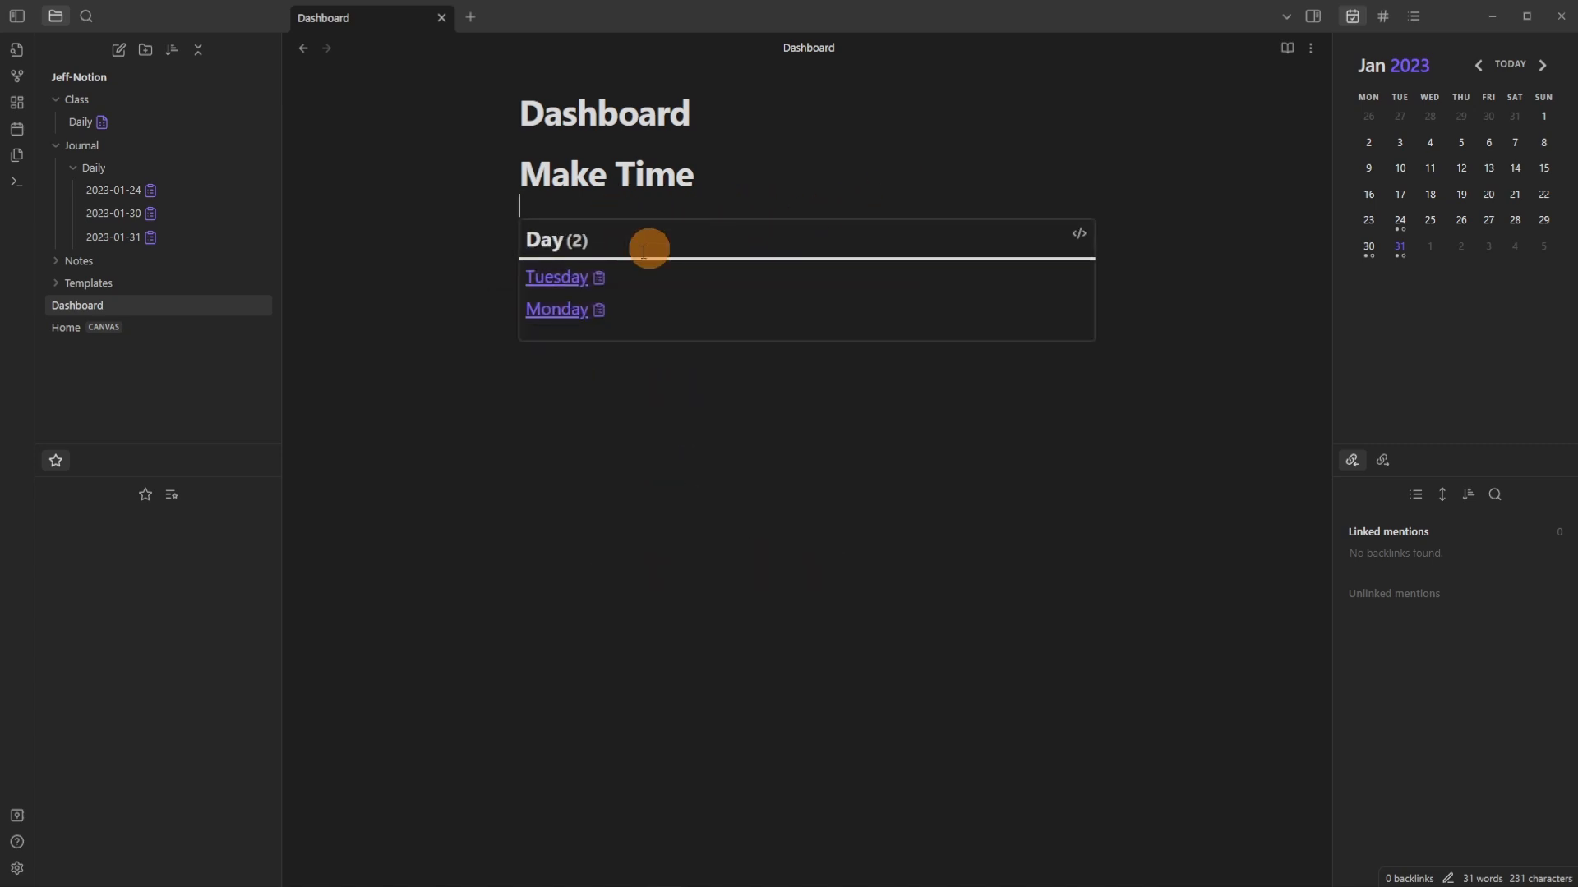
{"action": "mouse_move", "coordinate": [558, 278]}
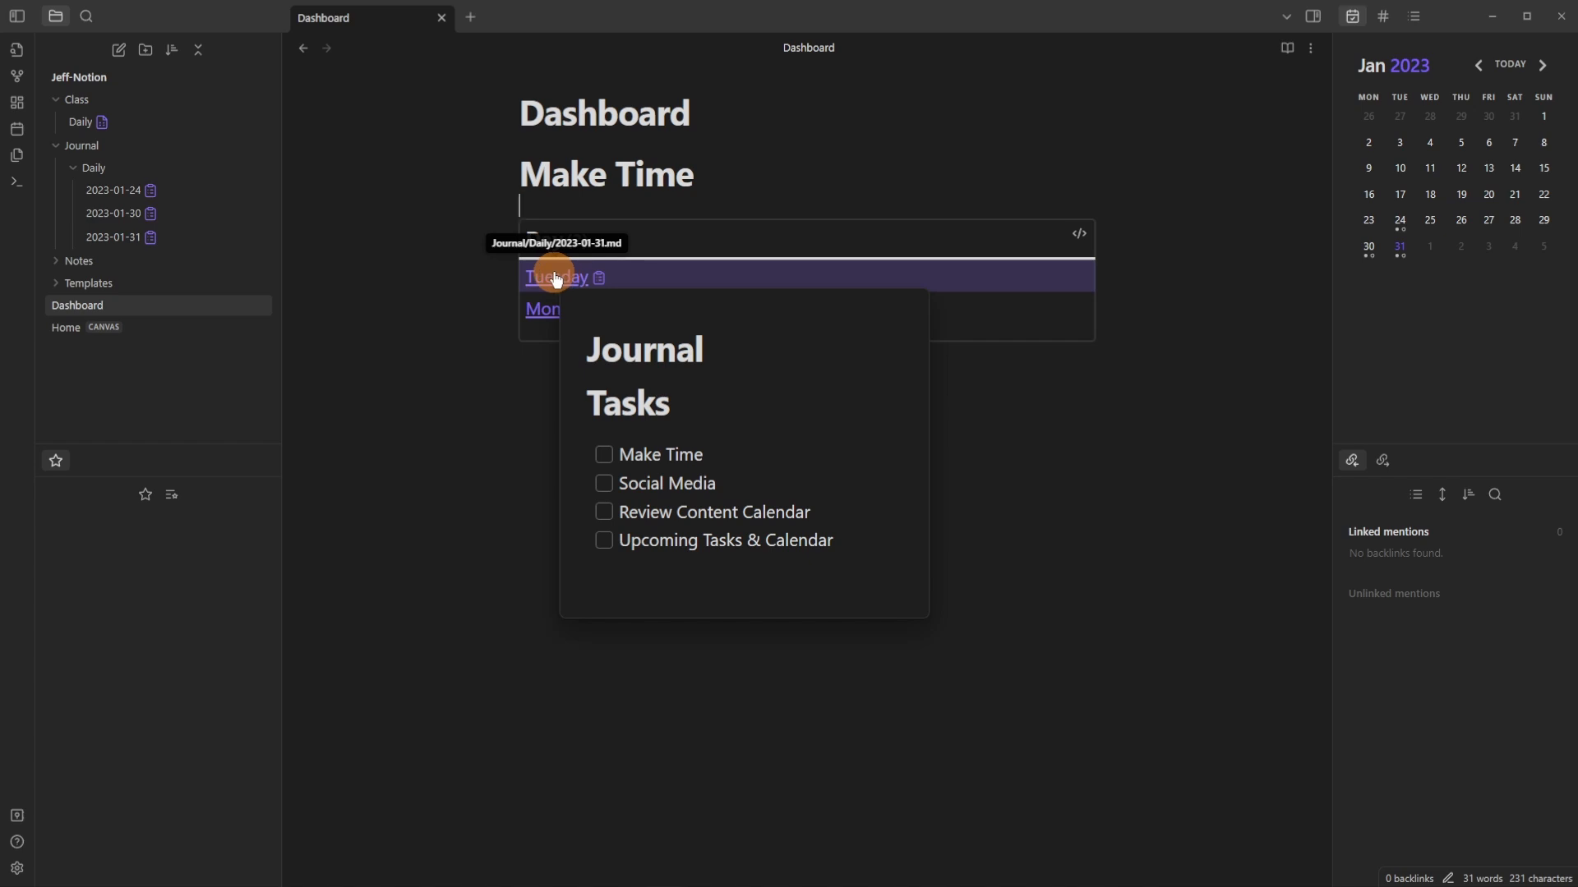
Add the line sort file.day asc at the end of the dataview query and render it.
{"action": "left_click", "coordinate": [1083, 230]}
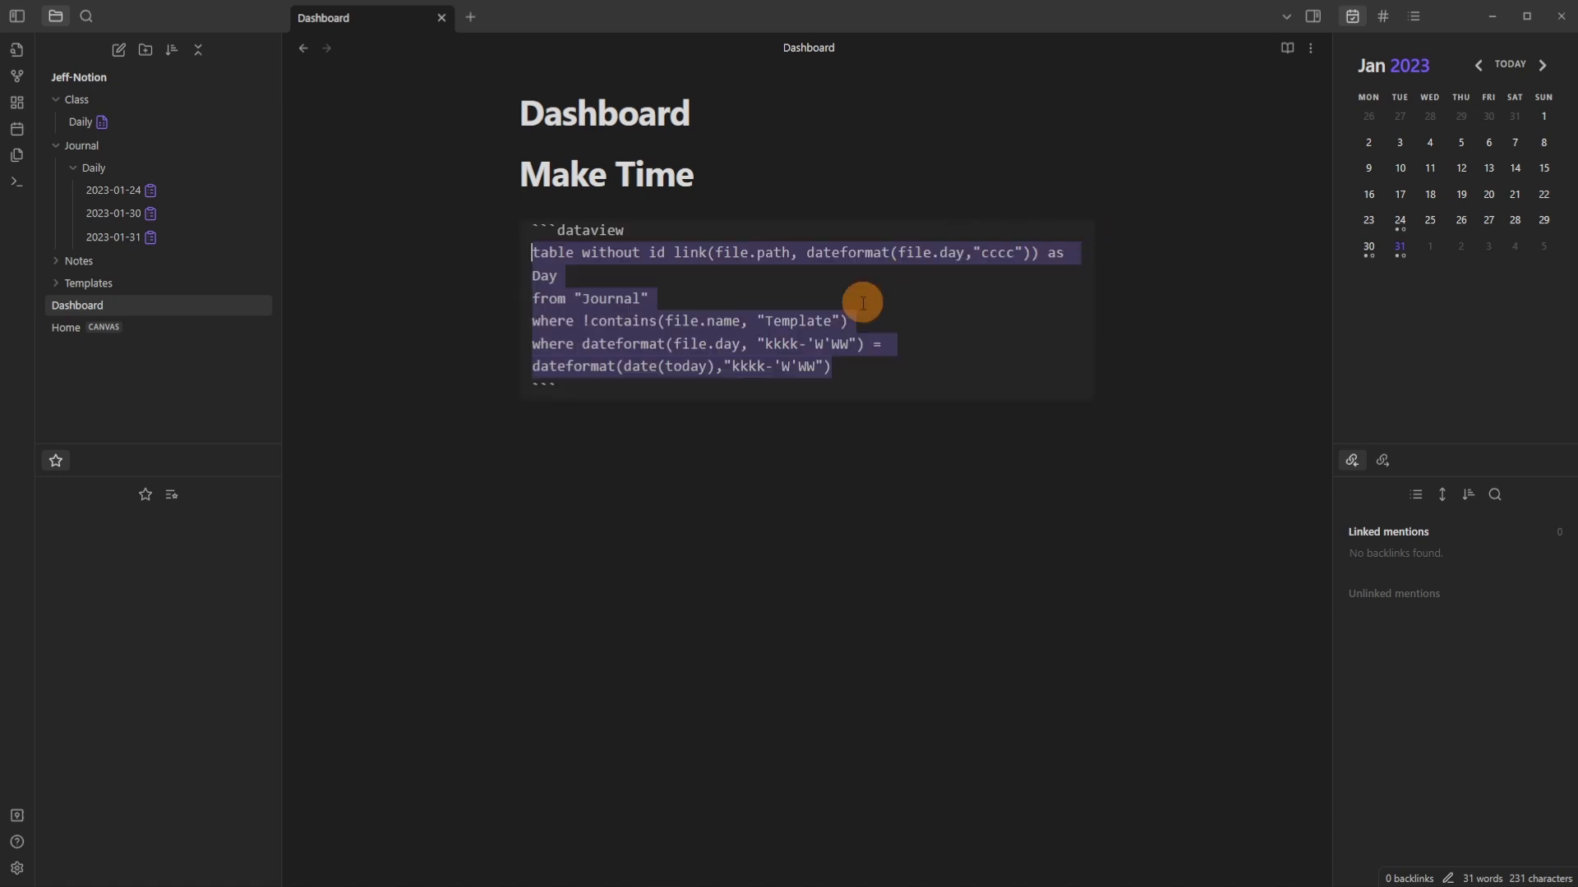
{"action": "left_click", "coordinate": [863, 364]}
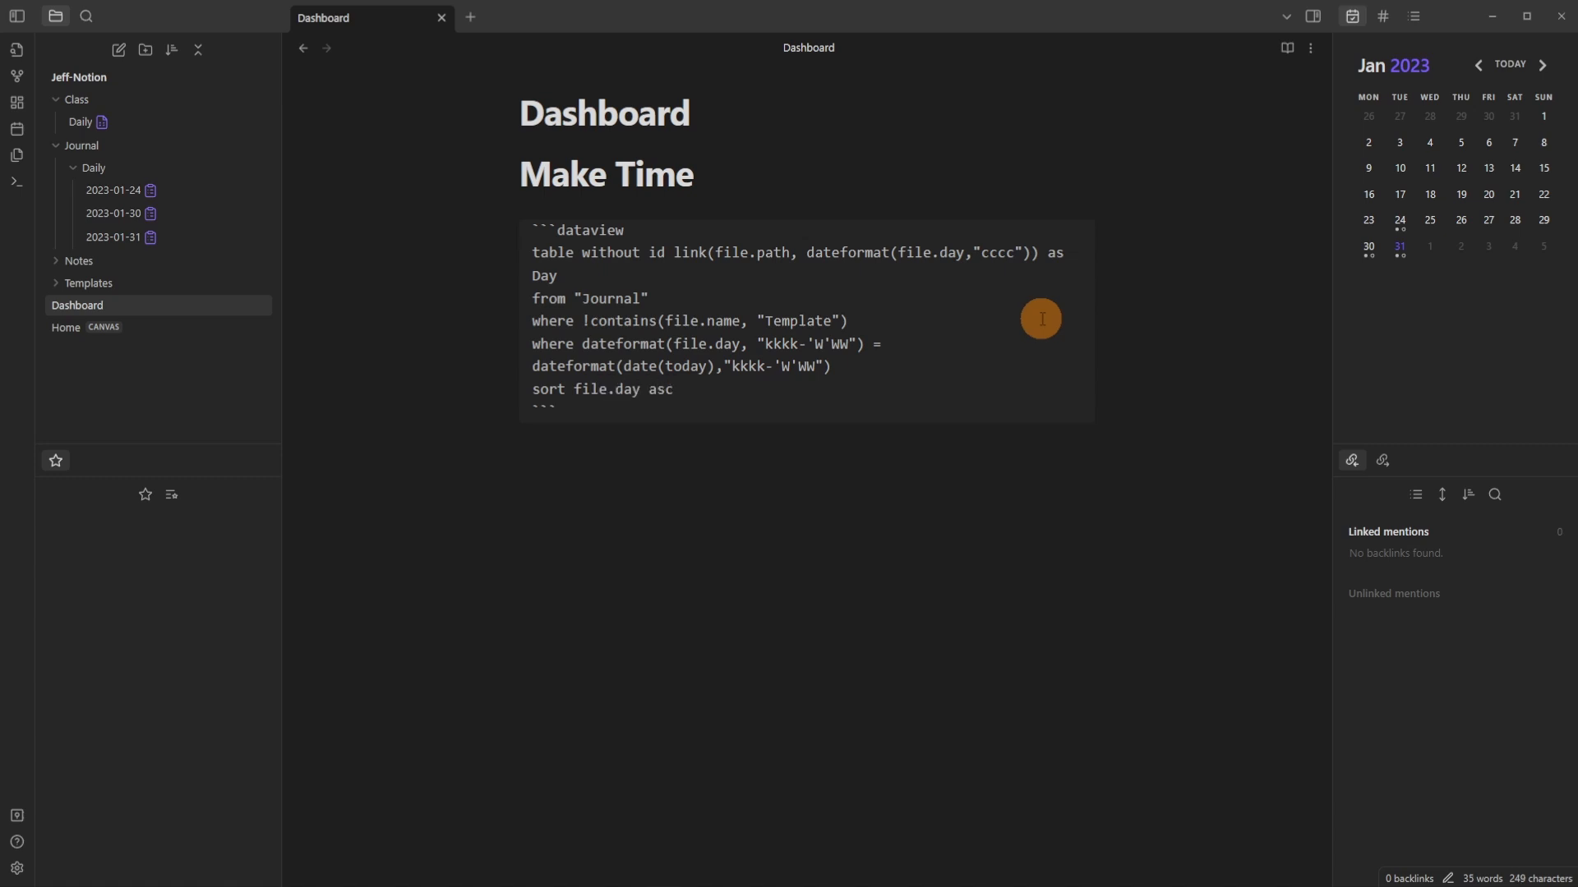
{"action": "key", "text": "Return"}
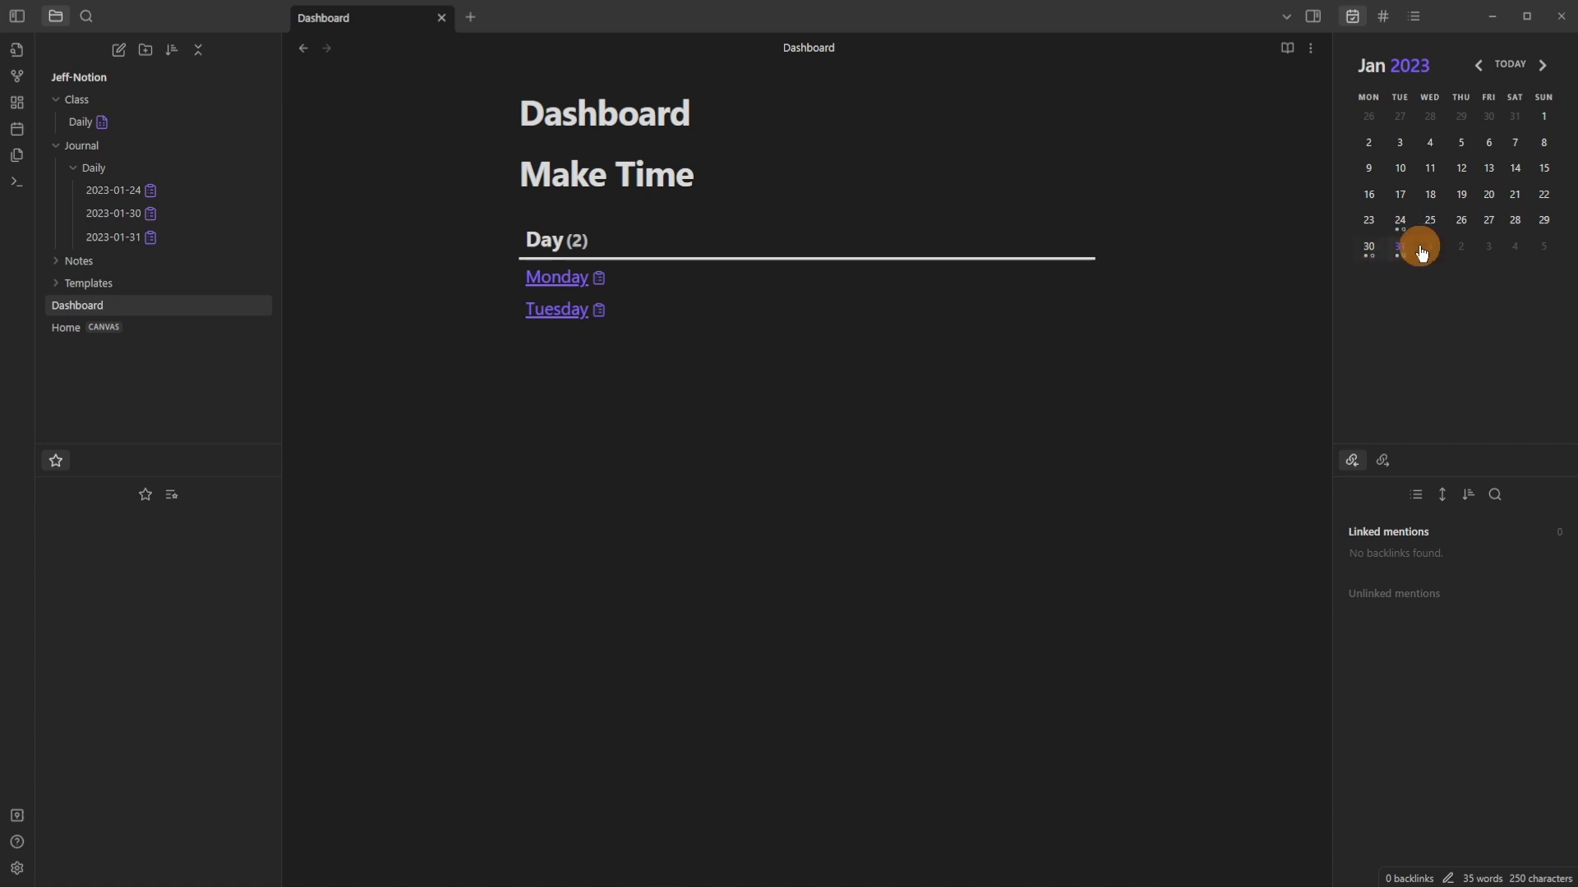
Create the daily note for 2023-02-02 from the calendar and open the Home canvas to check the table.
{"action": "left_click", "coordinate": [1465, 248]}
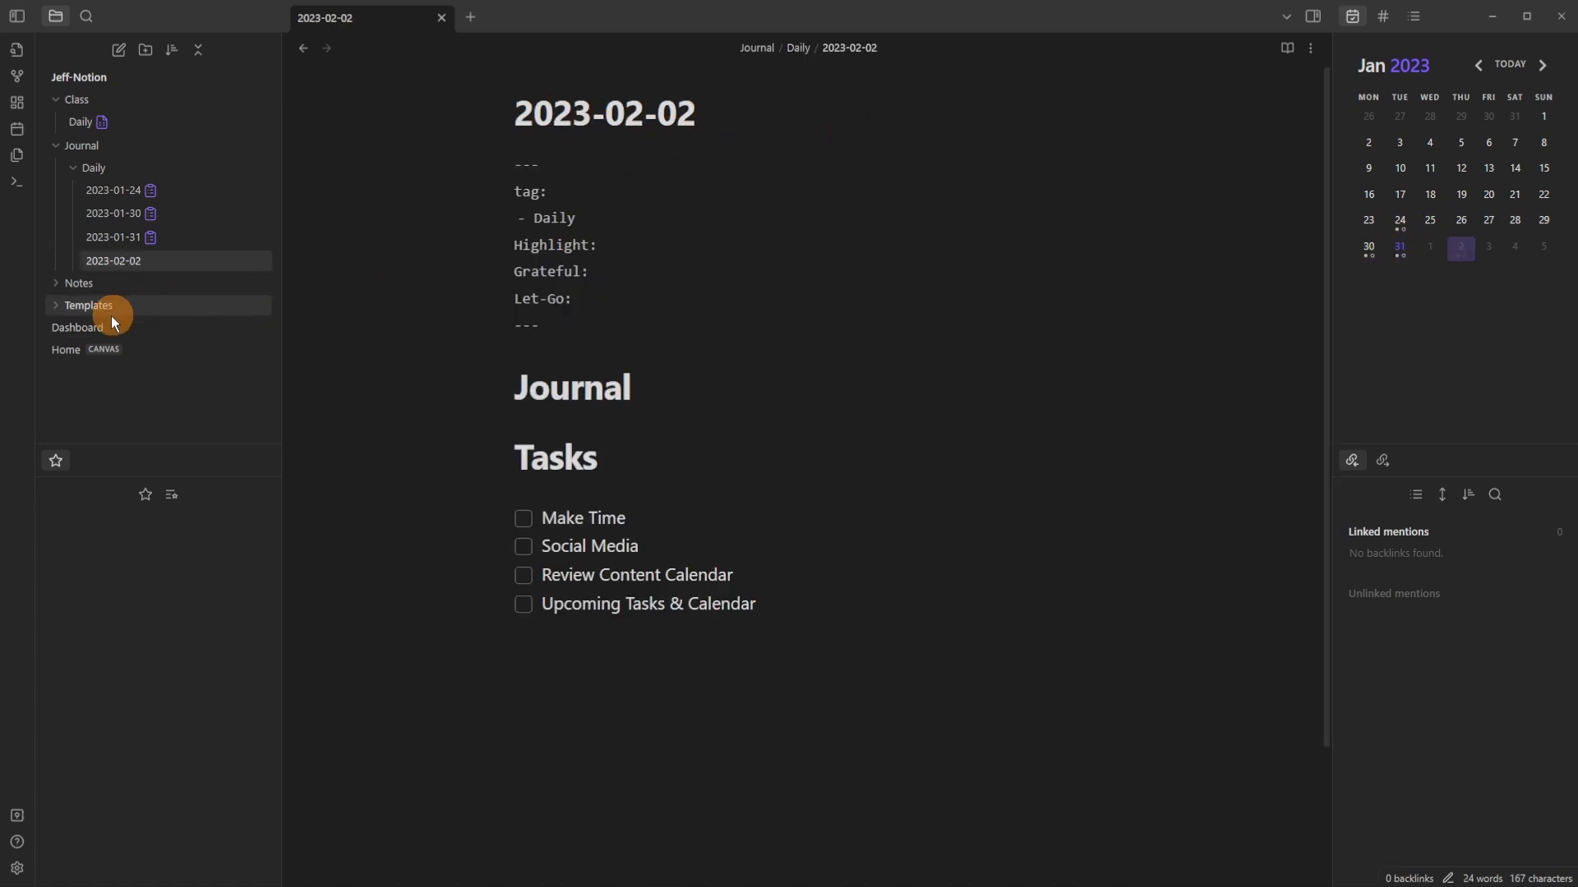
{"action": "left_click", "coordinate": [72, 349]}
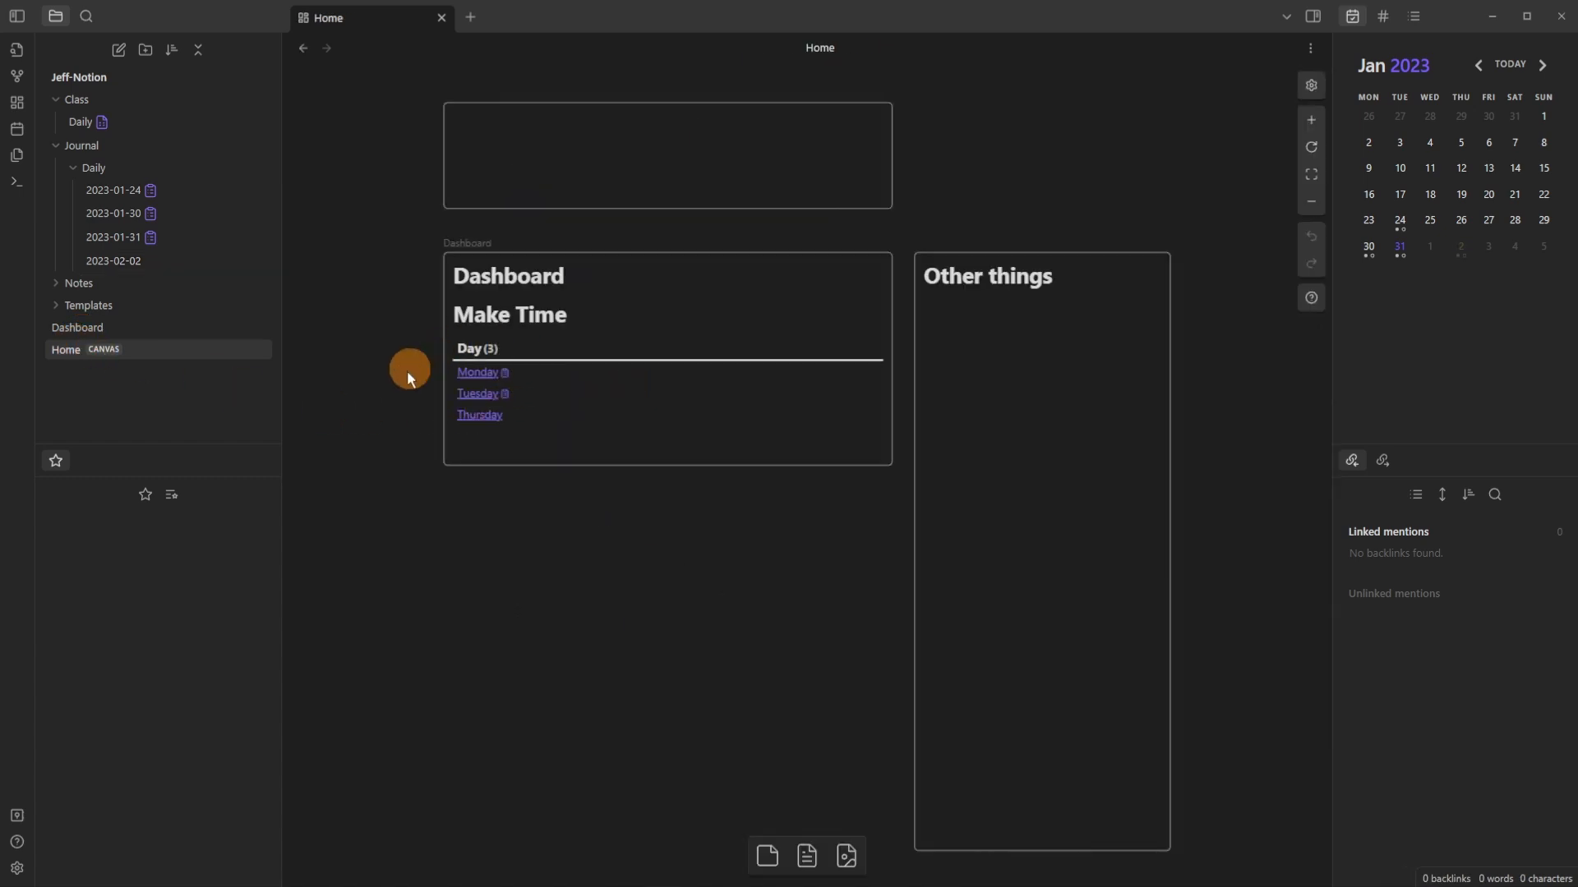
Narrow the Dashboard card on the canvas to its Make Time heading and make the card slightly taller.
{"action": "left_click", "coordinate": [542, 339]}
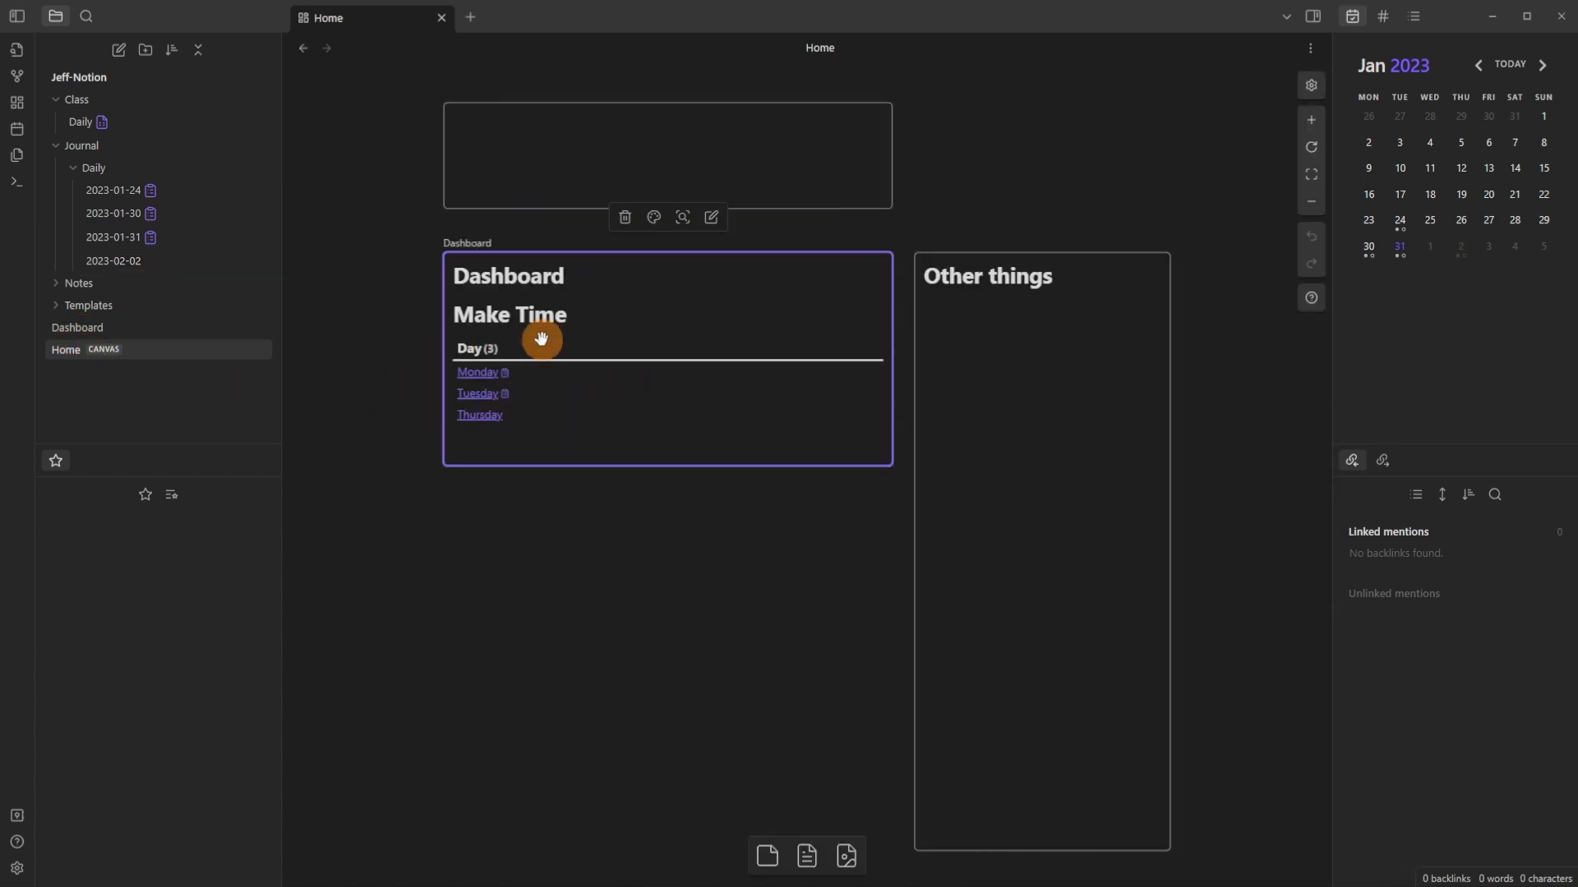
{"action": "right_click", "coordinate": [604, 309]}
{"action": "left_click", "coordinate": [682, 364]}
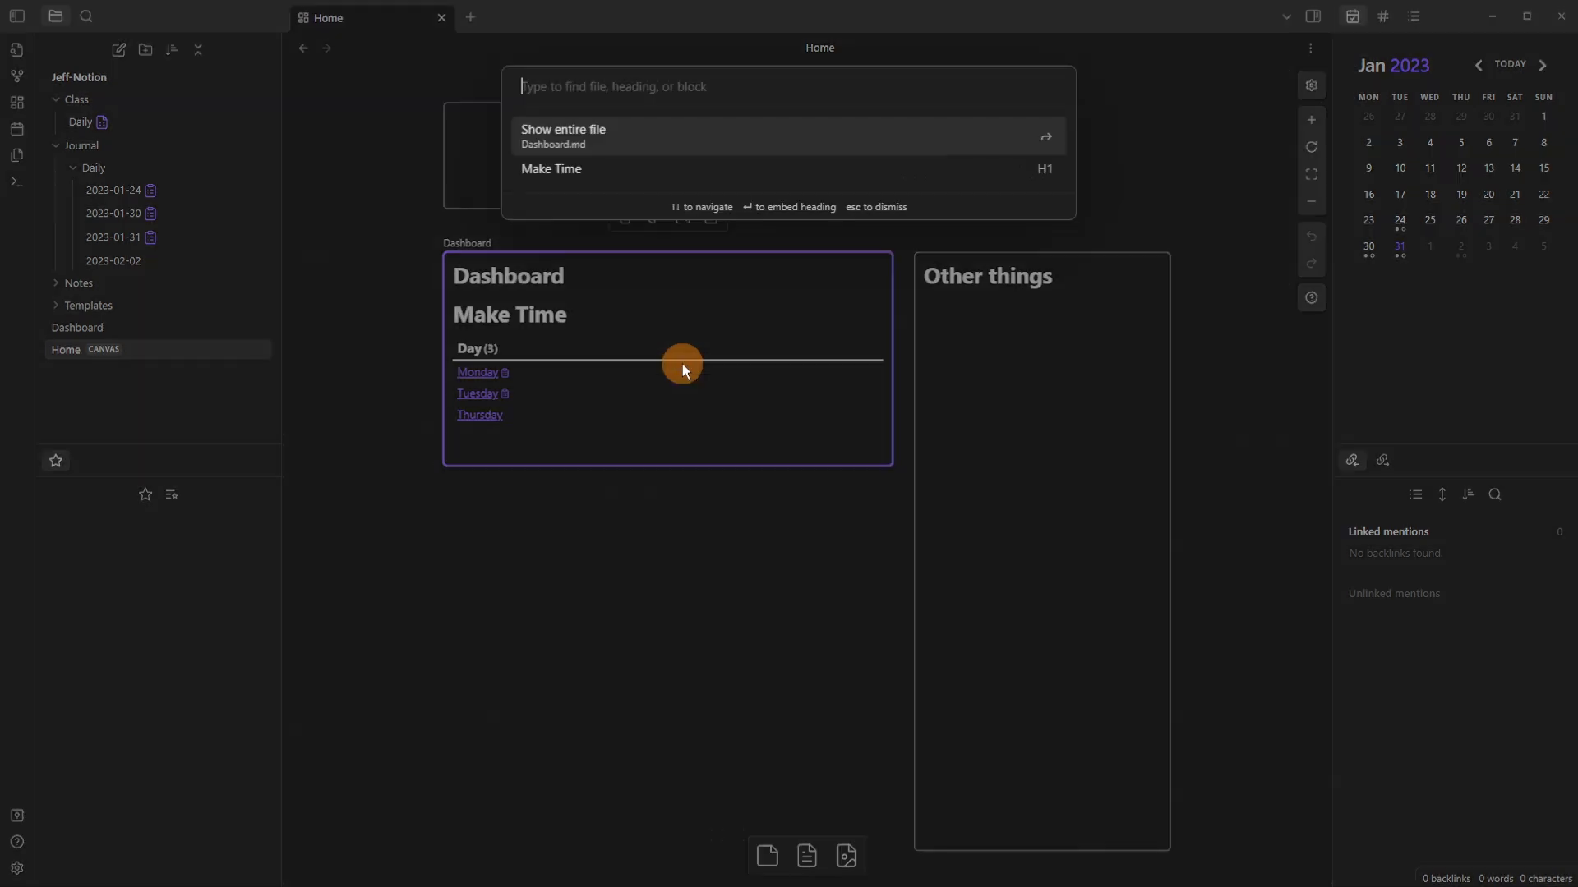
{"action": "left_click", "coordinate": [553, 167]}
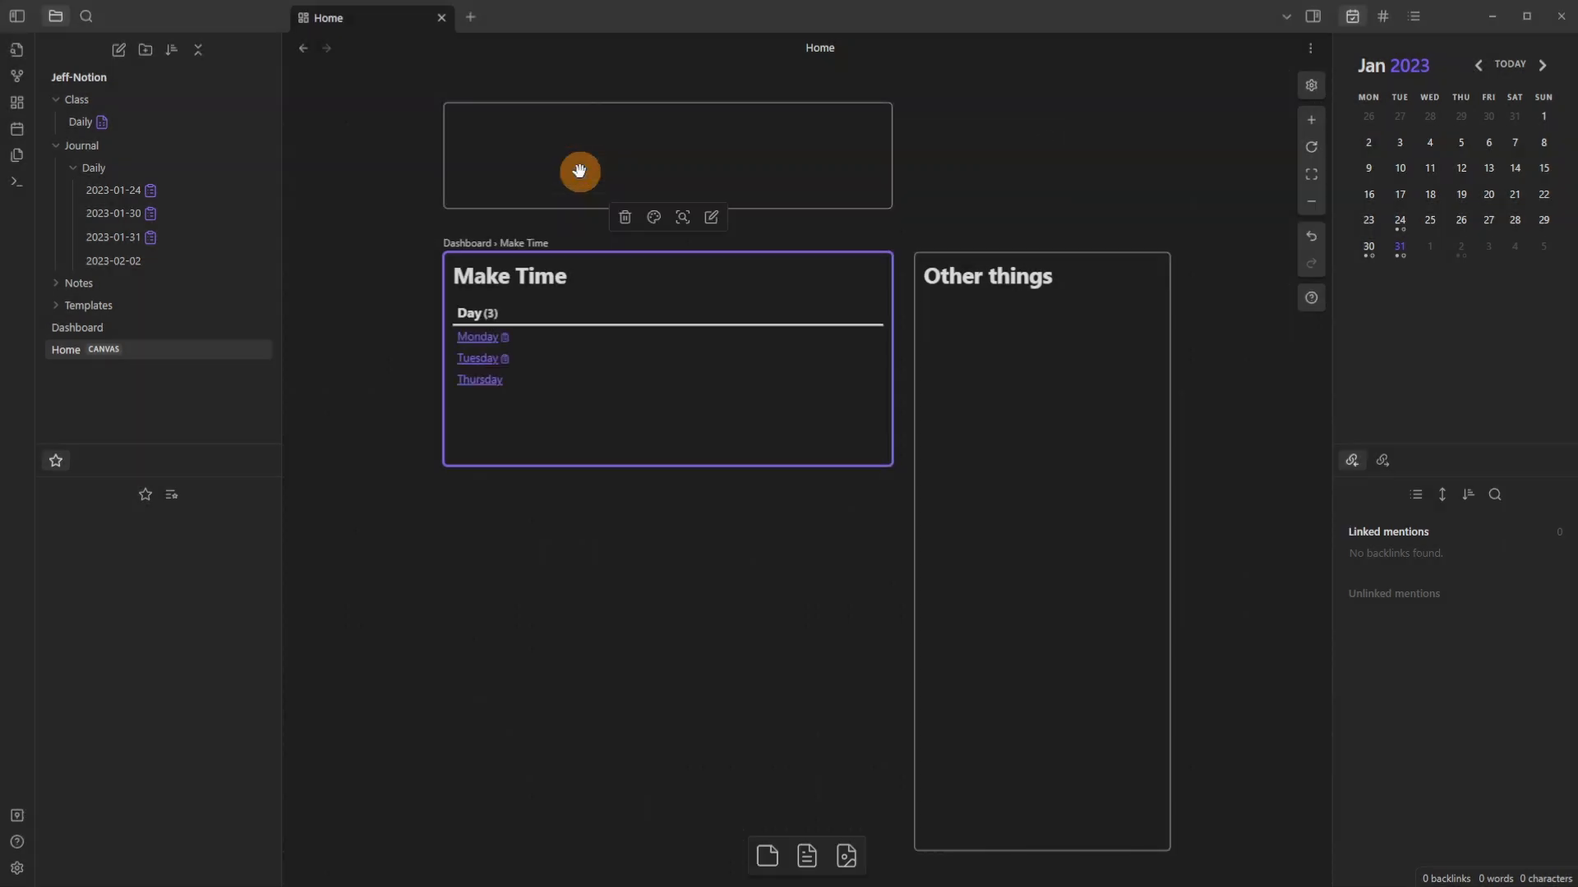
{"action": "left_click_drag", "start_coordinate": [584, 467], "coordinate": [584, 486]}
{"action": "left_click", "coordinate": [583, 526]}
Open the Dashboard note from its card and add the columns Highlight, Grateful and Let-Go after Day in the query.
{"action": "left_click", "coordinate": [514, 245]}
{"action": "left_click", "coordinate": [472, 244]}
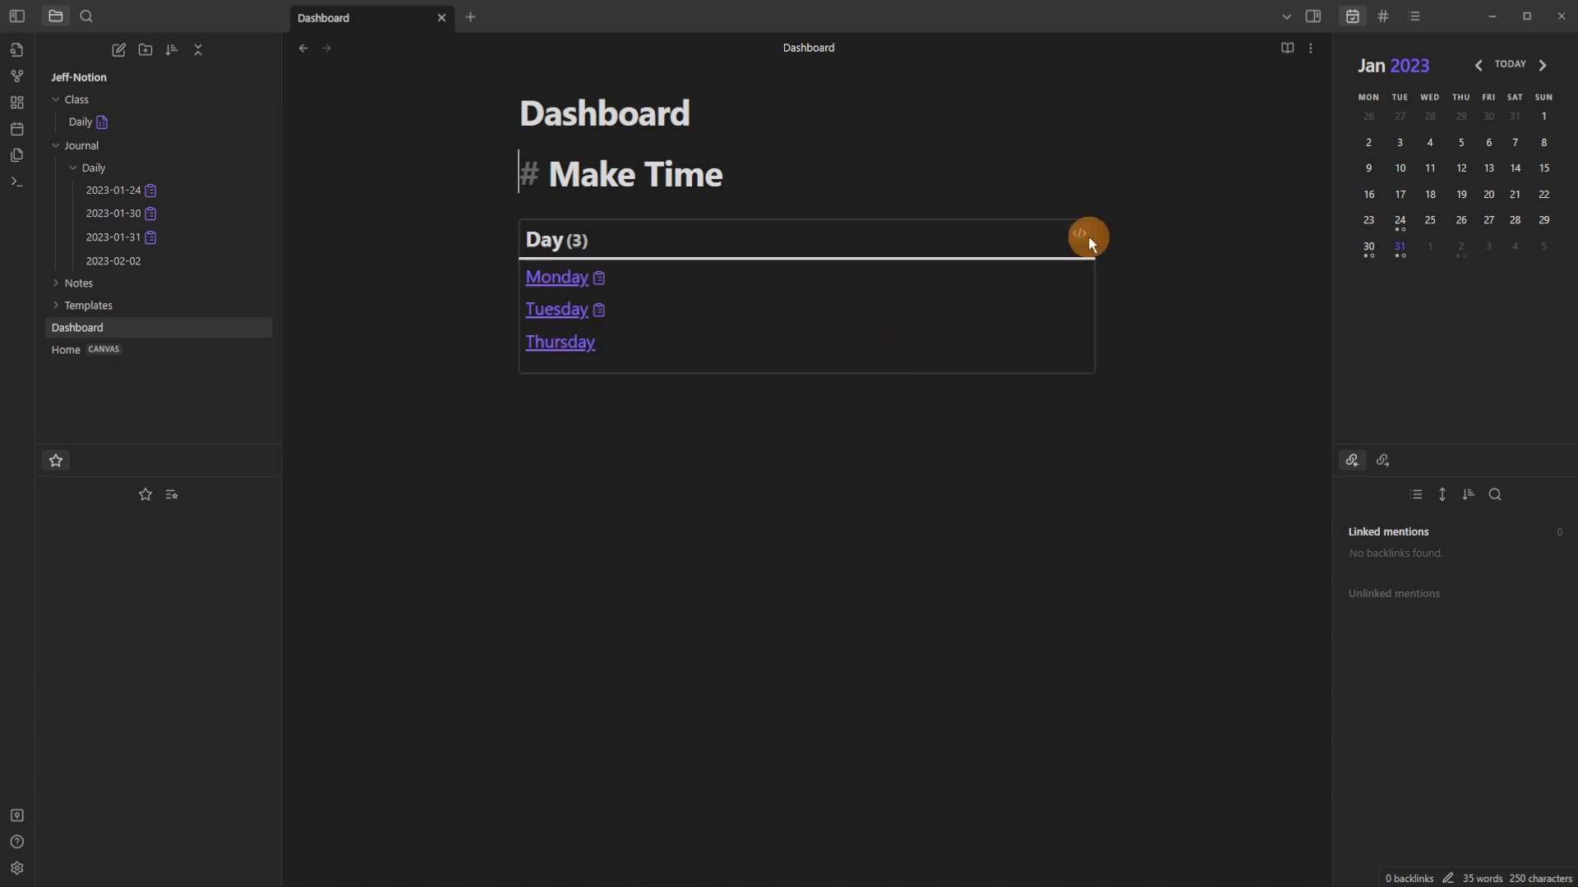
{"action": "left_click", "coordinate": [1078, 236]}
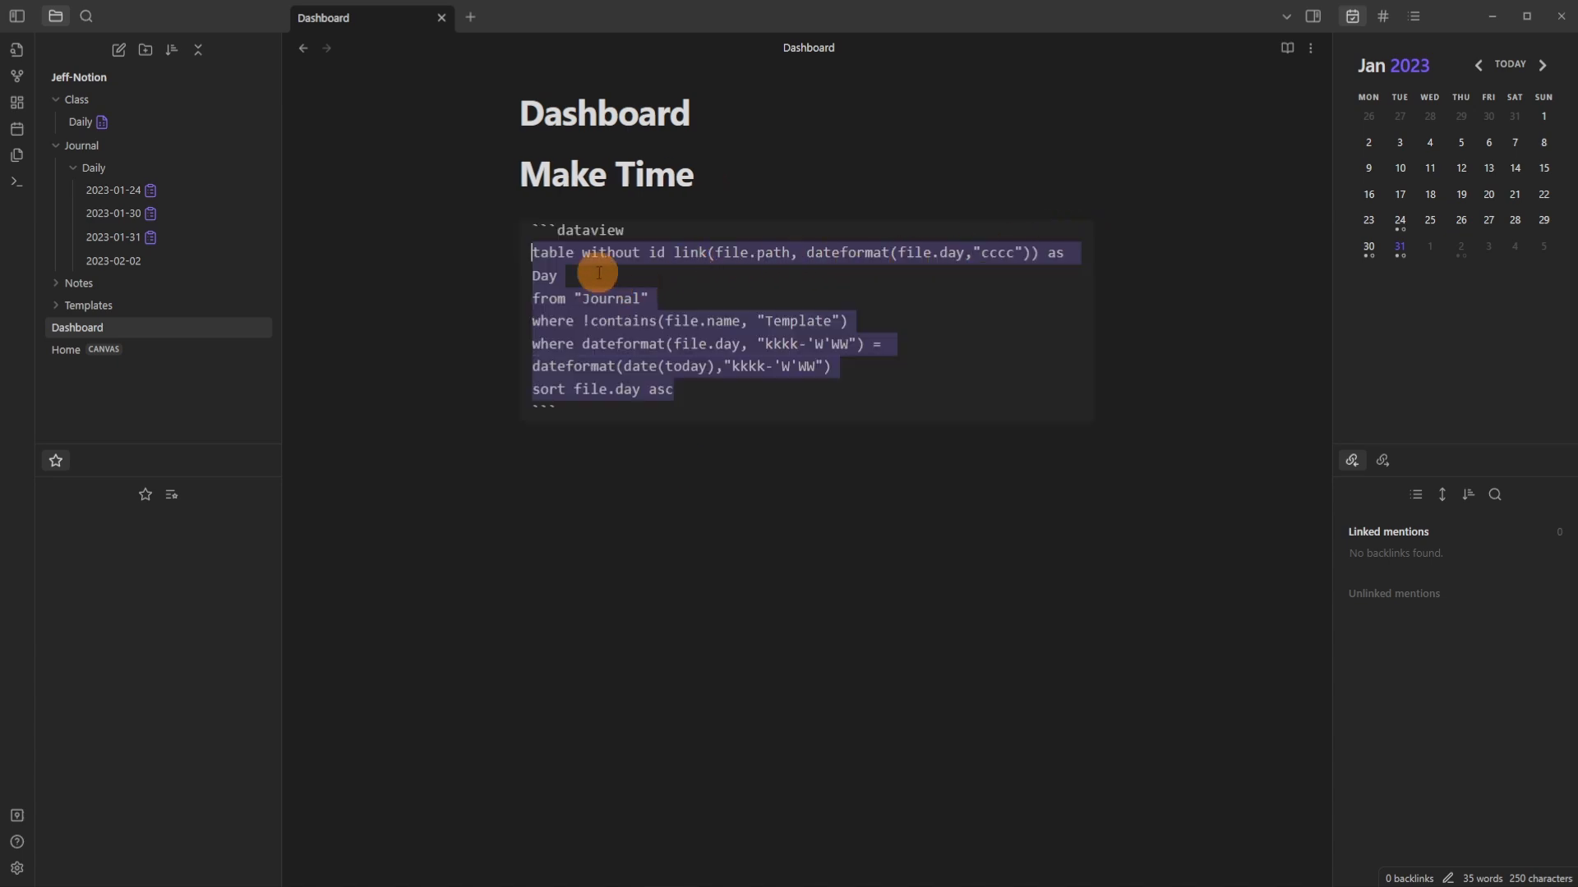
{"action": "left_click", "coordinate": [604, 306]}
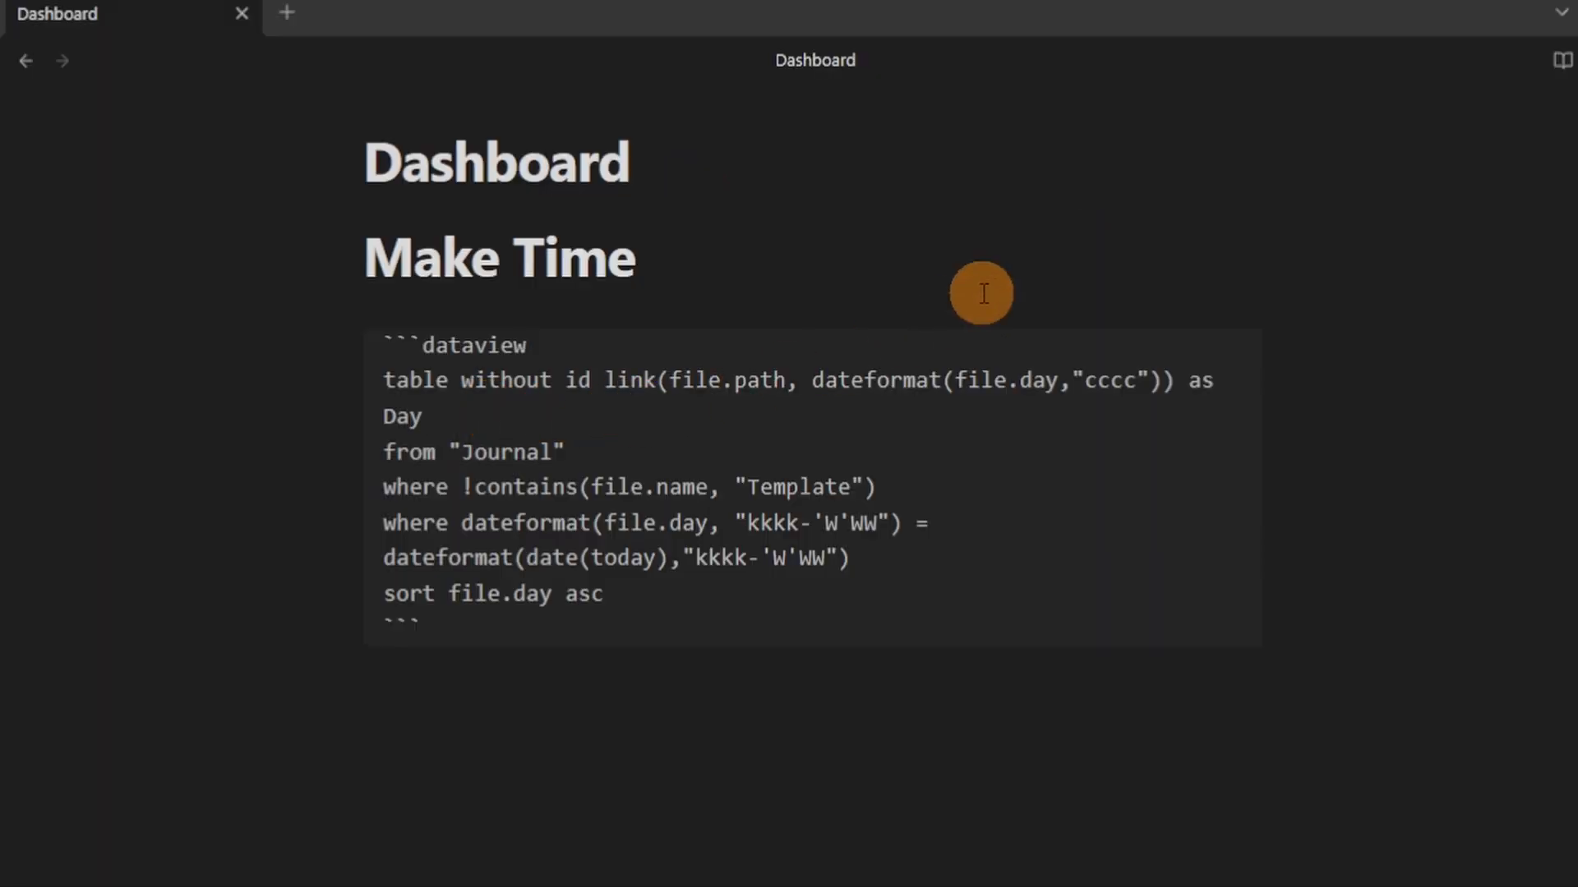
{"action": "type", "text": "Highlight"}
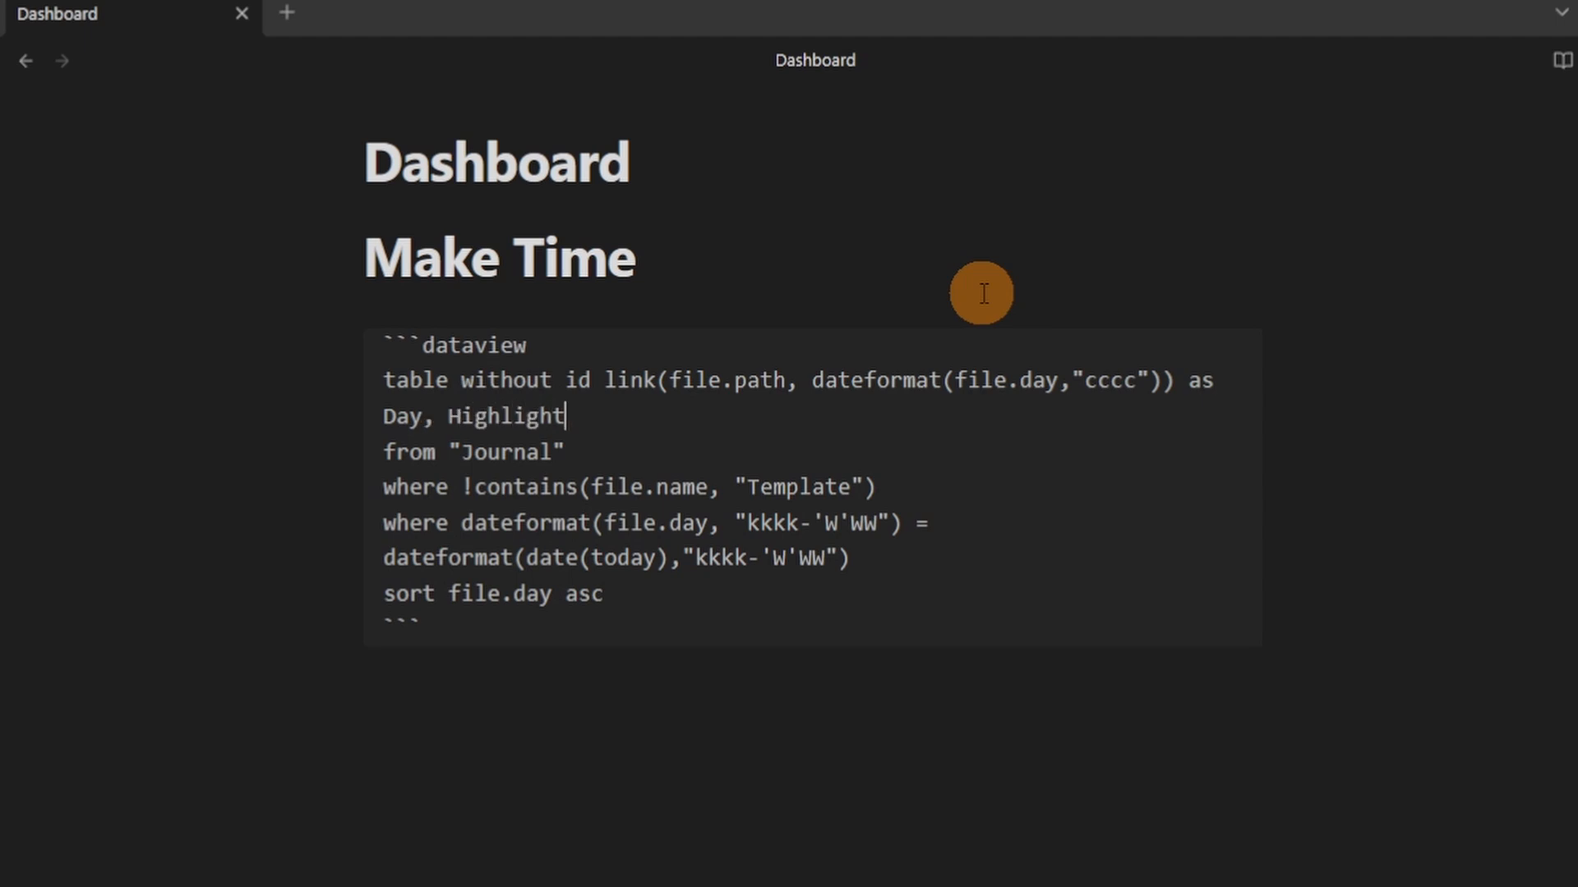
{"action": "type", "text": ", Grateful,"}
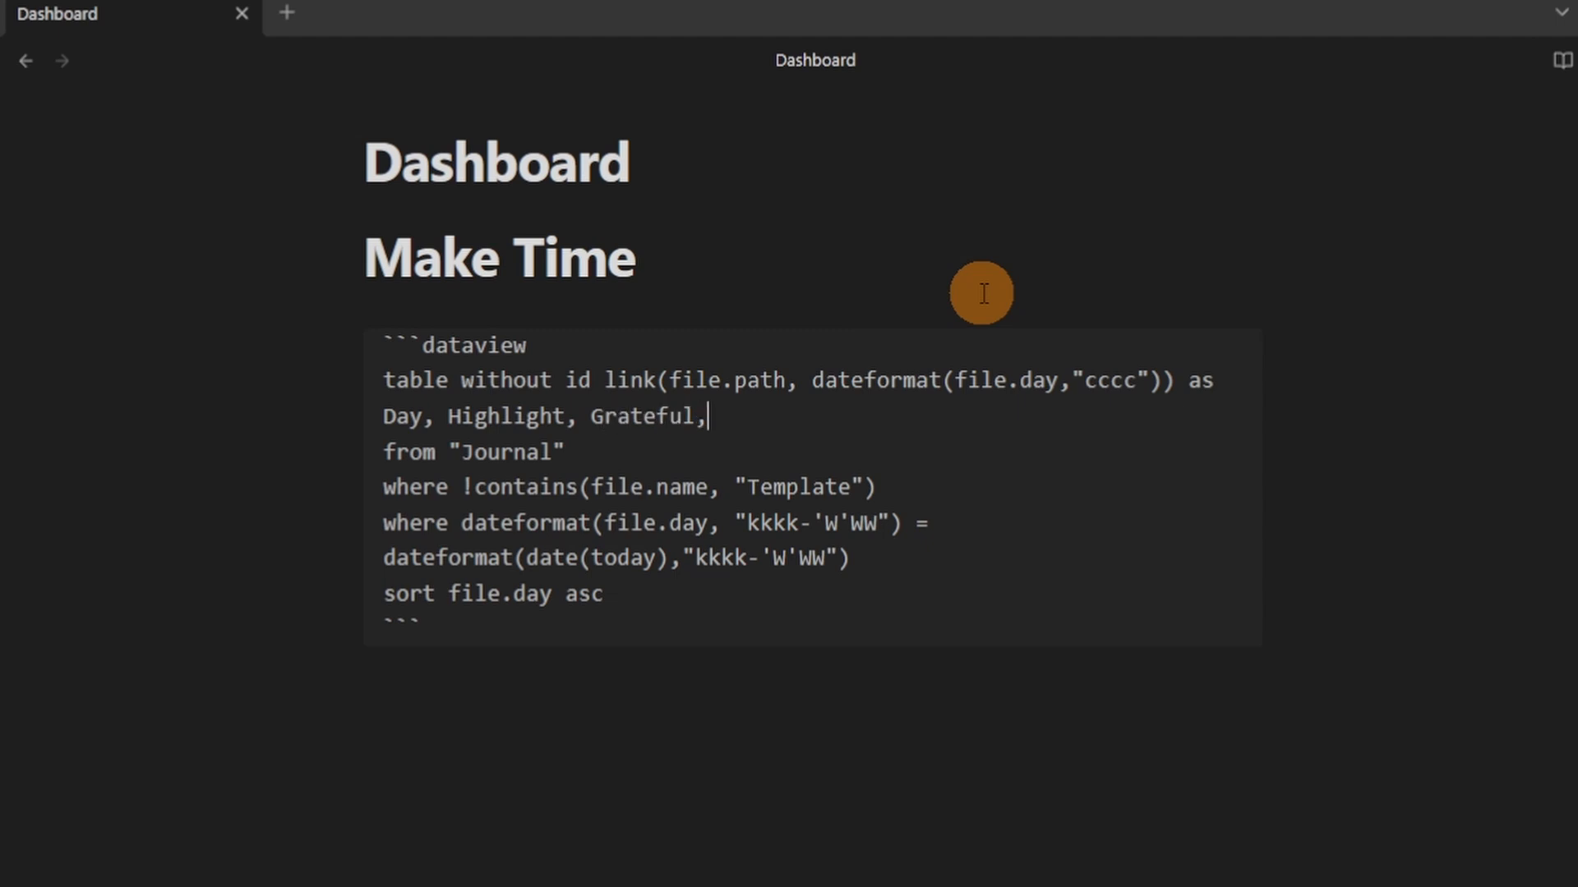
{"action": "type", "text": " Let"}
{"action": "key", "text": "Up"}
{"action": "key", "text": "Up"}
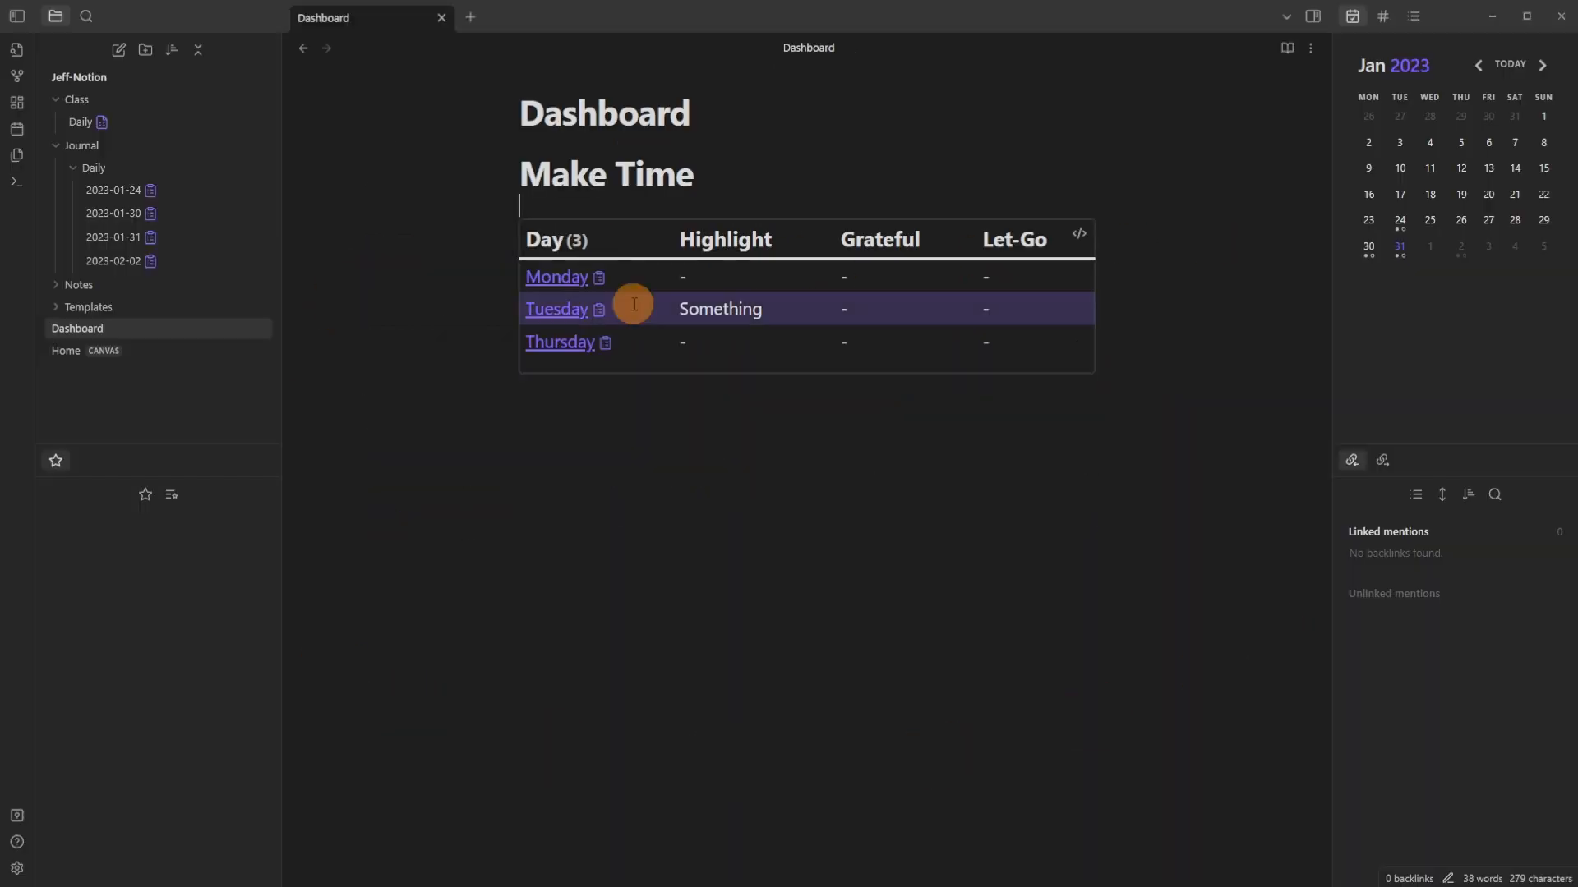
Open the Home canvas, create the daily note for 2023-02-01 from the calendar, and return to the canvas.
{"action": "left_click", "coordinate": [58, 349]}
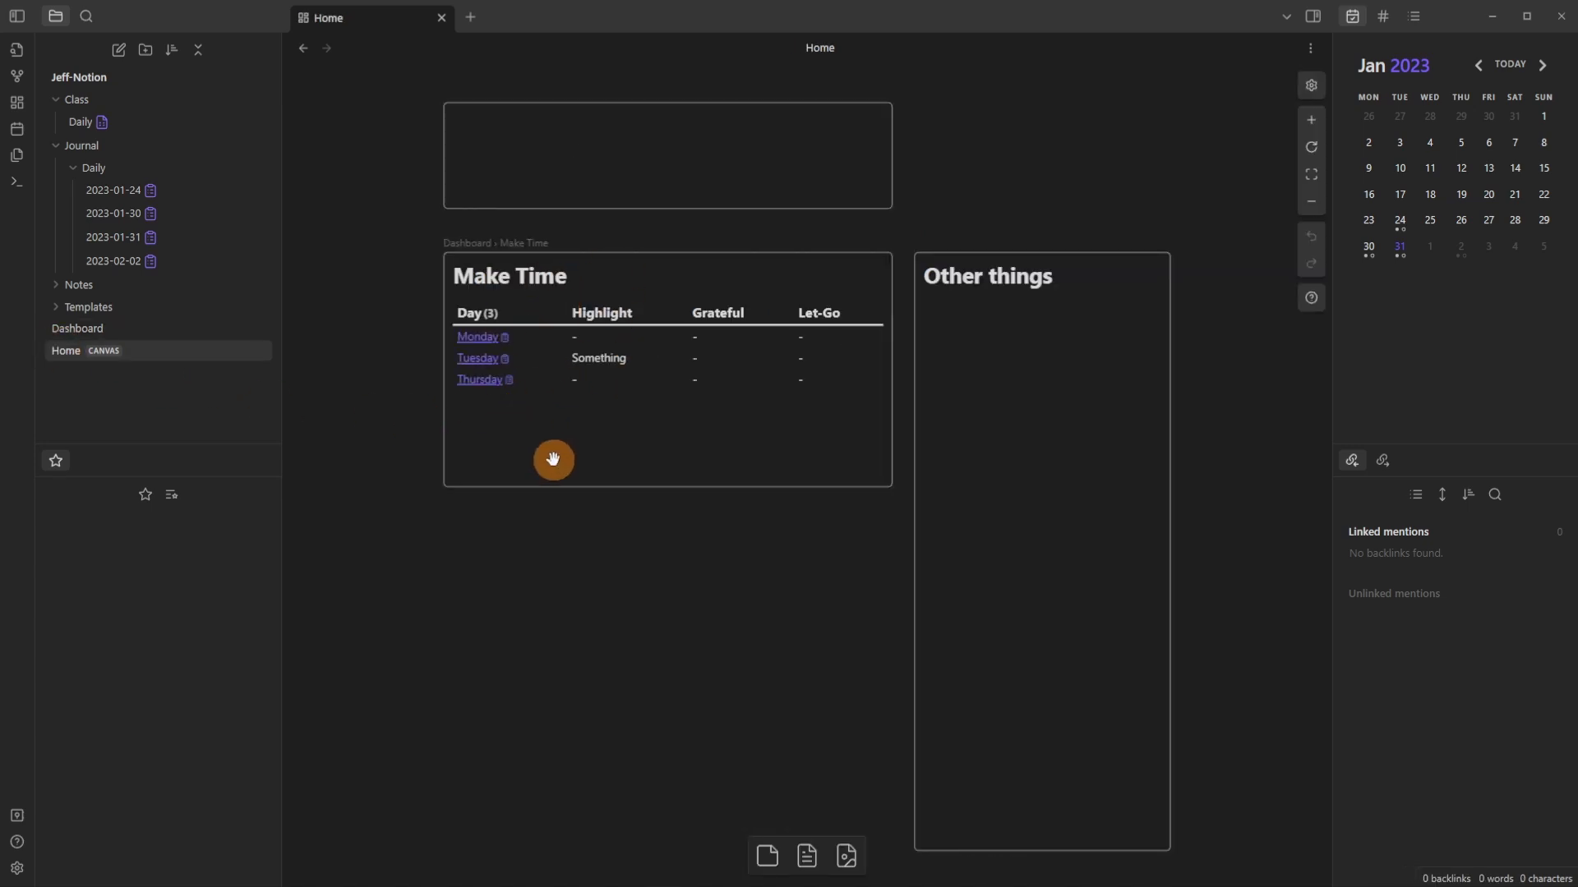
{"action": "left_click", "coordinate": [1430, 248]}
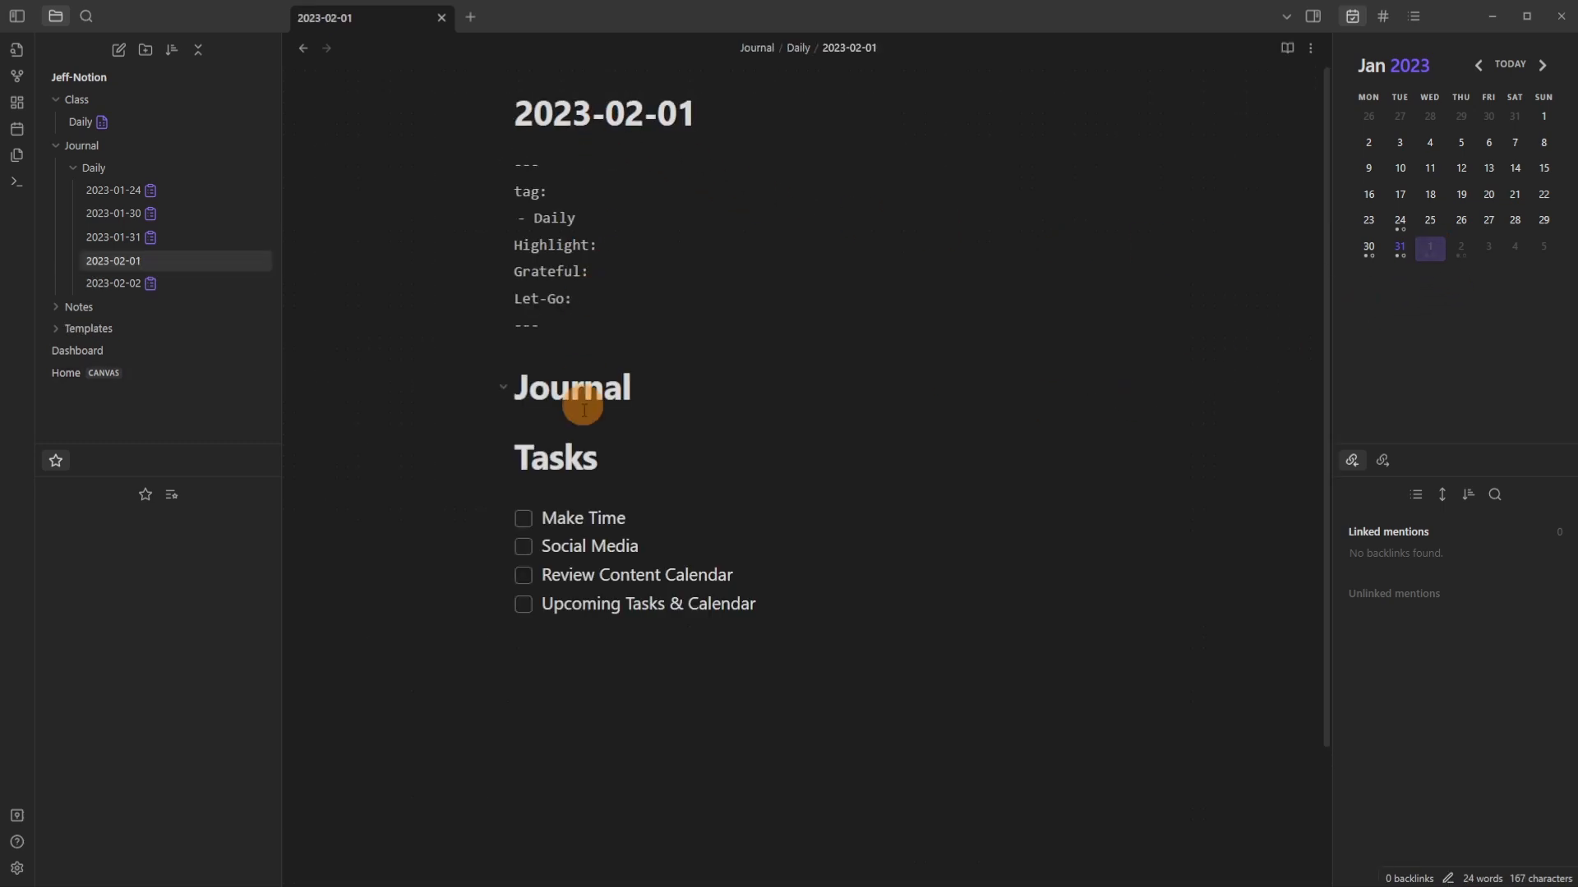
{"action": "left_click", "coordinate": [305, 50]}
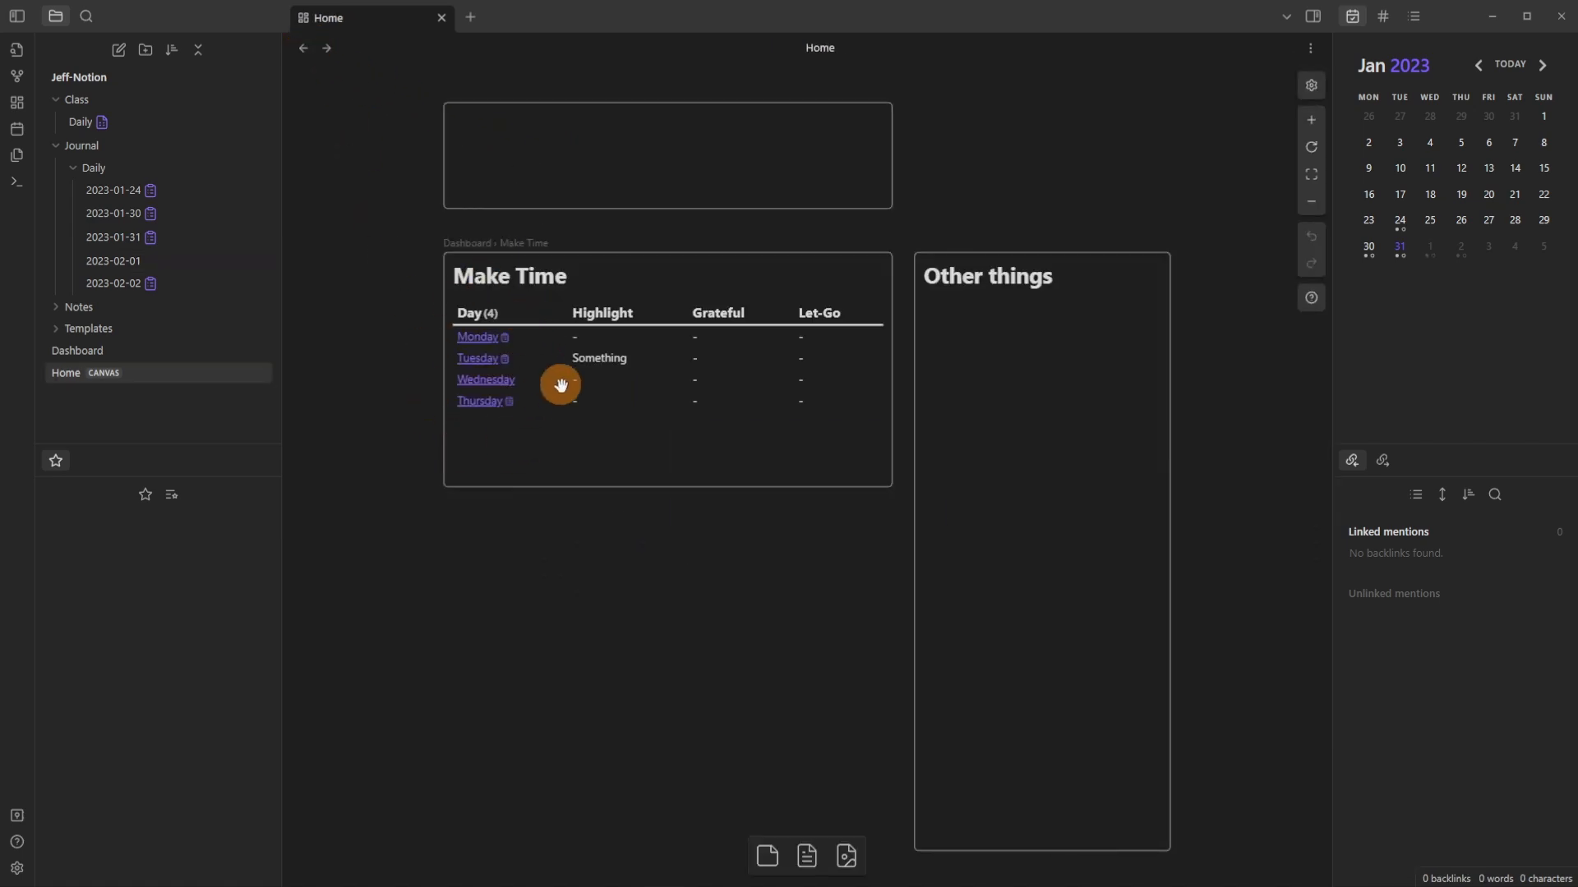
Set the Grateful field of Monday's daily note to YouTube from the Make Time table on the canvas.
{"action": "left_click", "coordinate": [575, 421]}
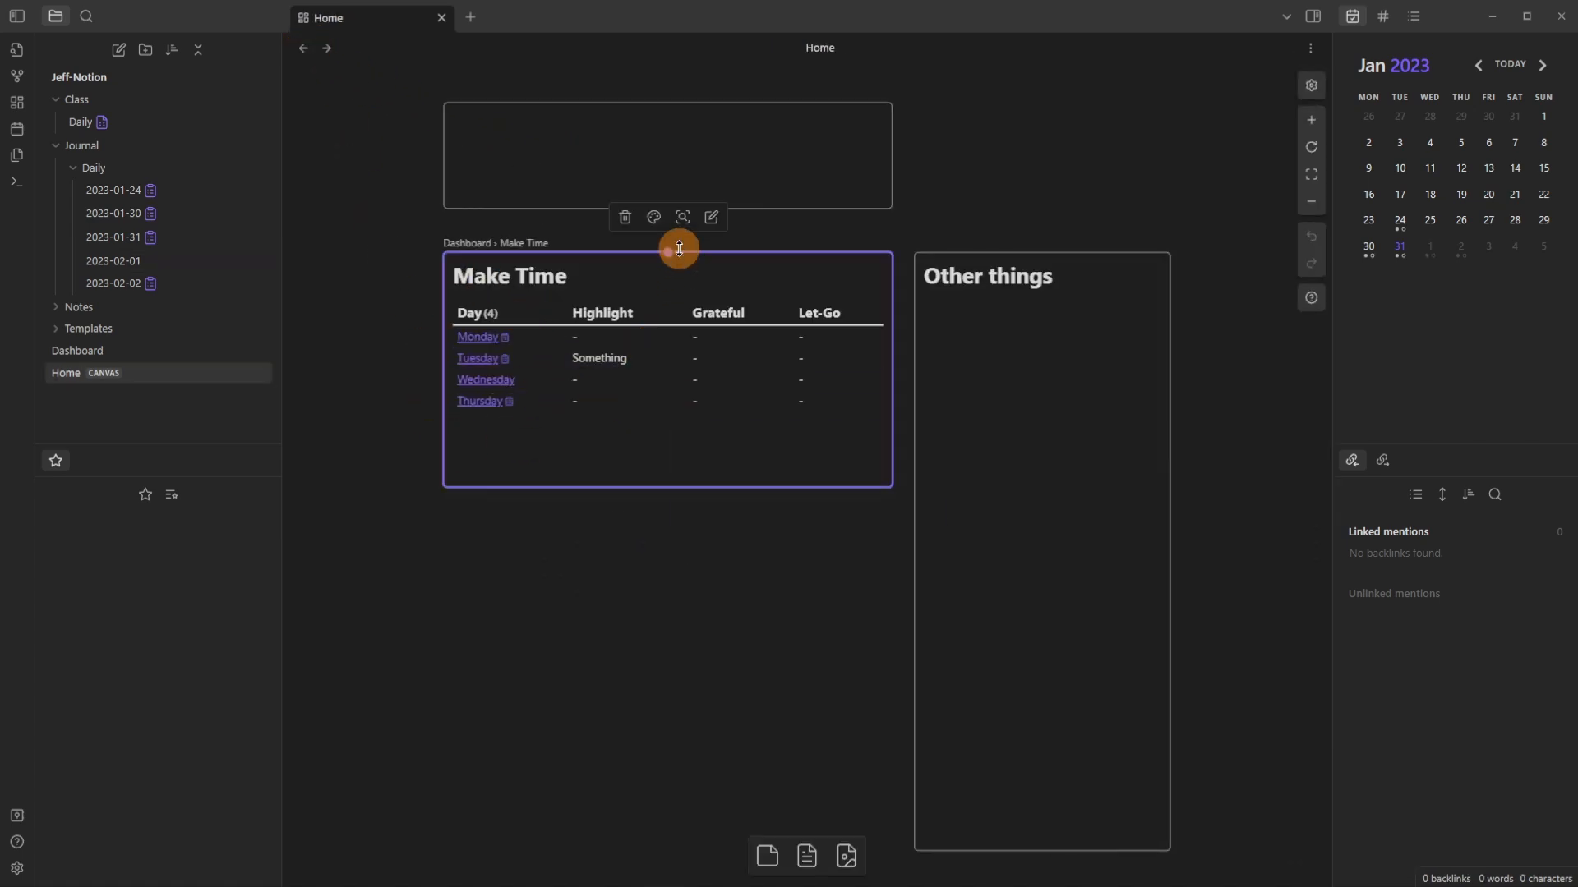
{"action": "left_click", "coordinate": [682, 219]}
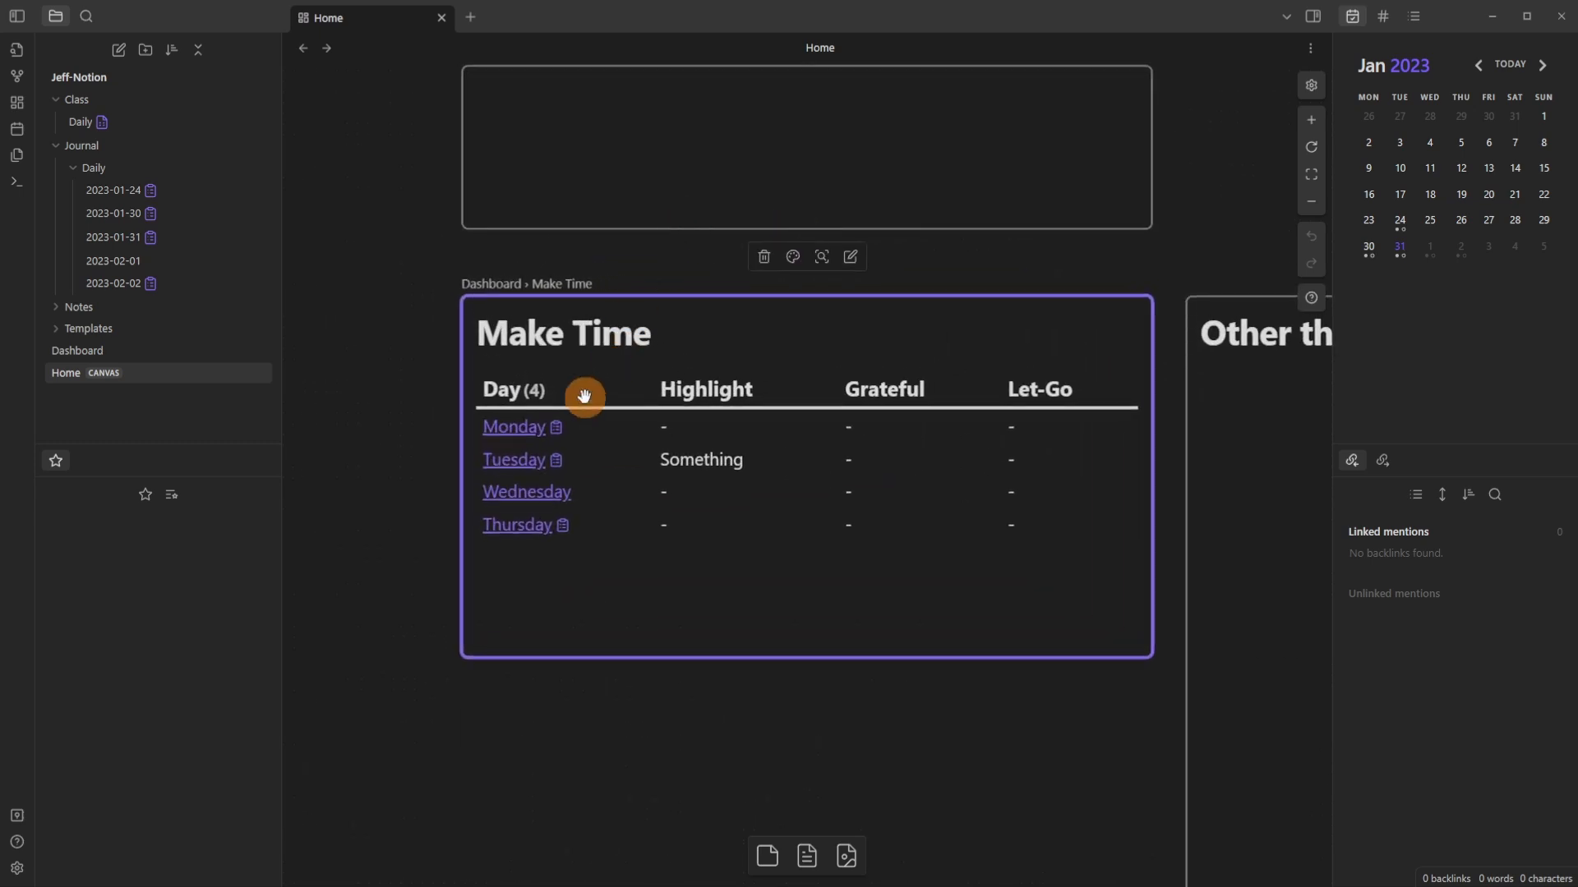
{"action": "left_click", "coordinate": [557, 429]}
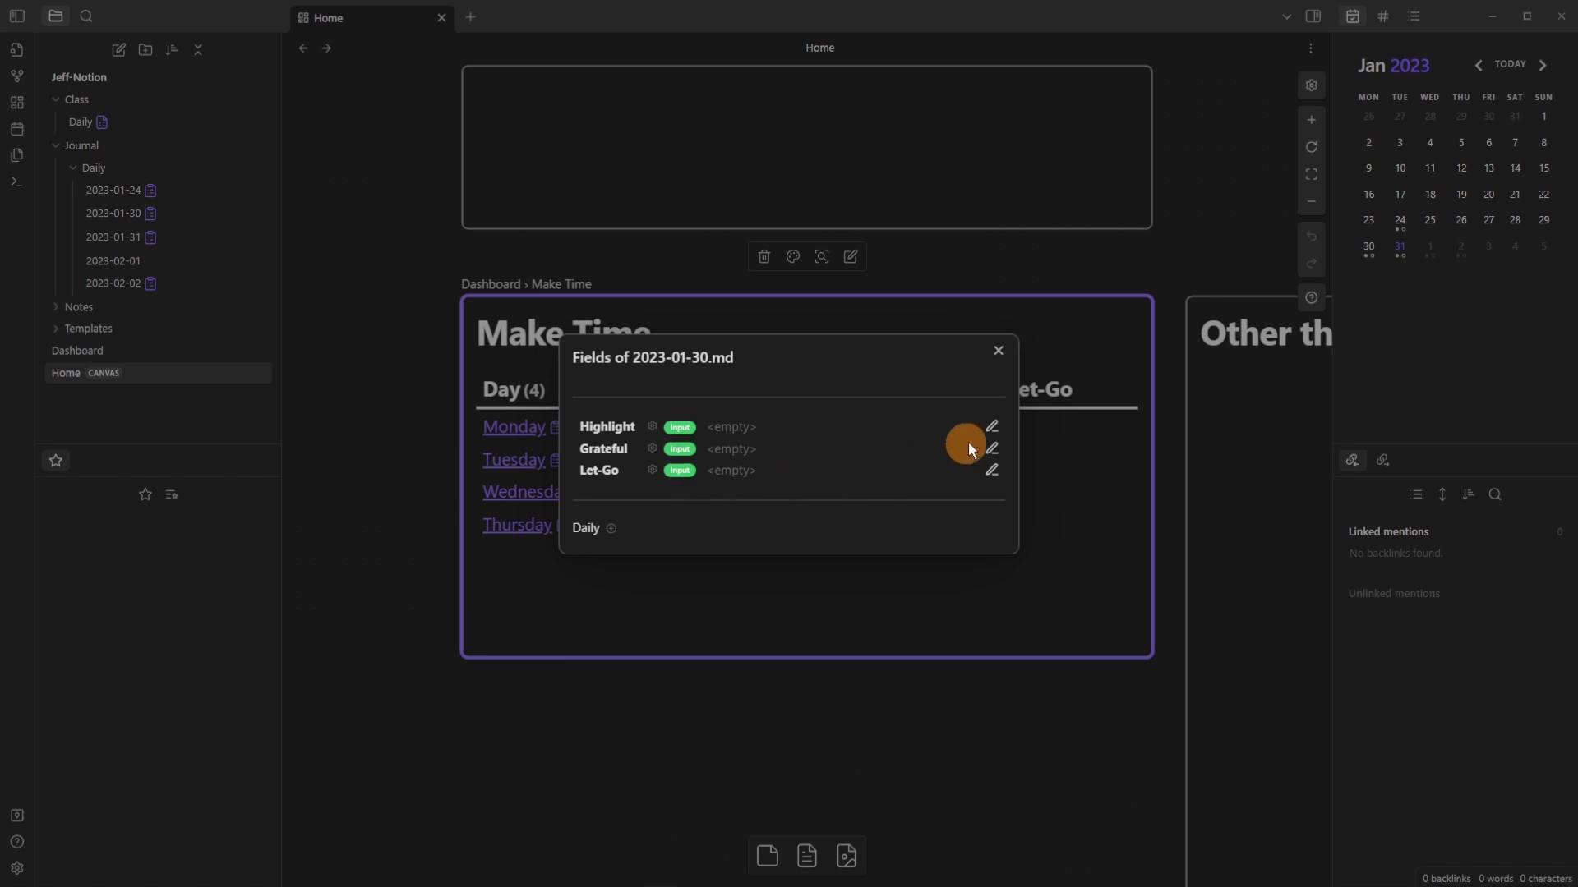
{"action": "left_click", "coordinate": [992, 449]}
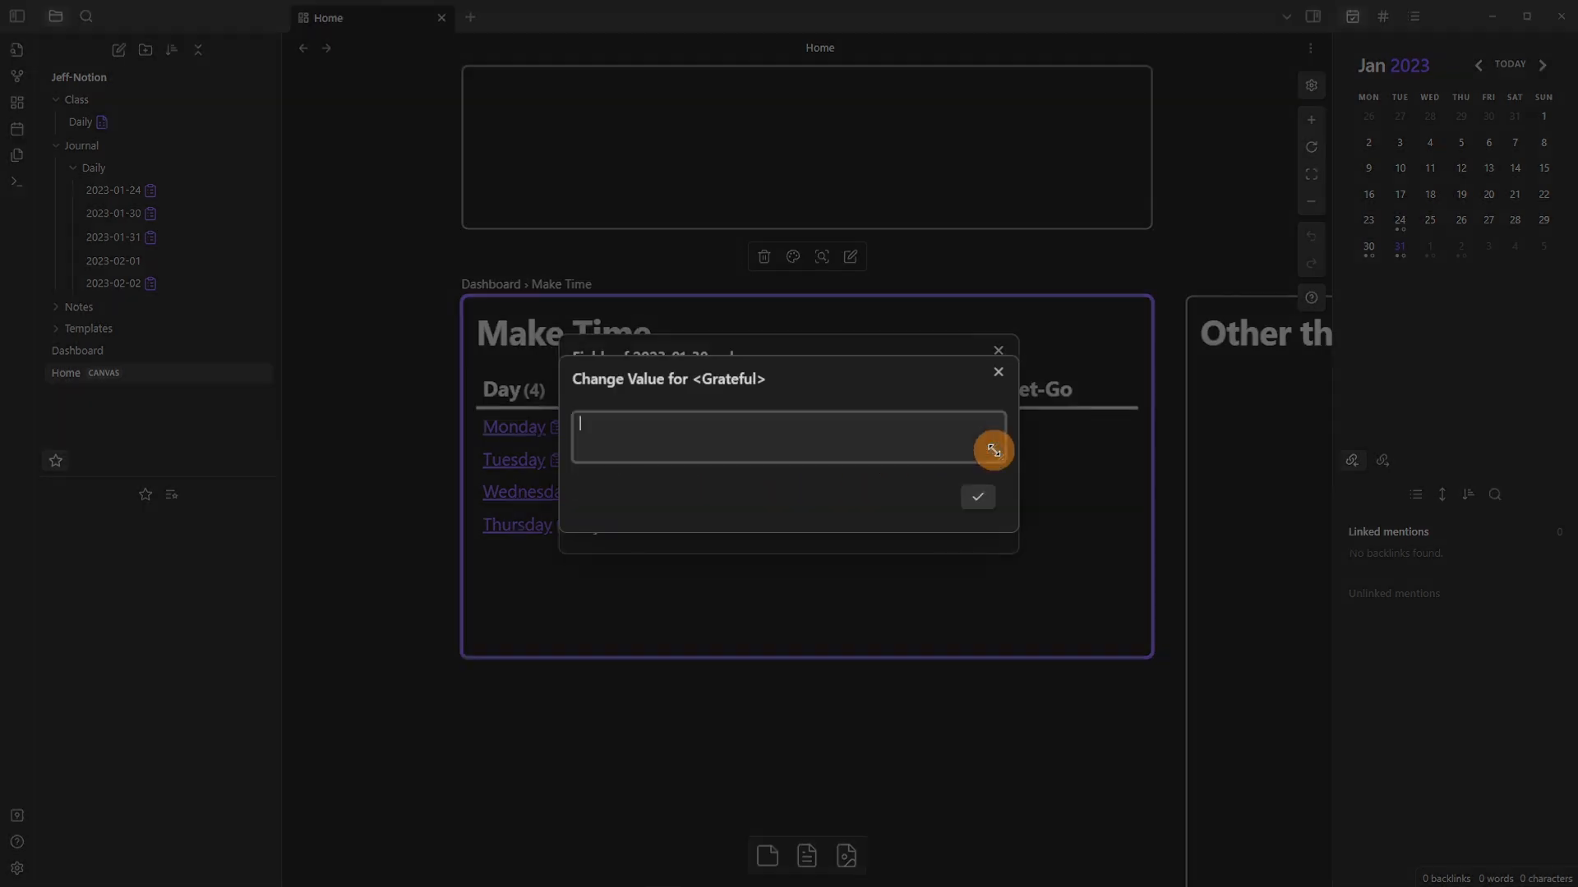
{"action": "type", "text": "YouTube"}
{"action": "left_click", "coordinate": [992, 494]}
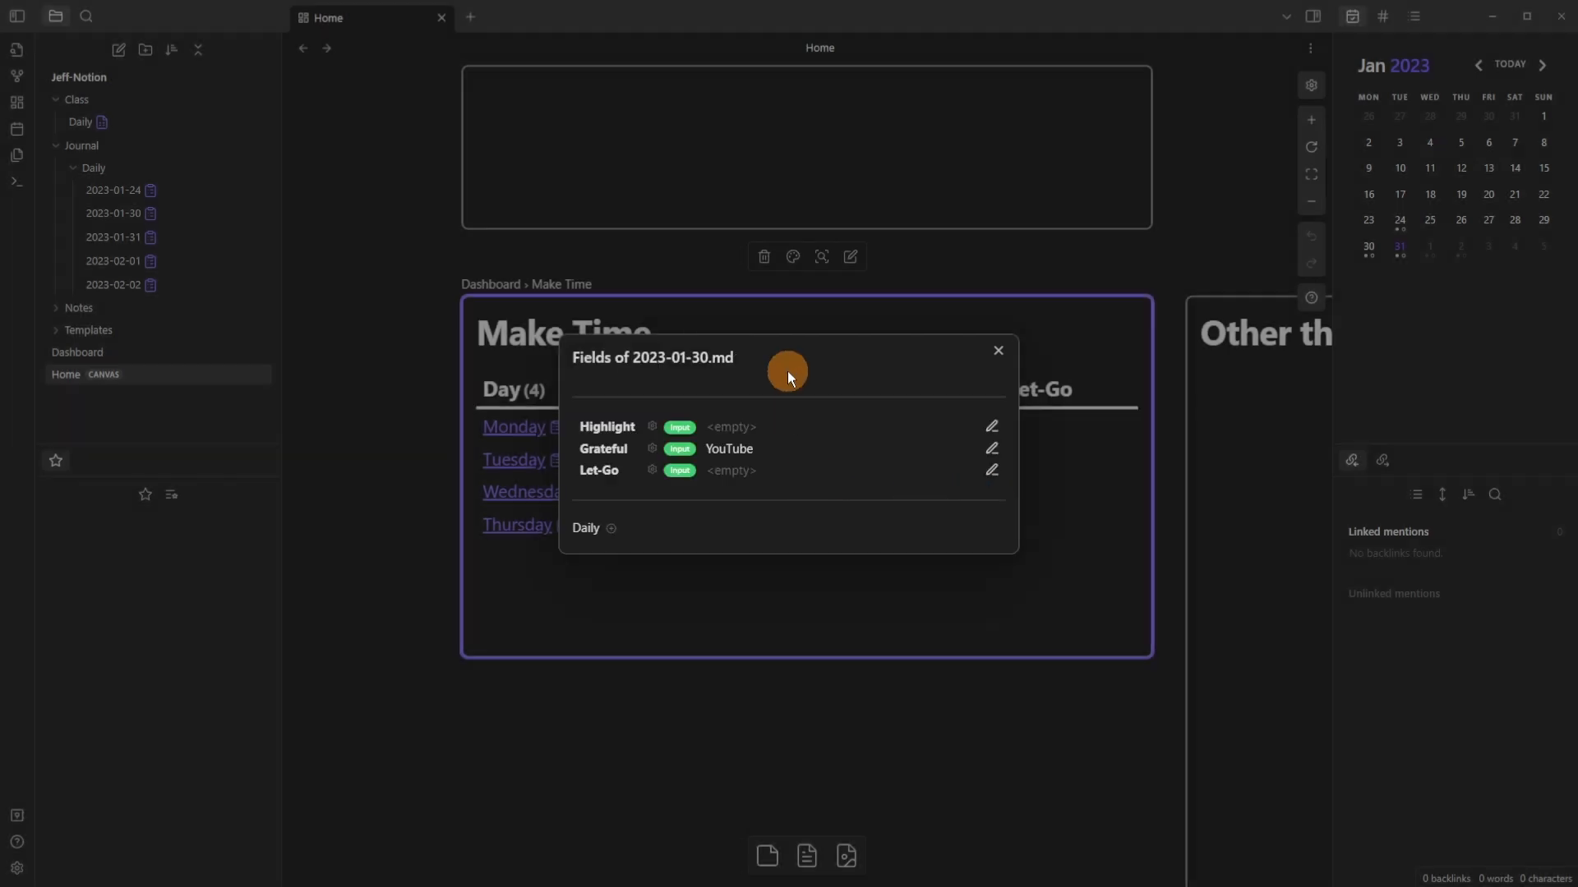
{"action": "left_click", "coordinate": [771, 318]}
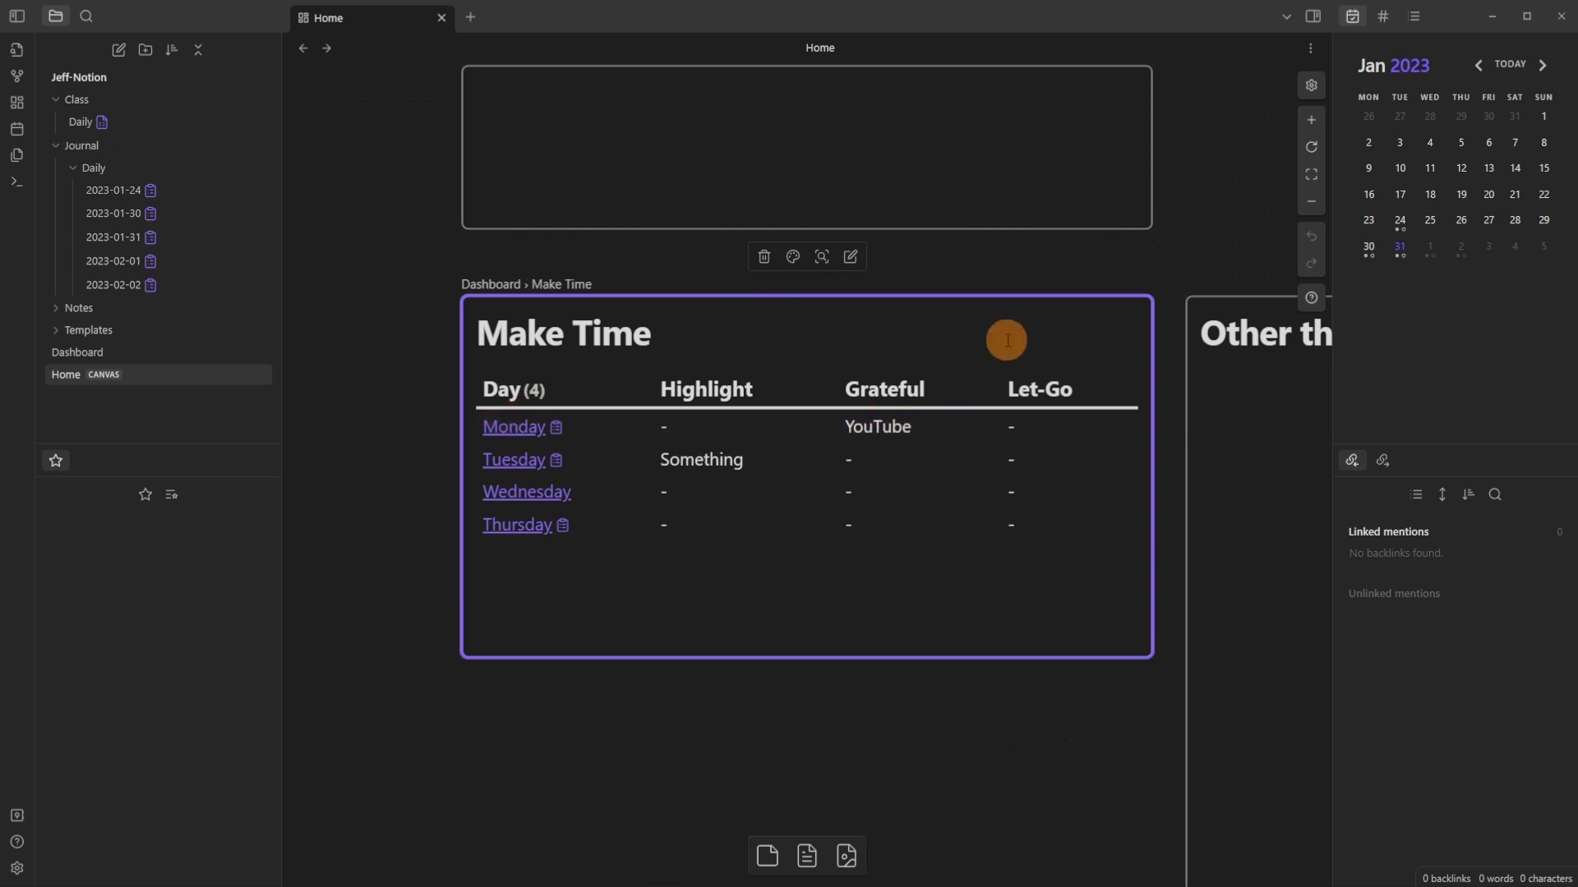
Hide both sidebars and fit the Home canvas cards in view with nothing selected.
{"action": "left_click", "coordinate": [1313, 17]}
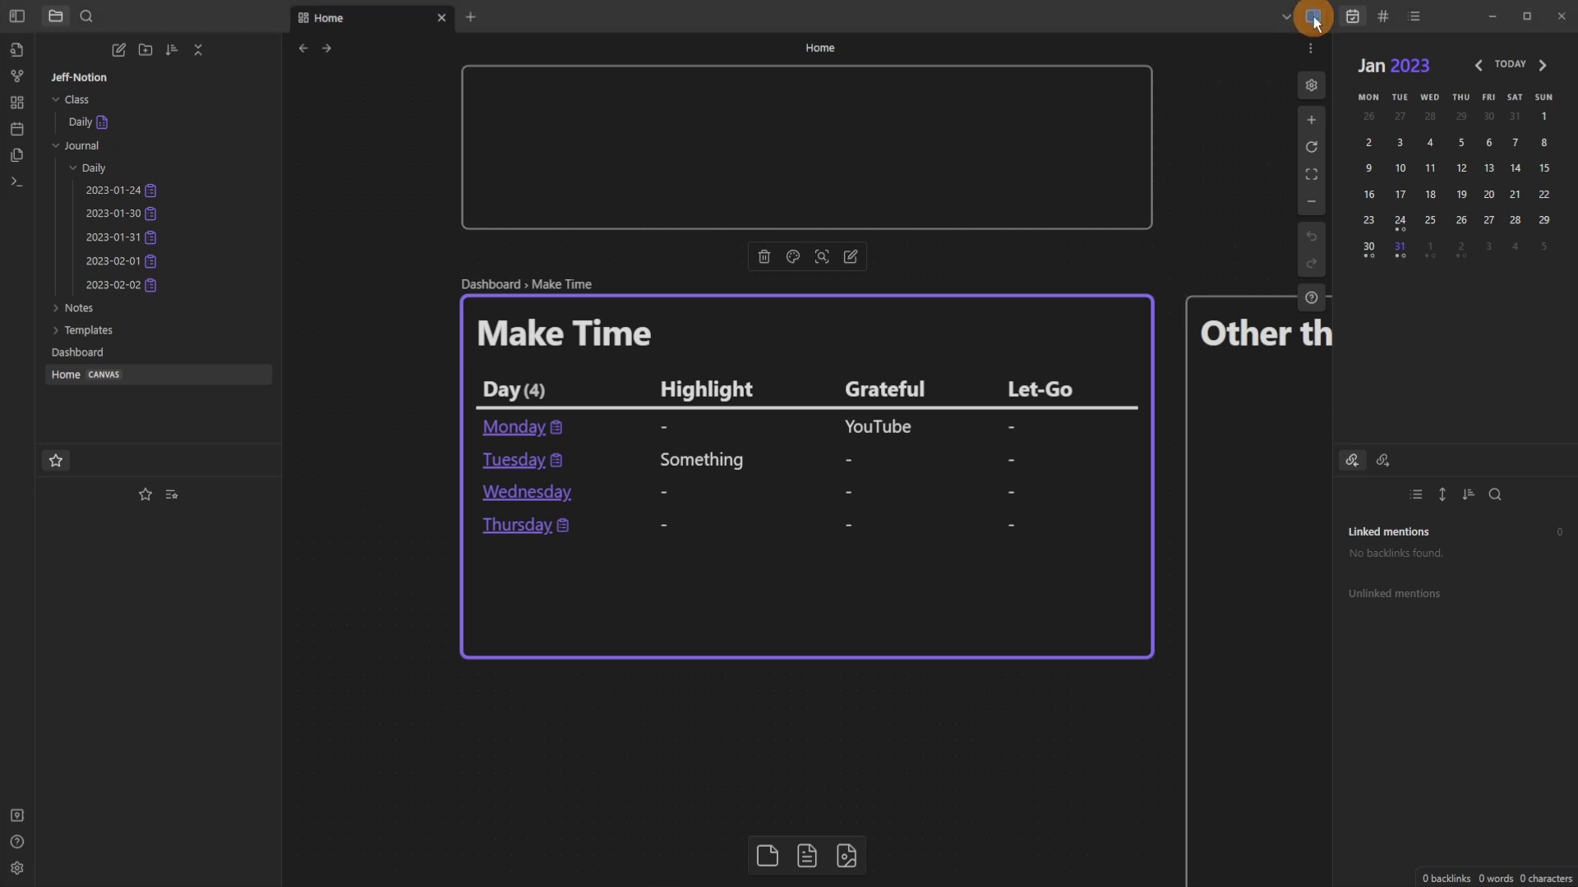
{"action": "left_click", "coordinate": [23, 20]}
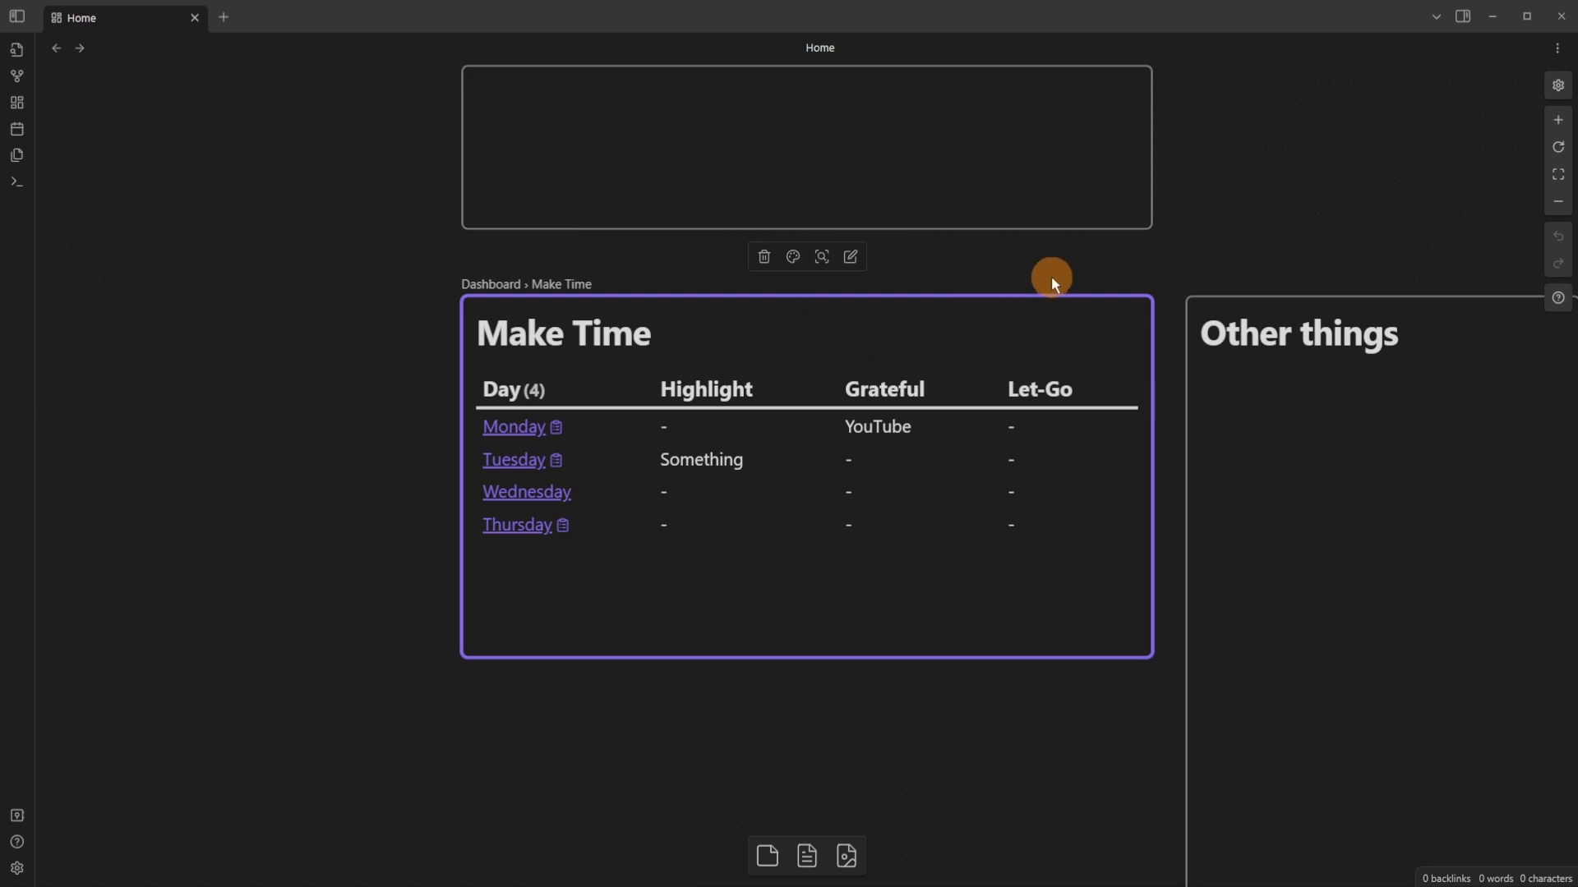
{"action": "scroll", "coordinate": [1052, 279], "scroll_direction": "down", "scroll_amount": 3}
{"action": "left_click_drag", "start_coordinate": [1093, 291], "coordinate": [1092, 200]}
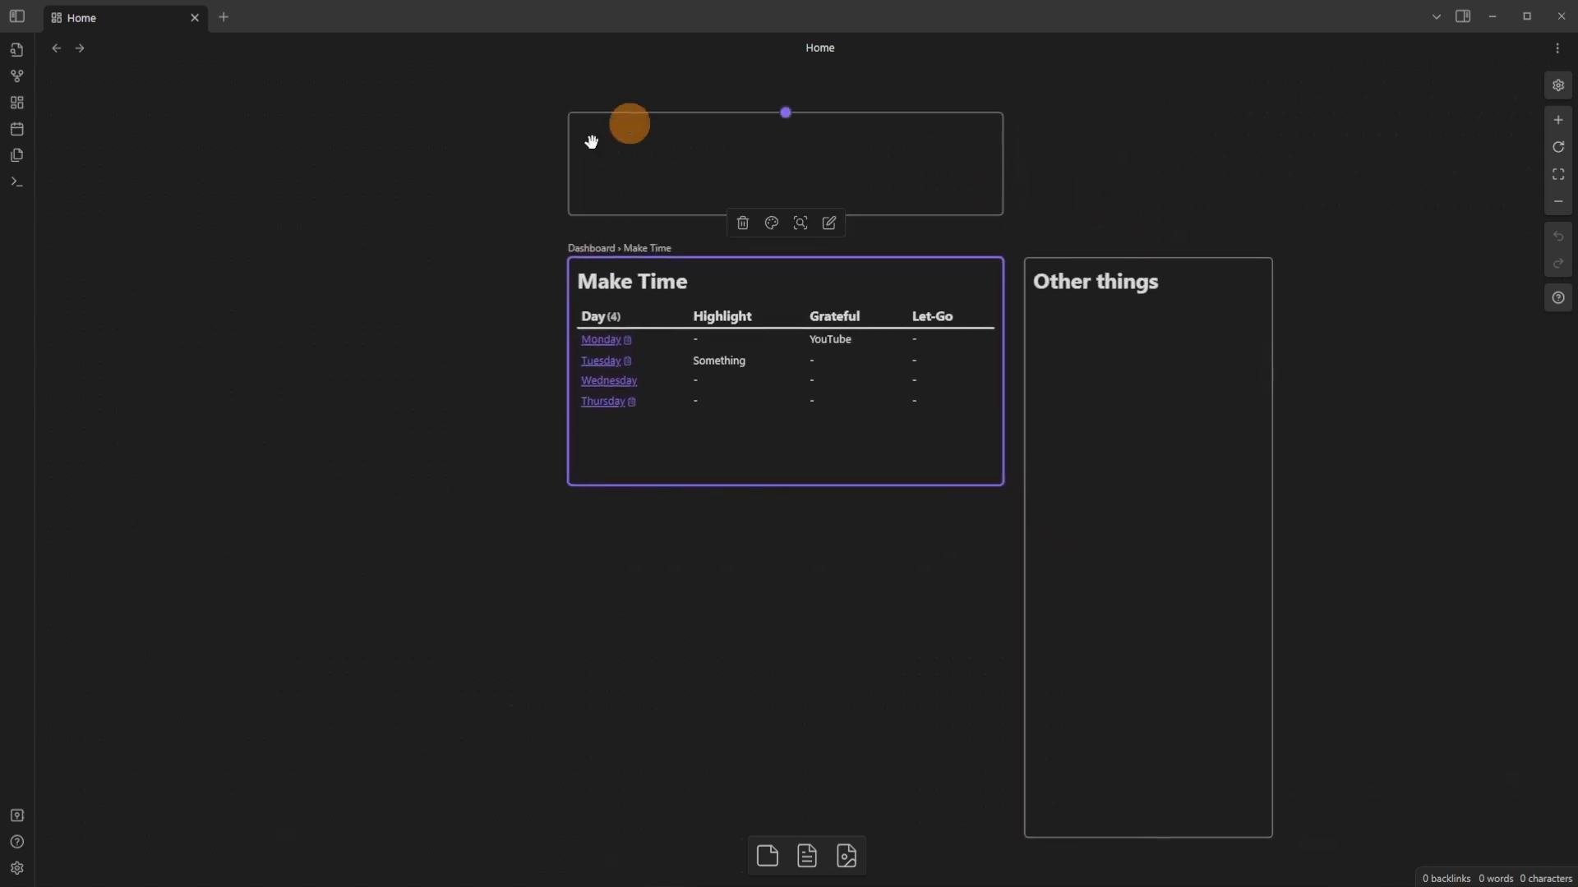
{"action": "left_click", "coordinate": [355, 555]}
Search the community plugins for "workspa", then install and enable Workspaces Plus.
{"action": "left_click", "coordinate": [17, 869]}
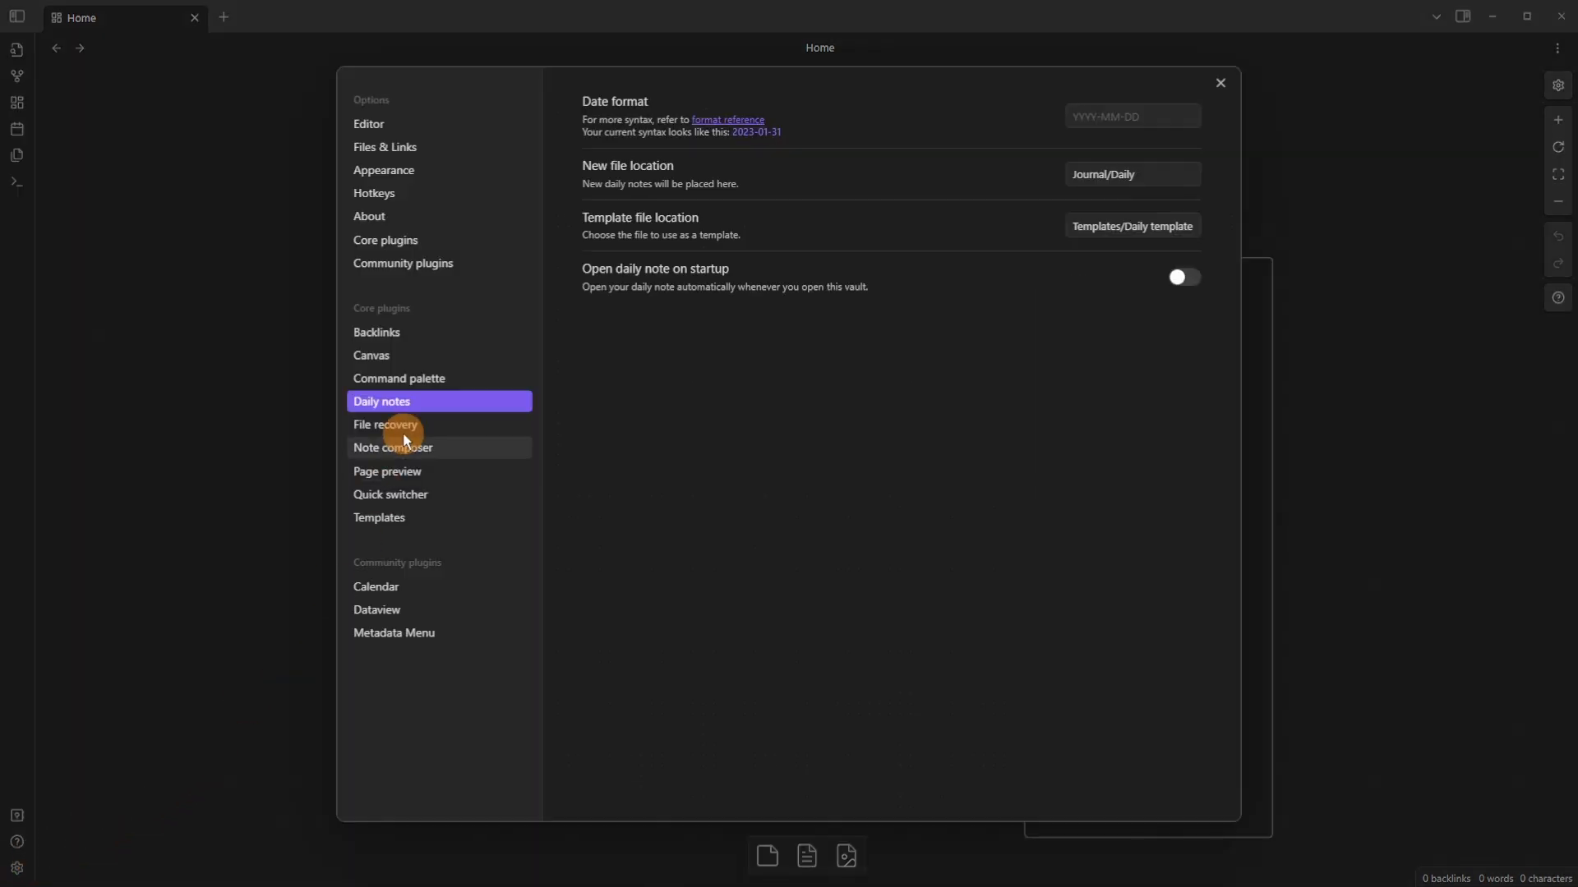
{"action": "left_click", "coordinate": [454, 263]}
{"action": "left_click", "coordinate": [1167, 162]}
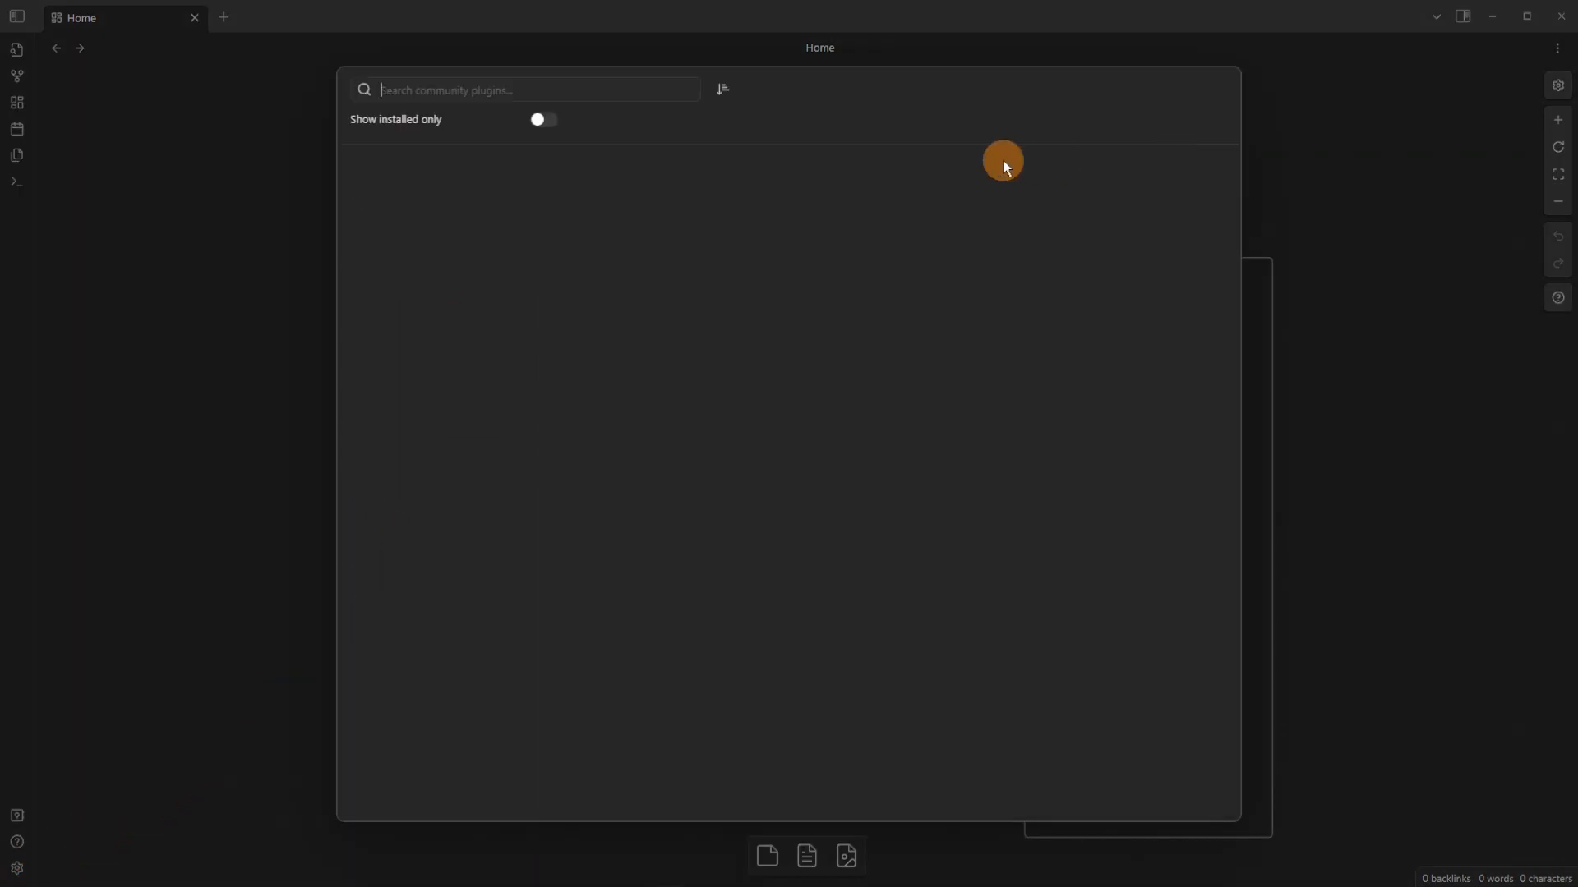
{"action": "type", "text": "workspa"}
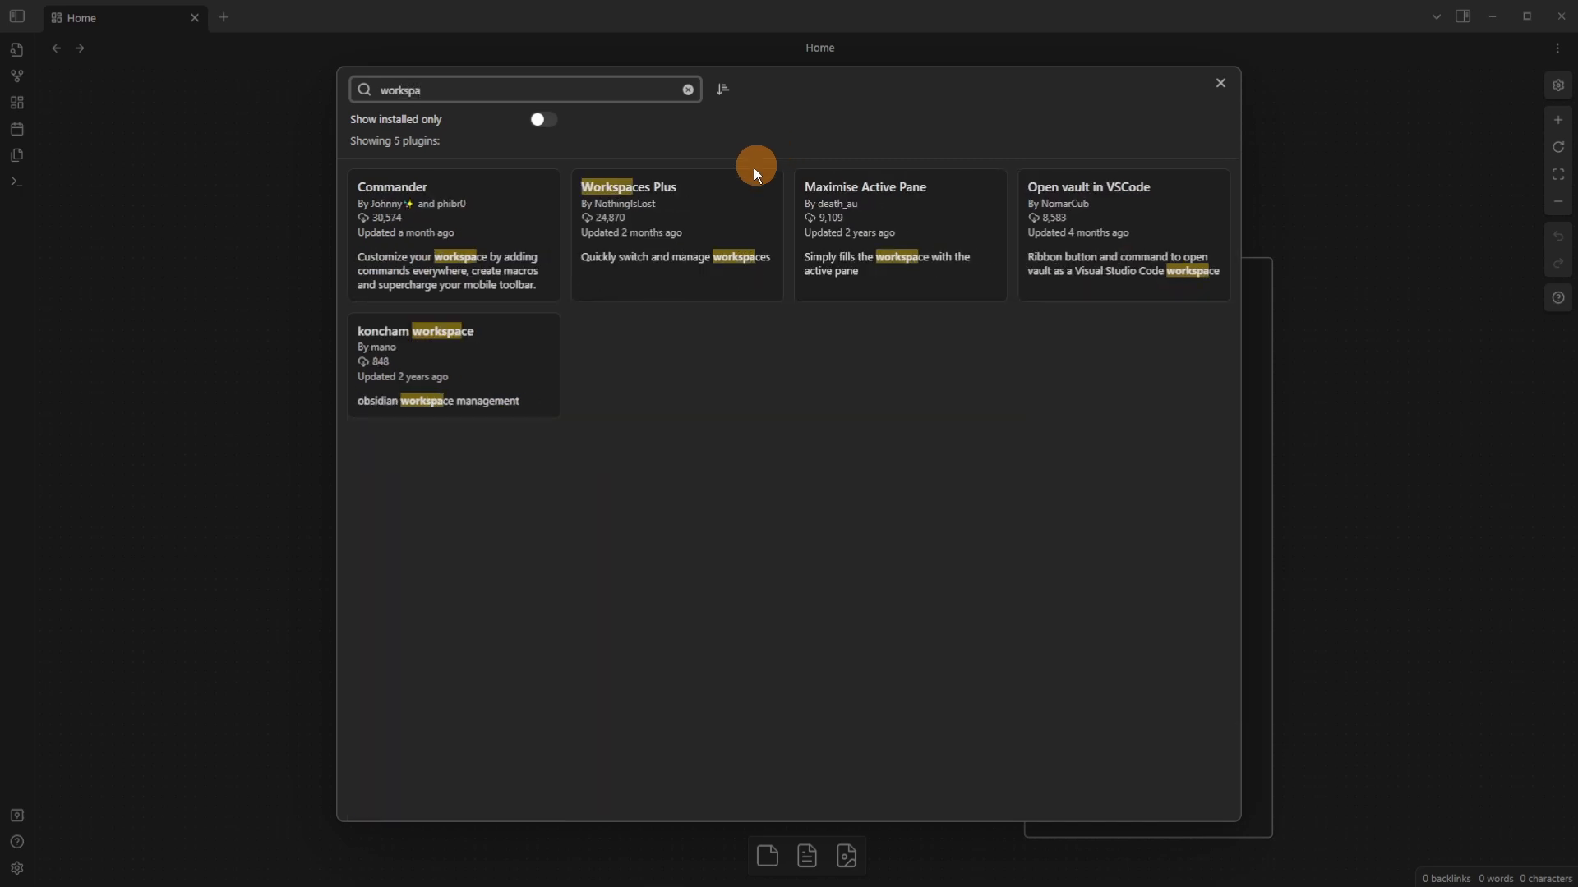
{"action": "left_click", "coordinate": [682, 224]}
{"action": "left_click", "coordinate": [642, 312]}
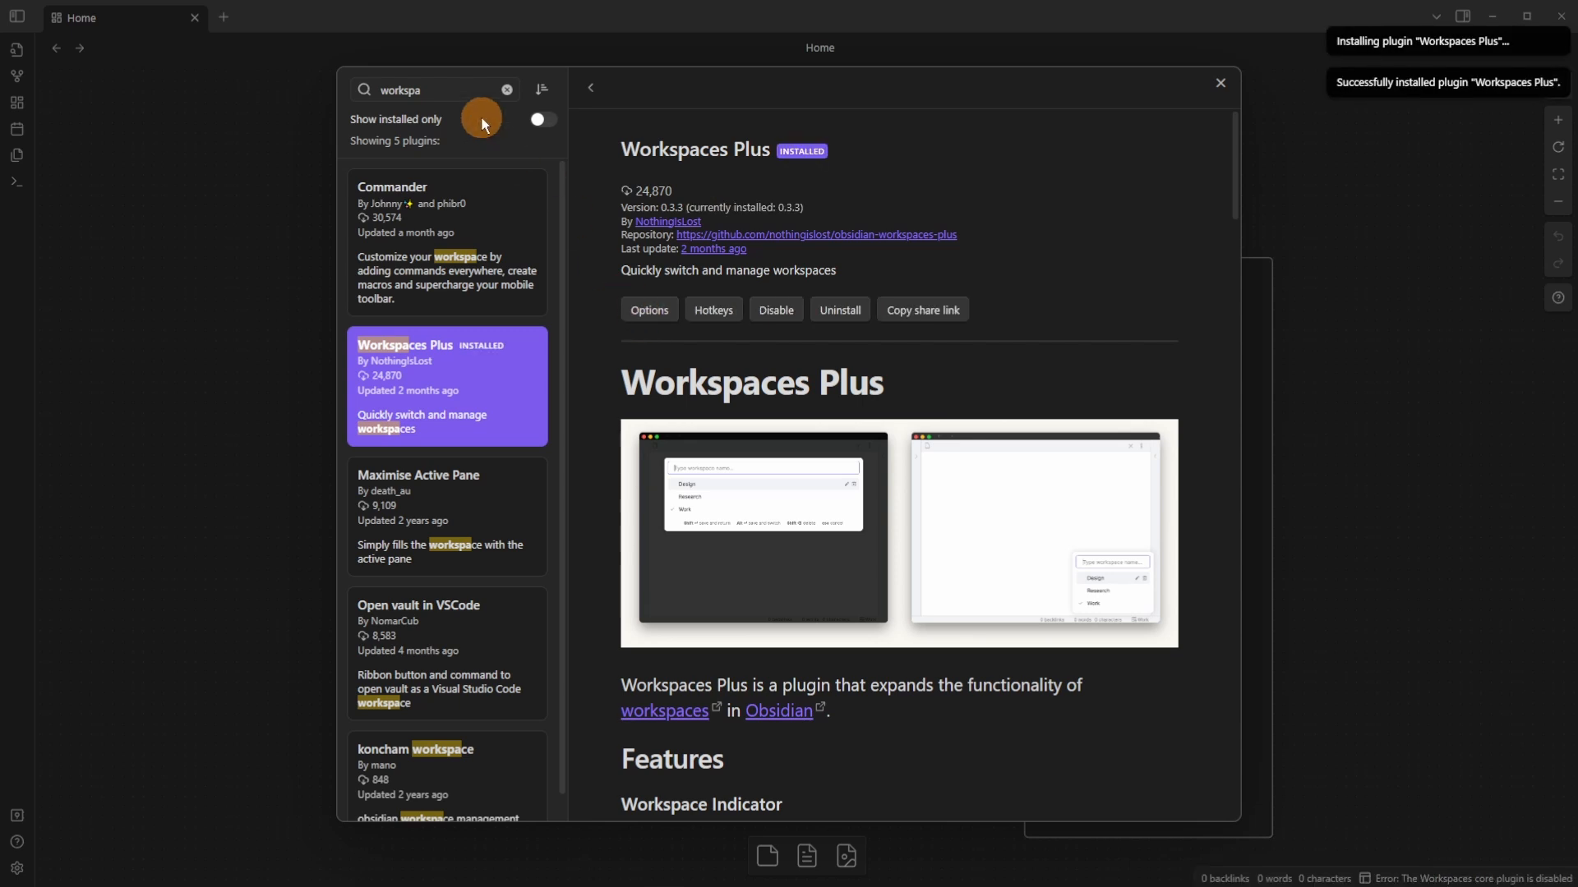
Install and enable the Commander community plugin and return to the plugin settings.
{"action": "left_click", "coordinate": [413, 243]}
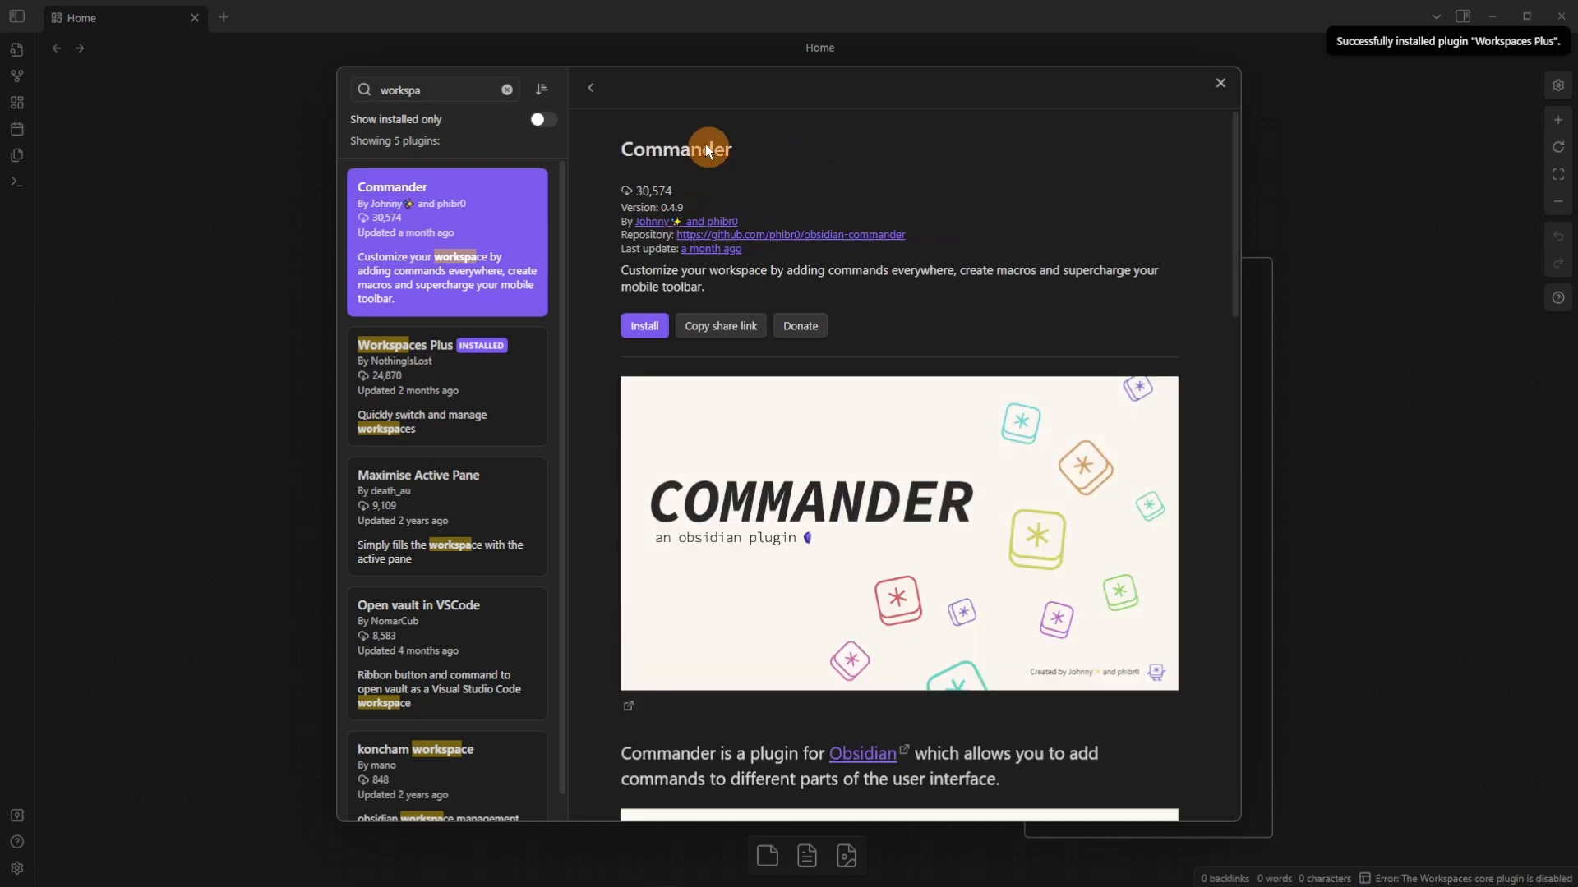
{"action": "left_click", "coordinate": [640, 325]}
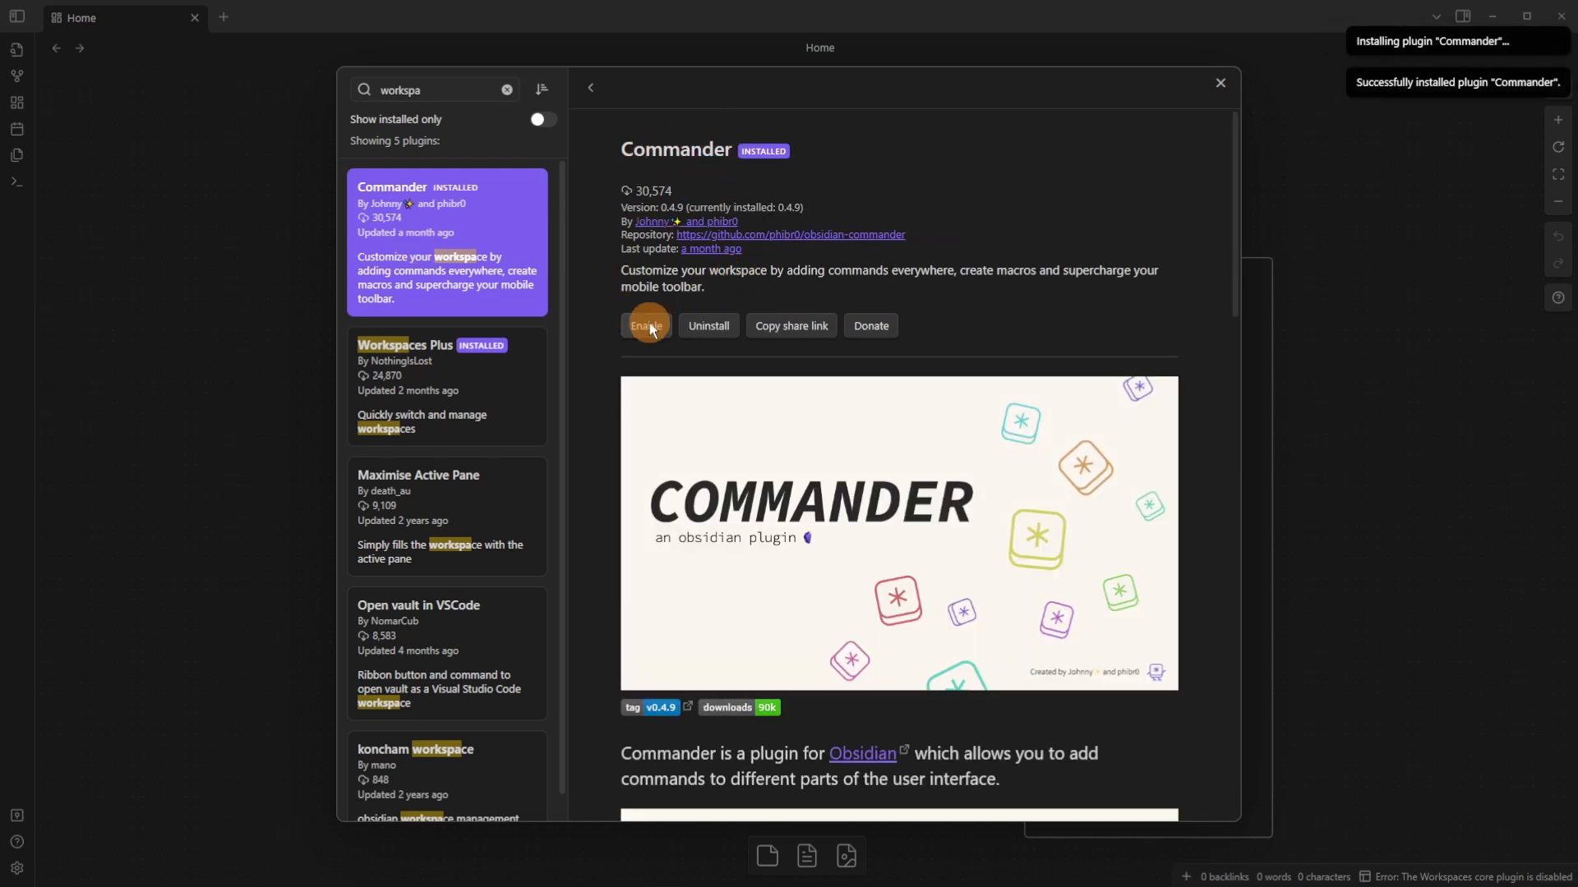
{"action": "left_click", "coordinate": [645, 325]}
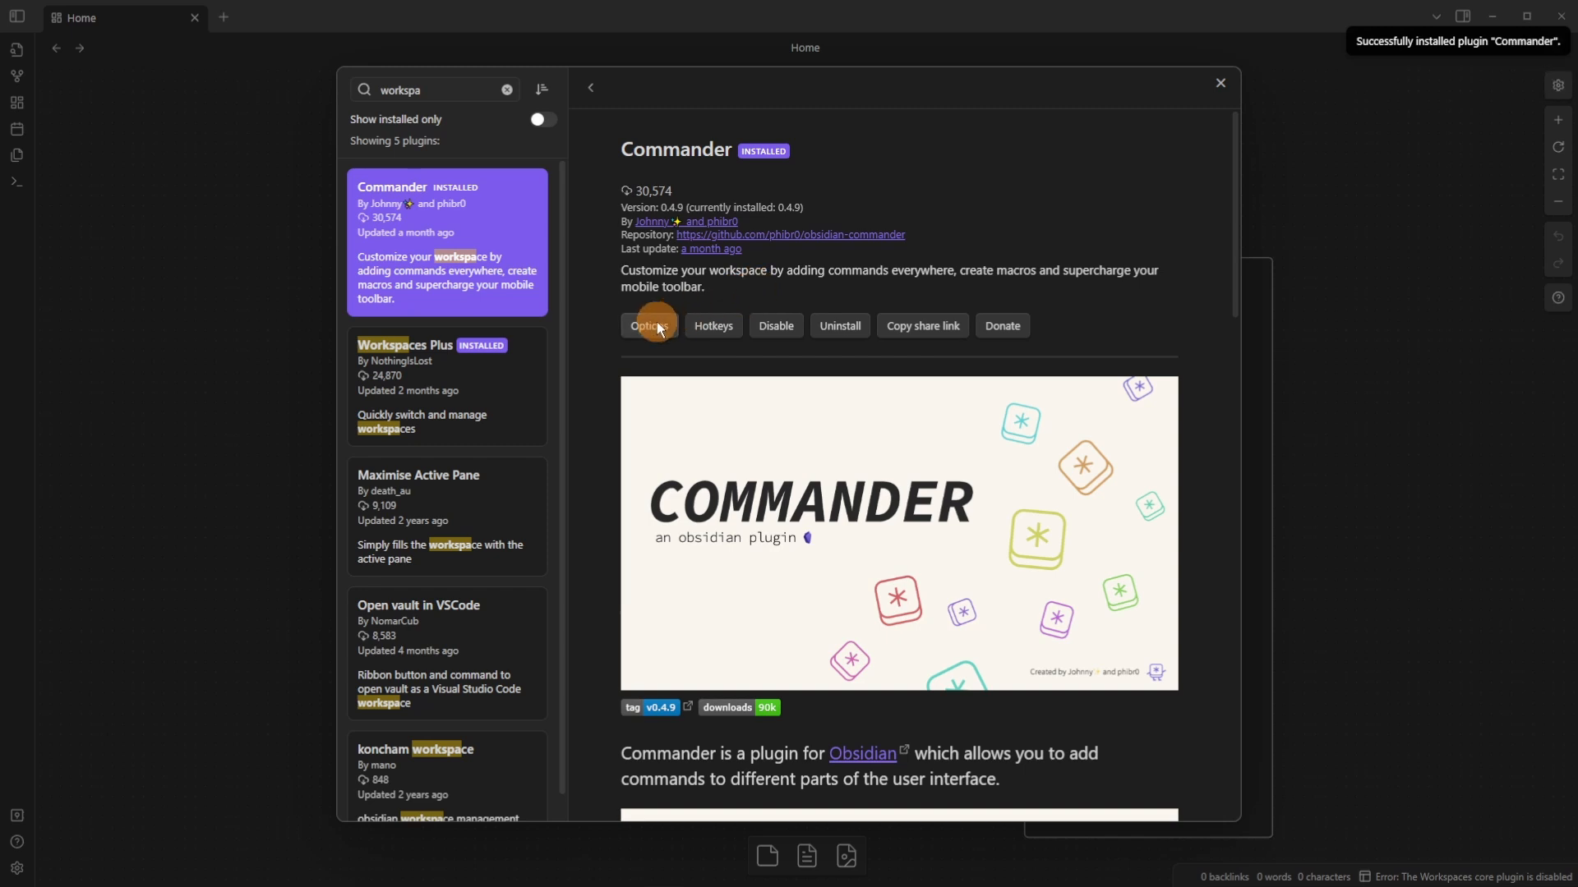
{"action": "left_click", "coordinate": [1220, 83]}
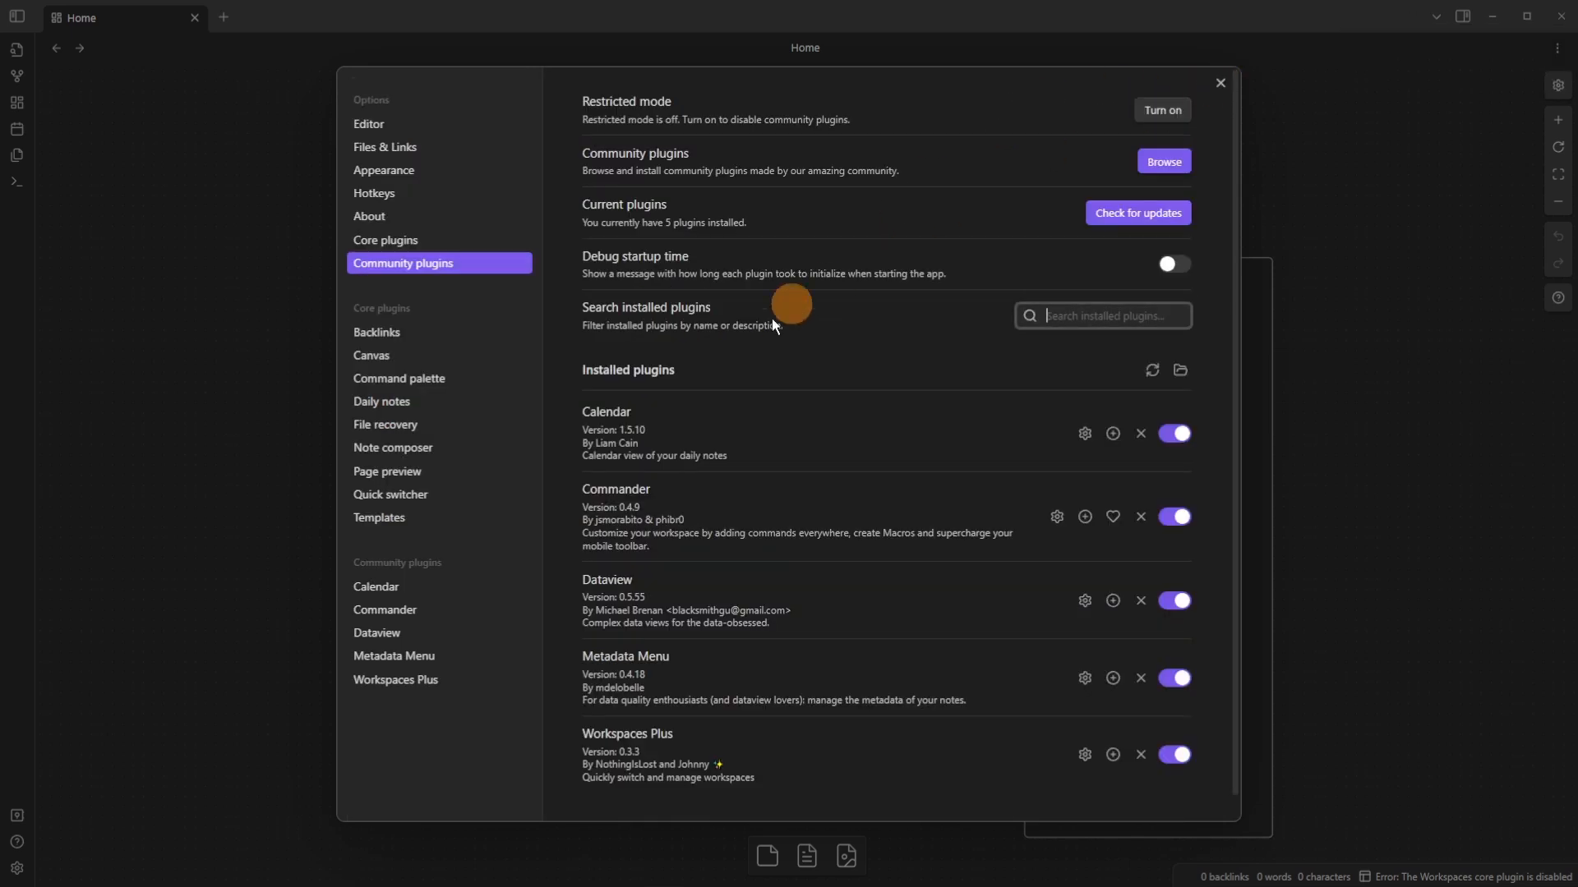
Enable the Workspaces core plugin, check the Workspaces Plus options and close the settings.
{"action": "left_click", "coordinate": [438, 681]}
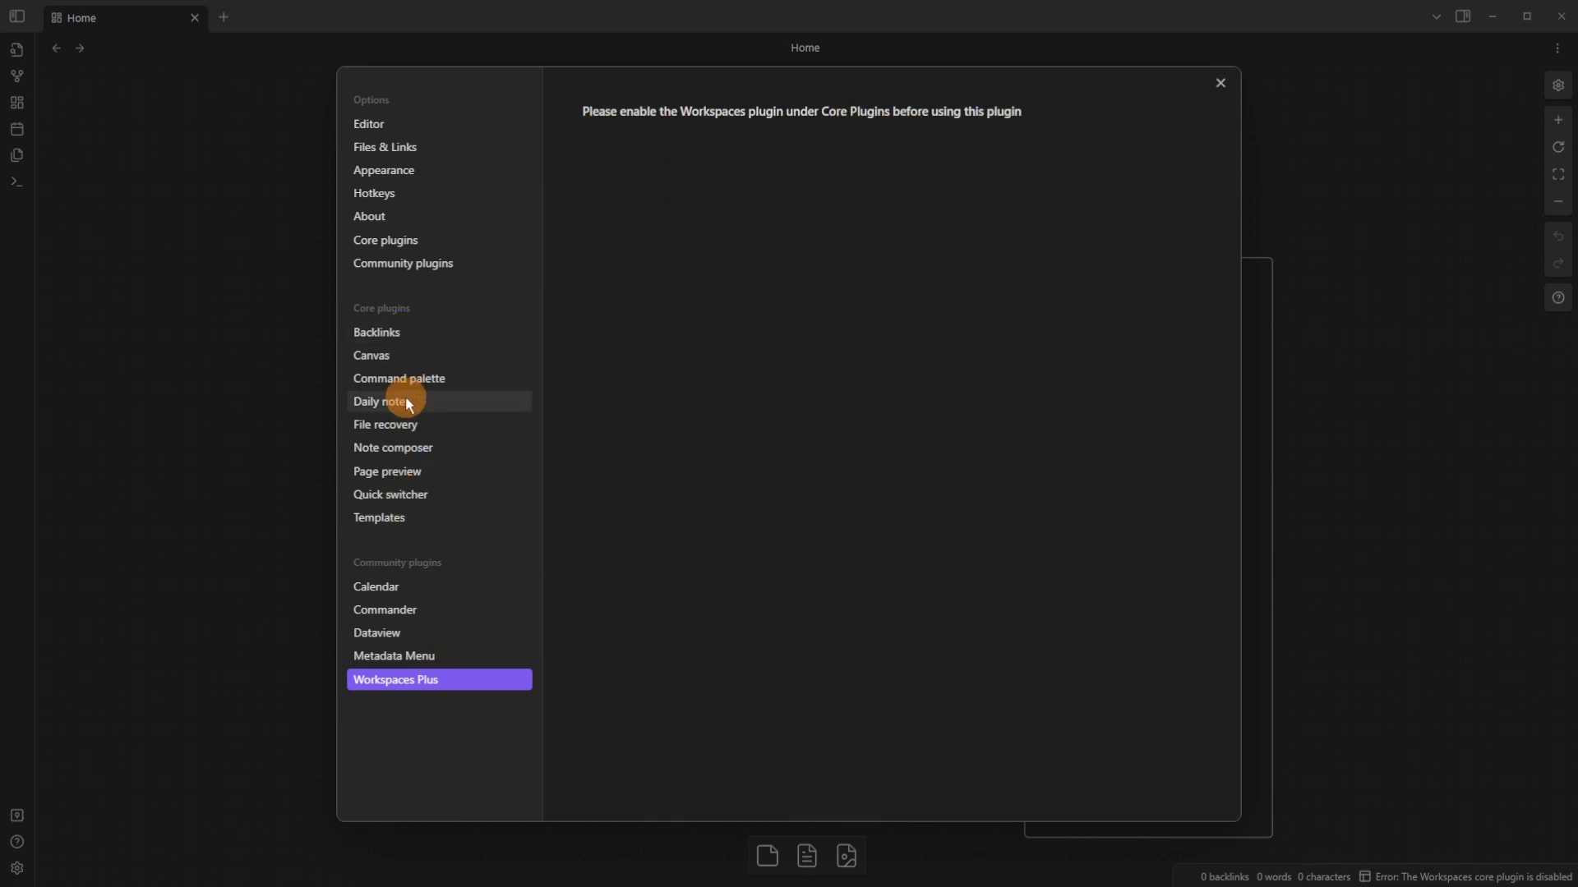
{"action": "left_click", "coordinate": [411, 244]}
{"action": "left_click", "coordinate": [1077, 110]}
{"action": "type", "text": "wor"}
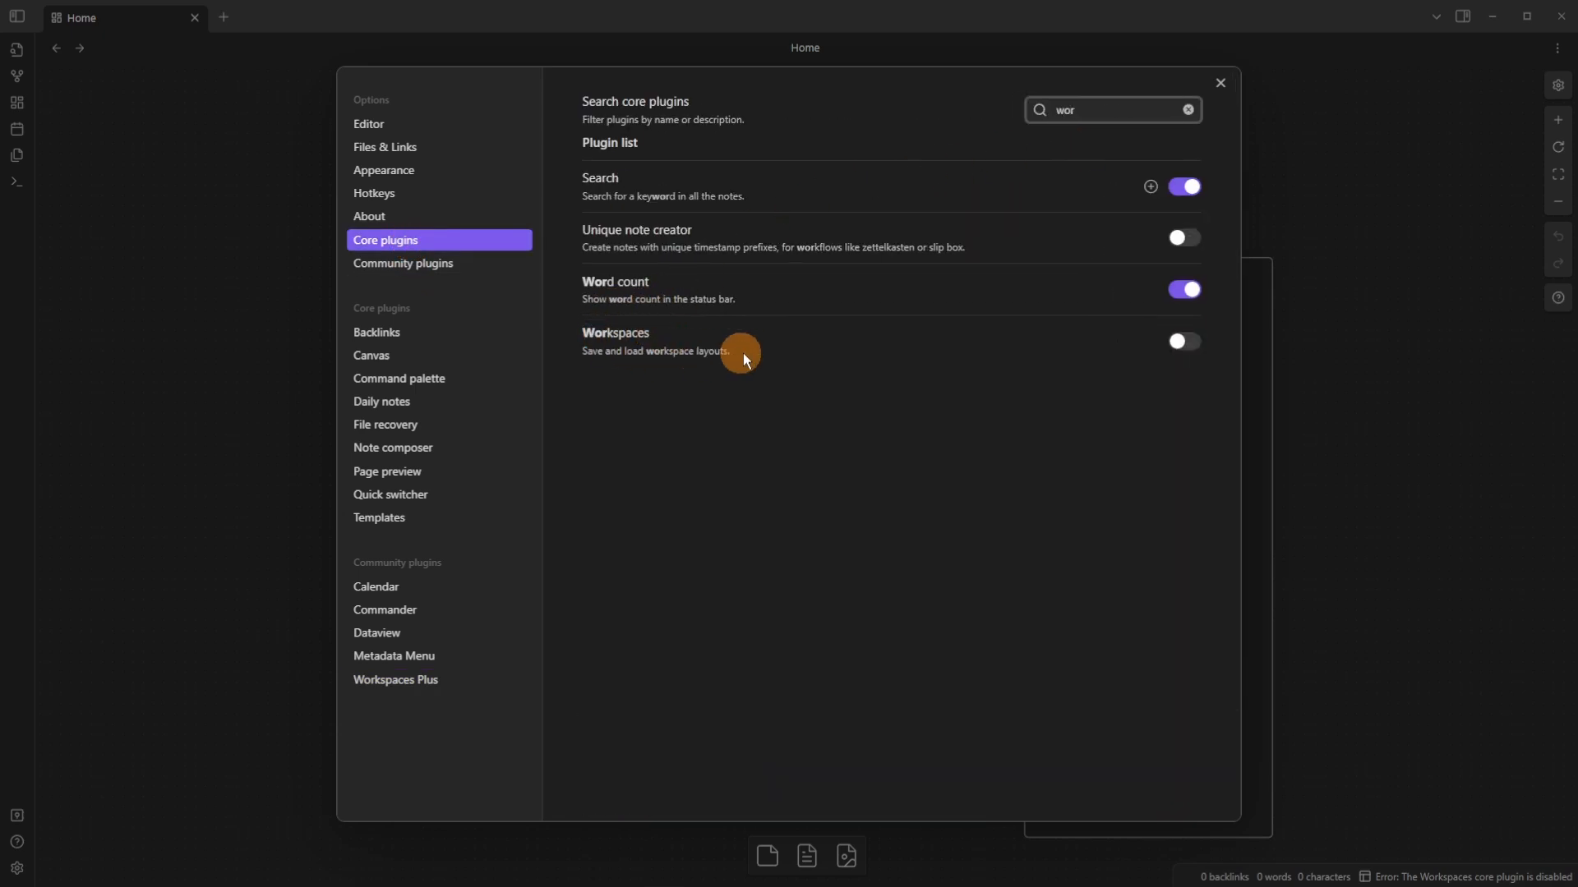
{"action": "left_click", "coordinate": [1184, 340]}
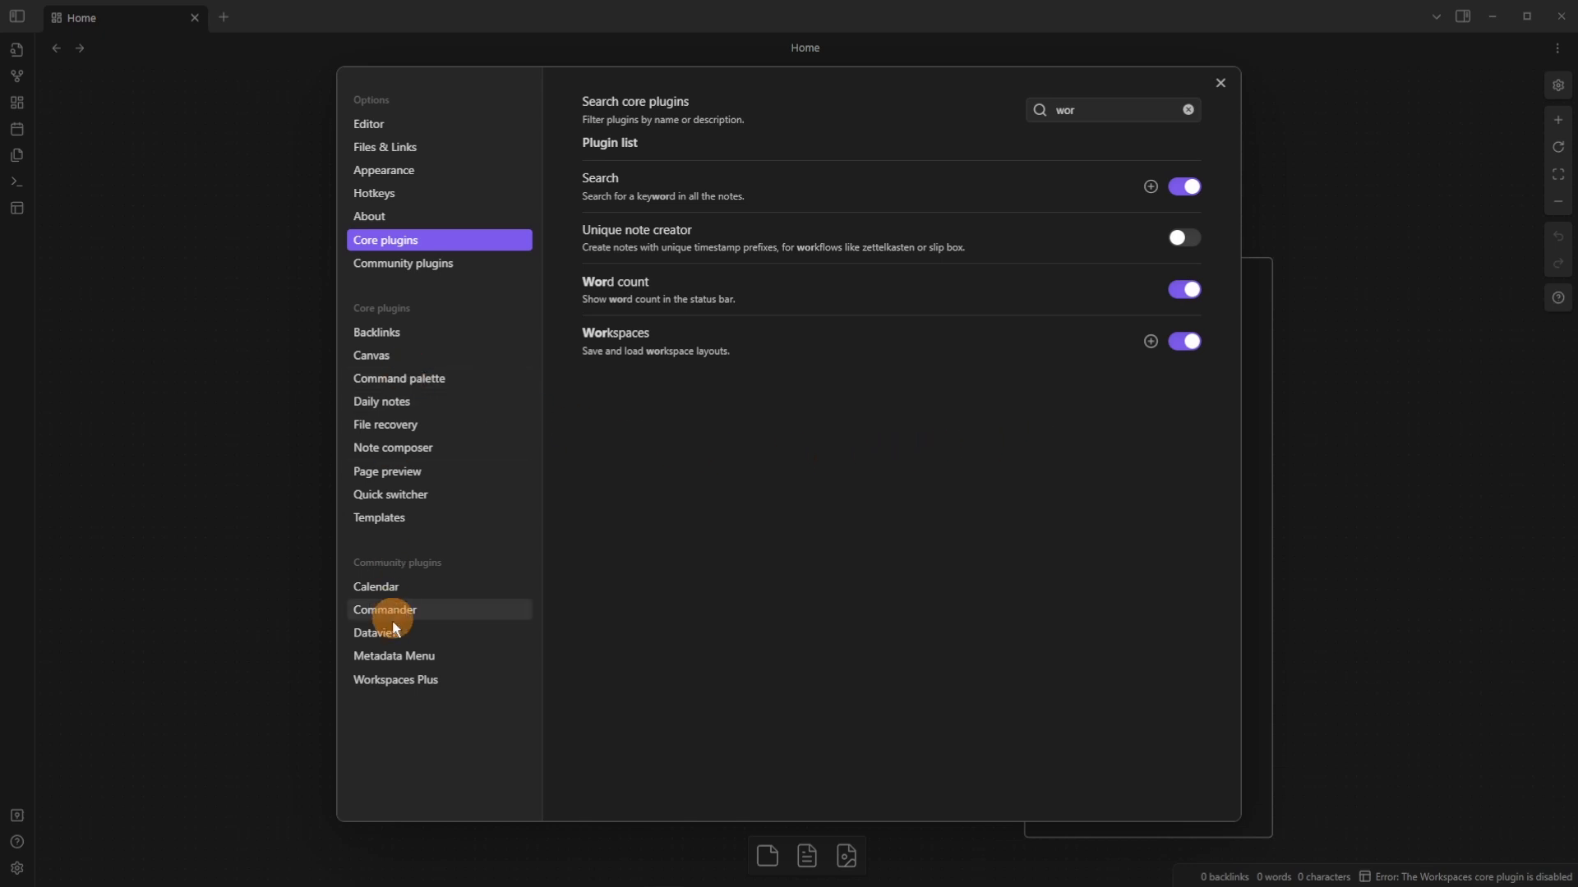
{"action": "left_click", "coordinate": [407, 678]}
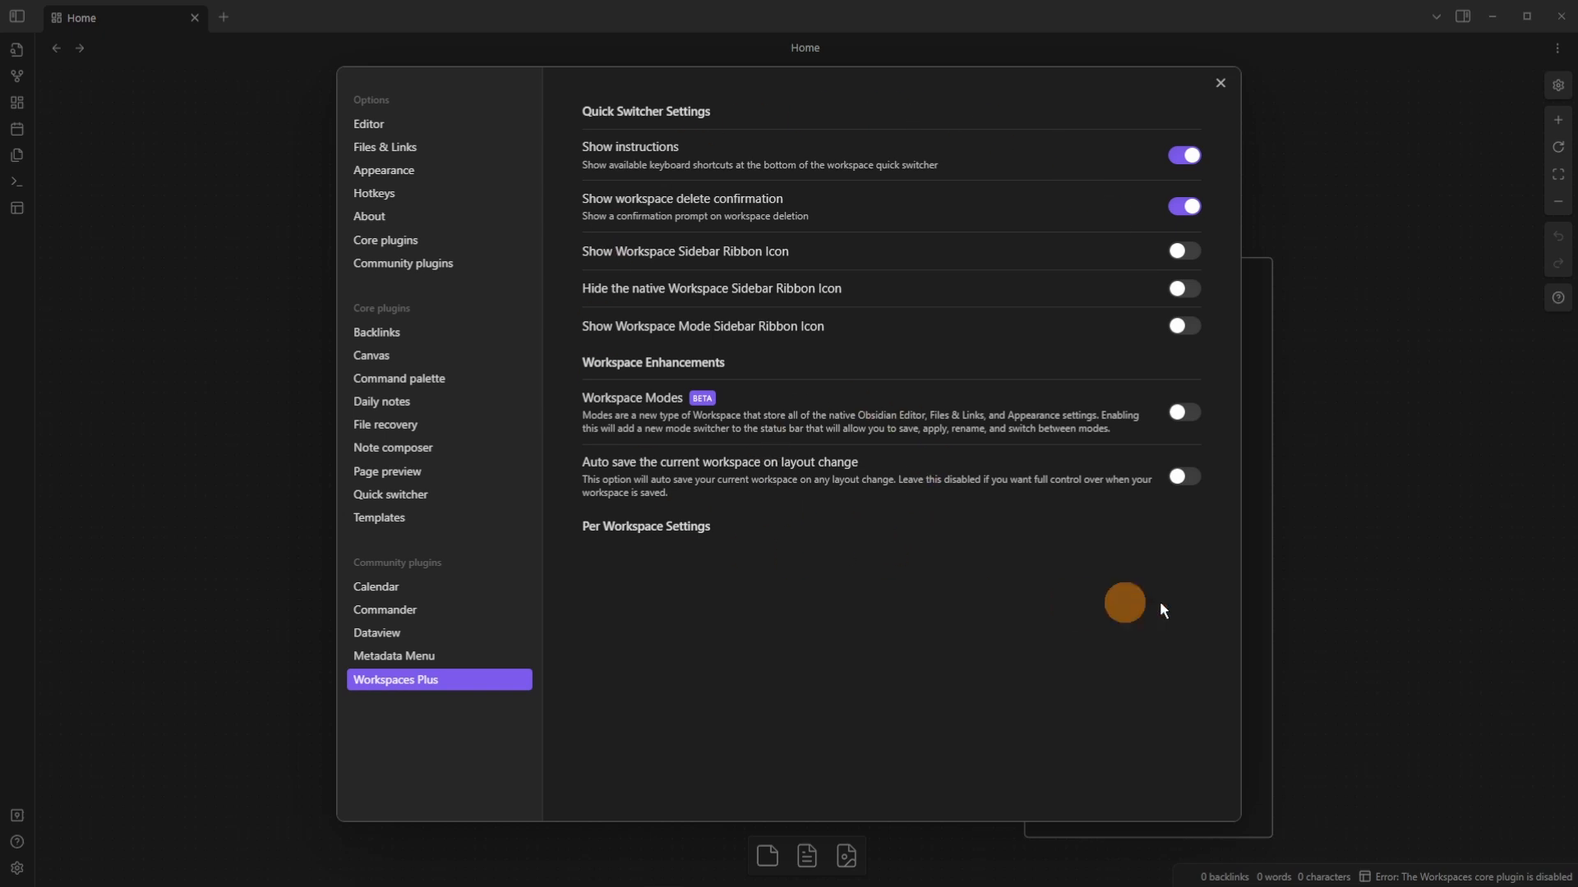
{"action": "left_click", "coordinate": [1352, 552]}
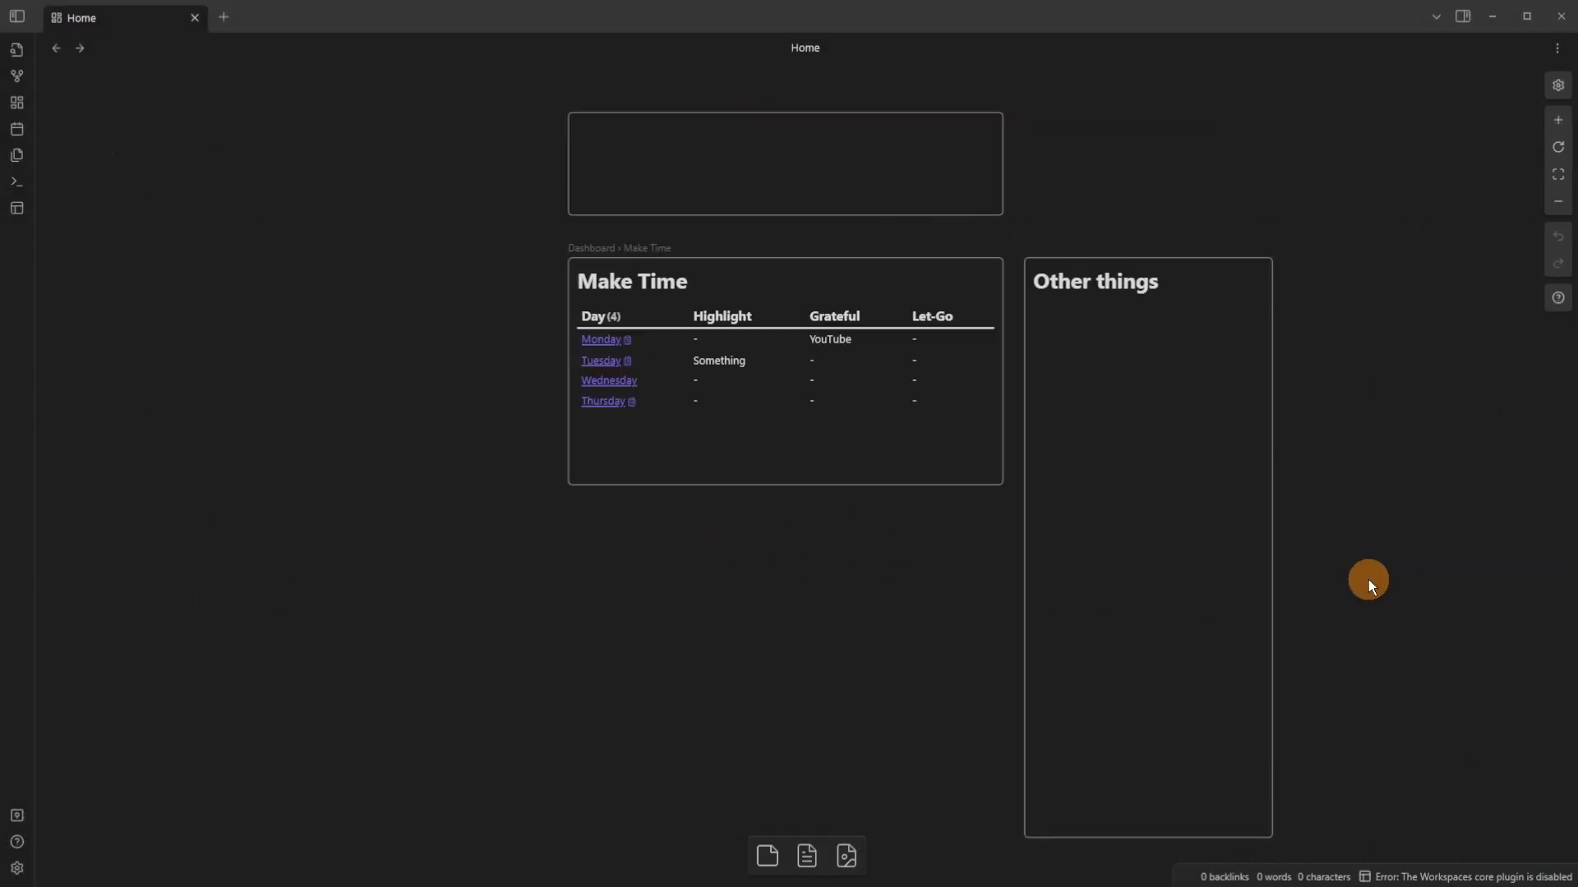
Save the current workspace layout as Home and check it in the workspace switcher.
{"action": "left_click", "coordinate": [18, 211]}
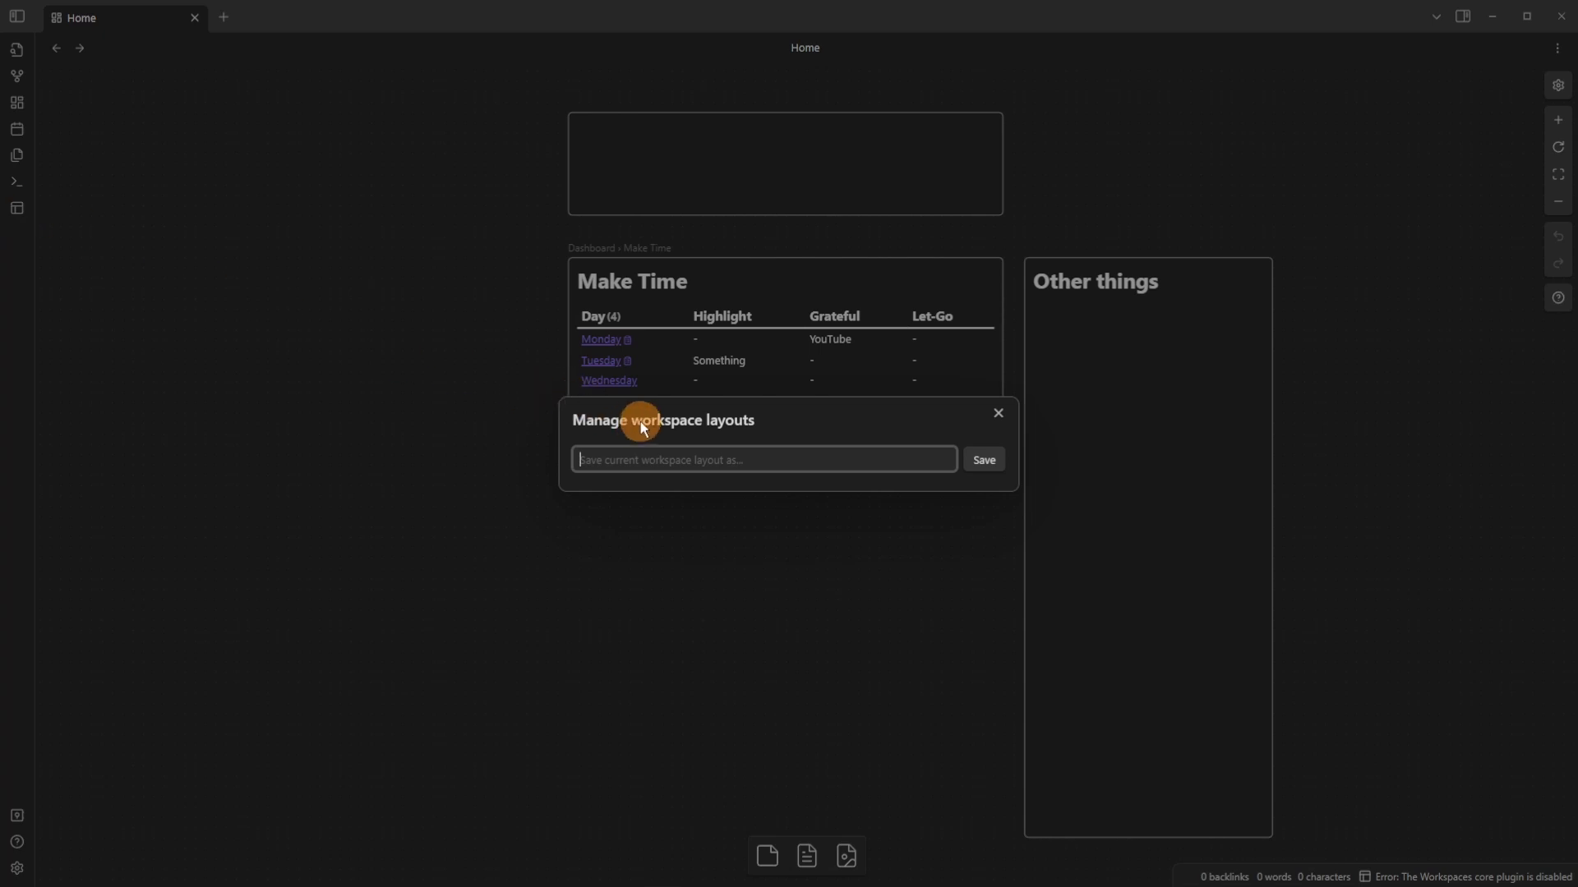
{"action": "type", "text": "Home"}
{"action": "key", "text": "Return"}
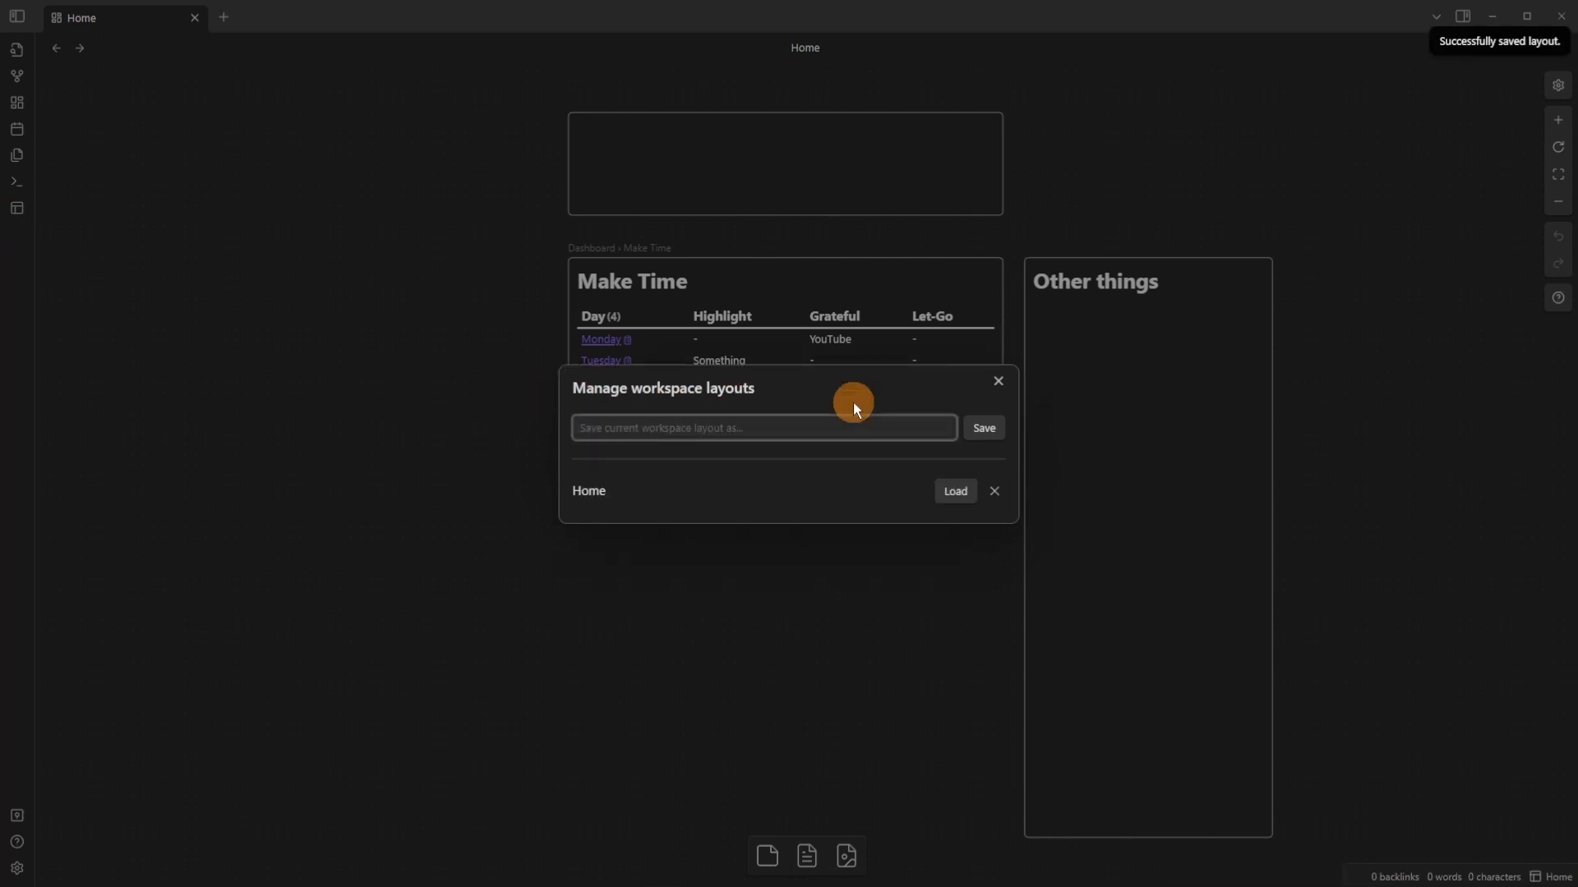
{"action": "left_click", "coordinate": [953, 309]}
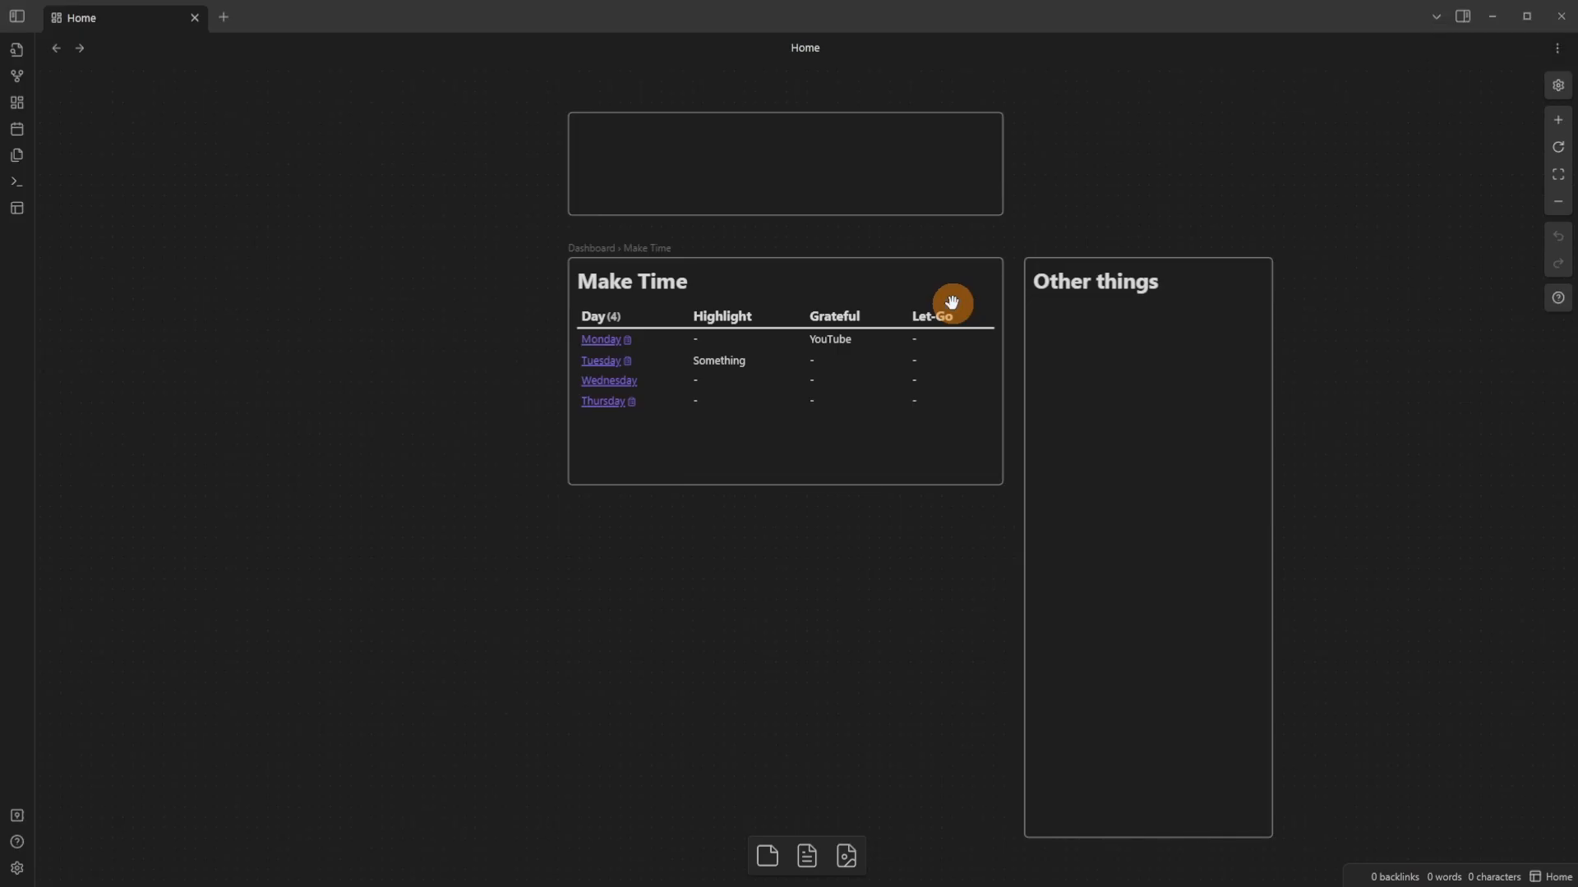
{"action": "left_click", "coordinate": [1548, 877]}
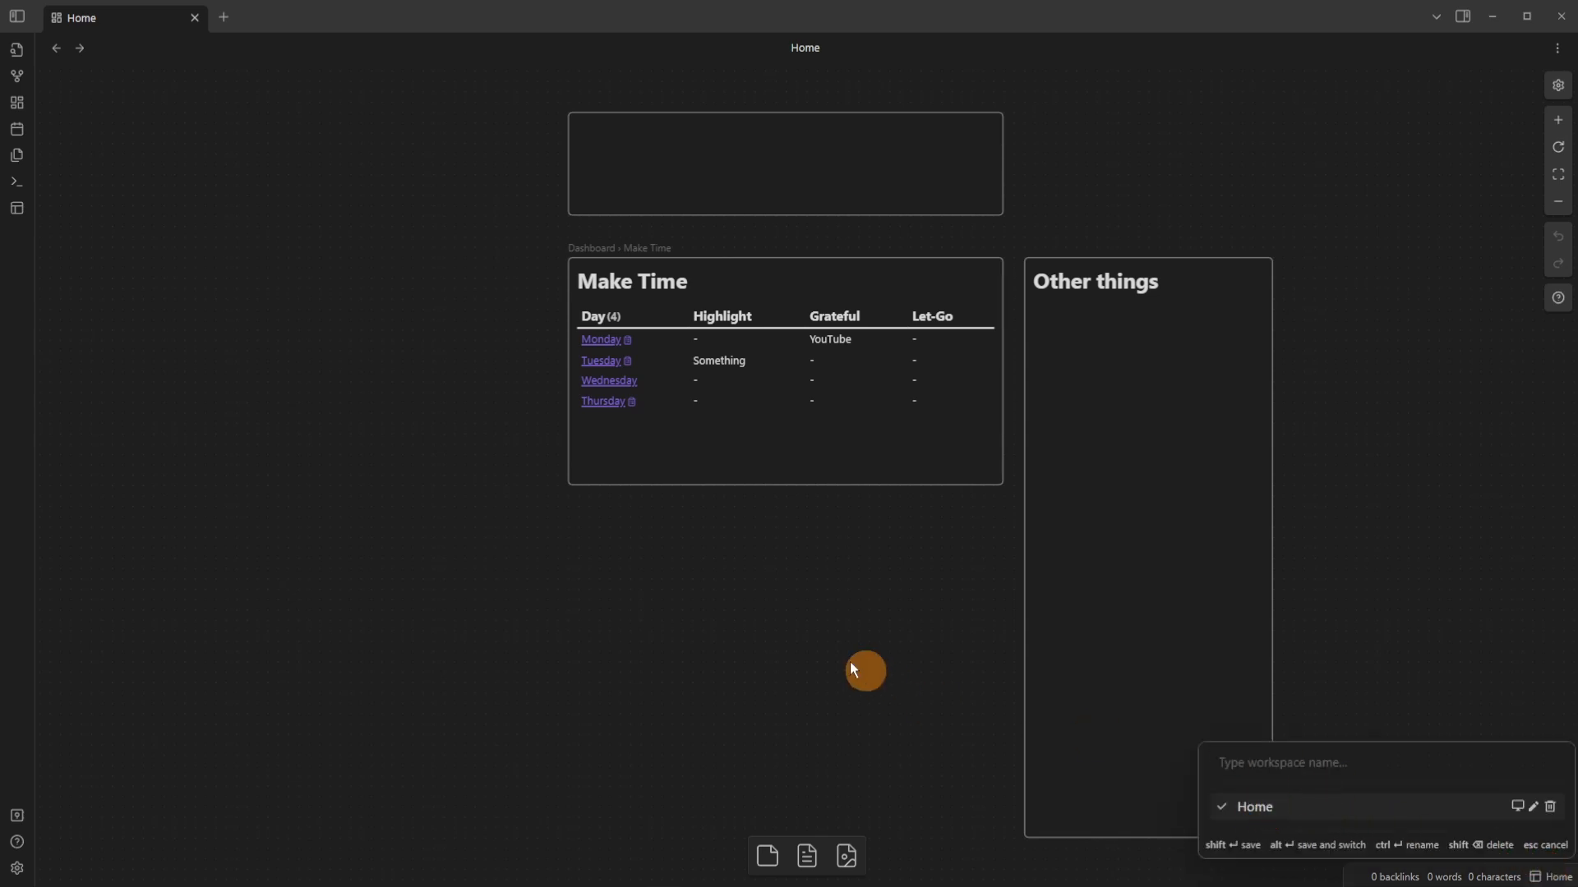
{"action": "left_click", "coordinate": [810, 646]}
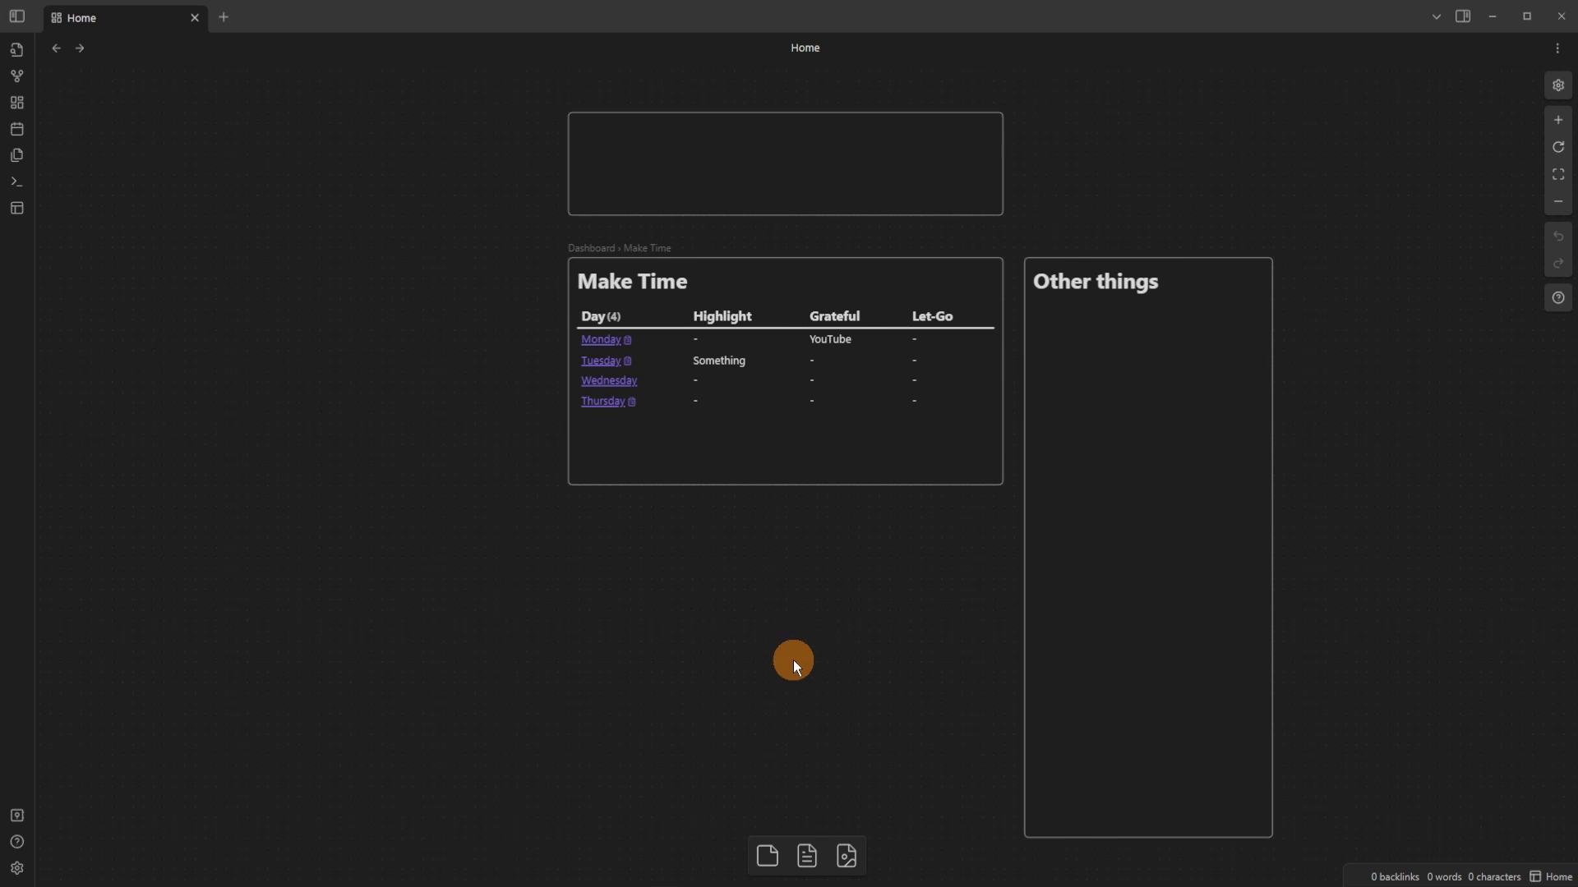
Search the hotkey settings for "home" to find the command that loads the Home workspace.
{"action": "left_click", "coordinate": [16, 868]}
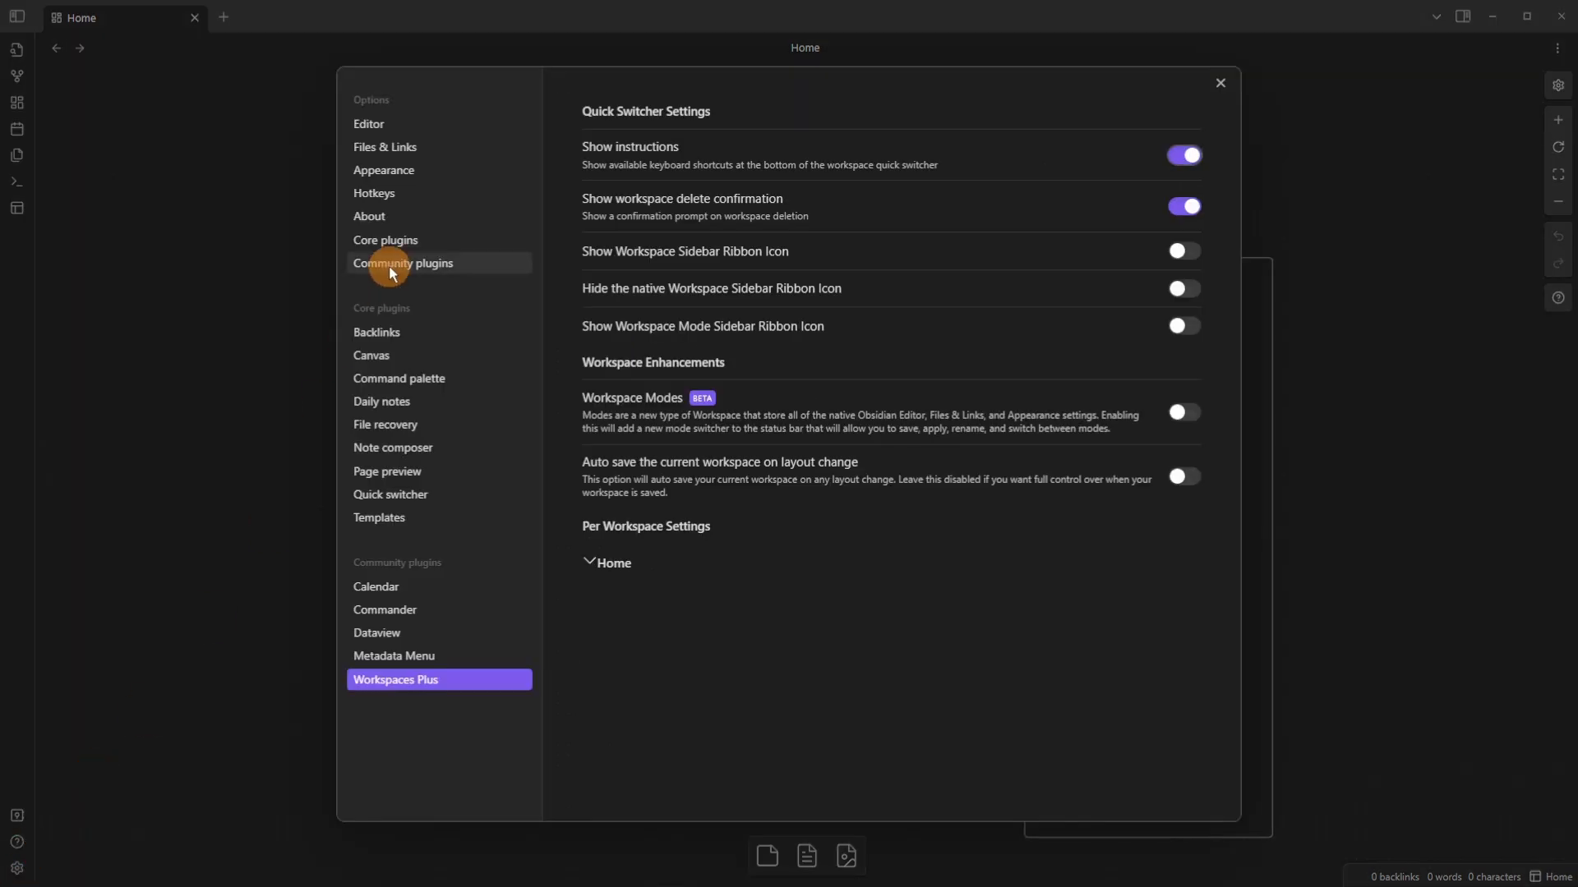
{"action": "left_click", "coordinate": [415, 196]}
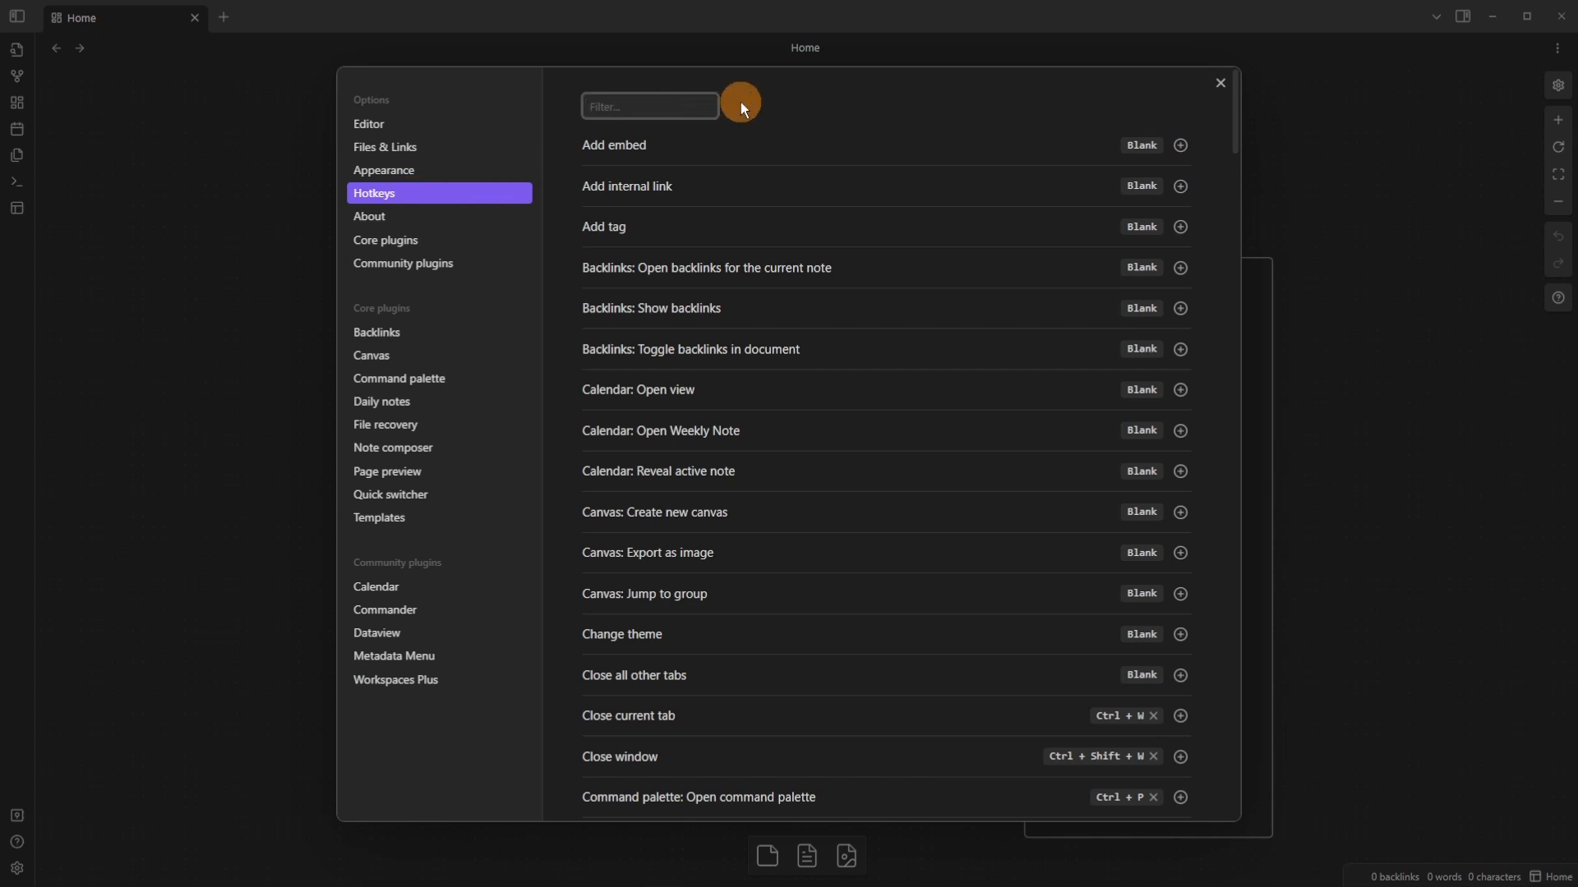
{"action": "type", "text": "mo"}
{"action": "key", "text": "BackSpace"}
{"action": "key", "text": "BackSpace"}
{"action": "type", "text": "home"}
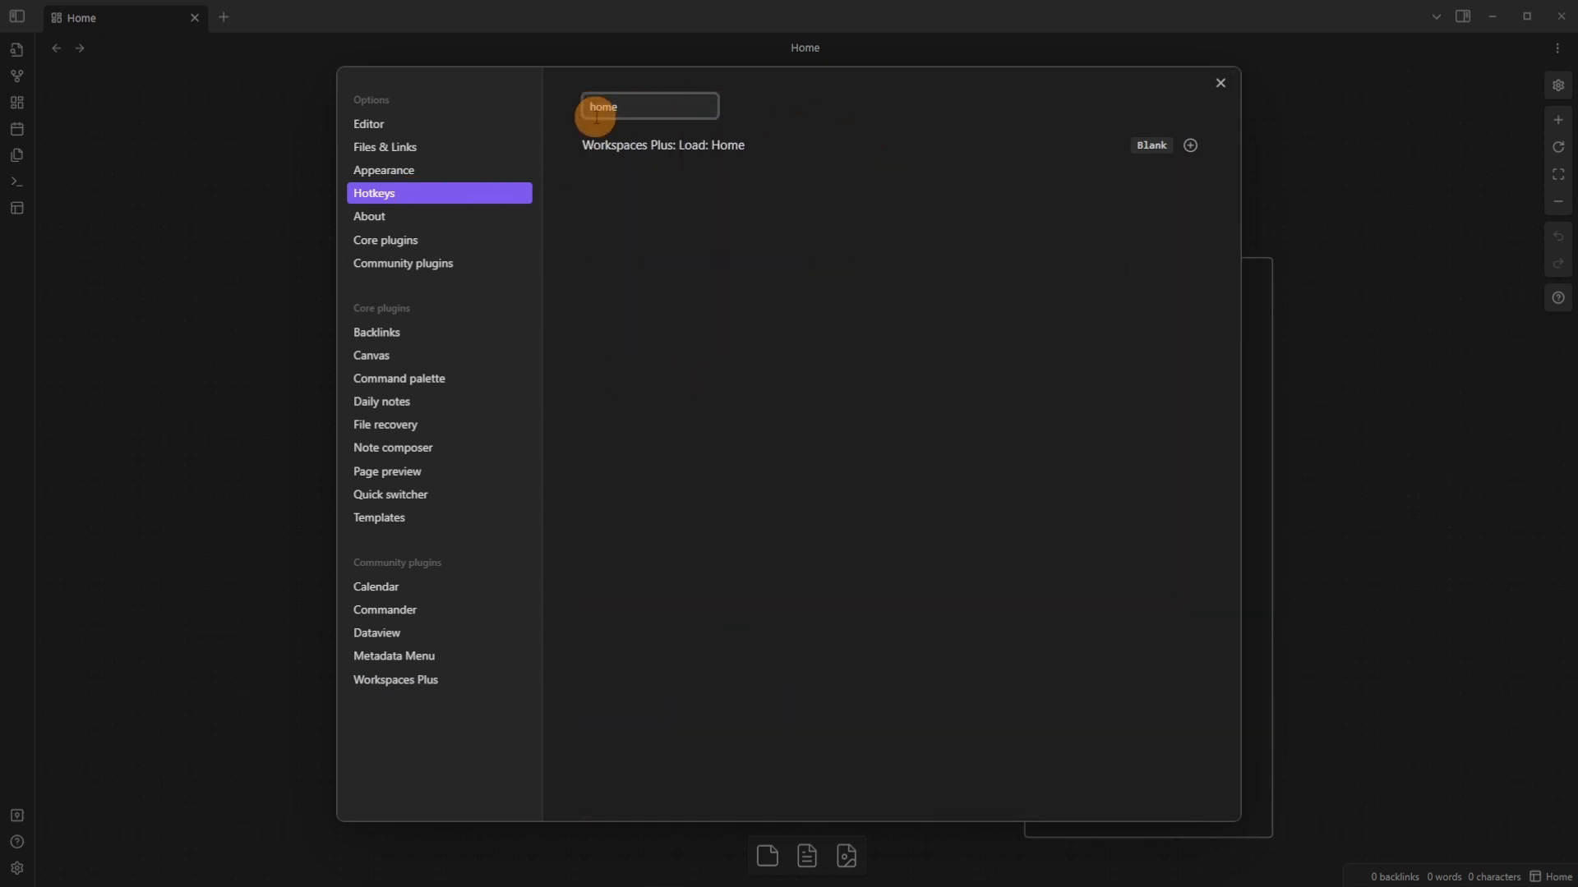
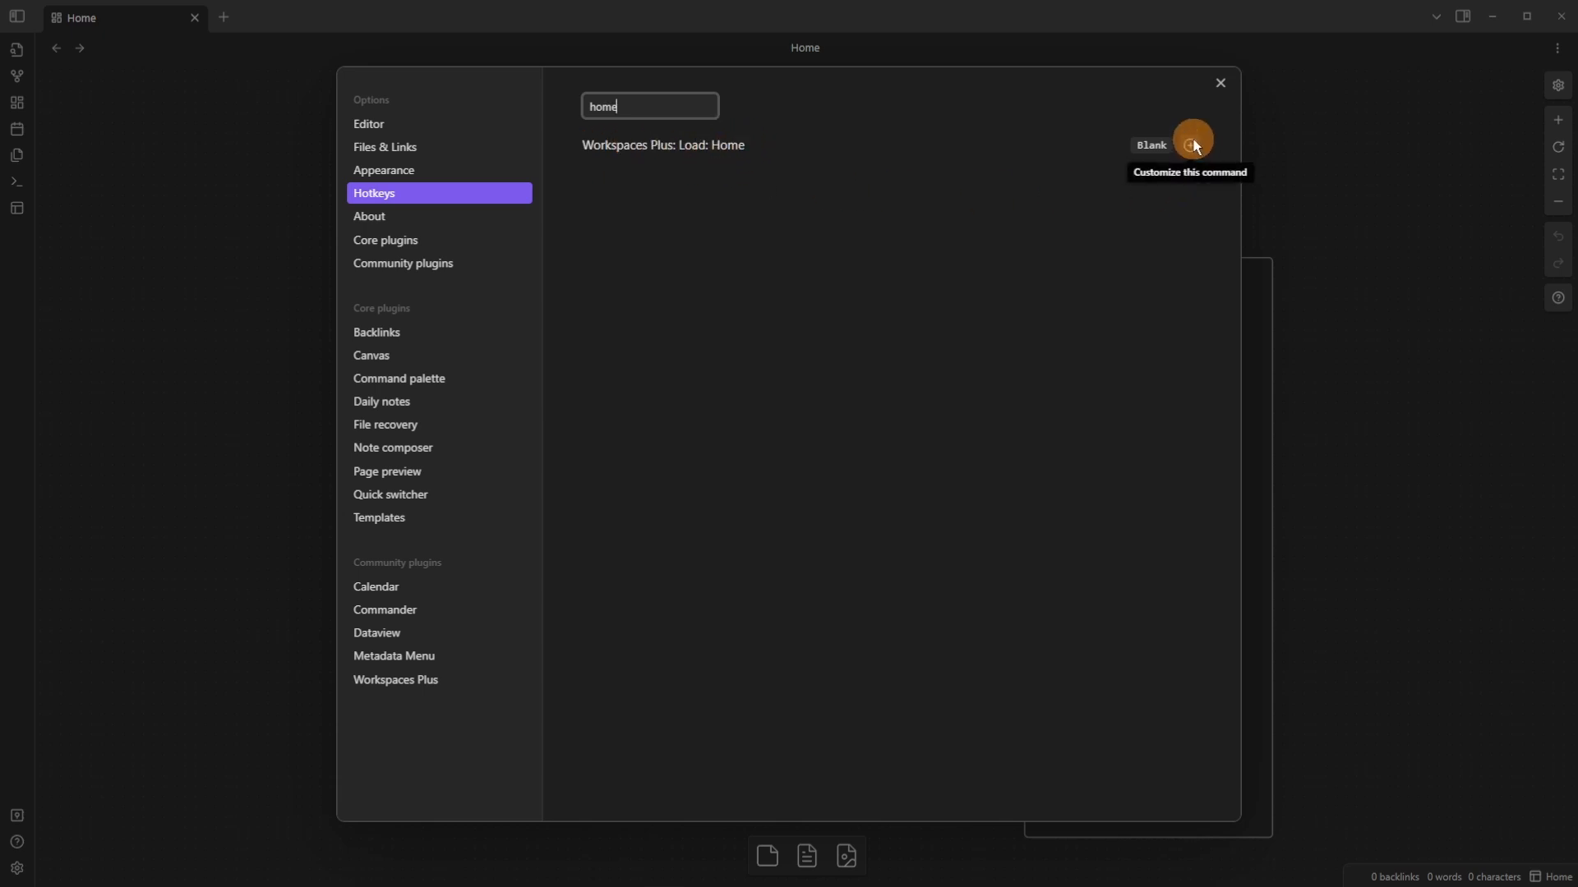
Add a ribbon command in Commander that runs Workspaces Plus: Load: Home, with the Home icon and the name Home.
{"action": "left_click", "coordinate": [409, 614]}
{"action": "left_click", "coordinate": [668, 158]}
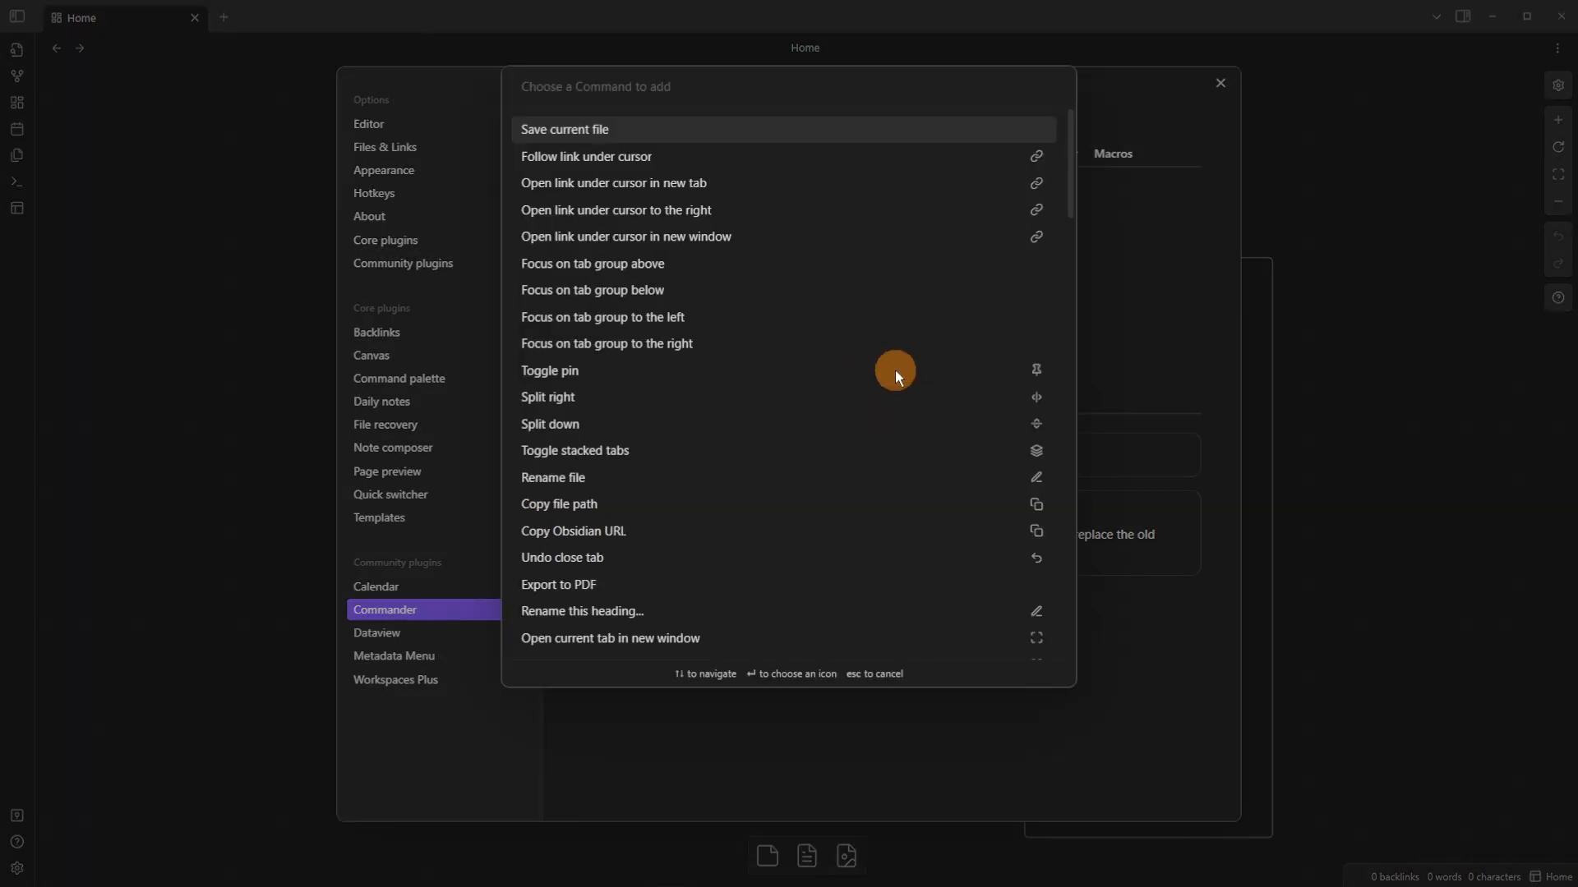
{"action": "type", "text": "home"}
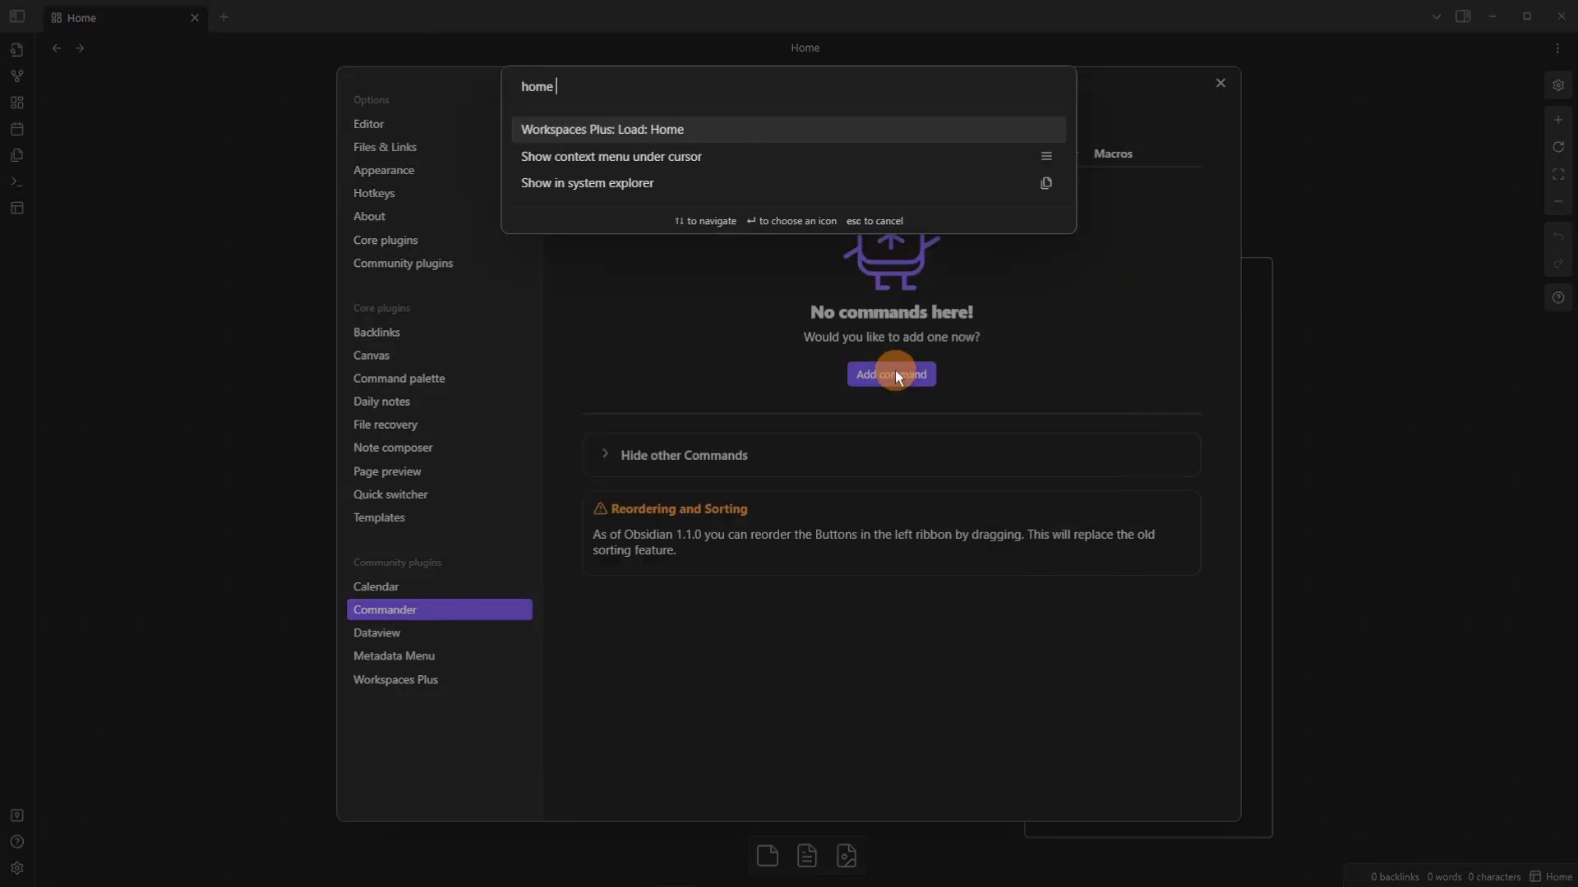
{"action": "left_click", "coordinate": [774, 128]}
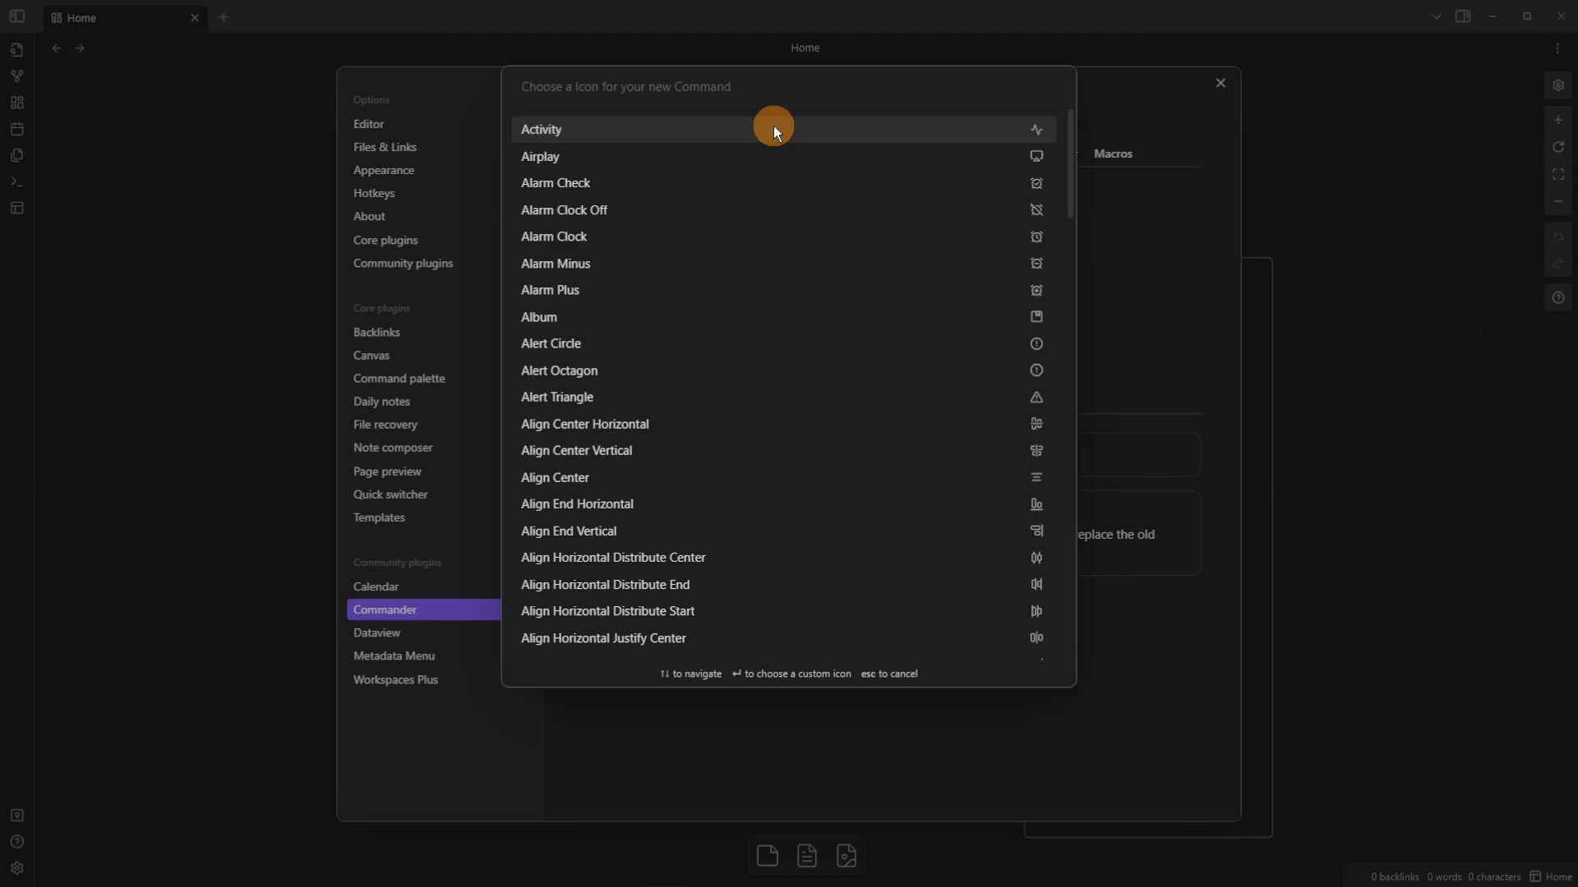
{"action": "type", "text": "home"}
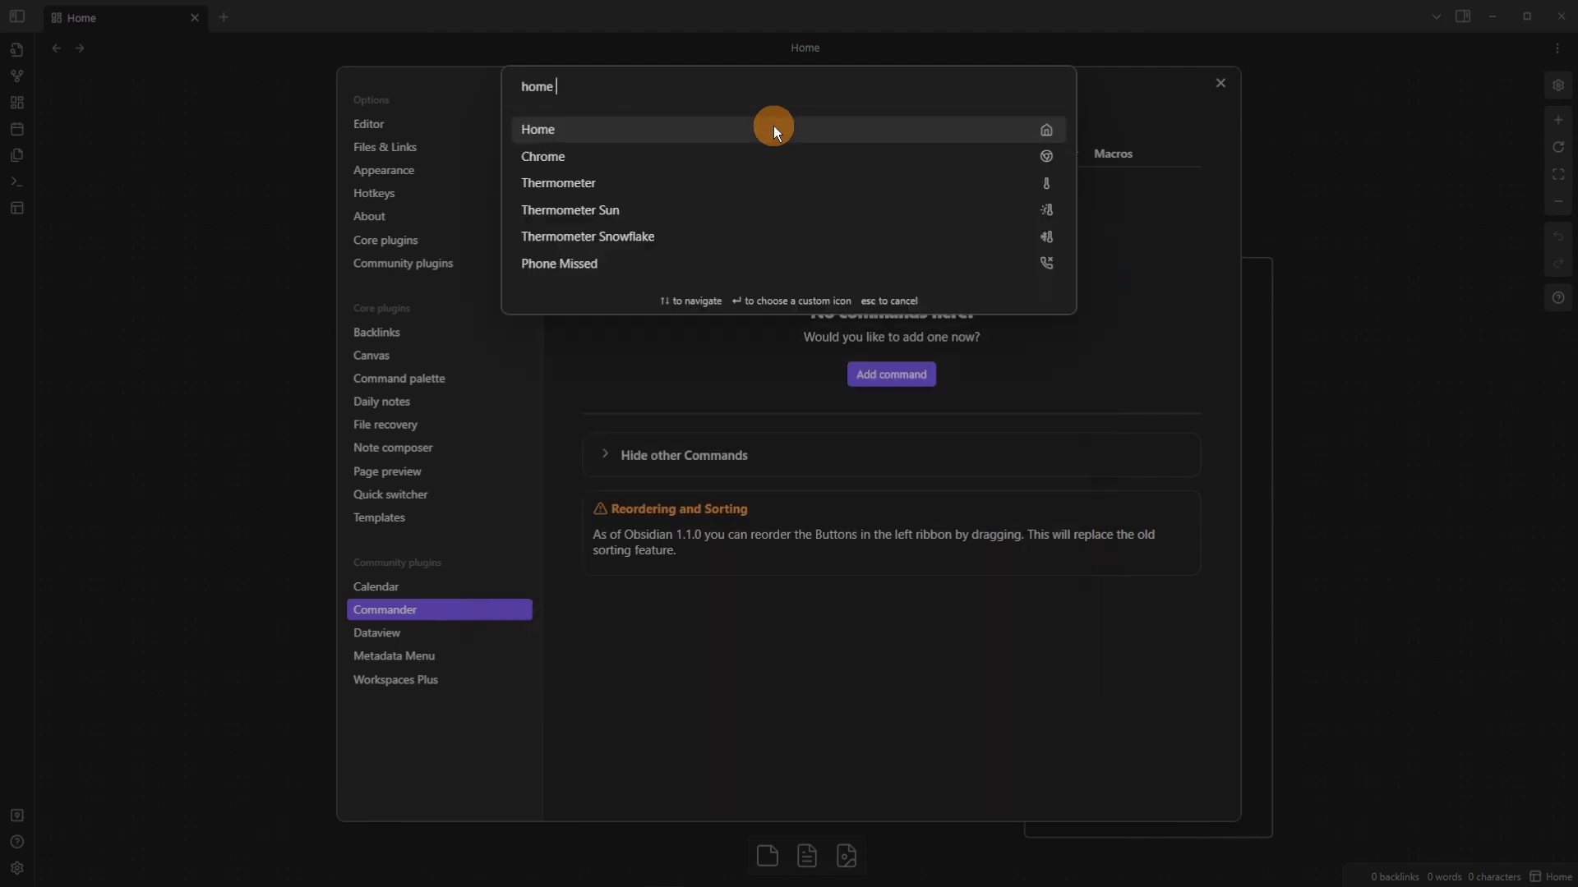
{"action": "left_click", "coordinate": [772, 129]}
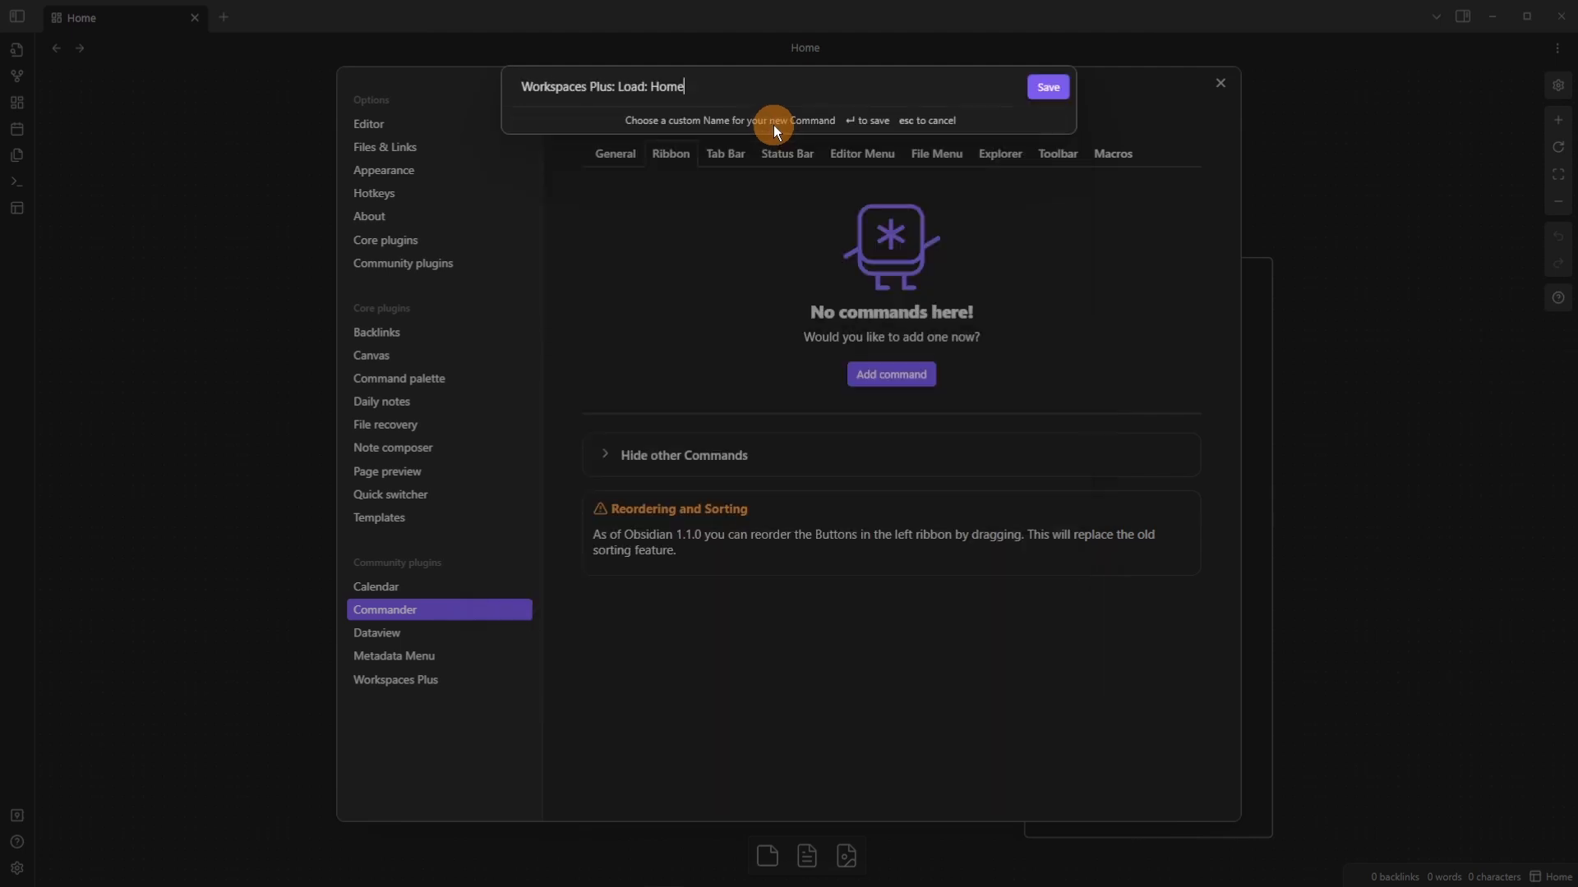
{"action": "left_click_drag", "start_coordinate": [649, 88], "coordinate": [453, 92]}
{"action": "key", "text": "BackSpace"}
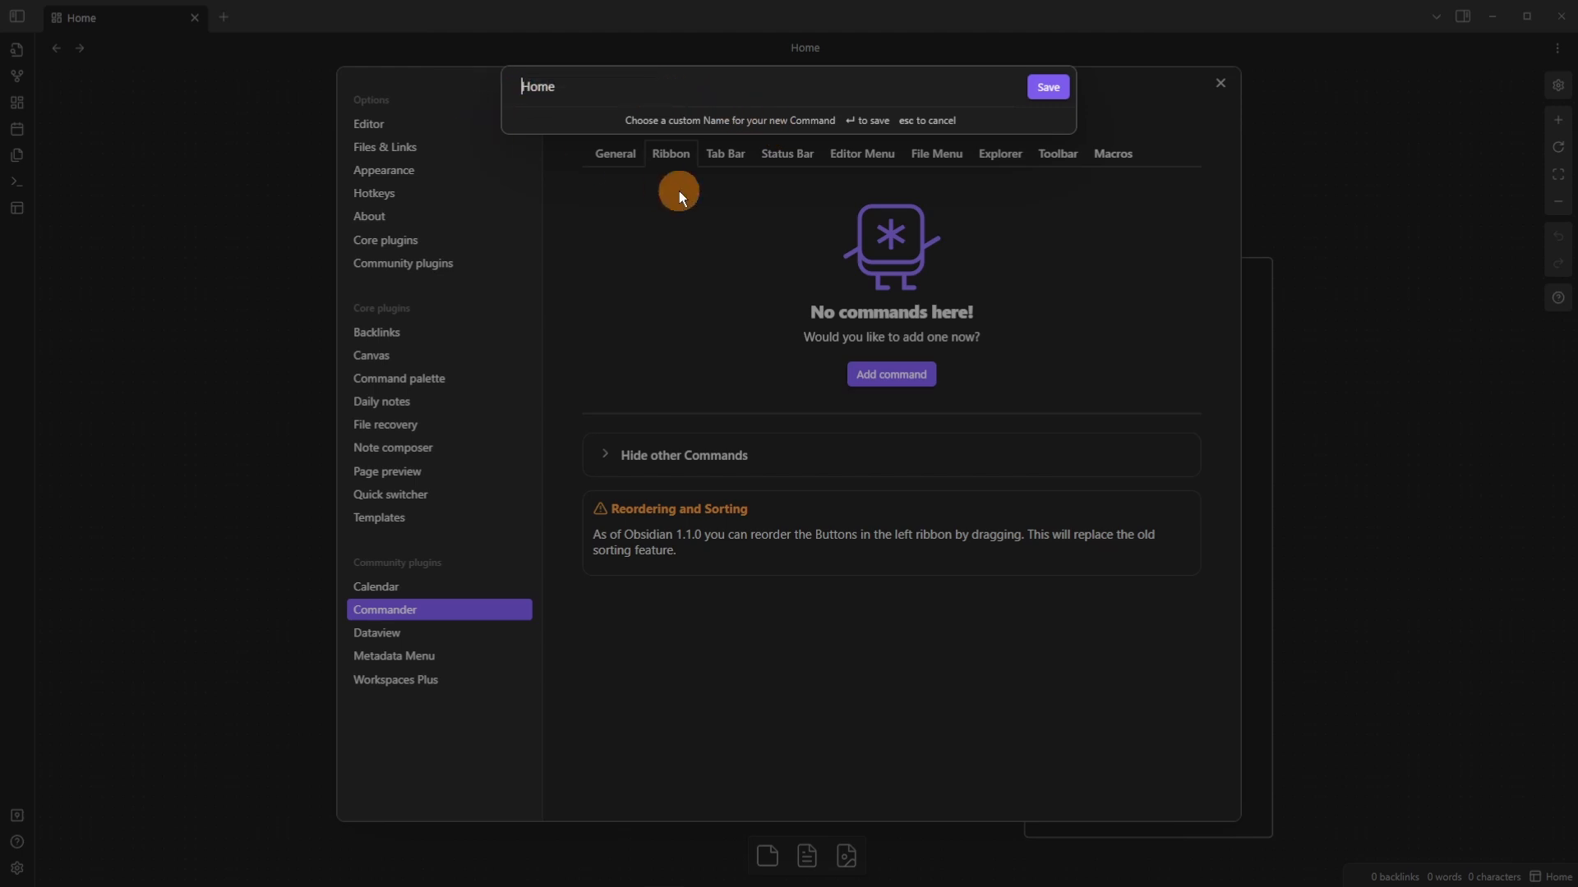
{"action": "left_click", "coordinate": [1048, 87]}
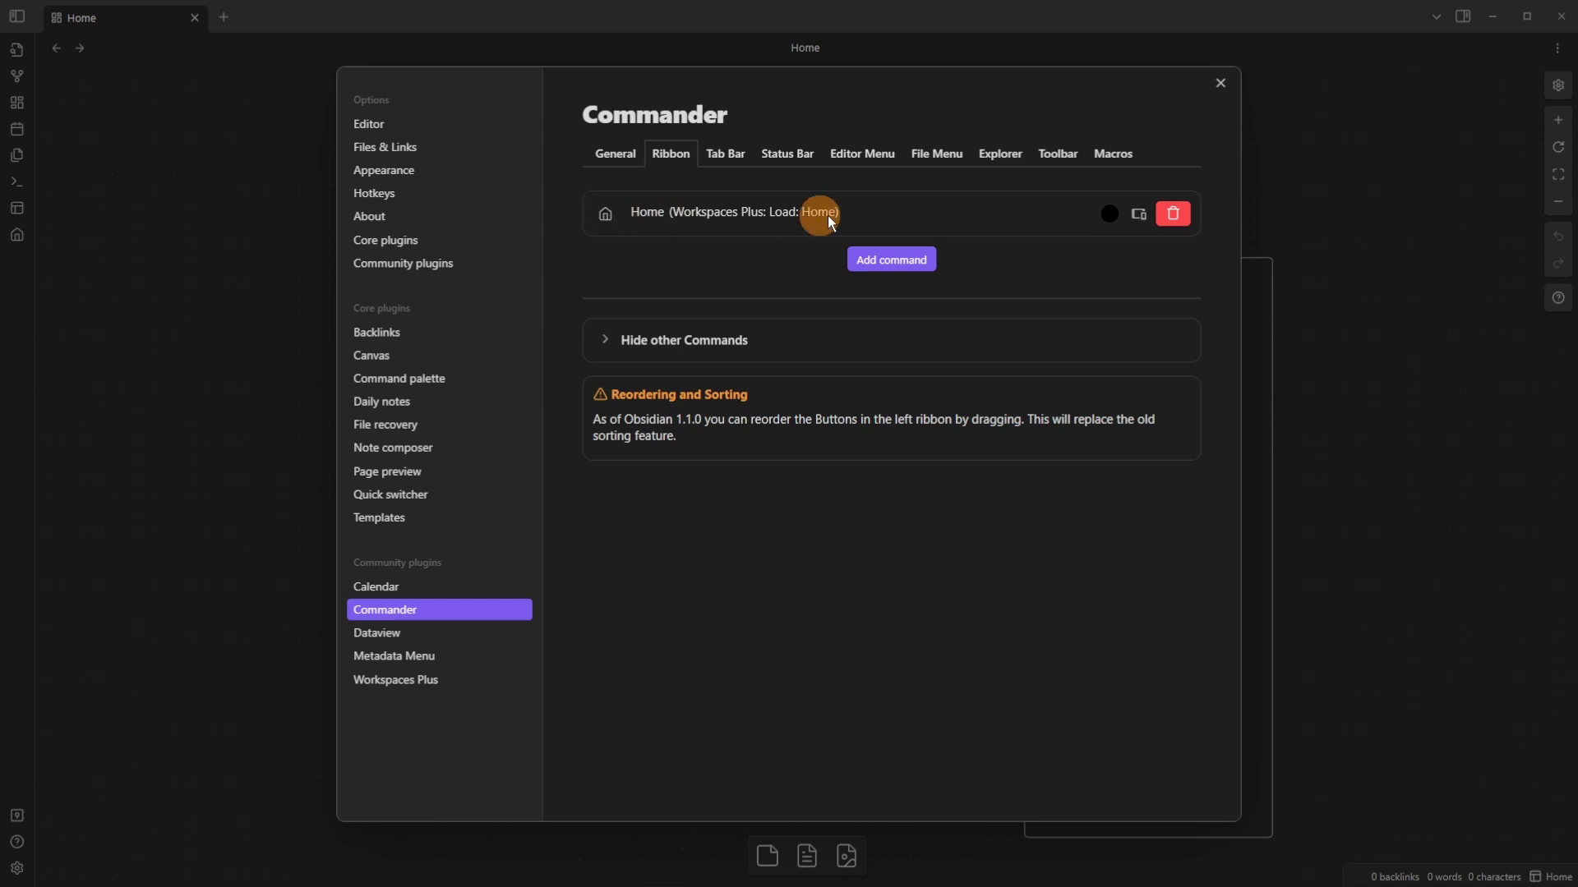
Set the Home ribbon command's color to bright green (RGB 46, 255, 49) and close the settings.
{"action": "left_click", "coordinate": [1106, 217]}
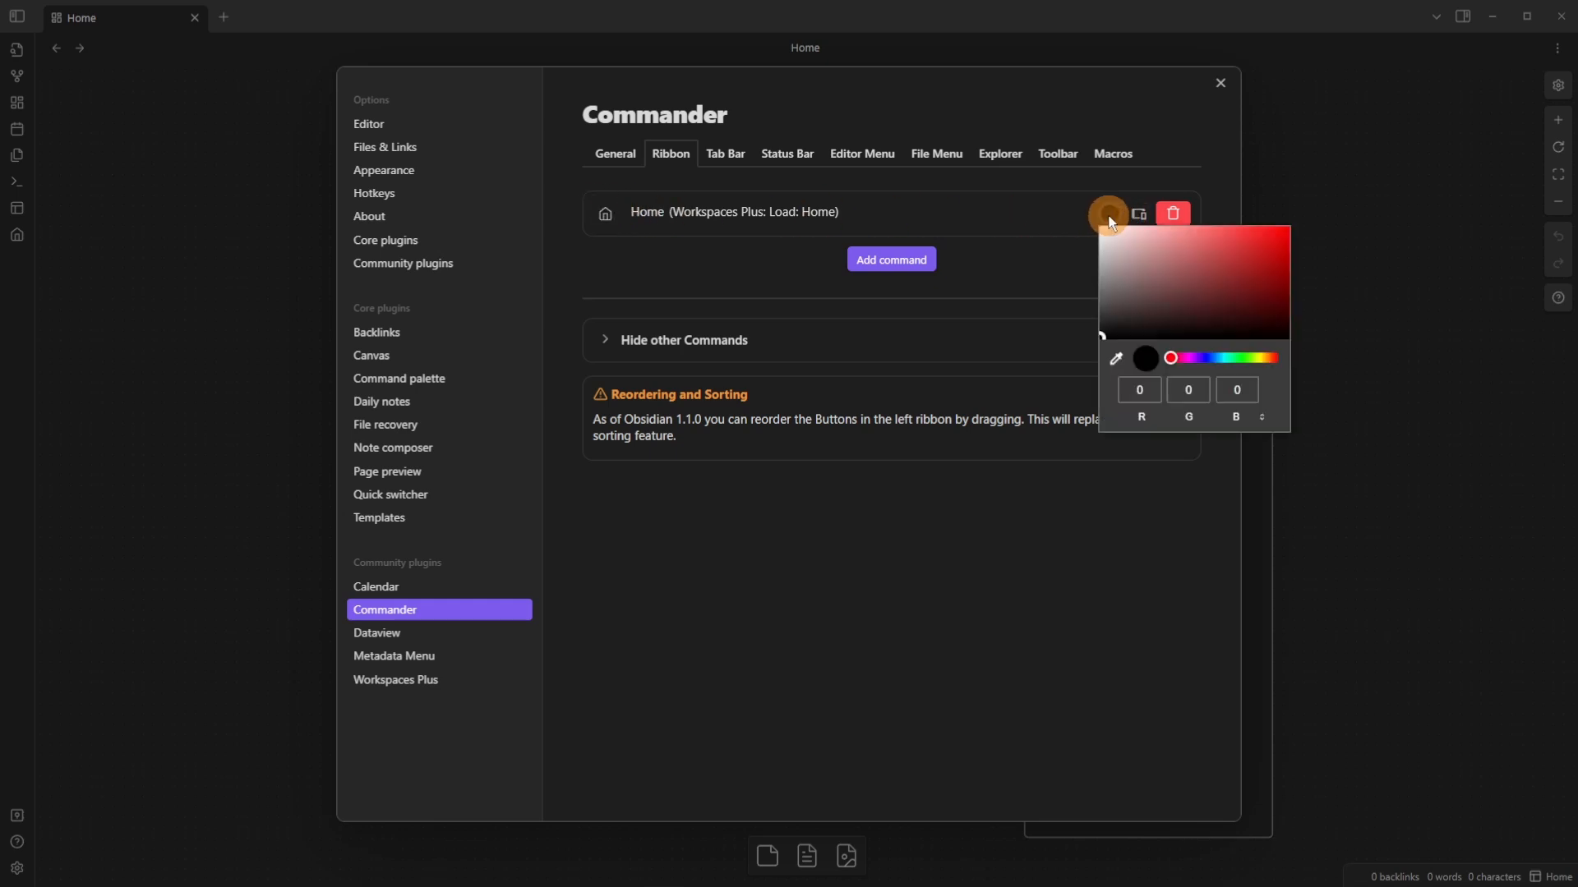
{"action": "left_click", "coordinate": [1242, 359]}
{"action": "left_click_drag", "start_coordinate": [1248, 296], "coordinate": [1254, 214]}
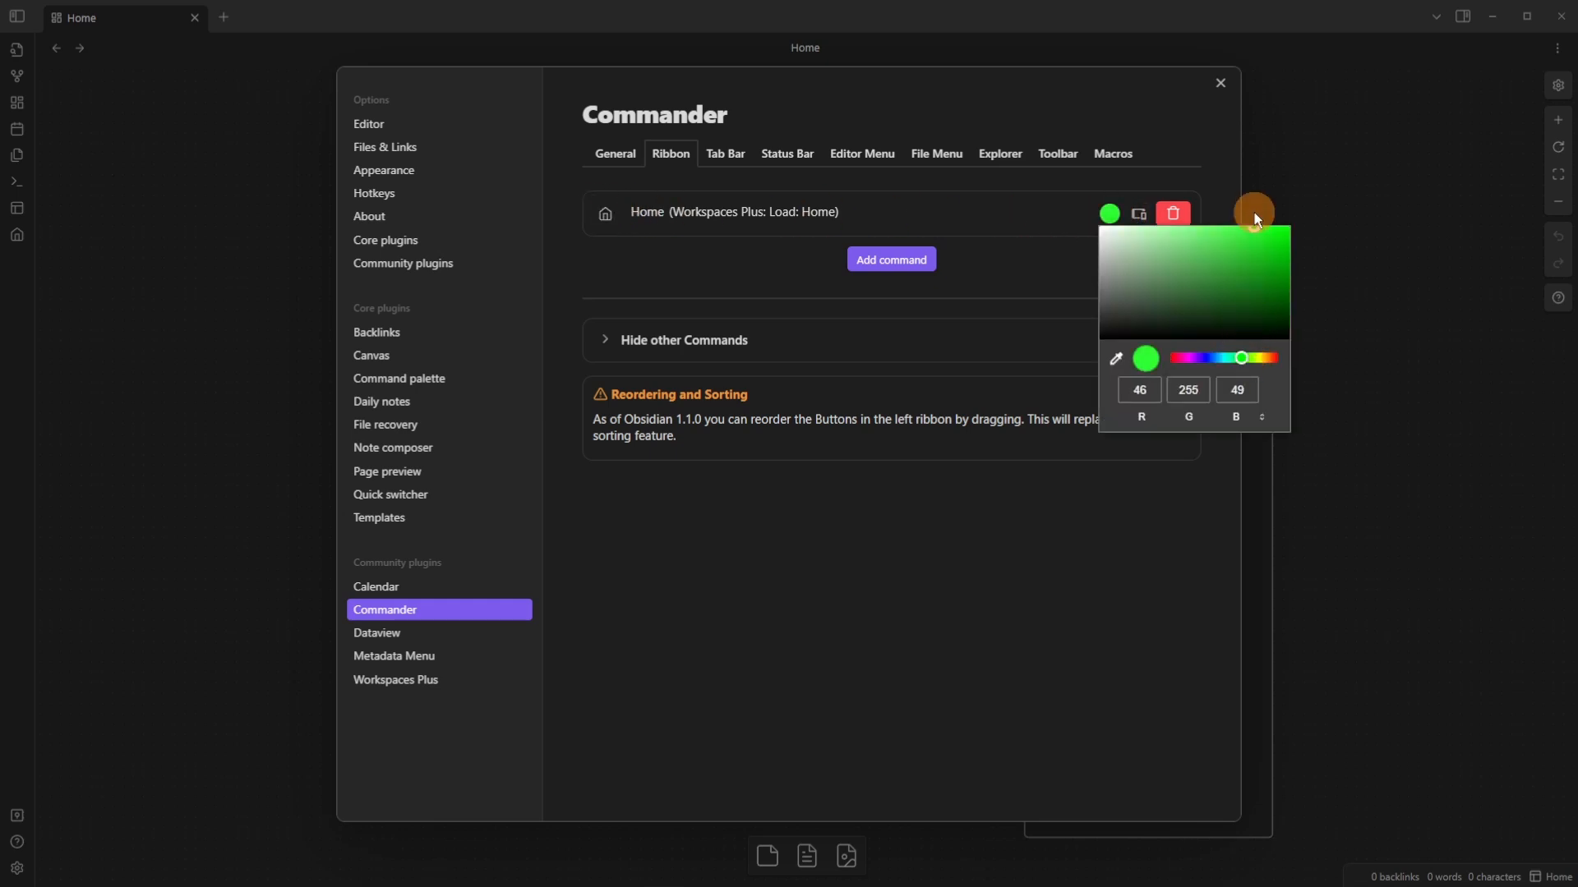
{"action": "left_click", "coordinate": [986, 212]}
{"action": "left_click", "coordinate": [202, 213]}
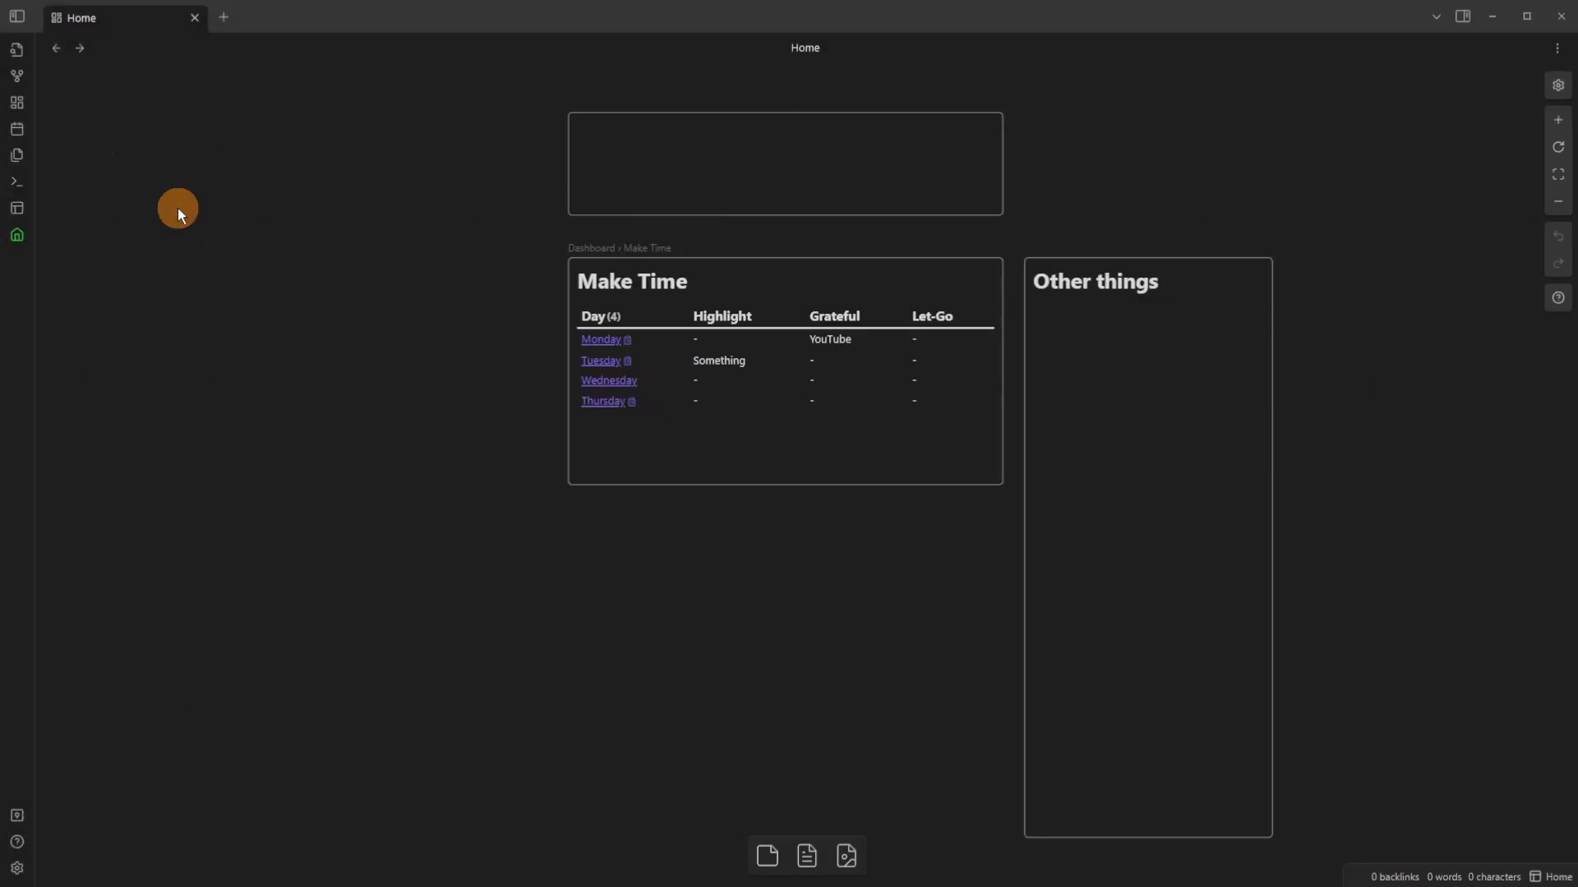
Move the Home command to the first place in the ribbon and test it from Monday's daily note.
{"action": "left_click", "coordinate": [17, 236]}
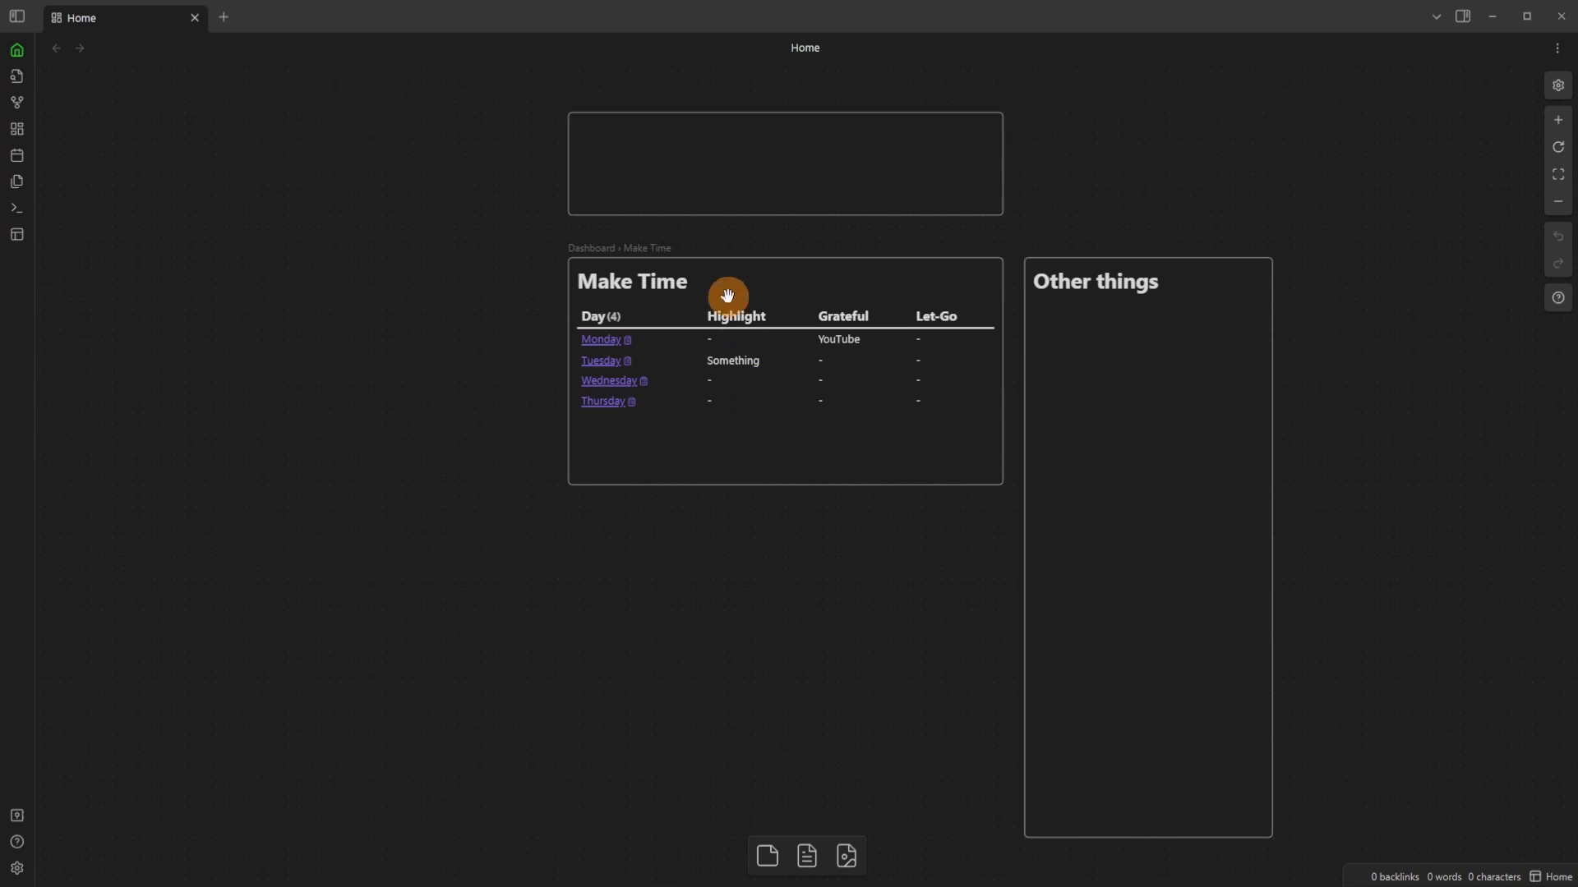
{"action": "left_click", "coordinate": [727, 301]}
{"action": "left_click", "coordinate": [595, 344]}
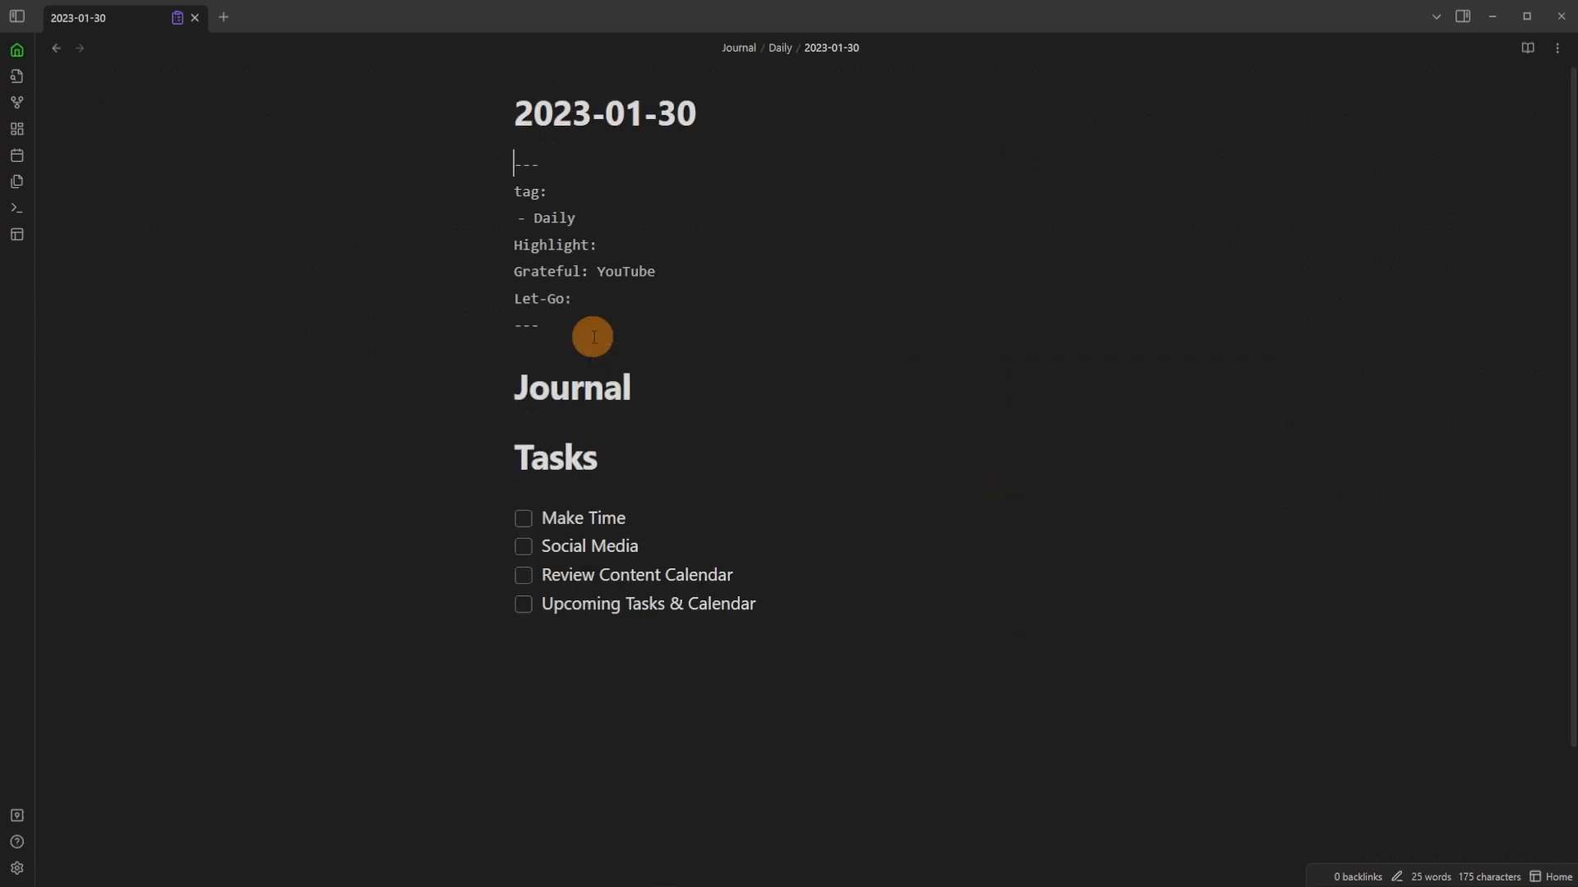
{"action": "left_click", "coordinate": [16, 50]}
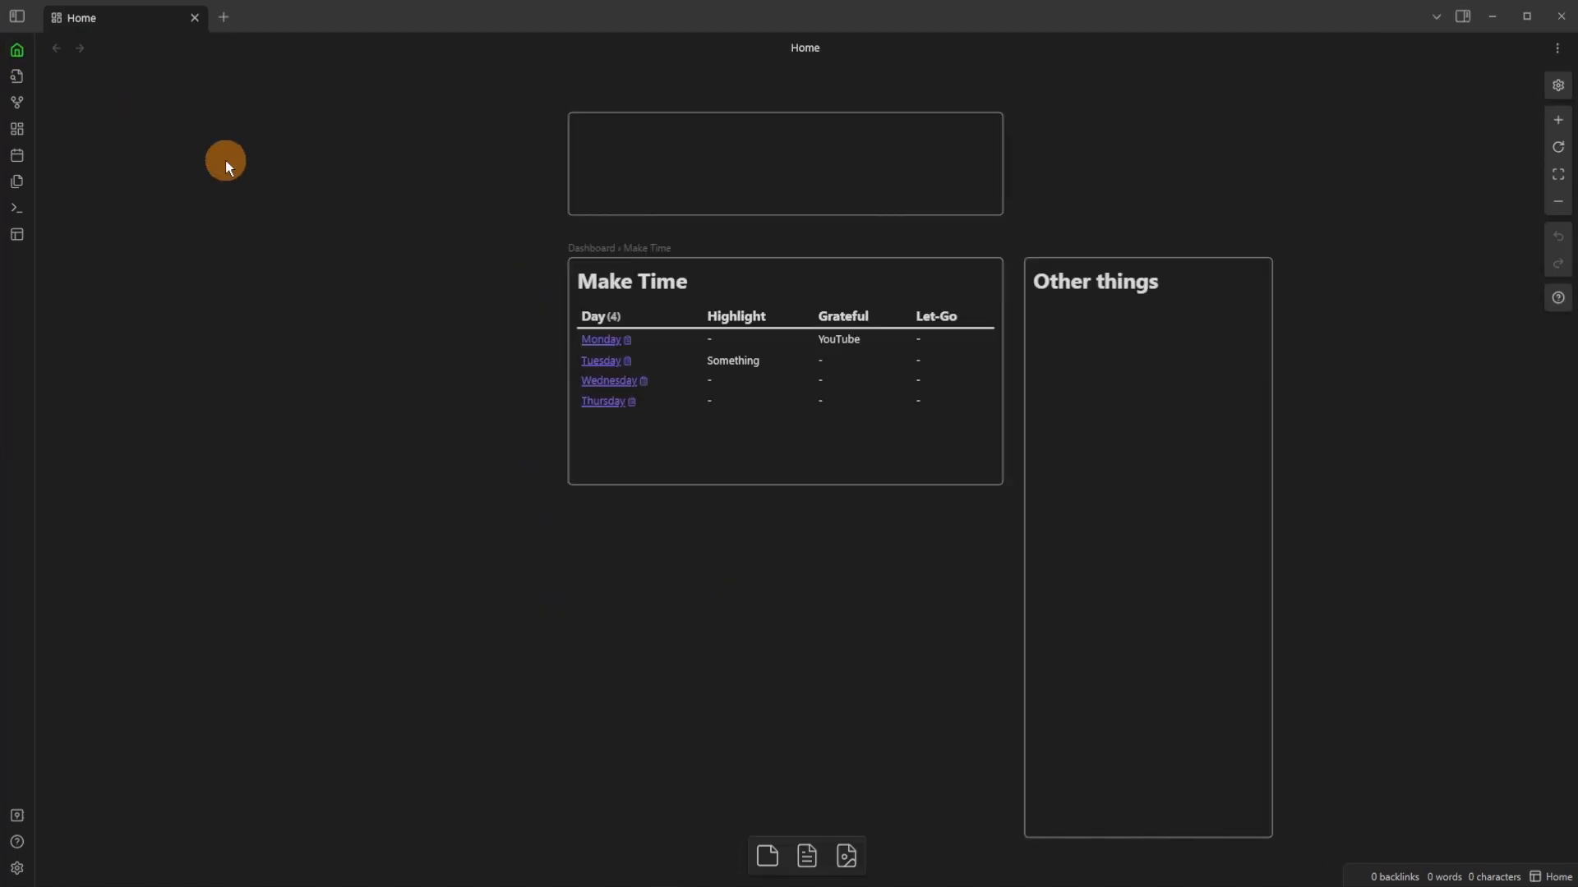
Expand both sidebars and reload the Home workspace to restore the saved layout.
{"action": "left_click", "coordinate": [24, 25]}
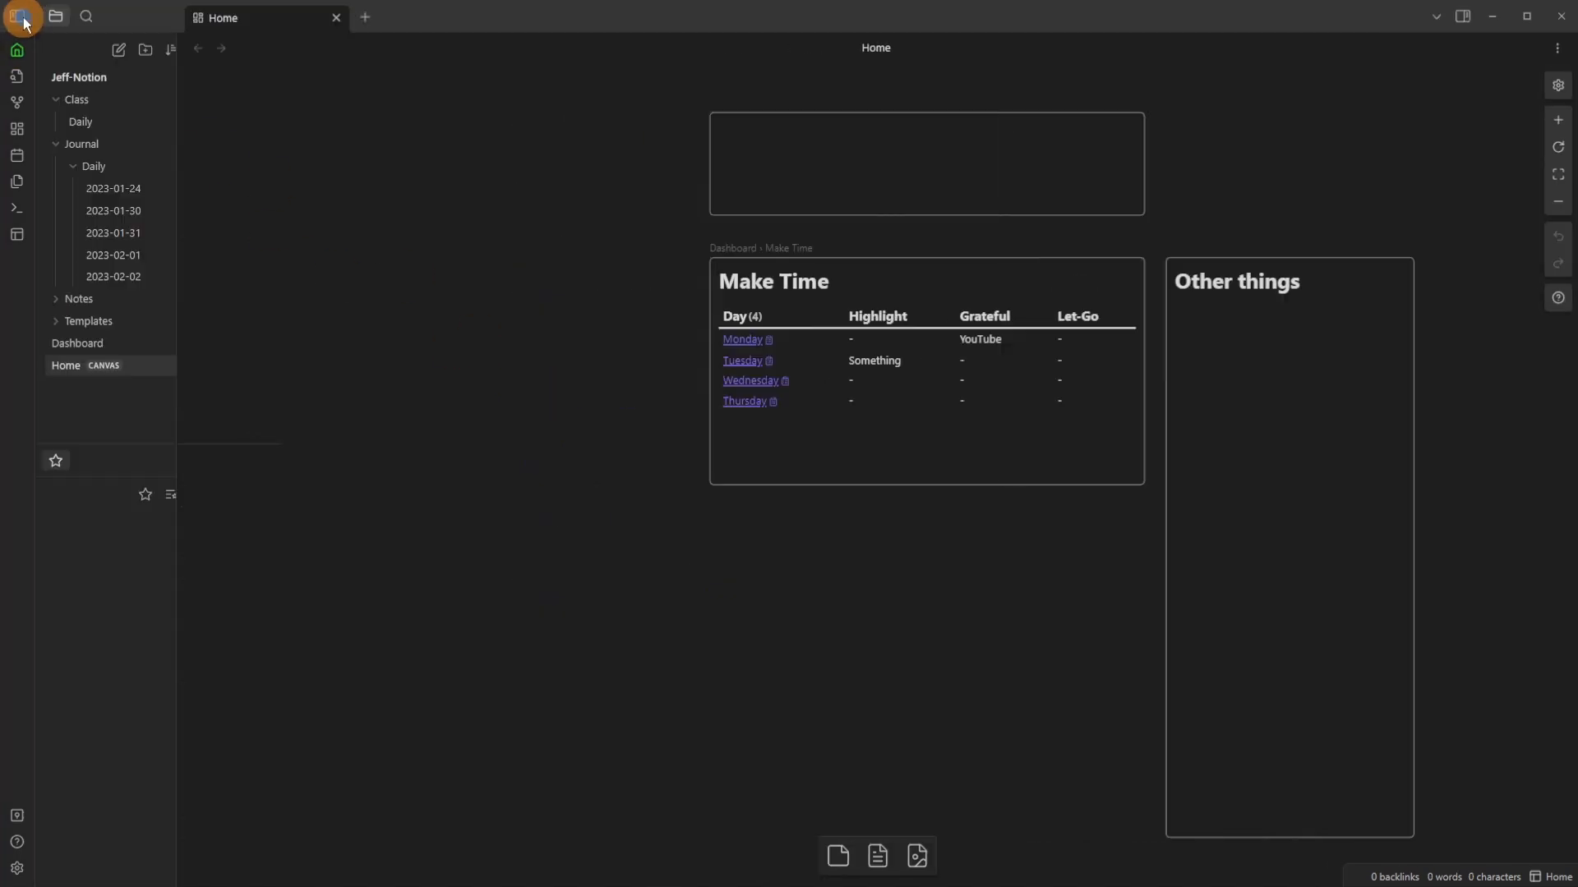
{"action": "left_click", "coordinate": [1461, 18]}
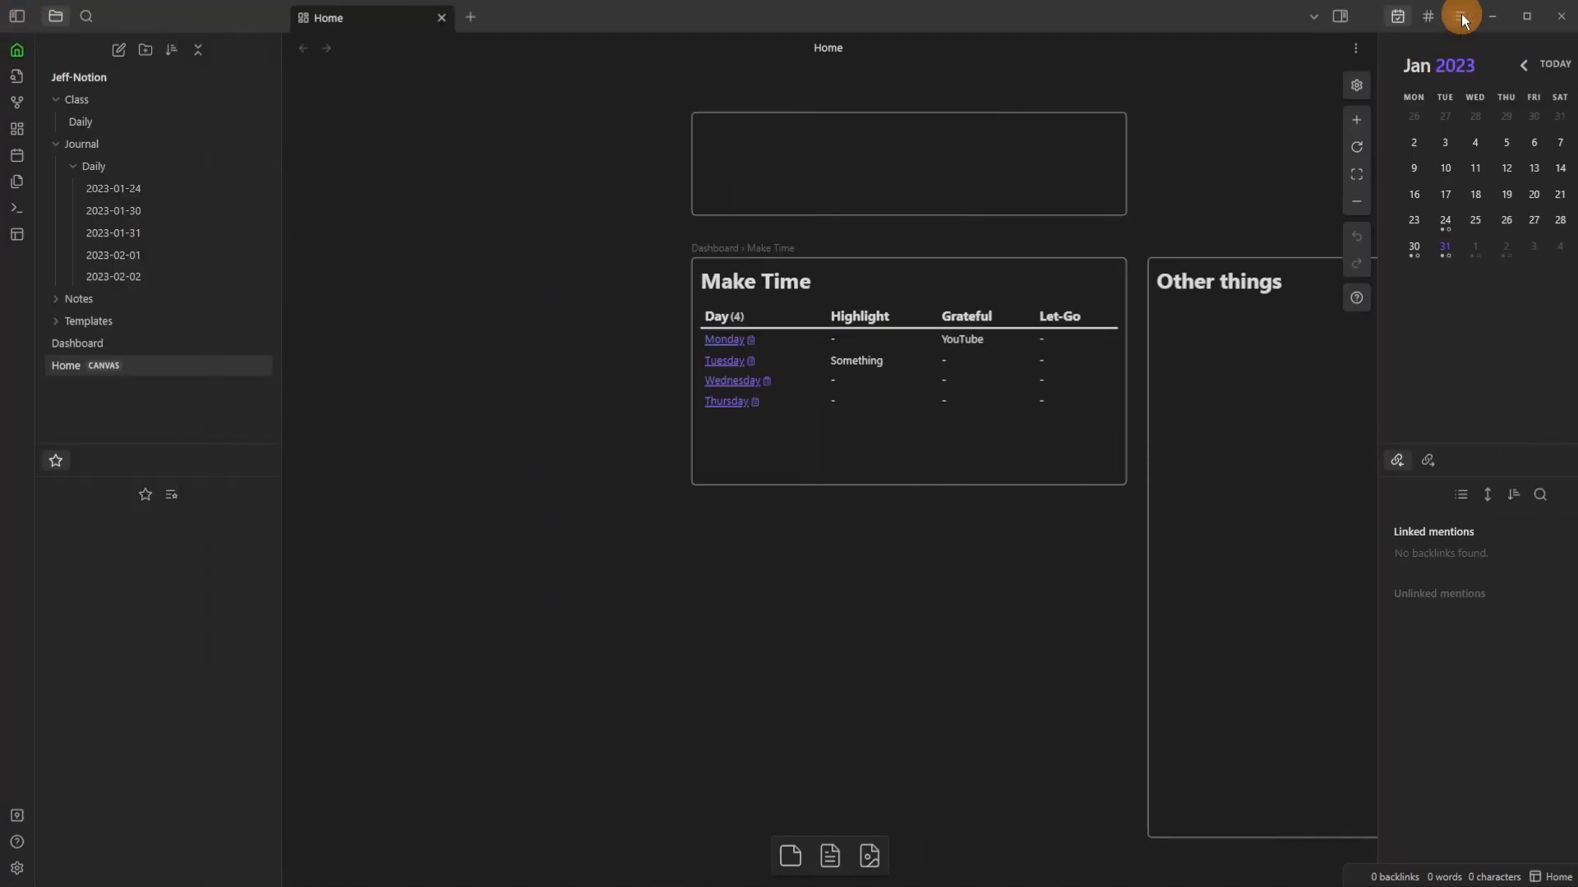
{"action": "left_click", "coordinate": [18, 51]}
Duplicate the Make Time card on the canvas, placing one copy directly below it and another to its left.
{"action": "left_click", "coordinate": [825, 461]}
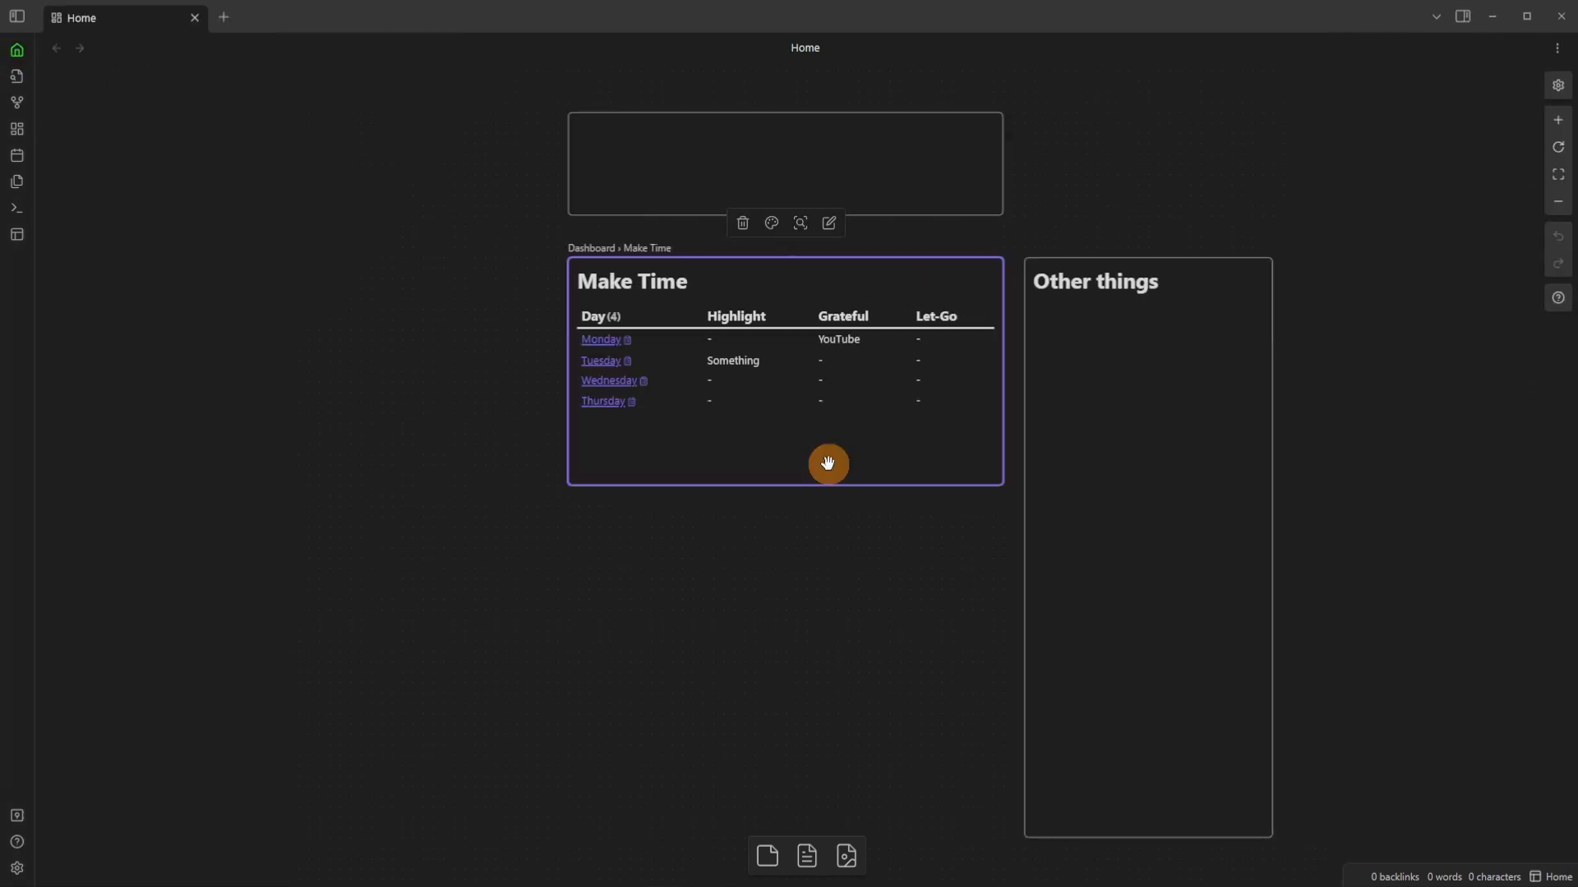
{"action": "left_click_drag", "start_coordinate": [825, 461], "coordinate": [827, 730]}
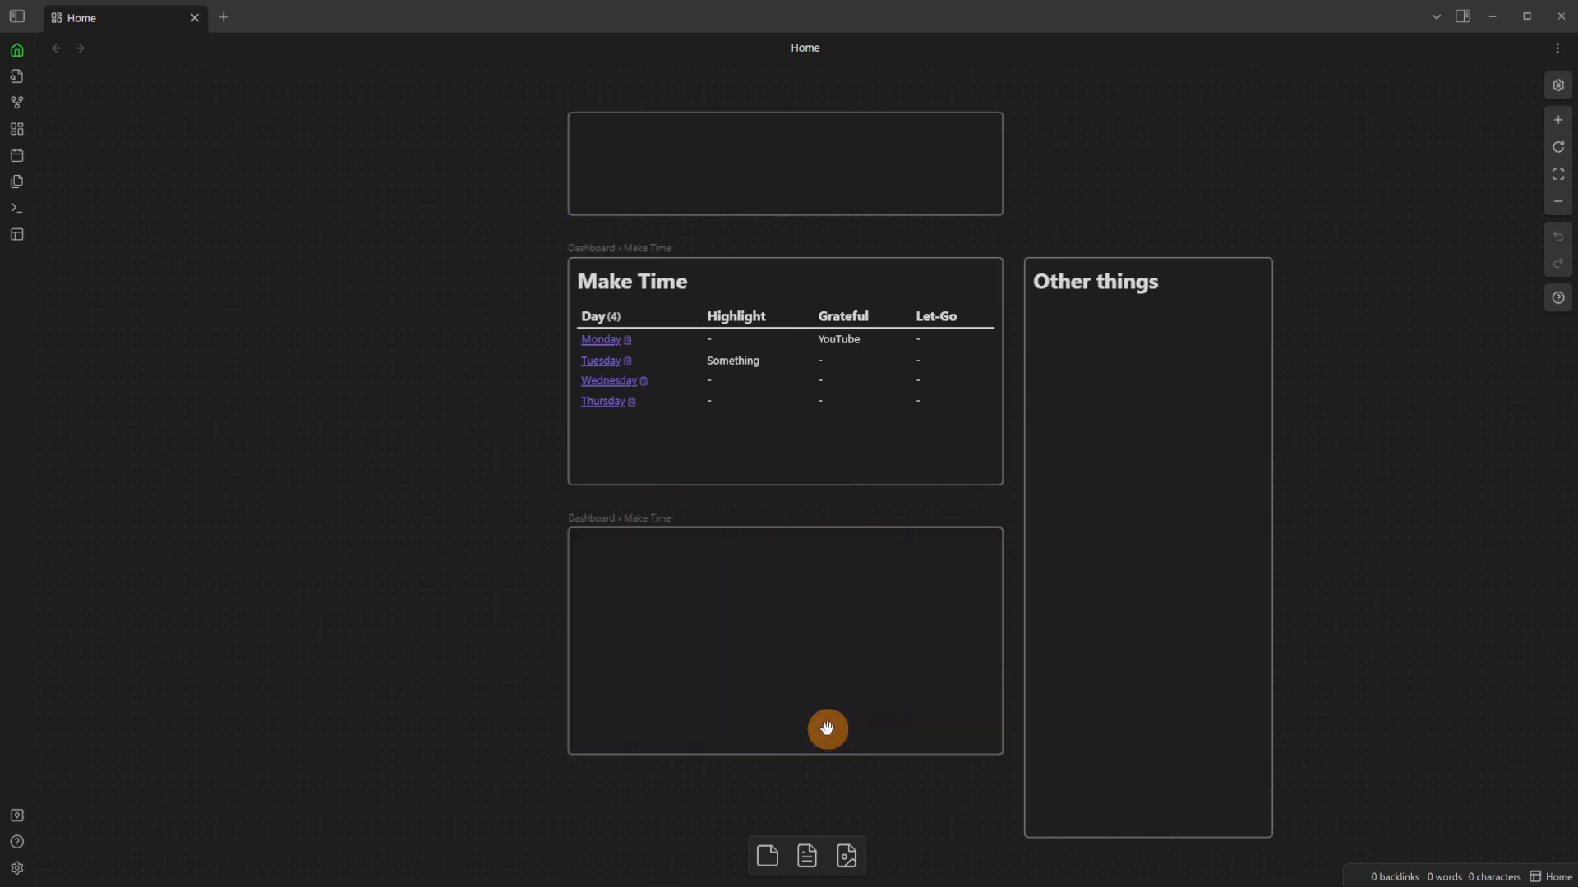
{"action": "left_click_drag", "start_coordinate": [765, 455], "coordinate": [291, 448]}
Narrow and lengthen the left Make Time card and shorten the Other things card so both end level with the lower central card.
{"action": "left_click_drag", "start_coordinate": [90, 452], "coordinate": [257, 451]}
{"action": "left_click_drag", "start_coordinate": [379, 485], "coordinate": [342, 764]}
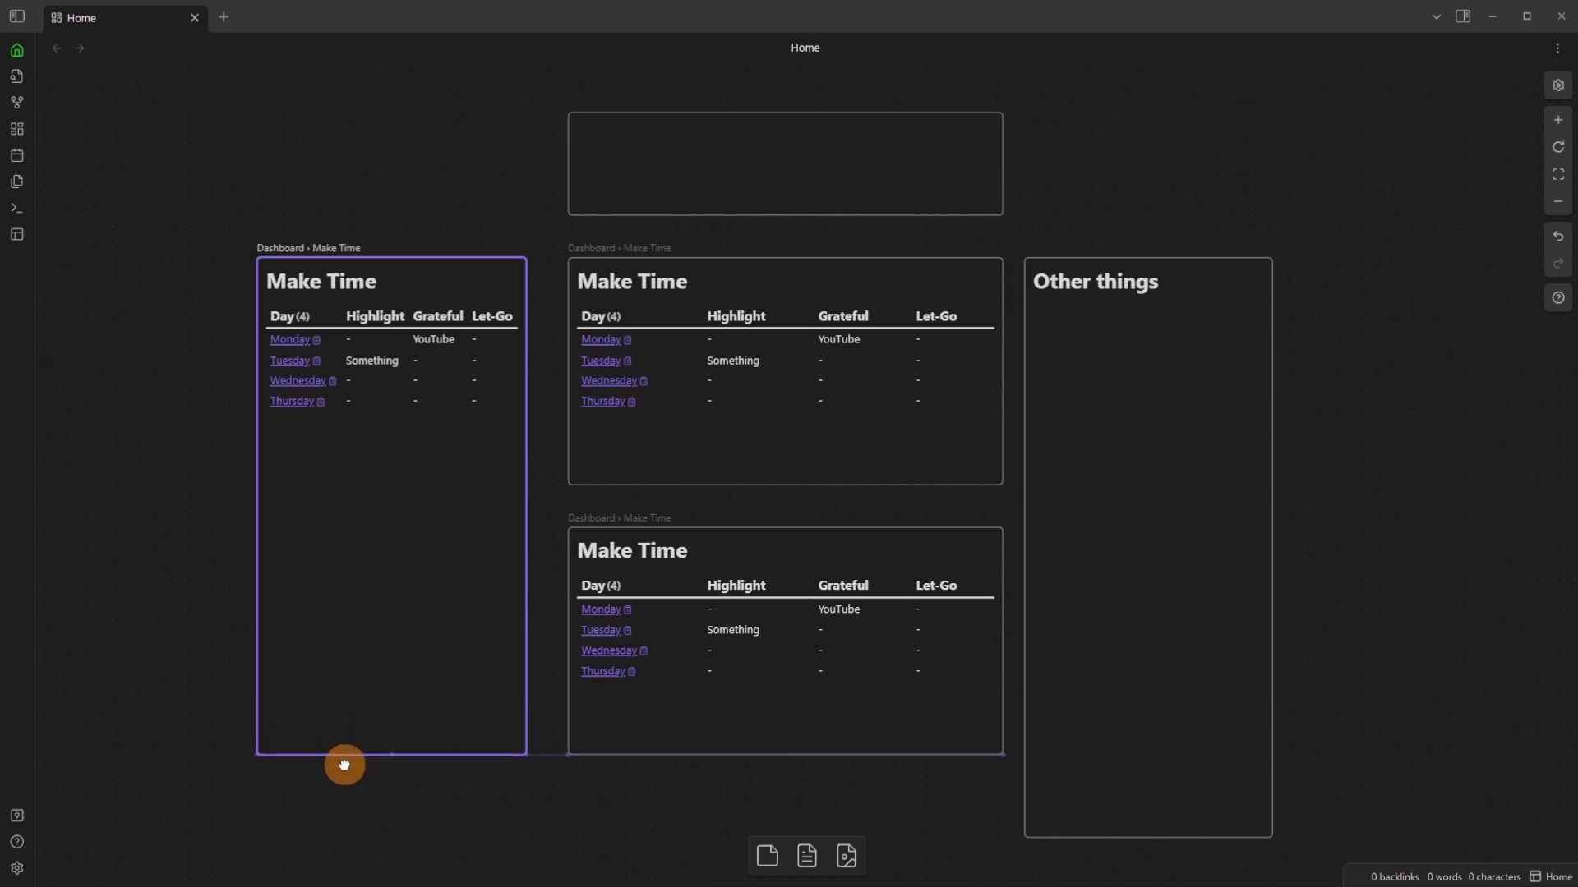
{"action": "left_click_drag", "start_coordinate": [1197, 835], "coordinate": [1208, 754]}
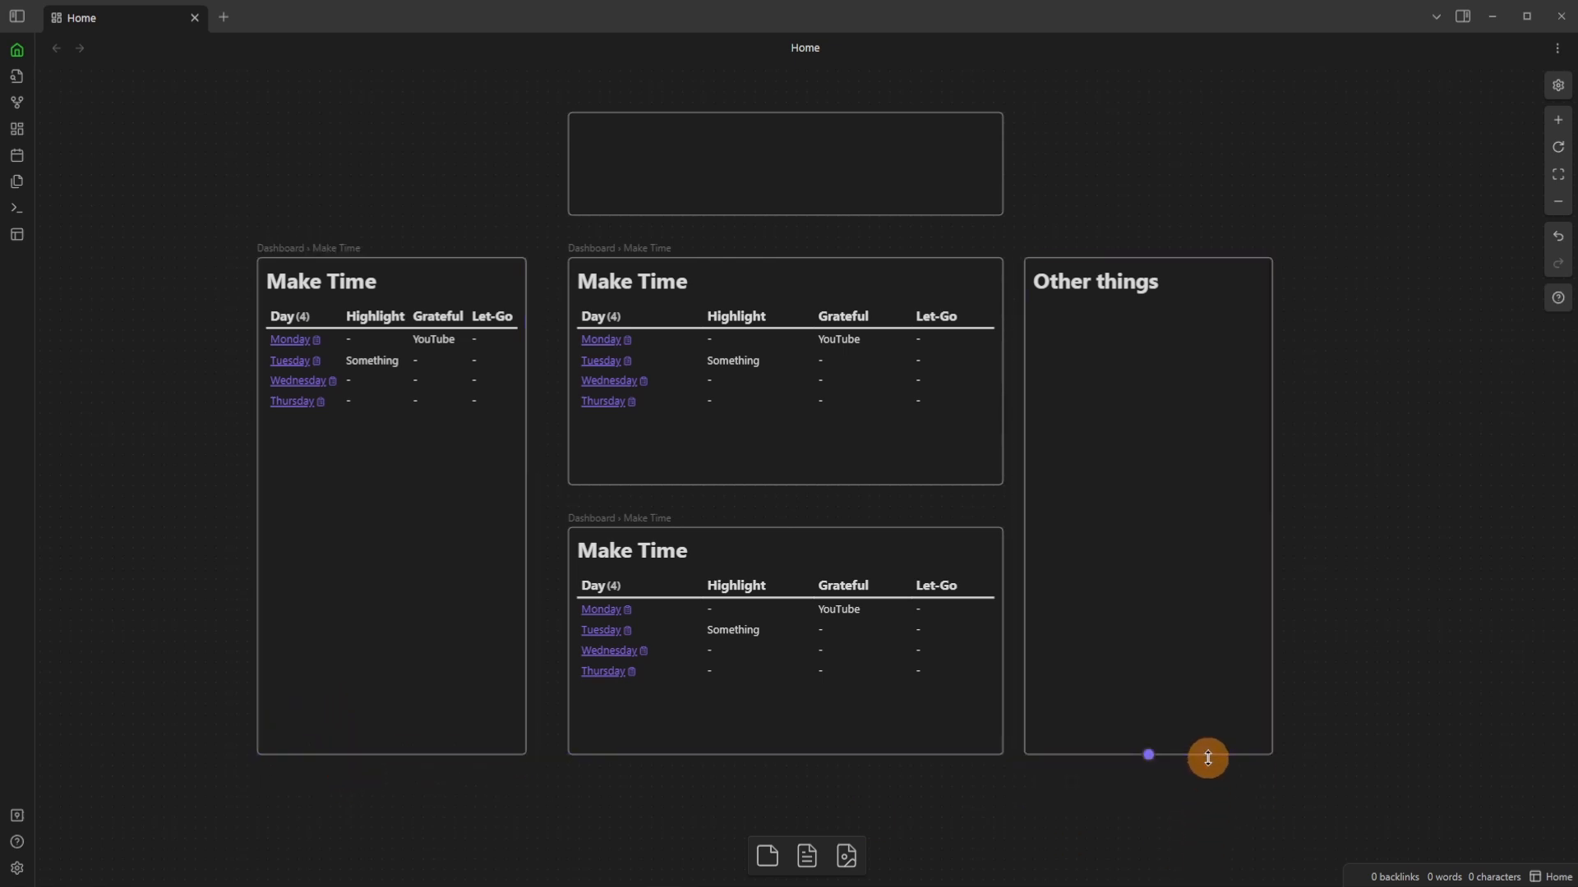
Color the upper and lower central Make Time cards cyan.
{"action": "left_click", "coordinate": [785, 438]}
{"action": "right_click", "coordinate": [783, 438]}
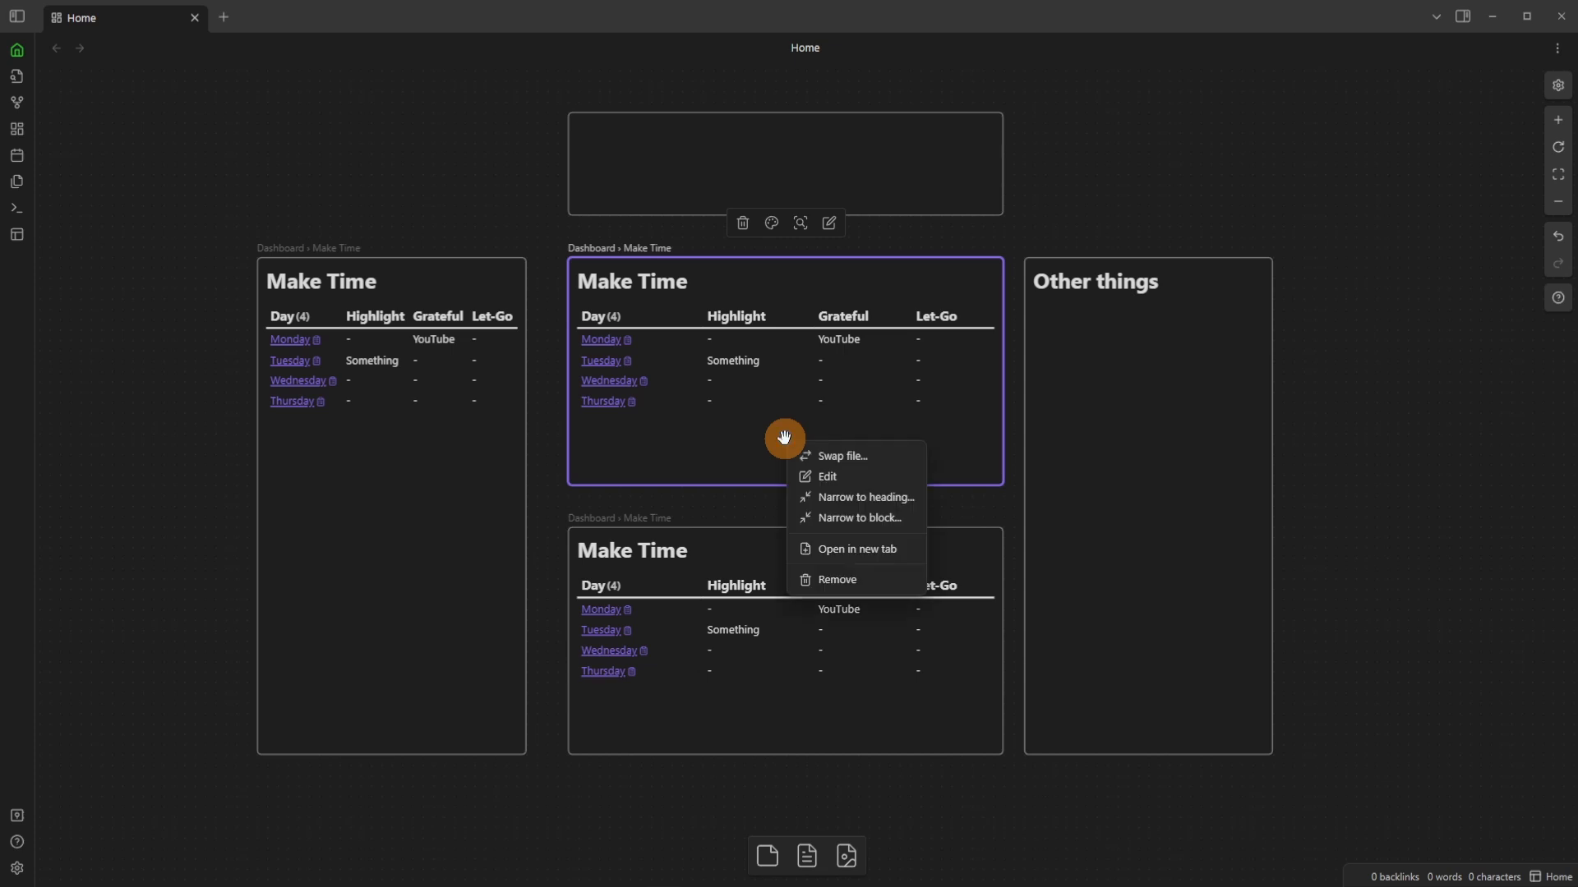
{"action": "left_click", "coordinate": [747, 446]}
{"action": "left_click", "coordinate": [970, 239]}
{"action": "left_click", "coordinate": [817, 289]}
{"action": "left_click", "coordinate": [771, 222]}
{"action": "left_click", "coordinate": [812, 260]}
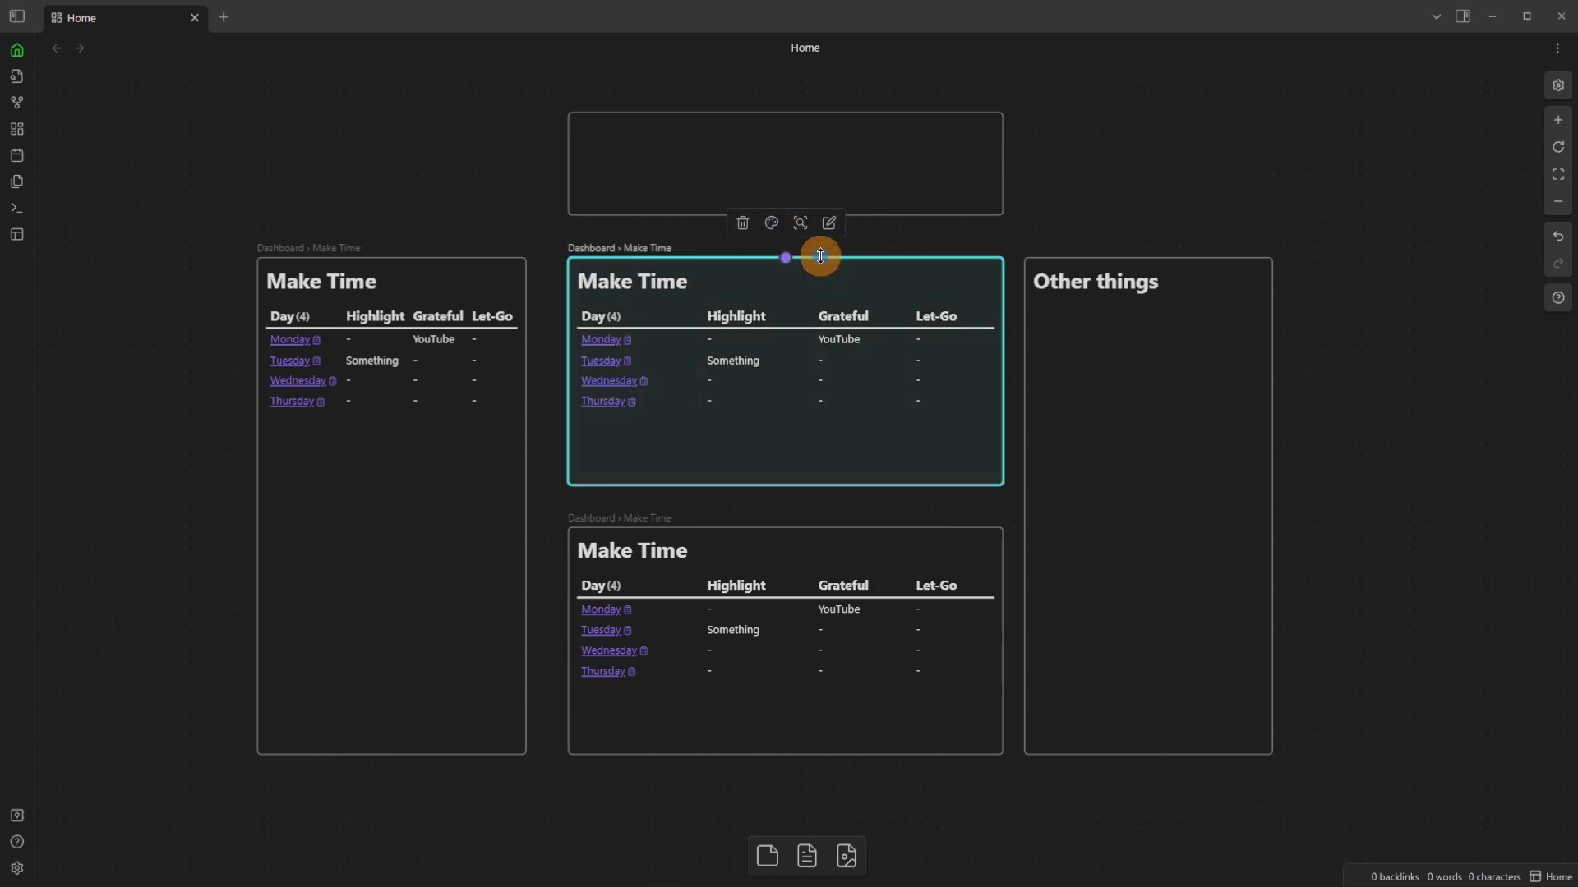
{"action": "left_click", "coordinate": [778, 734]}
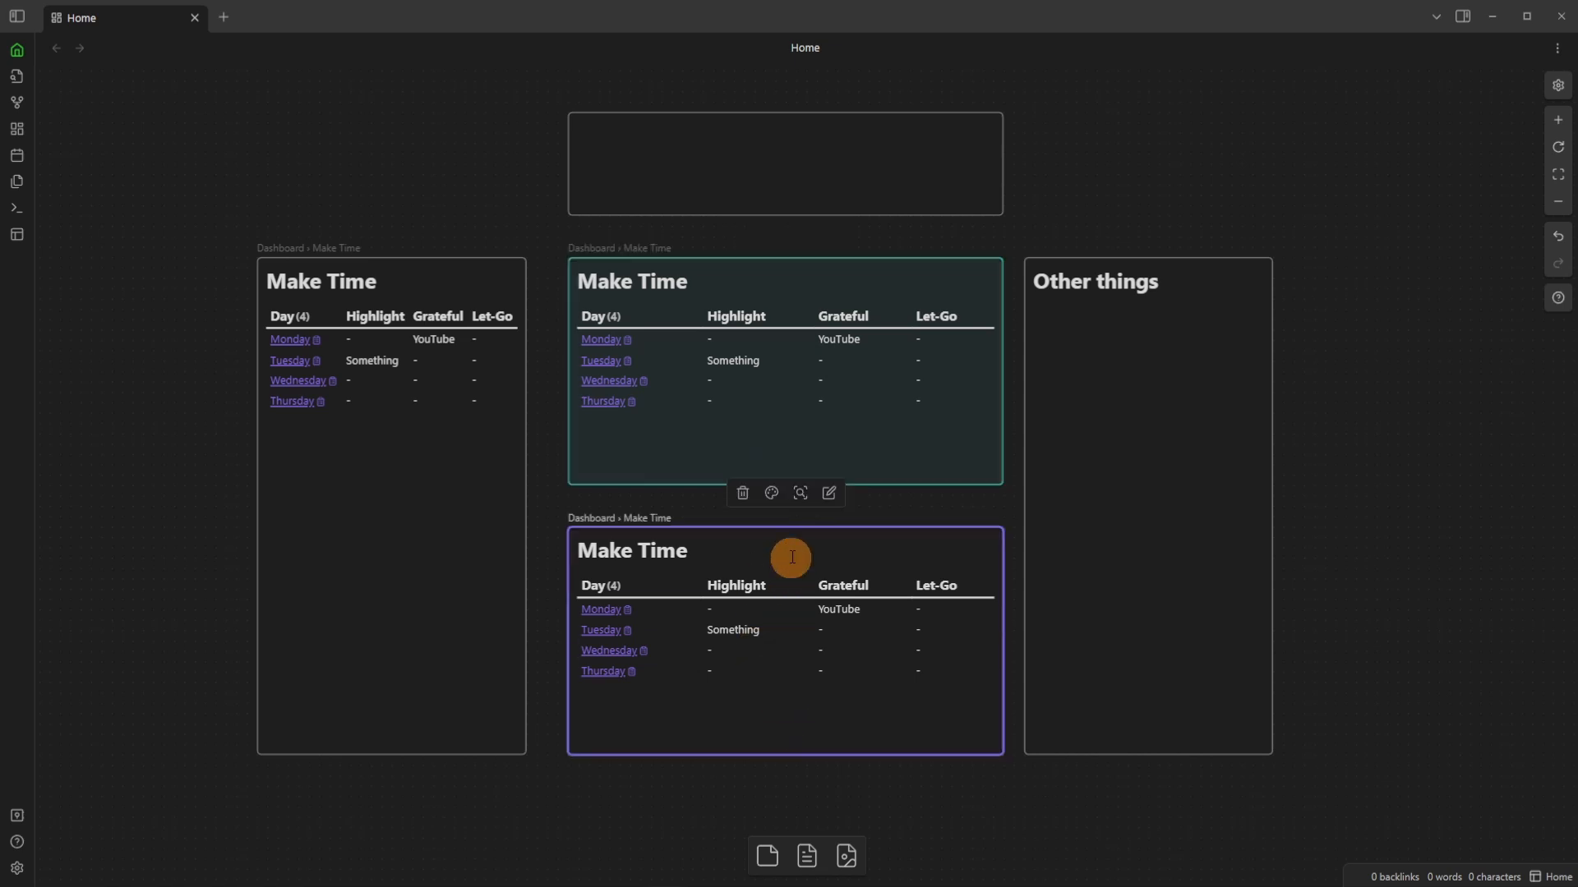
{"action": "left_click", "coordinate": [779, 493]}
{"action": "left_click", "coordinate": [819, 528]}
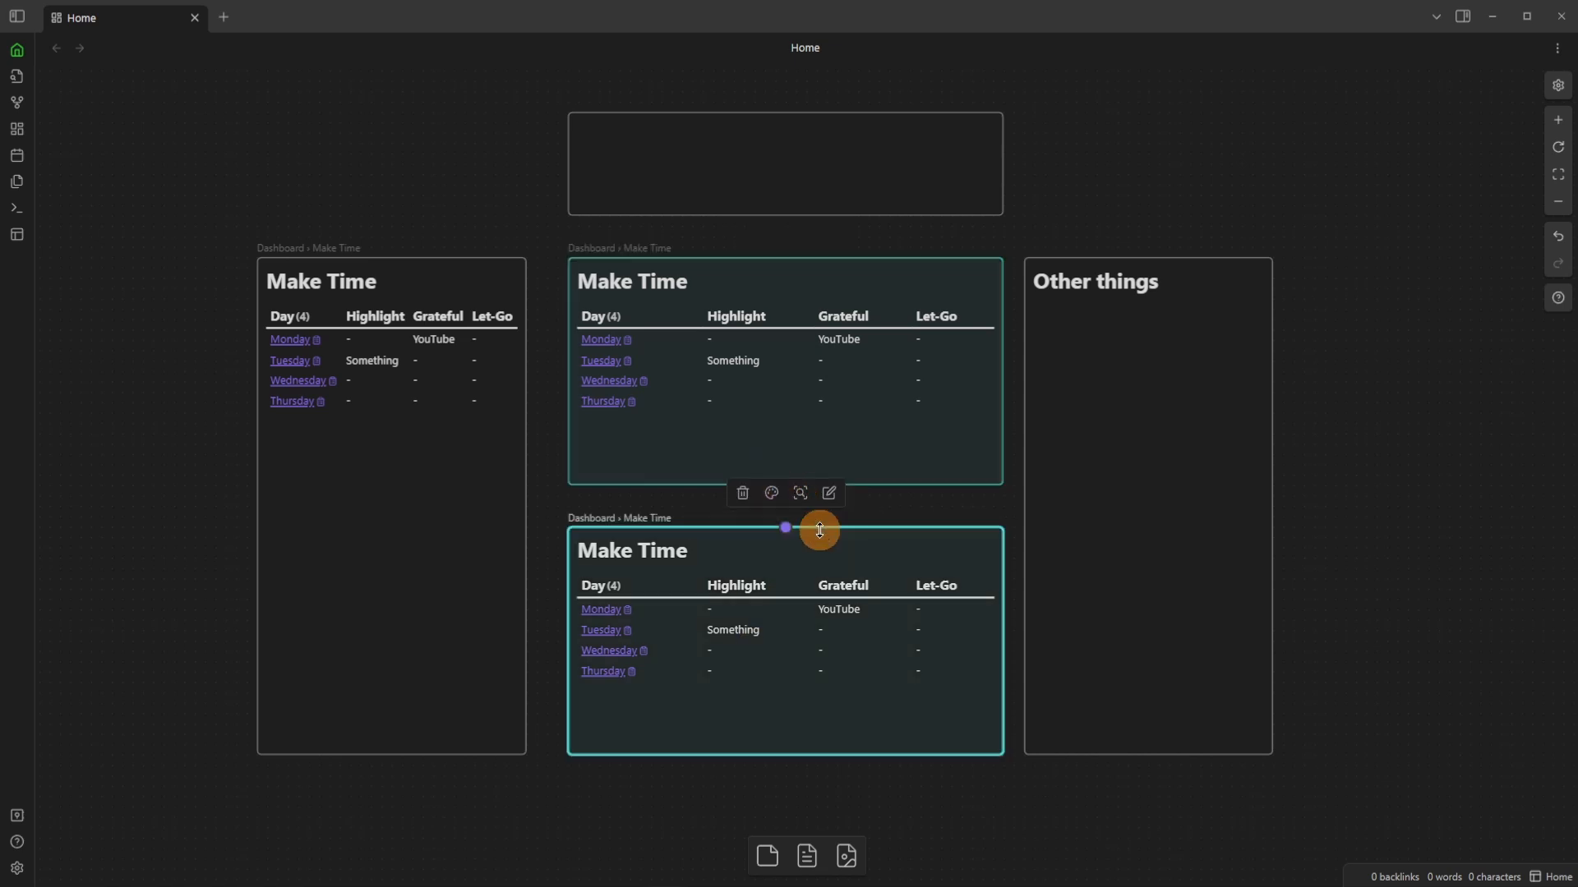
Color the tall left Make Time card red.
{"action": "left_click", "coordinate": [396, 497]}
{"action": "left_click", "coordinate": [378, 224]}
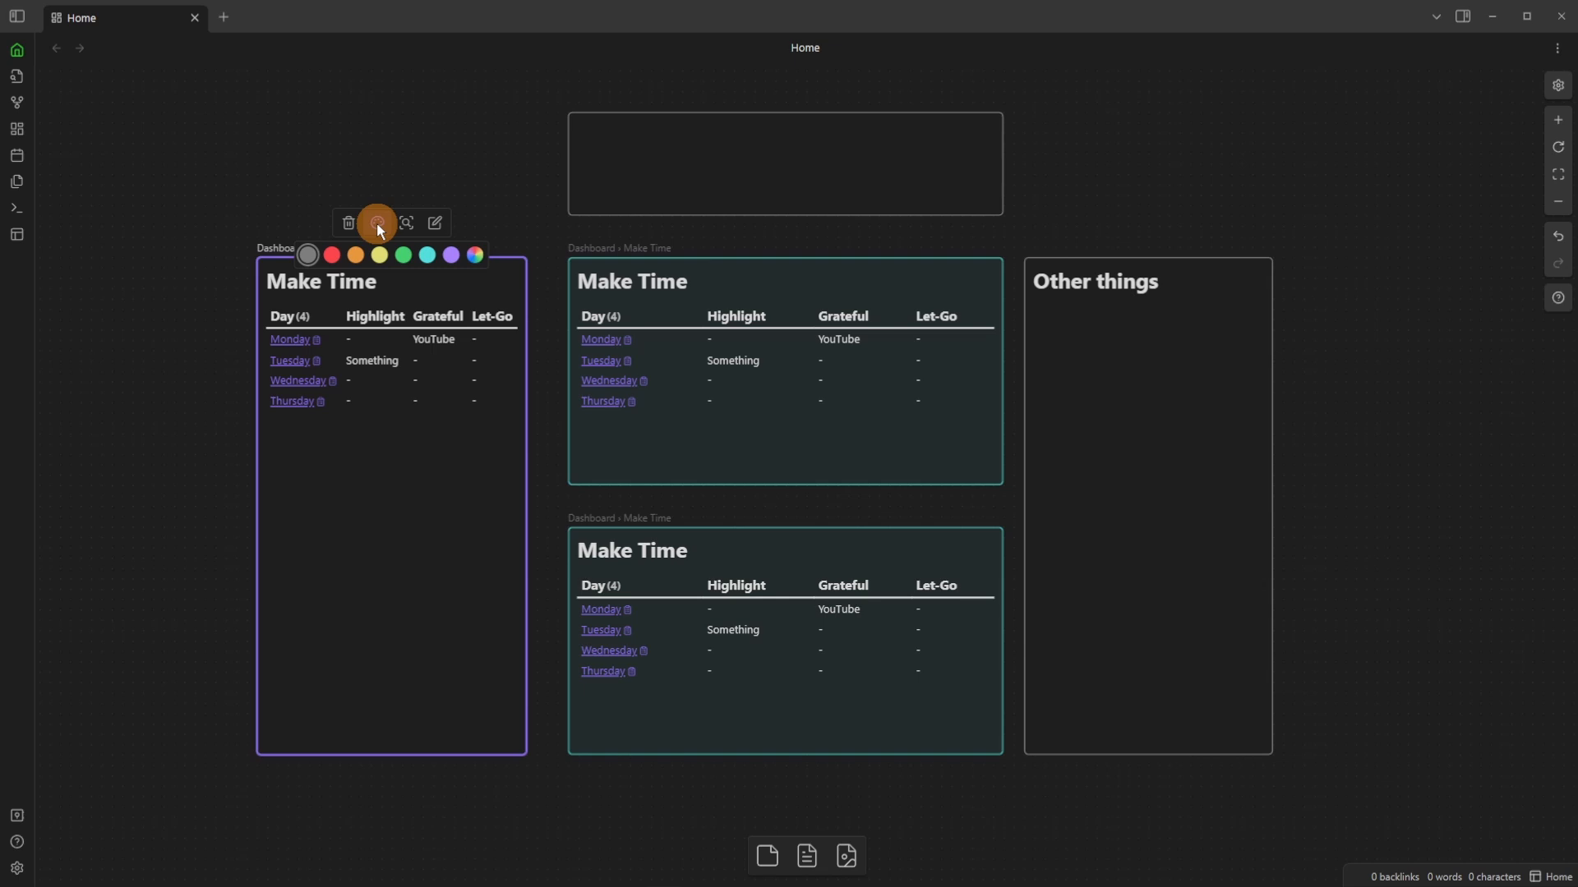
{"action": "left_click", "coordinate": [332, 256]}
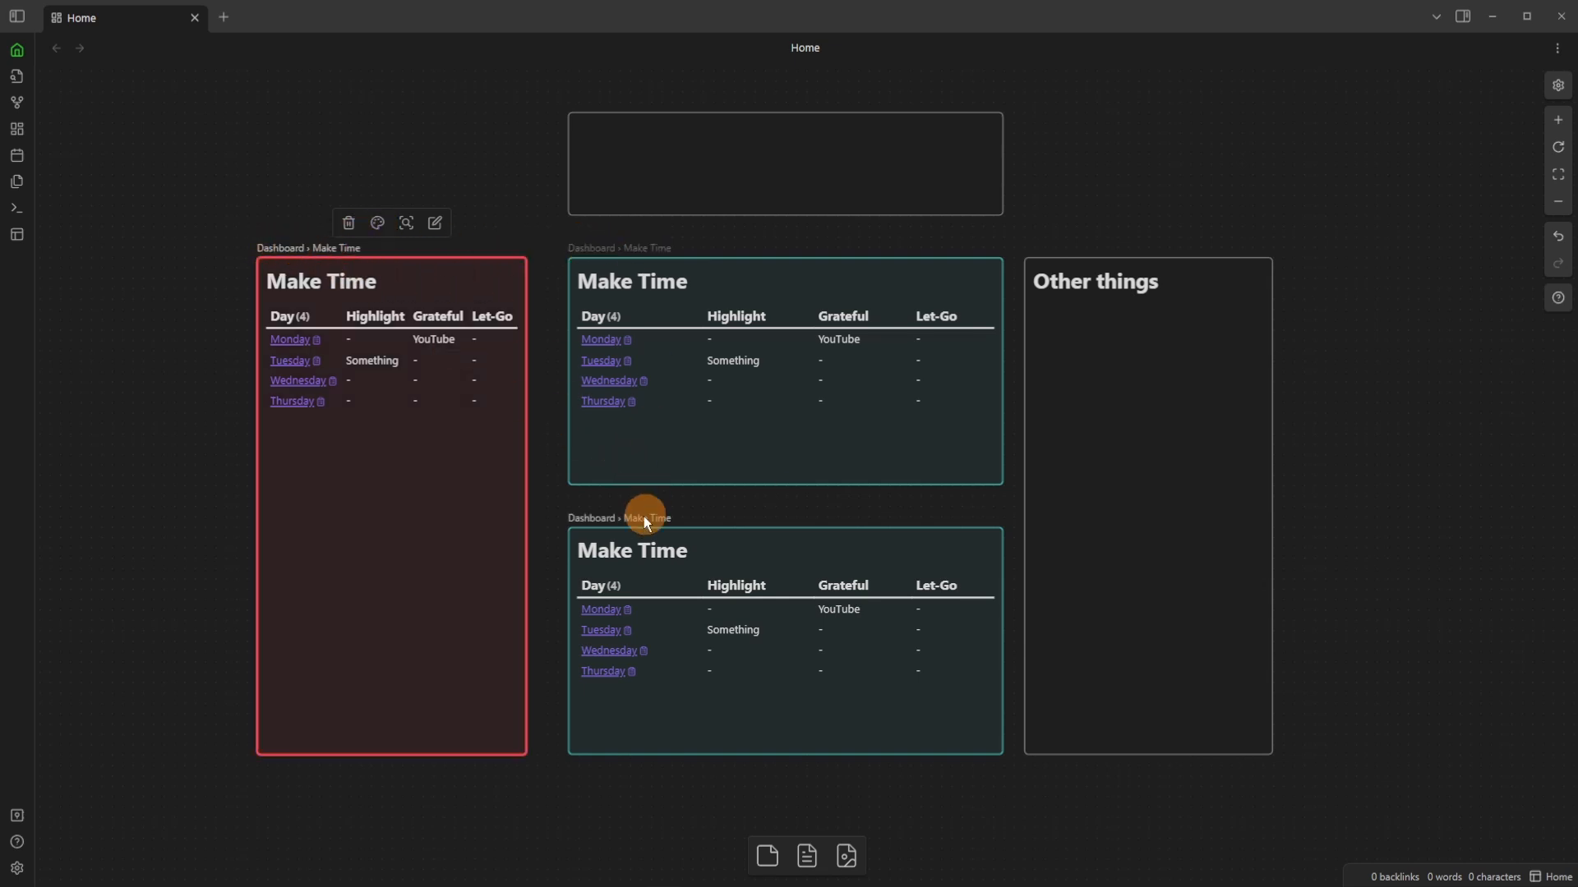
Open the Dashboard note from the left card and add a top-level heading Projects below the Make Time table.
{"action": "left_click", "coordinate": [294, 248]}
{"action": "left_click", "coordinate": [581, 465]}
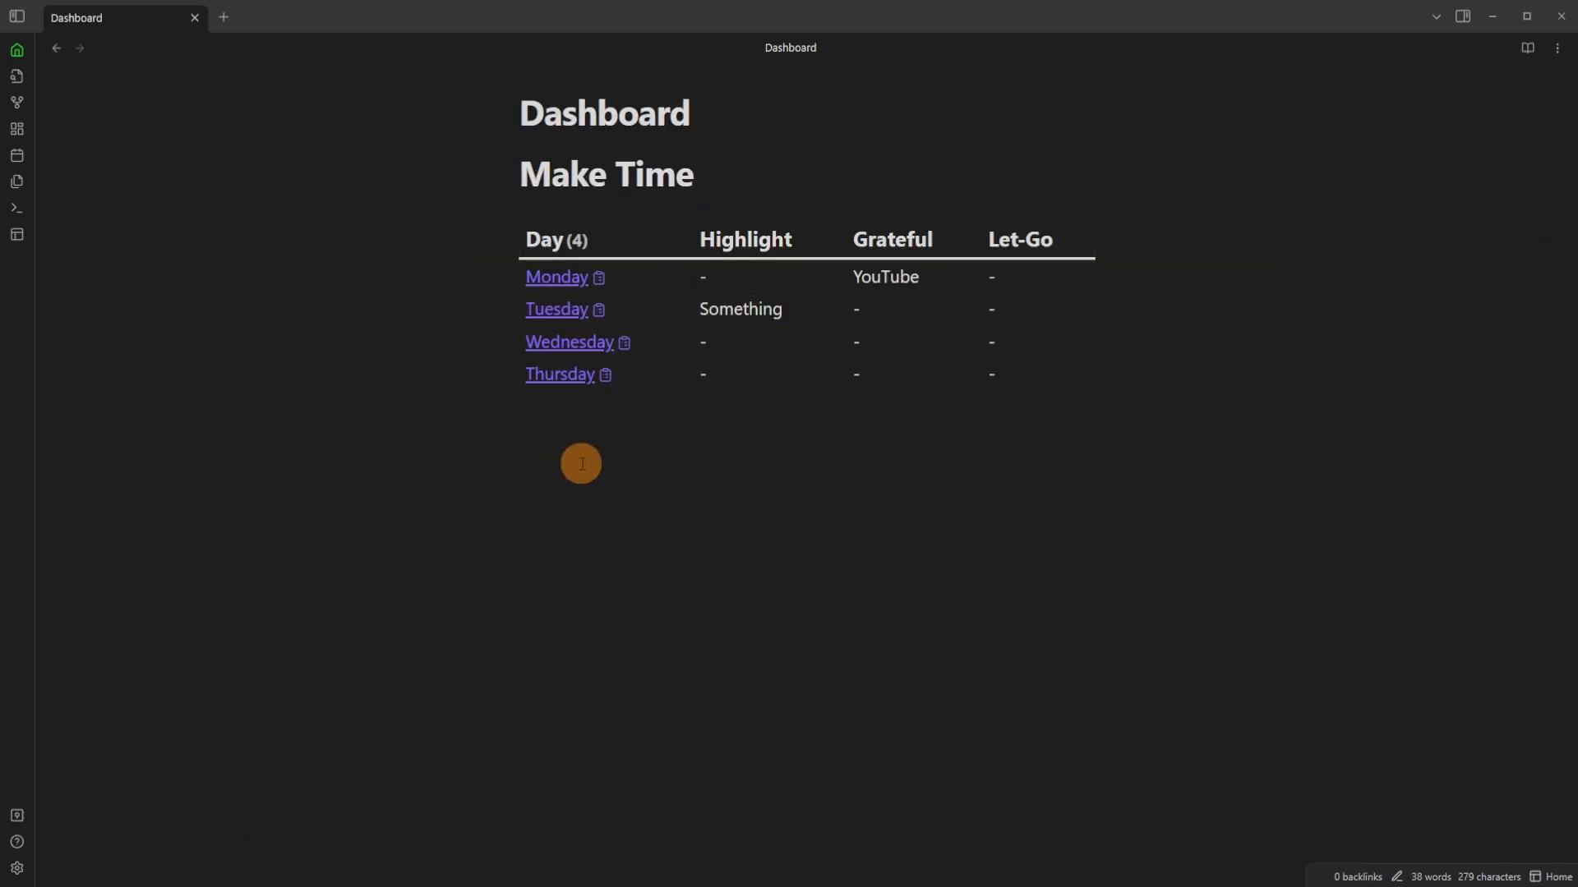
{"action": "key", "text": "Return"}
{"action": "type", "text": "("}
{"action": "type", "text": "# Pro"}
{"action": "type", "text": "jects"}
{"action": "key", "text": "Return"}
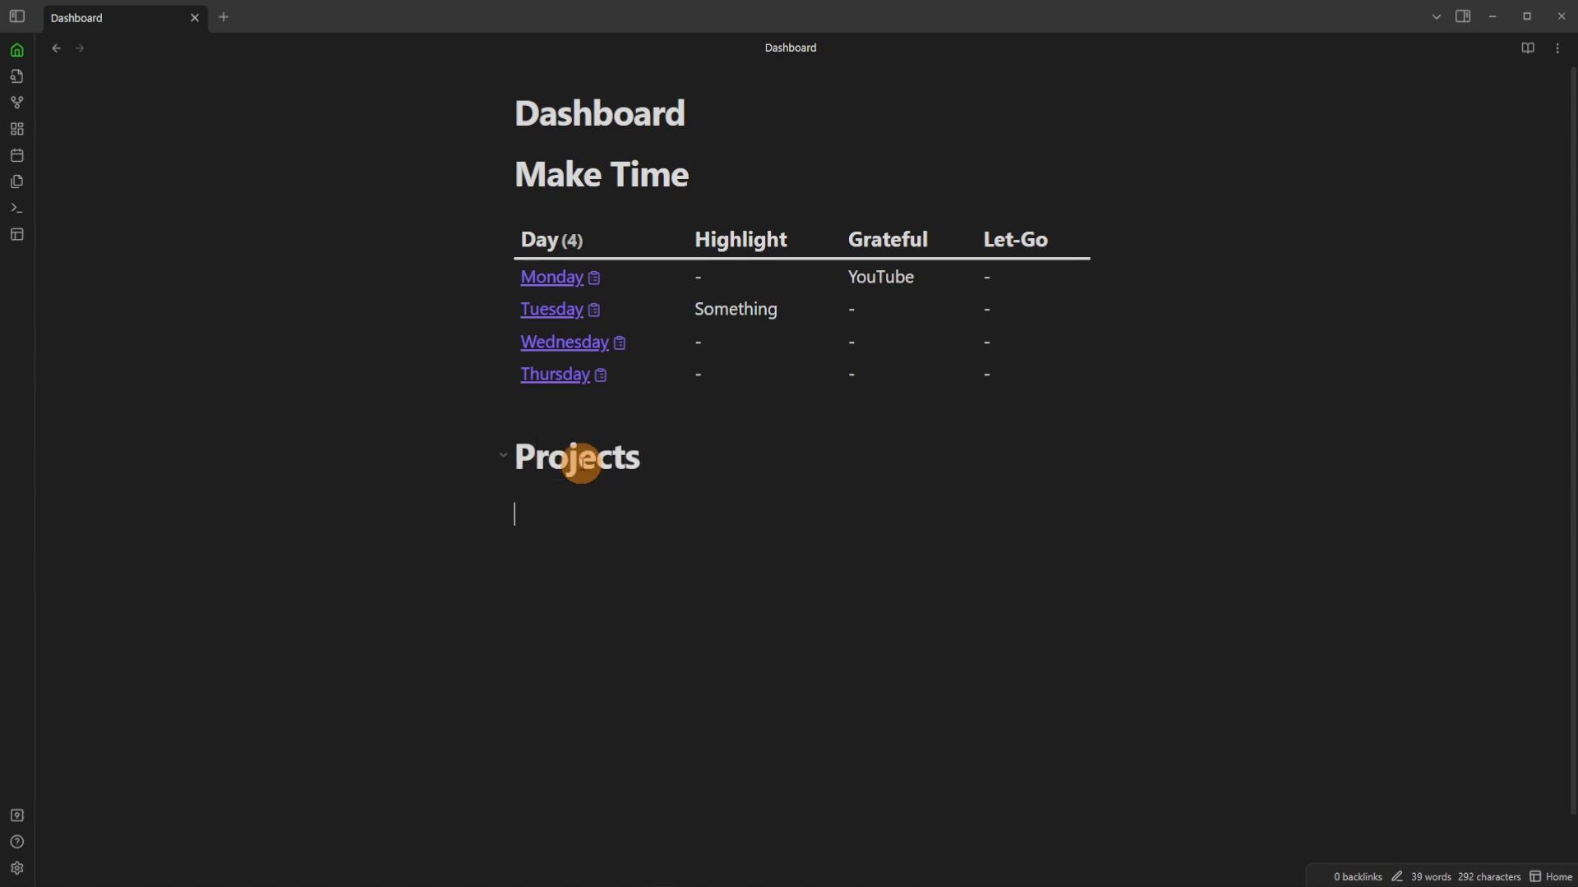
Add a top-level heading Tasks below Projects in the Dashboard note, with blank lines separating the sections.
{"action": "type", "text": "# Tasks"}
{"action": "key", "text": "Home"}
{"action": "key", "text": "Return"}
{"action": "key", "text": "Return"}
{"action": "key", "text": "Return"}
{"action": "key", "text": "Return"}
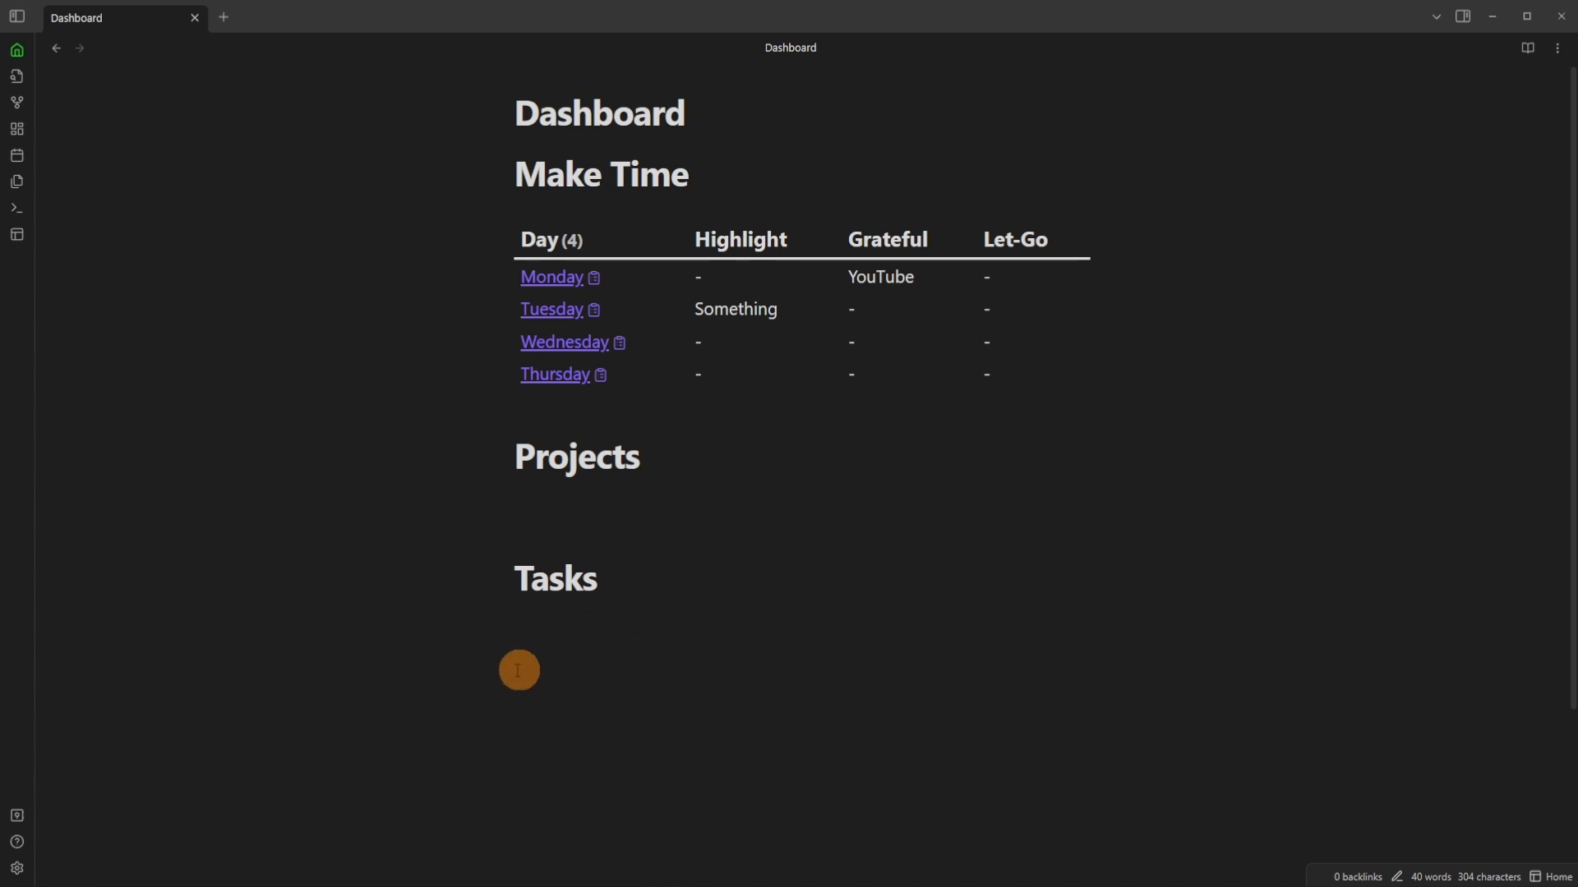
Find the Tasks plugin among the community plugins, install it and enable it.
{"action": "left_click", "coordinate": [18, 869]}
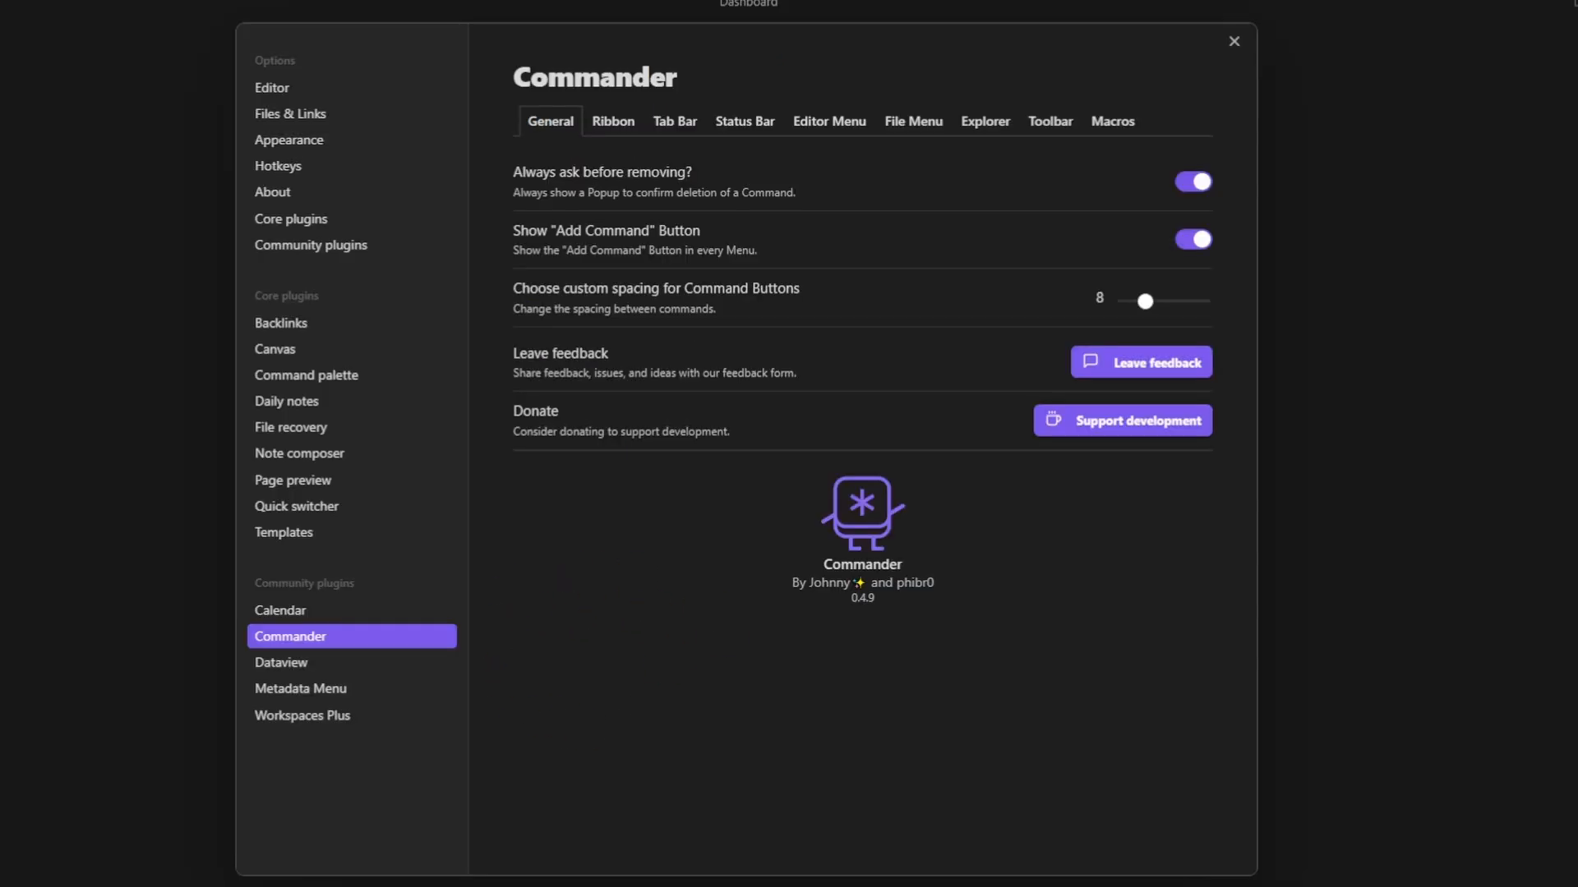
{"action": "left_click", "coordinate": [363, 246]}
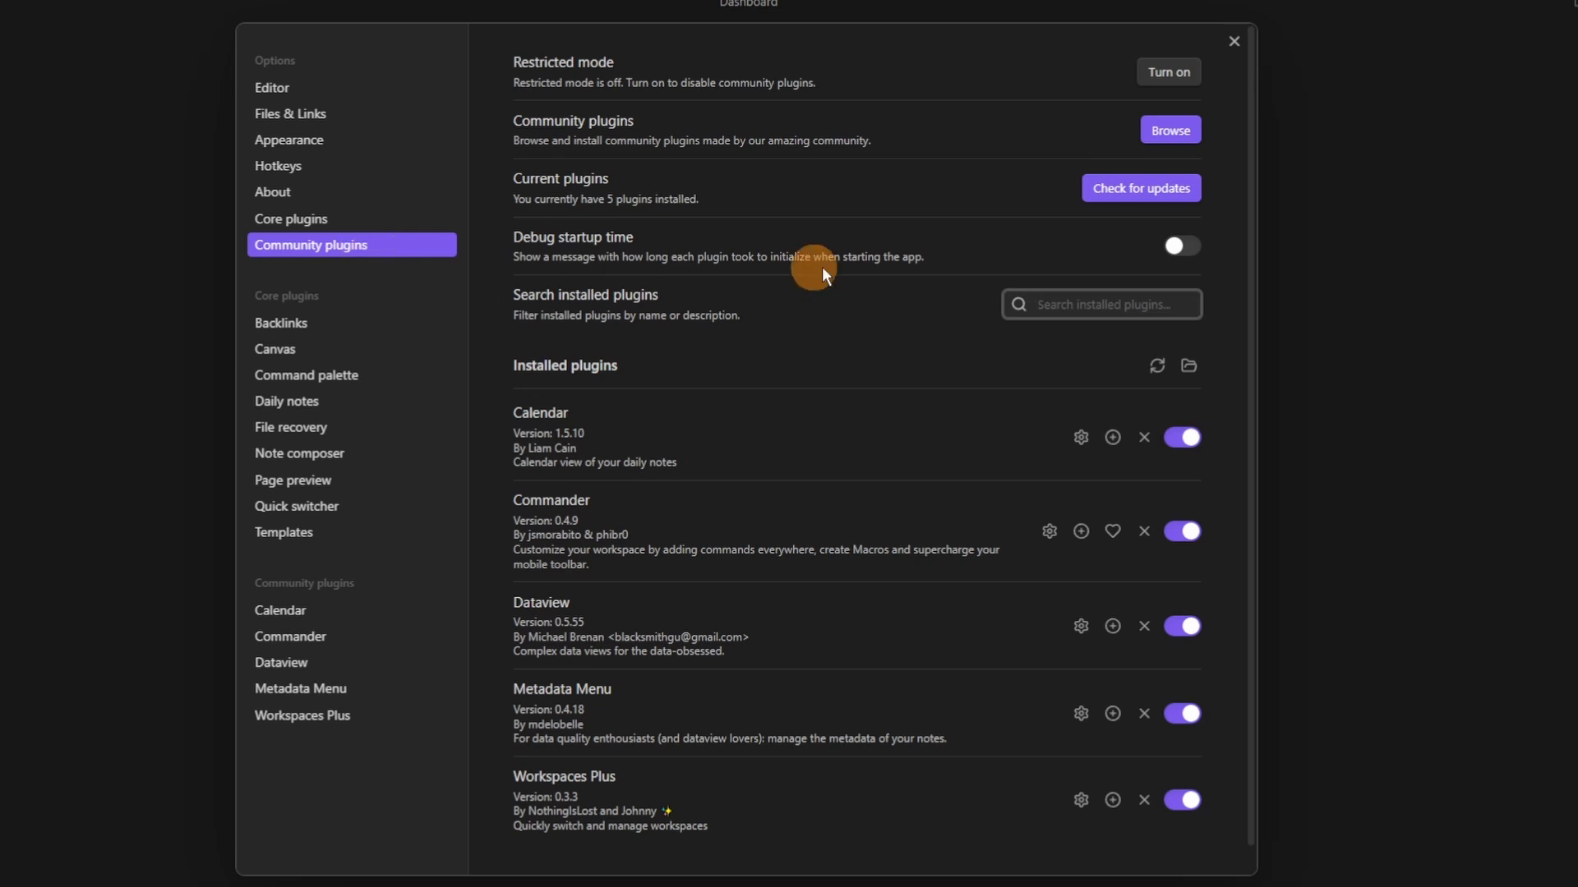
{"action": "left_click", "coordinate": [1155, 133]}
{"action": "type", "text": "tasks"}
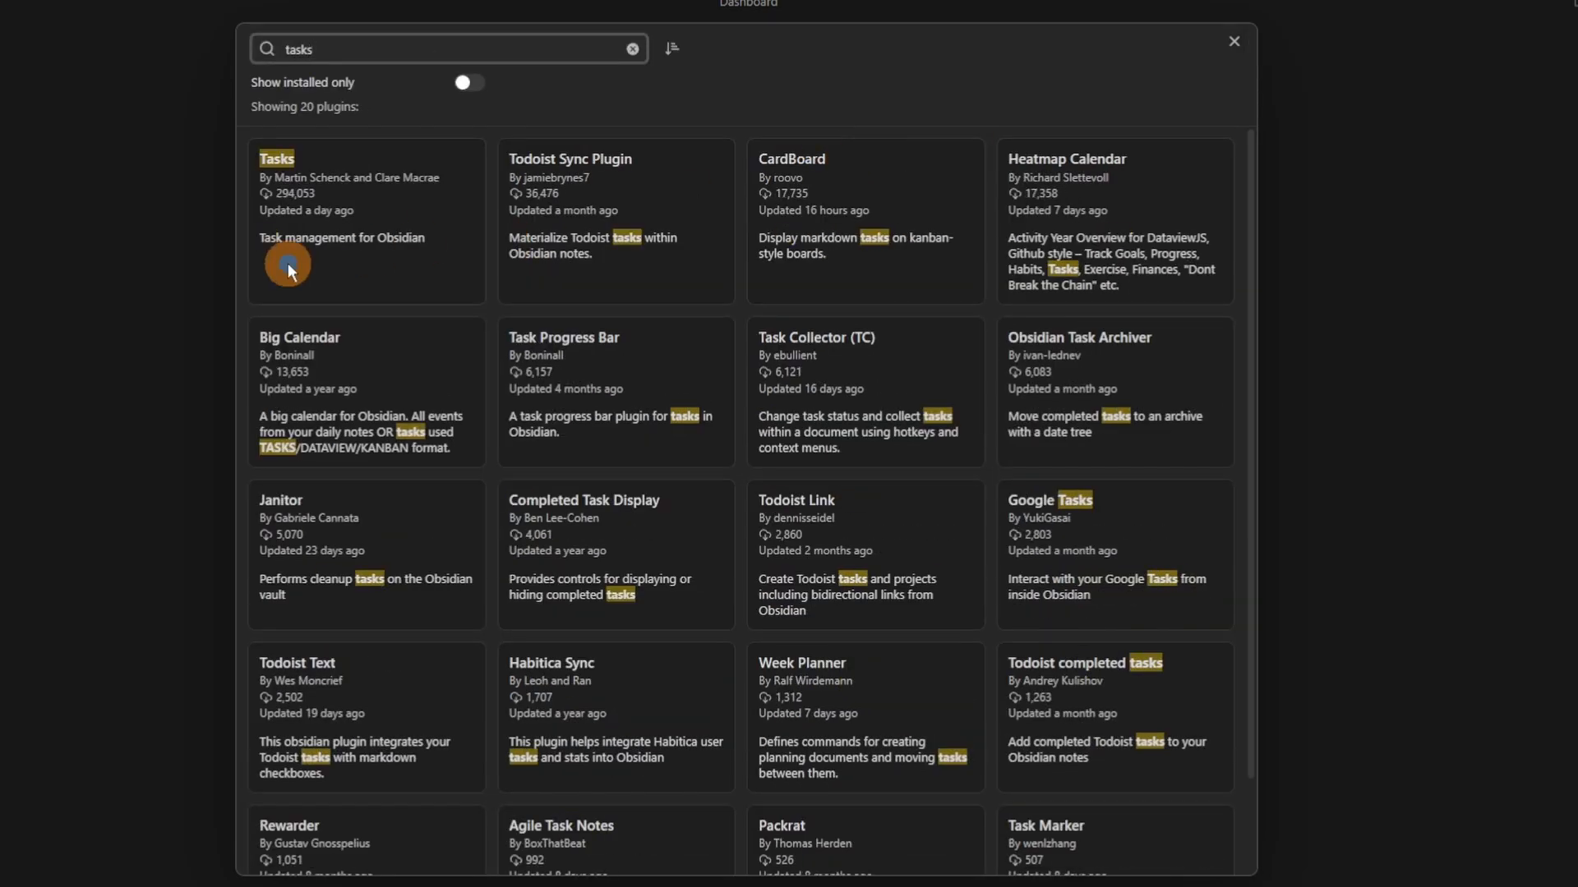
{"action": "left_click", "coordinate": [282, 257]}
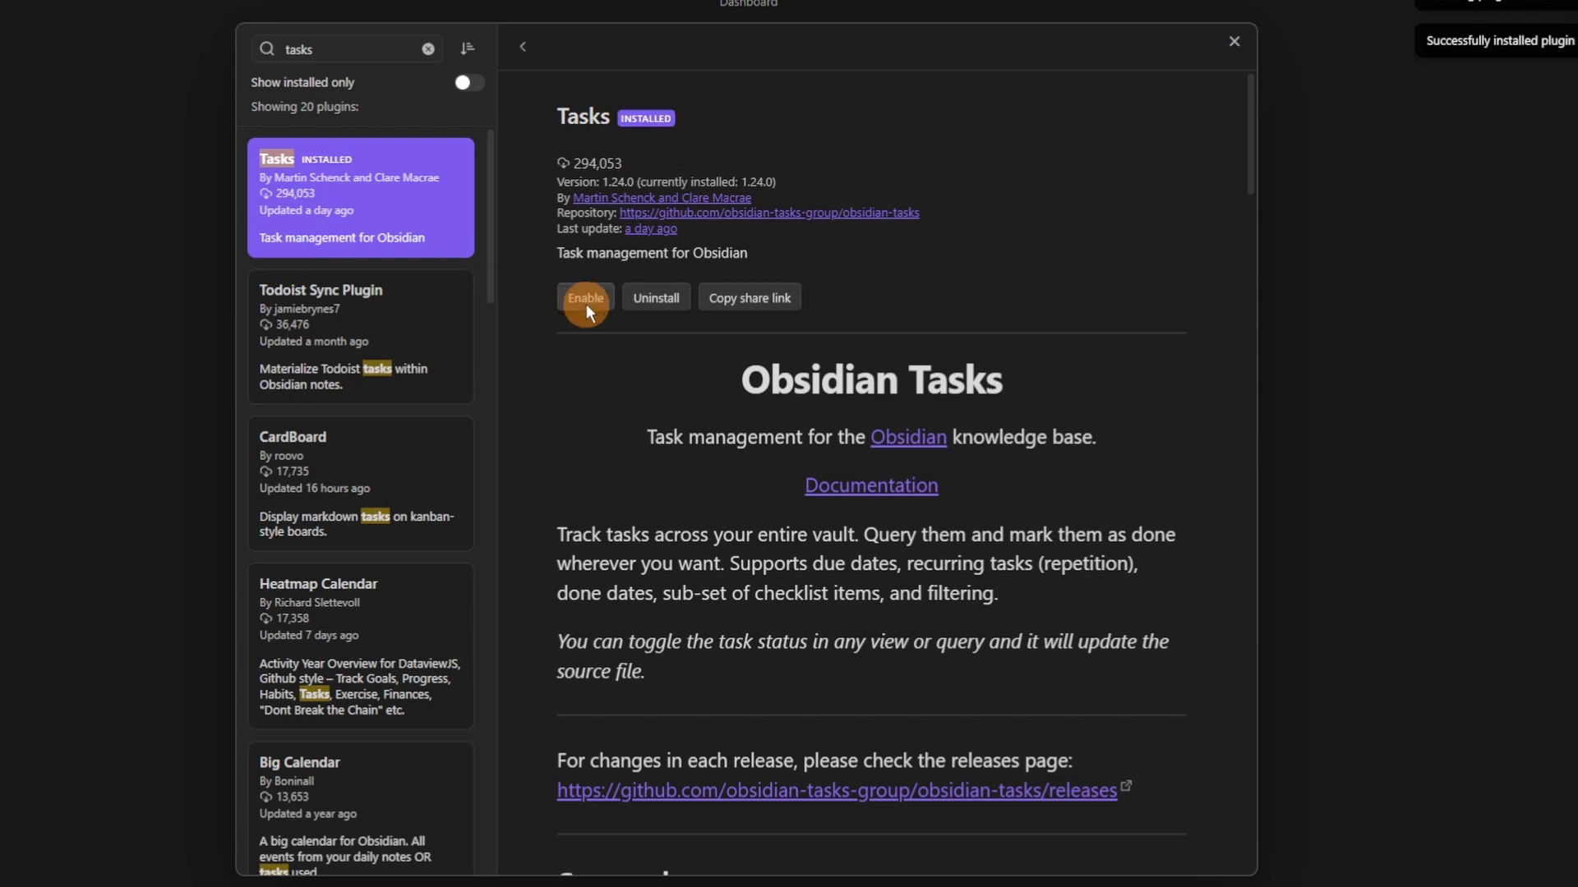
{"action": "left_click", "coordinate": [585, 303]}
Examine the Tasks plugin's settings for the global filter and the core and custom task statuses, and close them.
{"action": "left_click", "coordinate": [587, 300]}
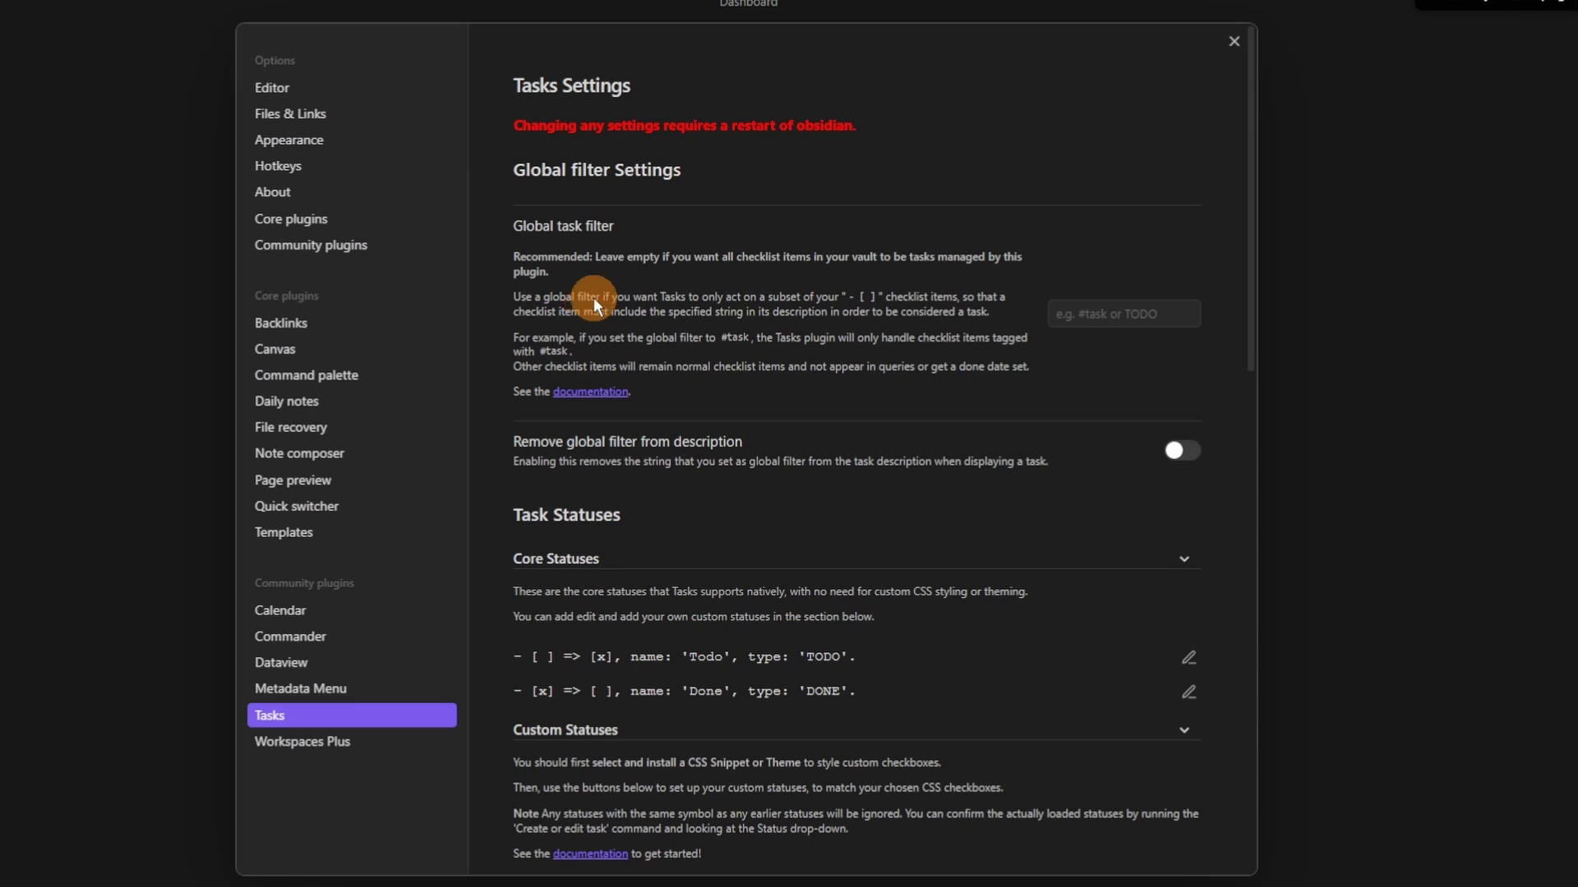
{"action": "scroll", "coordinate": [757, 531], "scroll_direction": "down", "scroll_amount": 3}
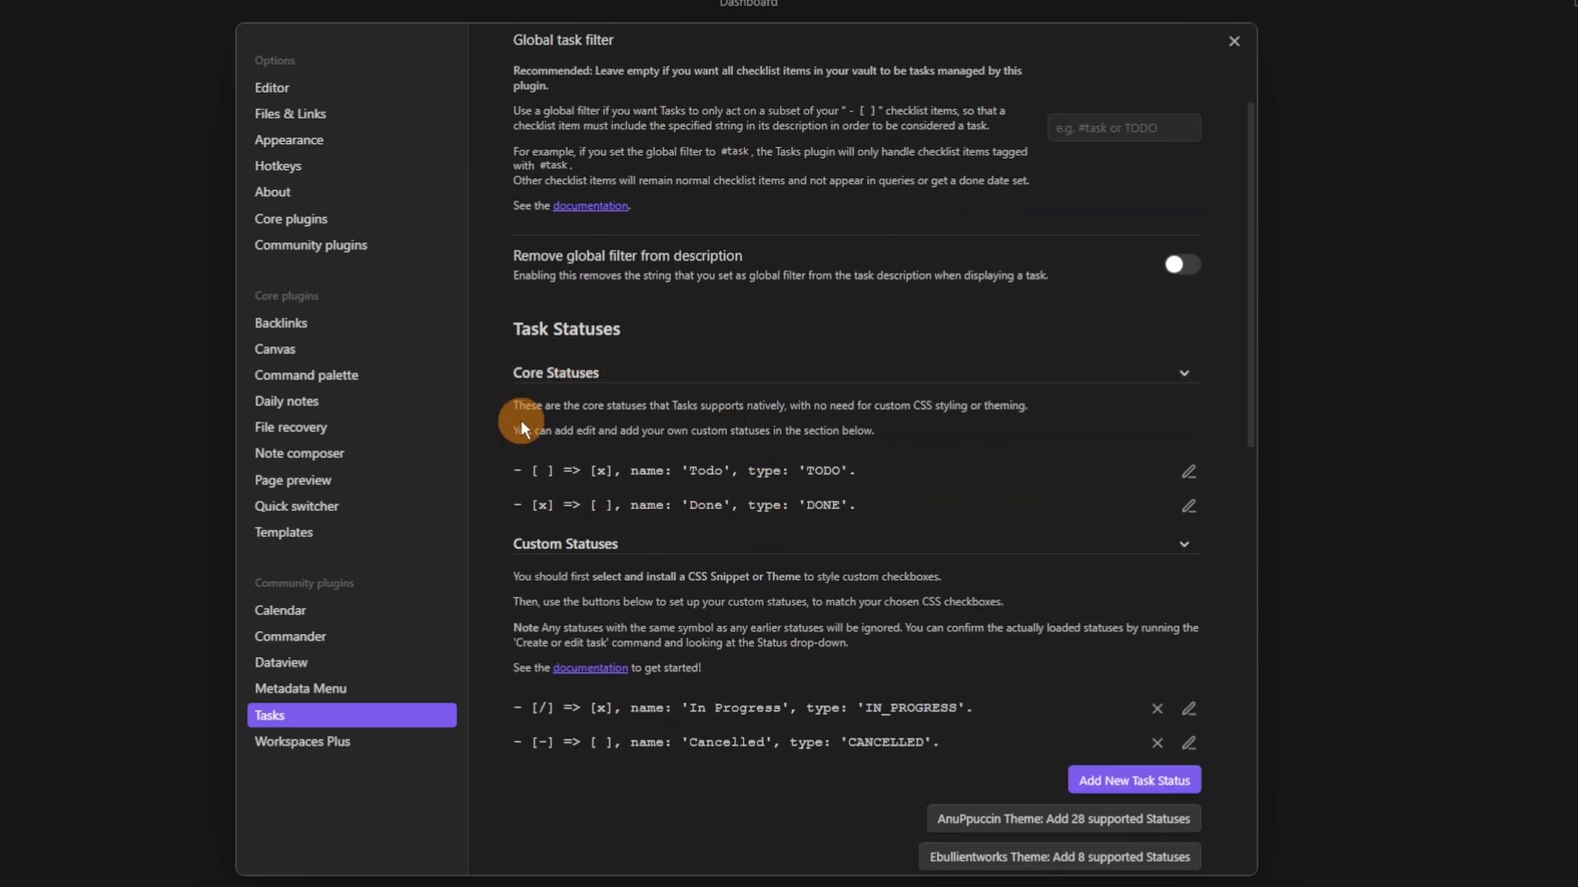
{"action": "scroll", "coordinate": [748, 638], "scroll_direction": "down", "scroll_amount": 5}
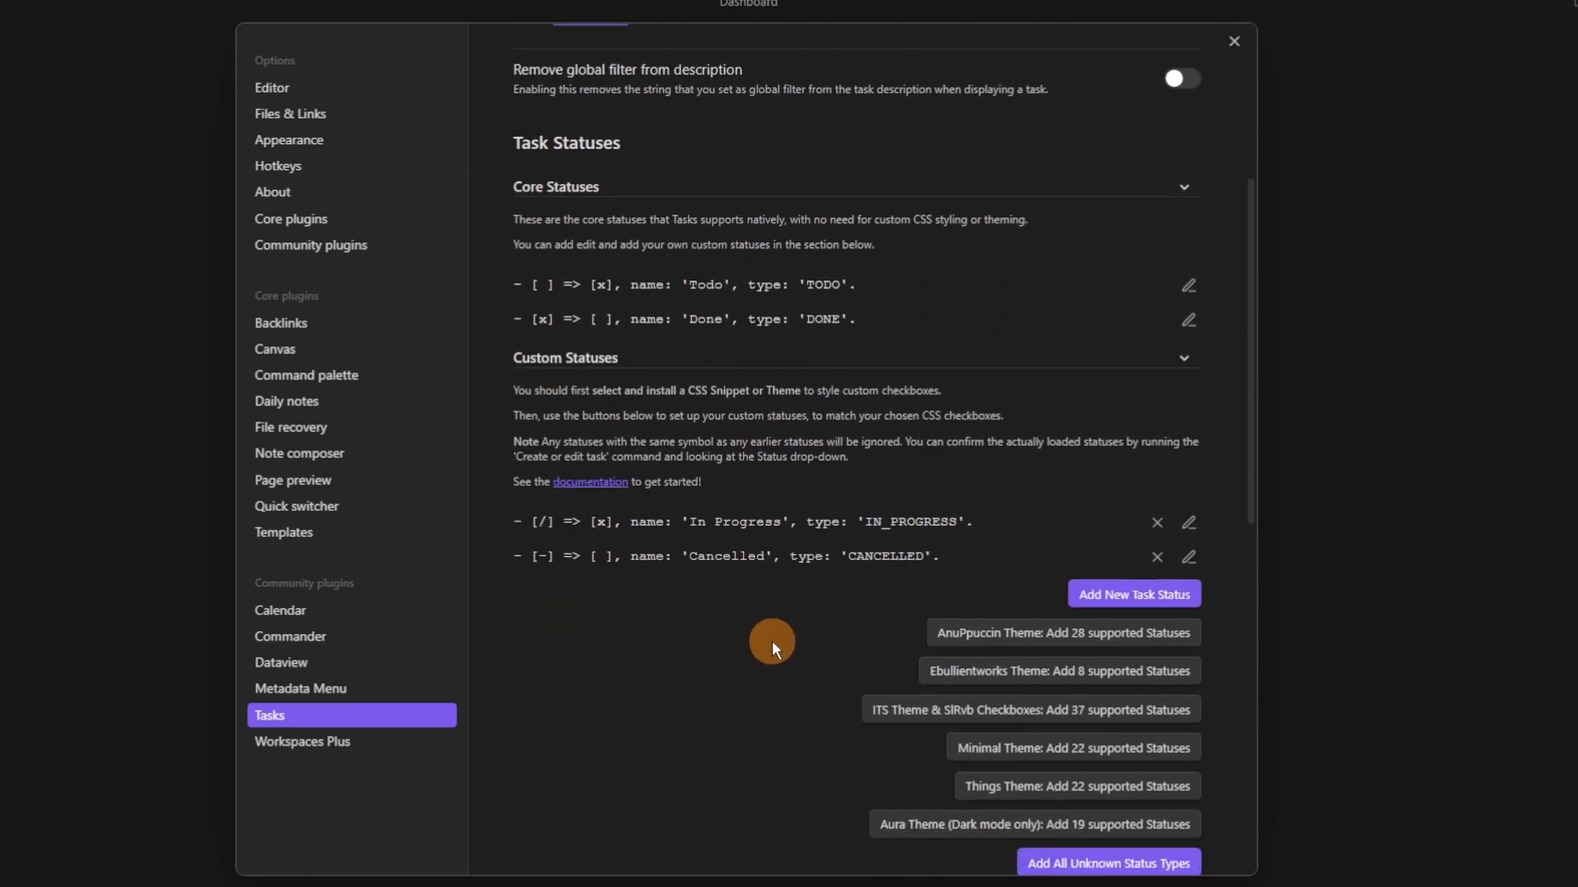
{"action": "key", "text": "Escape"}
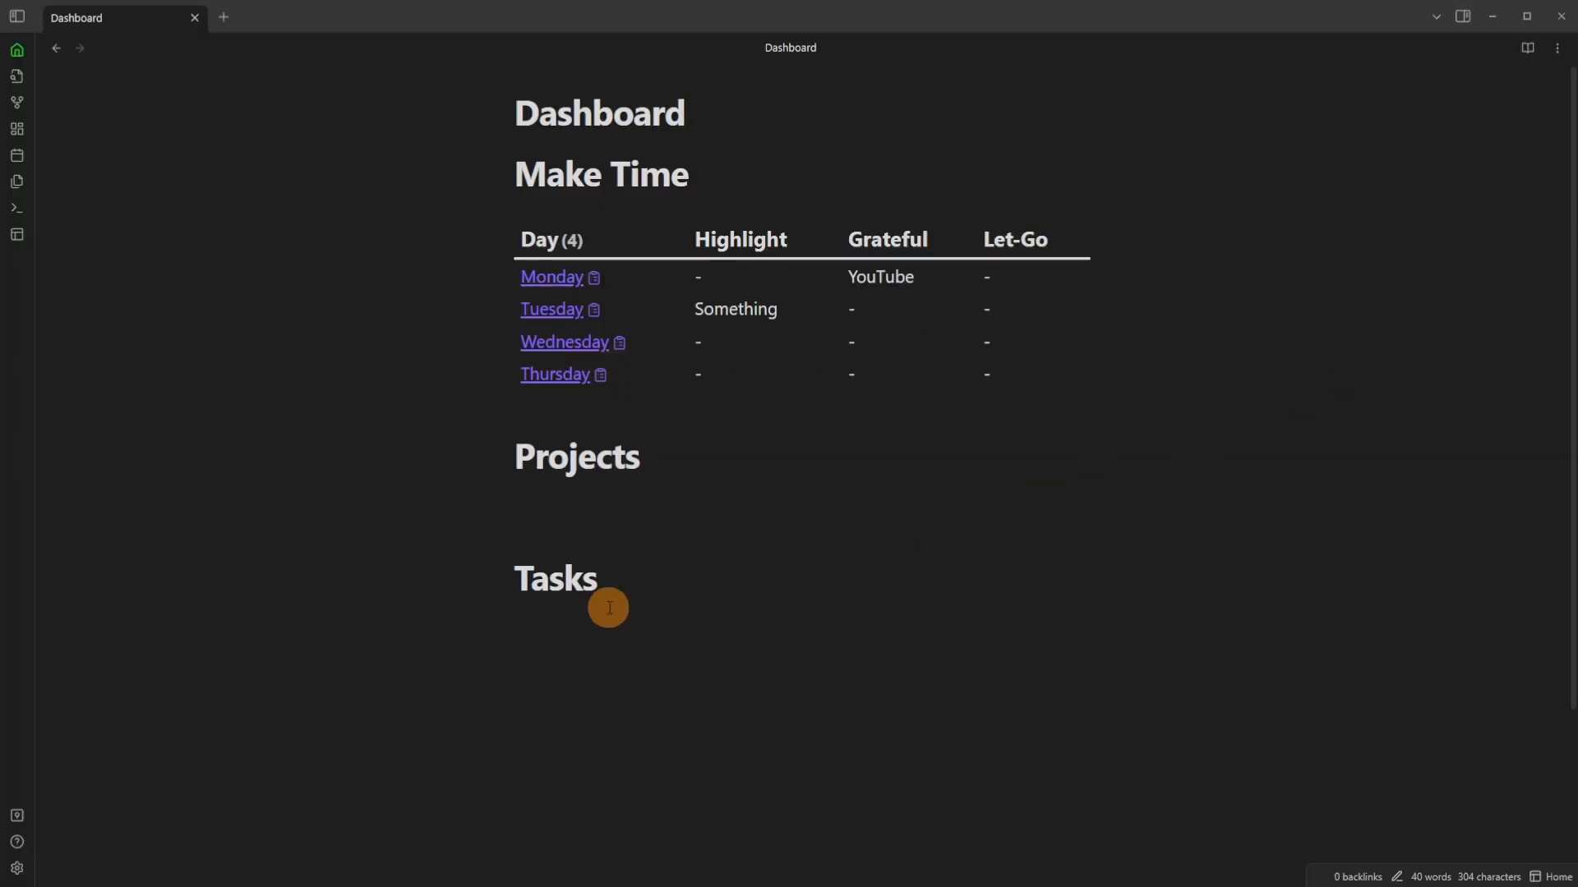
Add a tasks code block below the Tasks heading in the Dashboard note with the query line "not done".
{"action": "left_click", "coordinate": [559, 623]}
{"action": "type", "text": "```"}
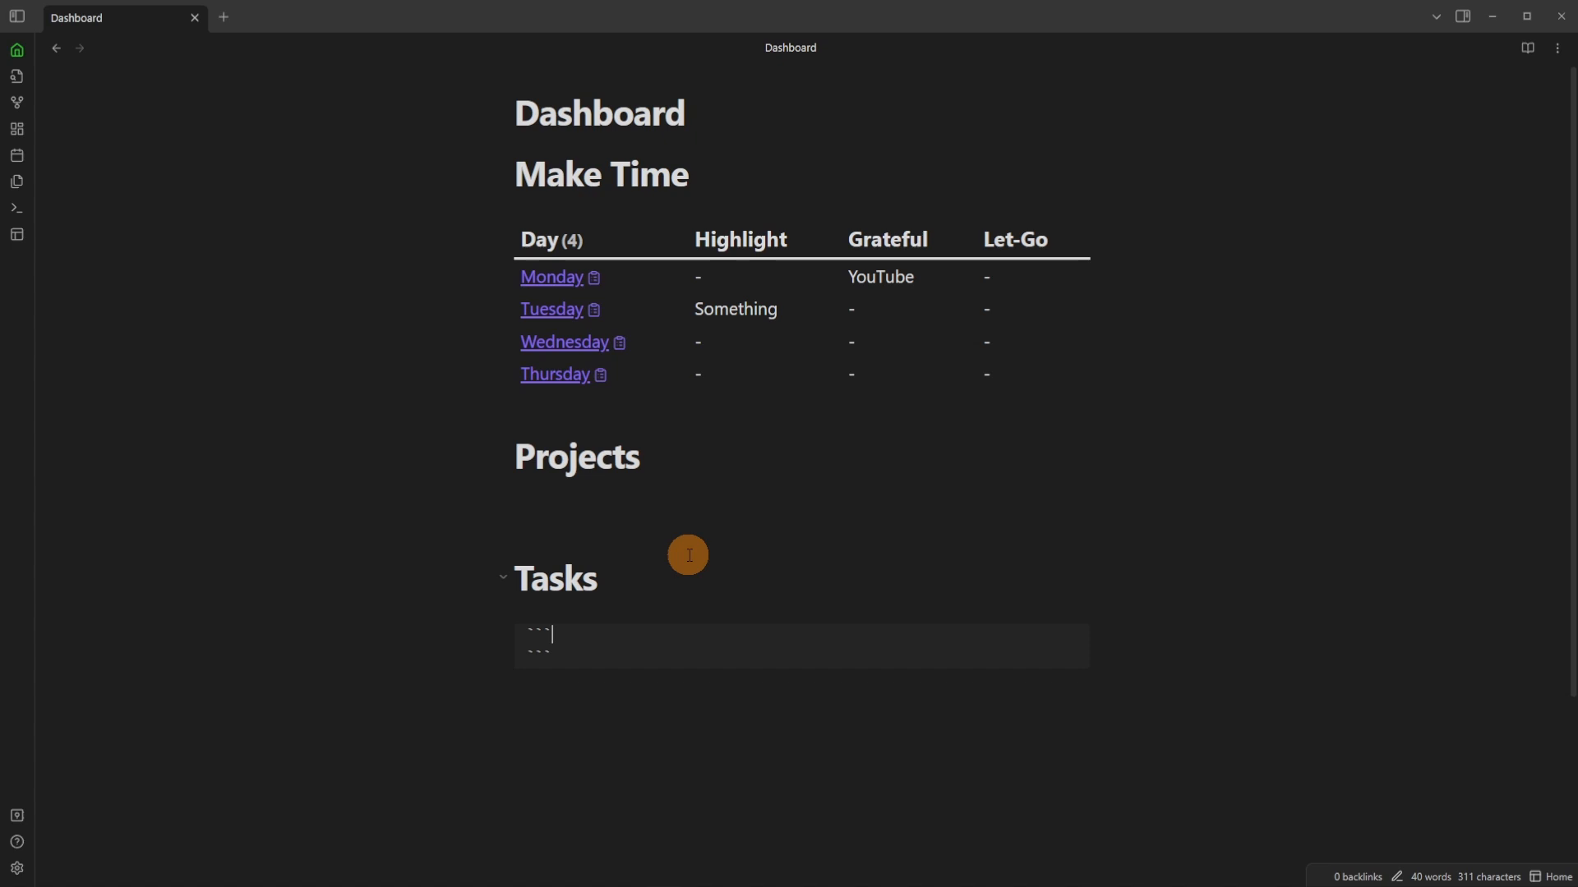
{"action": "type", "text": "tasks "}
{"action": "type", "text": "not done"}
{"action": "key", "text": "Up"}
{"action": "scroll", "coordinate": [688, 555], "scroll_direction": "down", "scroll_amount": 7}
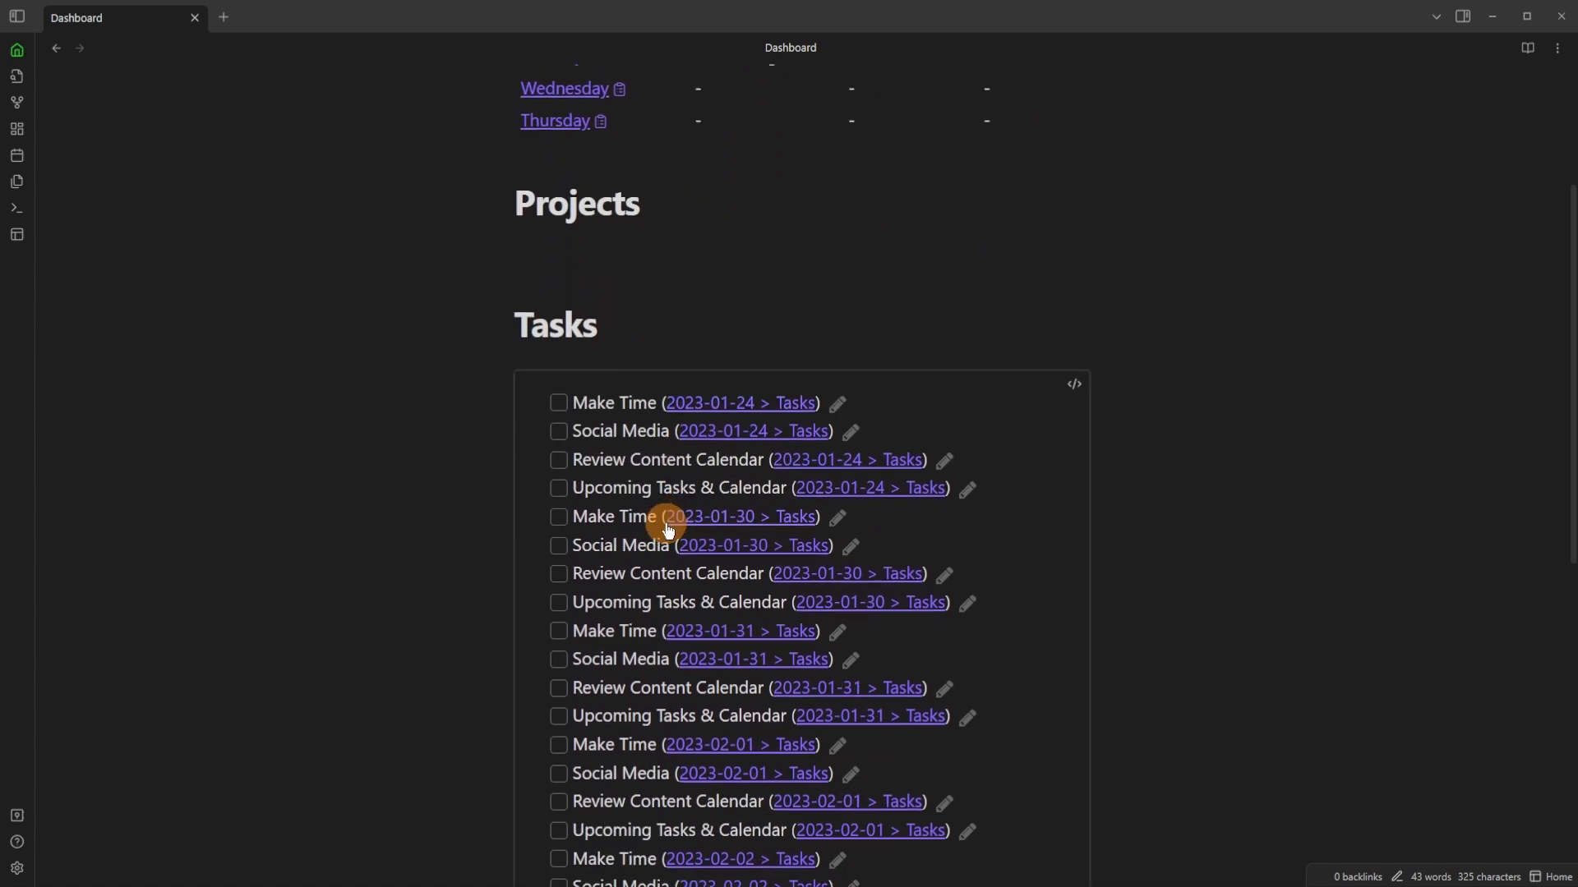
{"action": "scroll", "coordinate": [595, 444], "scroll_direction": "up", "scroll_amount": 1}
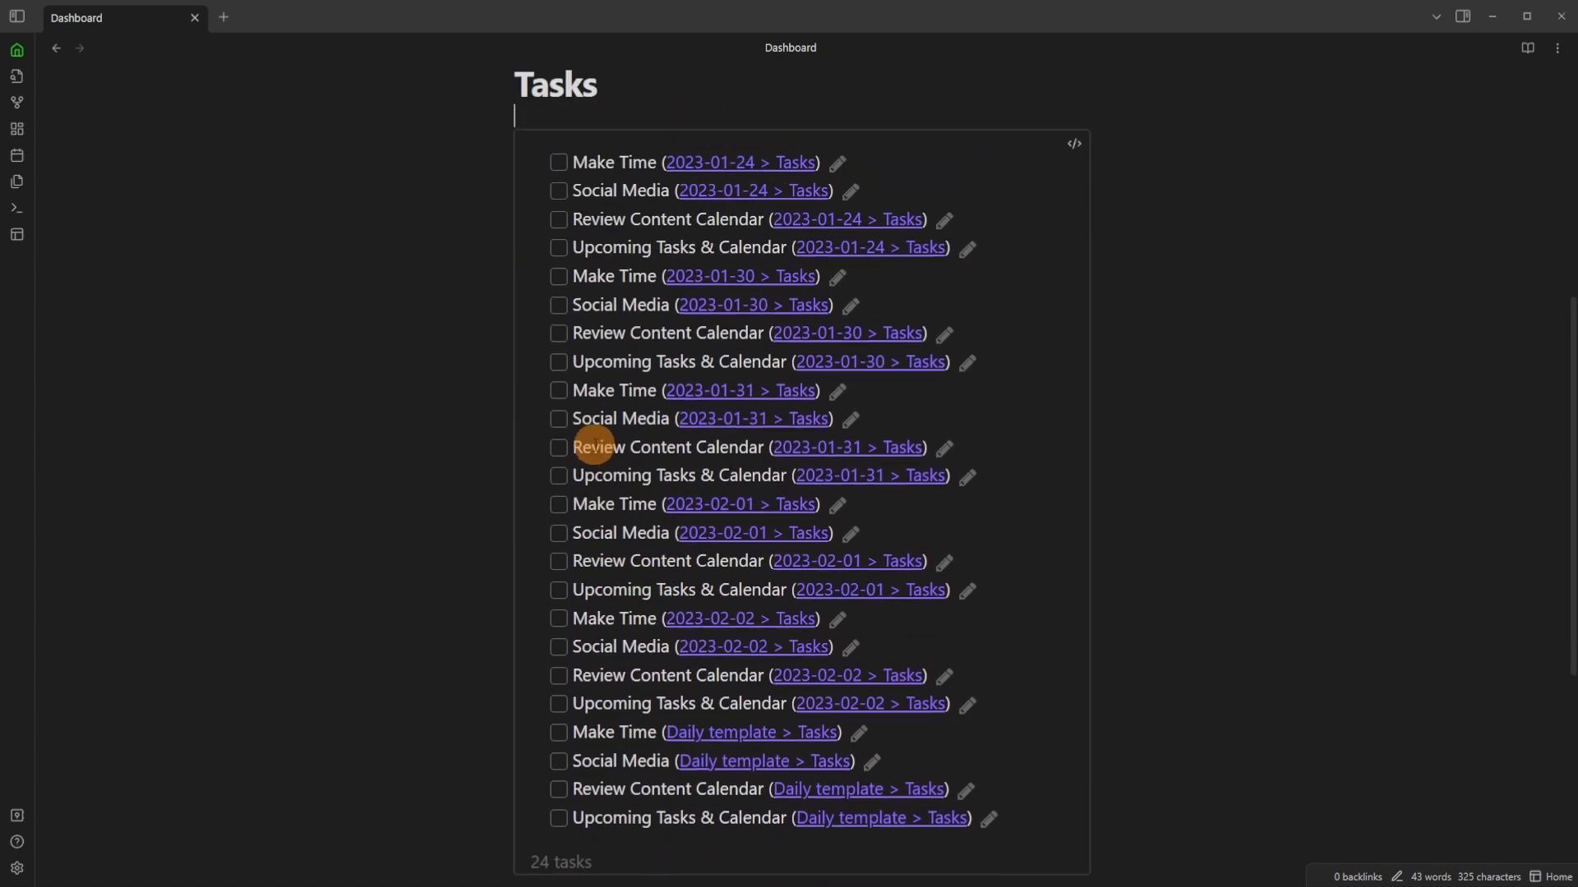
Open the first Make Time task for editing, look at its available fields and status options, and cancel without changes.
{"action": "mouse_move", "coordinate": [800, 189]}
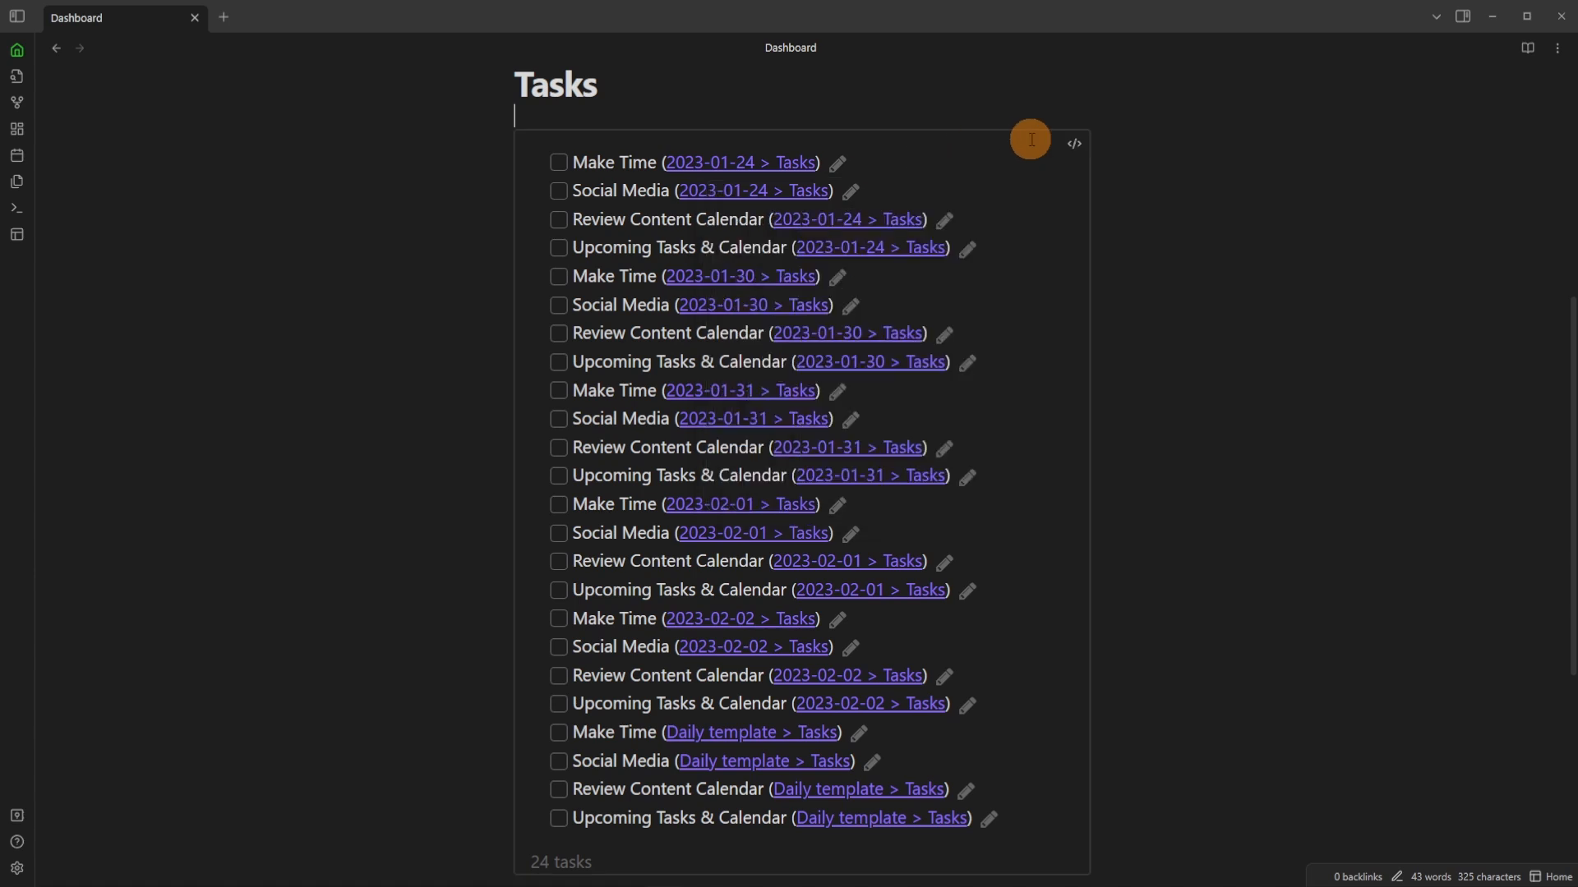
{"action": "left_click", "coordinate": [837, 162]}
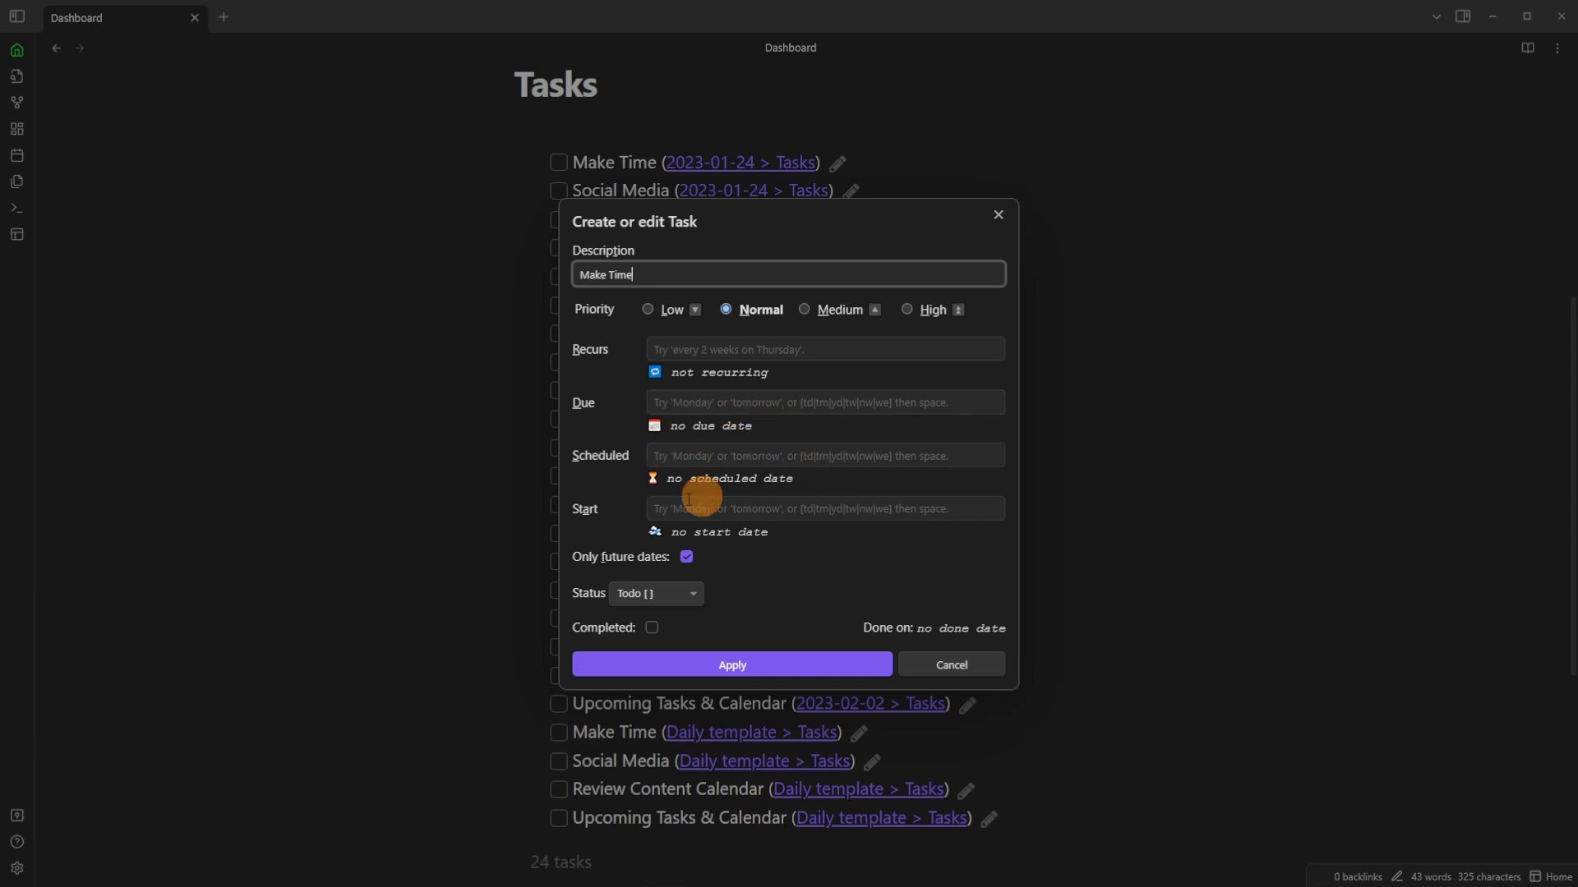
{"action": "left_click", "coordinate": [652, 592]}
{"action": "left_click", "coordinate": [762, 576]}
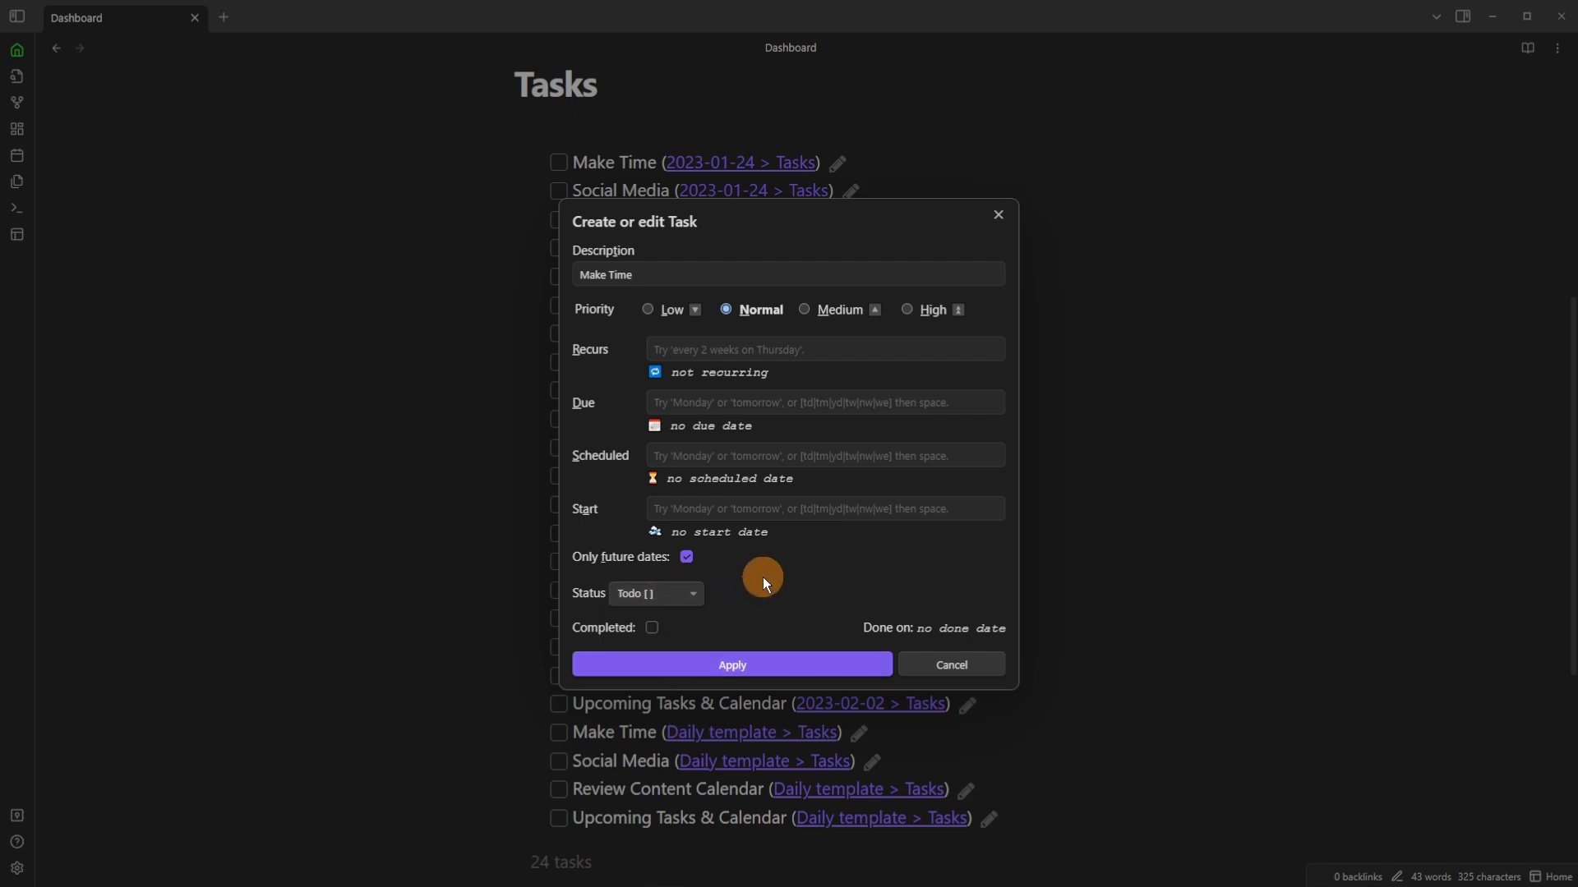
{"action": "left_click", "coordinate": [952, 664]}
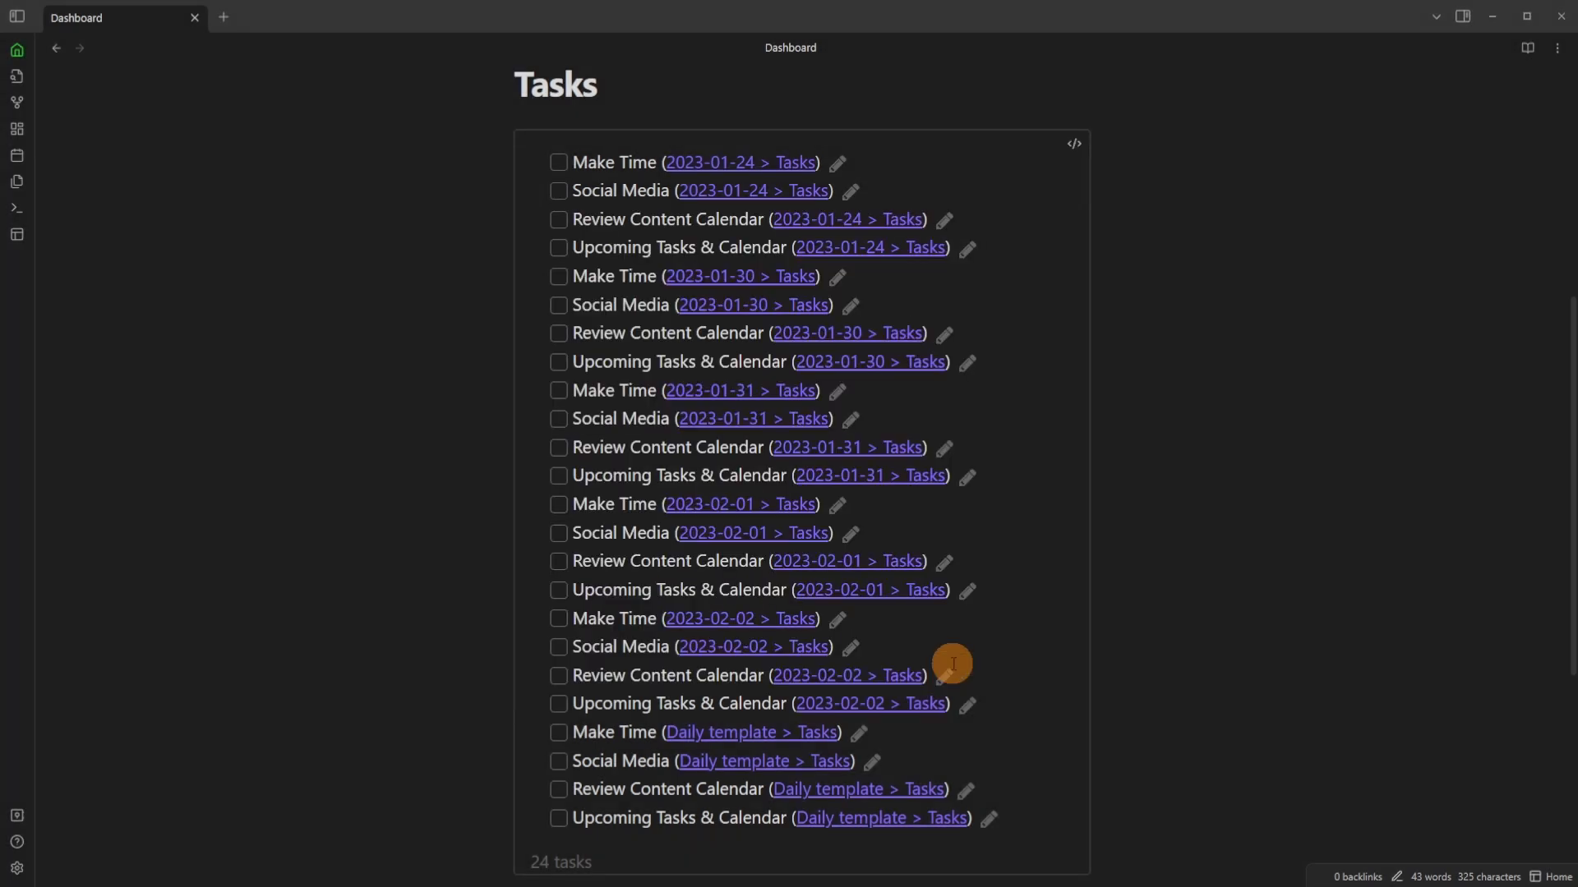
Extend the Dashboard's tasks query with the lines "due date is today", "hide due date" and "sort by priority".
{"action": "left_click", "coordinate": [954, 656]}
{"action": "key", "text": "Return"}
{"action": "type", "text": "due date is"}
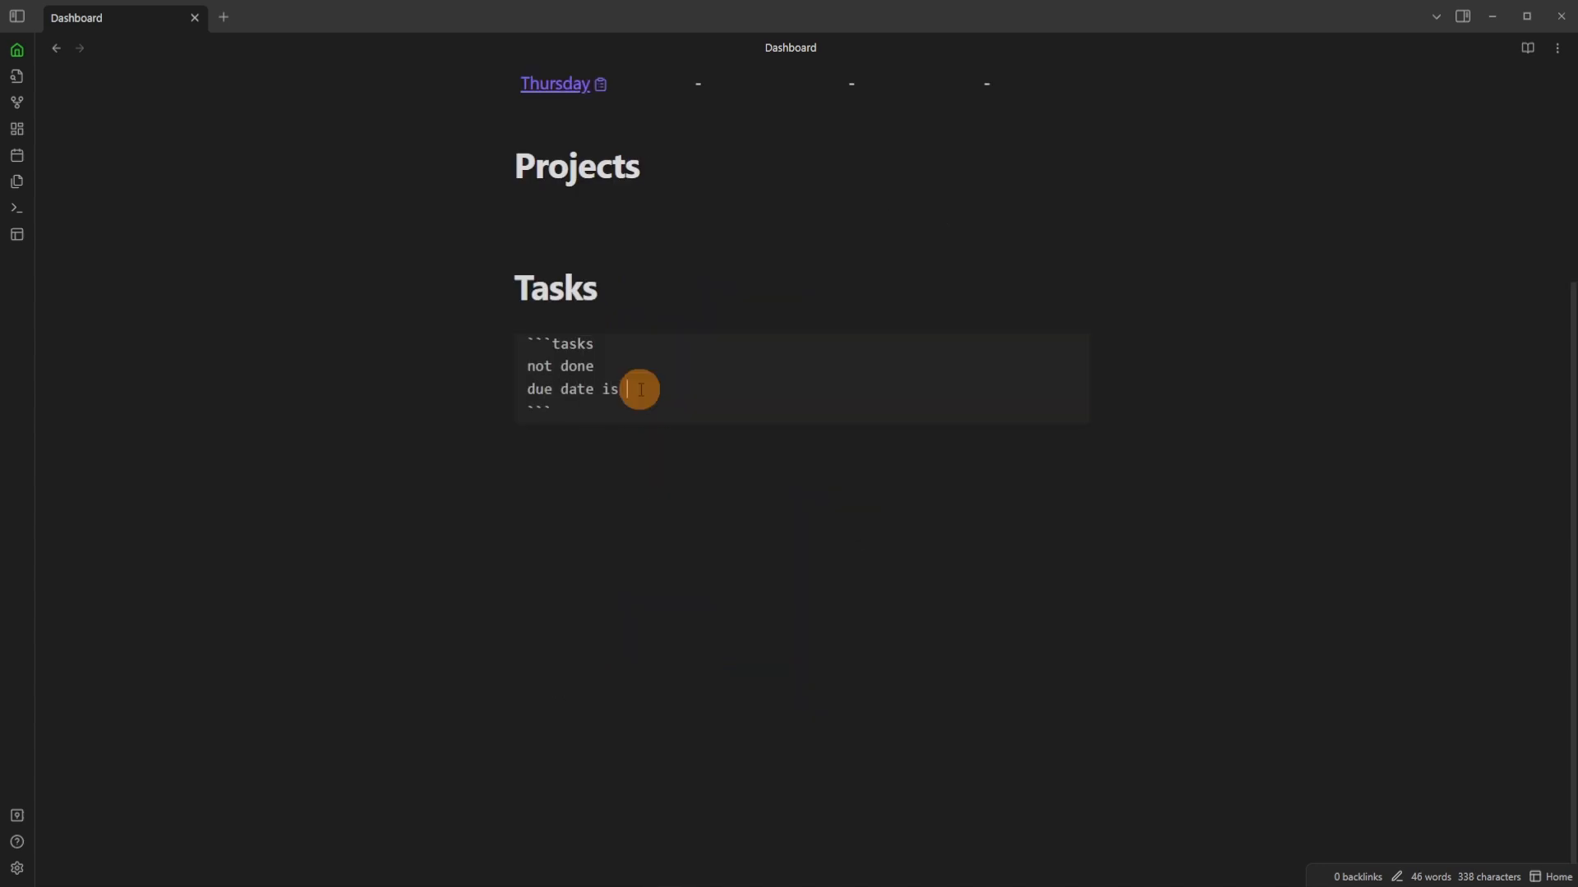
{"action": "type", "text": " today"}
{"action": "key", "text": "Return"}
{"action": "type", "text": "hide d"}
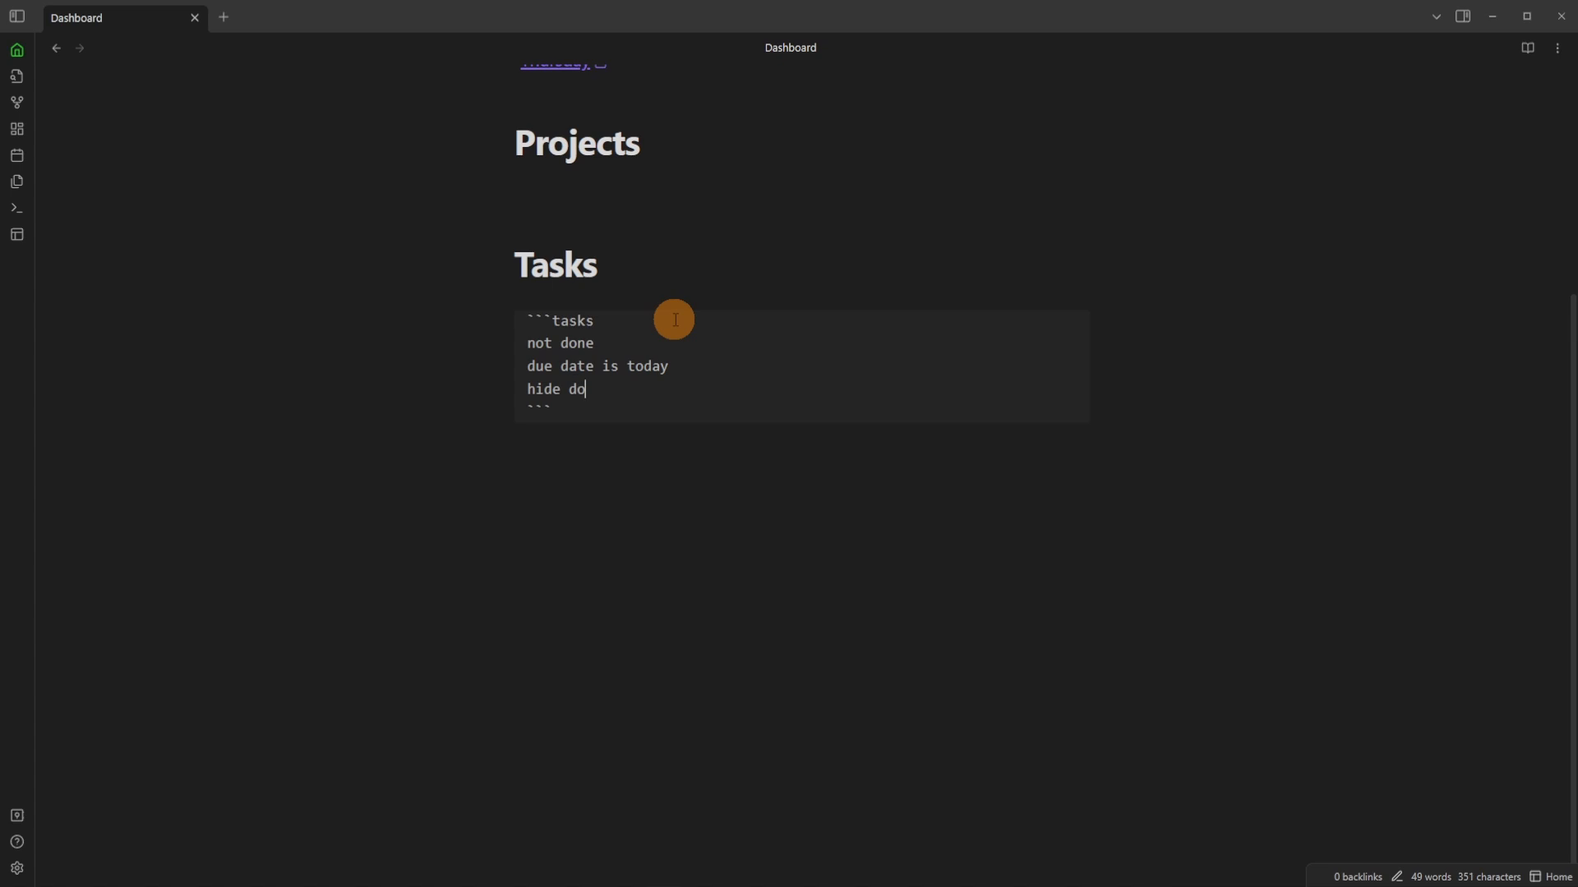
{"action": "type", "text": "ue date"}
{"action": "key", "text": "Return"}
{"action": "type", "text": "so"}
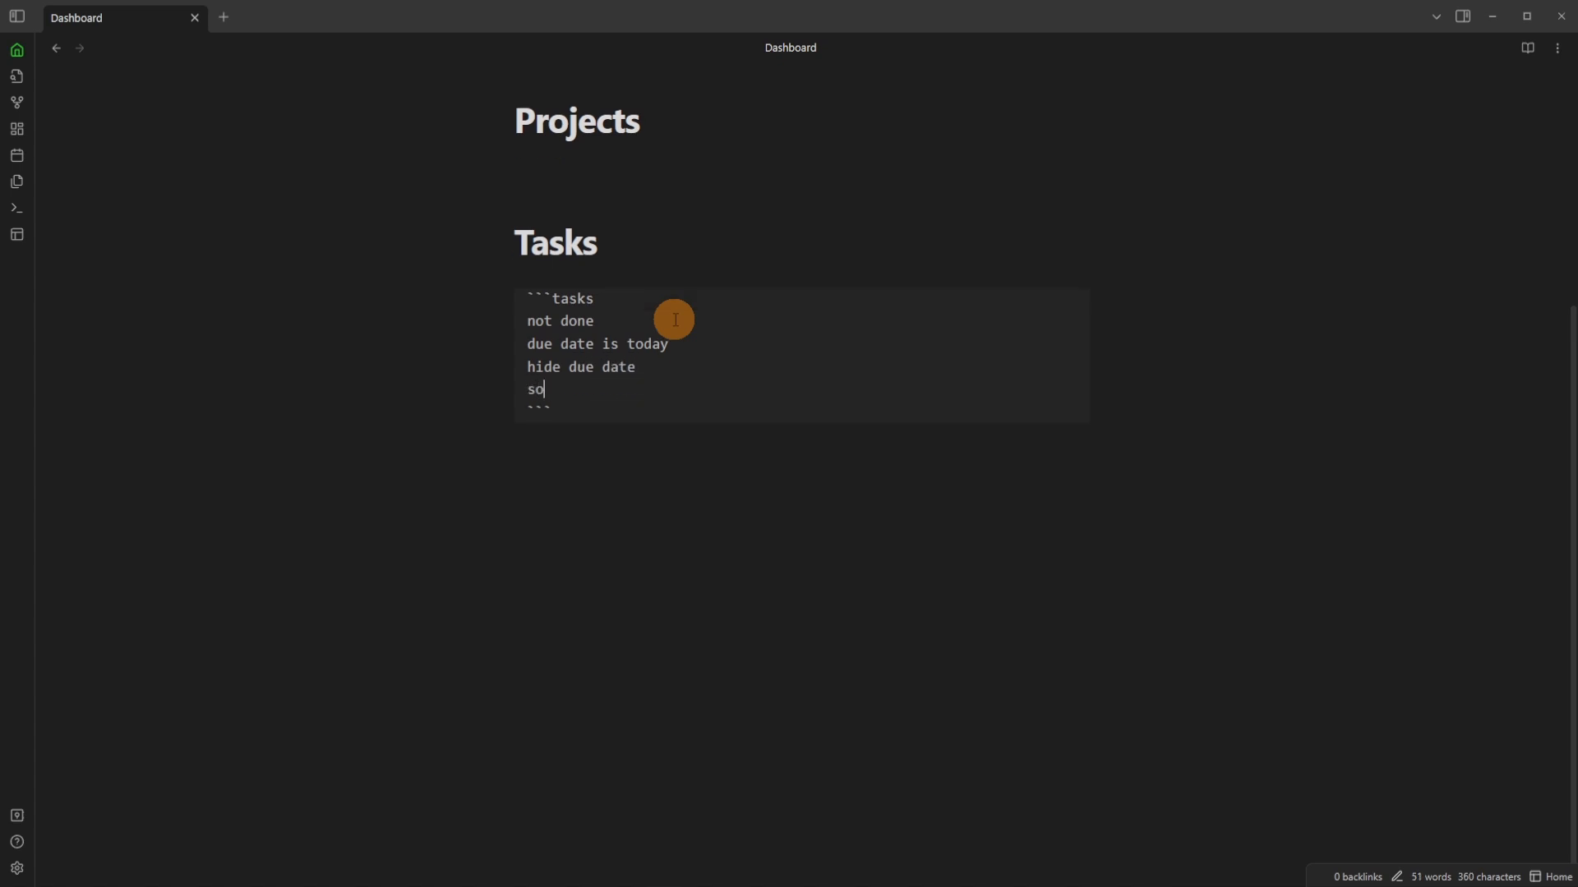
{"action": "type", "text": "rt by priority"}
{"action": "key", "text": "Return"}
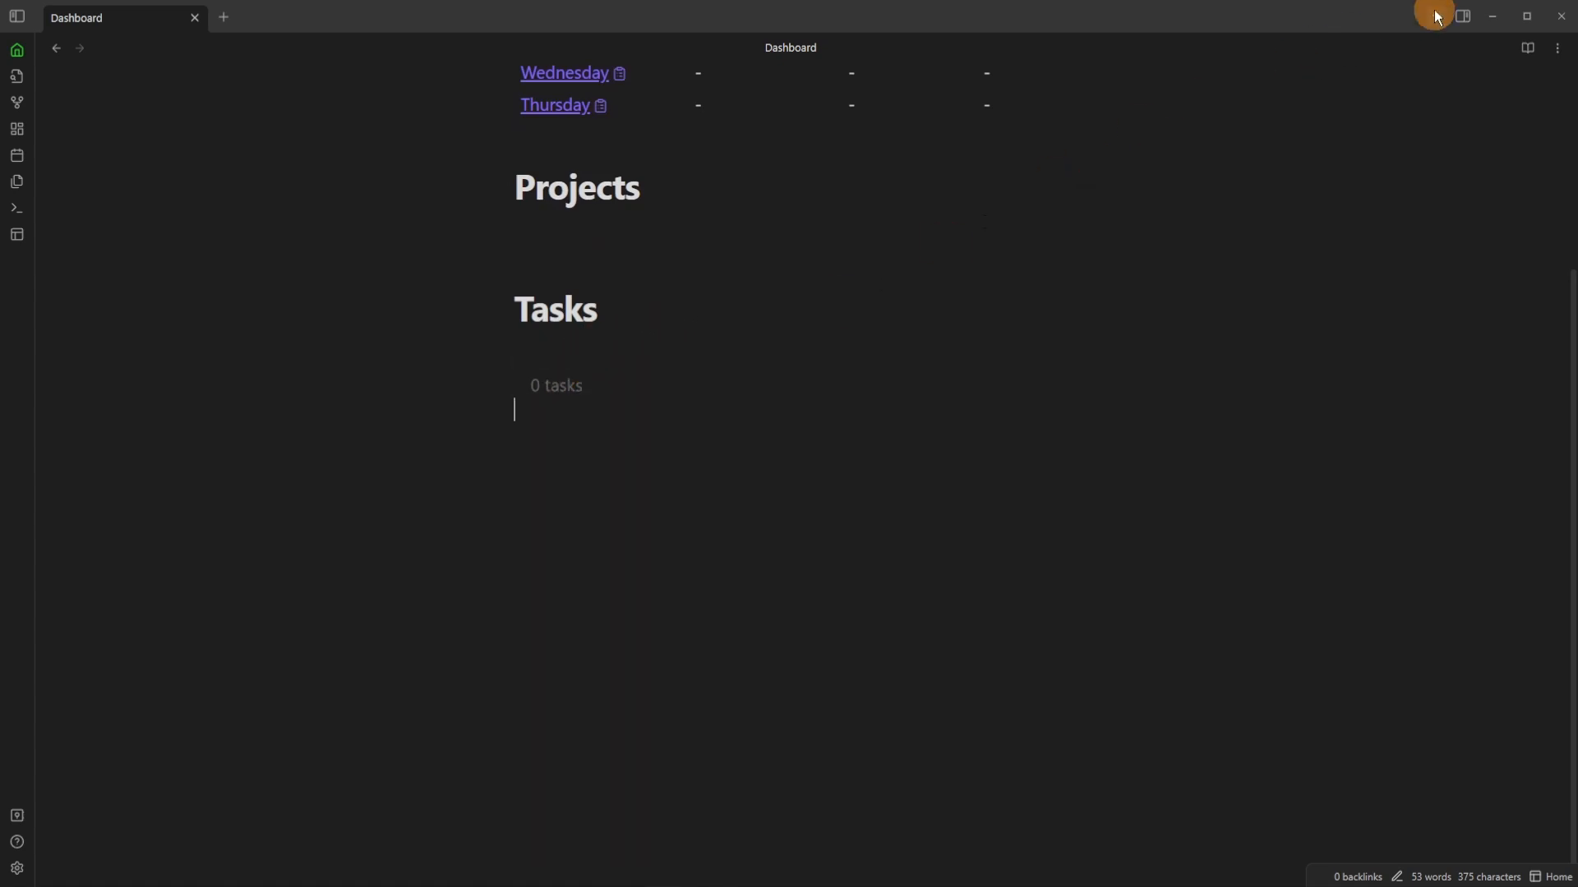
Check the task list in the 2023-01-31 daily note through the calendar and return to the Dashboard note.
{"action": "left_click", "coordinate": [1462, 16]}
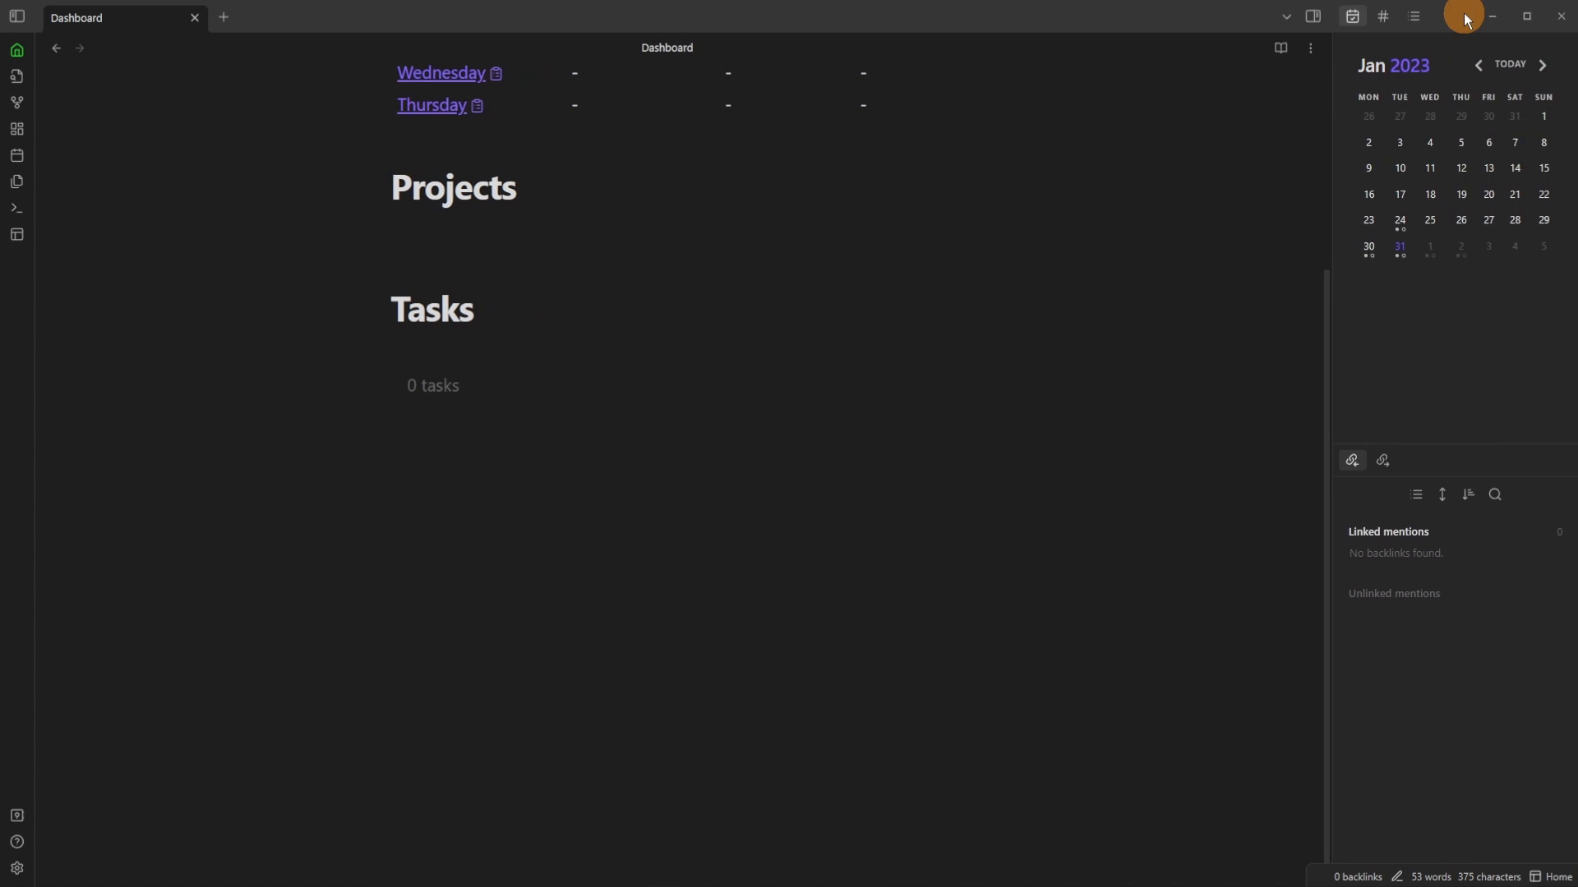
{"action": "left_click", "coordinate": [1401, 249]}
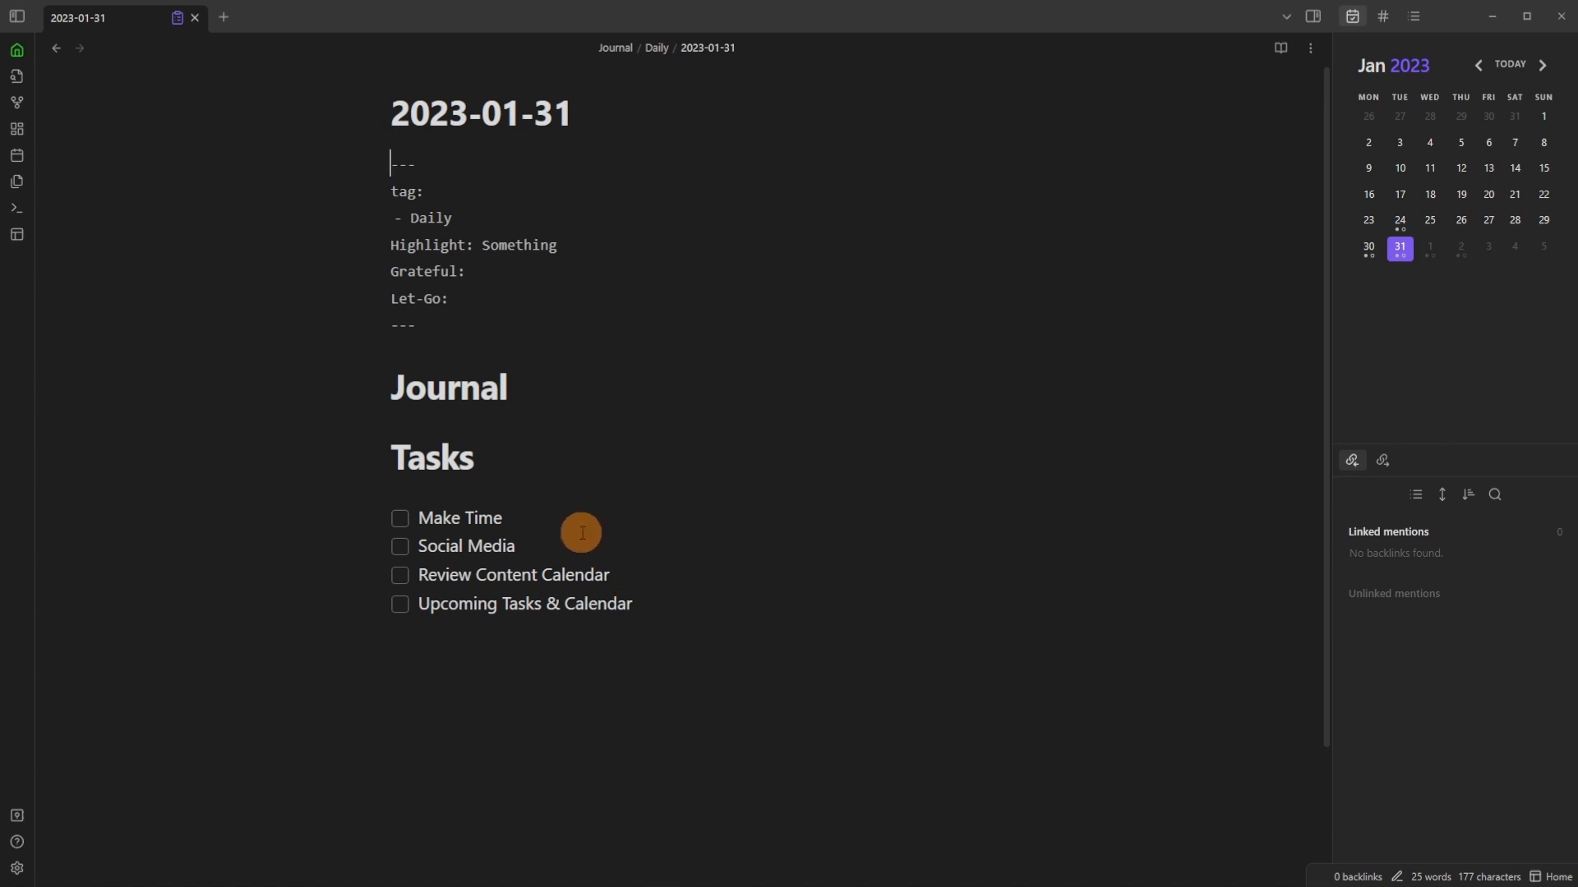
{"action": "left_click", "coordinate": [59, 50]}
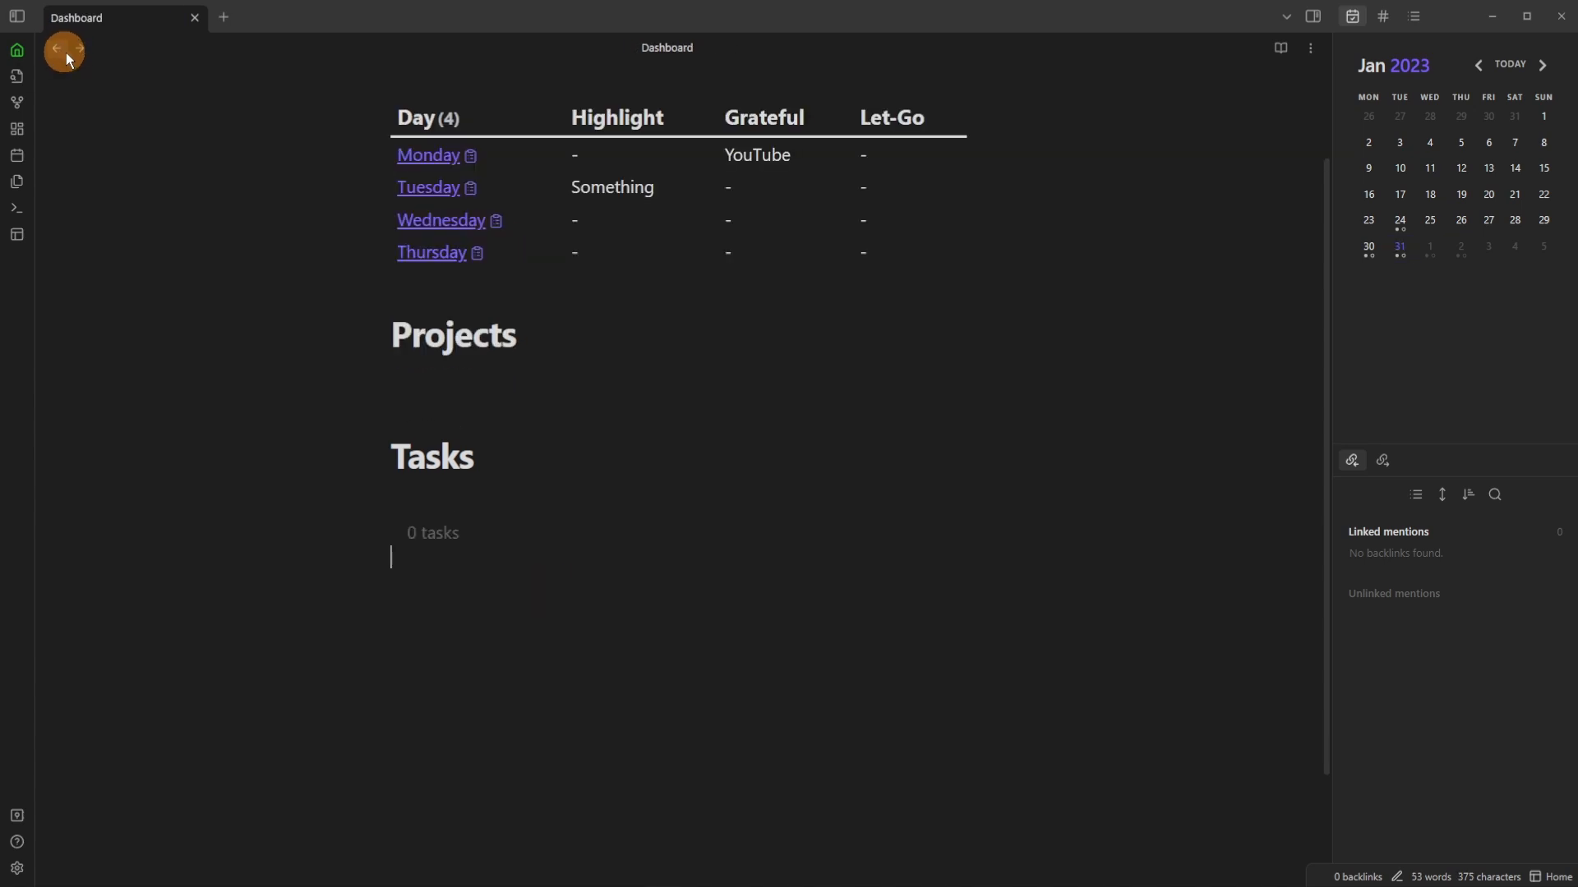
Find the Templater plugin among the community plugins, install it and enable it.
{"action": "type", "text": "temp"}
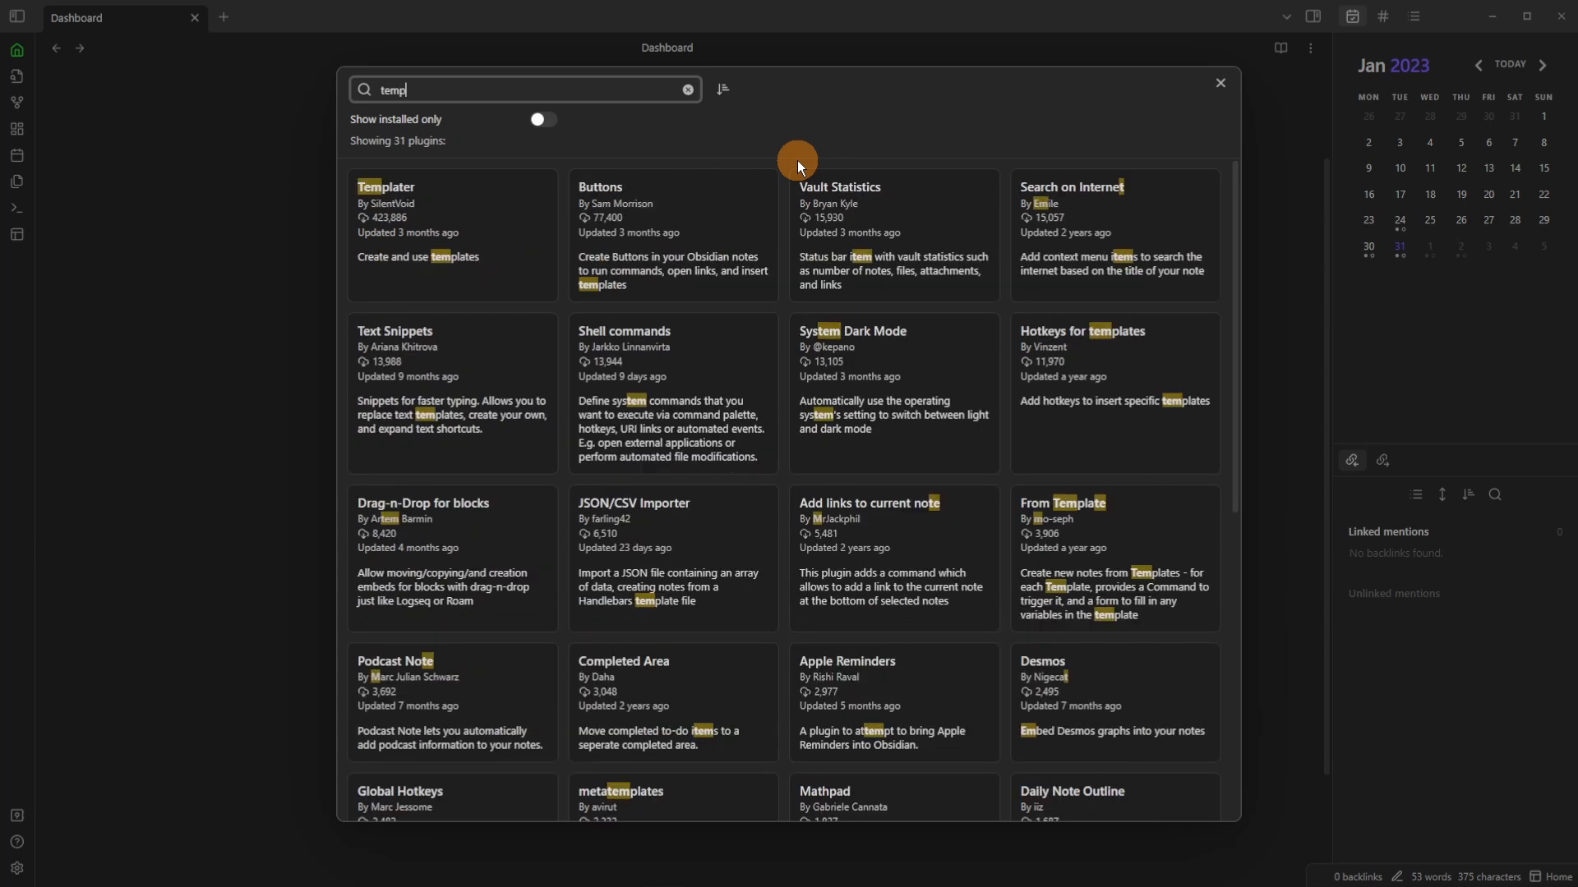
{"action": "left_click", "coordinate": [464, 255]}
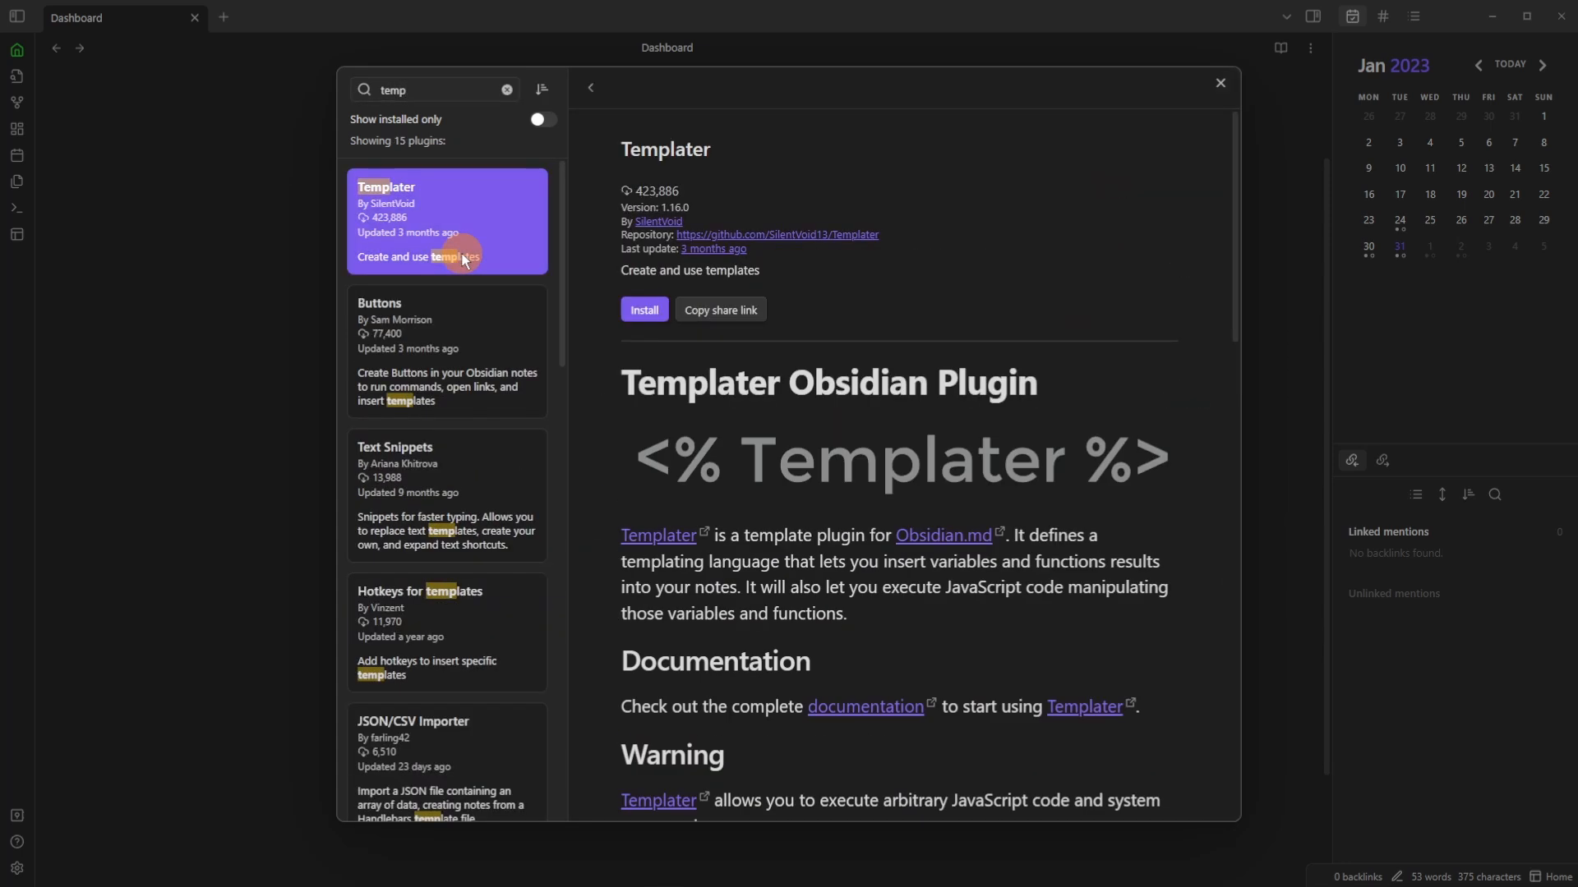
{"action": "left_click", "coordinate": [639, 309]}
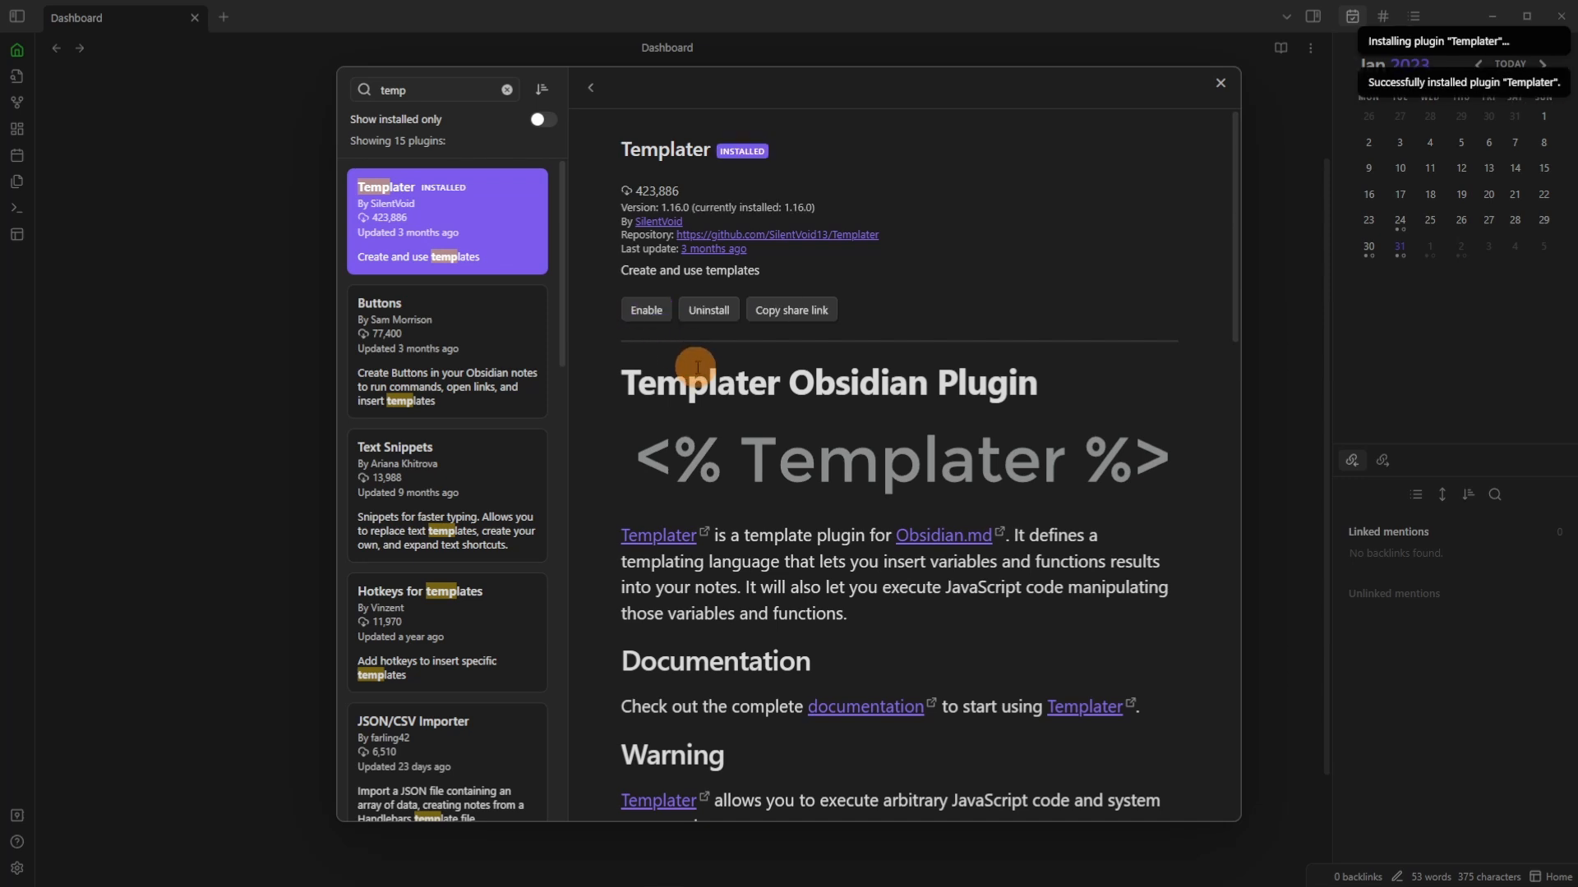
{"action": "left_click", "coordinate": [643, 314]}
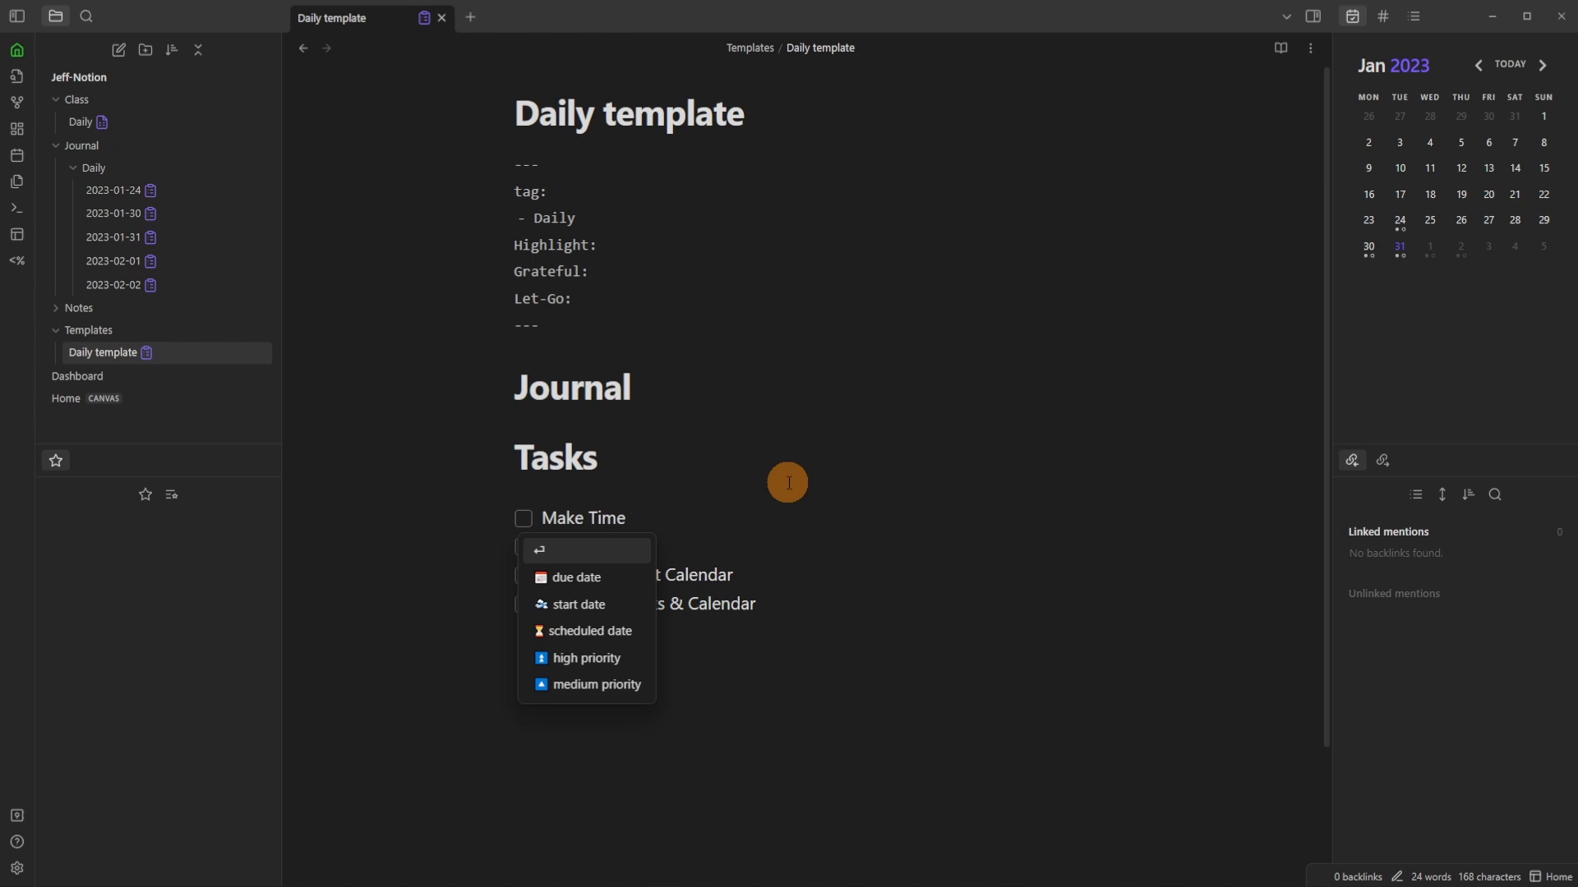
Add a due date marker to the Make Time task in the Daily template note.
{"action": "key", "text": "Down"}
{"action": "key", "text": "Return"}
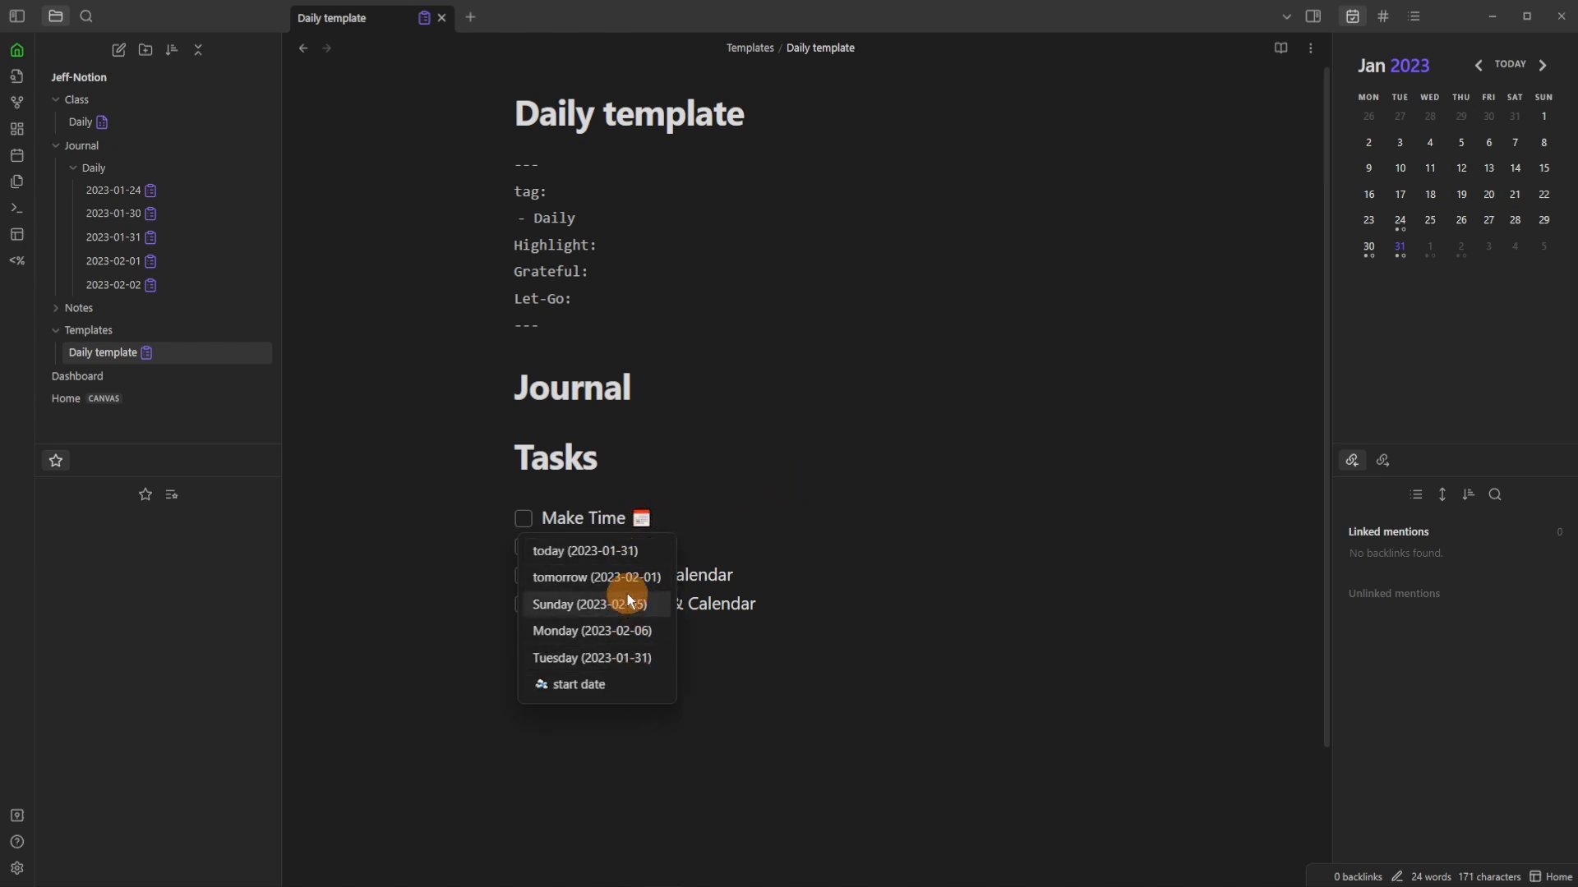
{"action": "left_click", "coordinate": [698, 516]}
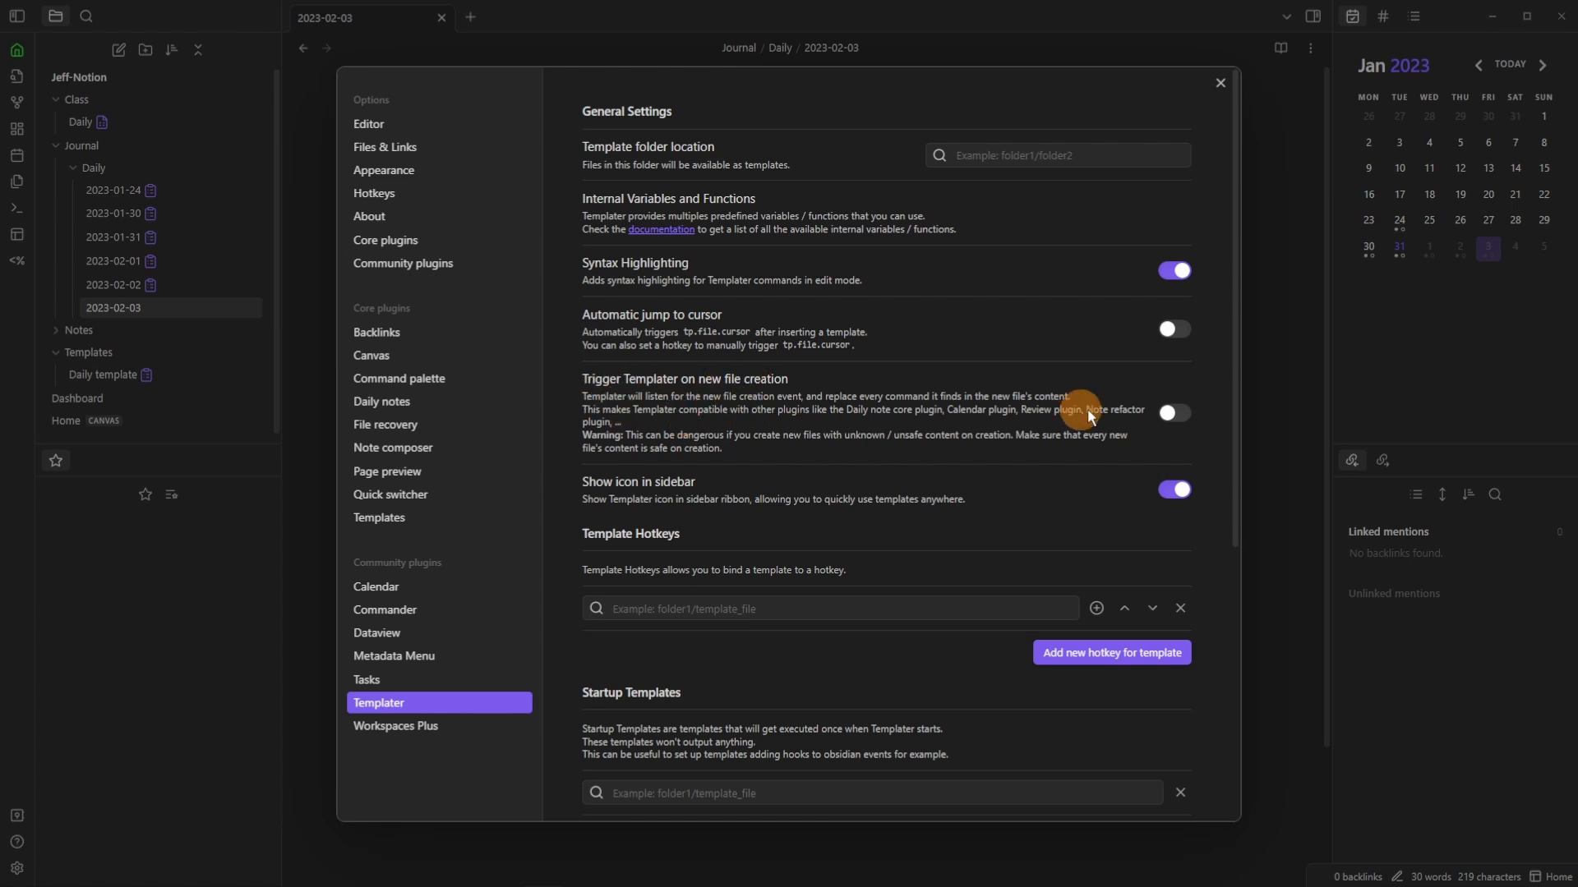
Turn on Trigger Templater on new file creation in the Templater settings.
{"action": "left_click", "coordinate": [1176, 419]}
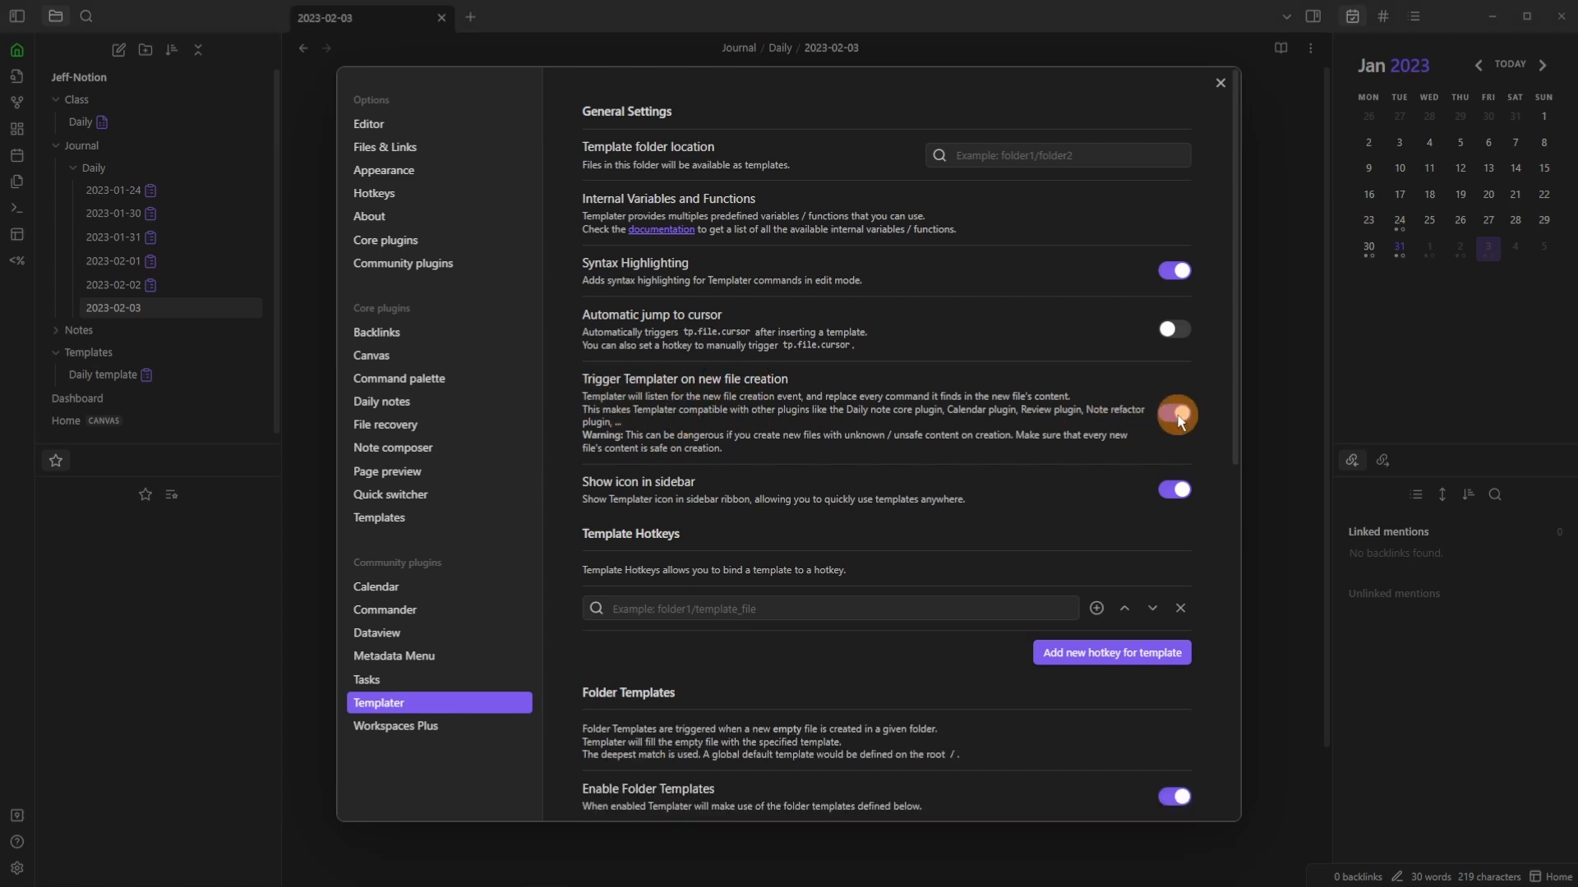
Complete the Make Time task's due date in the Daily template with the expression <%moment(tp.file.title).format("YYYY-MM-DD")%>.
{"action": "type", "text": "ome"}
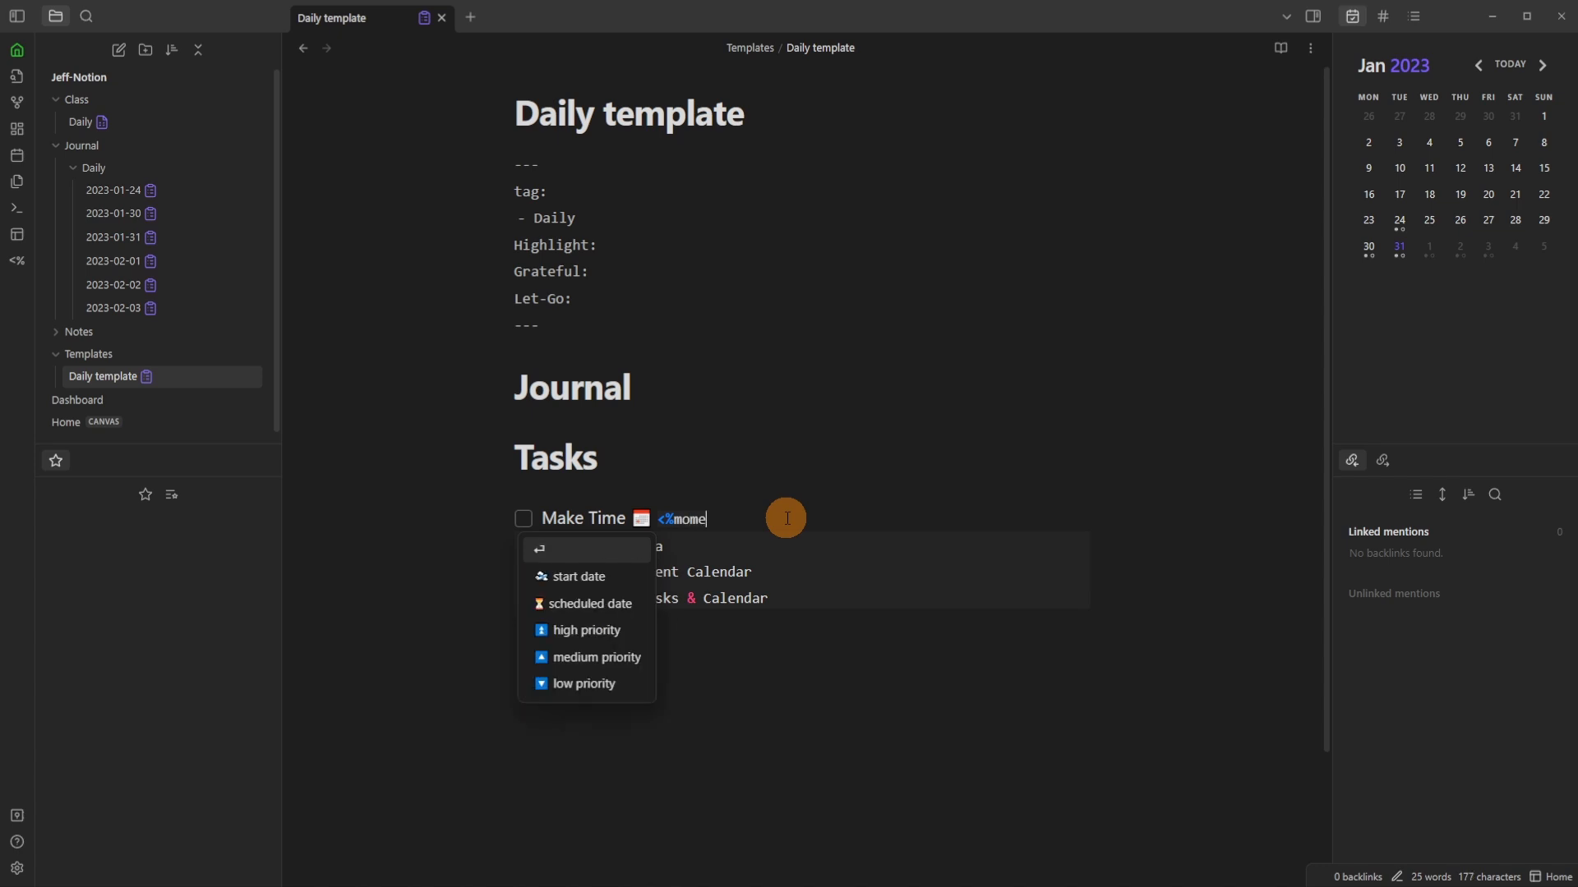
{"action": "type", "text": "ntt("}
{"action": "type", "text": "("}
{"action": "type", "text": "tp.f"}
{"action": "type", "text": "il"}
{"action": "type", "text": "e"}
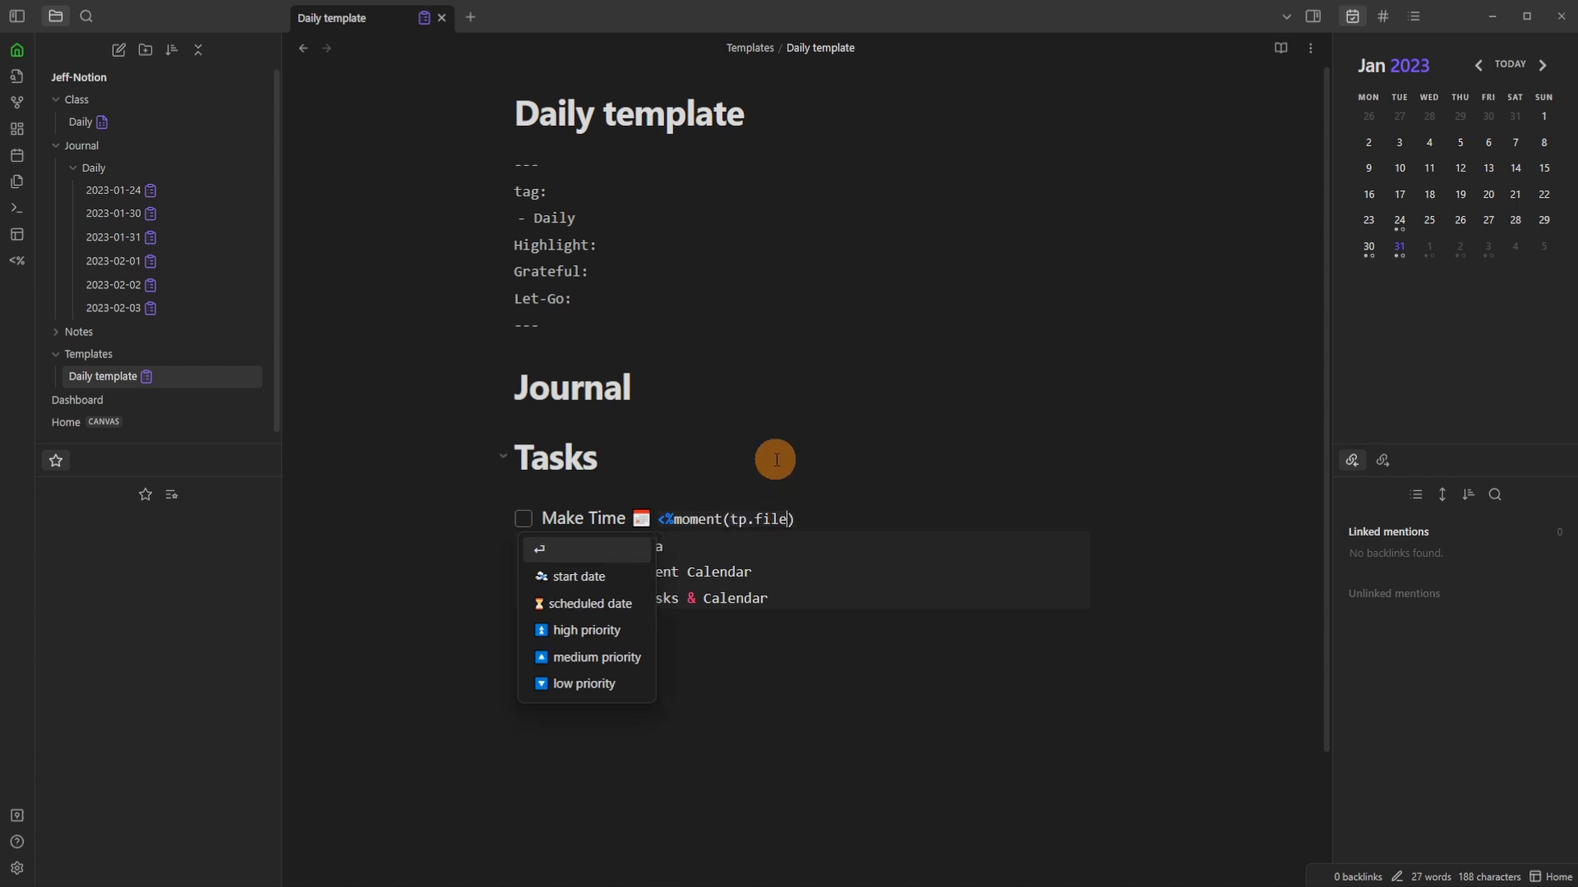
{"action": "type", "text": ".title"}
{"action": "type", "text": ".format"}
{"action": "type", "text": "("}
{"action": "type", "text": "\""}
{"action": "type", "text": "YYYY-"}
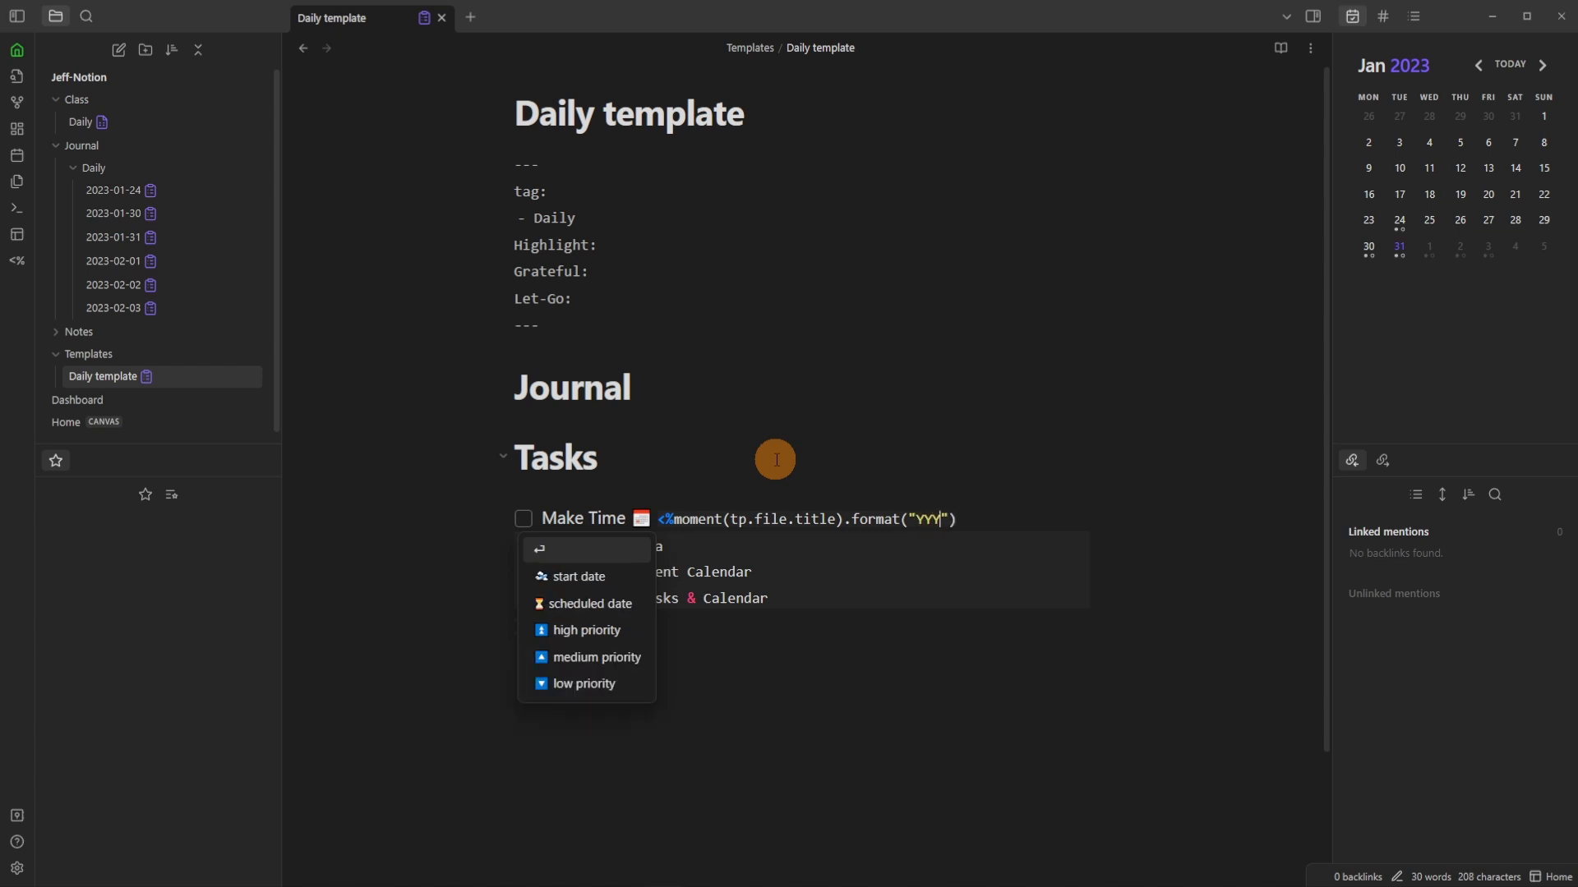
{"action": "type", "text": "MM-DD"}
{"action": "type", "text": "%>"}
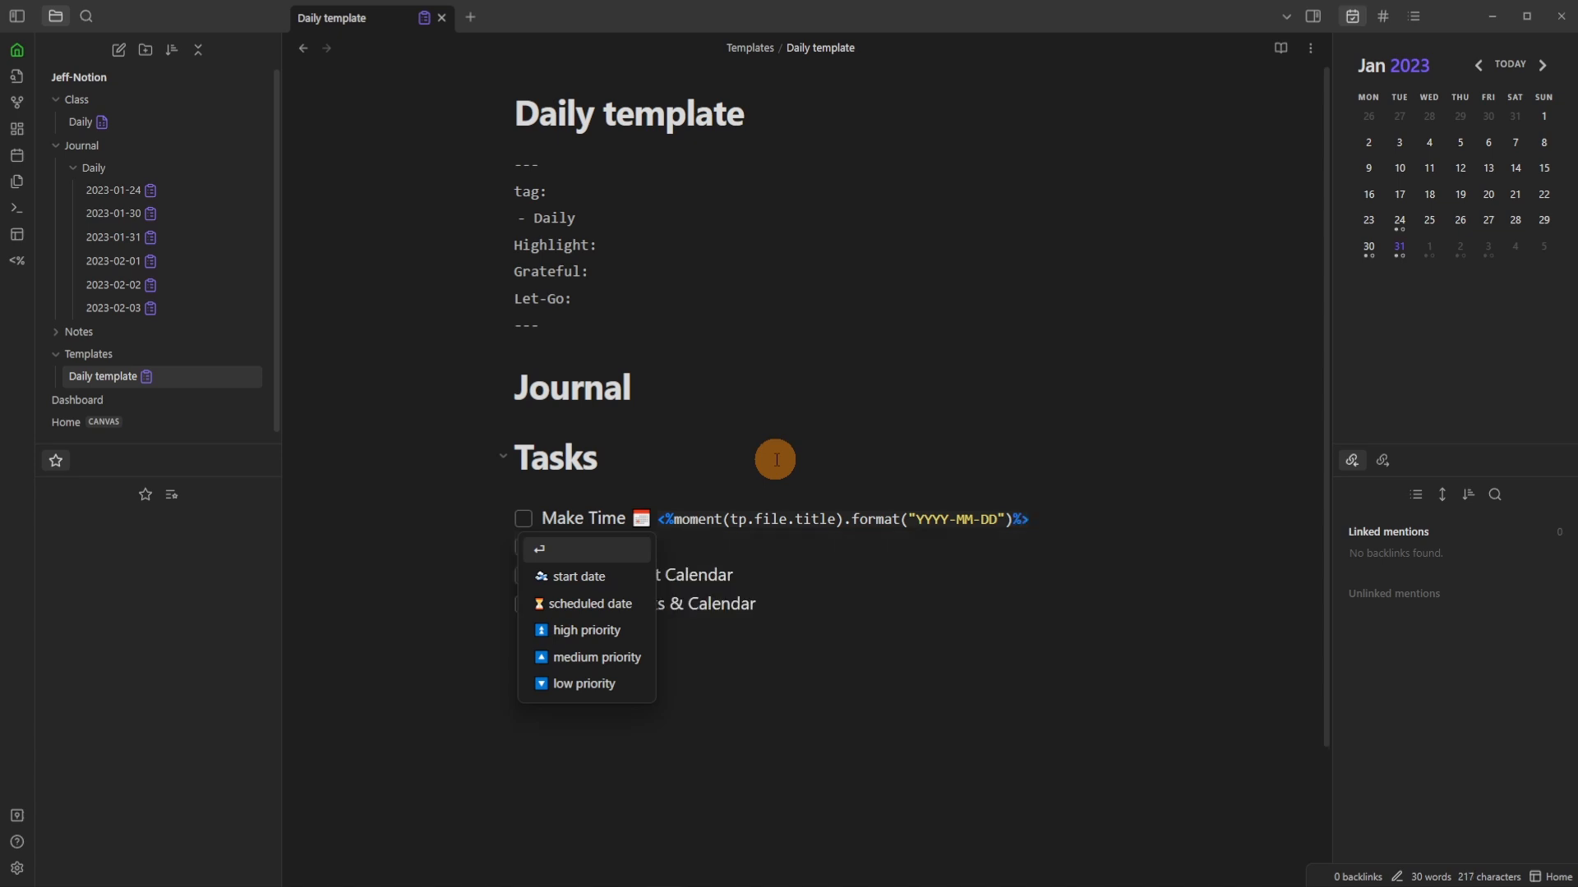
Create the daily note for 4 February 2023 from the calendar to test the template's due date.
{"action": "left_click", "coordinate": [737, 515]}
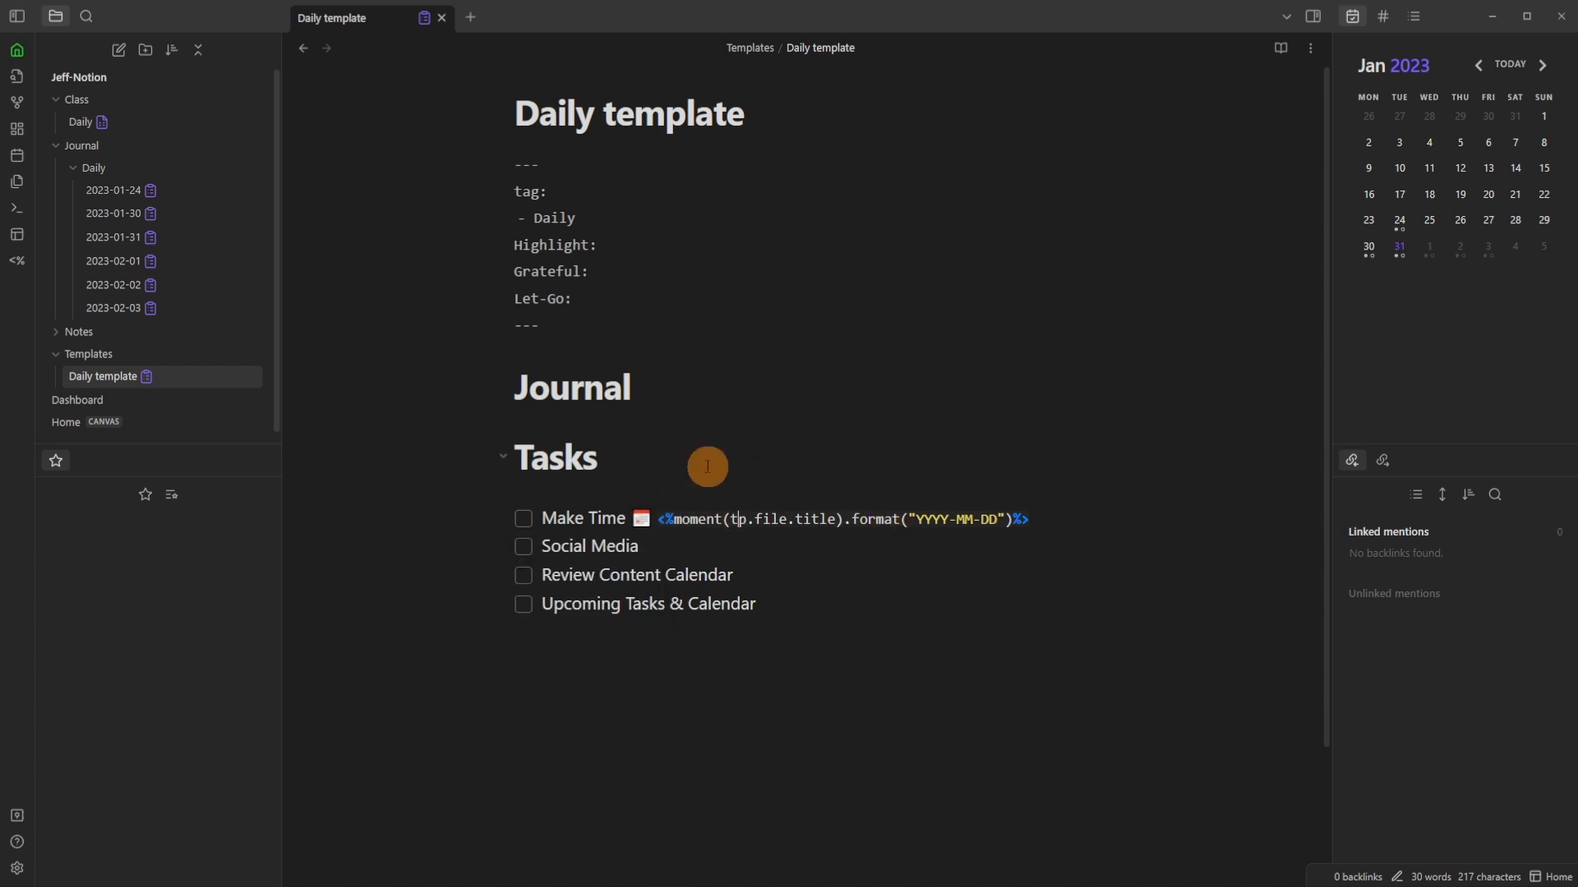
{"action": "left_click", "coordinate": [618, 431]}
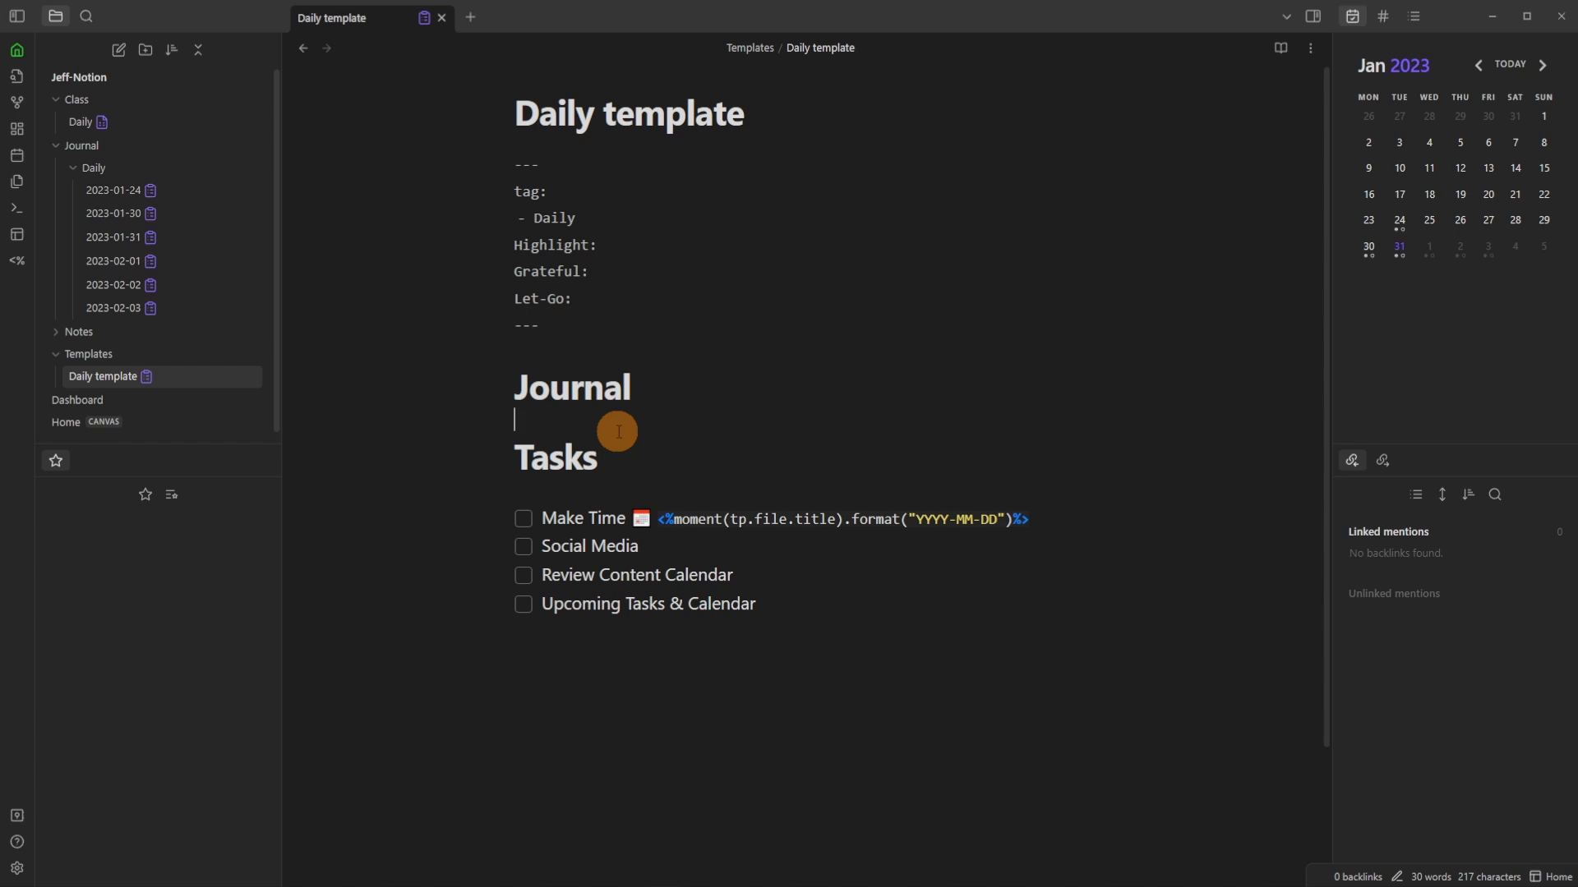
{"action": "left_click", "coordinate": [1514, 248]}
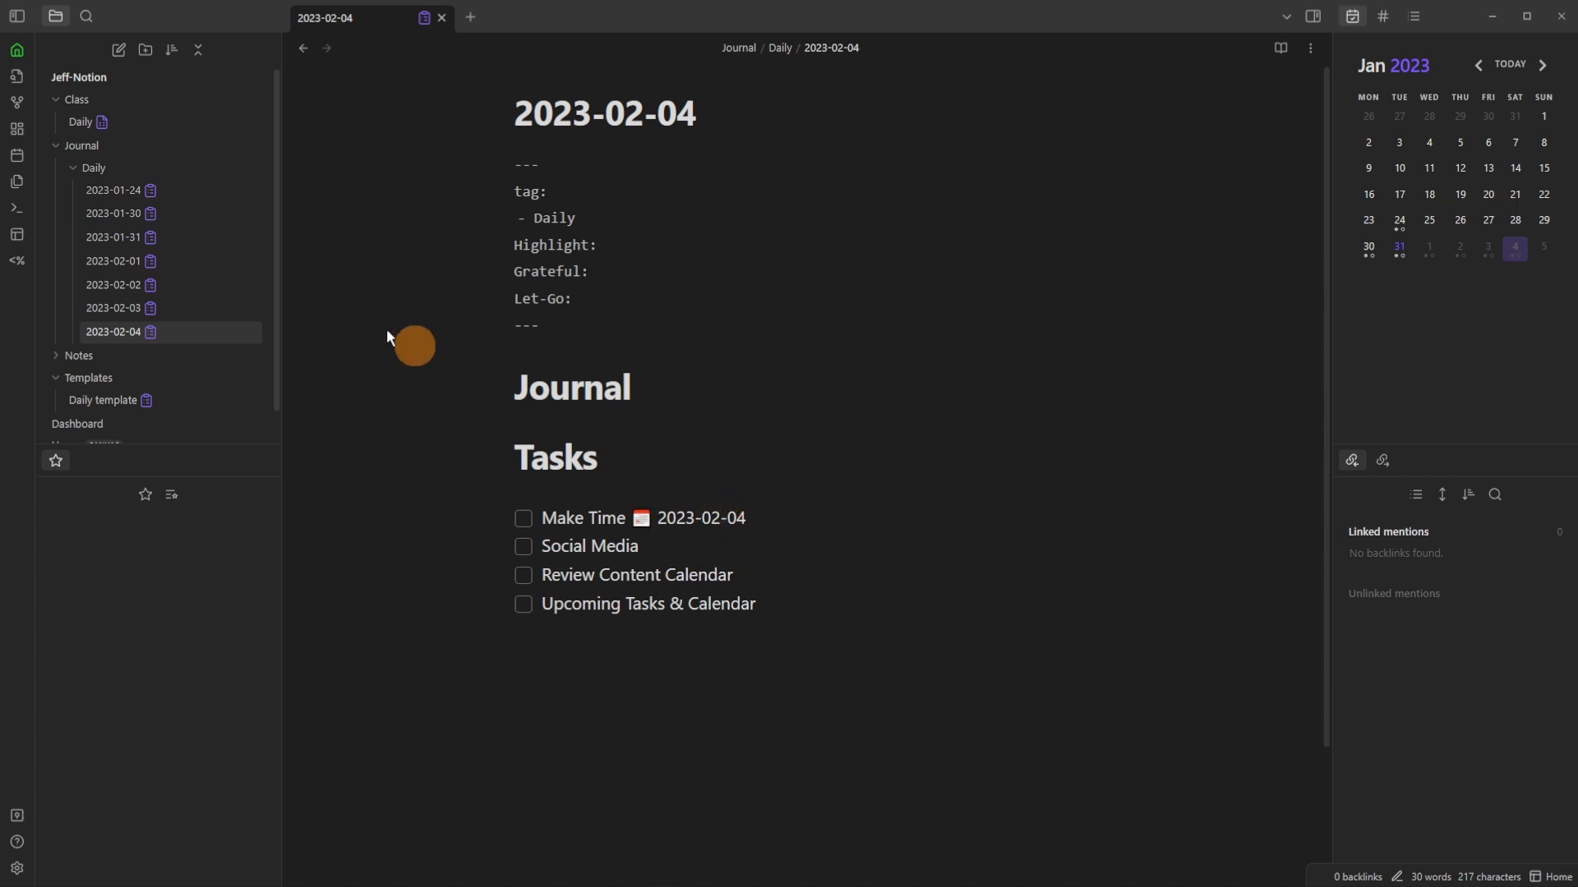
Delete every note in the Journal's Daily folder and create a fresh daily note for 31 January 2023.
{"action": "left_click", "coordinate": [209, 190]}
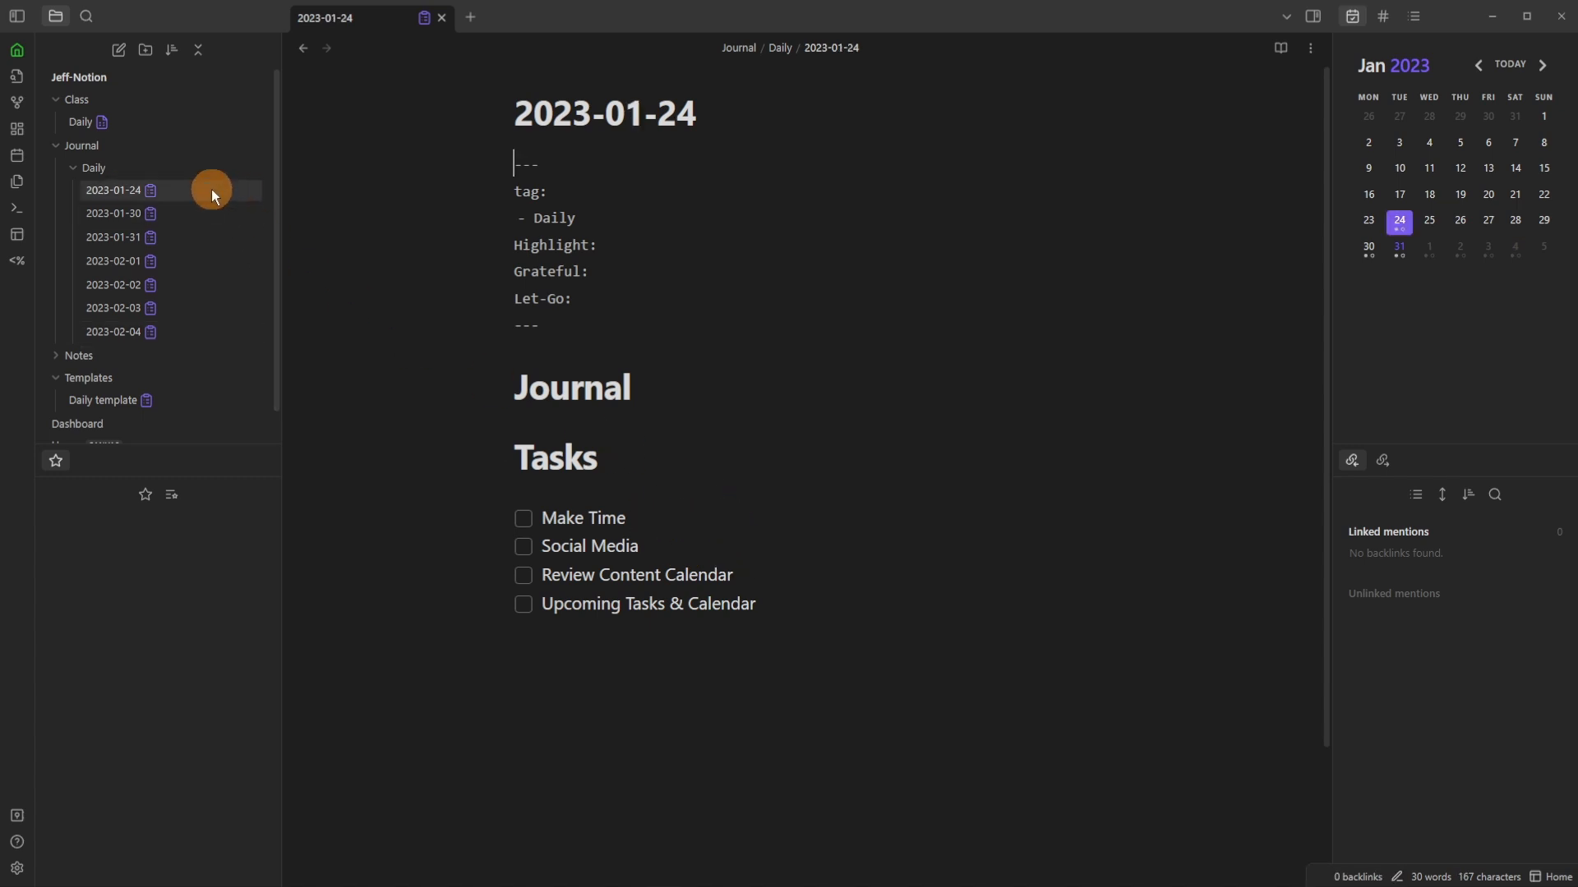
{"action": "left_click", "coordinate": [190, 332], "text": "shift"}
{"action": "right_click", "coordinate": [194, 315]}
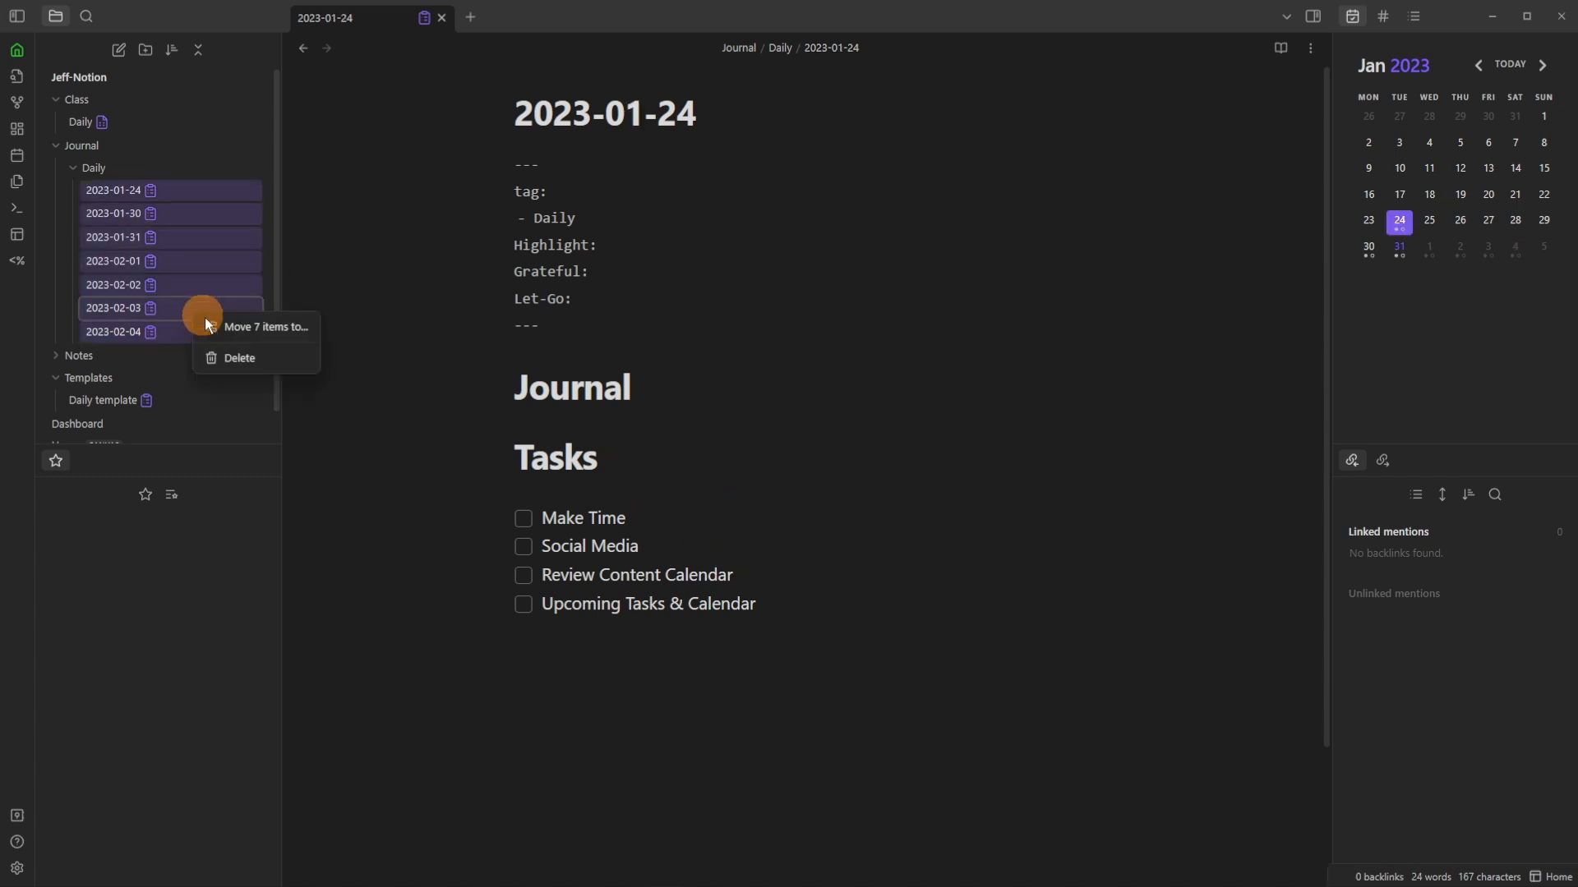
{"action": "left_click", "coordinate": [255, 360]}
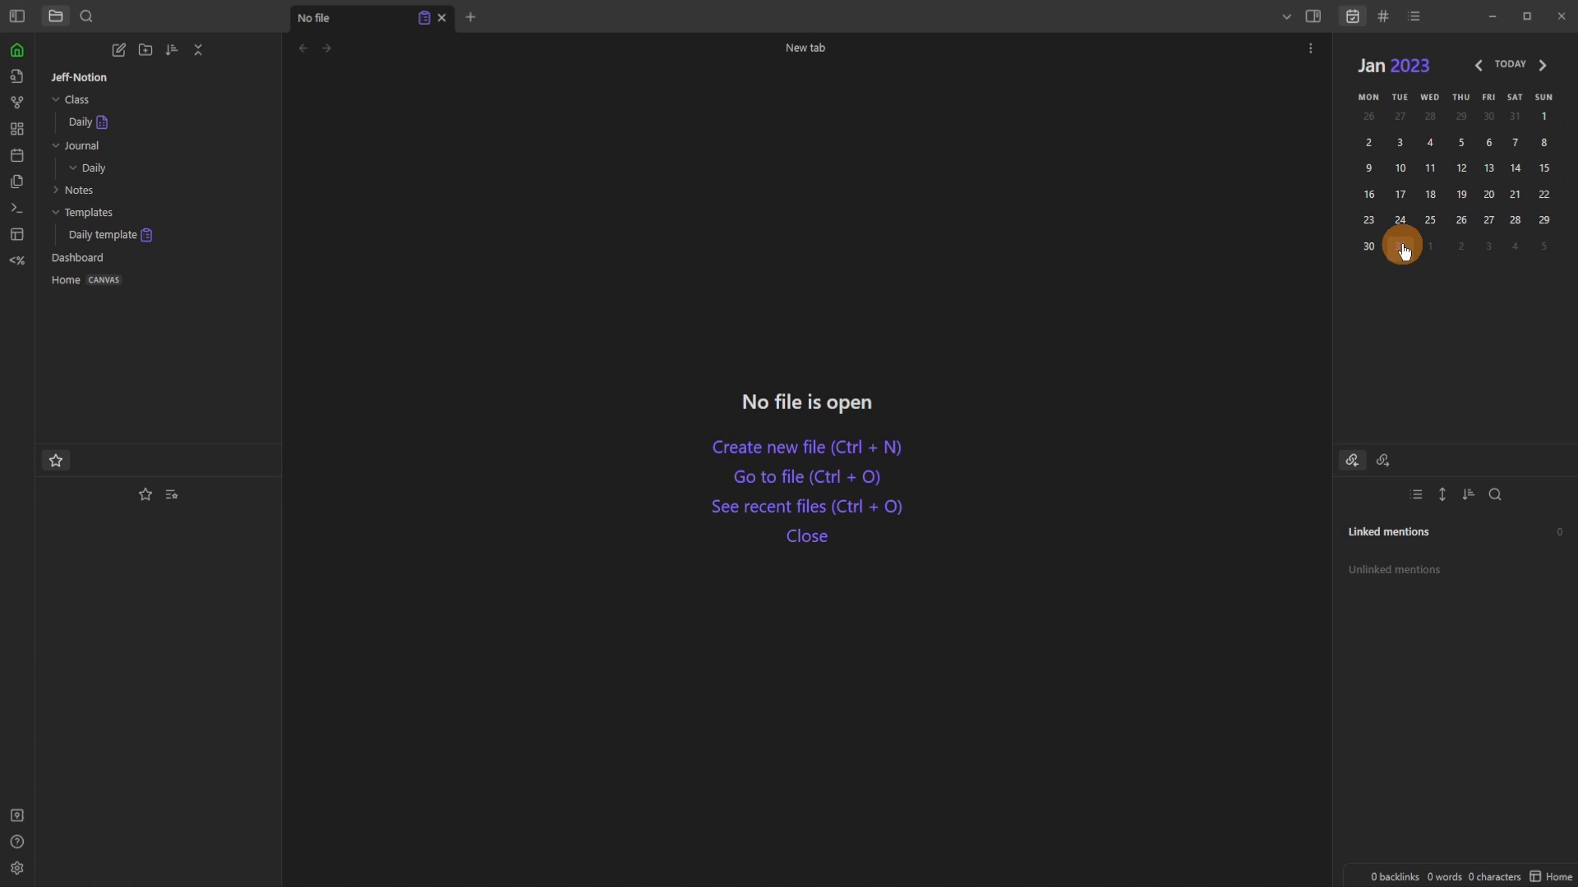
{"action": "left_click", "coordinate": [1404, 252]}
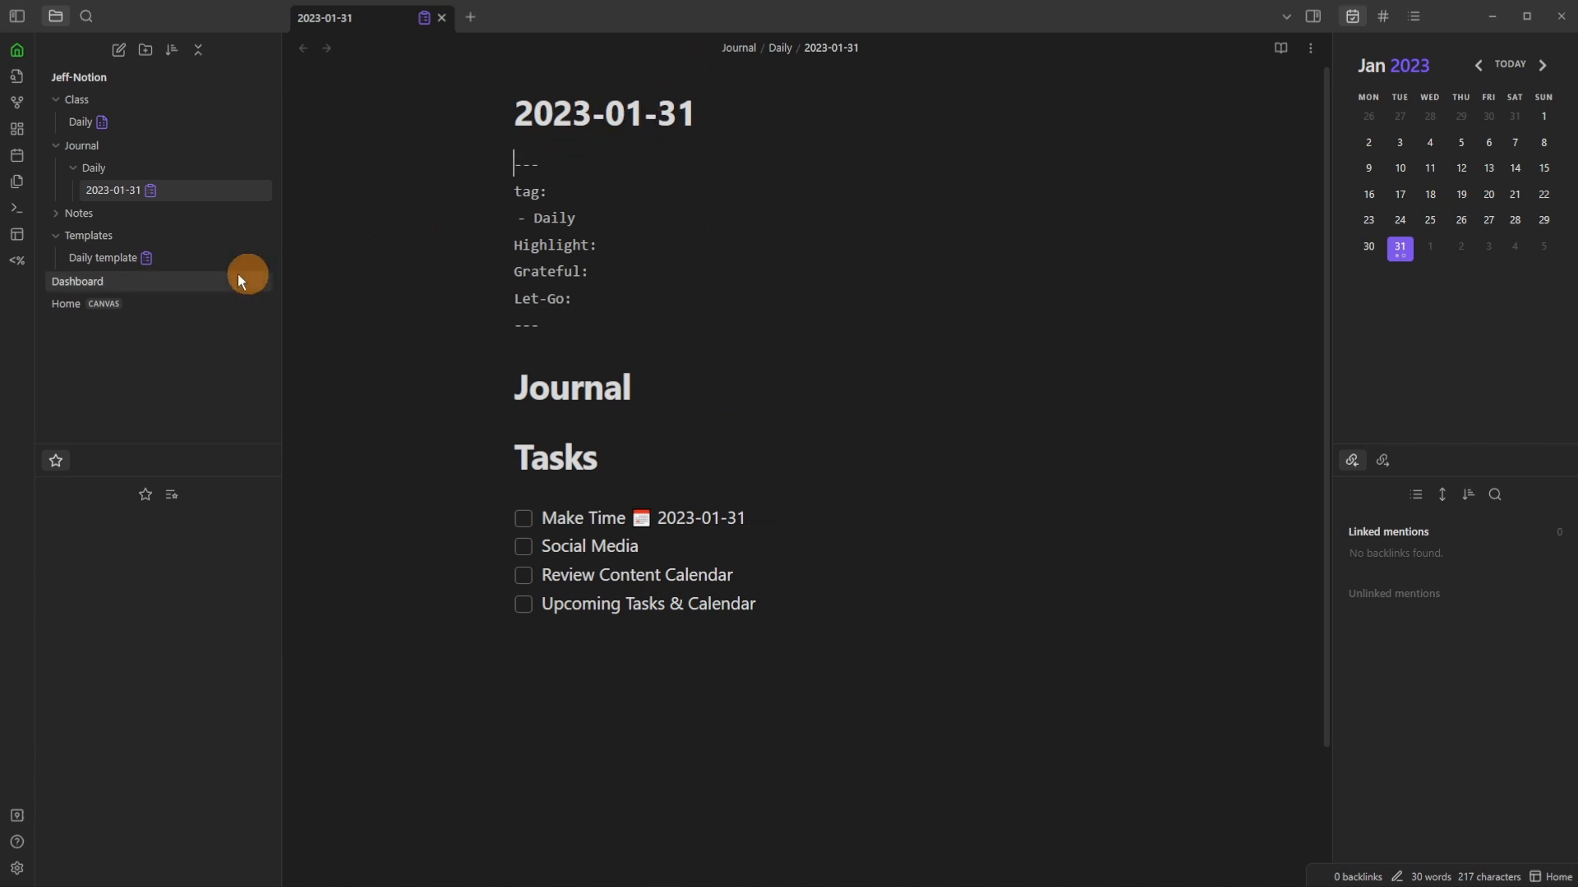
On the Home canvas, narrow the red Make Time card to the Dashboard's Tasks heading.
{"action": "left_click", "coordinate": [16, 50]}
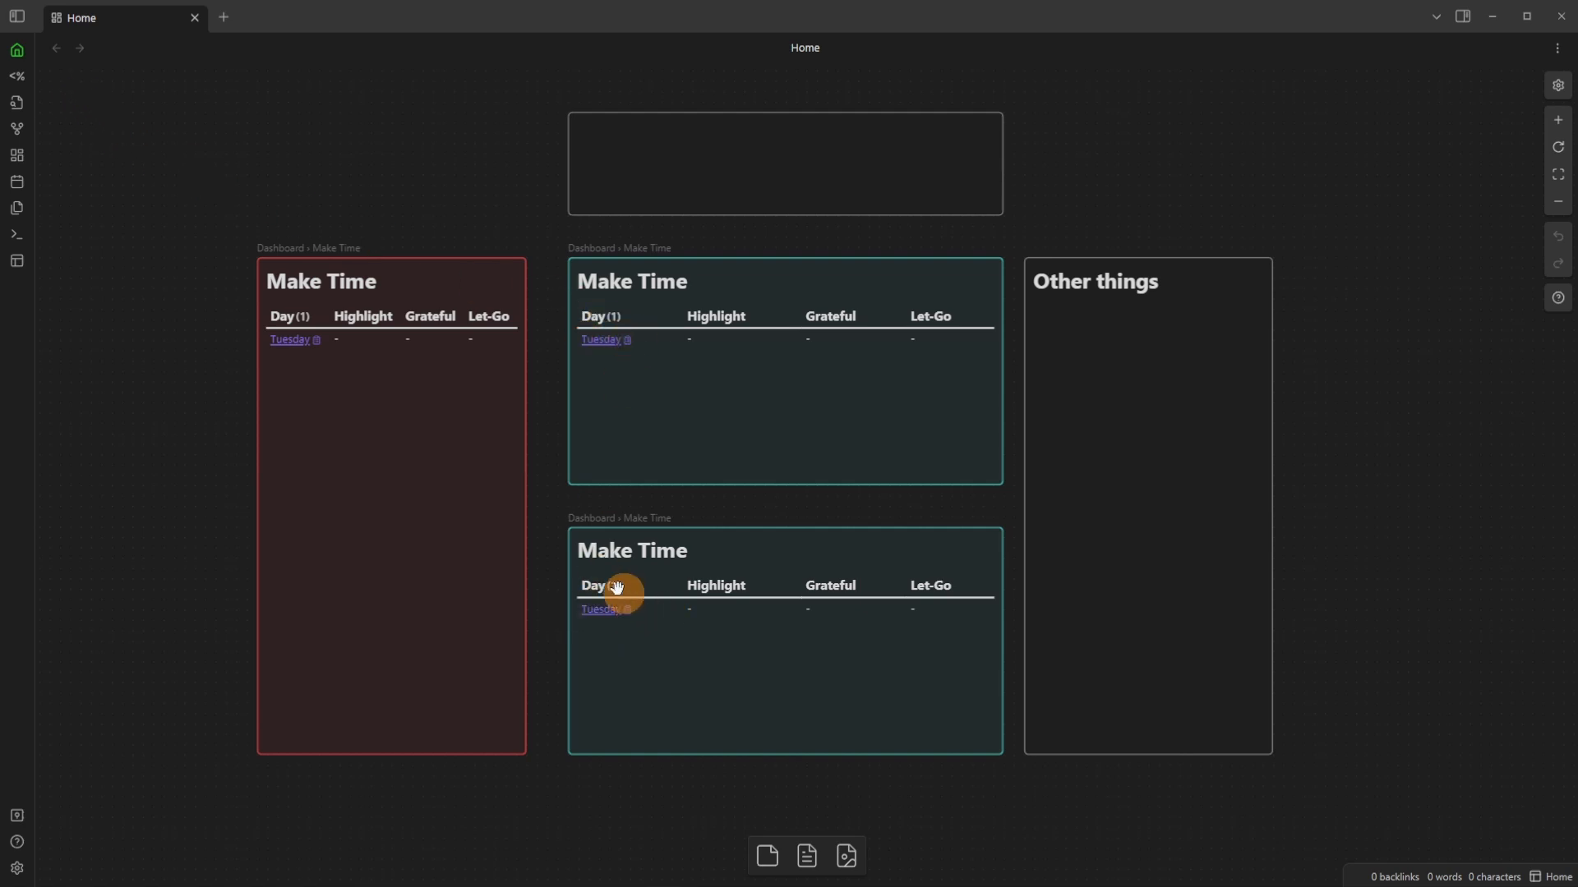
{"action": "left_click", "coordinate": [335, 396]}
{"action": "right_click", "coordinate": [336, 396]}
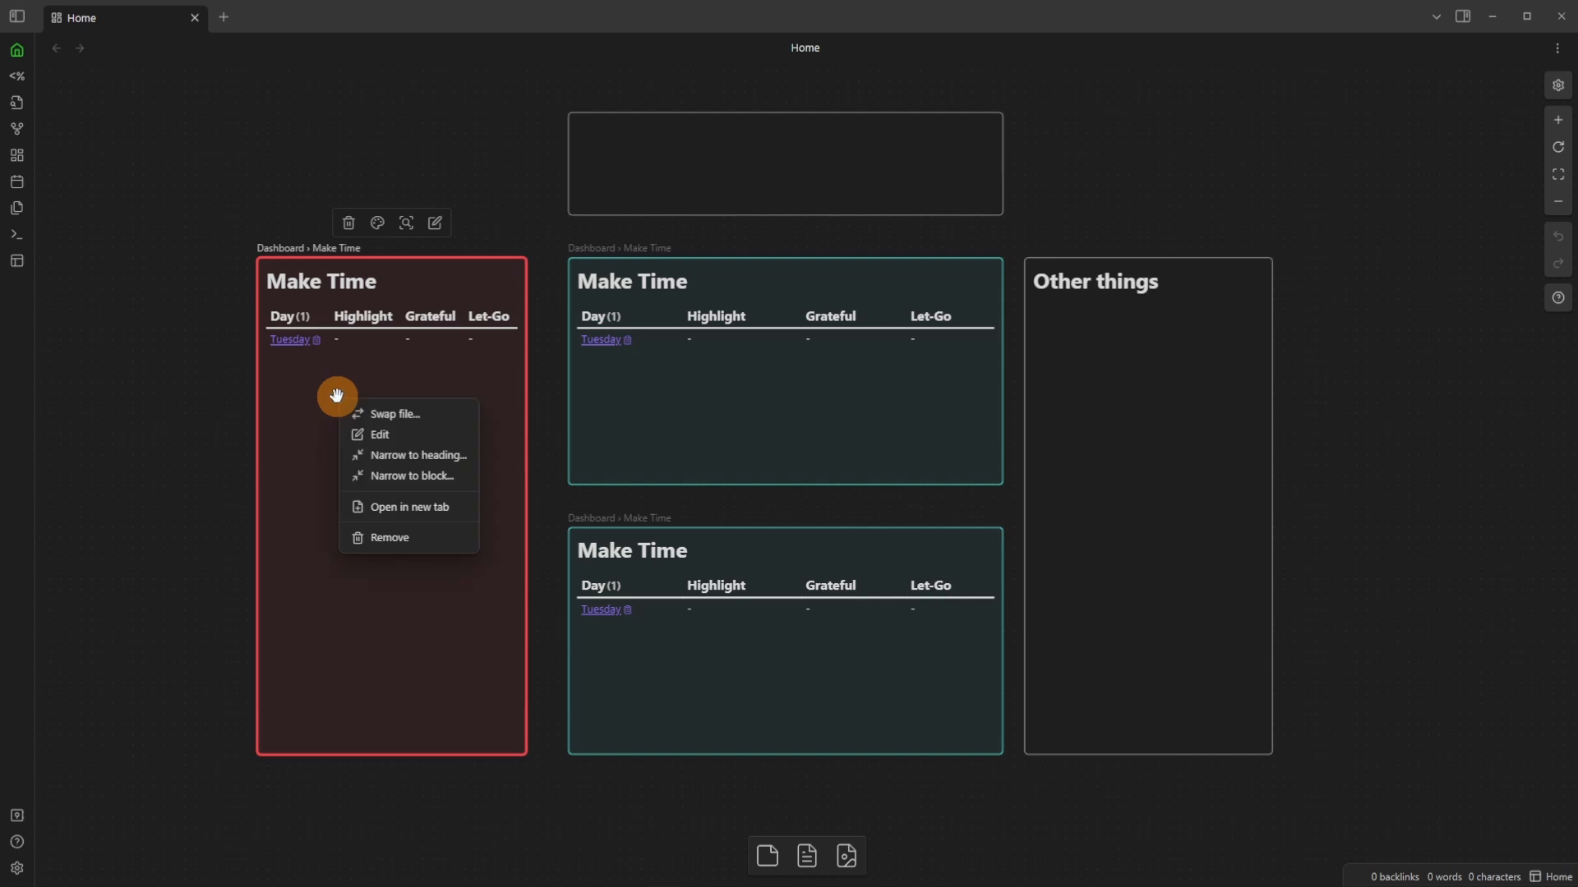
{"action": "left_click", "coordinate": [426, 455]}
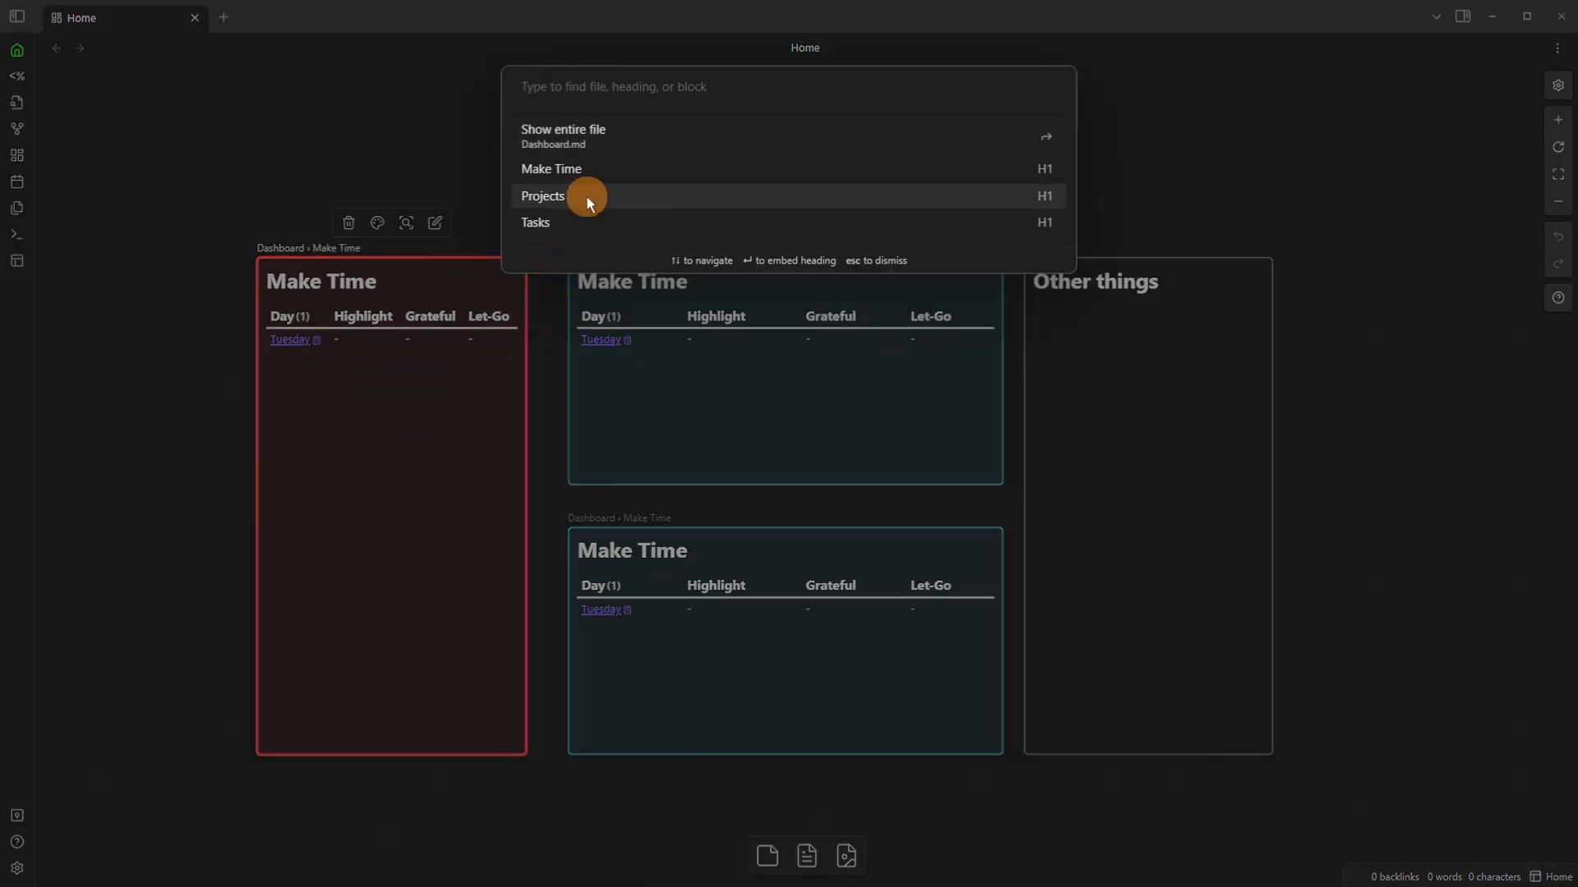
{"action": "left_click", "coordinate": [588, 219]}
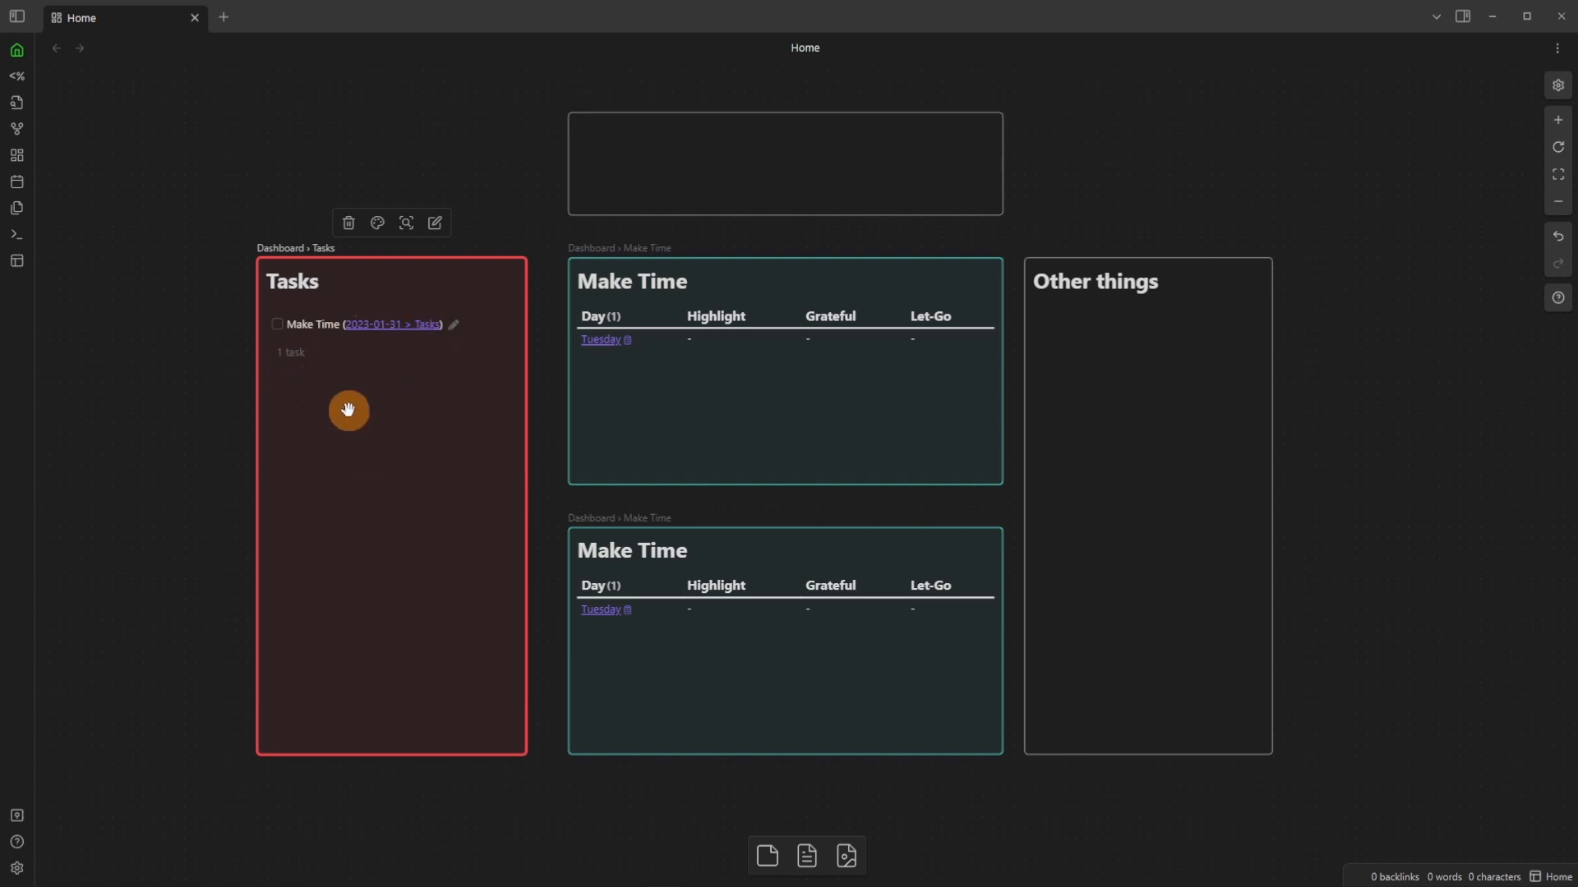
In the Daily template, add the calendar emoji and date expression from Make Time to the Social Media, Review Content Calendar and Upcoming Tasks & Calendar tasks.
{"action": "left_click", "coordinate": [286, 248]}
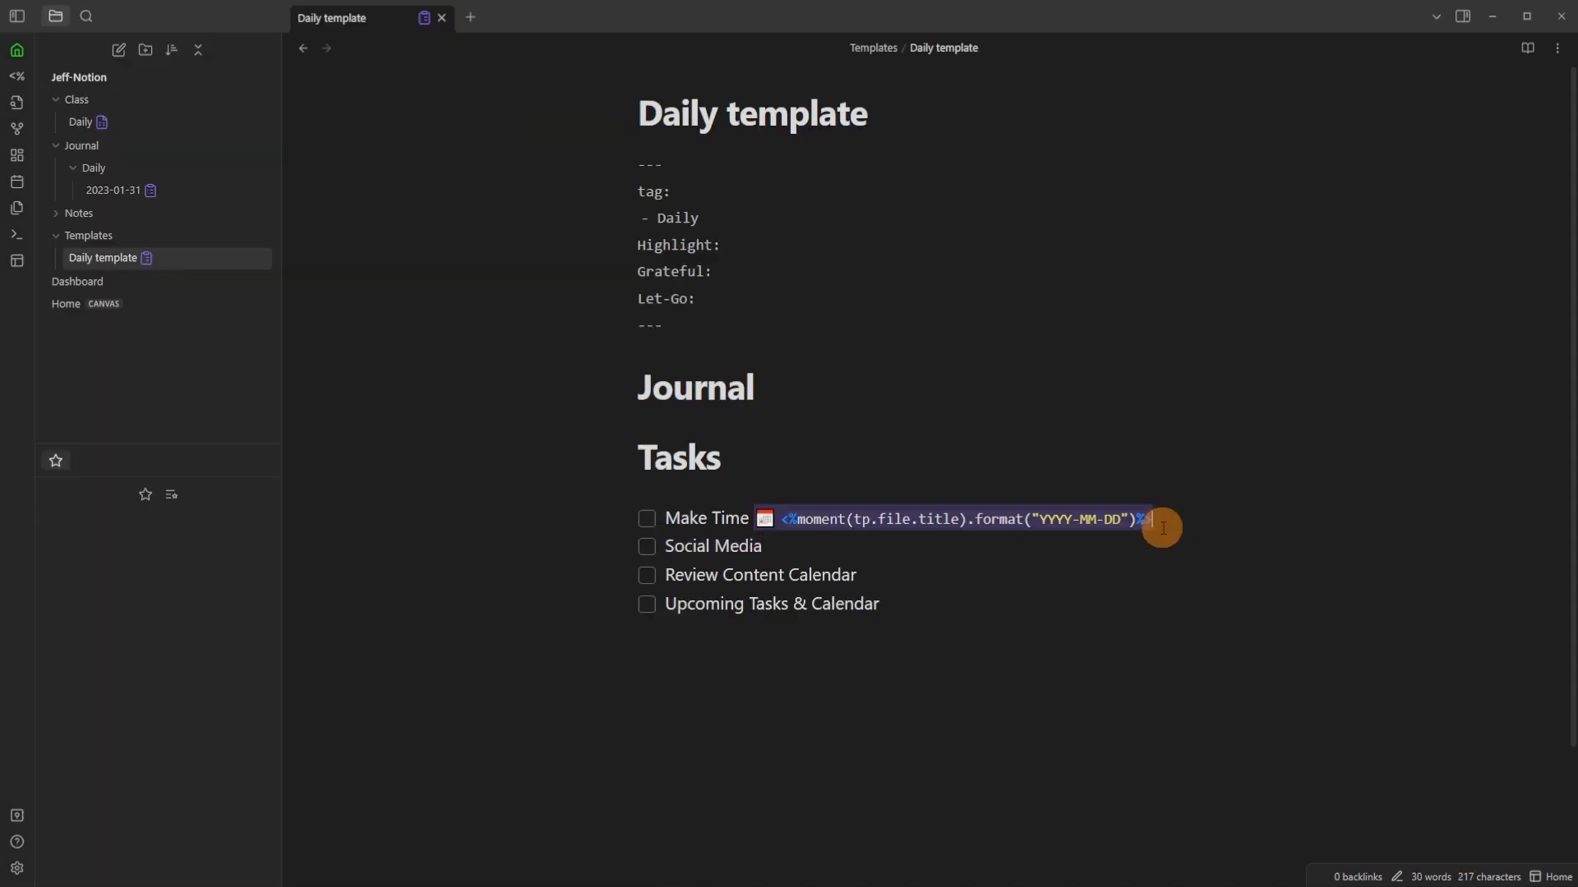
{"action": "left_click", "coordinate": [993, 555]}
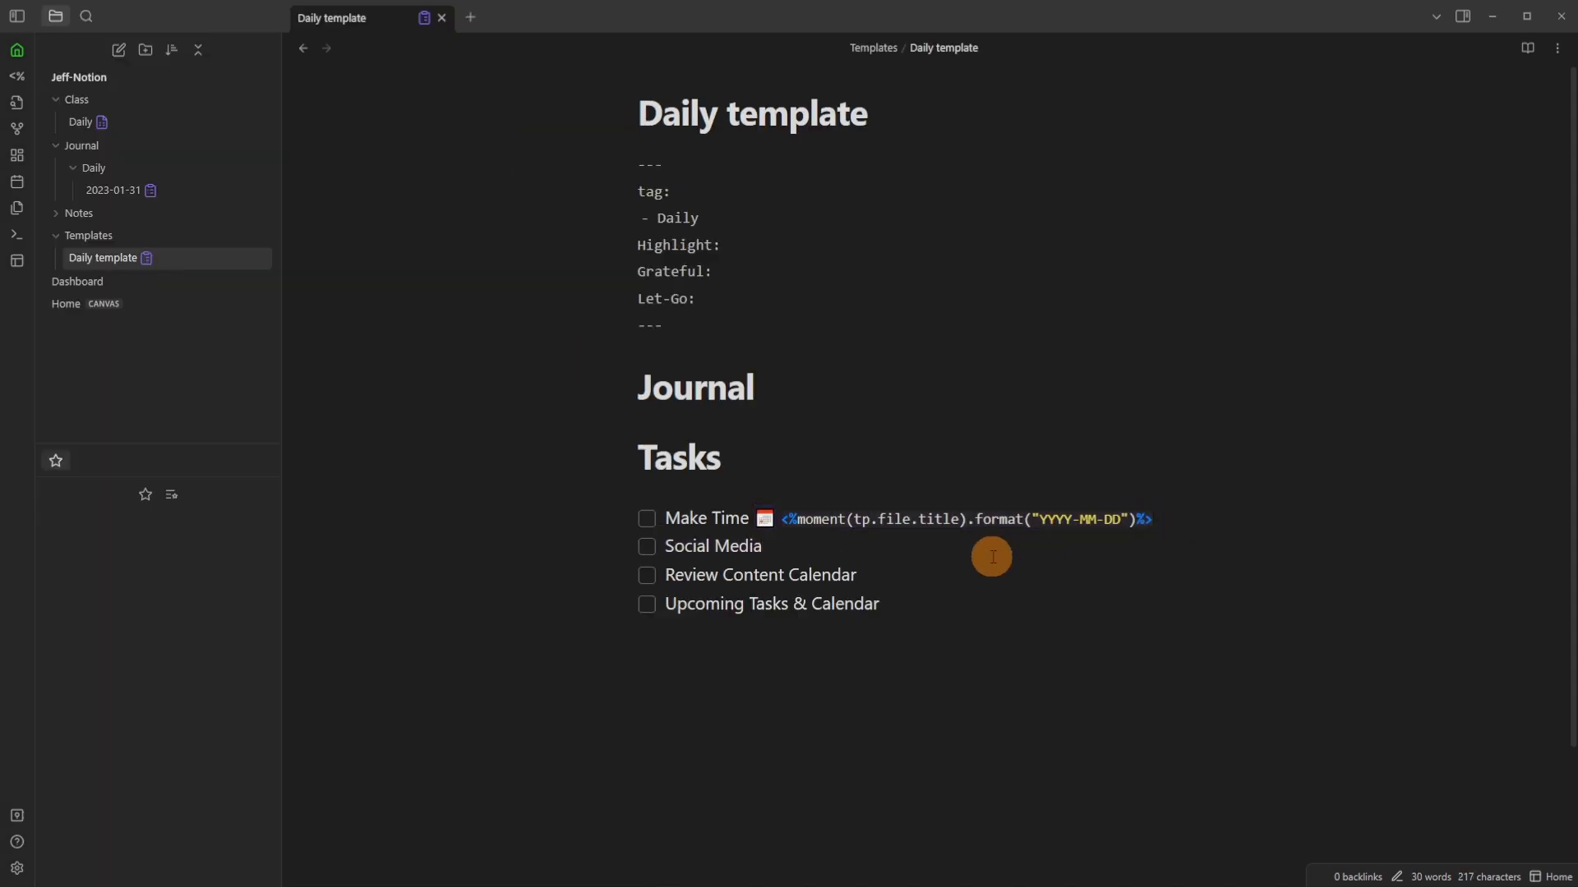
{"action": "type", "text": "📅 <%moment(tp.file.title).format(\"YYYY-MM-DD\")%>"}
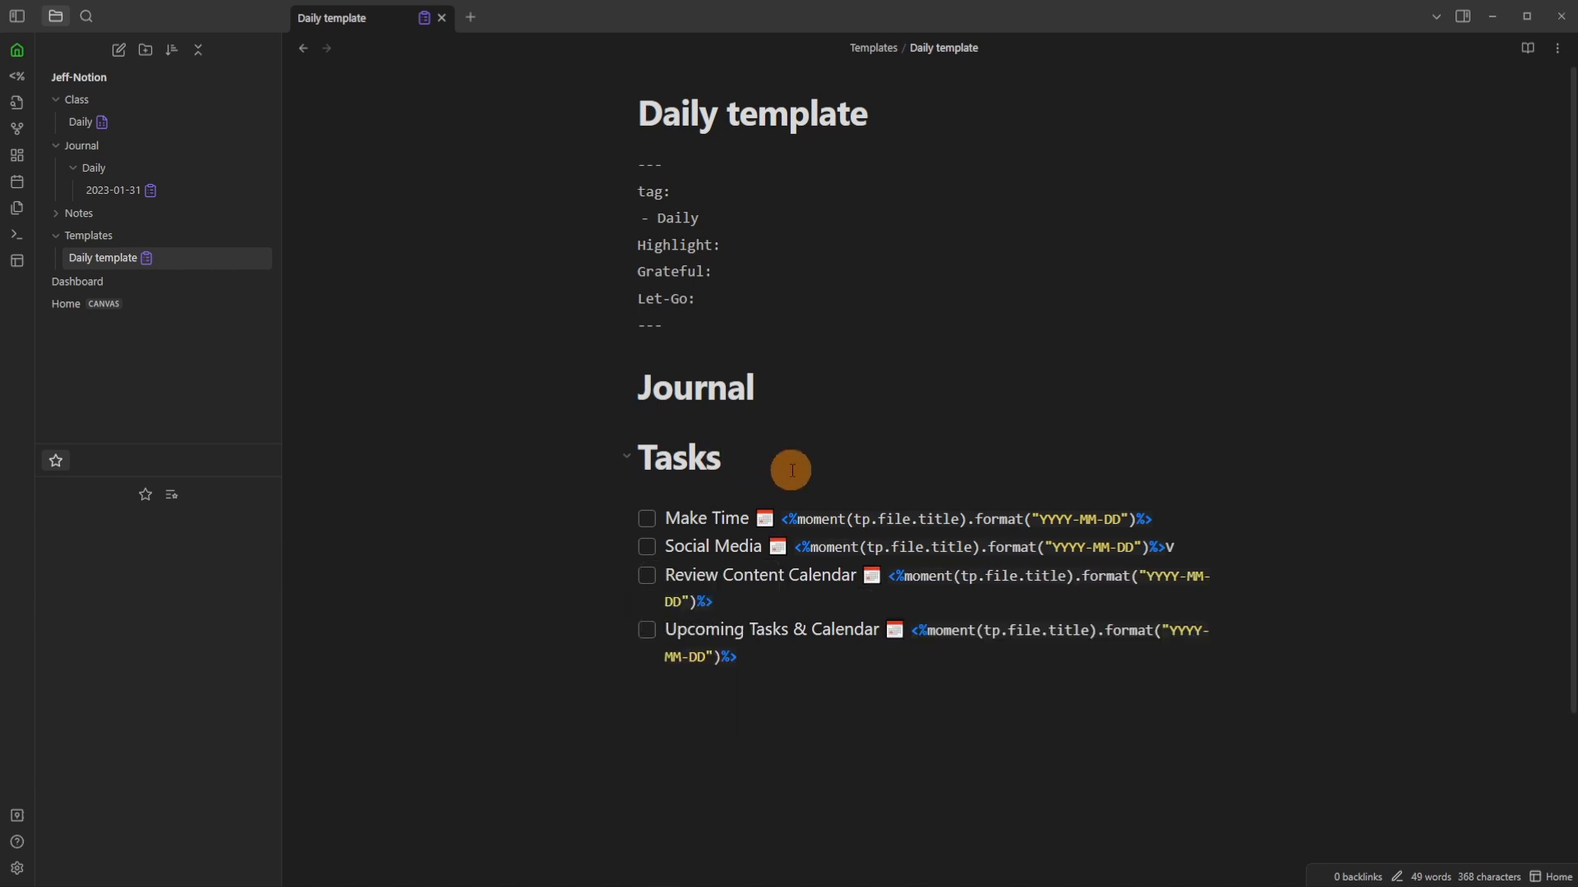
Replace the 2023-01-31 daily note with a new one from the updated template and check the Tasks card on the Home canvas.
{"action": "right_click", "coordinate": [121, 190]}
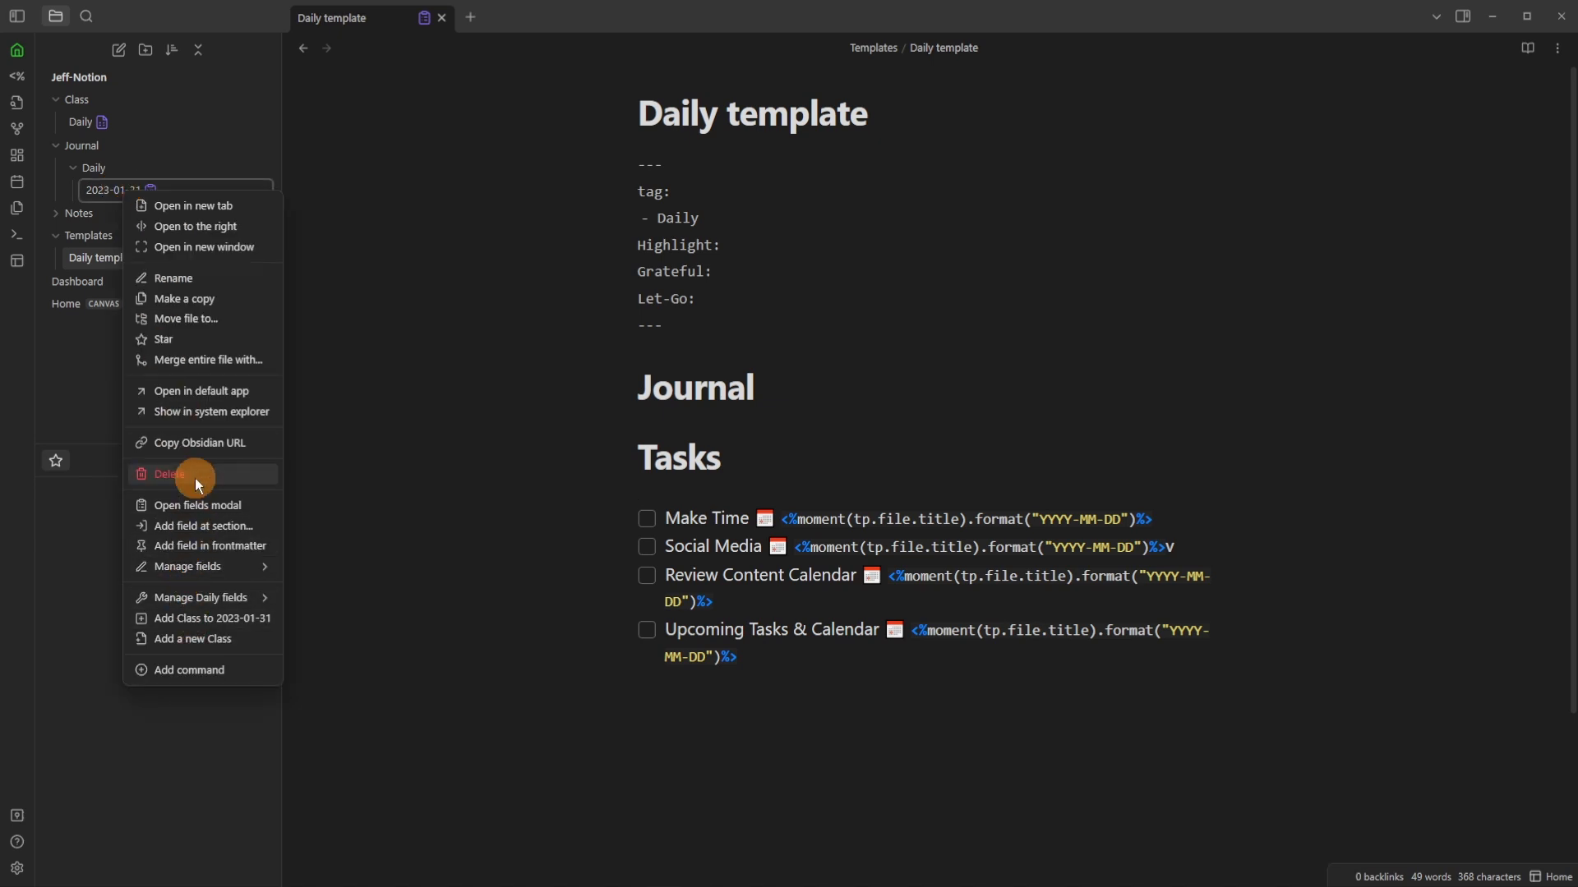
{"action": "left_click", "coordinate": [196, 480]}
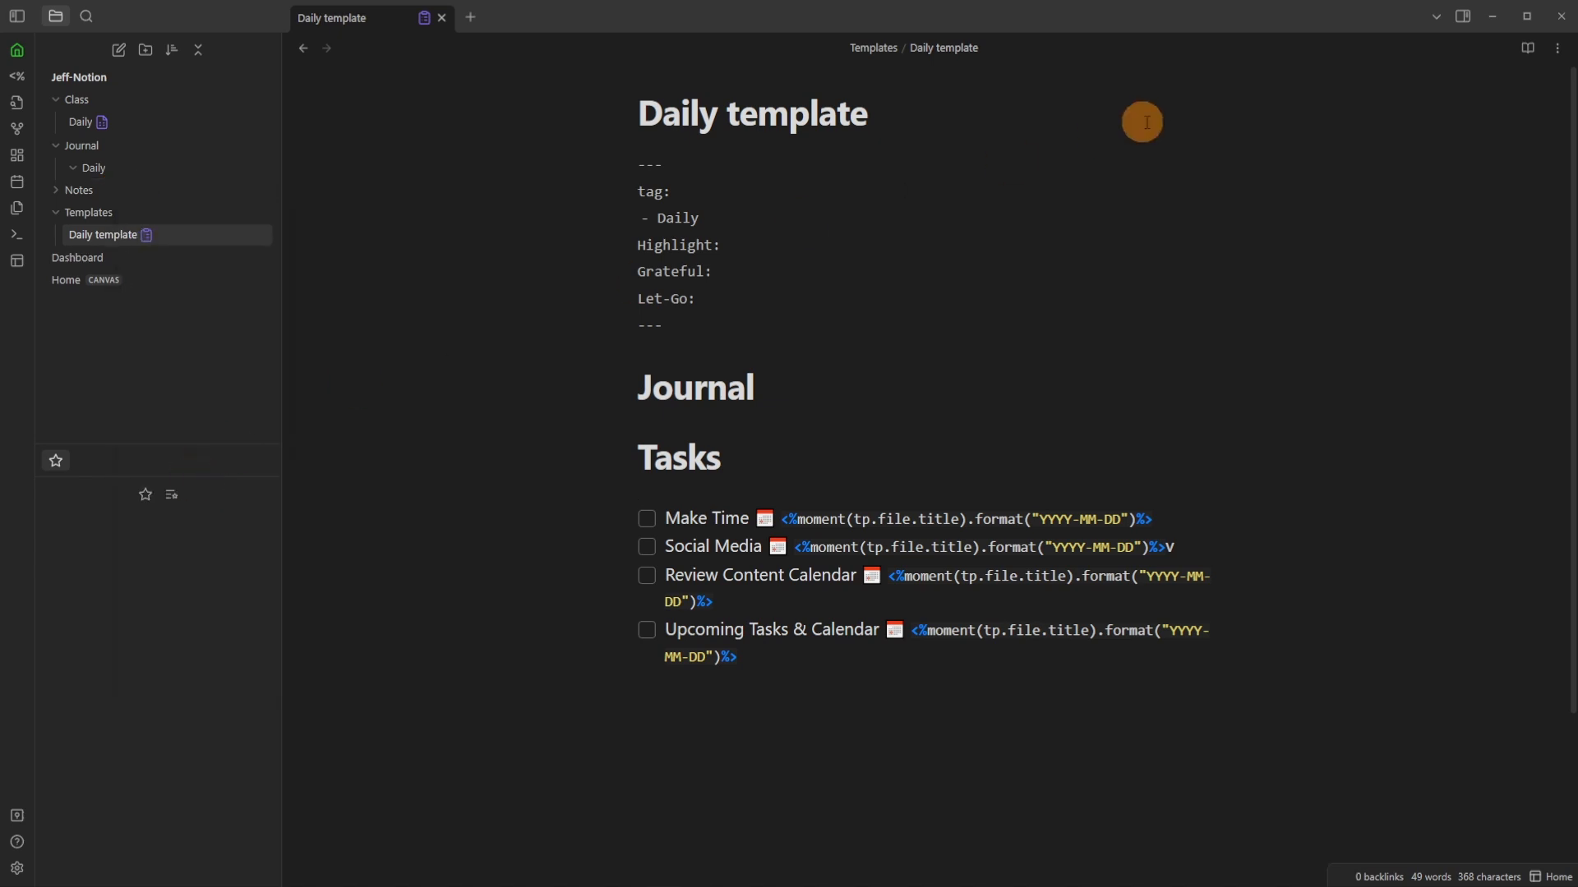
{"action": "left_click", "coordinate": [1463, 16]}
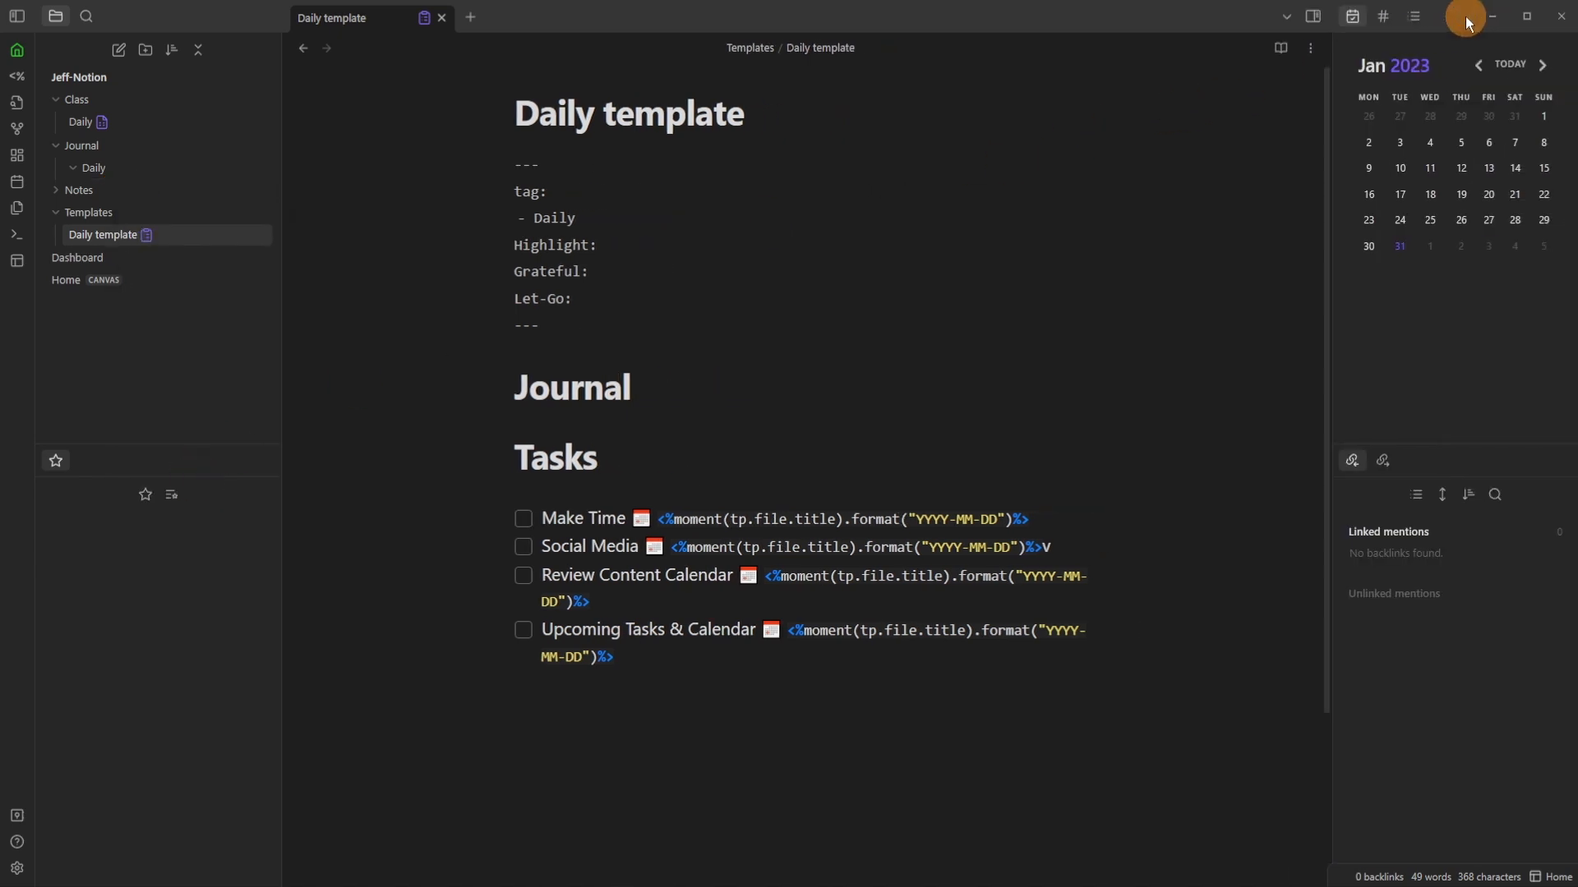
{"action": "left_click", "coordinate": [1399, 246]}
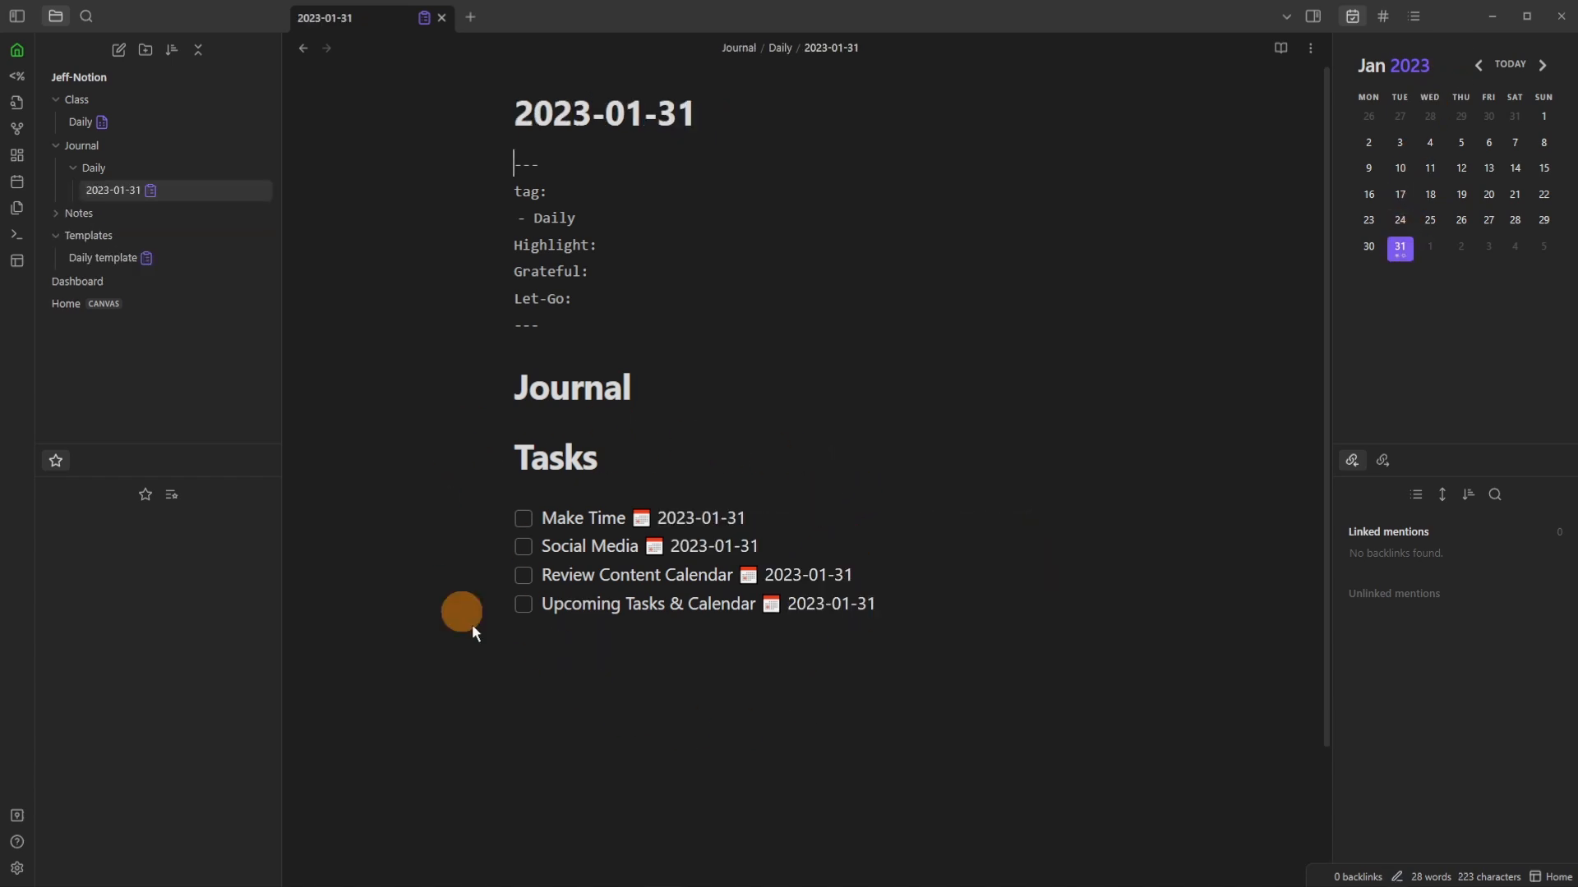
{"action": "left_click", "coordinate": [16, 50]}
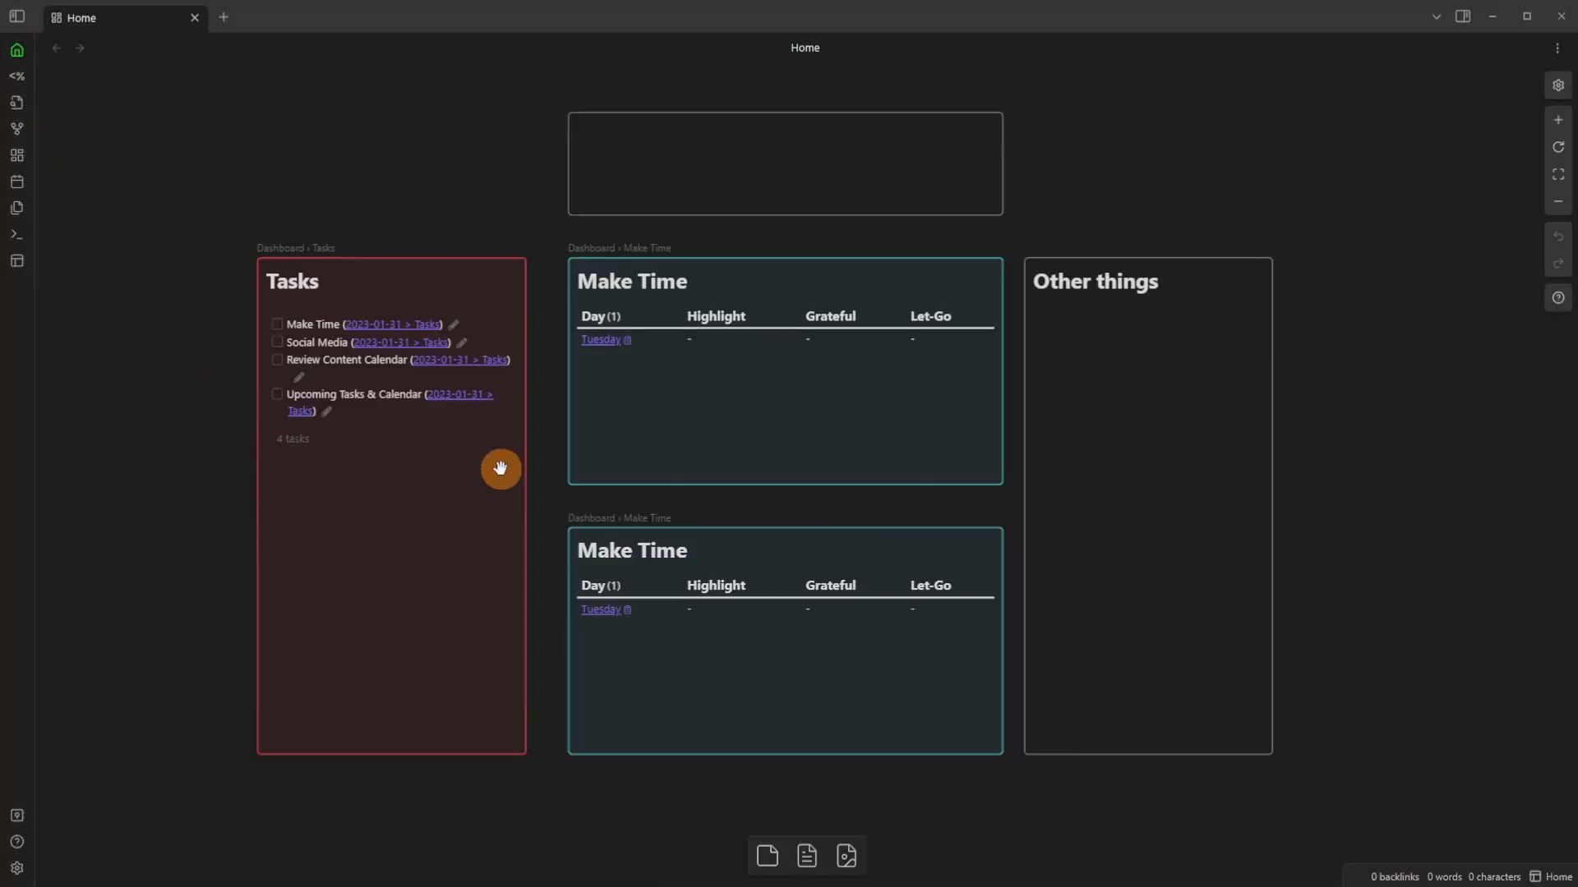
{"action": "left_click", "coordinate": [419, 350]}
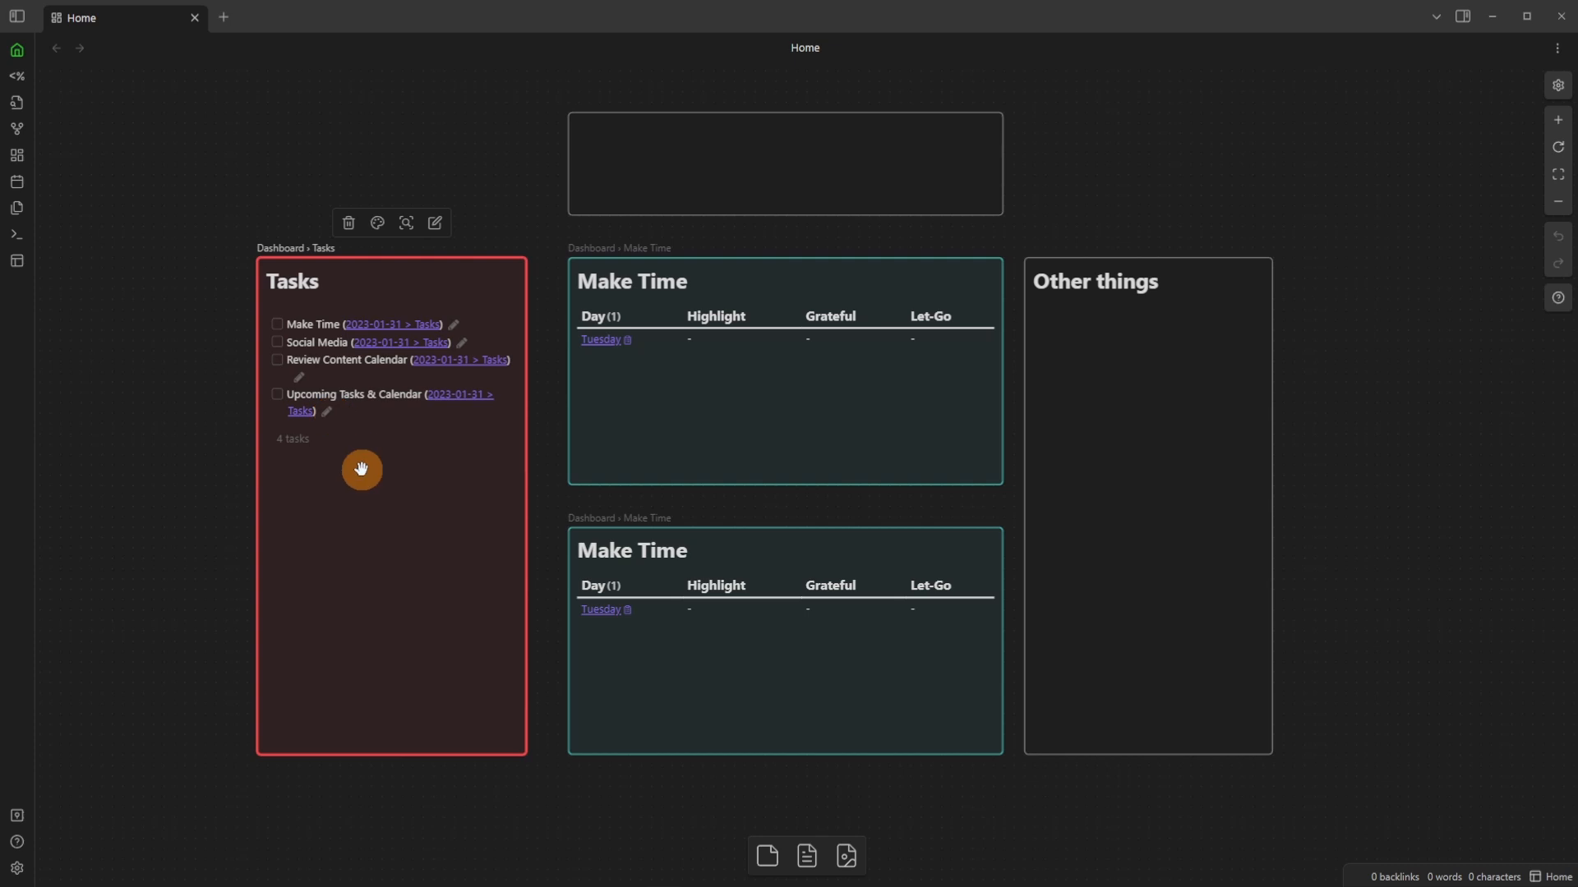
Open the vault's CSS snippets folder from the Appearance settings.
{"action": "key", "text": "ctrl+comma"}
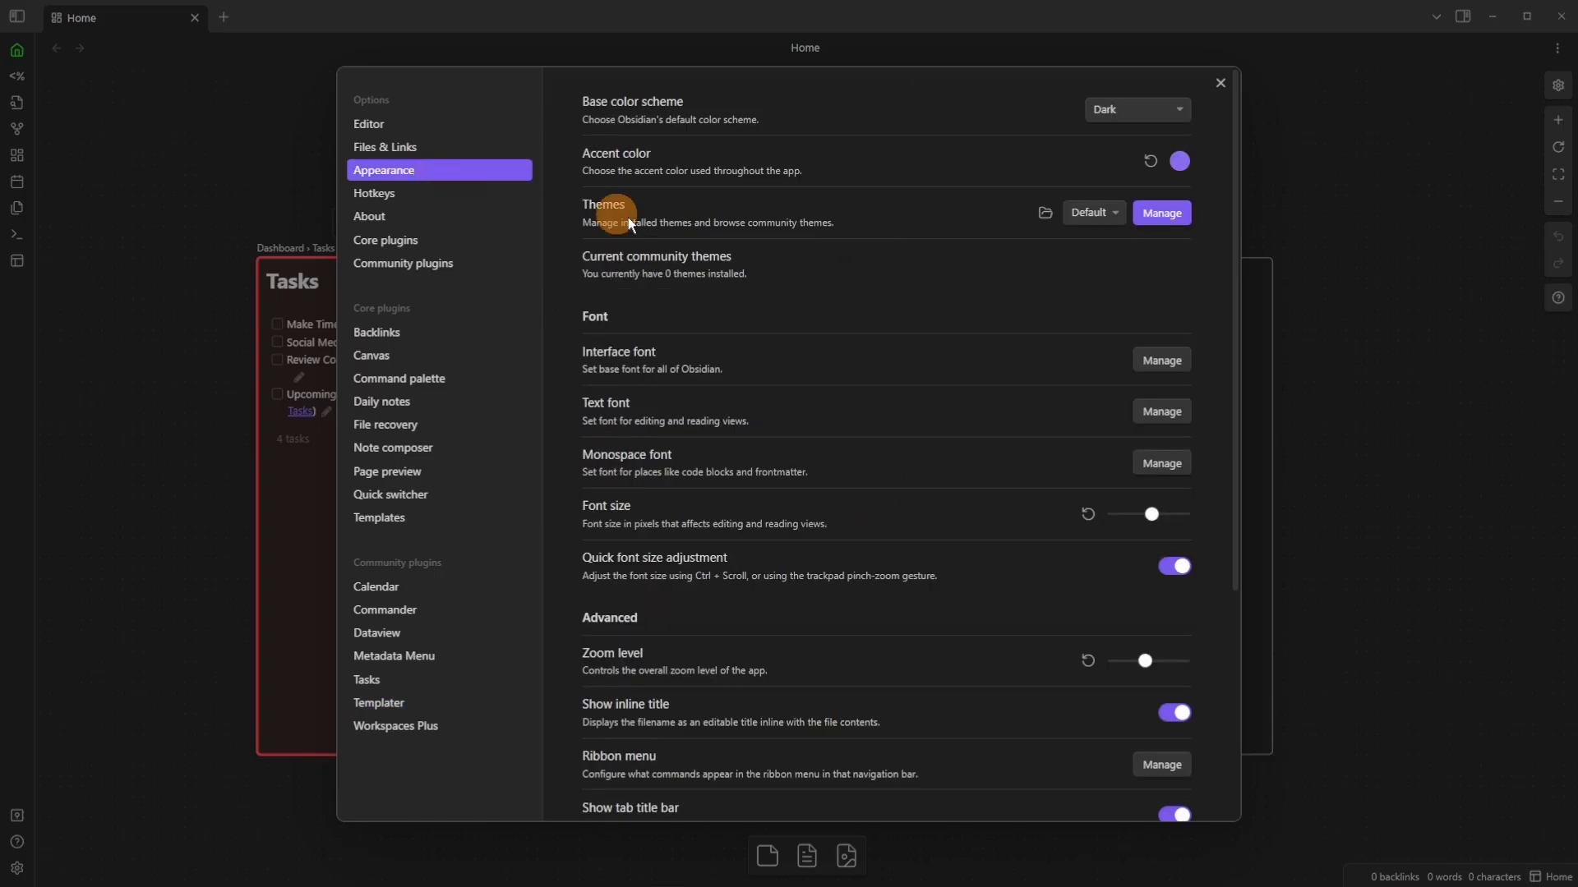
{"action": "scroll", "coordinate": [950, 567], "scroll_direction": "down", "scroll_amount": 5}
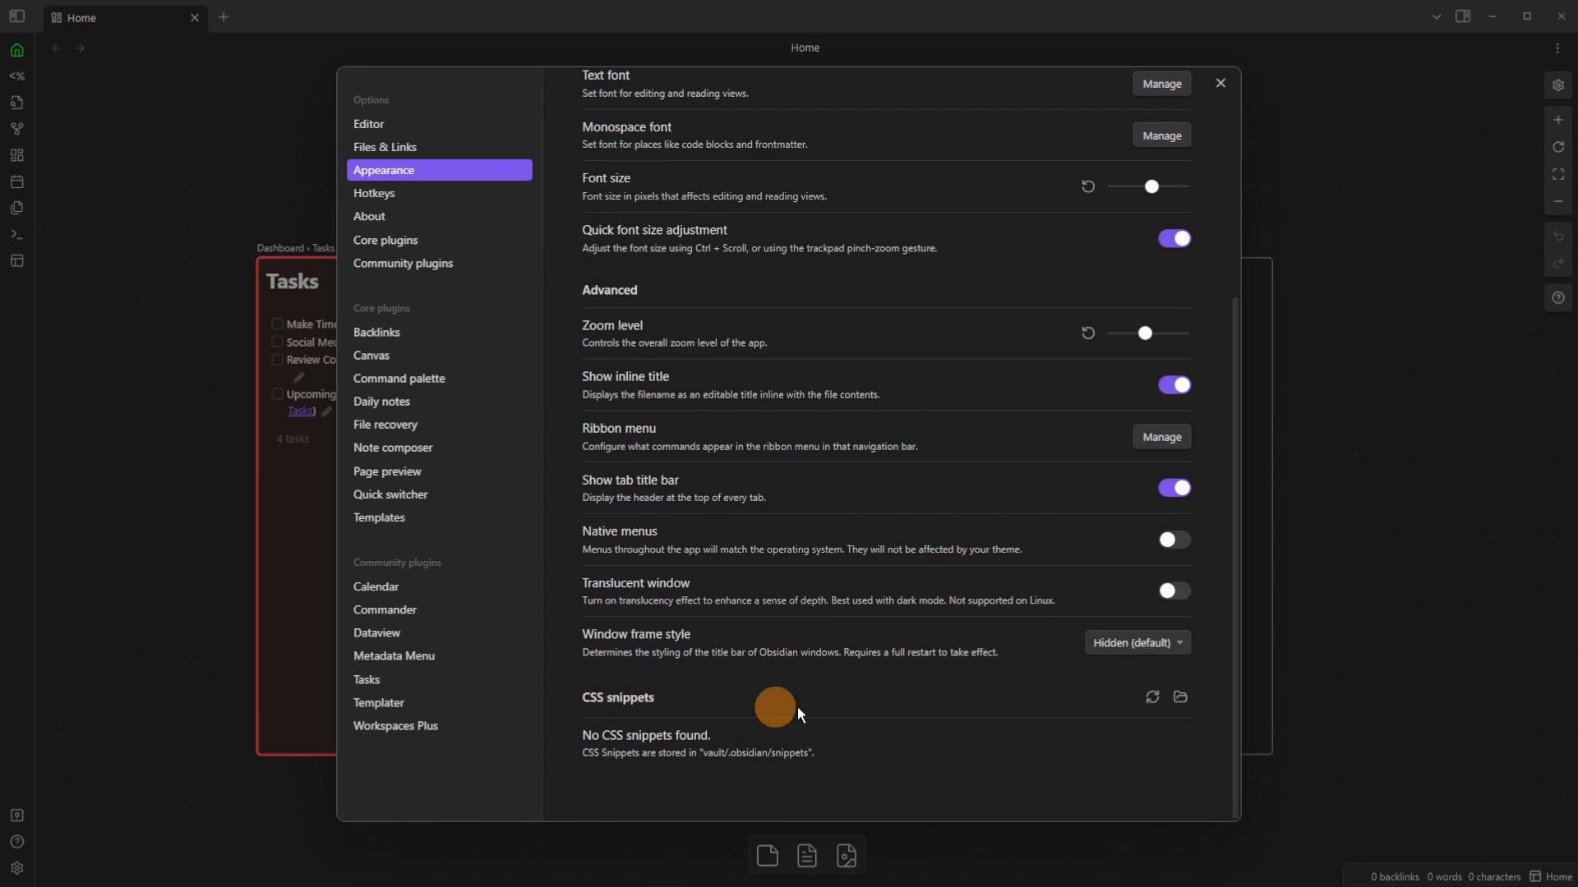
{"action": "left_click", "coordinate": [1182, 697]}
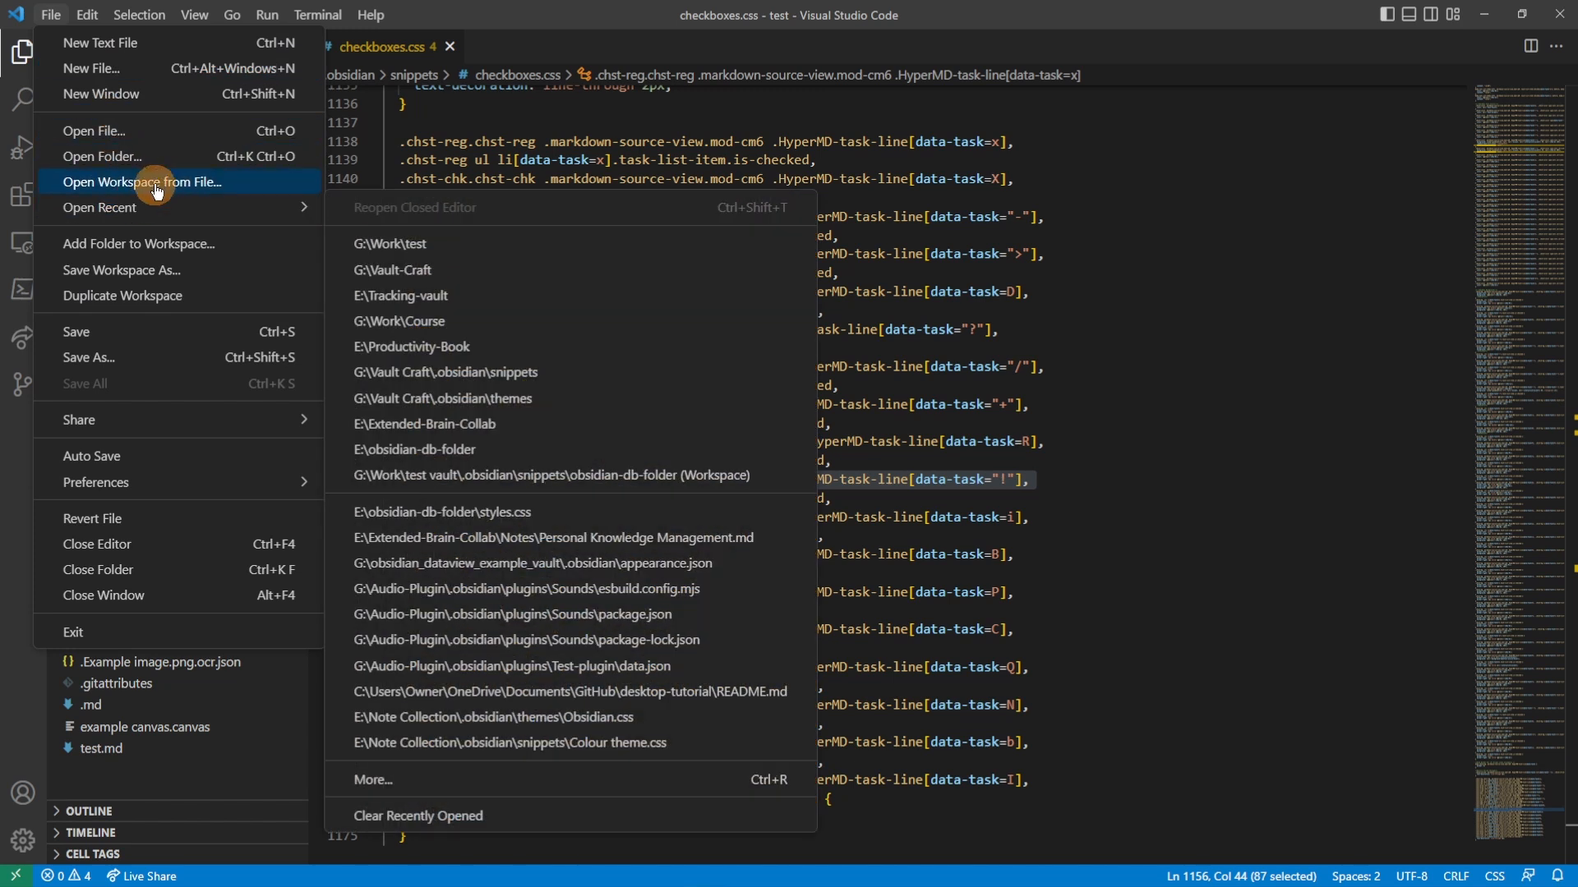
In Visual Studio Code, open the Jeff-Notion vault folder from the Maxtor (E:) drive.
{"action": "left_click", "coordinate": [155, 156]}
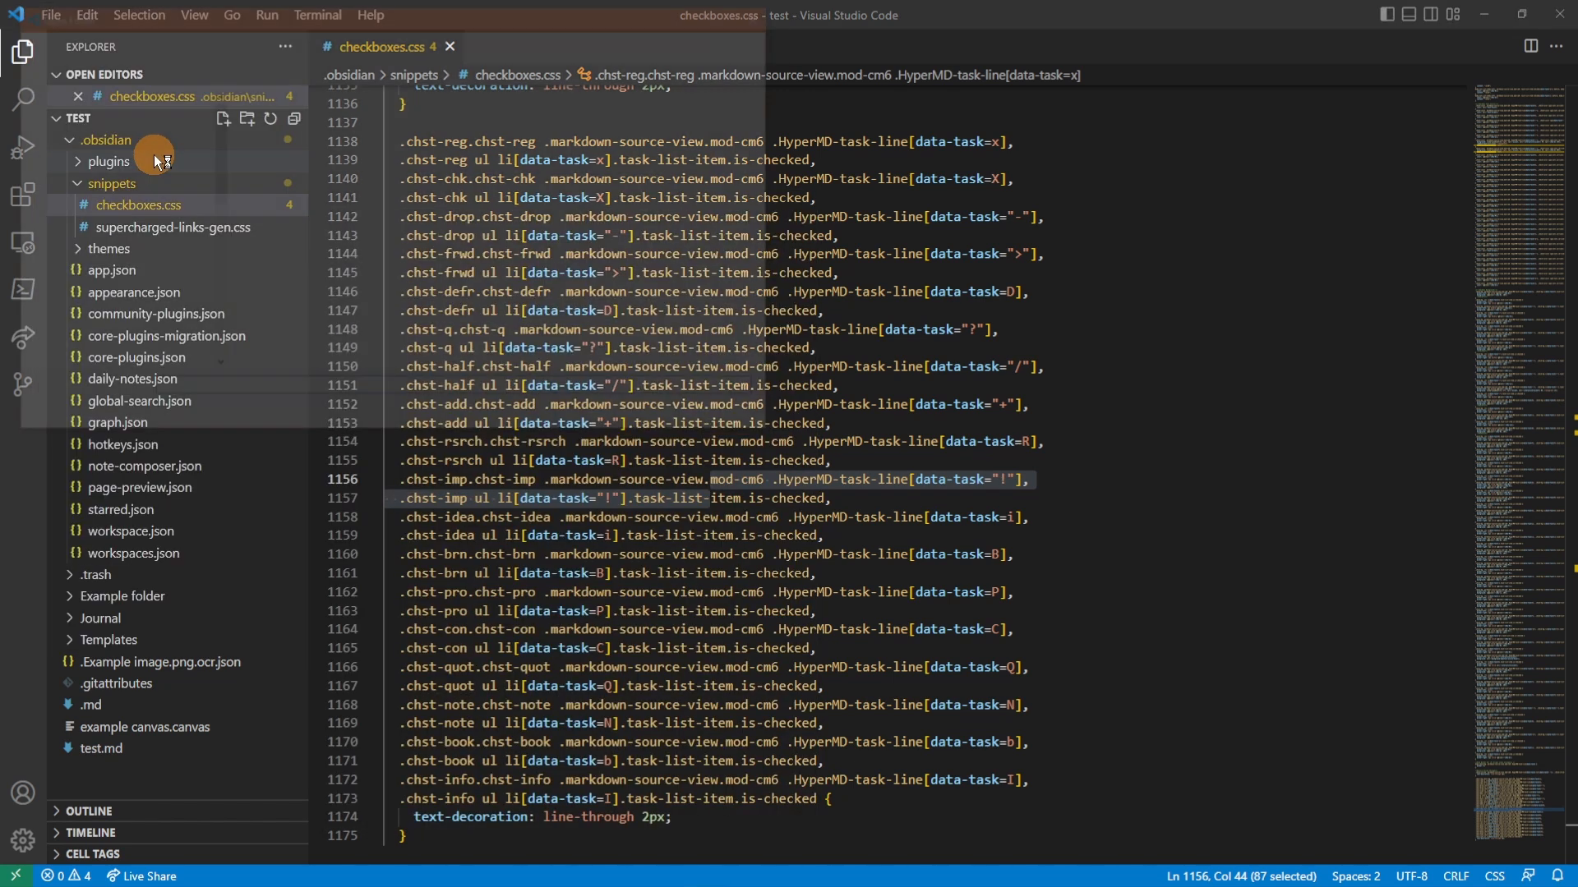
{"action": "left_click", "coordinate": [126, 359]}
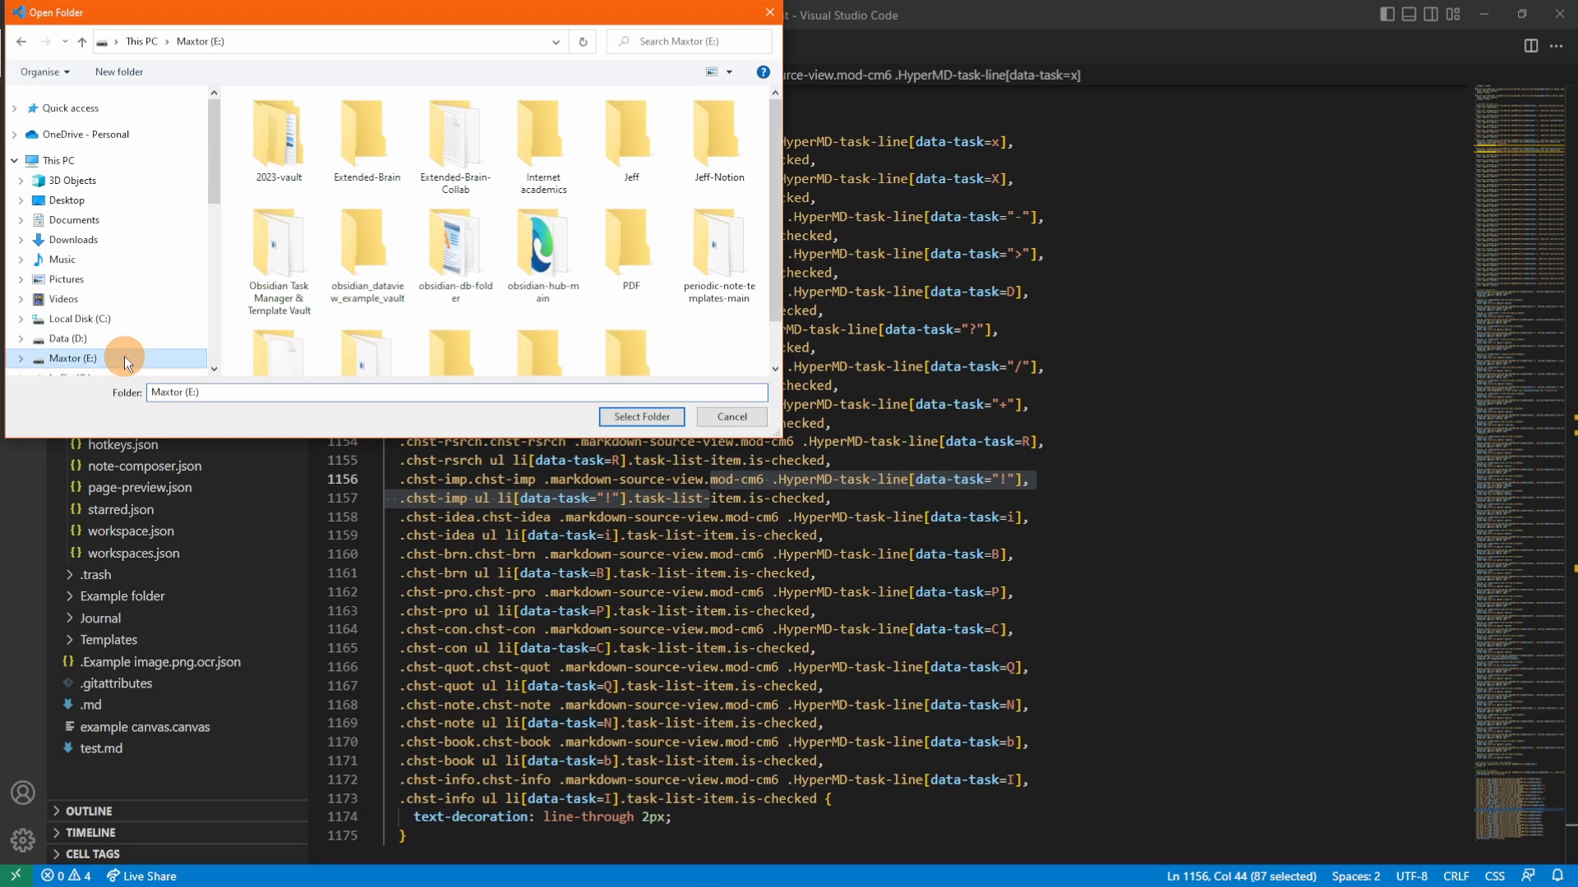
{"action": "double_click", "coordinate": [707, 155]}
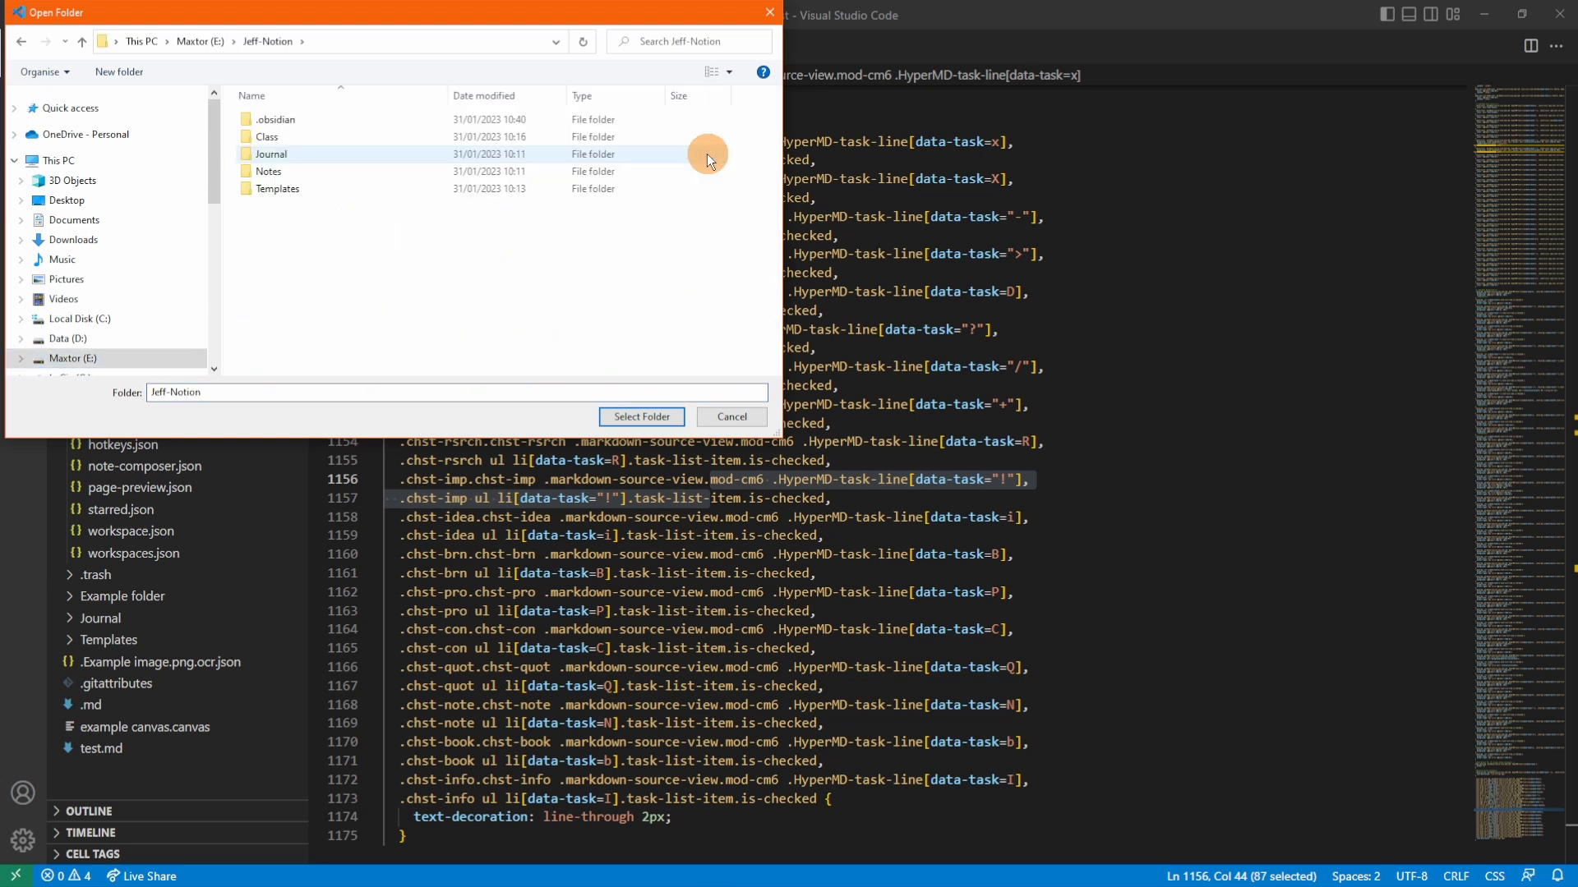
{"action": "left_click", "coordinate": [638, 417]}
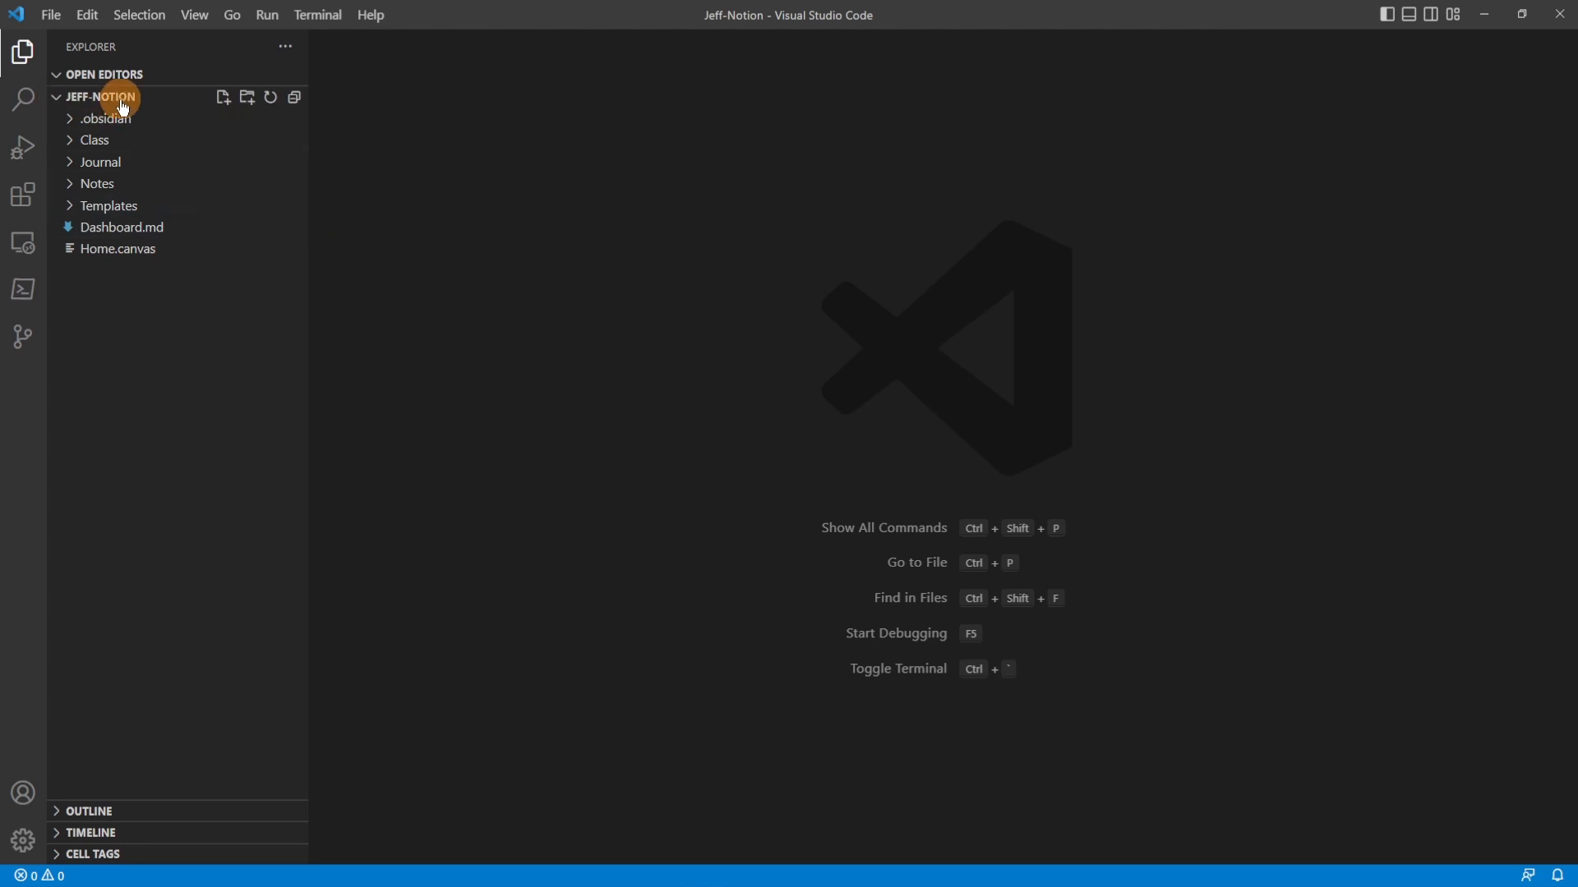
Create tasks.css in the .obsidian snippets folder, paste in the copied tasks-backlink CSS rule and save the file.
{"action": "left_click", "coordinate": [65, 119]}
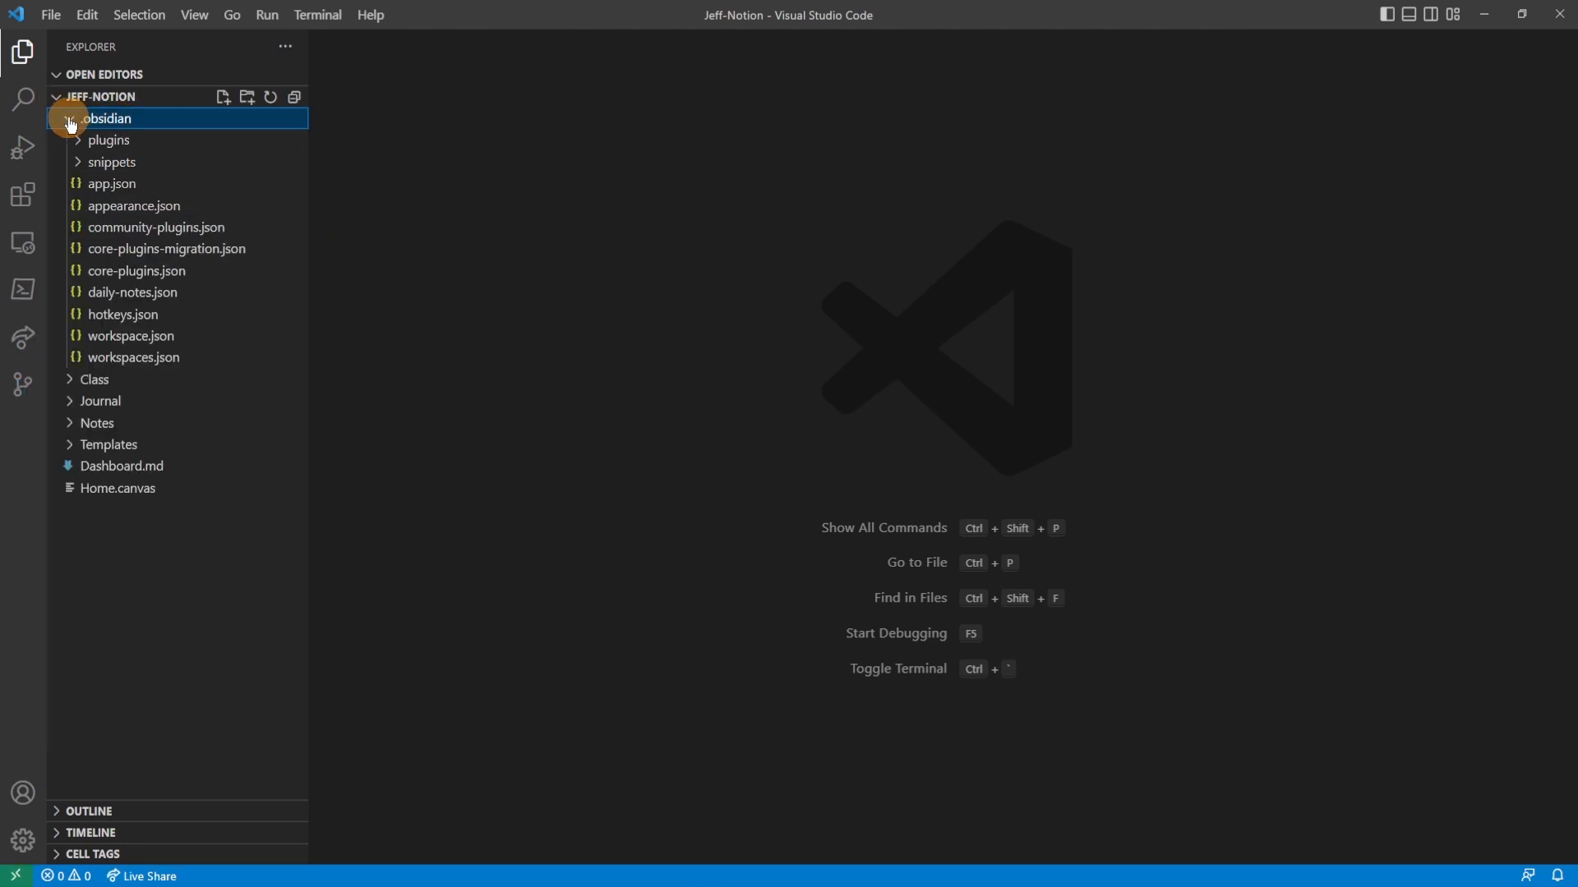
{"action": "left_click", "coordinate": [74, 161]}
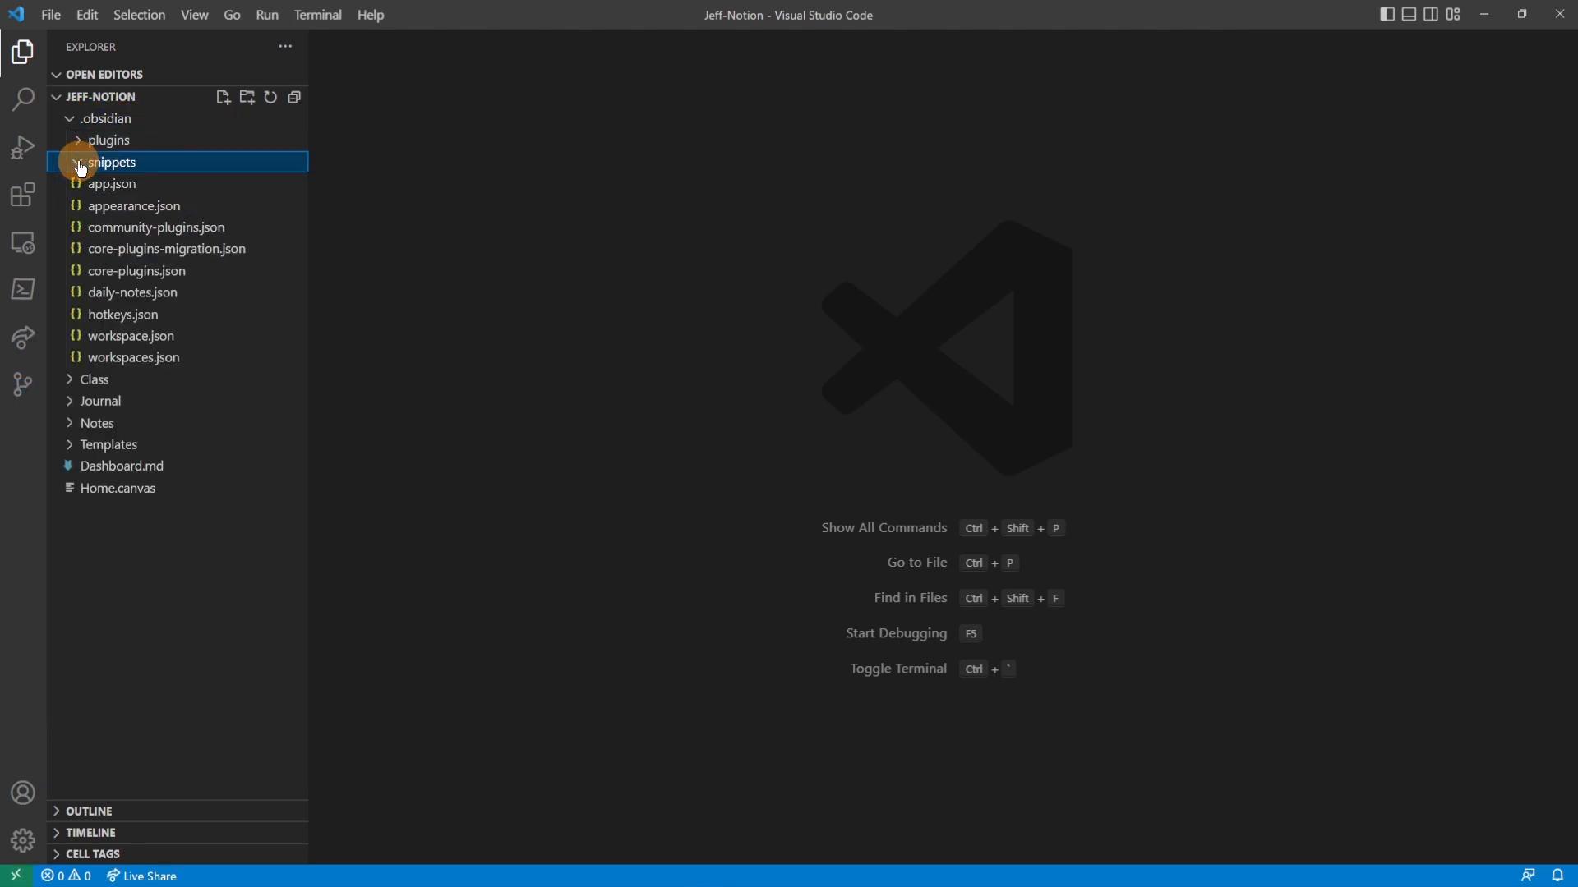
{"action": "right_click", "coordinate": [134, 162]}
{"action": "left_click", "coordinate": [172, 170]}
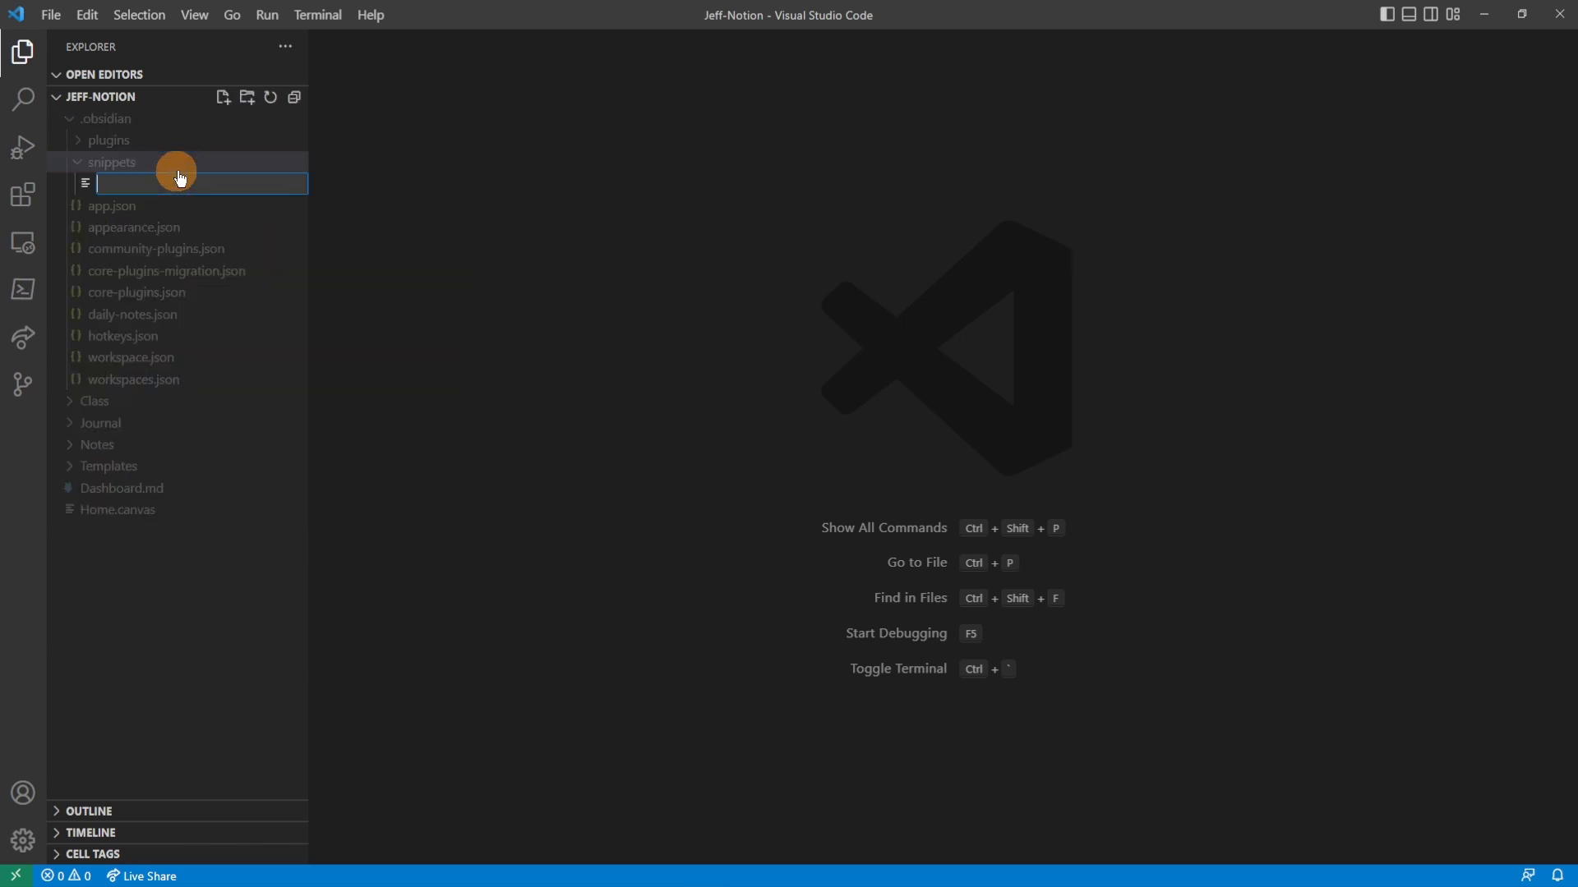
{"action": "type", "text": "ta"}
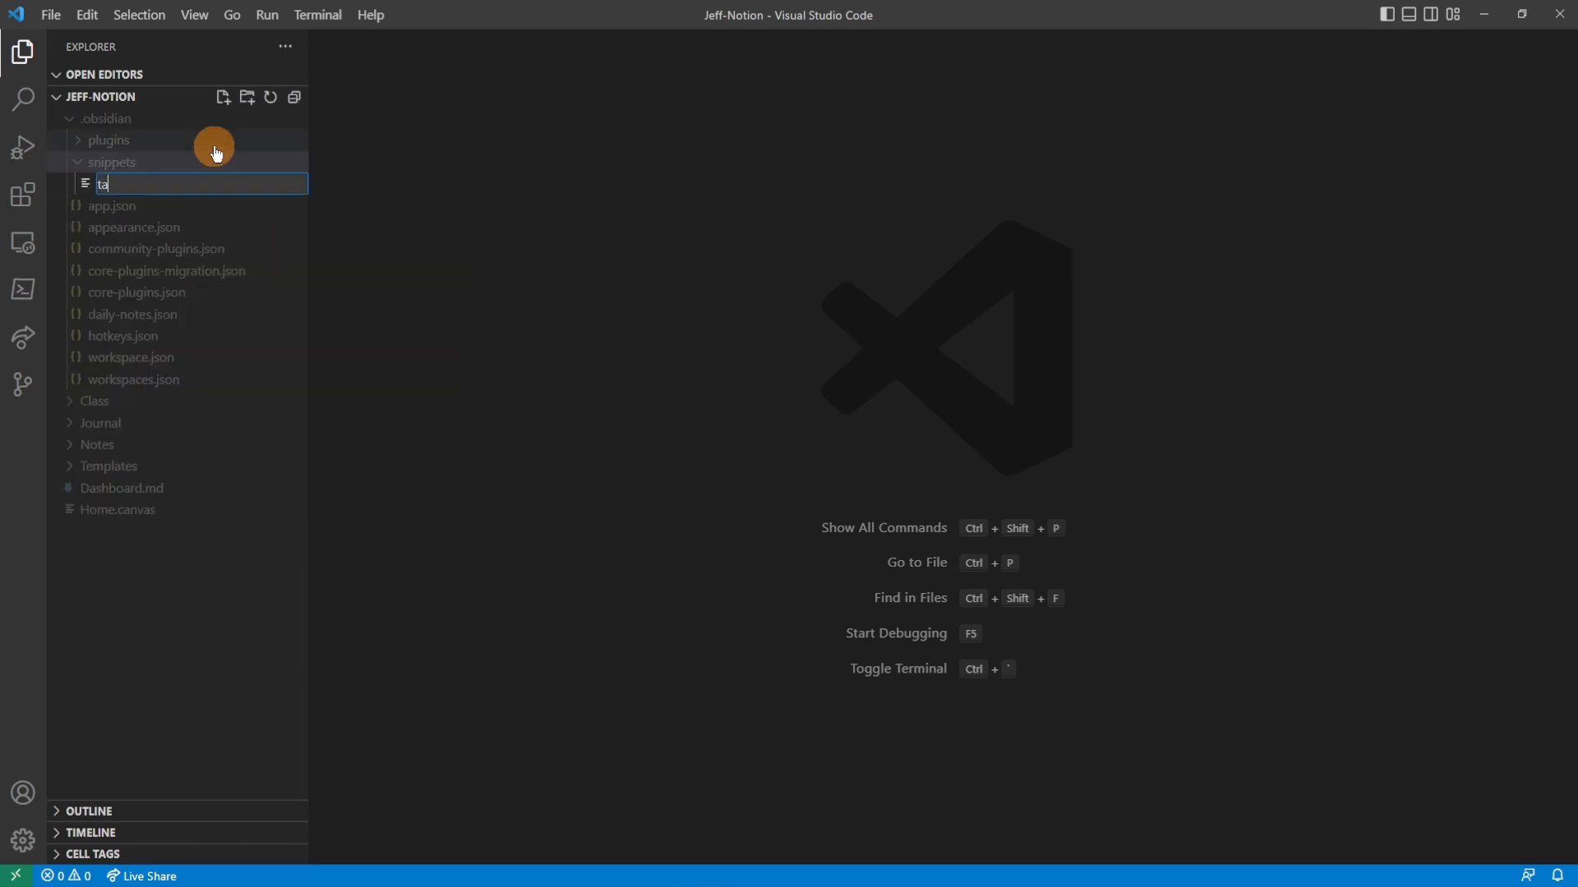
{"action": "type", "text": "sks.css"}
{"action": "key", "text": "Return"}
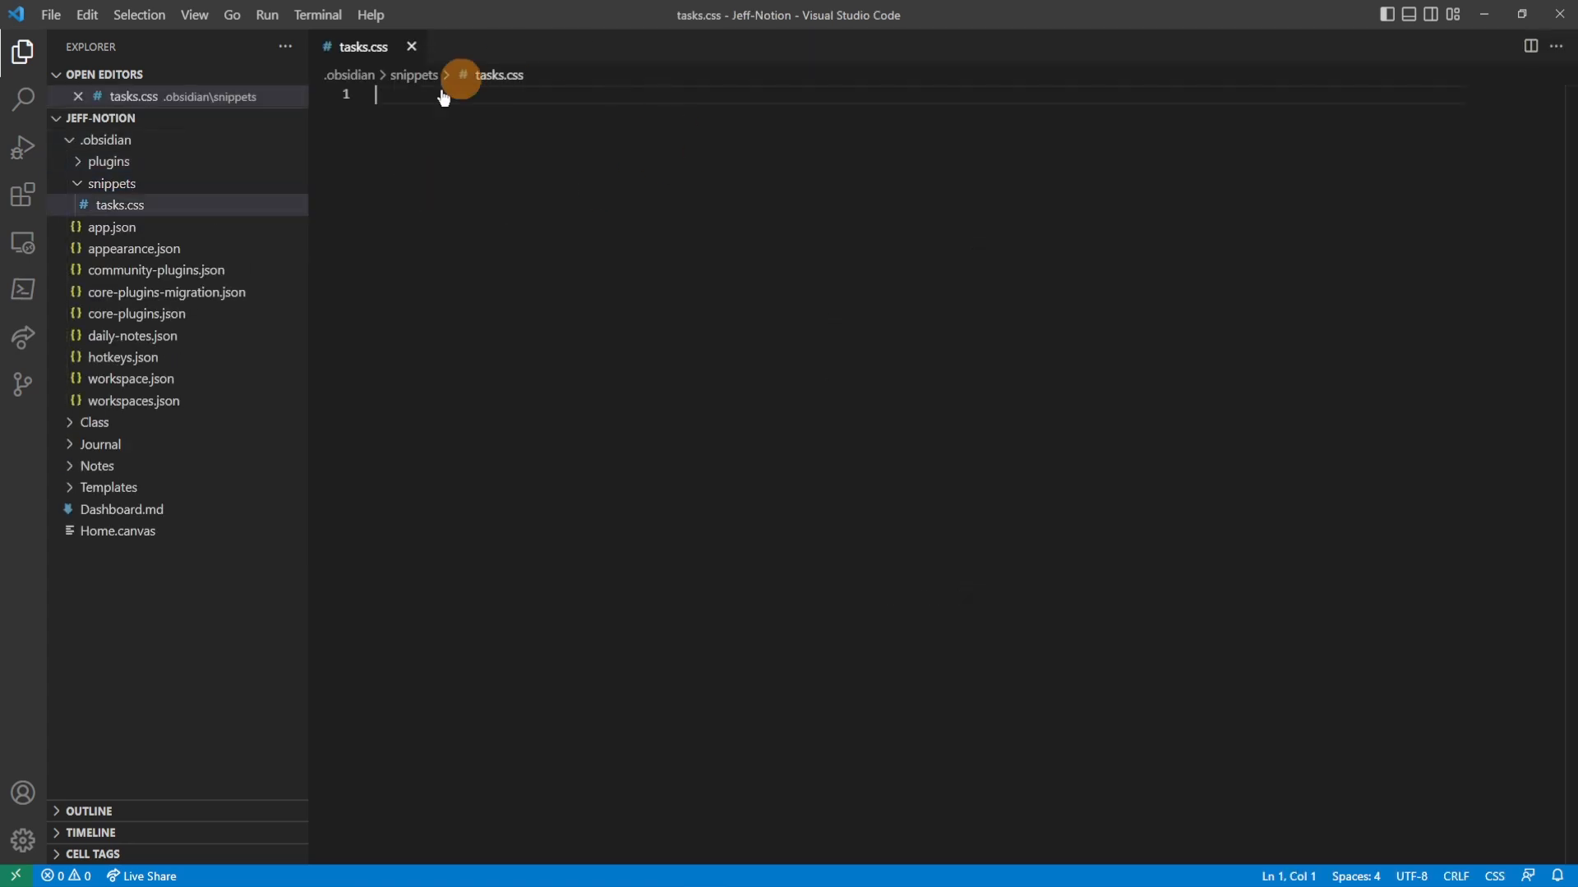
{"action": "key", "text": "ctrl+v"}
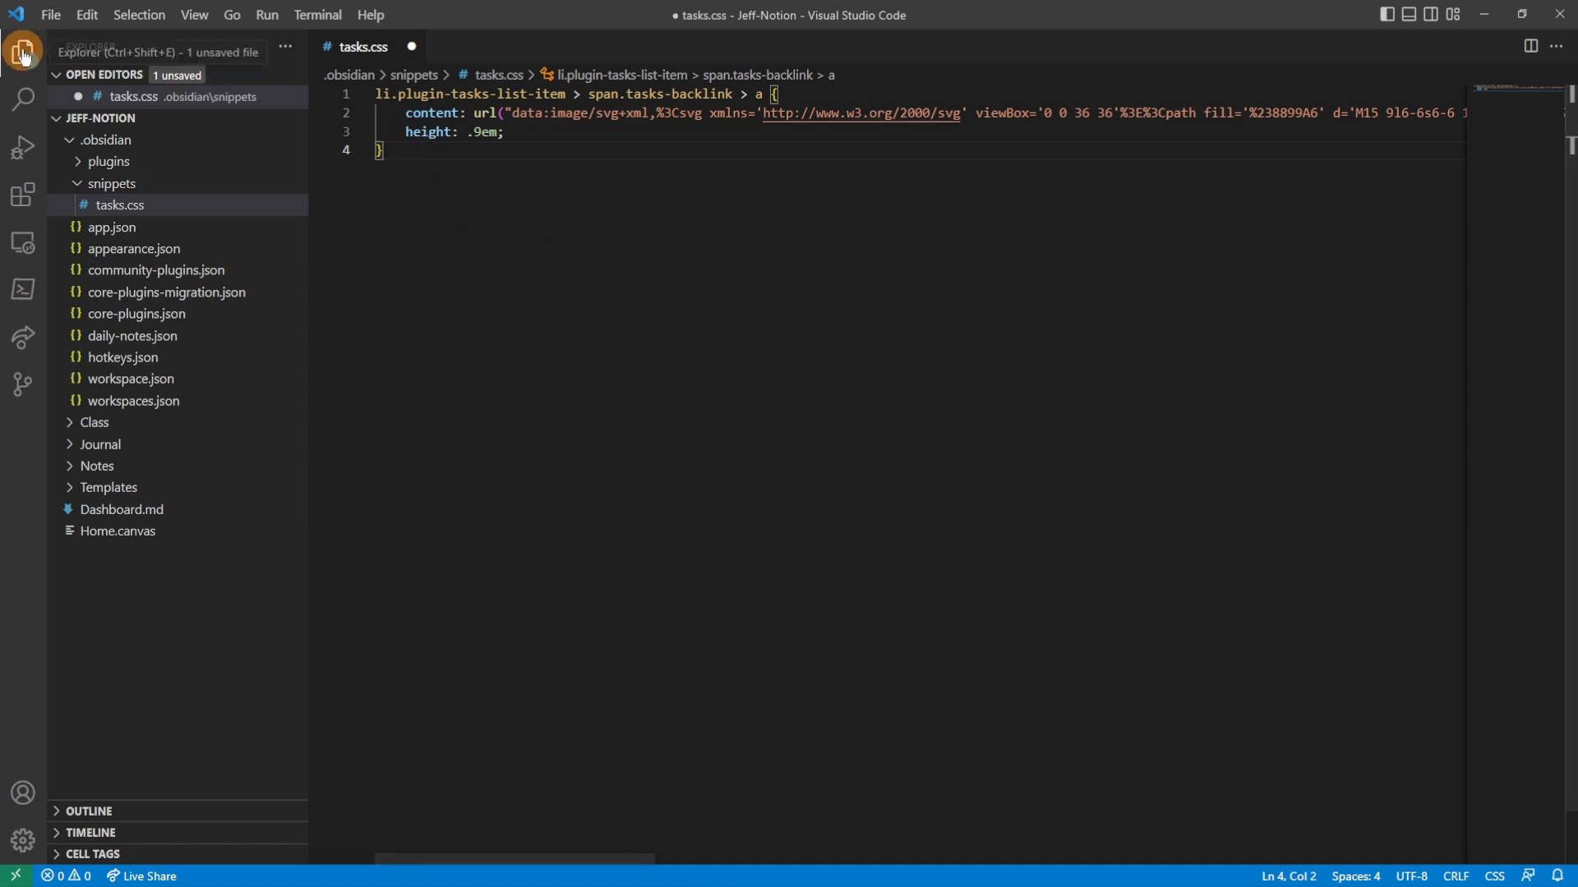
{"action": "key", "text": "ctrl+s"}
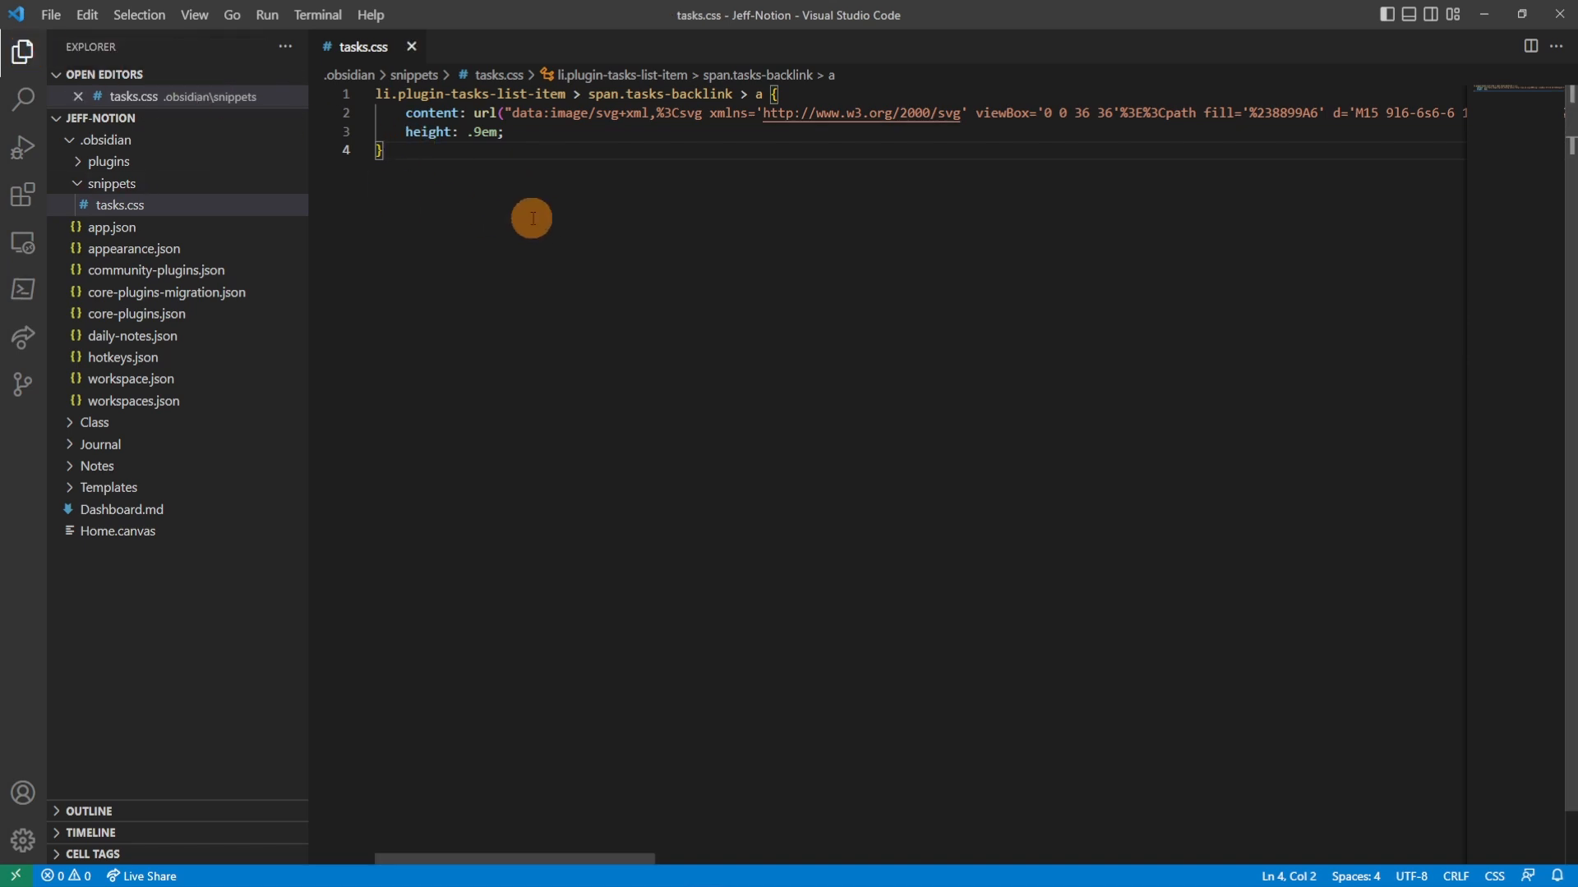
Switch back to Obsidian, reload the CSS snippets in the Appearance settings and enable the tasks snippet.
{"action": "left_click", "coordinate": [1485, 15]}
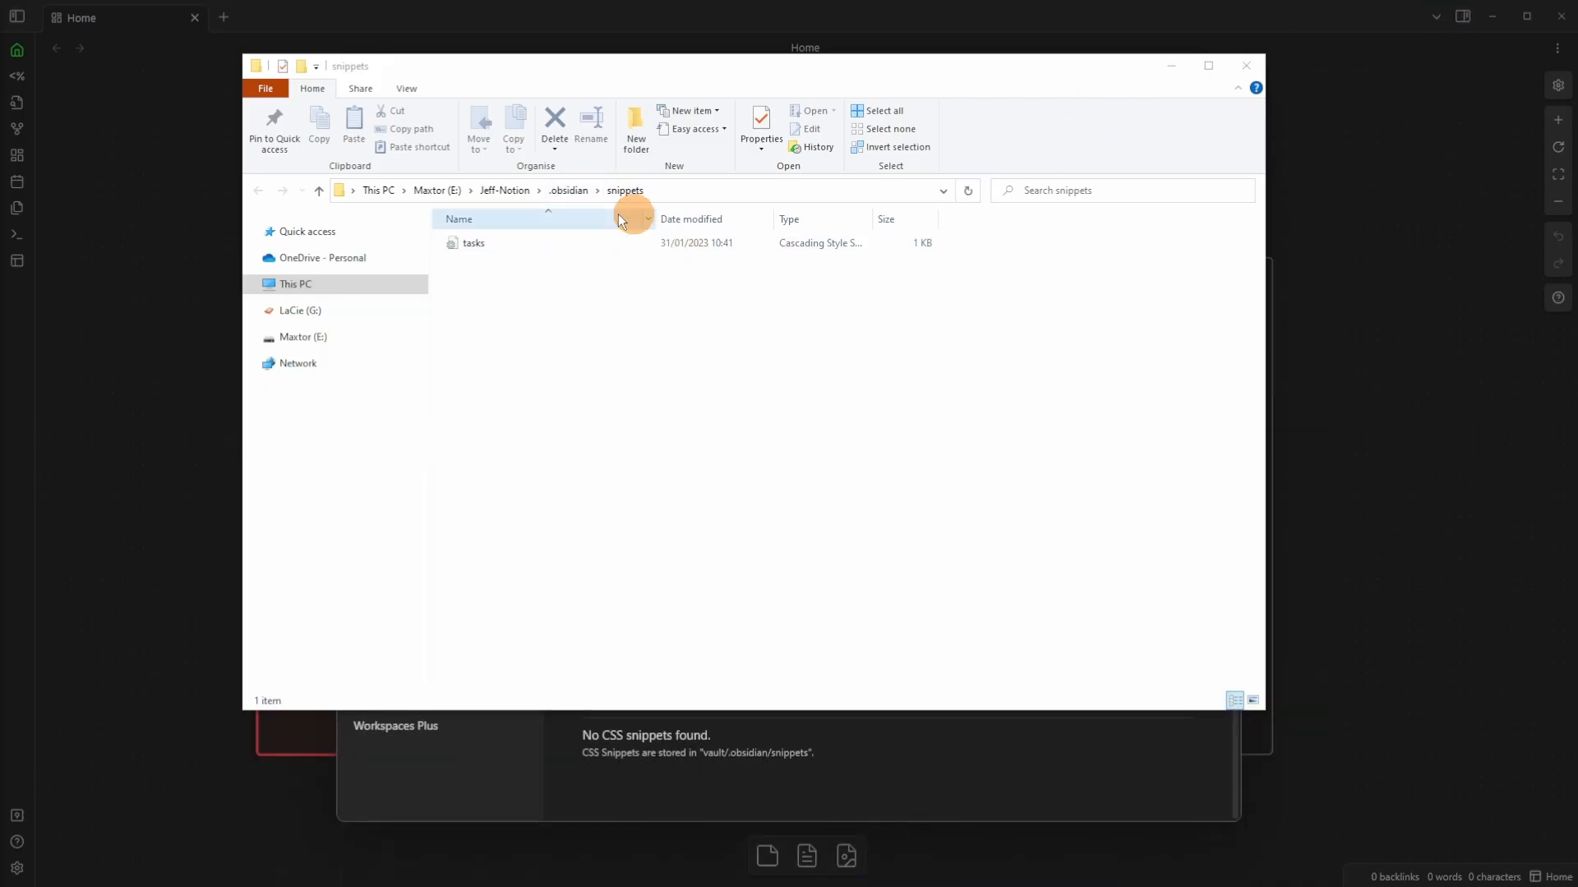
{"action": "left_click", "coordinate": [1171, 65]}
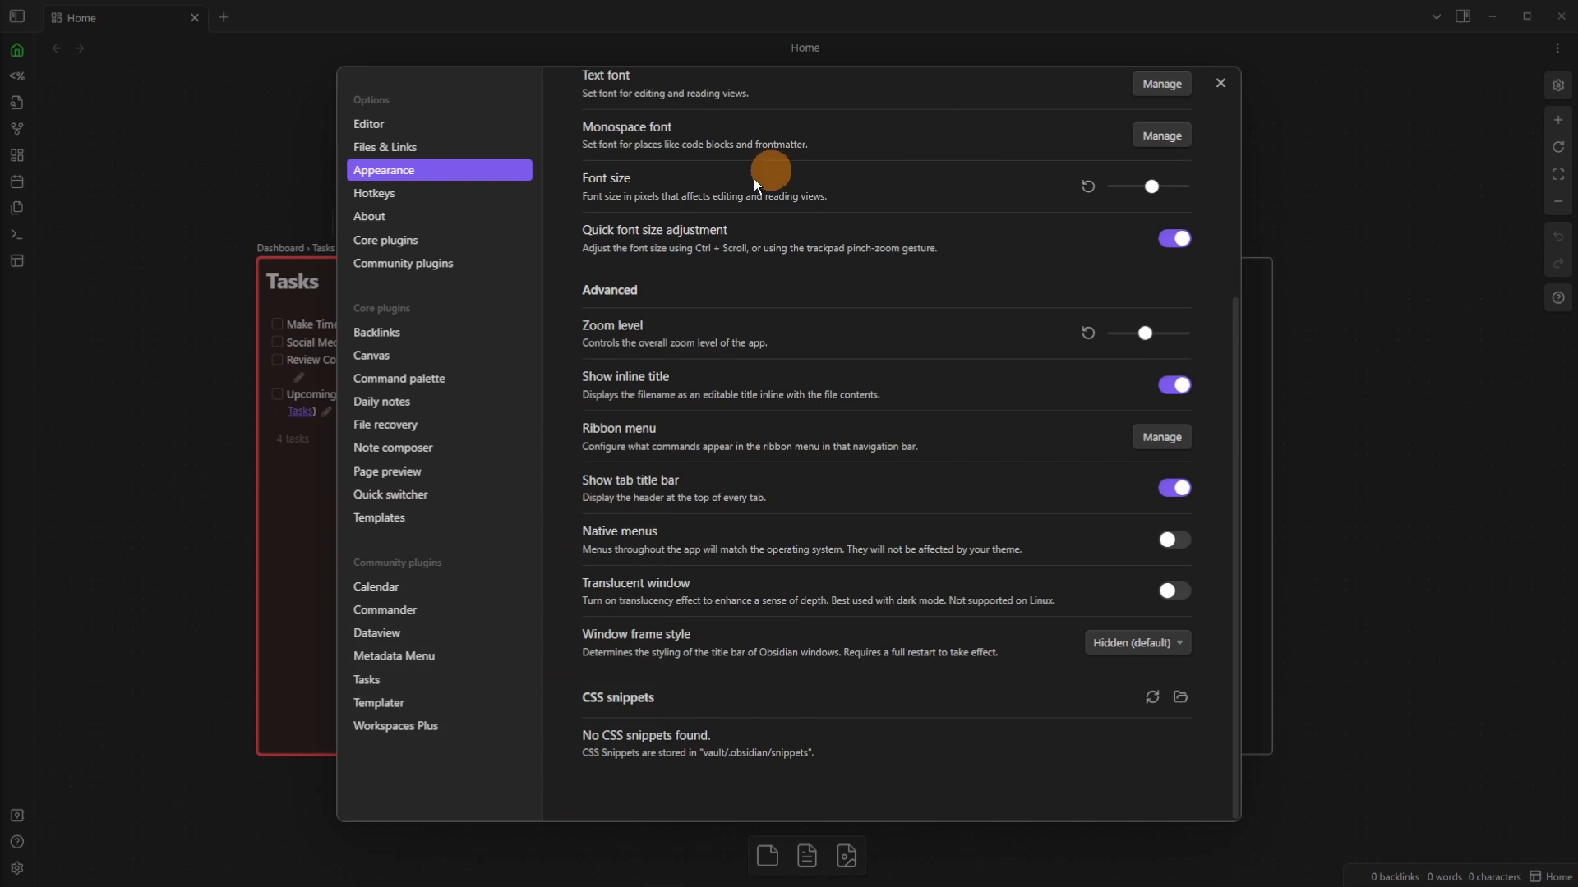
{"action": "left_click", "coordinate": [1153, 697]}
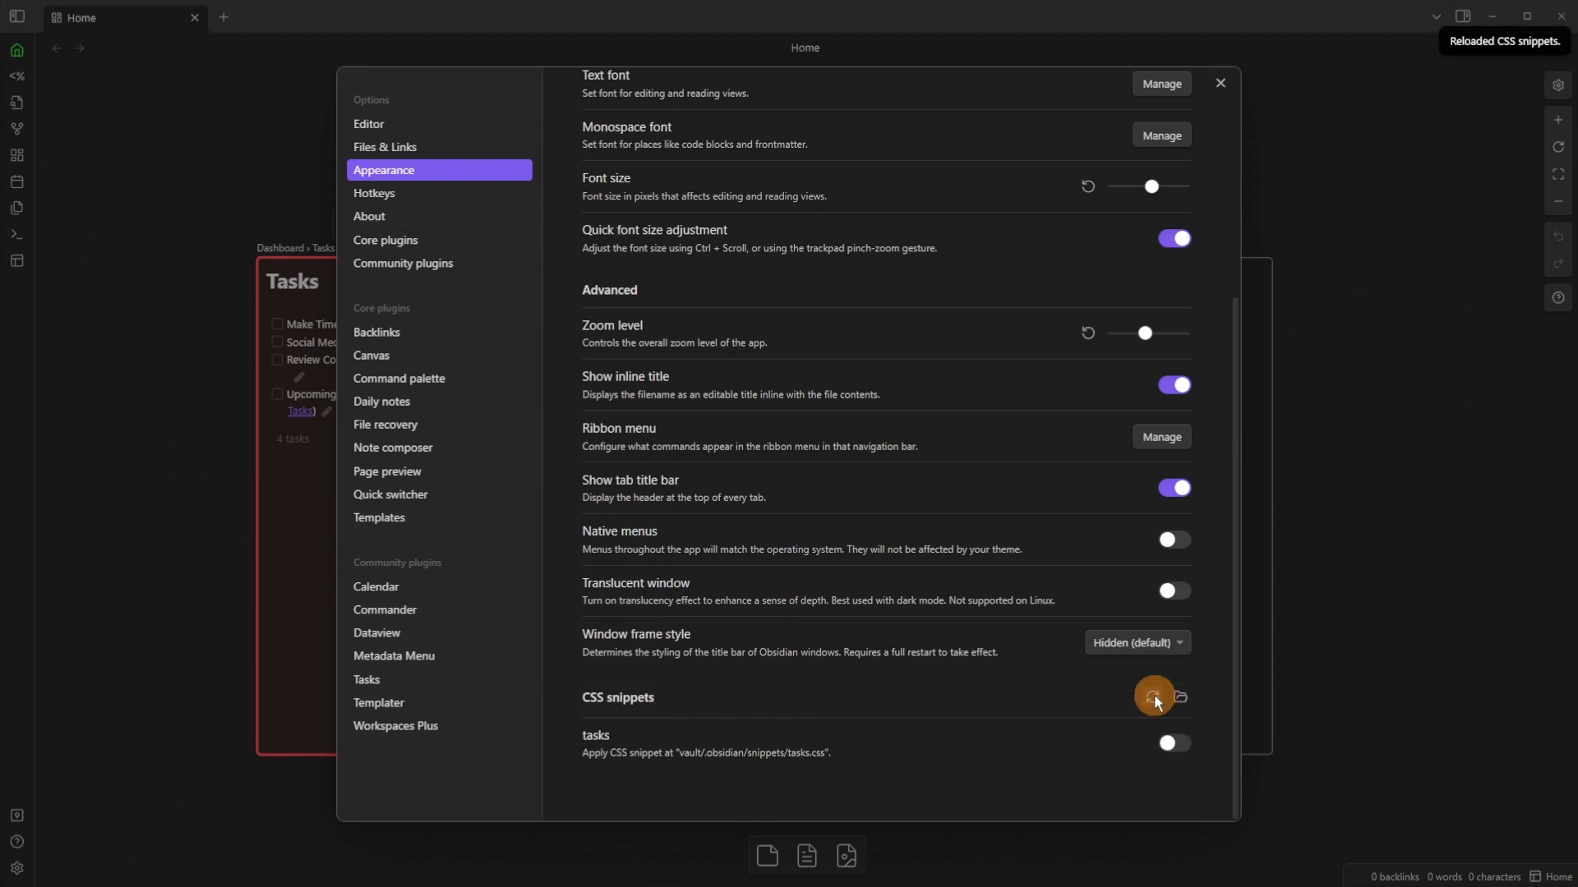
{"action": "left_click", "coordinate": [1181, 740]}
{"action": "left_click", "coordinate": [216, 476]}
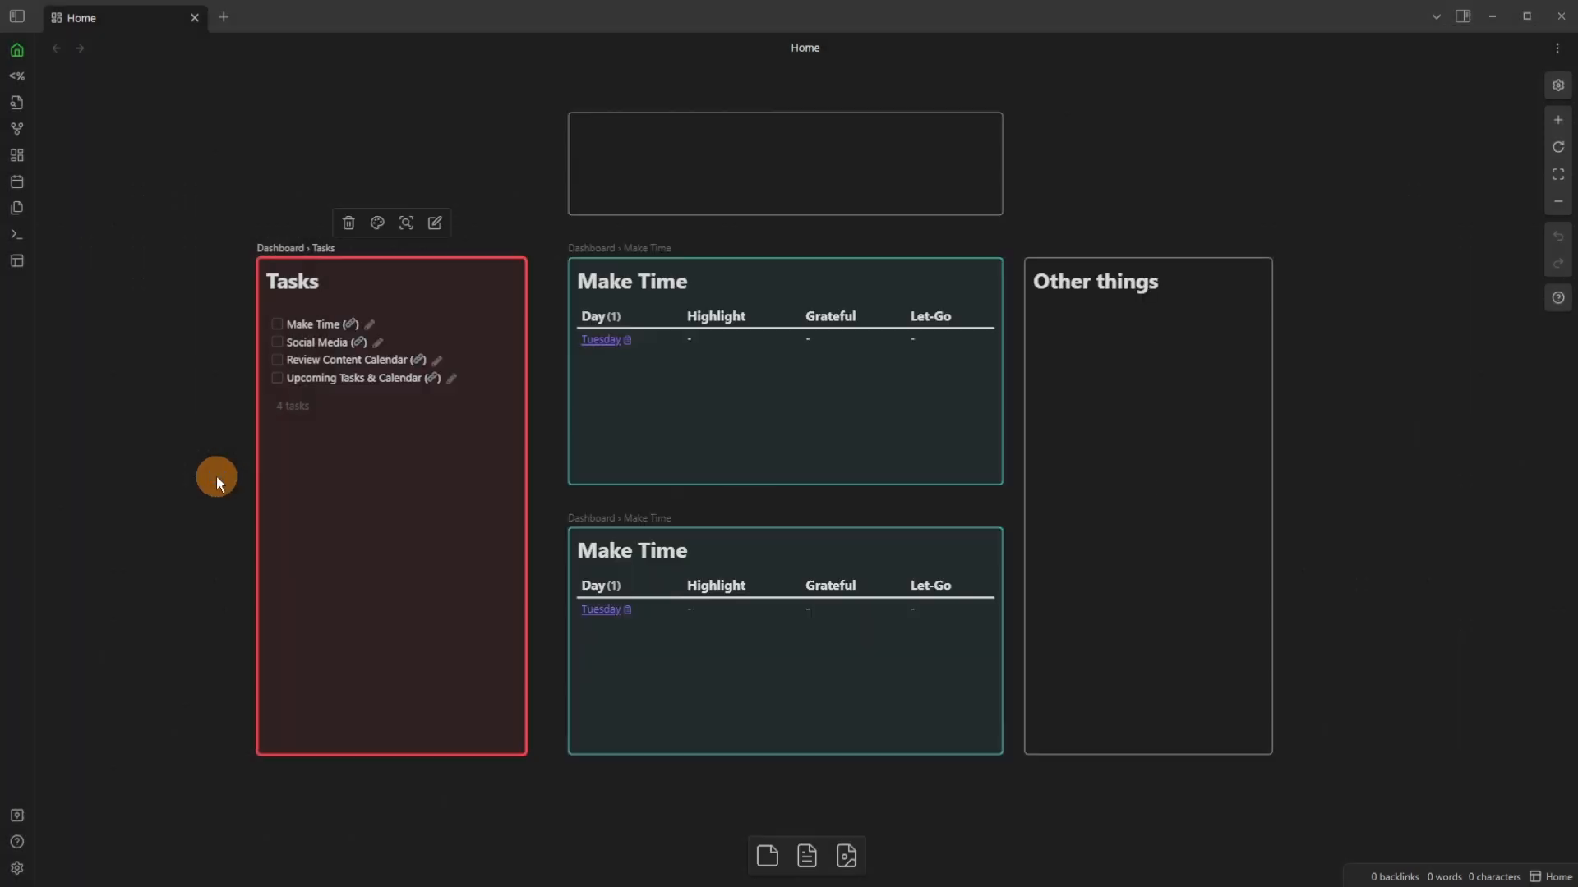
Zoom to the Tasks card on the Home canvas and preview the source notes behind its tasks' link icons.
{"action": "left_click", "coordinate": [406, 222]}
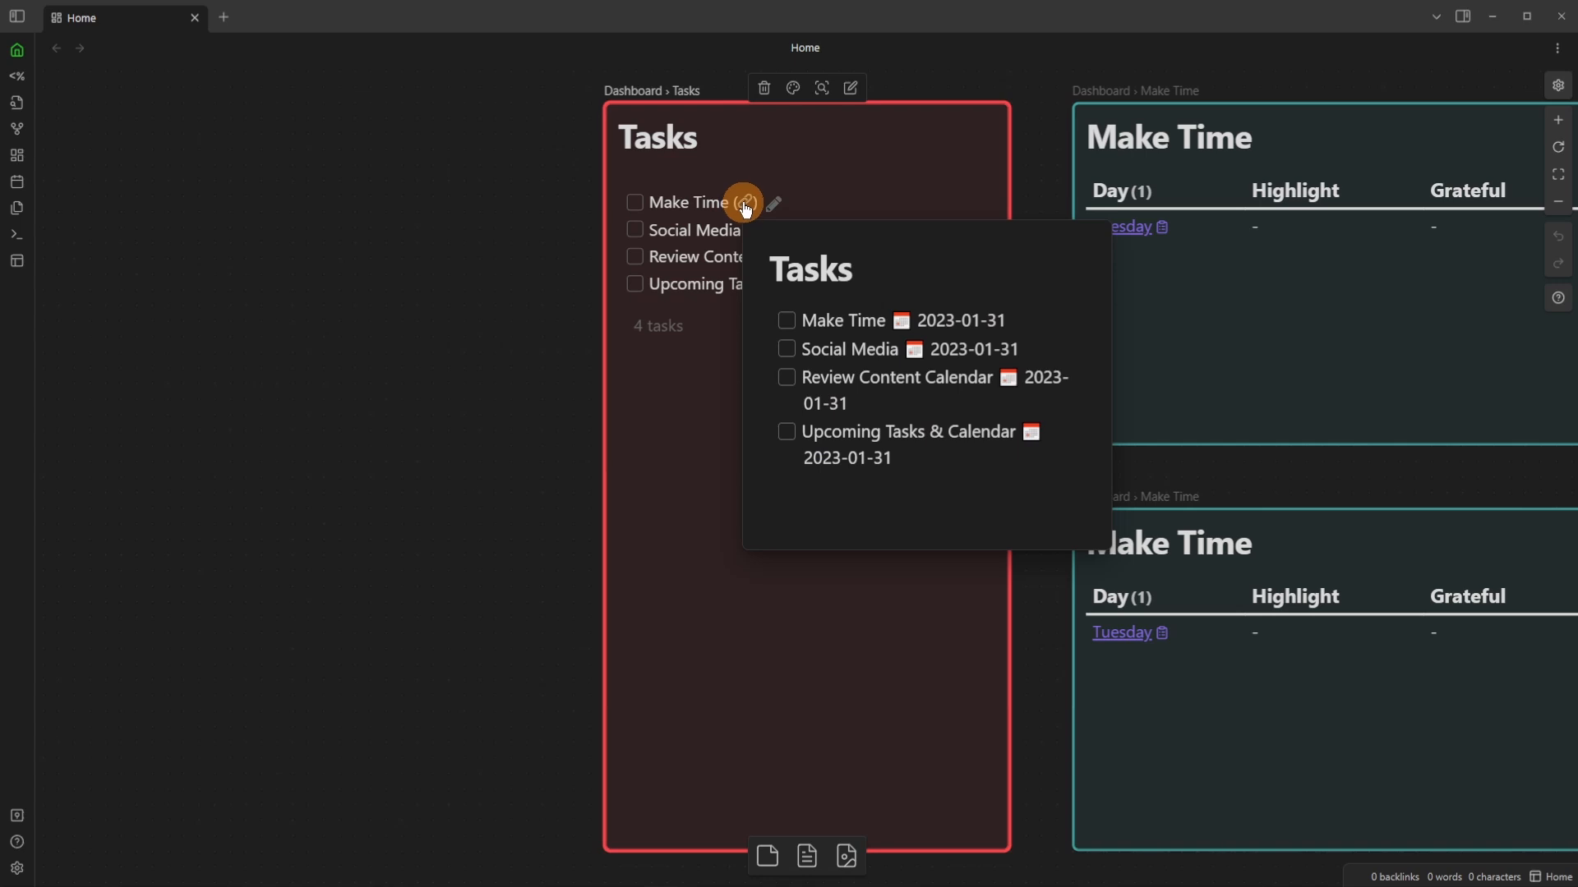
{"action": "mouse_move", "coordinate": [758, 238]}
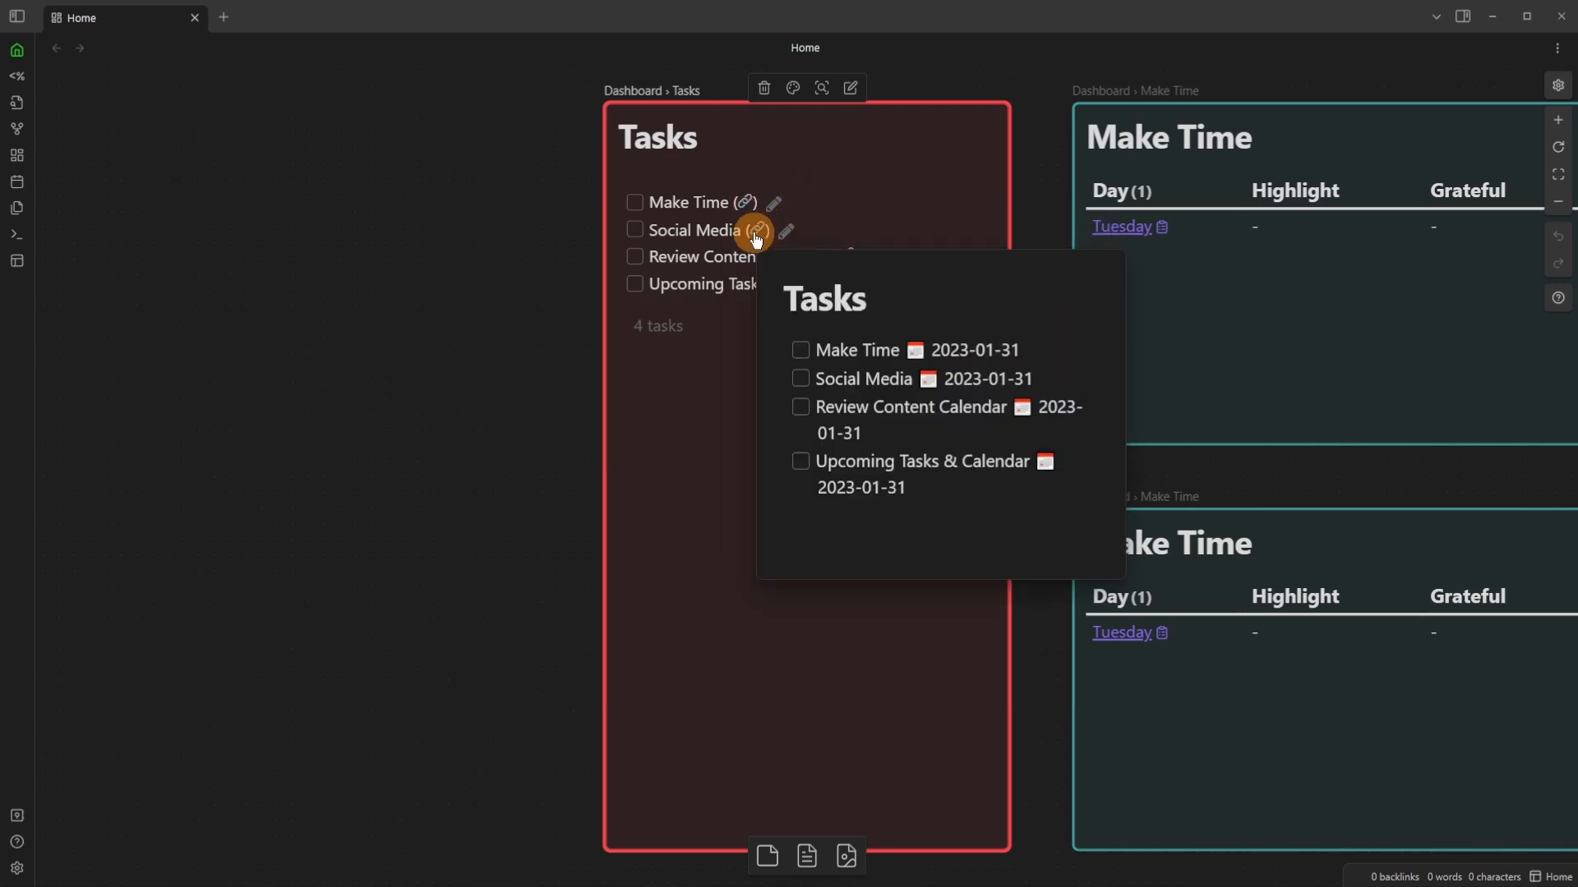
{"action": "mouse_move", "coordinate": [852, 258]}
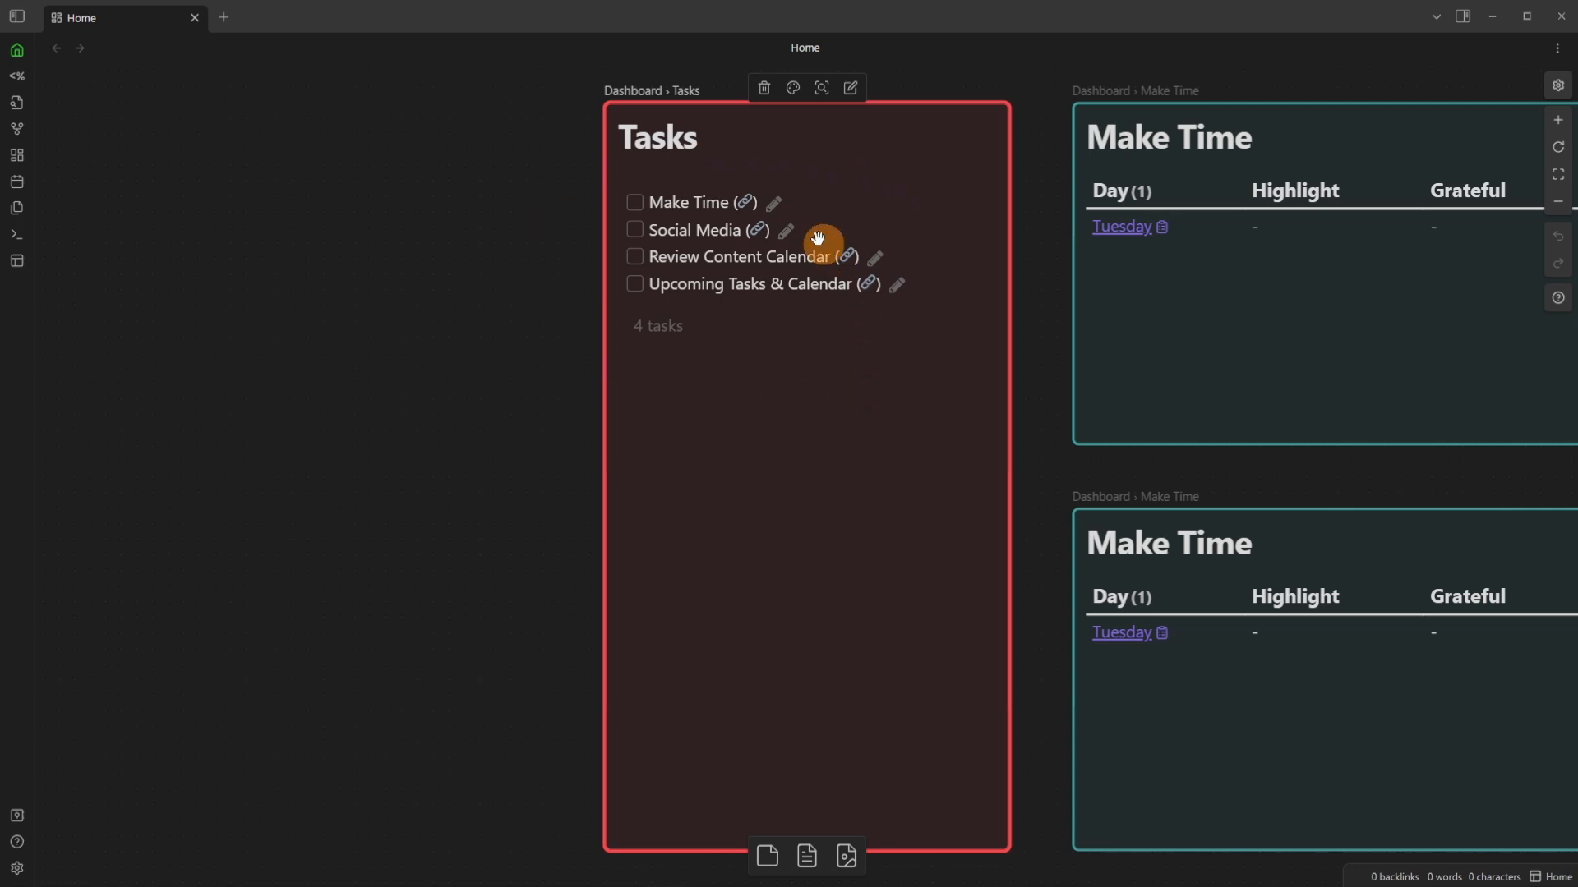
Set the Make Time task to medium priority and the Review Content Calendar task to high priority.
{"action": "left_click", "coordinate": [775, 204]}
{"action": "left_click", "coordinate": [807, 314]}
{"action": "left_click", "coordinate": [752, 665]}
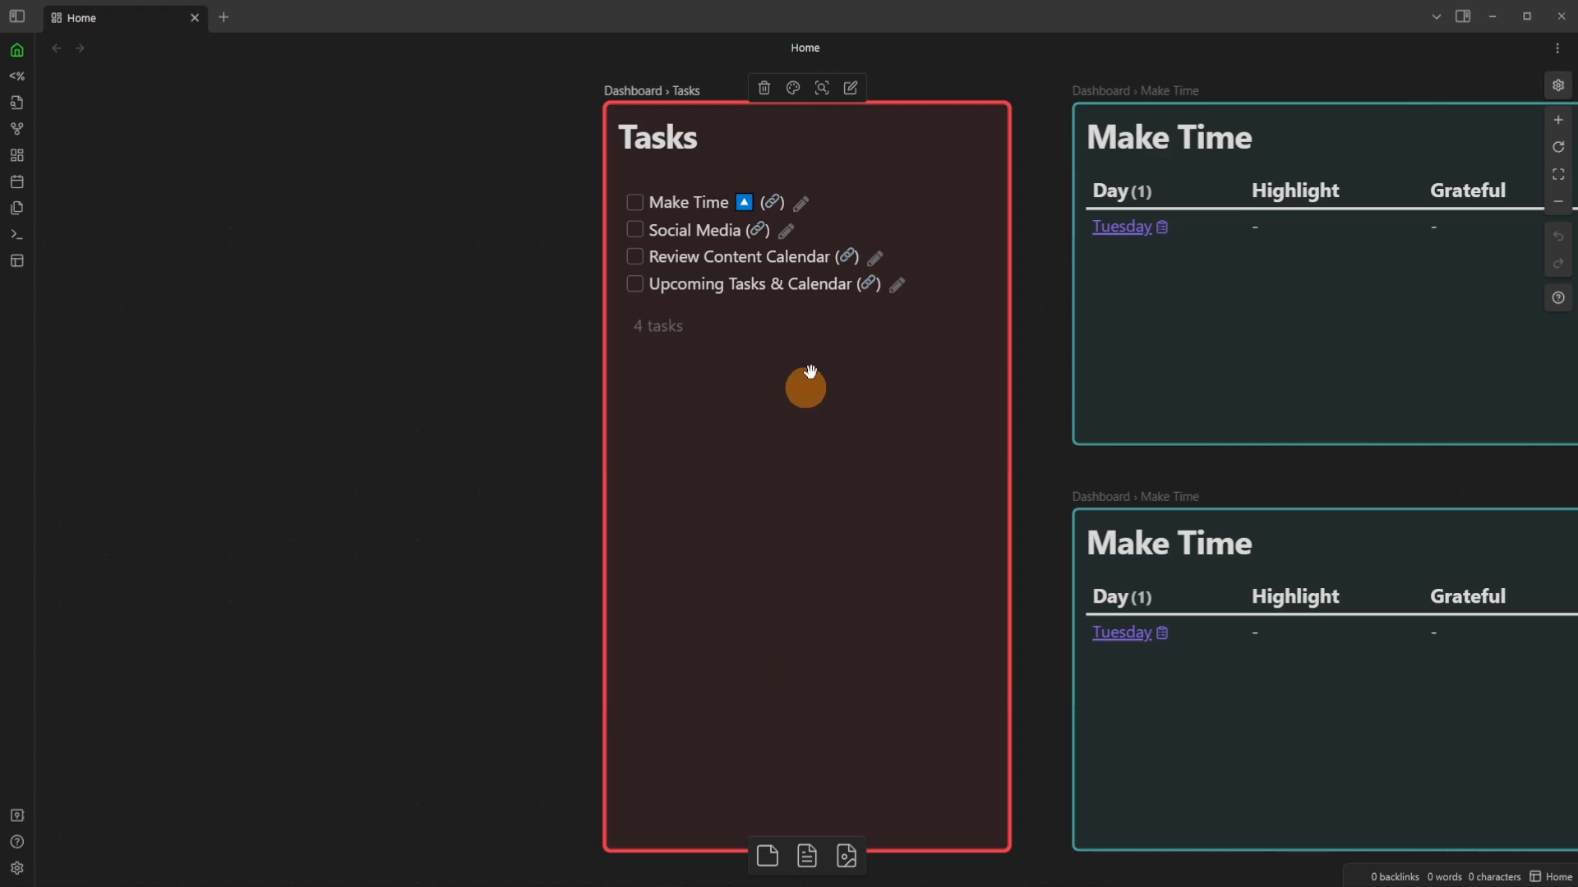
{"action": "left_click", "coordinate": [873, 258]}
{"action": "left_click", "coordinate": [906, 309]}
{"action": "left_click", "coordinate": [724, 664]}
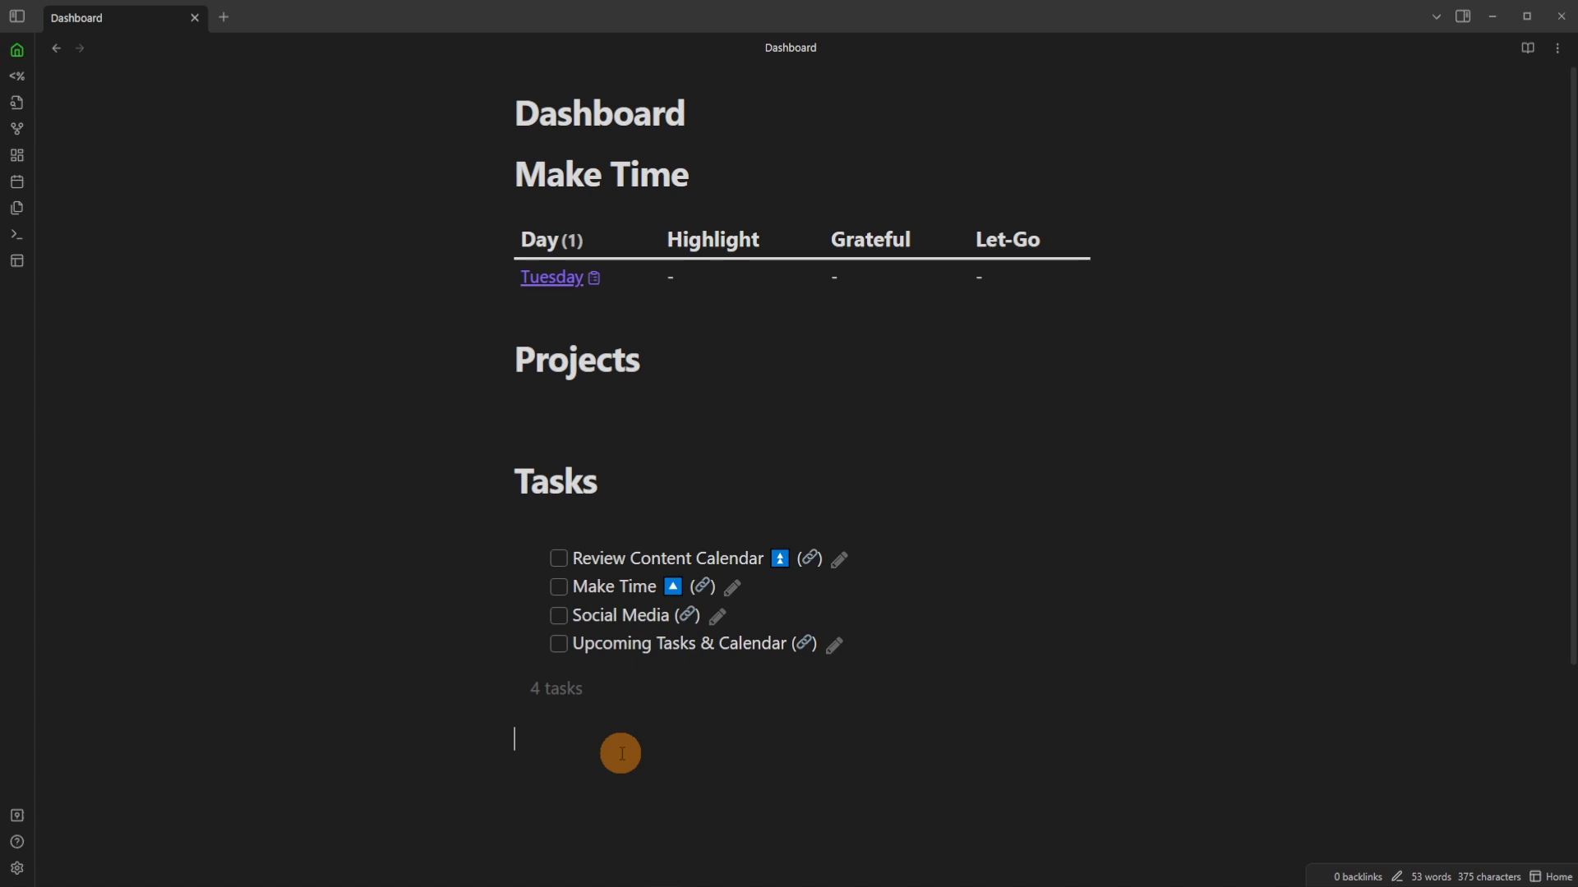
Add a level-two heading "Tomorrow" below the task list in the Dashboard note.
{"action": "key", "text": "Return"}
{"action": "type", "text": "## Tom"}
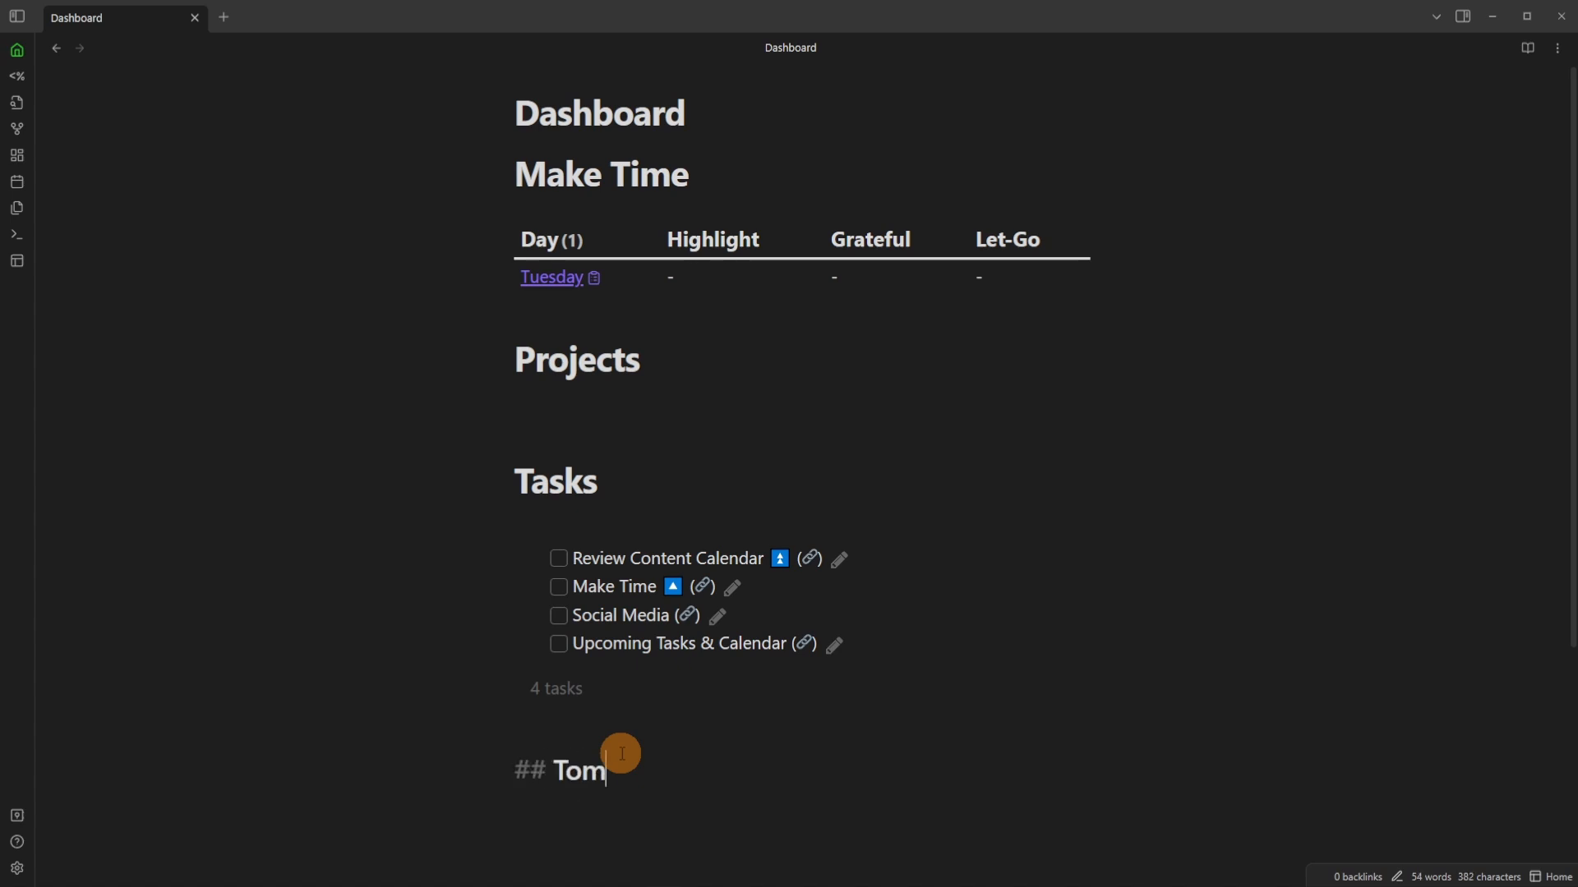
{"action": "type", "text": "orrow"}
{"action": "key", "text": "Return"}
{"action": "key", "text": "Return"}
Copy the tasks query block from the Tasks section and paste it under the Tomorrow heading.
{"action": "scroll", "coordinate": [620, 739], "scroll_direction": "down", "scroll_amount": 4}
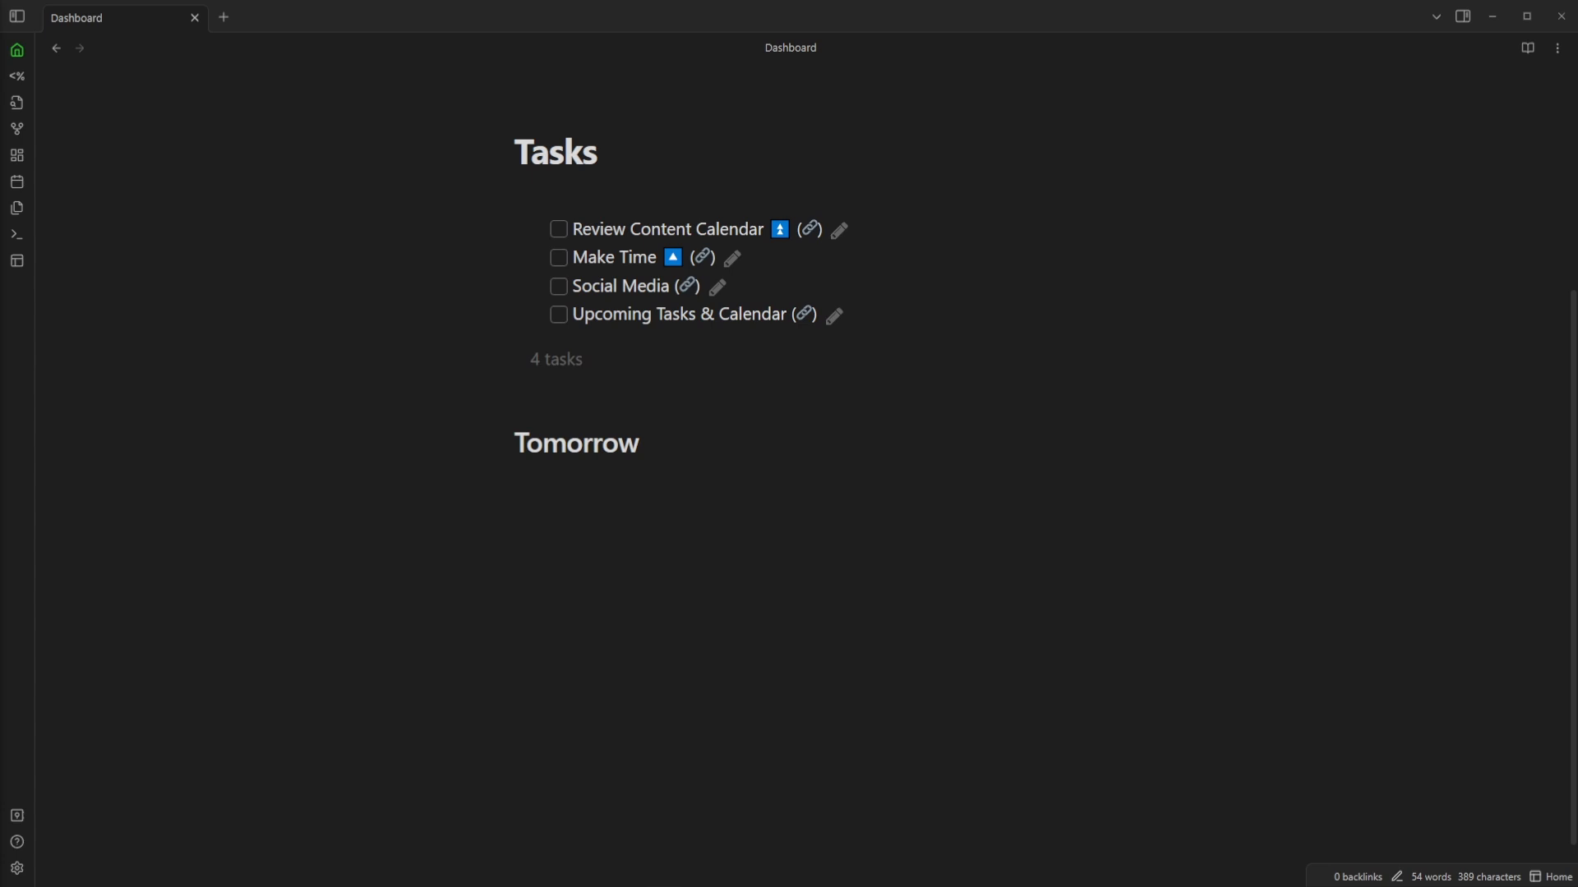
{"action": "left_click", "coordinate": [707, 279]}
{"action": "left_click_drag", "start_coordinate": [575, 324], "coordinate": [527, 206]}
{"action": "key", "text": "ctrl+c"}
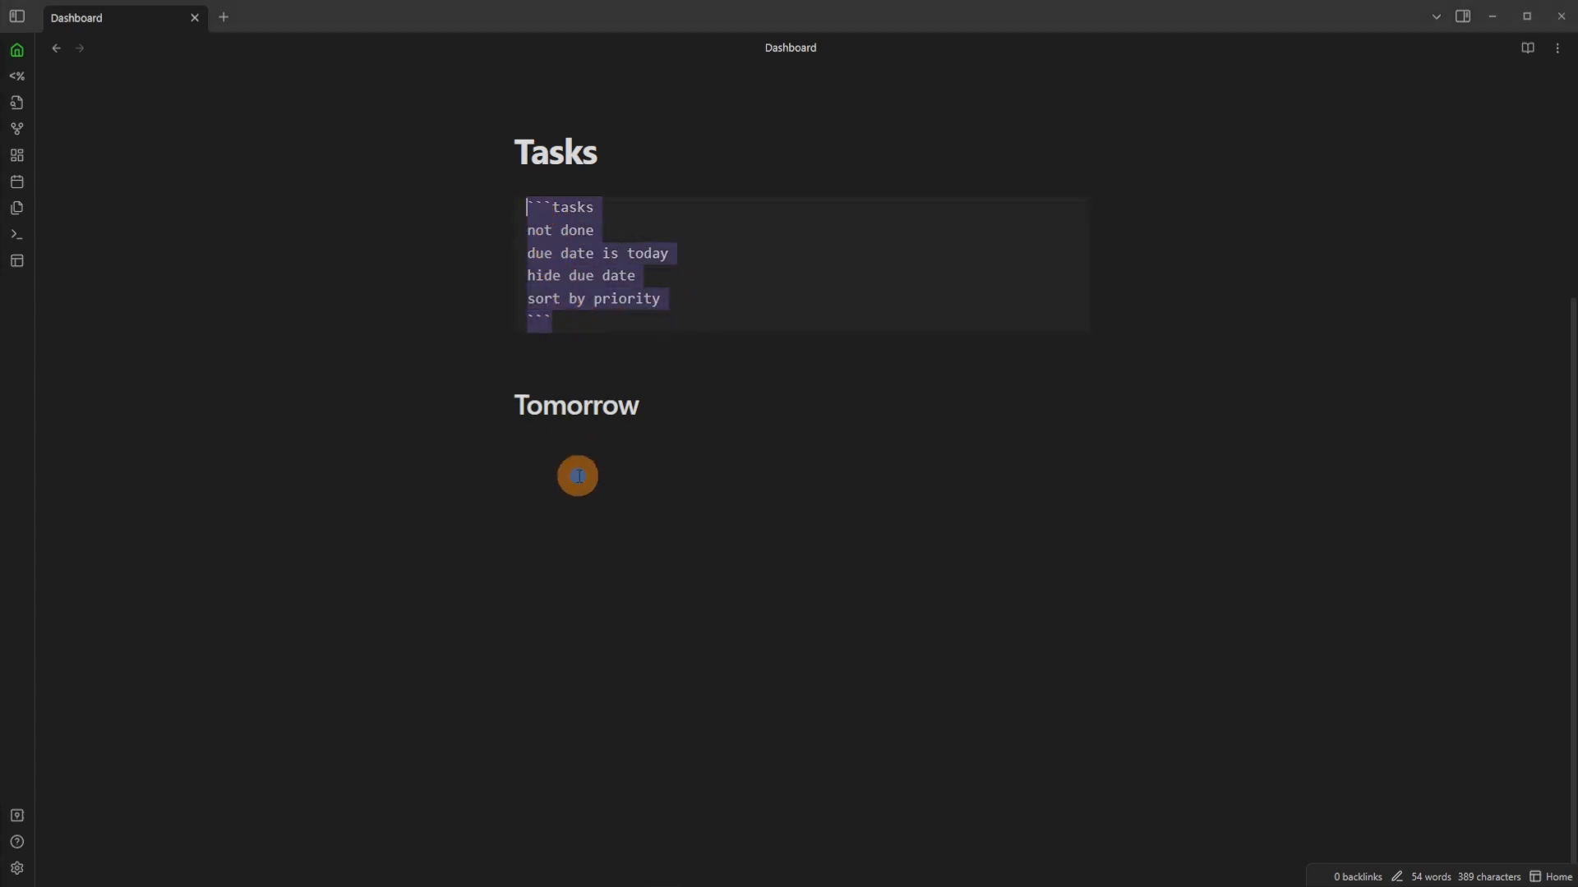
{"action": "left_click", "coordinate": [578, 475]}
{"action": "key", "text": "ctrl+v"}
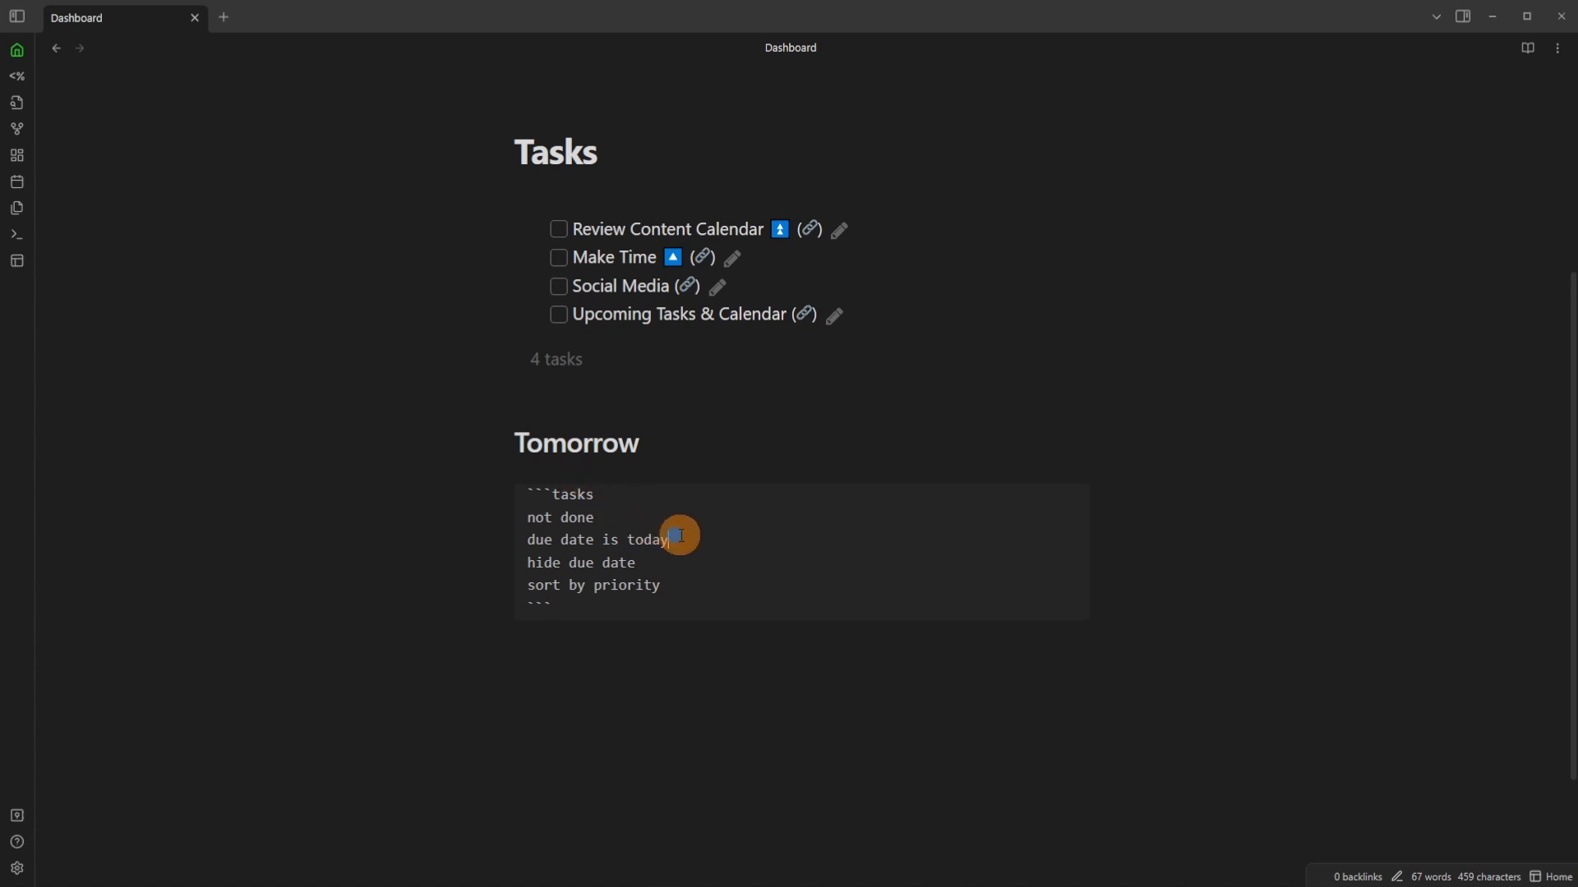
Change the due date condition in the Tomorrow query to "due date is tomorrow" and leave the code block.
{"action": "key", "text": "BackSpace"}
{"action": "key", "text": "BackSpace"}
{"action": "key", "text": "BackSpace"}
{"action": "key", "text": "BackSpace"}
{"action": "type", "text": "om"}
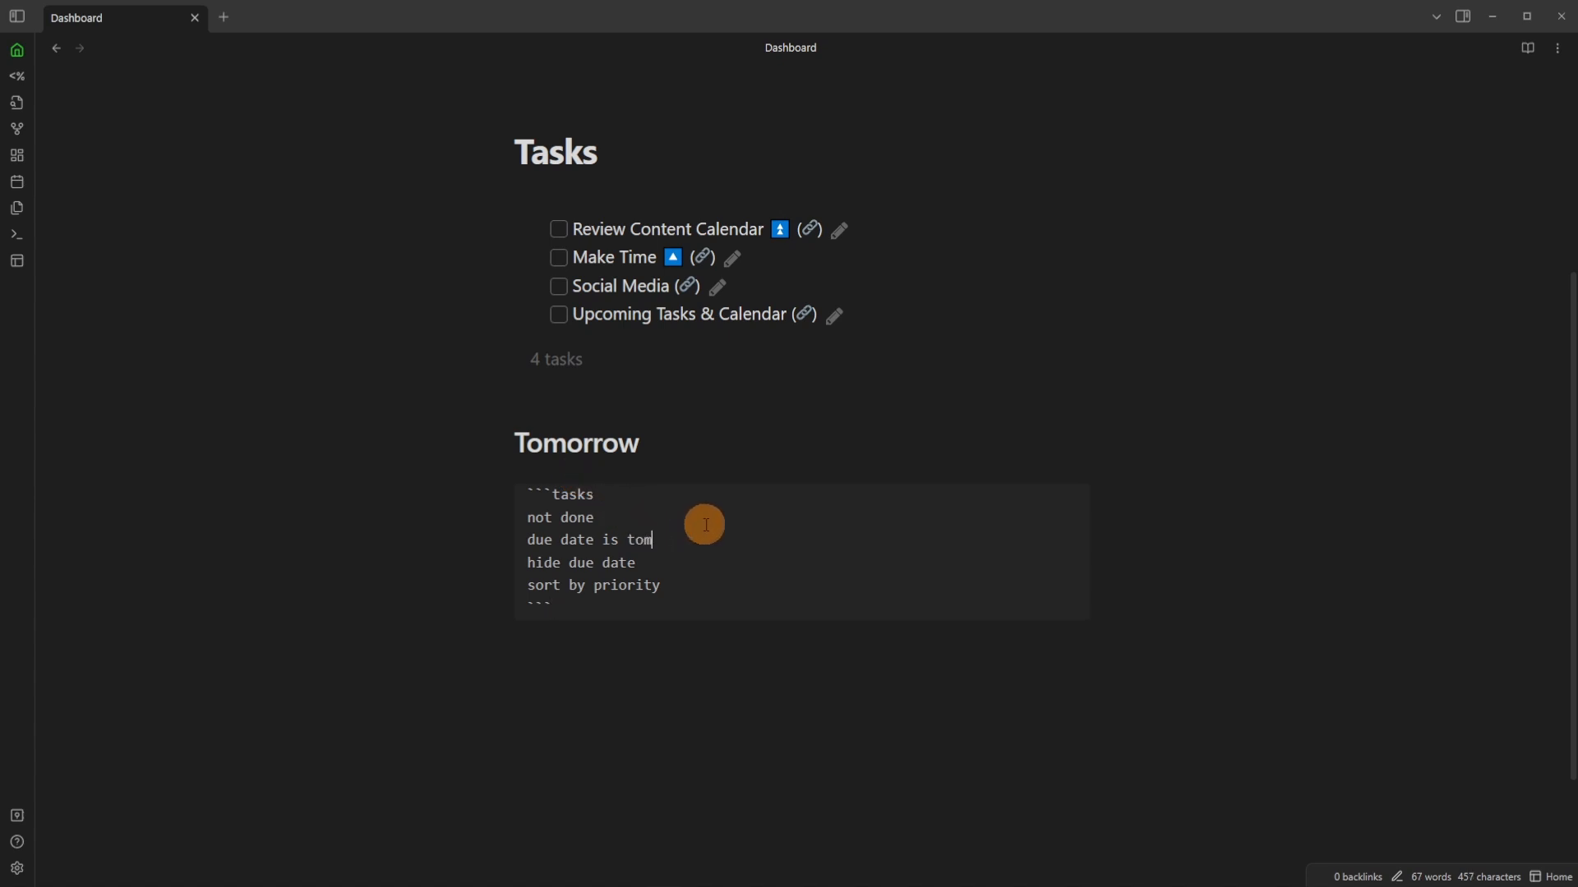
{"action": "key", "text": "Up"}
{"action": "key", "text": "Up"}
{"action": "key", "text": "Up"}
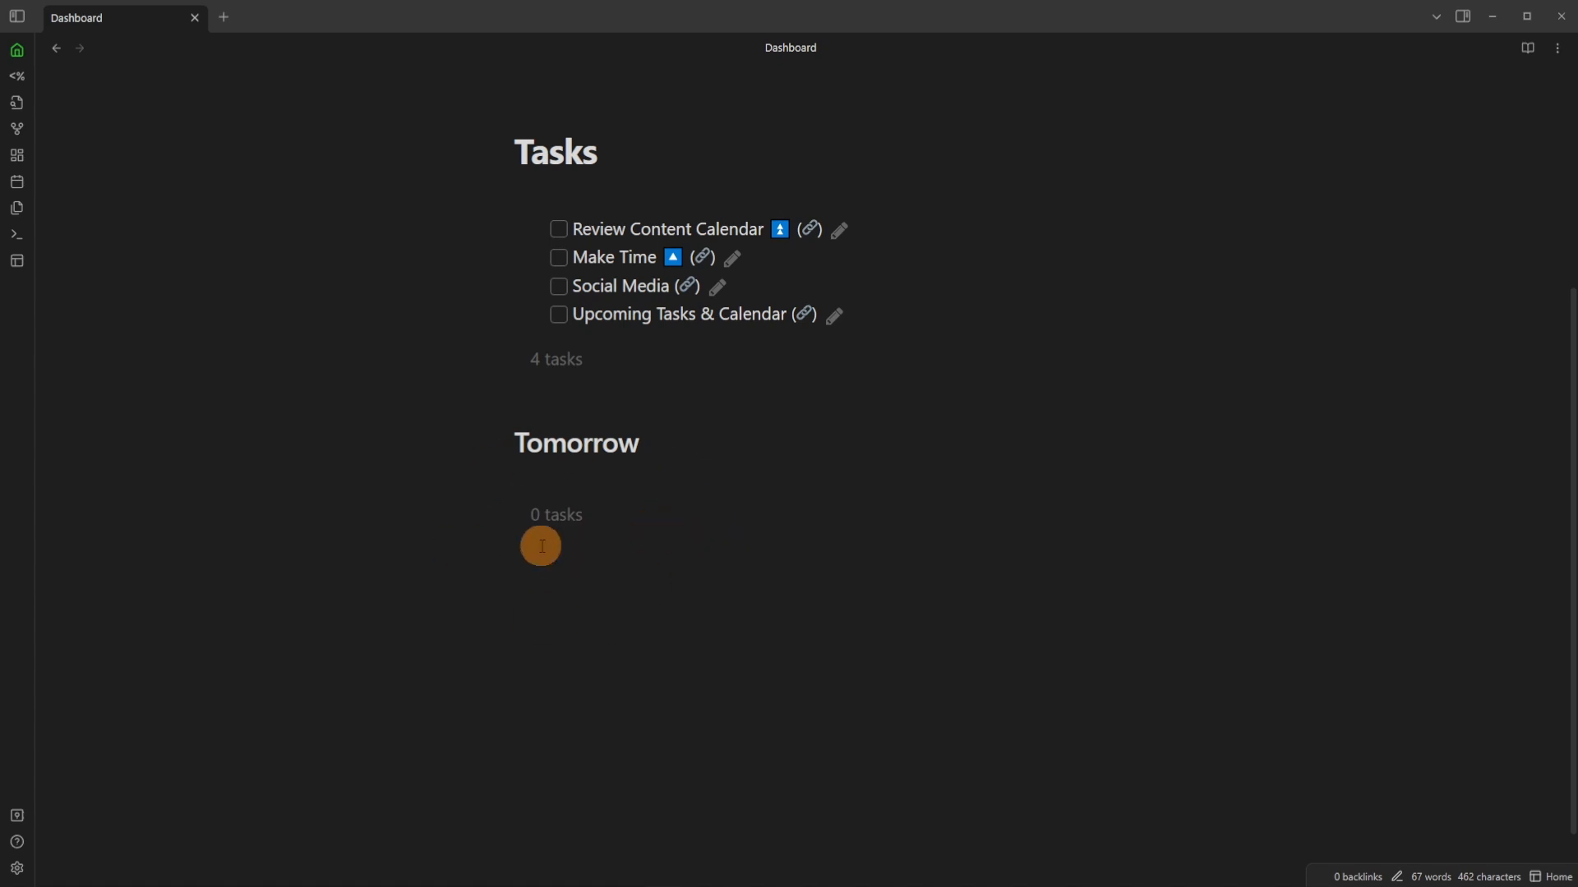
Create the 2023-02-01 daily note from the calendar and go back from it to check the Tomorrow task list.
{"action": "left_click", "coordinate": [1463, 18]}
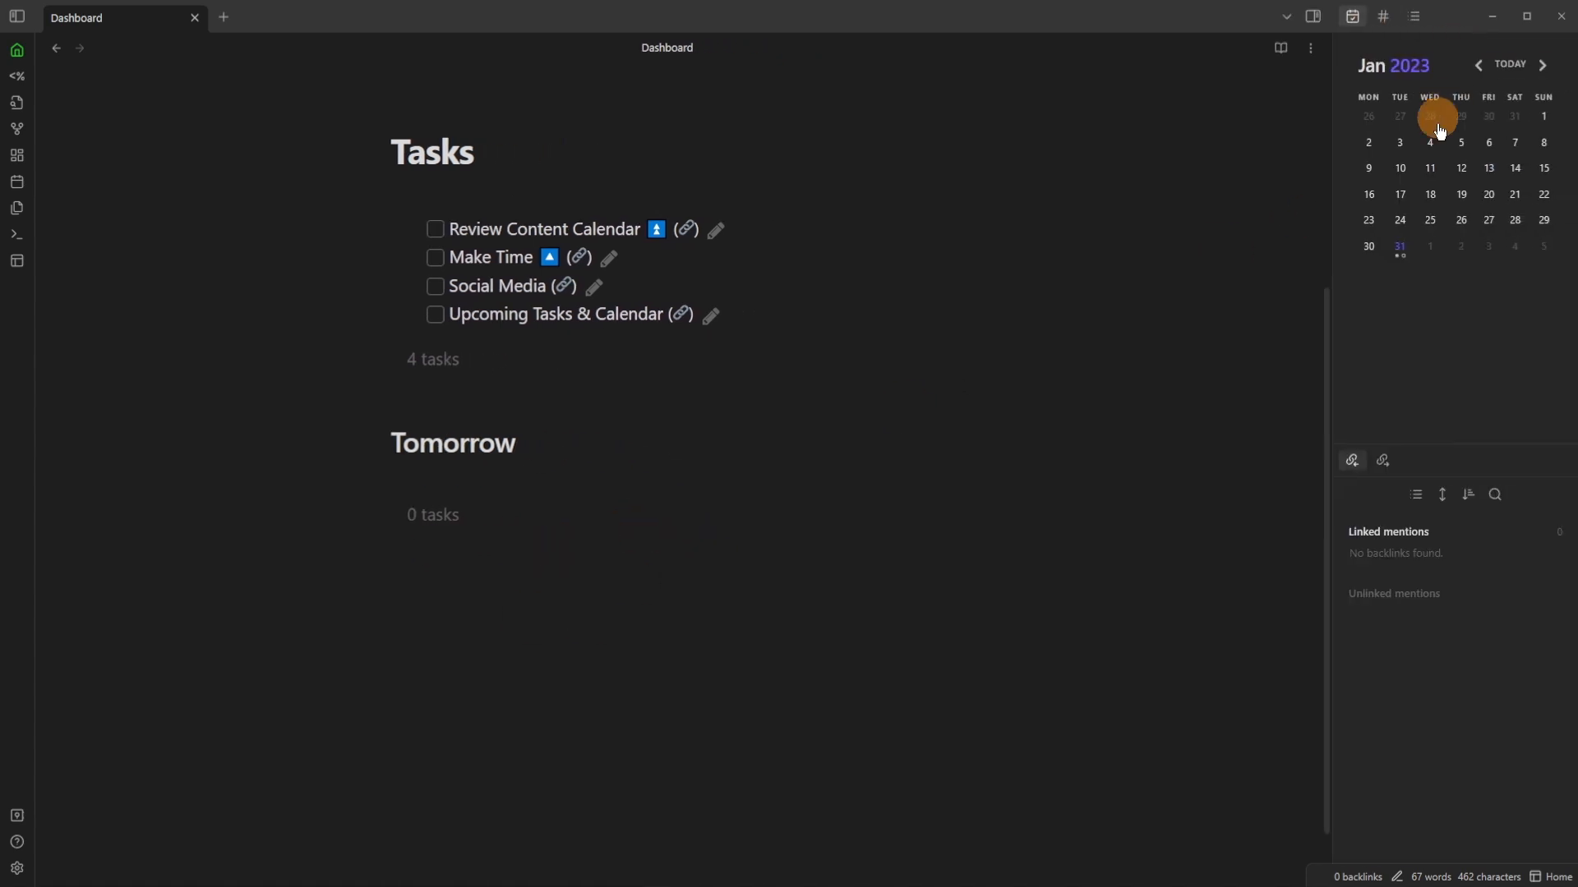
{"action": "left_click", "coordinate": [1430, 247]}
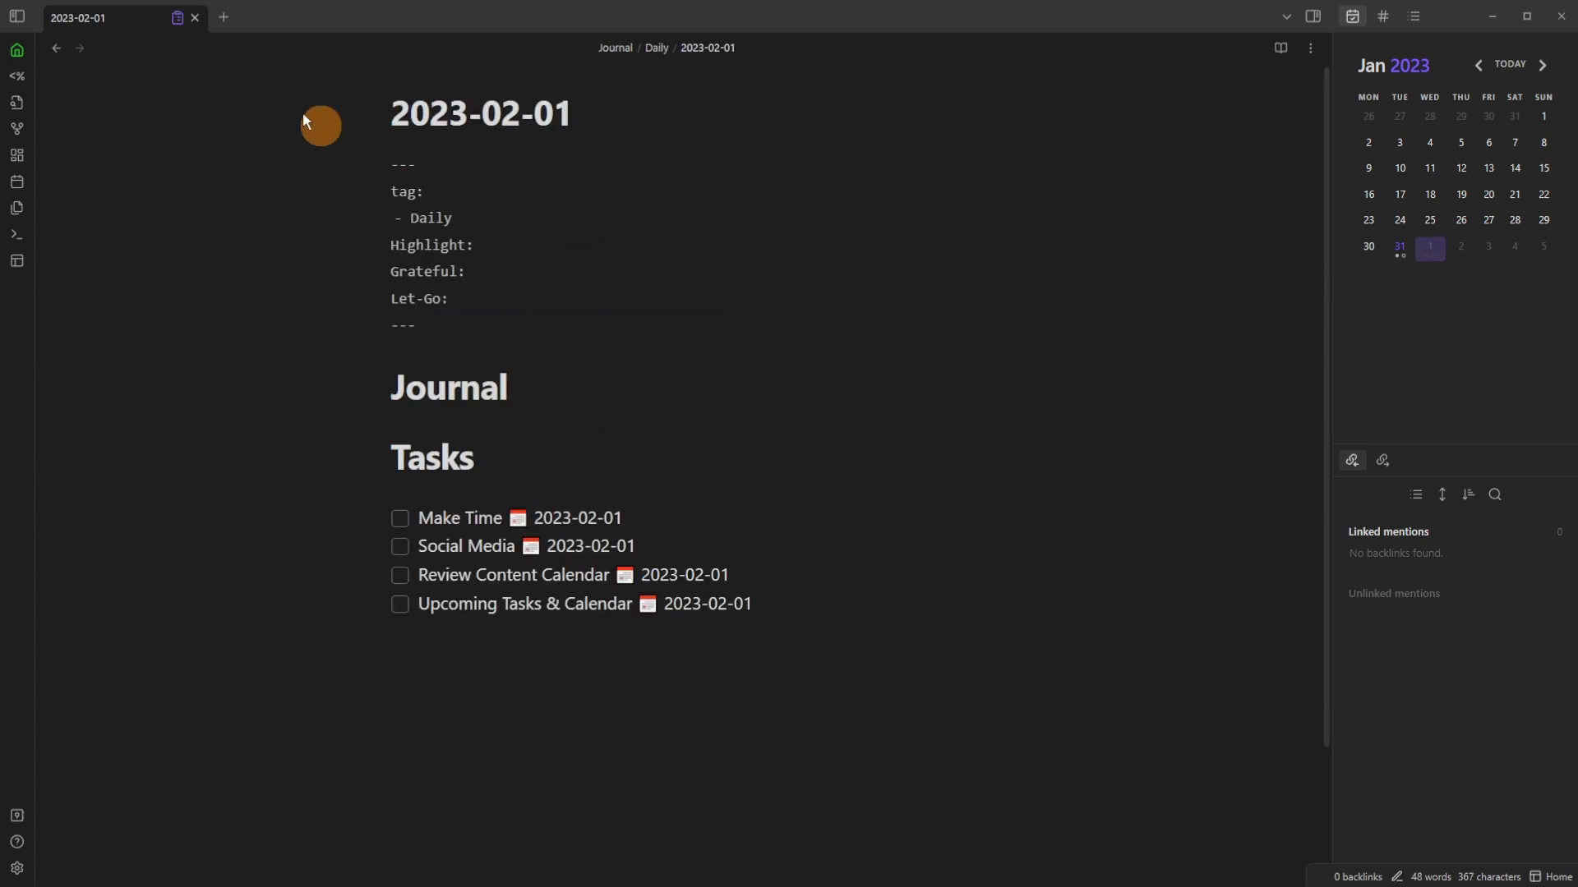
{"action": "left_click", "coordinate": [55, 49]}
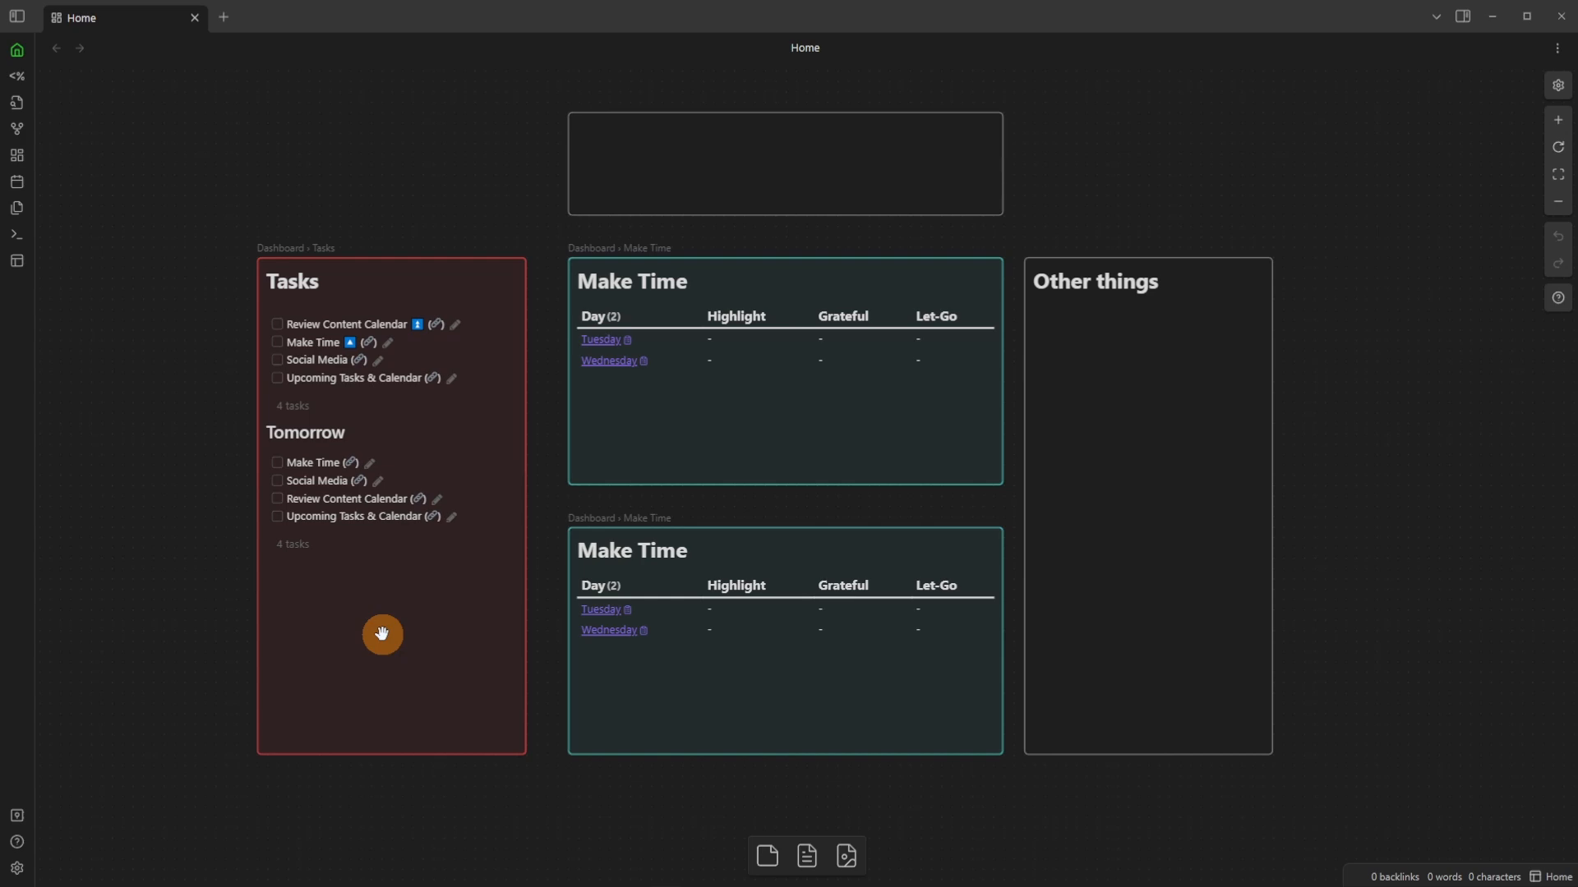
Search the community plugins for "natural", then install and enable Natural Language Dates.
{"action": "key", "text": "ctrl+comma"}
{"action": "left_click", "coordinate": [418, 259]}
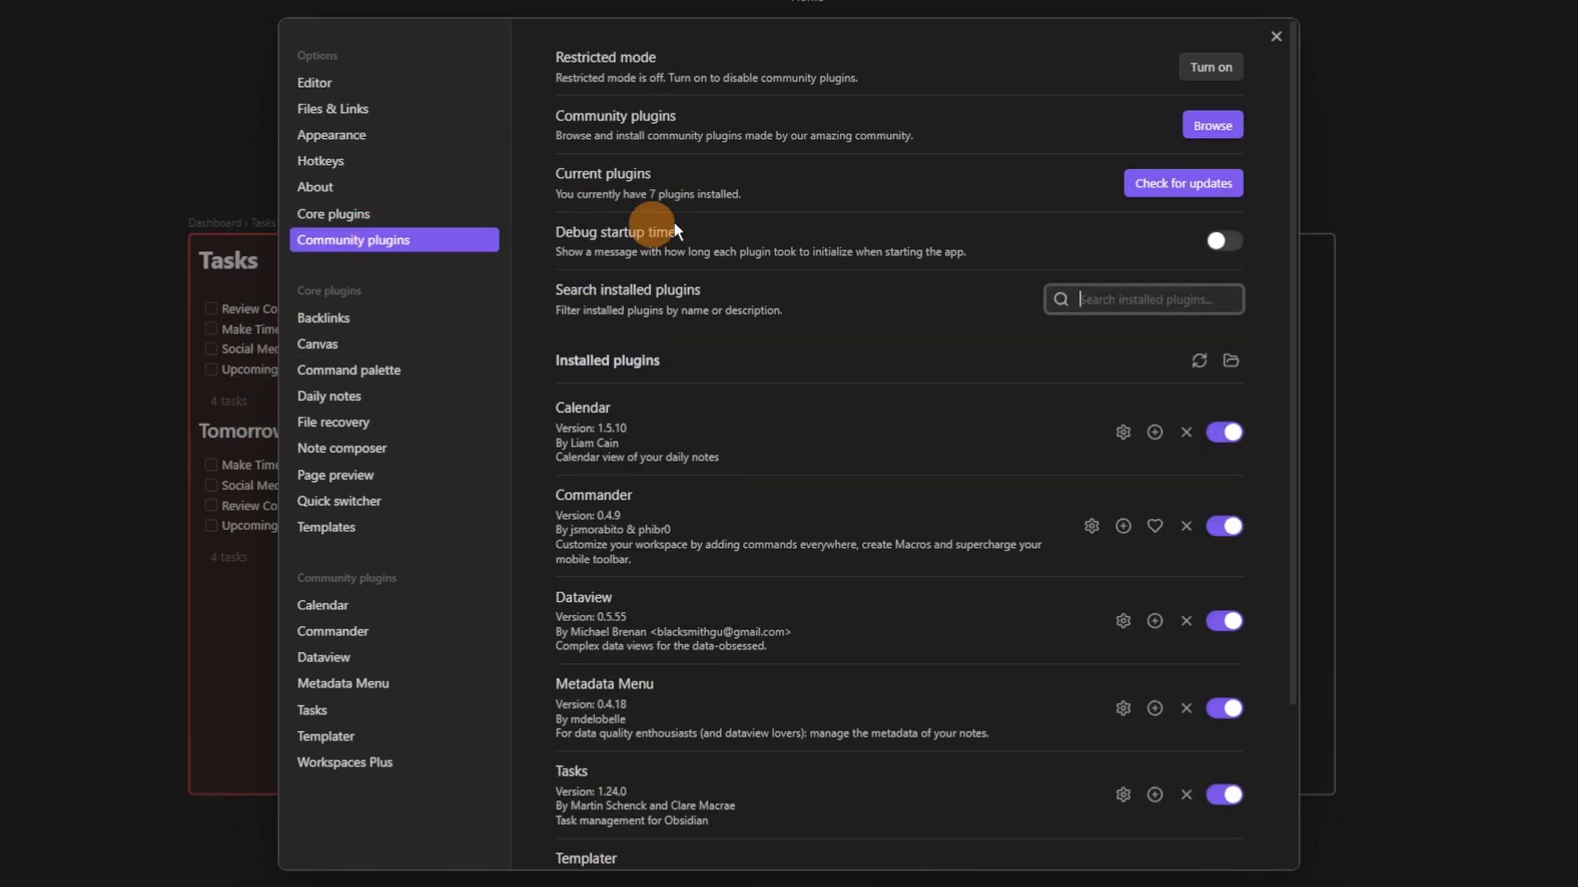
{"action": "left_click", "coordinate": [1212, 125]}
{"action": "type", "text": "natural"}
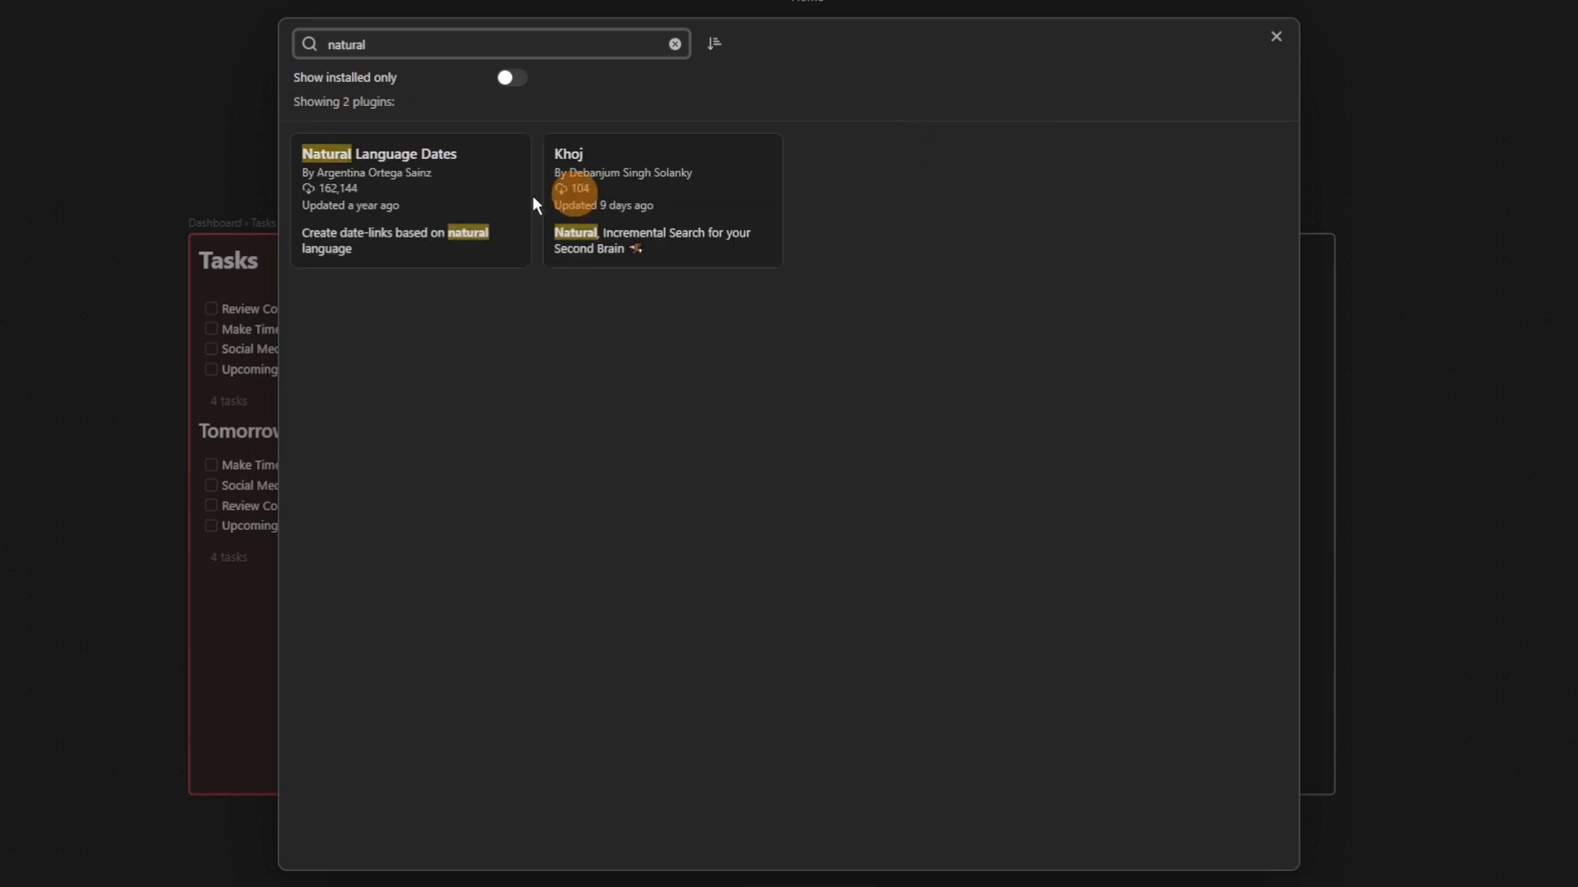
{"action": "left_click", "coordinate": [392, 204]}
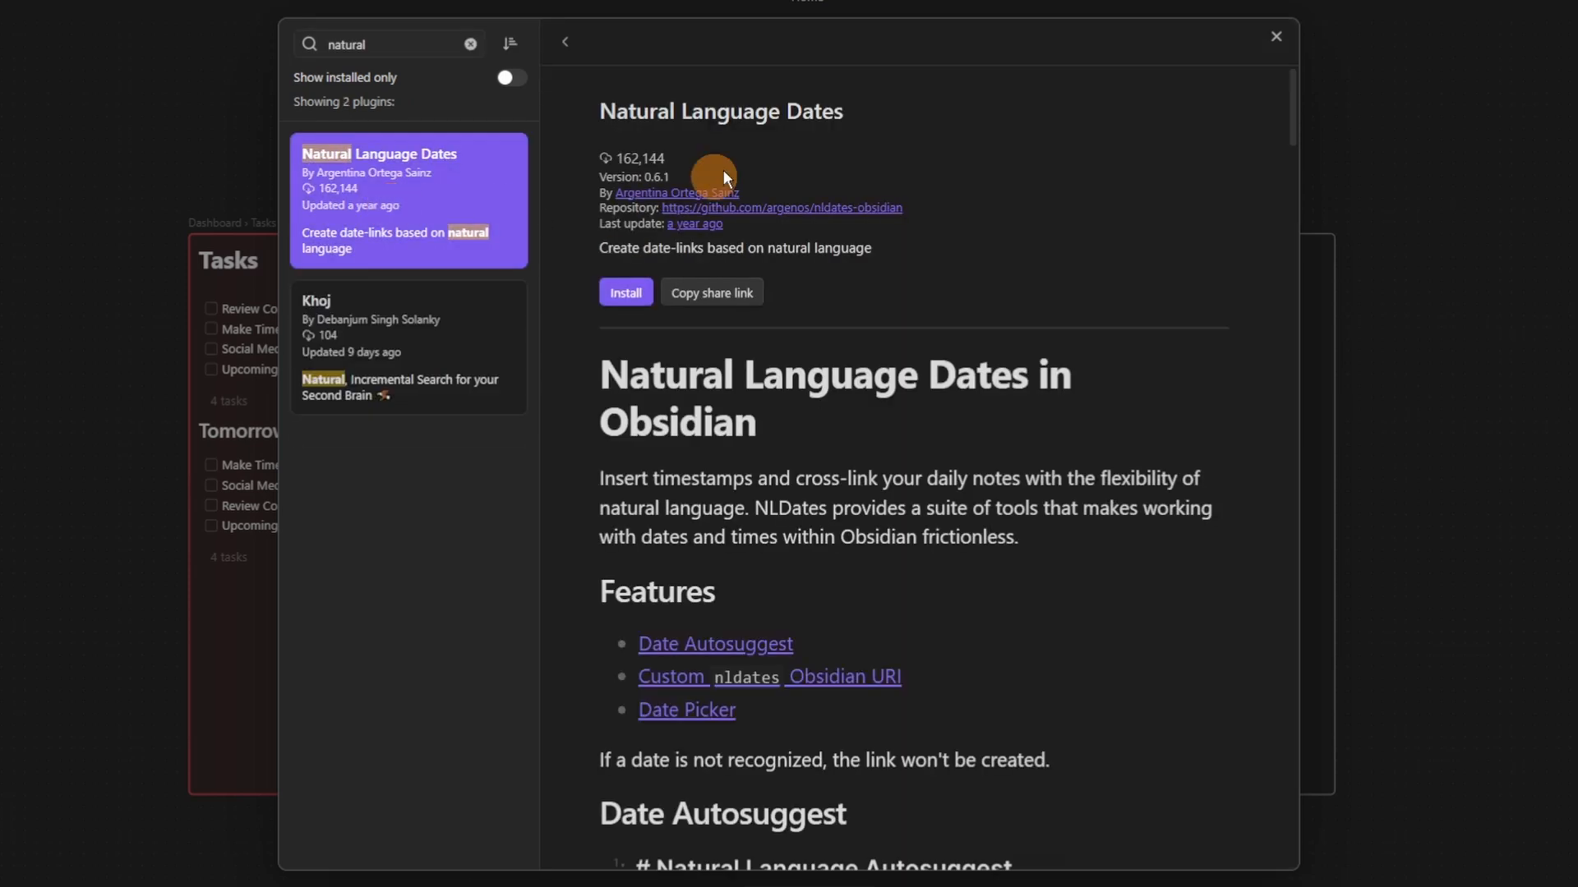
{"action": "left_click", "coordinate": [631, 292]}
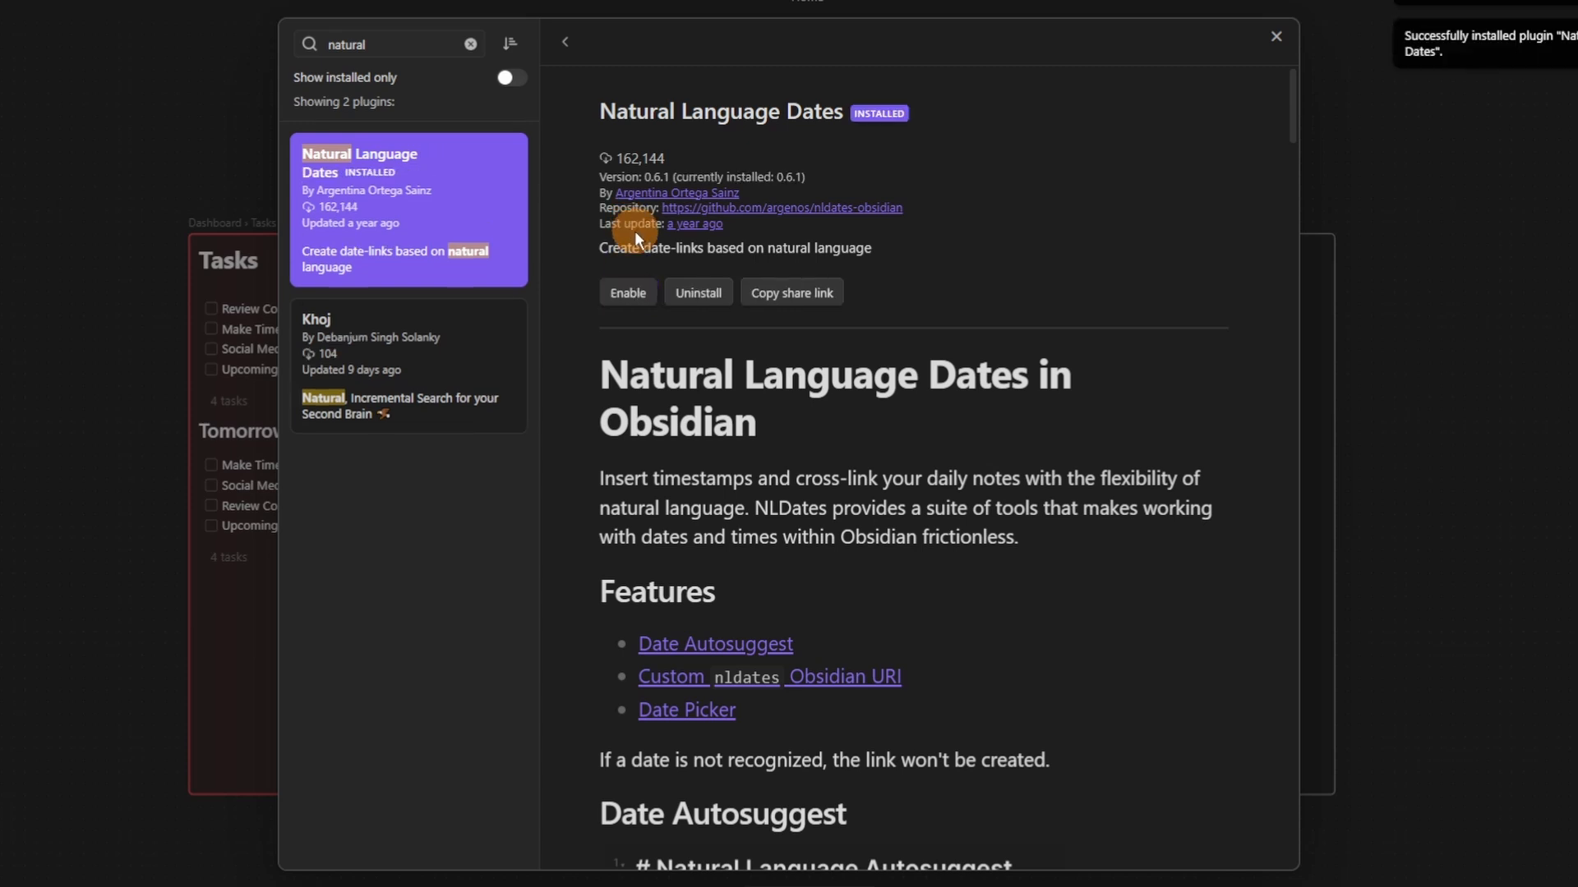
{"action": "left_click", "coordinate": [629, 292]}
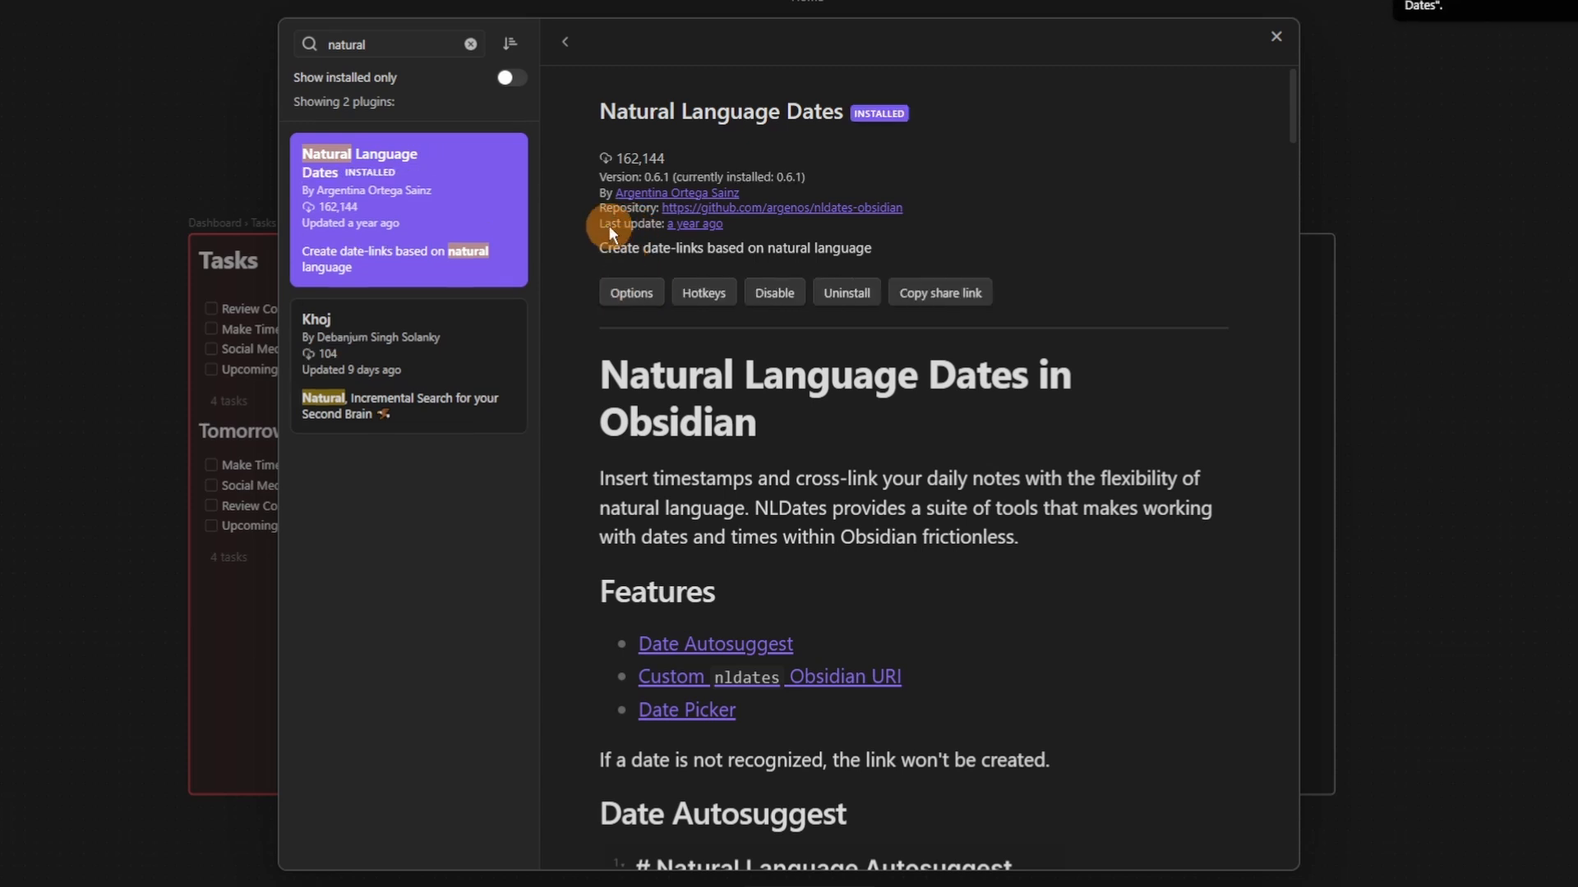
Search the community plugins for "quick", then install and enable QuickAdd.
{"action": "left_click", "coordinate": [564, 41]}
{"action": "left_click", "coordinate": [395, 47]}
{"action": "key", "text": "ctrl+a"}
{"action": "key", "text": "BackSpace"}
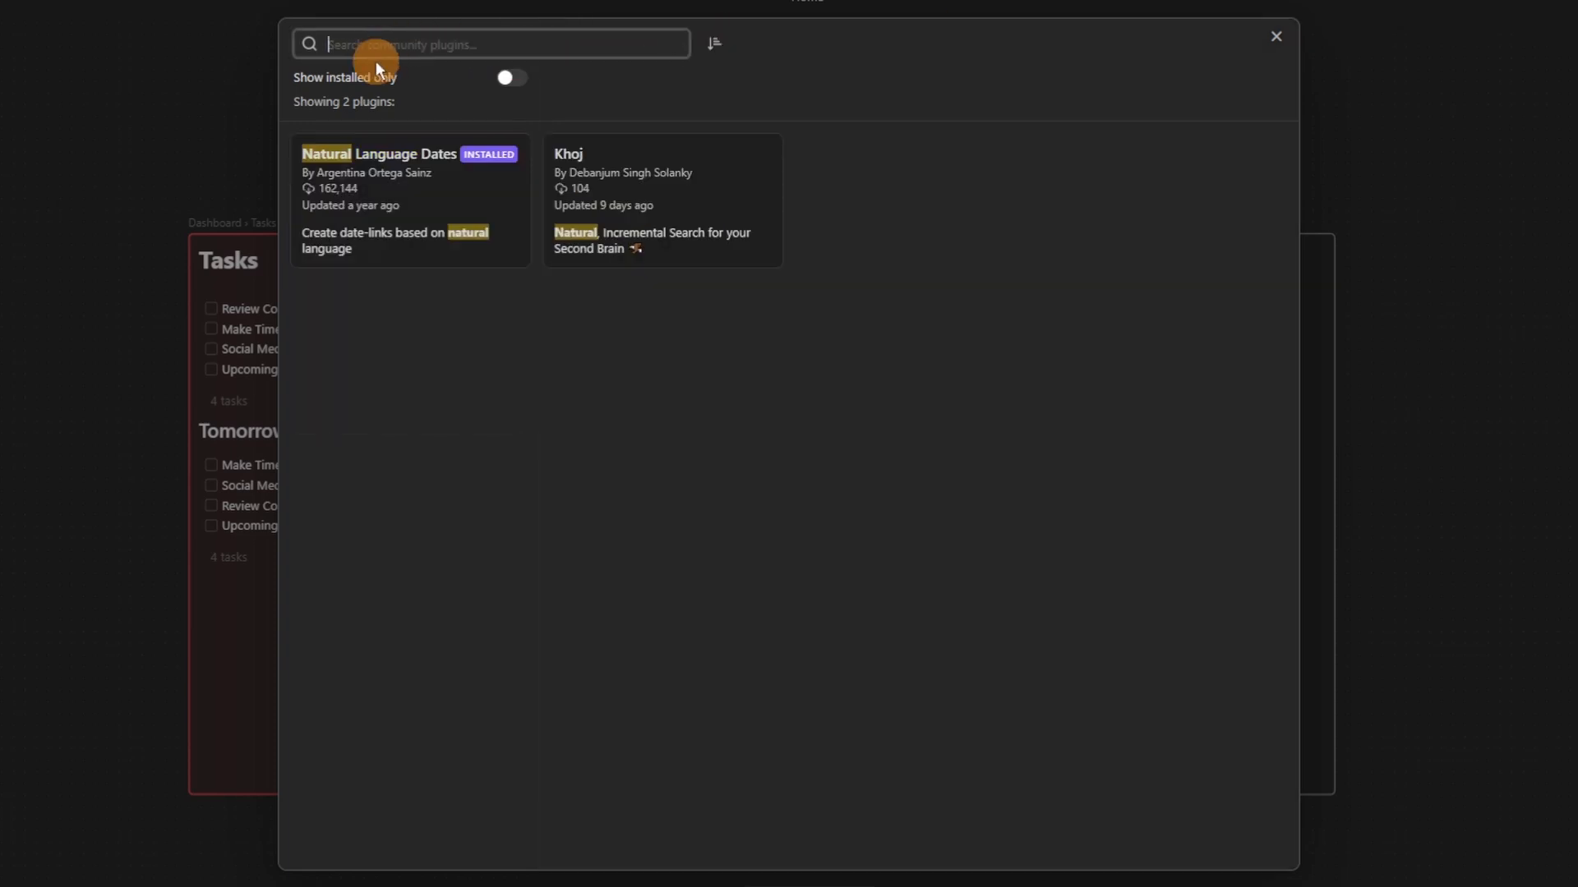
{"action": "type", "text": "quick"}
{"action": "left_click", "coordinate": [383, 196]}
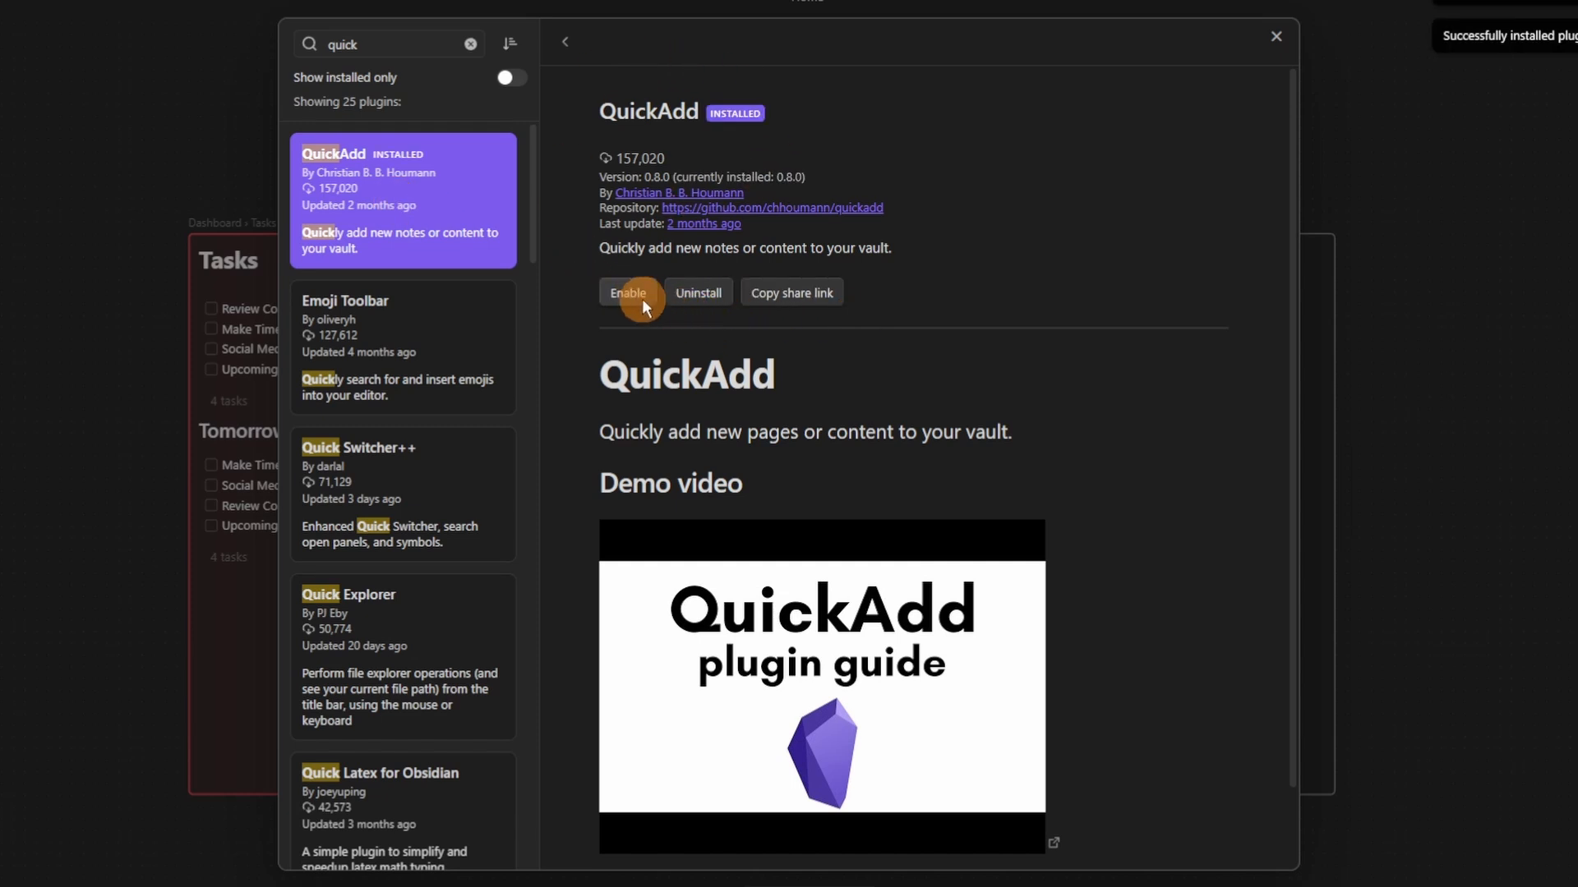
{"action": "left_click", "coordinate": [642, 299]}
Enable QuickAdd and add a Capture choice named "New Task" in its settings.
{"action": "left_click", "coordinate": [633, 295]}
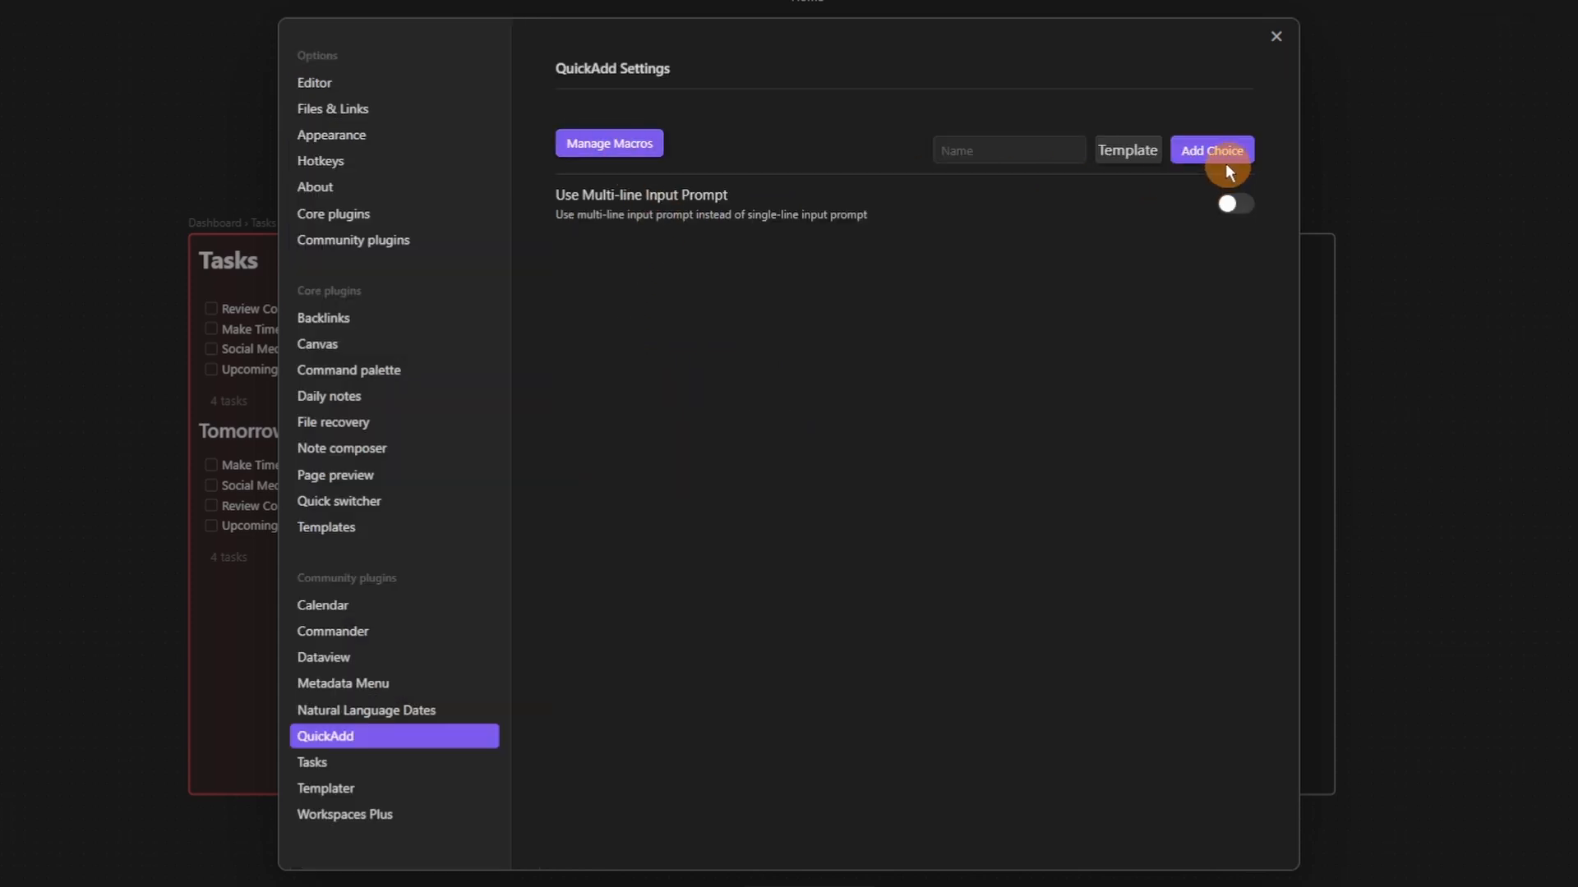
{"action": "left_click", "coordinate": [1016, 150]}
{"action": "type", "text": "New Task"}
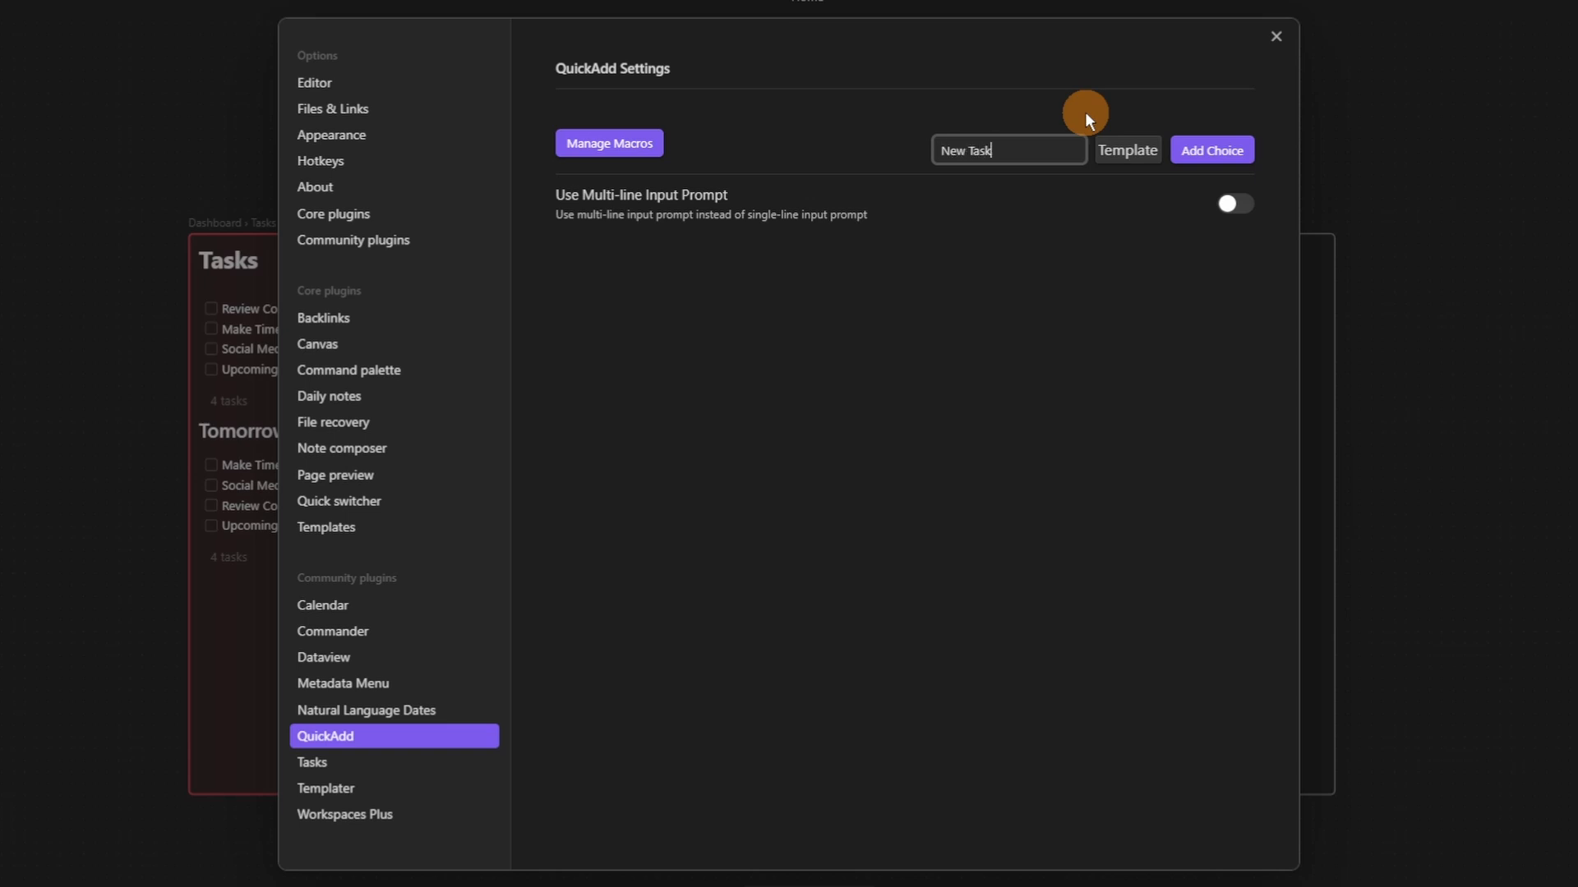
{"action": "left_click", "coordinate": [1116, 150]}
{"action": "left_click", "coordinate": [1133, 196]}
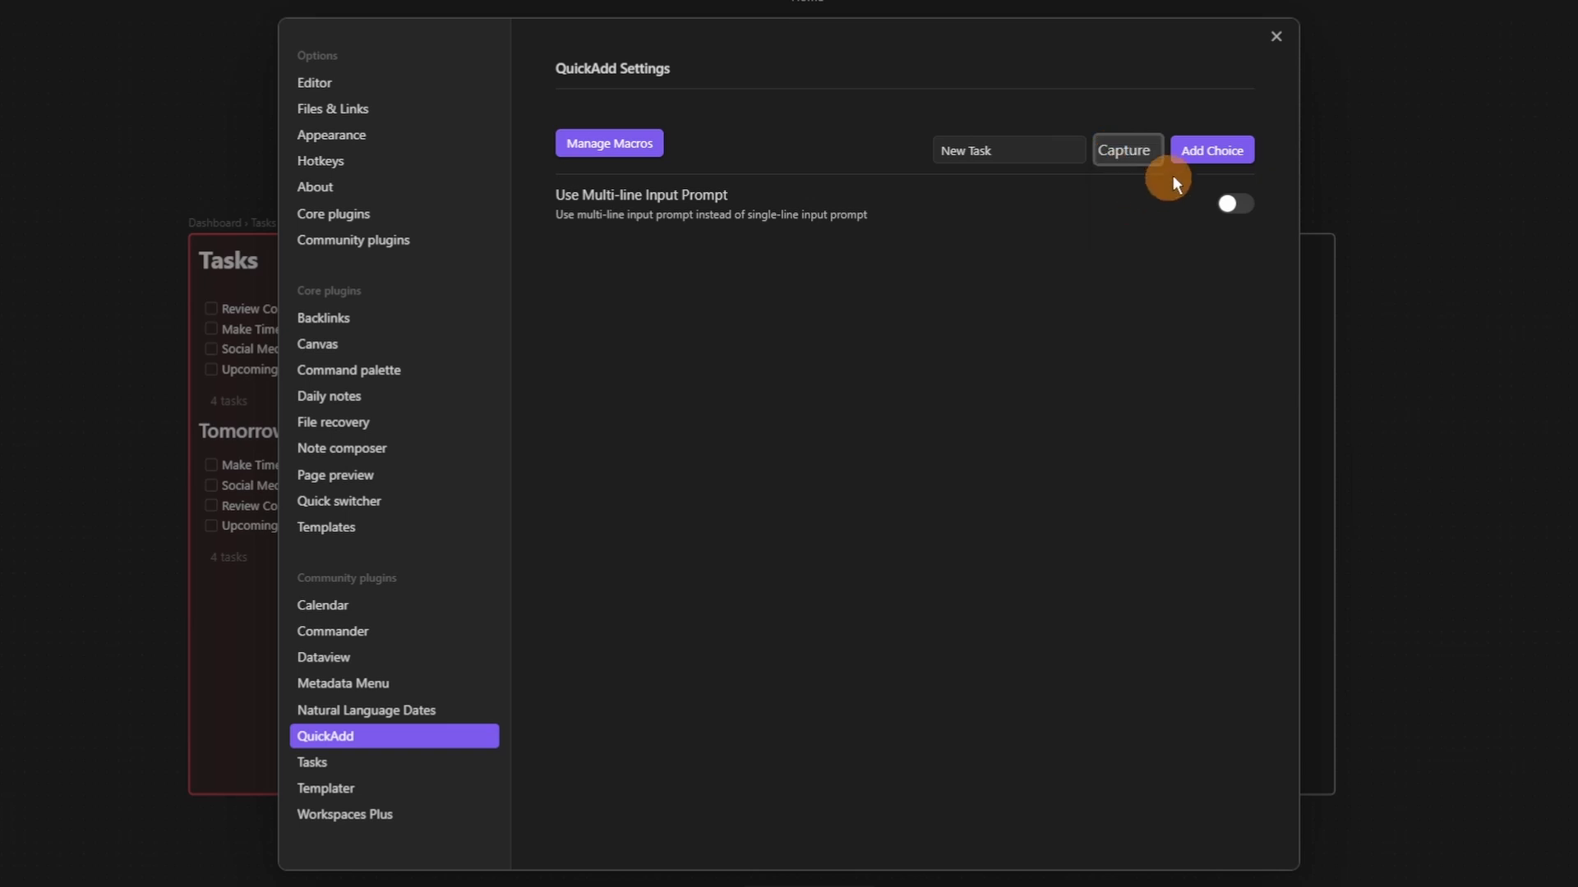
{"action": "left_click", "coordinate": [1202, 154]}
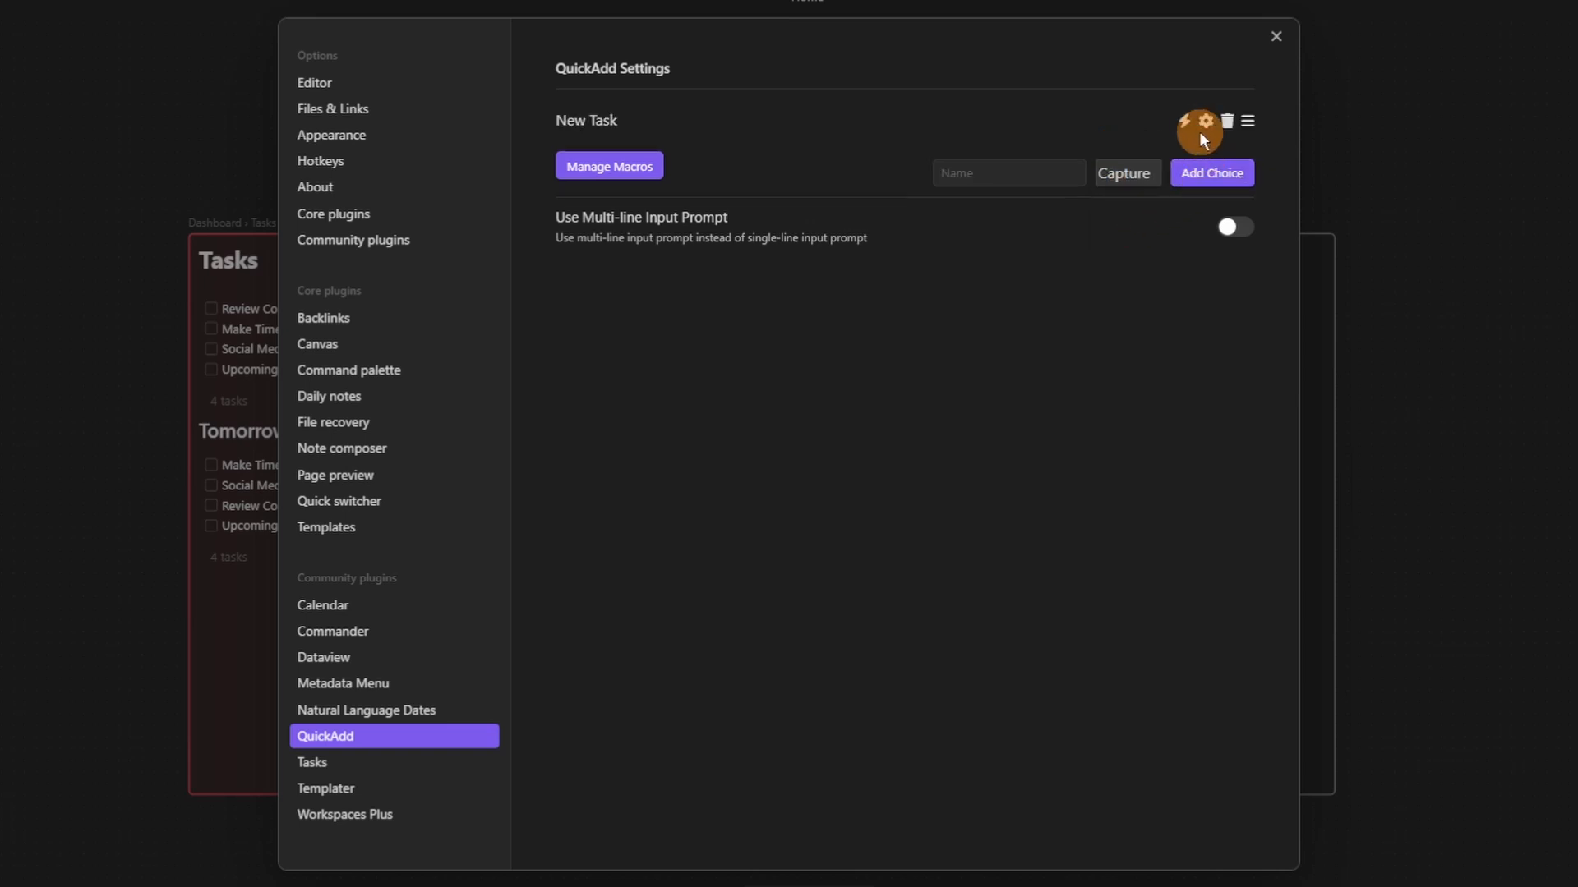
Configure the New Task choice to capture to the file name "Journal/Daily/((date))".
{"action": "left_click", "coordinate": [1205, 122]}
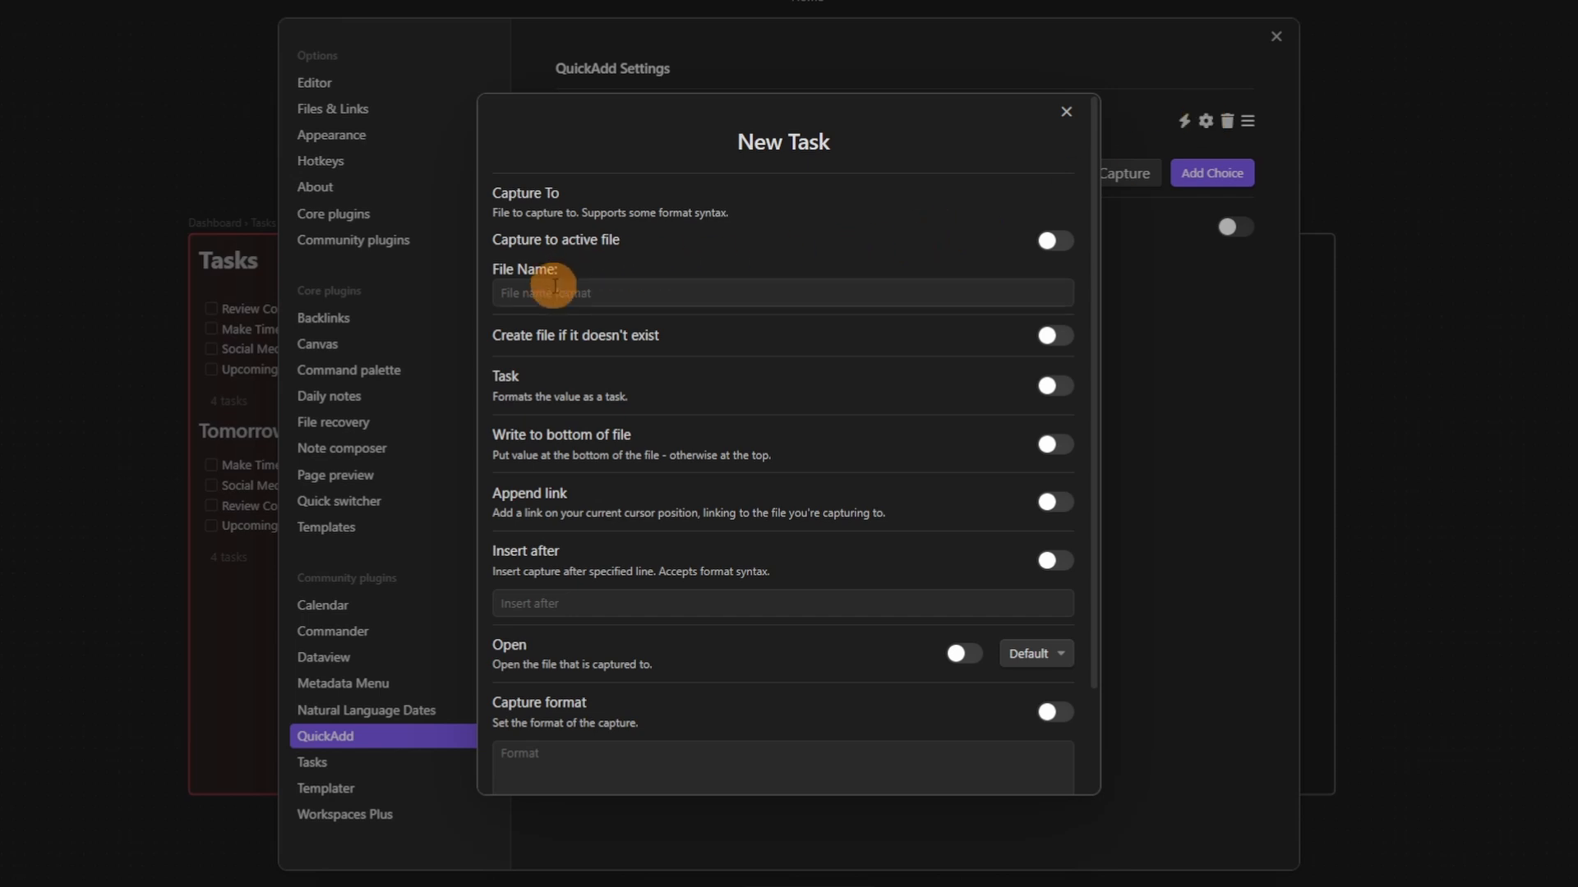
{"action": "left_click", "coordinate": [592, 293]}
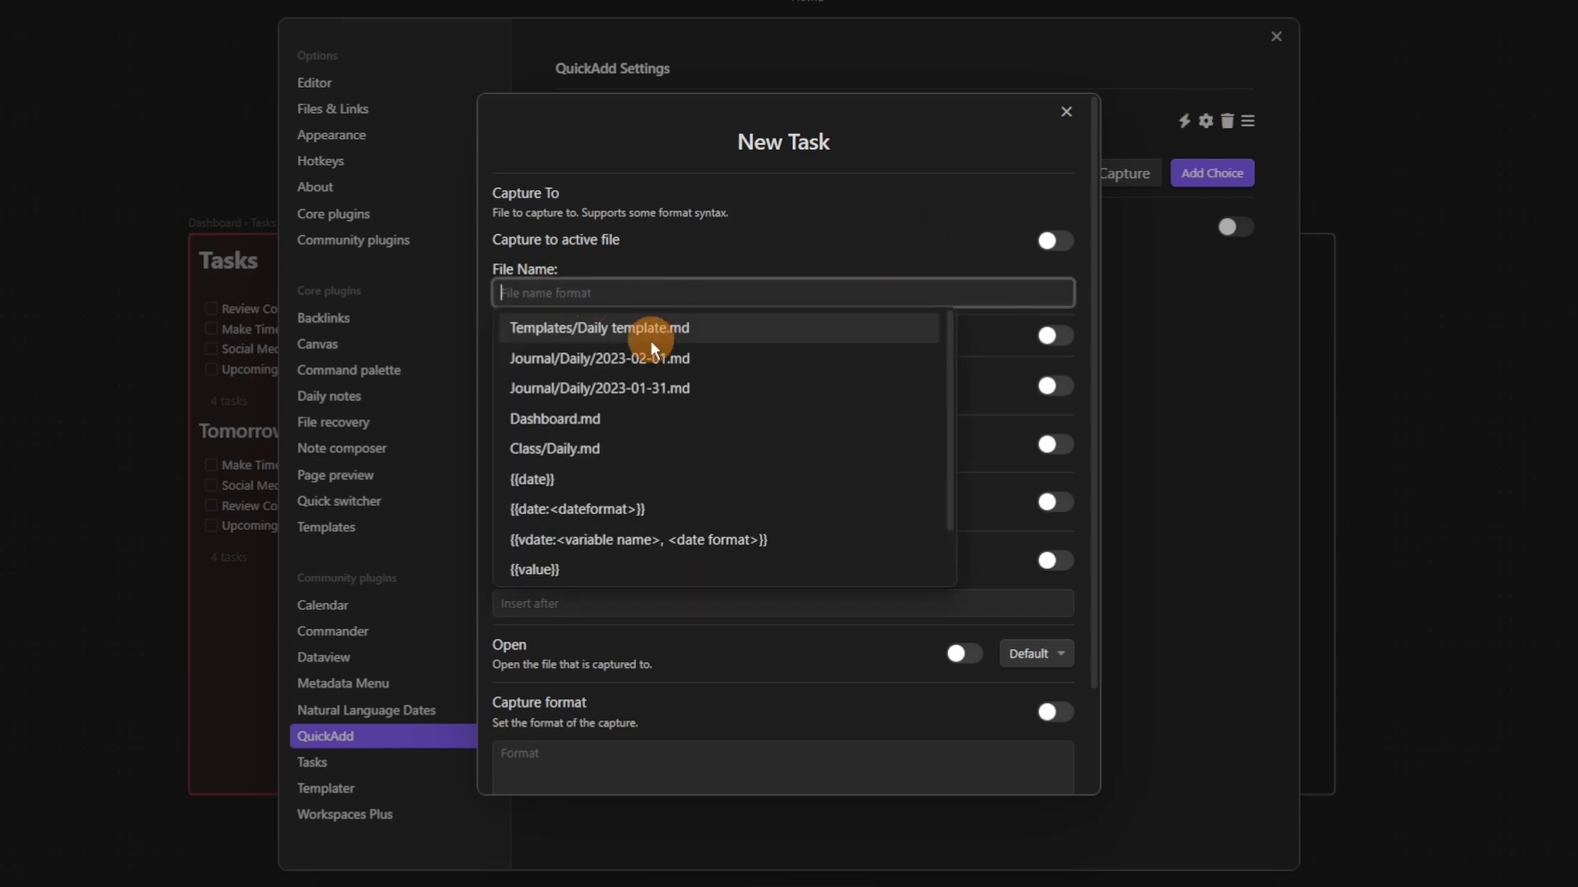
{"action": "left_click", "coordinate": [596, 358]}
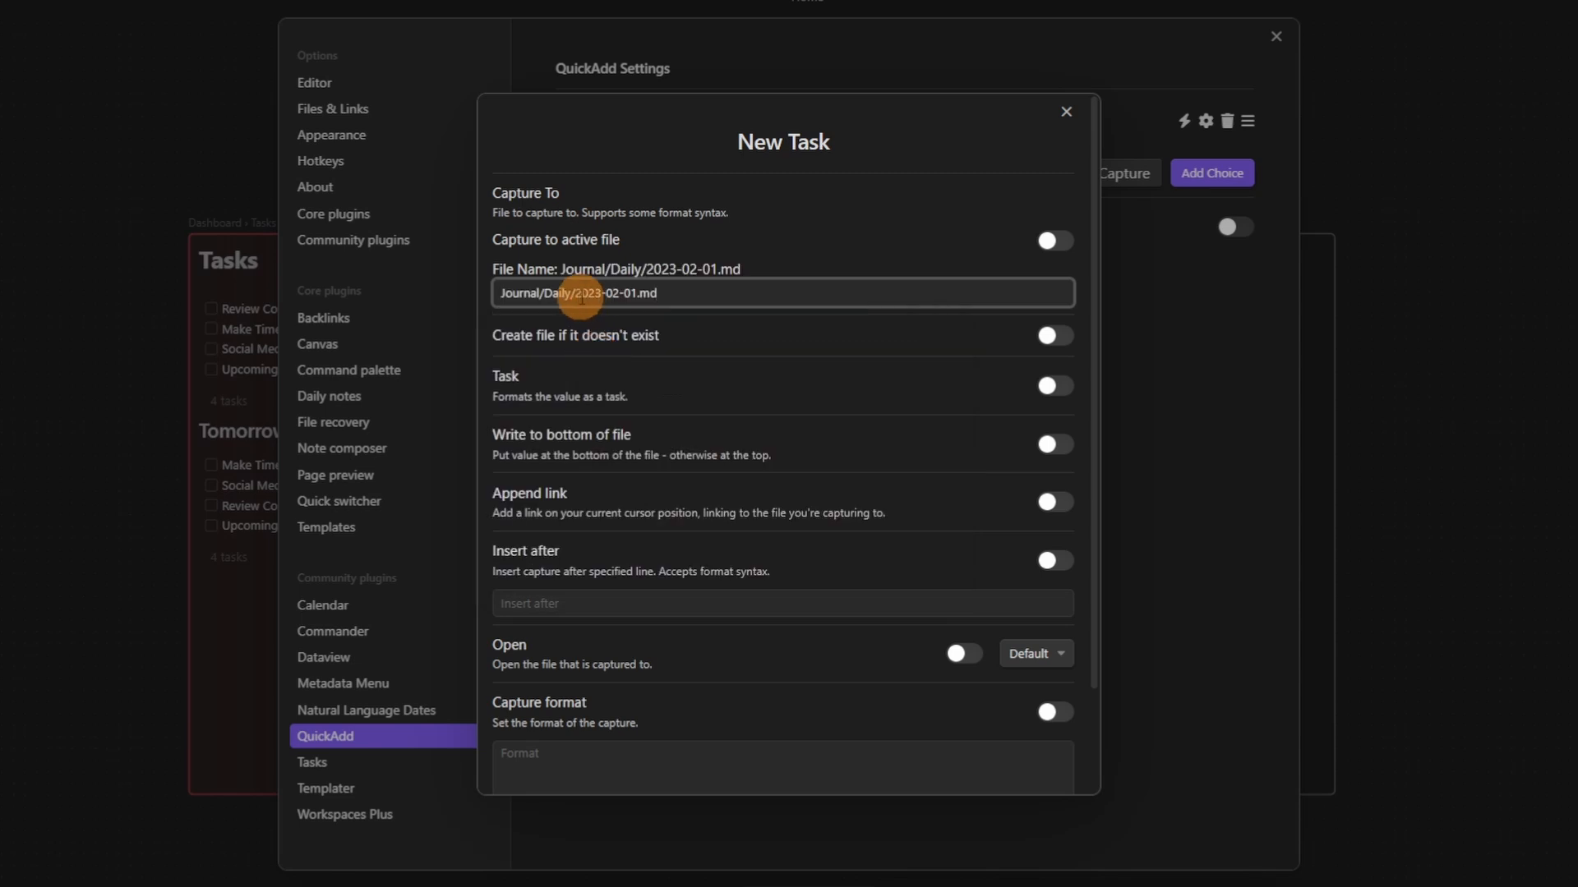
{"action": "left_click_drag", "start_coordinate": [575, 295], "coordinate": [703, 286]}
{"action": "key", "text": "BackSpace"}
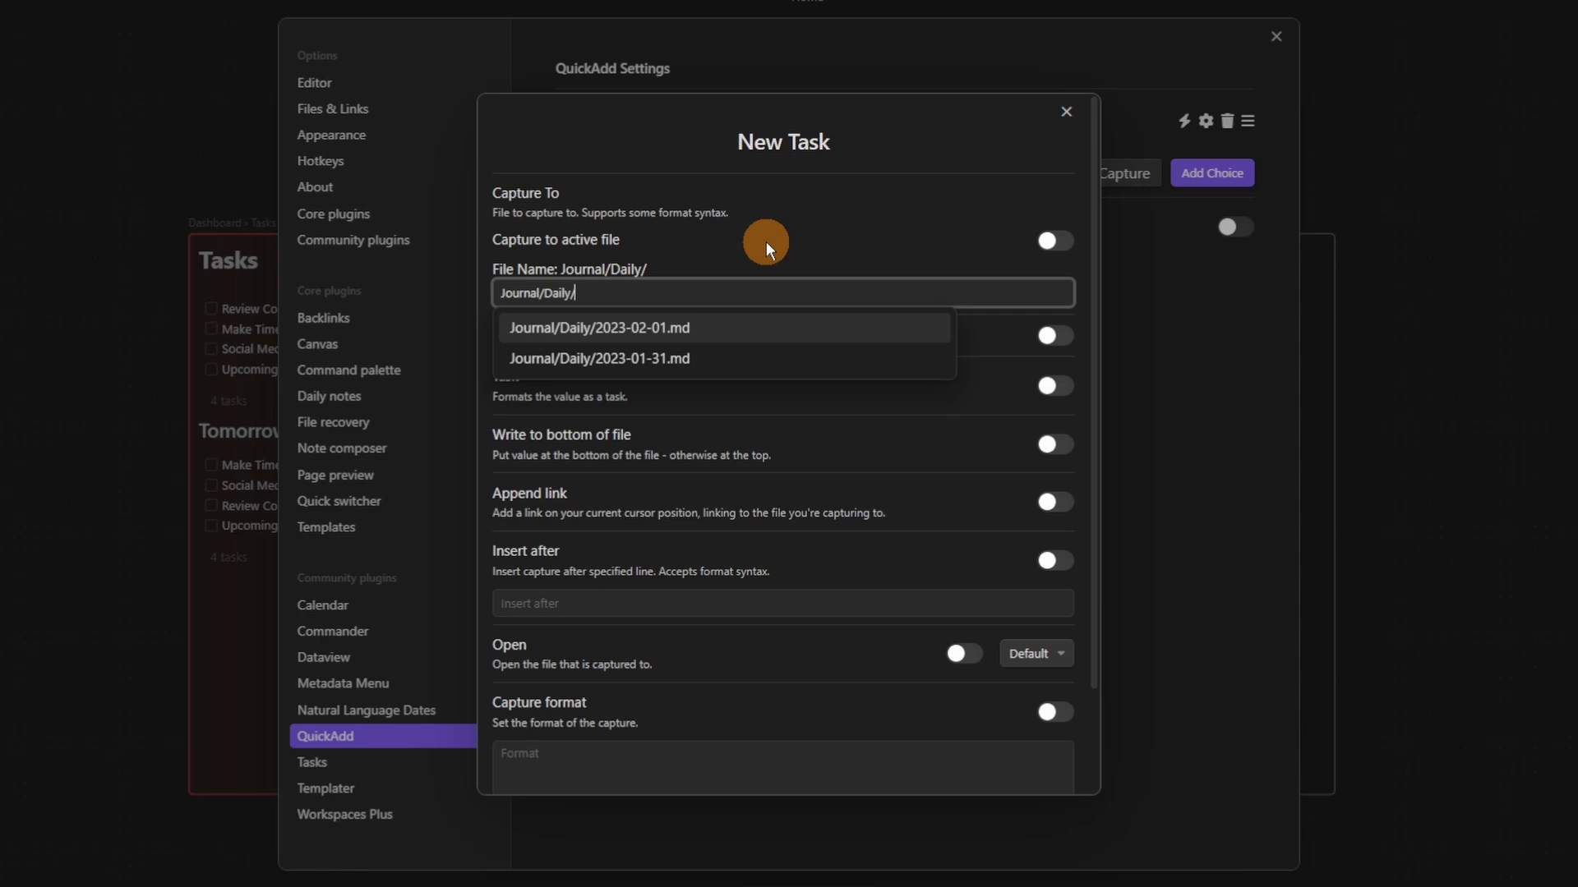
{"action": "type", "text": "(("}
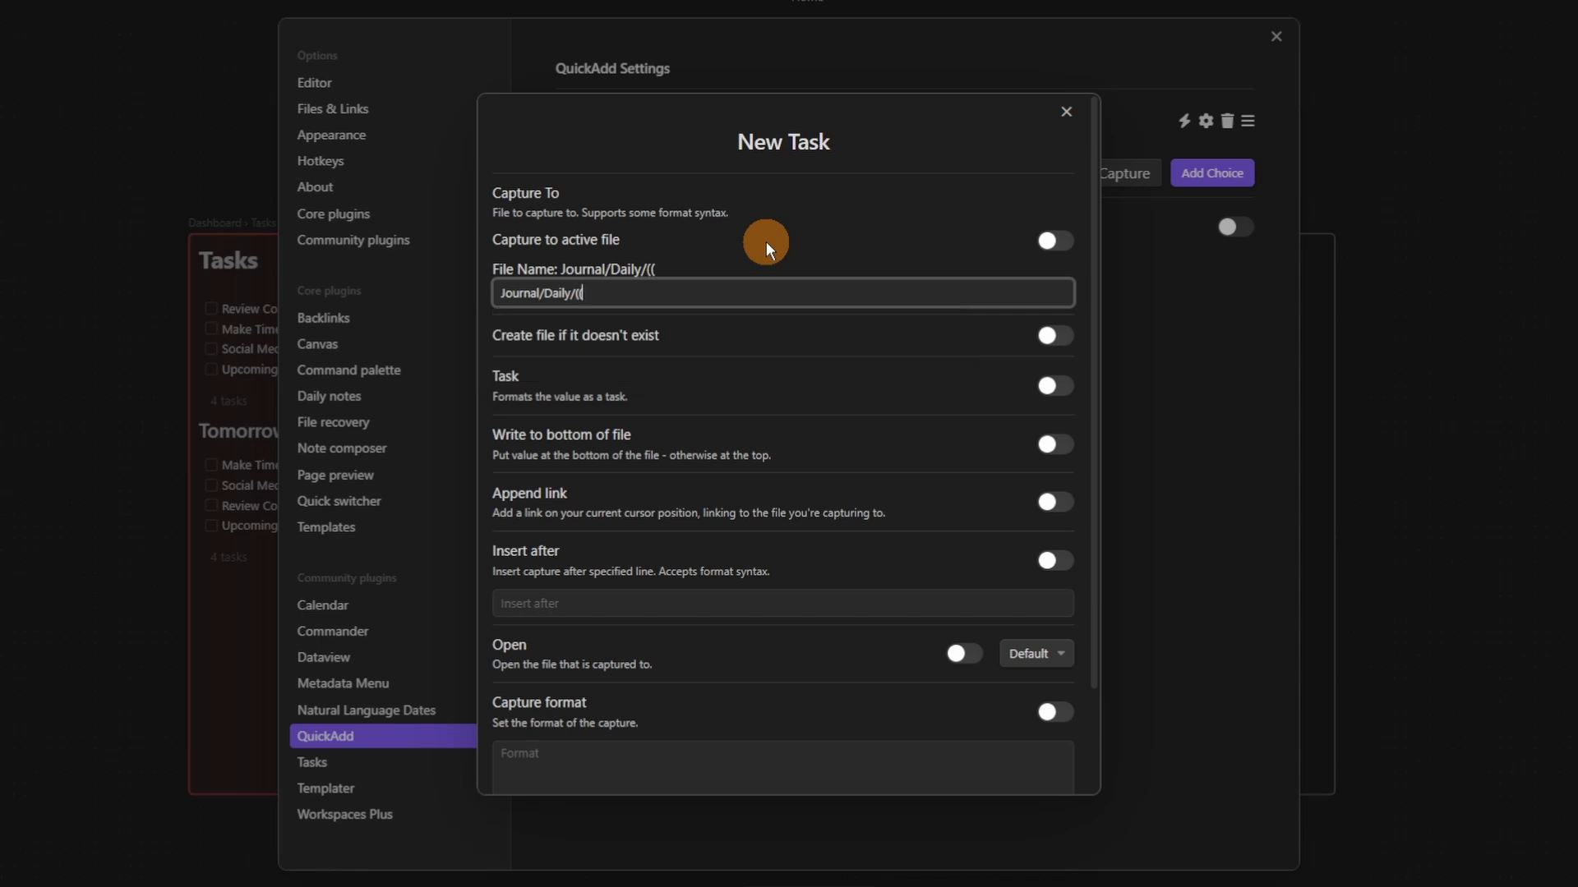
{"action": "type", "text": "date))"}
Have the capture file created if it doesn't exist, using the template path "Template/Daily Template".
{"action": "left_click", "coordinate": [1060, 335]}
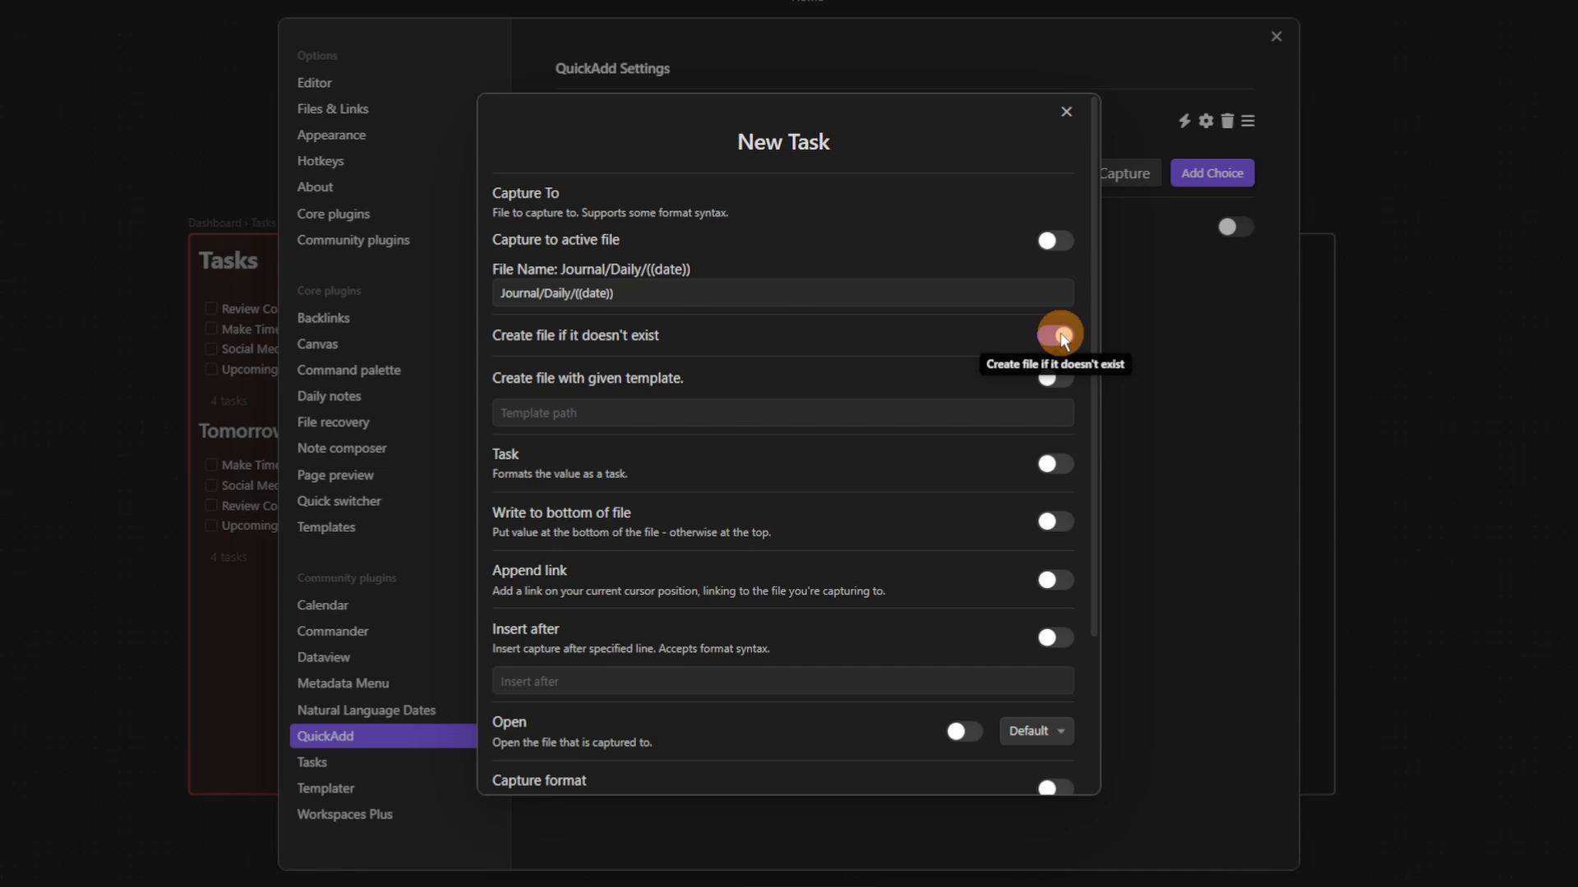
{"action": "left_click", "coordinate": [1062, 380]}
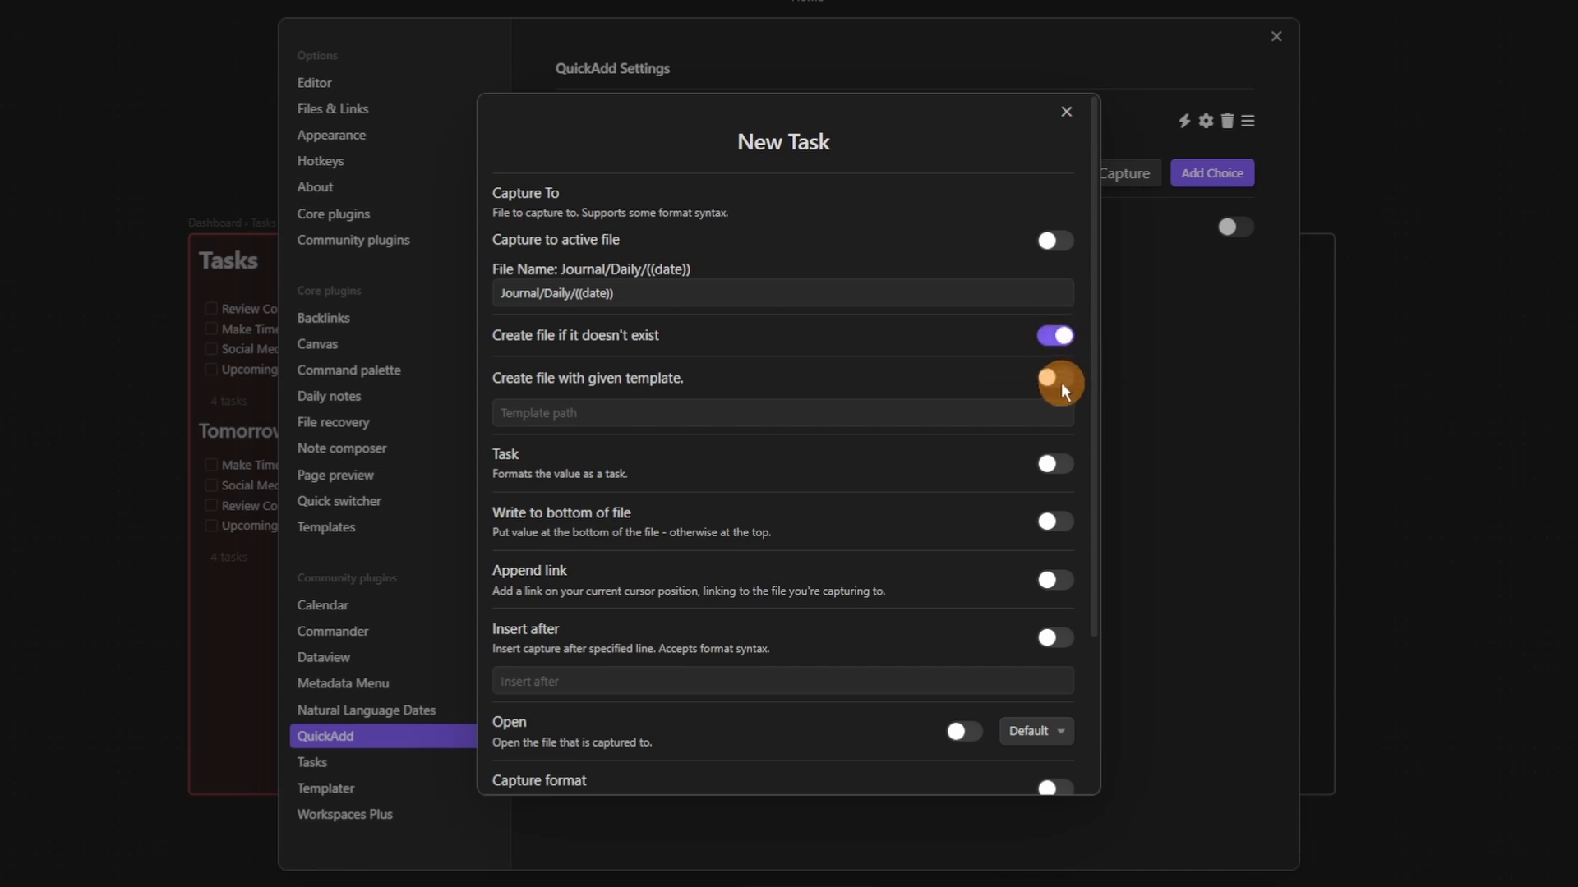
{"action": "left_click", "coordinate": [755, 414]}
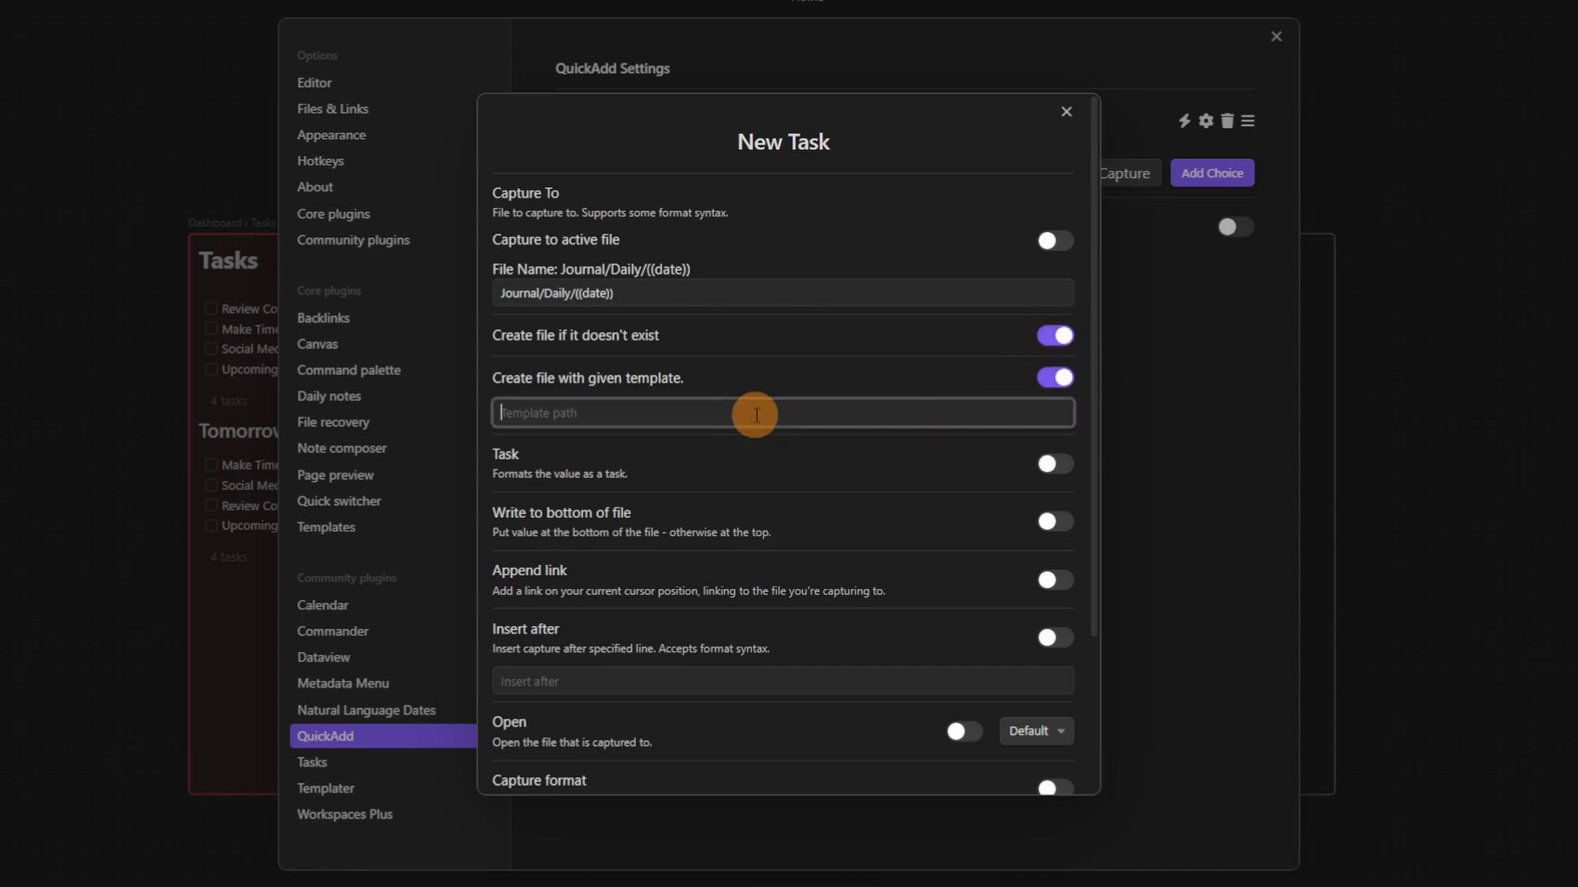
{"action": "type", "text": "Template/Daily Template"}
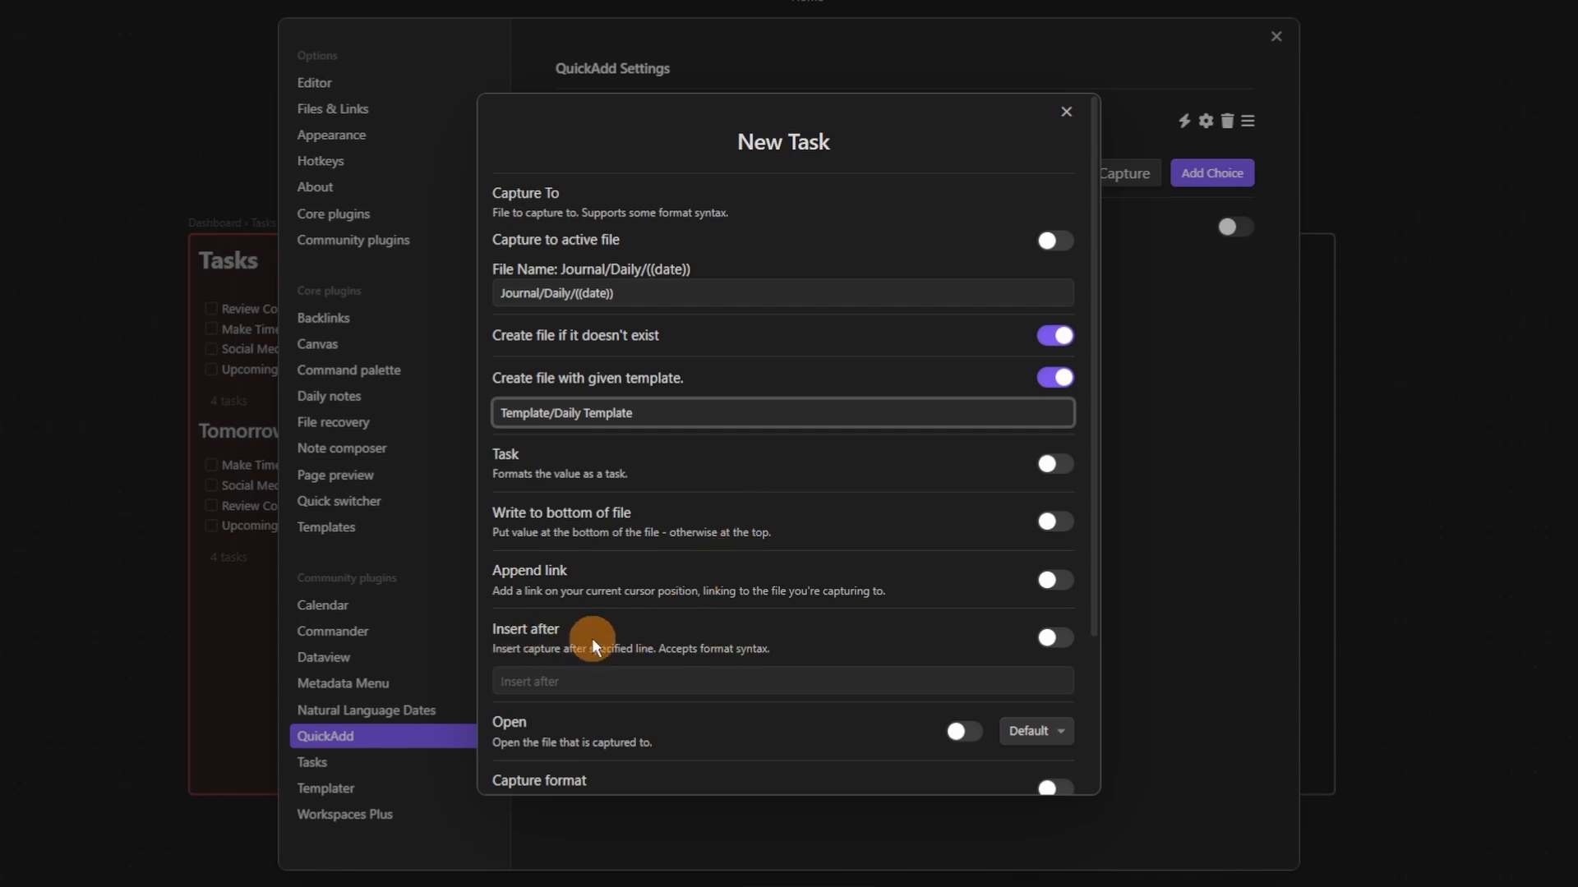
Turn on Insert after for the capture and set its line to "# Task".
{"action": "left_click", "coordinate": [1052, 639]}
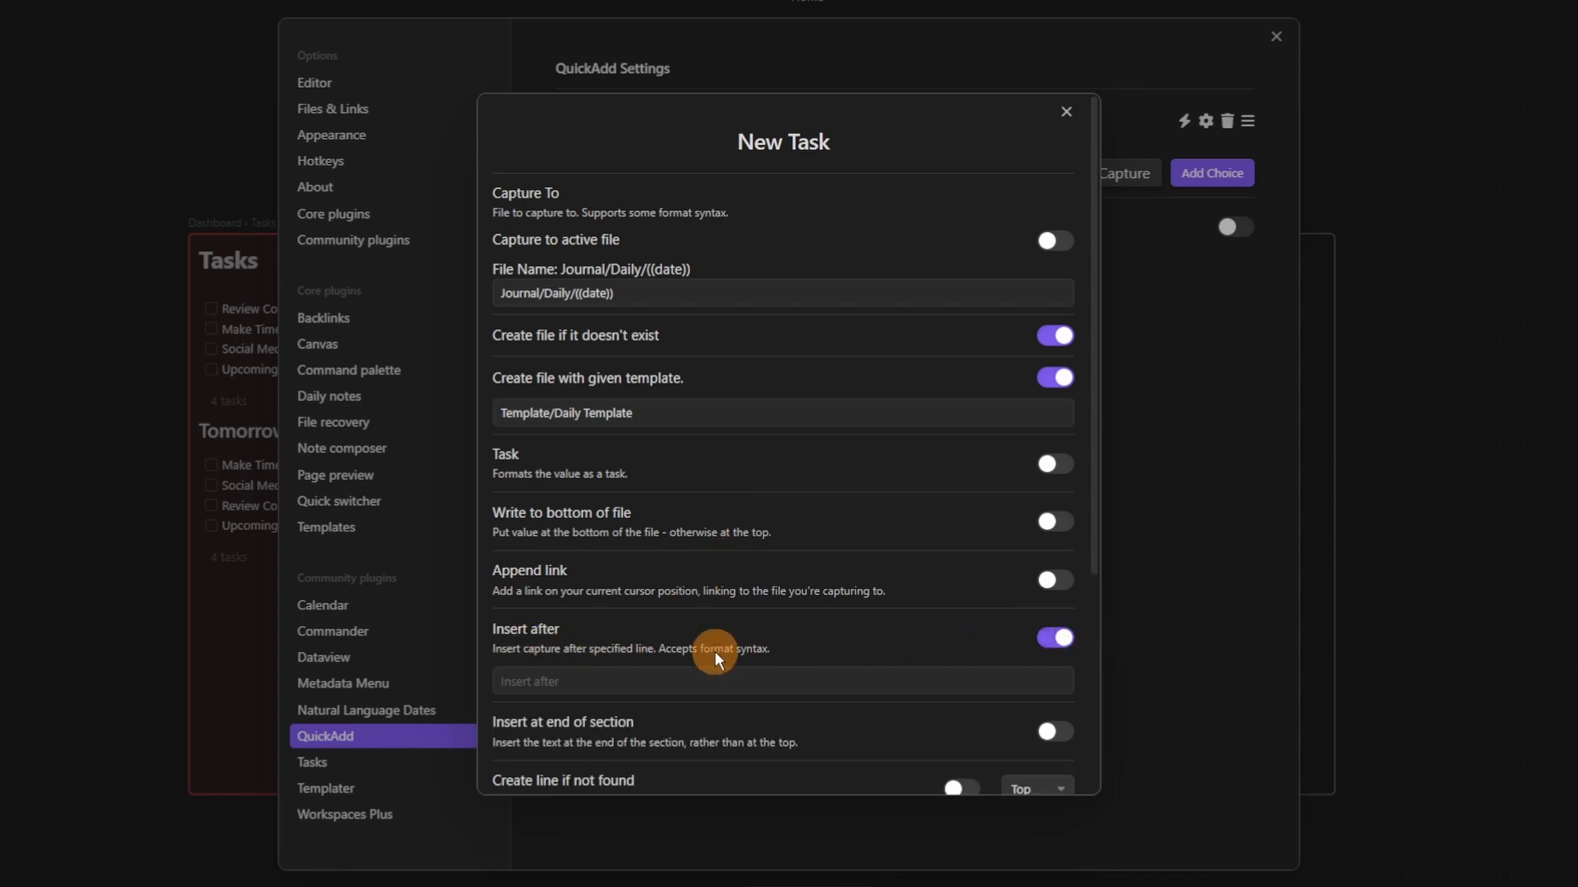
{"action": "scroll", "coordinate": [705, 632], "scroll_direction": "down", "scroll_amount": 2}
{"action": "left_click", "coordinate": [570, 493]}
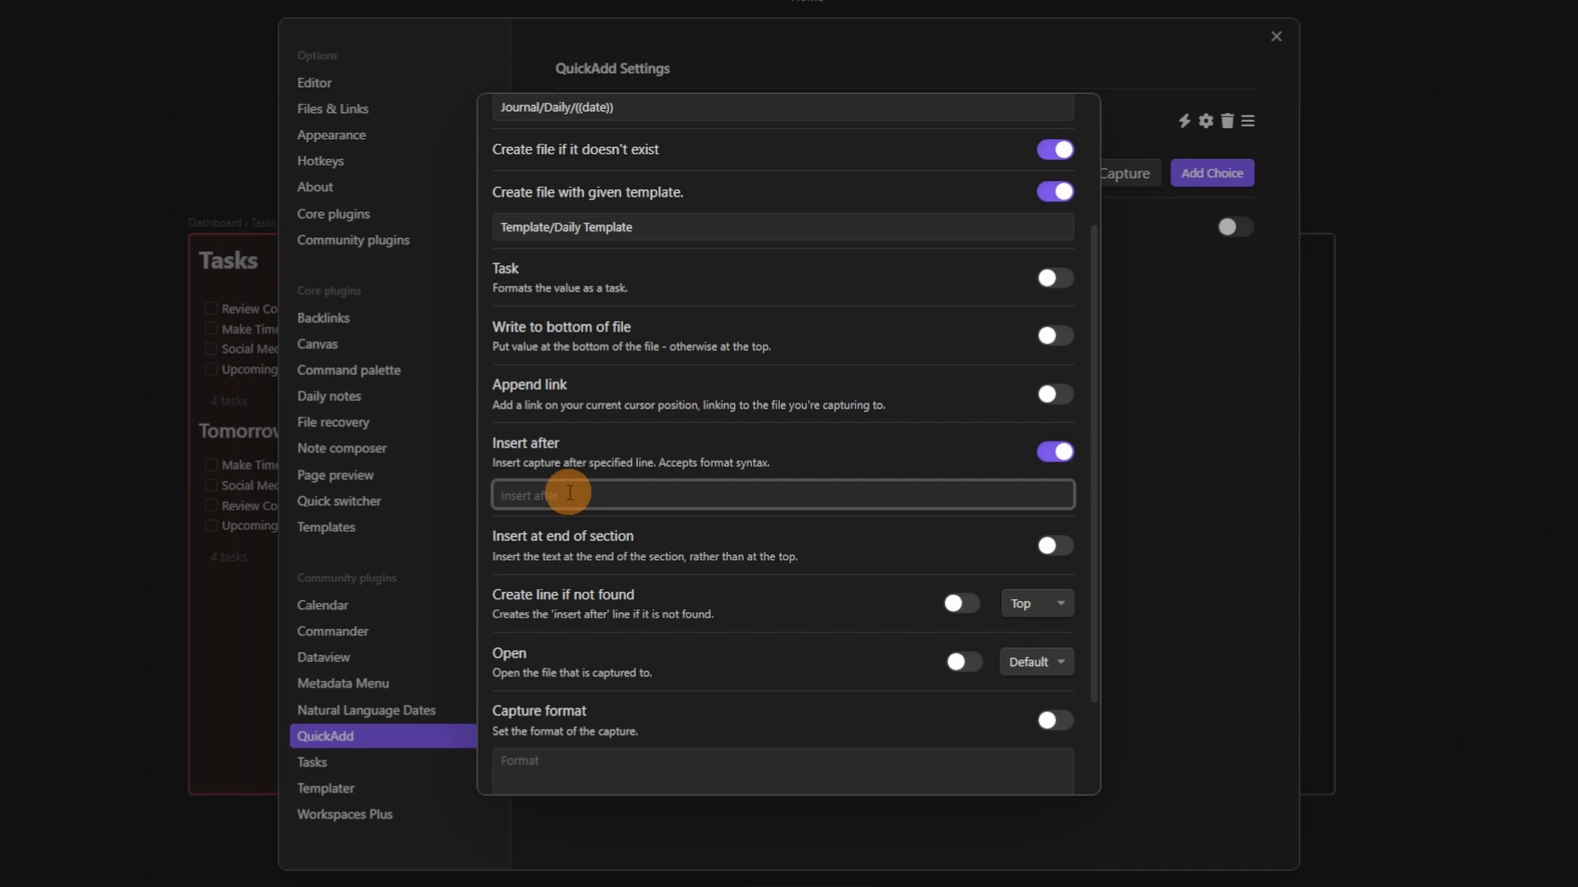
{"action": "type", "text": "# Task"}
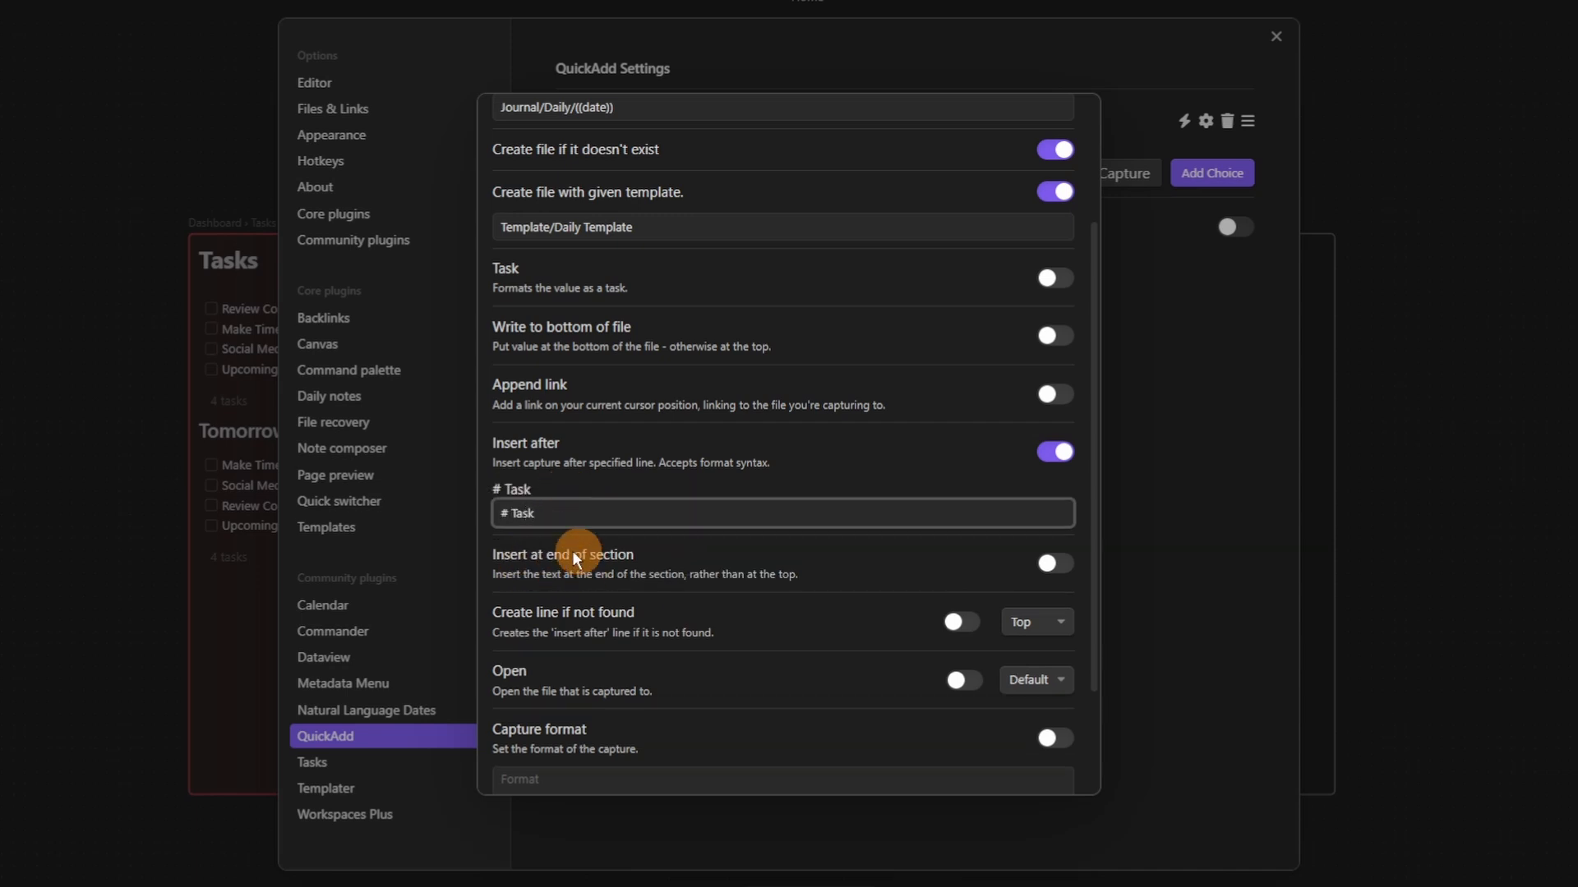
Enable the capture format and start it with an empty checkbox and task name prompt: "- [ ] {{VALUE:Task name}}".
{"action": "scroll", "coordinate": [570, 569], "scroll_direction": "down", "scroll_amount": 2}
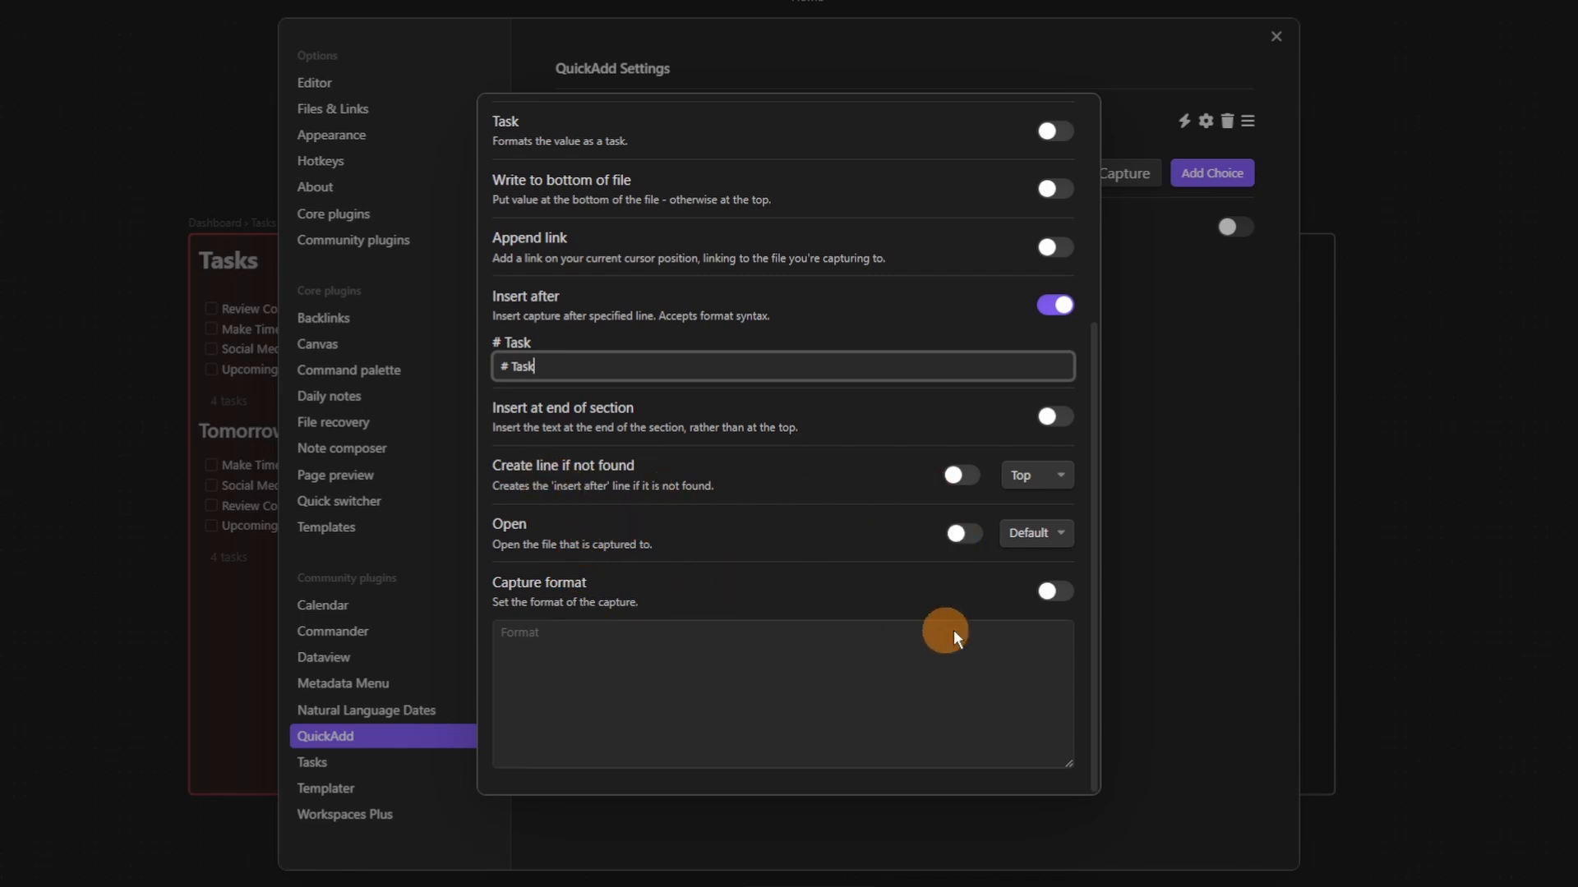
{"action": "left_click", "coordinate": [1057, 593]}
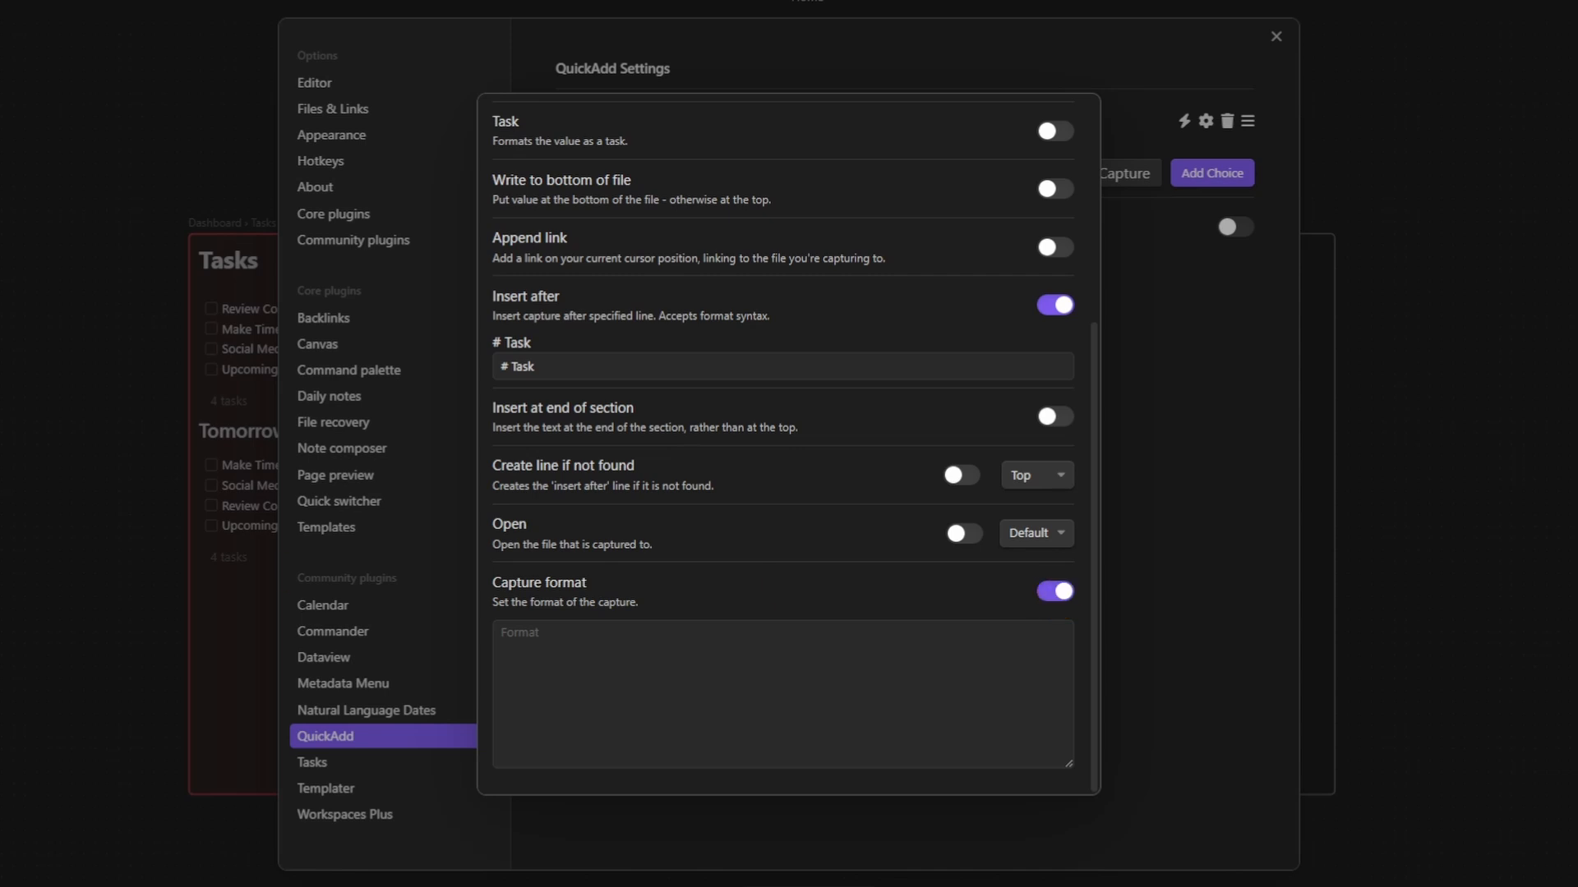
{"action": "left_click", "coordinate": [720, 587]}
{"action": "type", "text": "-"}
{"action": "type", "text": "[ ]"}
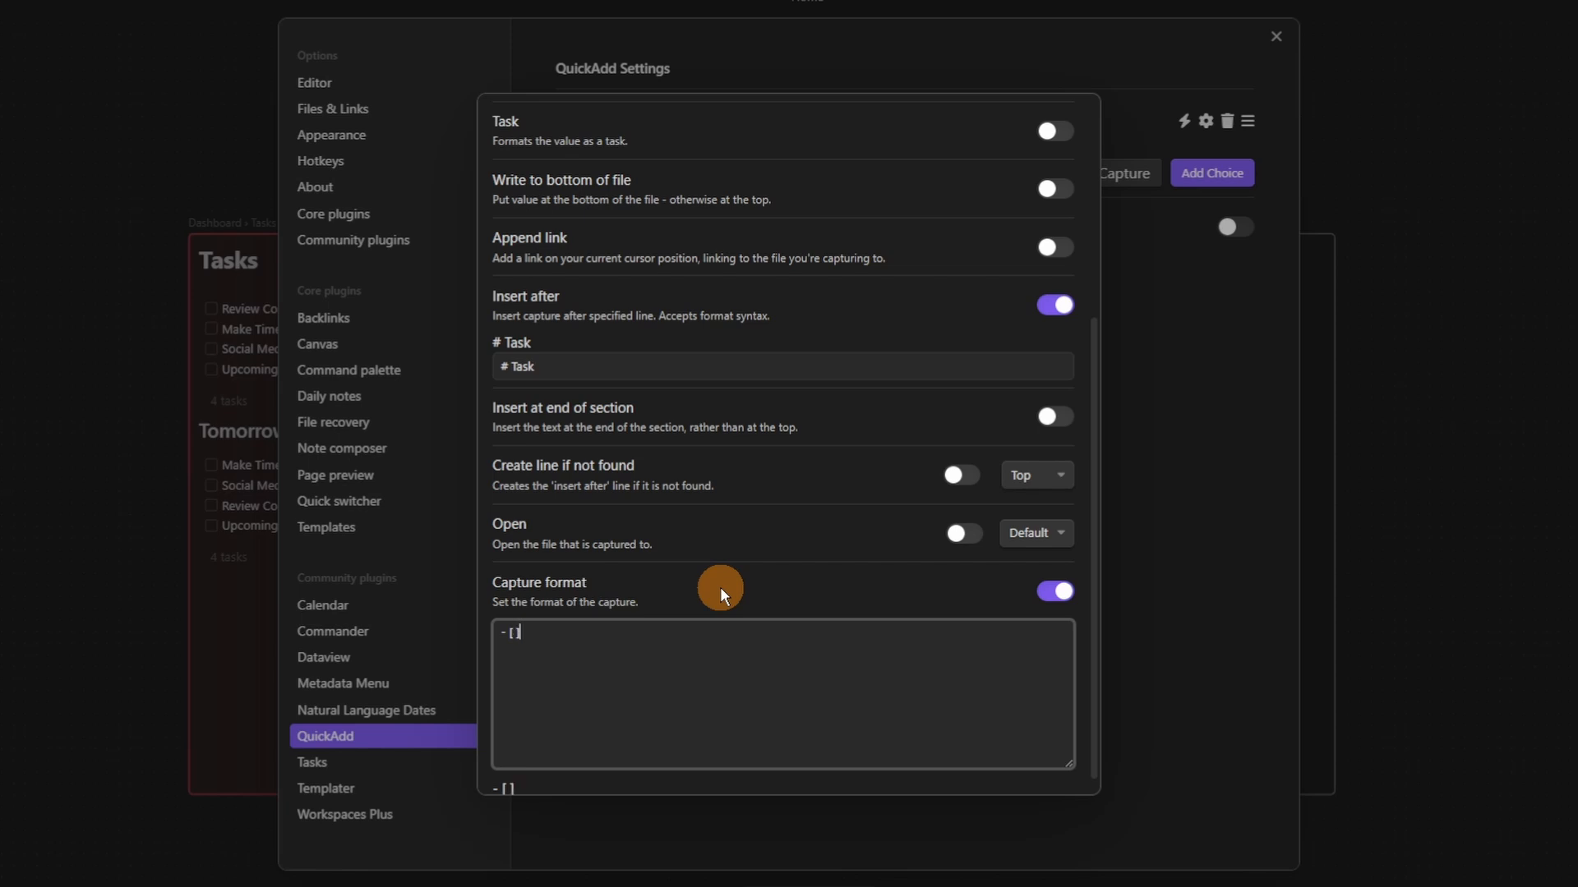
{"action": "scroll", "coordinate": [720, 587], "scroll_direction": "down", "scroll_amount": 1}
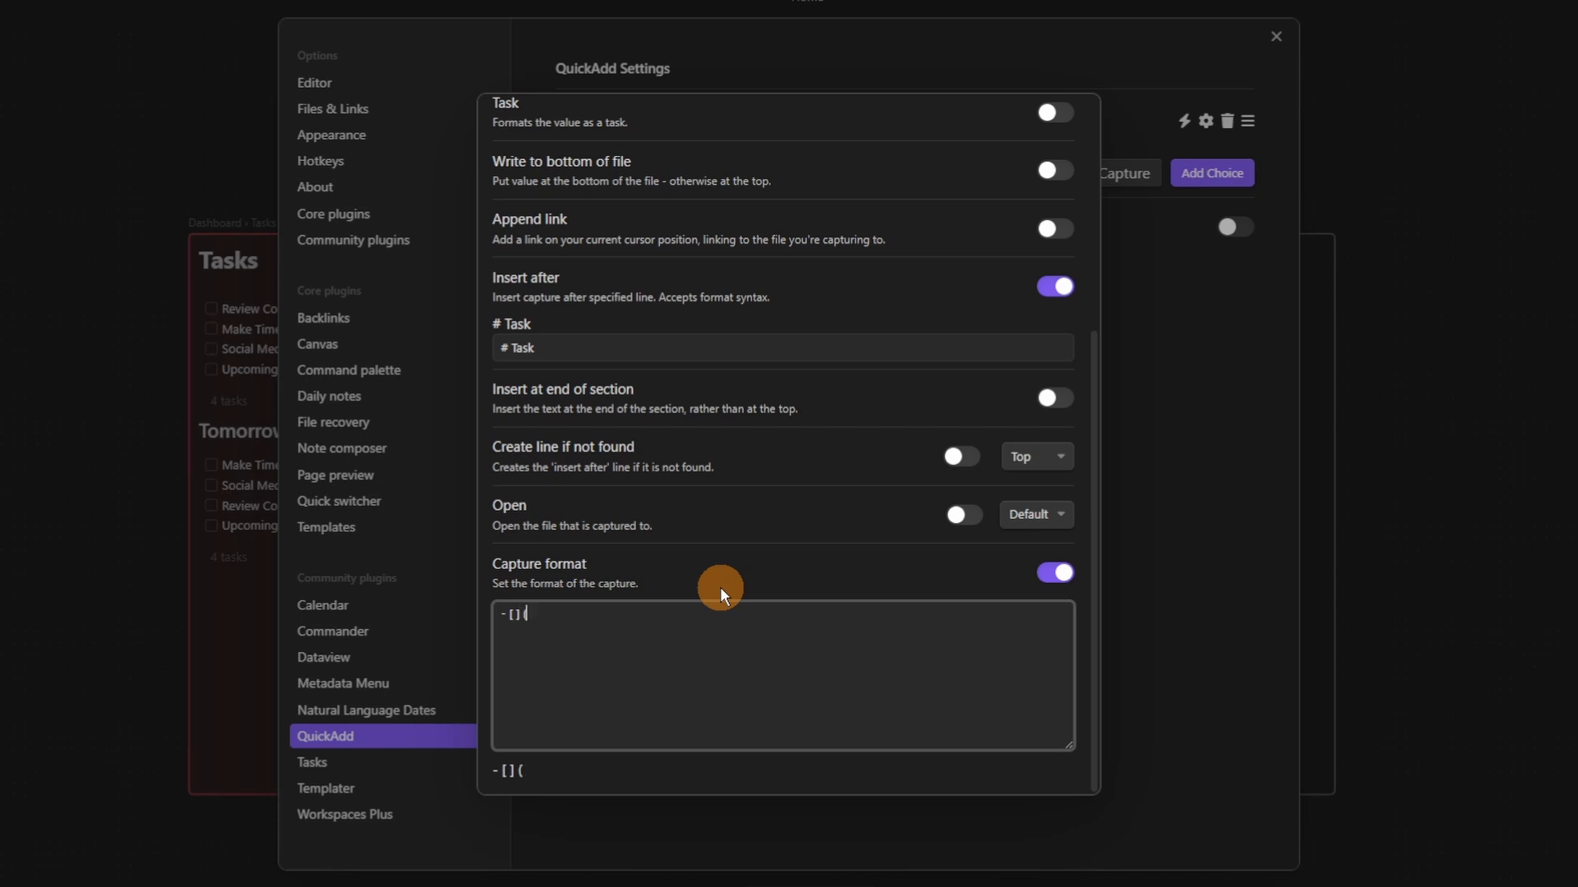
{"action": "key", "text": "BackSpace"}
{"action": "key", "text": "BackSpace"}
{"action": "type", "text": "{{"}
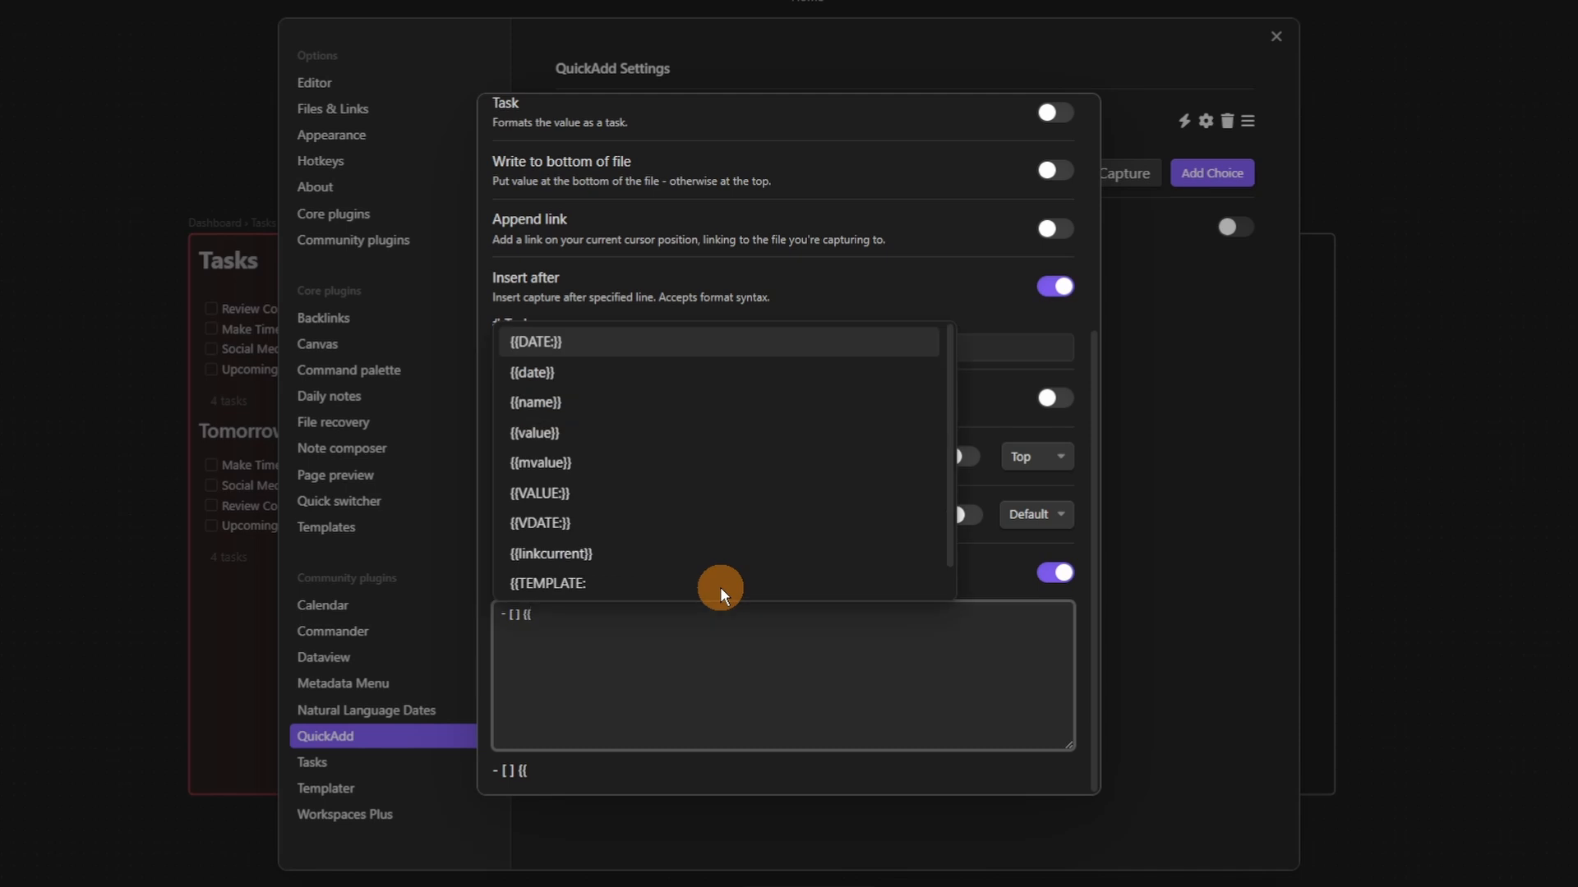
{"action": "left_click", "coordinate": [597, 491]}
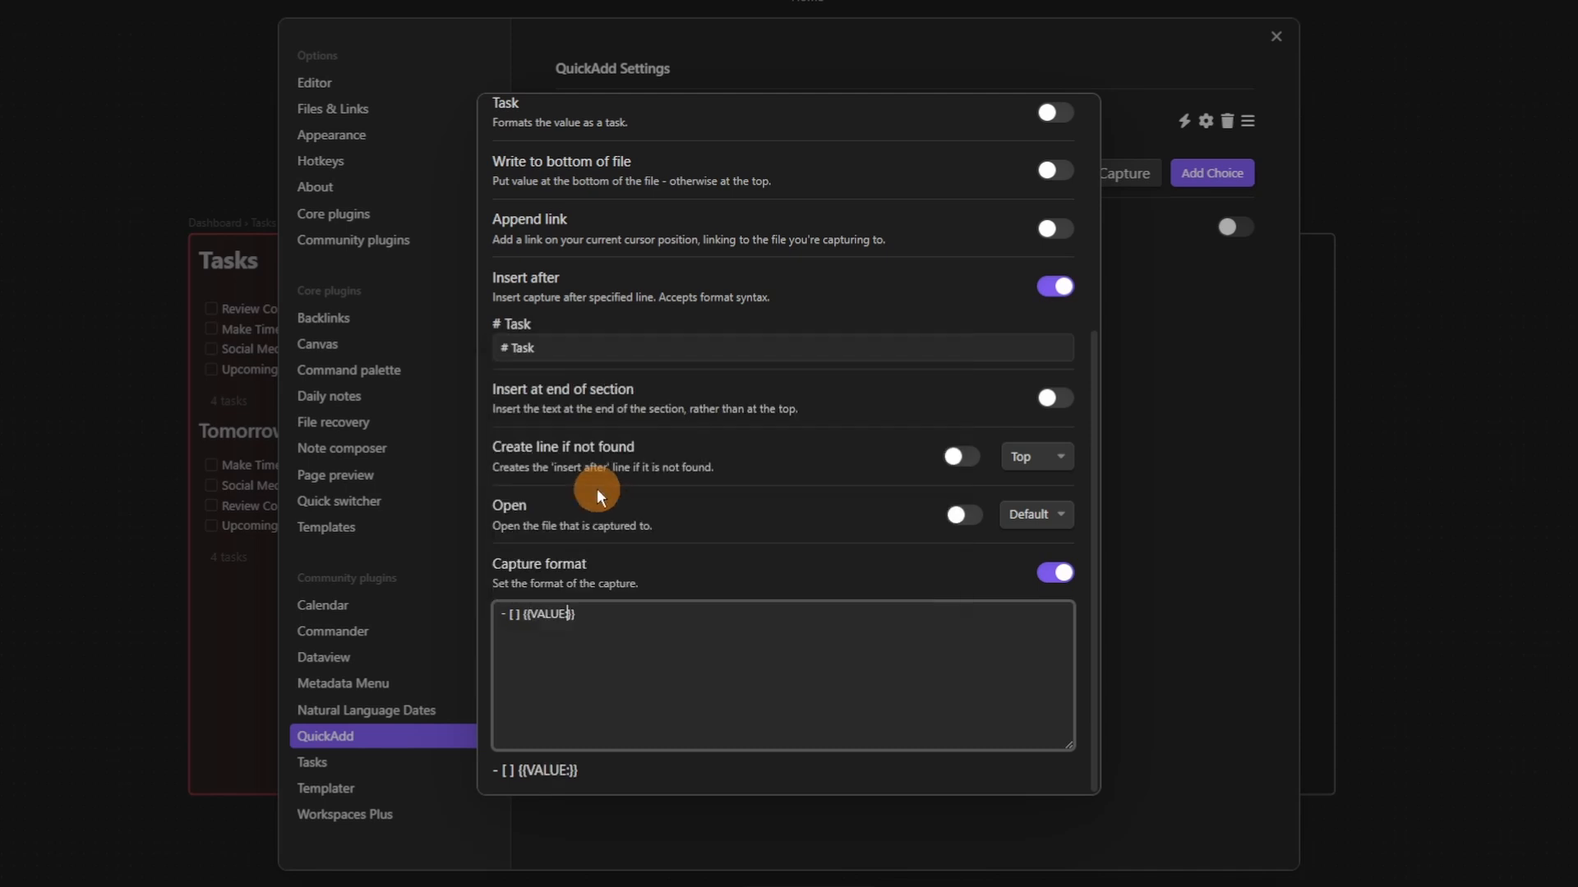
{"action": "type", "text": "Task"}
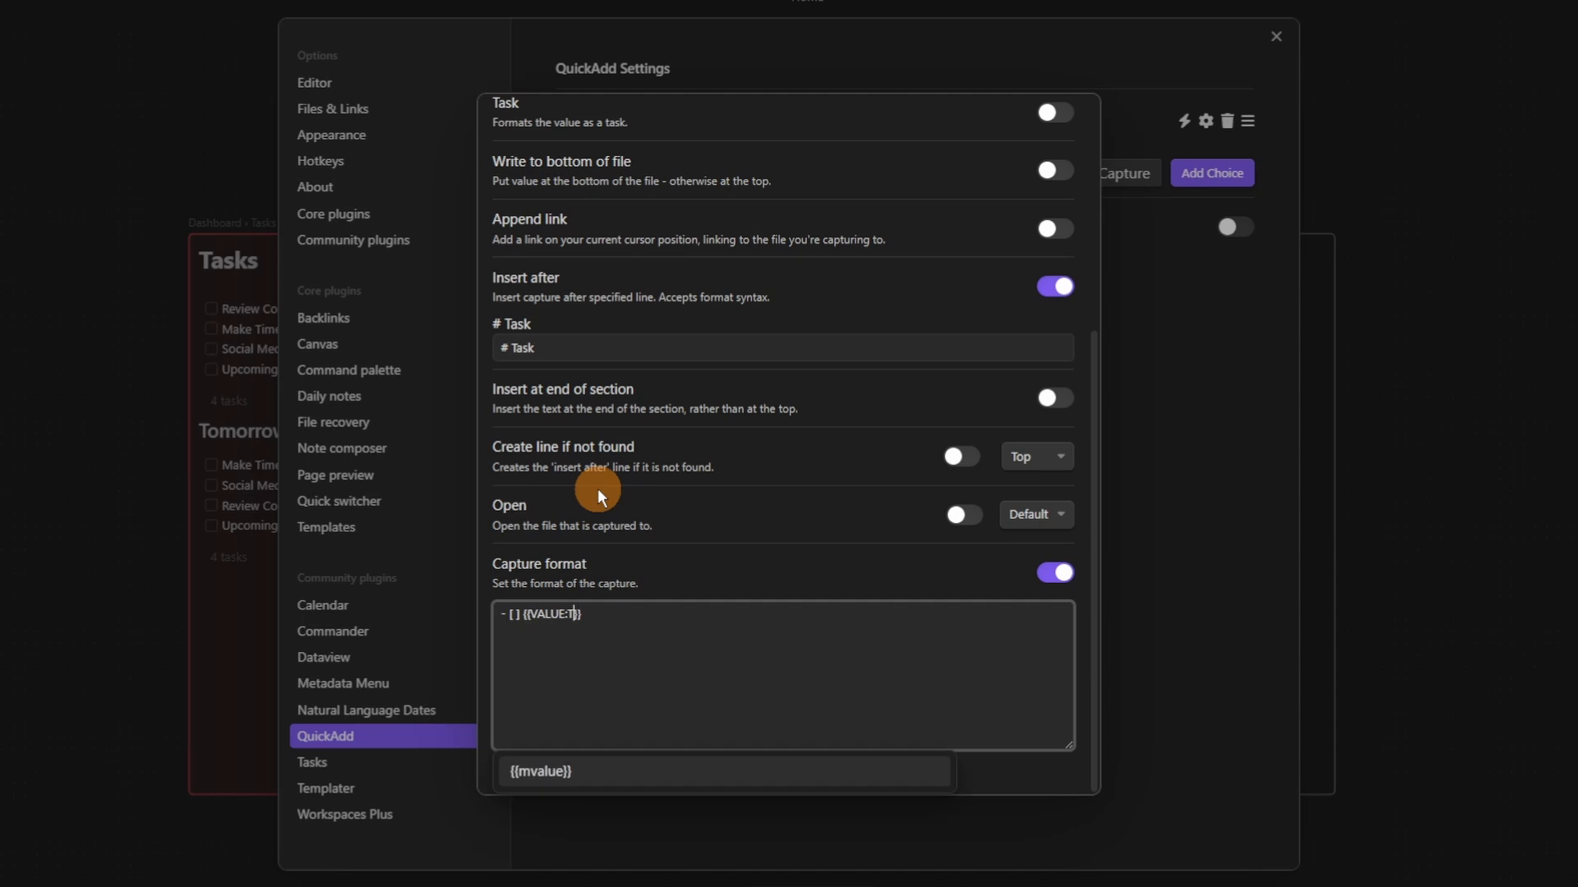
{"action": "type", "text": " name"}
{"action": "key", "text": "End"}
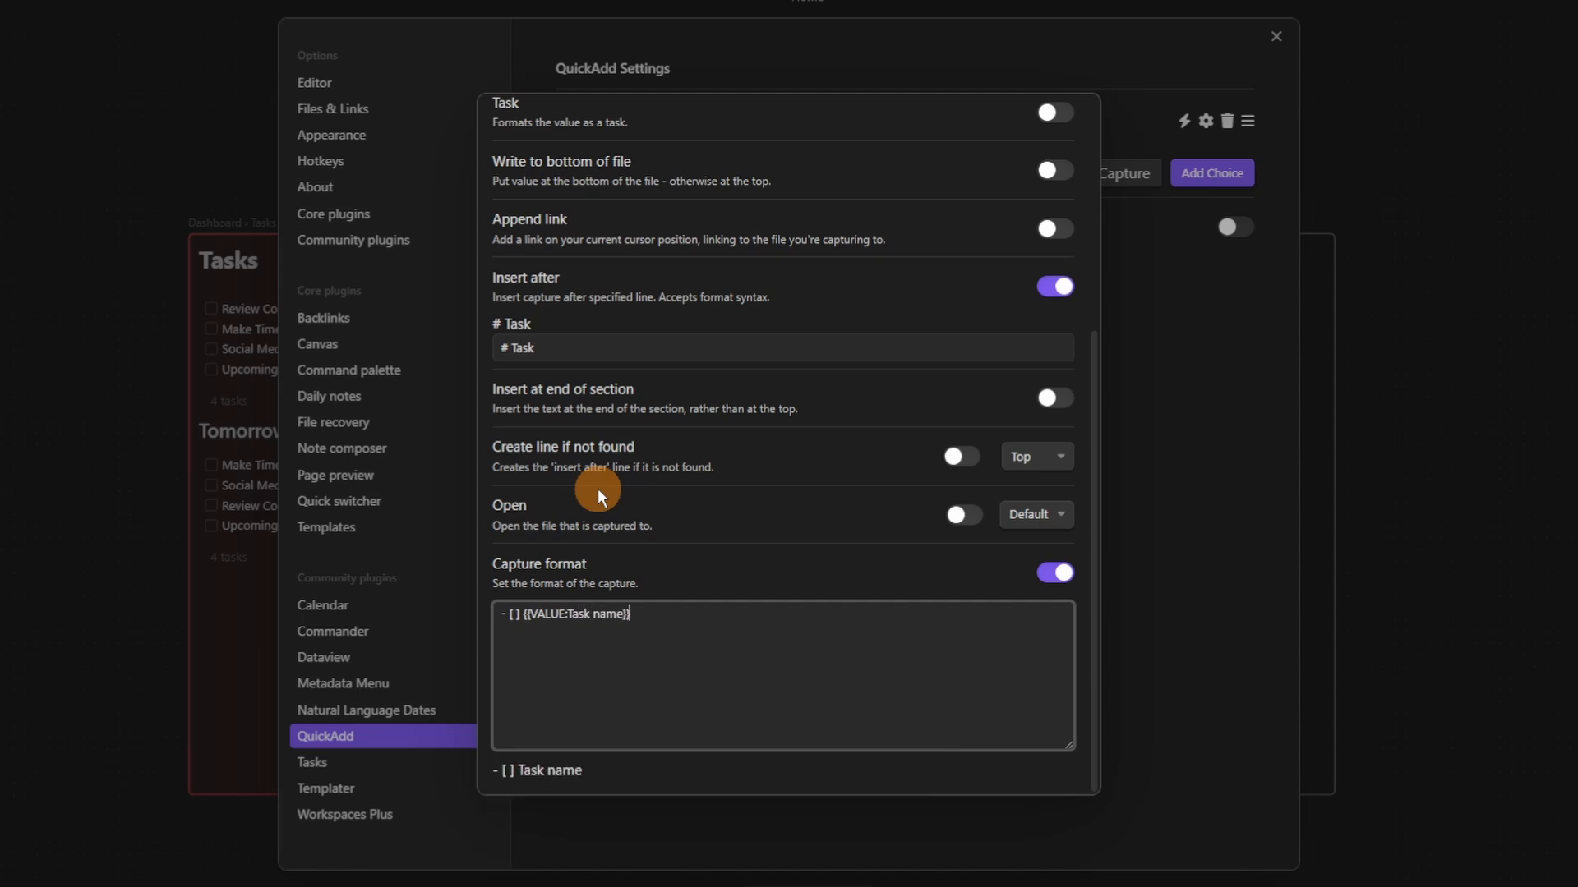
Append a priority choice to the capture format: a VALUE field listing ⏫, 🔽, a blank option and 🔼.
{"action": "type", "text": "{{"}
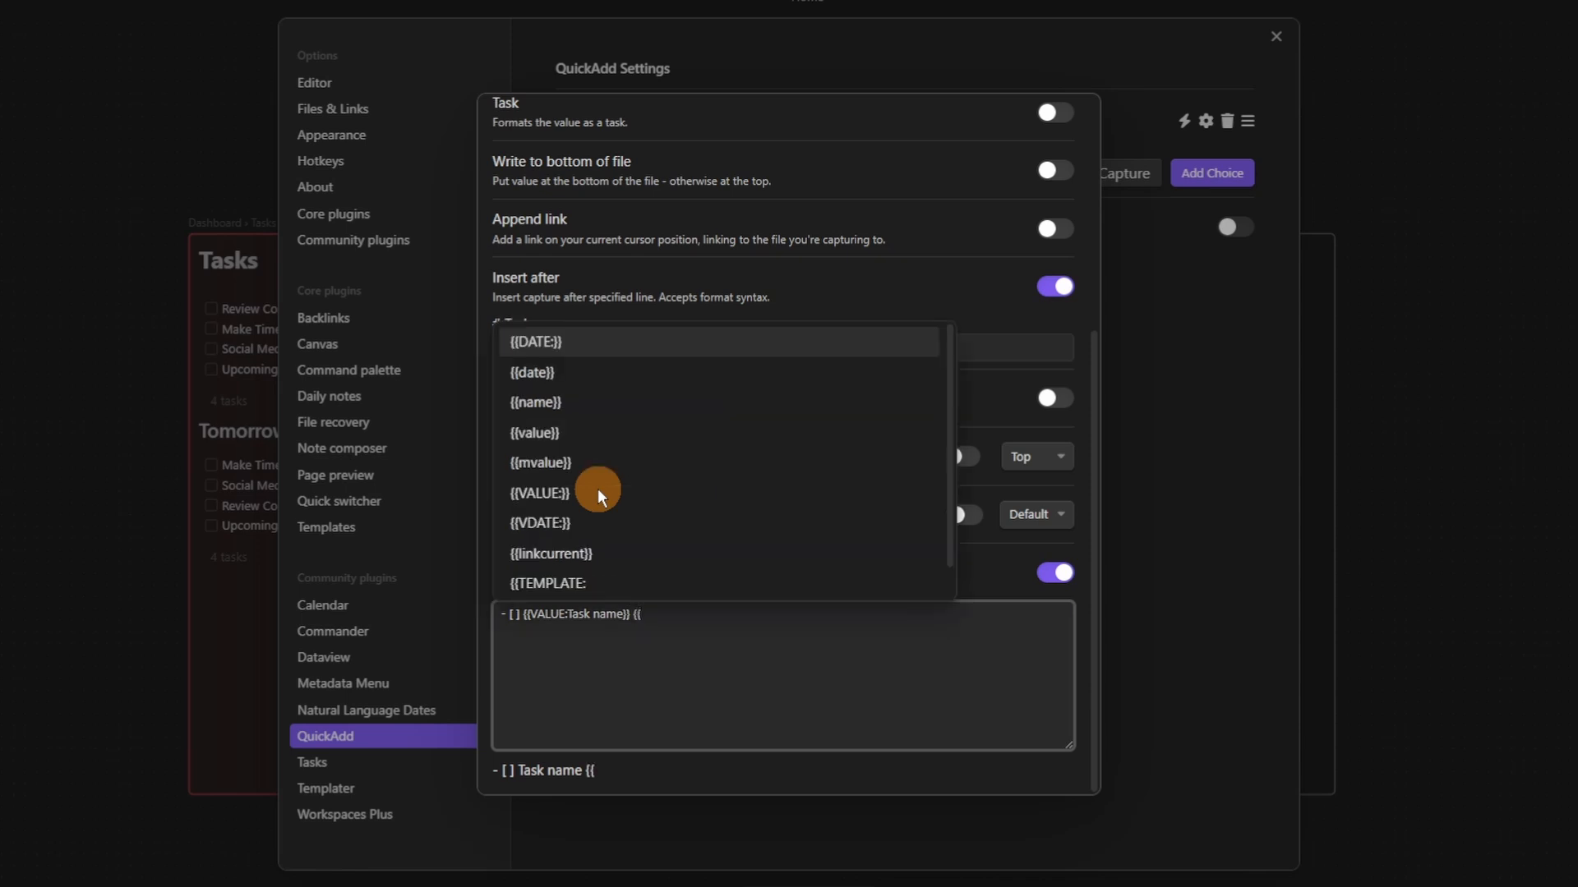
{"action": "left_click", "coordinate": [598, 493]}
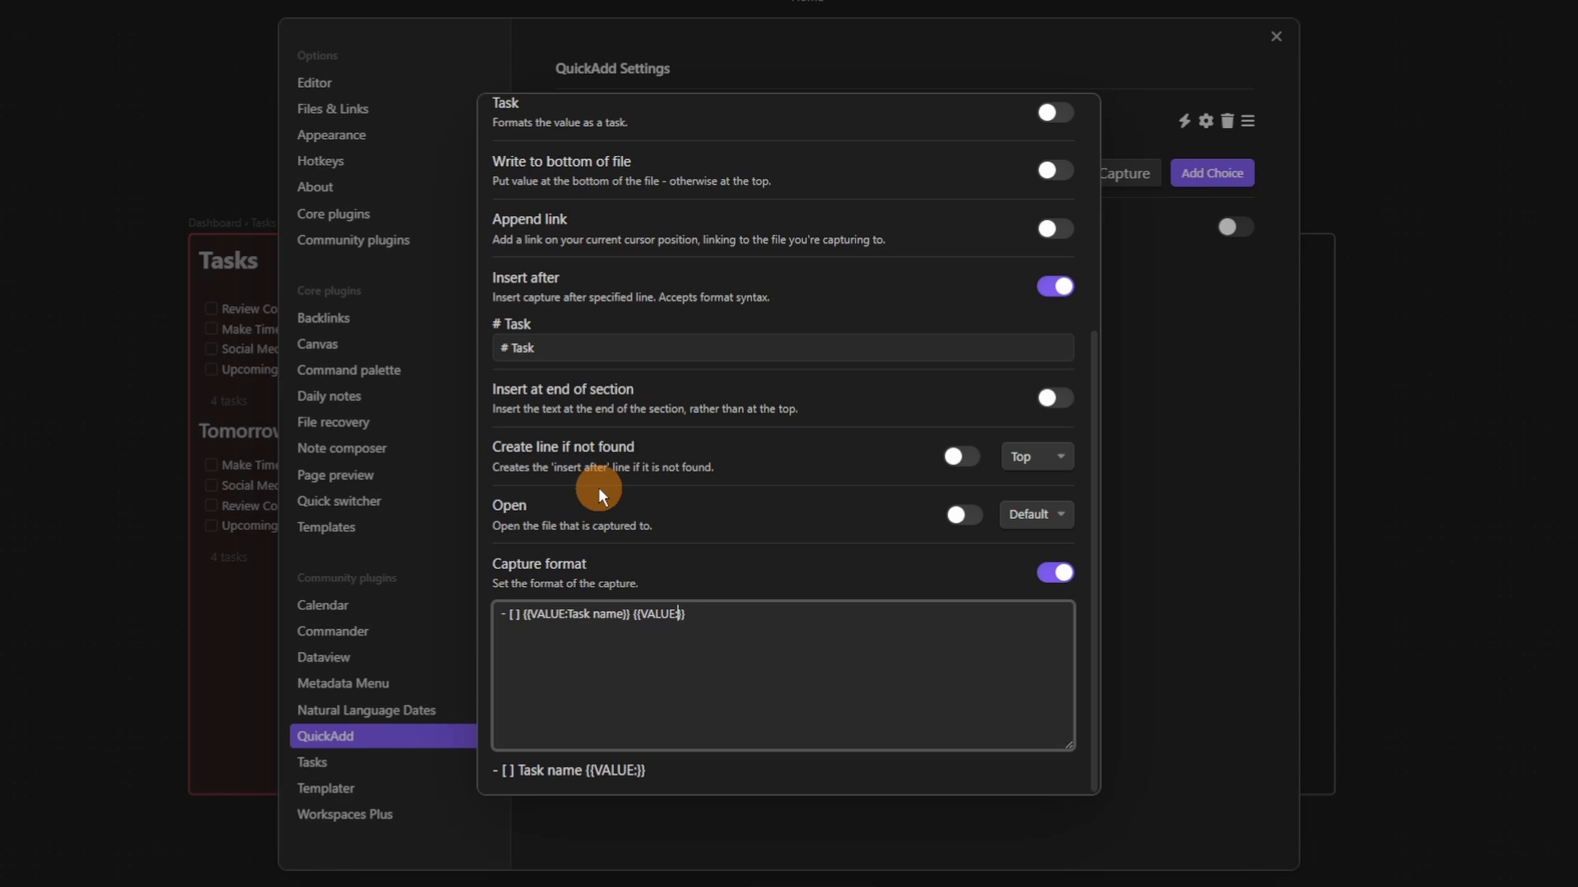
{"action": "key", "text": "super+period"}
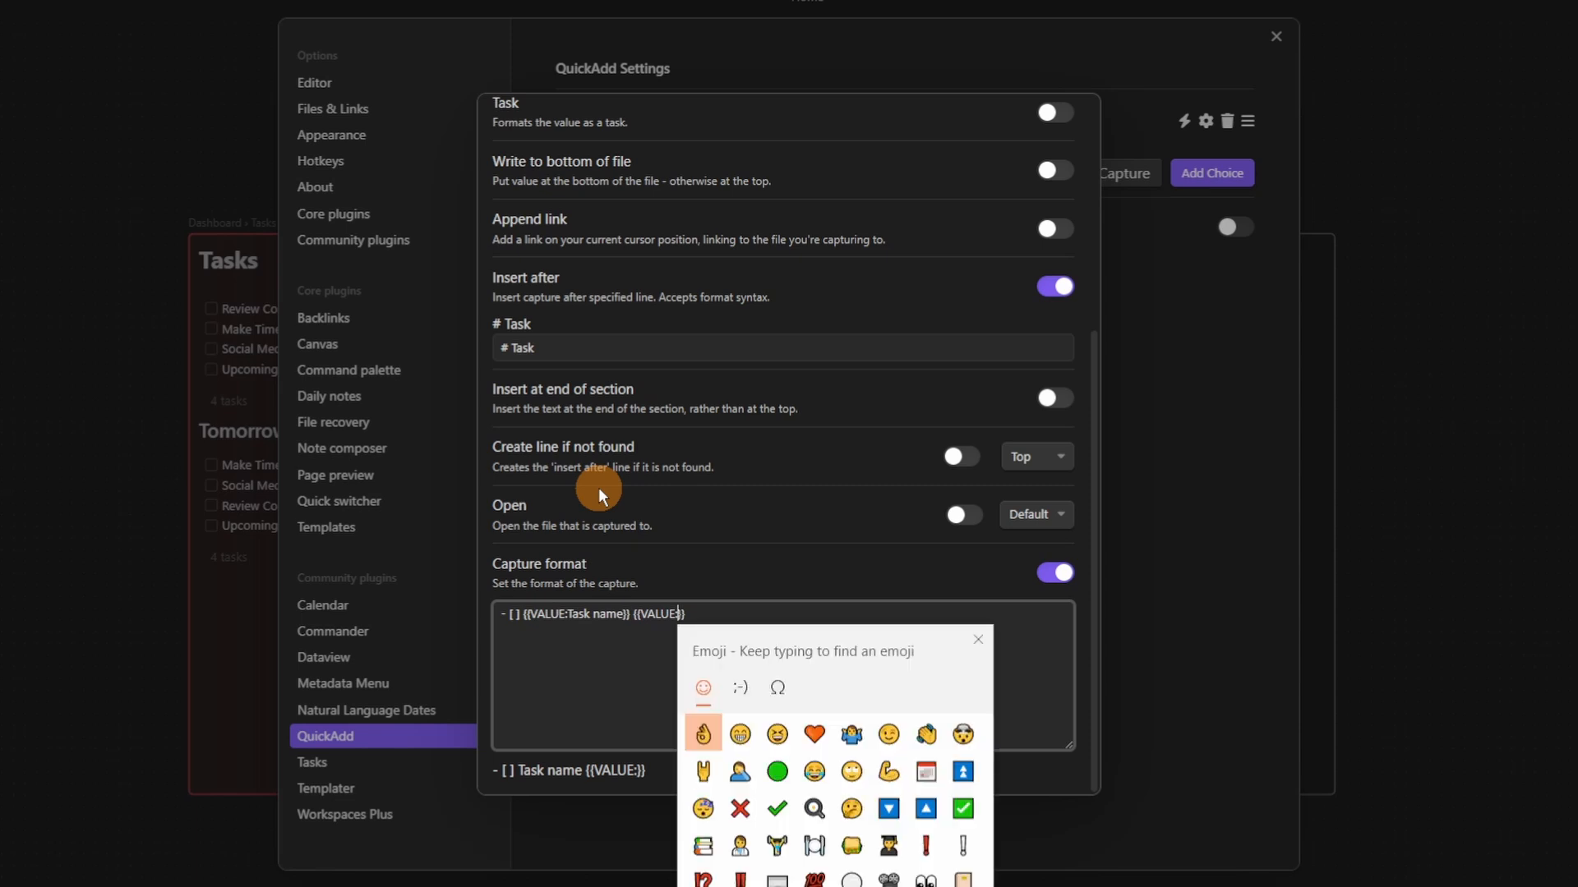
{"action": "left_click", "coordinate": [963, 771]}
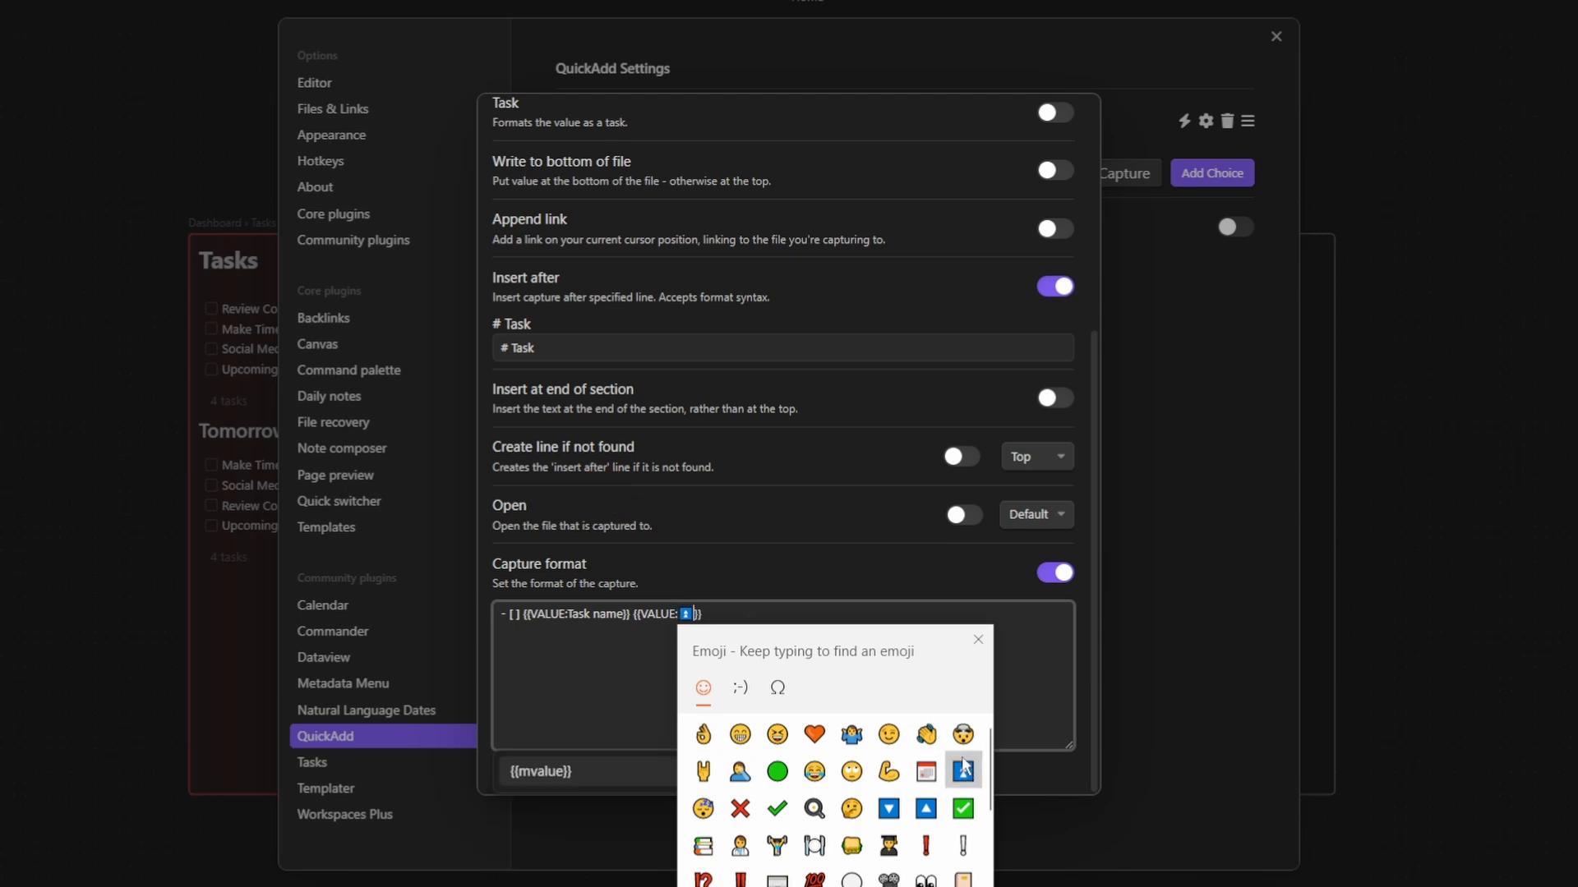
{"action": "key", "text": "Escape"}
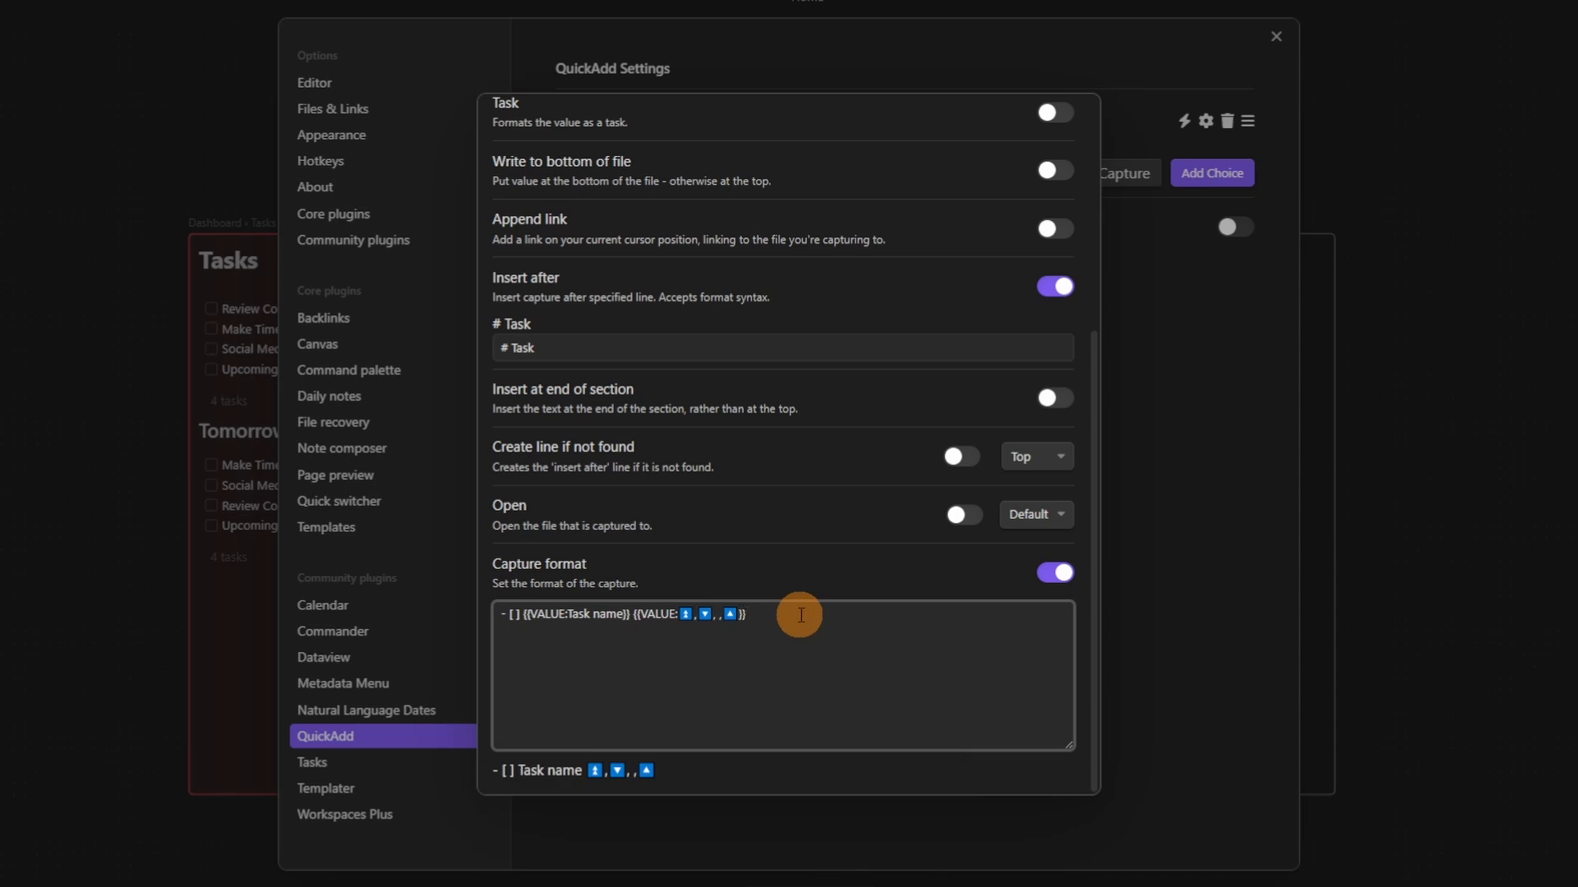
Append a calendar emoji and a due date prompt to the capture format: "{{VDATE:Due date, YYYY-MM-DD}}".
{"action": "key", "text": "super+period"}
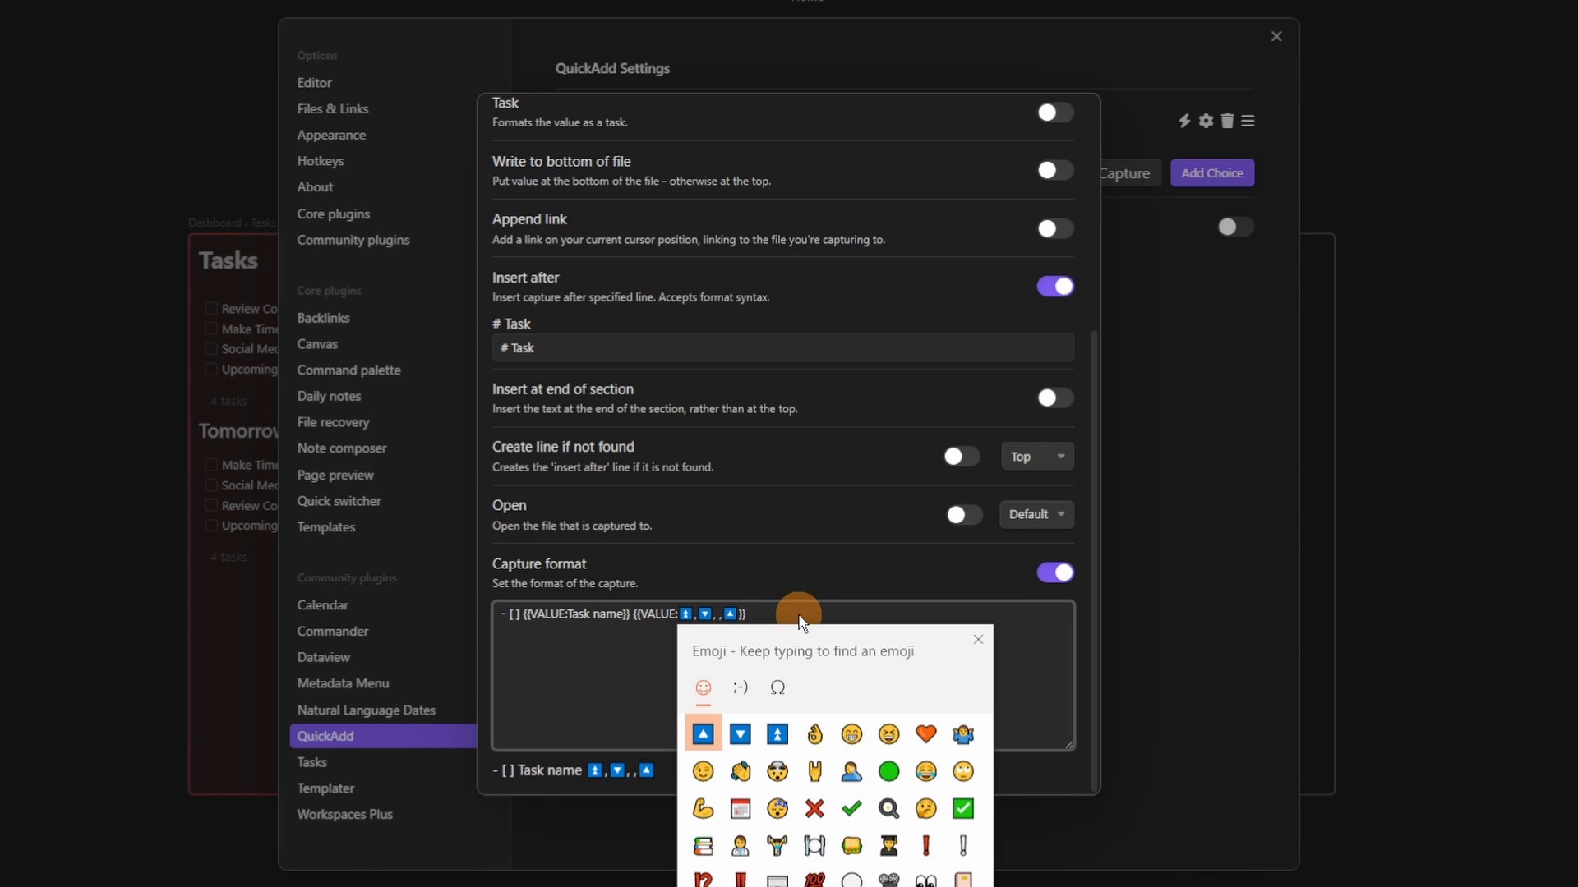
{"action": "left_click", "coordinate": [740, 812]}
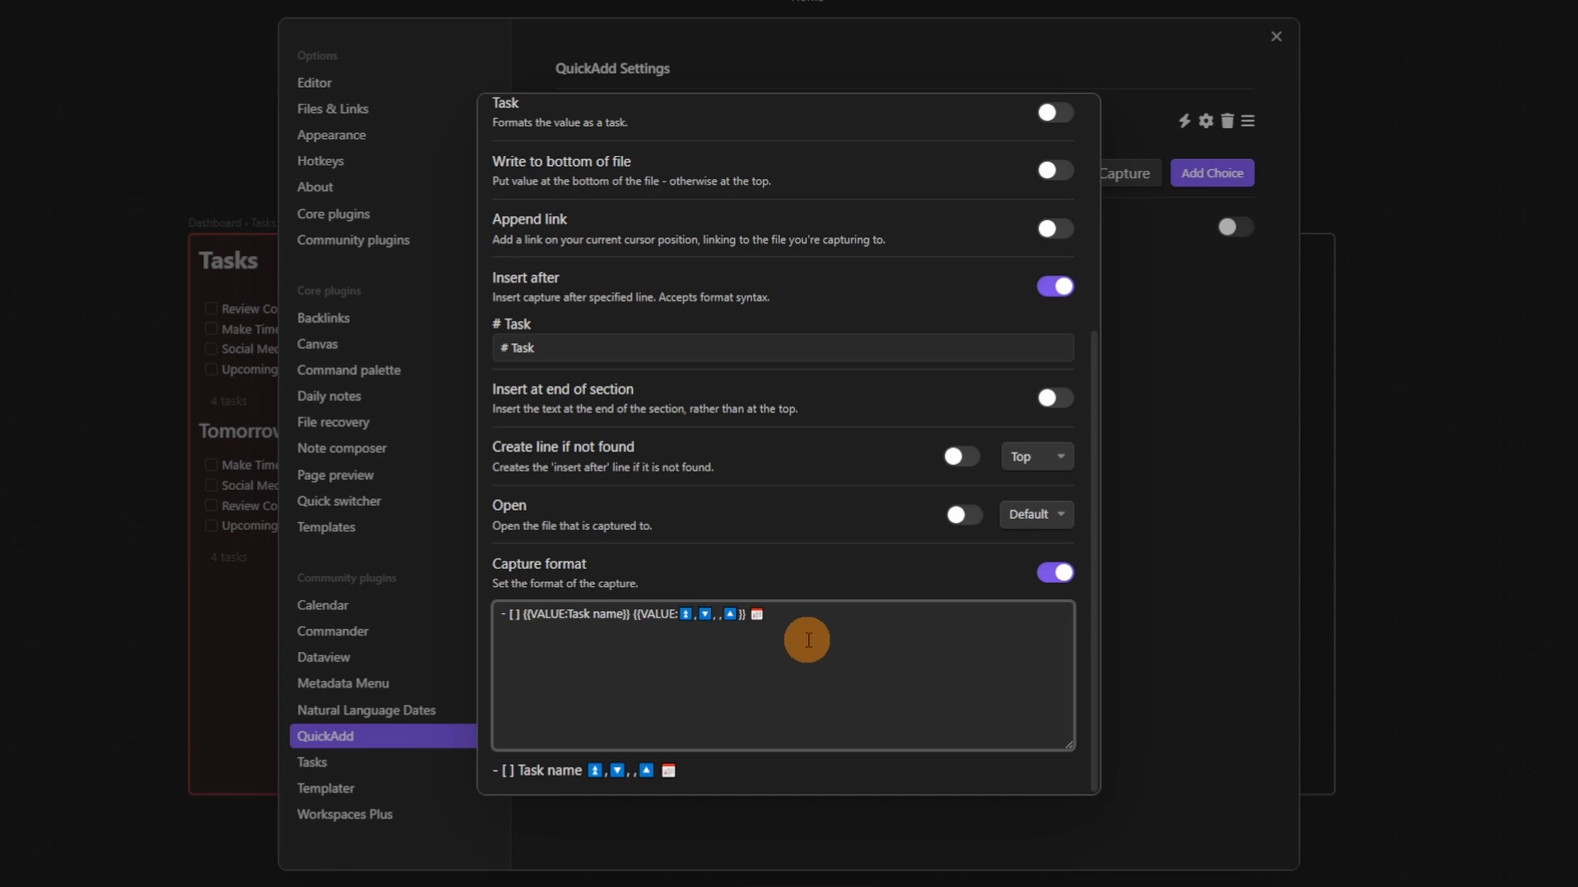
{"action": "type", "text": "{{"}
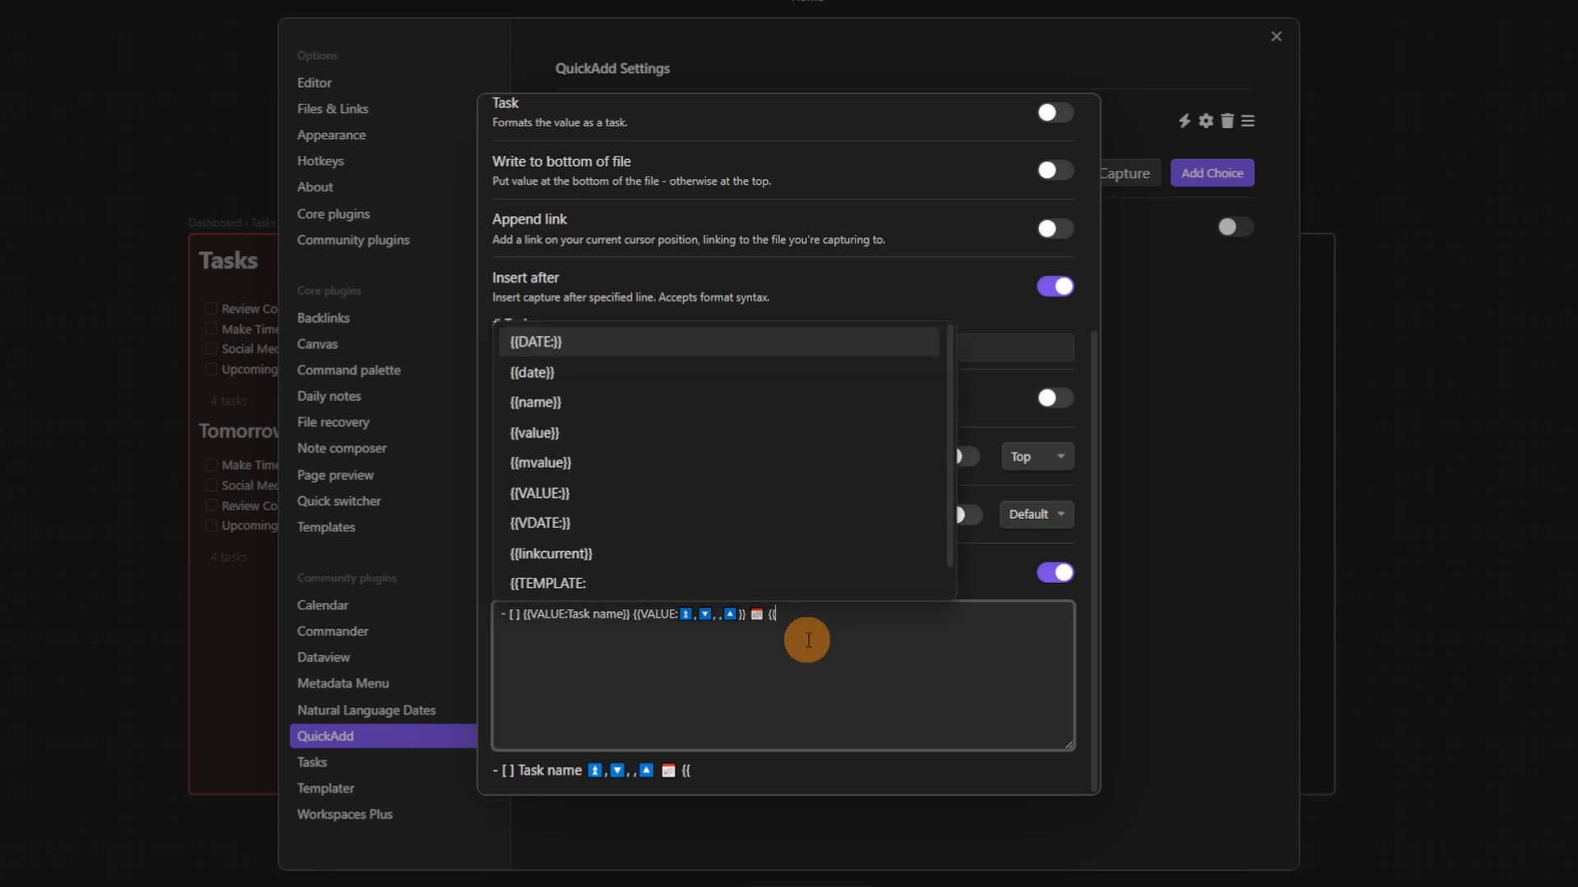
{"action": "left_click", "coordinate": [637, 519]}
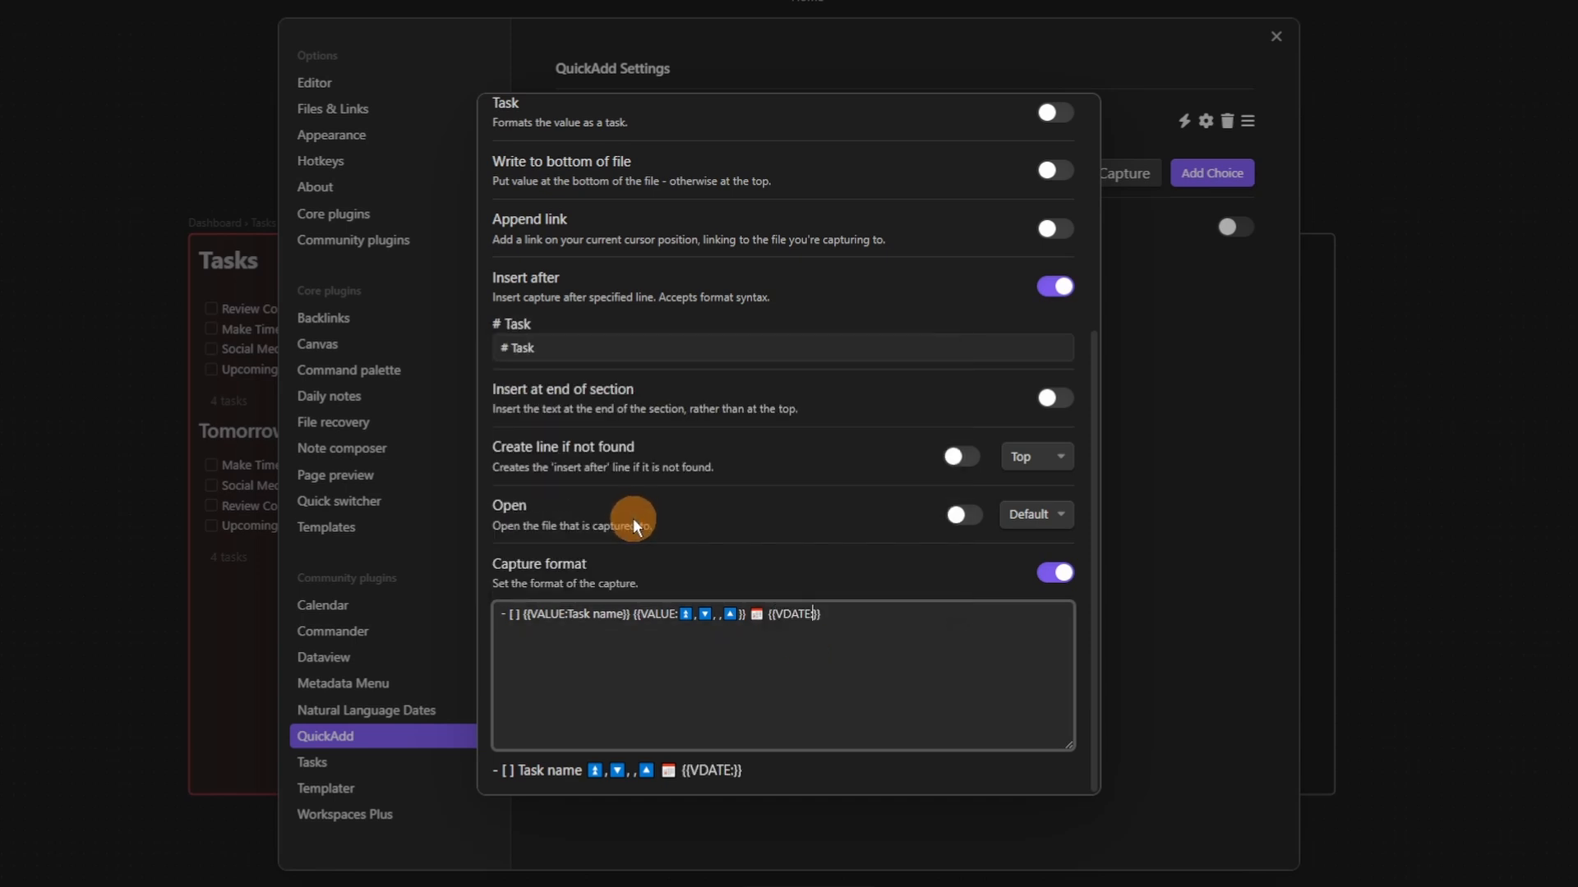
{"action": "type", "text": "Due dat"}
{"action": "type", "text": "e, "}
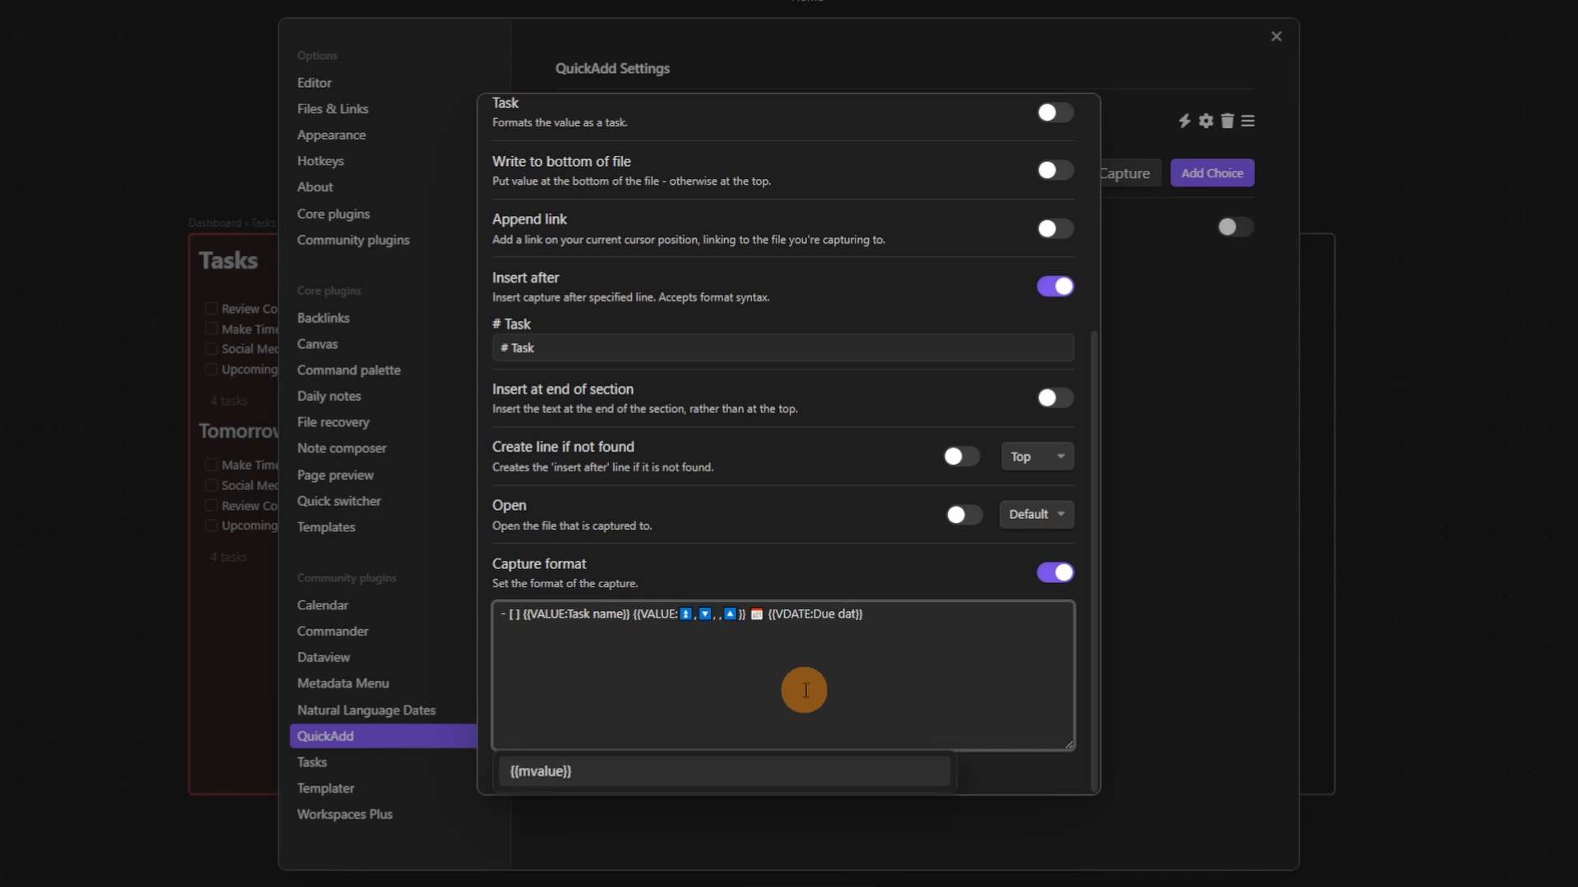
{"action": "type", "text": "YYYY-"}
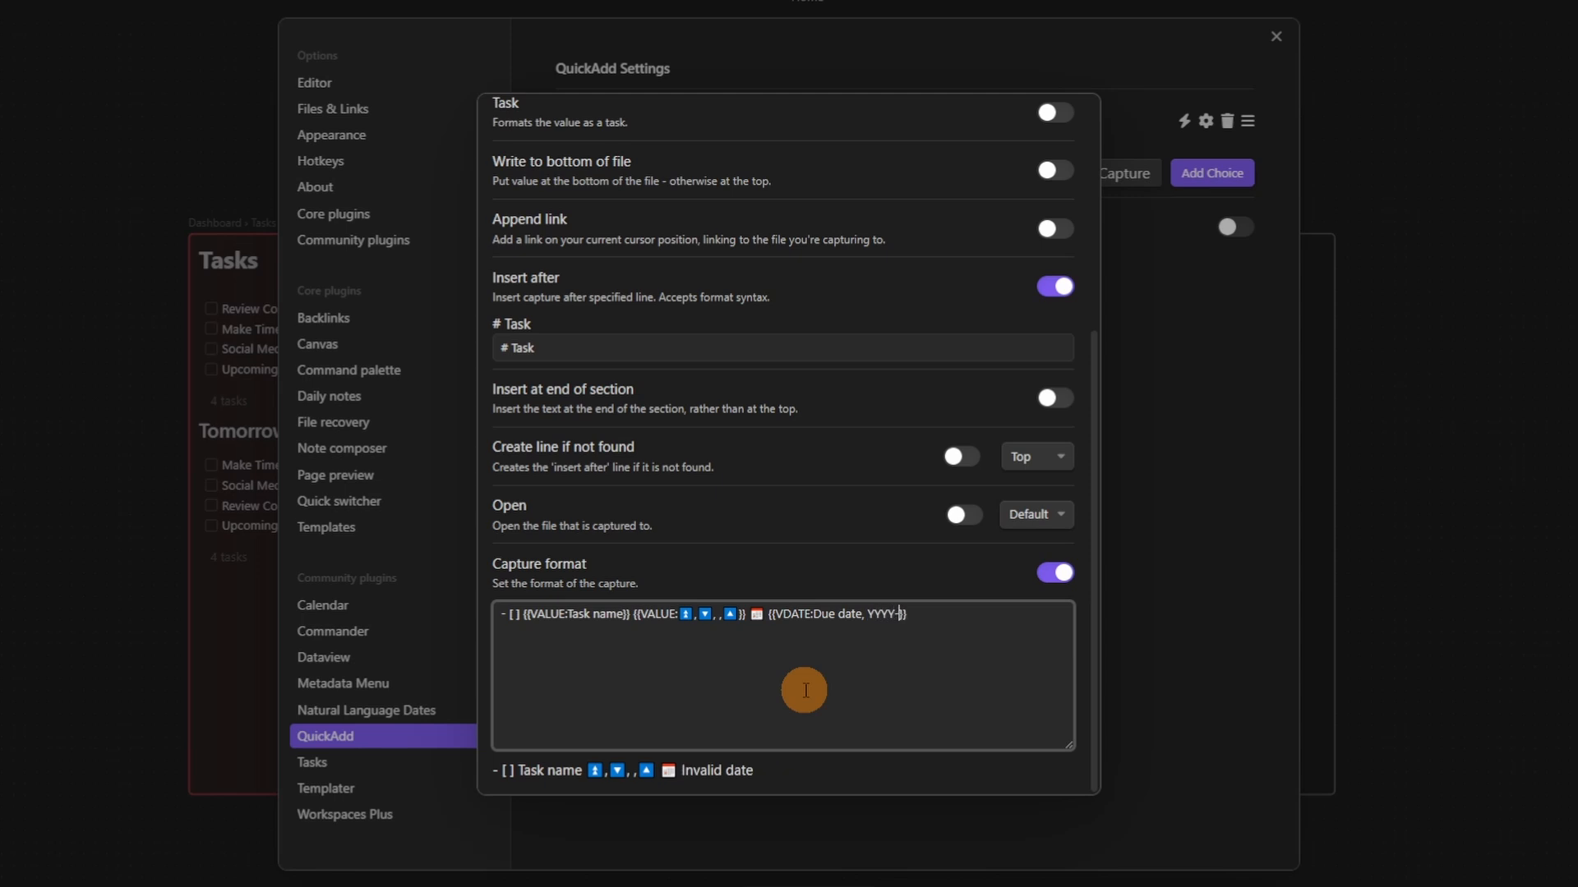
{"action": "type", "text": "MM-DD}} /"}
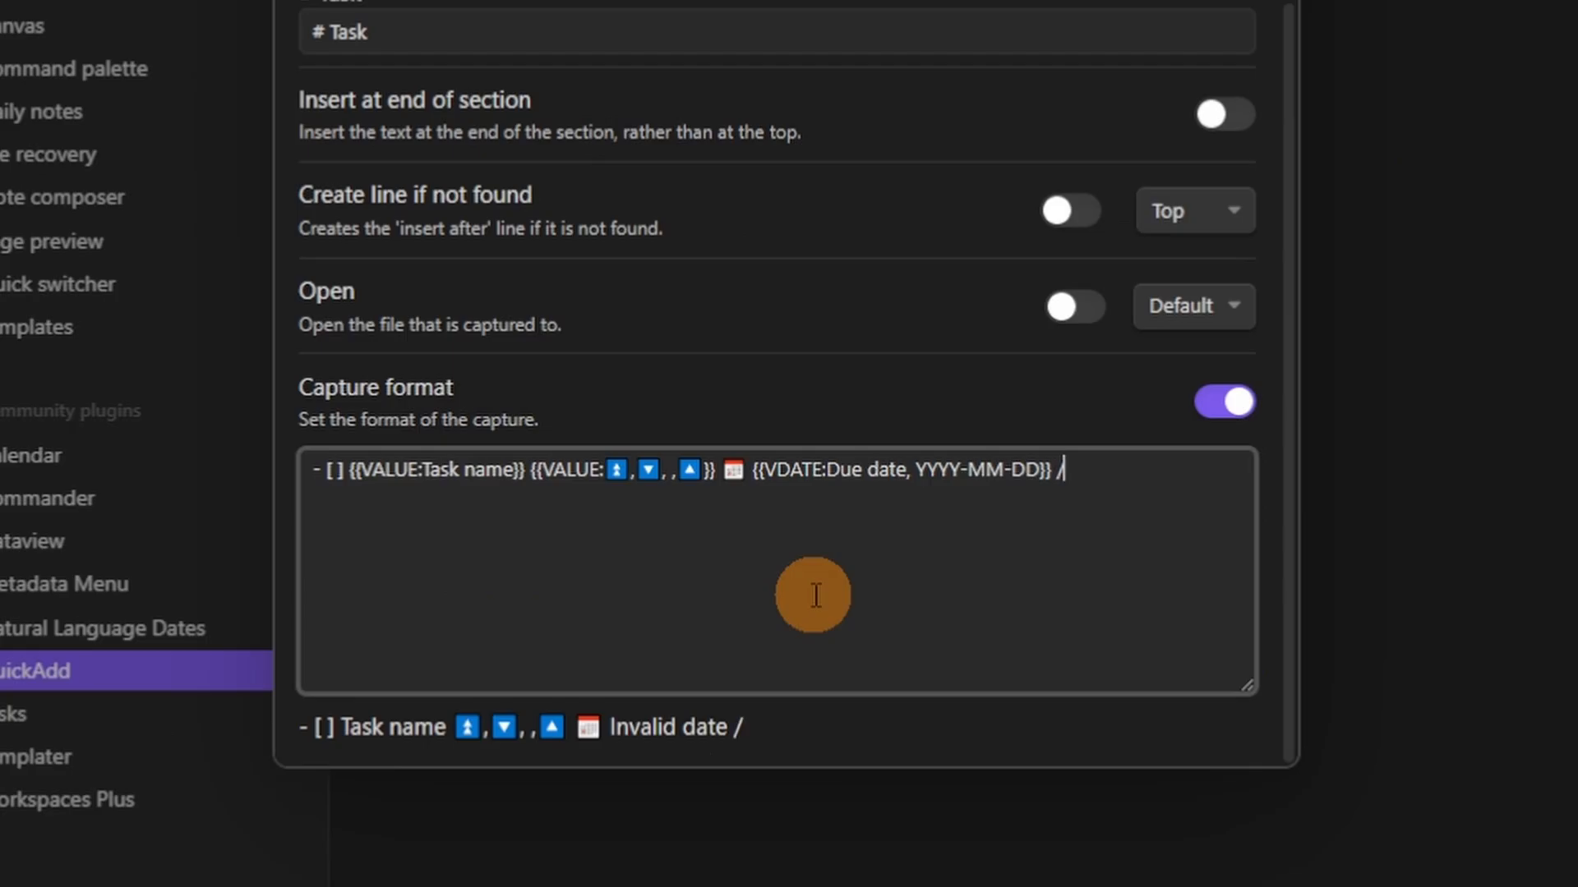
Remove the stray slash and finish the capture format with the line break code "\n".
{"action": "key", "text": "BackSpace"}
{"action": "key", "text": "BackSpace"}
{"action": "type", "text": "\\n"}
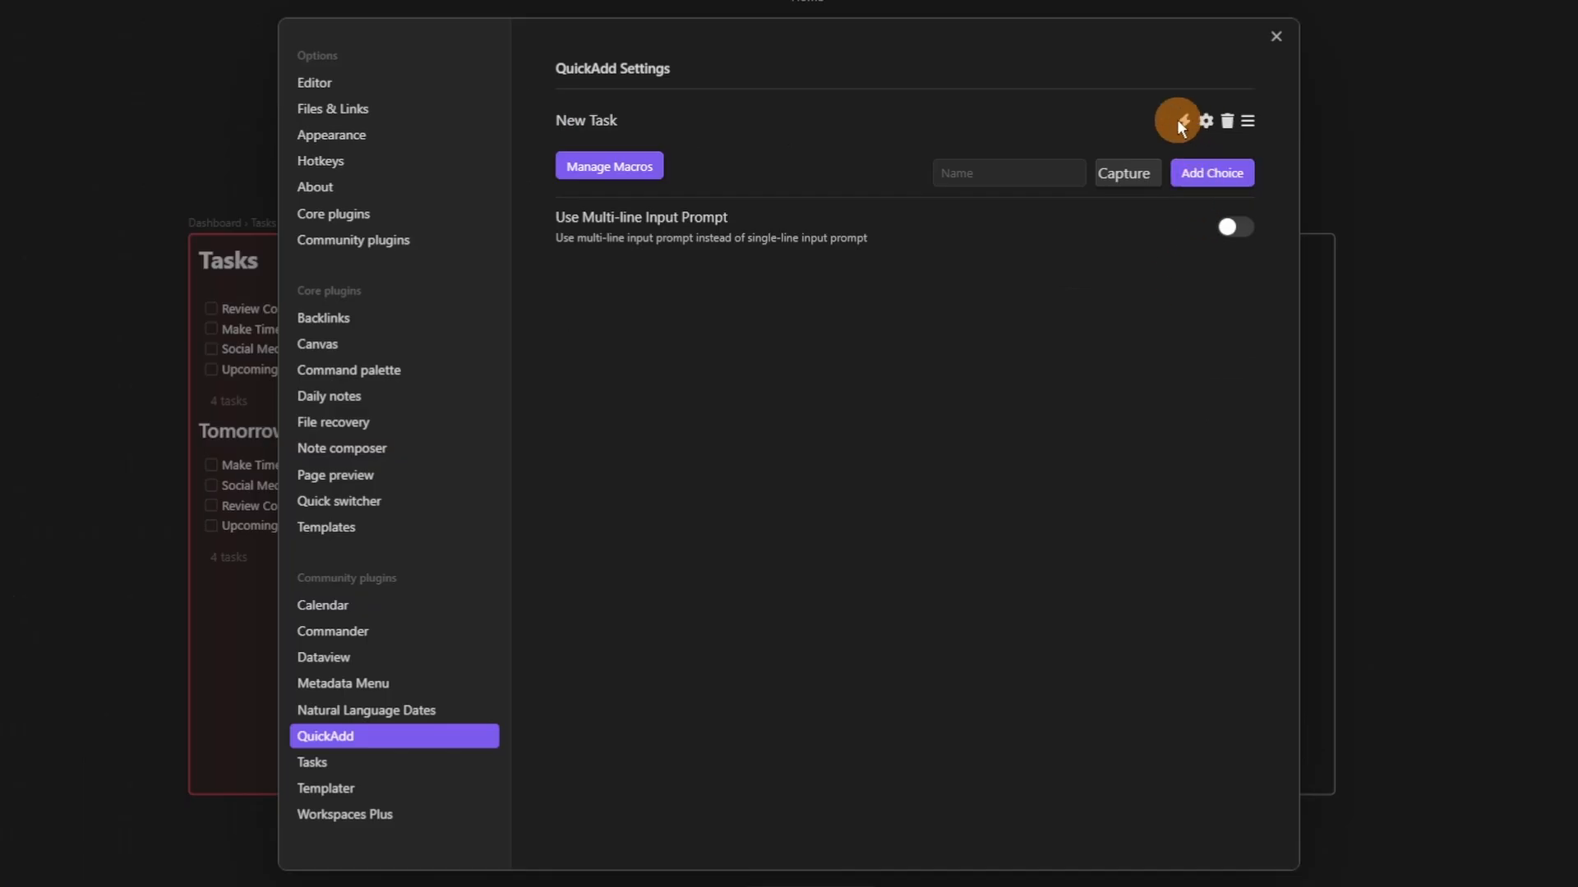
Make the New Task choice available as a command and search the hotkeys for "task".
{"action": "left_click", "coordinate": [1183, 124]}
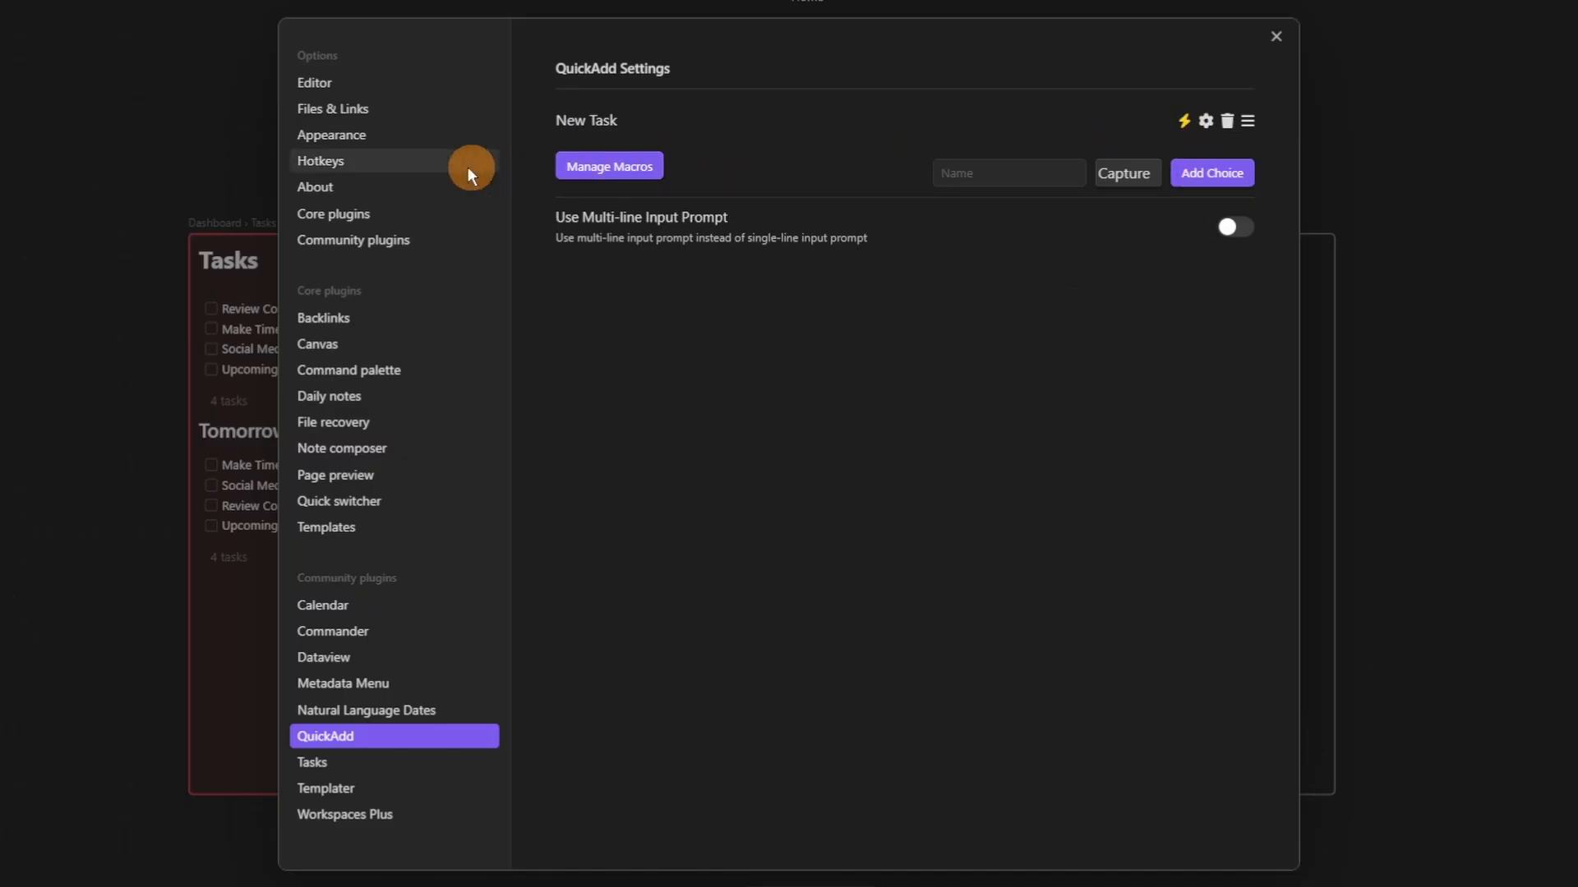
{"action": "left_click", "coordinate": [428, 164]}
{"action": "type", "text": "taks"}
{"action": "key", "text": "BackSpace"}
{"action": "key", "text": "BackSpace"}
{"action": "type", "text": "sk"}
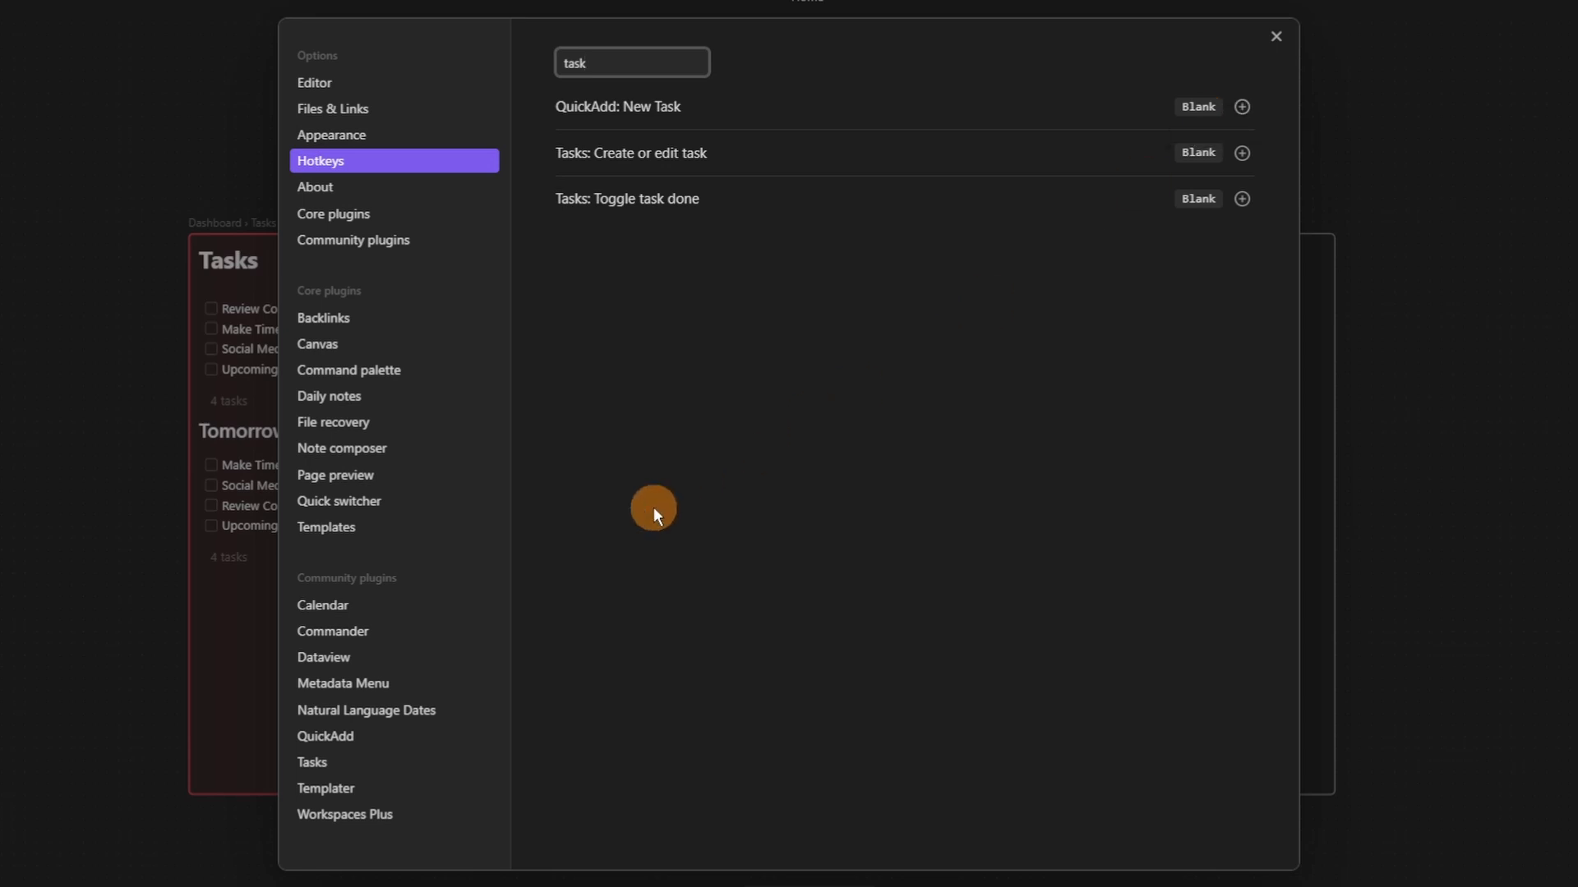
In Commander, add the QuickAdd: New Task command to the tab bar with the Plus icon and the name "New Task".
{"action": "left_click", "coordinate": [388, 631]}
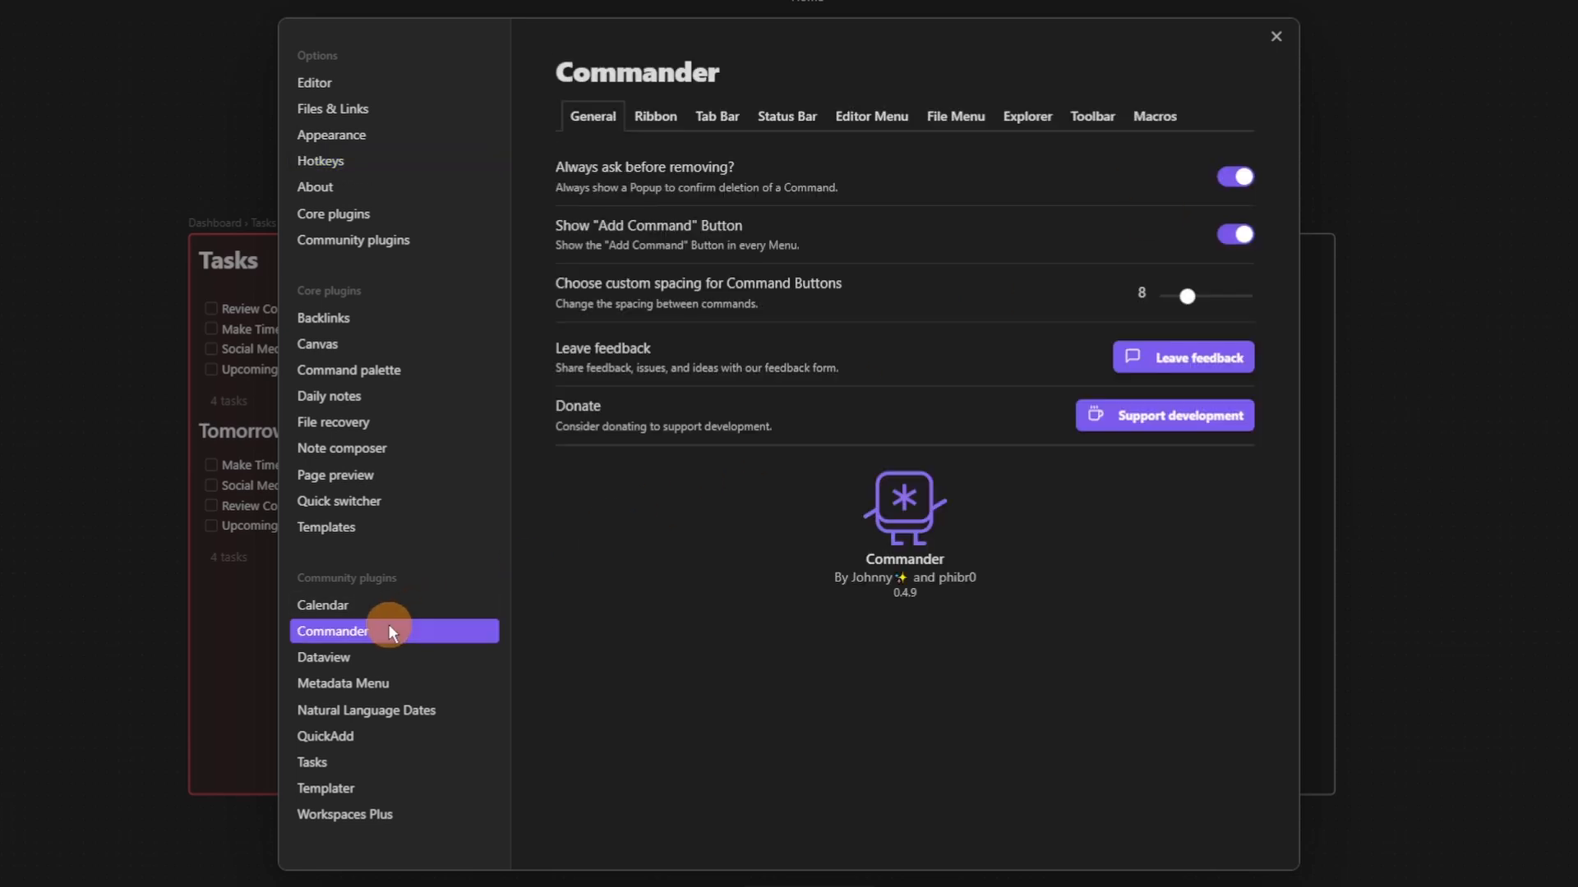
{"action": "left_click", "coordinate": [705, 117]}
{"action": "left_click", "coordinate": [909, 374]}
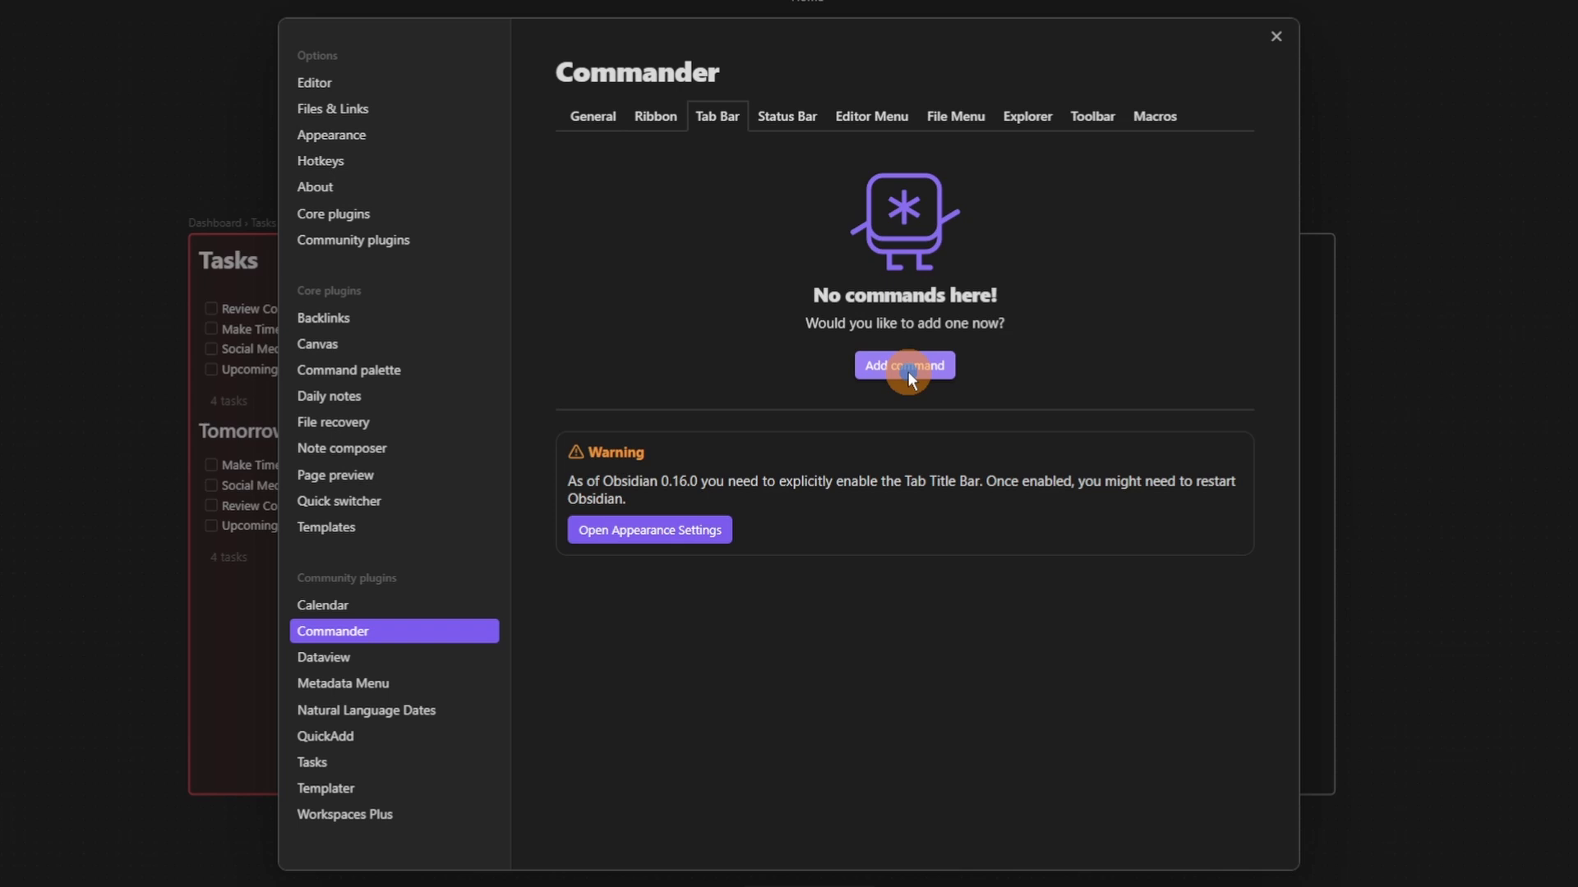
{"action": "type", "text": "task"}
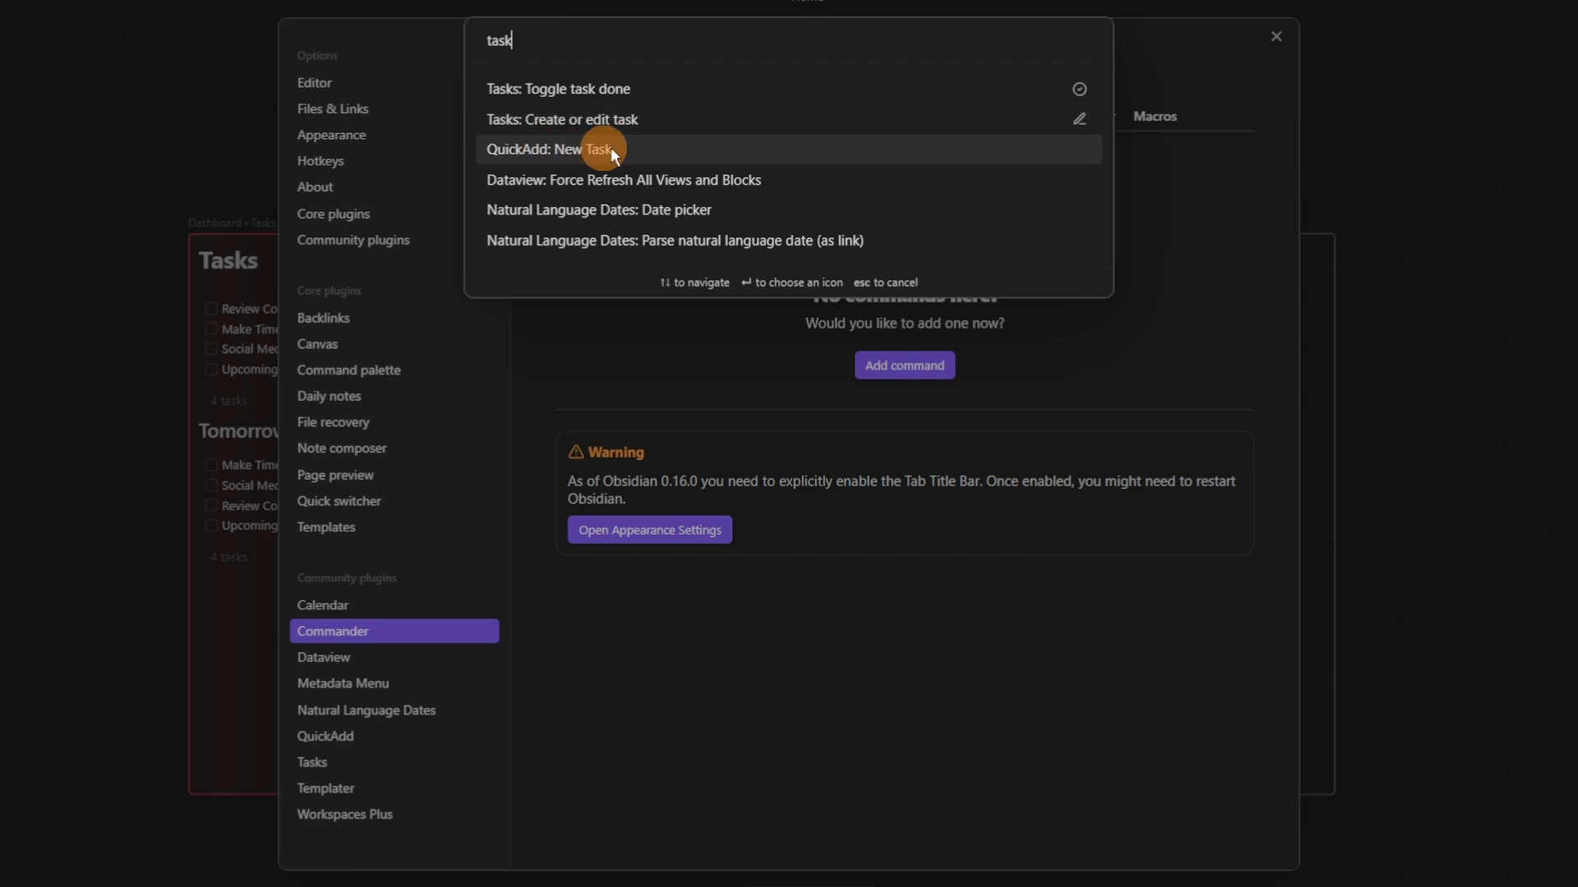
{"action": "left_click", "coordinate": [658, 144]}
{"action": "type", "text": "plu"}
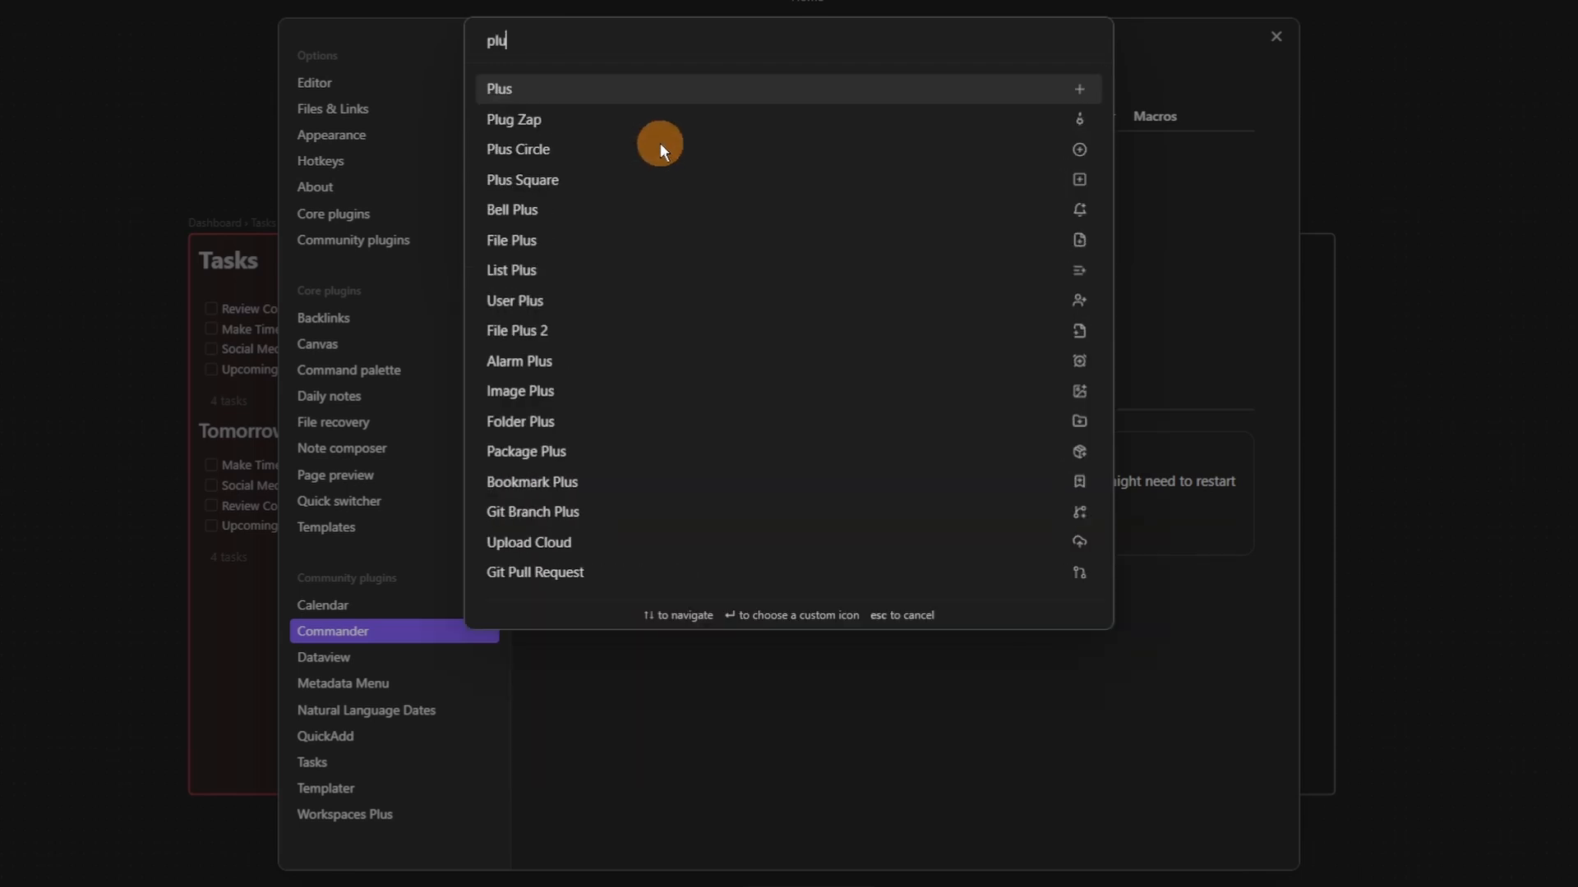
{"action": "key", "text": "Return"}
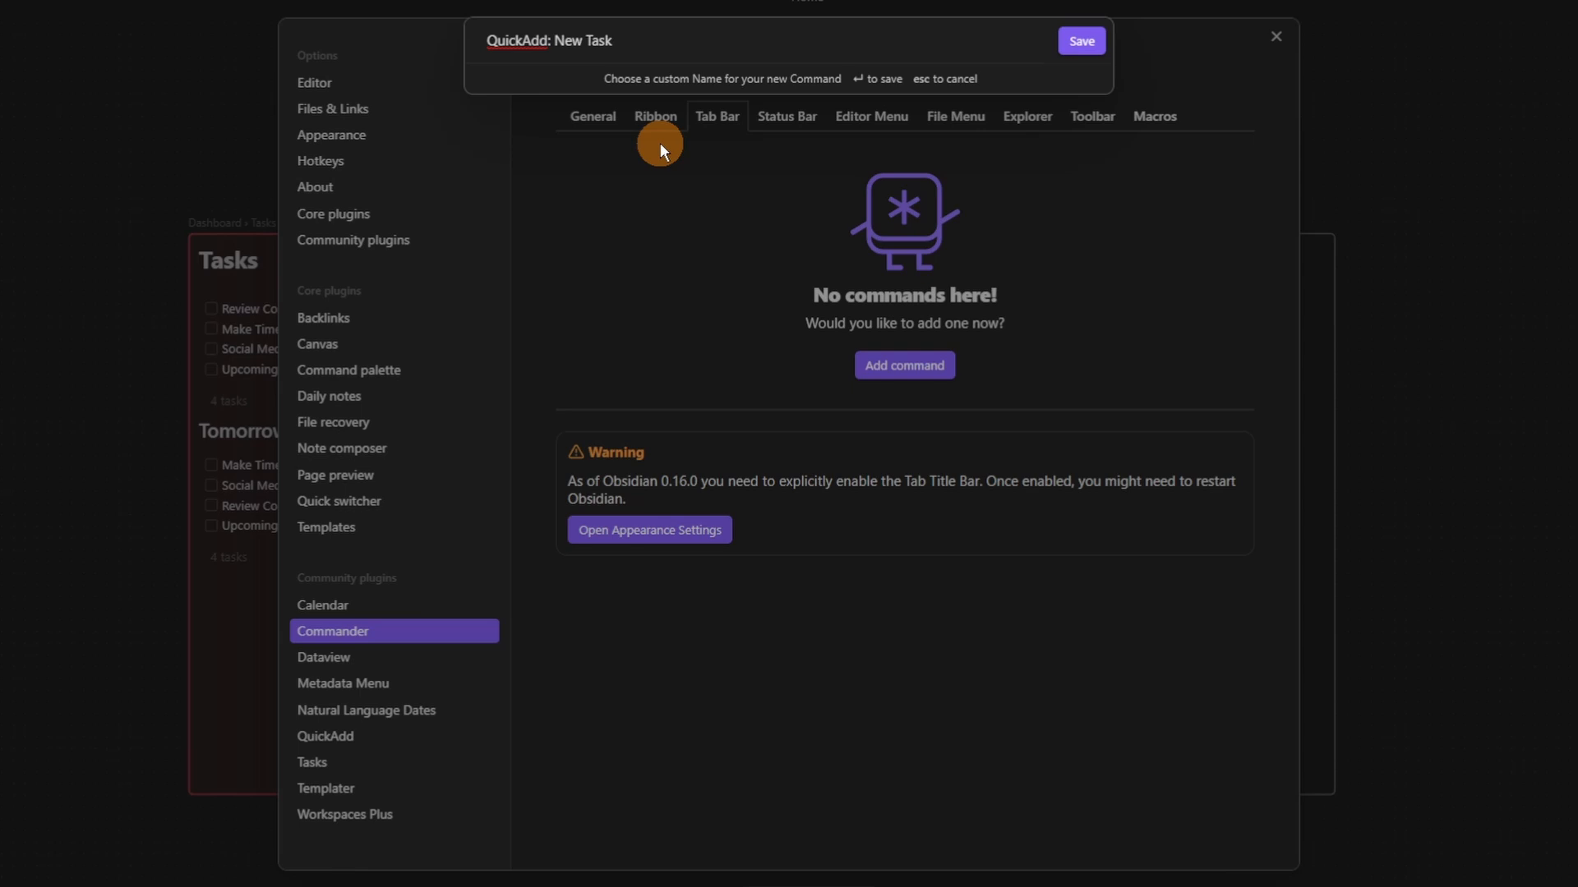
{"action": "left_click_drag", "start_coordinate": [556, 37], "coordinate": [477, 36]}
{"action": "key", "text": "BackSpace"}
{"action": "left_click", "coordinate": [1081, 48]}
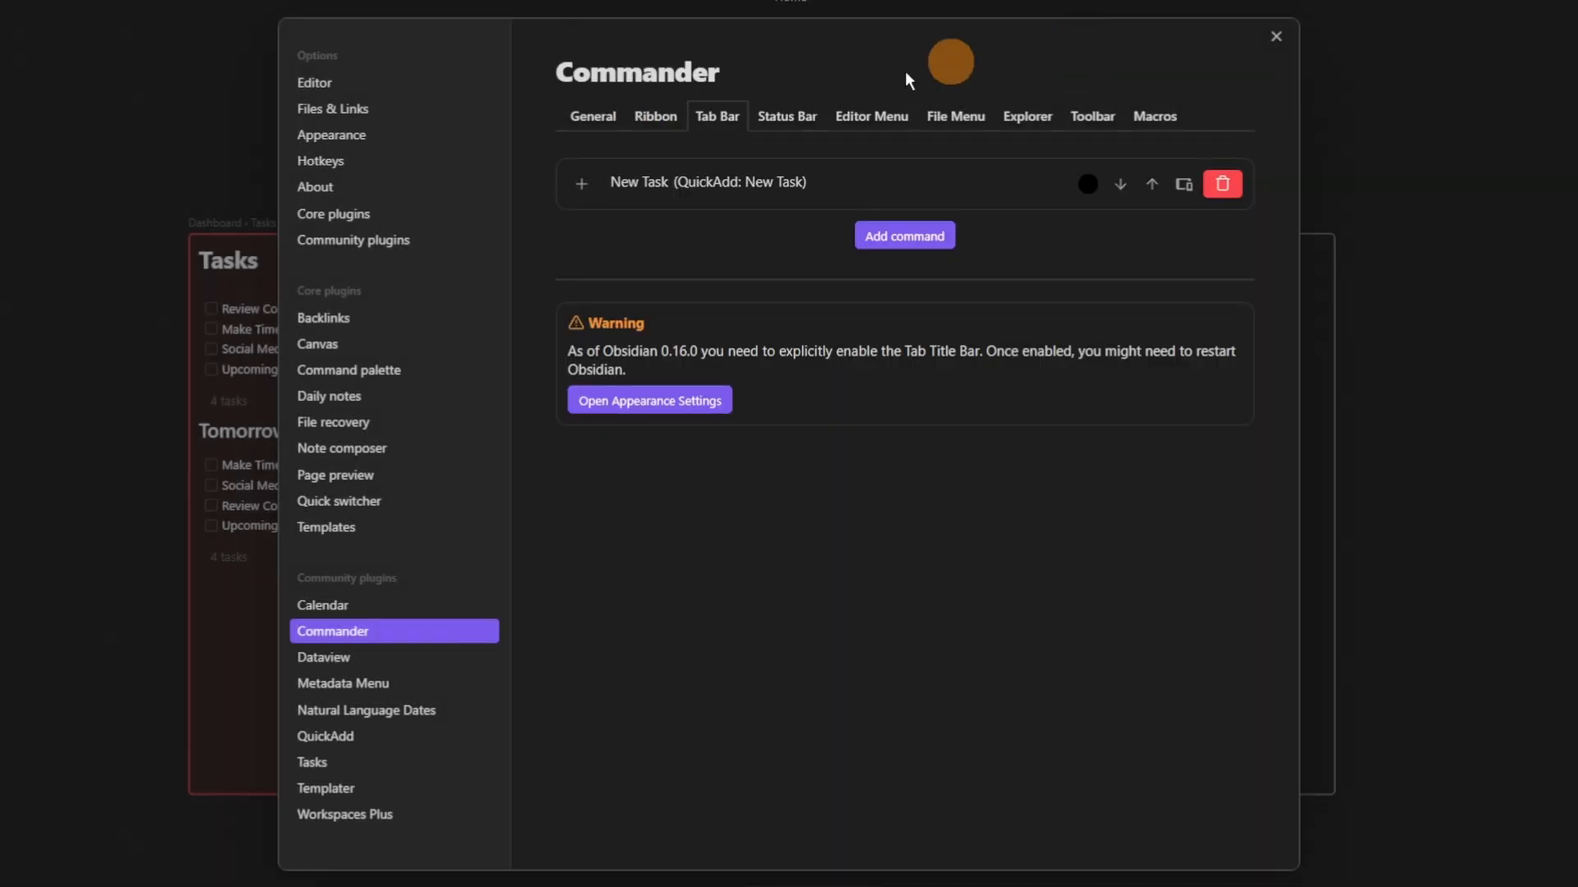
Set the New Task command's icon colour to bright green (RGB 97, 255, 77) and leave the settings.
{"action": "left_click", "coordinate": [1087, 183]}
{"action": "left_click", "coordinate": [1239, 346]}
{"action": "left_click", "coordinate": [1225, 196]}
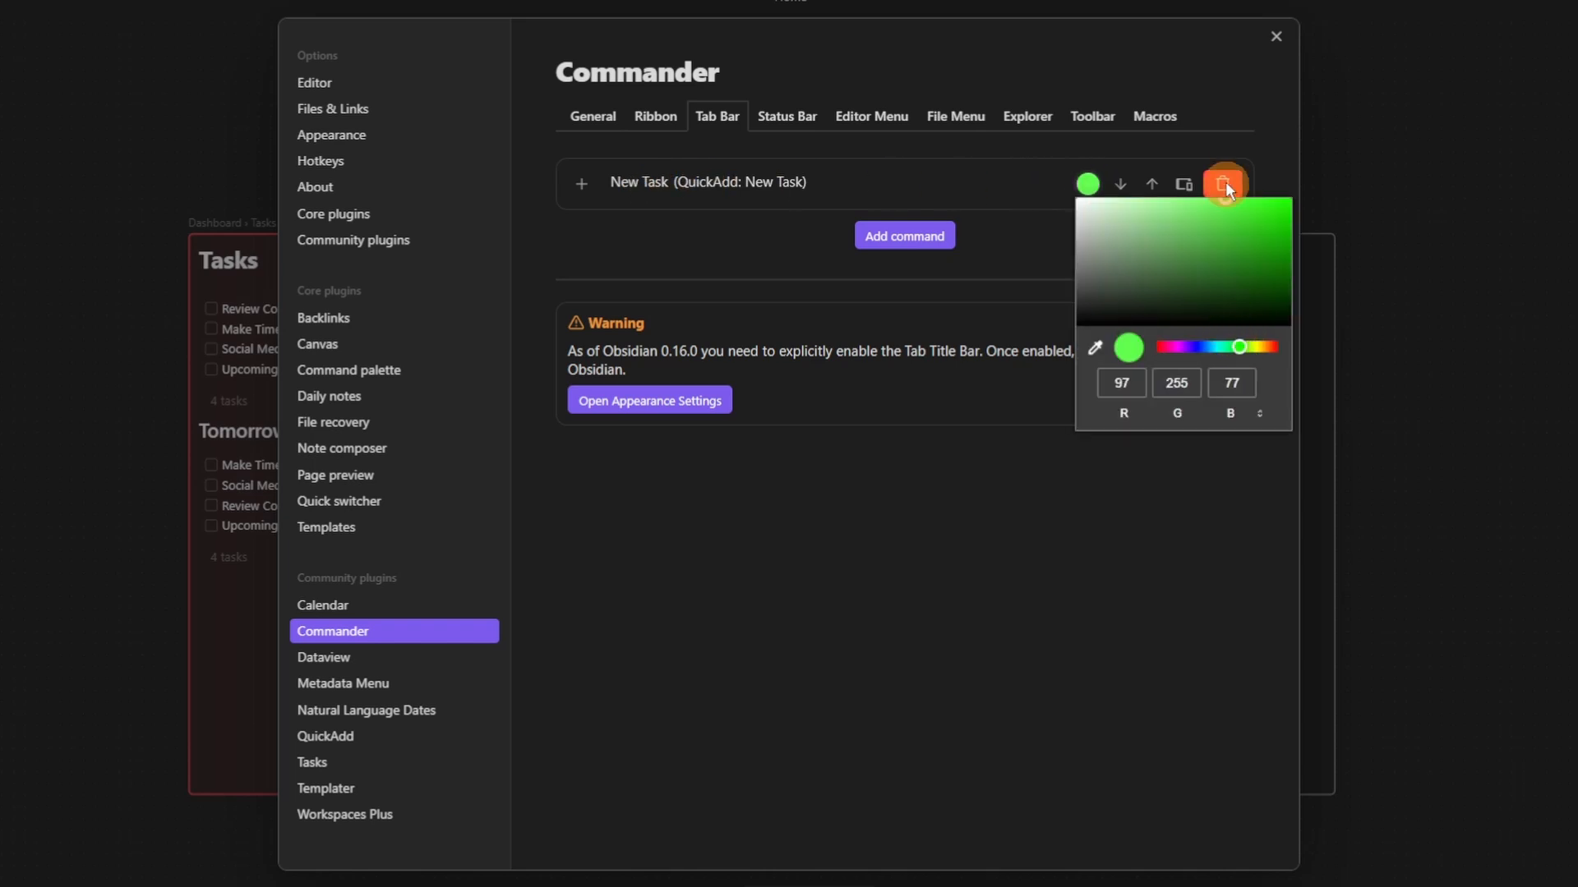
{"action": "left_click", "coordinate": [996, 233]}
{"action": "left_click", "coordinate": [1318, 220]}
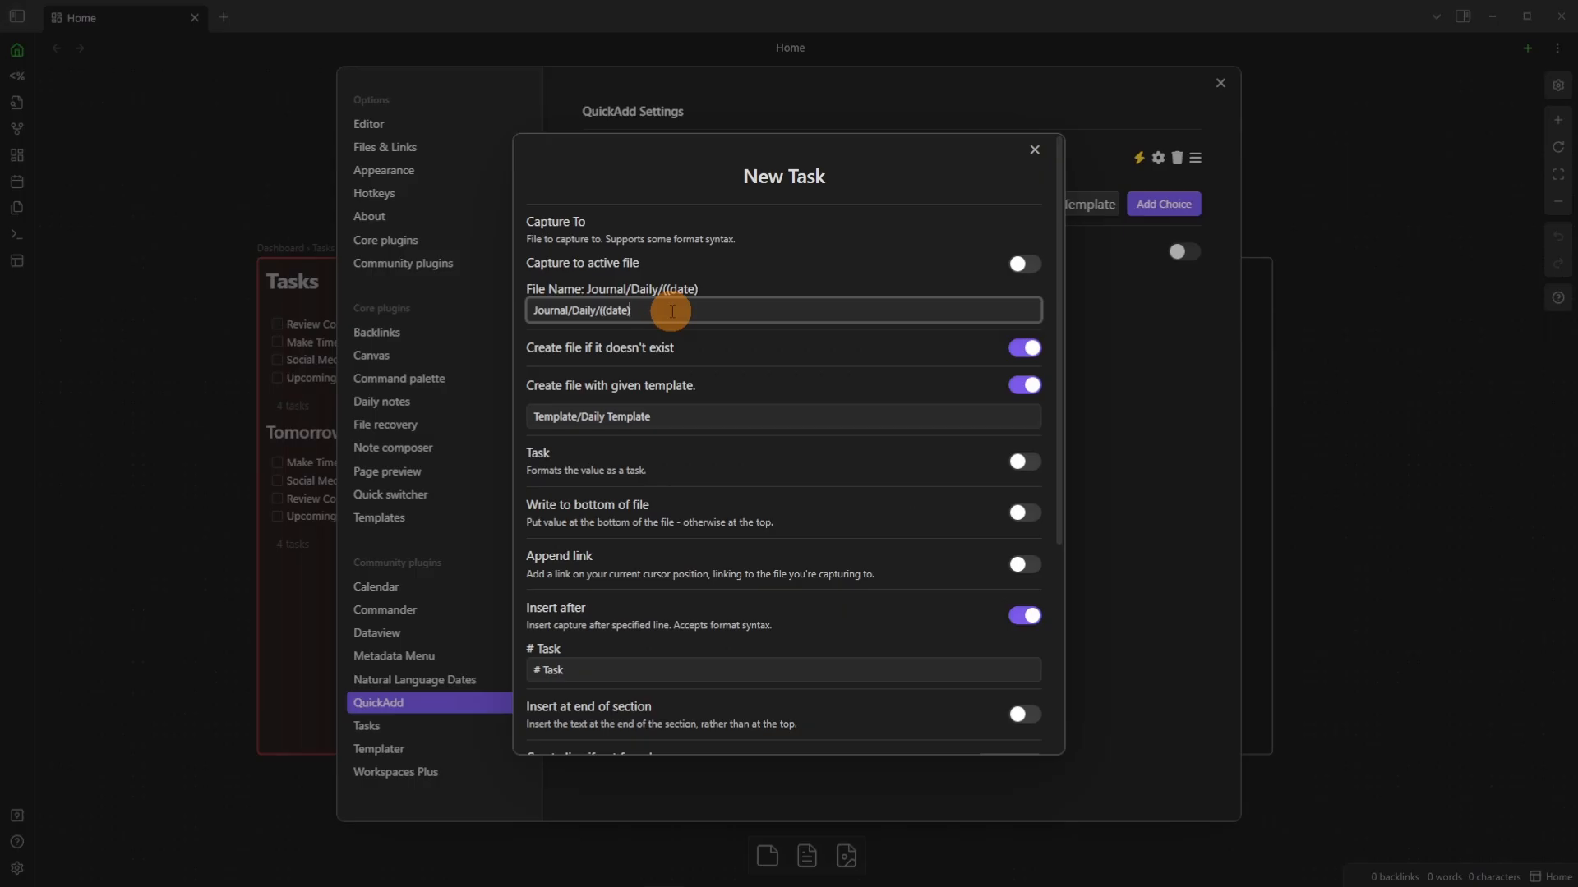
Correct the New Task capture's file name to "Journal/Daily/{{date}}" and close the settings.
{"action": "type", "text": "}}"}
{"action": "key", "text": "Left"}
{"action": "key", "text": "Delete"}
{"action": "key", "text": "Delete"}
{"action": "type", "text": "{{"}
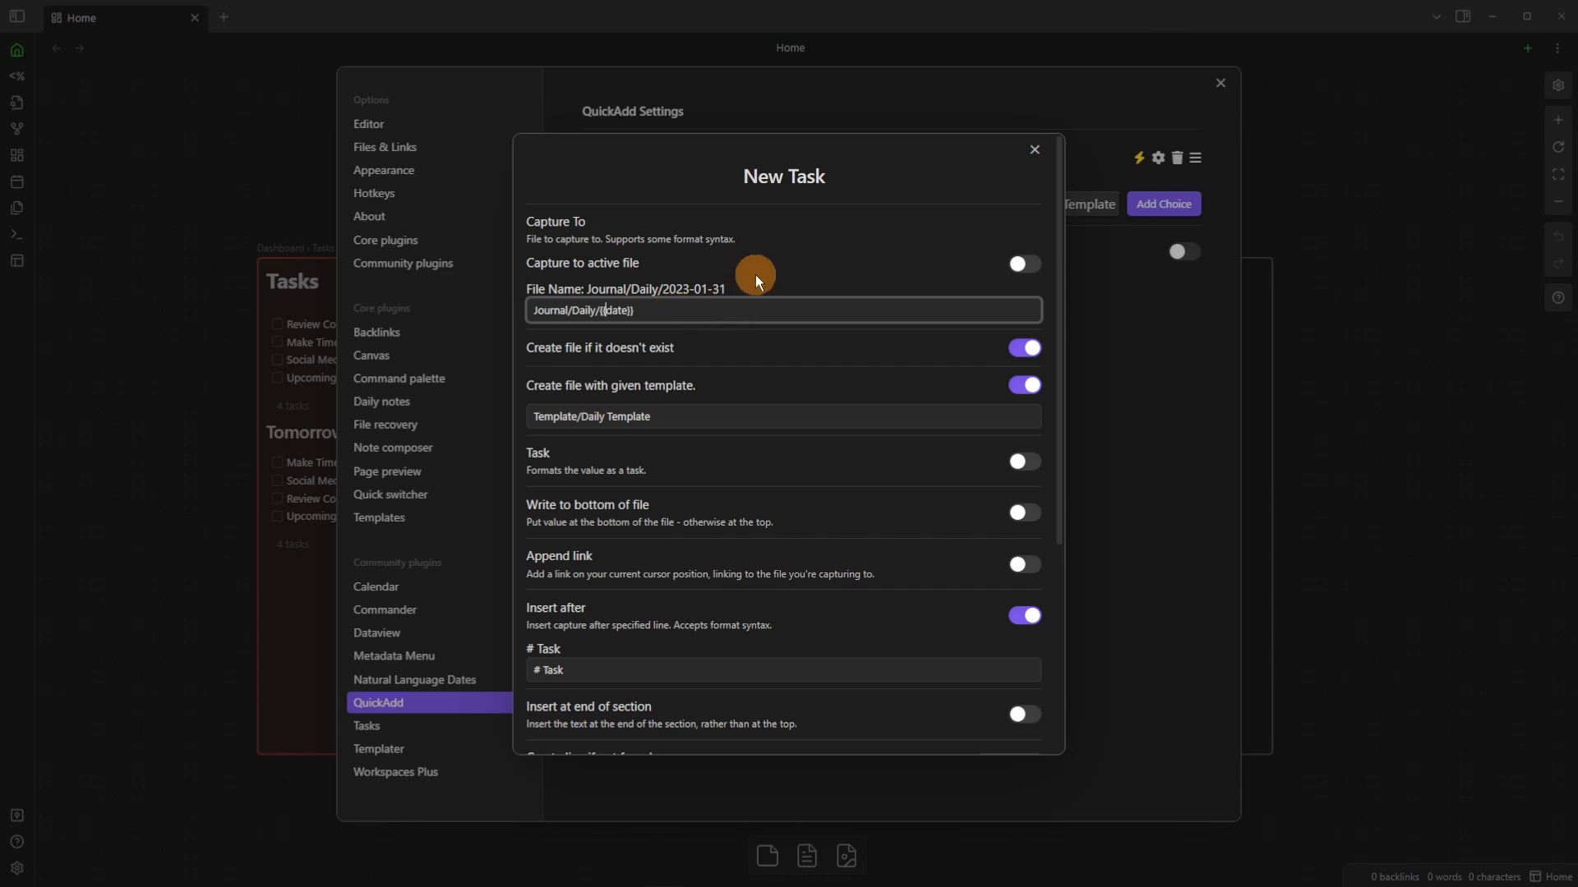
{"action": "key", "text": "Escape"}
{"action": "key", "text": "Escape"}
Run the New Task capture with due date "in 2 days", task name "test" and the 🔽 priority.
{"action": "left_click", "coordinate": [1527, 47]}
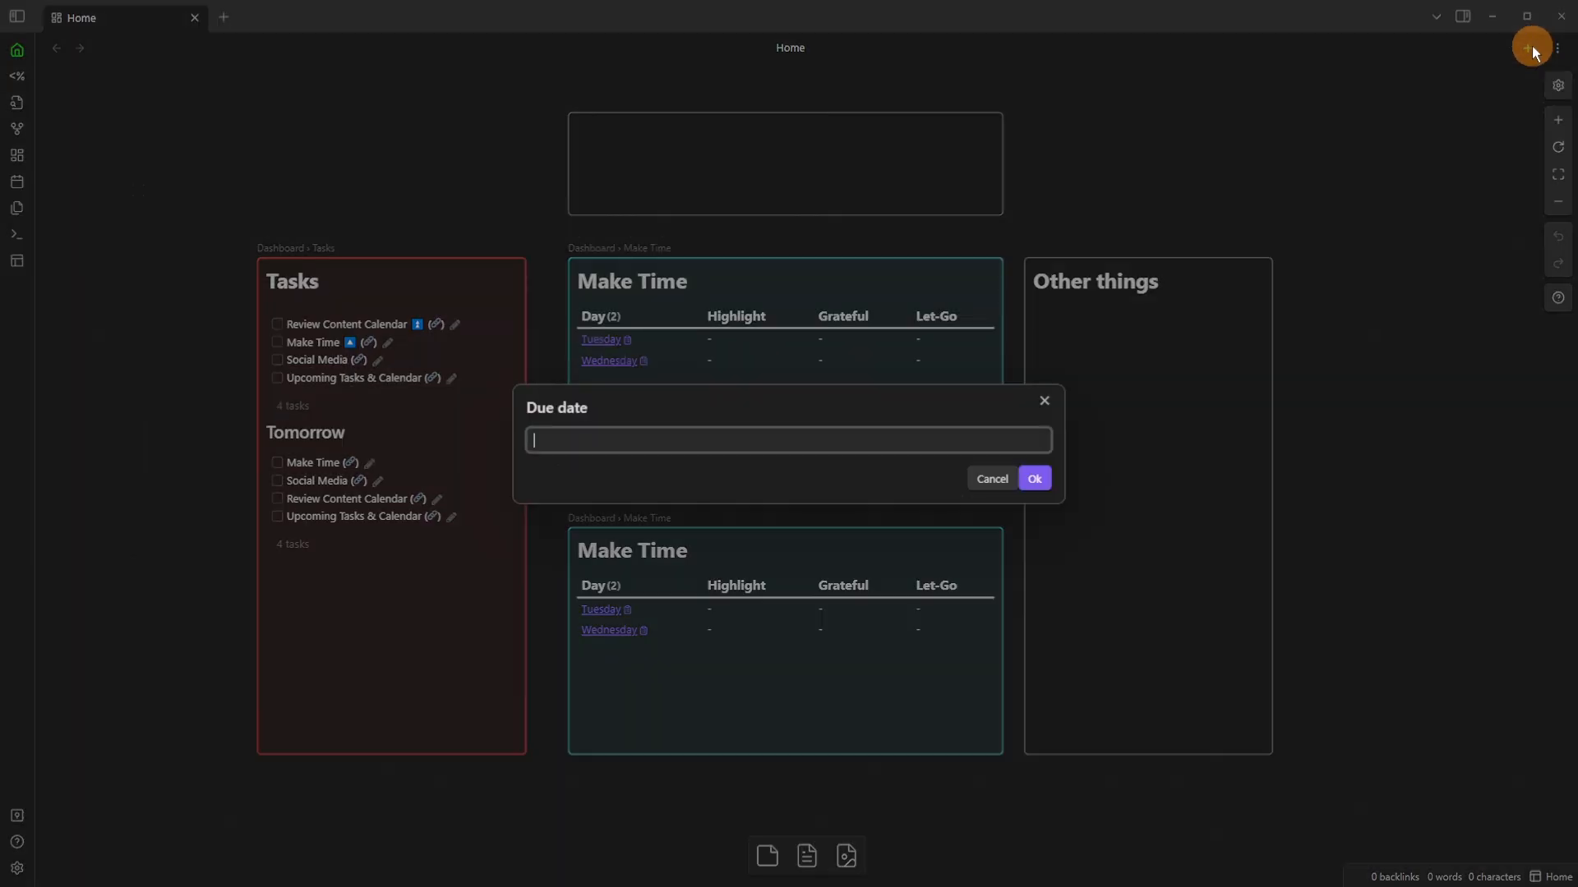
{"action": "type", "text": "in"}
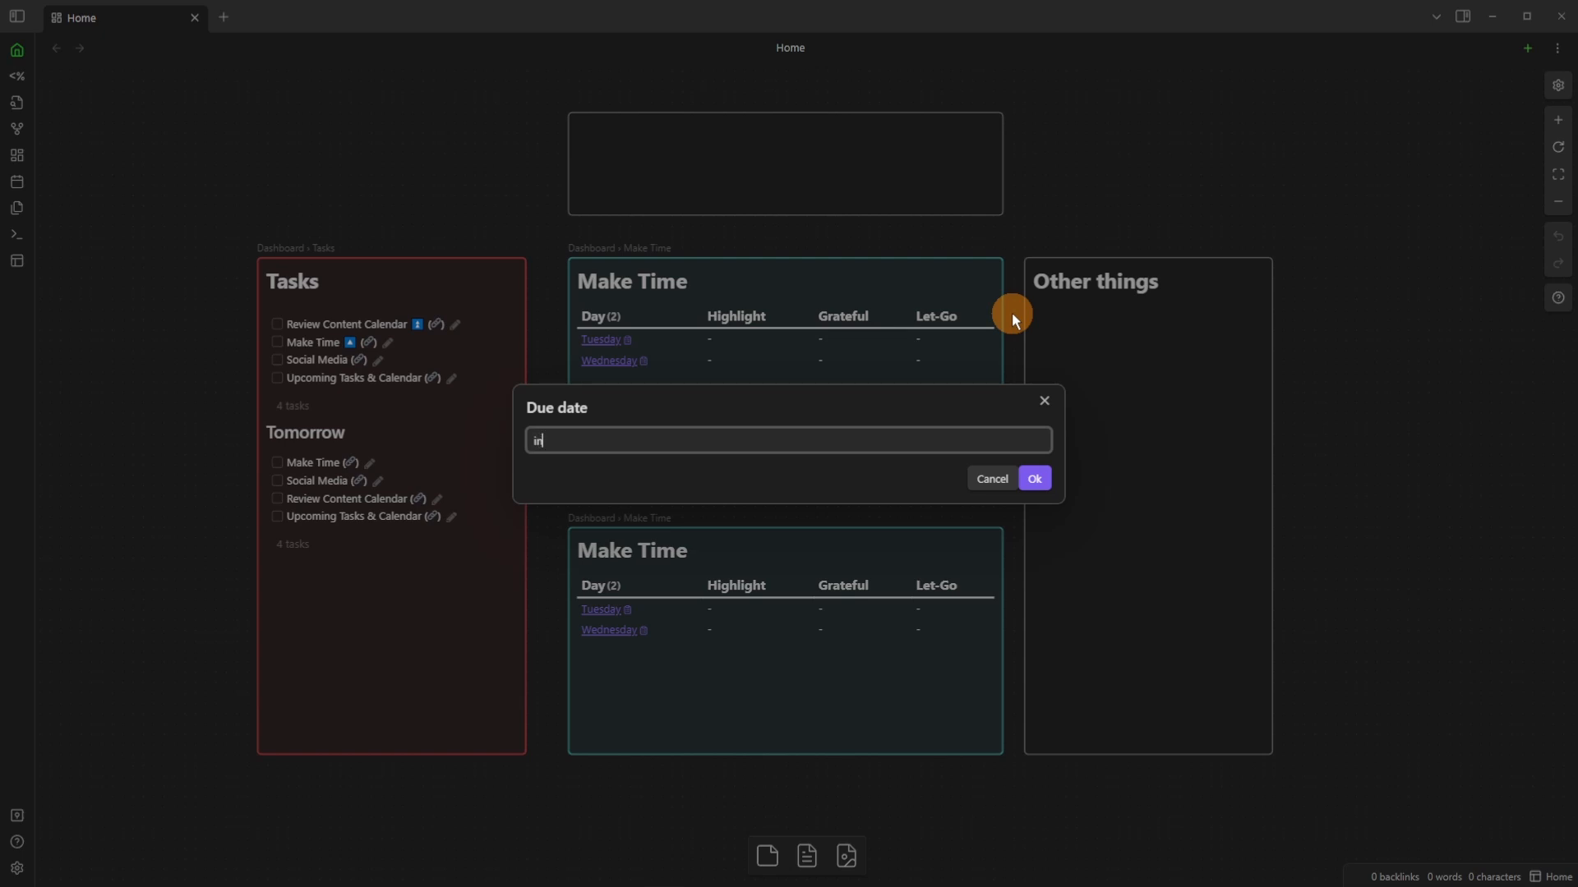
{"action": "type", "text": " 1"}
{"action": "key", "text": "BackSpace"}
{"action": "type", "text": "2 days"}
{"action": "key", "text": "Return"}
{"action": "type", "text": "test"}
{"action": "key", "text": "Return"}
{"action": "key", "text": "Down"}
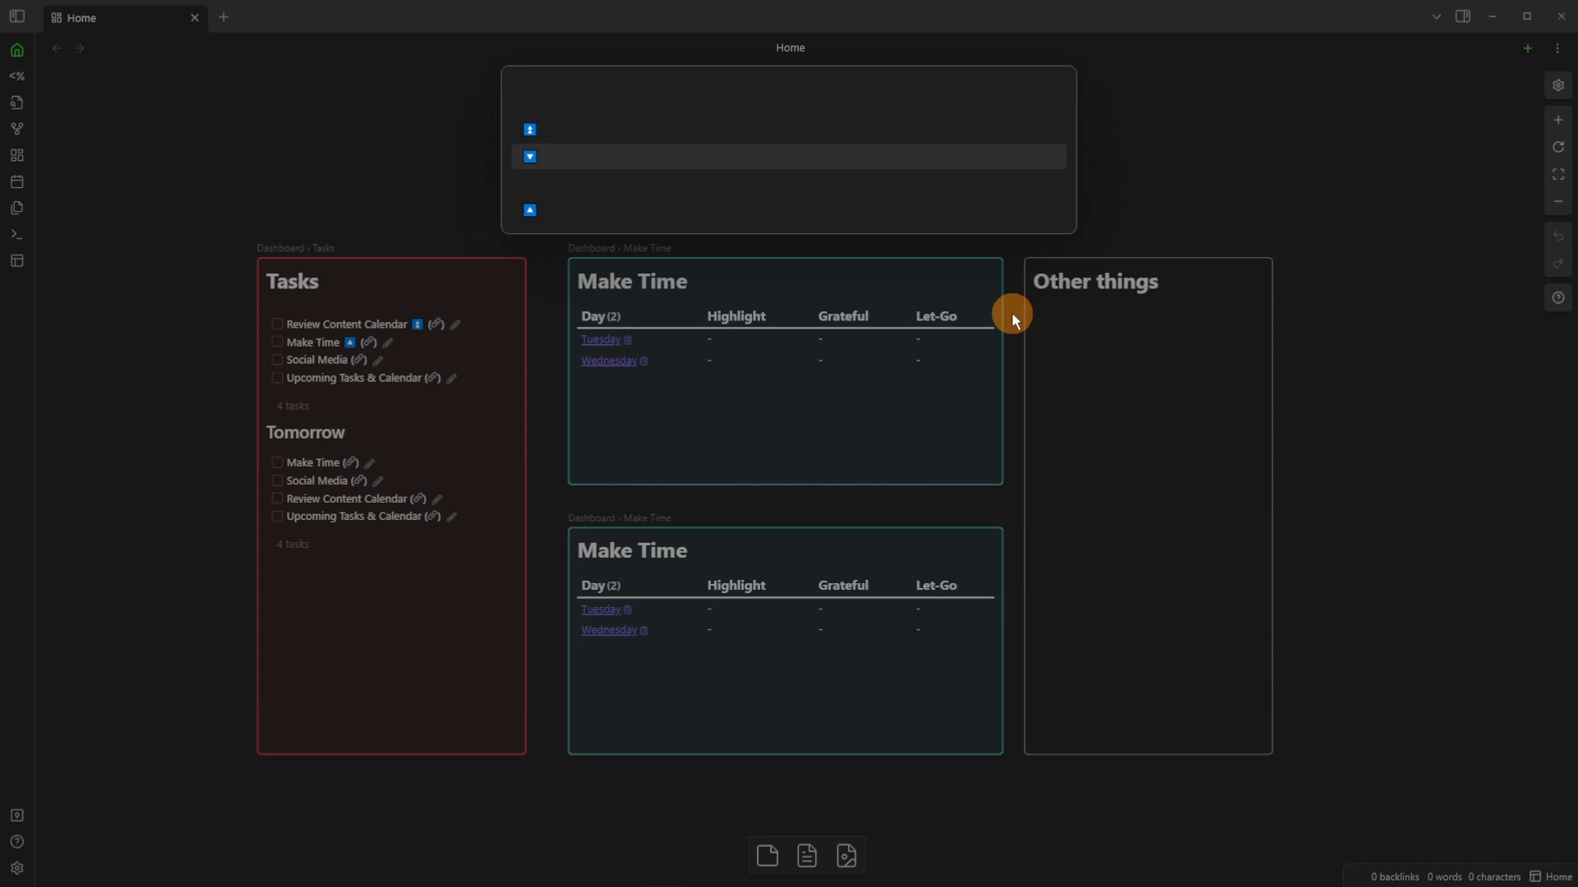
{"action": "key", "text": "Return"}
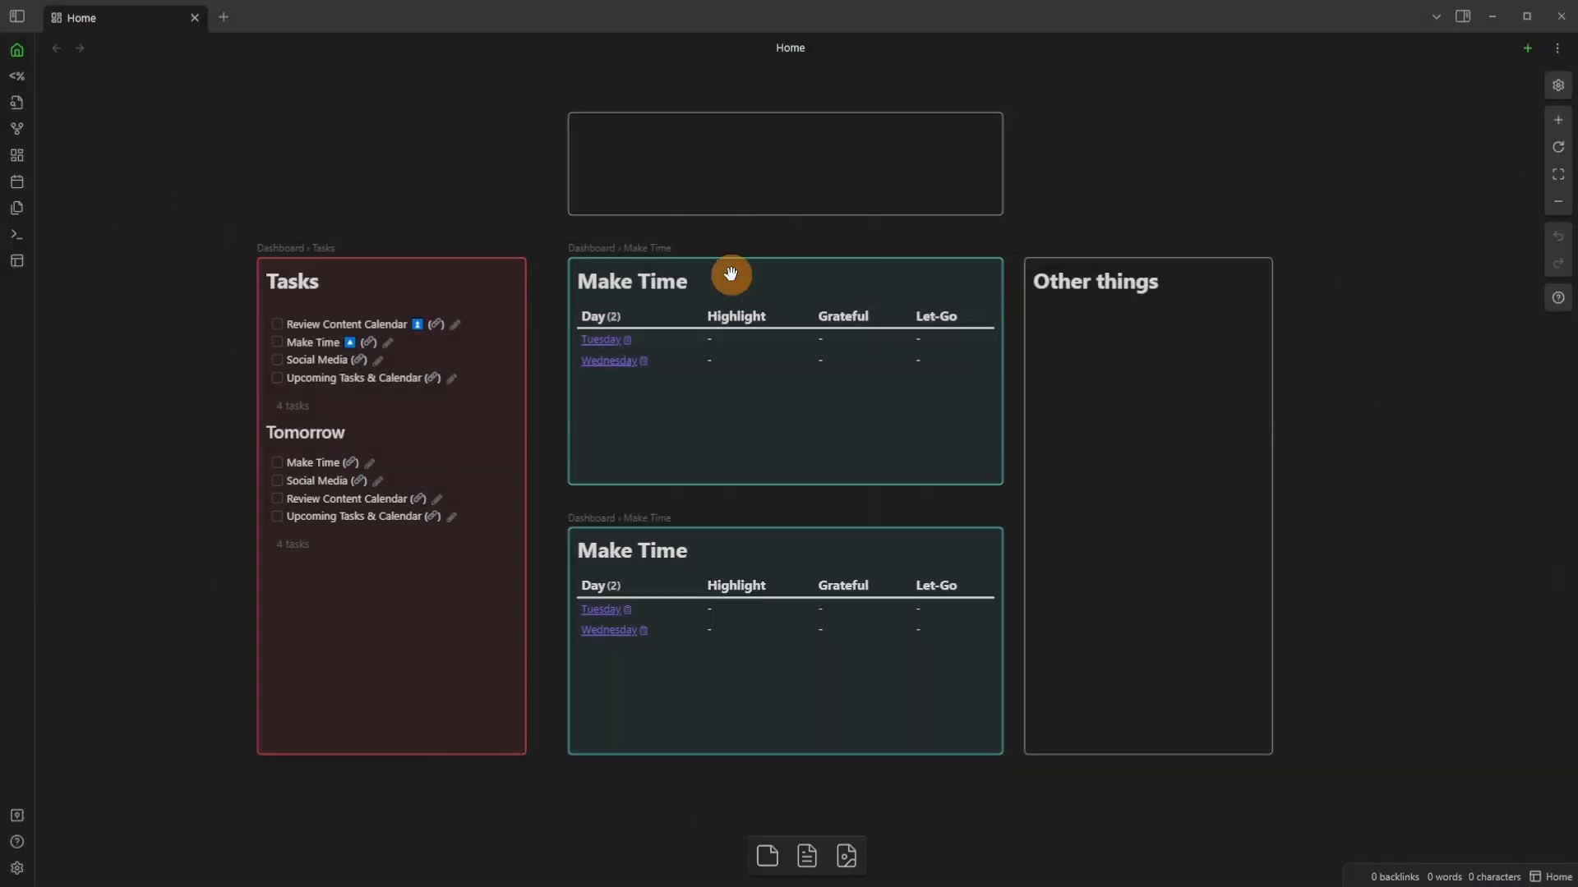
Open the 31 January 2023 daily note from the calendar to check the captured task.
{"action": "left_click", "coordinate": [1462, 17]}
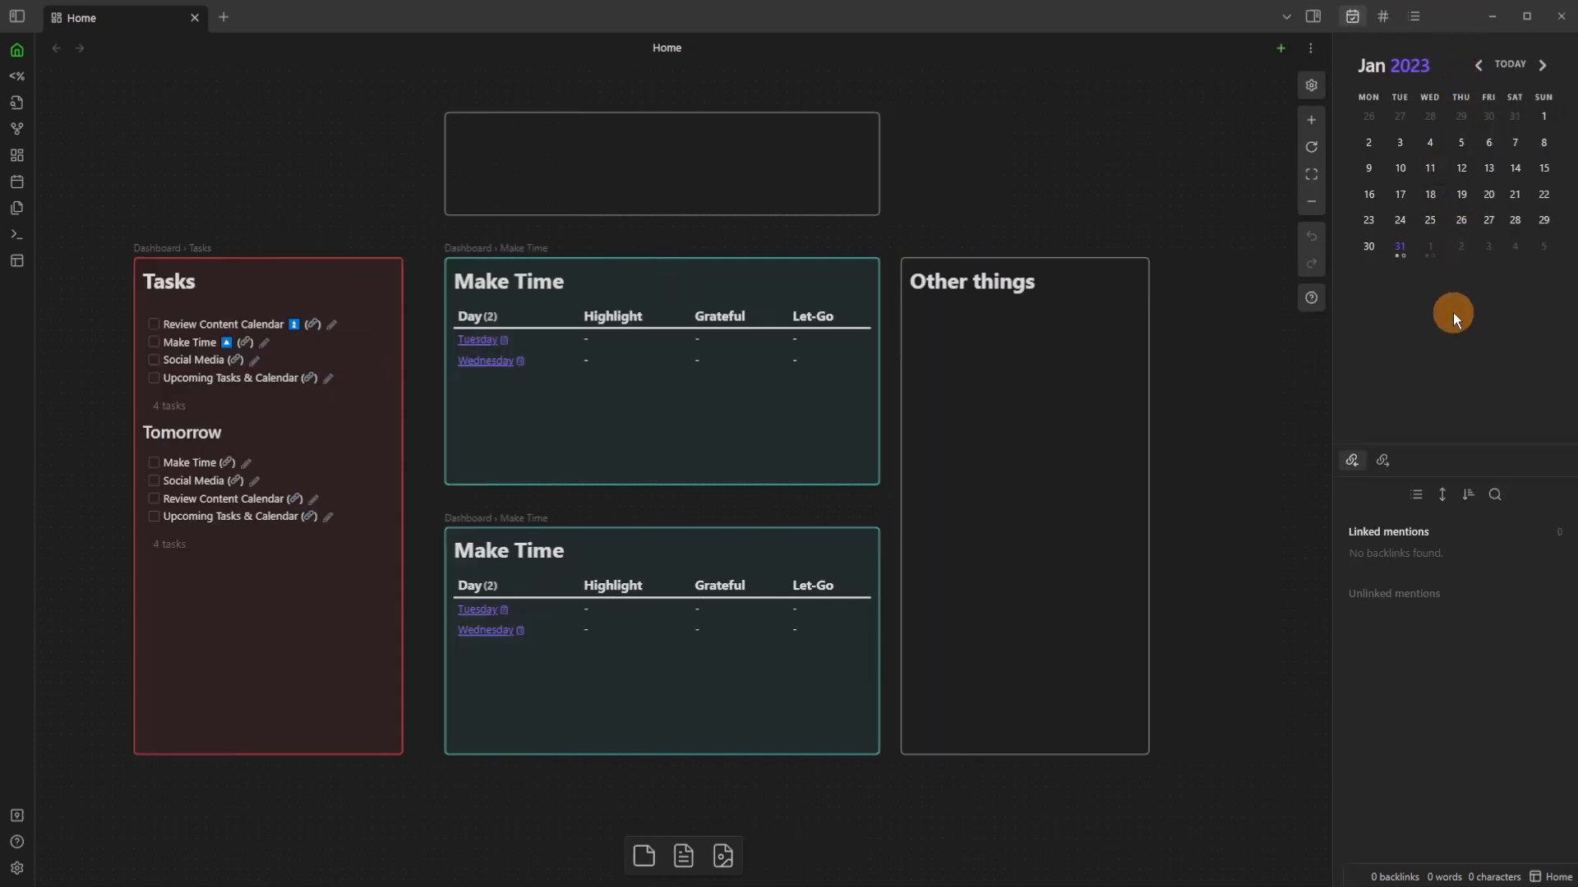
{"action": "left_click", "coordinate": [1398, 254]}
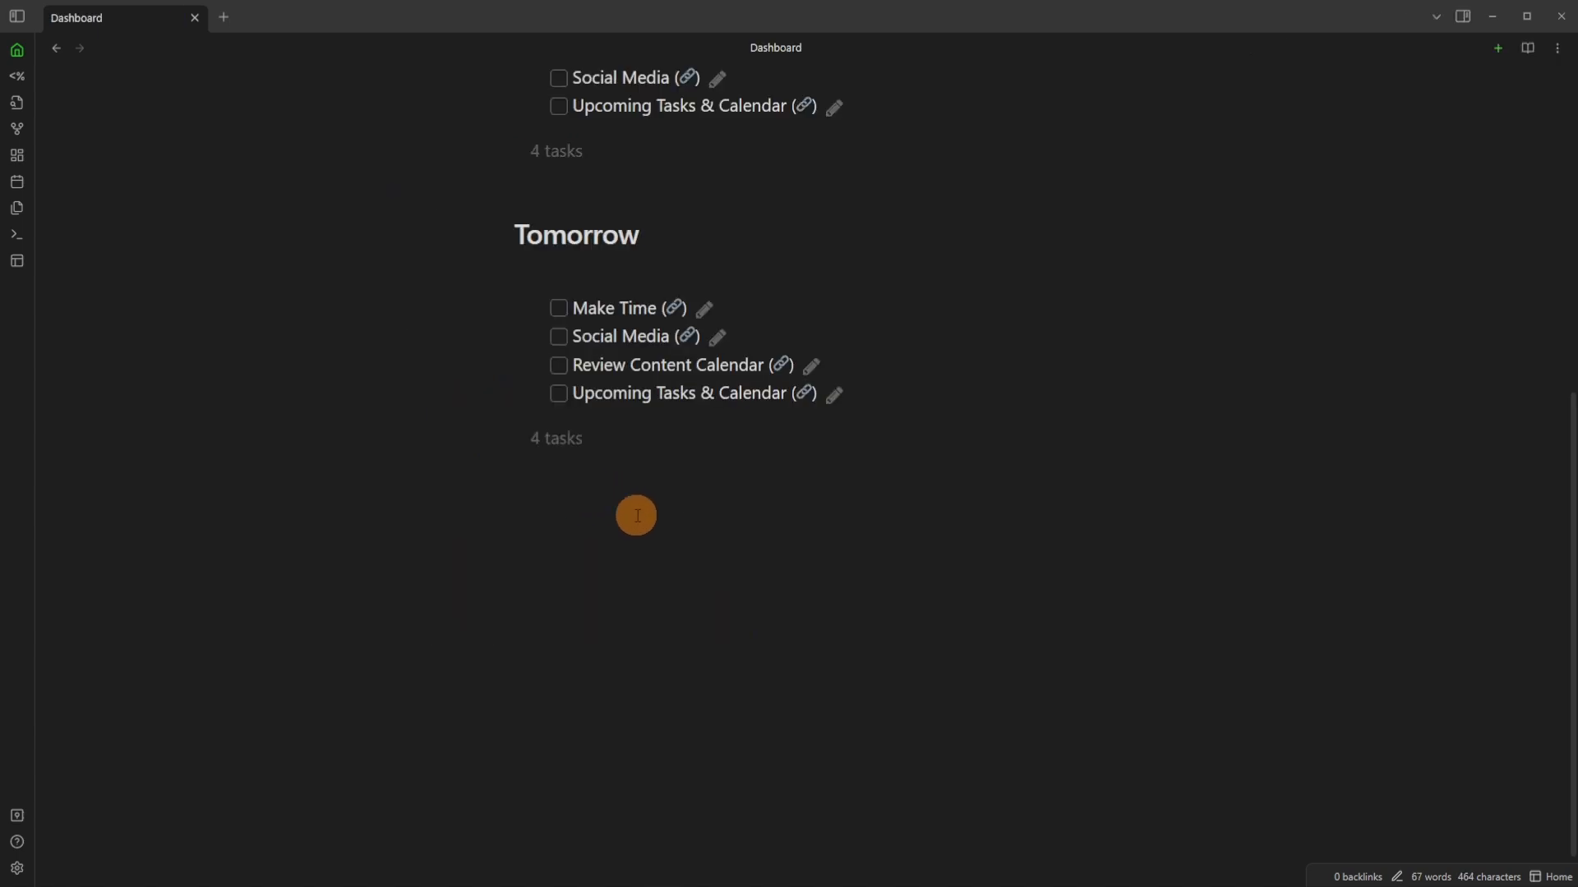
Add a level-one heading "Recurring" below the Tomorrow task list in the Dashboard note.
{"action": "type", "text": "# Ru"}
{"action": "key", "text": "BackSpace"}
{"action": "type", "text": "ecurring"}
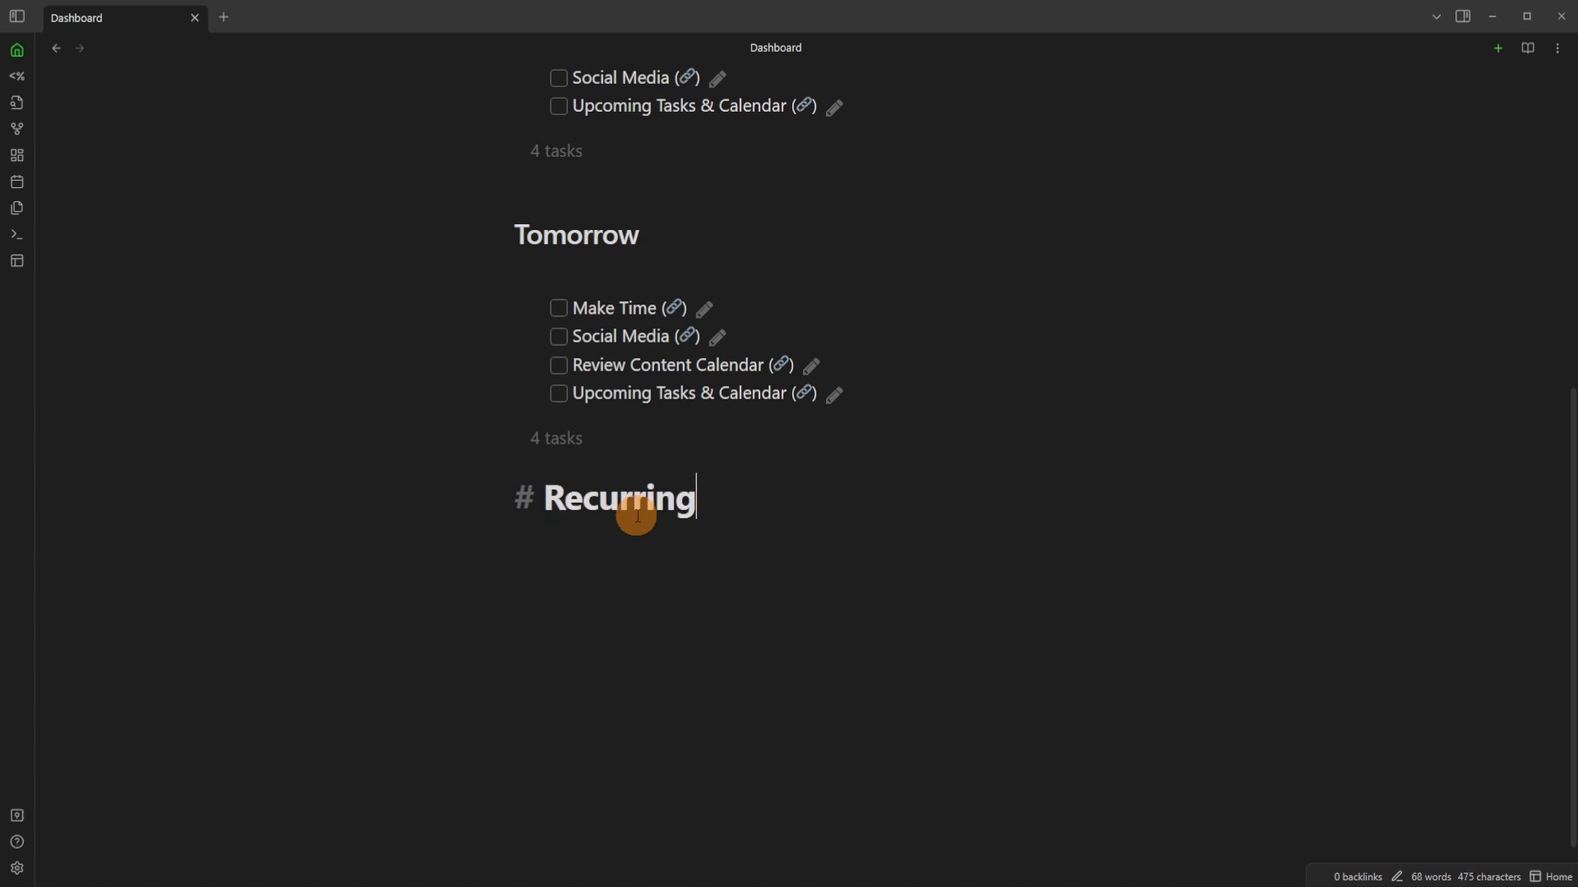
{"action": "key", "text": "Return"}
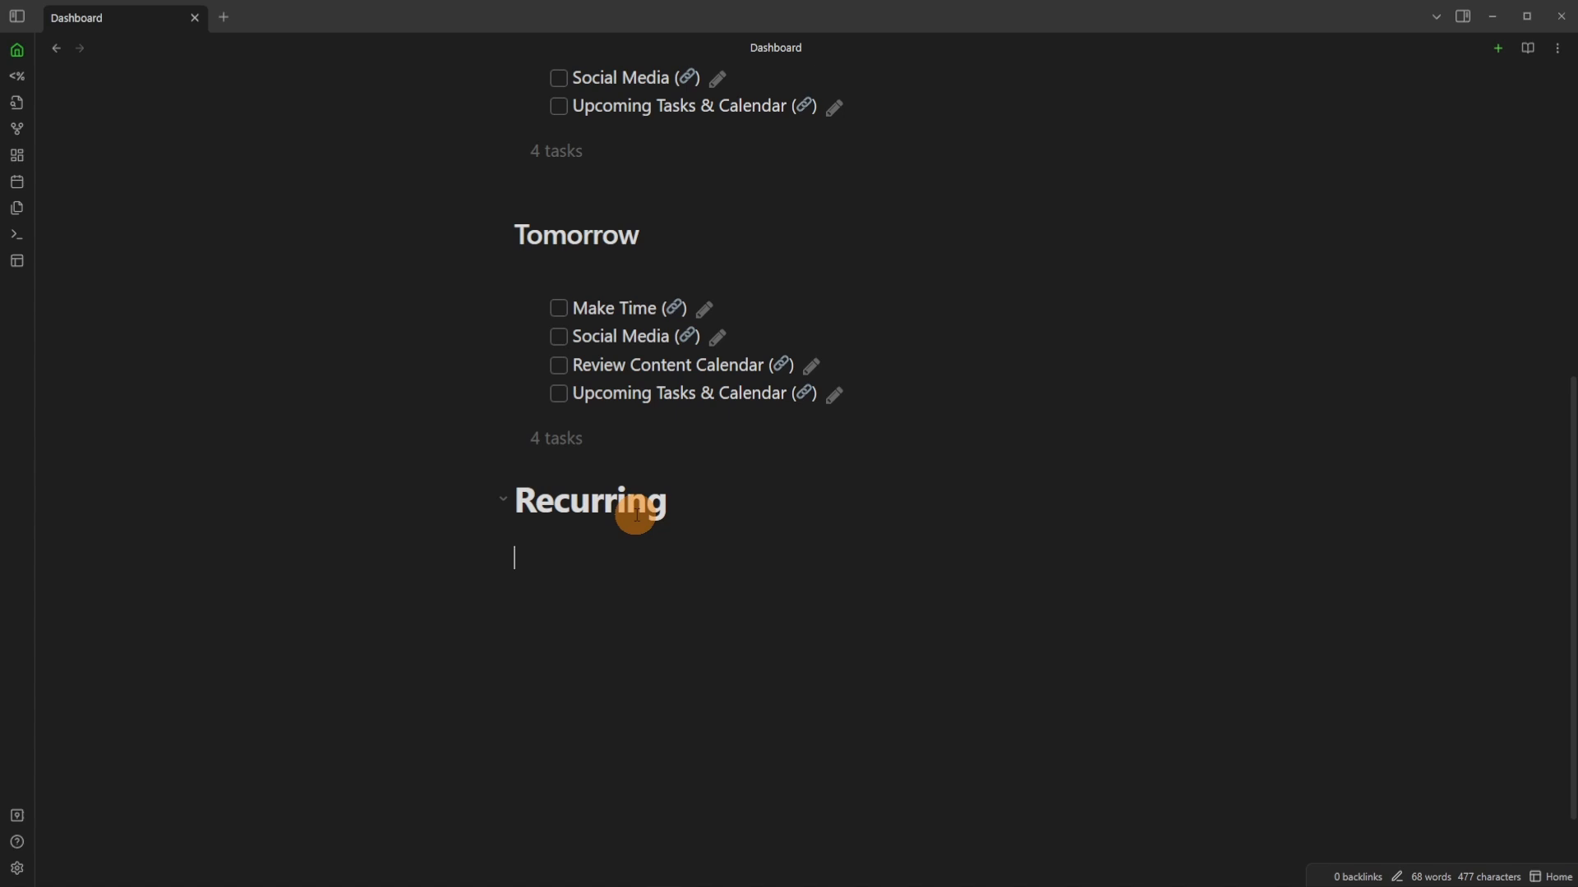
Create a checkbox task "Meeting" under the Recurring heading and give it the recurring (repeat) marker.
{"action": "key", "text": "ctrl+Return"}
{"action": "type", "text": "Meeting"}
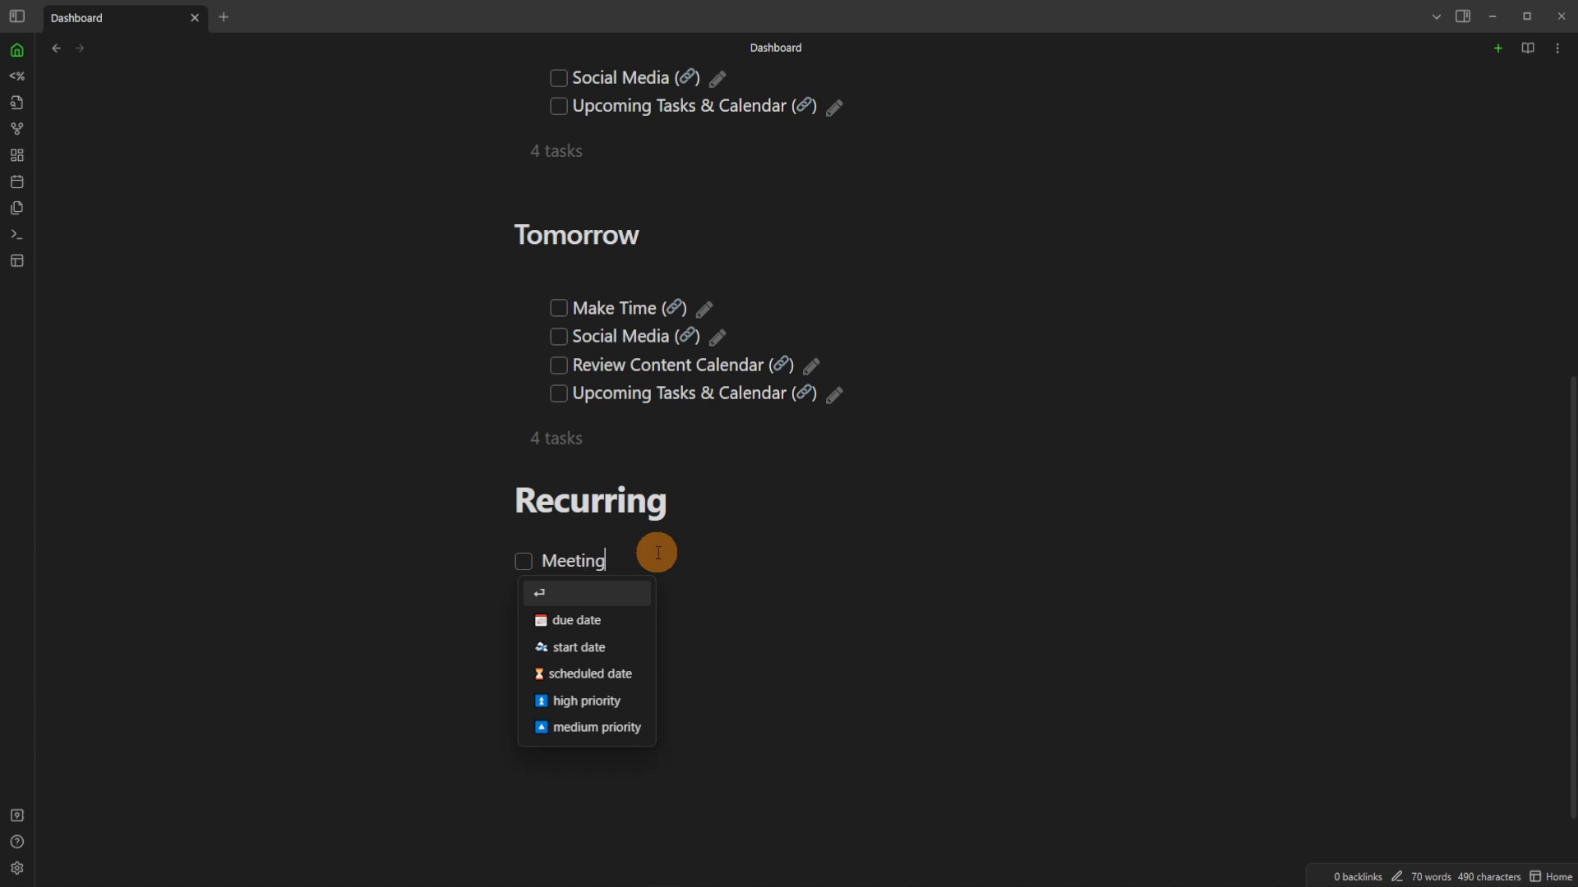
{"action": "type", "text": " r"}
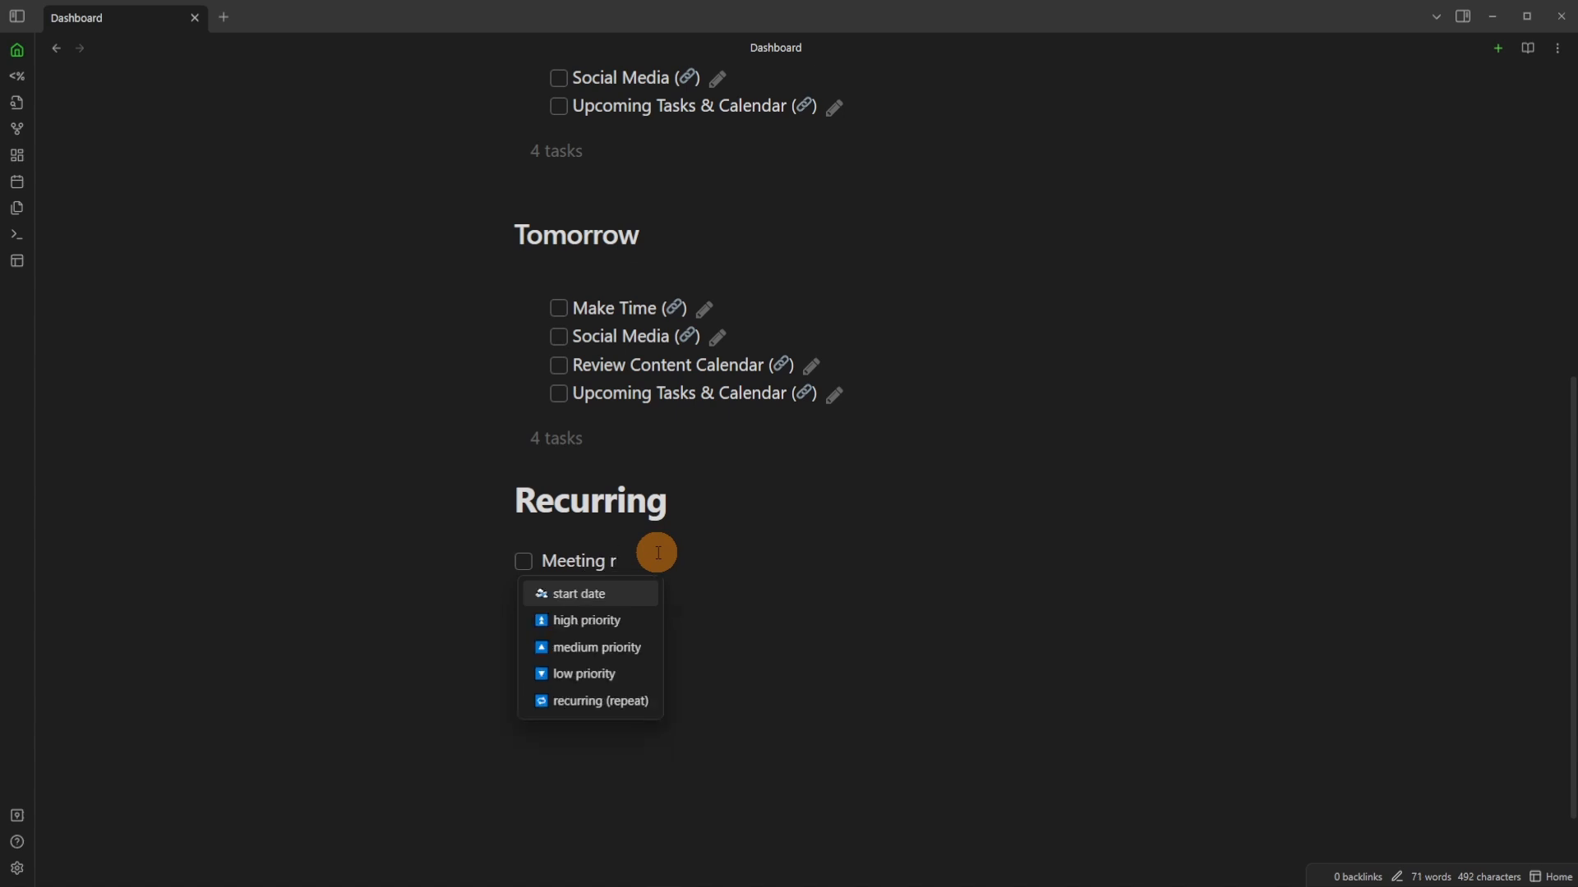
{"action": "key", "text": "Down"}
{"action": "key", "text": "Down"}
{"action": "key", "text": "Down"}
{"action": "key", "text": "Down"}
{"action": "key", "text": "Return"}
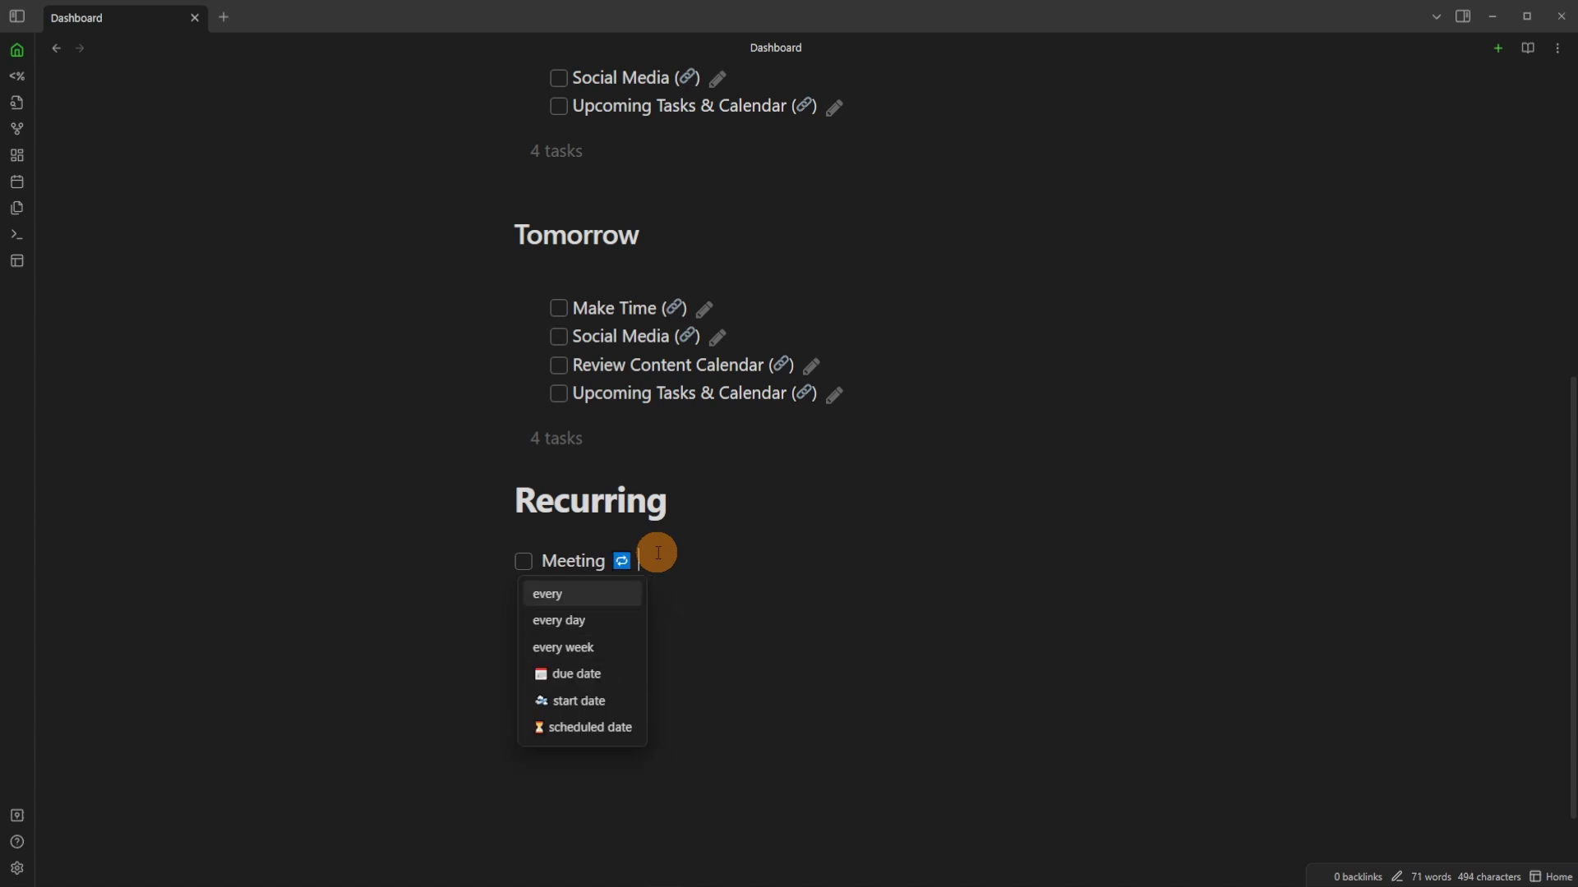
Set the Meeting task's recurrence to every week on Monday.
{"action": "key", "text": "Down"}
{"action": "key", "text": "Down"}
{"action": "key", "text": "Return"}
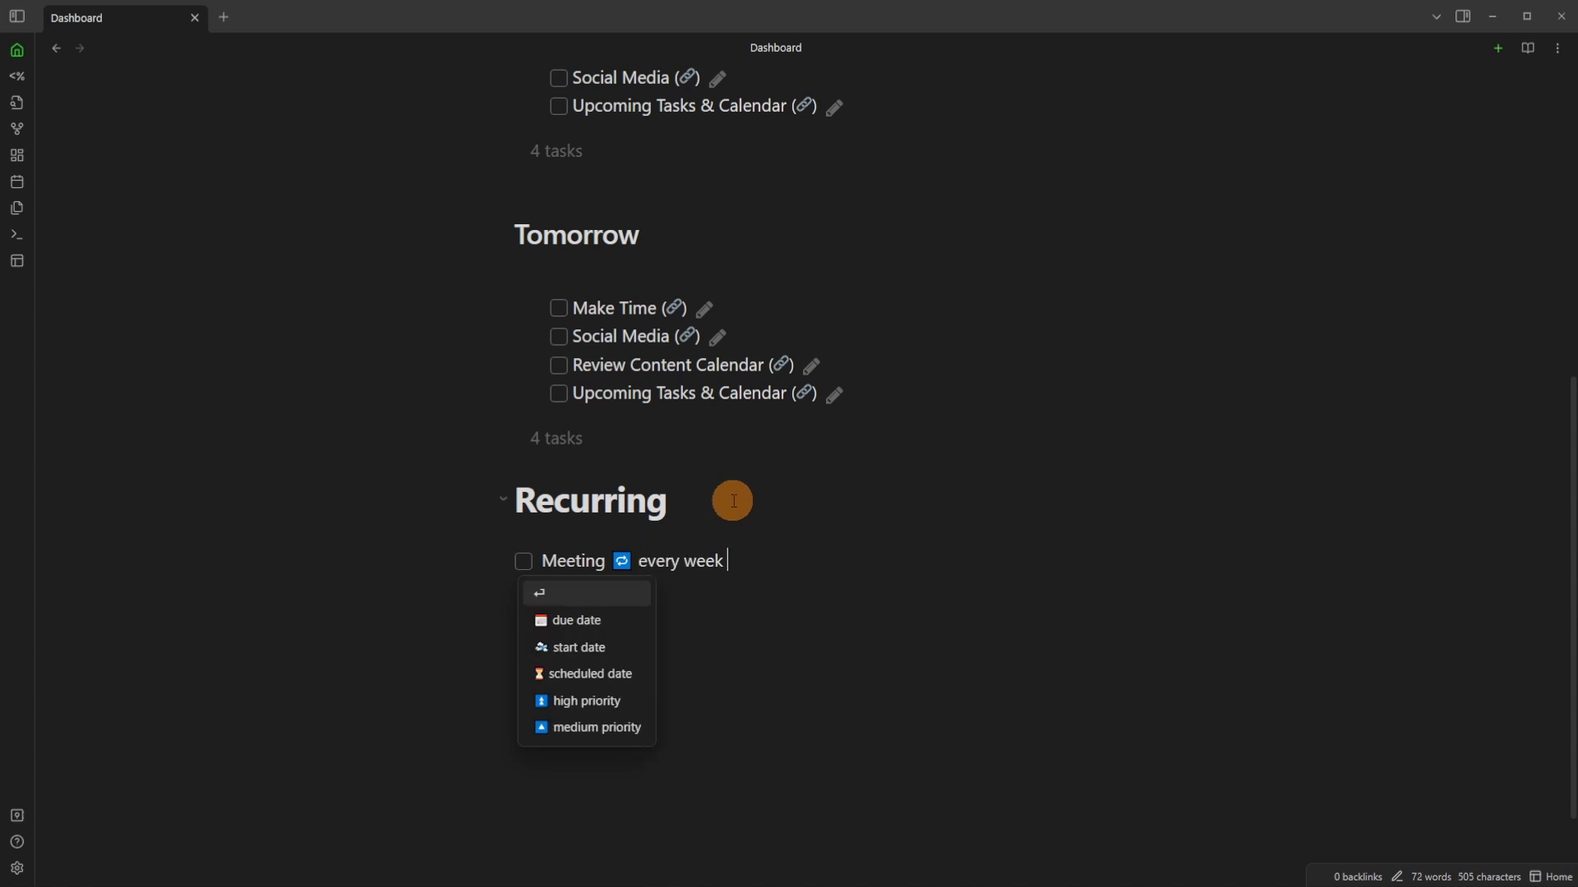
{"action": "type", "text": "on"}
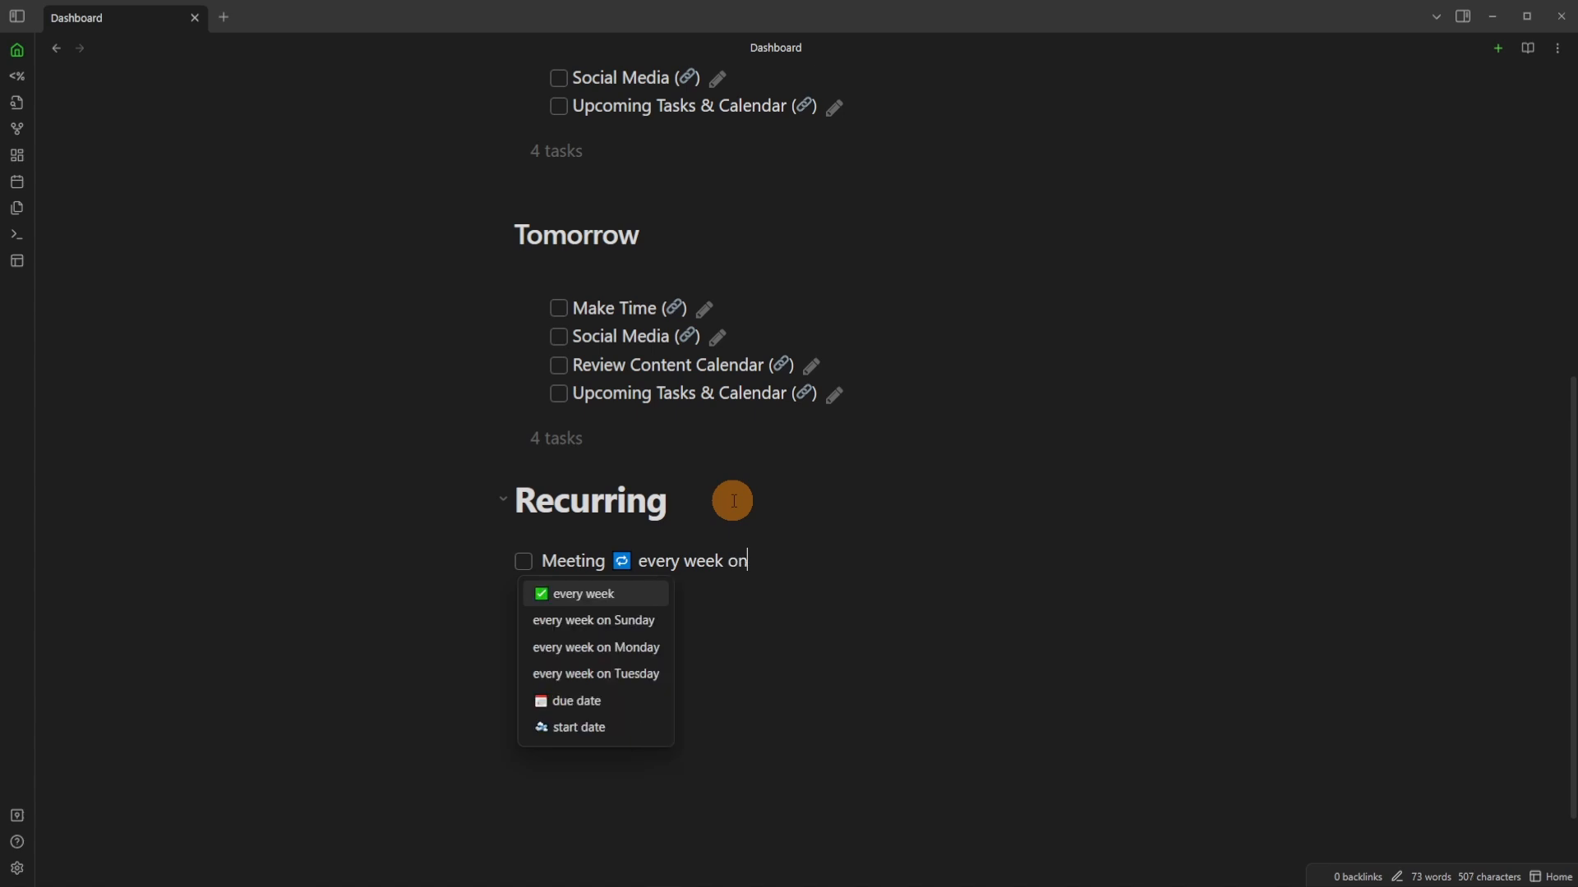
{"action": "key", "text": "Down"}
{"action": "key", "text": "Down"}
{"action": "key", "text": "Return"}
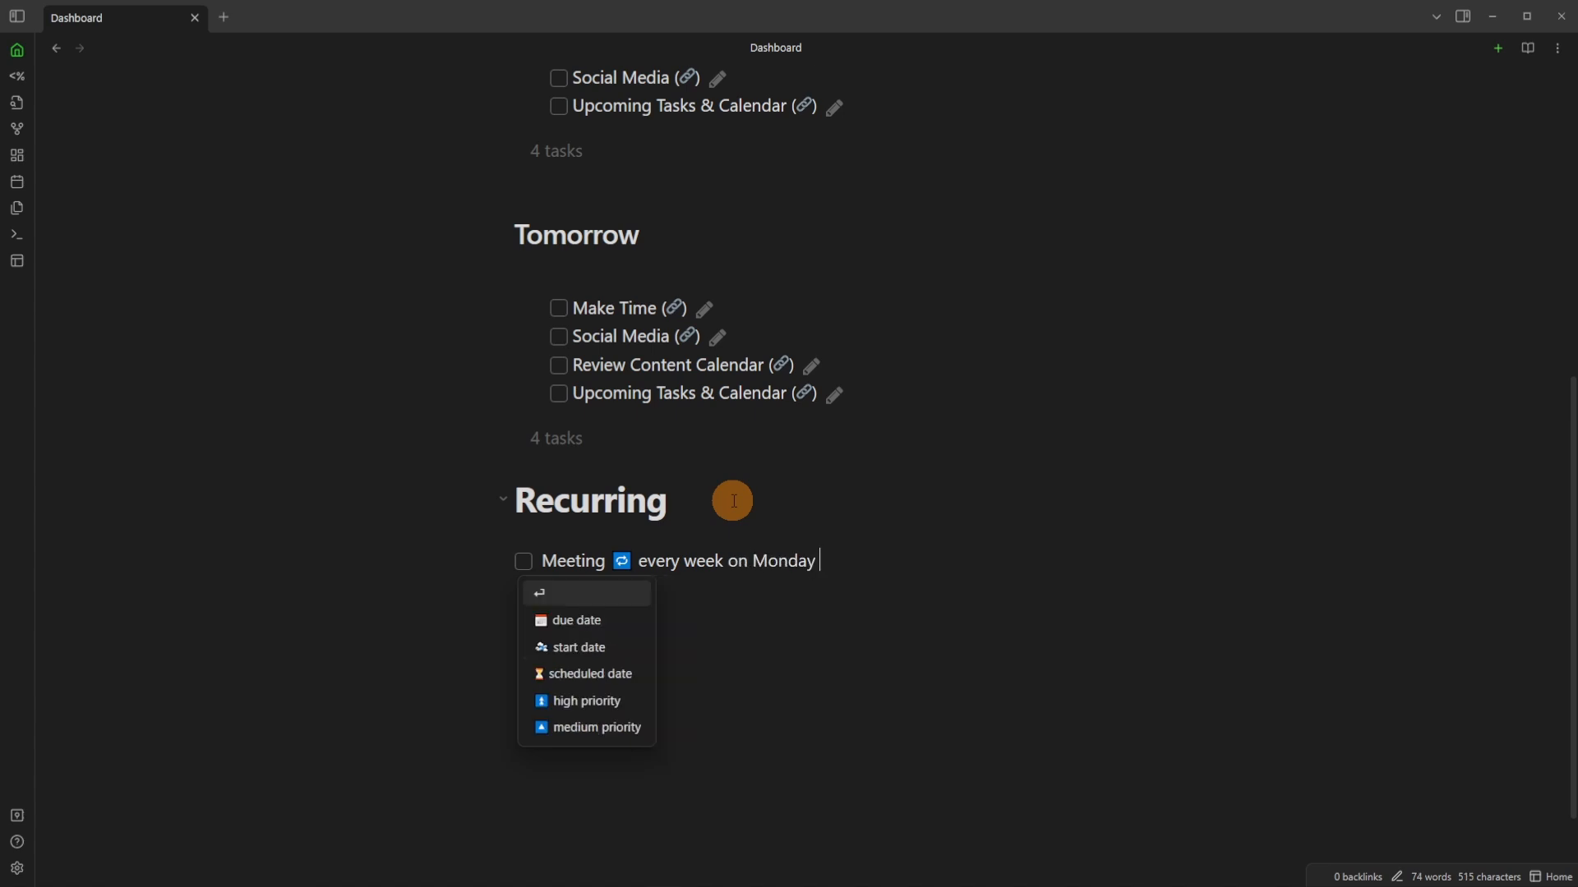
Give the Meeting task a due date of Monday, 2023-02-06.
{"action": "key", "text": "Down"}
{"action": "key", "text": "Return"}
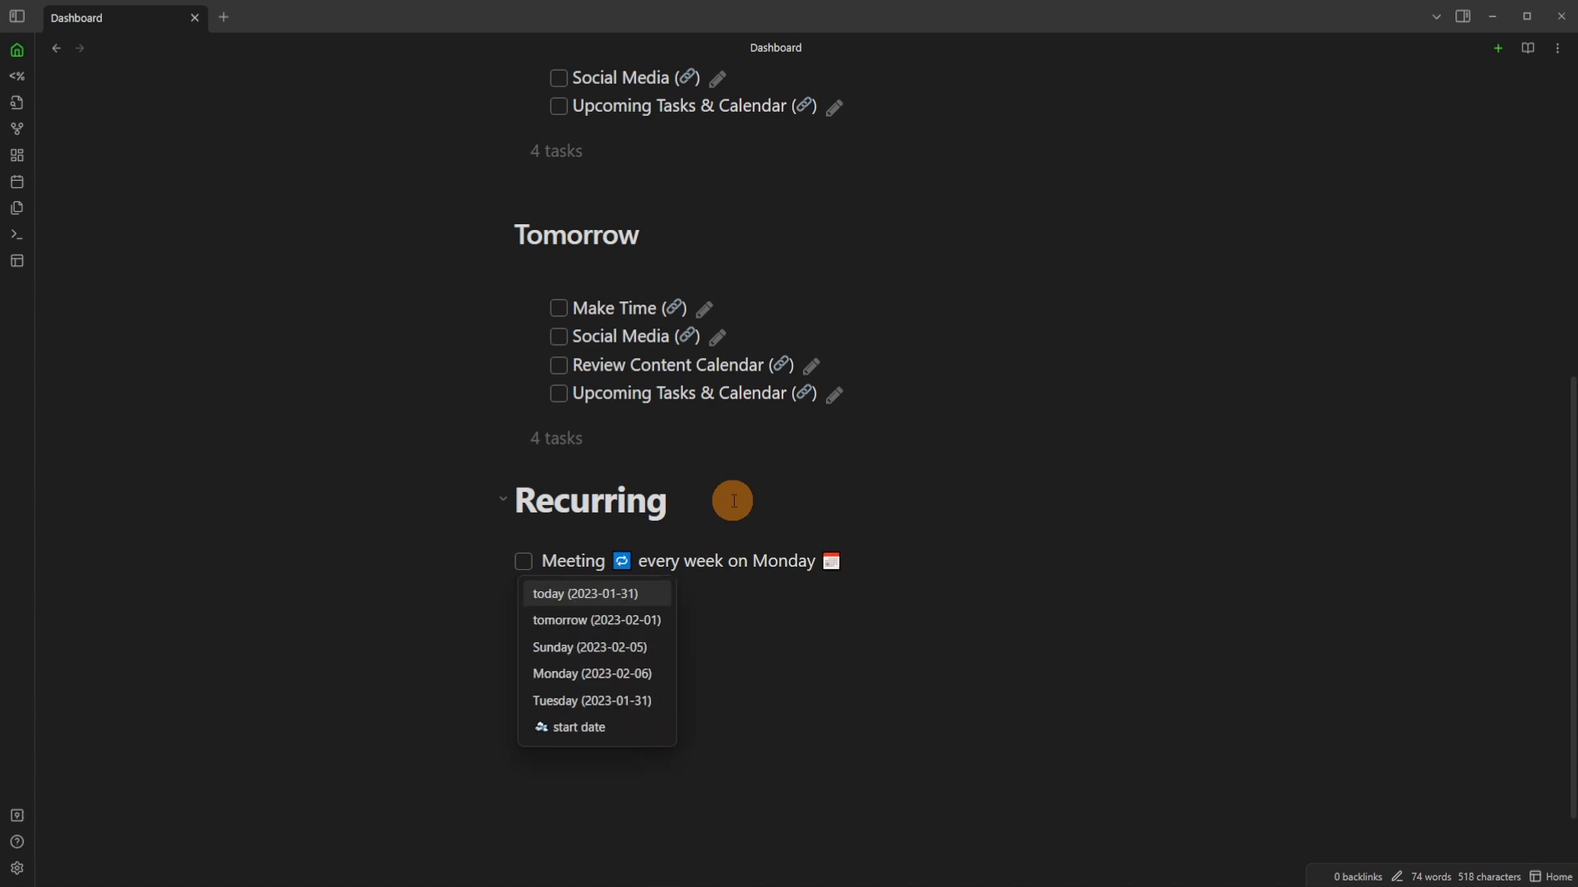
{"action": "key", "text": "Down"}
{"action": "key", "text": "Down"}
{"action": "key", "text": "Down"}
{"action": "key", "text": "Return"}
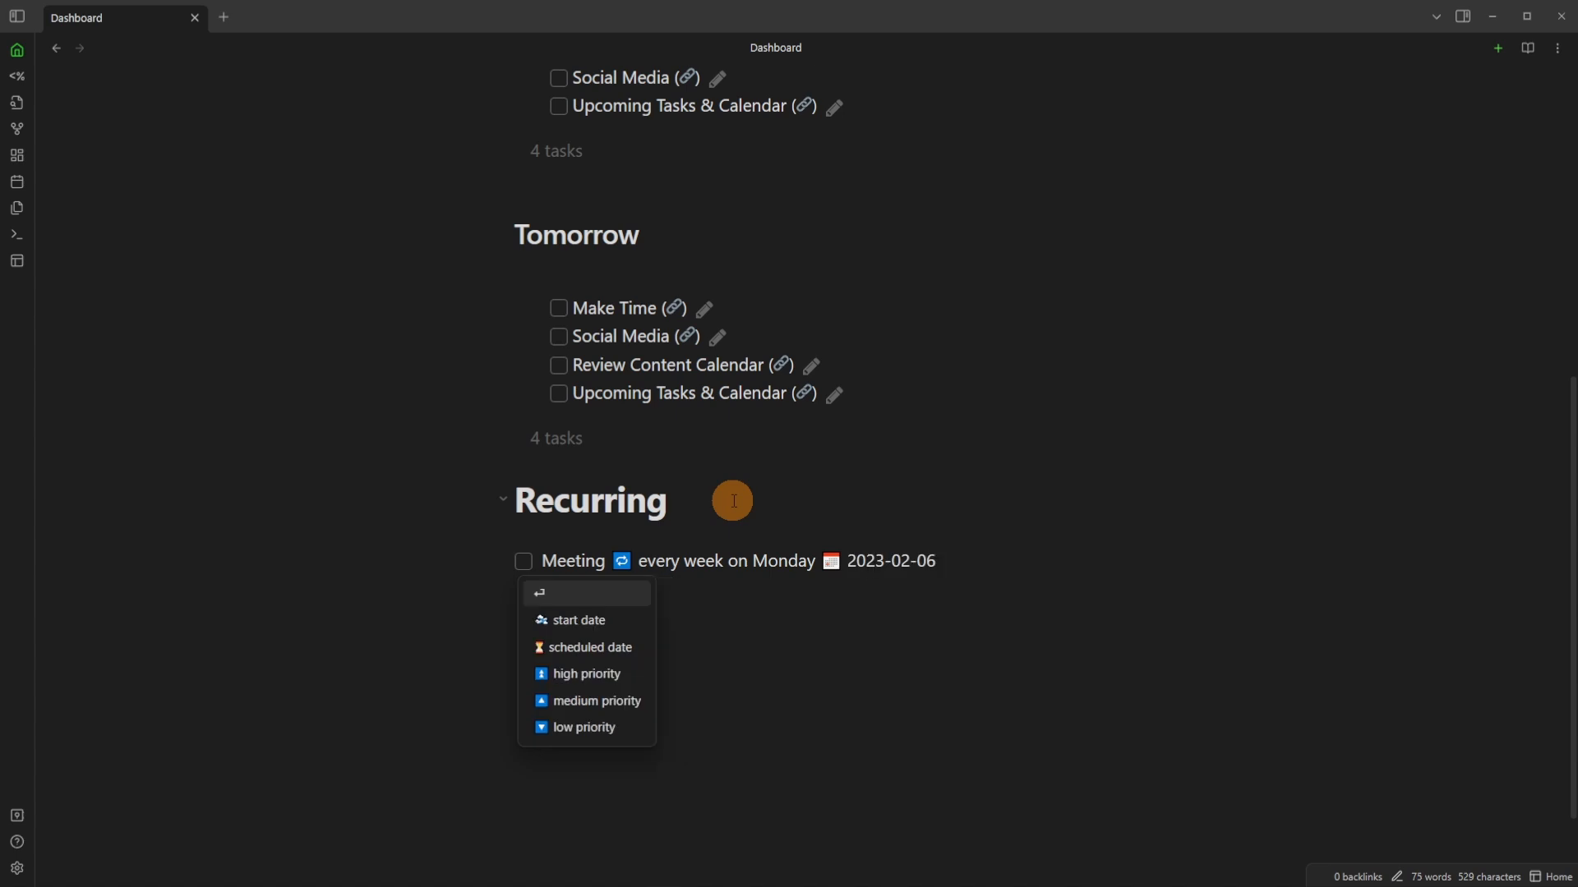
Review the Tasks card on the Home canvas and reopen the Dashboard note from that card.
{"action": "left_click", "coordinate": [723, 535]}
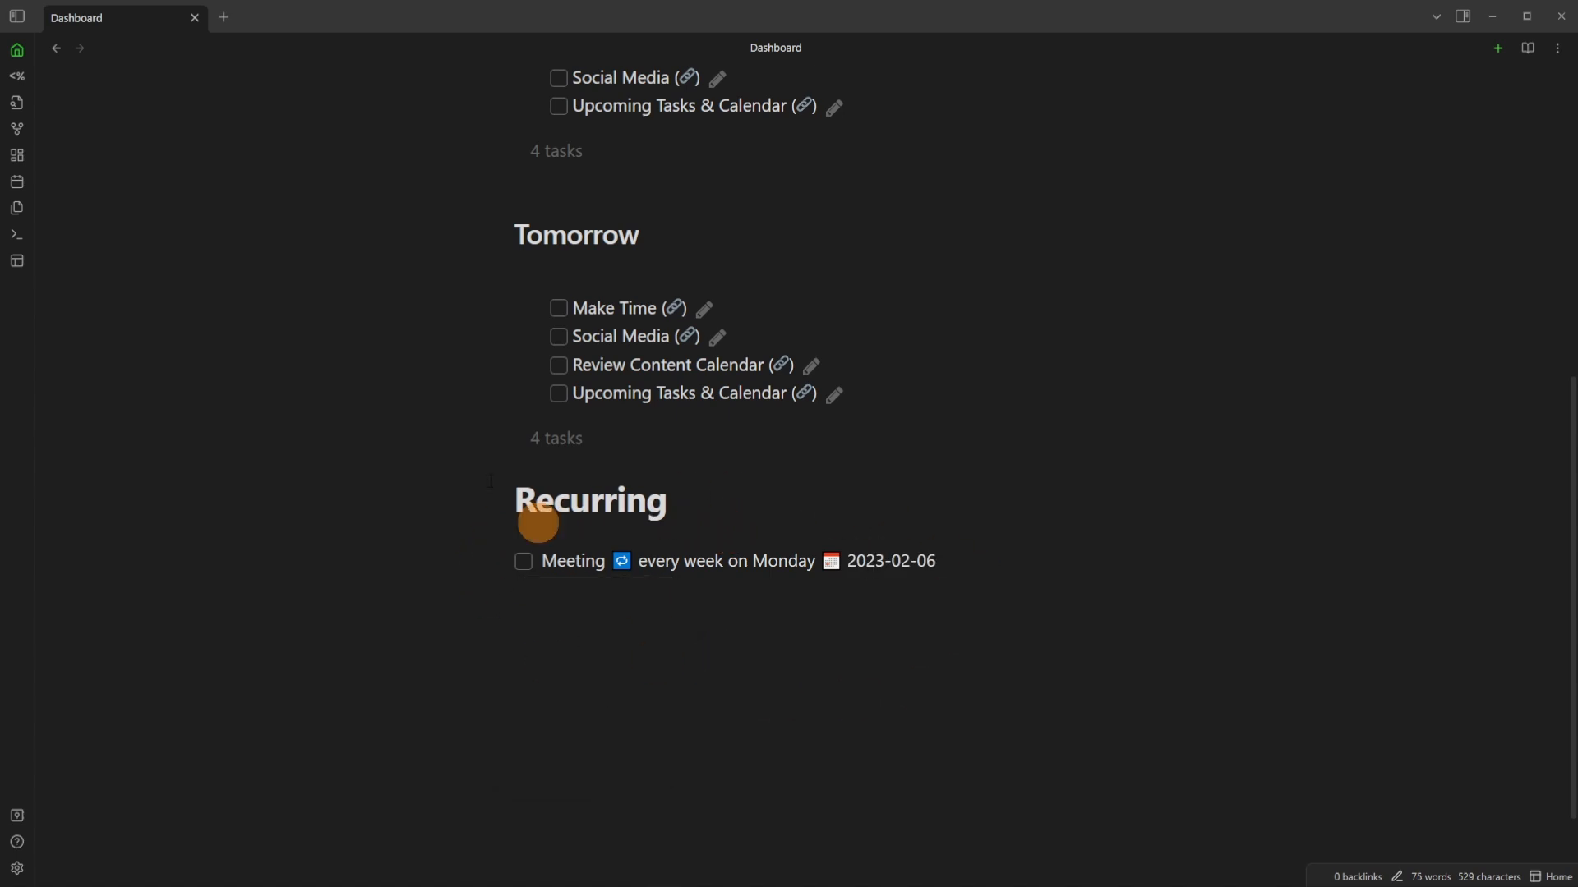
{"action": "left_click", "coordinate": [17, 49]}
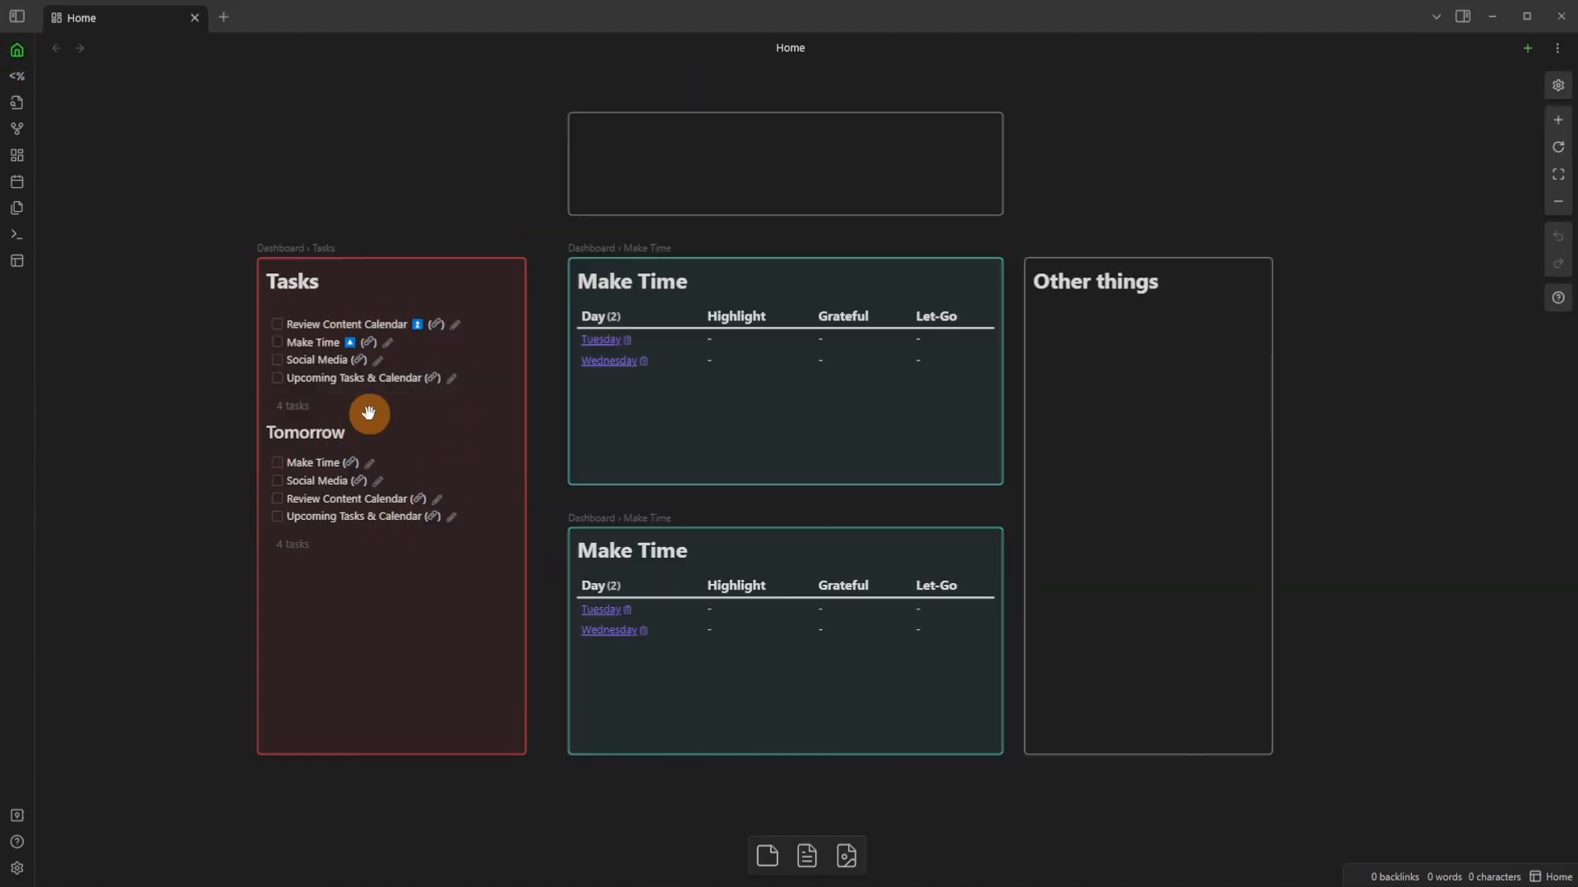
{"action": "left_click", "coordinate": [306, 250]}
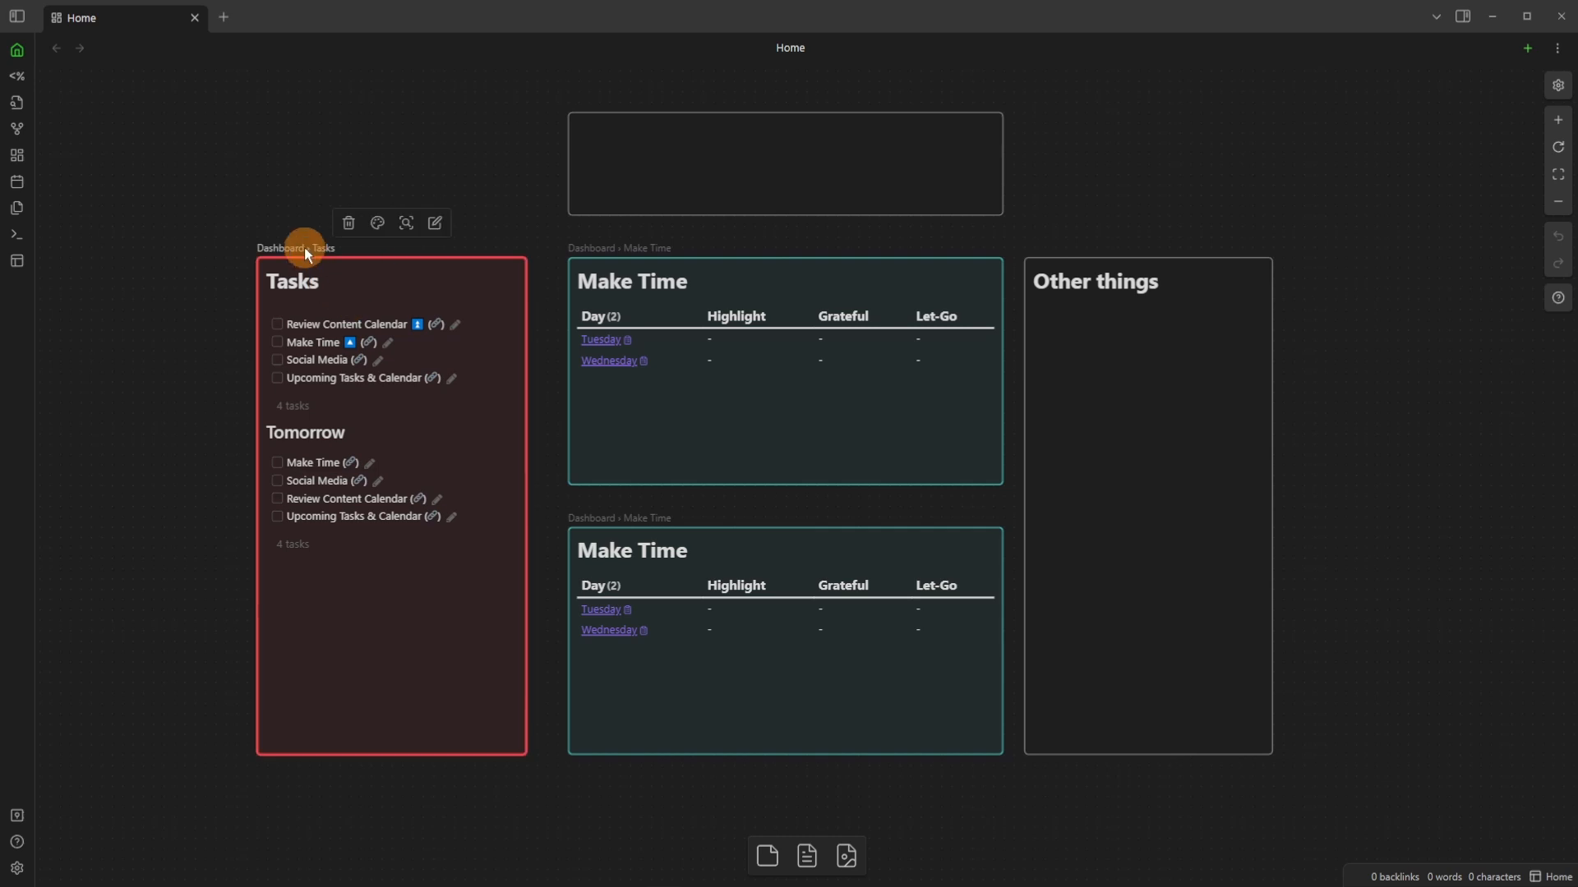
{"action": "left_click", "coordinate": [304, 248]}
{"action": "scroll", "coordinate": [690, 508], "scroll_direction": "down", "scroll_amount": 6}
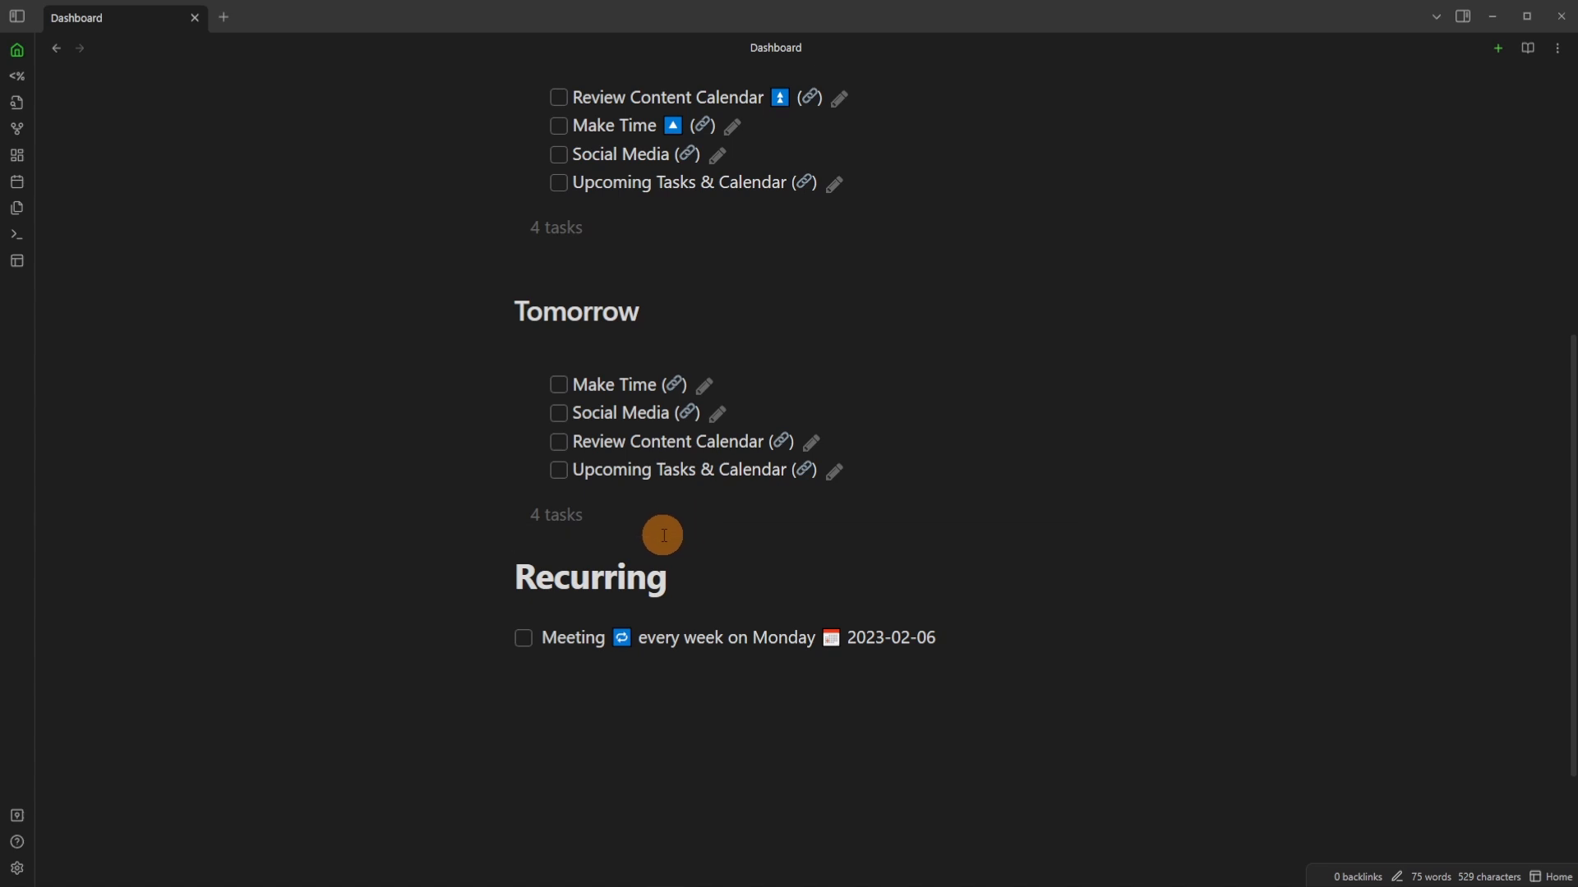
Insert a tasks query block filtering for "not done" tasks between the Tomorrow list and the Recurring heading.
{"action": "left_click", "coordinate": [664, 535]}
{"action": "key", "text": "Return"}
{"action": "left_click", "coordinate": [663, 535]}
{"action": "type", "text": "```tasks"}
{"action": "key", "text": "Return"}
{"action": "type", "text": "not doon"}
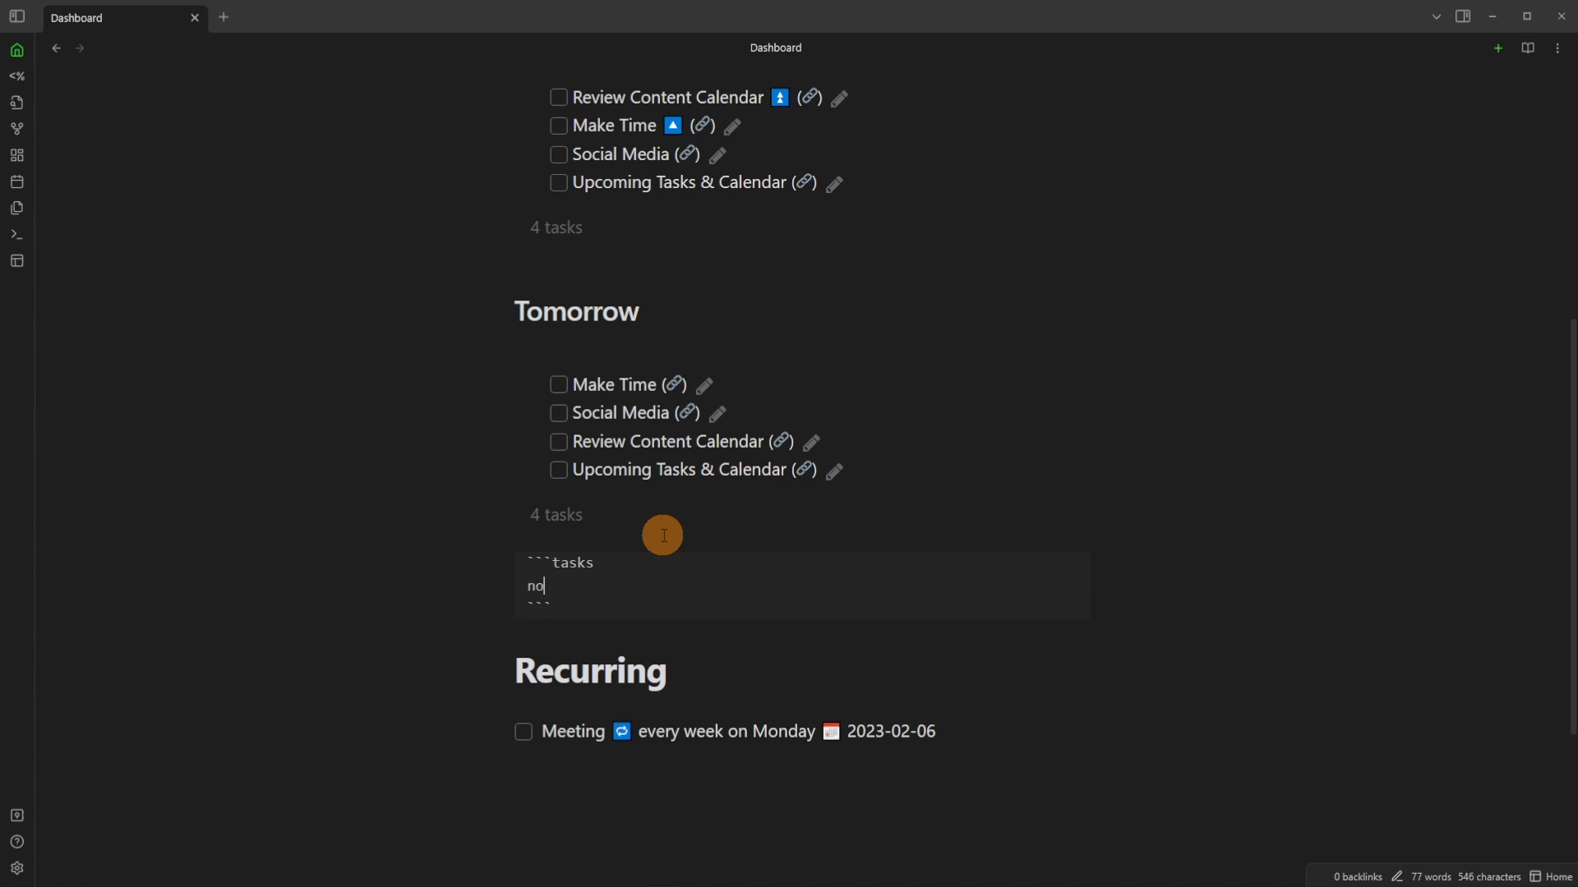
{"action": "key", "text": "BackSpace"}
{"action": "key", "text": "BackSpace"}
{"action": "type", "text": "ne"}
{"action": "key", "text": "Return"}
{"action": "type", "text": "due n"}
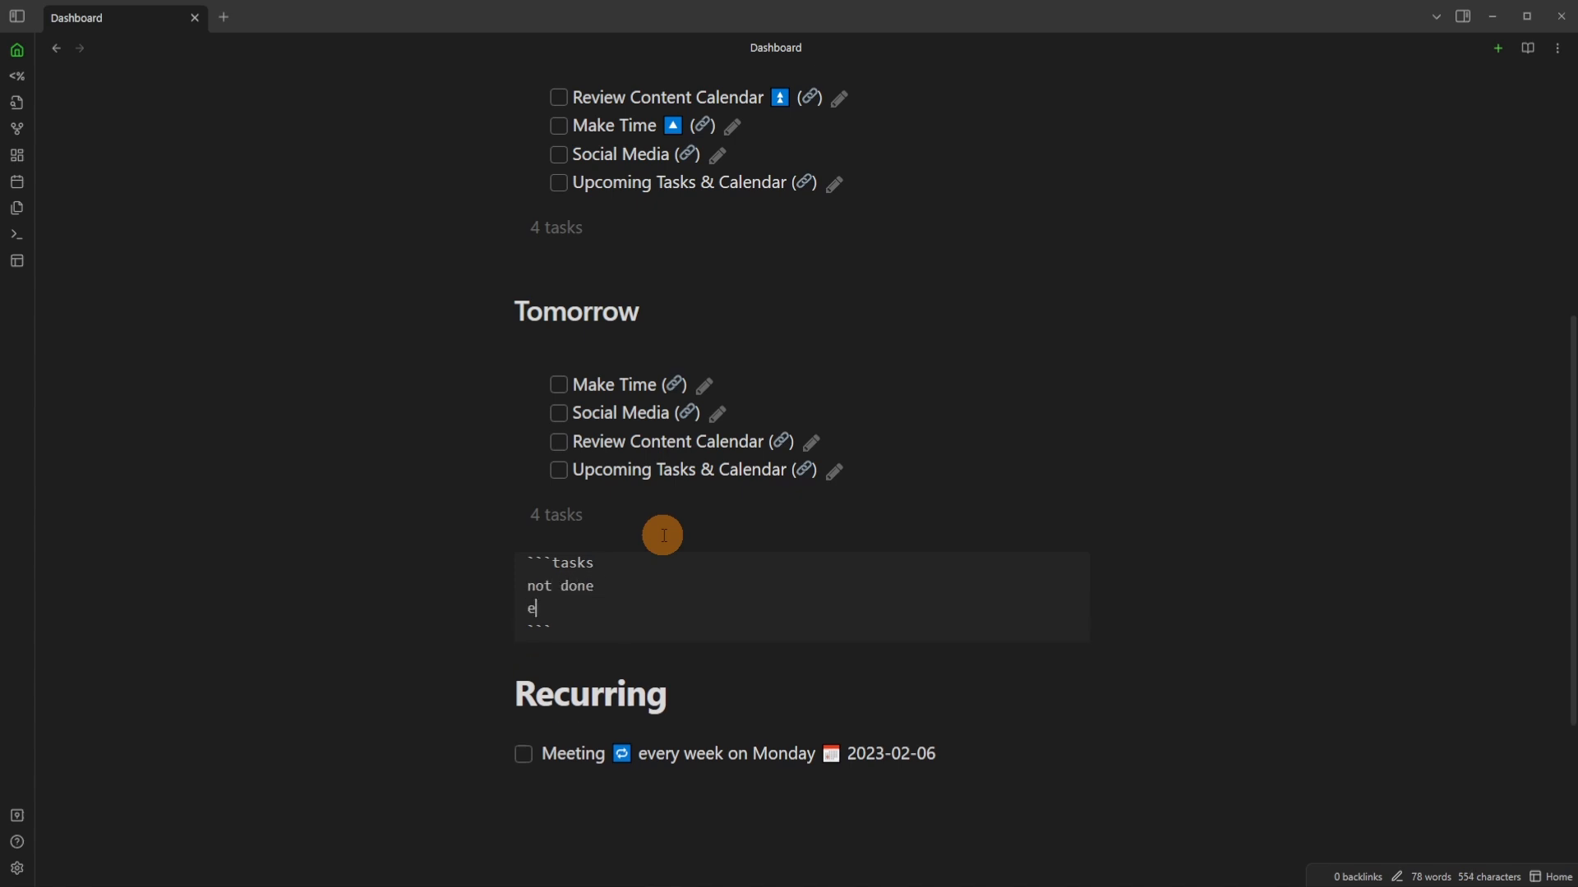
{"action": "key", "text": "Down"}
{"action": "type", "text": "x"}
{"action": "key", "text": "BackSpace"}
{"action": "key", "text": "Return"}
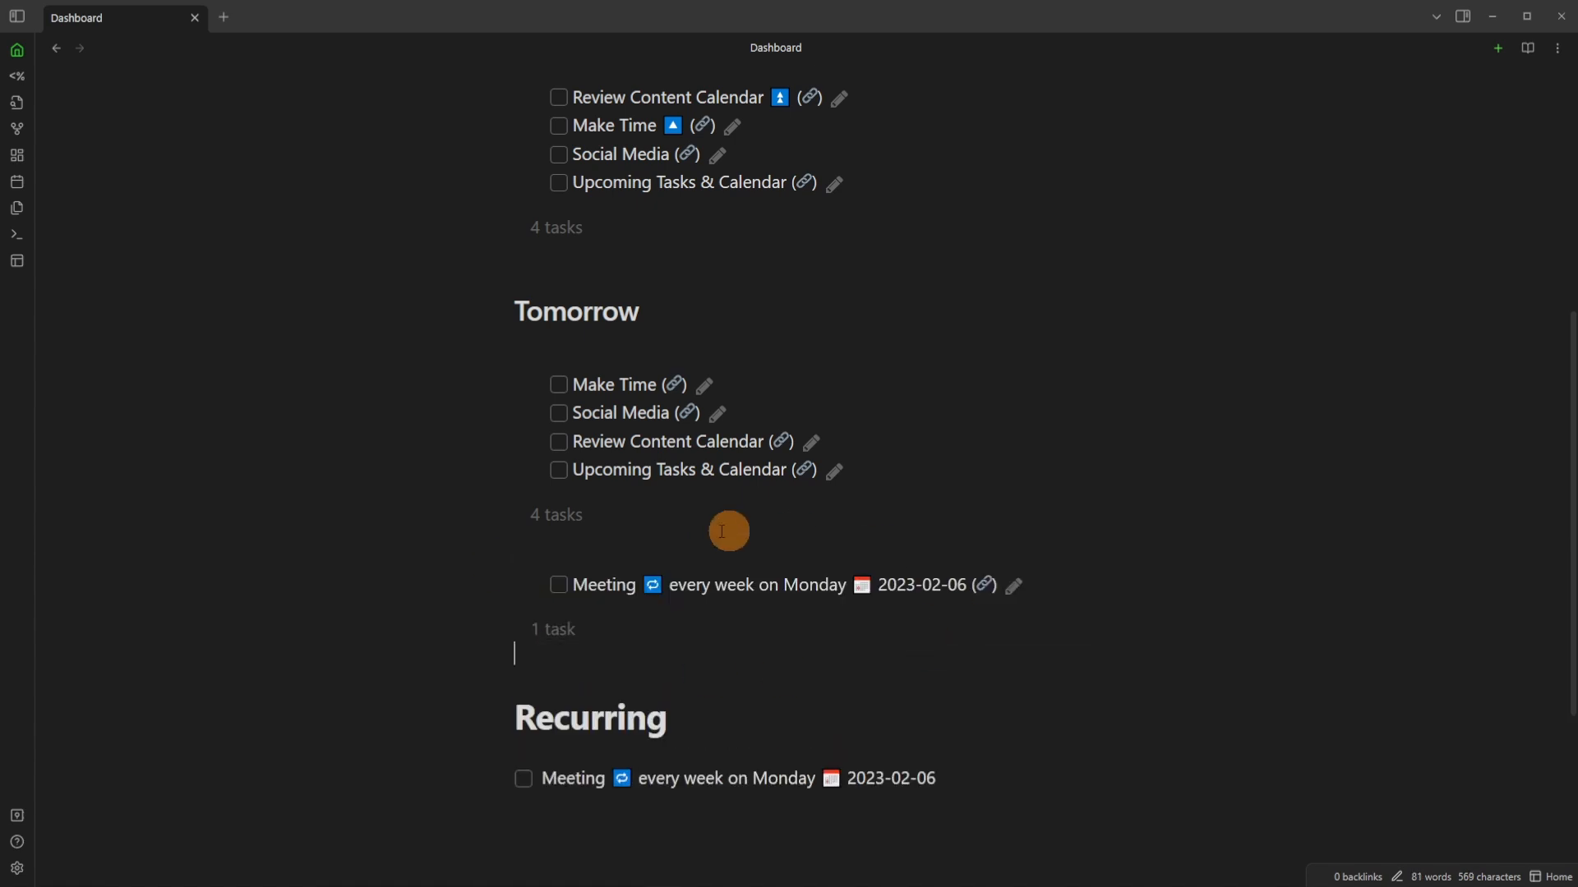
{"action": "left_click", "coordinate": [559, 587]}
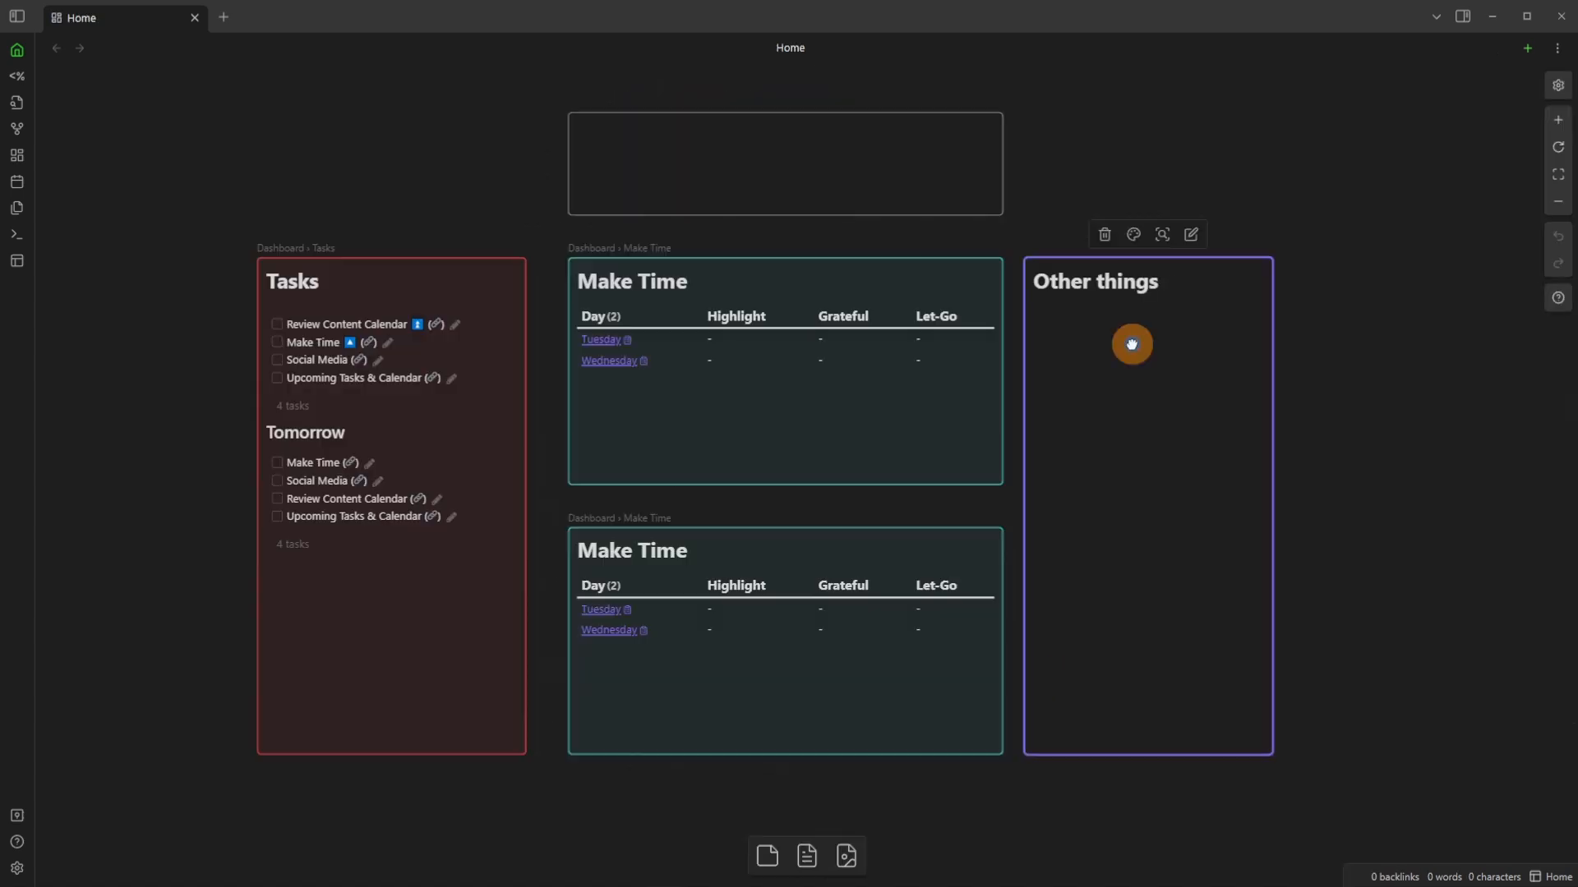
Add a link to the 2023-01-31 daily note below the heading in the Home canvas's "Other things" card.
{"action": "double_click", "coordinate": [1131, 341]}
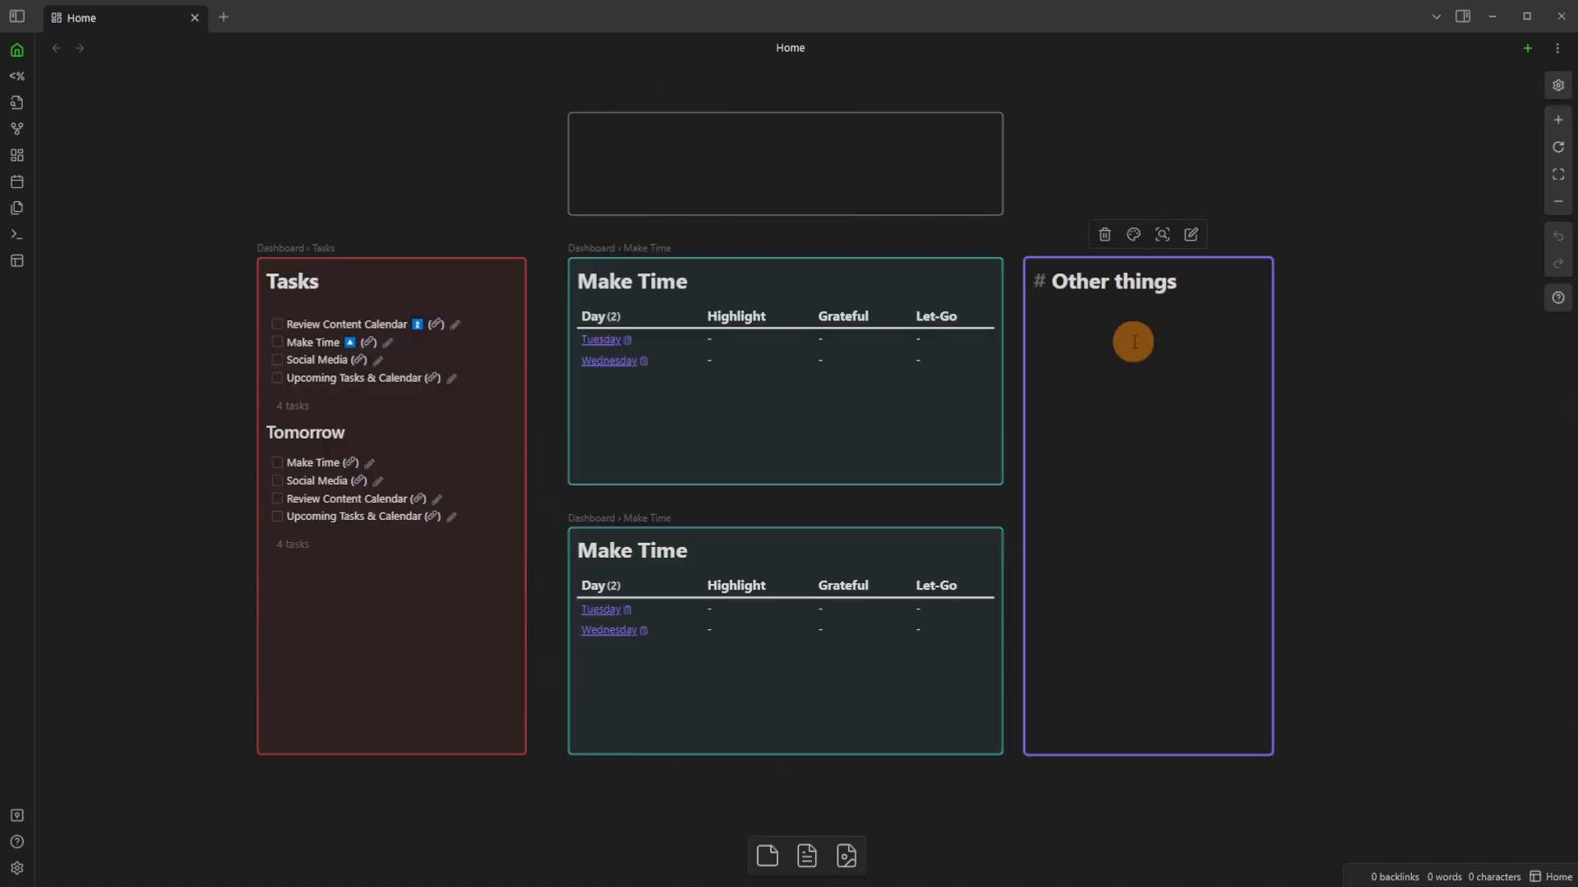
{"action": "key", "text": "Return"}
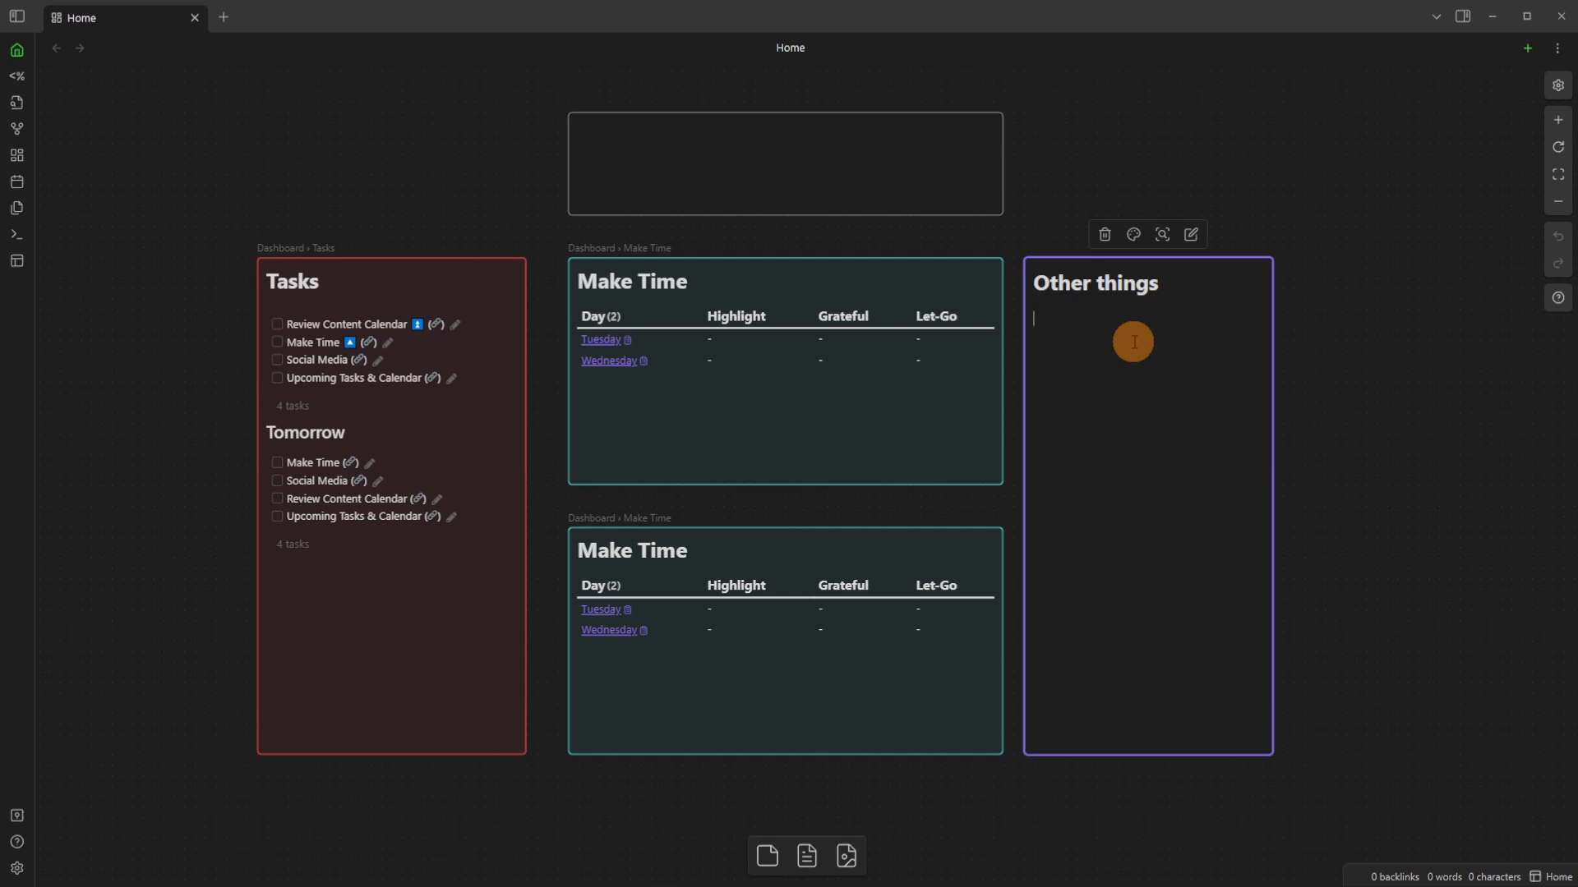
{"action": "type", "text": "[["}
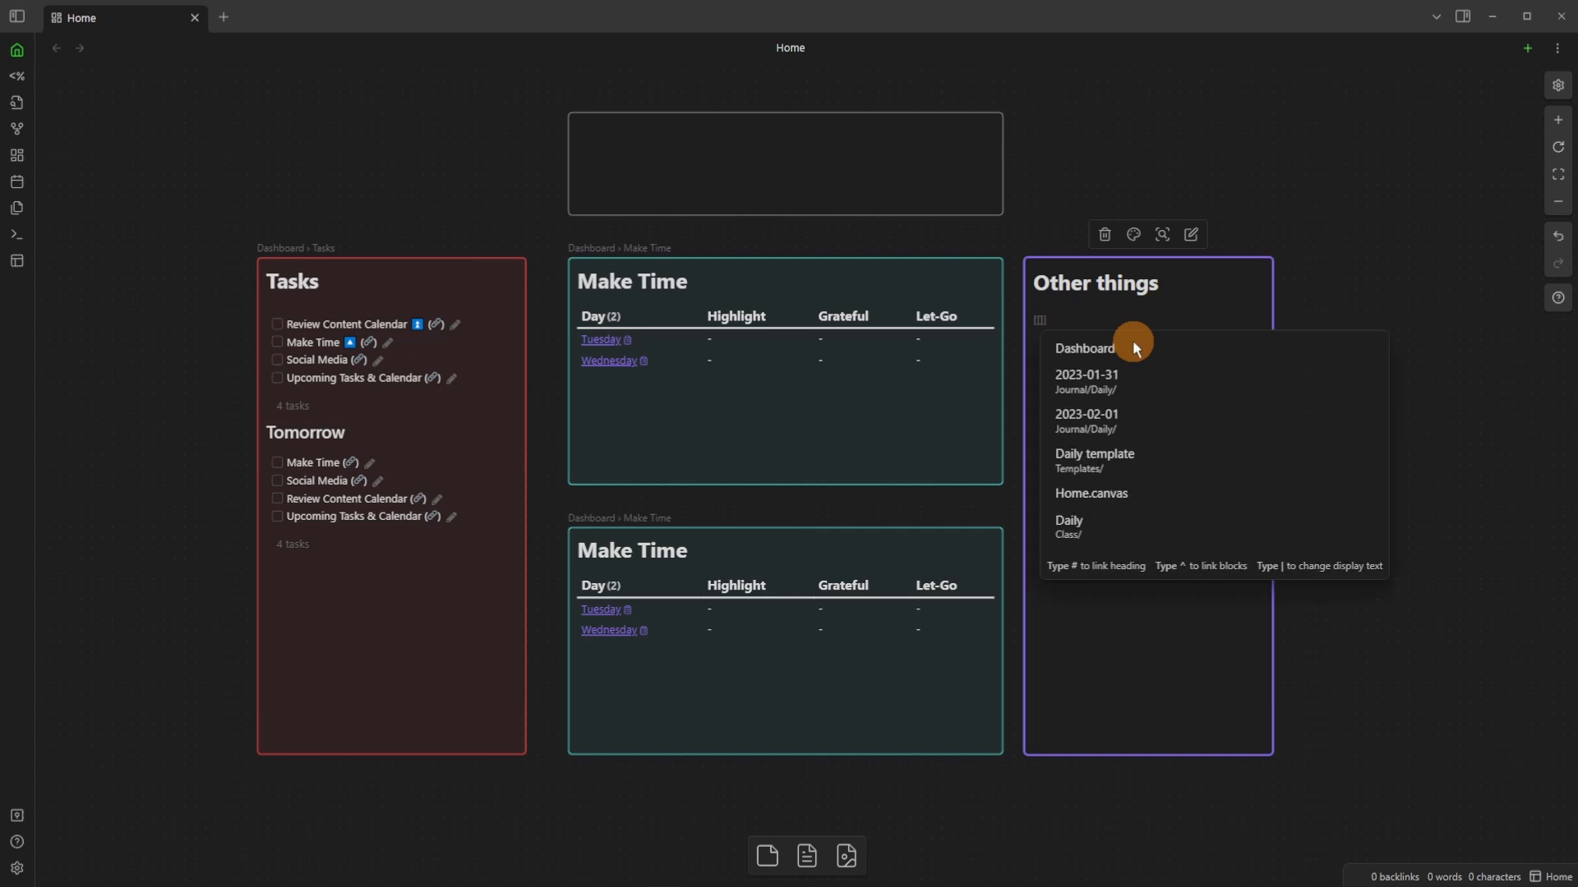
{"action": "left_click", "coordinate": [1152, 395]}
{"action": "key", "text": "Return"}
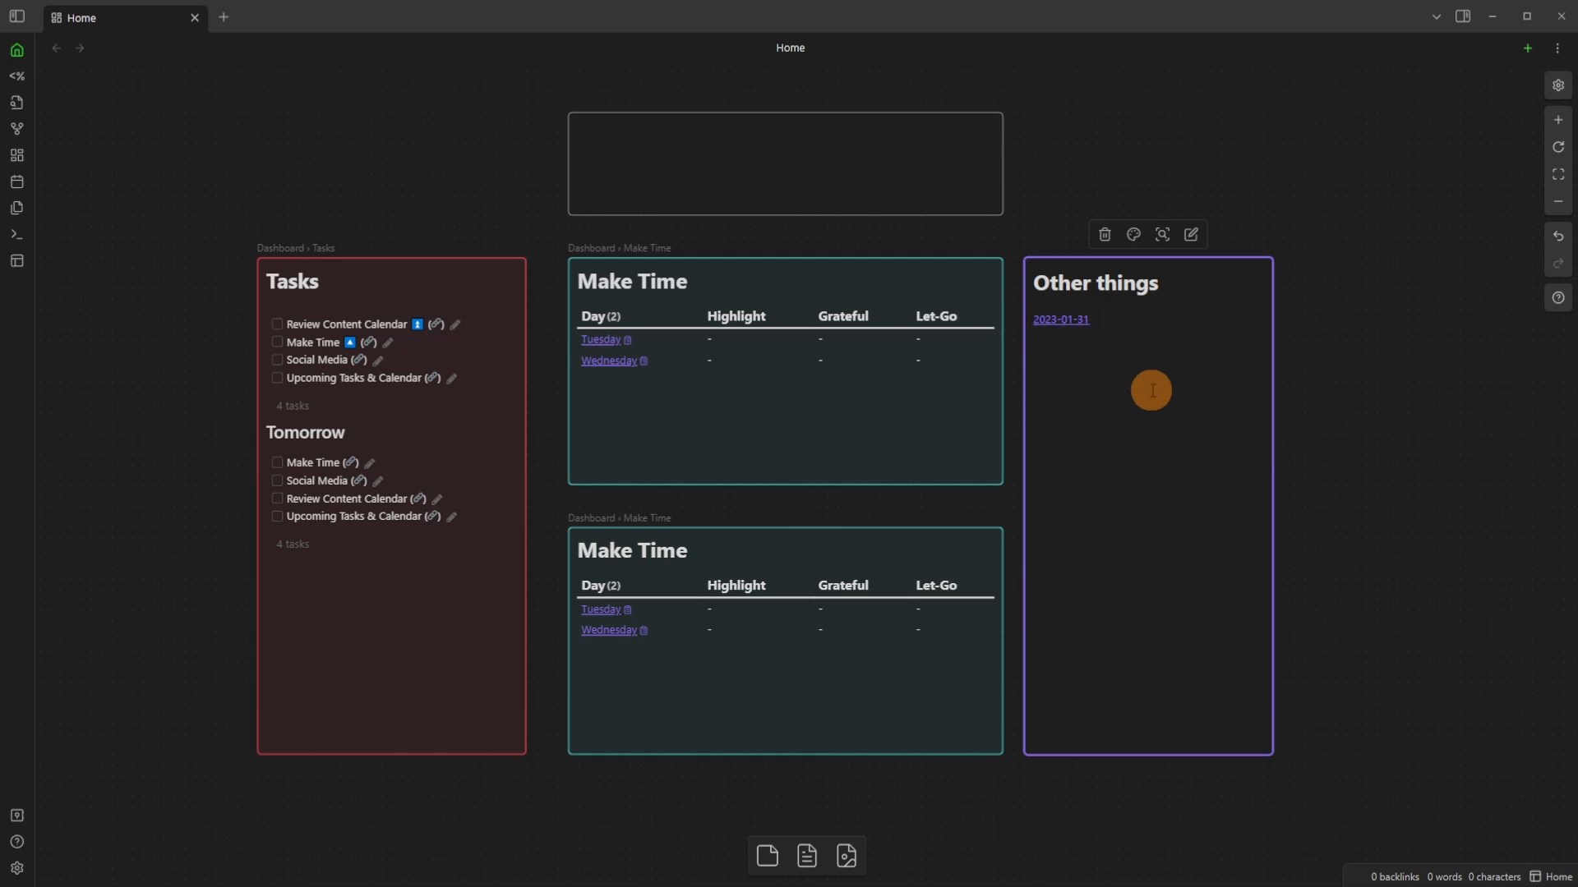
Add a bulleted list with two items, both reading "list", below the date link in the "Other things" card.
{"action": "left_click", "coordinate": [1165, 237]}
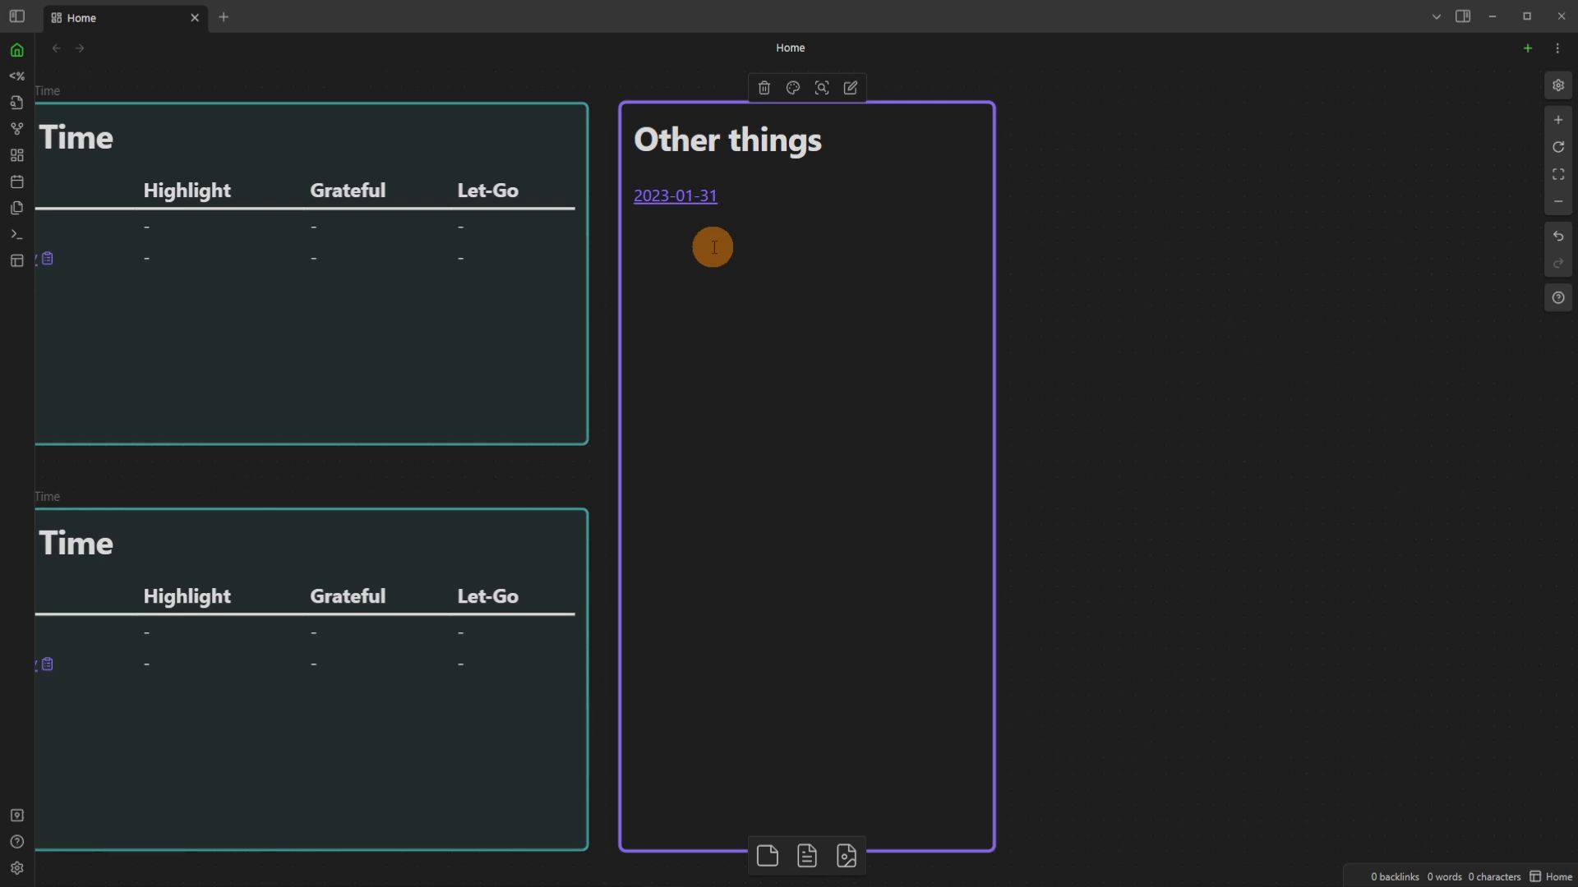
{"action": "type", "text": "- list"}
{"action": "key", "text": "Return"}
{"action": "type", "text": "list"}
{"action": "key", "text": "Return"}
{"action": "key", "text": "Return"}
{"action": "key", "text": "Return"}
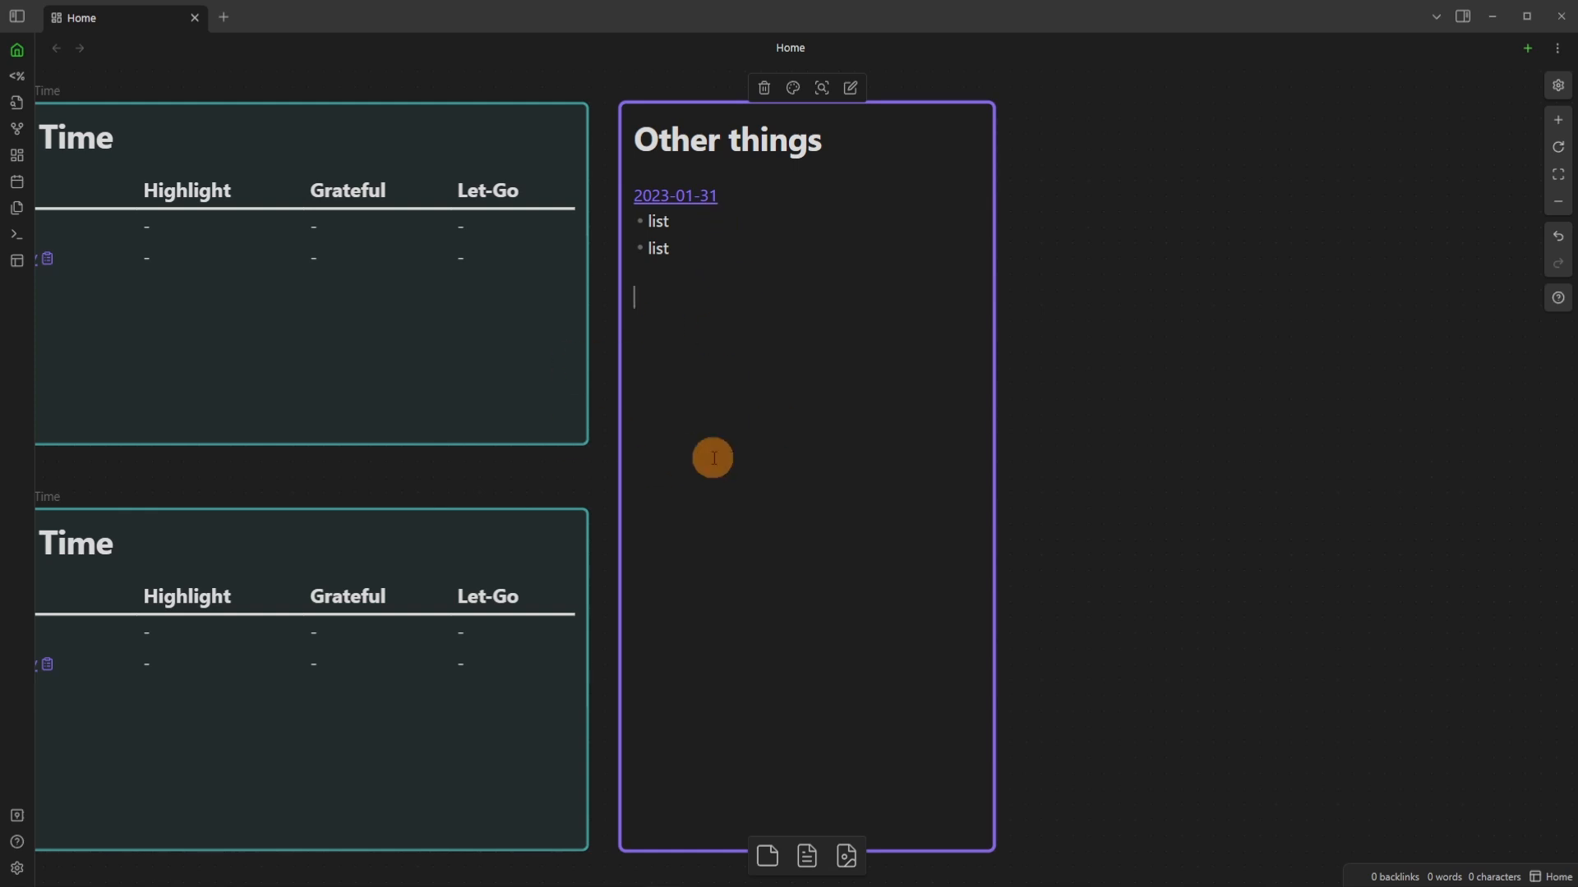
Add two checkbox items, "task" and "thing", below the bulleted list and finish editing the "Other things" card.
{"action": "type", "text": "- [ ] "}
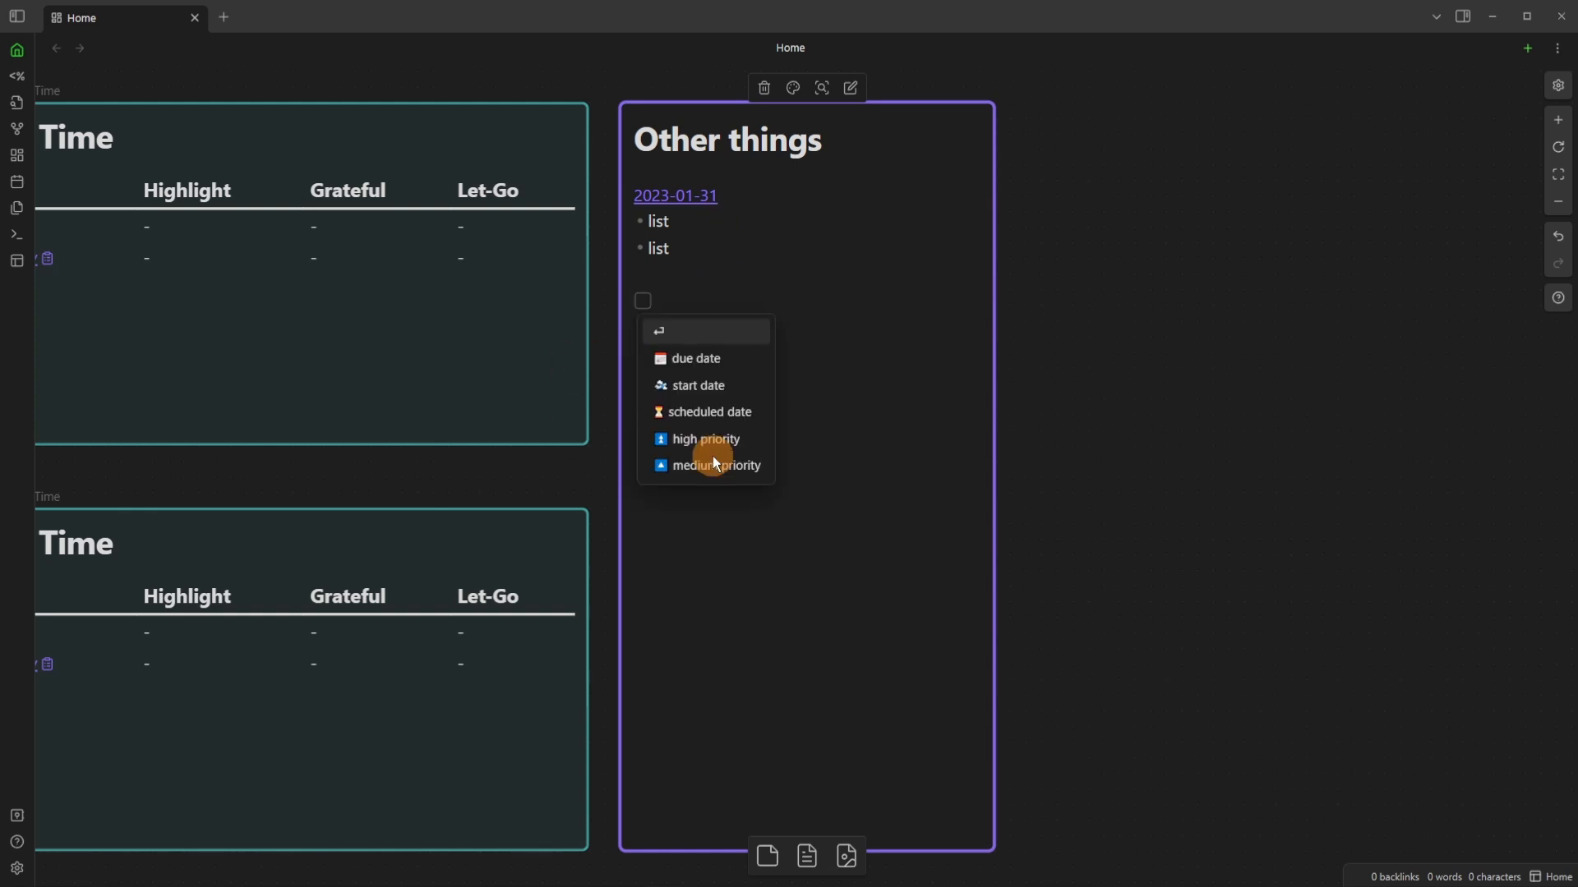
{"action": "type", "text": "task"}
{"action": "key", "text": "Return"}
{"action": "type", "text": "thing"}
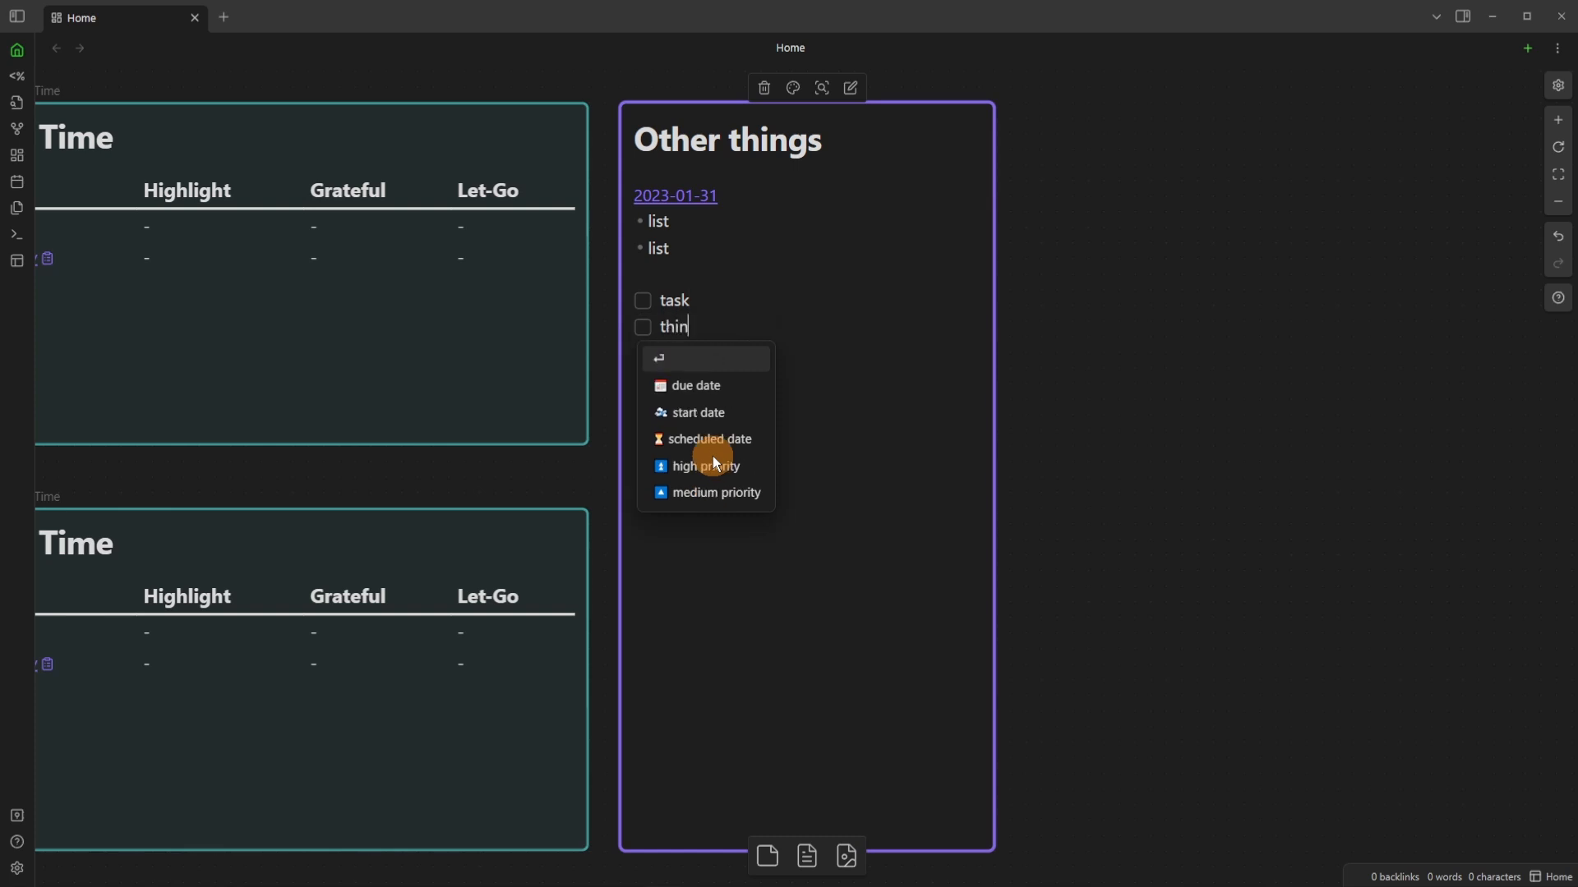
{"action": "key", "text": "Return"}
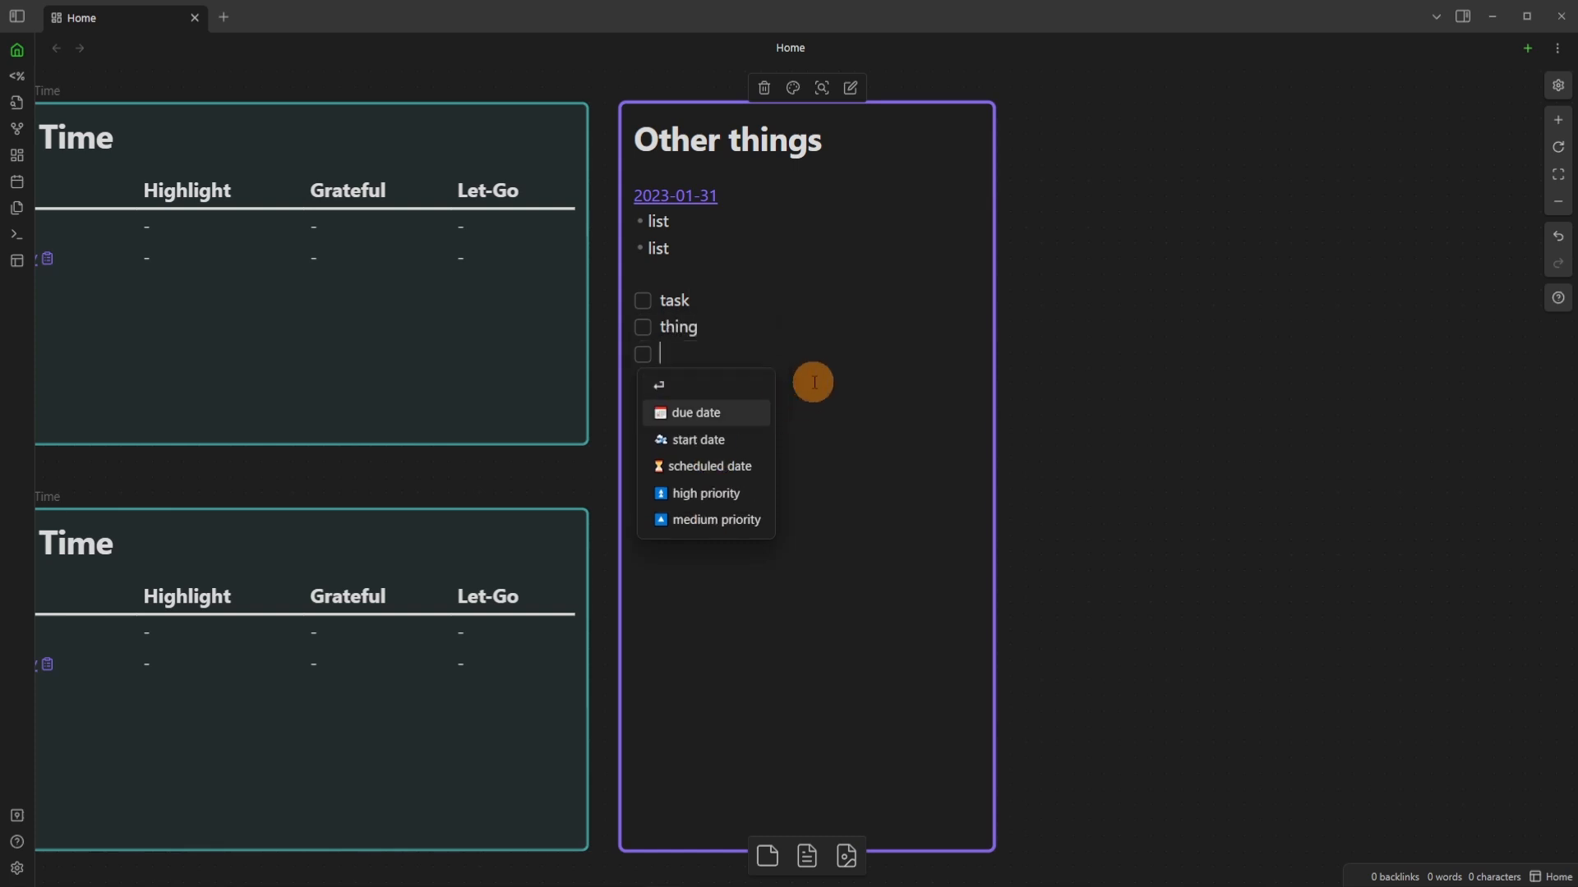
{"action": "key", "text": "BackSpace"}
{"action": "key", "text": "BackSpace"}
{"action": "key", "text": "BackSpace"}
{"action": "key", "text": "BackSpace"}
{"action": "key", "text": "BackSpace"}
{"action": "key", "text": "BackSpace"}
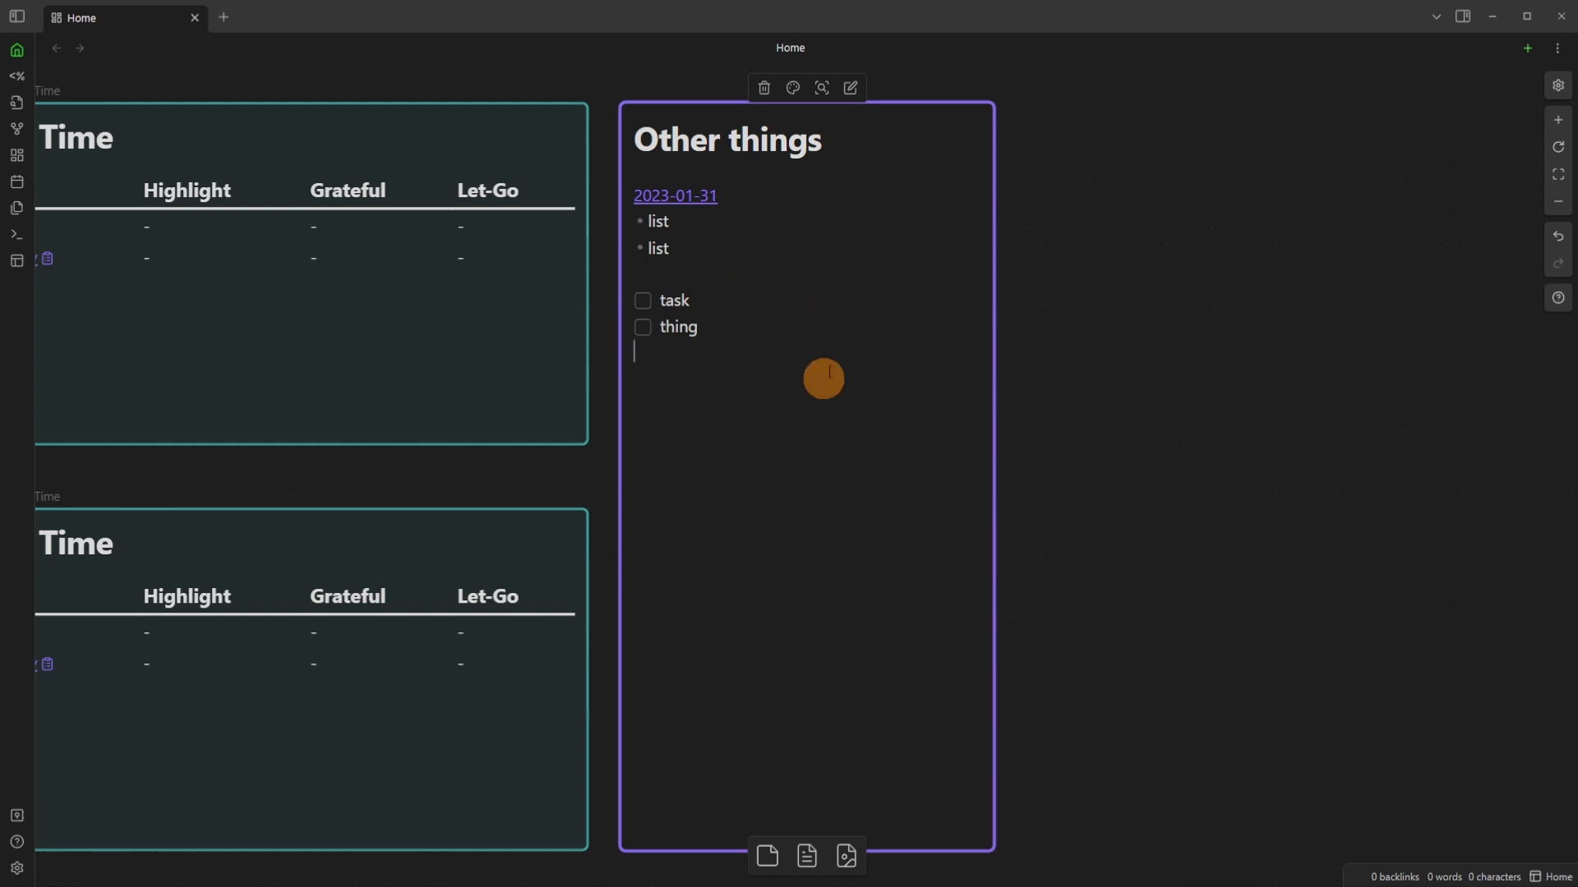
{"action": "left_click", "coordinate": [1096, 426]}
Open the Dashboard note from the Make Time card and start a Dataview table query from #Project under the Projects heading.
{"action": "left_click_drag", "start_coordinate": [743, 450], "coordinate": [1148, 411]}
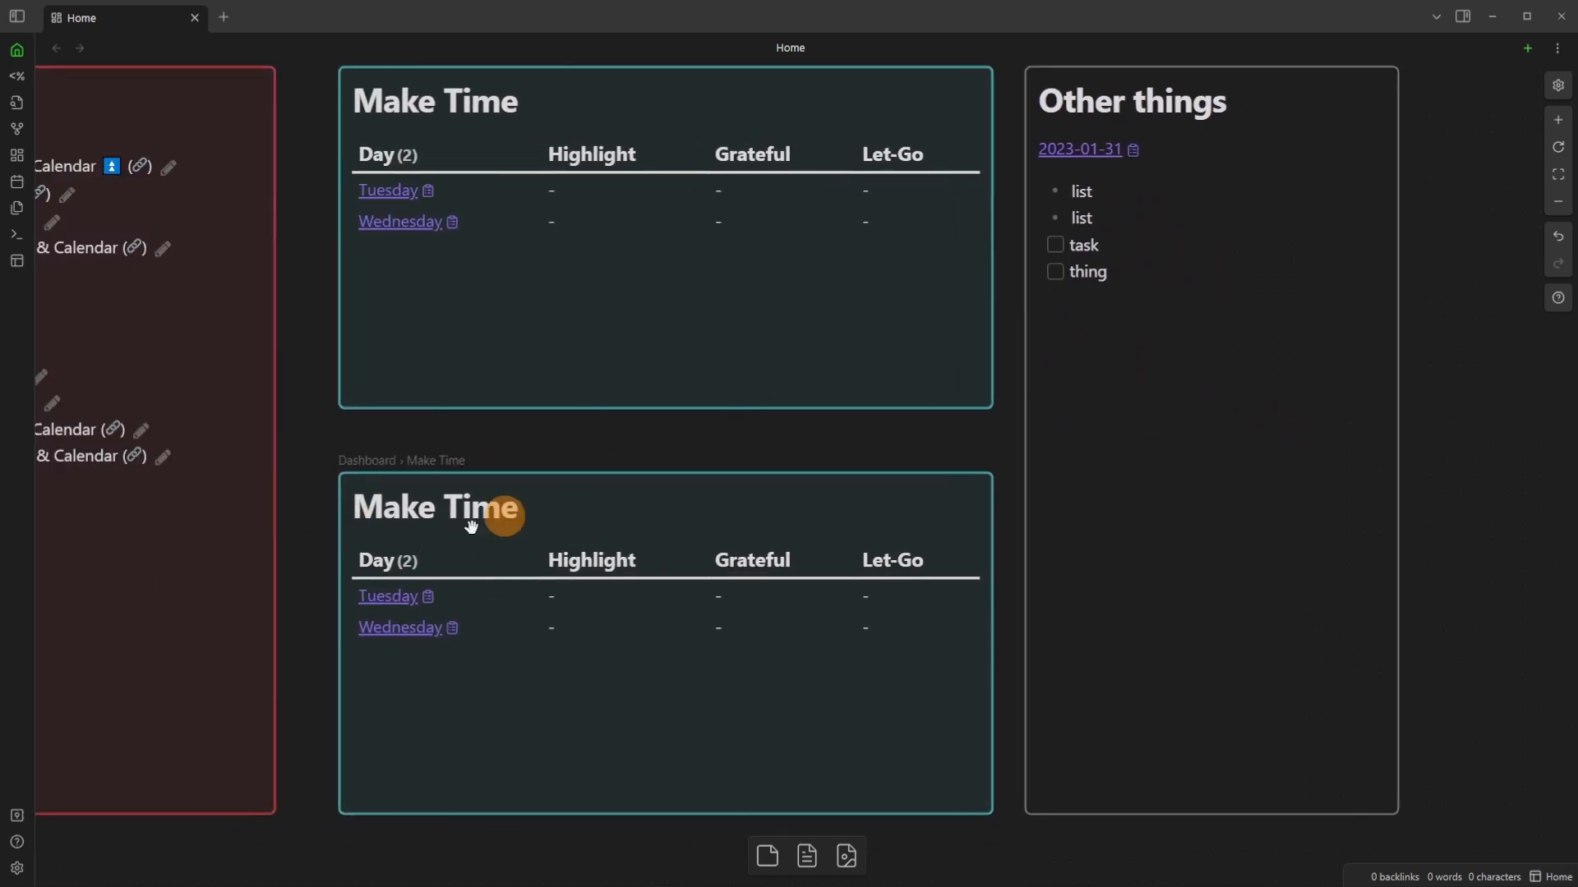
{"action": "left_click", "coordinate": [516, 548]}
{"action": "left_click", "coordinate": [436, 460]}
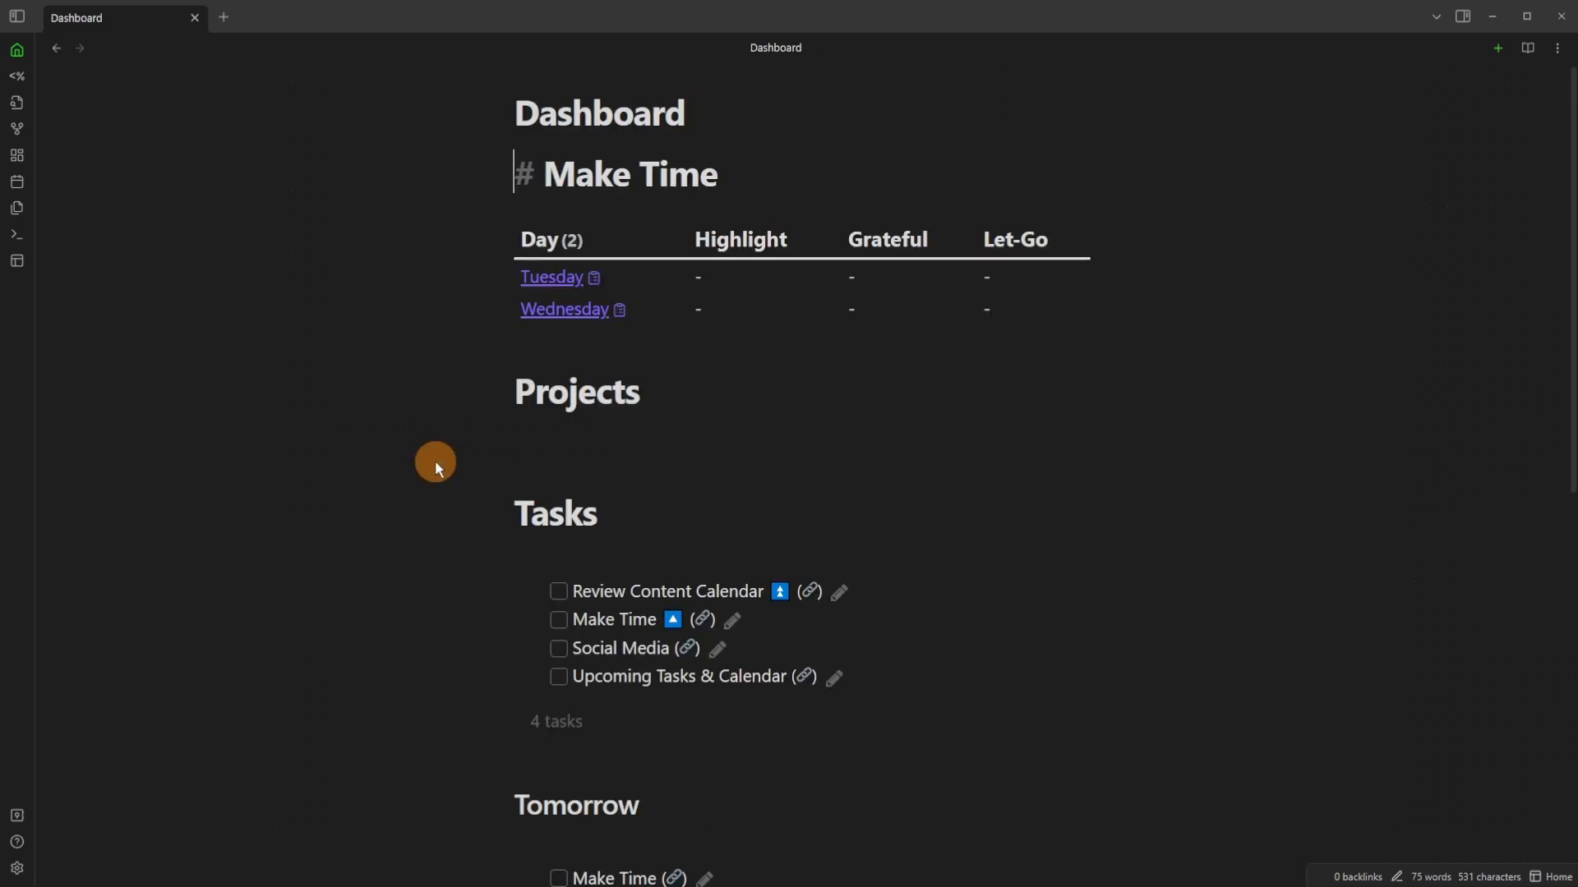
{"action": "left_click", "coordinate": [616, 445]}
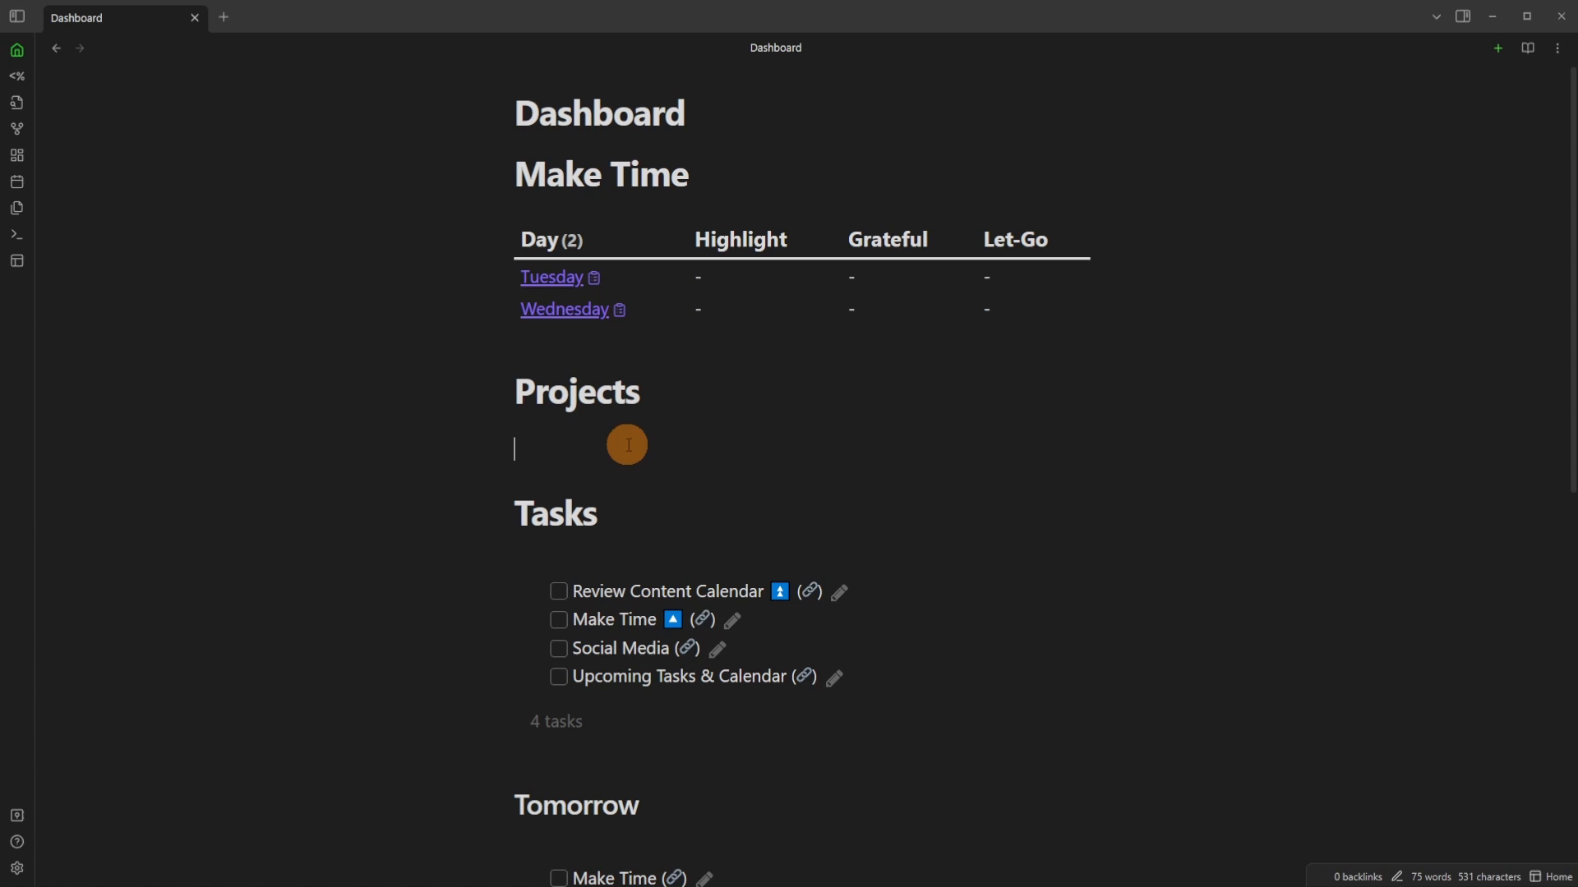
{"action": "type", "text": "```"}
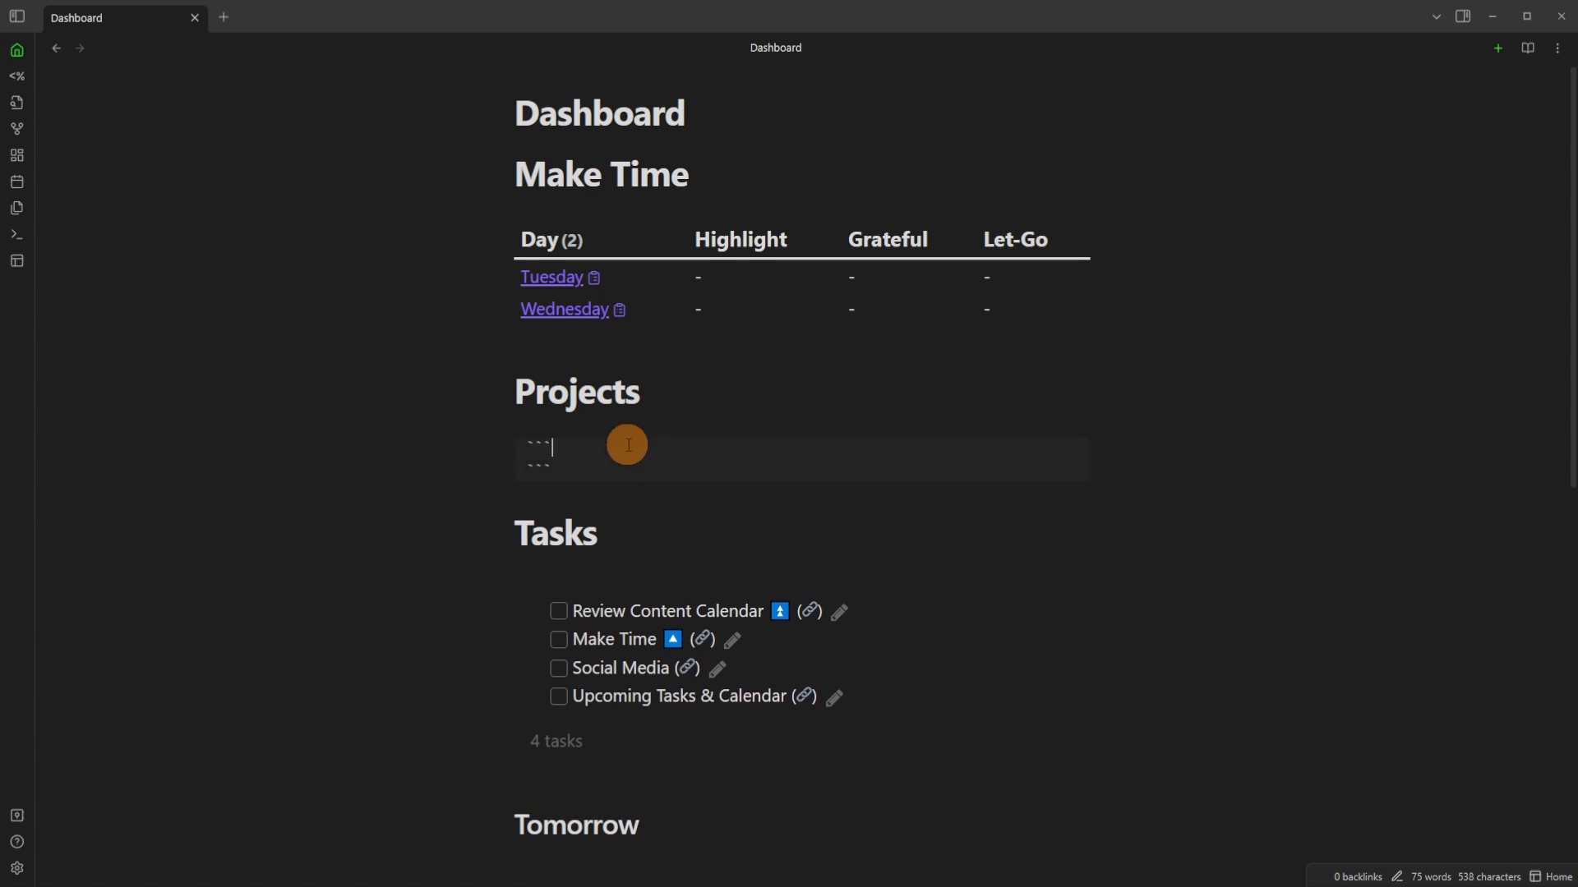
{"action": "type", "text": "dataview"}
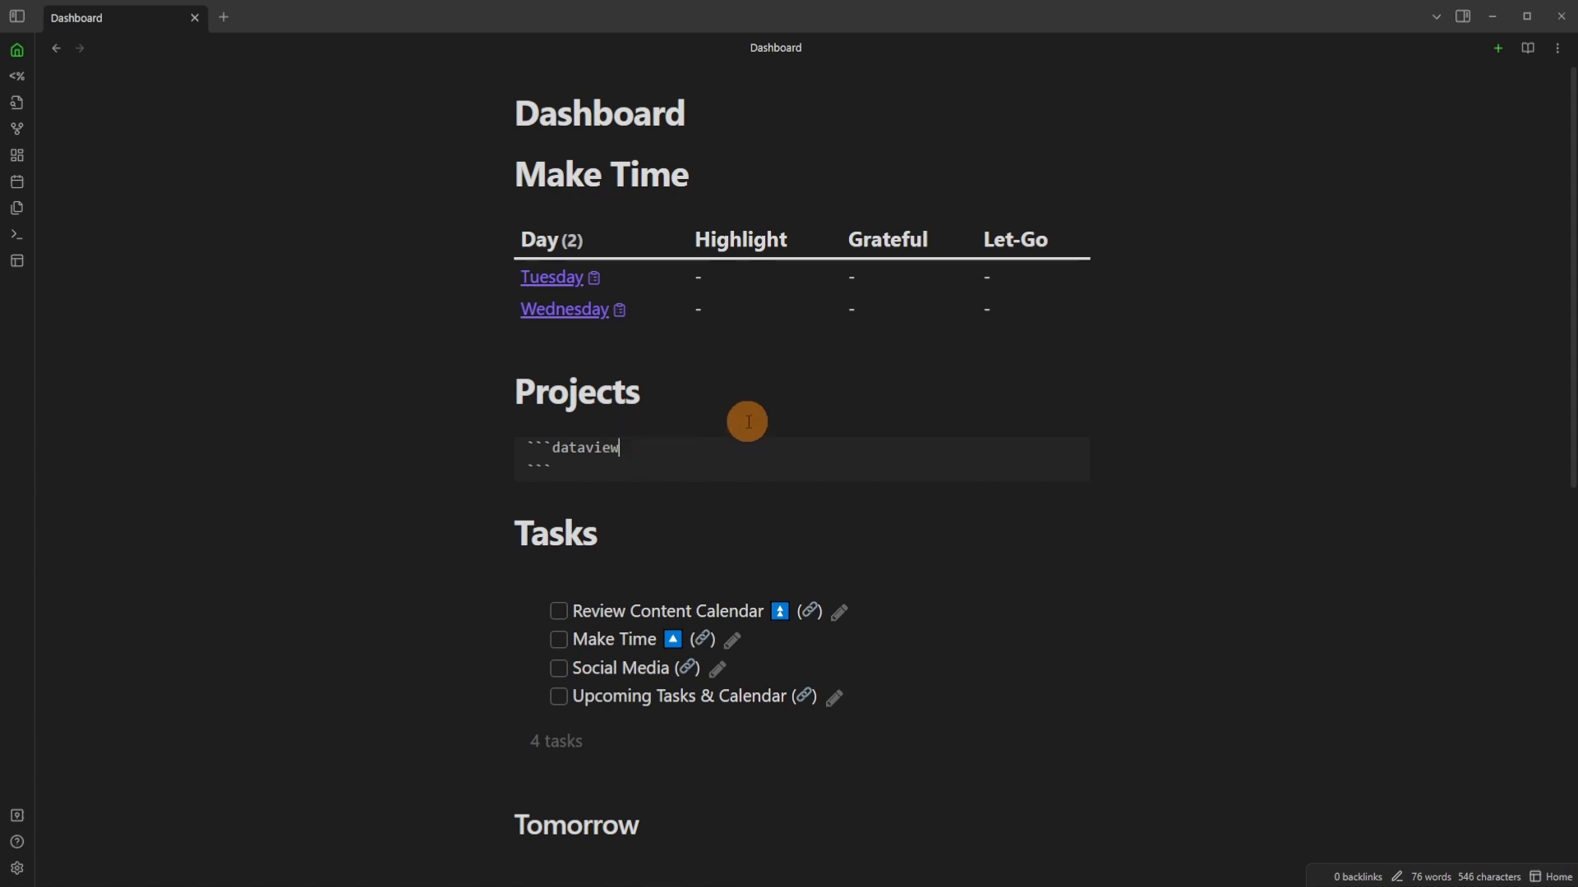
{"action": "key", "text": "Return"}
{"action": "type", "text": "table"}
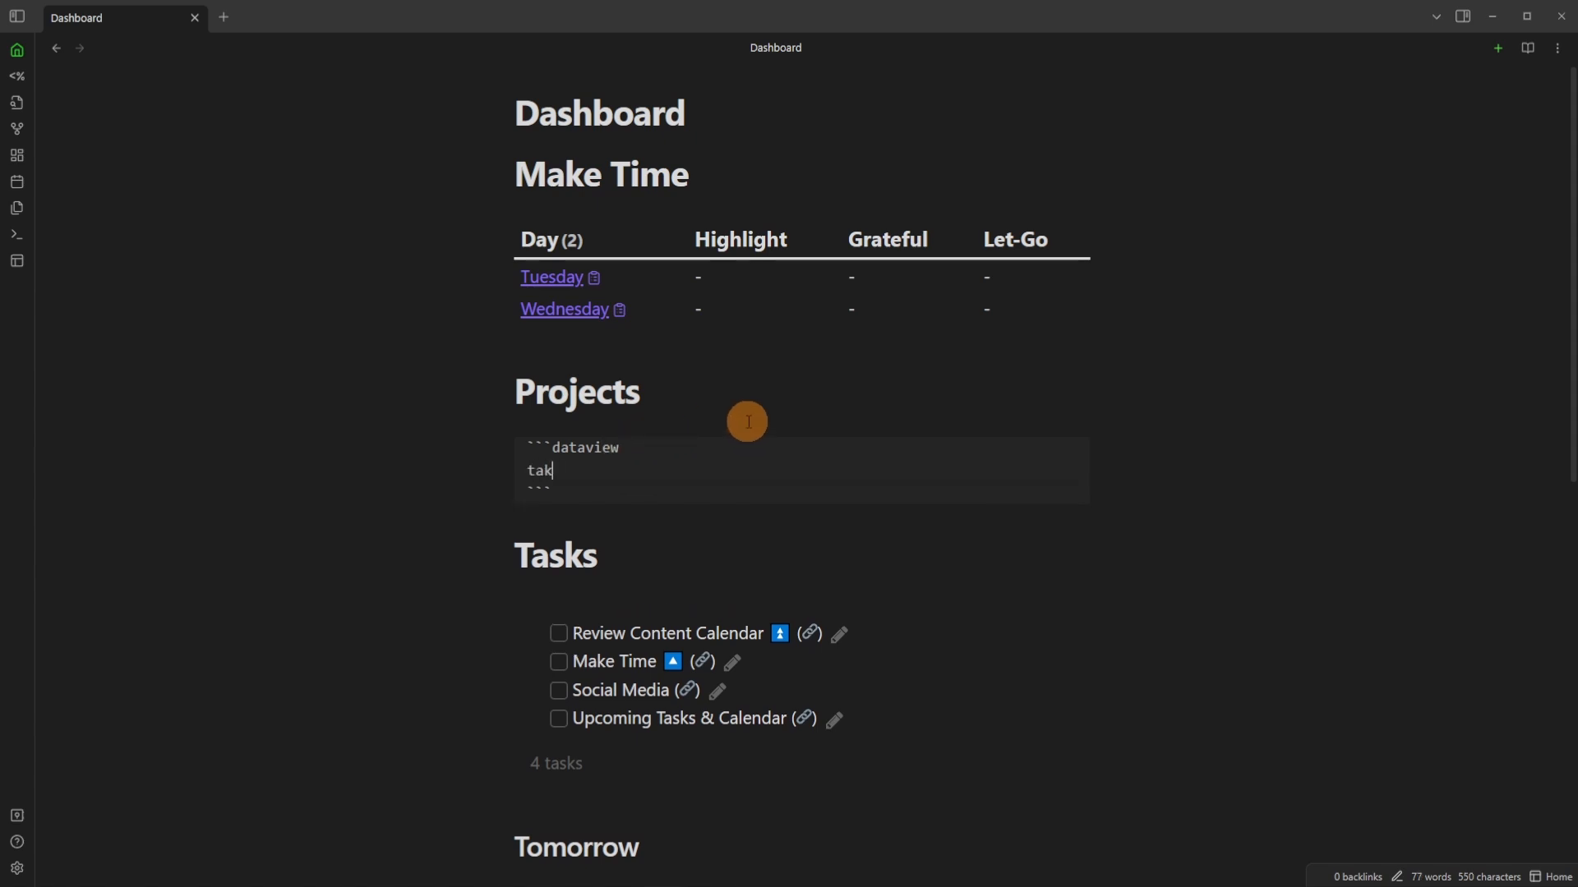
{"action": "key", "text": "Return"}
{"action": "type", "text": "from"}
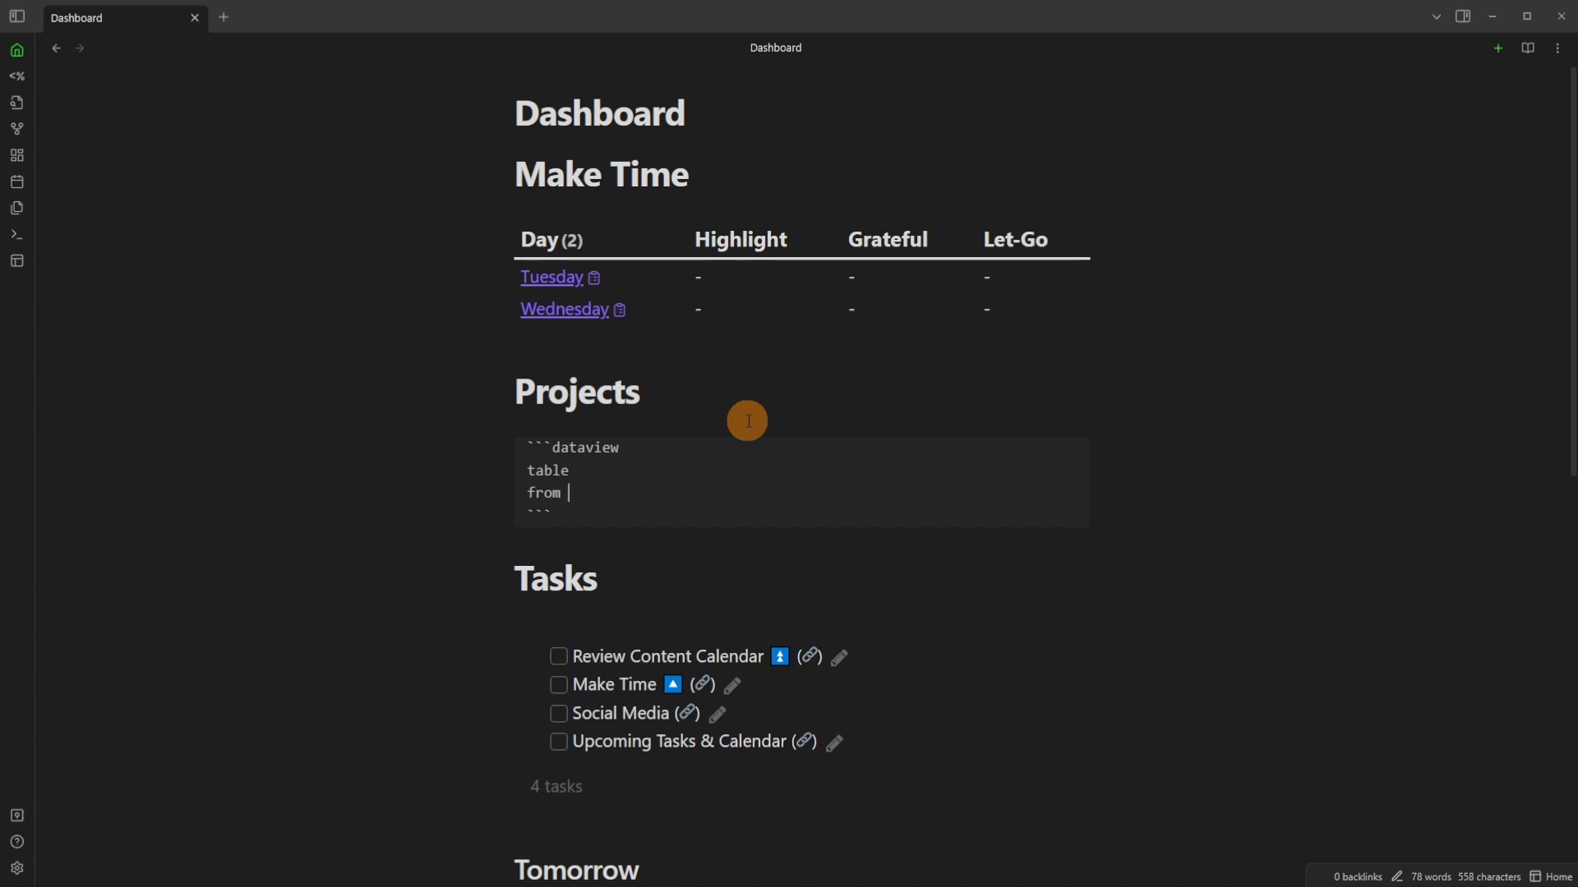
{"action": "type", "text": " #Project"}
{"action": "key", "text": "Return"}
Complete the Projects query with the filter where !contains(file.name, "Template") and the order sort date asc.
{"action": "type", "text": "where"}
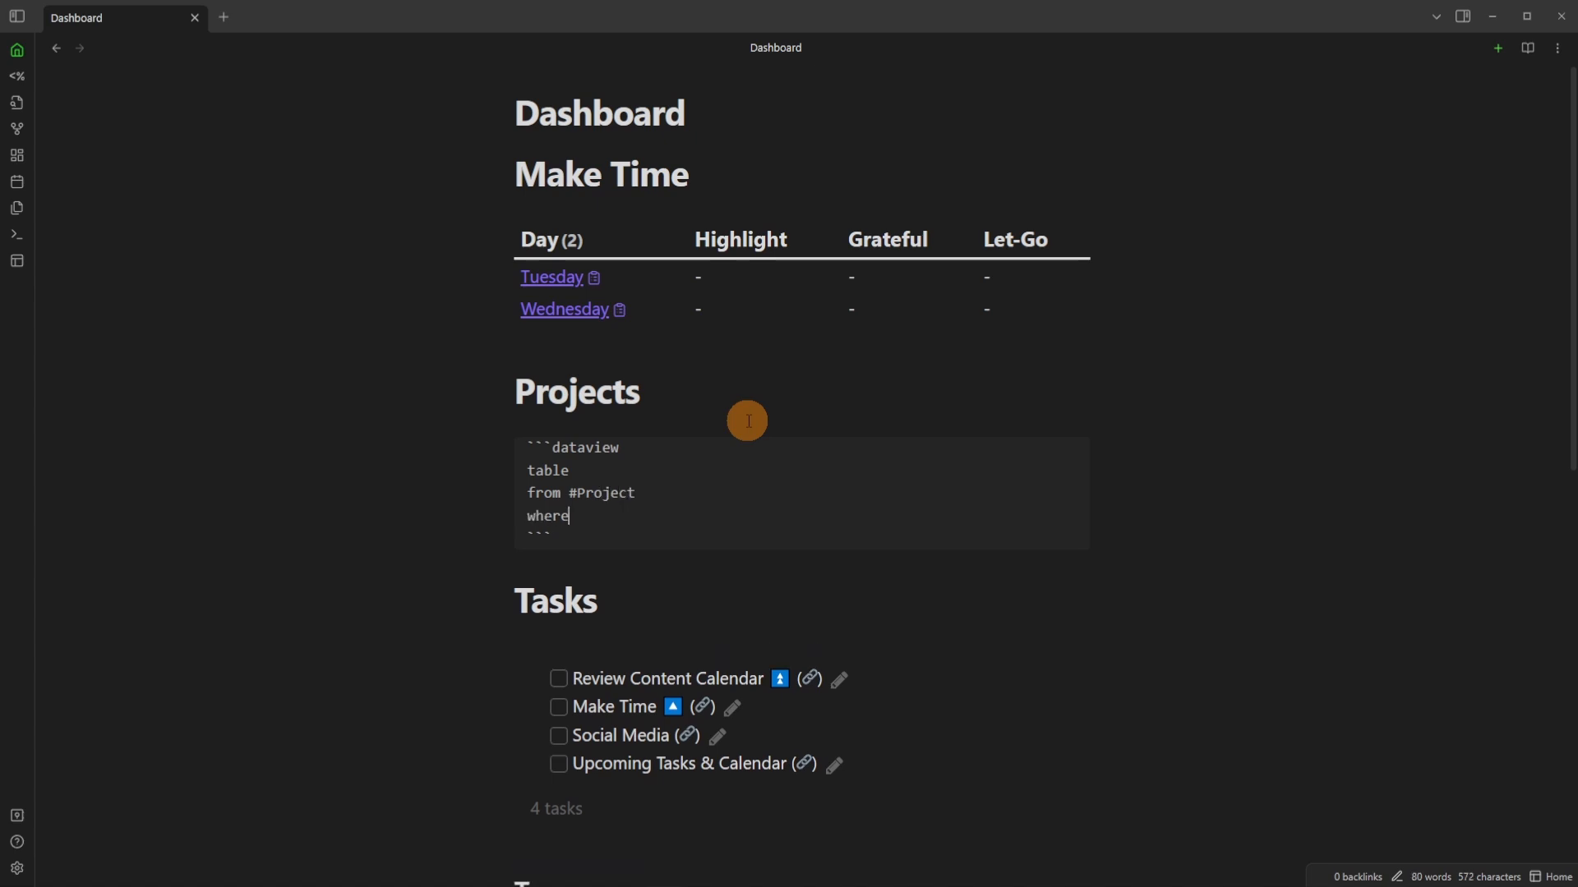
{"action": "type", "text": " #"}
{"action": "key", "text": "BackSpace"}
{"action": "type", "text": "!contains(file.name, \"Templatte"}
{"action": "key", "text": "BackSpace"}
{"action": "key", "text": "BackSpace"}
{"action": "type", "text": "e"}
{"action": "key", "text": "Return"}
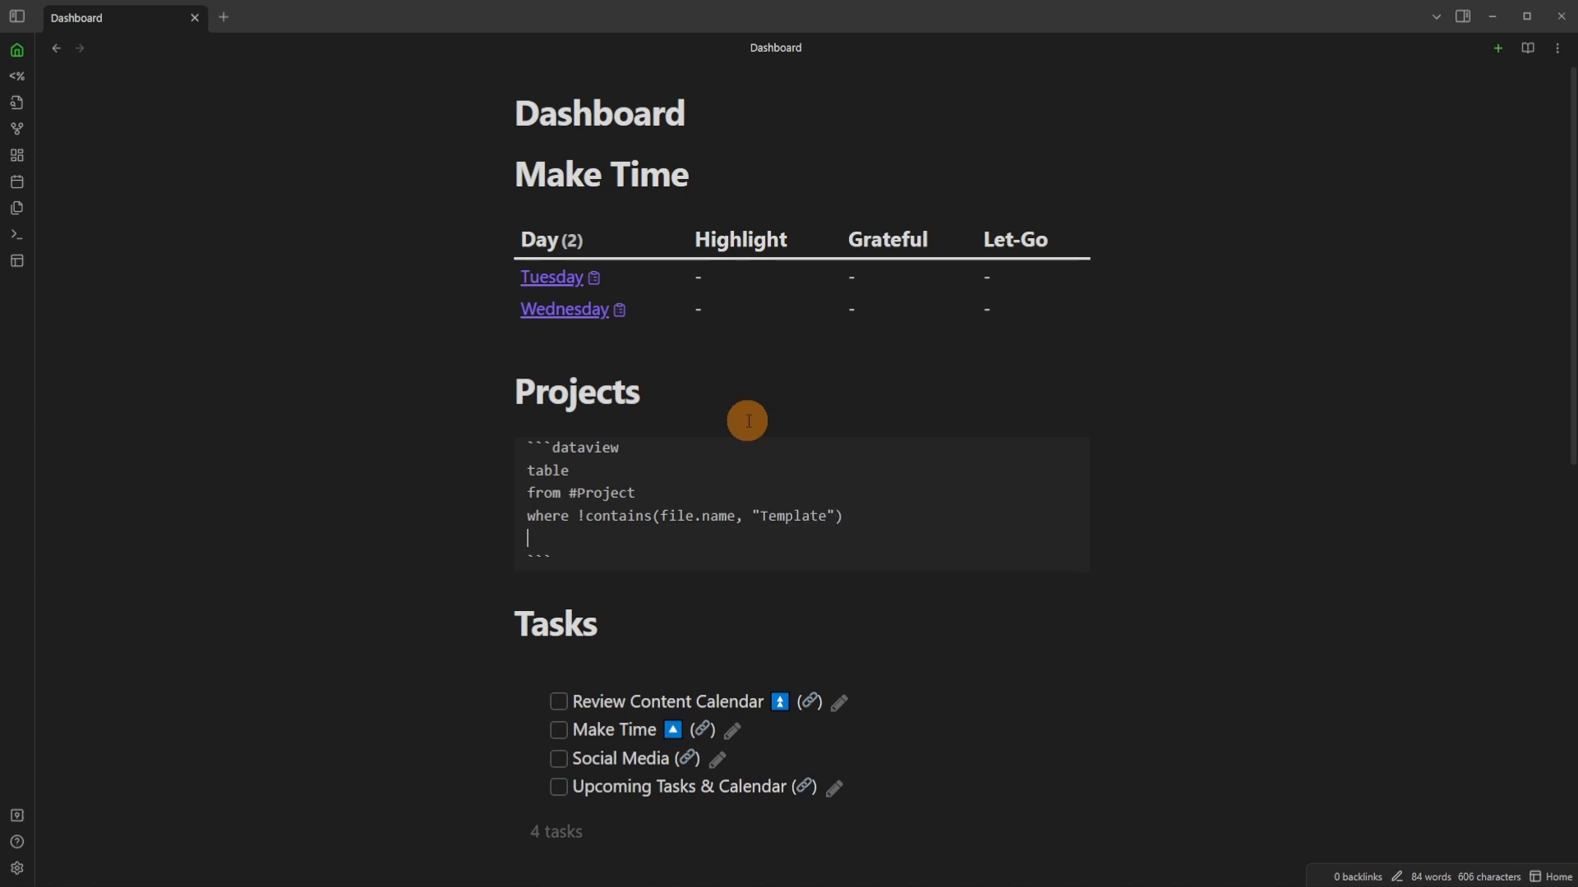
{"action": "type", "text": "sort date asc"}
{"action": "key", "text": "Down"}
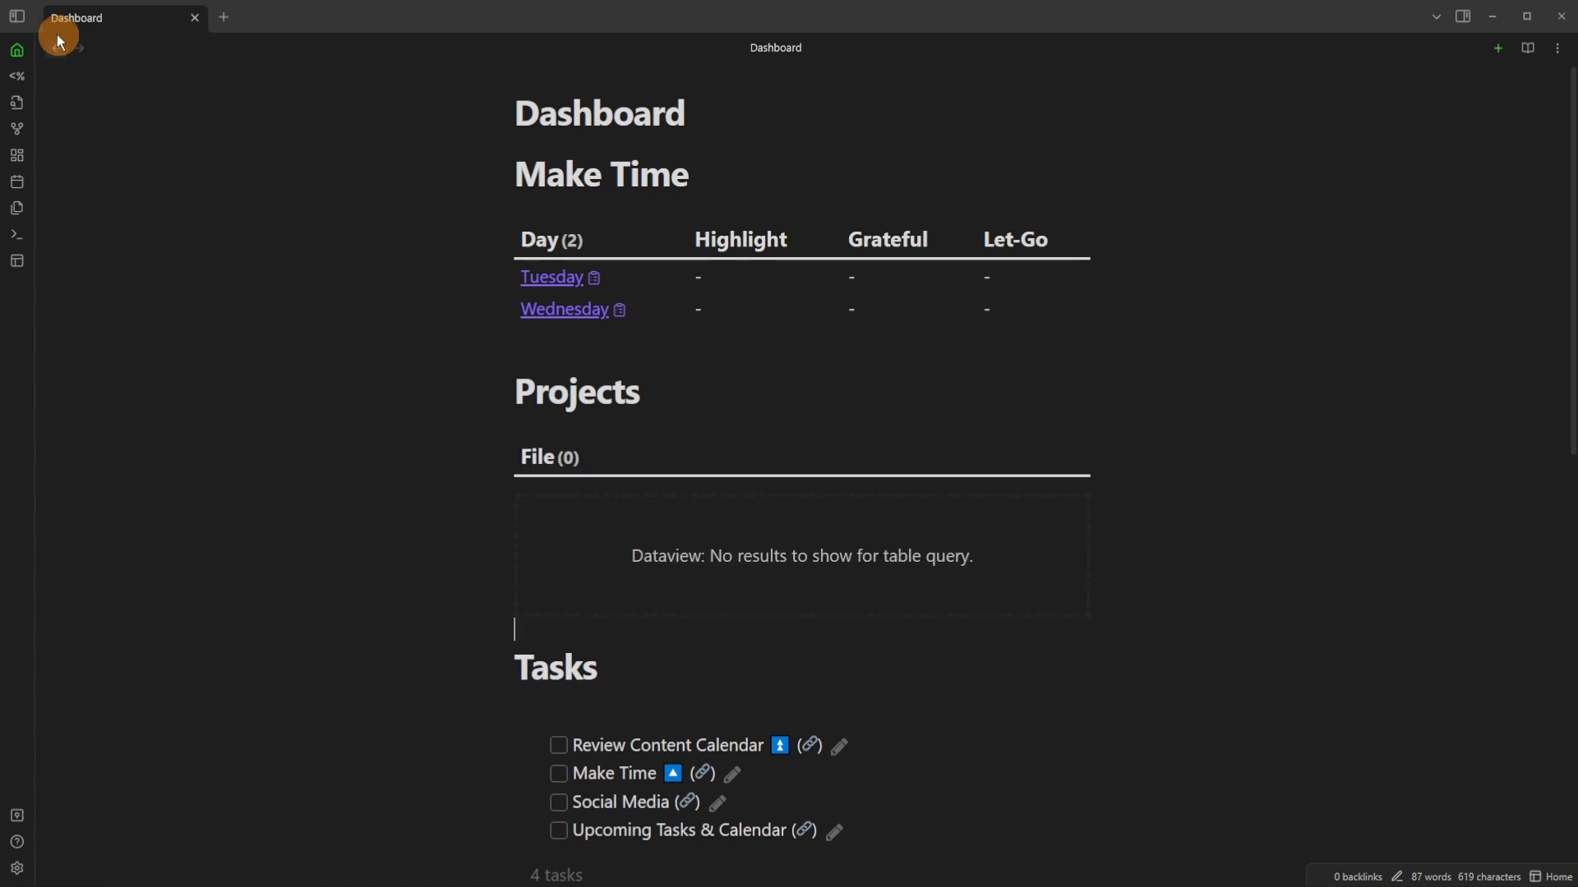
Create a new note named "Project" in the Class folder.
{"action": "left_click", "coordinate": [17, 16]}
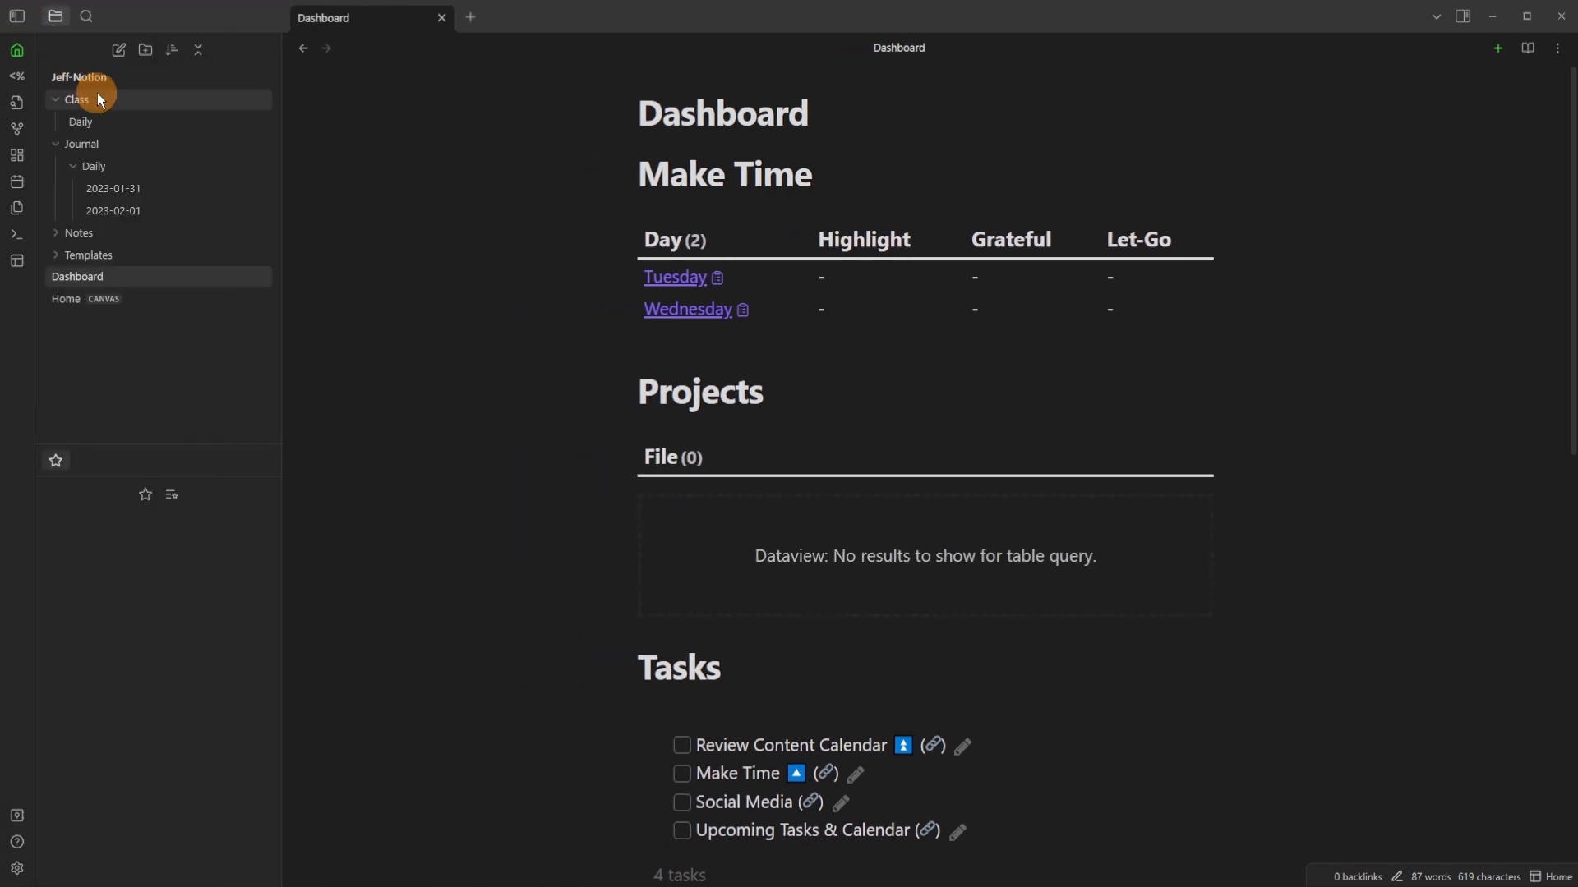
{"action": "left_click", "coordinate": [61, 143]}
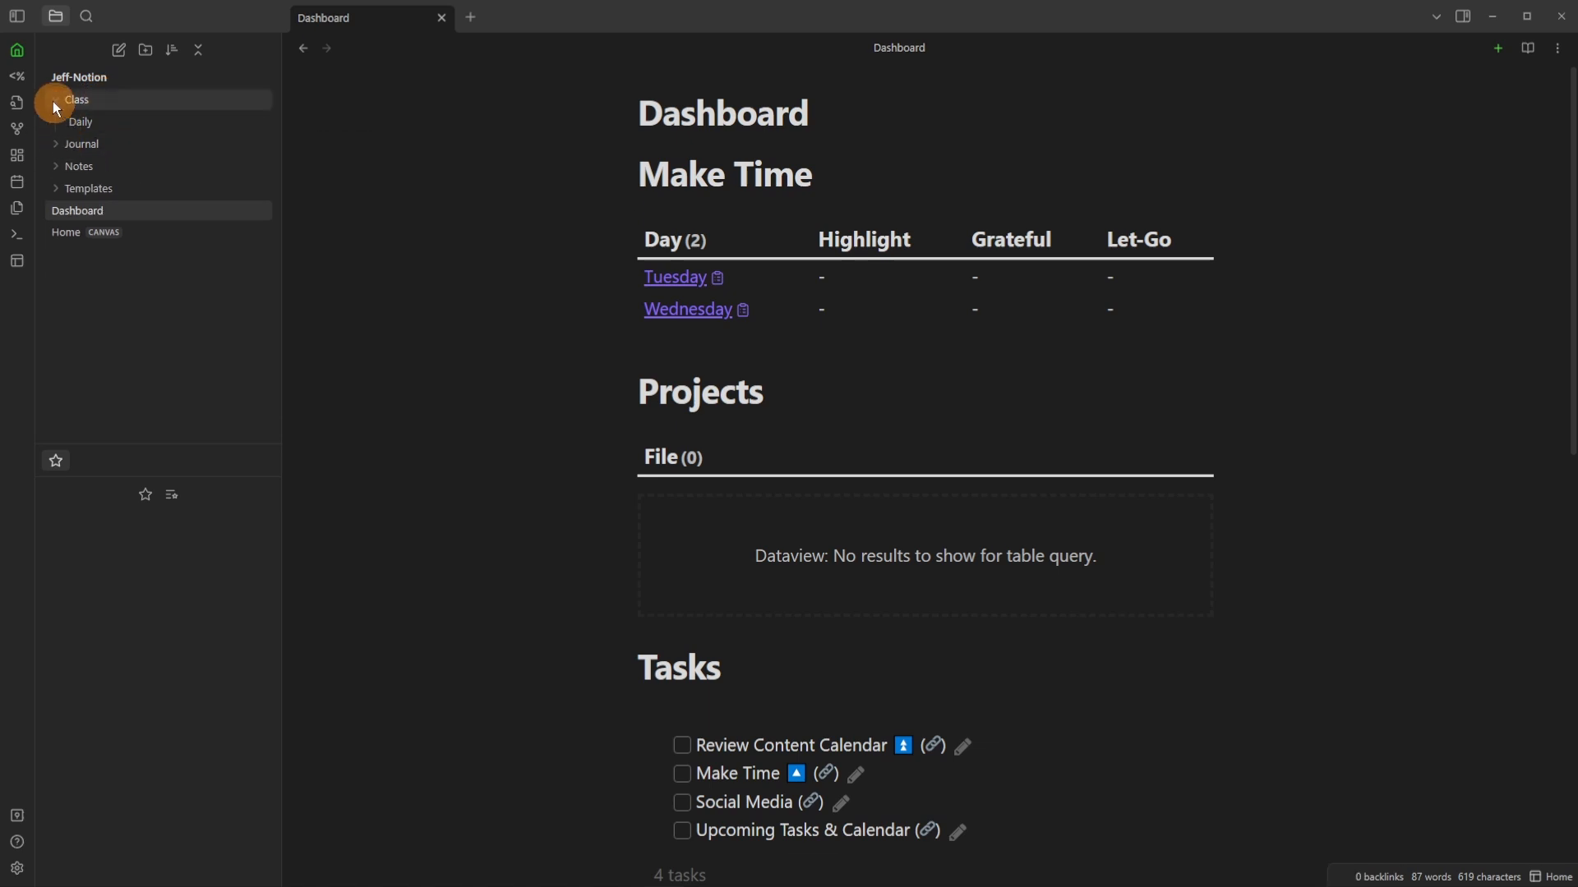
{"action": "right_click", "coordinate": [102, 100]}
{"action": "left_click", "coordinate": [167, 120]}
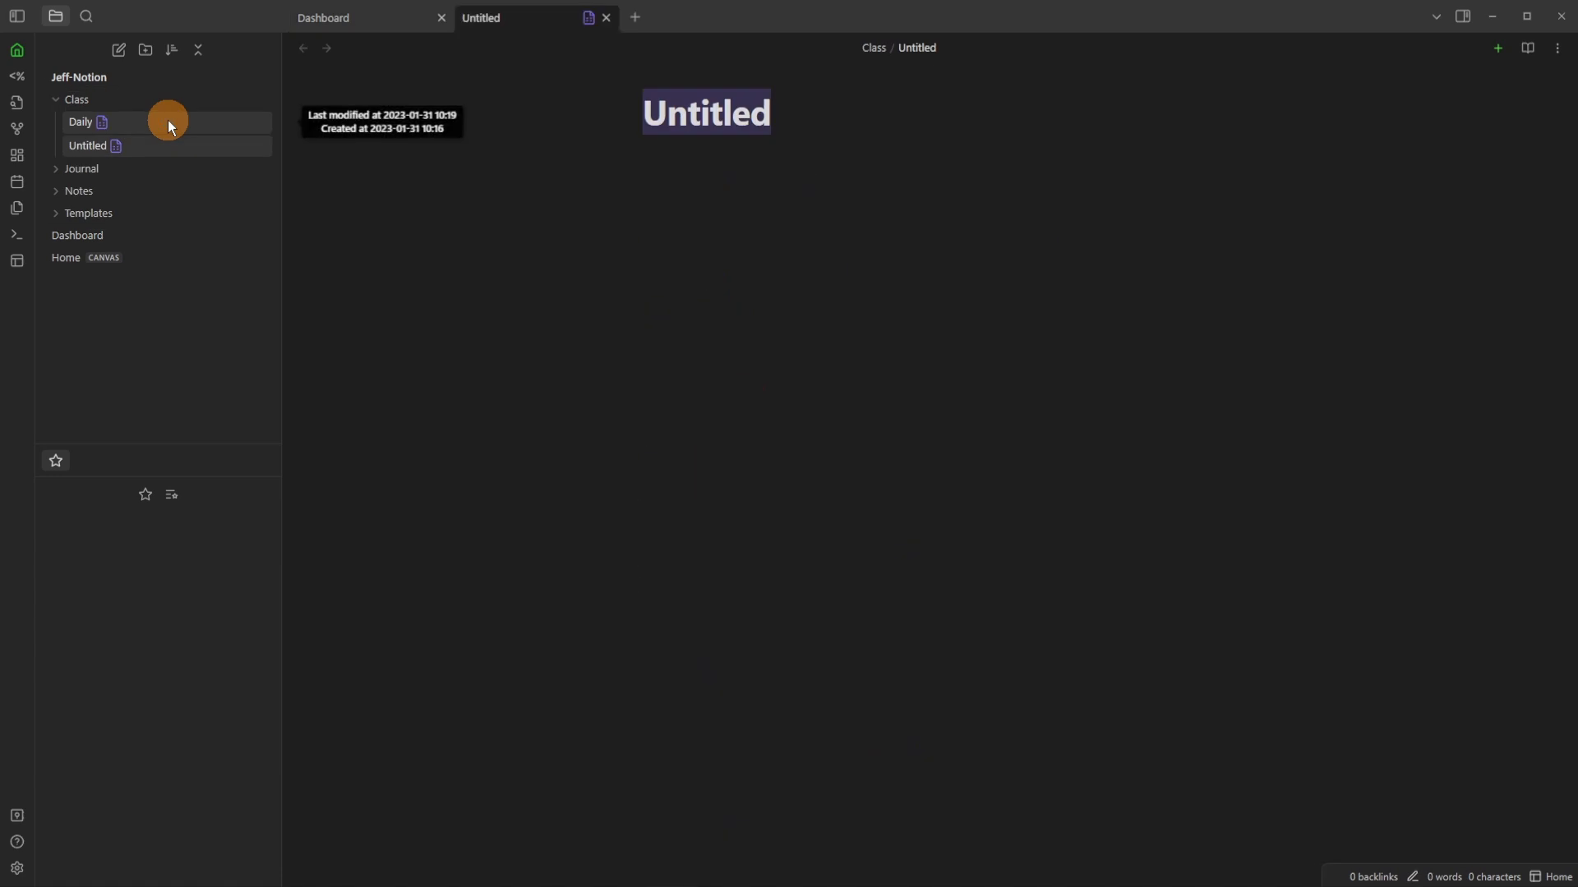
{"action": "type", "text": "Project"}
{"action": "key", "text": "Return"}
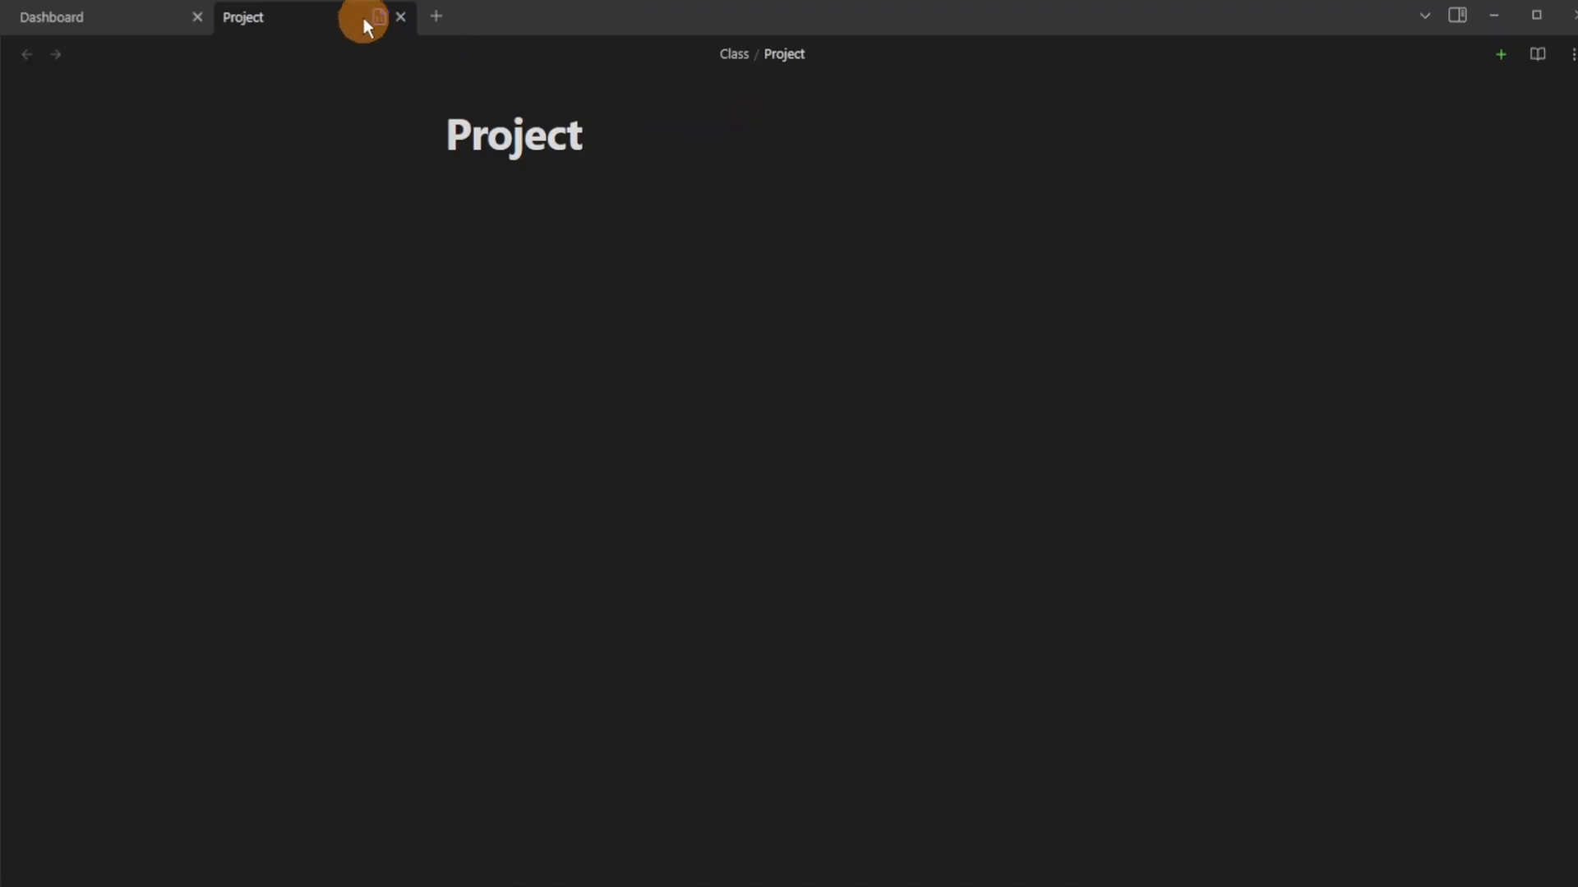
Turn on Map with tag in the Project fileclass settings and save them.
{"action": "left_click", "coordinate": [378, 18]}
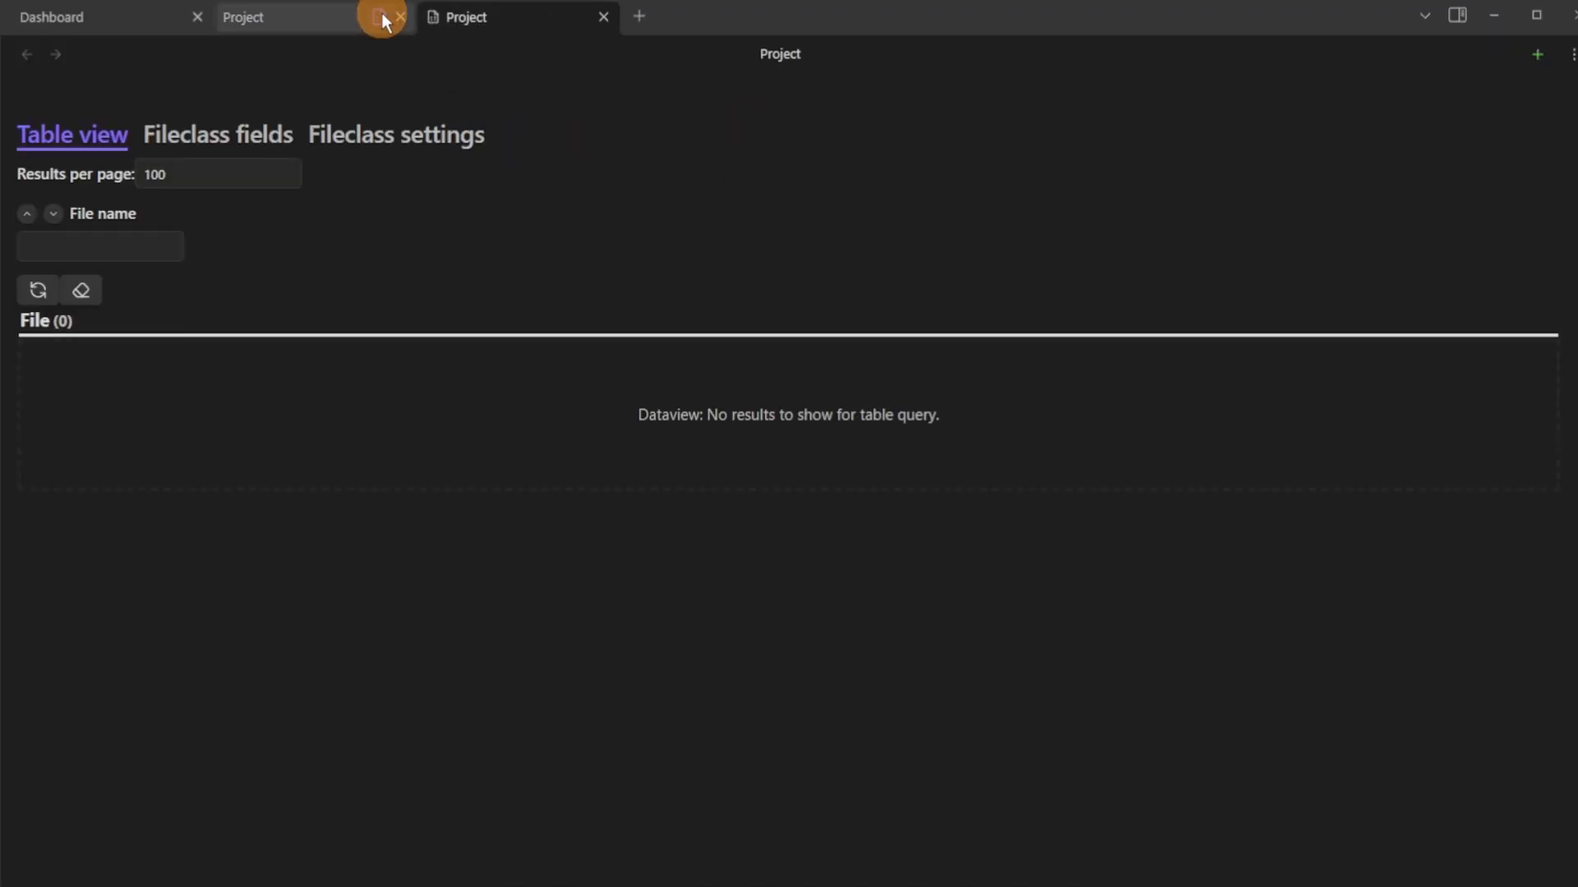
{"action": "left_click", "coordinate": [388, 136]}
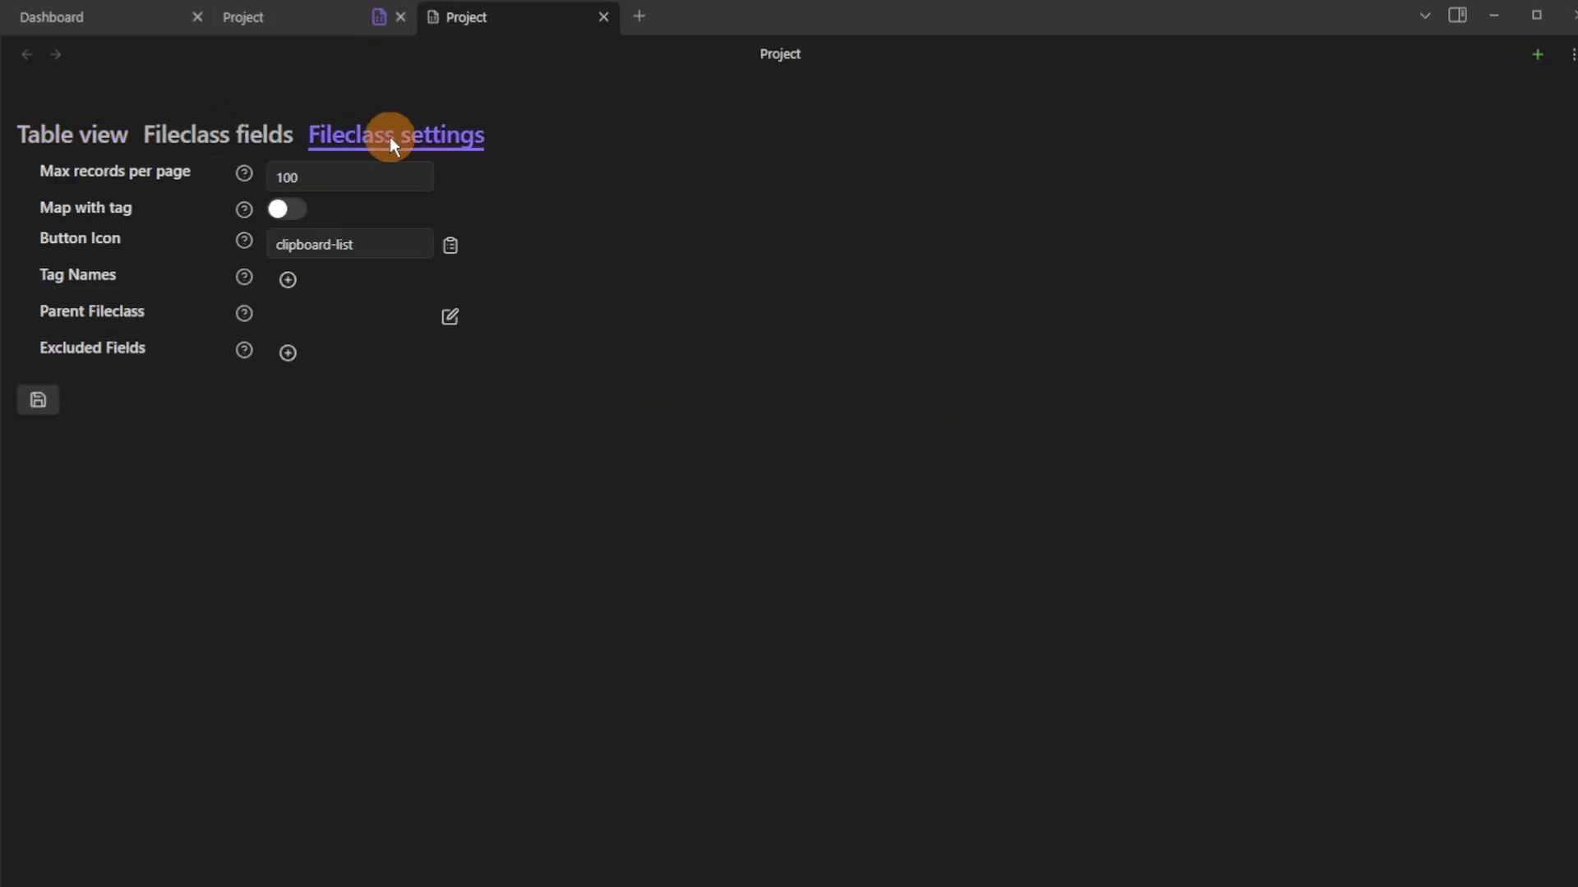
{"action": "left_click", "coordinate": [292, 209]}
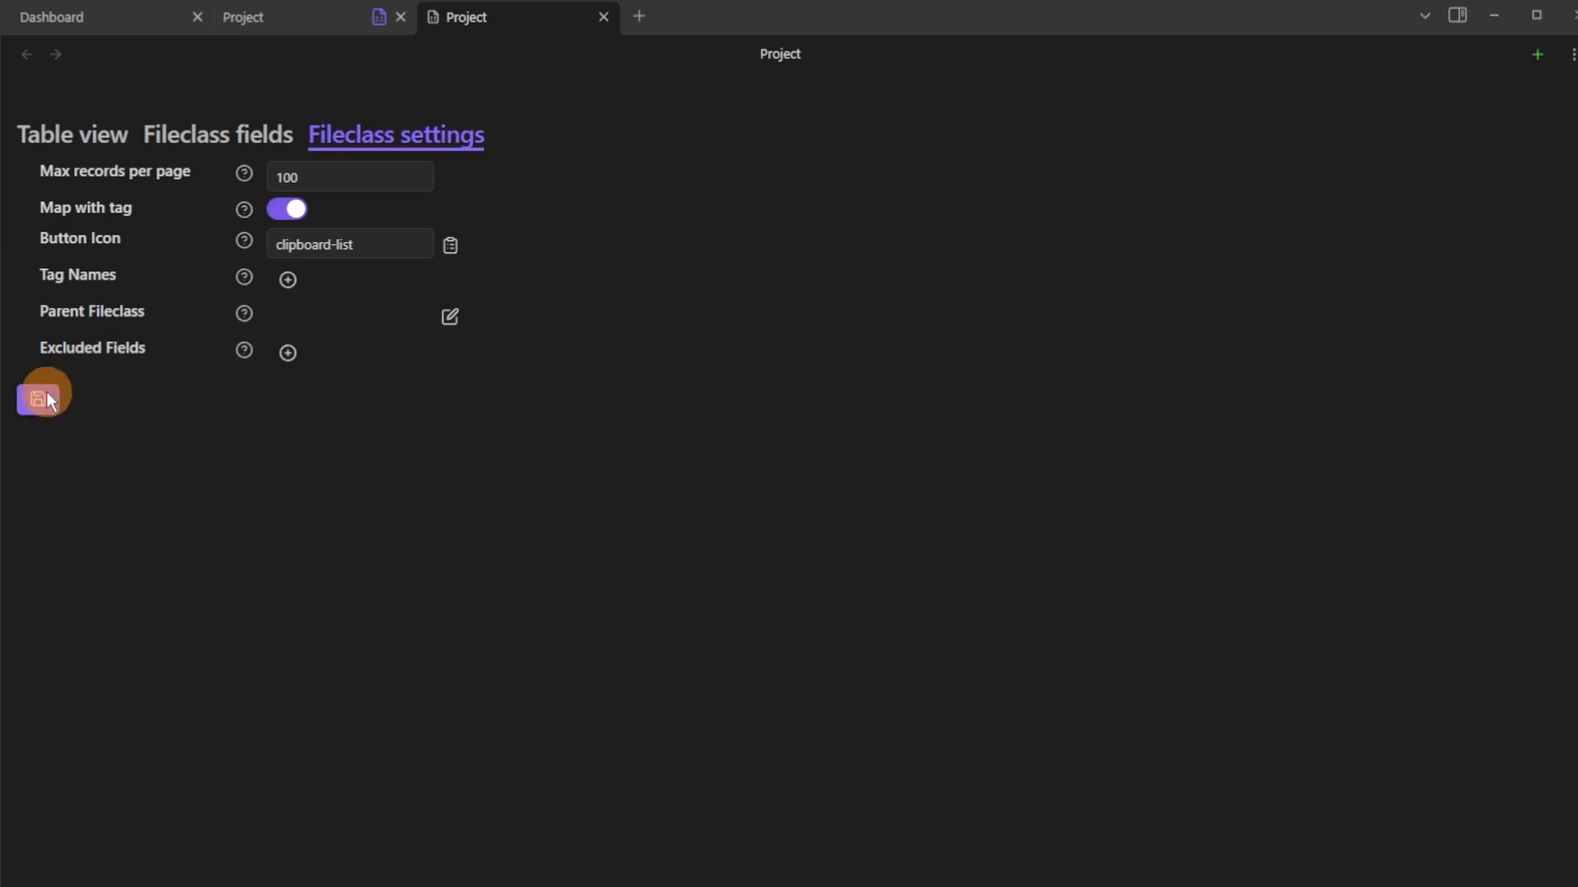
Start a new Project fileclass field named "Status" with the type Accept a single value from a list.
{"action": "left_click", "coordinate": [191, 135]}
{"action": "left_click", "coordinate": [34, 185]}
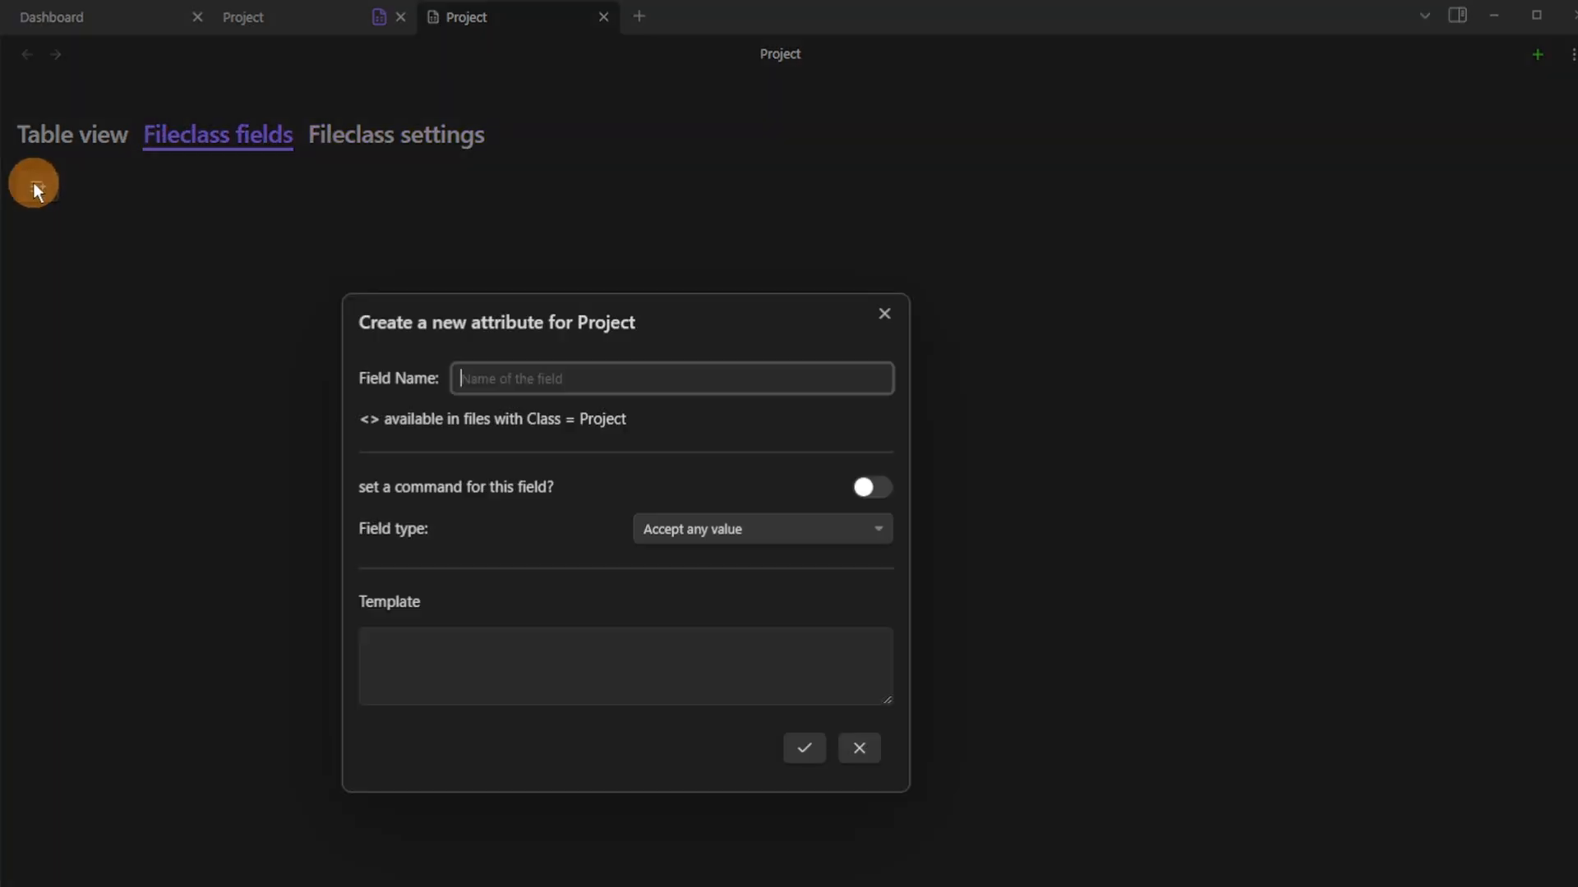
{"action": "type", "text": "S"}
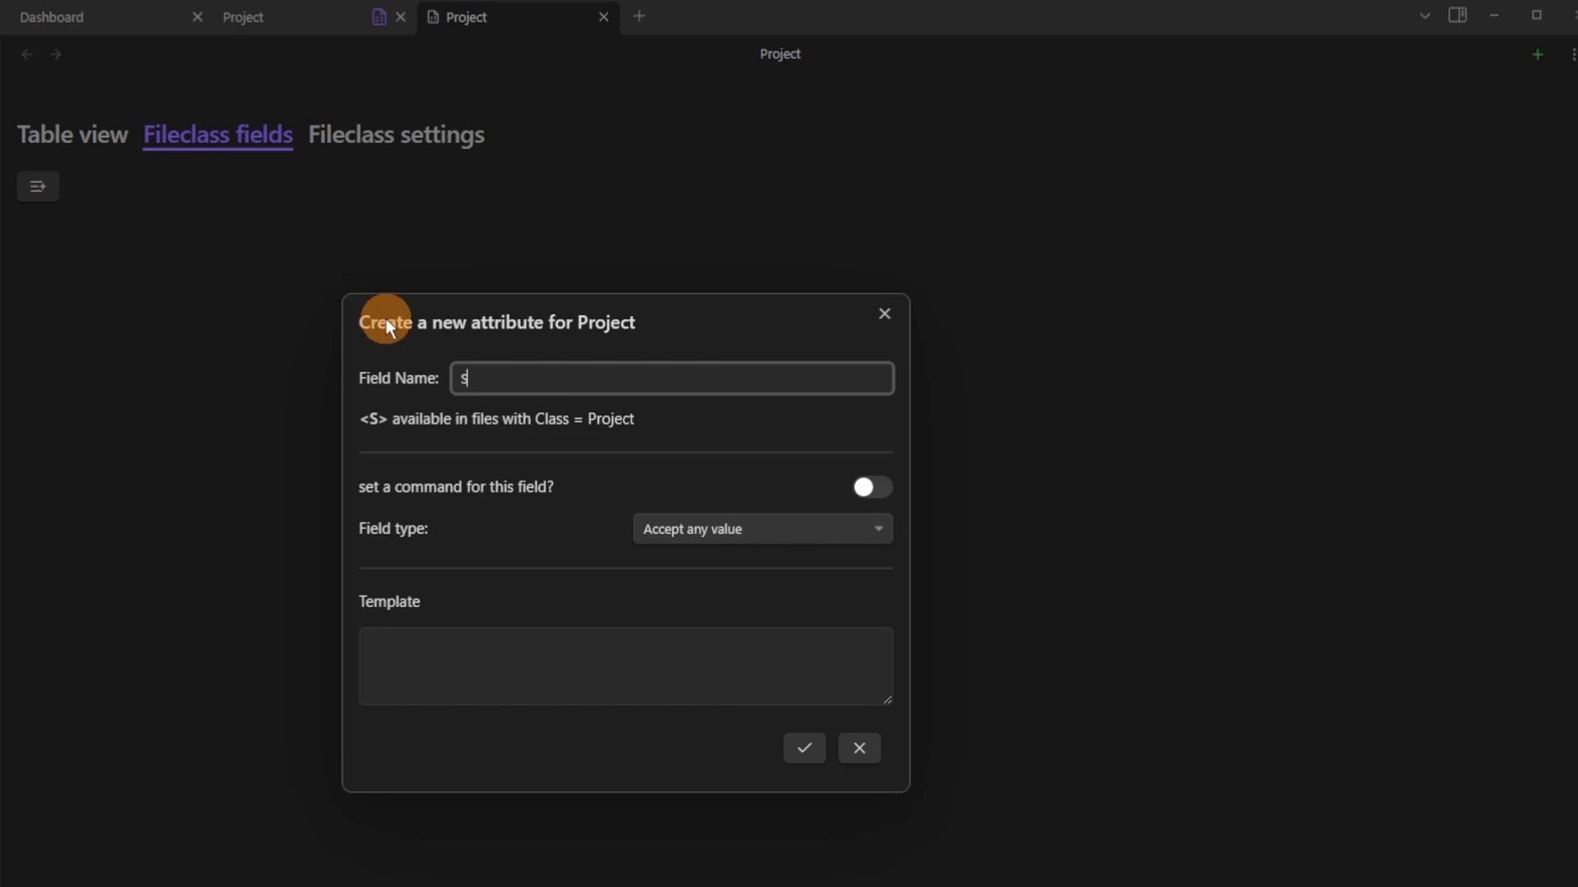
{"action": "type", "text": "tatus"}
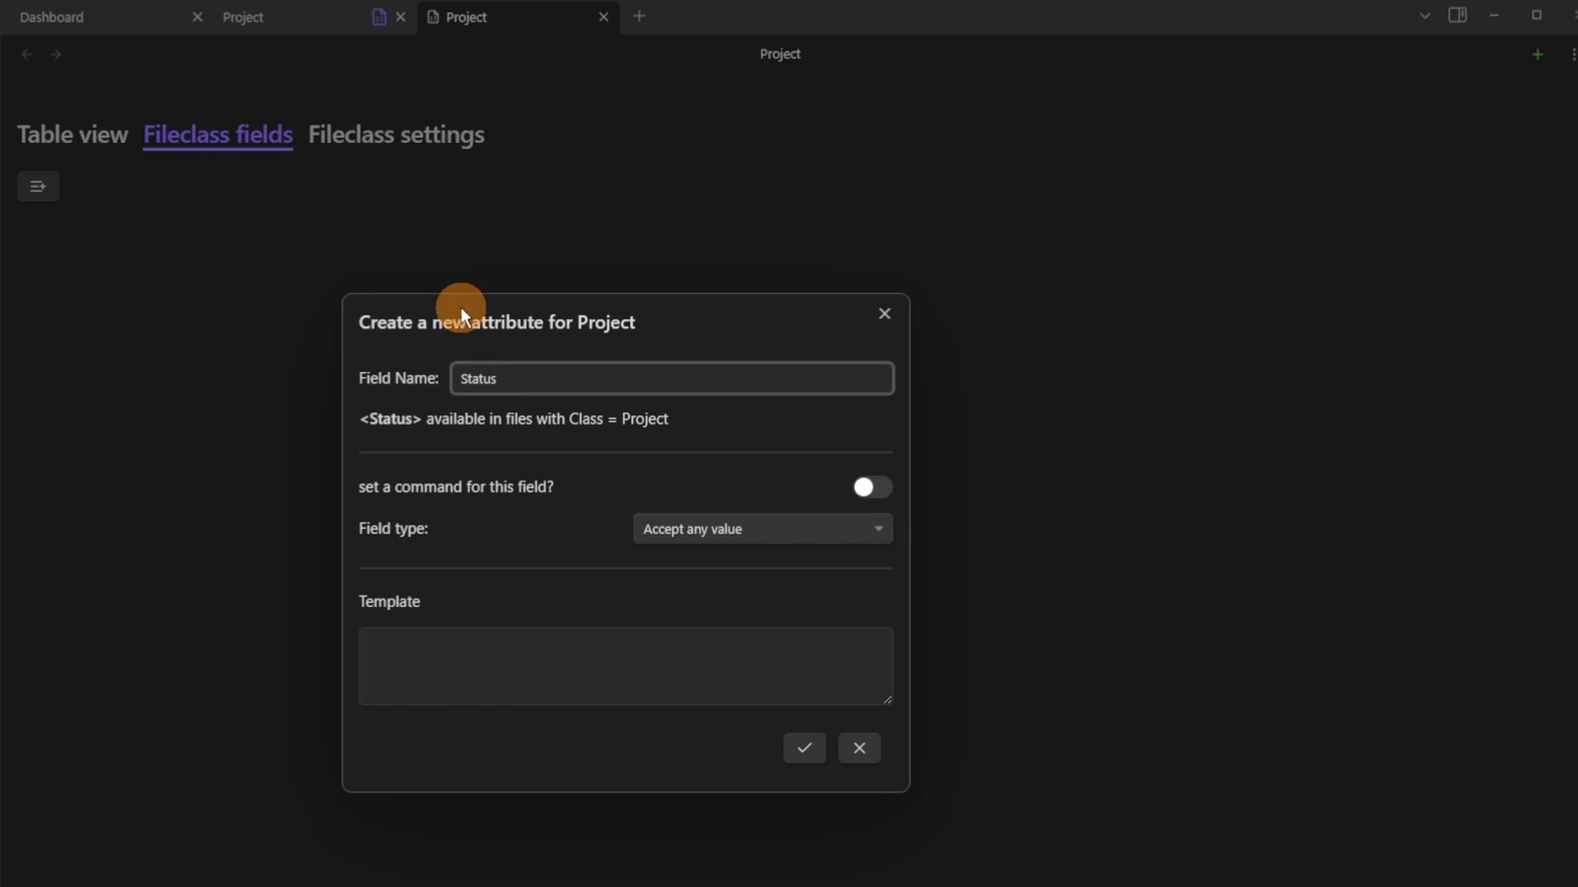
{"action": "left_click", "coordinate": [752, 534]}
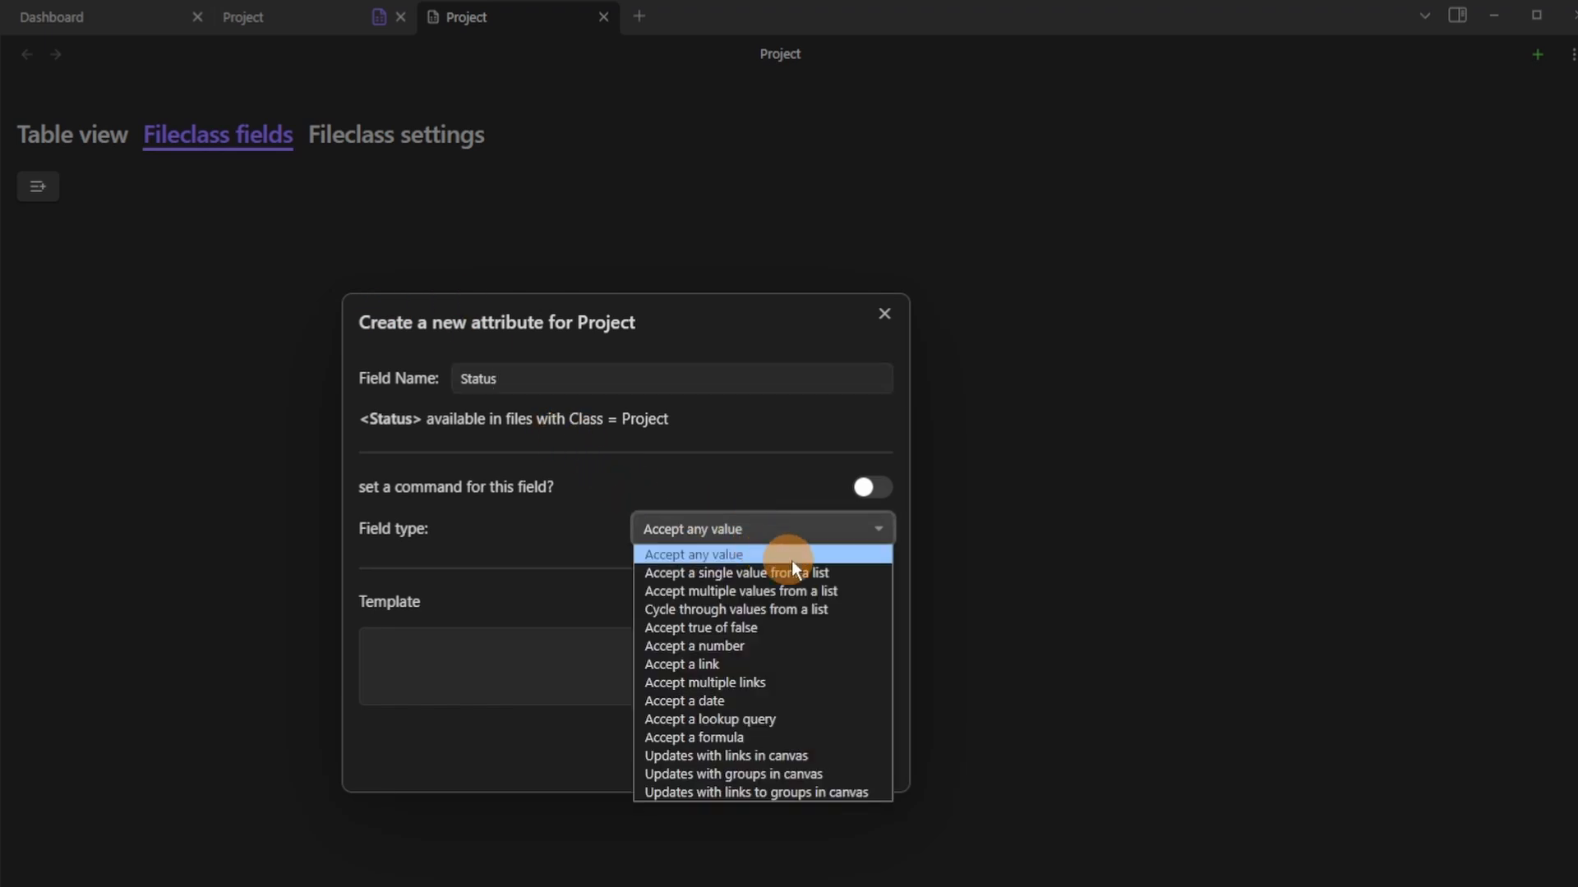
{"action": "left_click", "coordinate": [862, 575]}
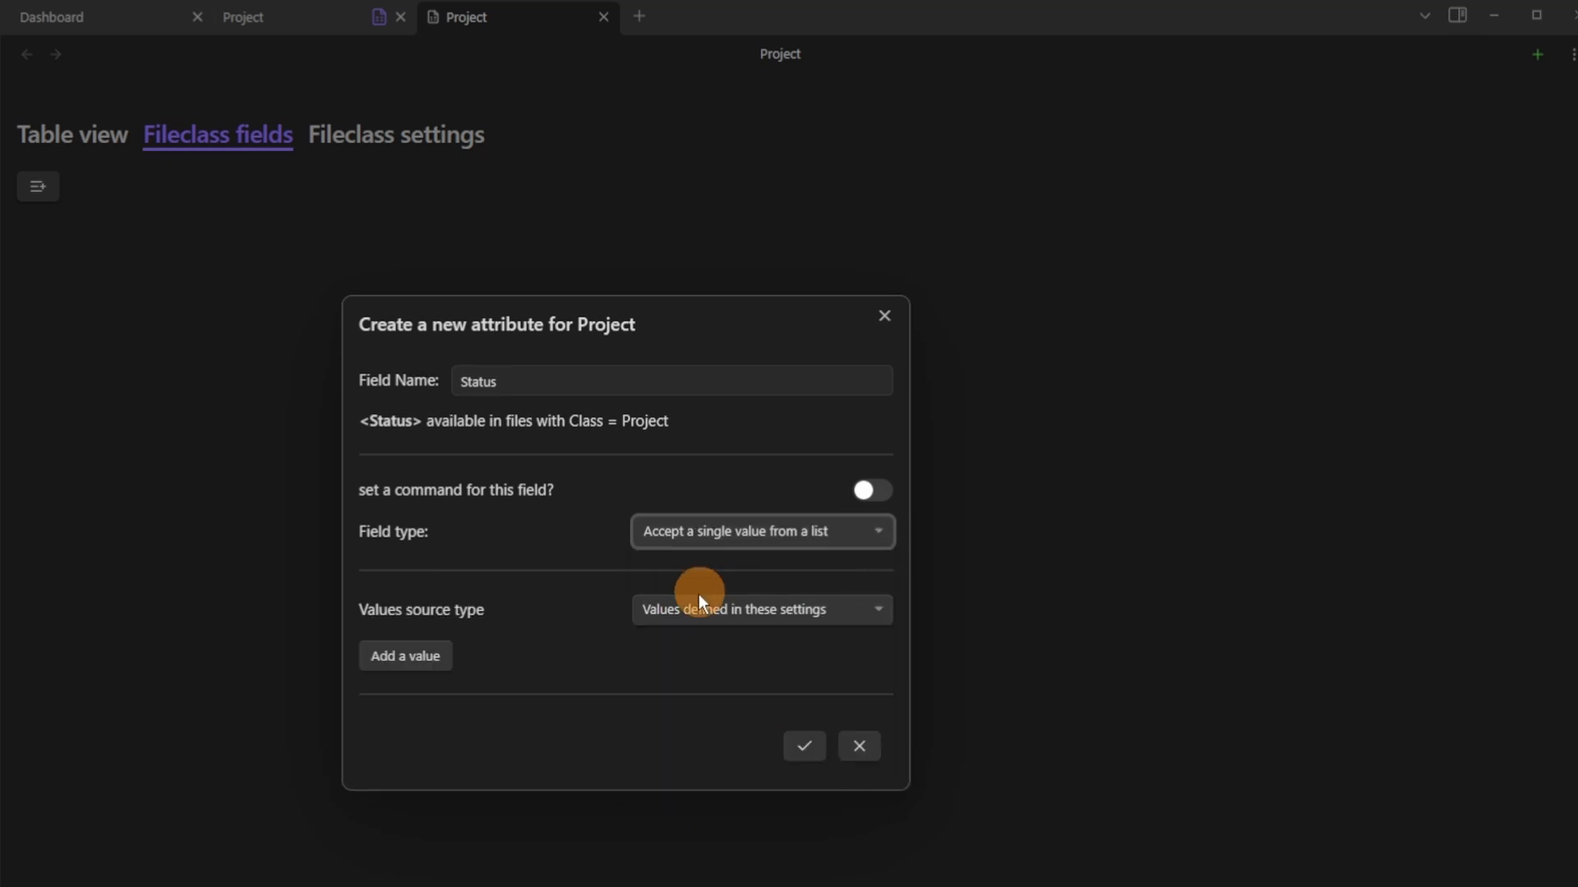
Define the Status values To Do, Doing, Done and On hold in the field settings and save the field.
{"action": "left_click", "coordinate": [386, 657]}
{"action": "left_click", "coordinate": [521, 634]}
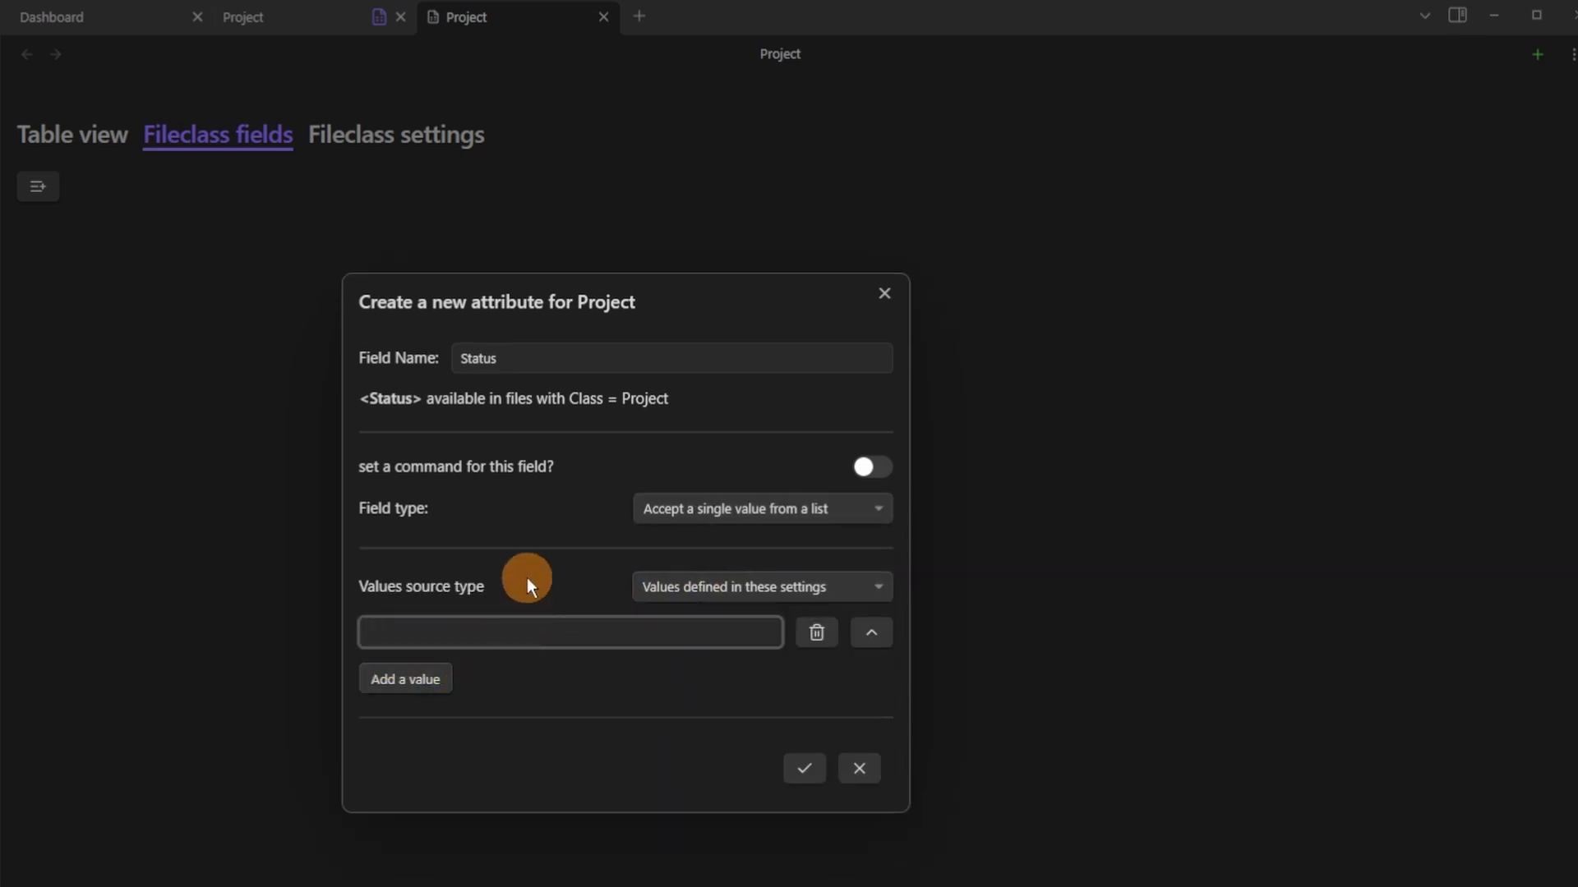
{"action": "type", "text": "To Do"}
{"action": "left_click", "coordinate": [437, 677]}
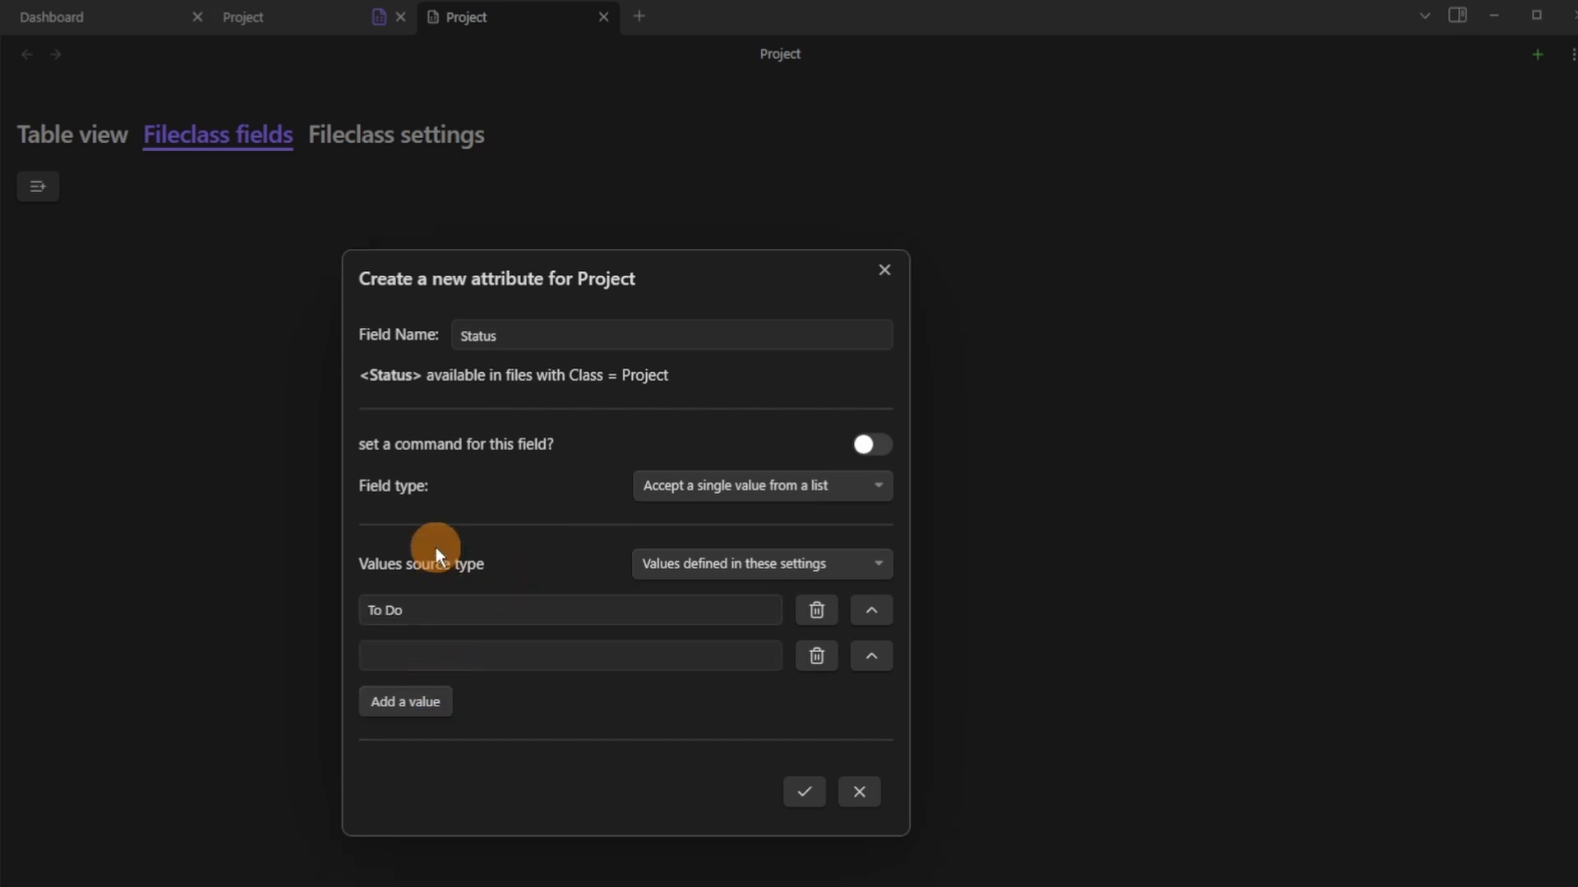
{"action": "left_click", "coordinate": [530, 657]}
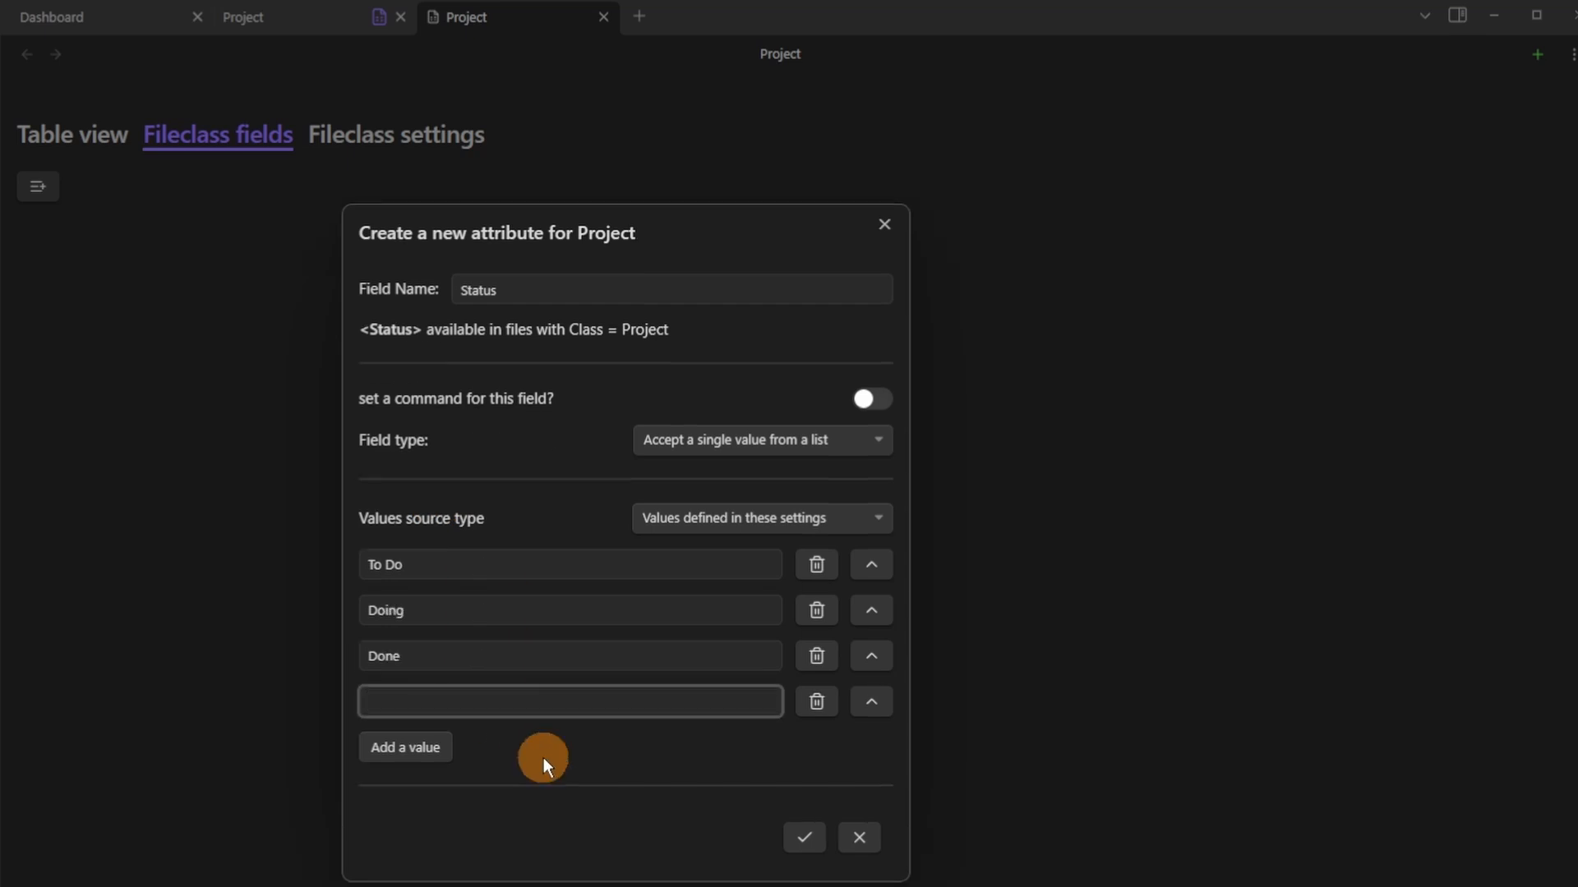
{"action": "type", "text": "OnH"}
{"action": "key", "text": "BackSpace"}
{"action": "type", "text": "hold"}
{"action": "left_click", "coordinate": [800, 839]}
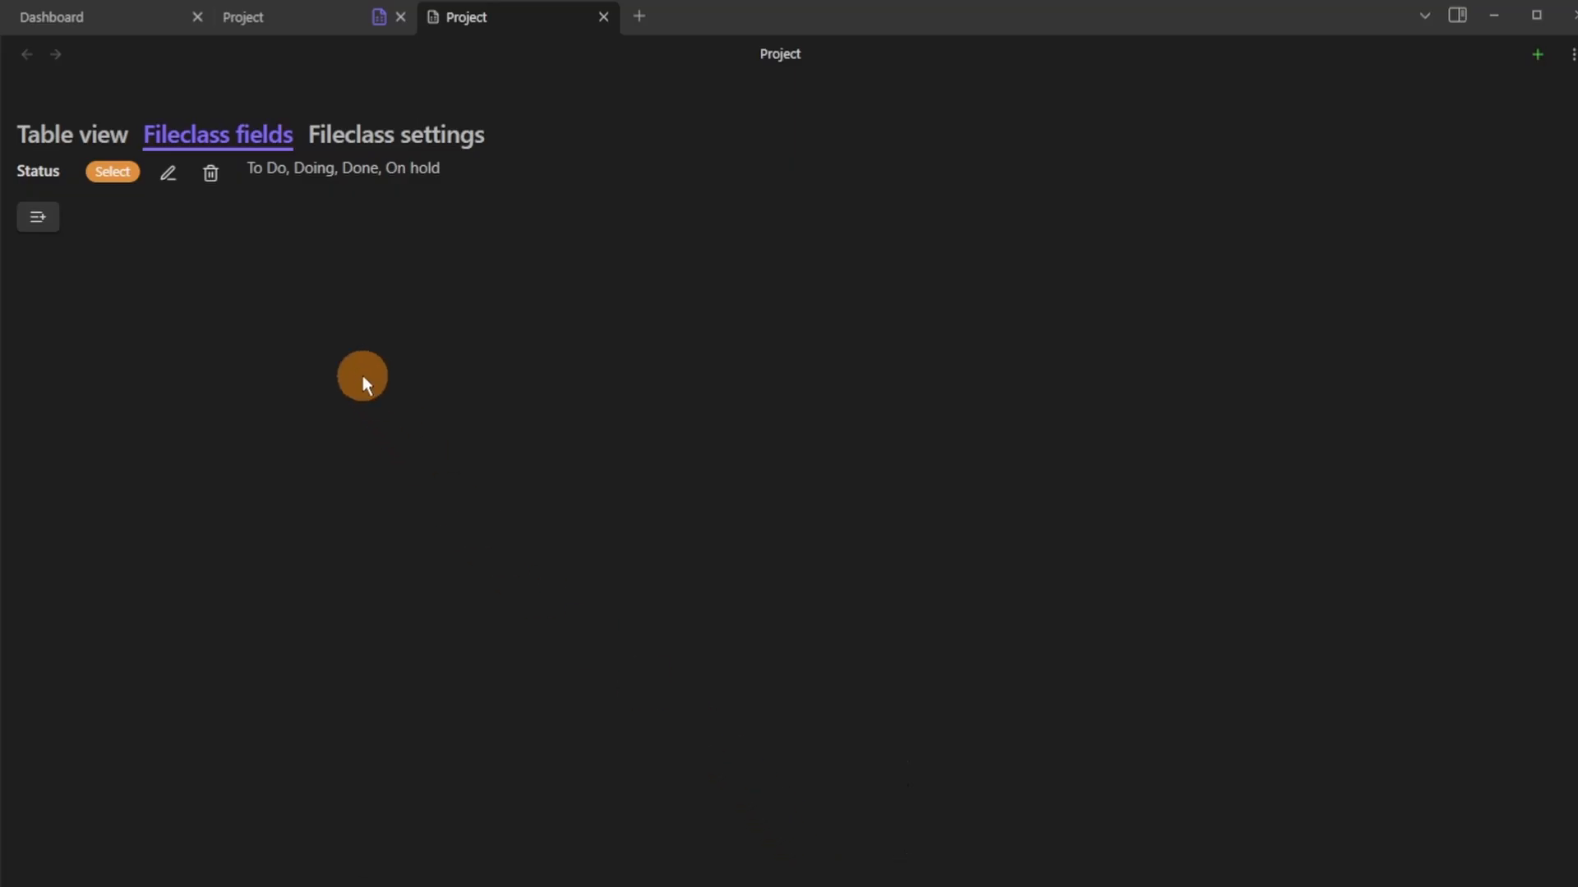
Add a "Date" field of type Accept a date to the Project fileclass, keeping the YYYY-MM-DD format.
{"action": "left_click", "coordinate": [46, 215]}
{"action": "type", "text": "Date"}
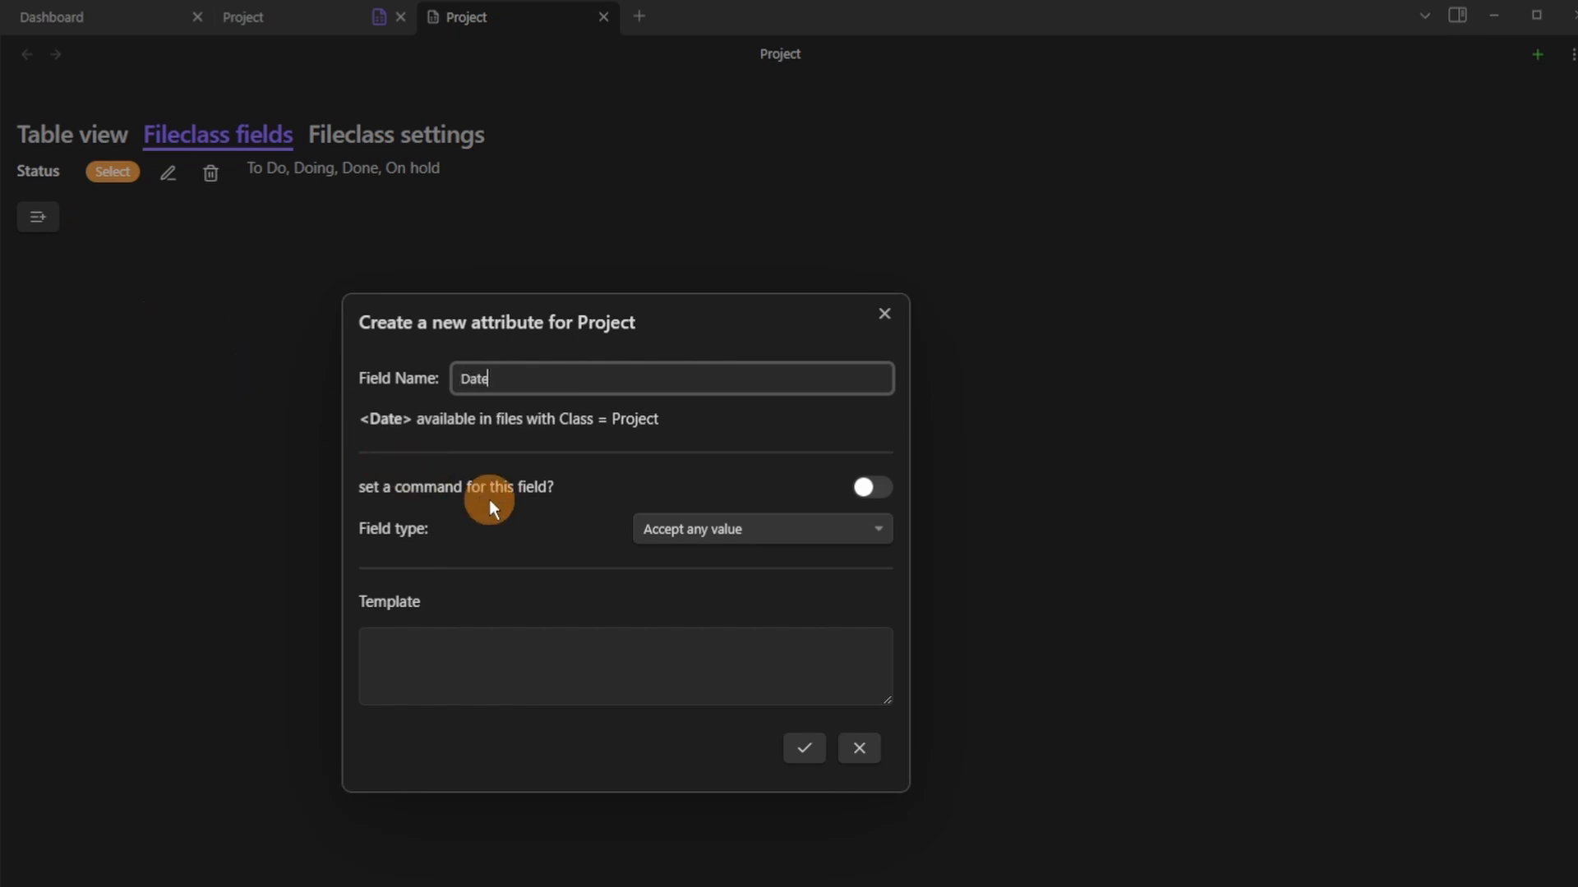
{"action": "left_click", "coordinate": [738, 531]}
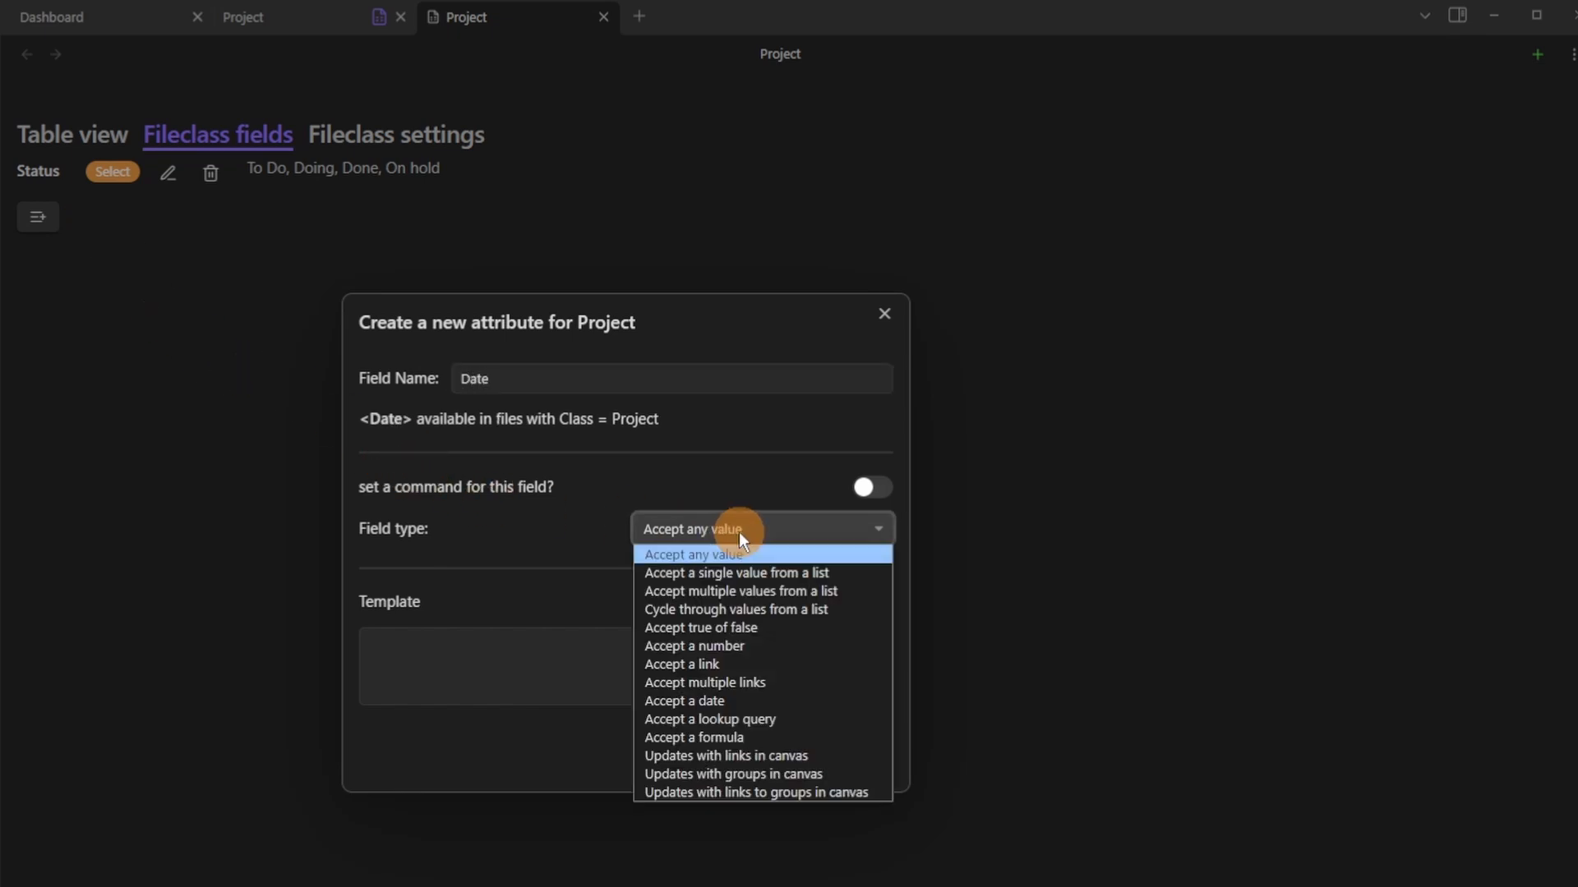
{"action": "left_click", "coordinate": [838, 700]}
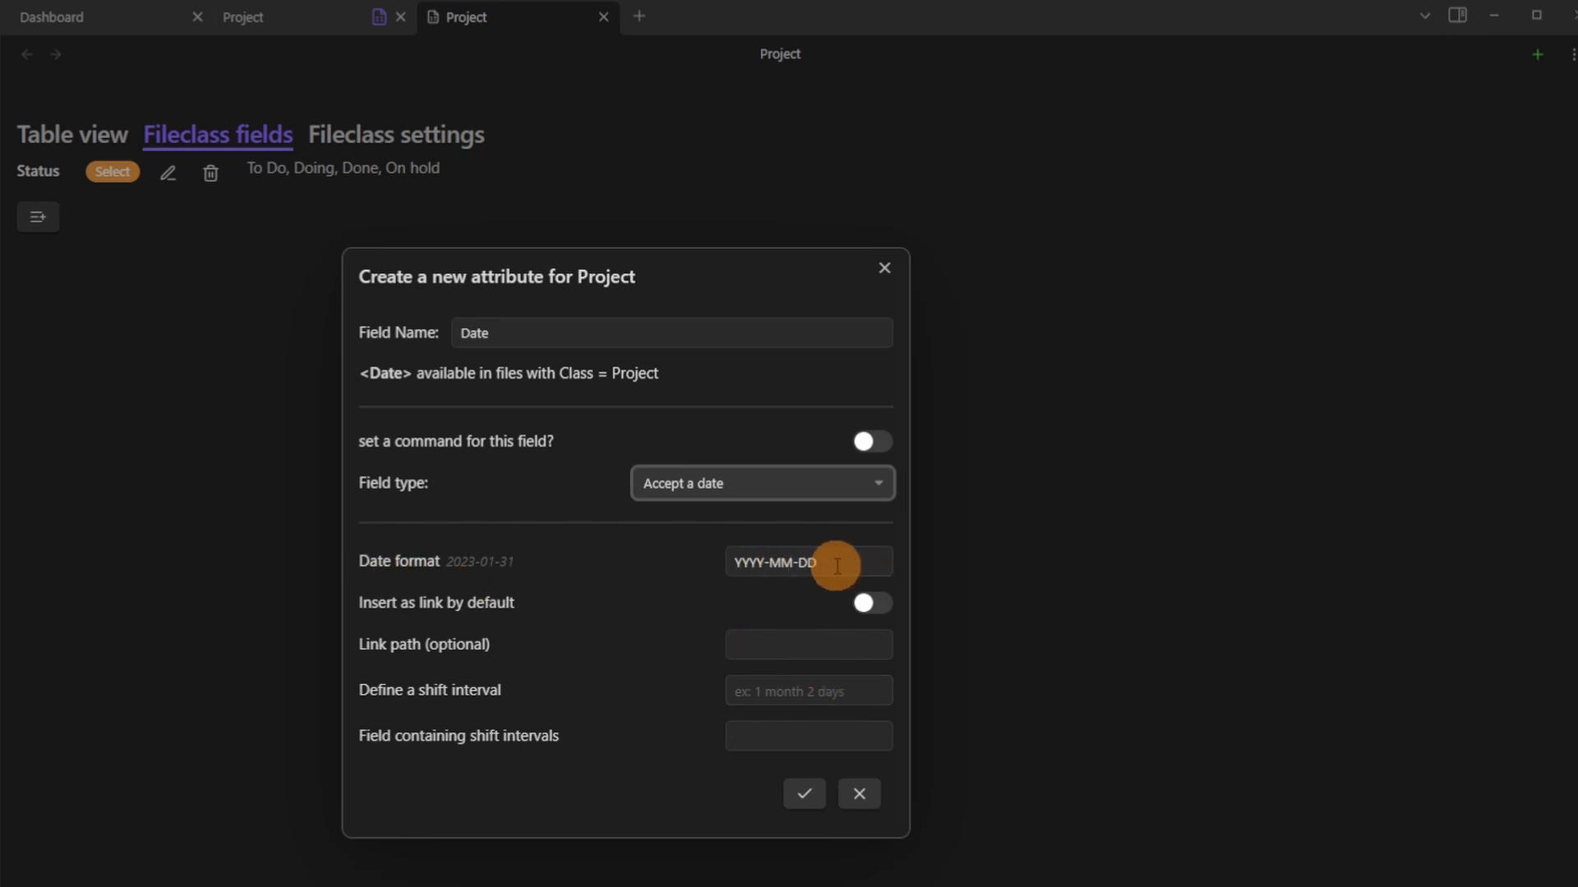
{"action": "left_click", "coordinate": [803, 796]}
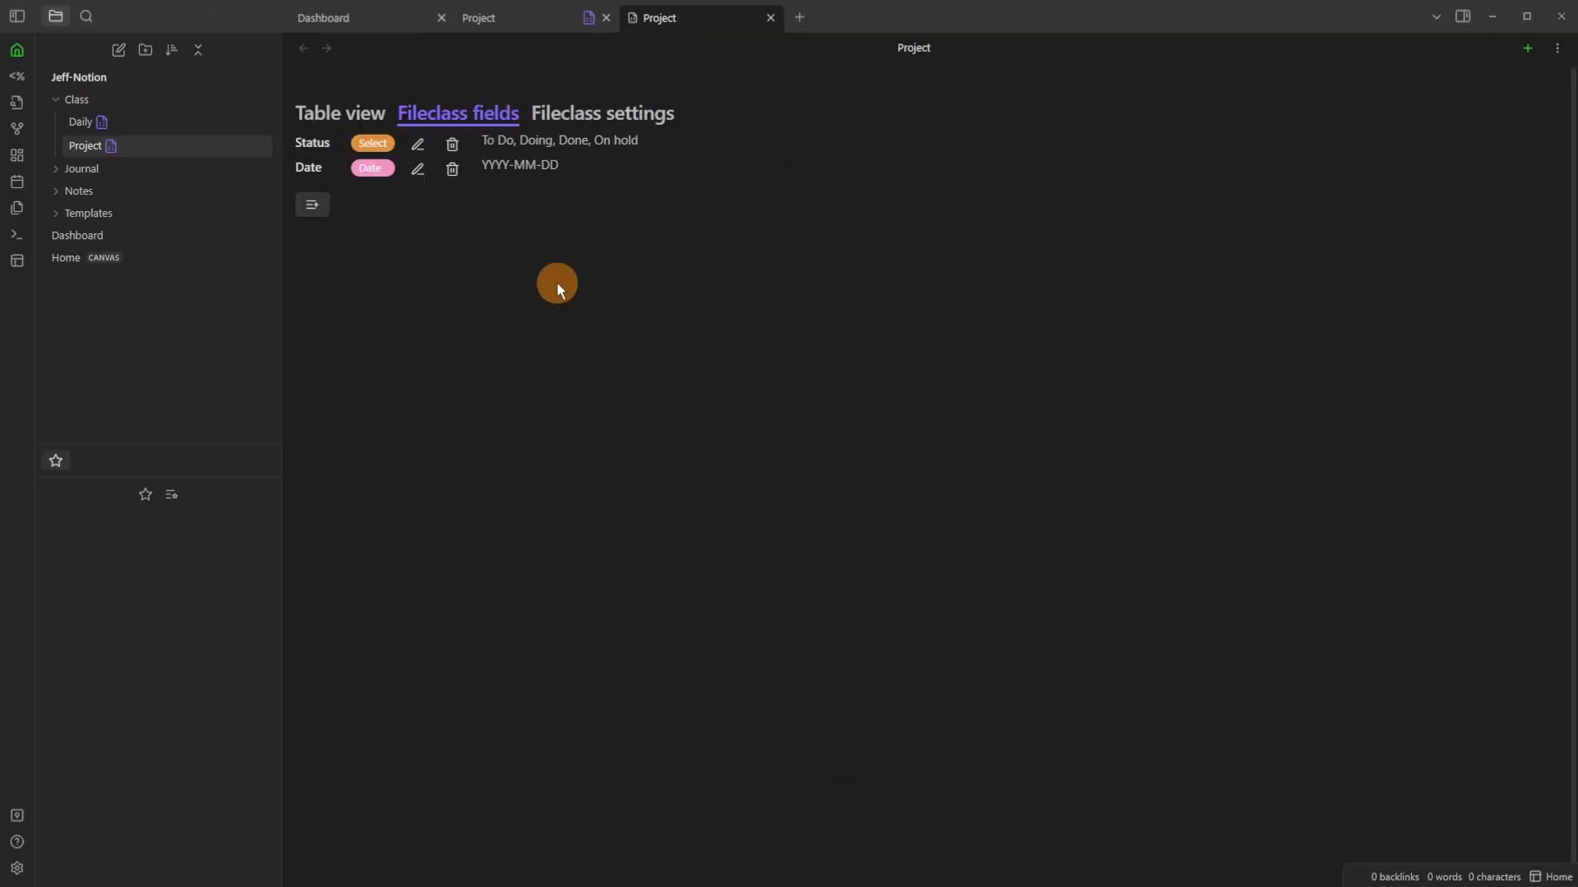
View the Project note's generated definition and close both Project tabs to return to the Dashboard.
{"action": "left_click", "coordinate": [503, 20]}
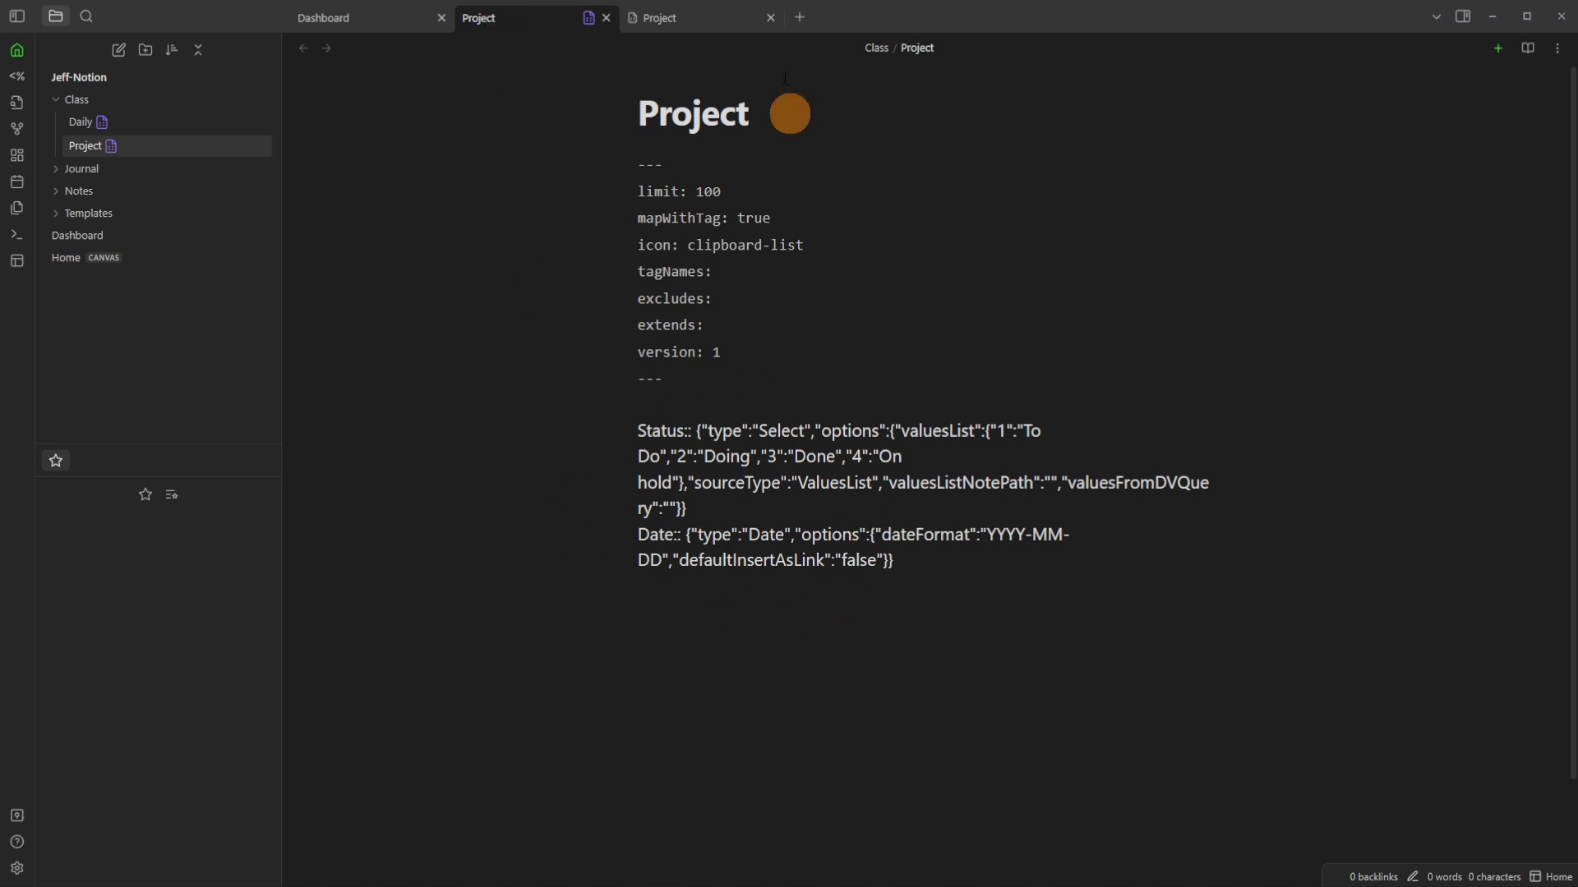
{"action": "left_click", "coordinate": [769, 17]}
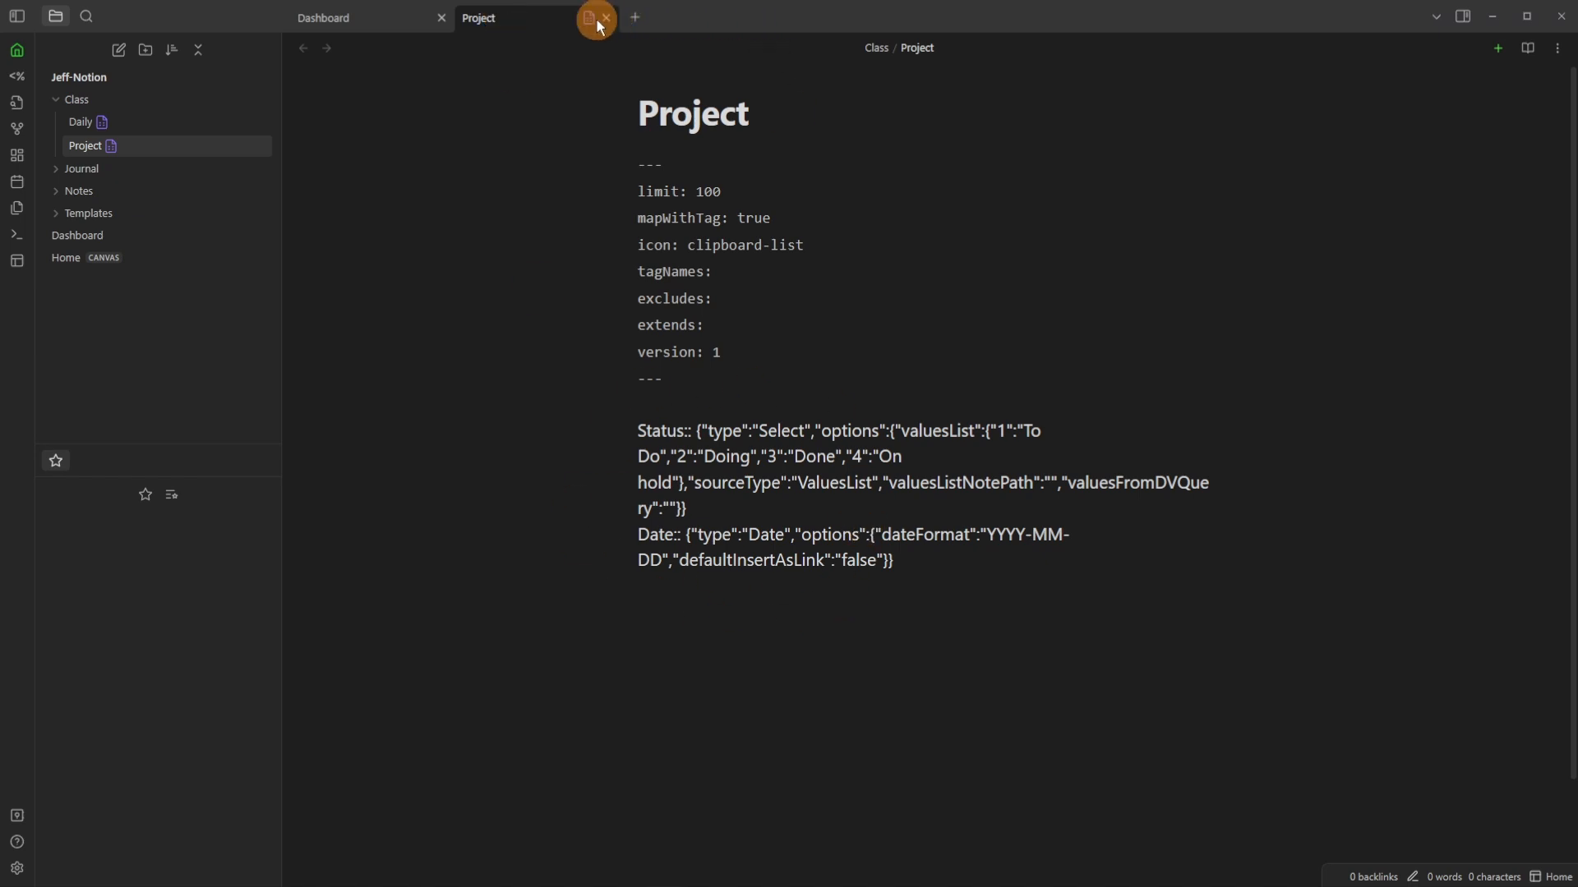
{"action": "left_click", "coordinate": [606, 19]}
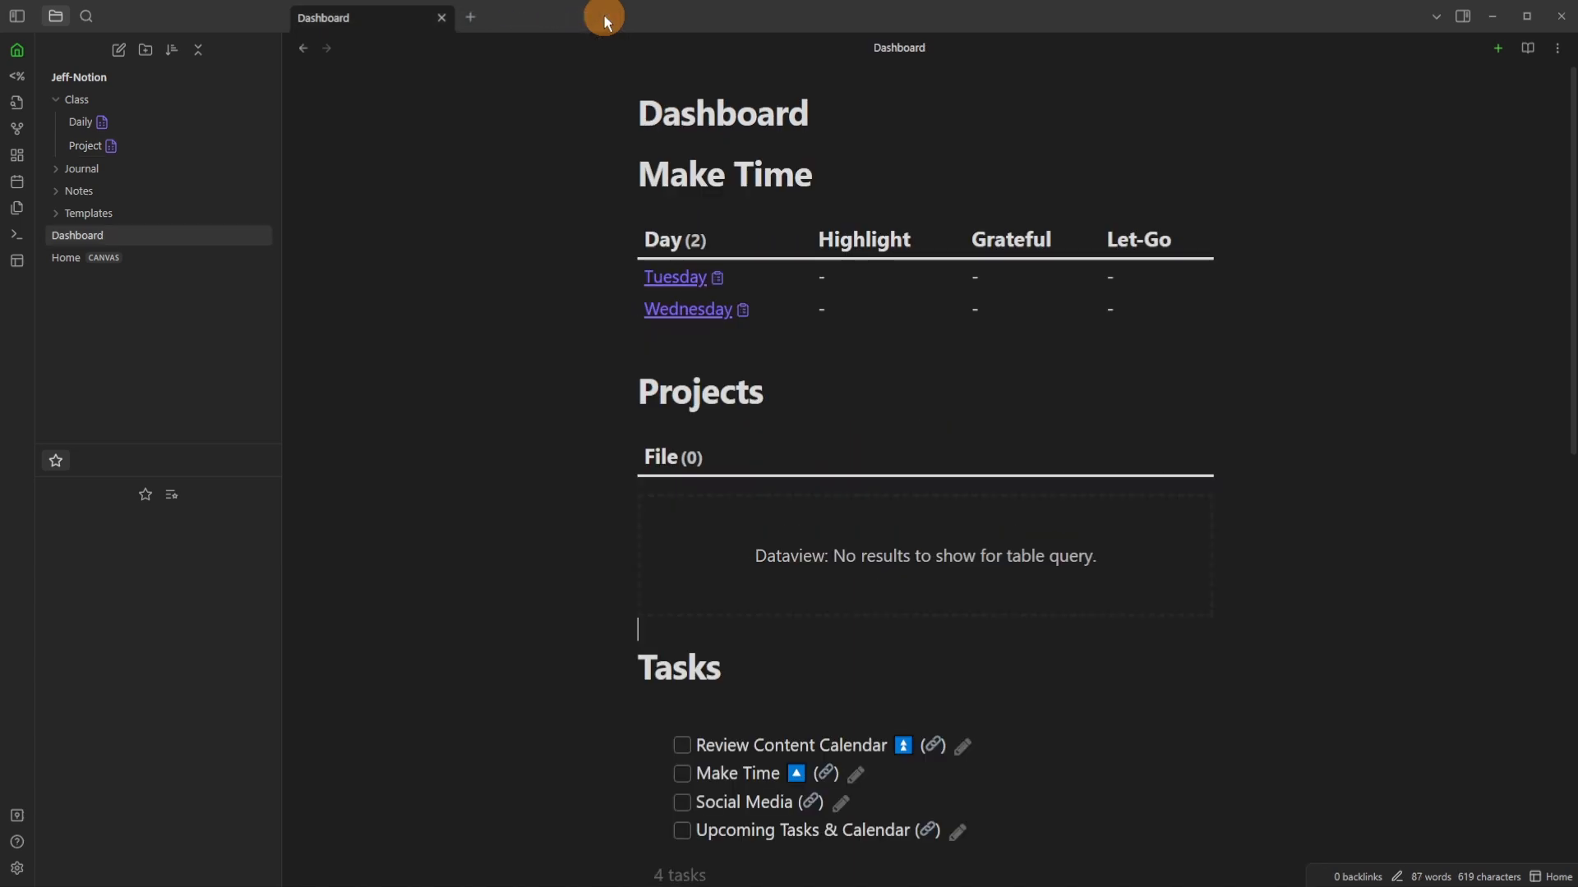
Create a subfolder named "Content" inside the Notes folder.
{"action": "right_click", "coordinate": [102, 193]}
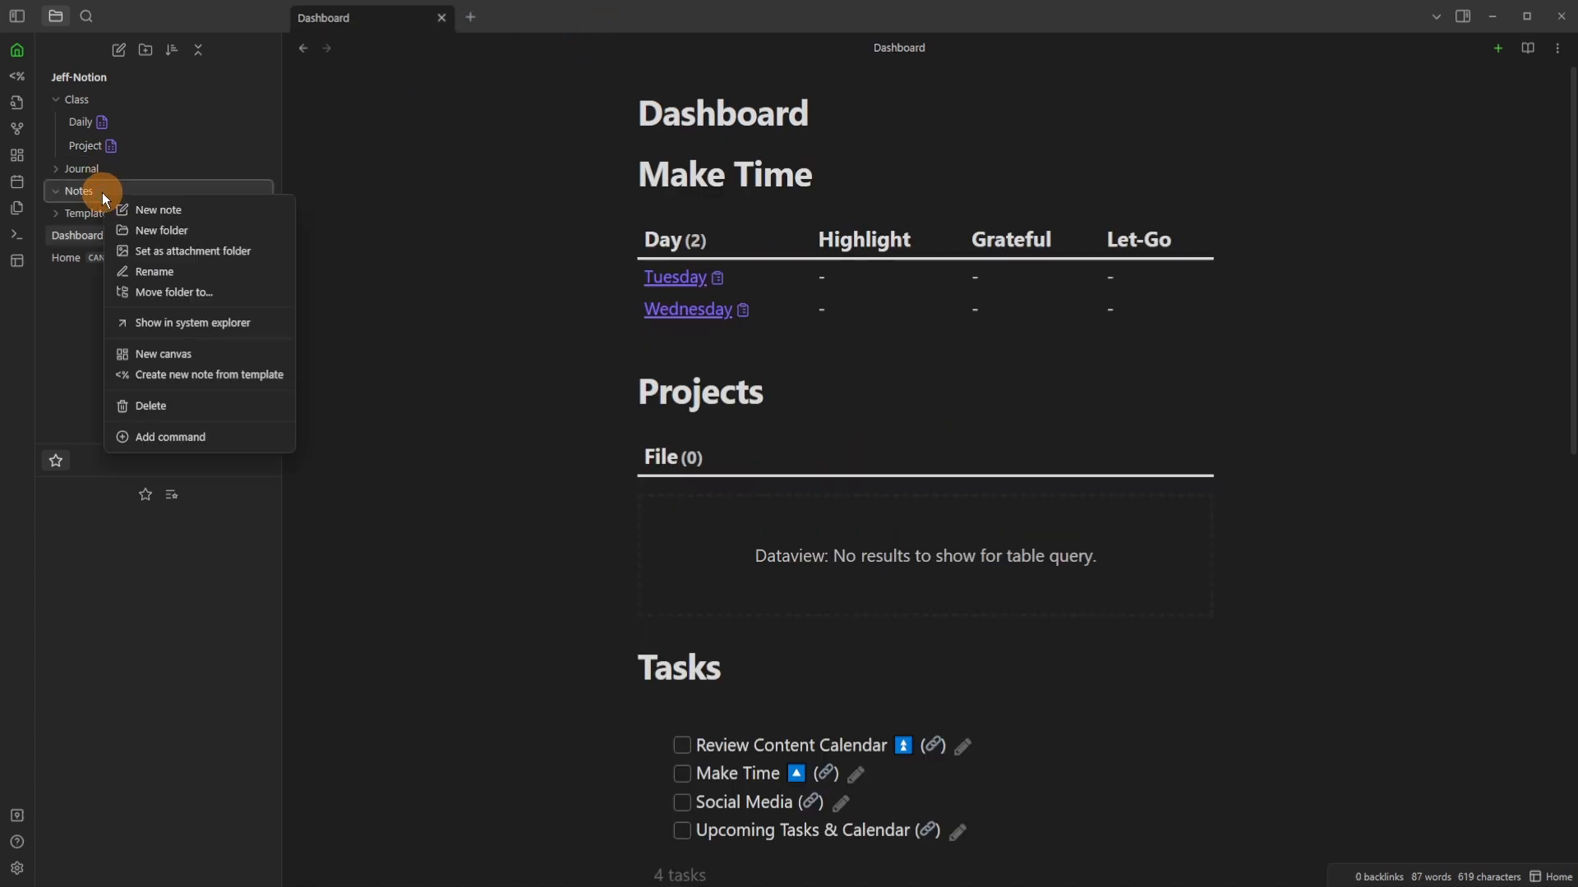
{"action": "left_click", "coordinate": [201, 230]}
{"action": "type", "text": "Content"}
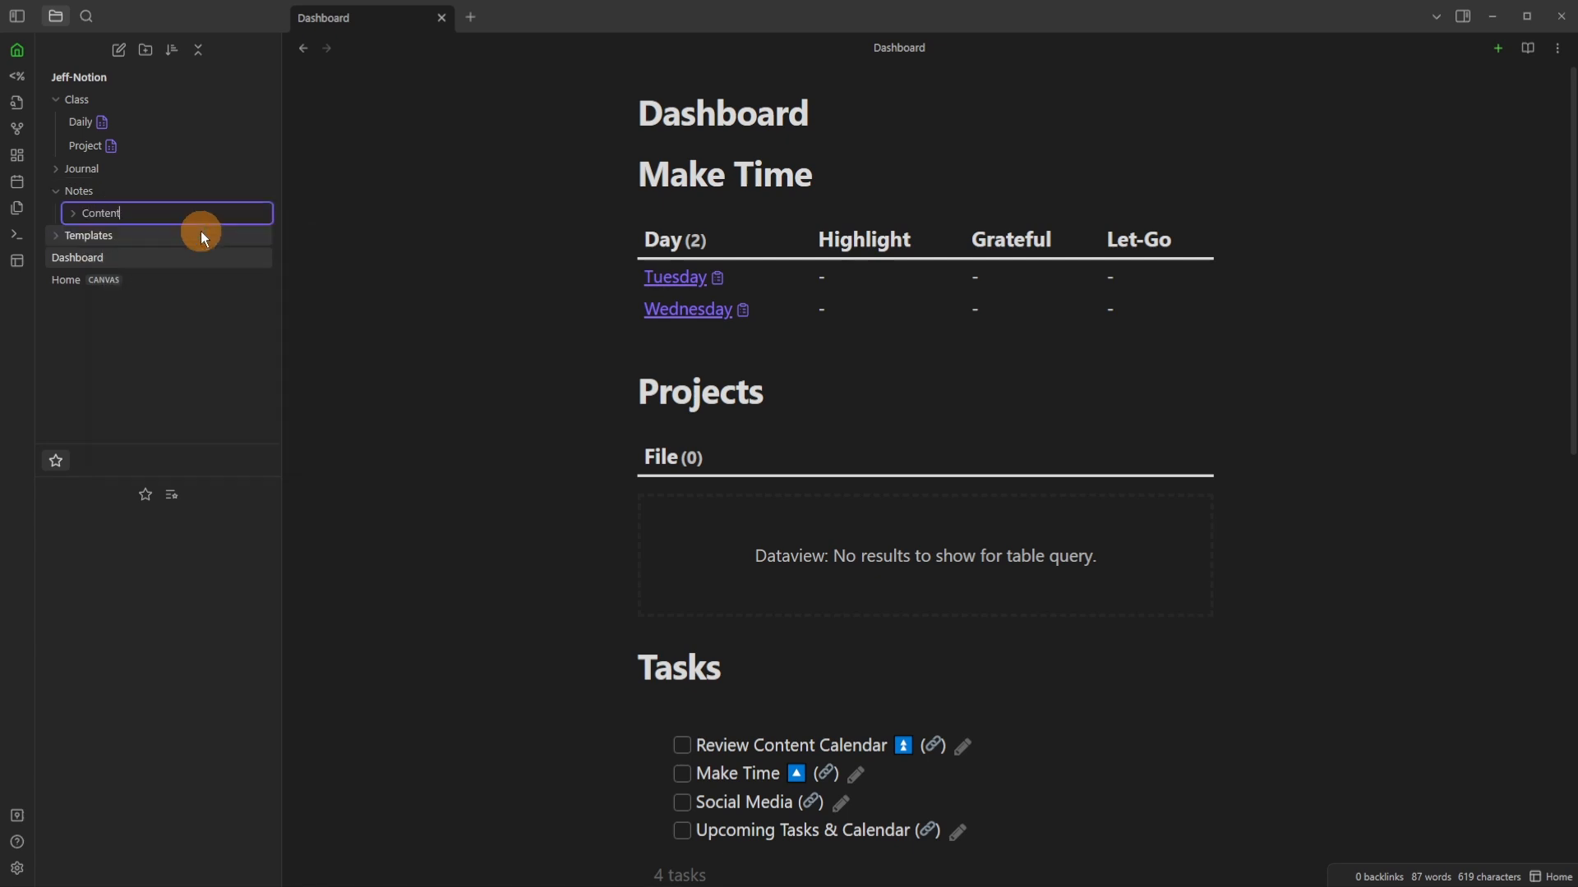
{"action": "key", "text": "Return"}
Create a new note titled "Project Template" in the Templates folder.
{"action": "left_click", "coordinate": [131, 235]}
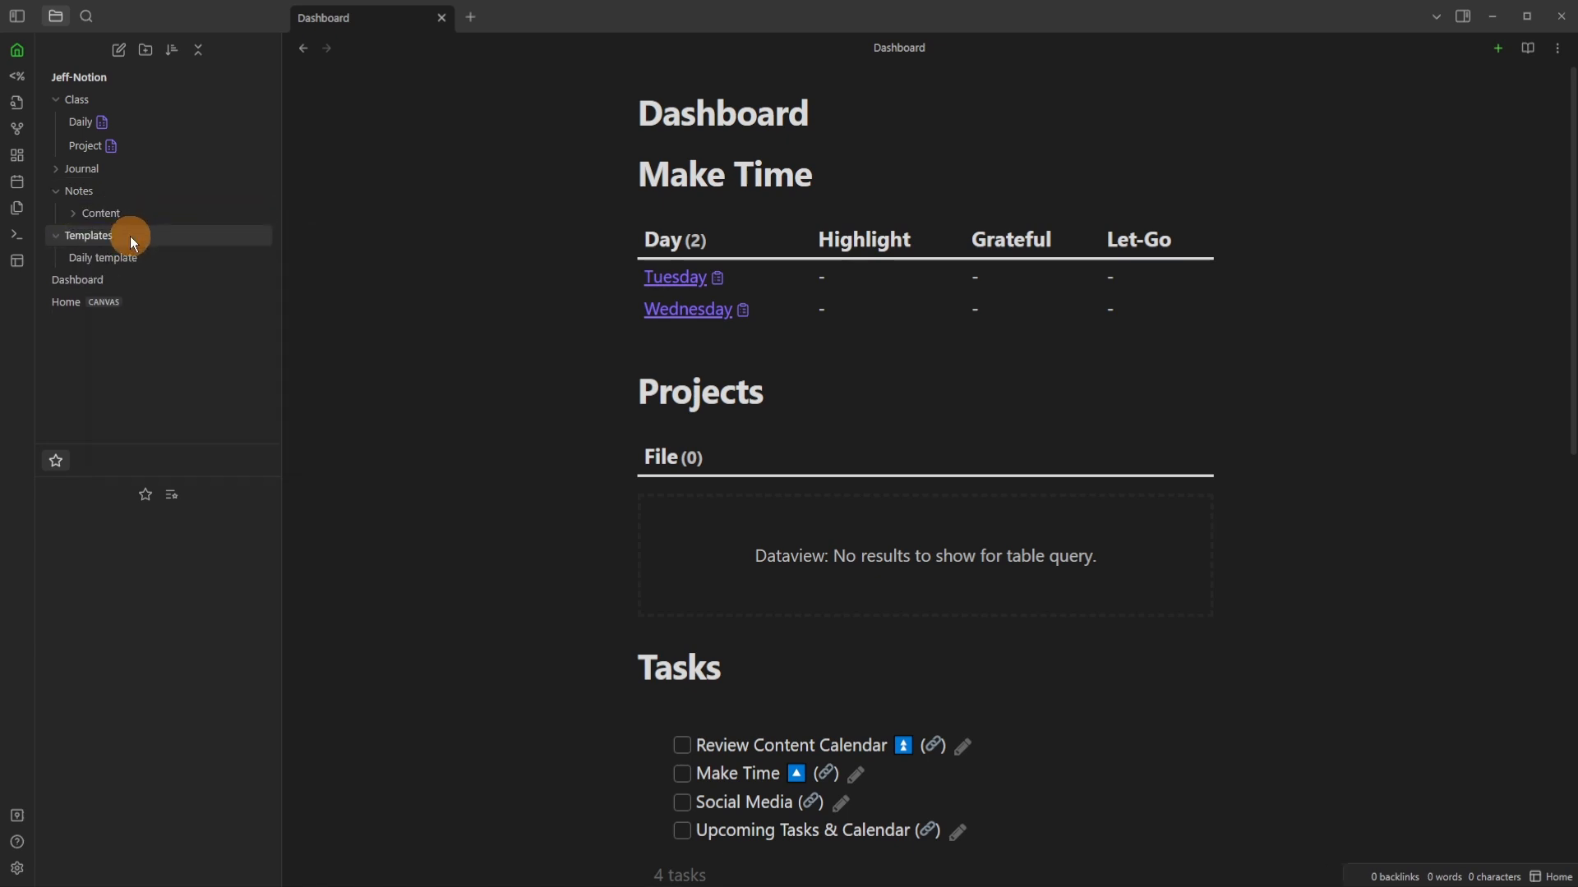
{"action": "right_click", "coordinate": [130, 234]}
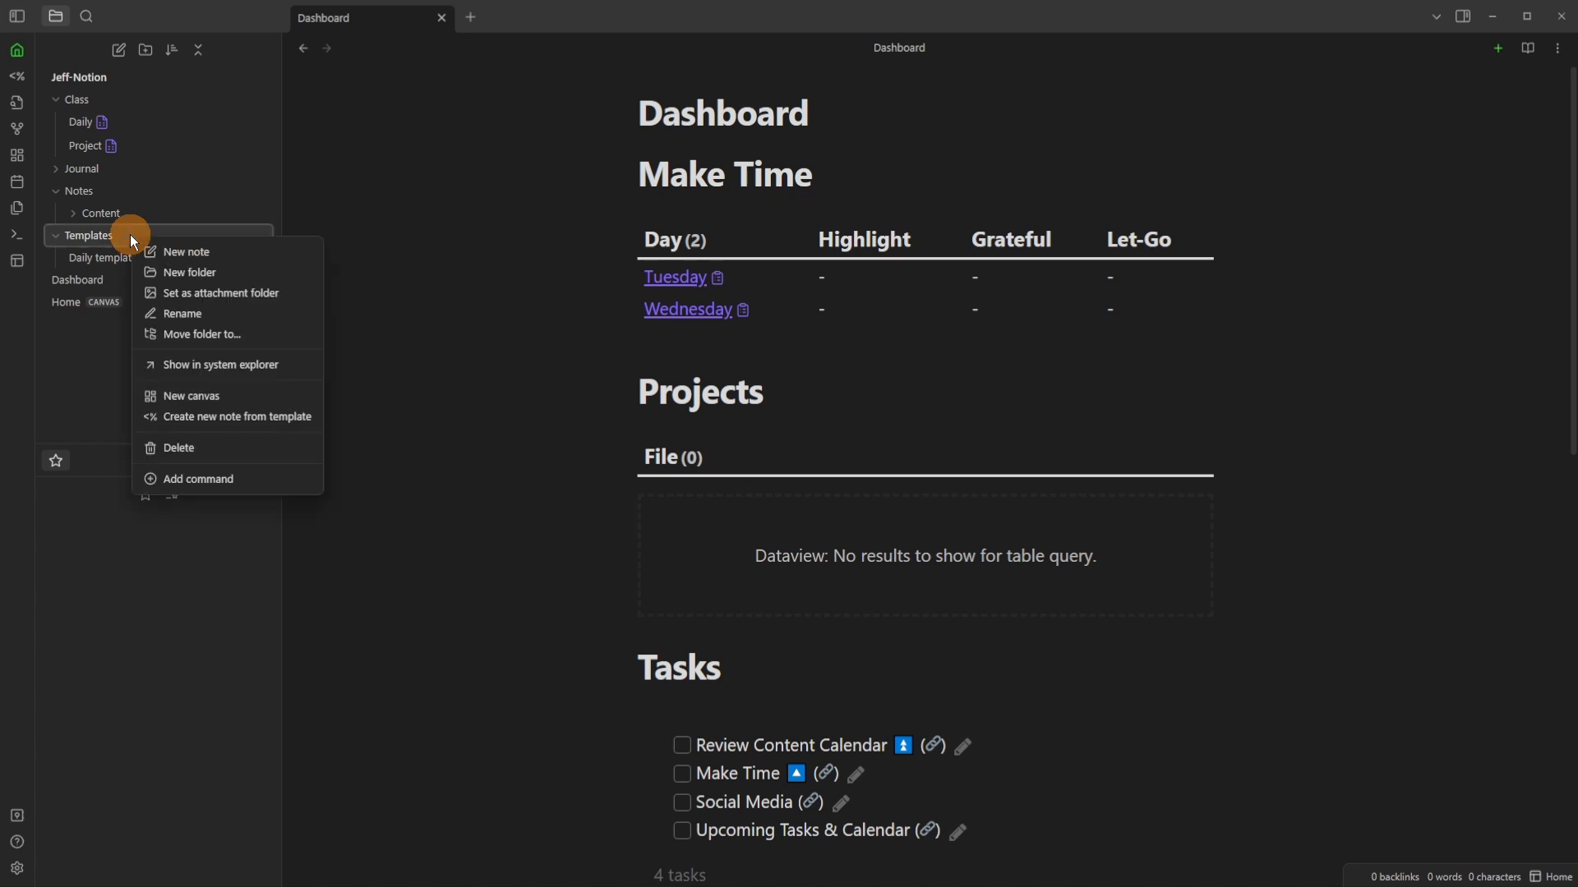
{"action": "left_click", "coordinate": [193, 253]}
{"action": "type", "text": "Pro"}
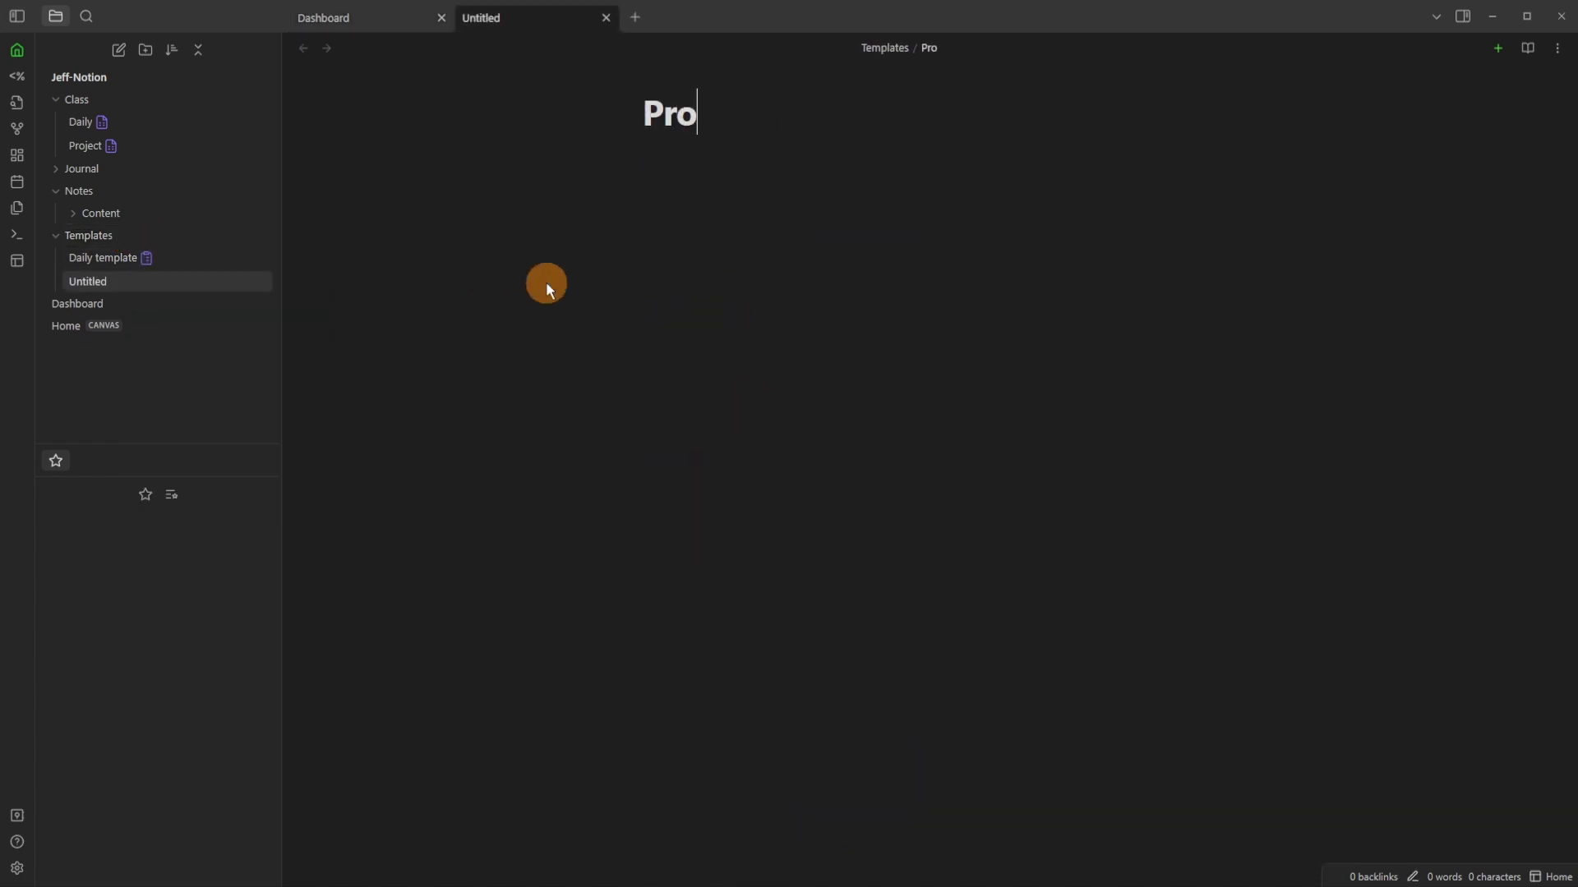
{"action": "type", "text": "ject Template"}
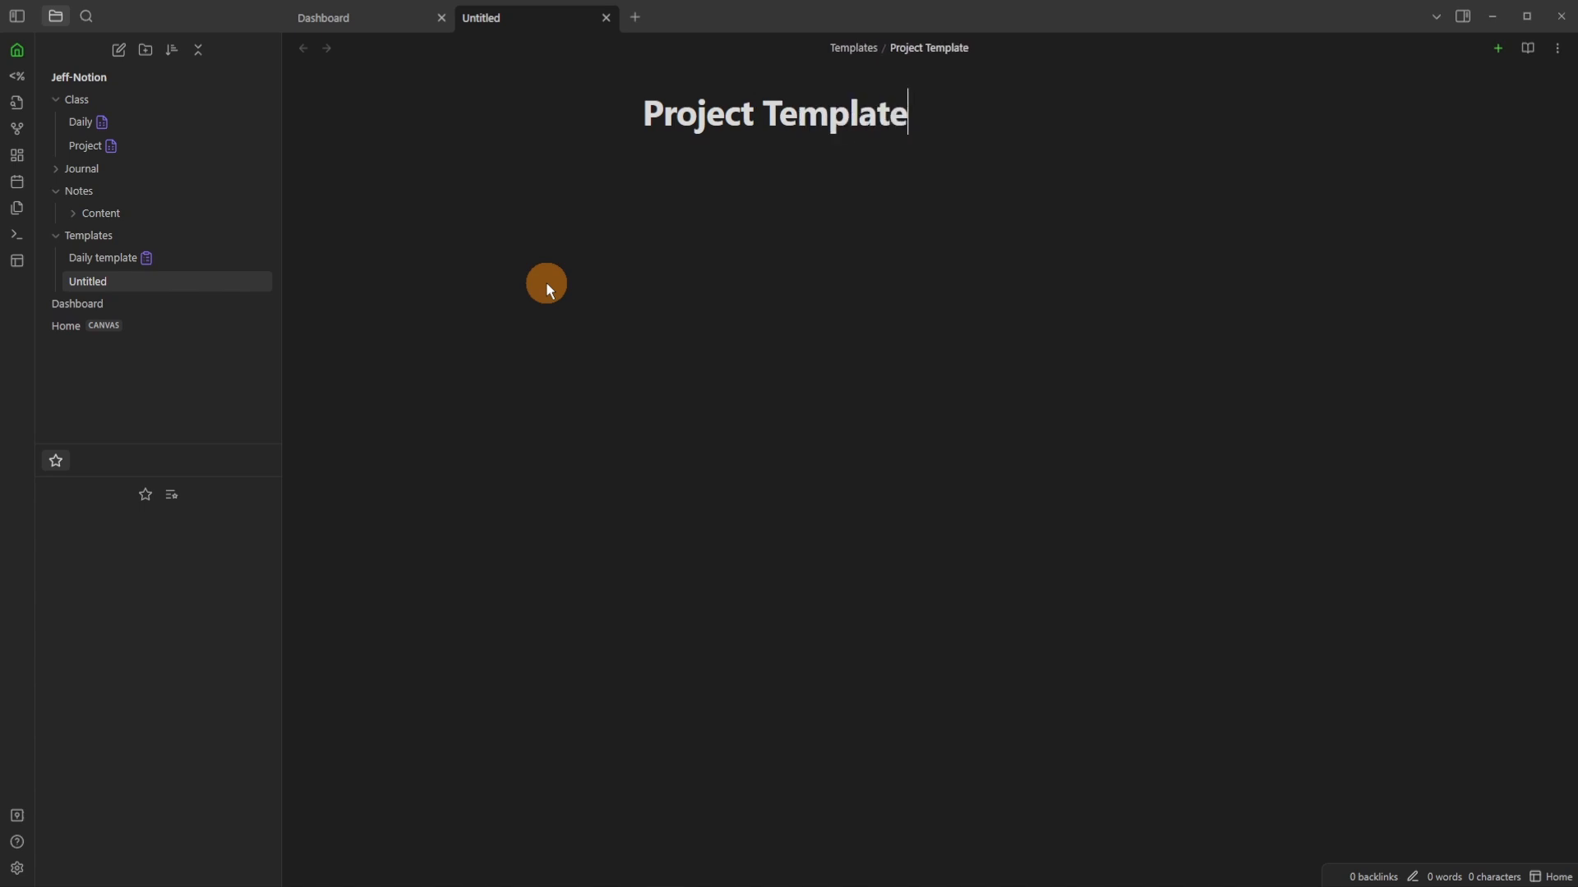
{"action": "key", "text": "Return"}
Add frontmatter to the Project Template note with a tag list containing the entry Project.
{"action": "type", "text": "---"}
{"action": "key", "text": "Return"}
{"action": "type", "text": "---"}
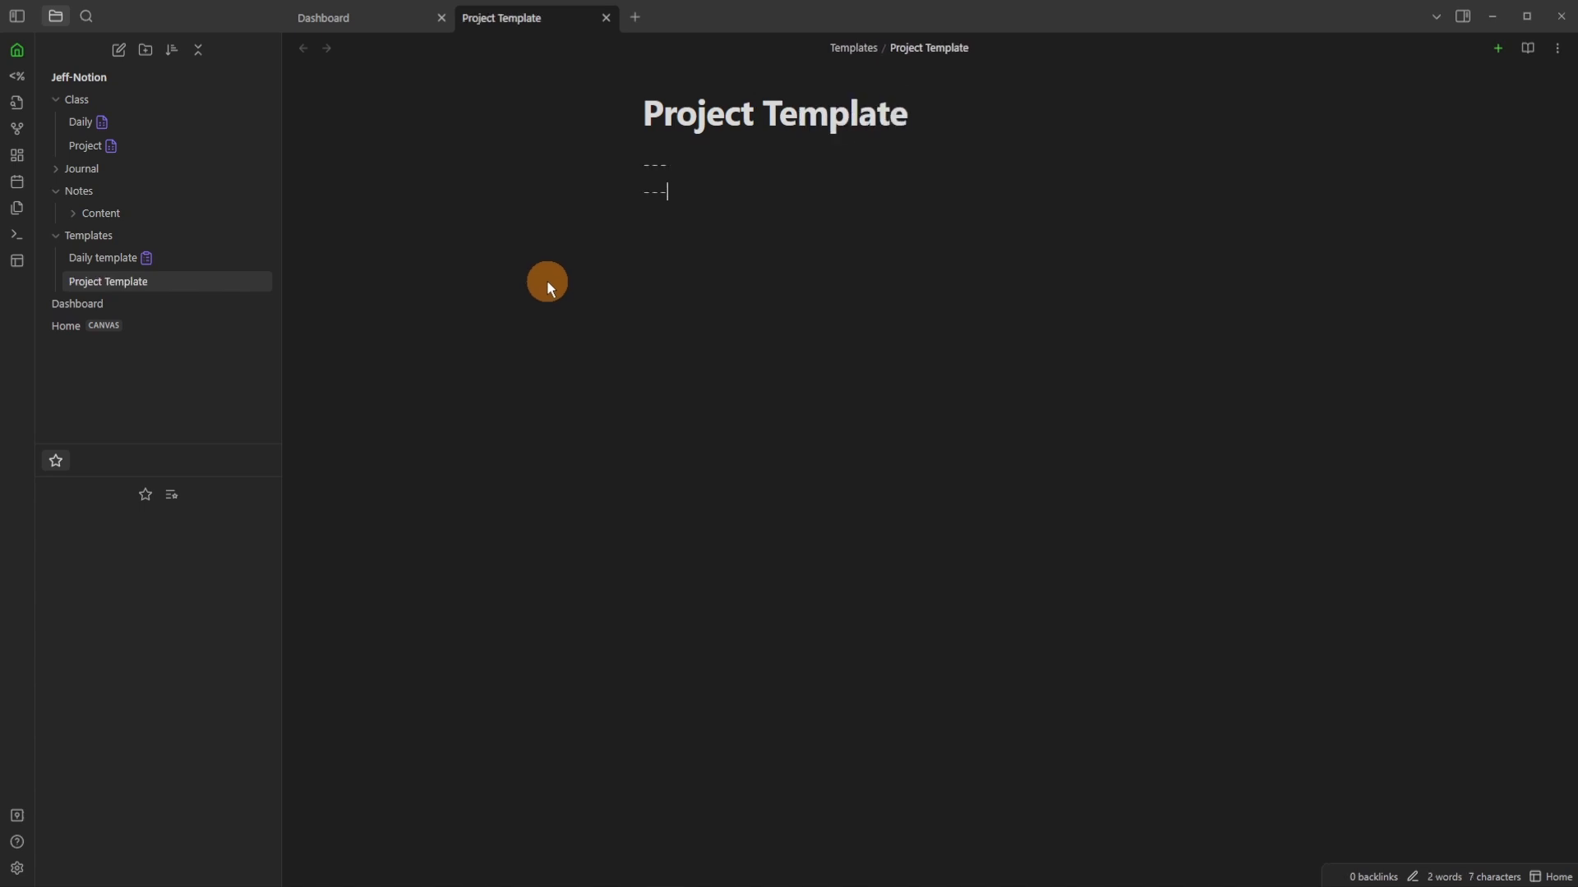
{"action": "key", "text": "Up"}
{"action": "key", "text": "Return"}
{"action": "type", "text": "tag:"}
{"action": "key", "text": "Return"}
{"action": "type", "text": "- Projet"}
{"action": "key", "text": "BackSpace"}
{"action": "type", "text": "ct"}
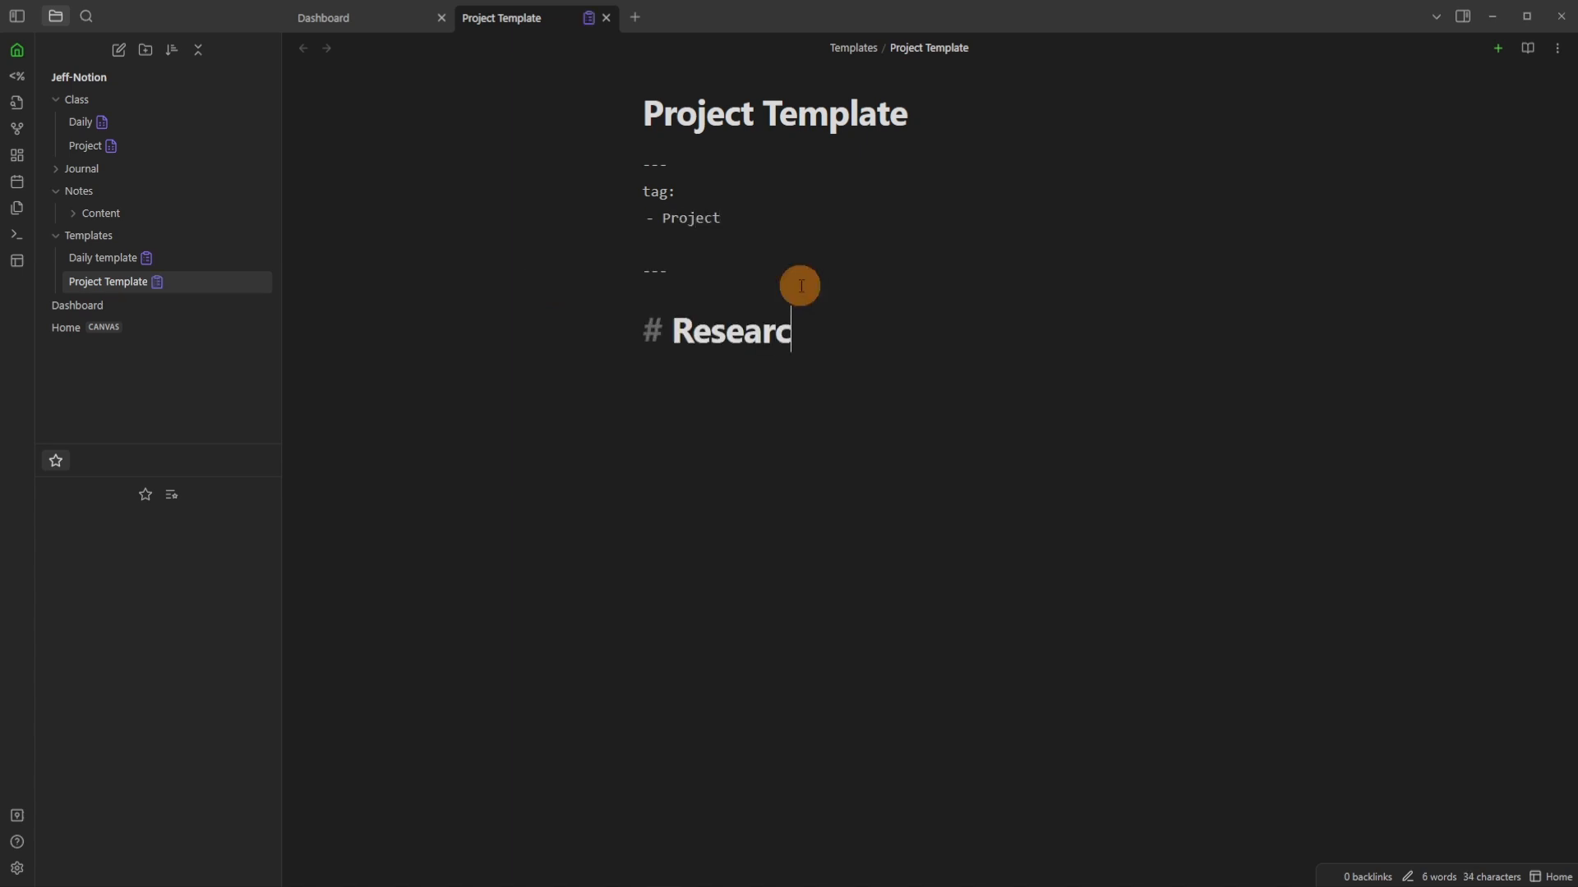
Write the level-one headings "Research" and "Requirements" below the frontmatter, with an extra blank line between them.
{"action": "type", "text": "h"}
{"action": "key", "text": "Return"}
{"action": "type", "text": "#"}
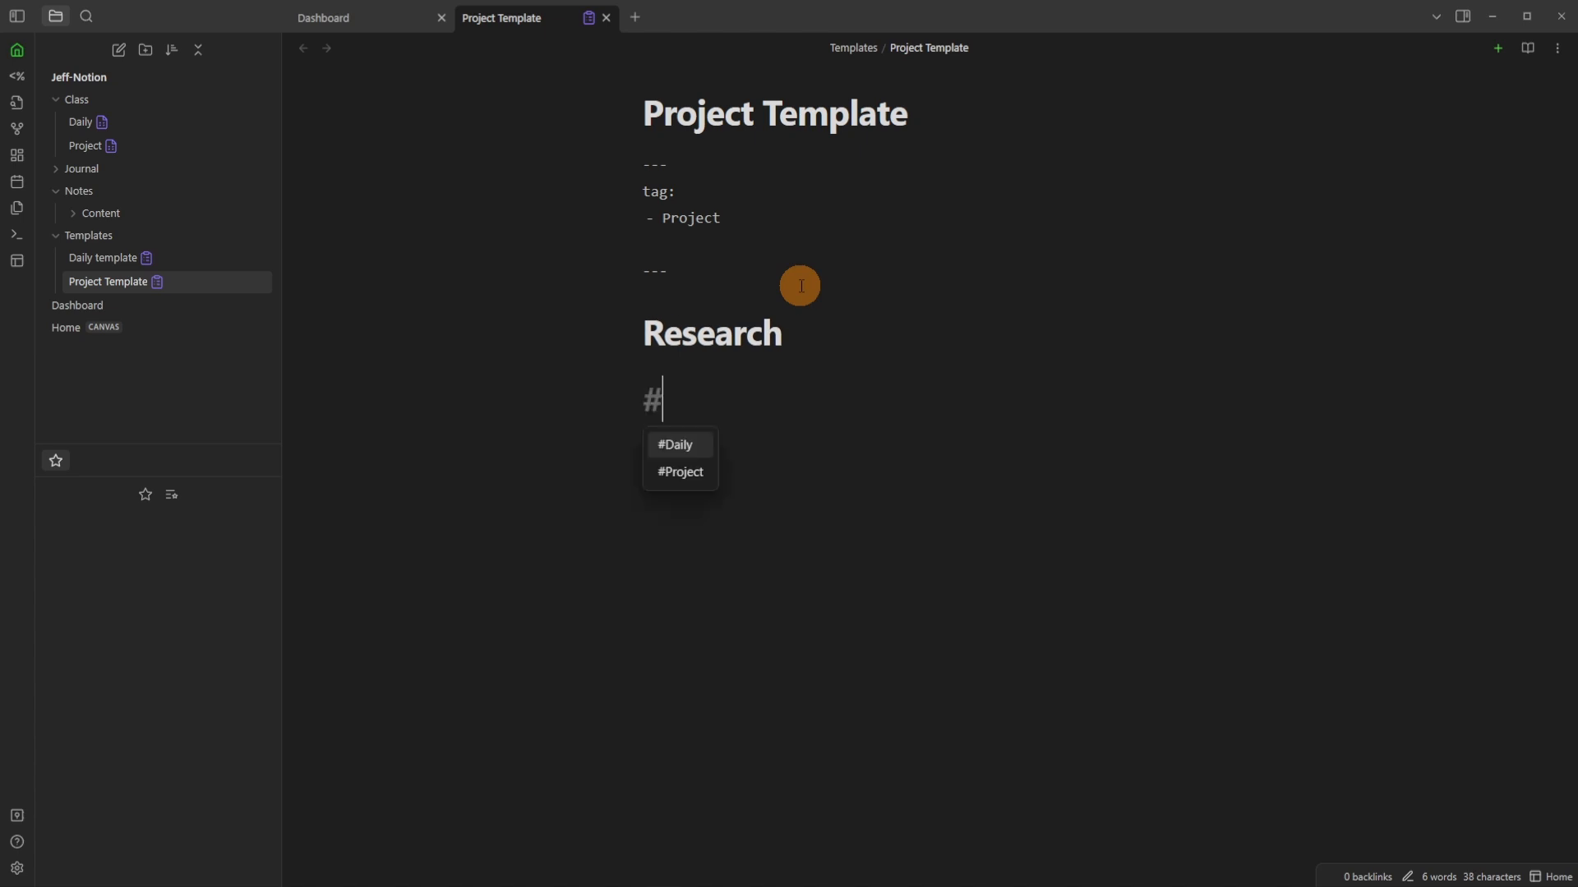
{"action": "type", "text": " Requirements"}
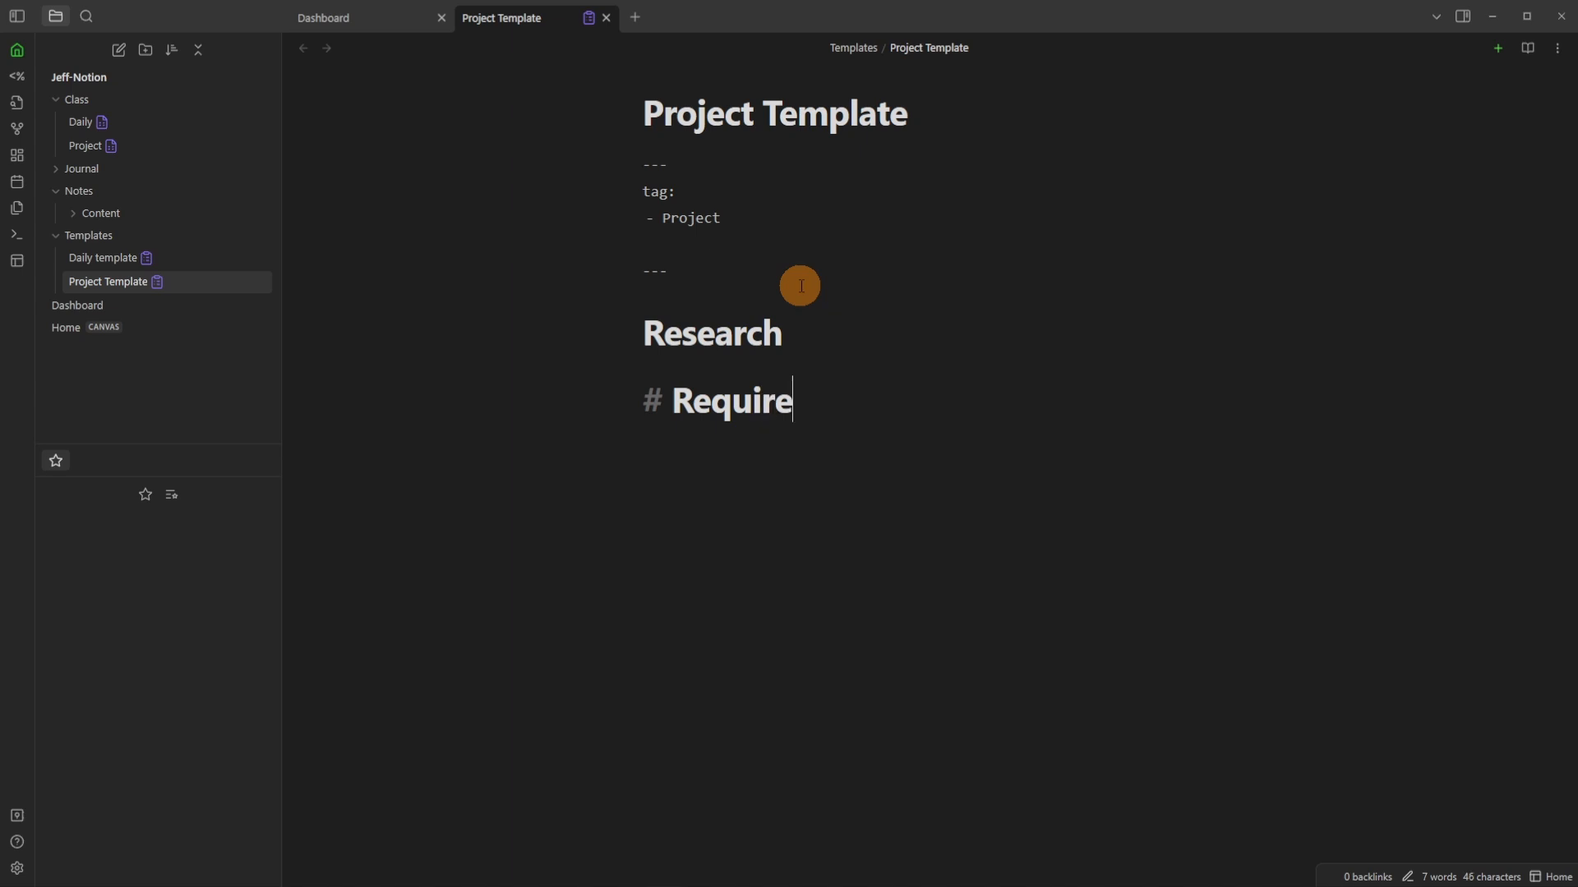
{"action": "key", "text": "Return"}
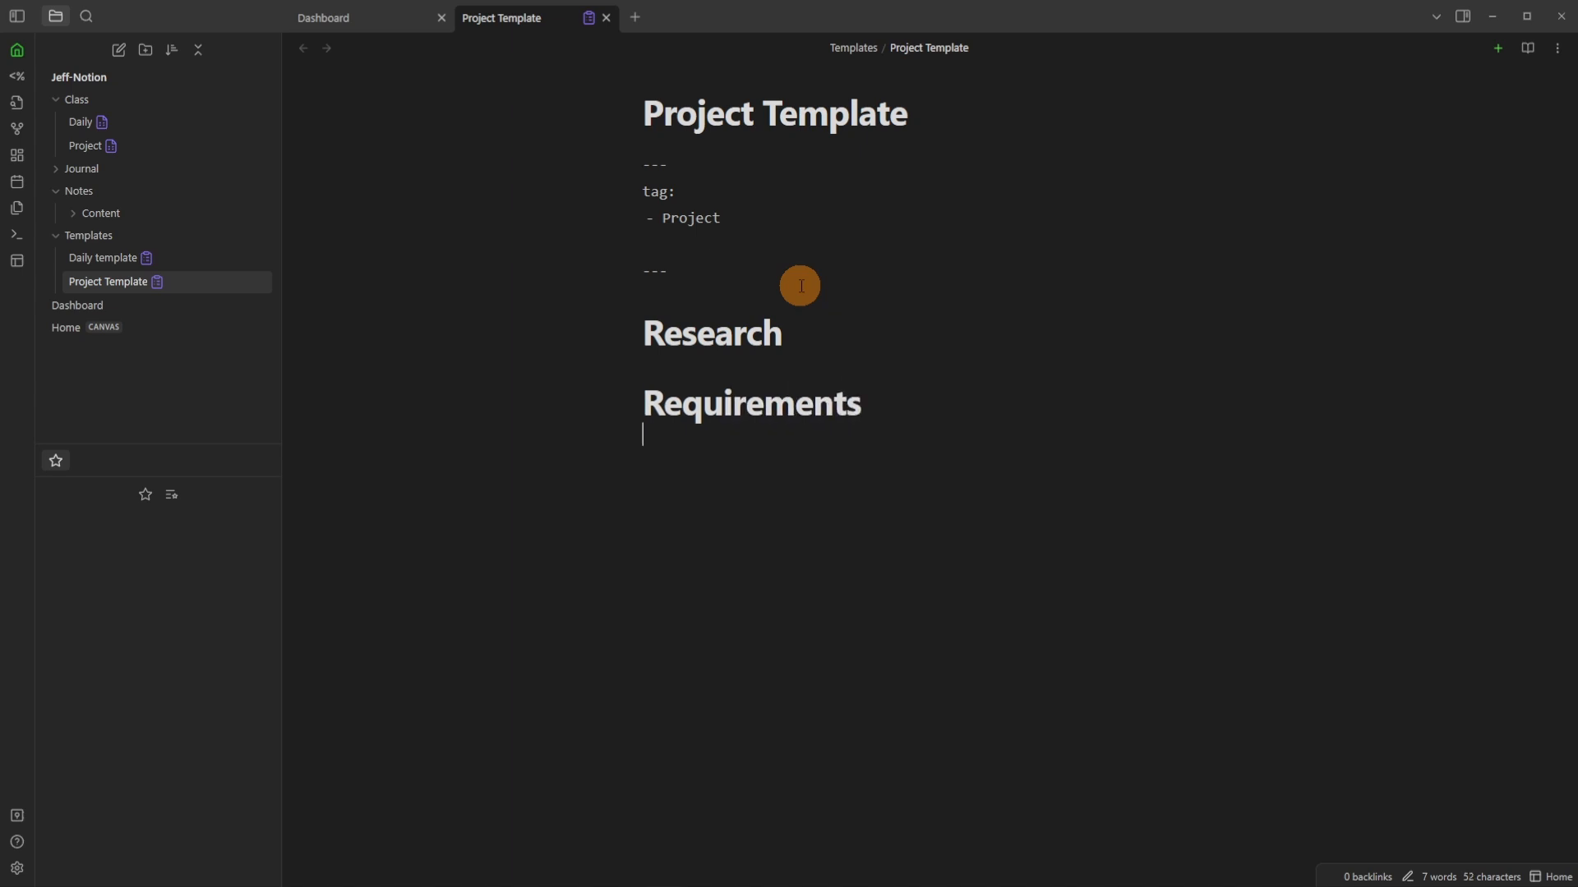
{"action": "key", "text": "Up"}
{"action": "key", "text": "Up"}
{"action": "key", "text": "Return"}
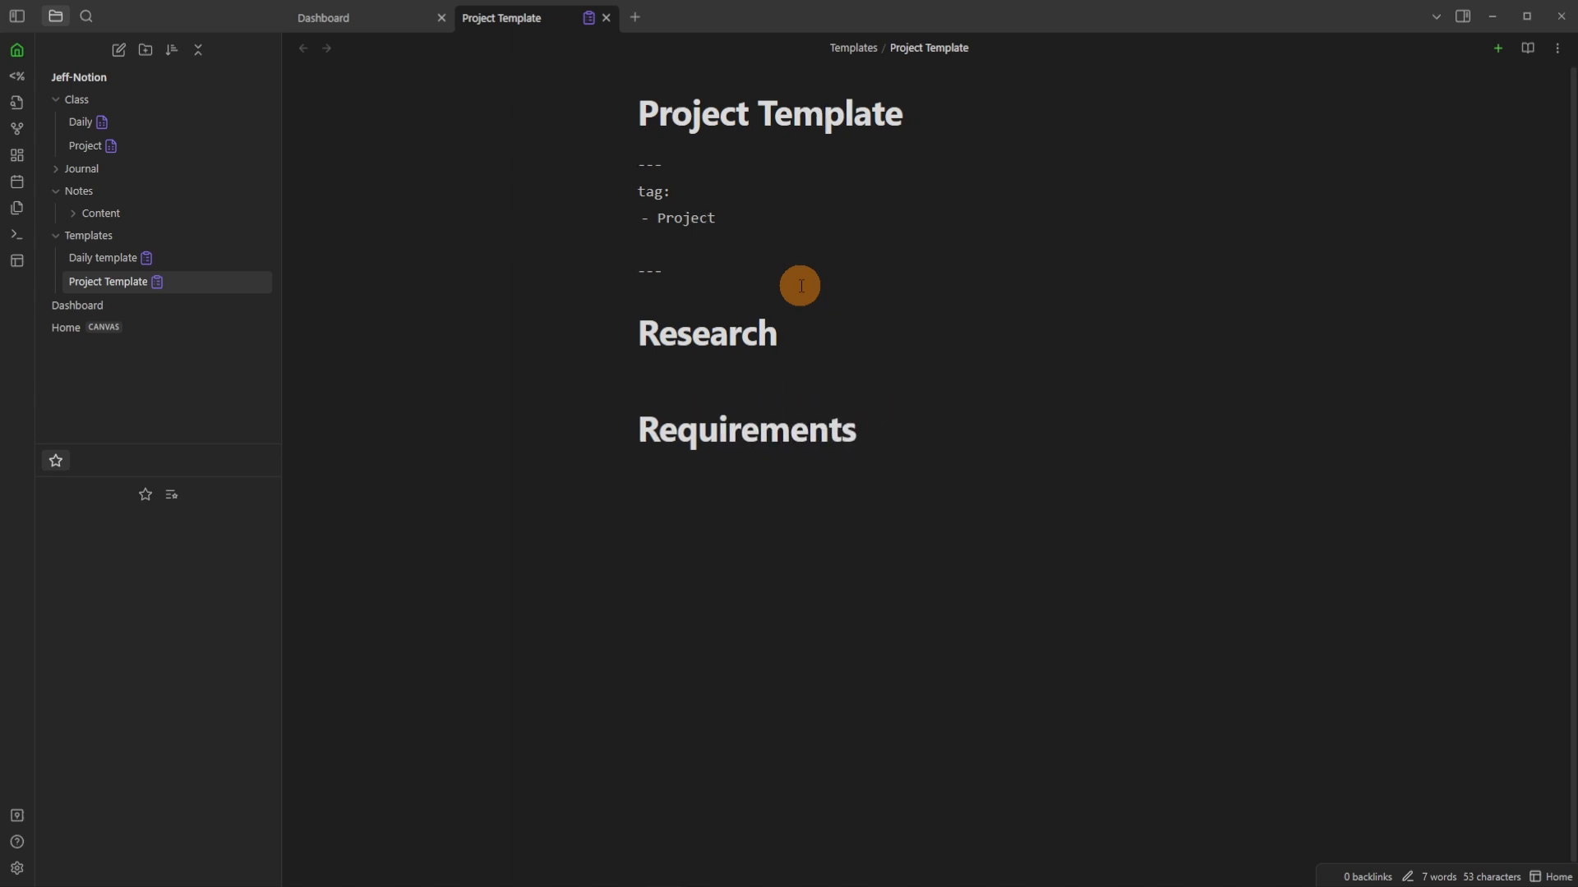
Insert the missing Status field with the value To Do at the end of the Project Template's frontmatter.
{"action": "left_click", "coordinate": [707, 243]}
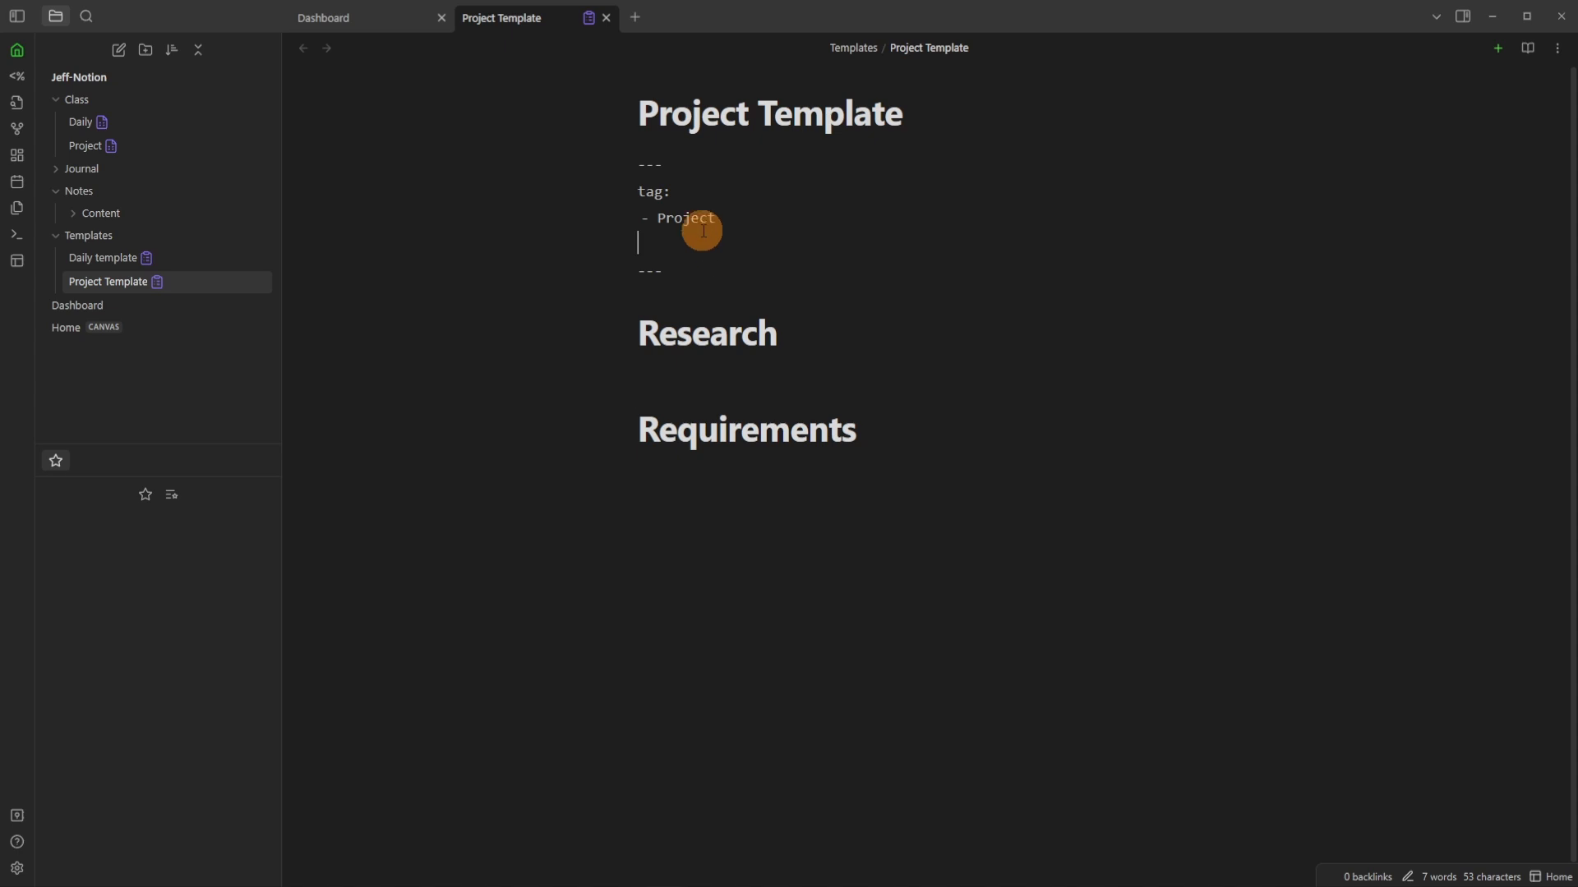
{"action": "left_click", "coordinate": [592, 20]}
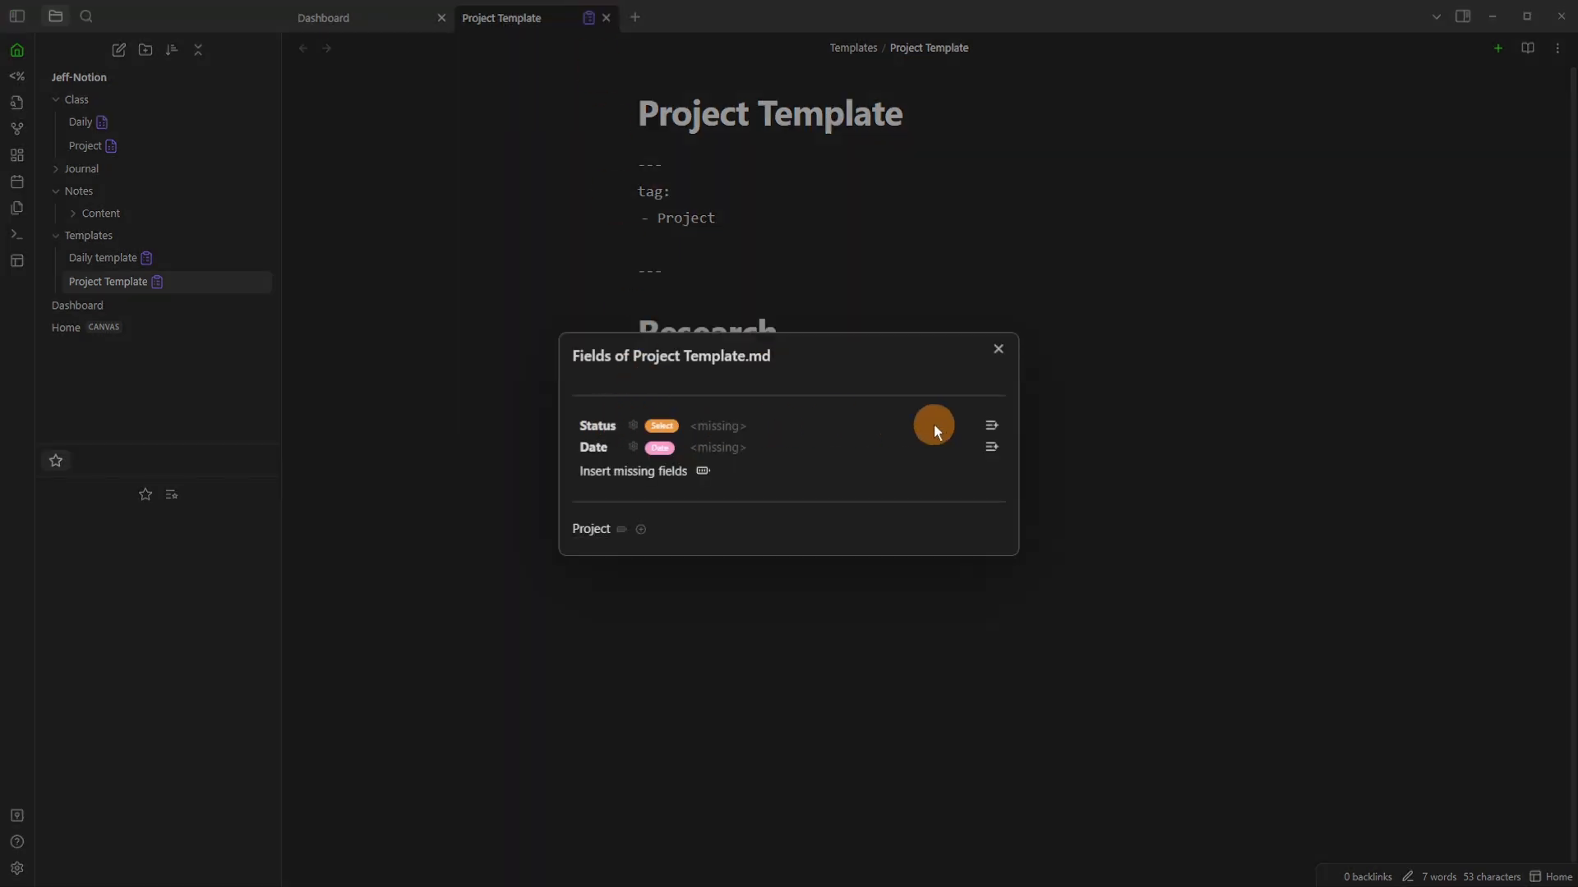
{"action": "left_click", "coordinate": [991, 425]}
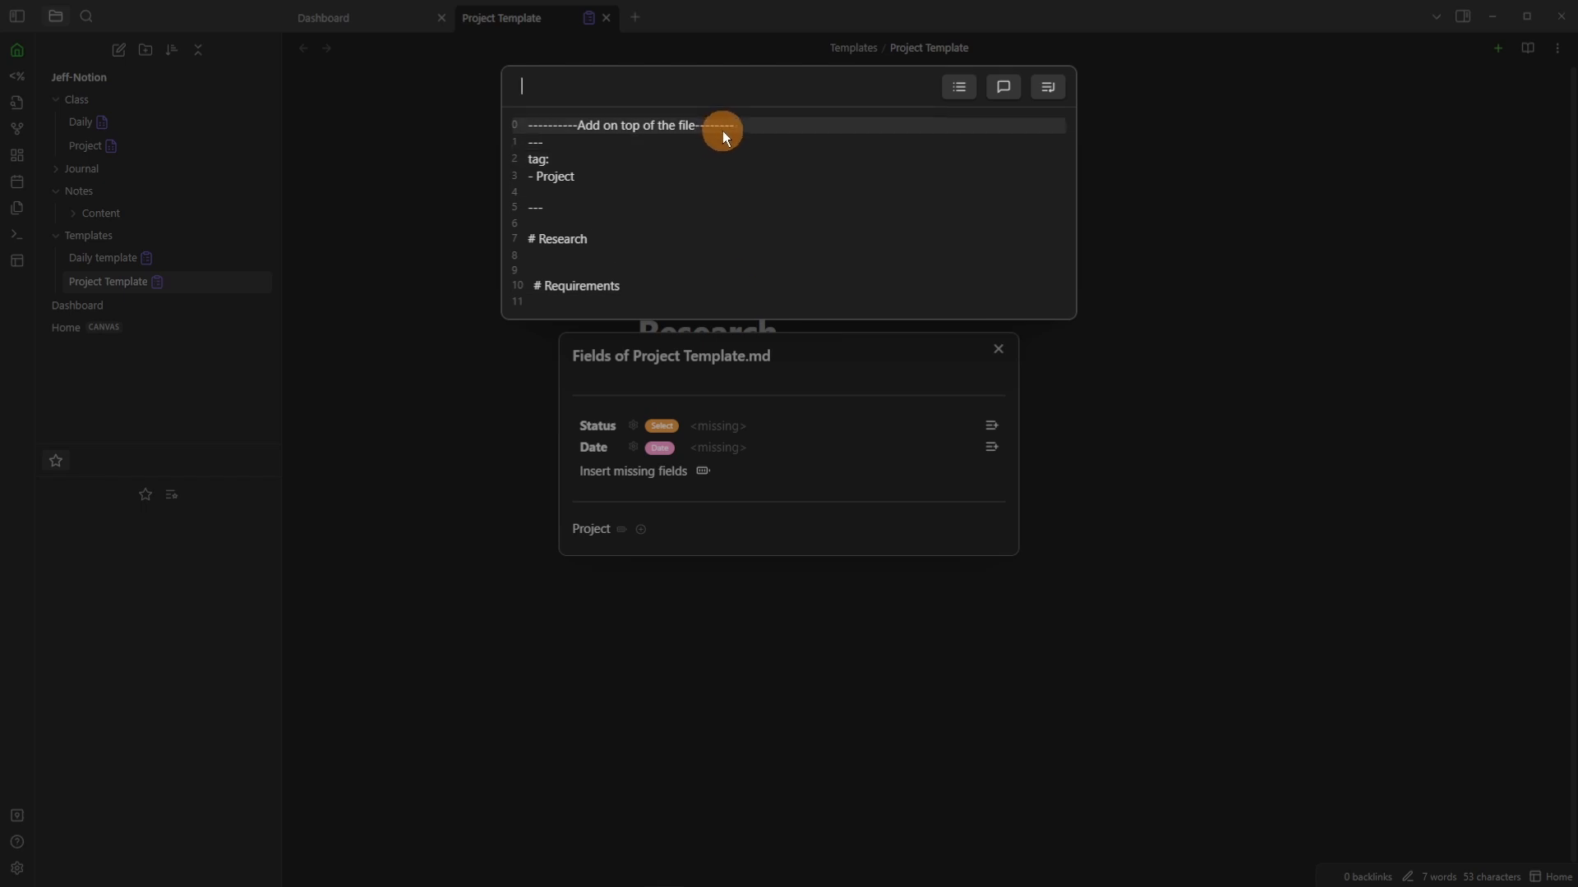
{"action": "left_click", "coordinate": [1052, 86]}
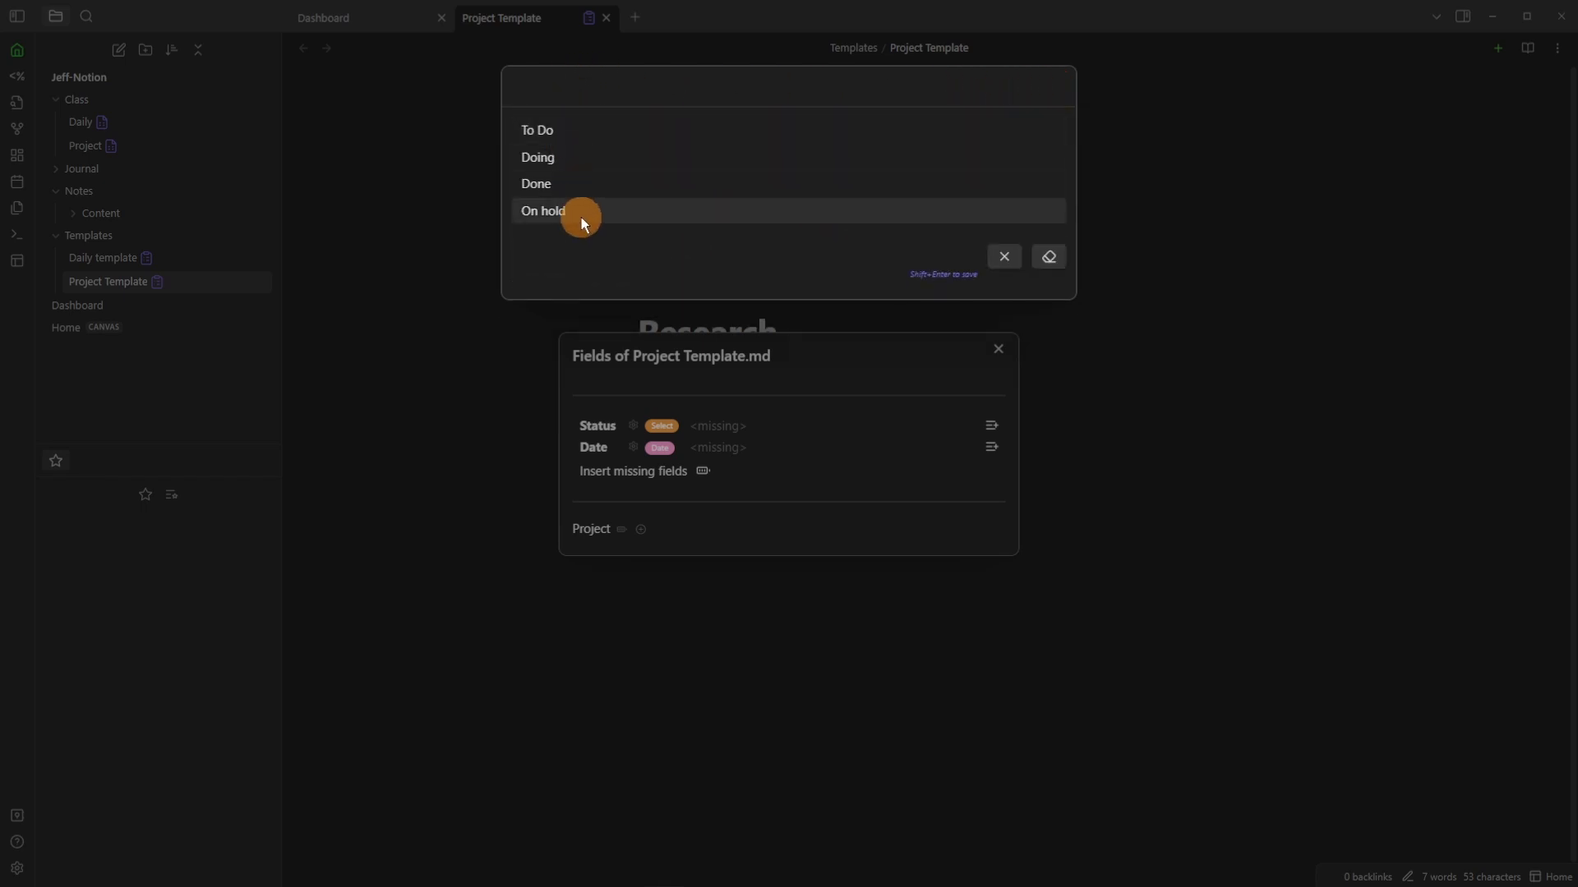
{"action": "left_click", "coordinate": [580, 123]}
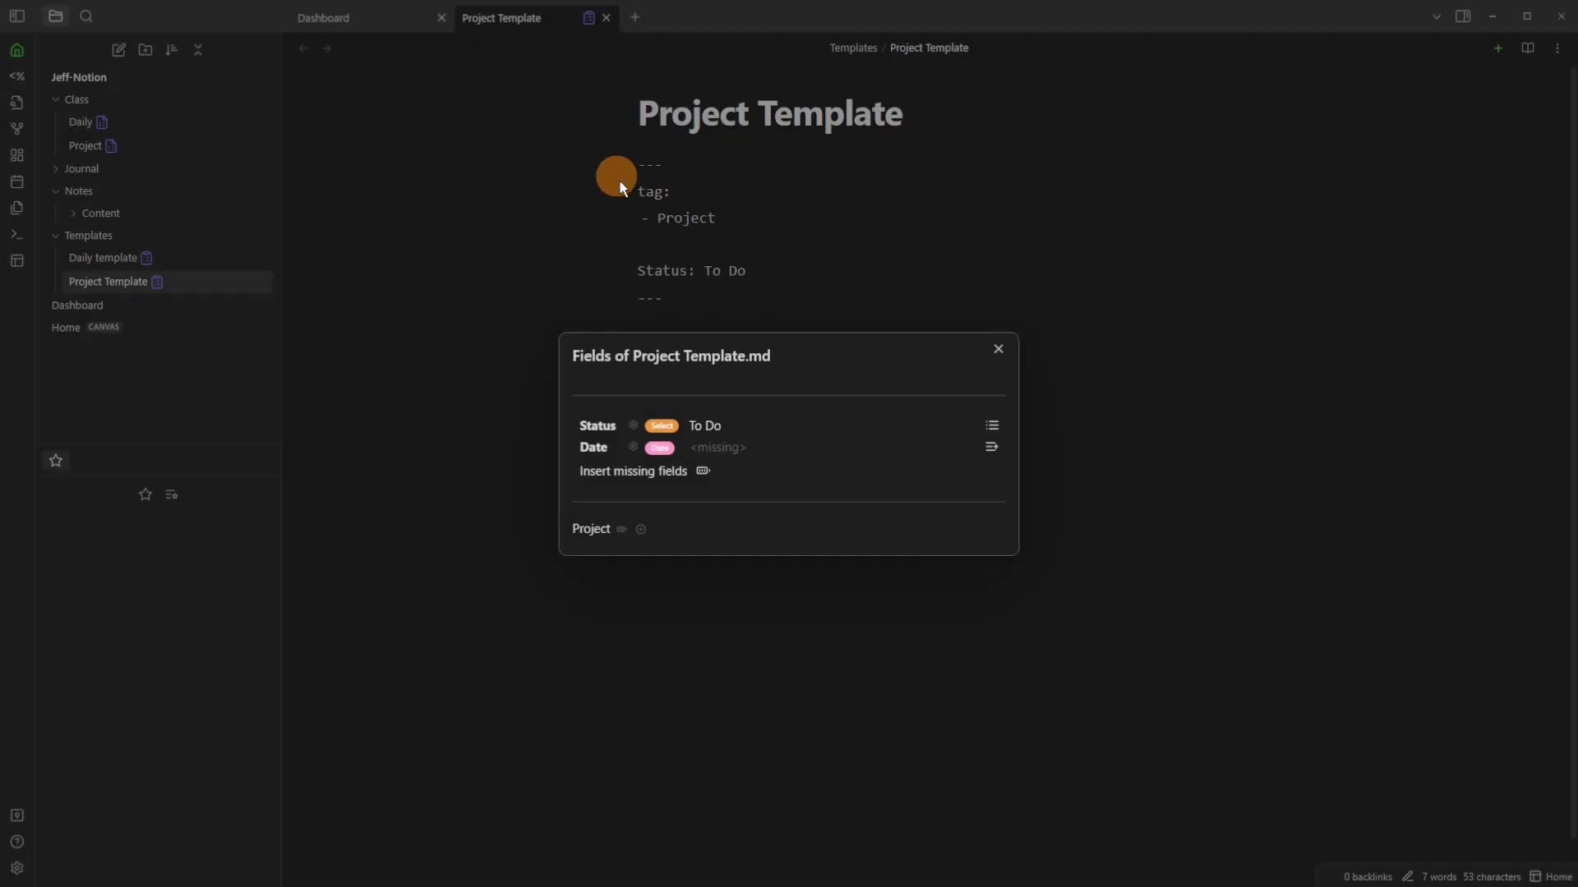
Add an empty Date field to the end of the template's frontmatter and remove the blank line above Status.
{"action": "left_click", "coordinate": [990, 446]}
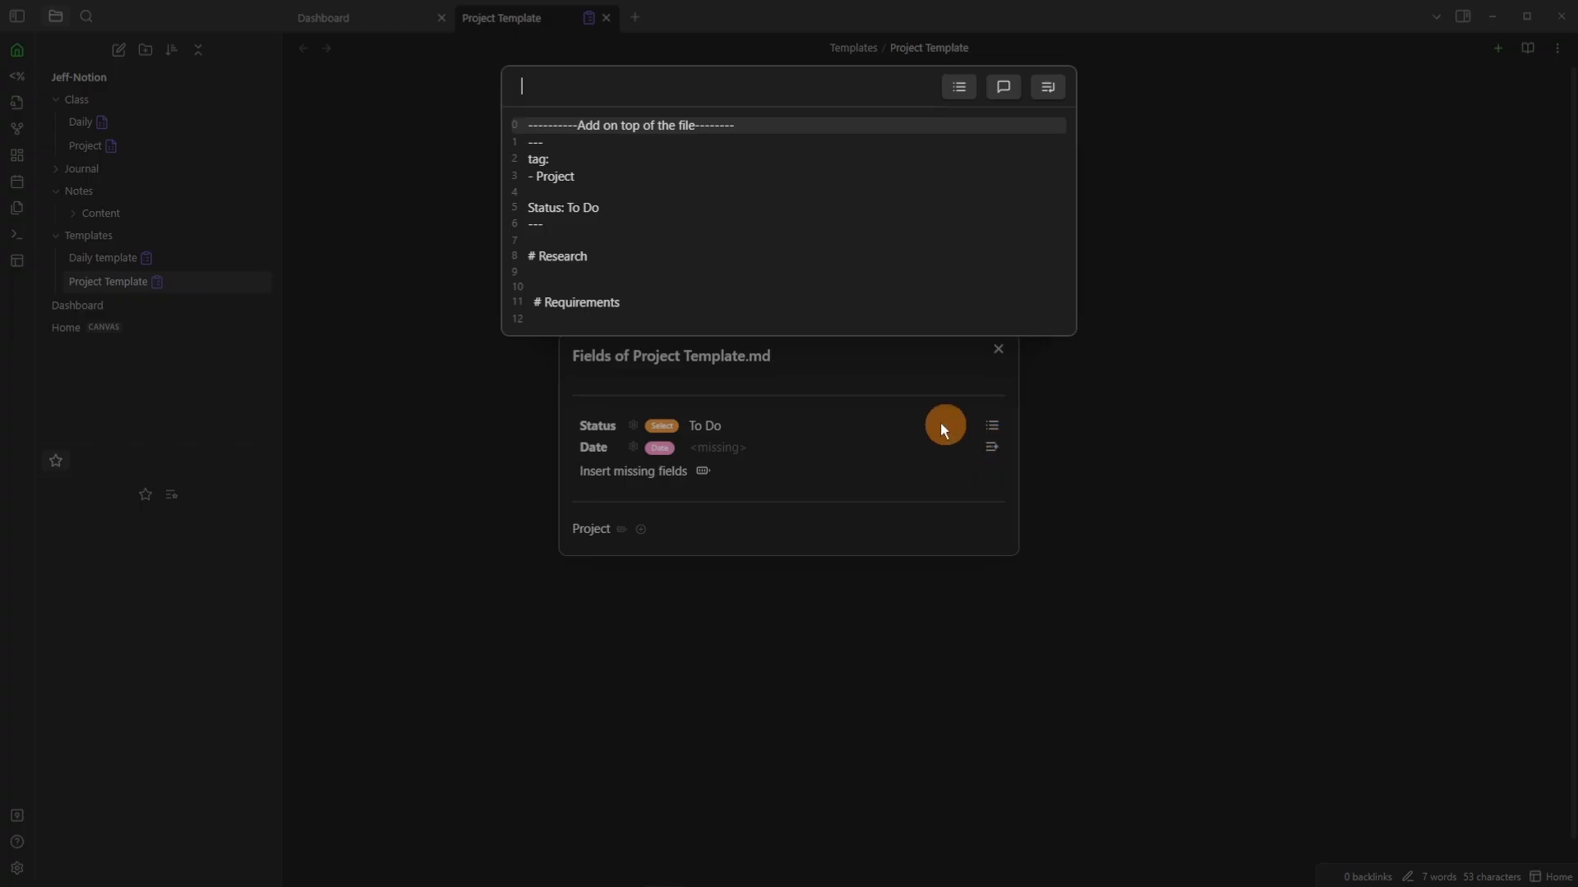
{"action": "left_click", "coordinate": [1049, 88]}
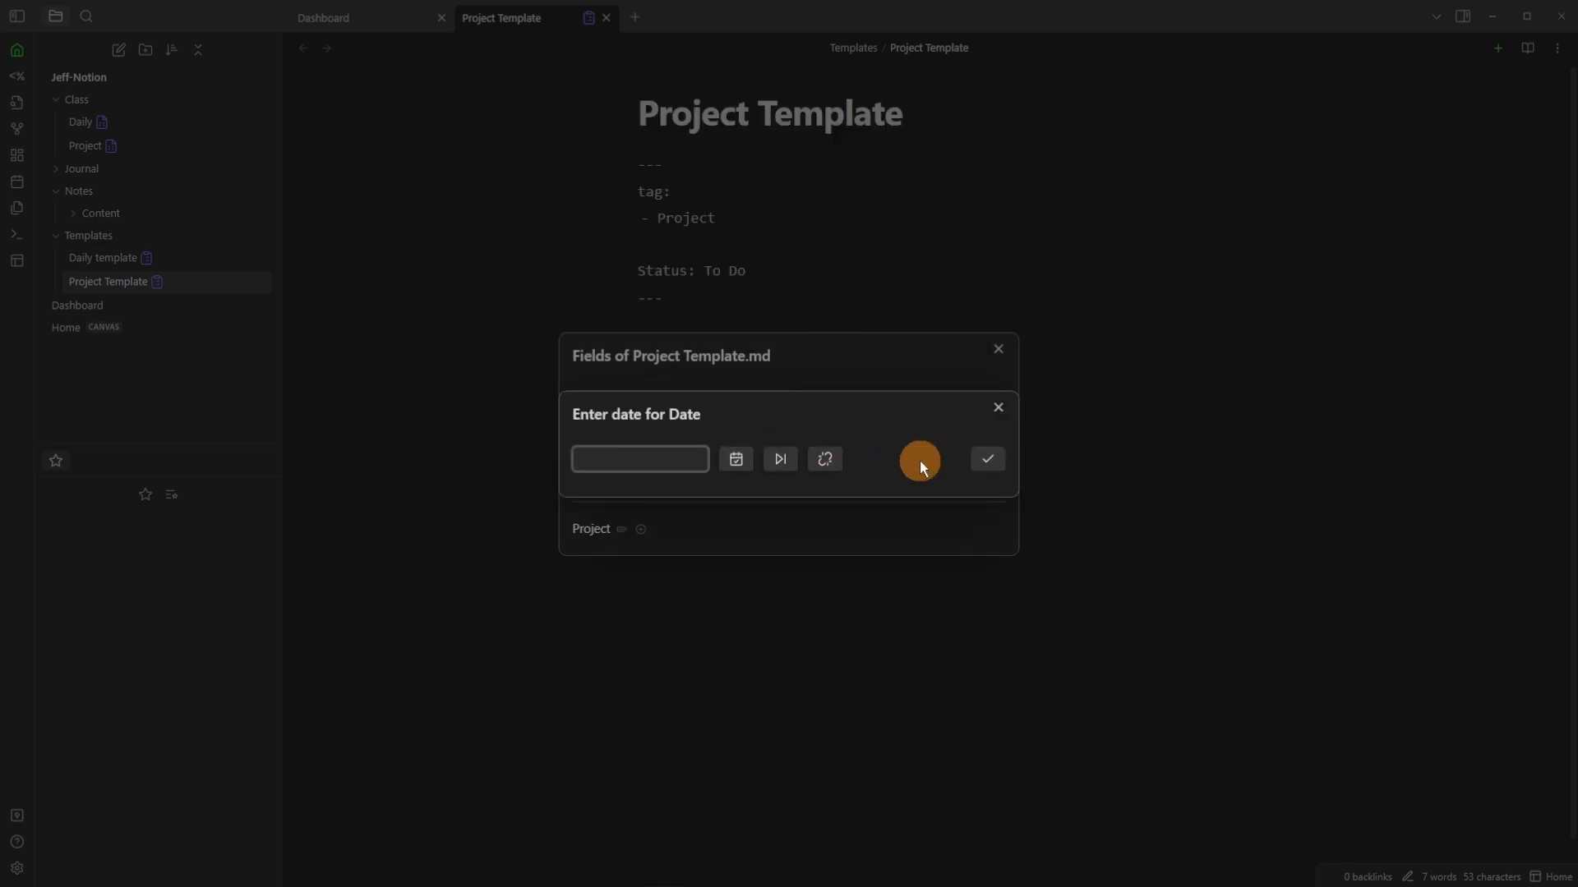
{"action": "left_click", "coordinate": [988, 459]}
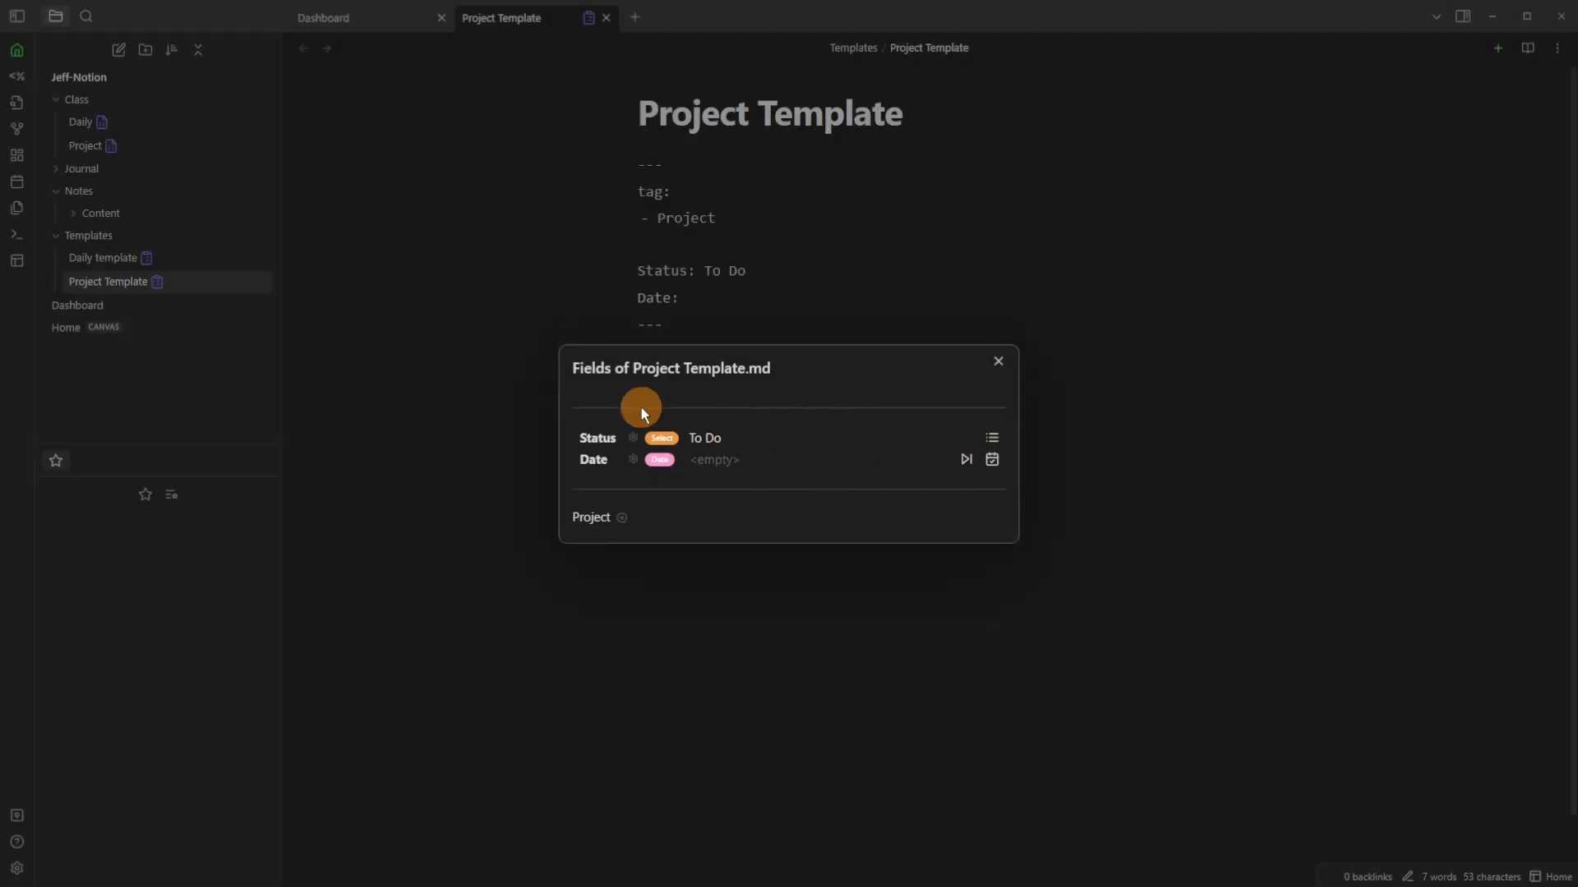
{"action": "left_click", "coordinate": [756, 294]}
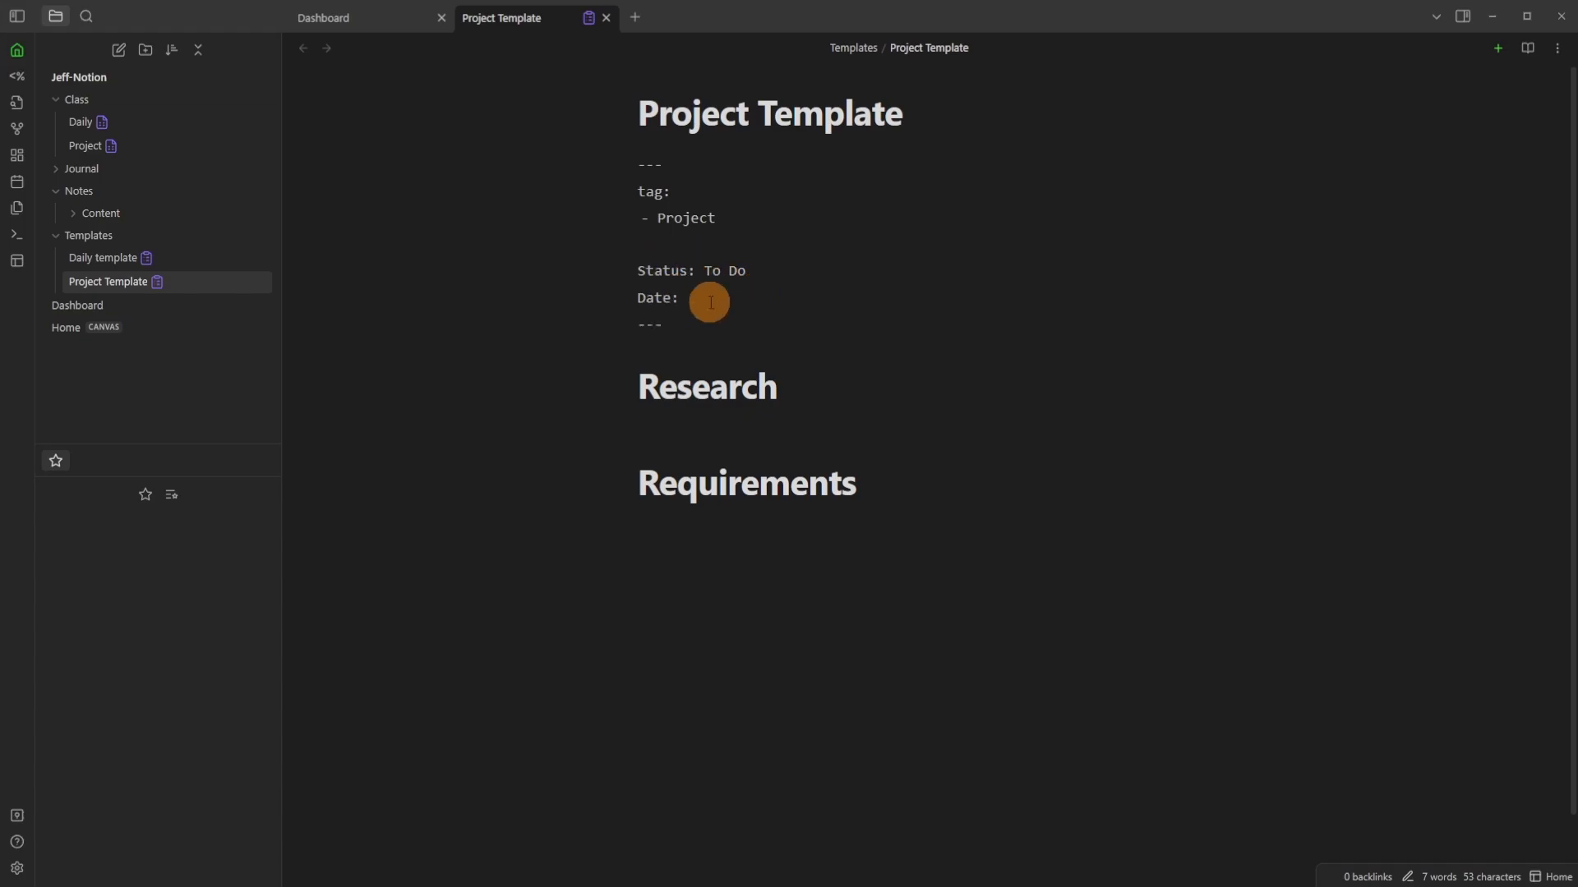
{"action": "left_click", "coordinate": [668, 245]}
{"action": "key", "text": "BackSpace"}
{"action": "left_click", "coordinate": [695, 322]}
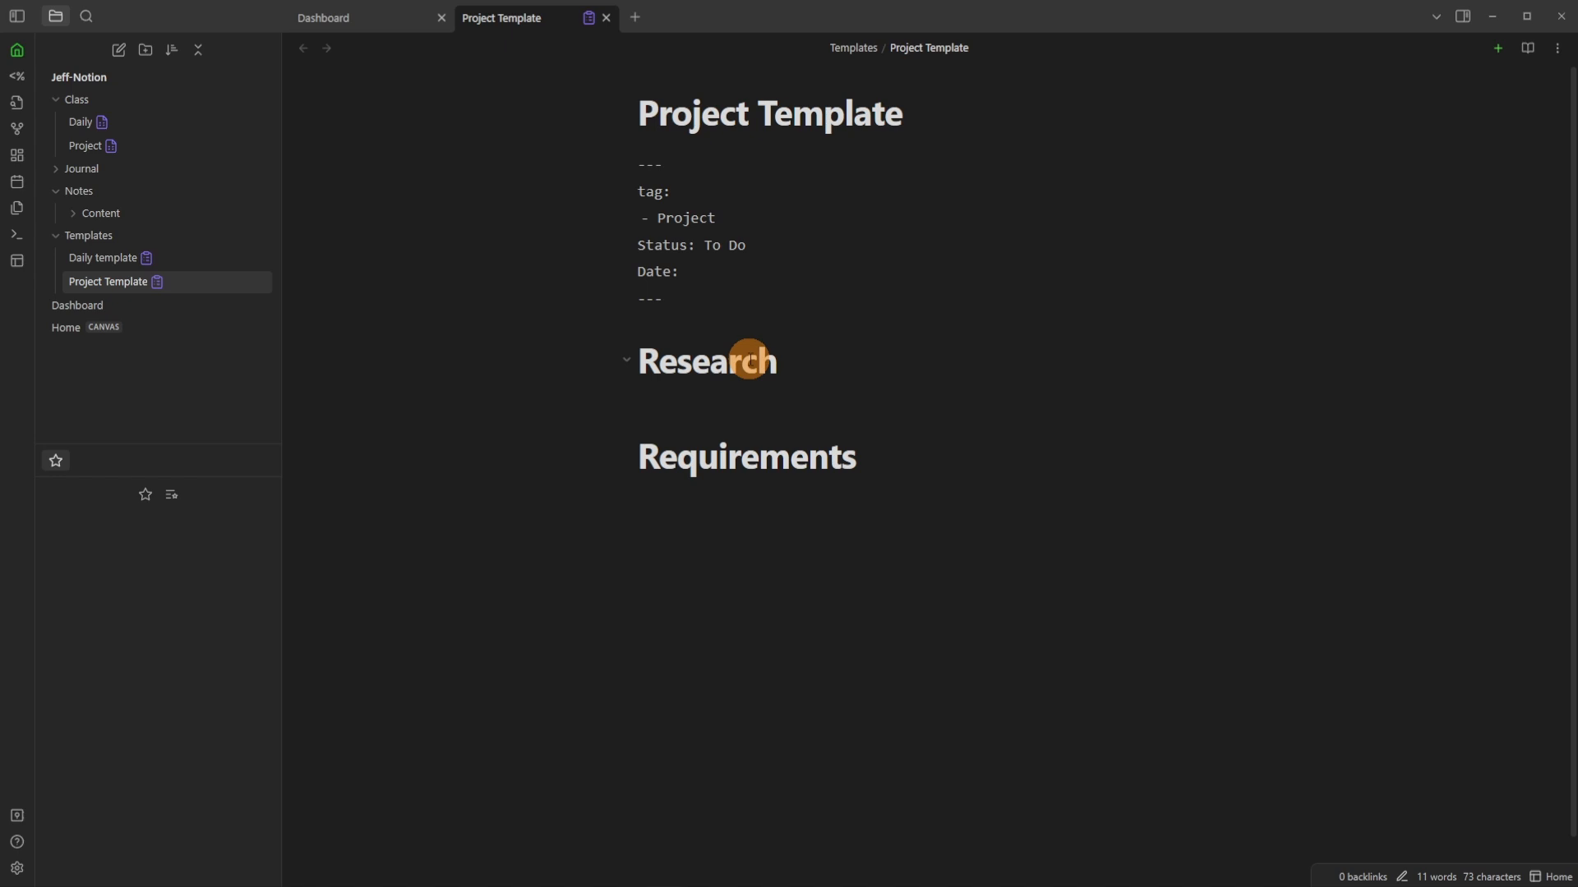
Create a new note in the Content folder and insert the Project Template into it.
{"action": "right_click", "coordinate": [161, 220]}
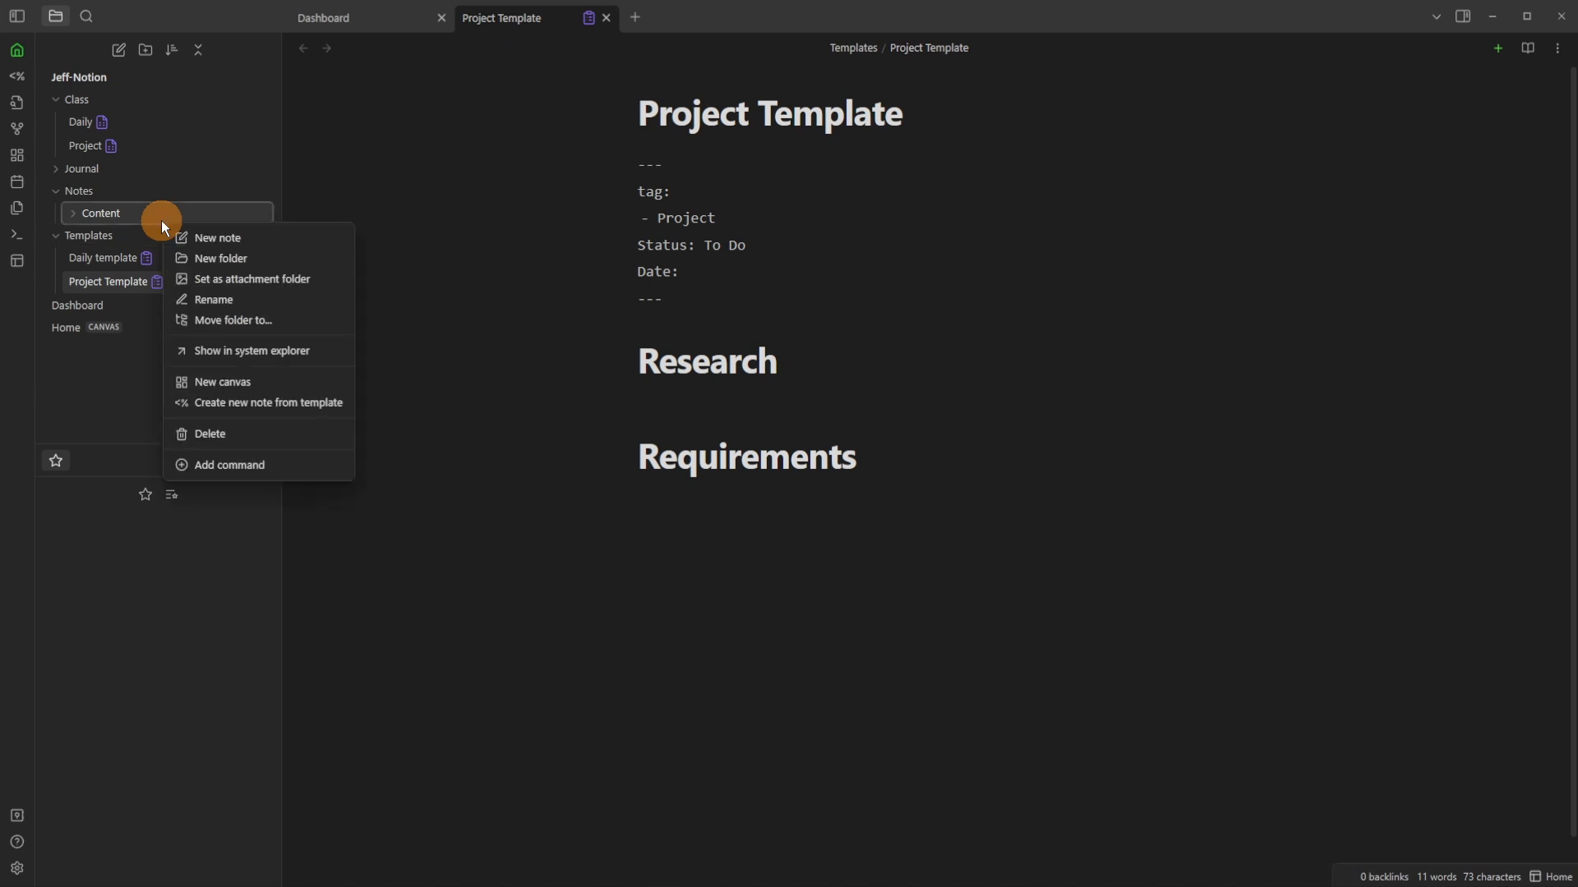
{"action": "left_click", "coordinate": [230, 236]}
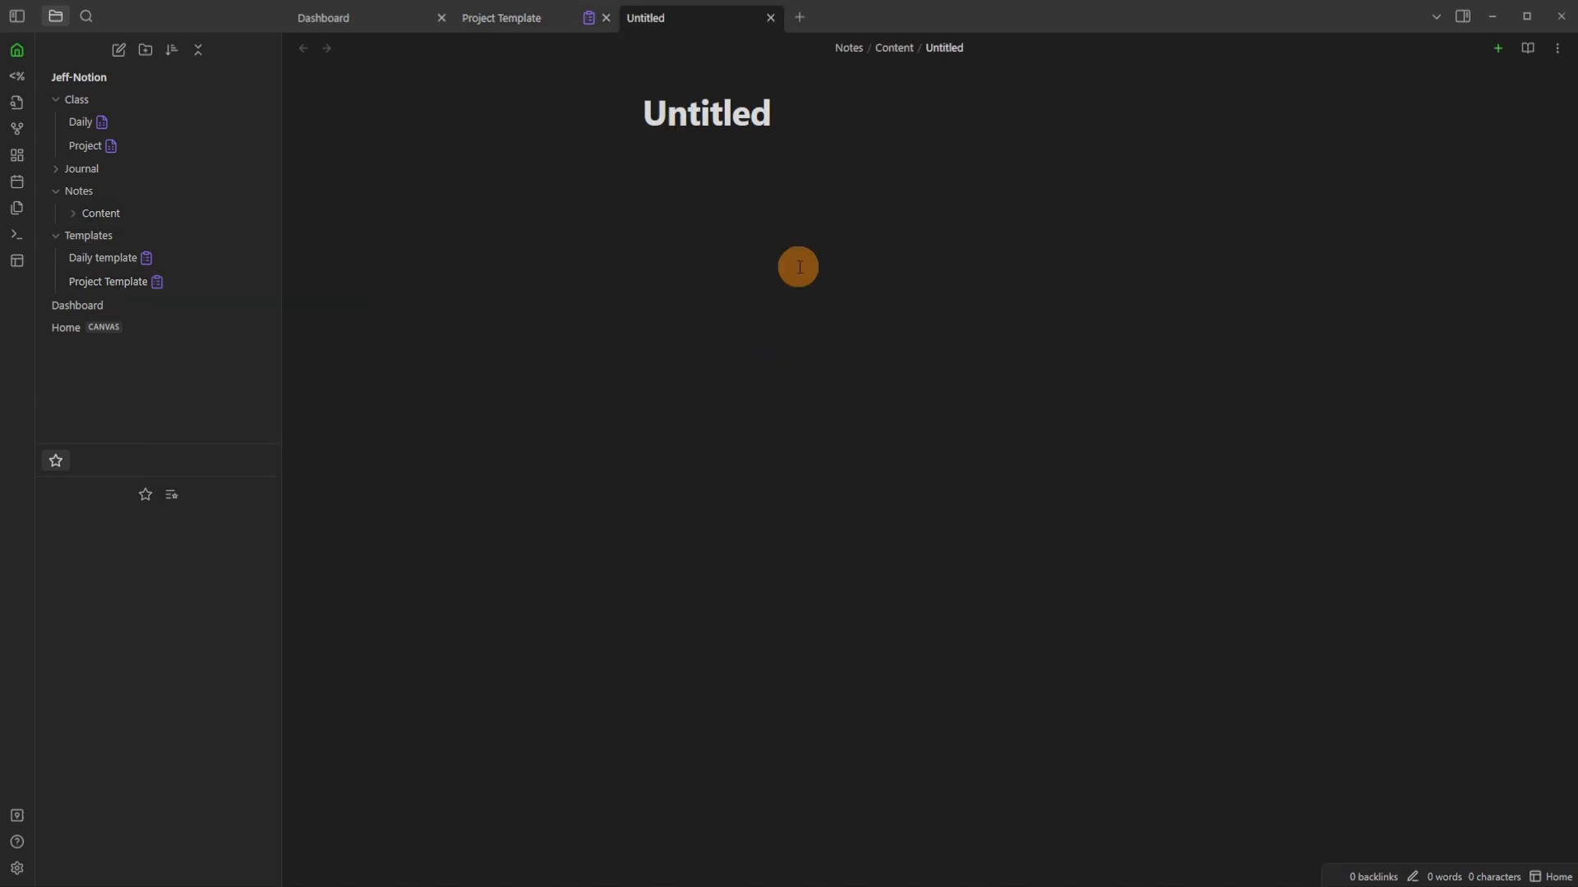
{"action": "left_click", "coordinate": [20, 76]}
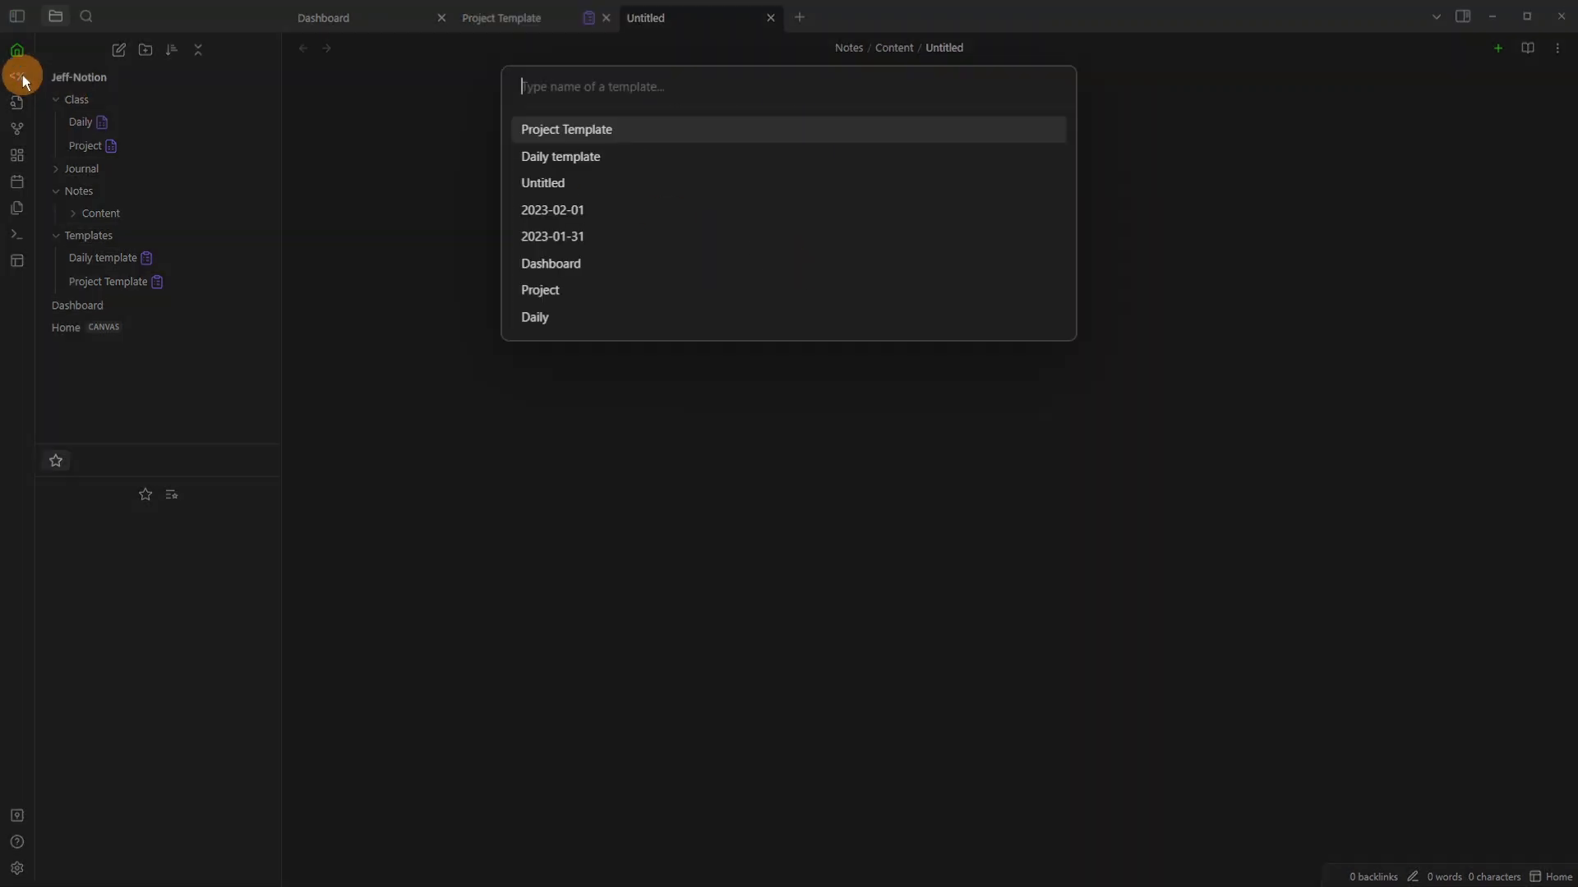
{"action": "left_click", "coordinate": [647, 129]}
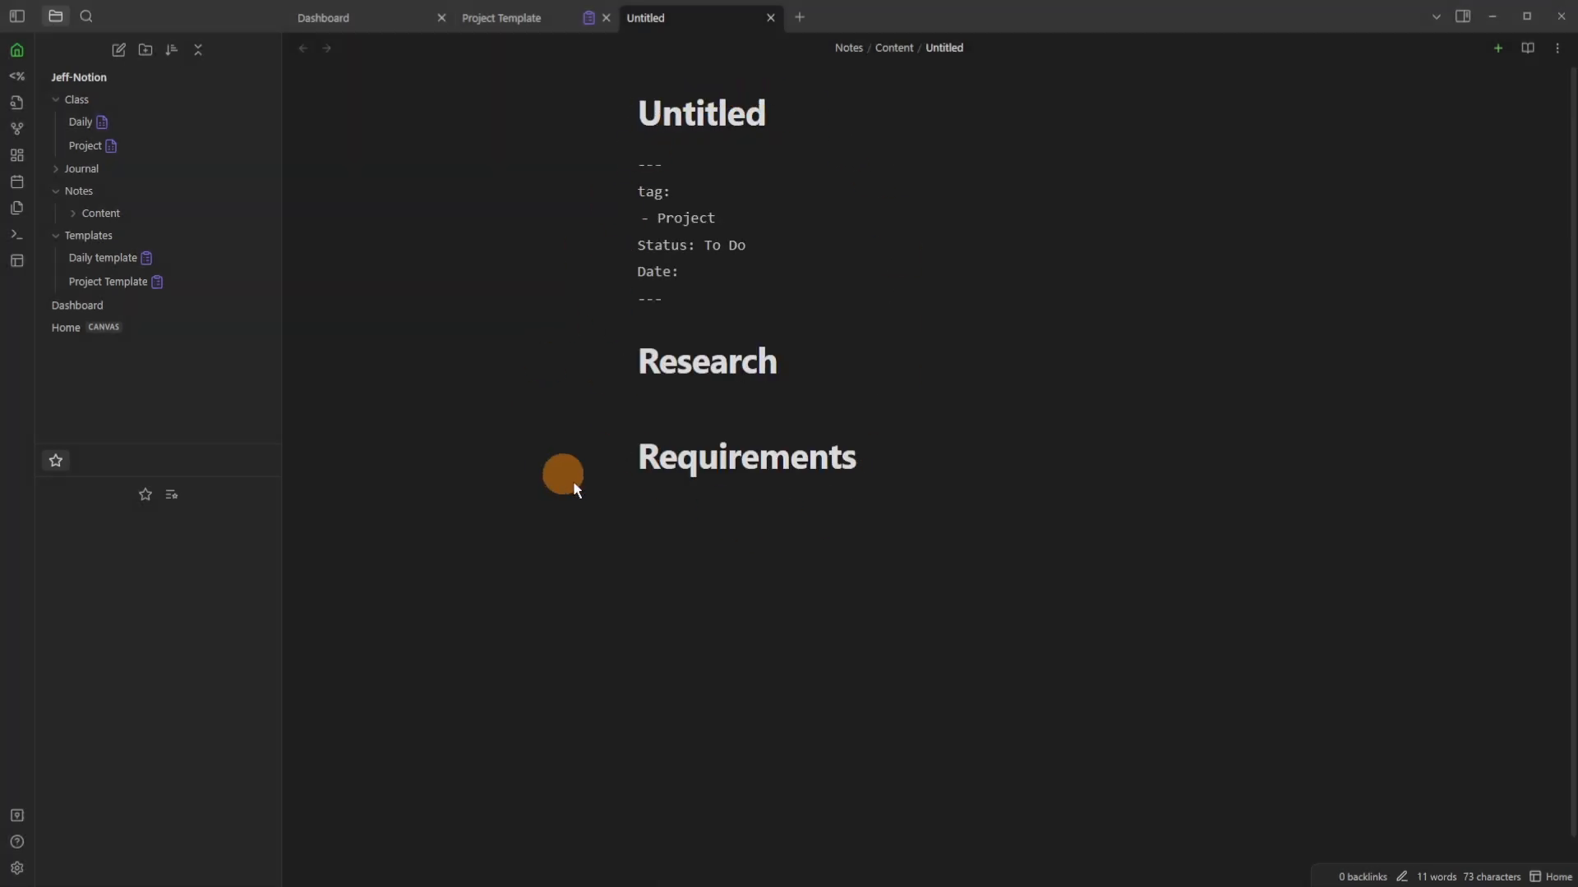
Rename the new untitled note in the Content folder as "Example".
{"action": "left_click", "coordinate": [775, 118]}
{"action": "key", "text": "BackSpace"}
{"action": "key", "text": "BackSpace"}
{"action": "key", "text": "BackSpace"}
{"action": "key", "text": "BackSpace"}
{"action": "key", "text": "BackSpace"}
{"action": "key", "text": "BackSpace"}
{"action": "key", "text": "BackSpace"}
{"action": "key", "text": "BackSpace"}
{"action": "type", "text": "xample"}
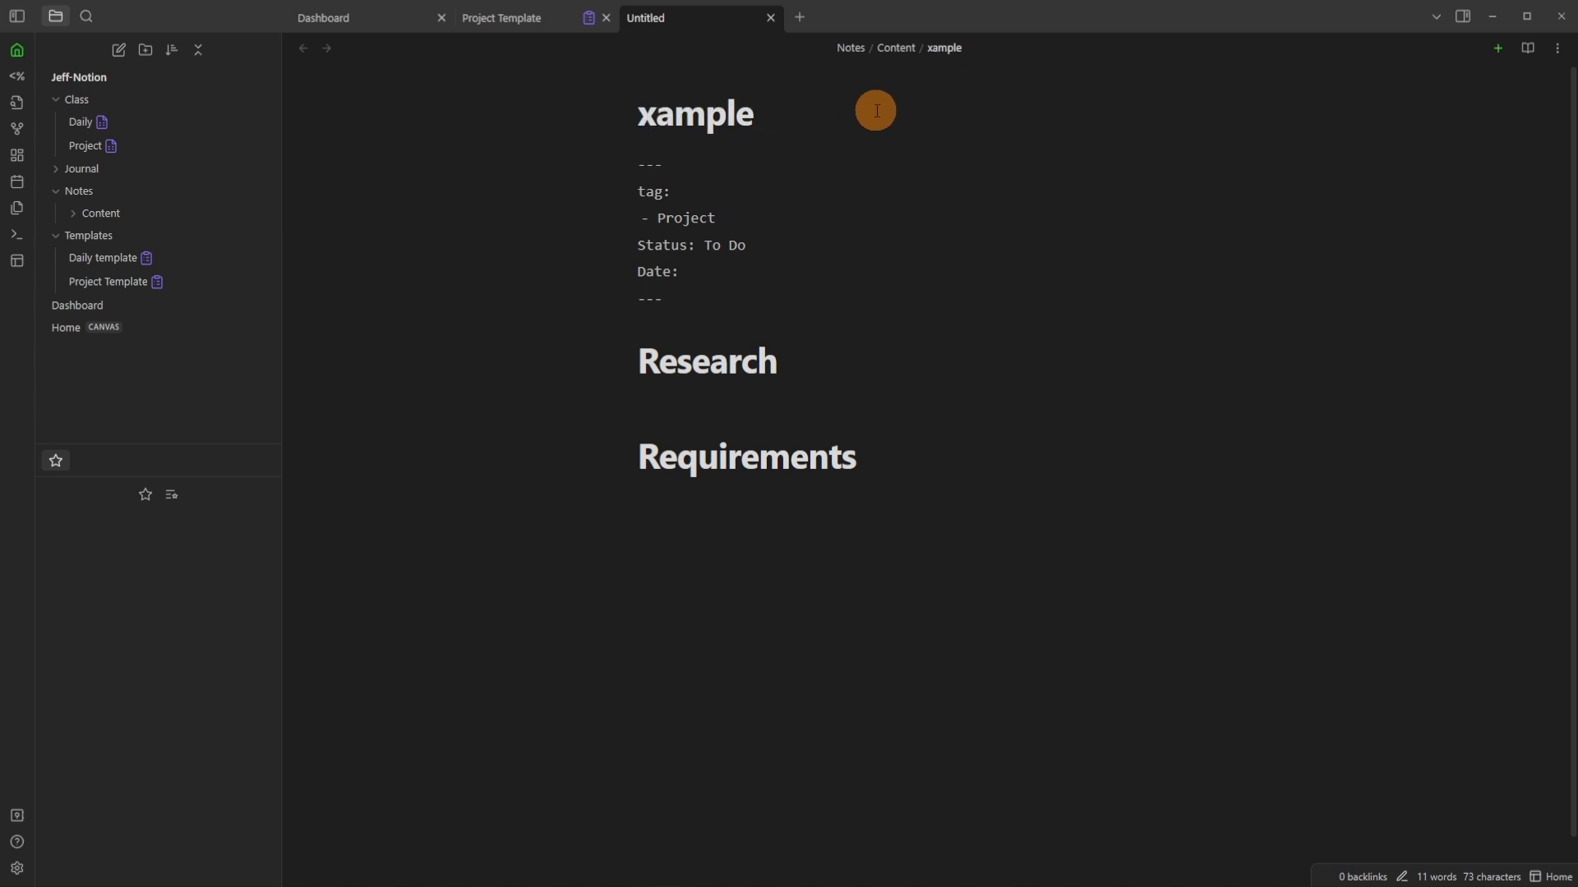
{"action": "type", "text": "E"}
{"action": "left_click", "coordinate": [838, 185]}
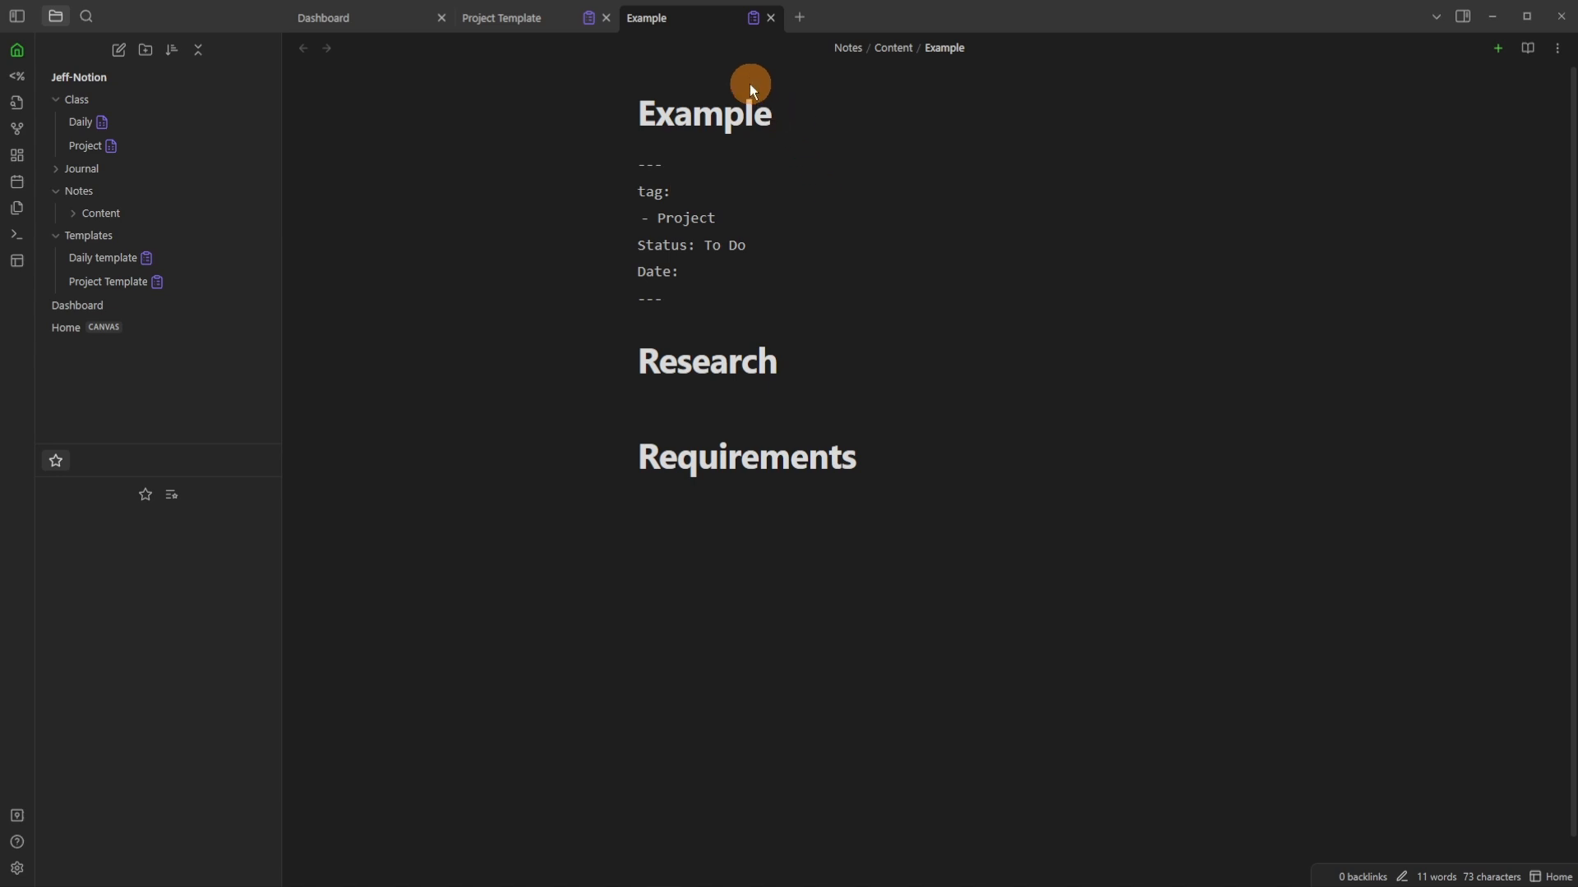
Extend the table line of the Dashboard's Projects query with without id file.link as "Projects".
{"action": "left_click", "coordinate": [344, 27]}
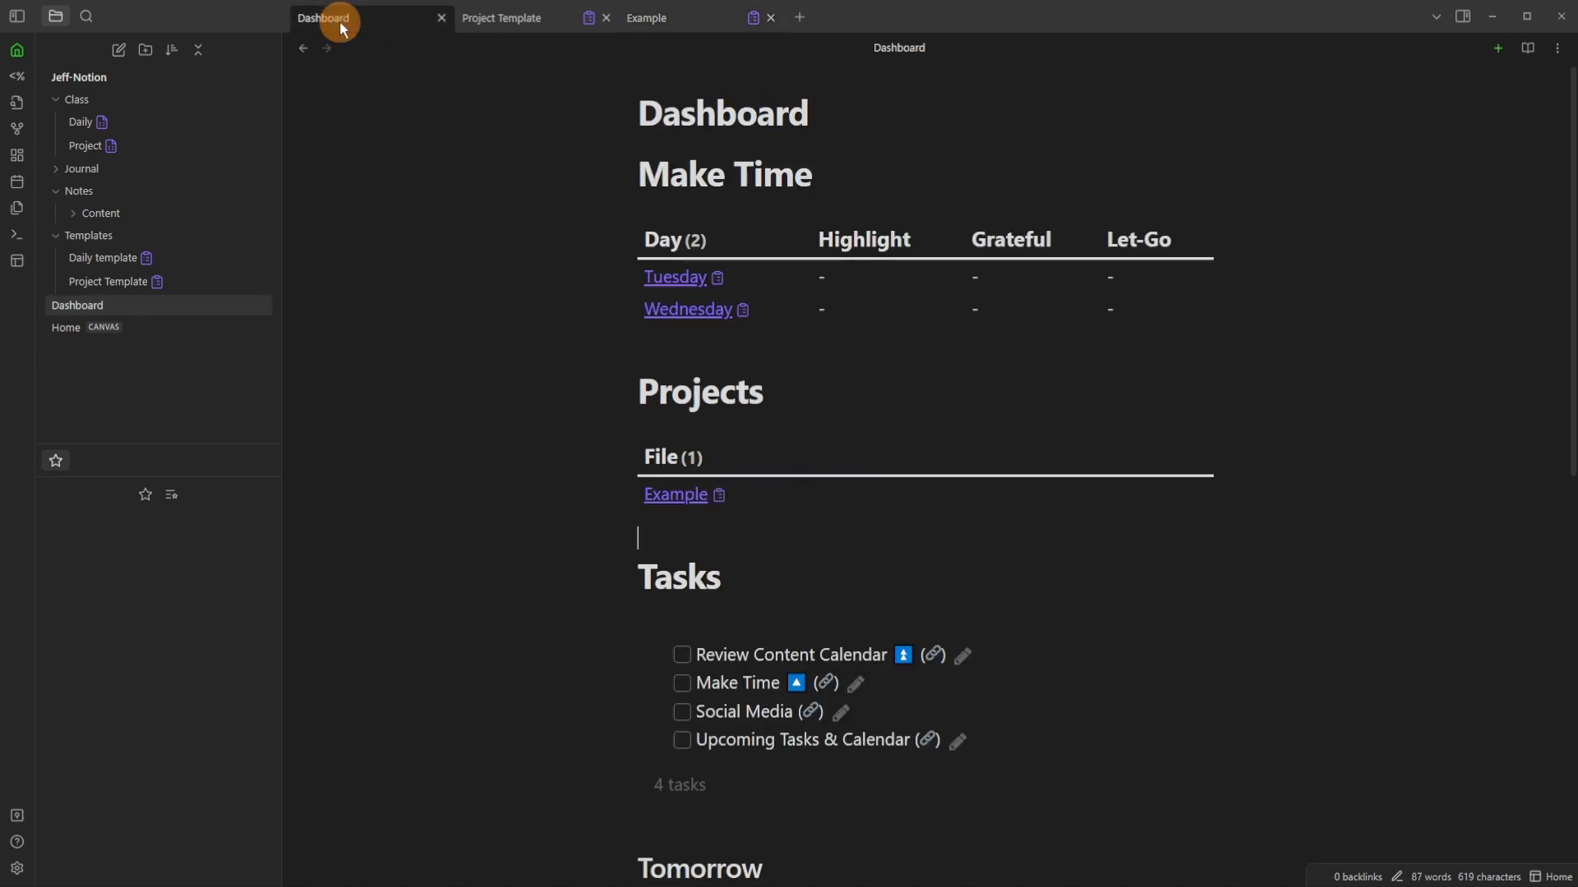
{"action": "mouse_move", "coordinate": [678, 495]}
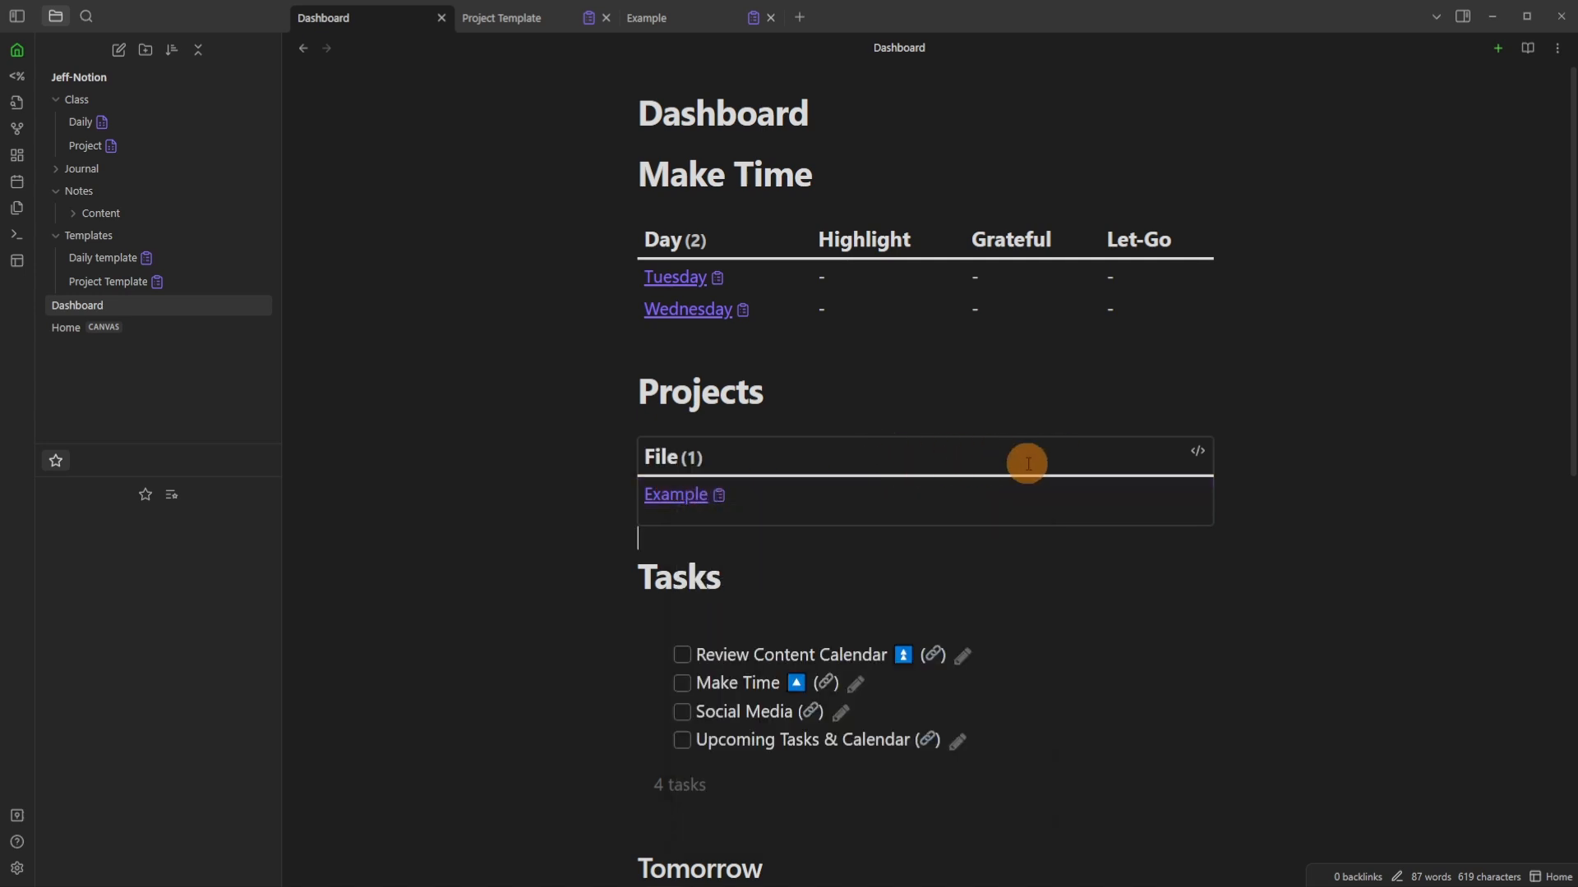
{"action": "left_click", "coordinate": [1197, 451]}
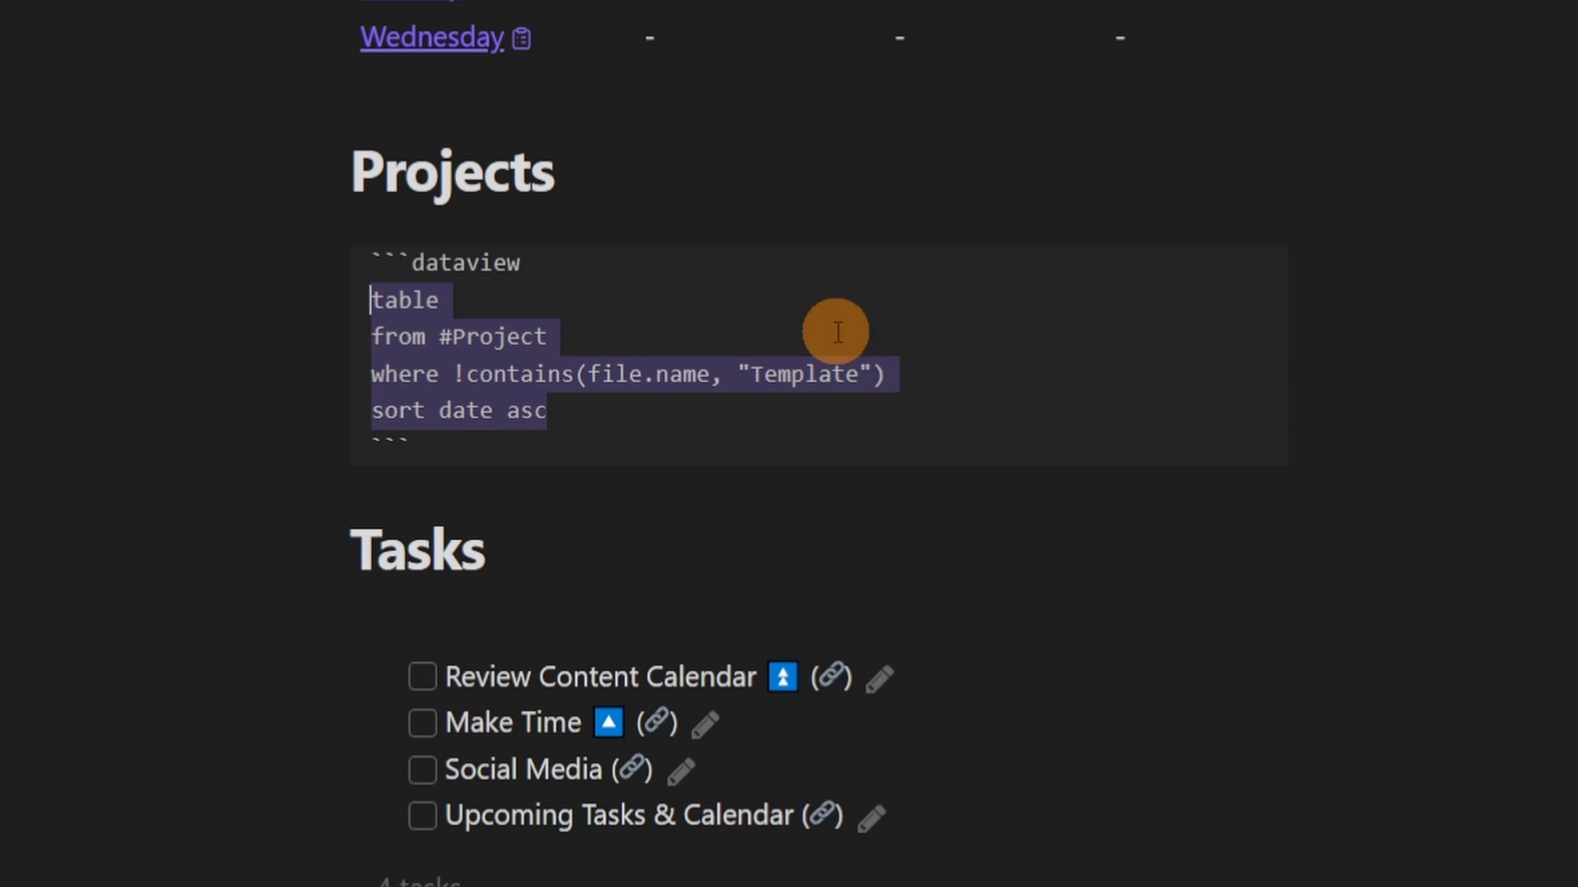
{"action": "left_click", "coordinate": [740, 332]}
{"action": "left_click", "coordinate": [711, 314]}
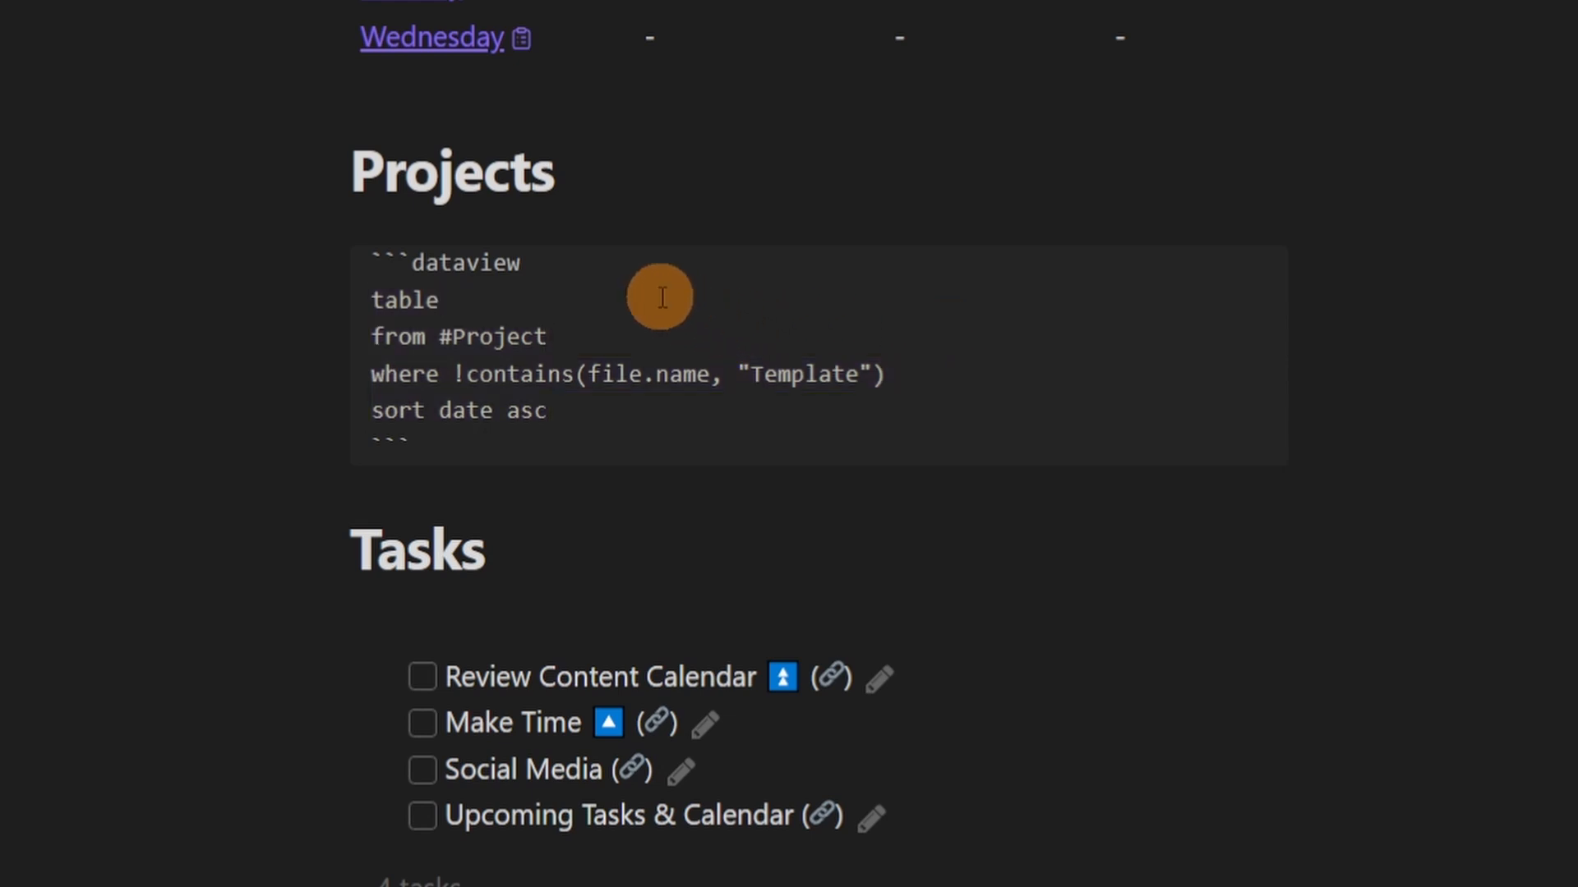
{"action": "type", "text": "without id fil"}
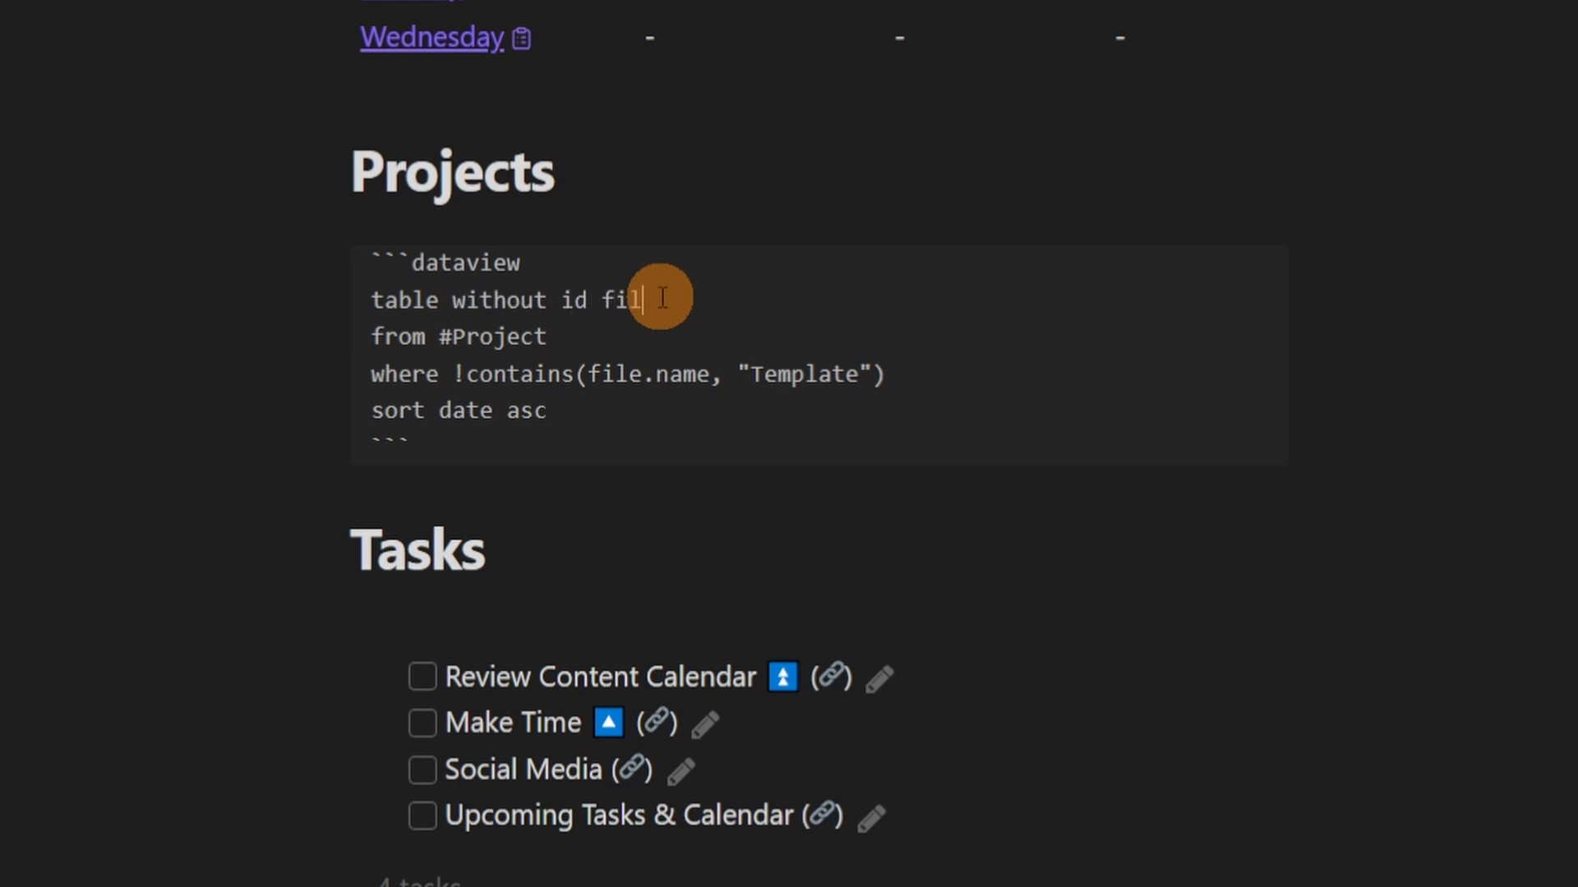
{"action": "type", "text": "e,l"}
{"action": "type", "text": "i"}
{"action": "key", "text": "BackSpace"}
{"action": "key", "text": "BackSpace"}
{"action": "key", "text": "BackSpace"}
{"action": "type", "text": ".link as \"Proje"}
{"action": "type", "text": "ct"}
{"action": "type", "text": "sj"}
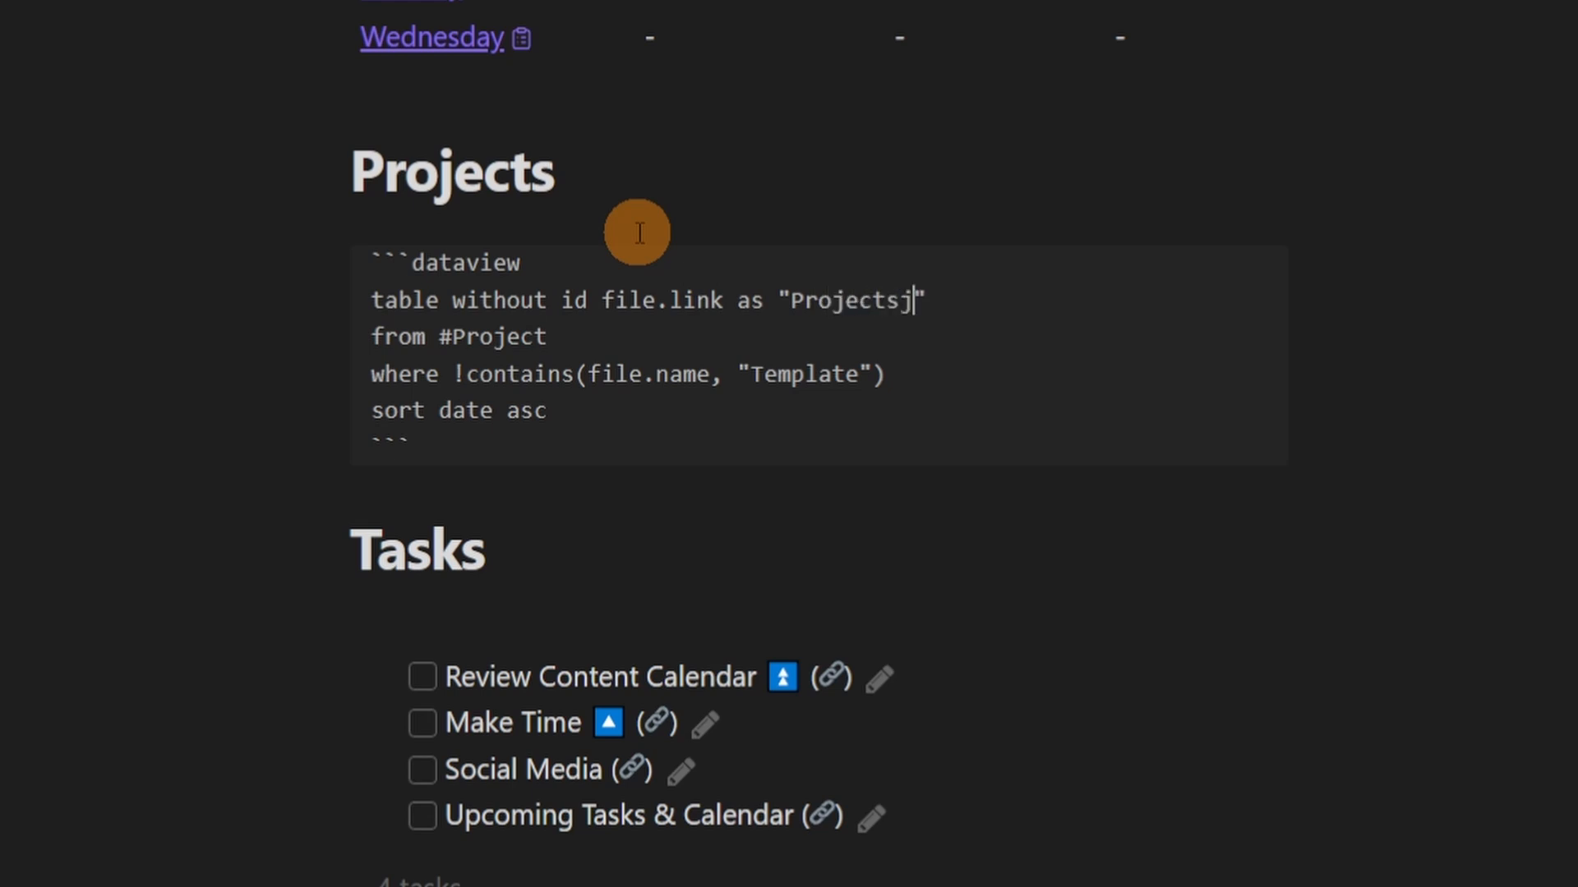
Add Status and Progress columns to the Projects query and display the rendered table.
{"action": "key", "text": "Right"}
{"action": "type", "text": ", Status, Progress"}
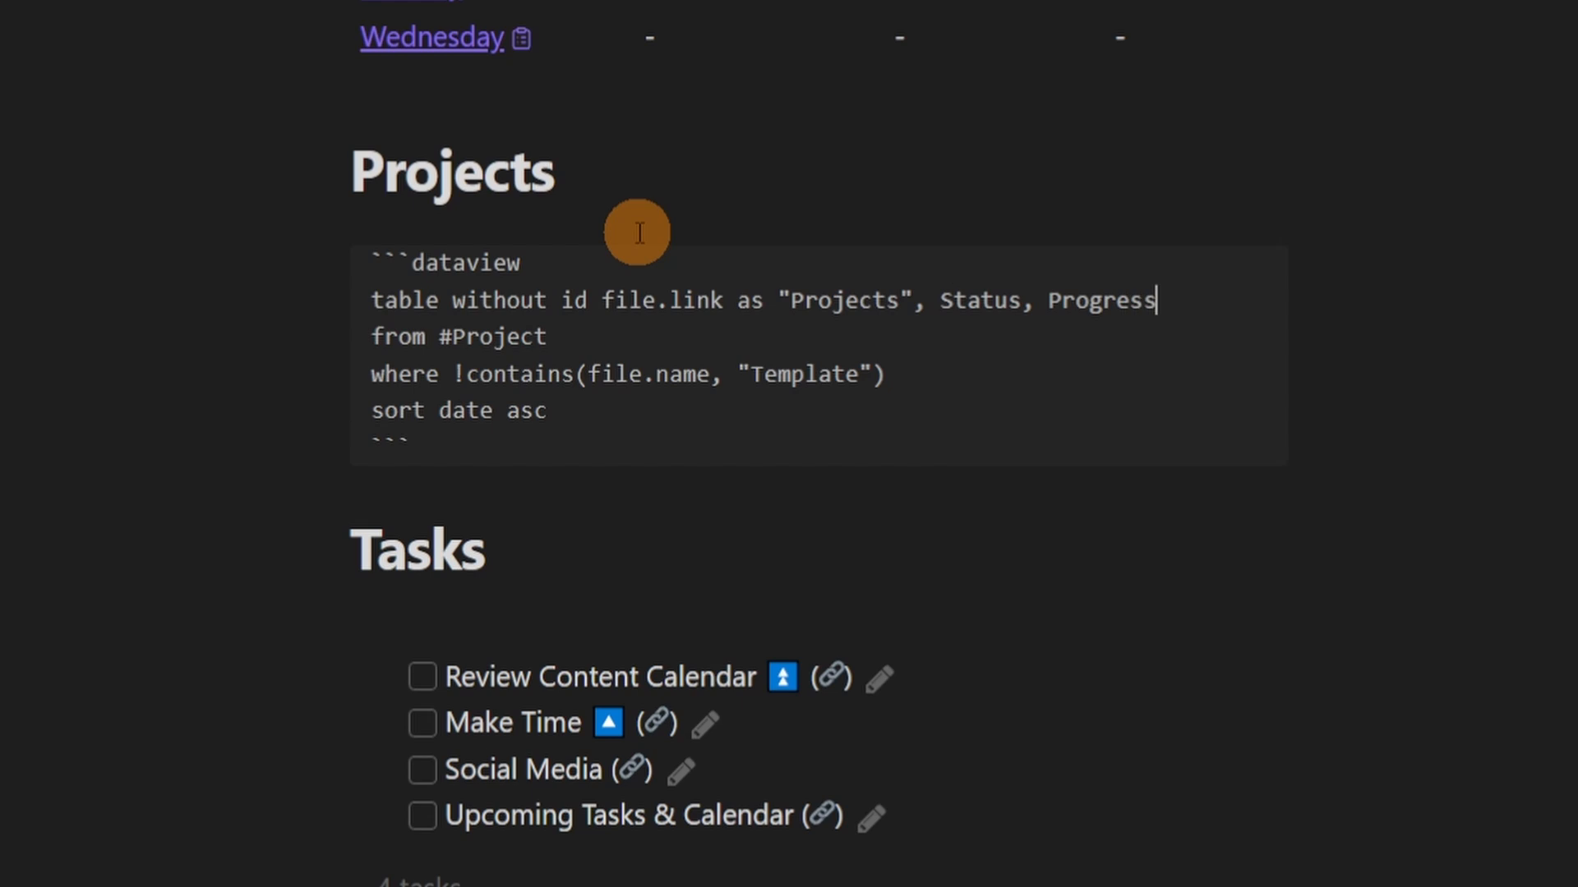
{"action": "key", "text": "Up"}
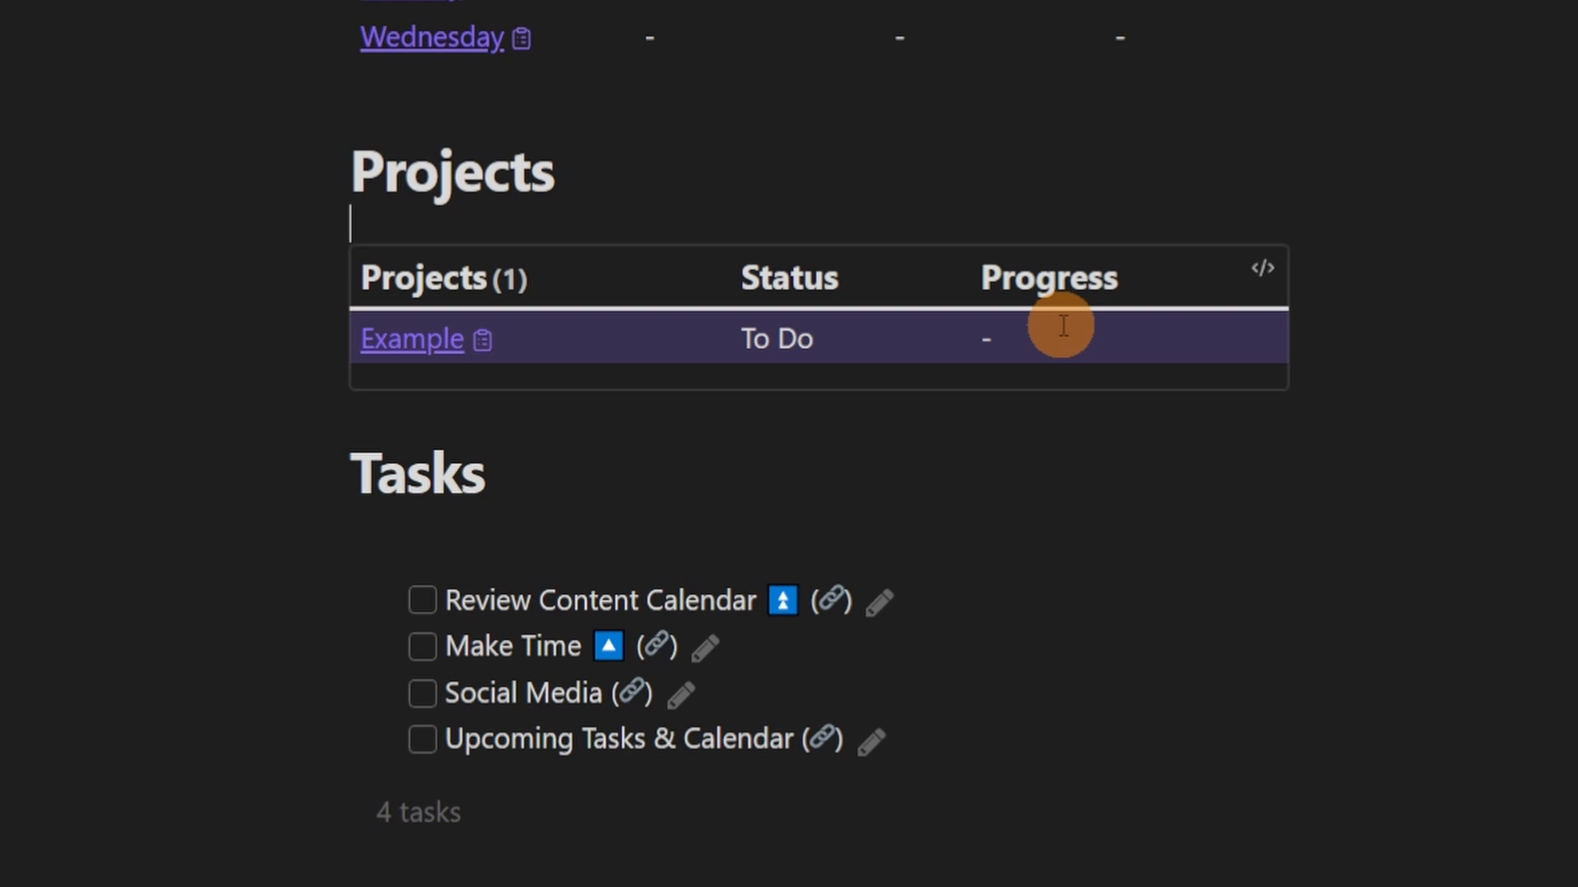
Add a Progress:: inline field below the Project Template's frontmatter, with inline Dataview code drawing a task-completion bar for the page <%tp.file.title%>.
{"action": "left_click", "coordinate": [526, 21]}
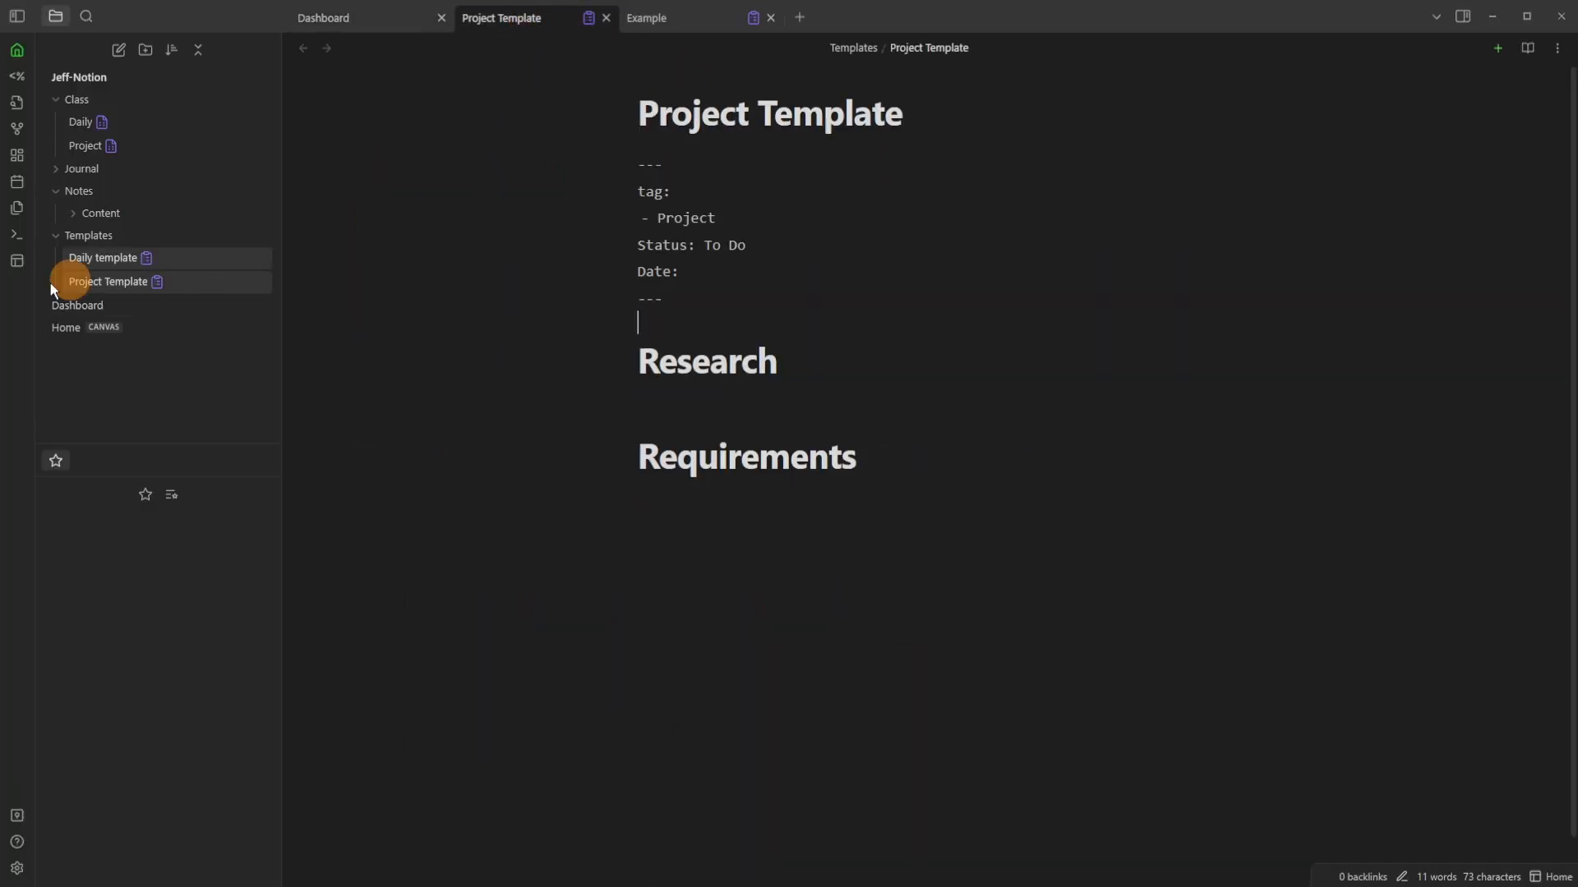
{"action": "key", "text": "Return"}
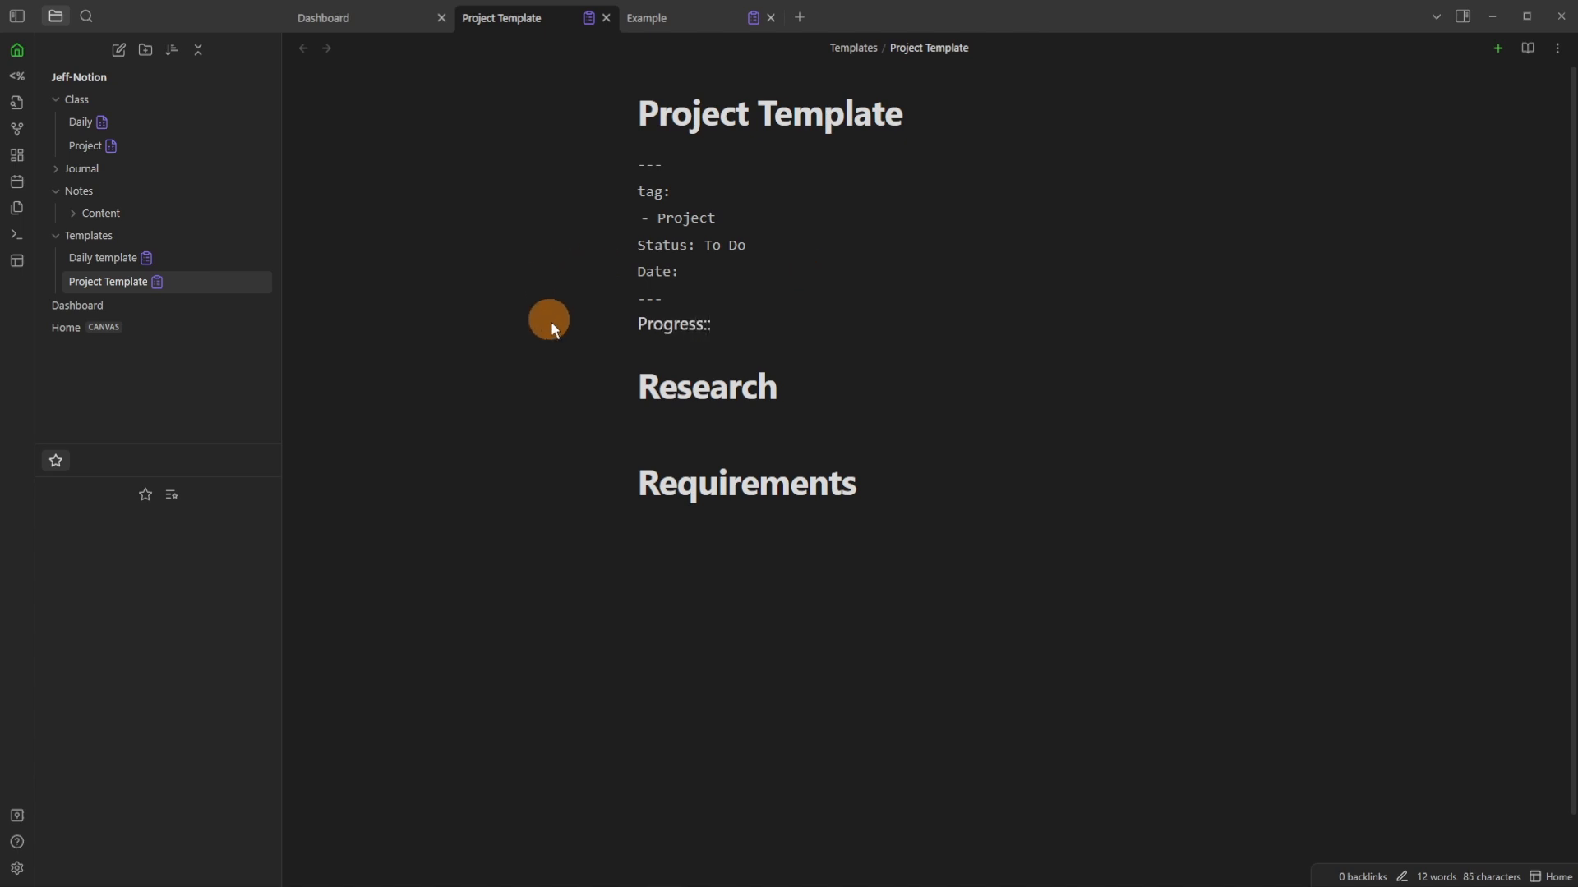
{"action": "type", "text": "`$= const setPage = \"<%tp.file.title%>\"; const value = Math.round(((dv.page(setPage).file.tasks.where(t => t.completed).length) / (dv.page(setPage).file.tasks).length) * 100); \"<progress value='\" + value + \"' max='100'></progress>\" + \"<span style='font-size:smaller;color:var(--text-muted)'>\" + value + \"% &nbsp;| &nbsp;\" + (dv.page(setPage).file.tasks.length - dv.page(setPage).file.tasks.where(t => t.completed).length) + \" left</span>\""}
Examine the parts of the Progress code: the setPage title, the Math.round calculation, the progress element and the styled span.
{"action": "left_click", "coordinate": [794, 350]}
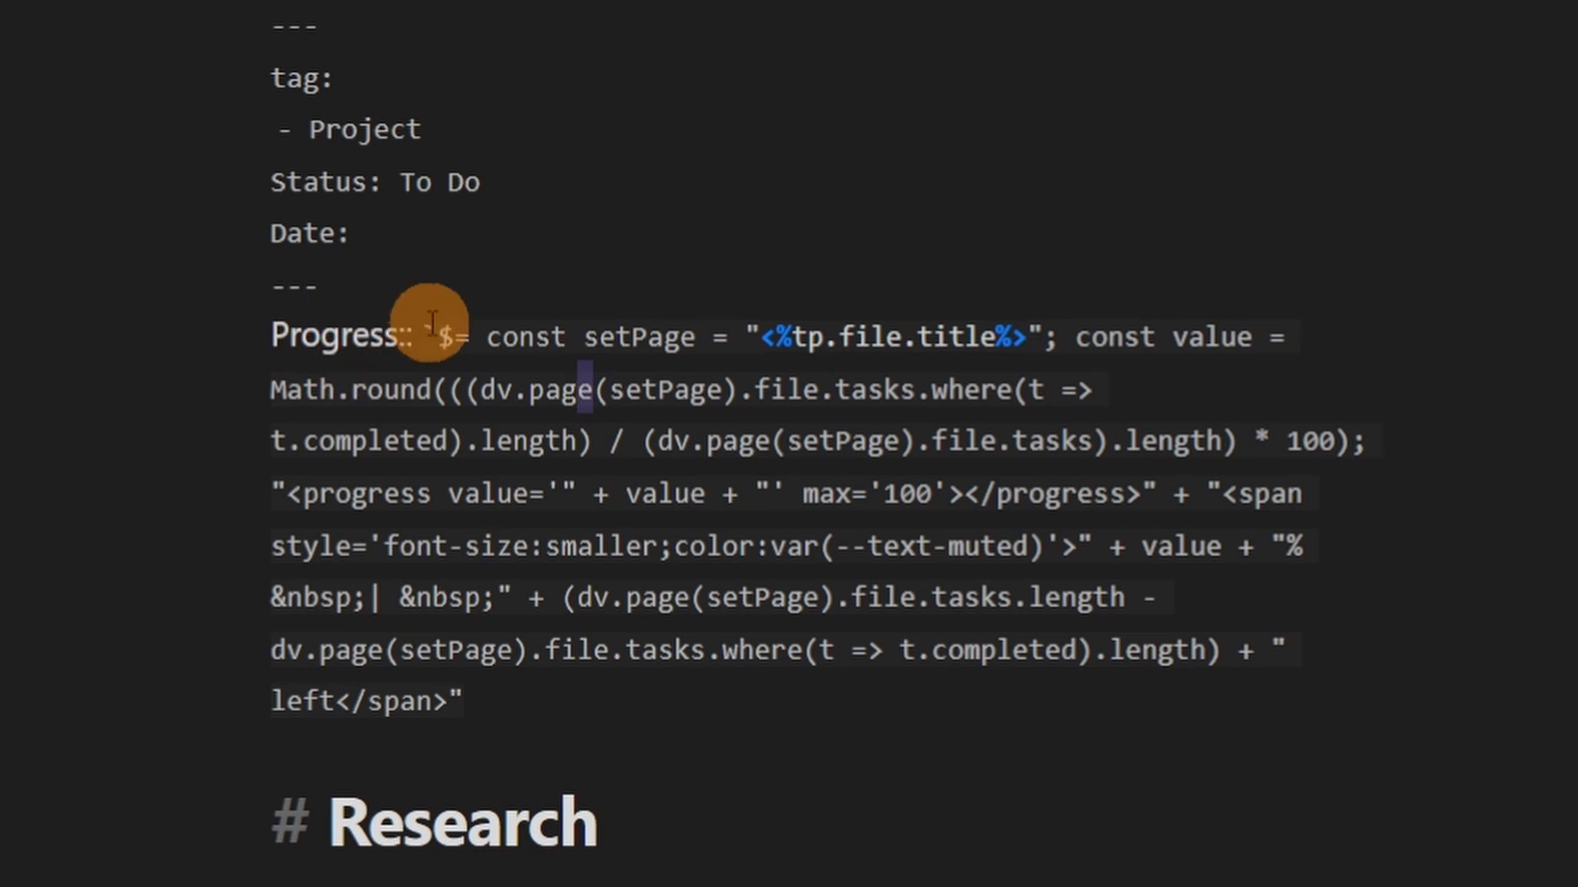
{"action": "left_click_drag", "start_coordinate": [485, 332], "coordinate": [1027, 331]}
{"action": "left_click", "coordinate": [763, 337]}
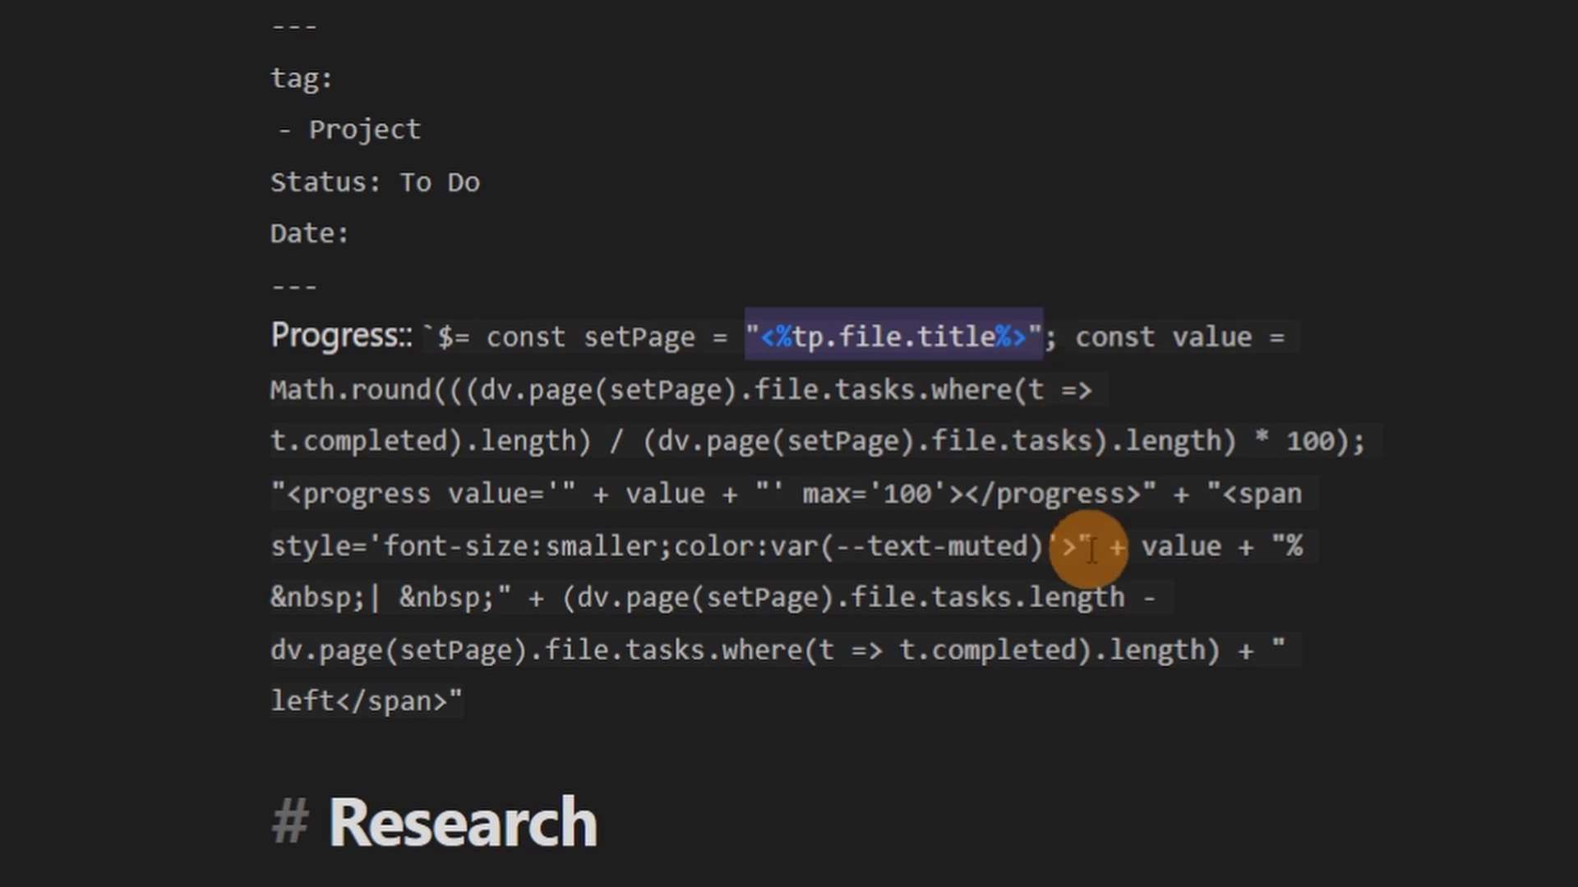
{"action": "left_click", "coordinate": [1188, 335]}
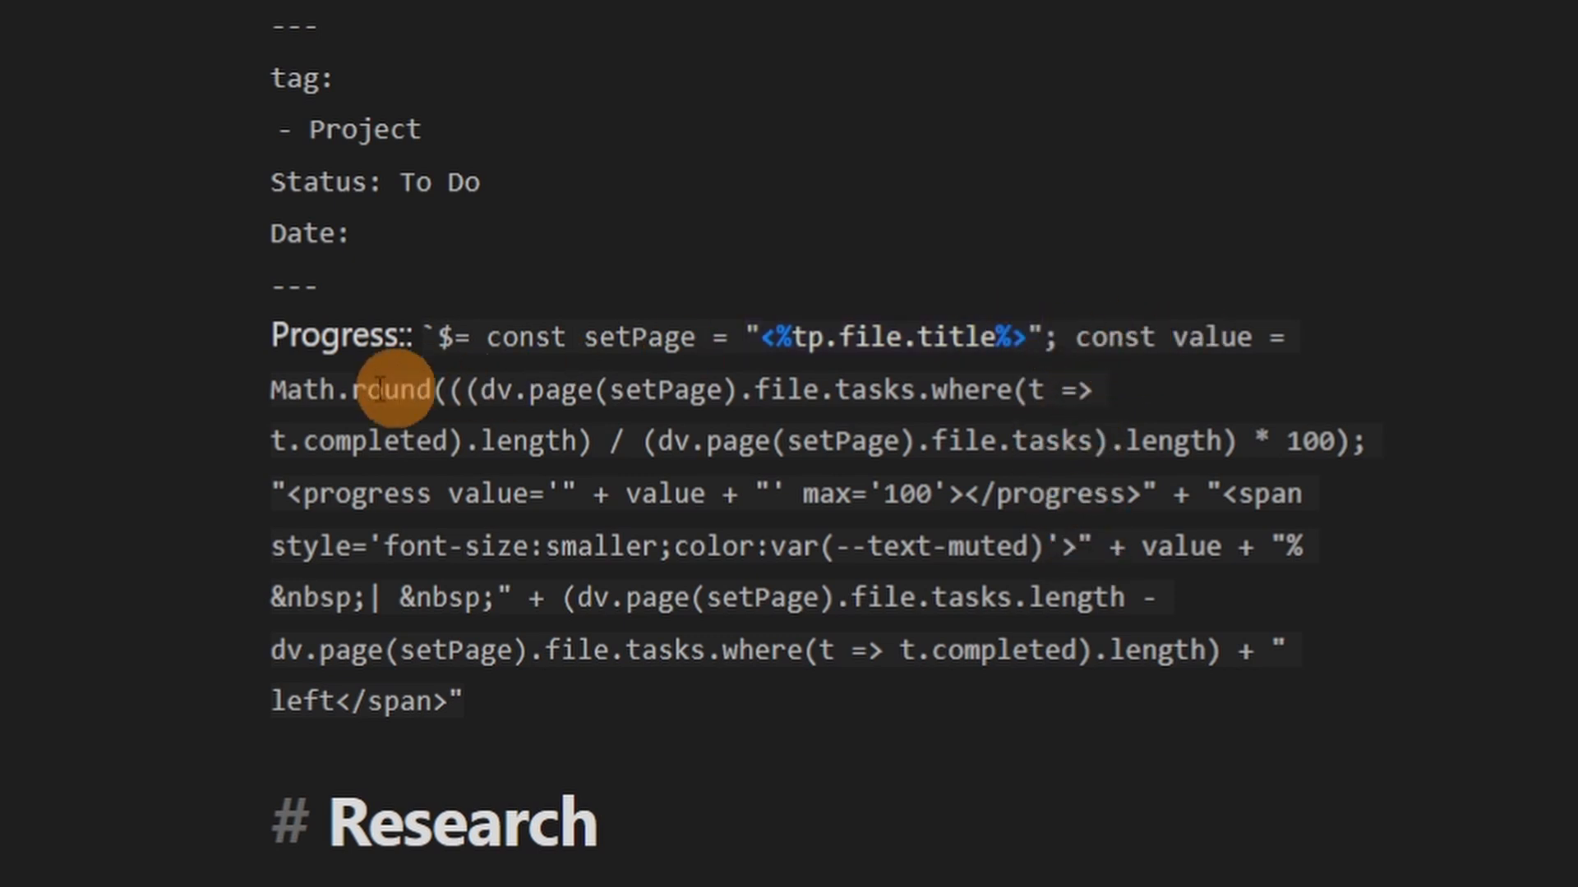
{"action": "left_click_drag", "start_coordinate": [275, 393], "coordinate": [1143, 494]}
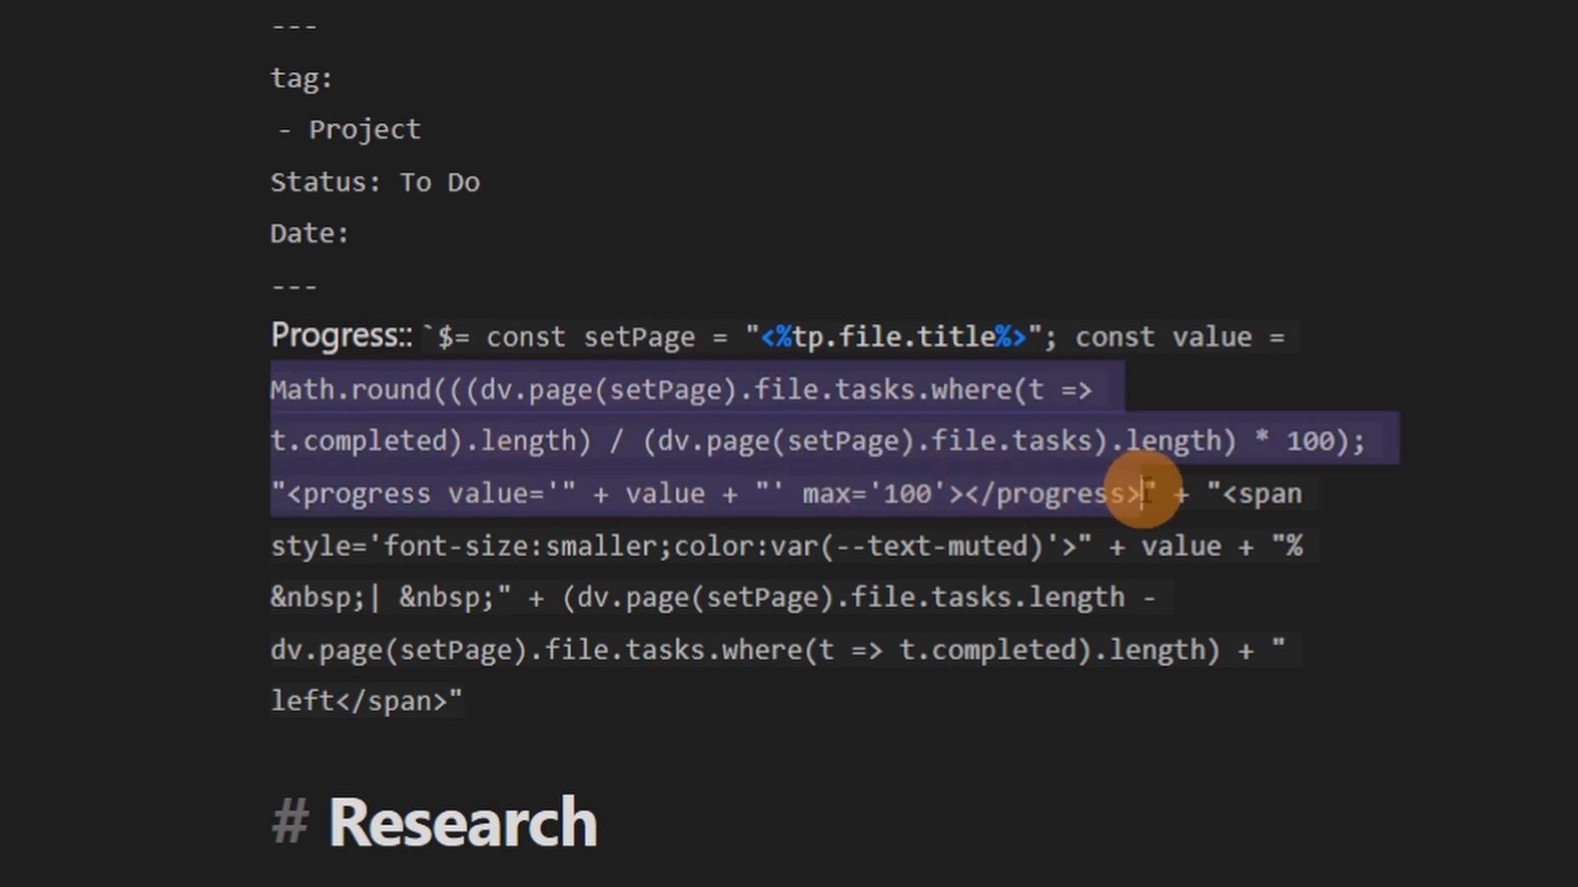
{"action": "left_click", "coordinate": [1212, 489]}
{"action": "left_click_drag", "start_coordinate": [1212, 489], "coordinate": [1114, 548]}
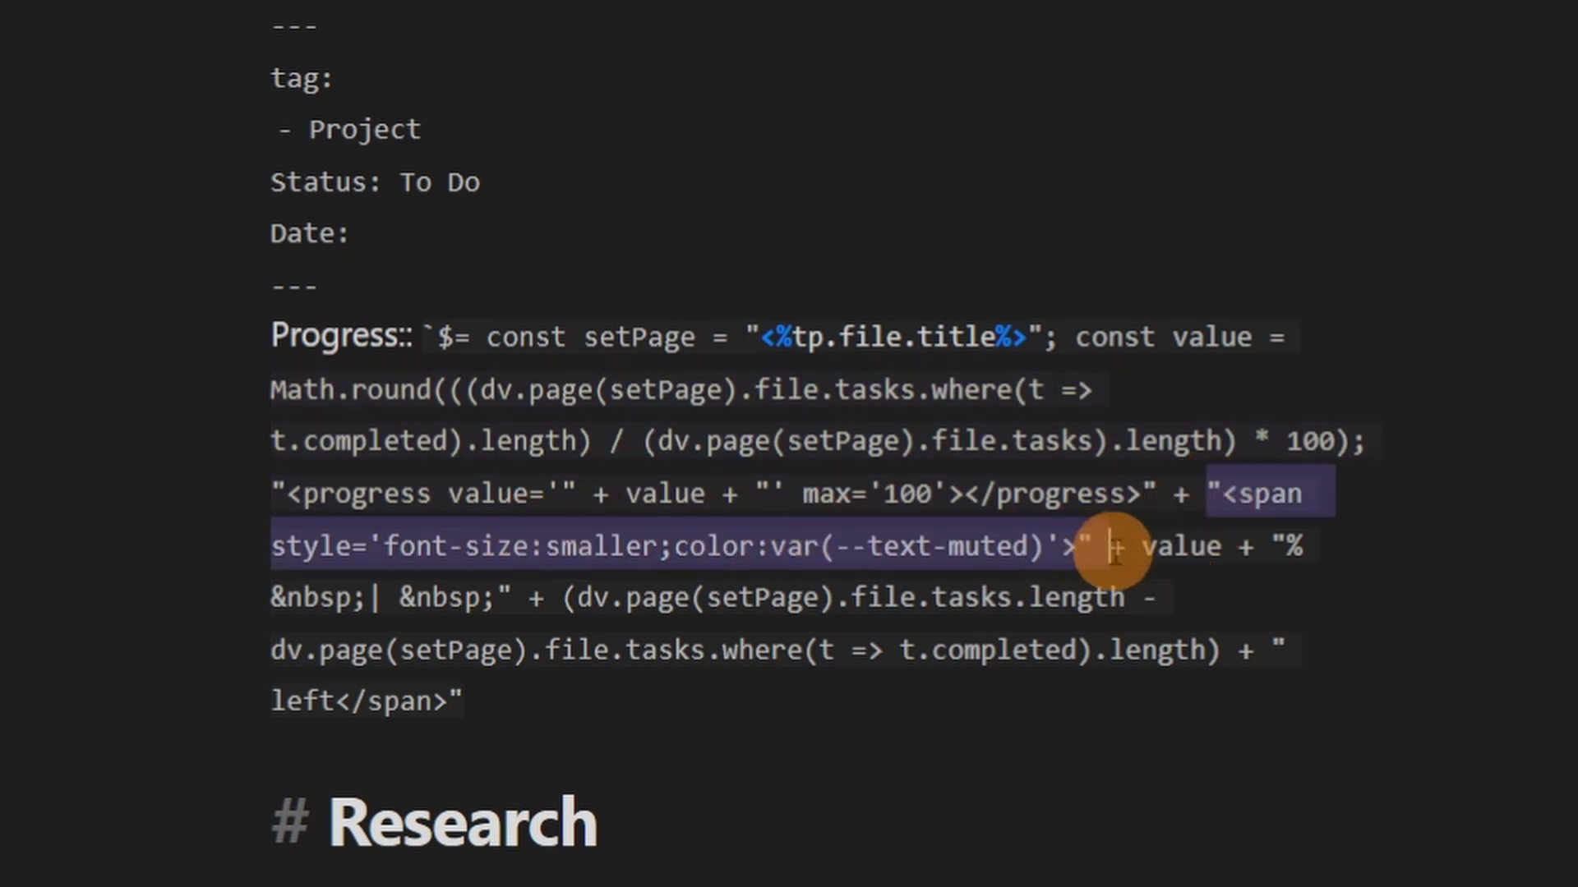
{"action": "left_click", "coordinate": [1155, 546]}
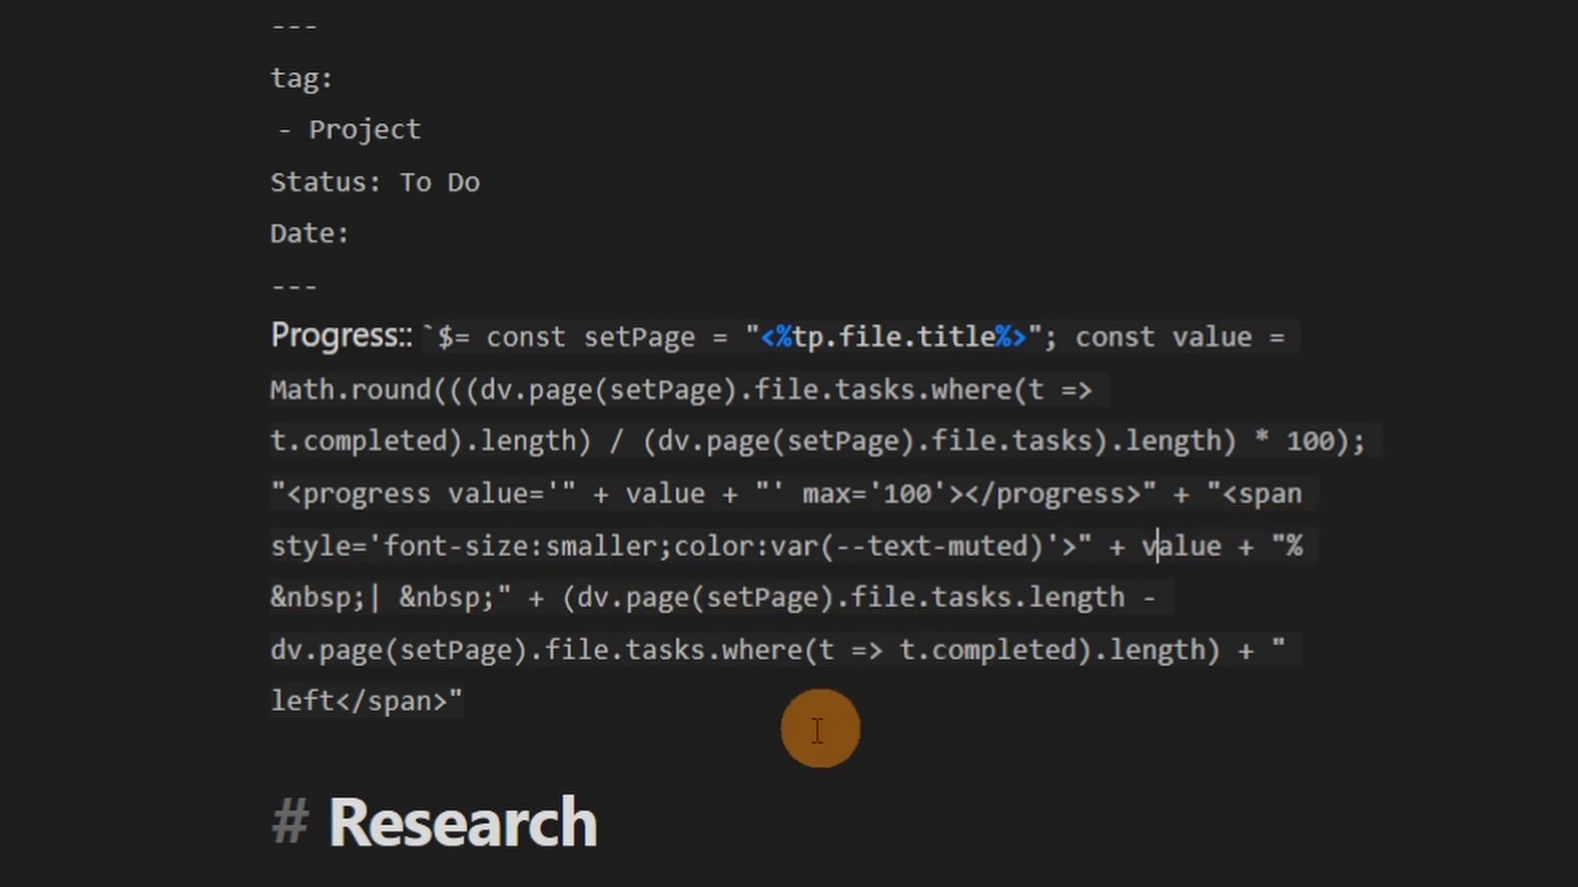
Create a note titled "example" in the Content folder and insert the Project Template into it.
{"action": "right_click", "coordinate": [150, 283]}
{"action": "left_click", "coordinate": [218, 299]}
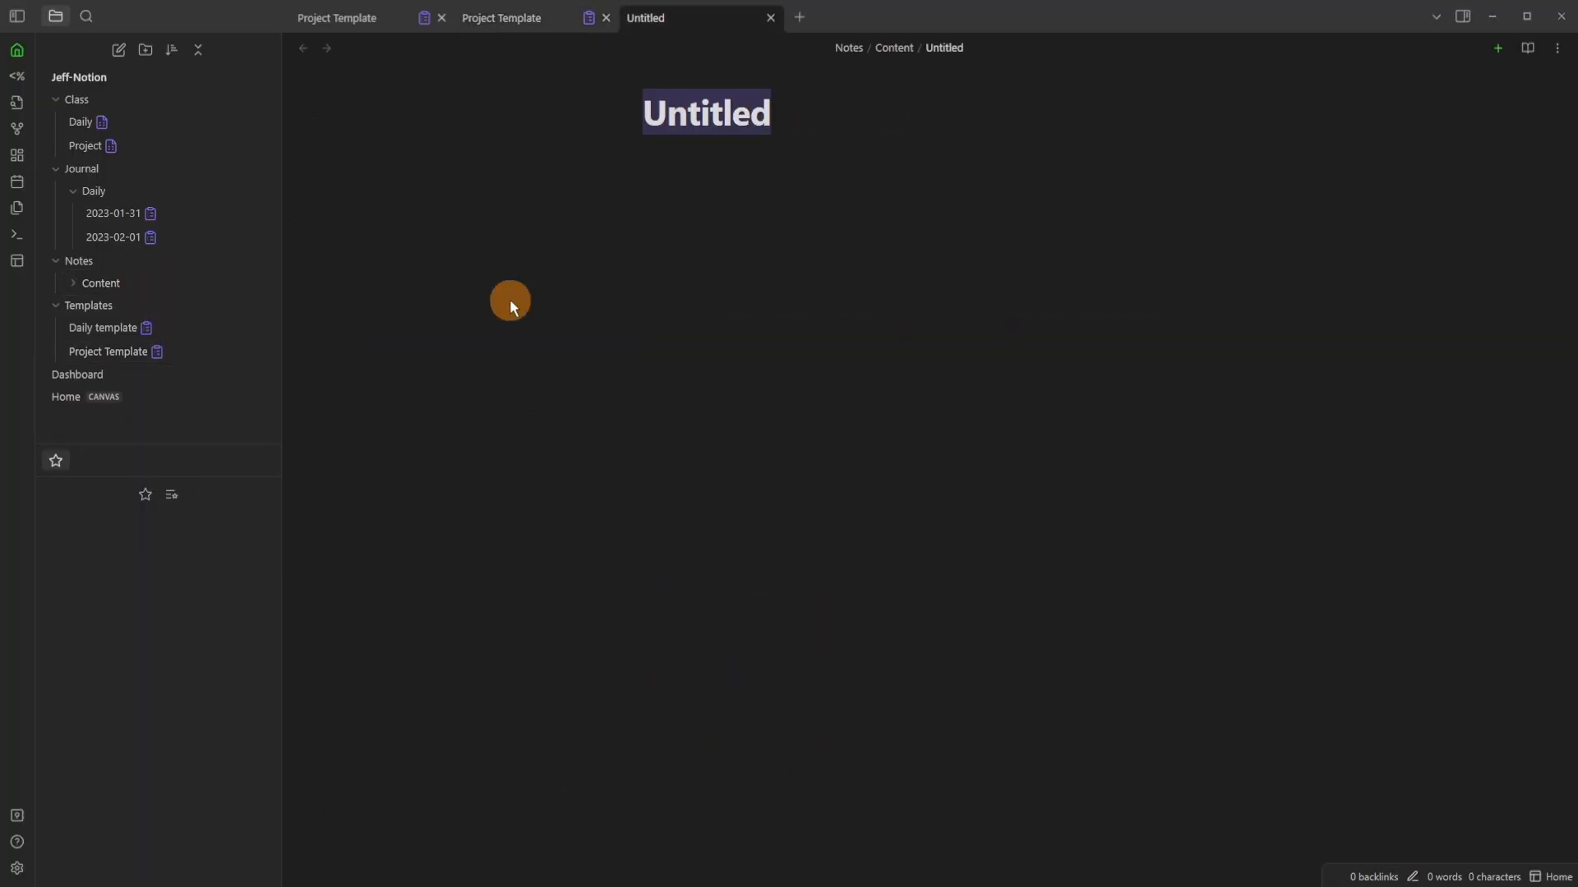
{"action": "type", "text": "example"}
{"action": "key", "text": "Return"}
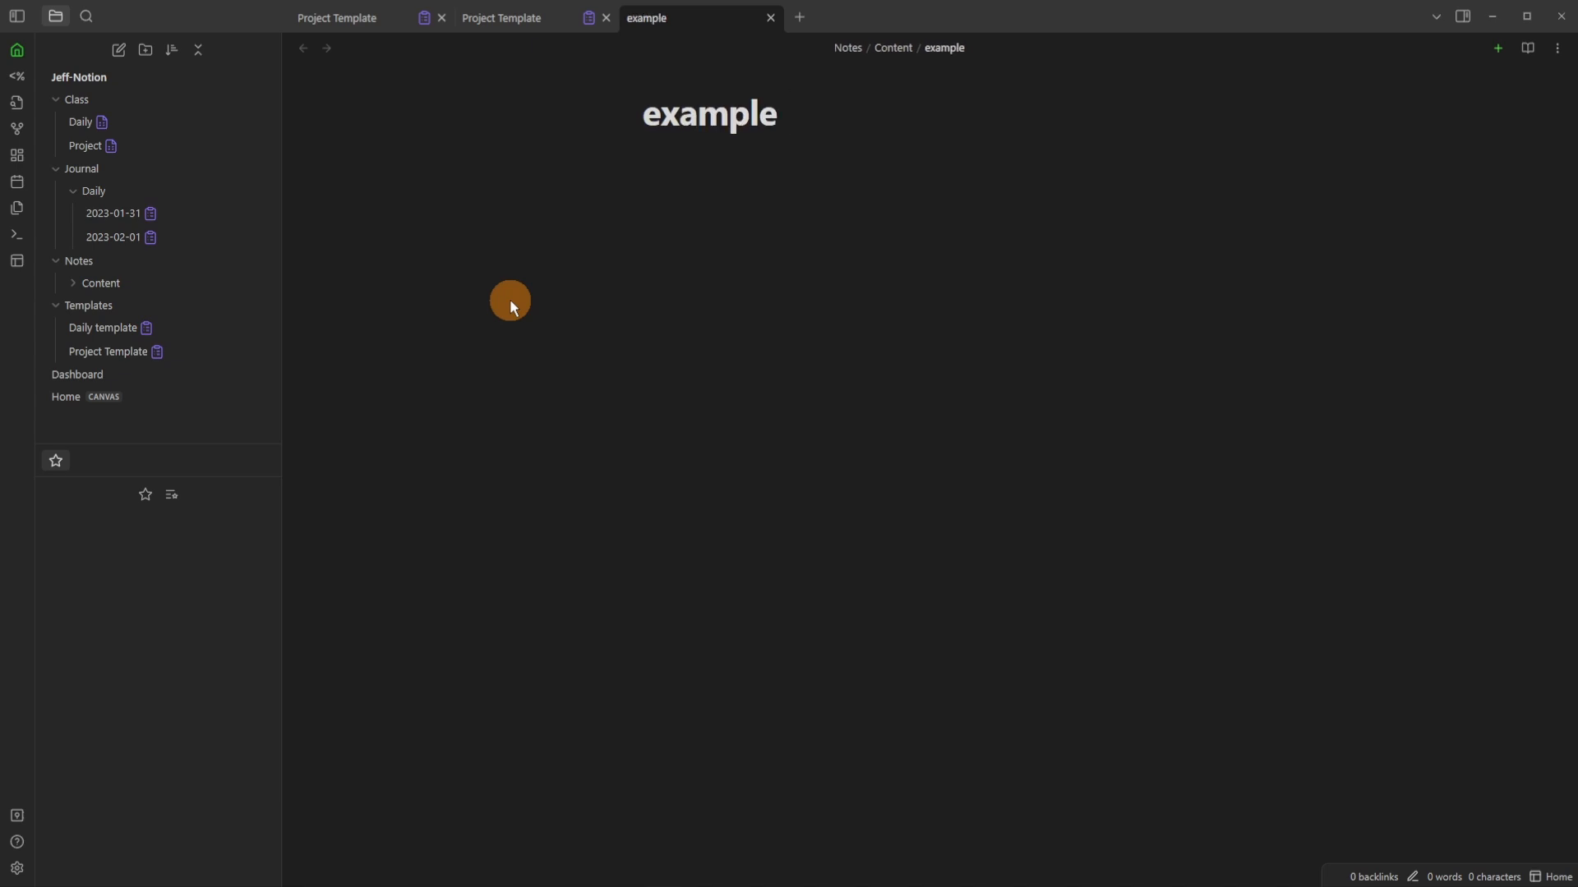
{"action": "left_click", "coordinate": [17, 76]}
{"action": "left_click", "coordinate": [556, 156]}
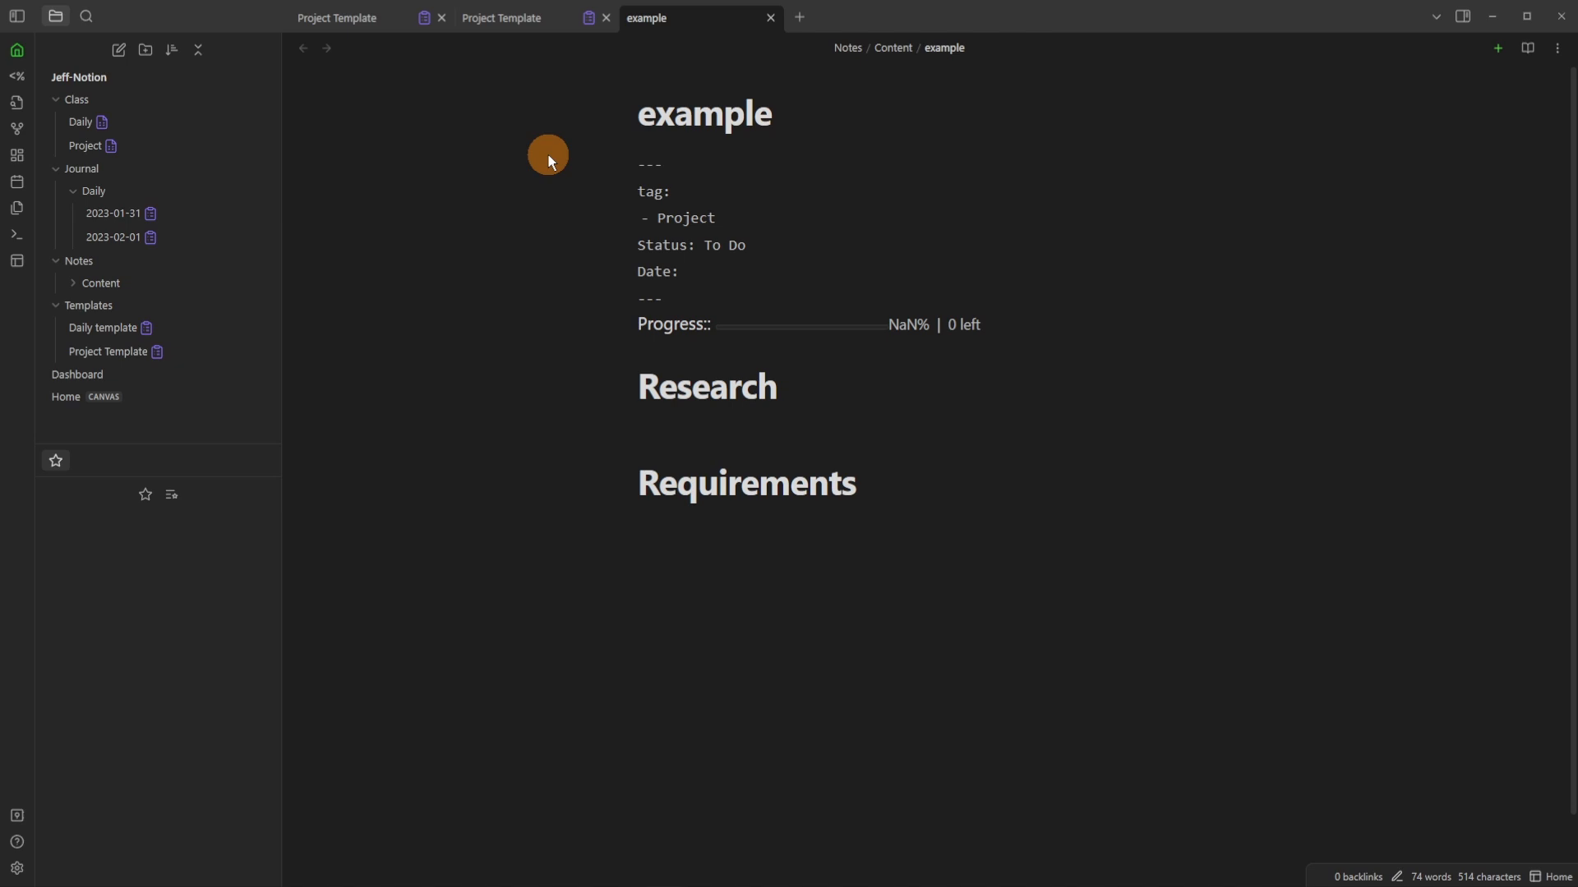
Add a checkbox item "task" under Requirements in the example note, with the due date set to in 7 days (2023-02-07).
{"action": "left_click", "coordinate": [779, 539]}
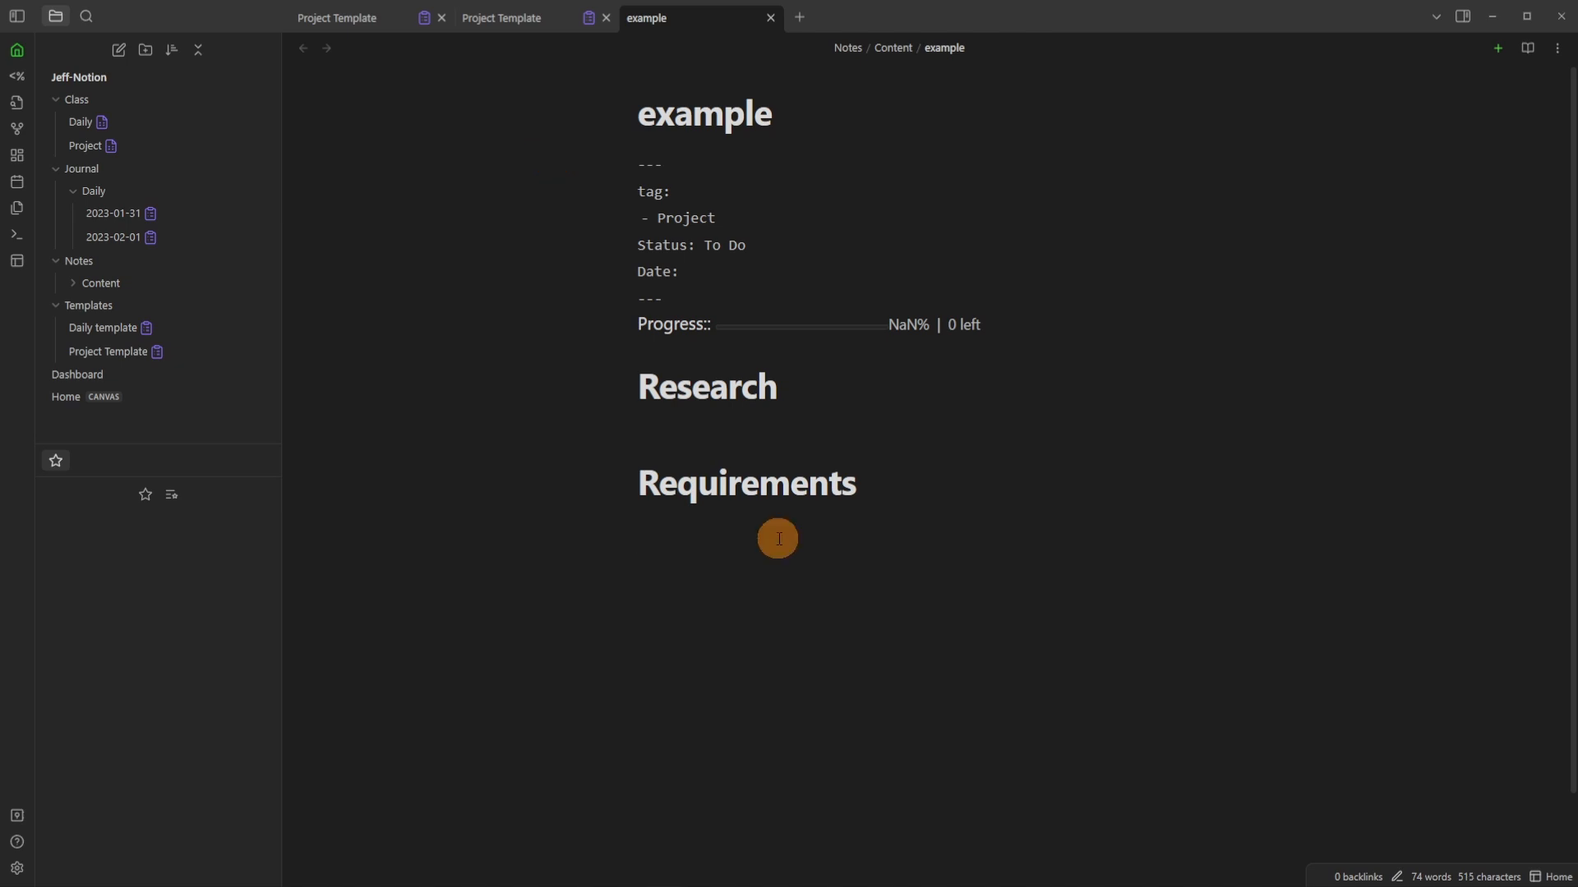
{"action": "key", "text": "ctrl+Return"}
{"action": "type", "text": "taks"}
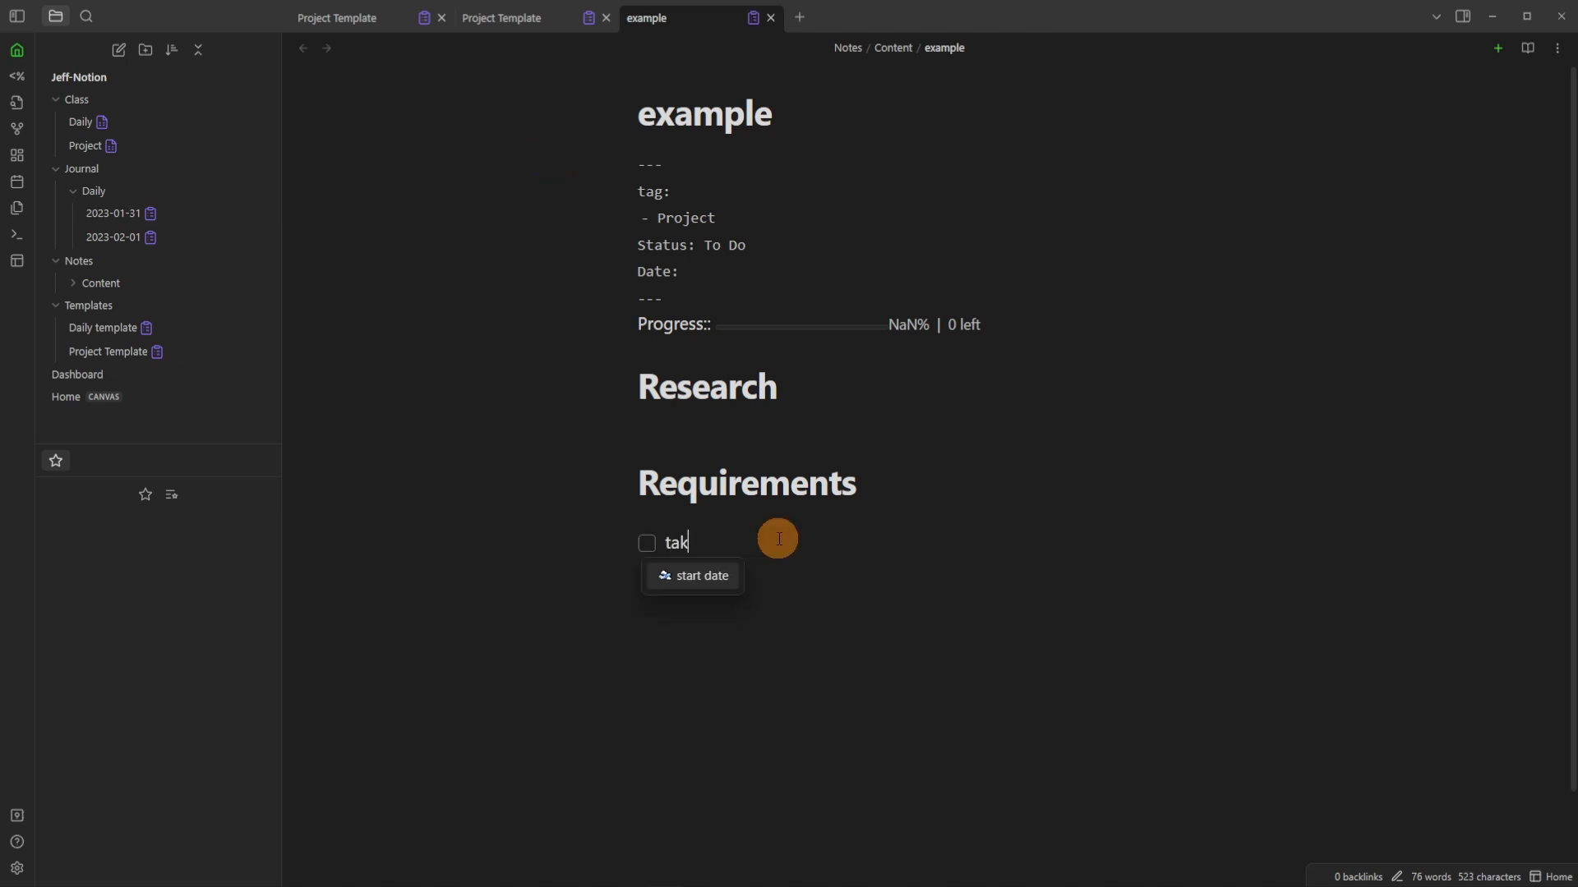
{"action": "key", "text": "BackSpace"}
{"action": "key", "text": "BackSpace"}
{"action": "type", "text": "sk"}
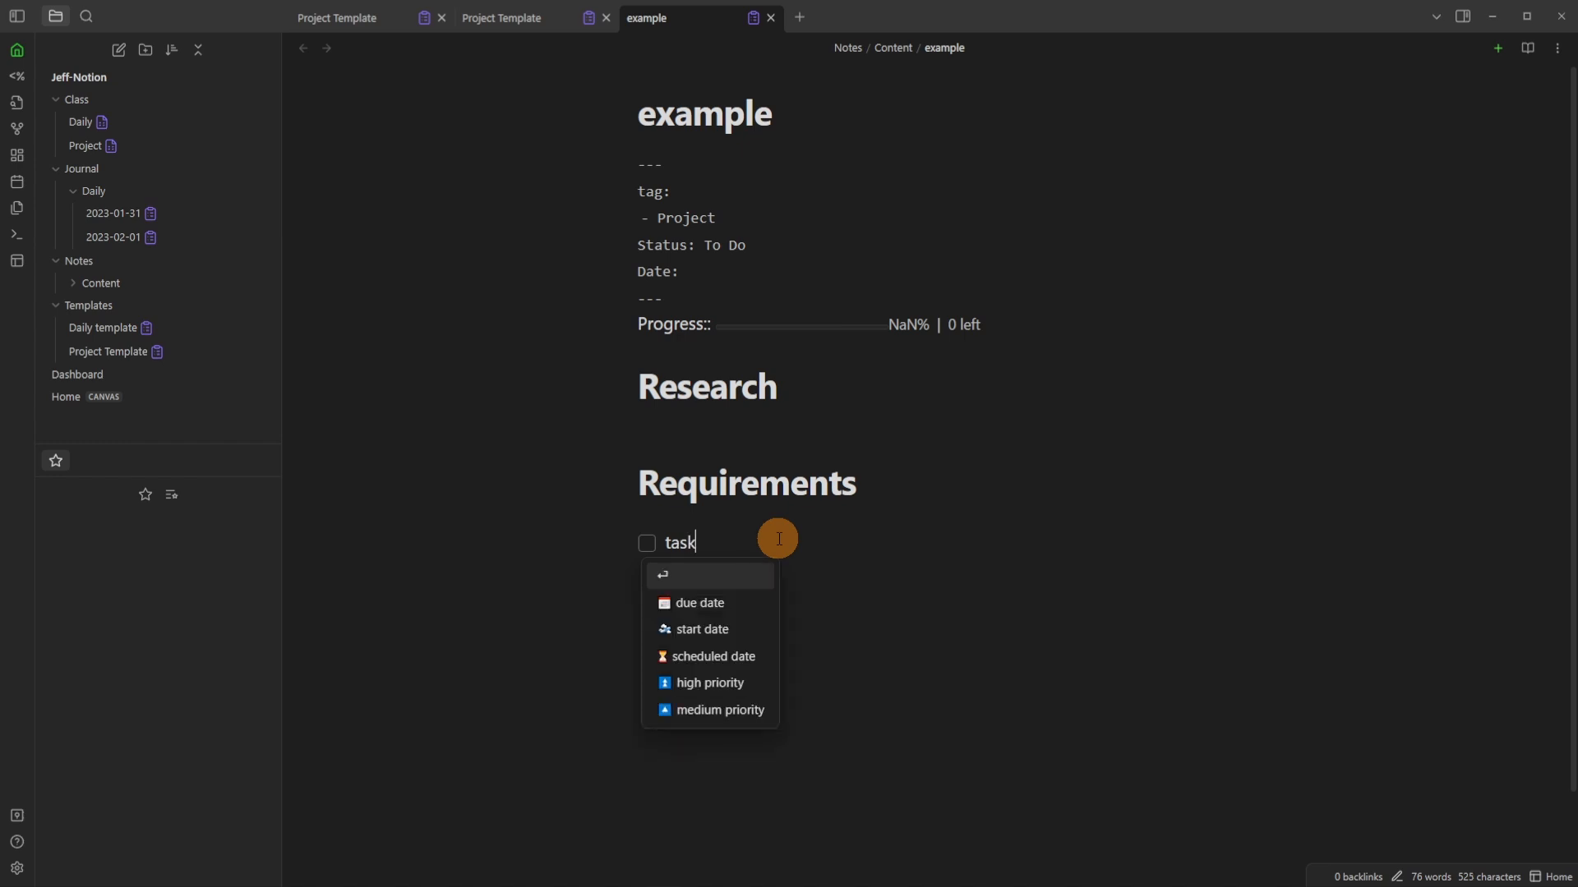
{"action": "key", "text": "Down"}
{"action": "key", "text": "Return"}
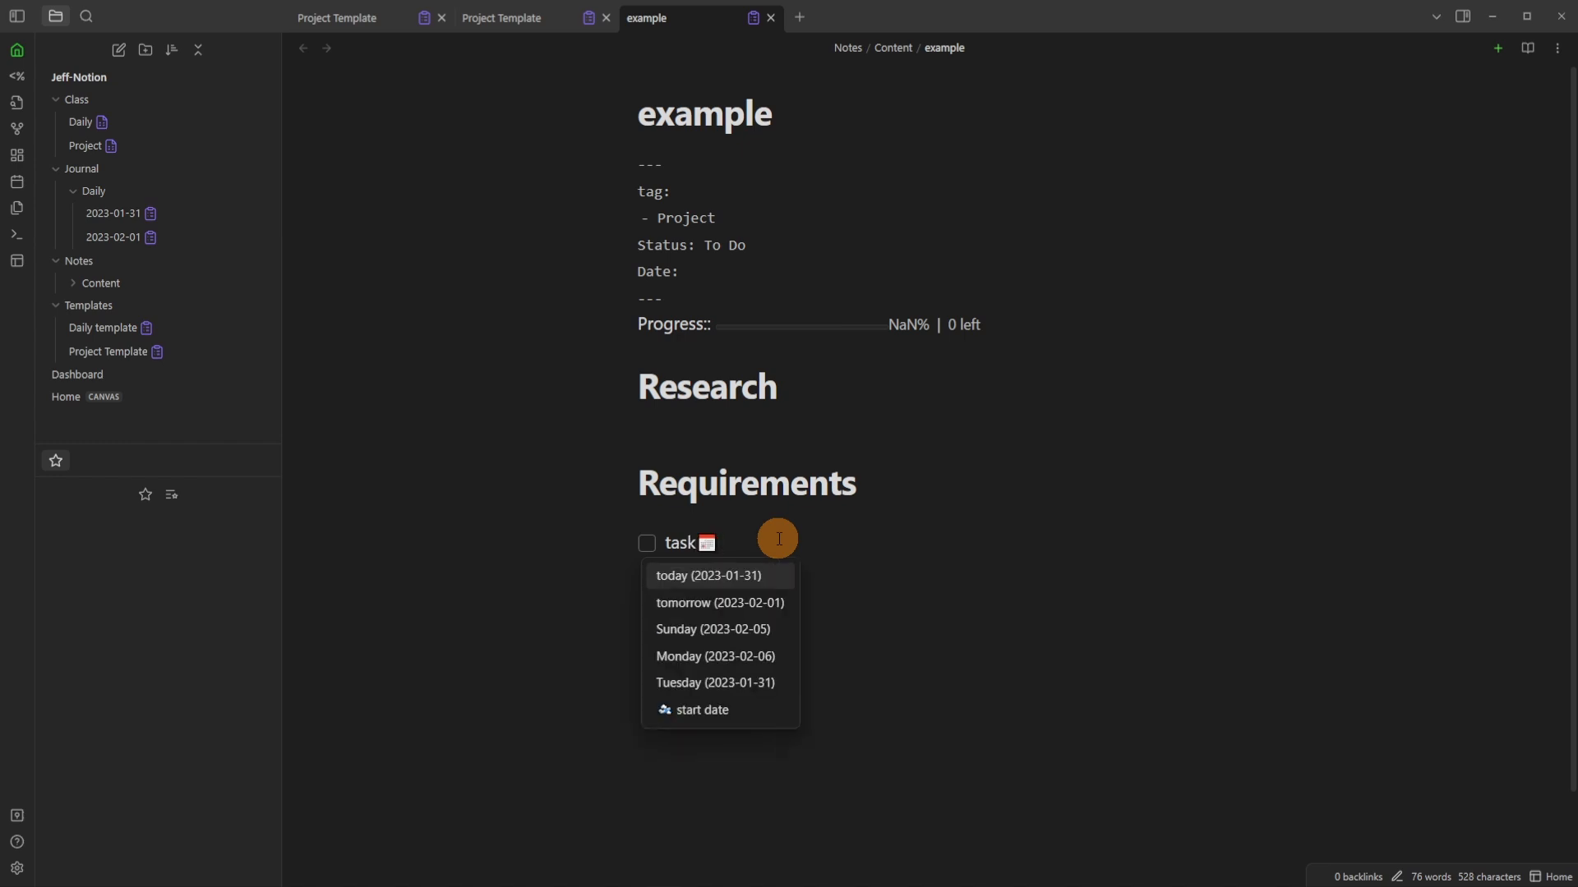
{"action": "type", "text": "in 7 days"}
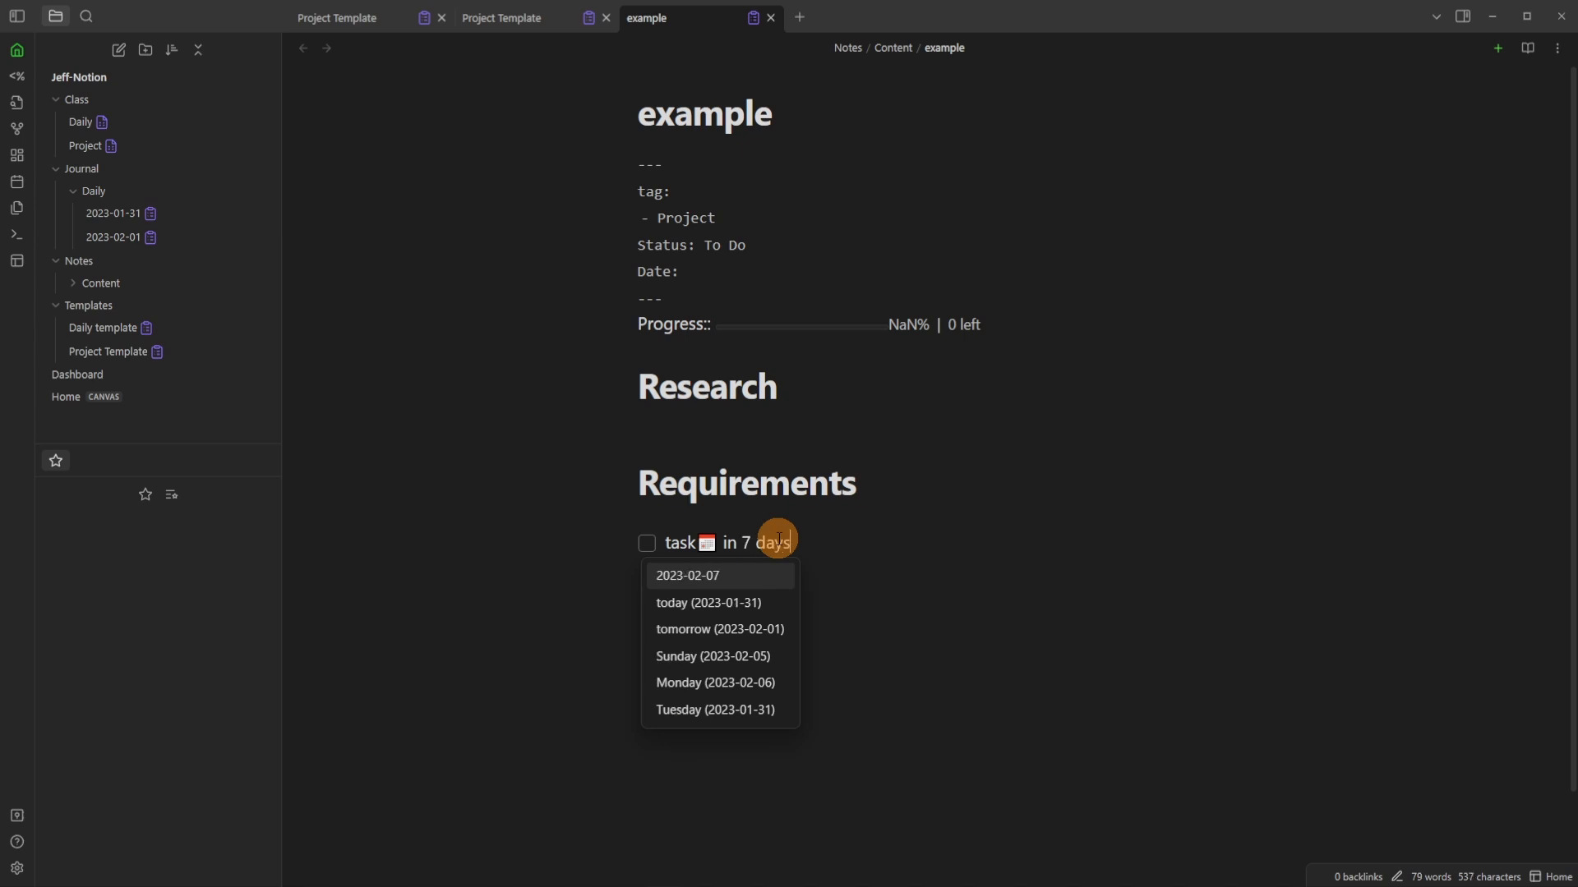
{"action": "key", "text": "Return"}
{"action": "key", "text": "Escape"}
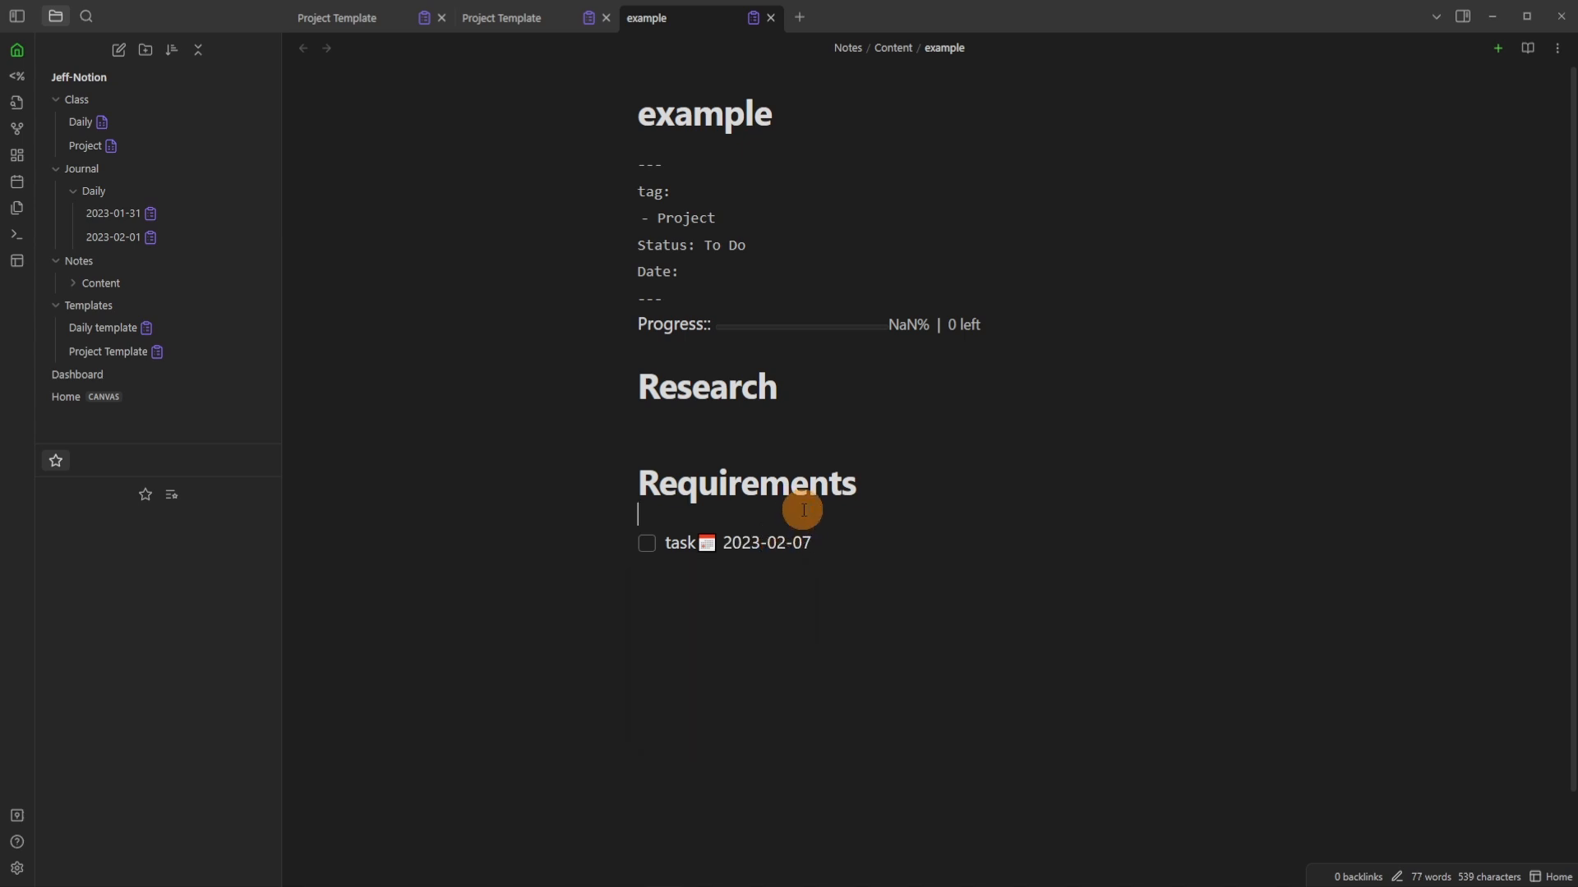
{"action": "left_click", "coordinate": [1042, 319]}
{"action": "left_click", "coordinate": [1039, 297]}
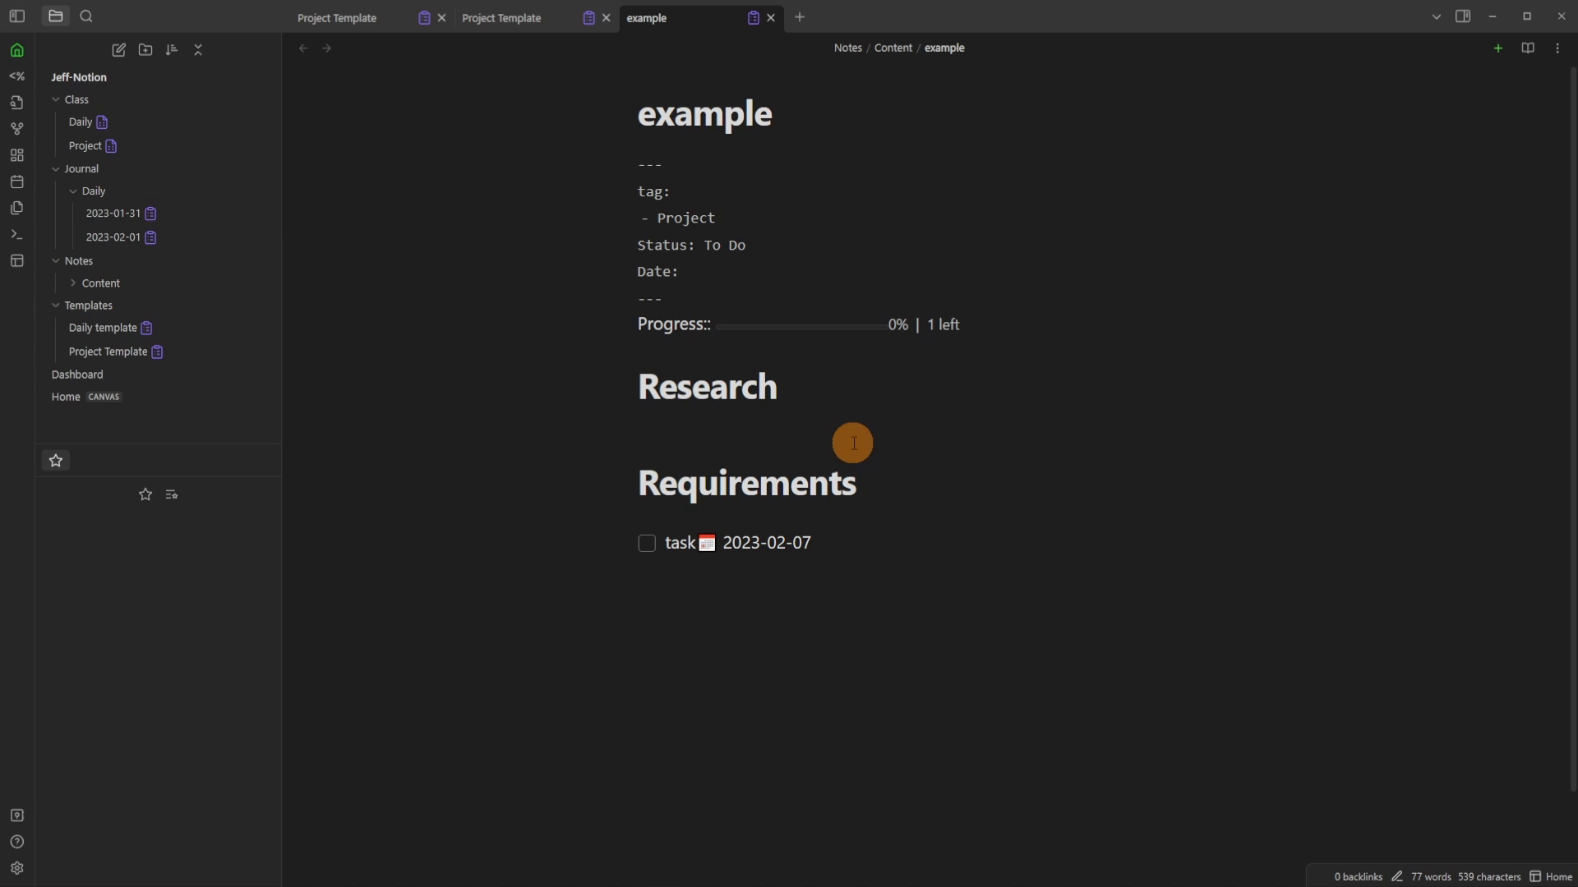
On the Home canvas, narrow the lower Make Time card to the Dashboard's Projects heading and zoom to it.
{"action": "left_click", "coordinate": [19, 52]}
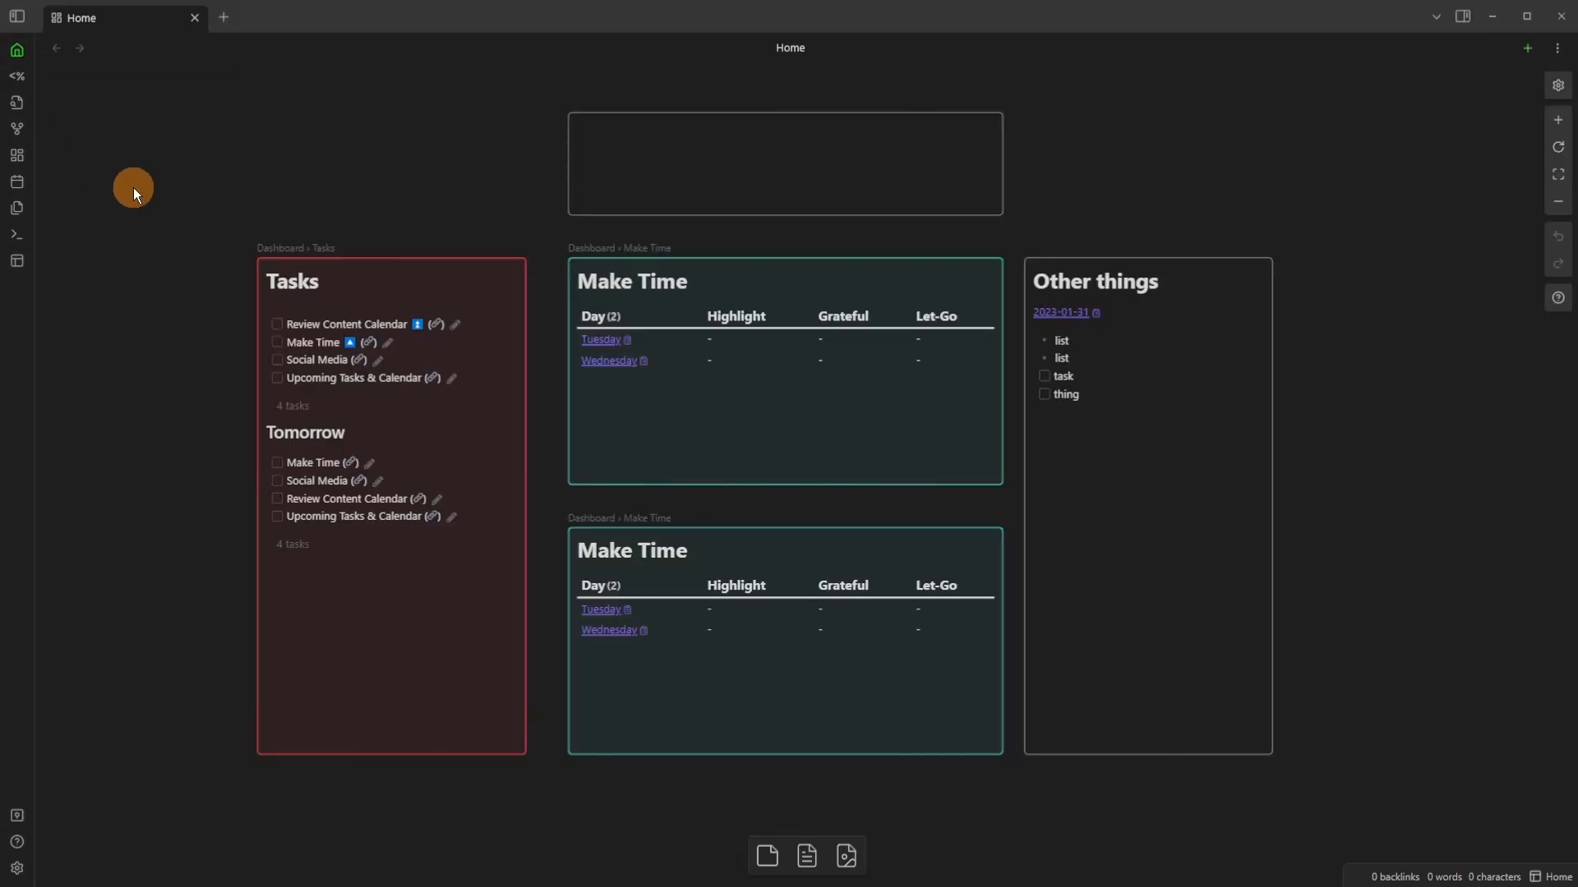
{"action": "right_click", "coordinate": [741, 551]}
{"action": "left_click", "coordinate": [830, 612]}
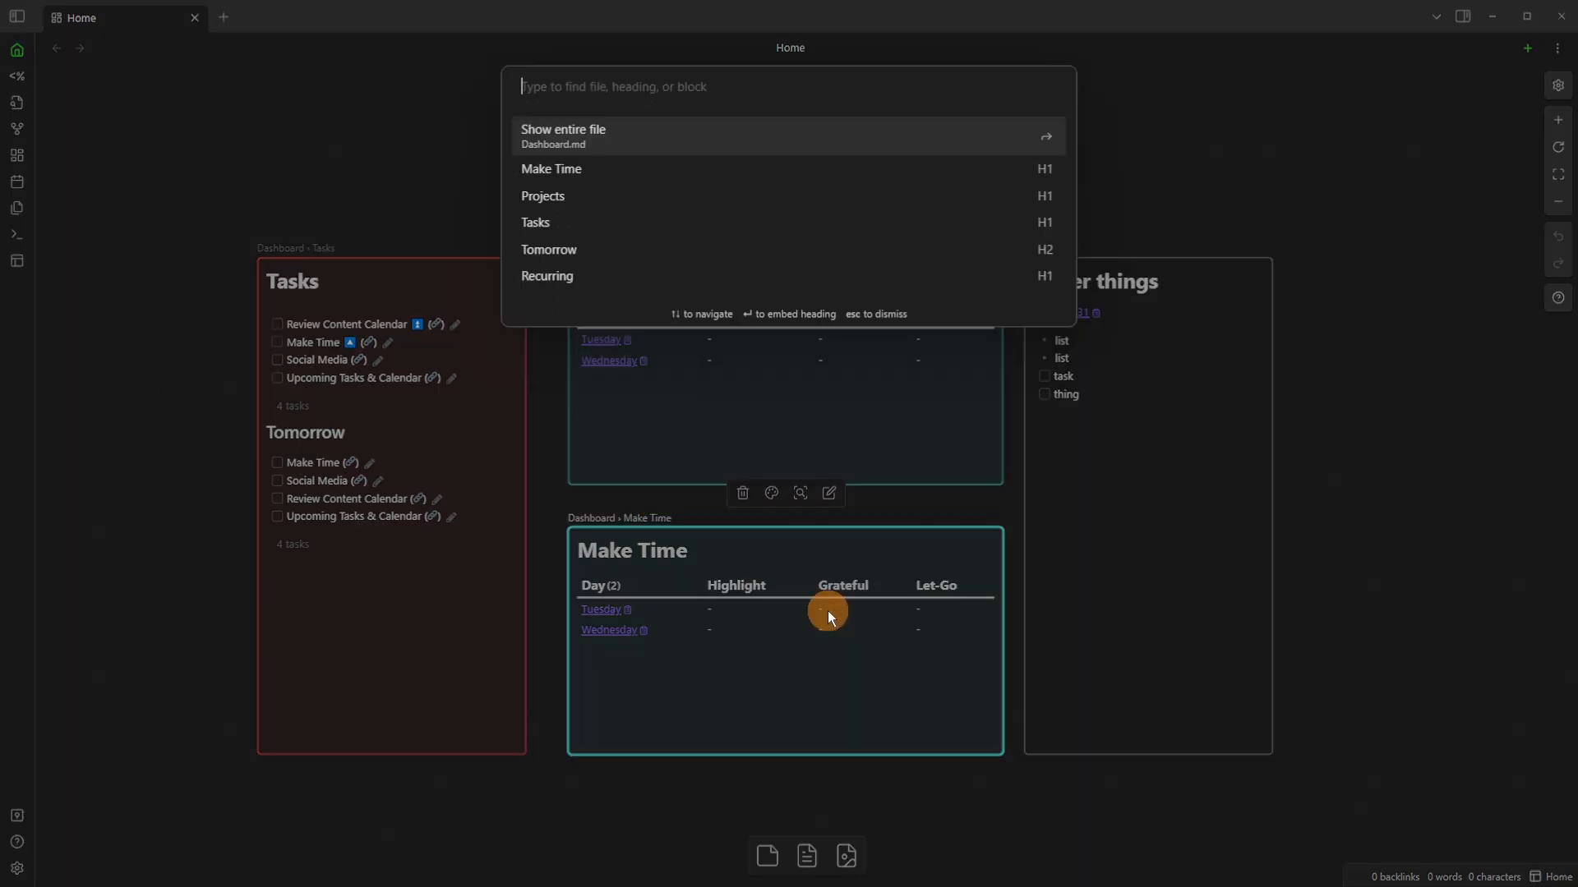
{"action": "left_click", "coordinate": [600, 195]}
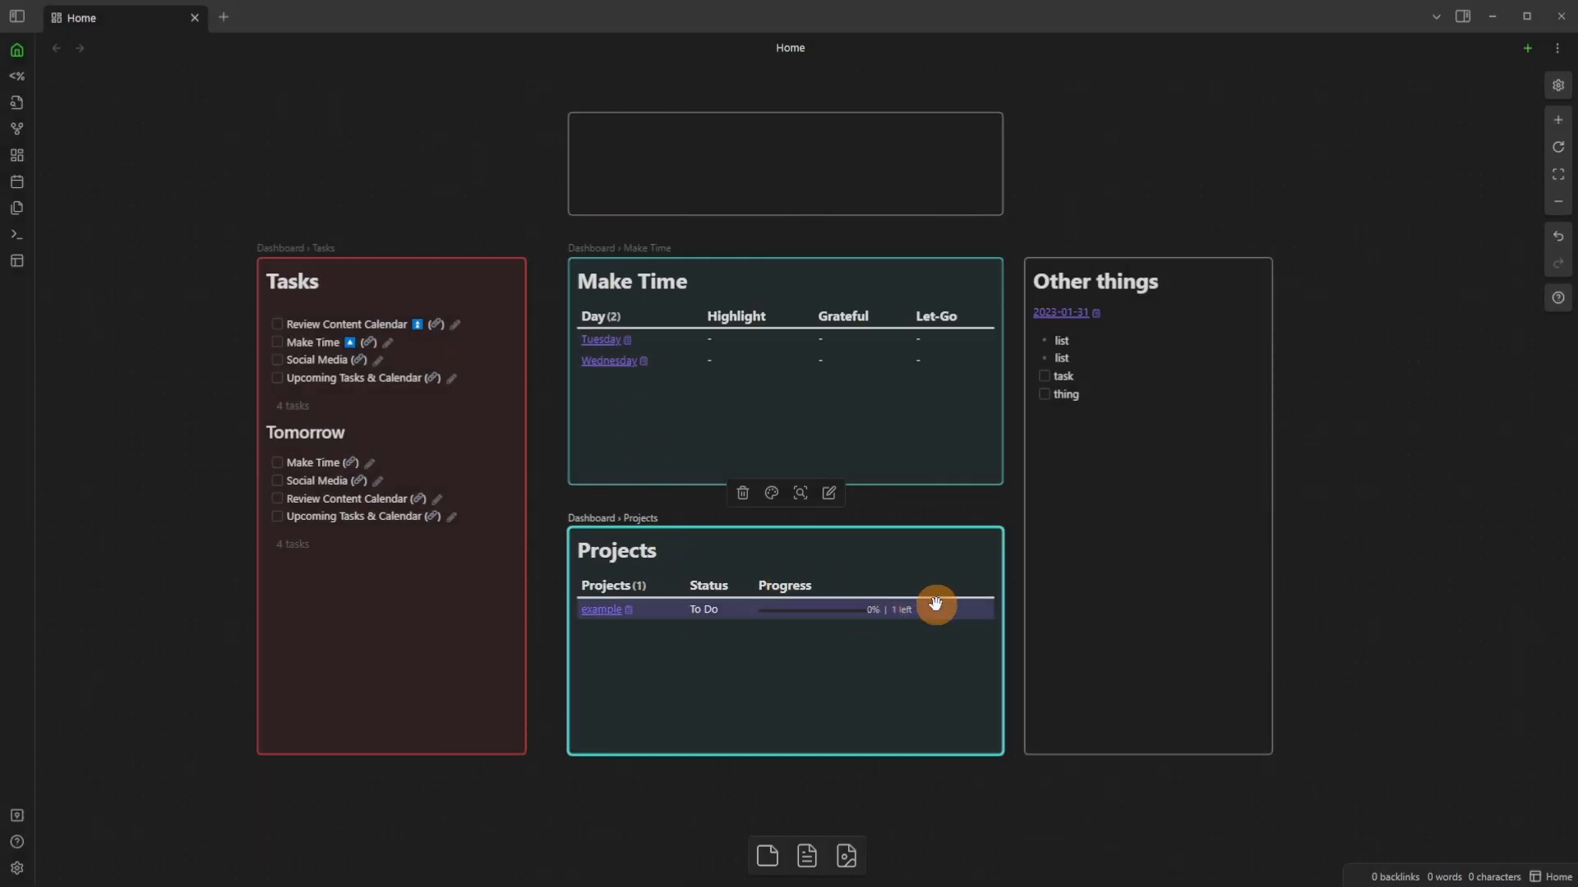
{"action": "left_click", "coordinate": [798, 494]}
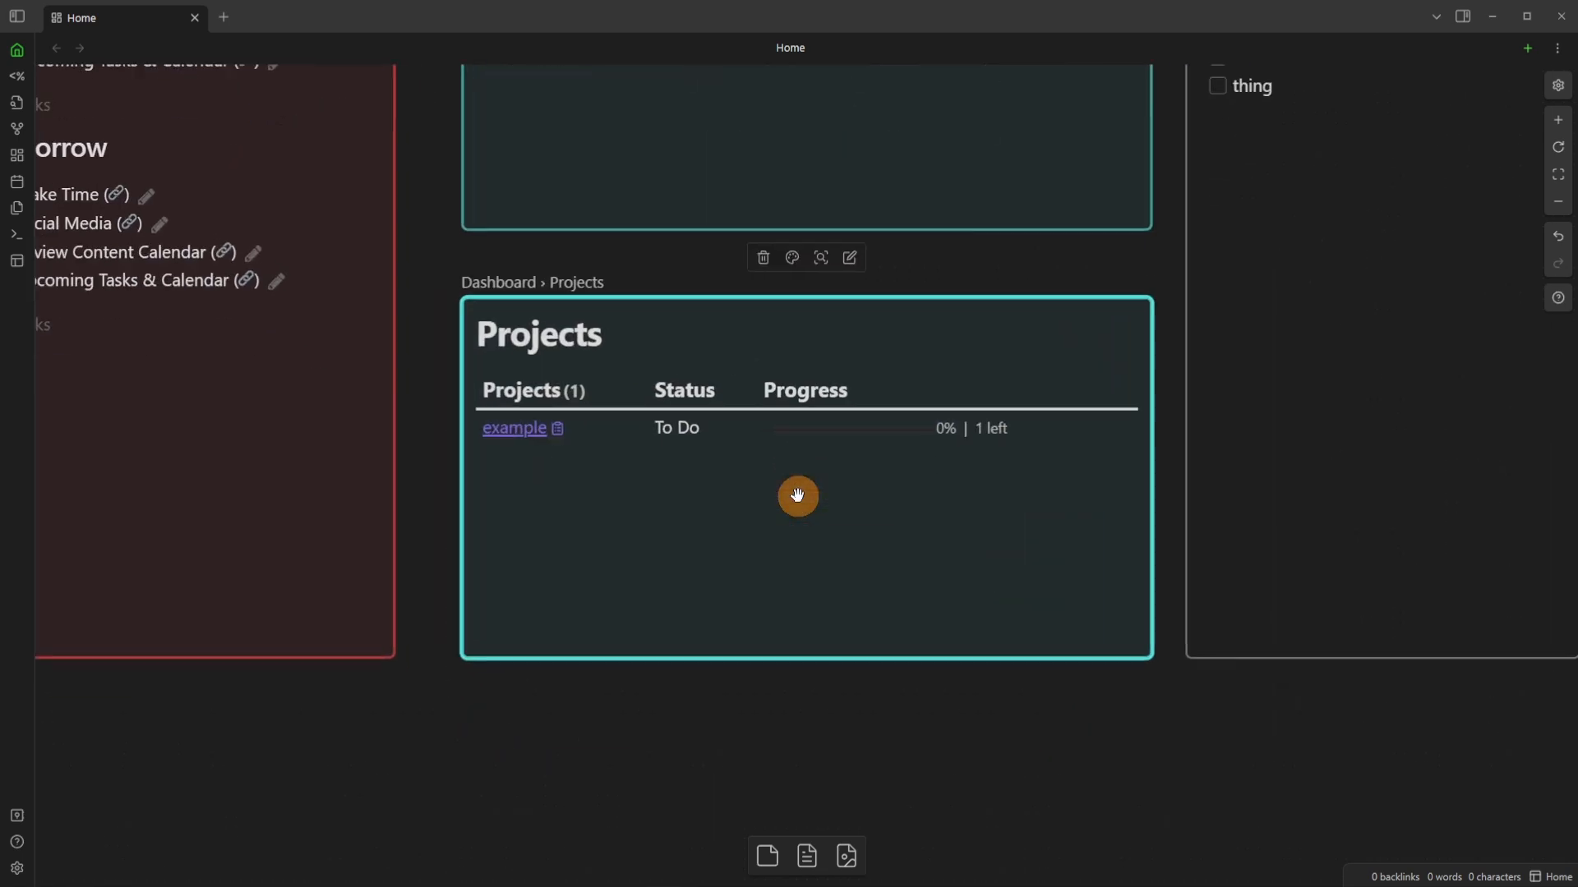
In the example note opened beside the canvas, add tasks 2, 3 and 4 under Requirements and mark 2 and 4 complete.
{"action": "left_click", "coordinate": [537, 426]}
{"action": "left_click_drag", "start_coordinate": [284, 20], "coordinate": [1378, 280]}
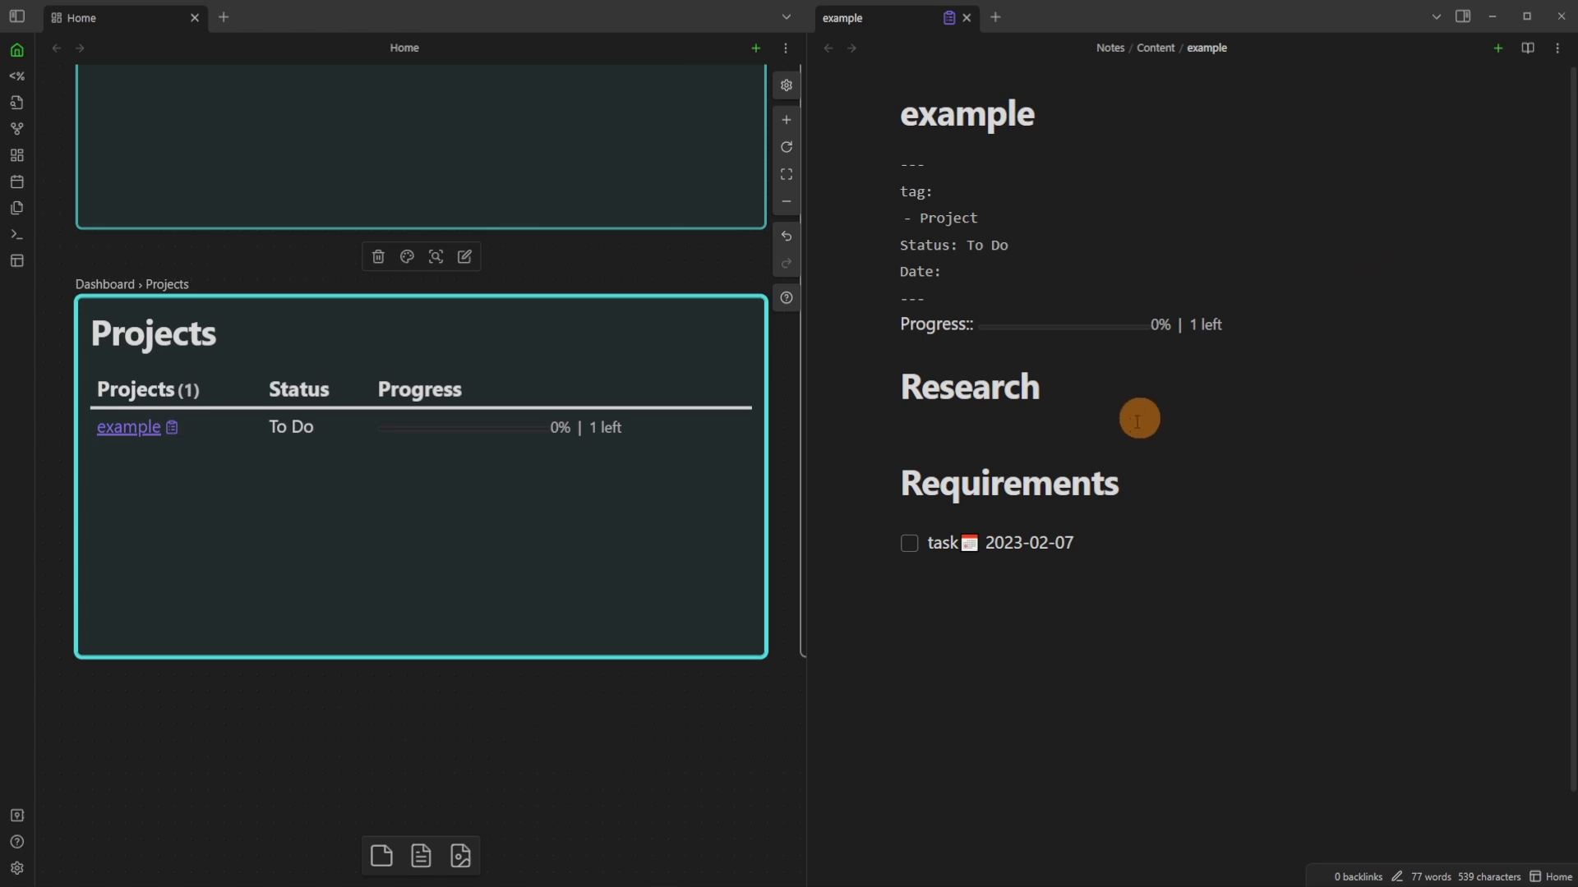
{"action": "key", "text": "Return"}
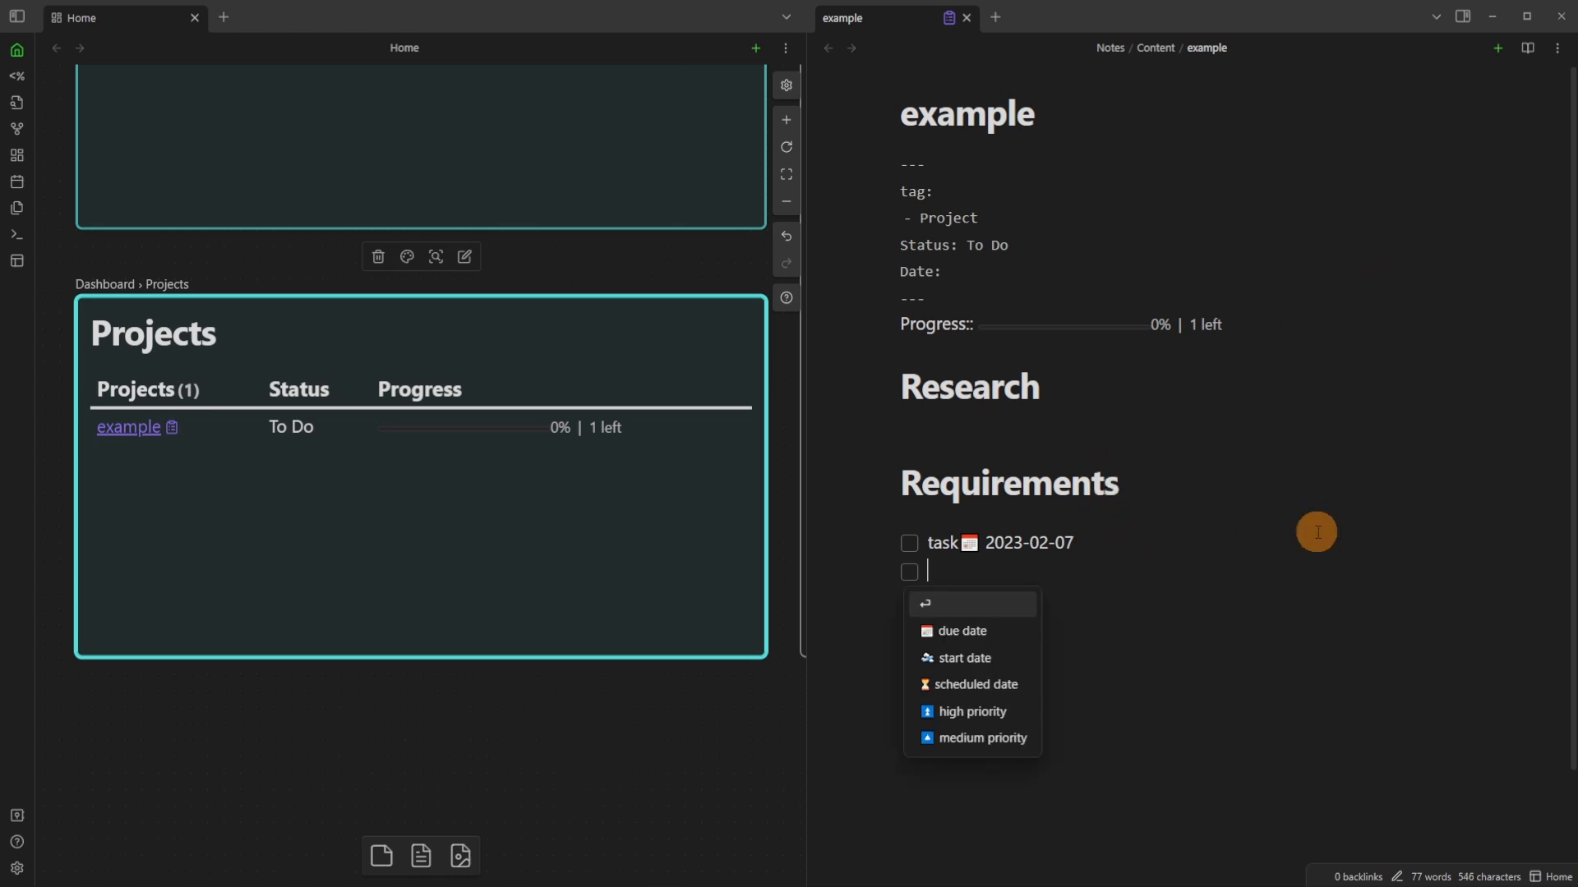
{"action": "key", "text": "Return"}
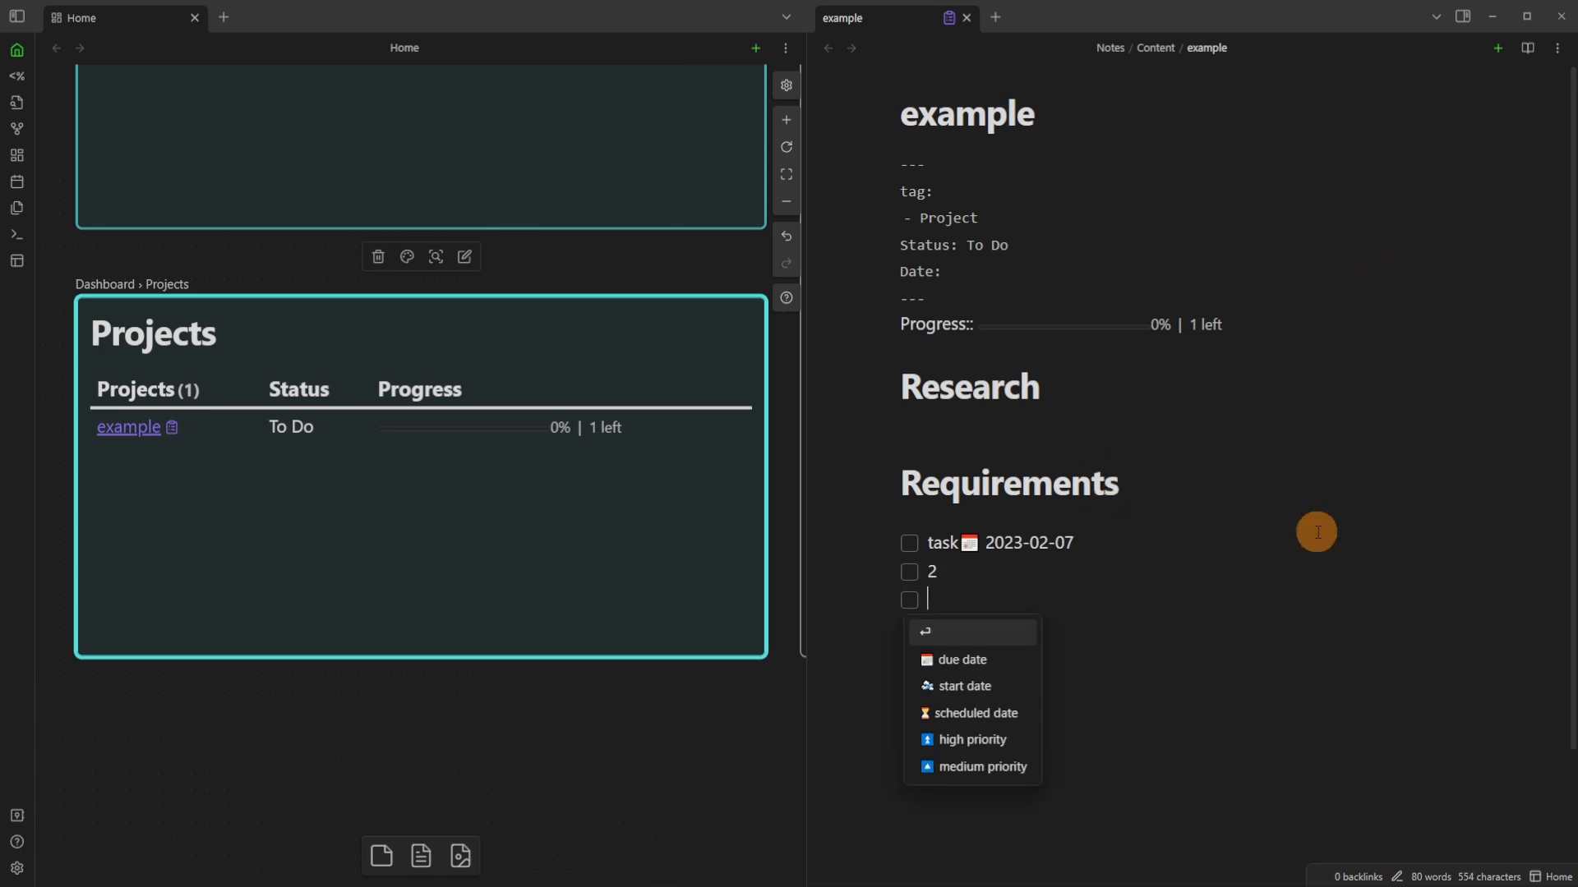
{"action": "key", "text": "Return"}
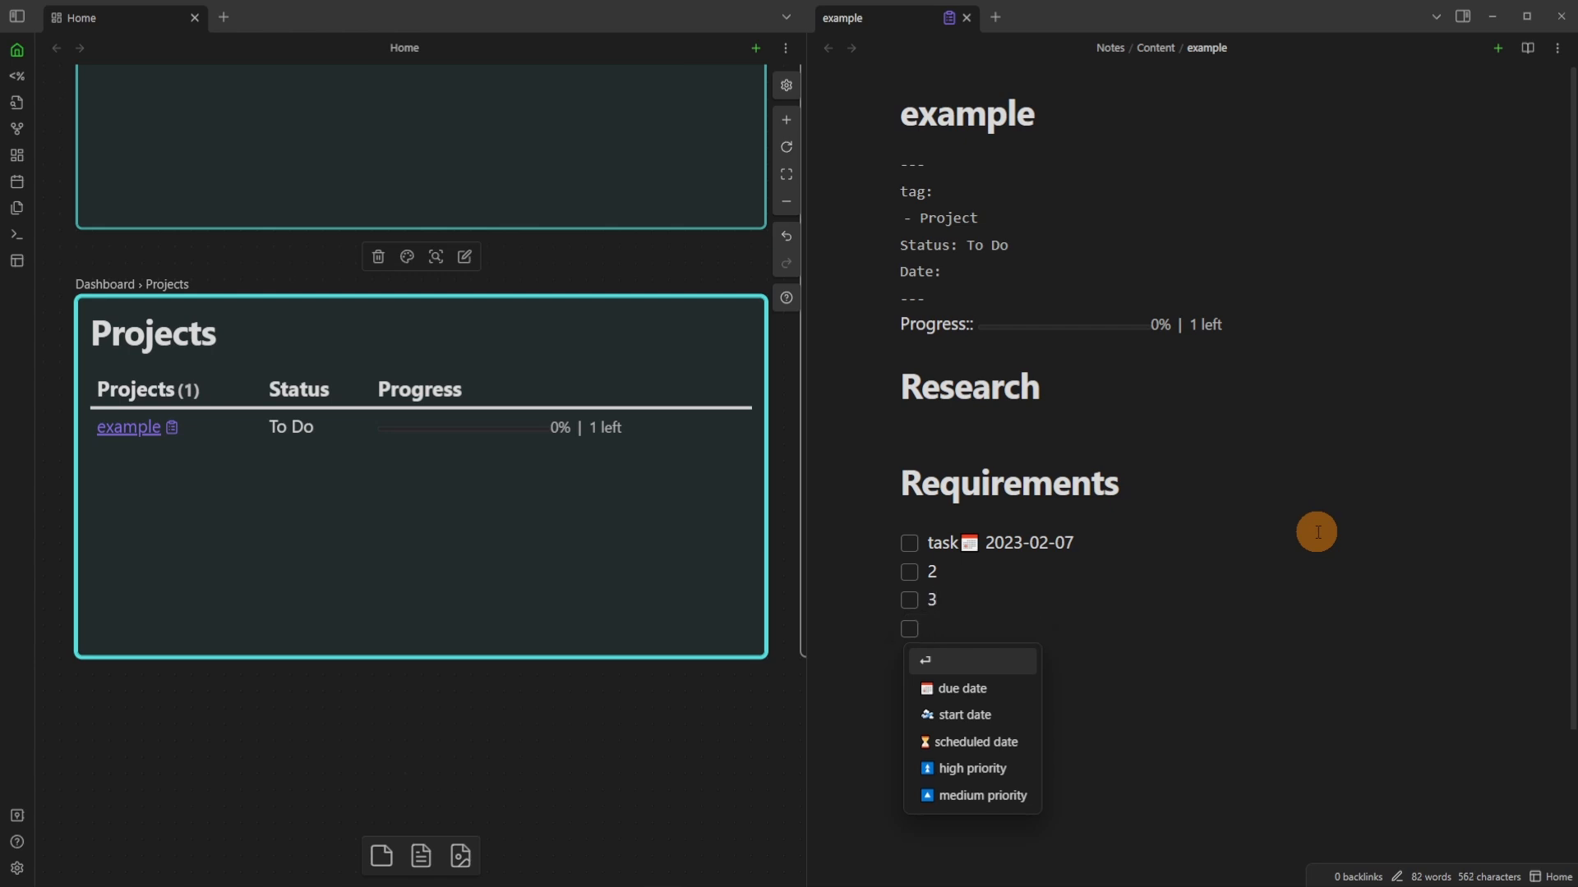
{"action": "left_click", "coordinate": [1275, 517]}
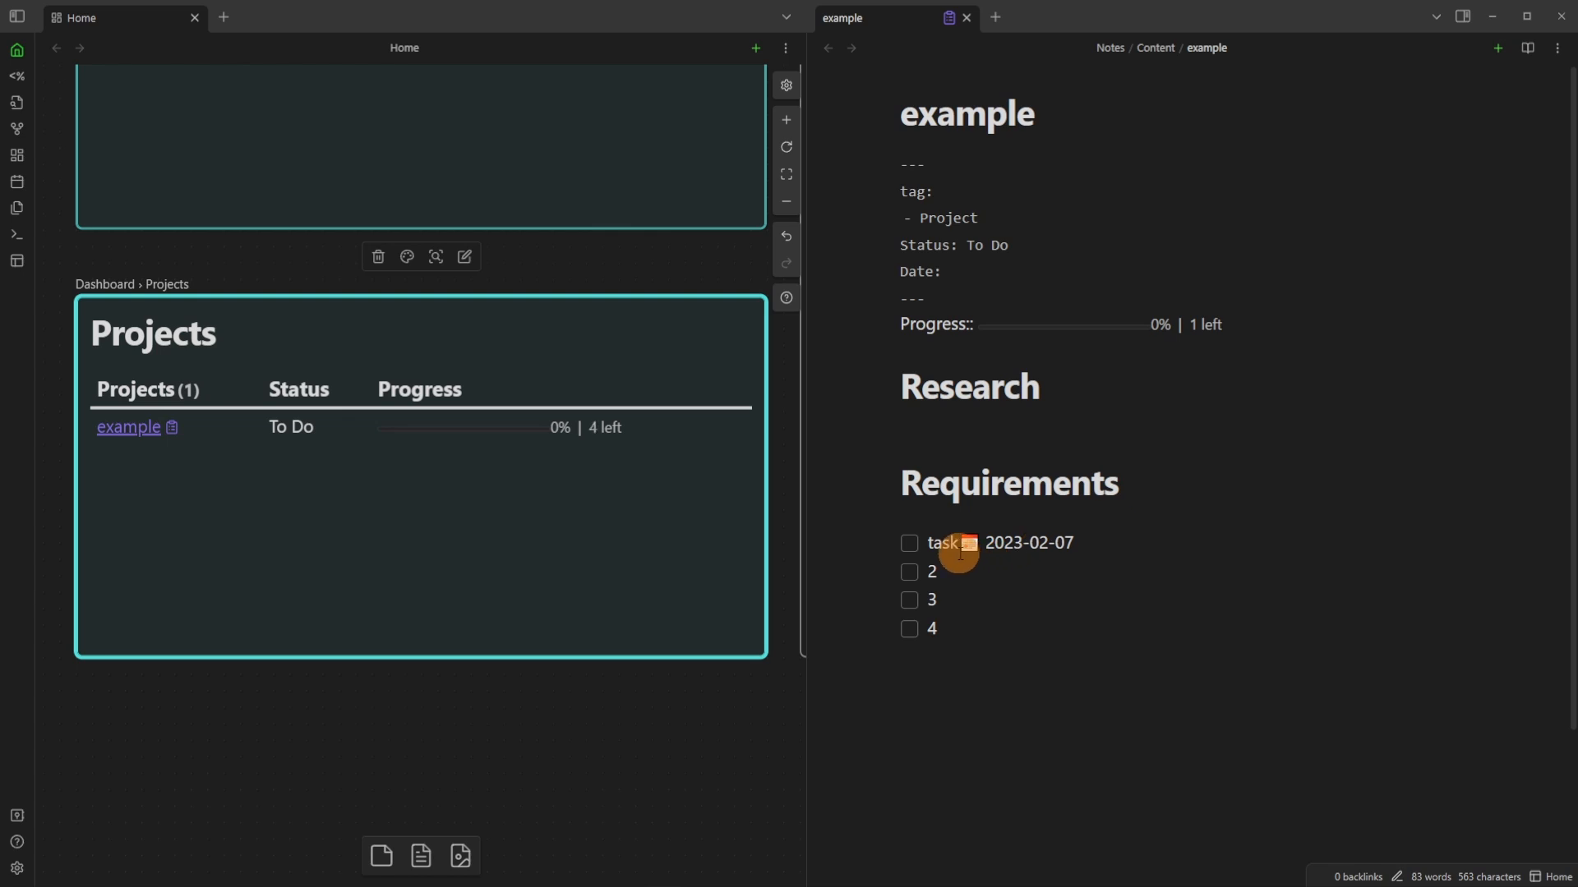
{"action": "left_click", "coordinate": [908, 573]}
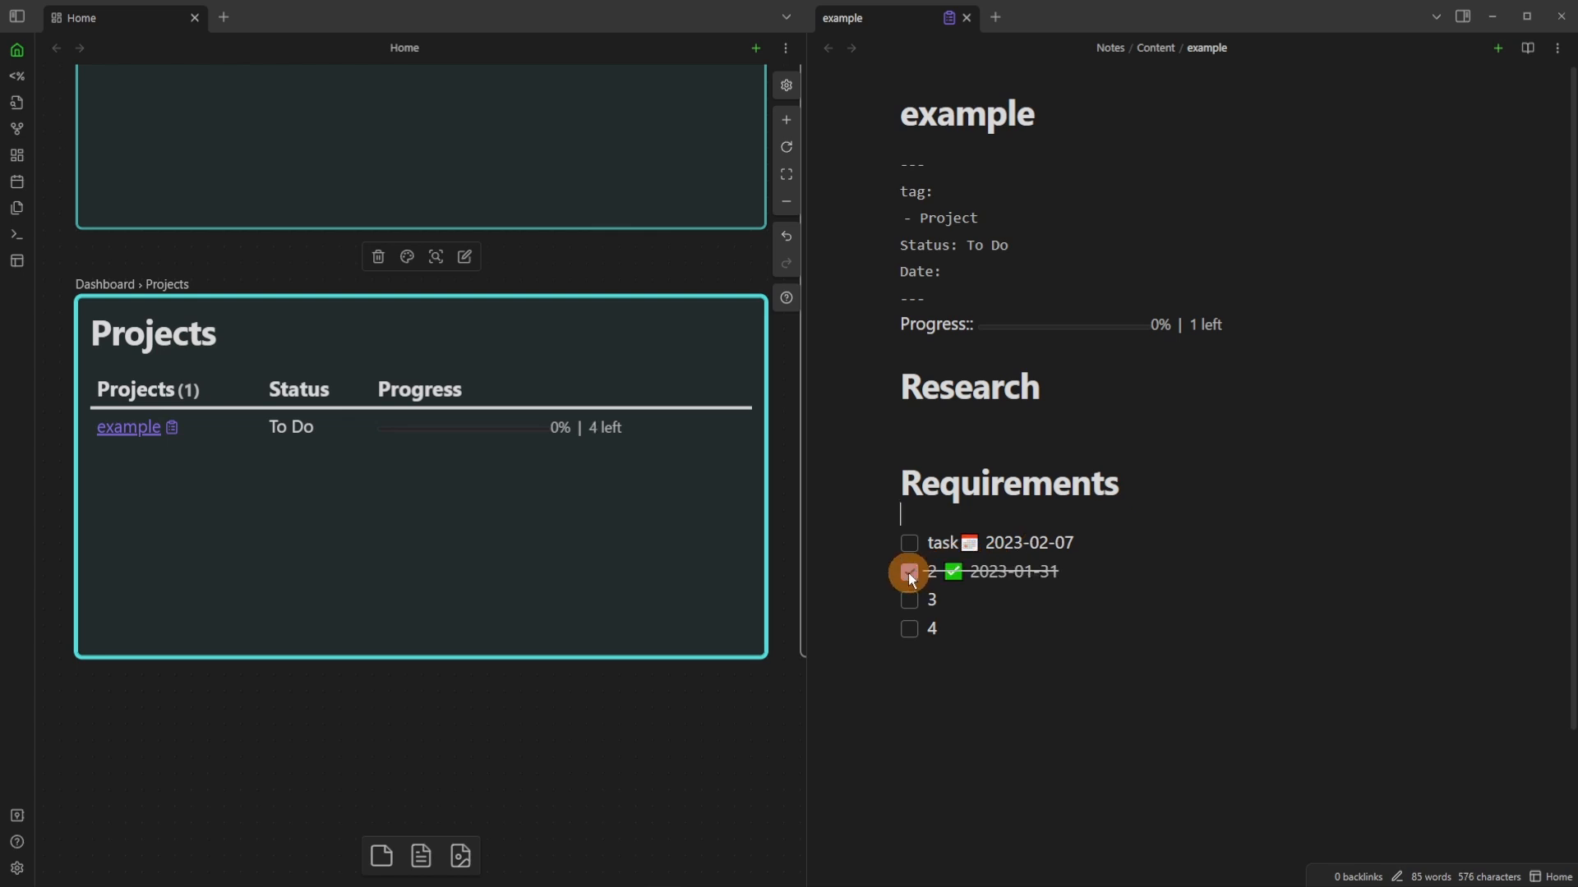
{"action": "left_click", "coordinate": [909, 630]}
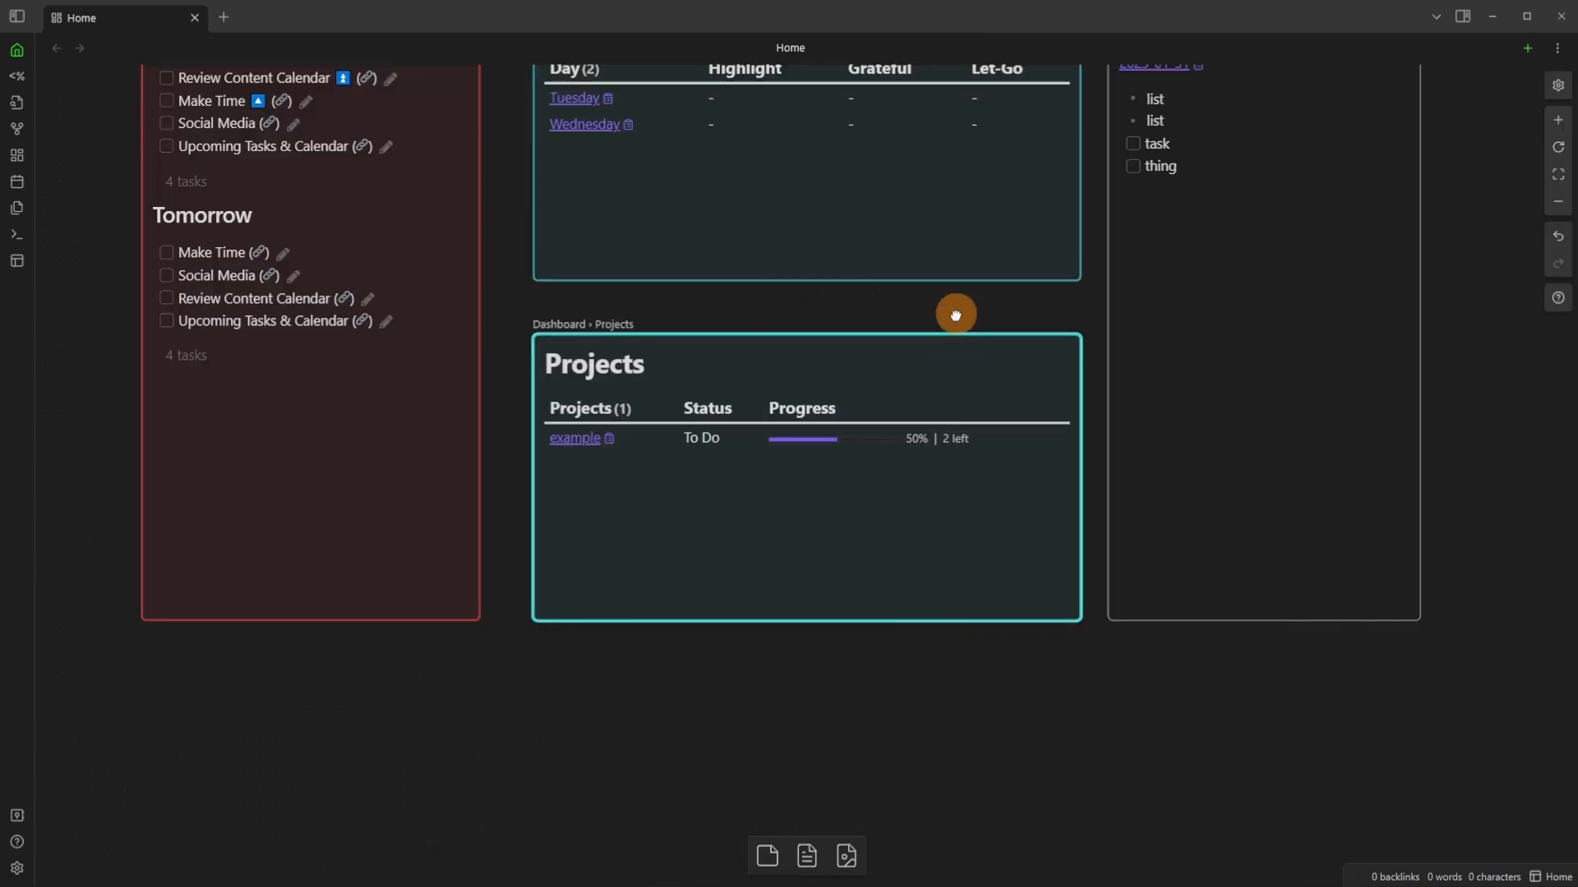
Copy the Indify weather widget's link and embed it in the empty Home card as an iframe with width 560 and height 315.
{"action": "left_click_drag", "start_coordinate": [954, 310], "coordinate": [926, 658]}
{"action": "left_click", "coordinate": [723, 239]}
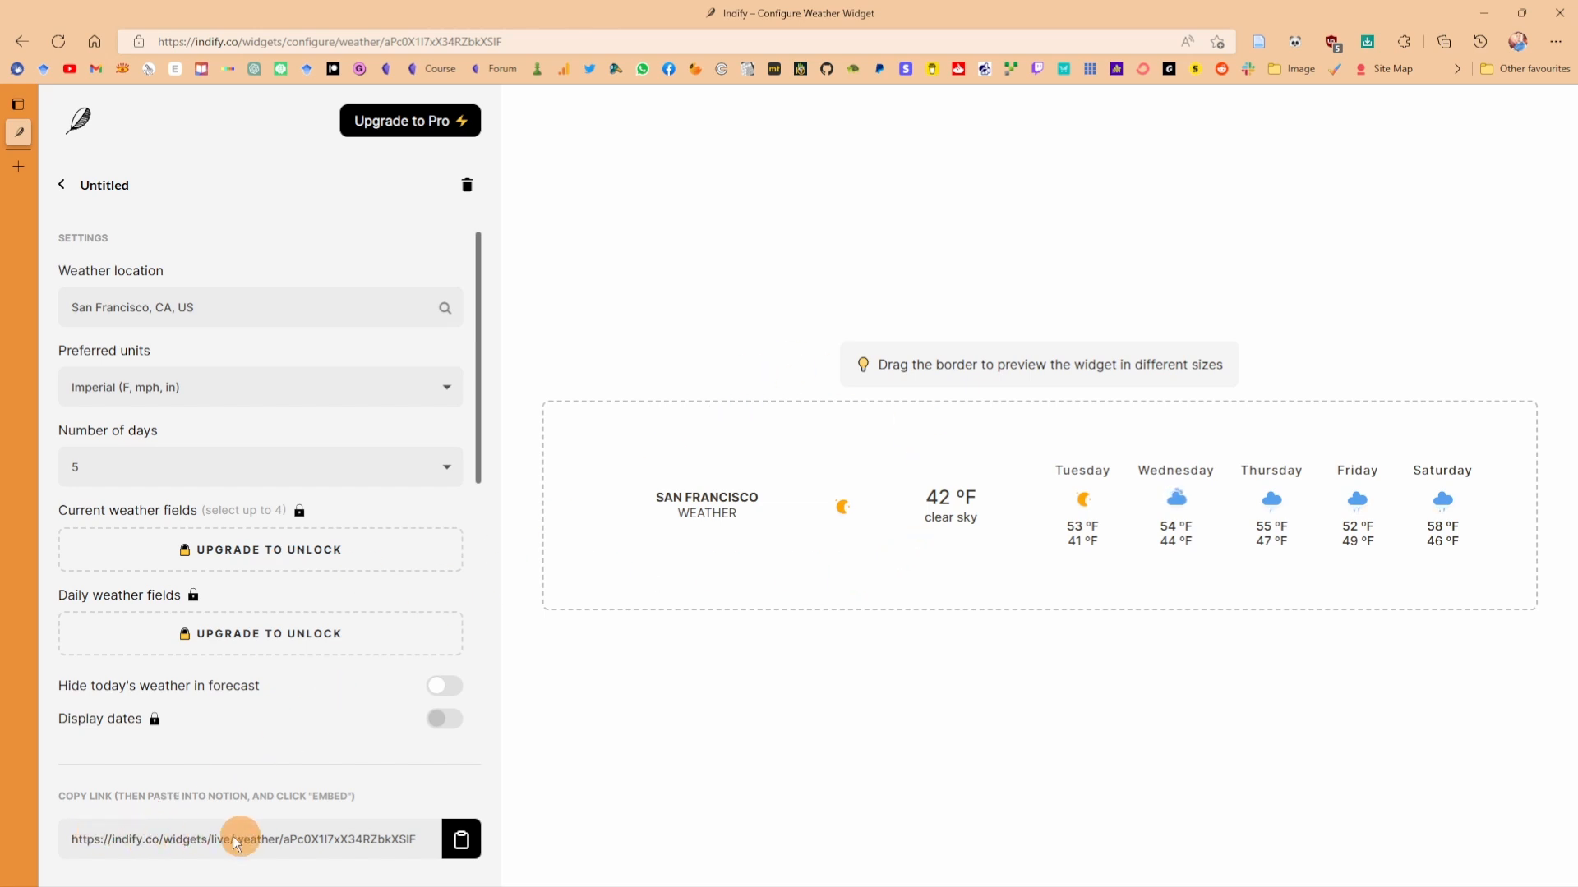
{"action": "left_click", "coordinate": [458, 842]}
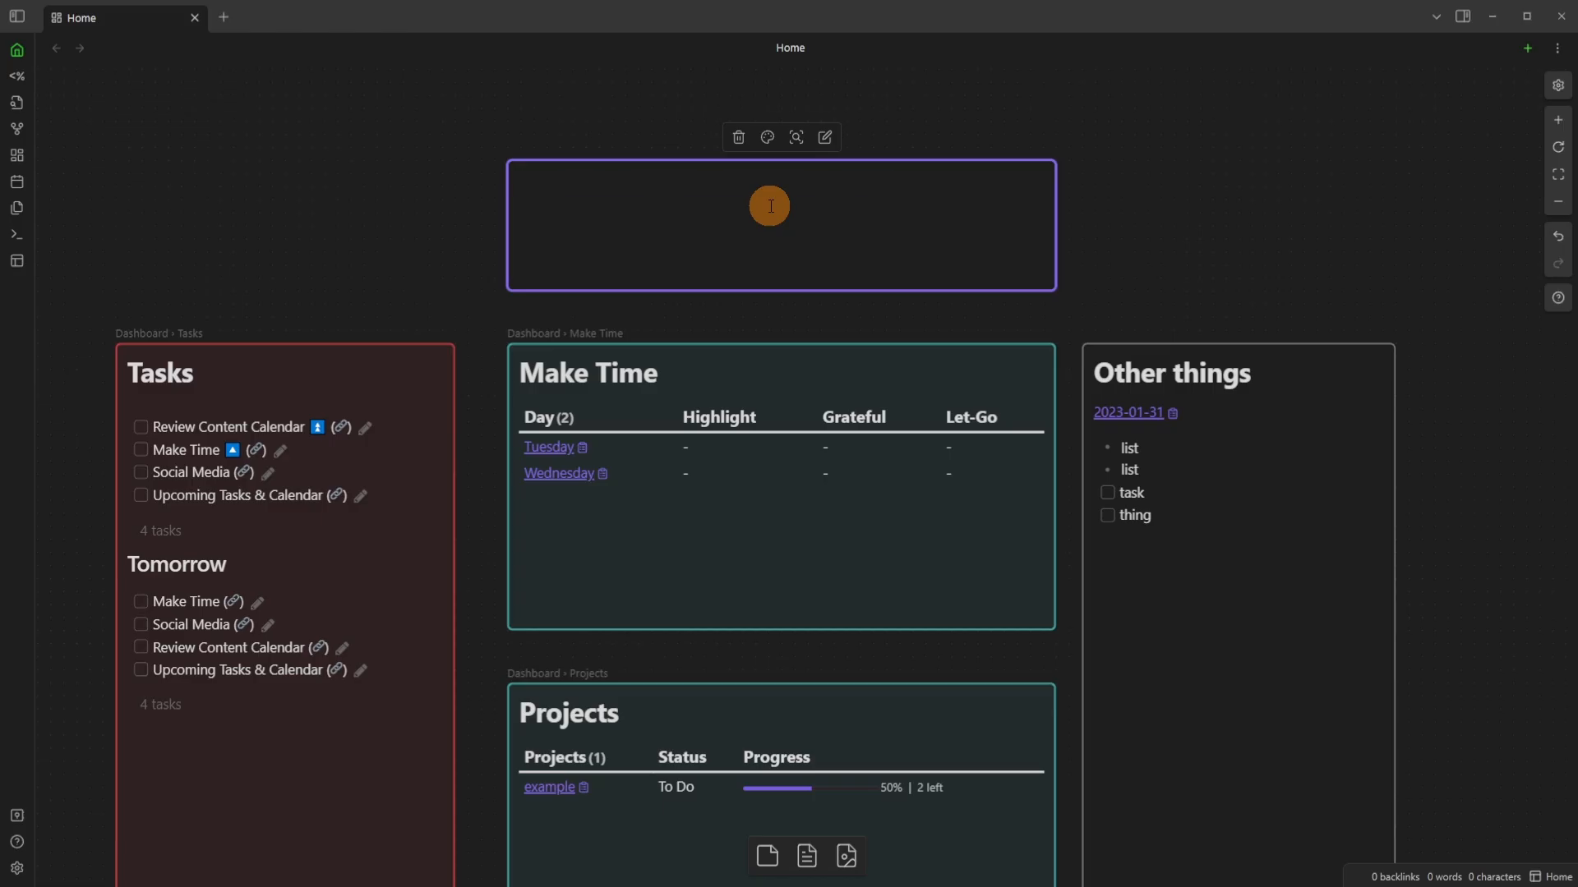
{"action": "key", "text": "ctrl+v"}
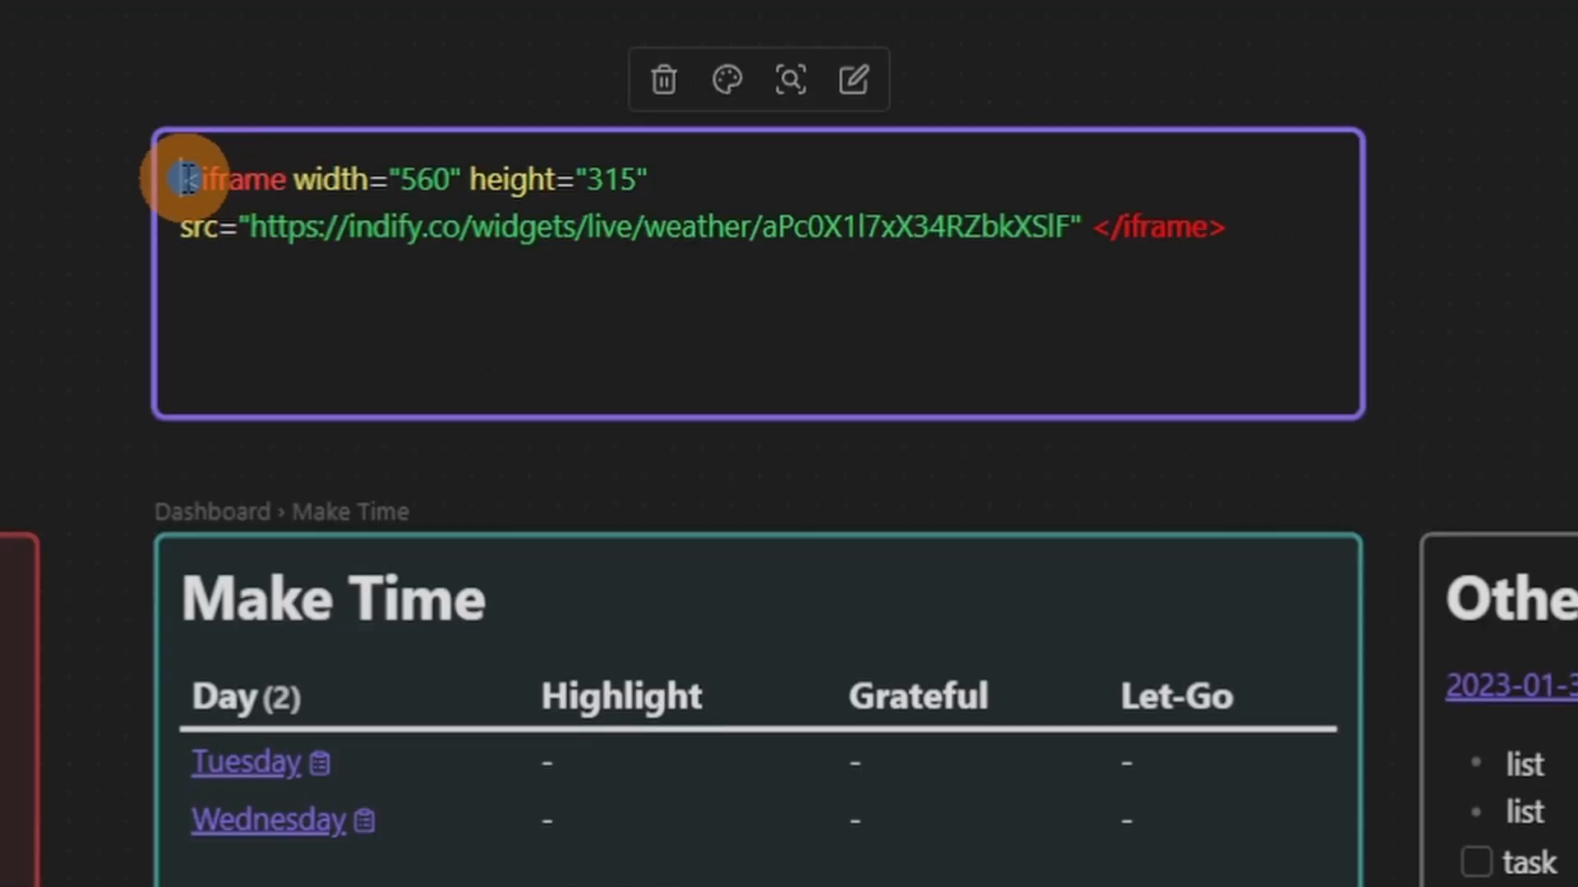
{"action": "left_click_drag", "start_coordinate": [523, 176], "coordinate": [544, 181]}
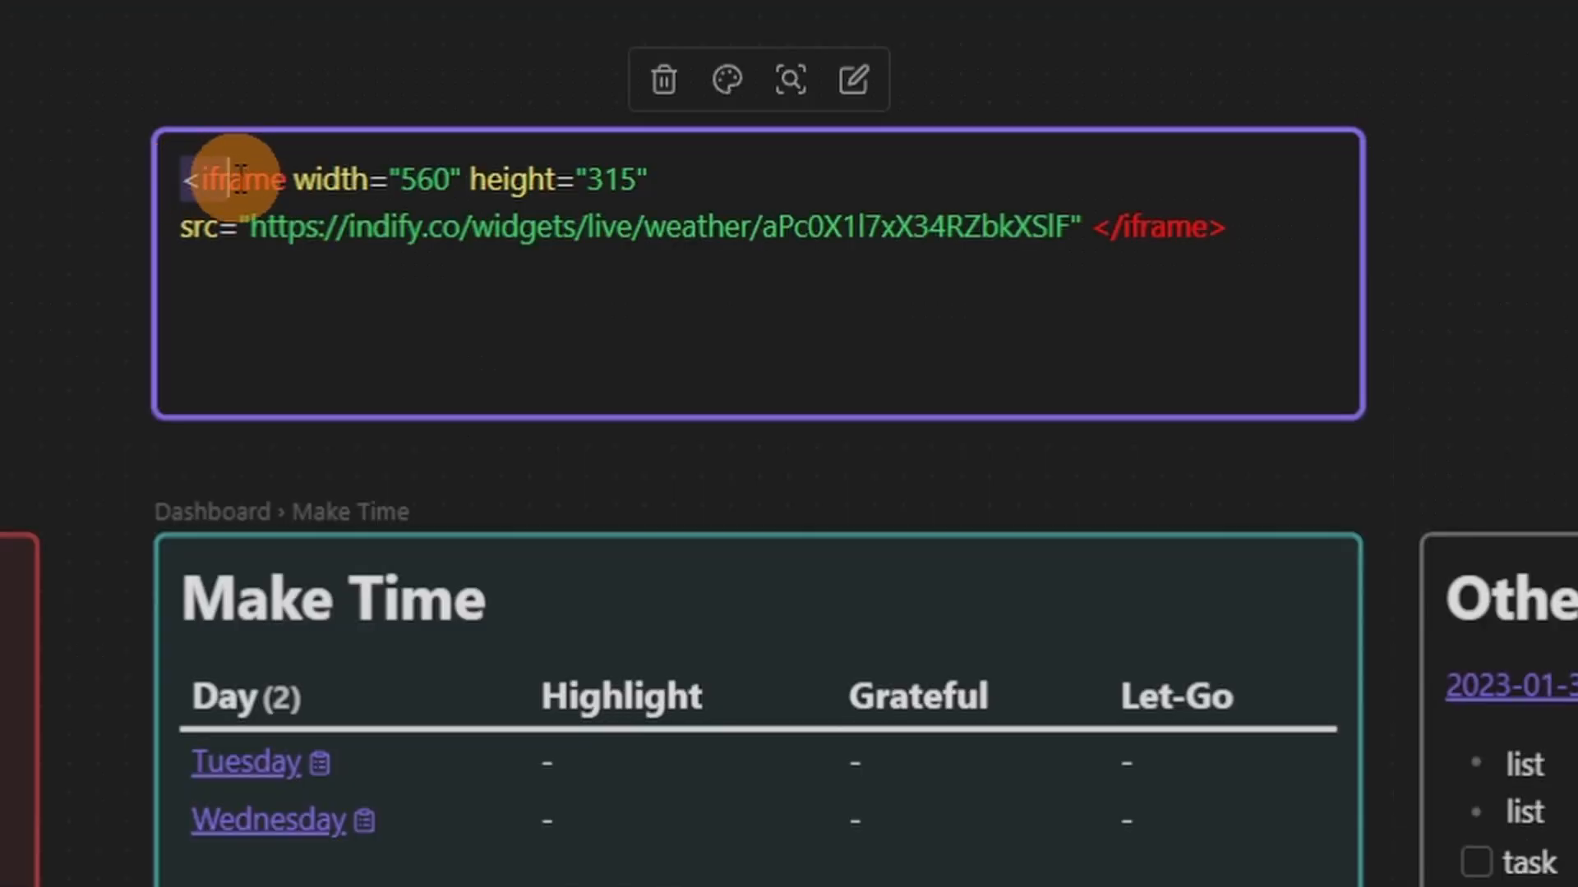
{"action": "left_click_drag", "start_coordinate": [240, 180], "coordinate": [283, 179]}
{"action": "left_click_drag", "start_coordinate": [1092, 226], "coordinate": [1269, 232]}
{"action": "left_click_drag", "start_coordinate": [291, 179], "coordinate": [657, 179]}
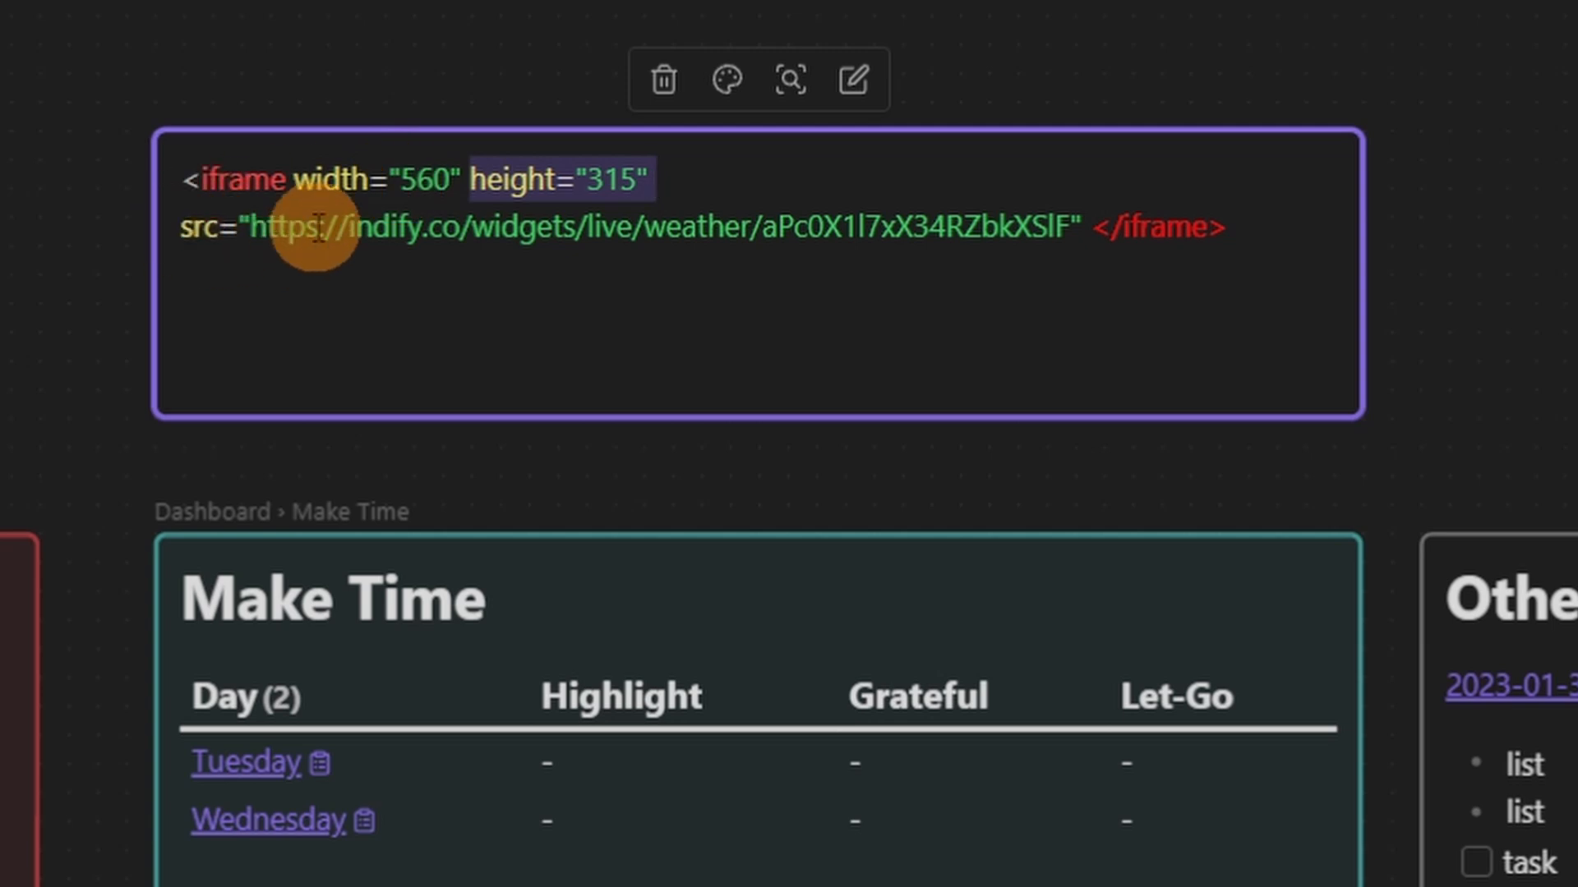
{"action": "left_click", "coordinate": [1398, 85]}
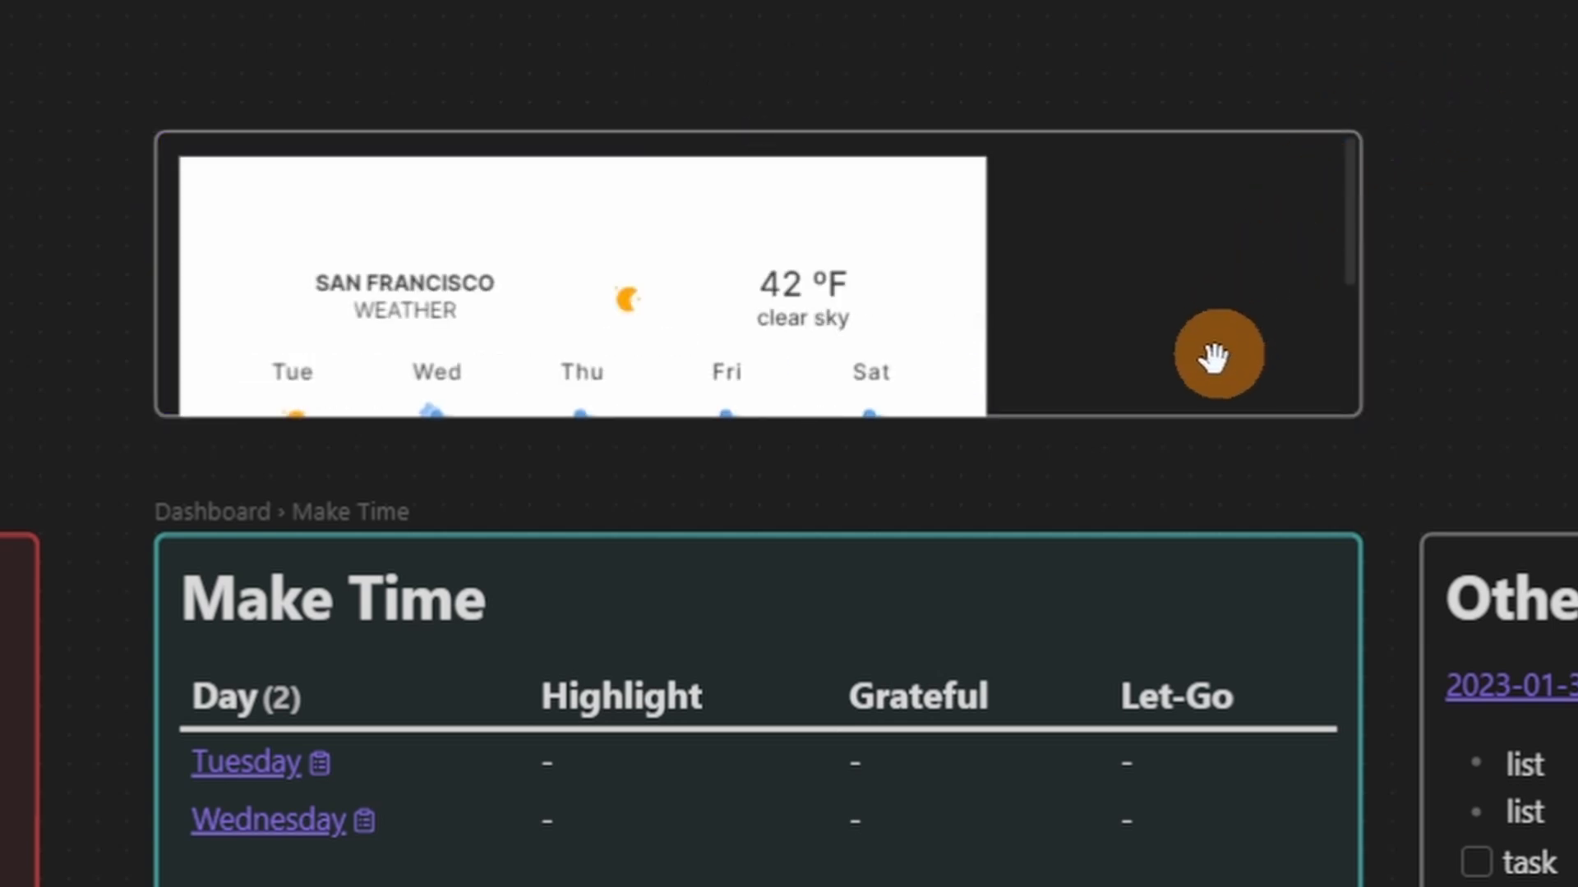
Resize the weather card to be taller and narrower around the widget, and reposition it centred above the Make Time card.
{"action": "left_click", "coordinate": [1215, 410]}
{"action": "left_click_drag", "start_coordinate": [1220, 438], "coordinate": [1170, 617]}
{"action": "left_click_drag", "start_coordinate": [1359, 422], "coordinate": [1018, 422]}
{"action": "left_click_drag", "start_coordinate": [820, 422], "coordinate": [1003, 296]}
Install and enable the Full Calendar community plugin and open its options.
{"action": "left_click", "coordinate": [641, 312]}
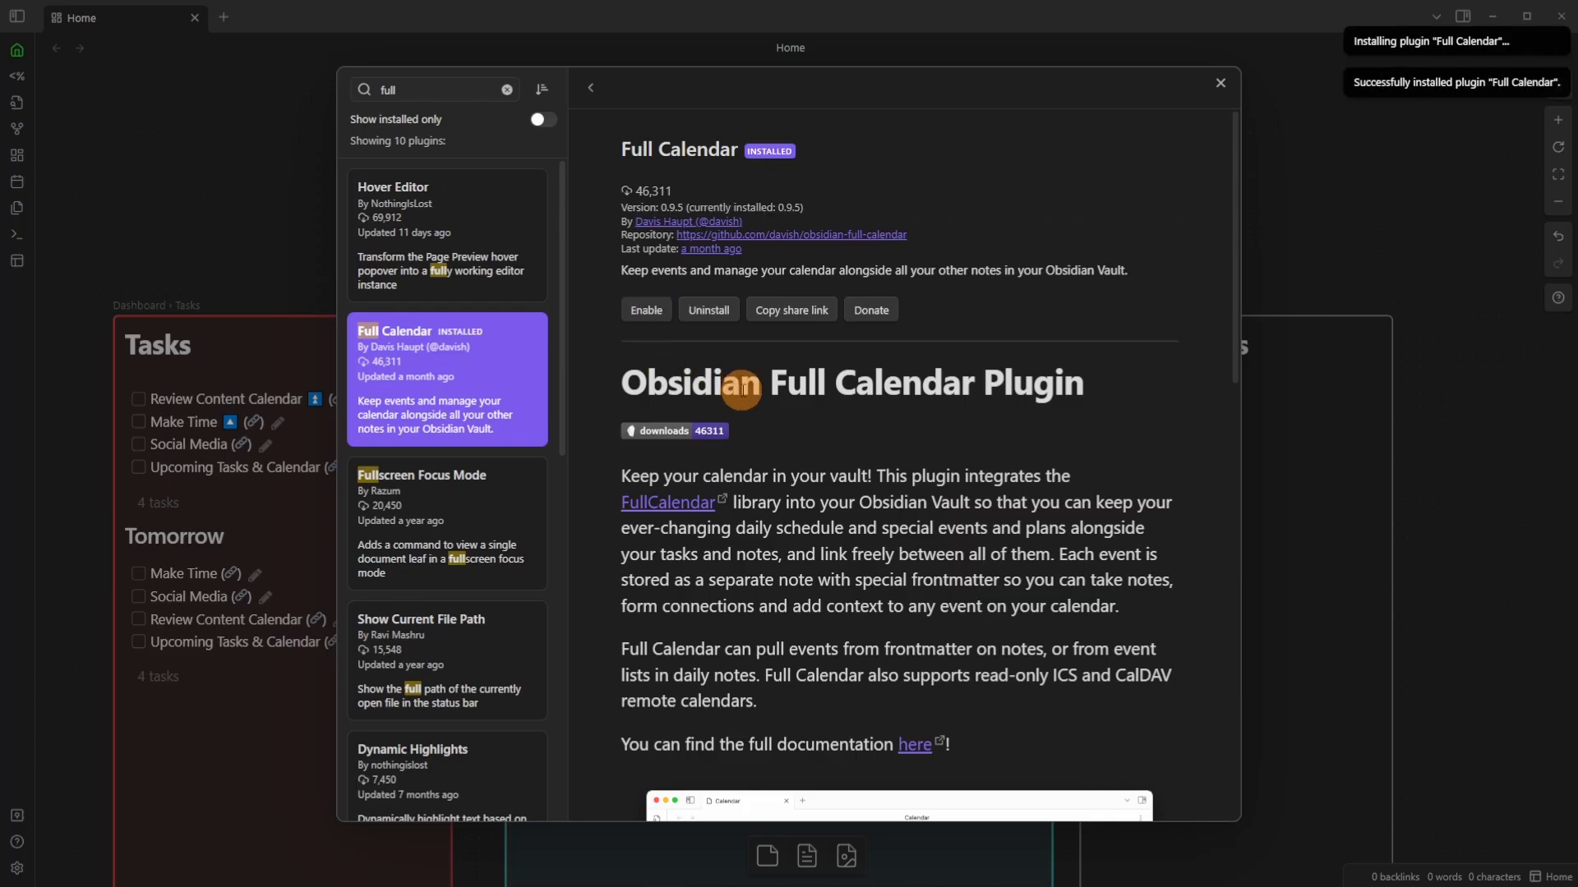
{"action": "left_click", "coordinate": [646, 313]}
{"action": "left_click", "coordinate": [647, 311]}
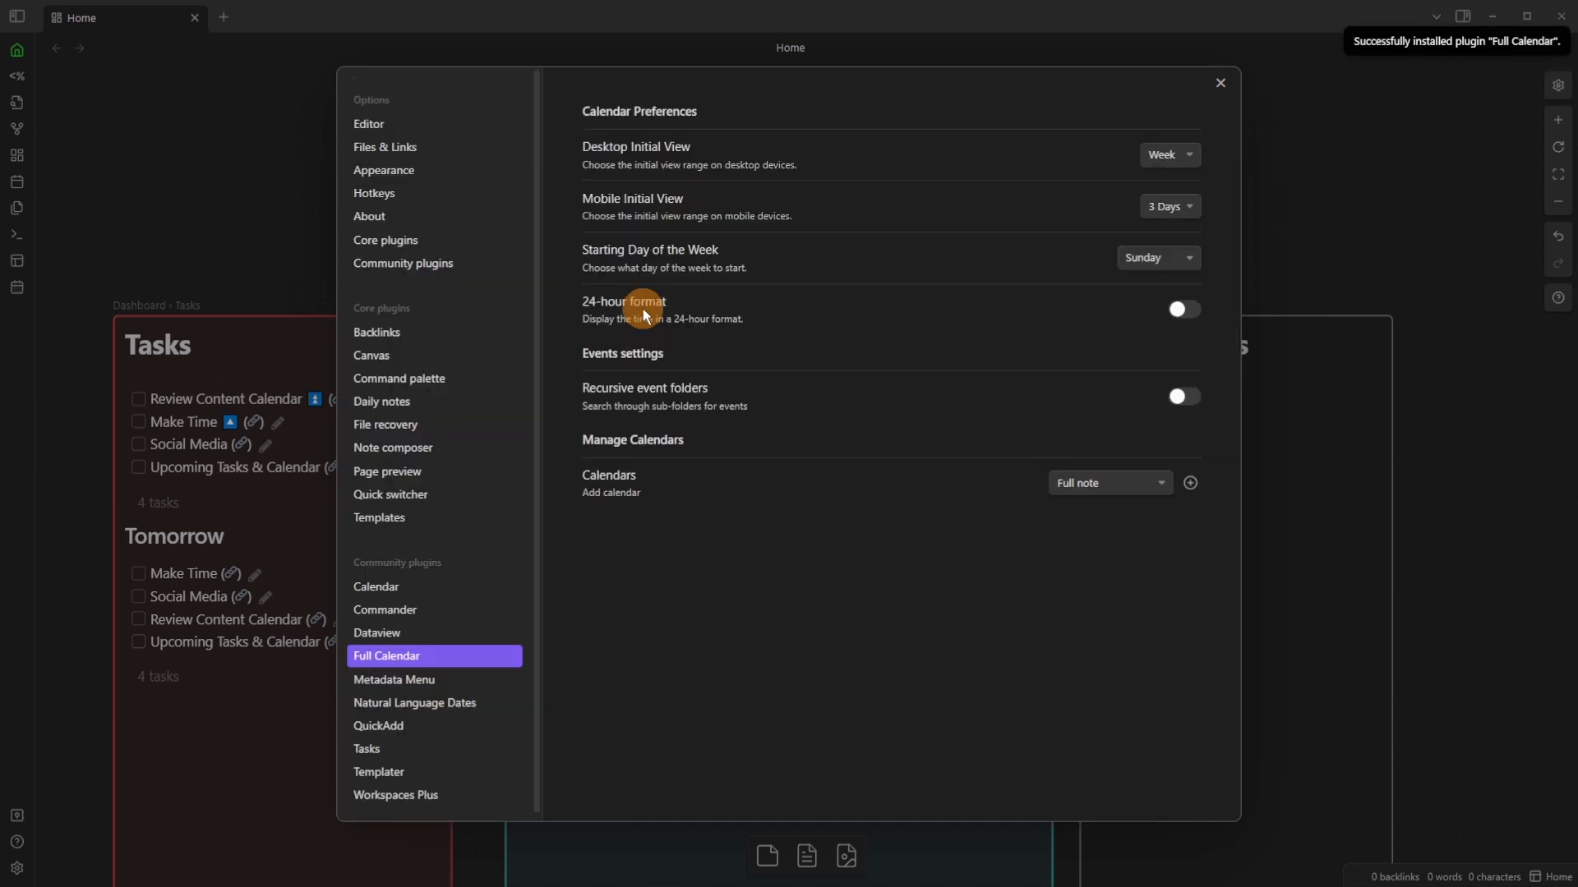
{"action": "left_click", "coordinate": [1162, 157]}
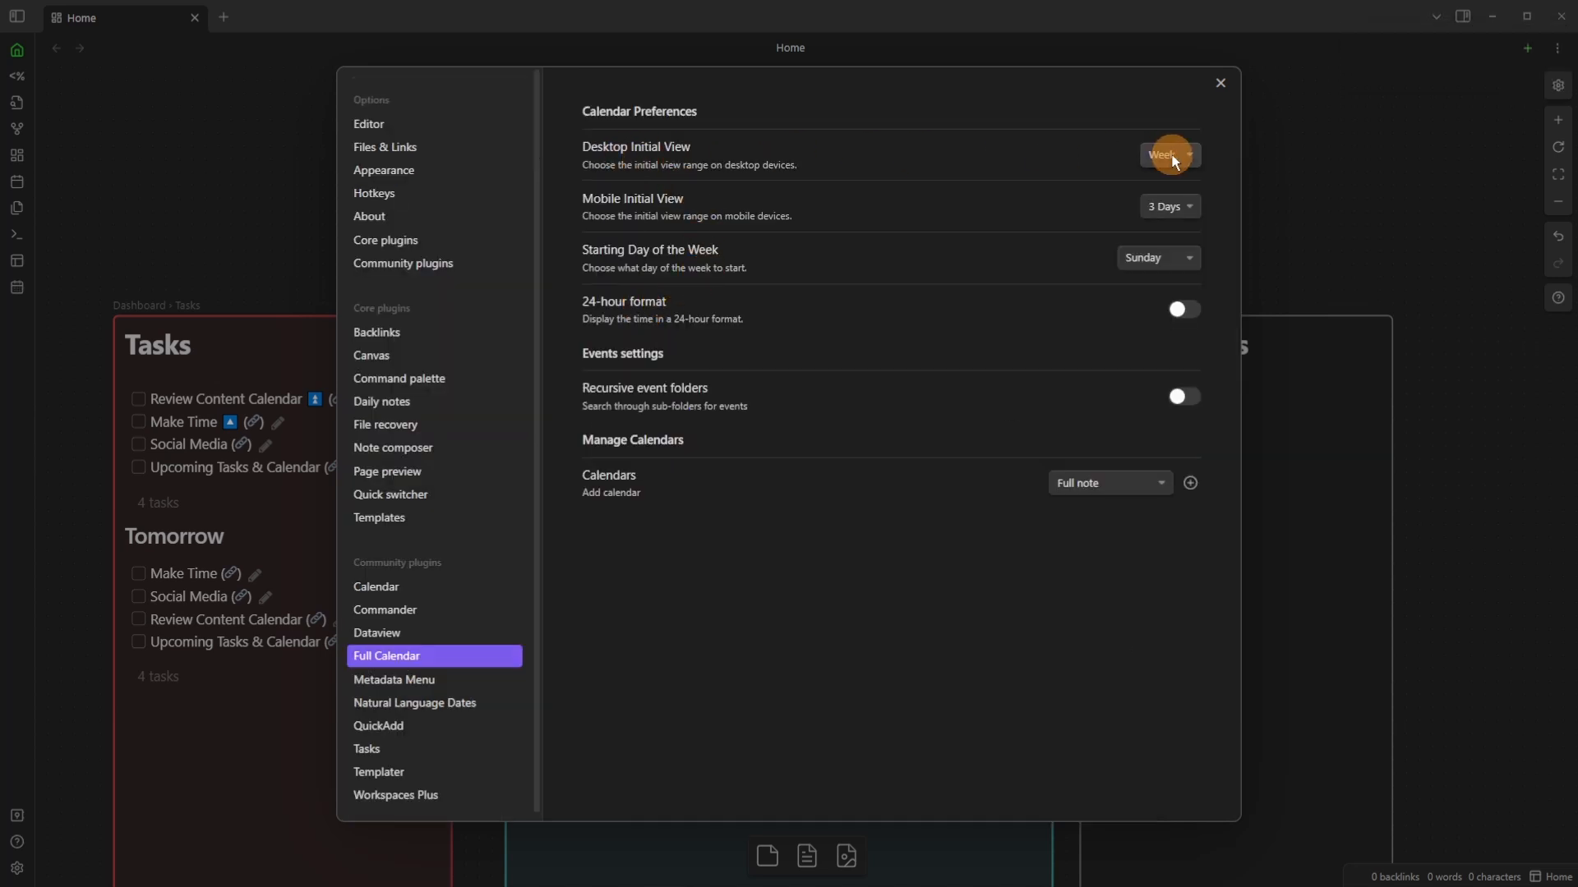
{"action": "left_click", "coordinate": [1167, 174]}
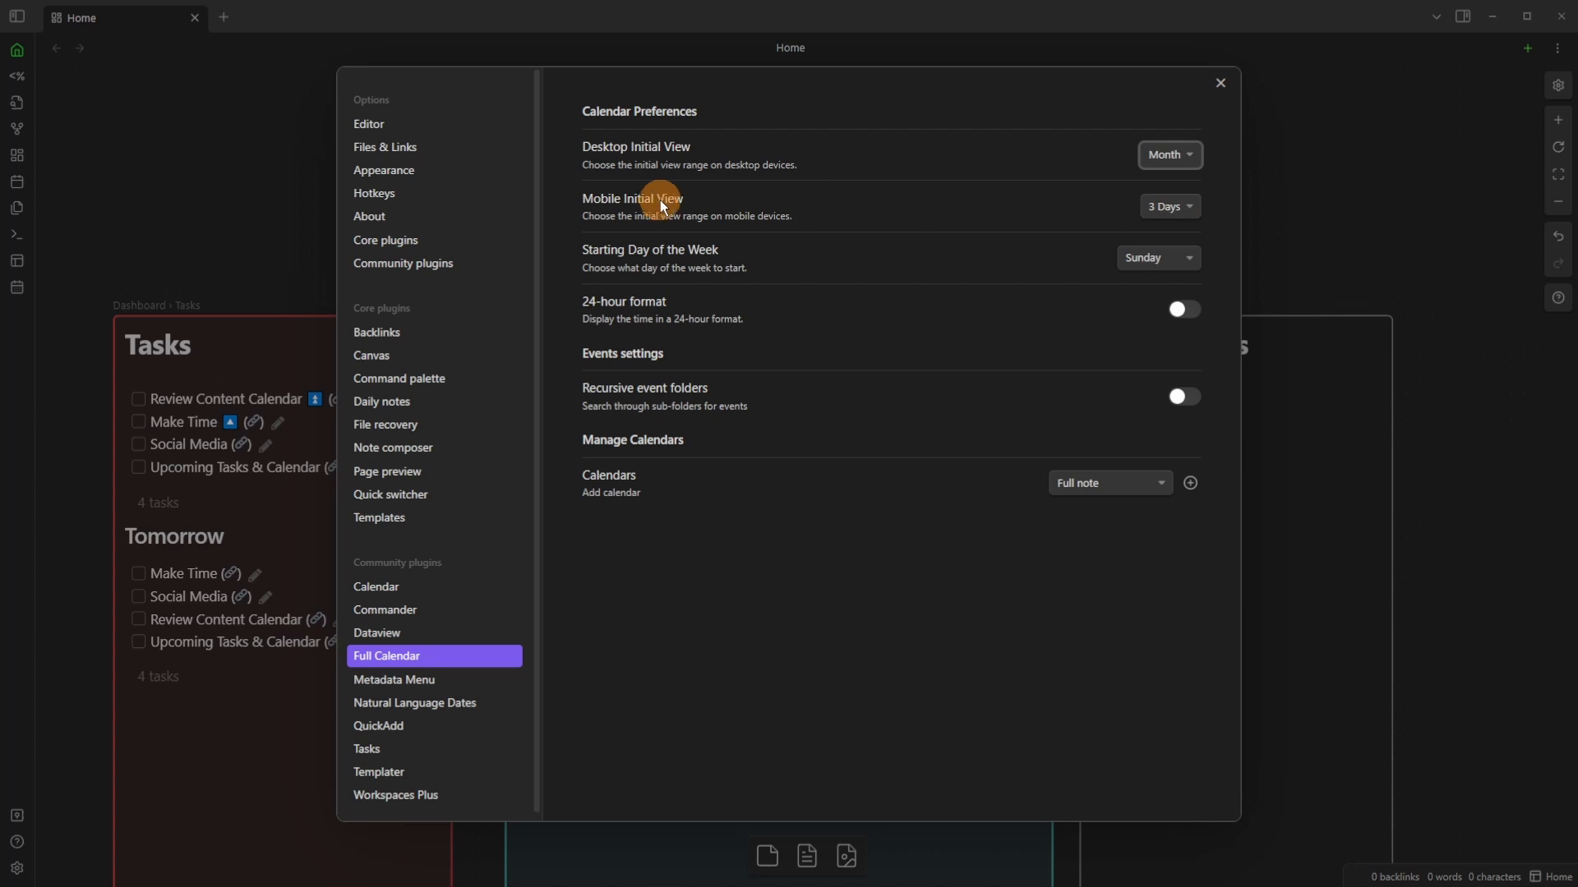
{"action": "left_click", "coordinate": [1167, 206]}
{"action": "left_click", "coordinate": [1167, 242]}
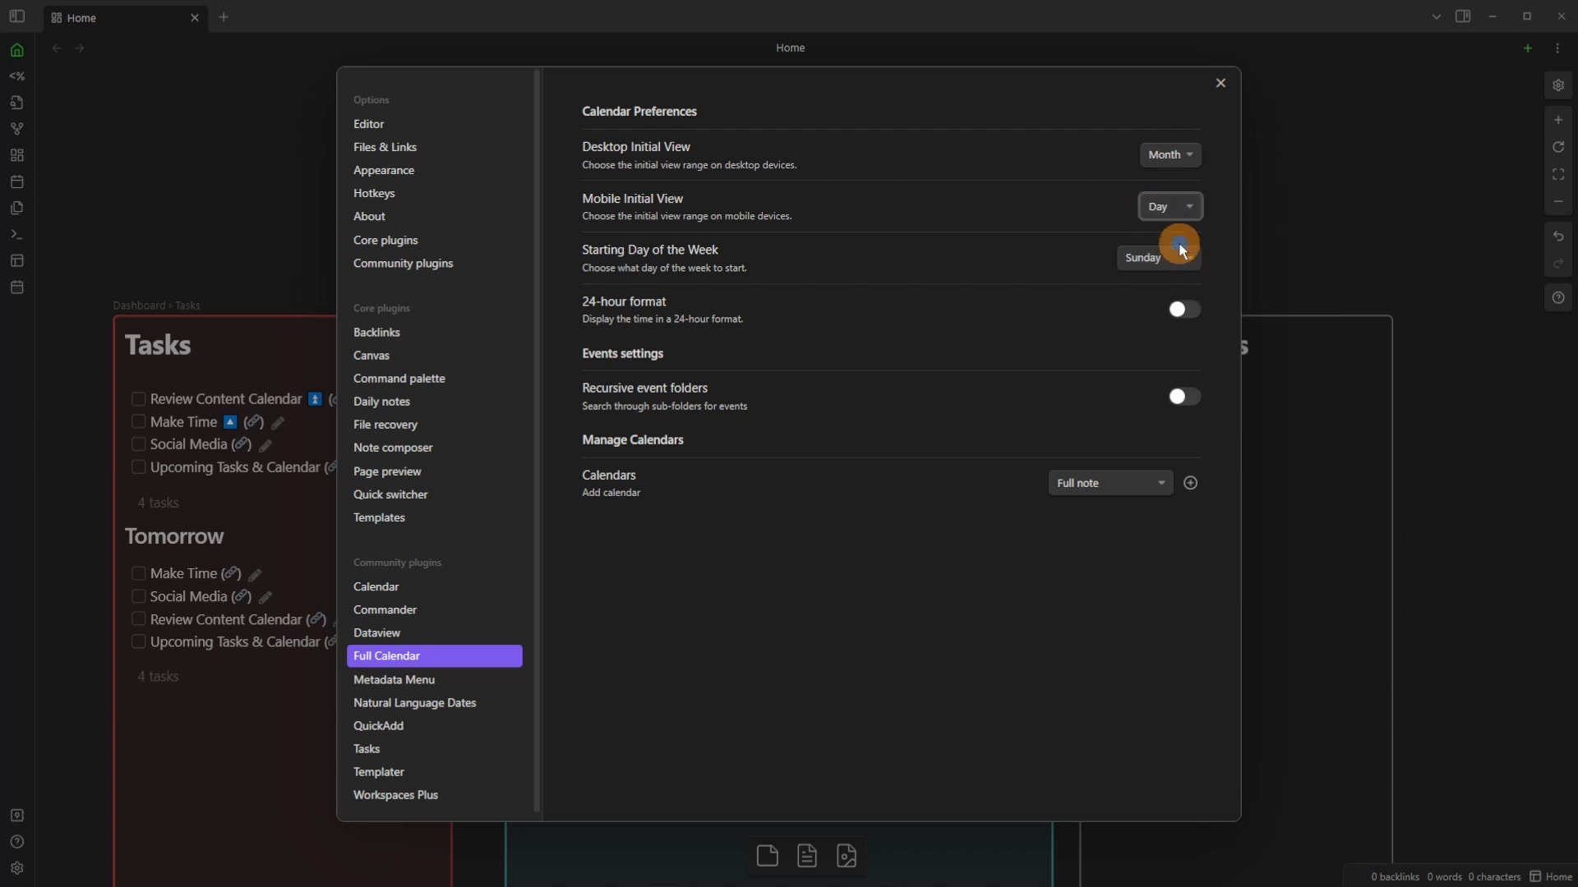
{"action": "left_click", "coordinate": [1162, 260]}
{"action": "left_click", "coordinate": [1130, 289]}
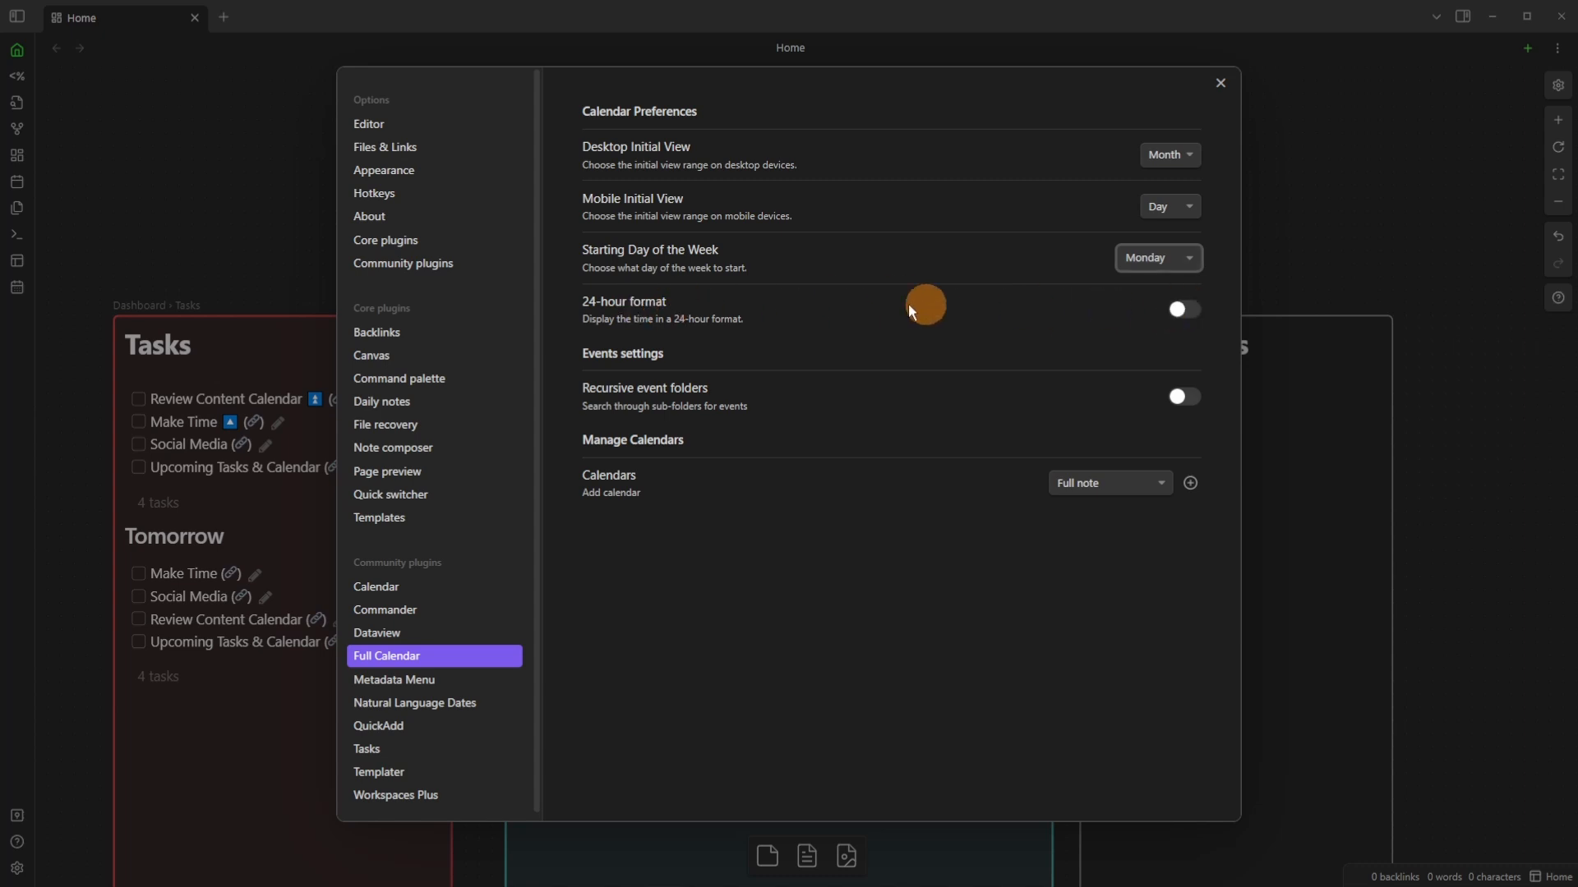
Add a Daily Note calendar to Full Calendar that stores its events under the Journal heading.
{"action": "left_click", "coordinate": [1105, 484]}
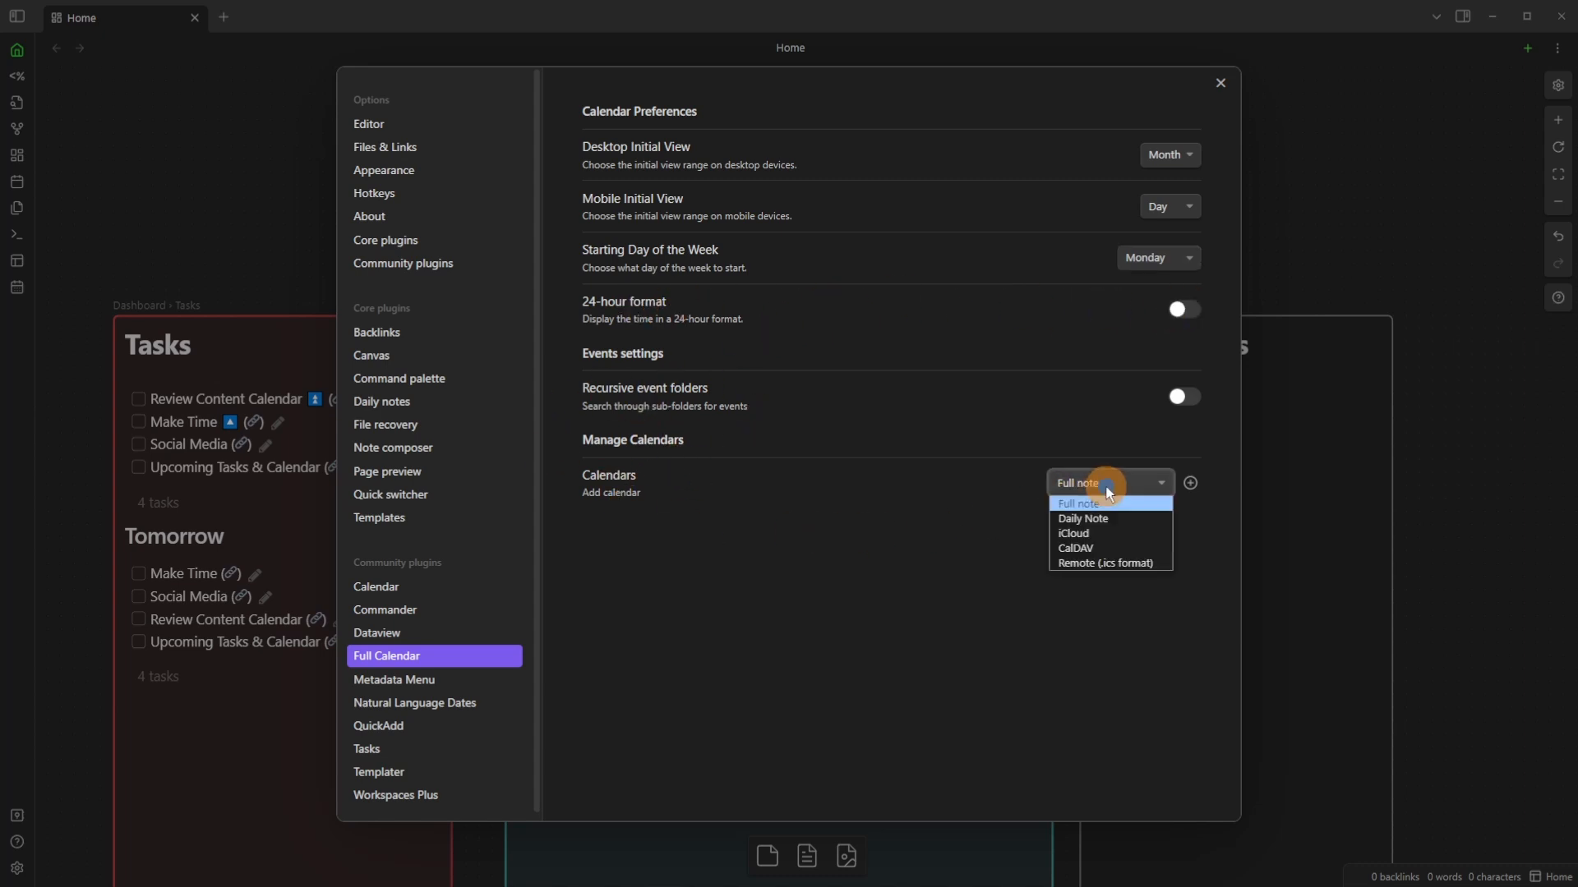
{"action": "left_click", "coordinate": [1101, 518]}
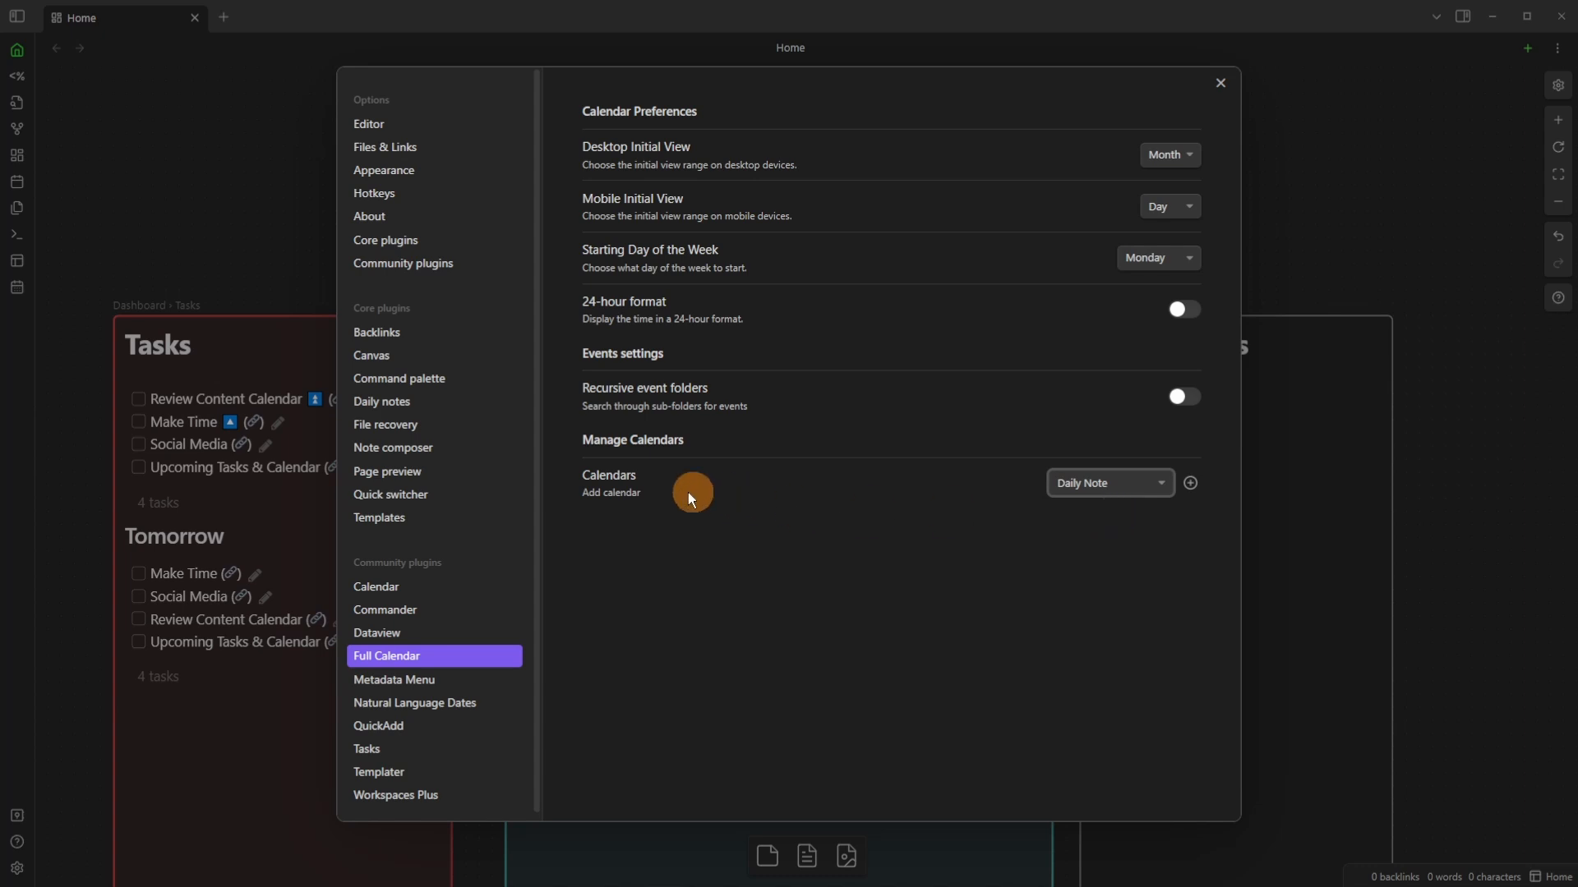
{"action": "left_click", "coordinate": [1197, 478]}
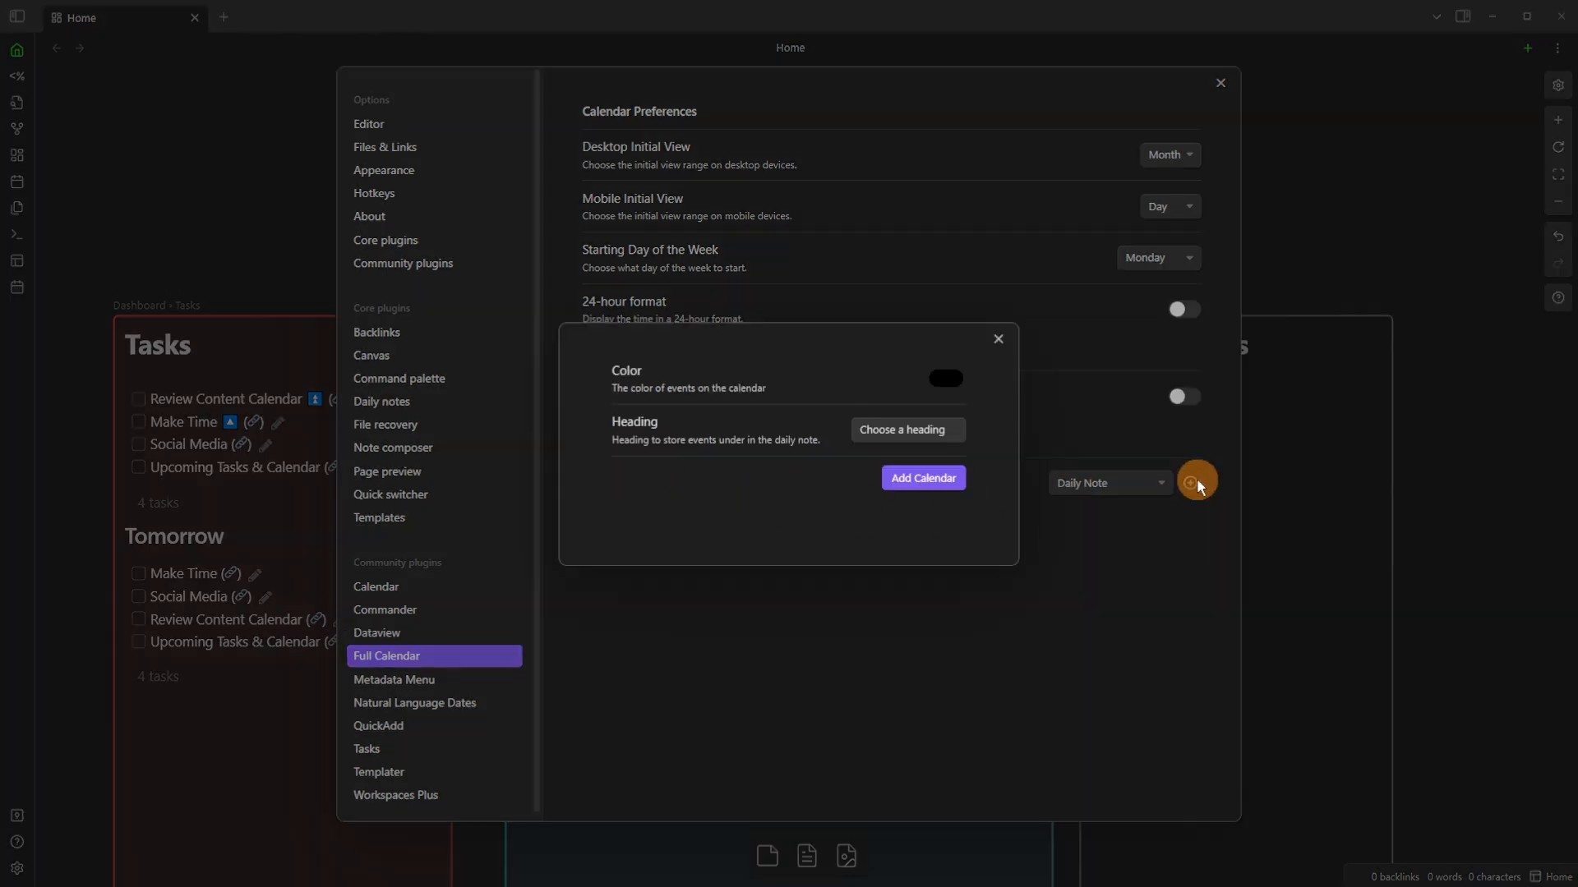
{"action": "left_click", "coordinate": [944, 429]}
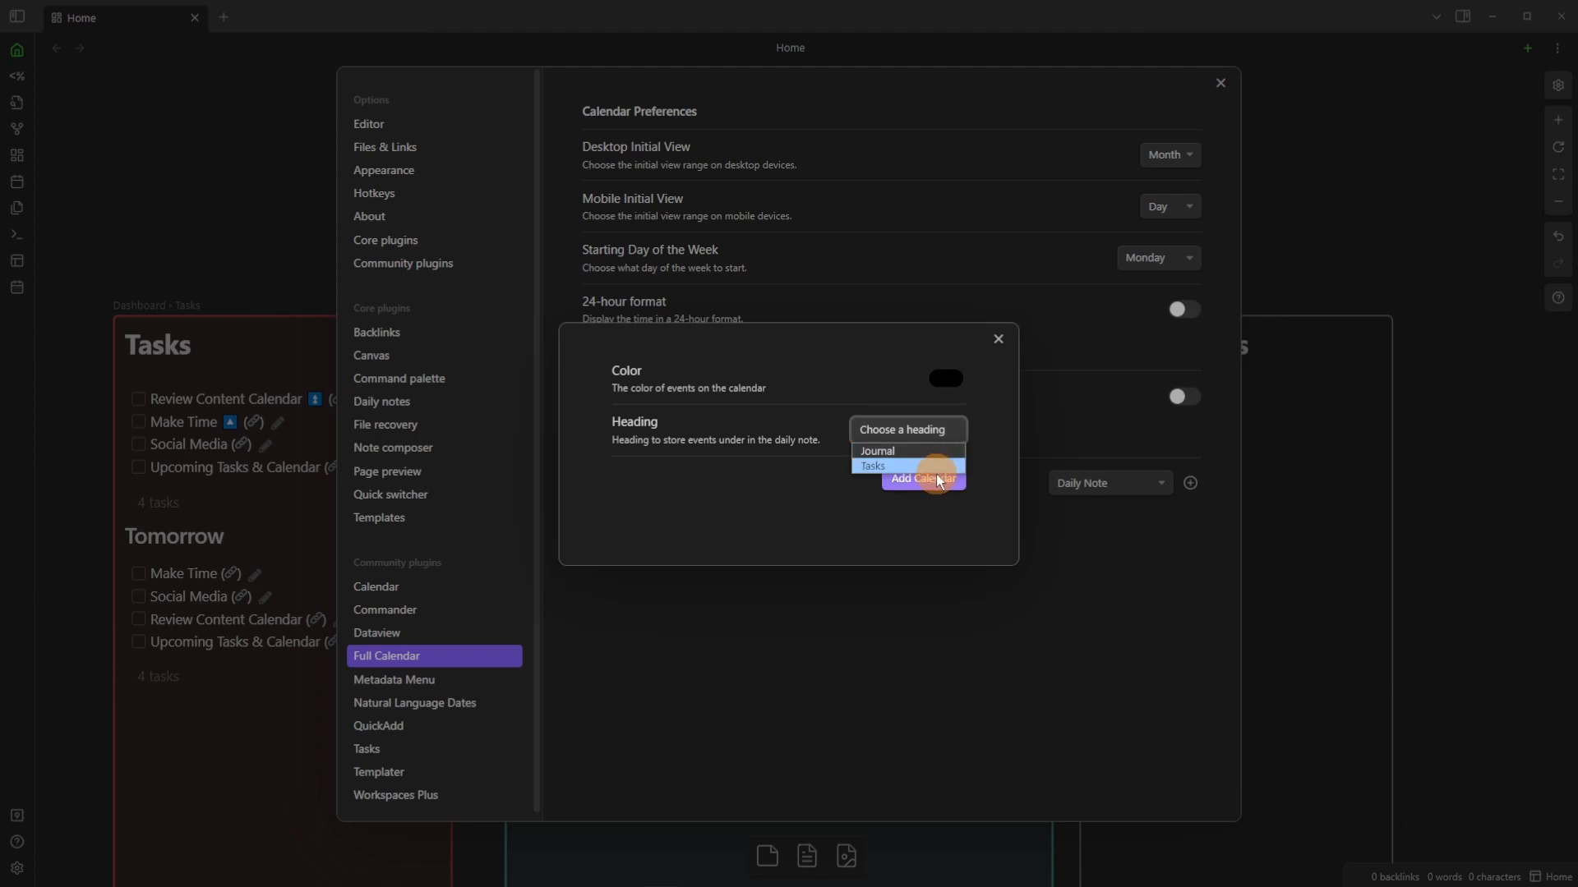
{"action": "left_click", "coordinate": [920, 452]}
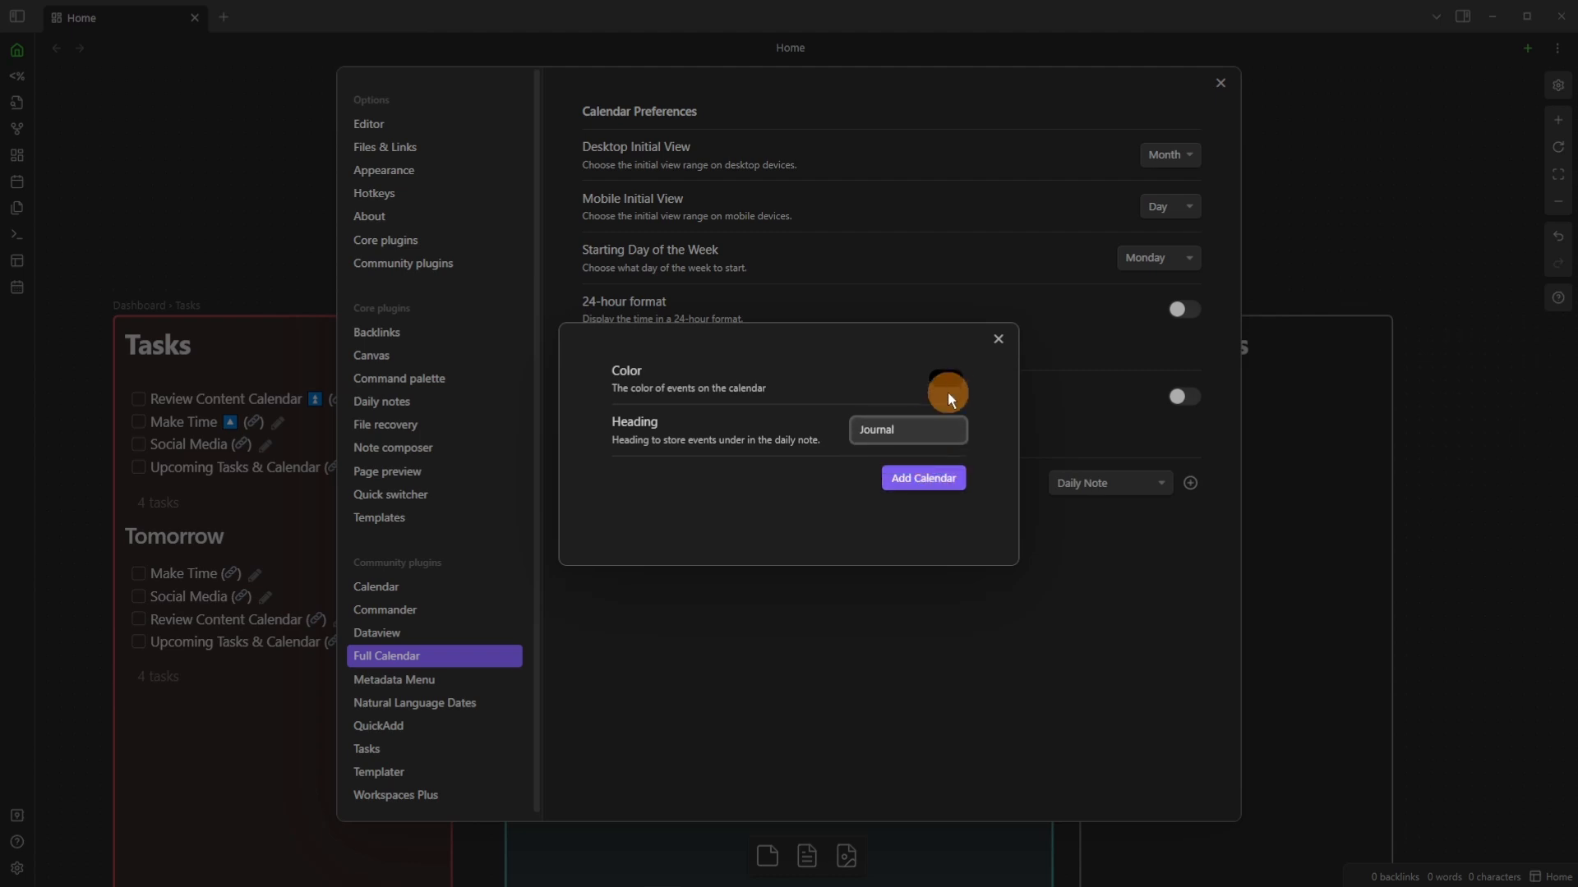
{"action": "left_click", "coordinate": [912, 481]}
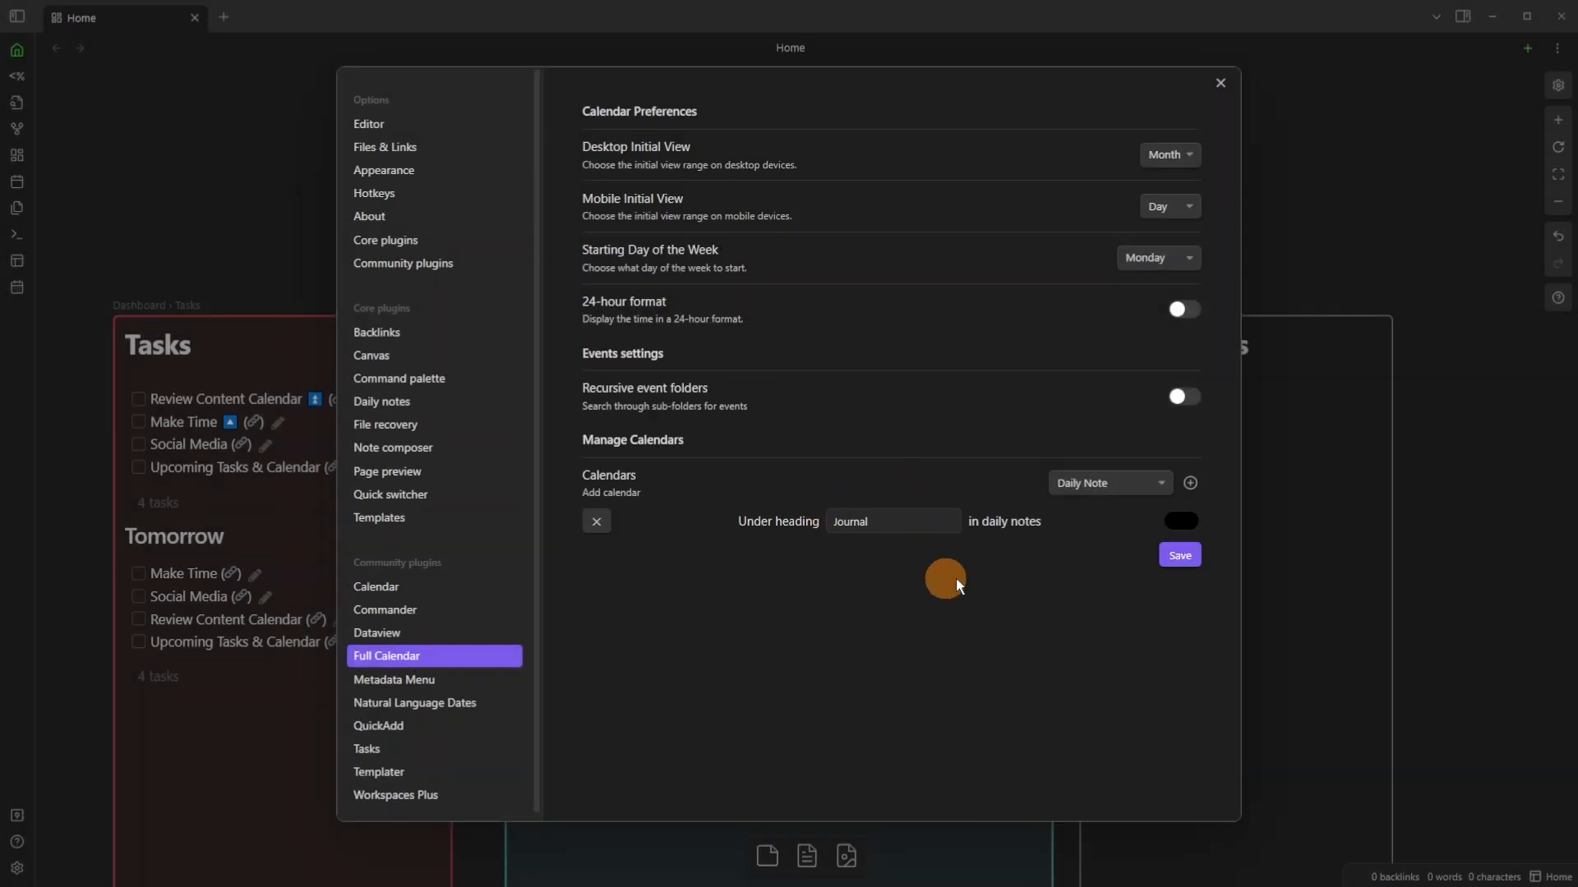
Add a red Full note calendar that stores its events in the Notes/Content directory, and close the settings.
{"action": "left_click", "coordinate": [1116, 482]}
{"action": "left_click", "coordinate": [1115, 501]}
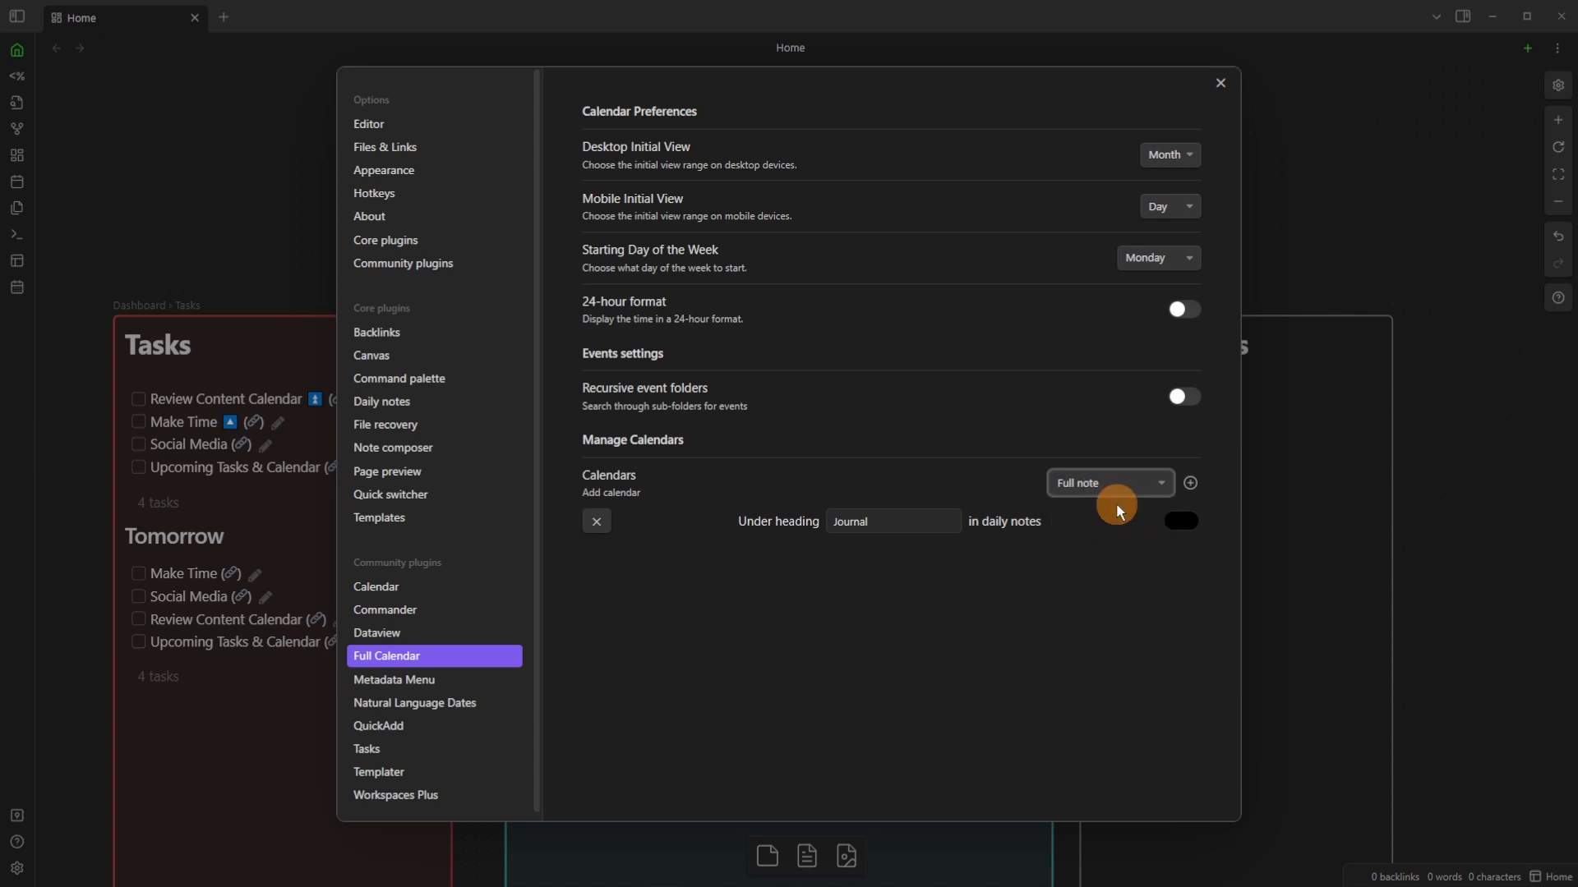
{"action": "left_click", "coordinate": [1191, 483]}
{"action": "left_click", "coordinate": [928, 430]}
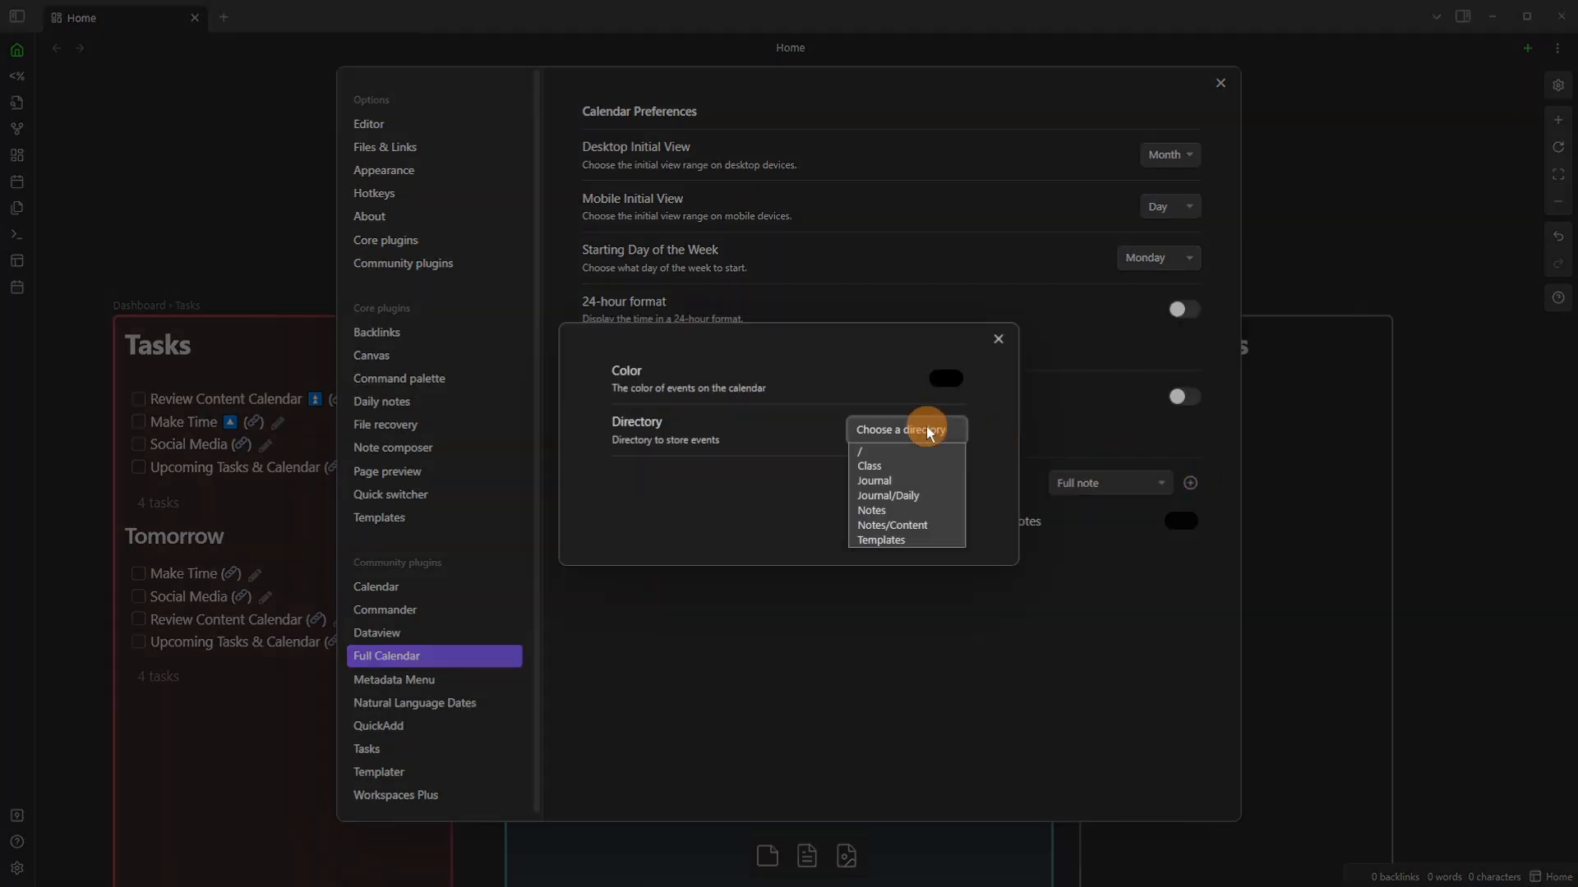
{"action": "left_click", "coordinate": [925, 525]}
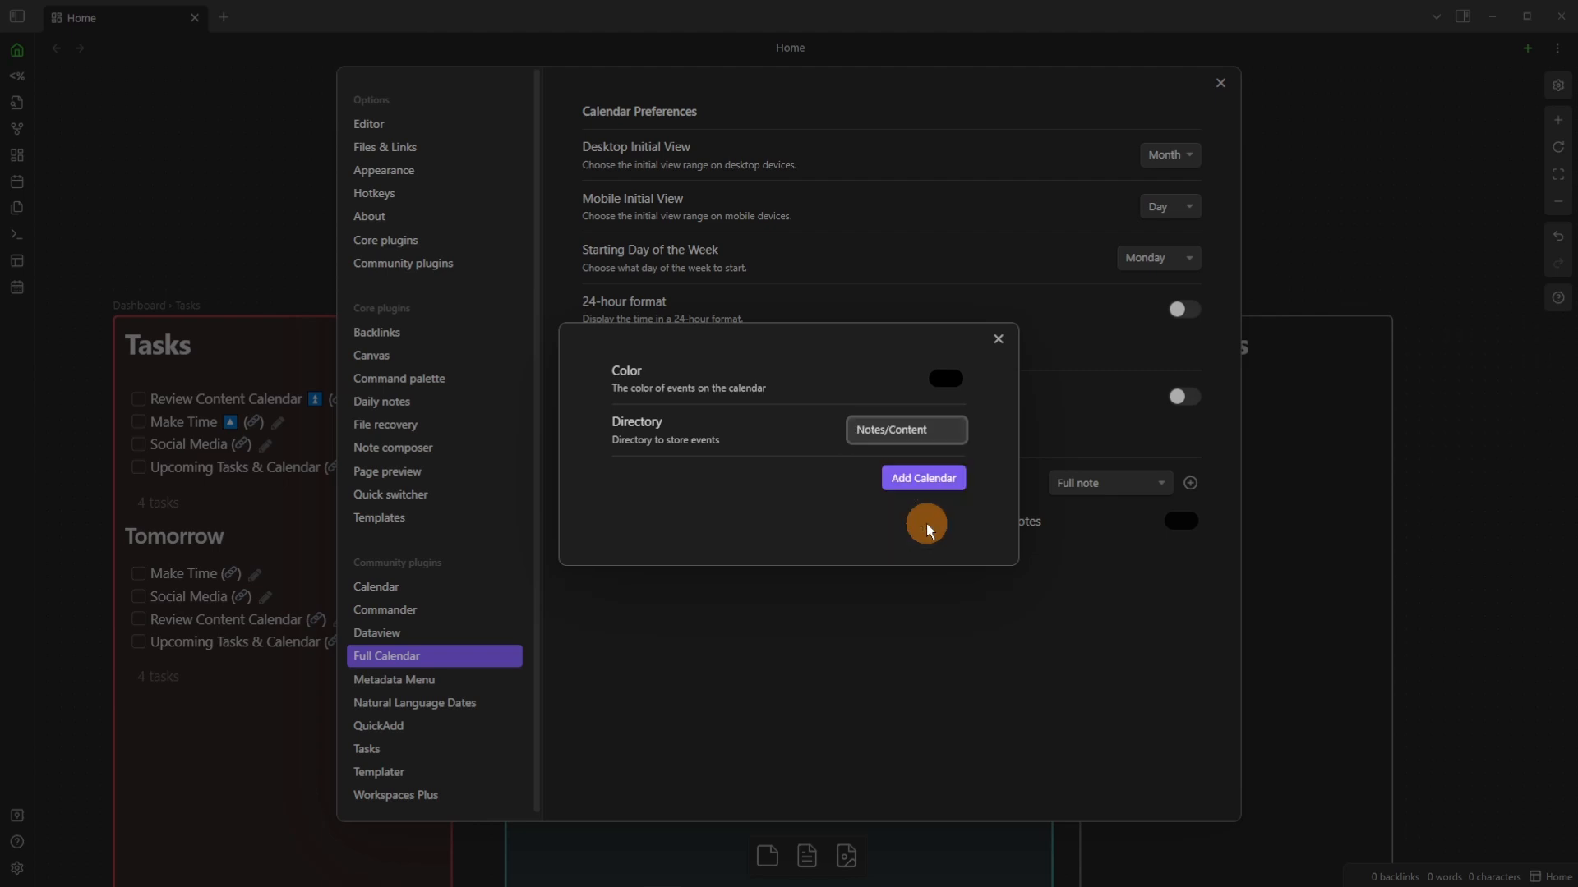
{"action": "left_click", "coordinate": [945, 380]}
{"action": "left_click", "coordinate": [1069, 435]}
{"action": "left_click", "coordinate": [867, 386]}
{"action": "left_click", "coordinate": [916, 480]}
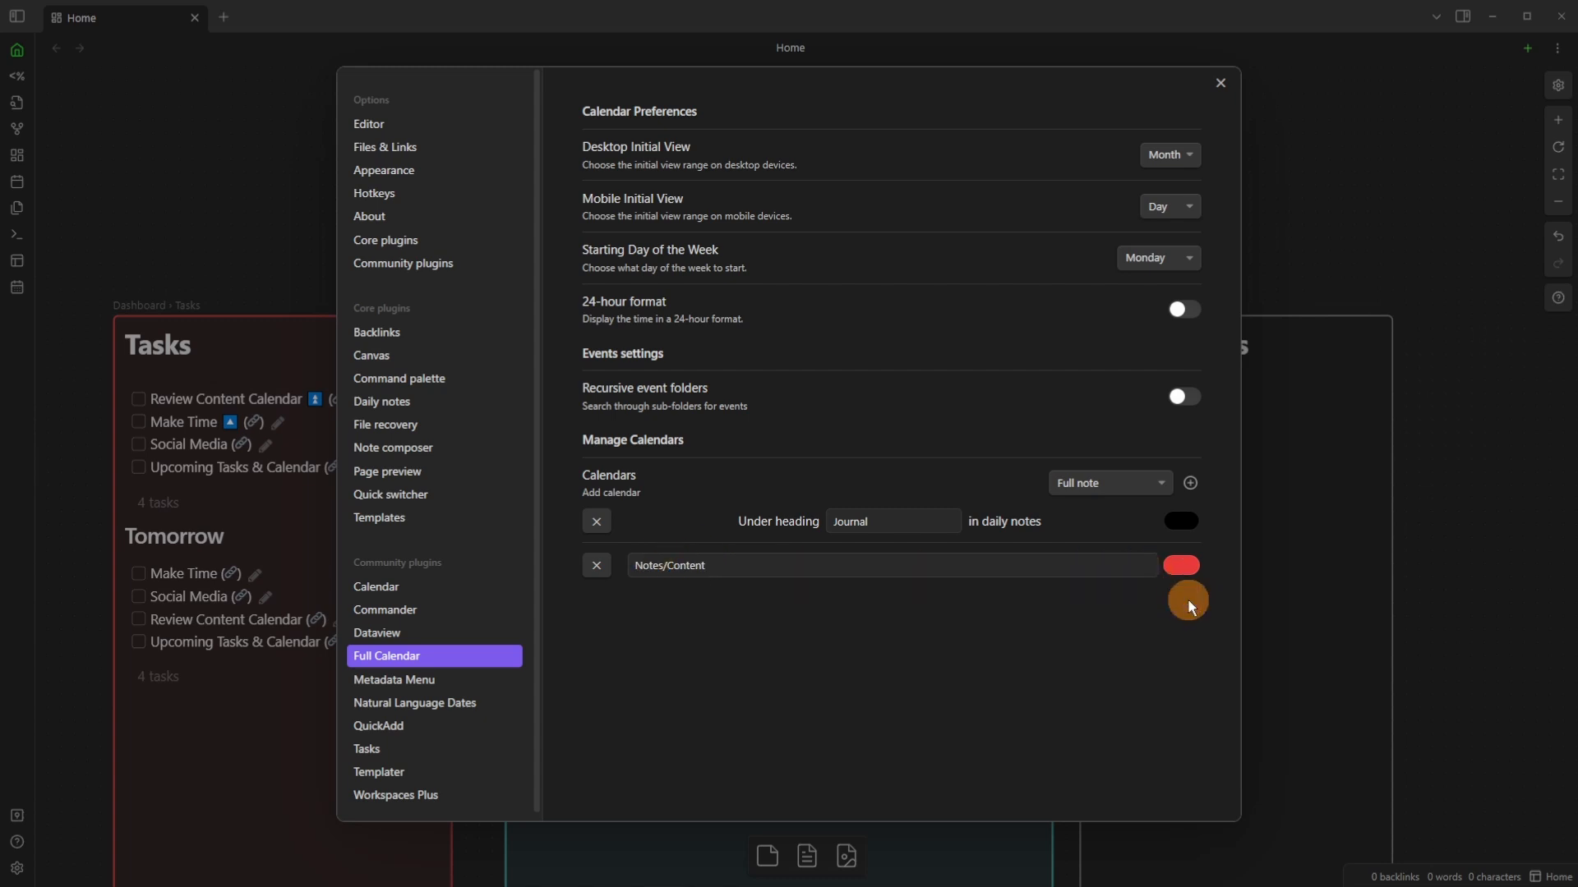
{"action": "left_click", "coordinate": [1304, 539]}
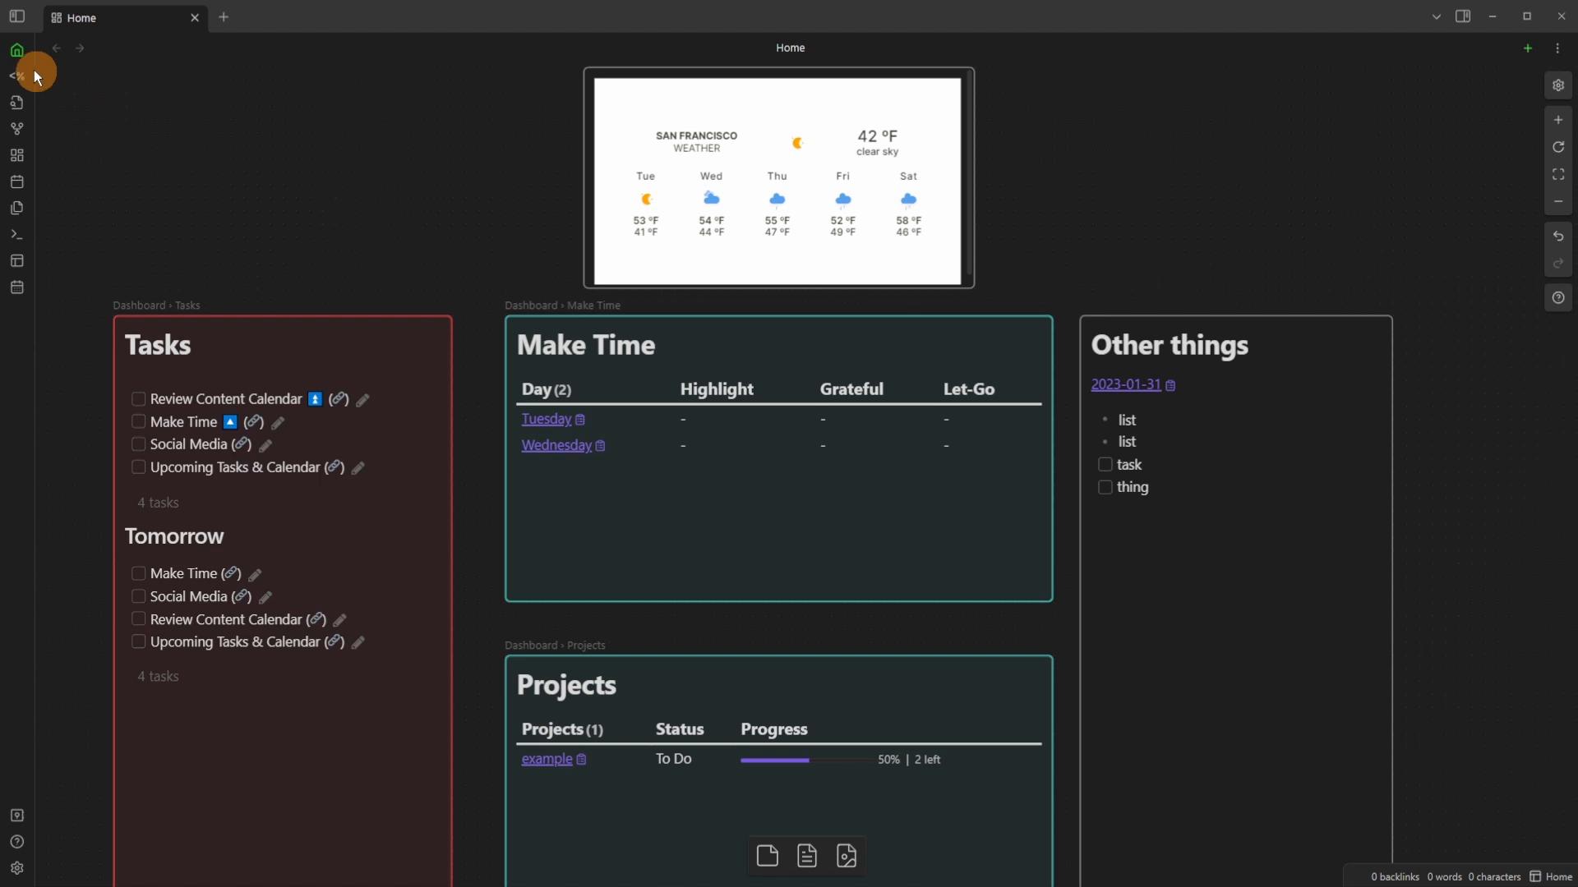
Open the full calendar and create an all-day Daily Note event named "Event" on 31 January 2023.
{"action": "left_click", "coordinate": [18, 289]}
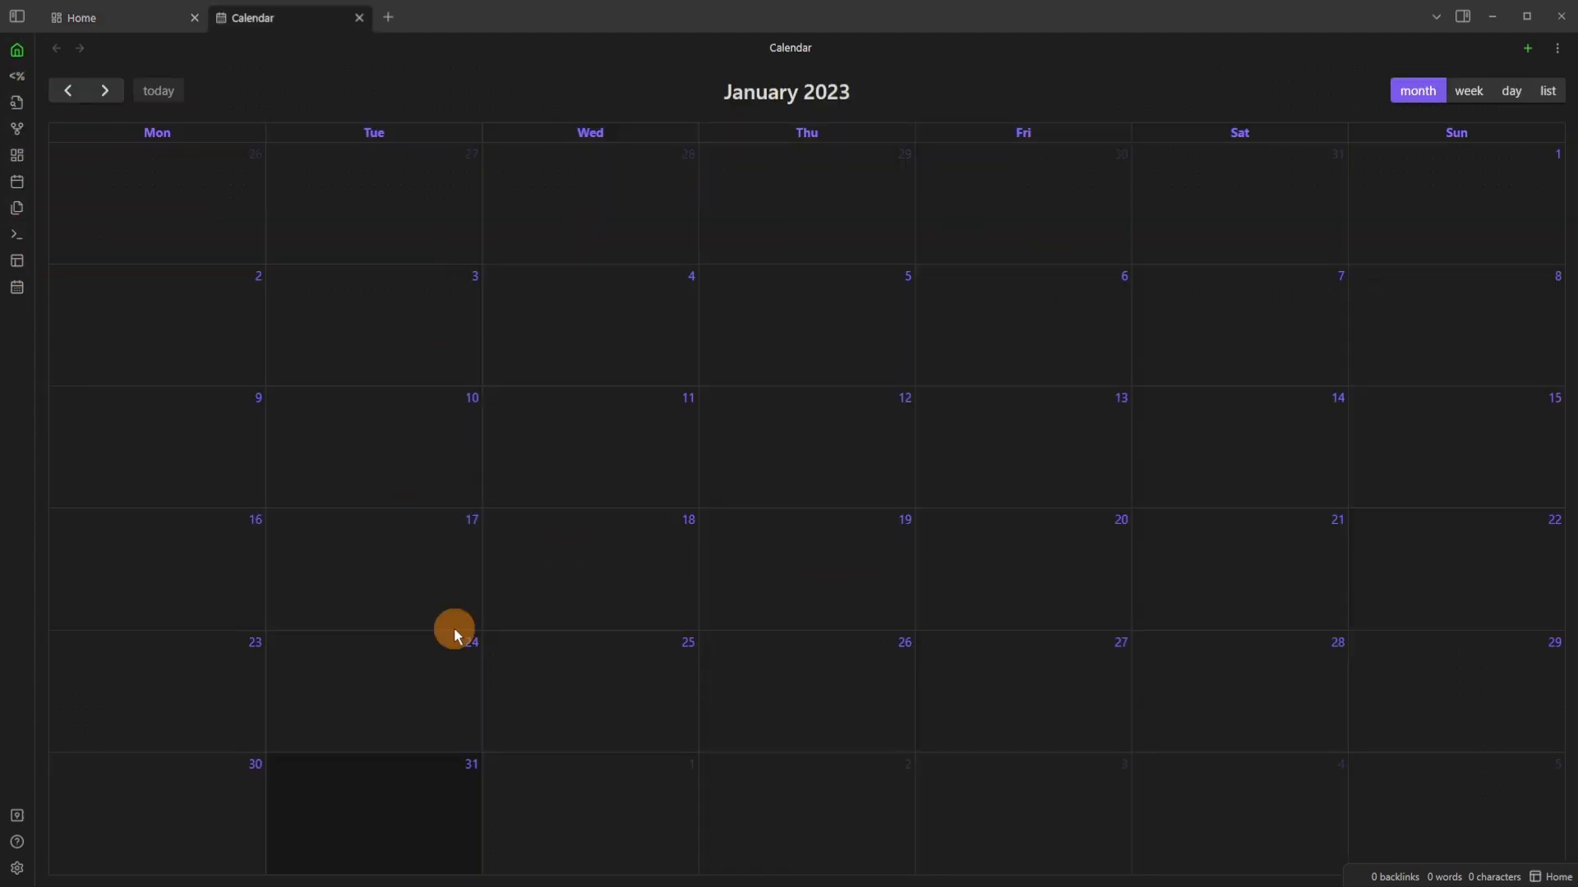
{"action": "left_click", "coordinate": [412, 790]}
{"action": "type", "text": "Event"}
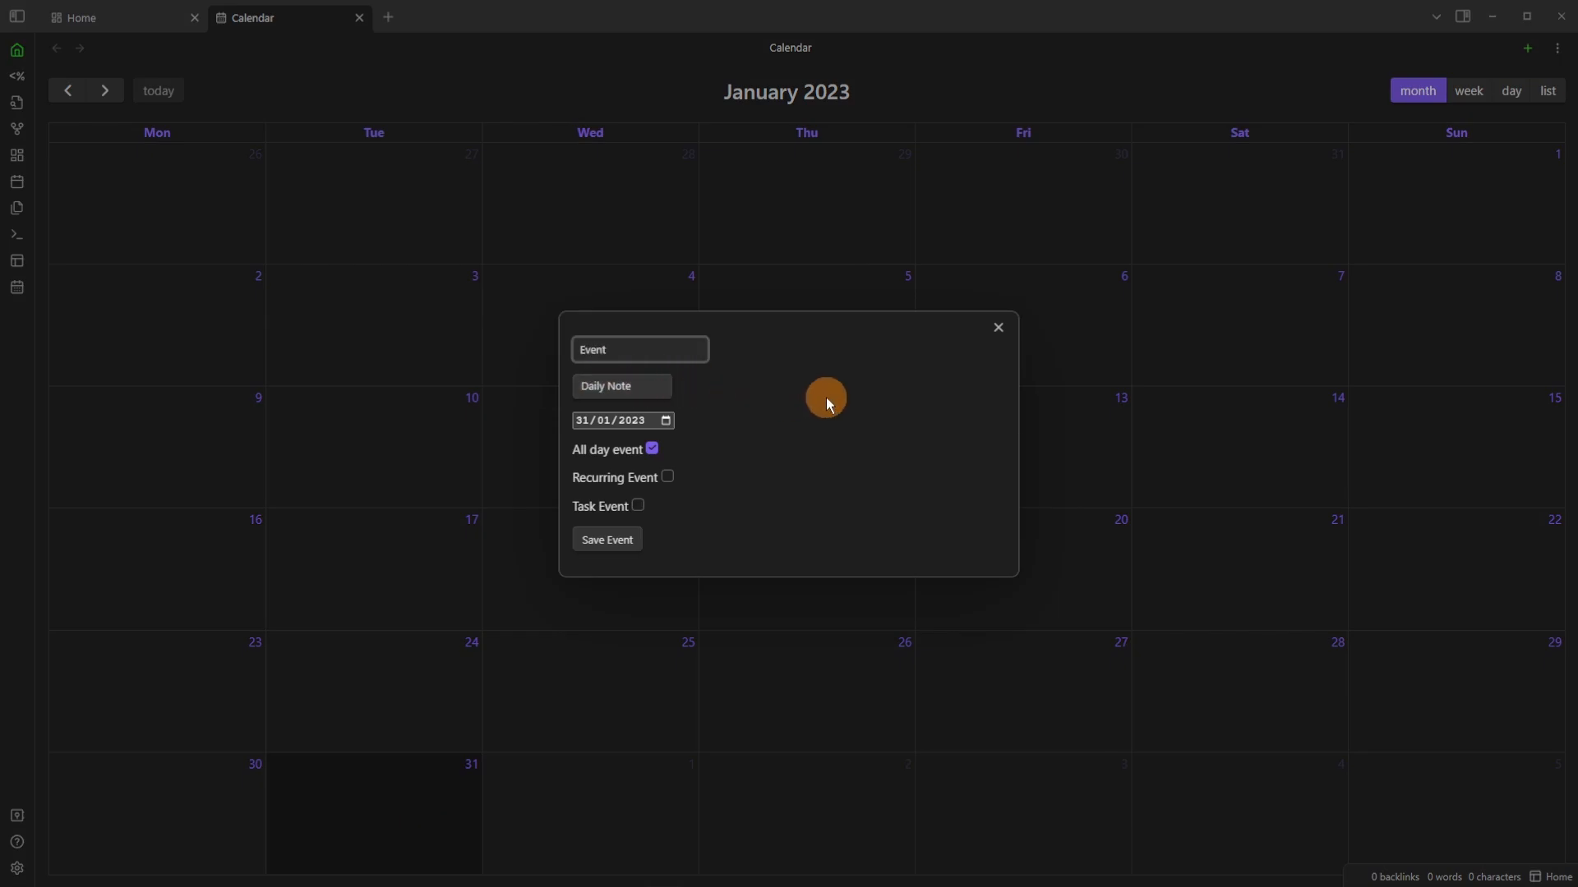
{"action": "left_click", "coordinate": [608, 539]}
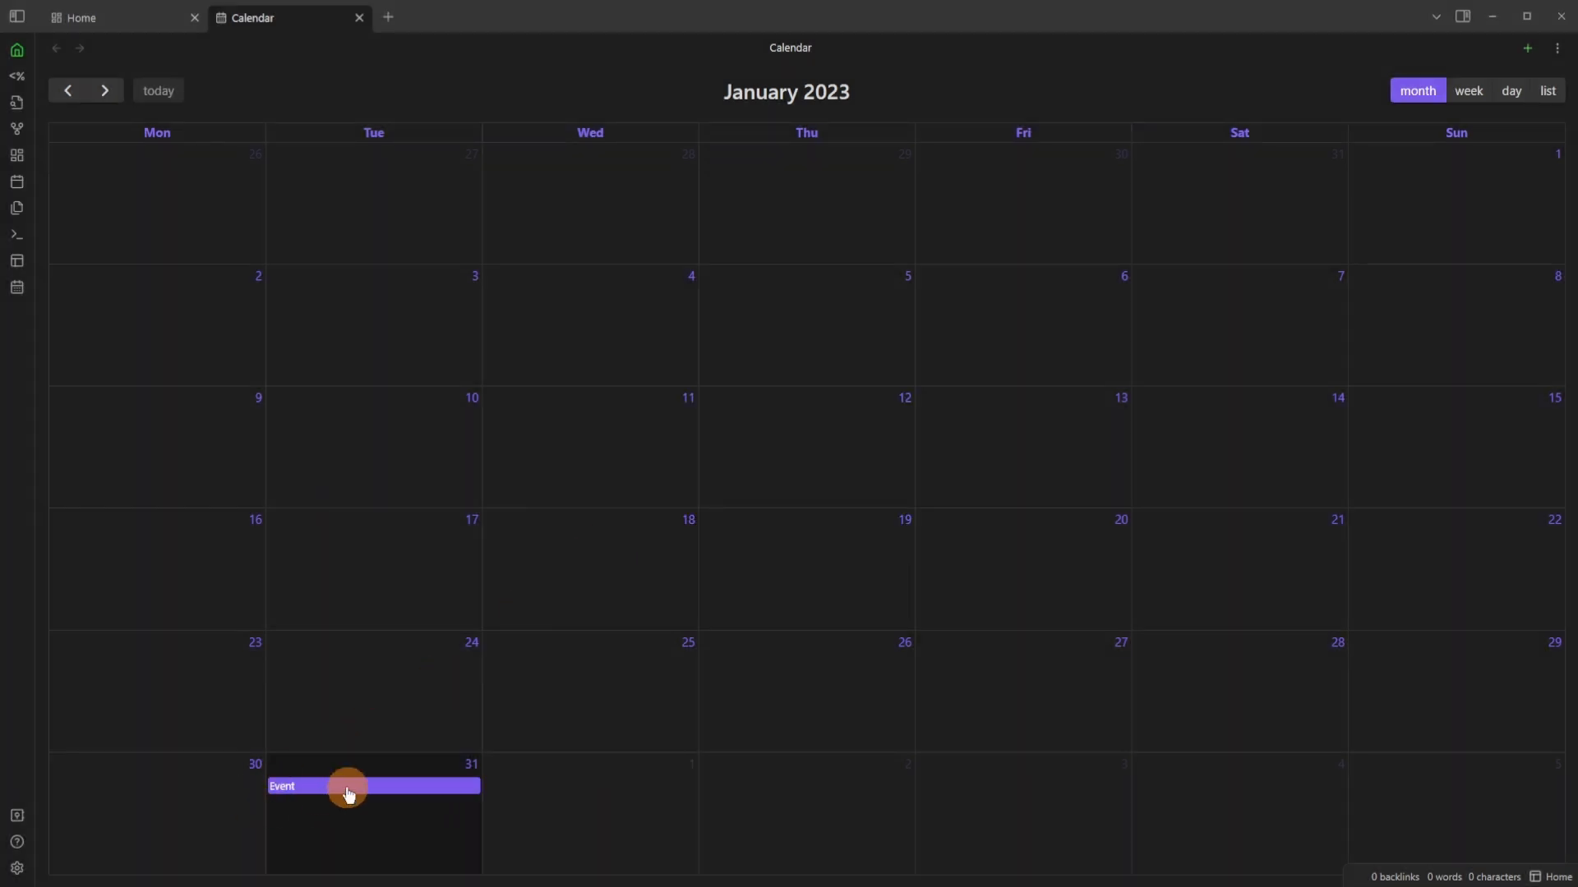
Create an all-day event titled "Content" on 1 February 2023 in the Notes/Content calendar.
{"action": "left_click", "coordinate": [556, 791]}
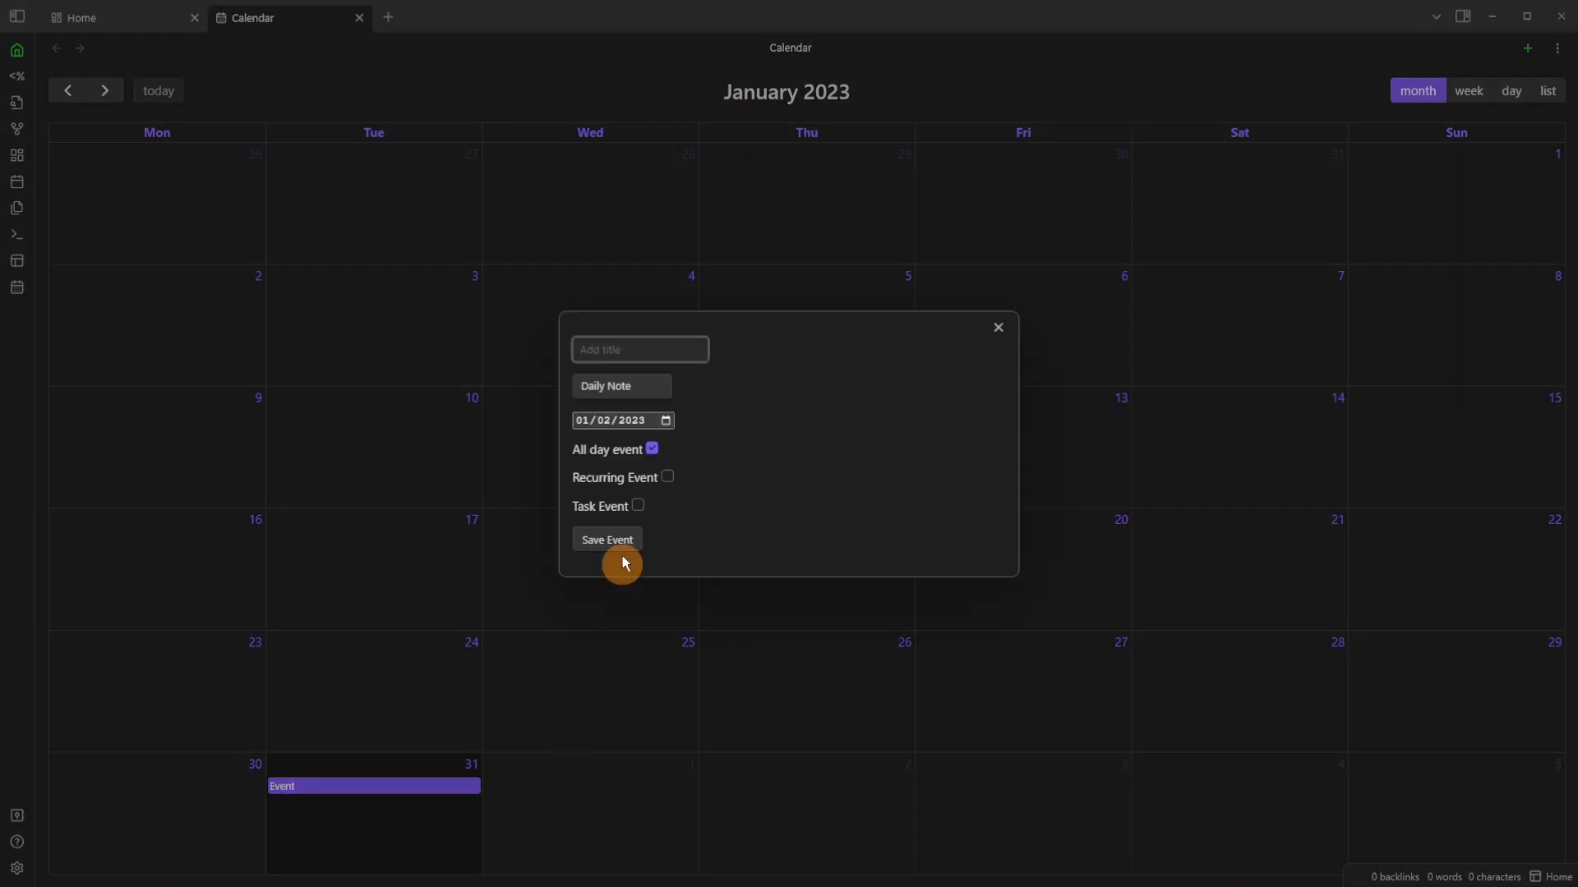
{"action": "left_click", "coordinate": [628, 388]}
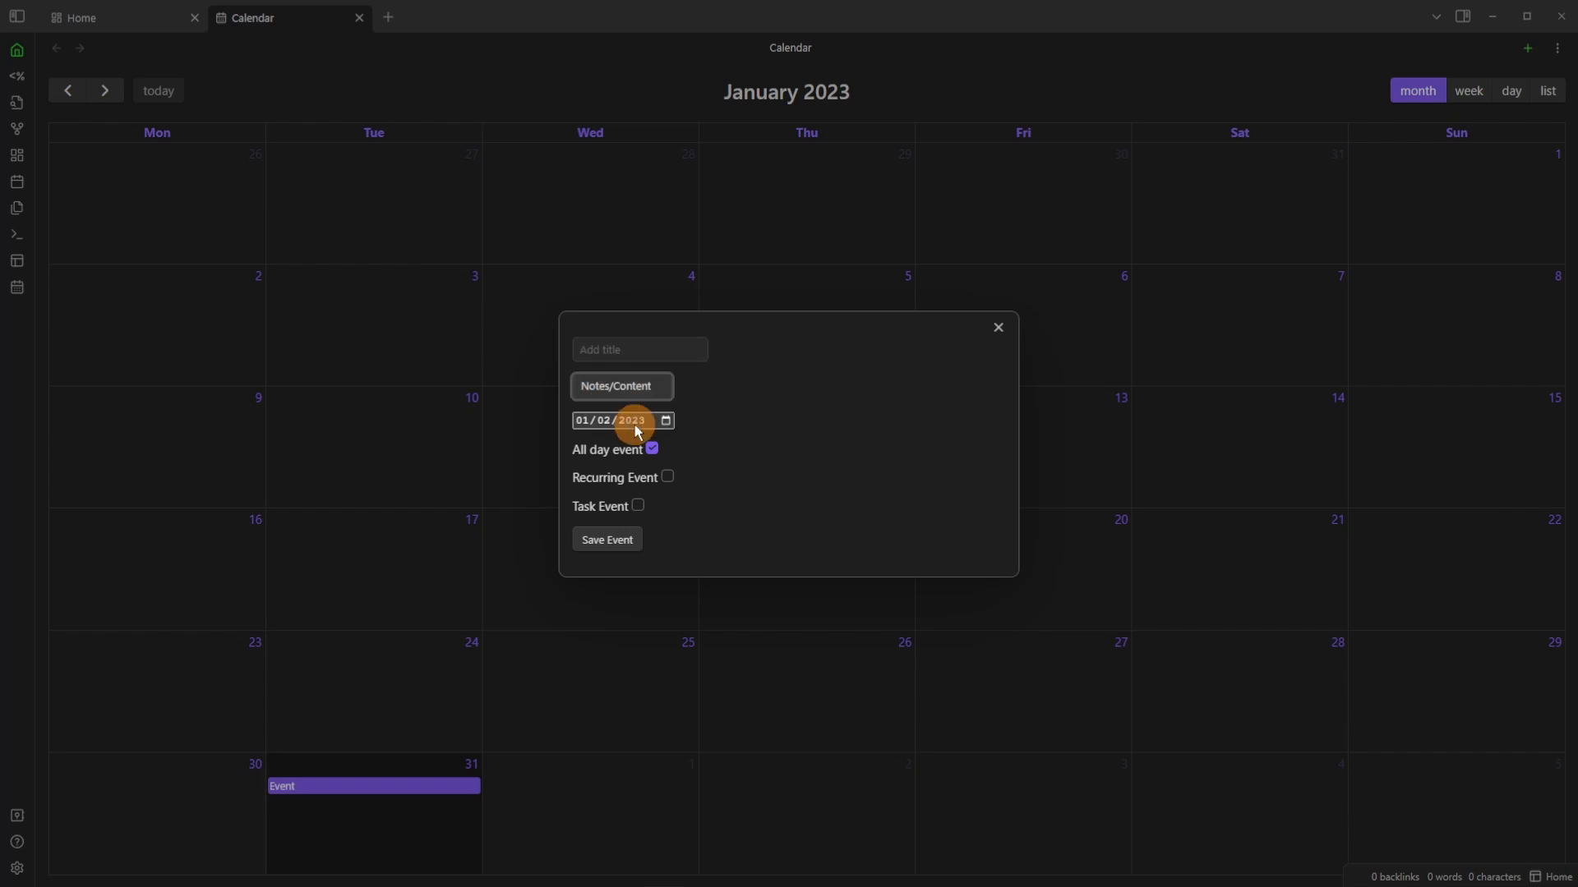
{"action": "left_click", "coordinate": [629, 349]}
{"action": "type", "text": "Content"}
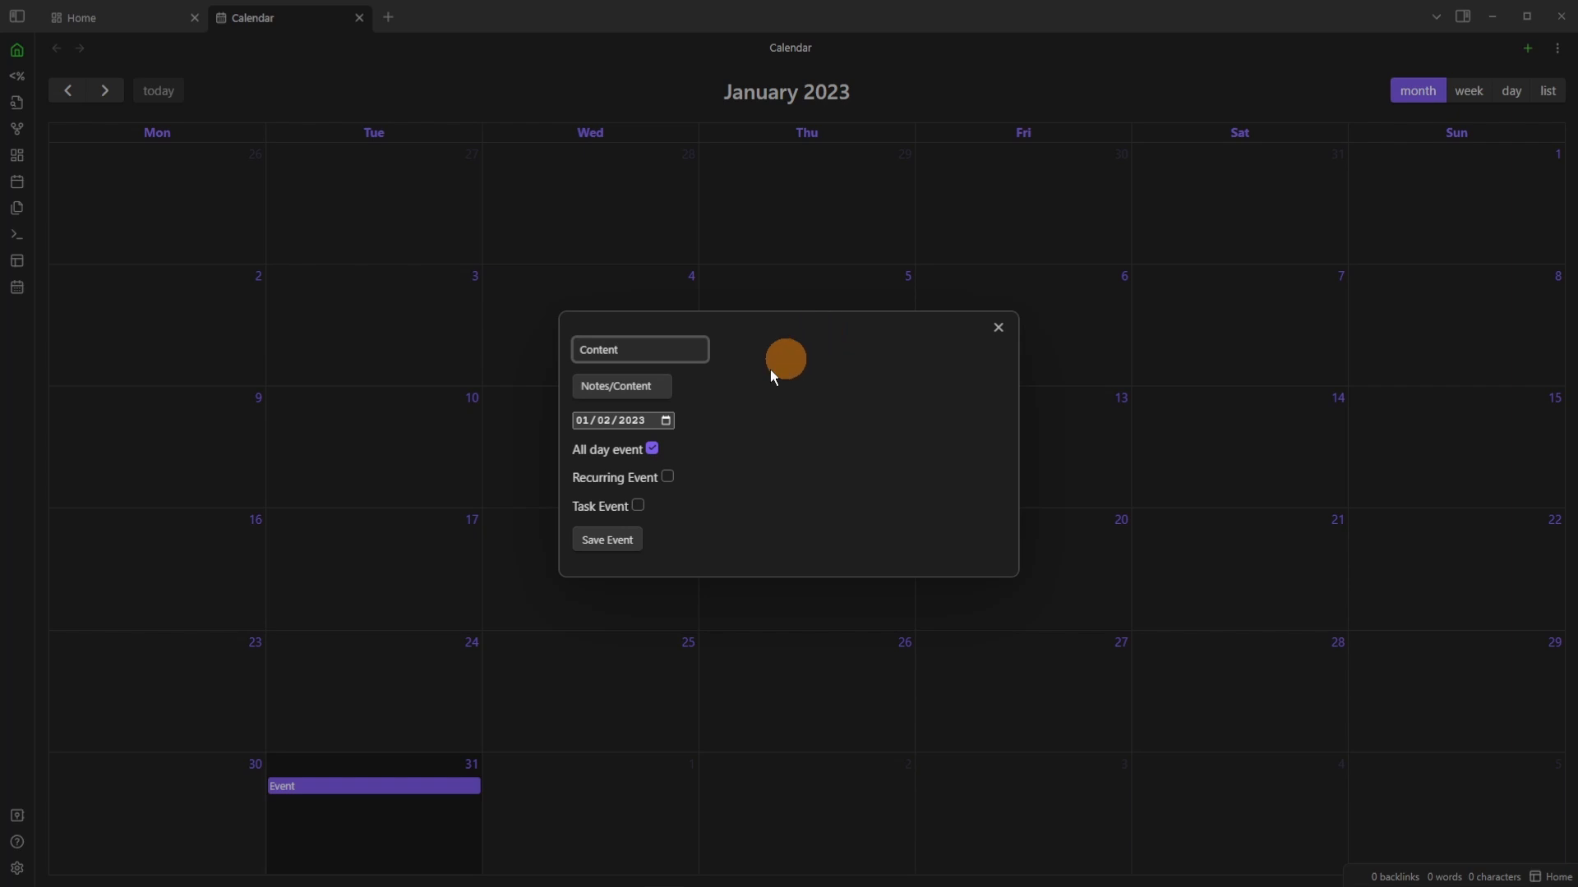
{"action": "left_click", "coordinate": [618, 540]}
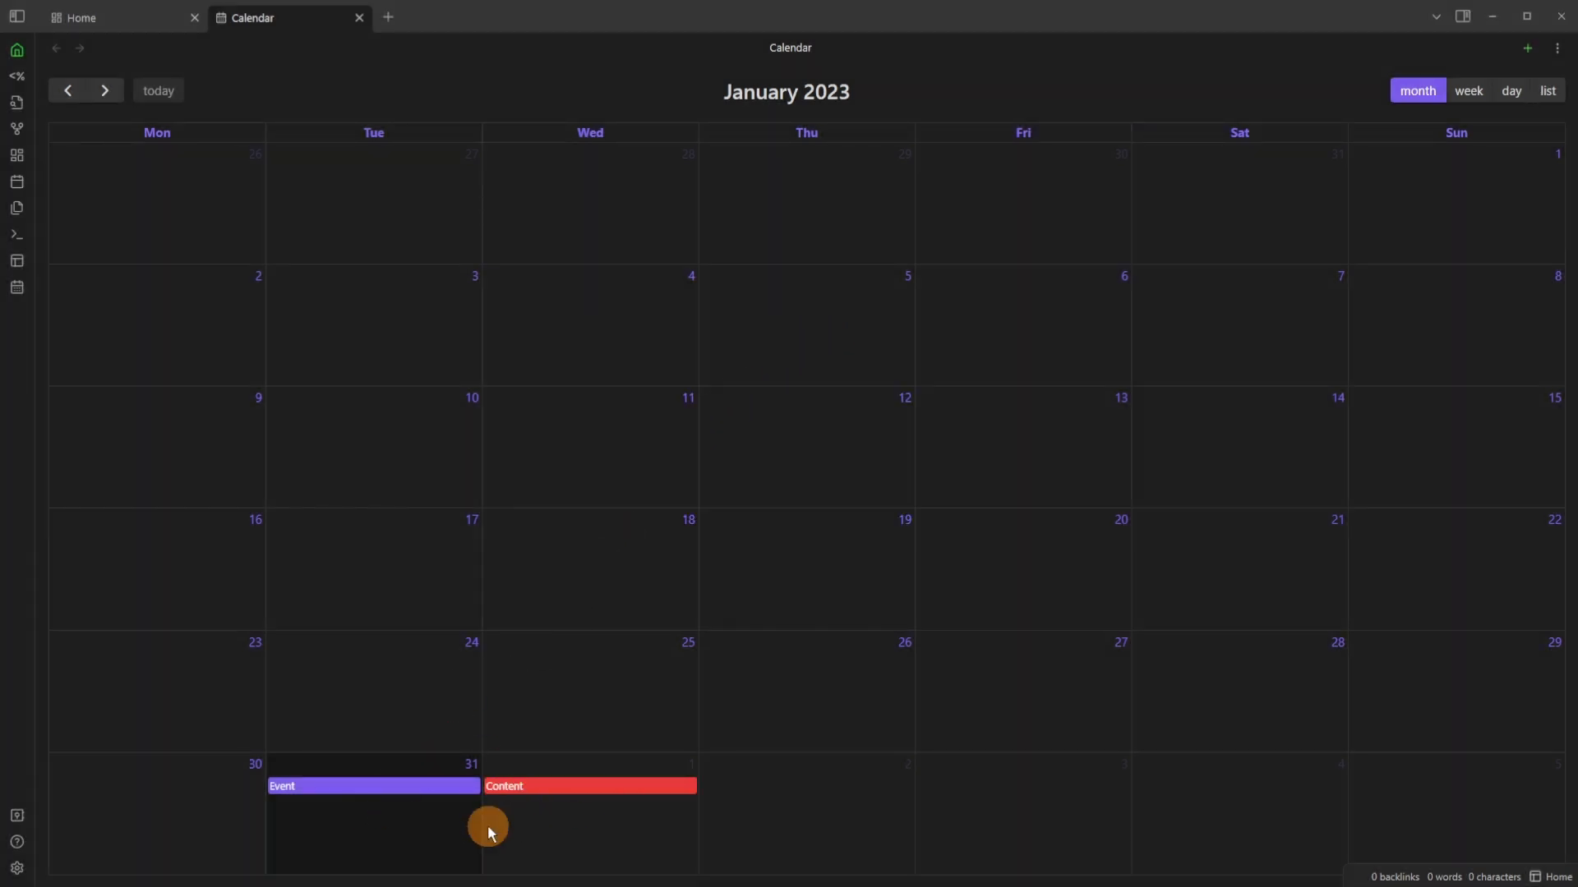
Show the calendar by week and reschedule Tuesday's all-day Event to run from 1:00 to 5:30 pm.
{"action": "left_click", "coordinate": [1470, 92]}
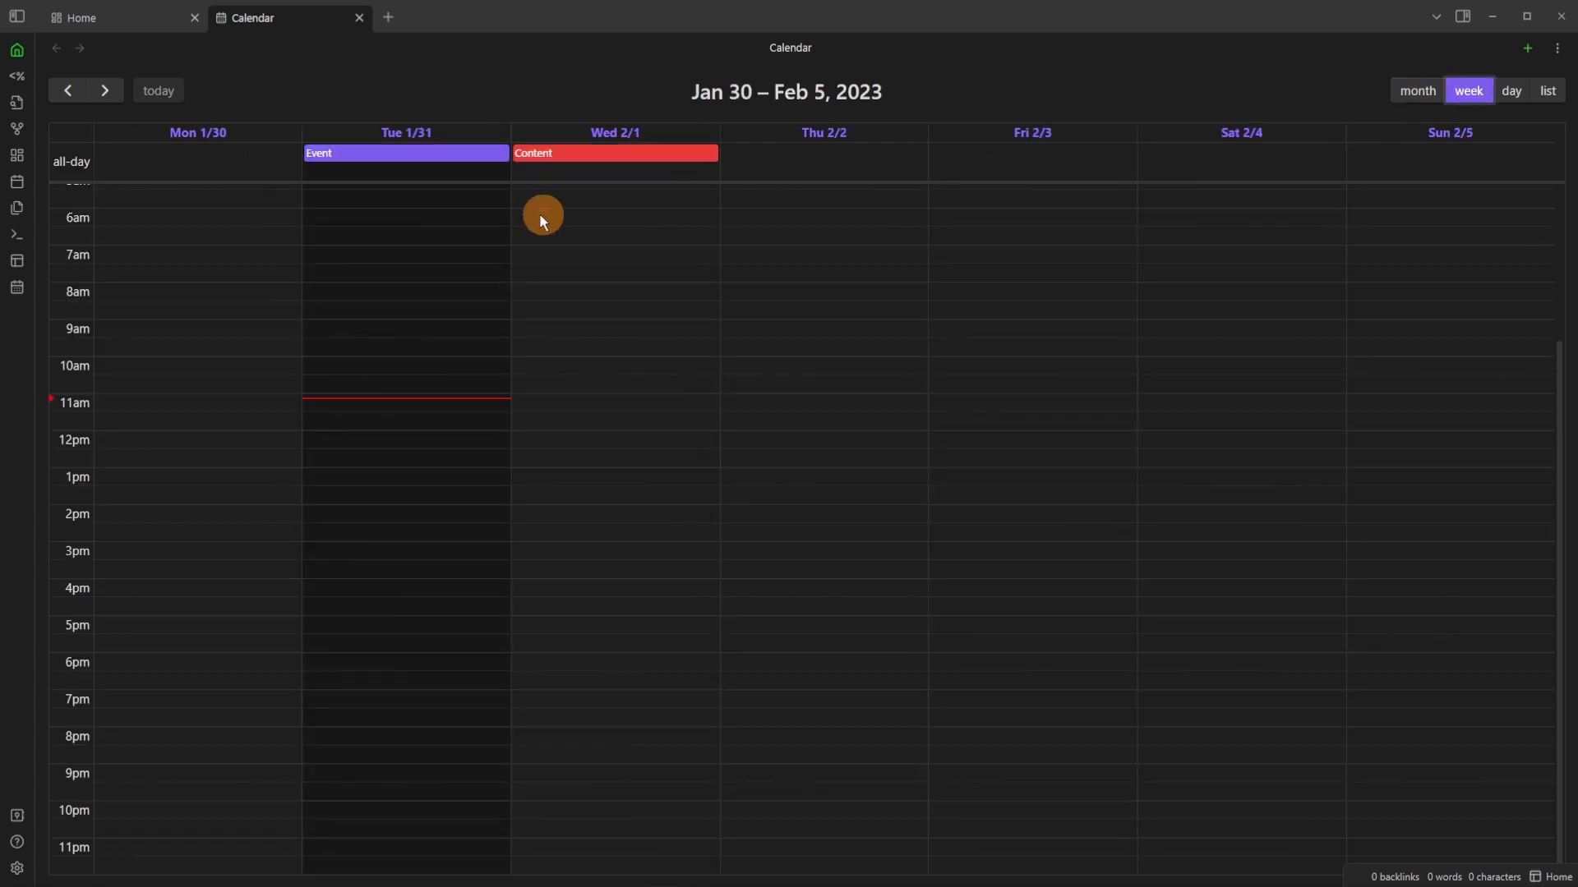
{"action": "left_click_drag", "start_coordinate": [391, 159], "coordinate": [402, 633]}
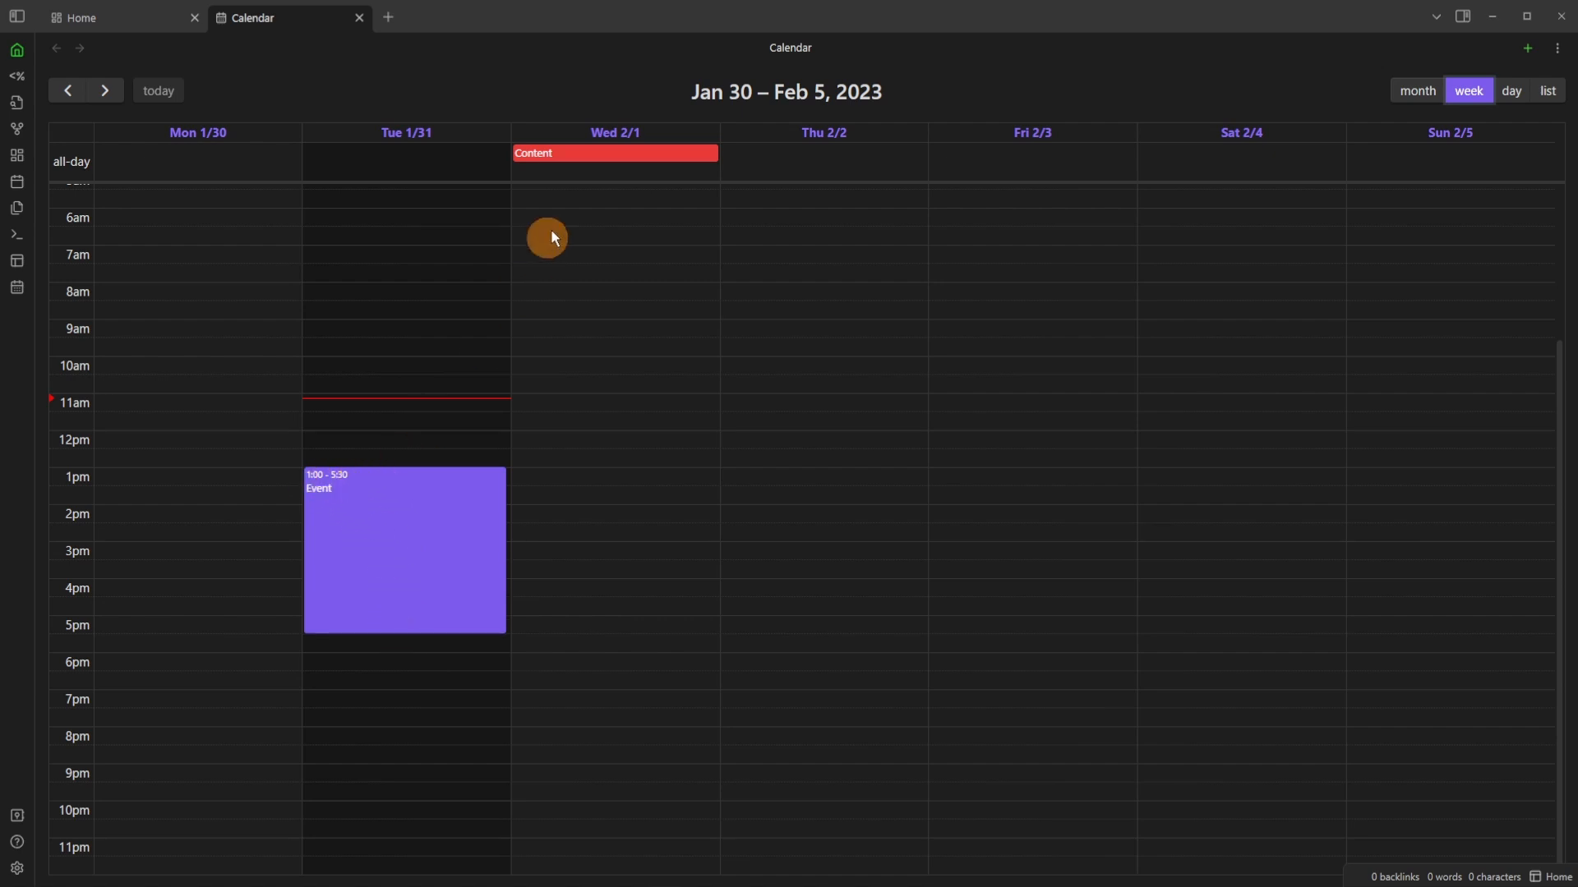
Return to the Home dashboard and run the Full Calendar: Open in sidebar command.
{"action": "left_click", "coordinate": [18, 53]}
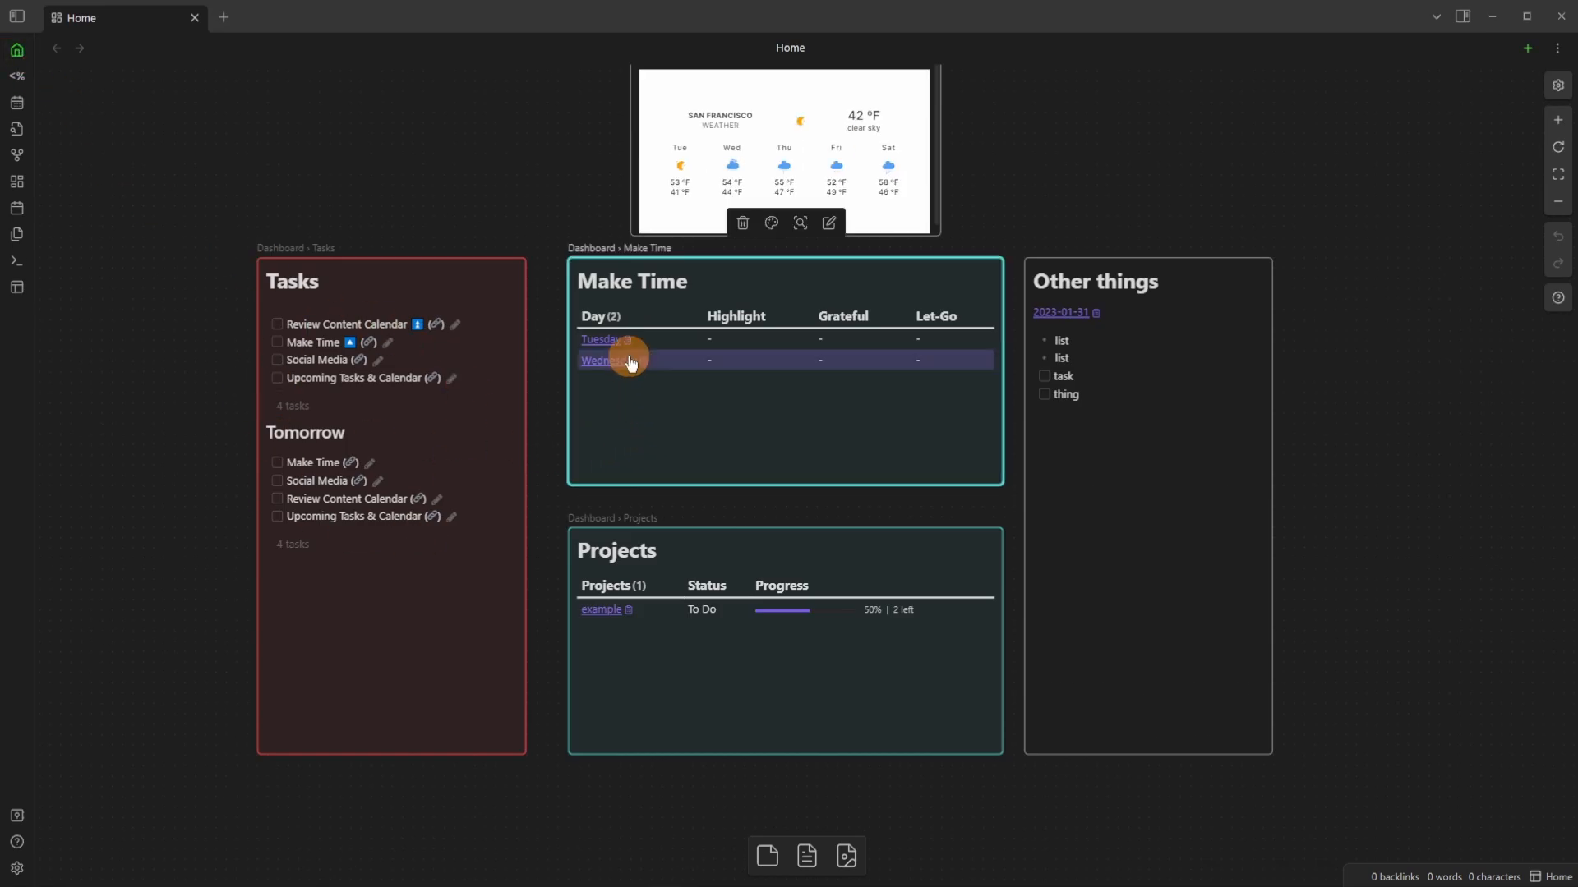
{"action": "left_click", "coordinate": [604, 340]}
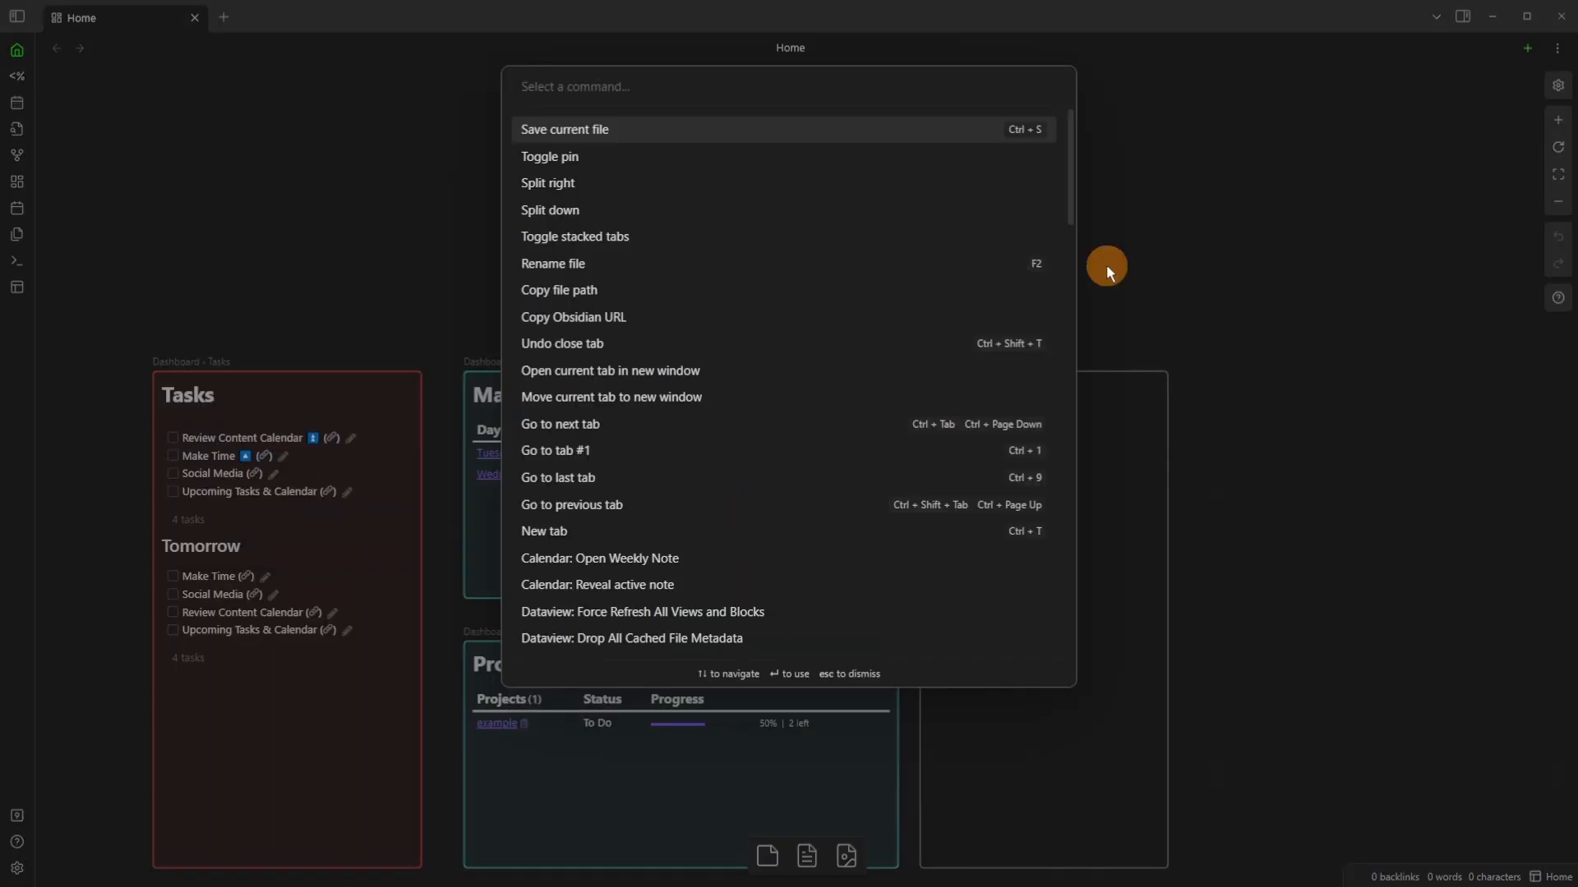
{"action": "type", "text": "full"}
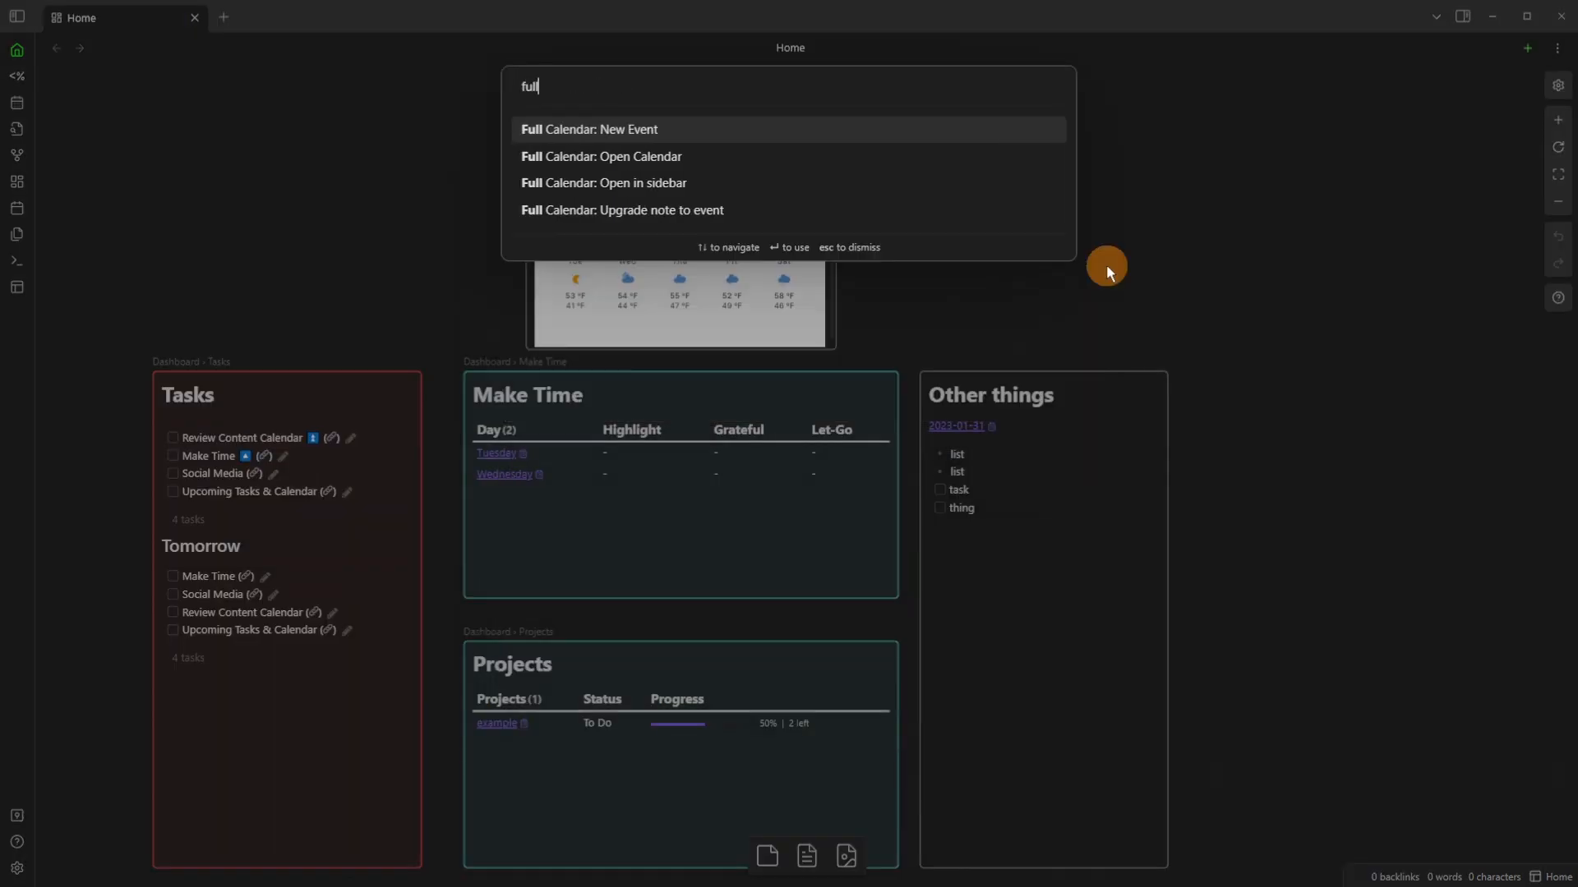
{"action": "key", "text": "Down"}
{"action": "key", "text": "Down"}
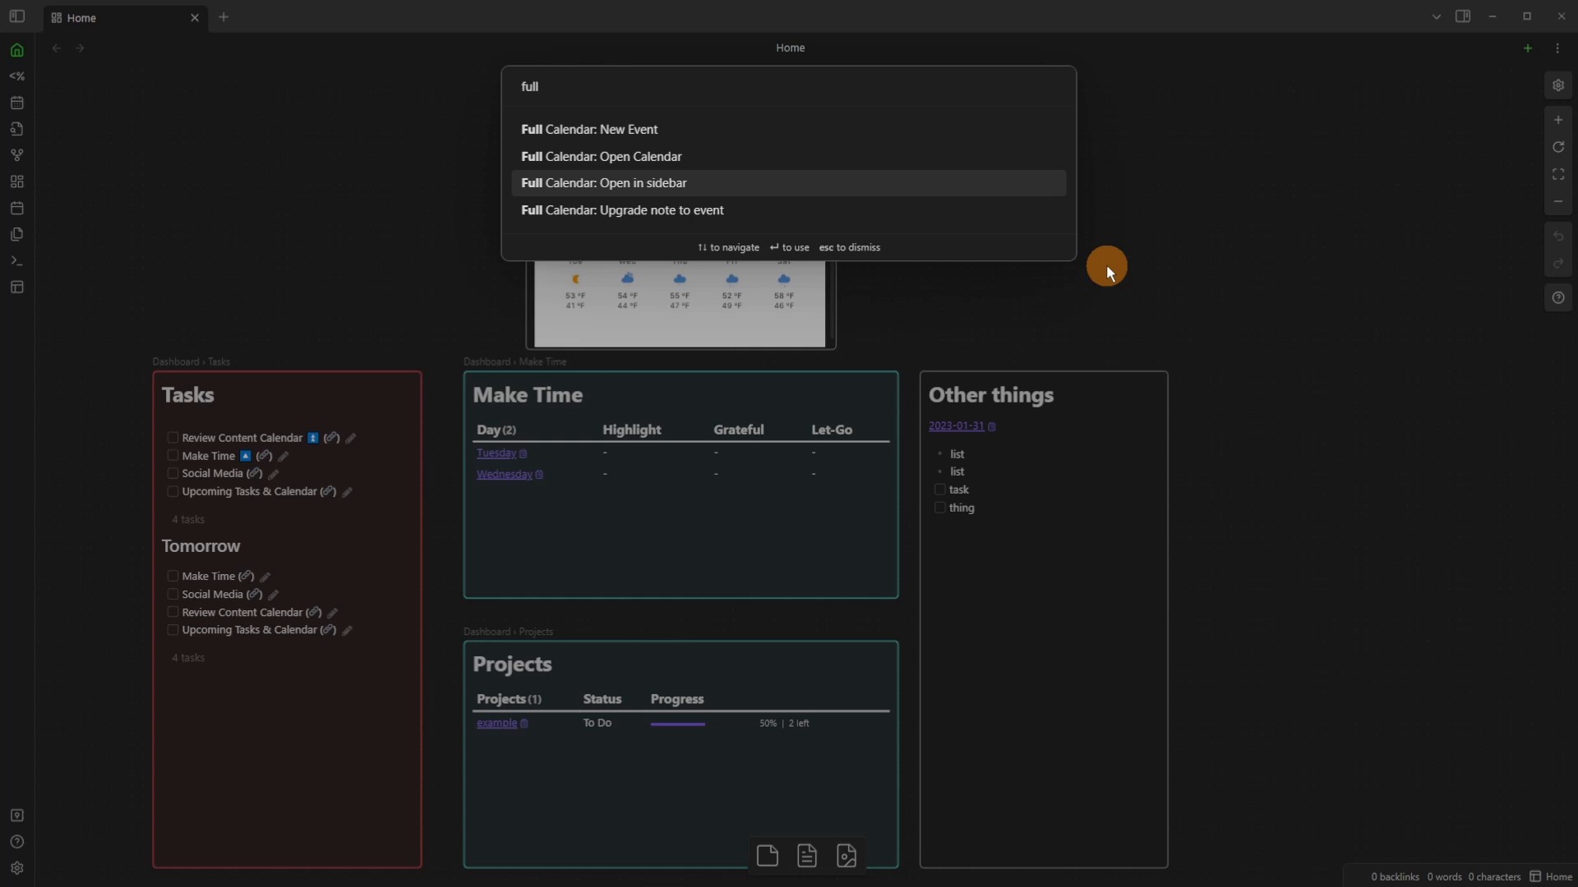
{"action": "key", "text": "Return"}
Reveal the sidebar, enlarge its lower pane and move the Full Calendar view into it, beneath the small month calendar.
{"action": "left_click", "coordinate": [1468, 20]}
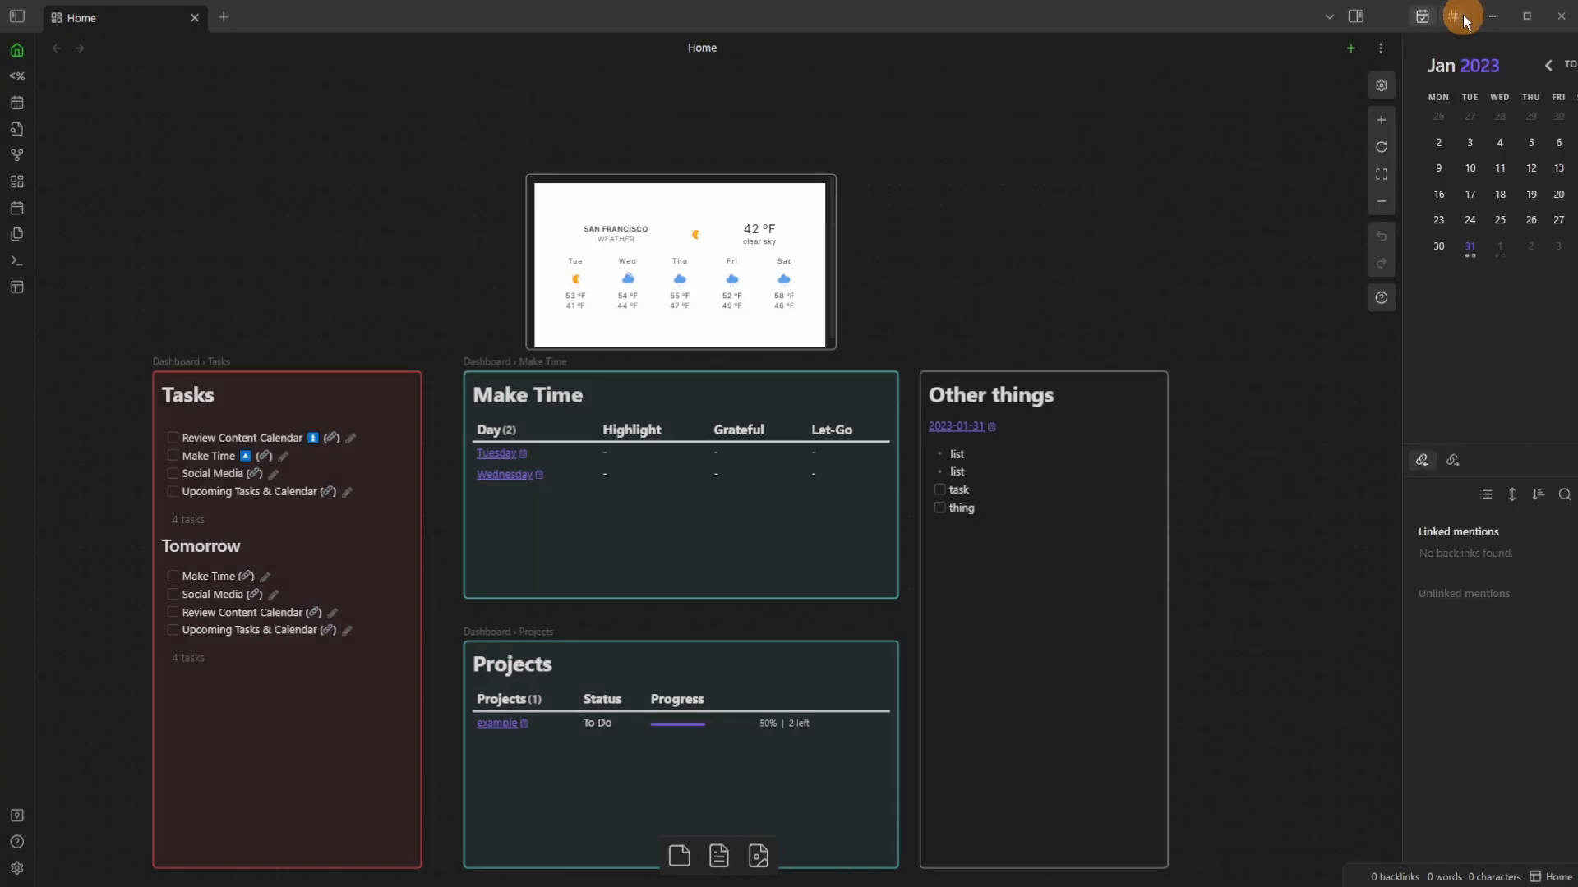
{"action": "left_click_drag", "start_coordinate": [1447, 442], "coordinate": [1441, 129]}
{"action": "left_click_drag", "start_coordinate": [1444, 18], "coordinate": [1354, 327]}
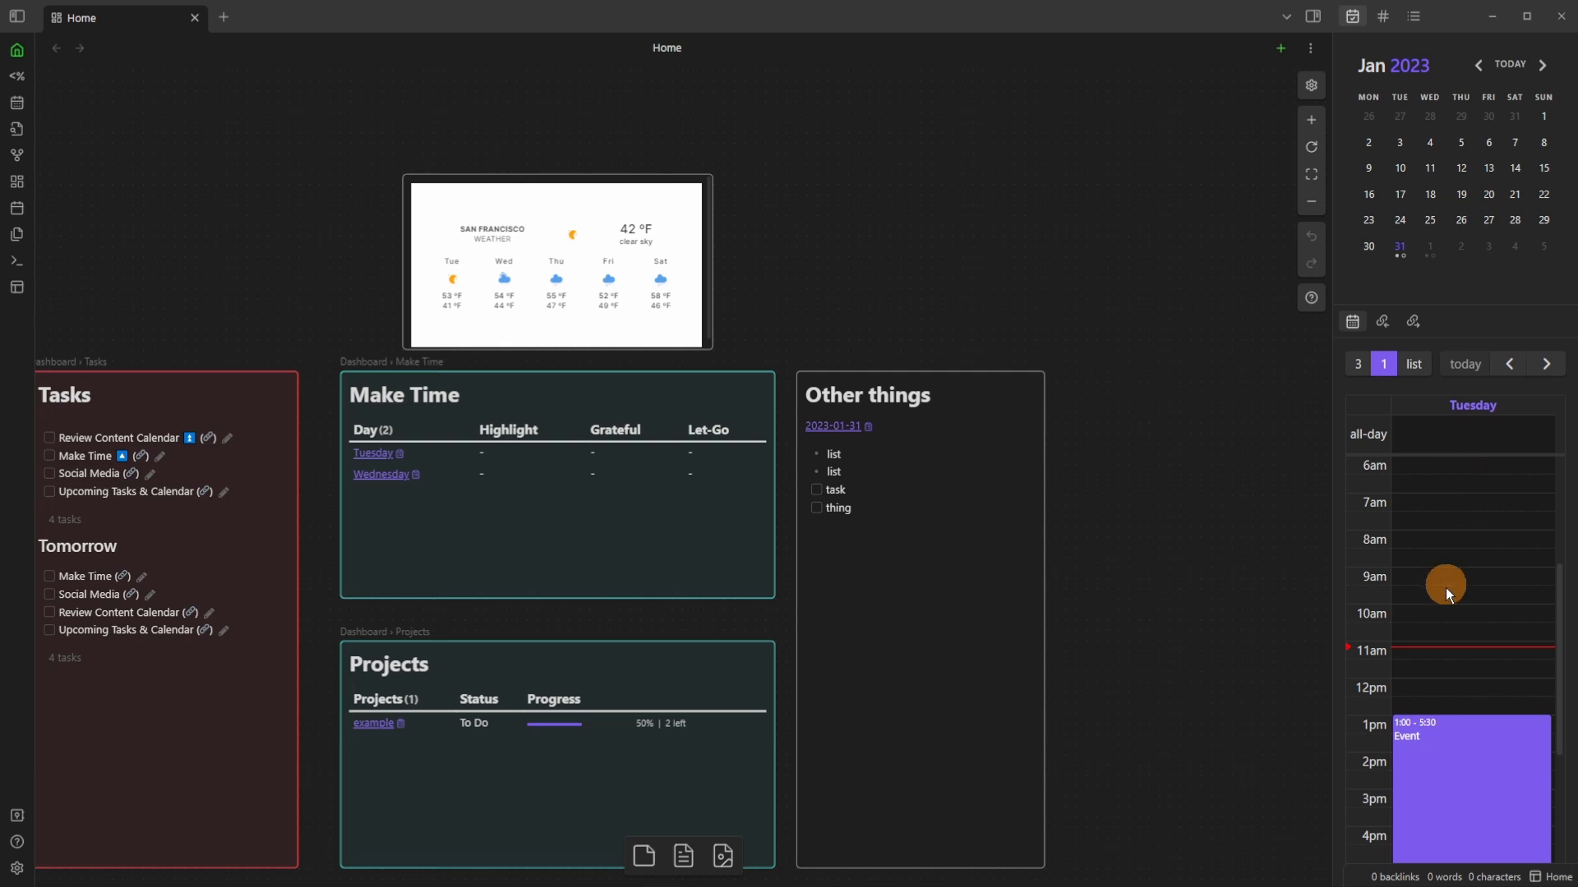
Open the daily note linked to Tuesday's Event from the sidebar calendar.
{"action": "scroll", "coordinate": [1447, 589], "scroll_direction": "down", "scroll_amount": 3}
{"action": "left_click", "coordinate": [1487, 541]}
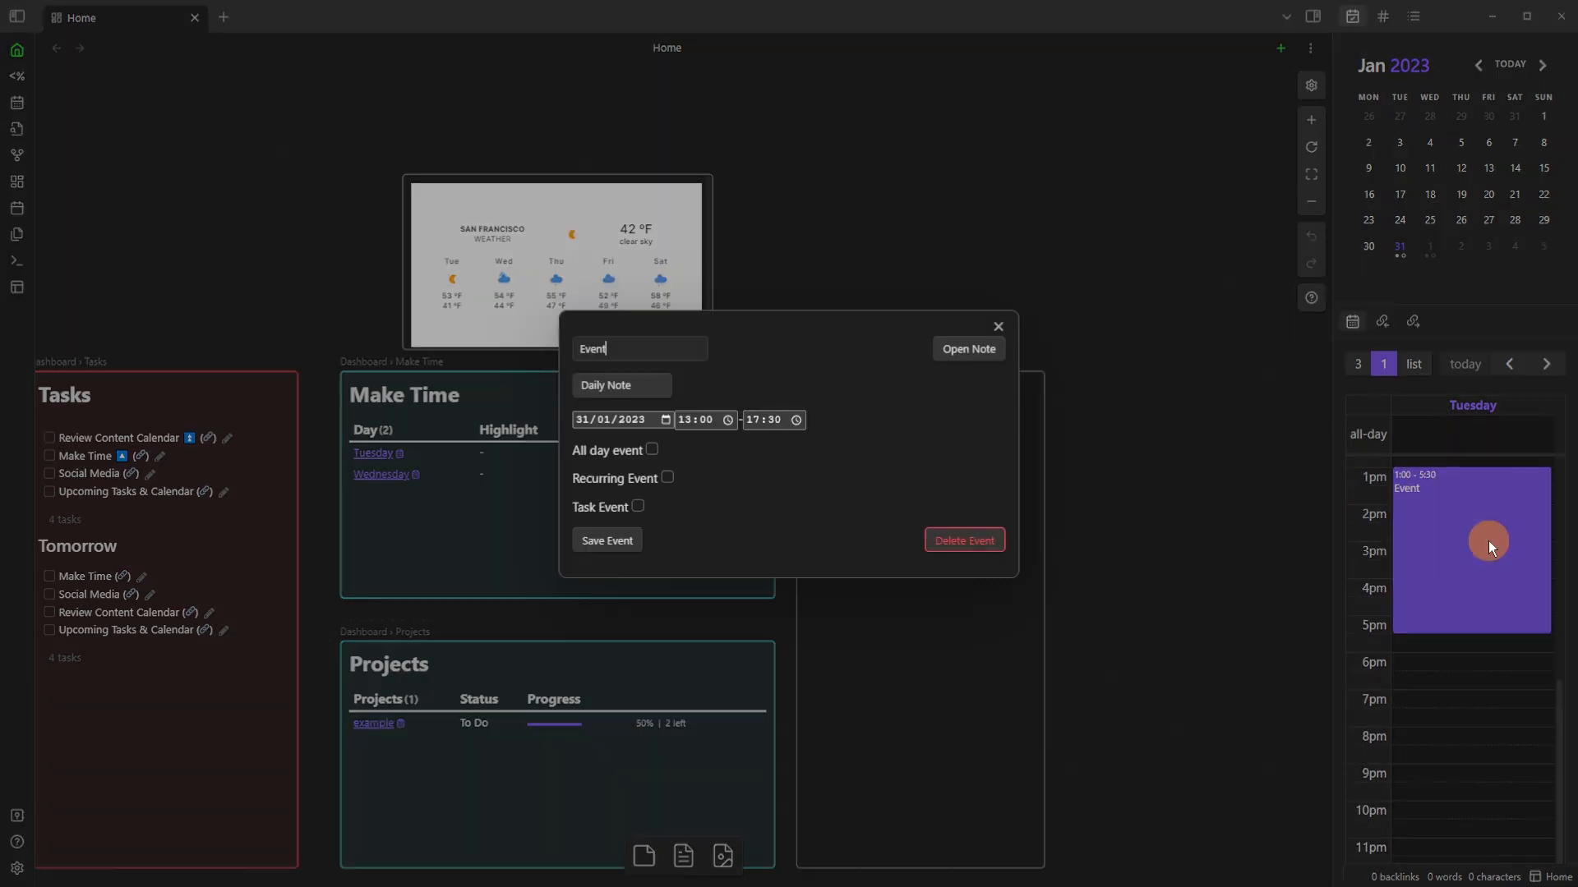
{"action": "left_click", "coordinate": [959, 348]}
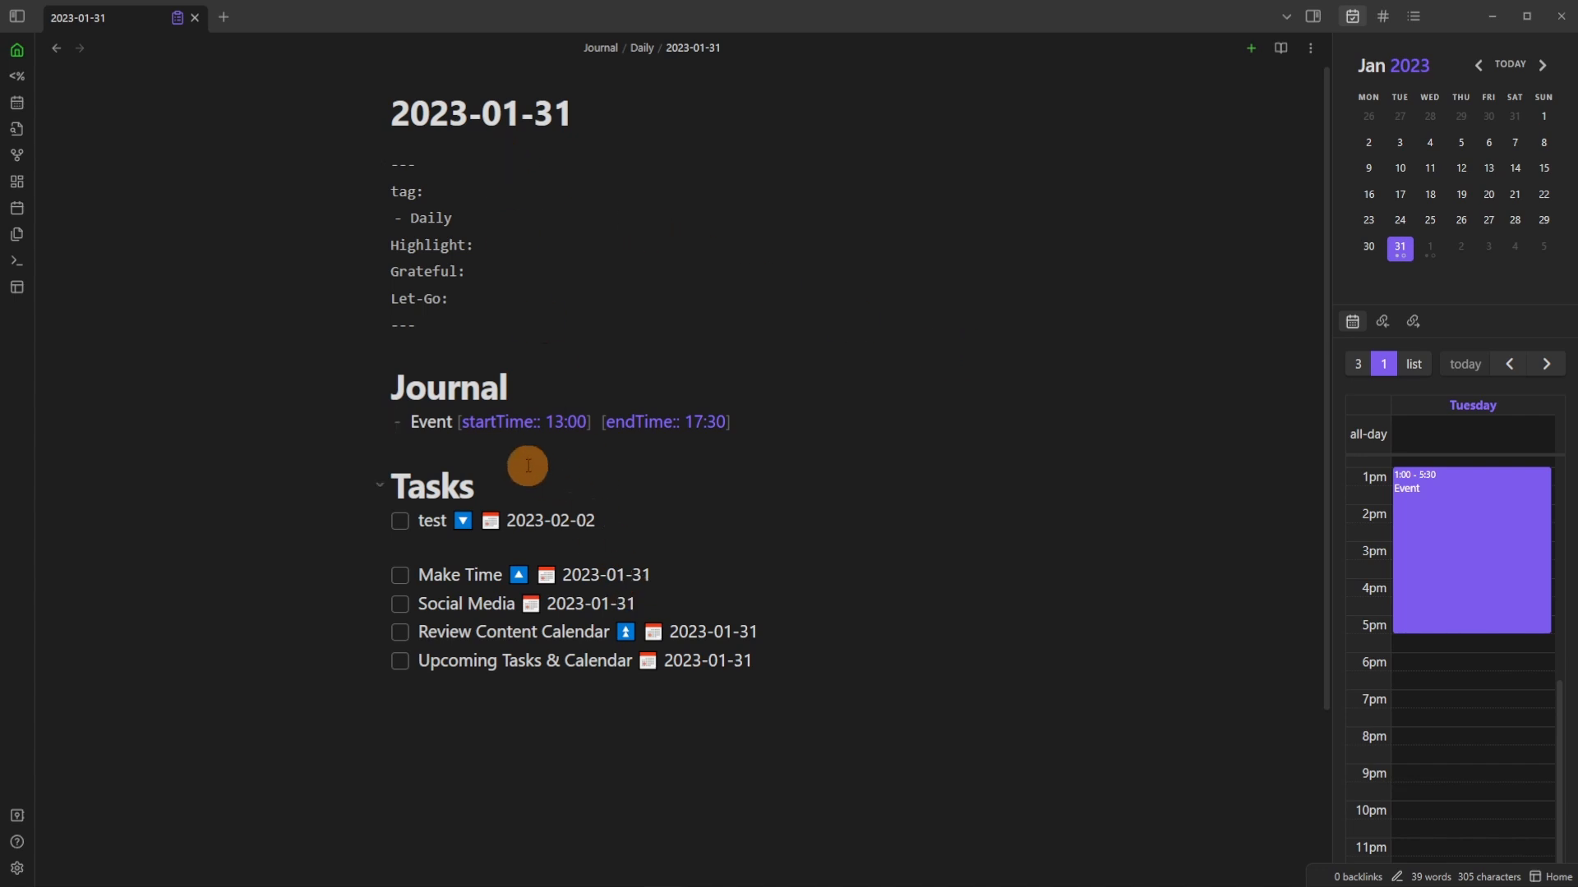
Go to Wednesday in the sidebar calendar, open the Content event's note and place the text cursor below its frontmatter.
{"action": "left_click", "coordinate": [1546, 364]}
{"action": "left_click", "coordinate": [1428, 425]}
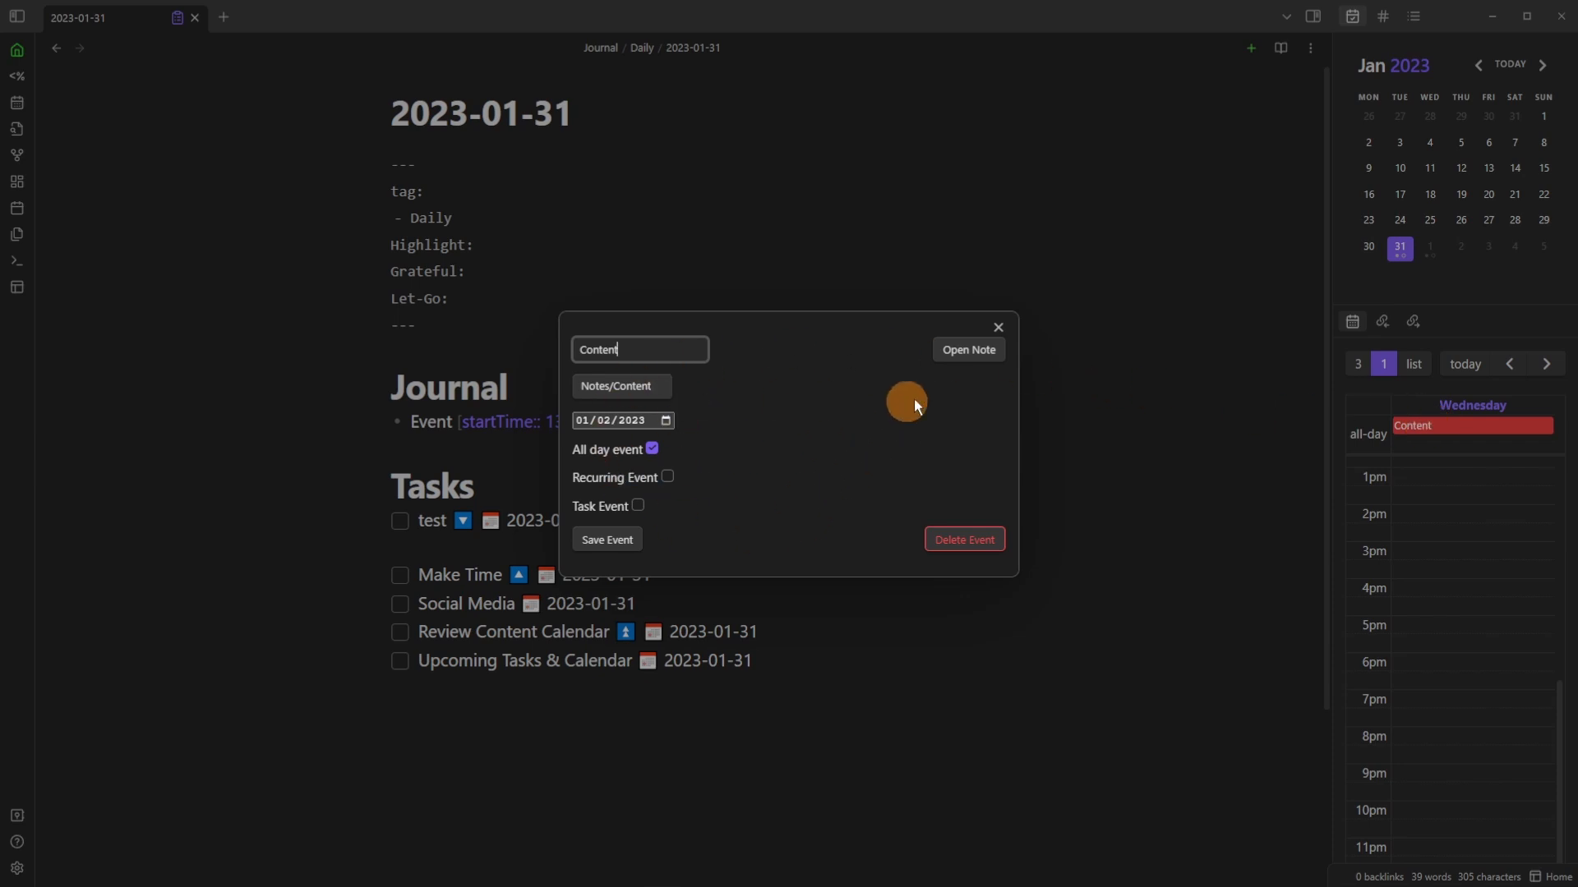
{"action": "left_click", "coordinate": [997, 348]}
{"action": "left_click", "coordinate": [548, 193]}
{"action": "left_click", "coordinate": [547, 216]}
{"action": "left_click", "coordinate": [565, 247]}
{"action": "left_click", "coordinate": [552, 273]}
{"action": "left_click", "coordinate": [516, 337]}
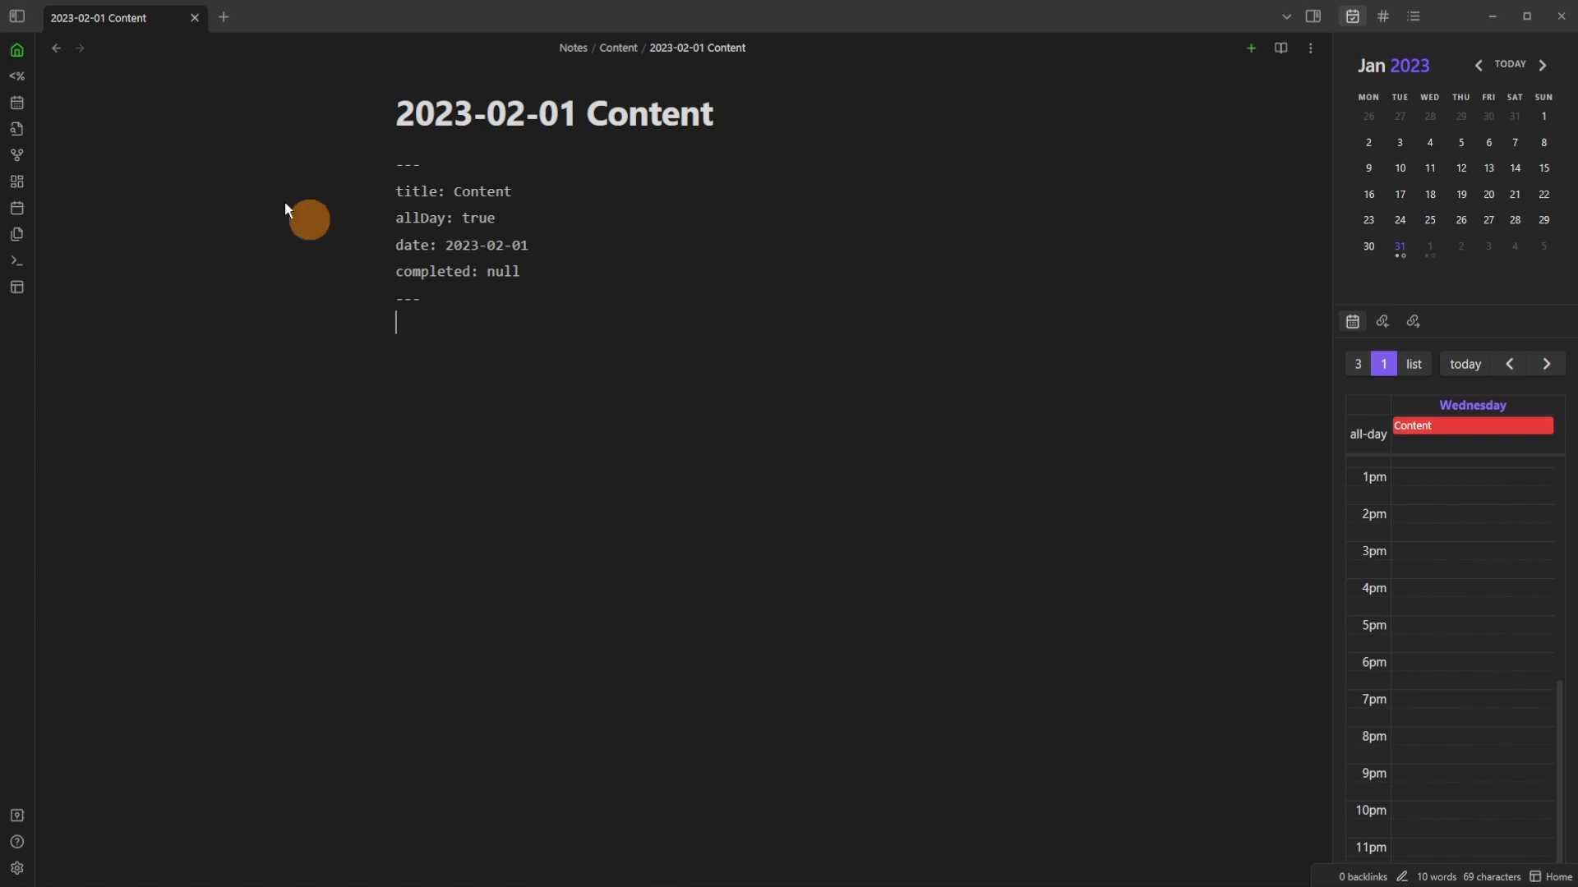
Insert the Project Template below the frontmatter and delete the separators between them to merge both property blocks into one.
{"action": "left_click", "coordinate": [16, 75]}
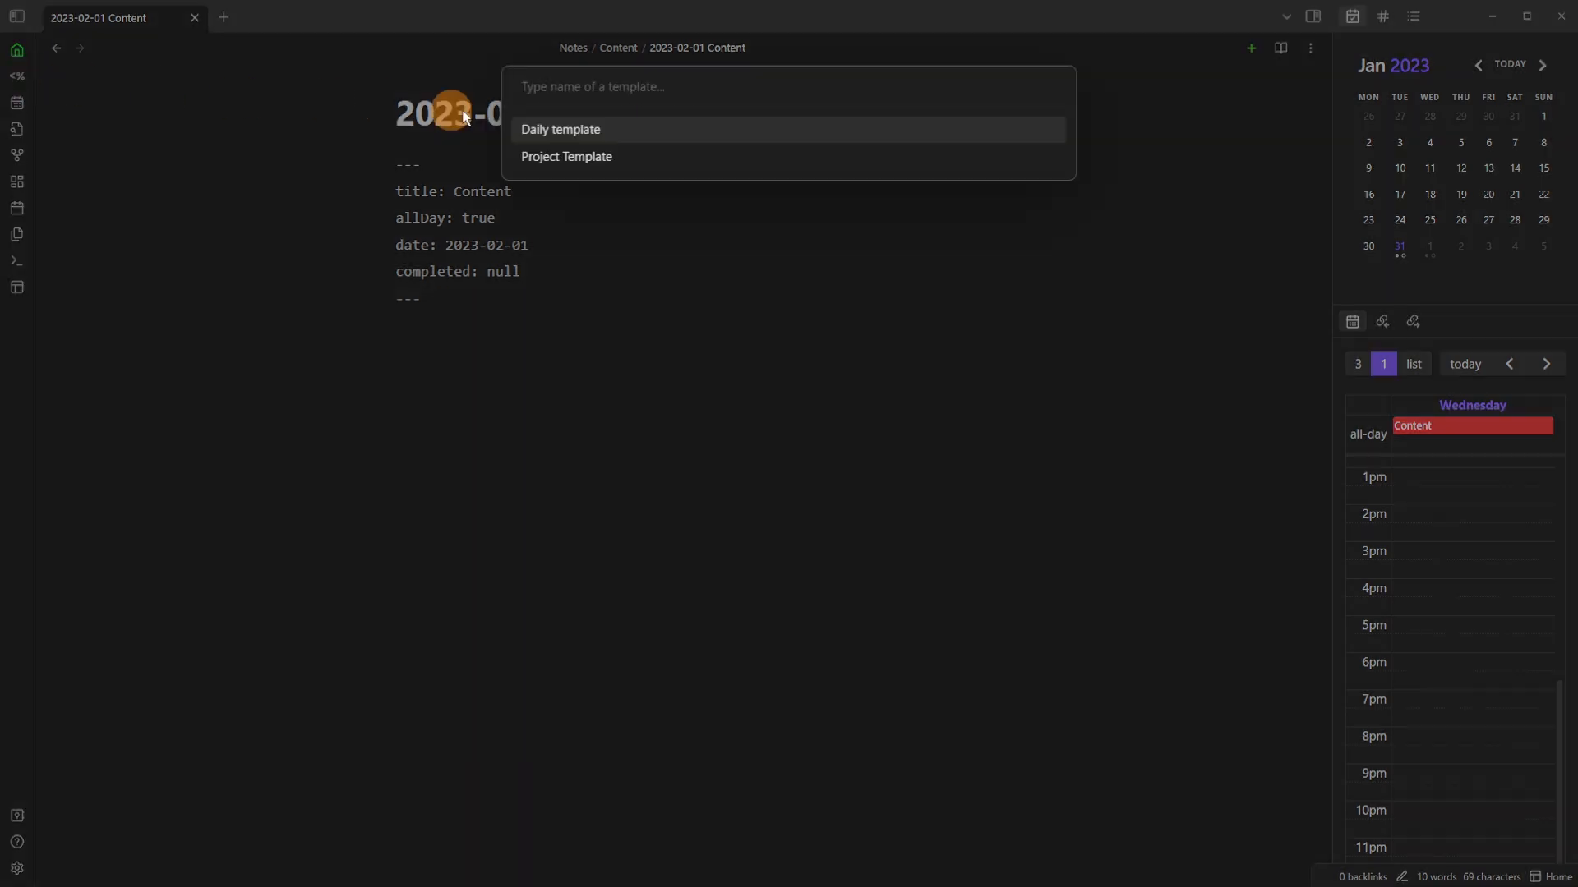
{"action": "left_click", "coordinate": [604, 157]}
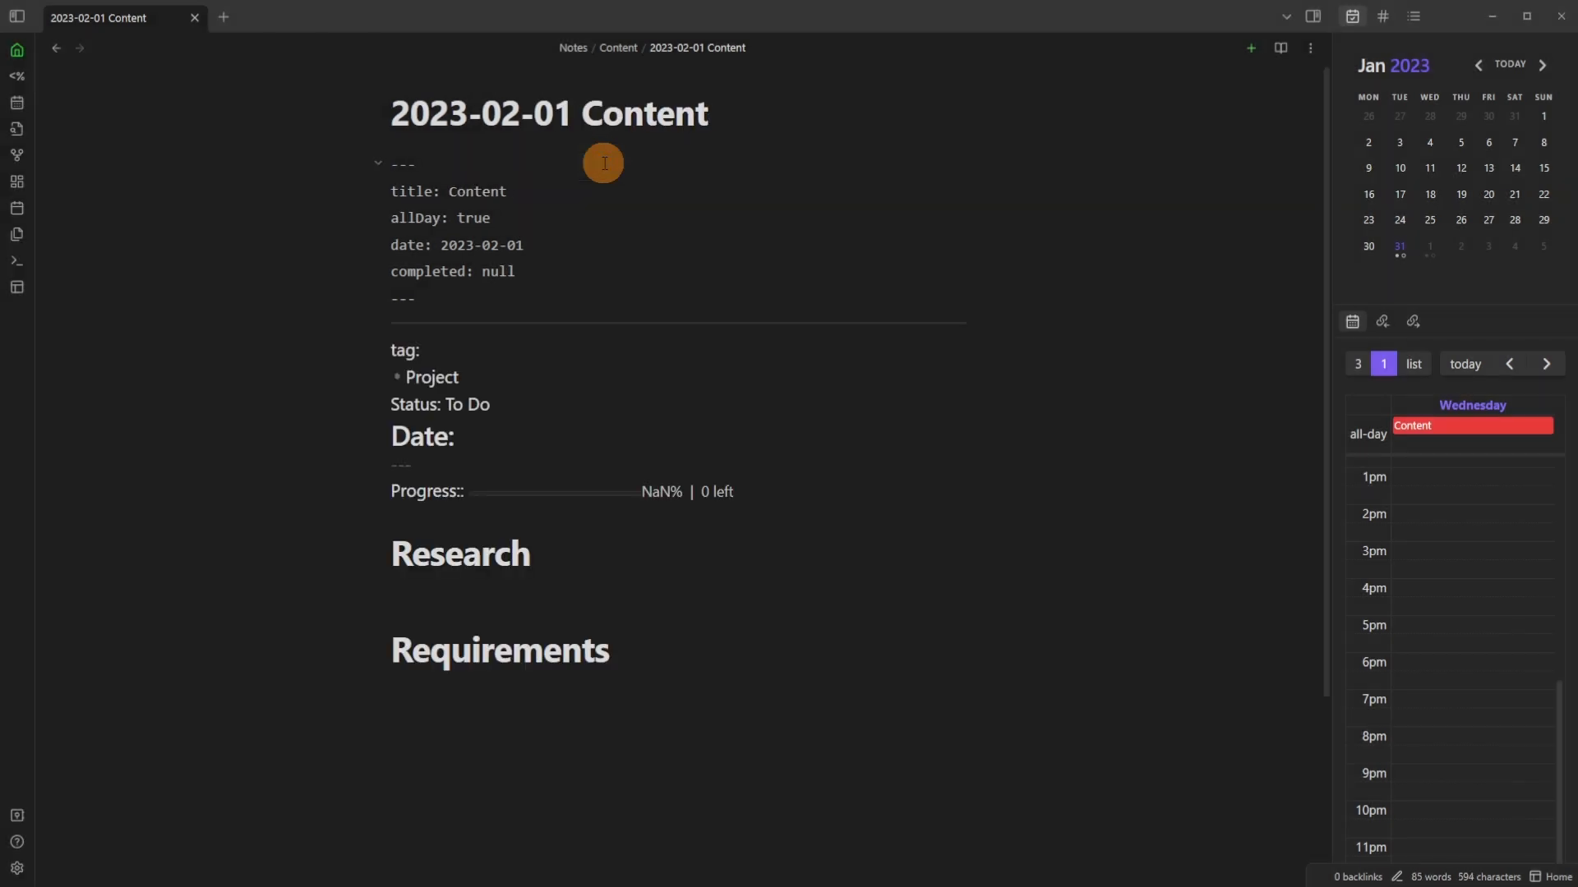
{"action": "double_click", "coordinate": [494, 321]}
{"action": "key", "text": "BackSpace"}
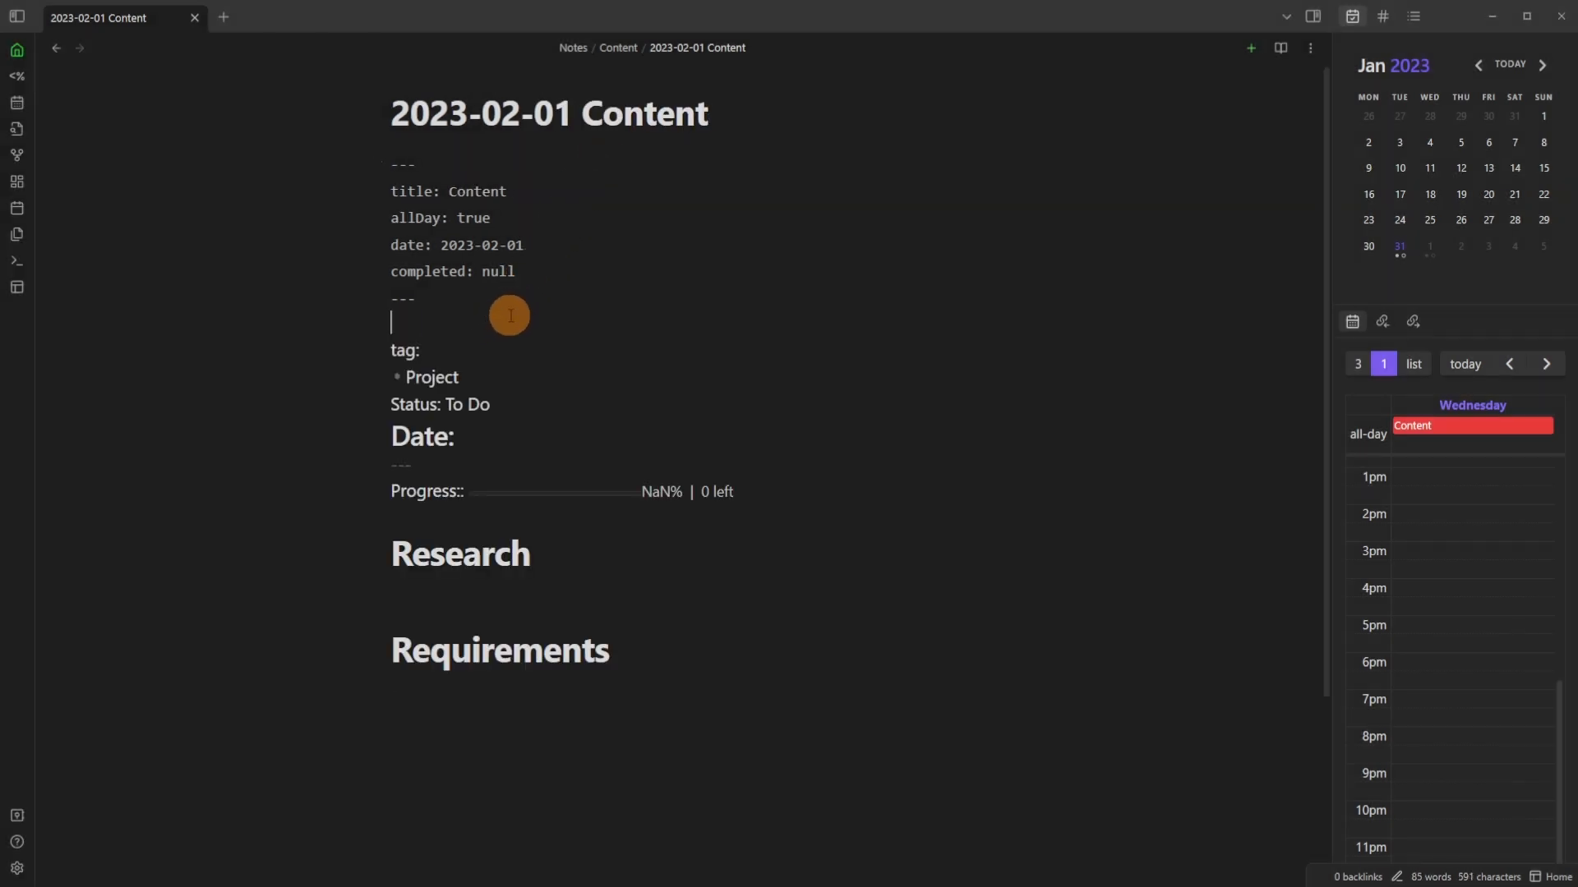
{"action": "key", "text": "BackSpace"}
{"action": "key", "text": "BackSpace"}
{"action": "key", "text": "BackSpace"}
{"action": "key", "text": "BackSpace"}
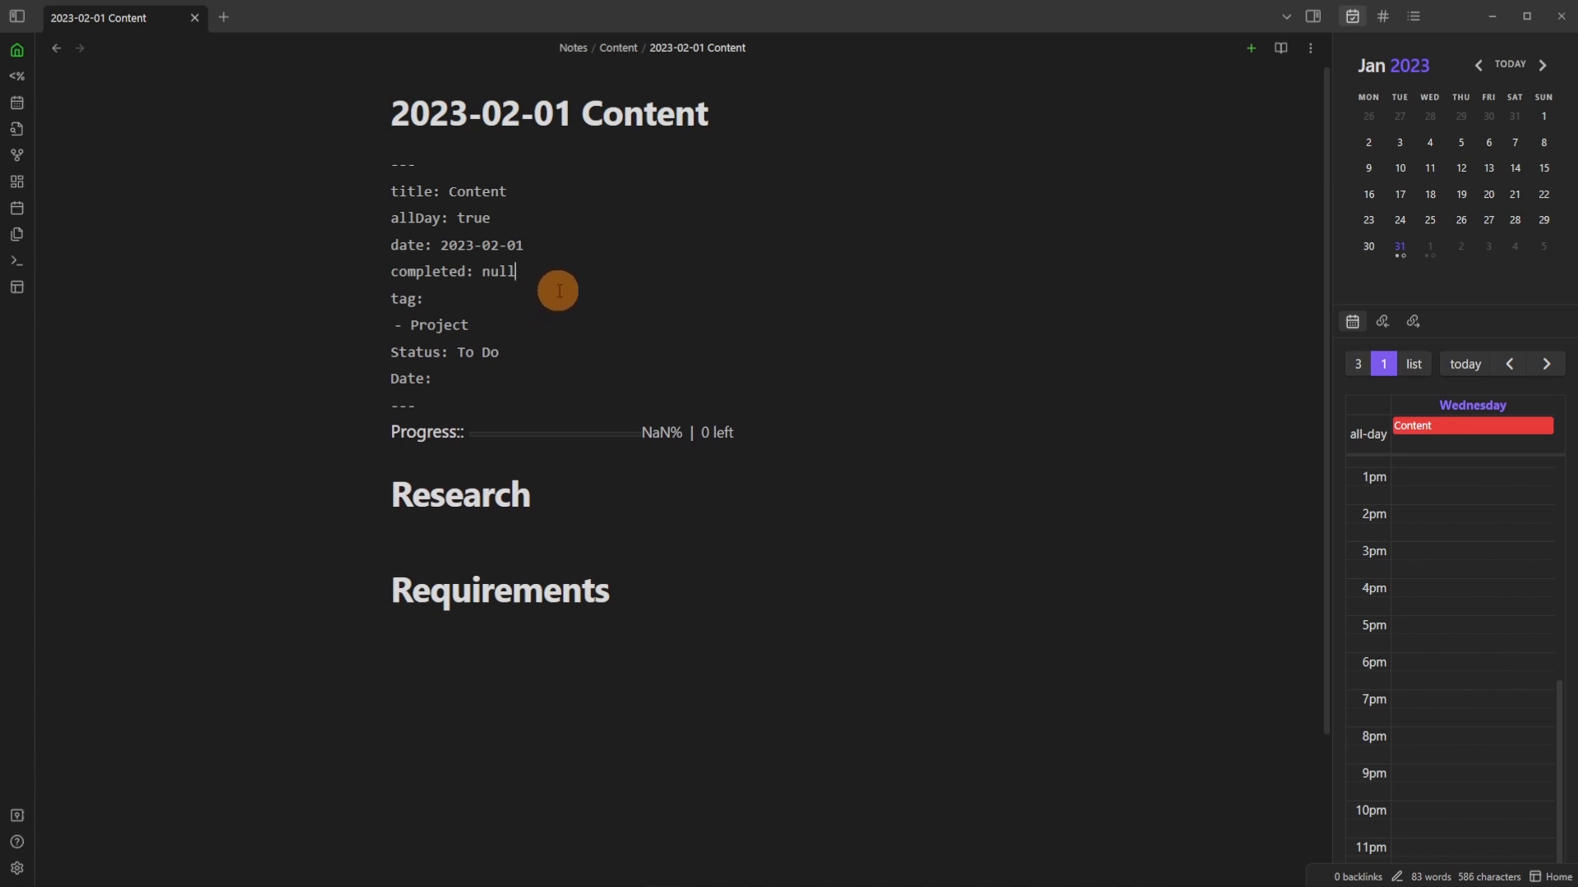
Place the text cursor on the empty line under the Requirements heading.
{"action": "left_click", "coordinate": [428, 485]}
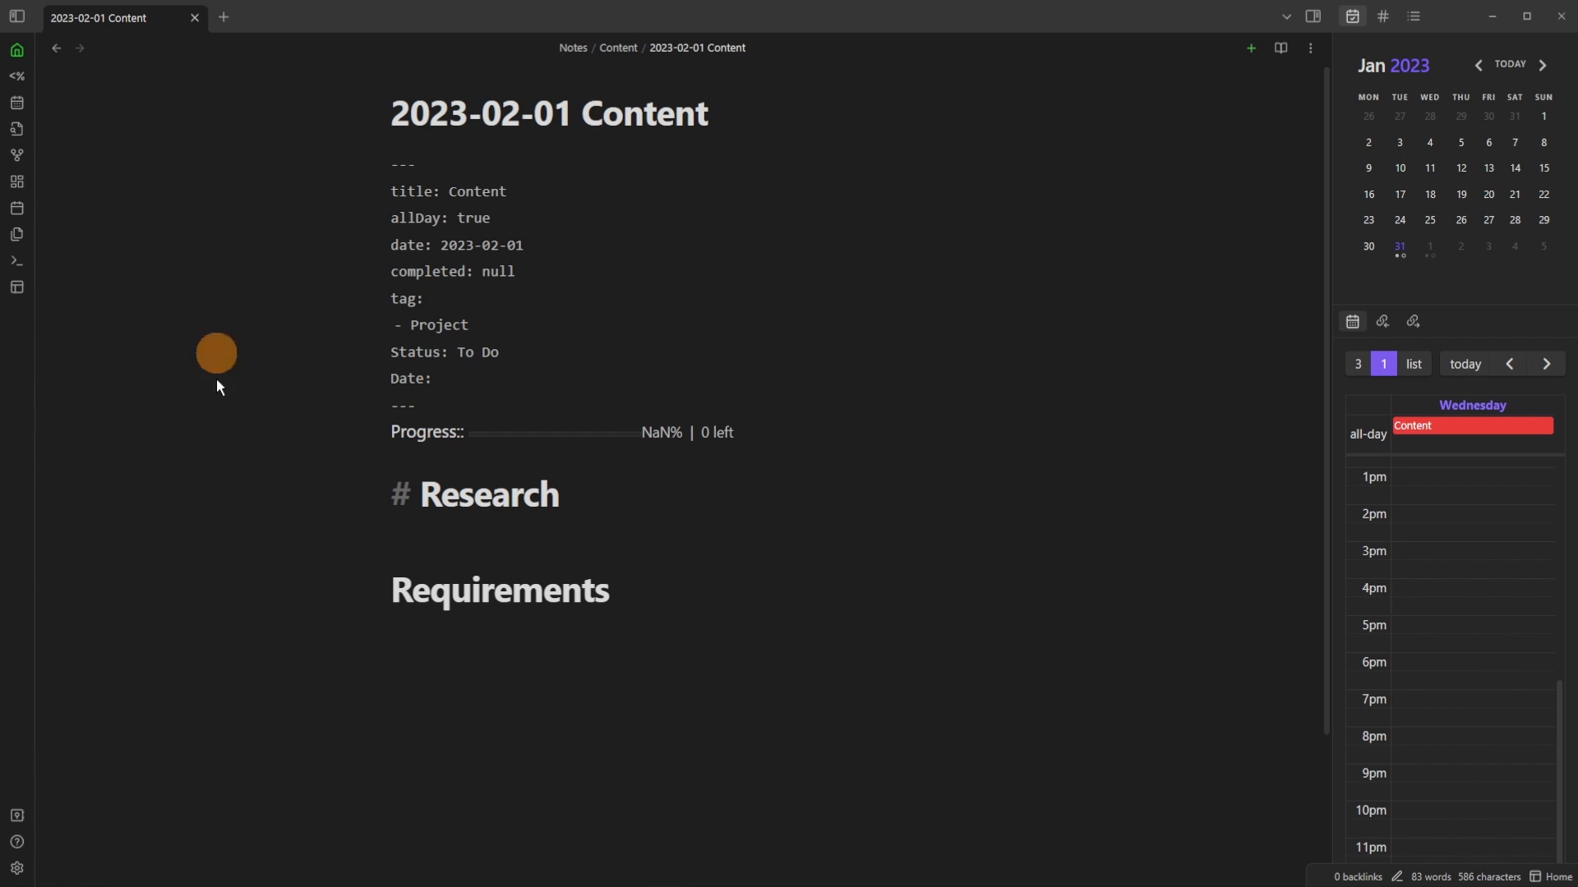
{"action": "left_click", "coordinate": [504, 653]}
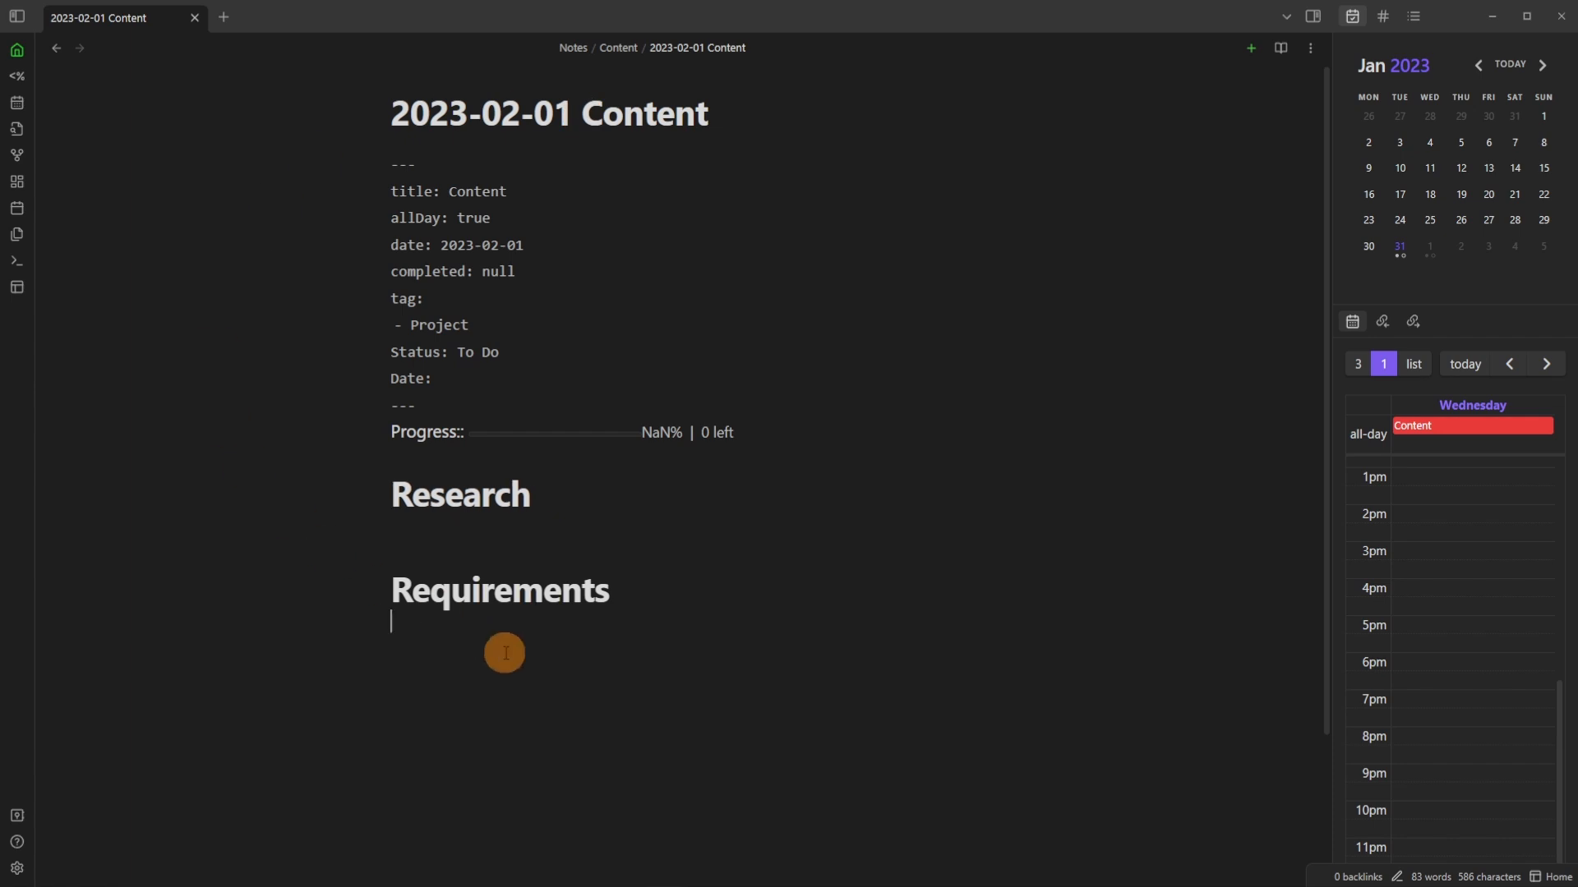